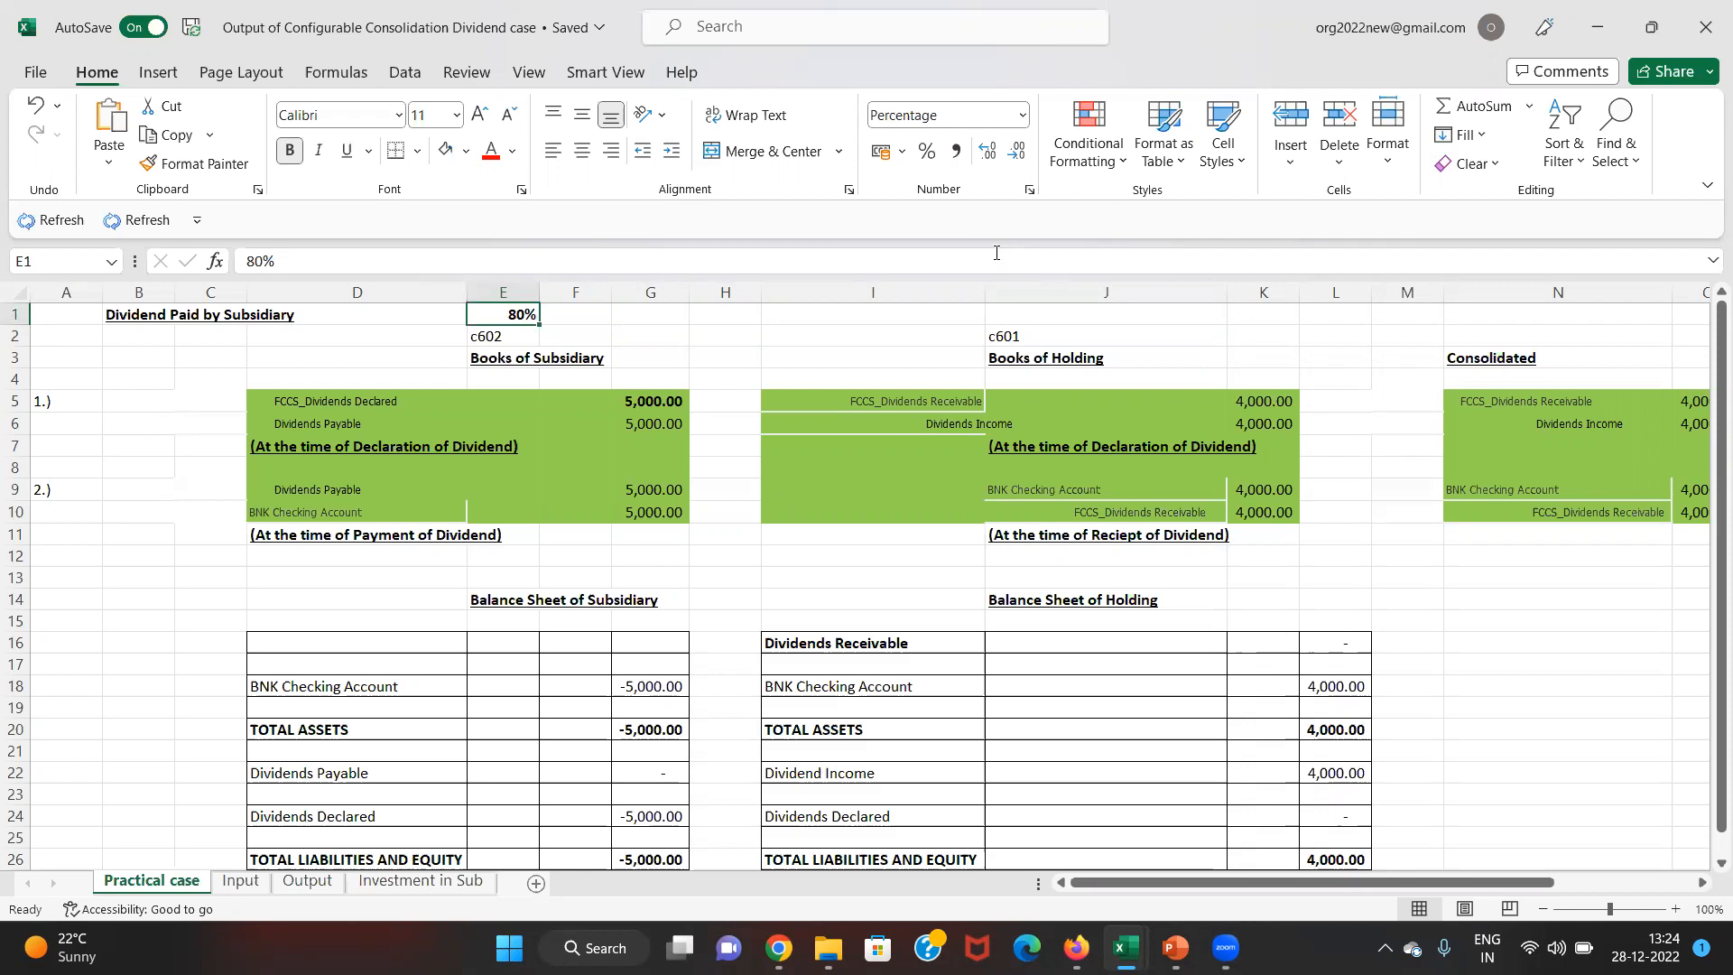
- Examine the 80% ownership percentage and the Books of Subsidiary heading above the journal entries
{"action": "key", "text": "Down"}
{"action": "key", "text": "Down"}
{"action": "key", "text": "Down"}
{"action": "key", "text": "Down"}
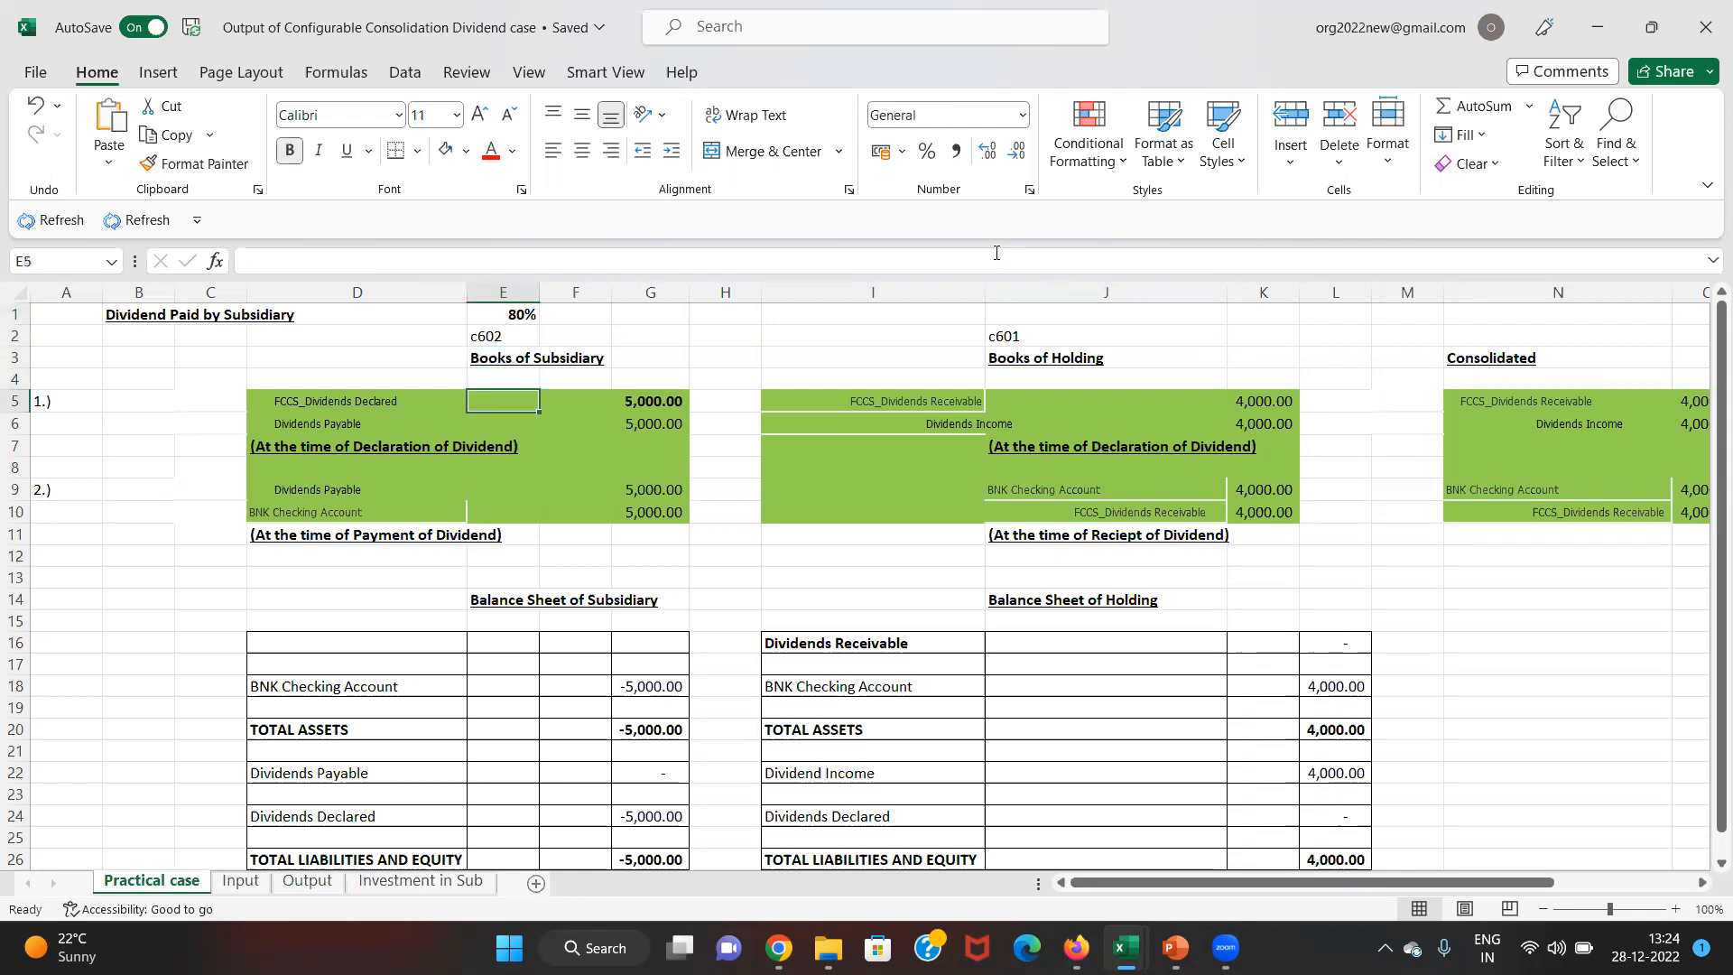
{"action": "key", "text": "Up"}
{"action": "key", "text": "Up"}
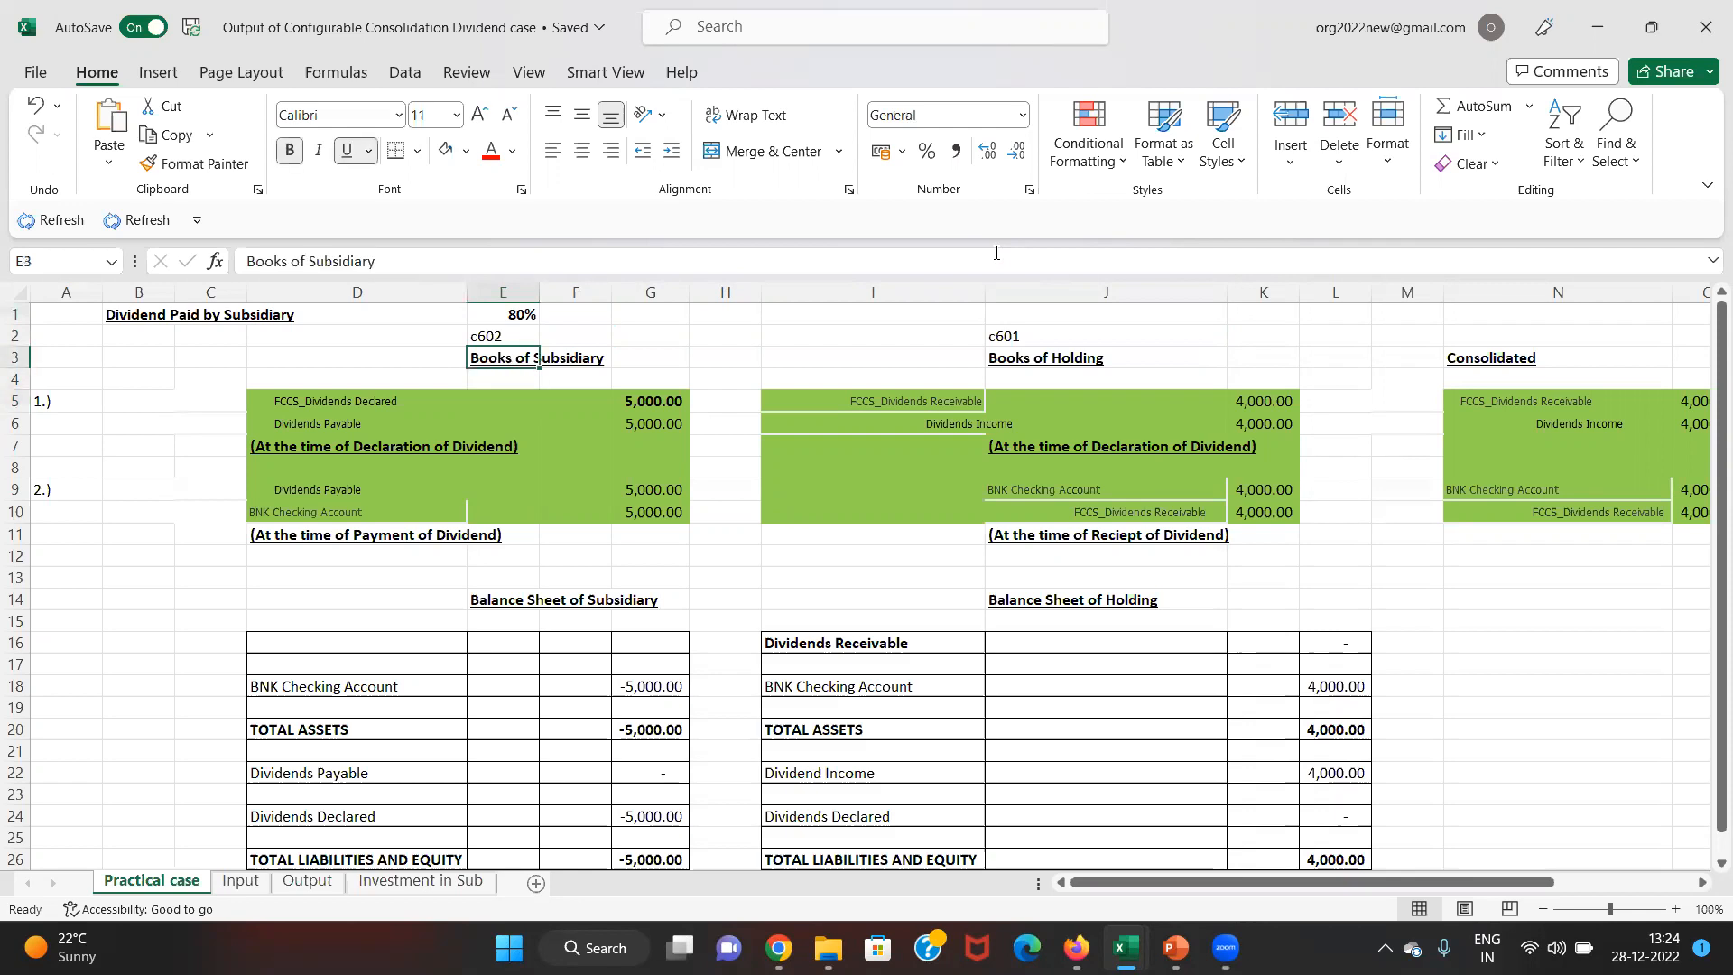
{"action": "key", "text": "Down"}
{"action": "key", "text": "Down"}
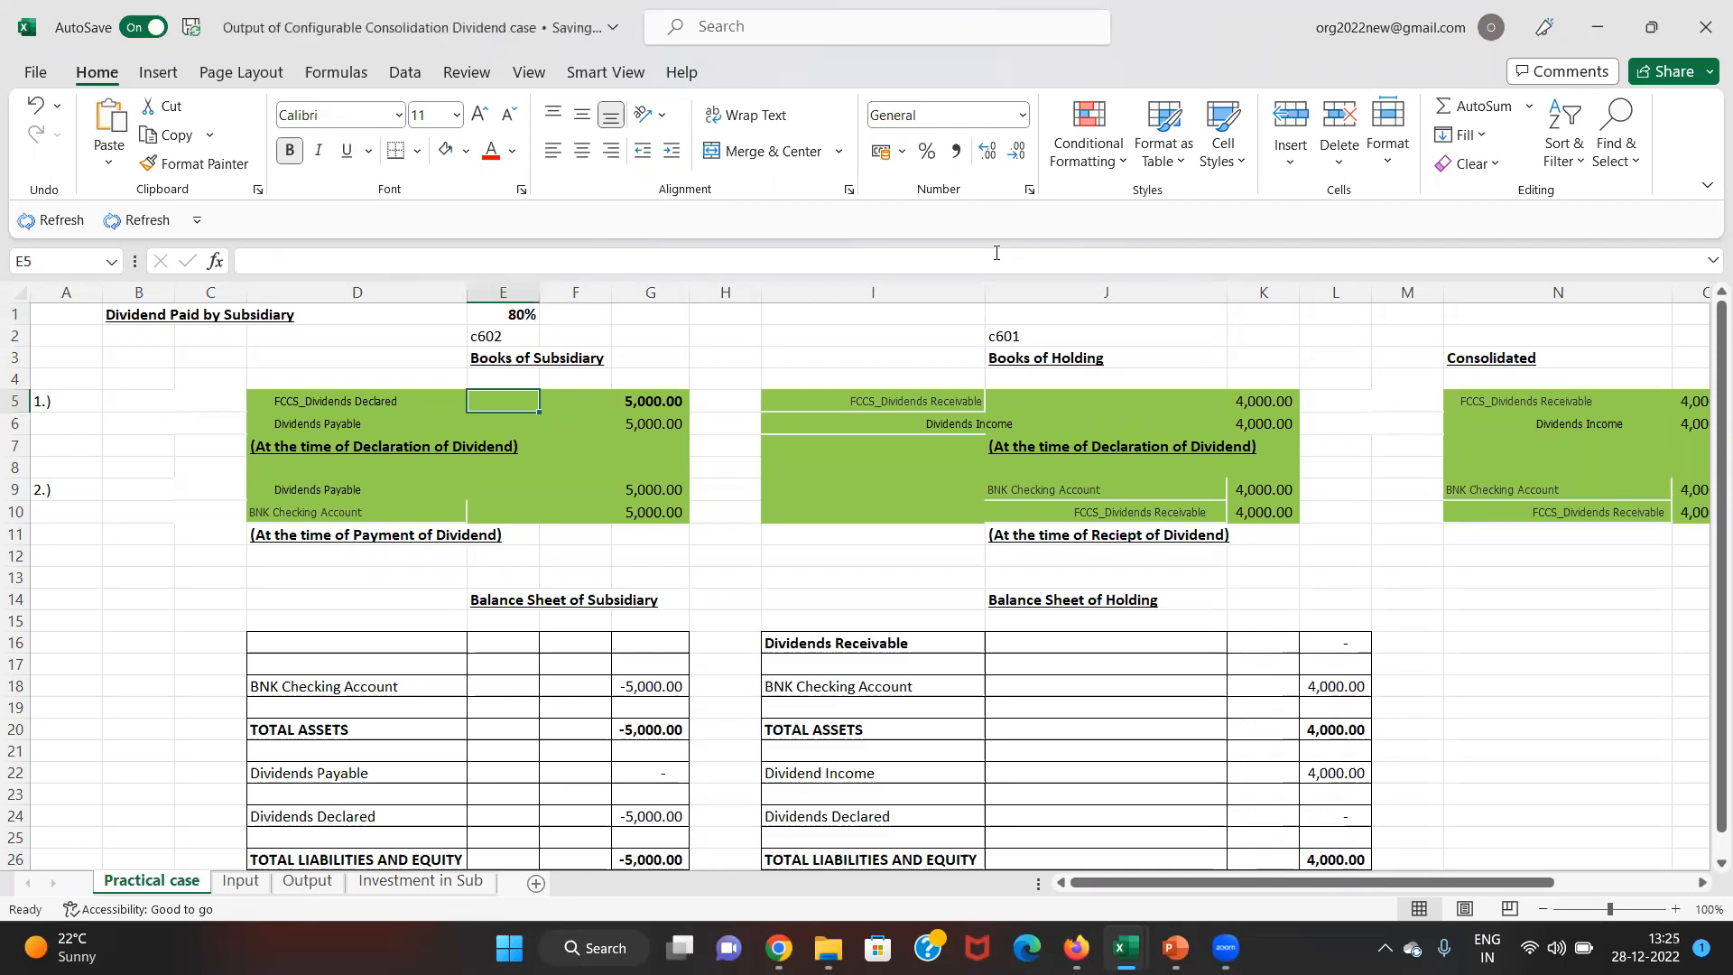
- Bold the Dividends Payable amount of the subsidiary's declaration entry in G6
{"action": "key", "text": "Right"}
{"action": "key", "text": "Right"}
{"action": "key", "text": "Down"}
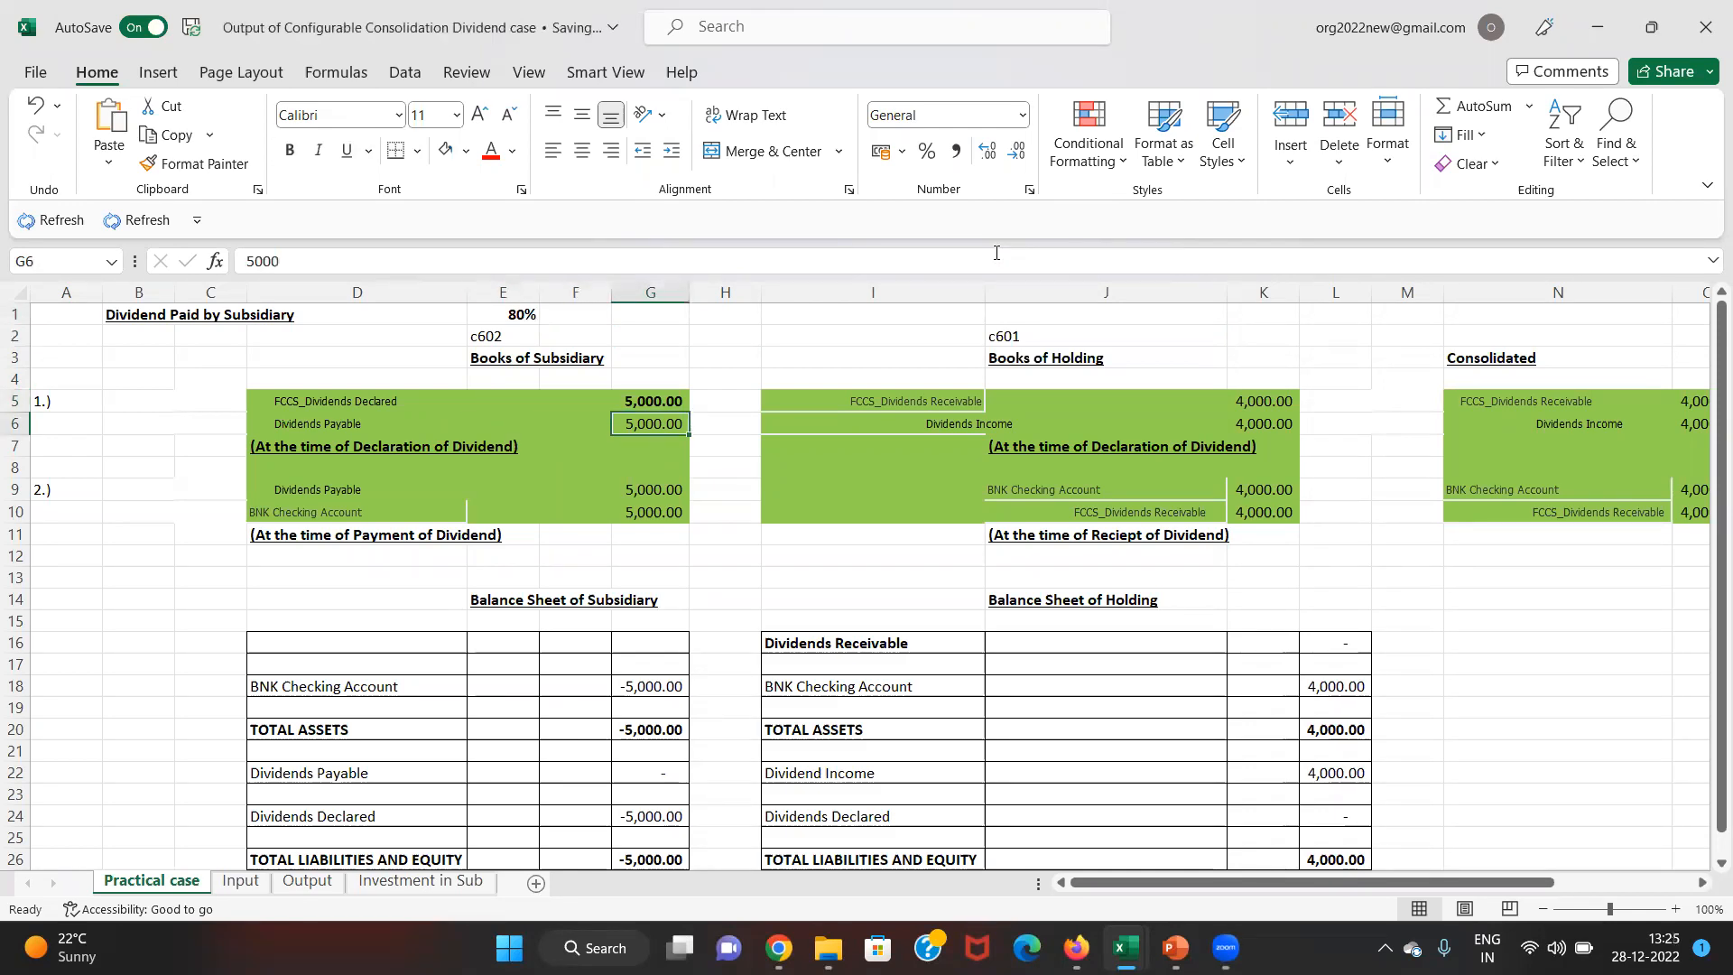
{"action": "key", "text": "Down"}
{"action": "key", "text": "Down"}
{"action": "key", "text": "Down"}
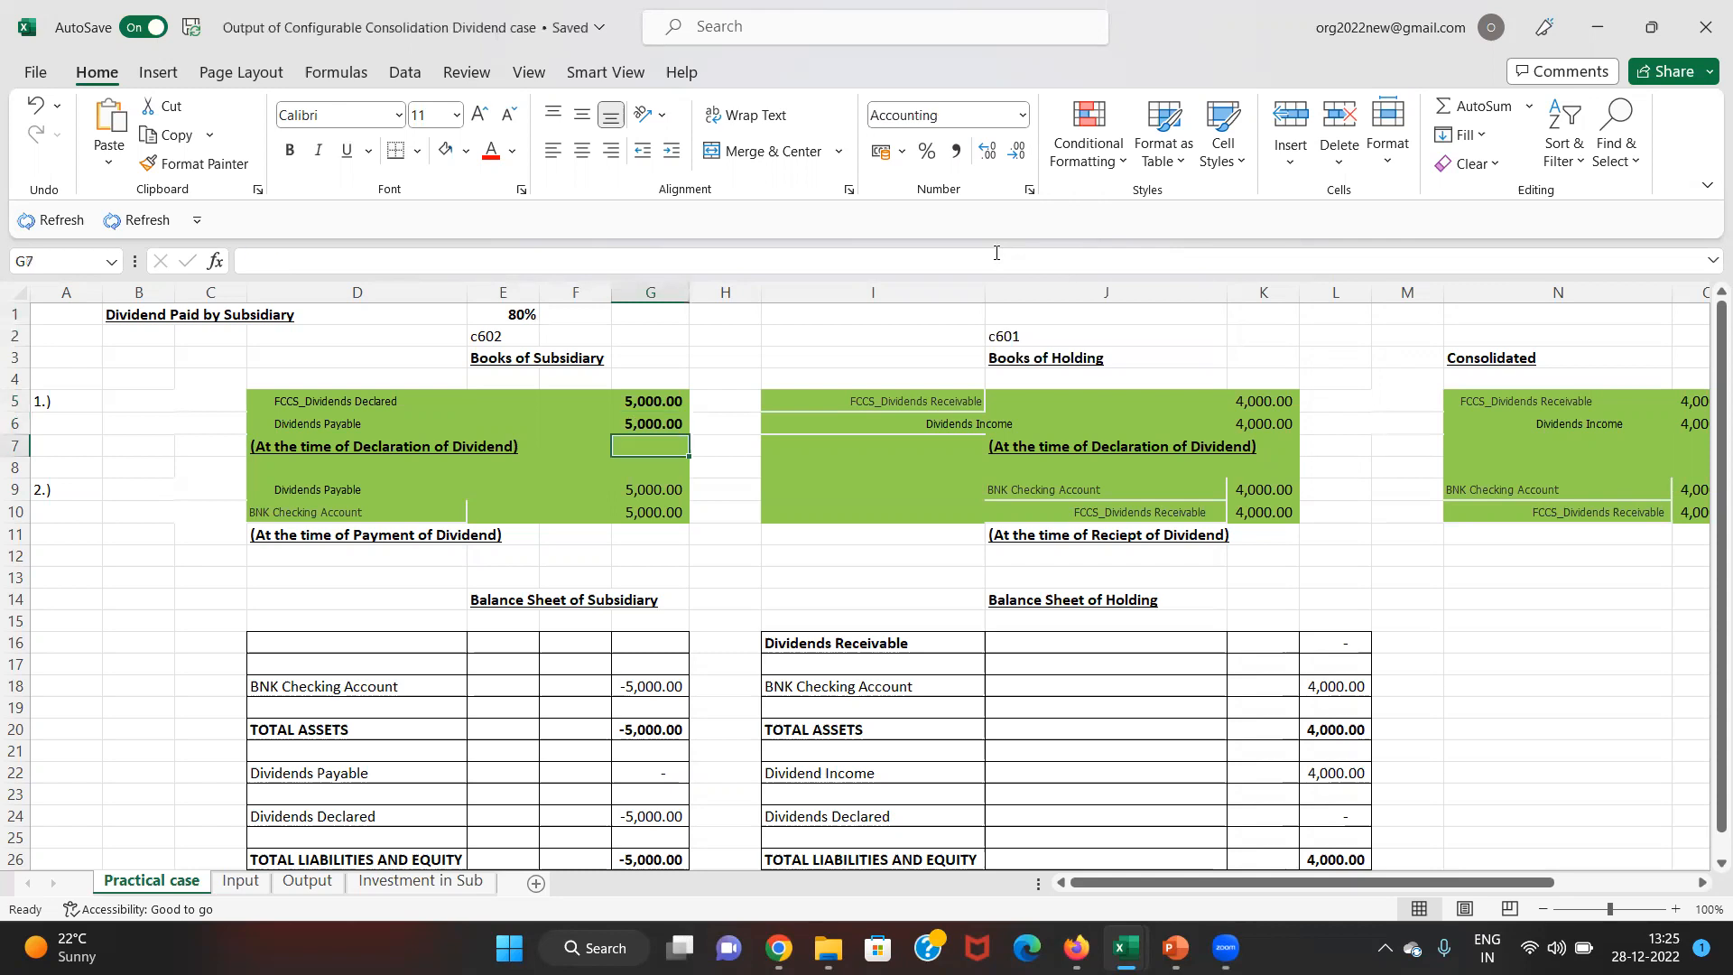
- Examine the subsidiary's dividend declaration entry, covering the FCCS_Dividends Declared amount and both account names
{"action": "key", "text": "Up"}
{"action": "key", "text": "Up"}
{"action": "key", "text": "Up"}
{"action": "key", "text": "Up"}
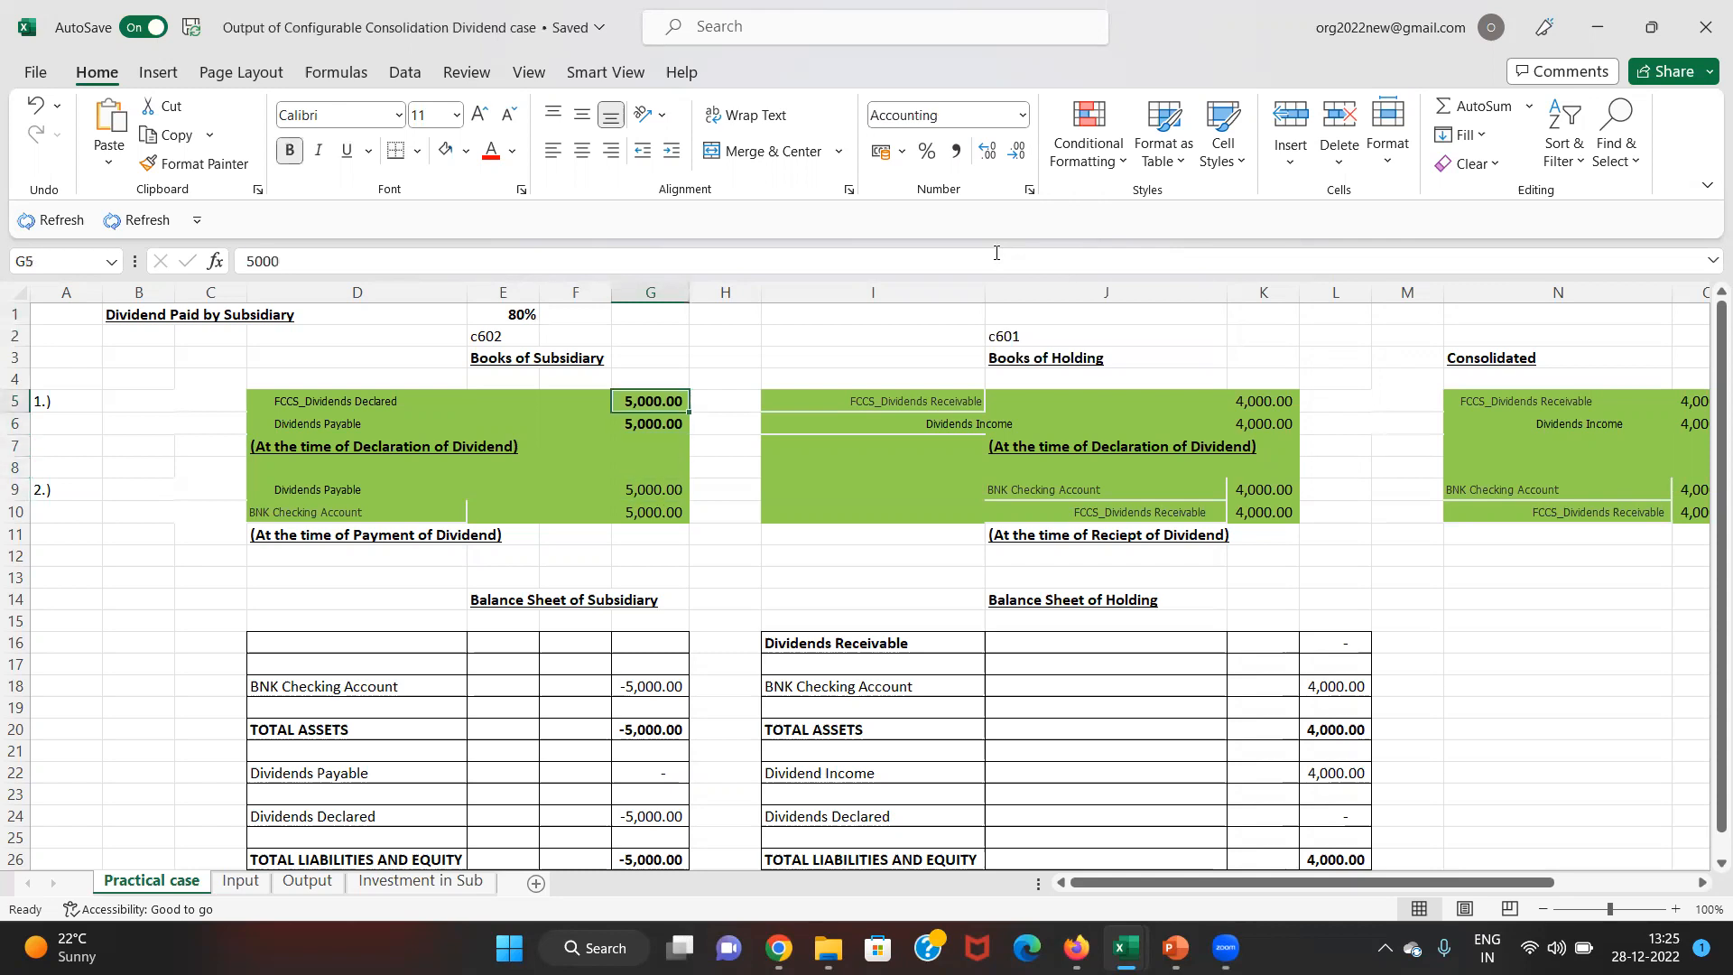
{"action": "key", "text": "Left"}
{"action": "key", "text": "Left"}
{"action": "key", "text": "Left"}
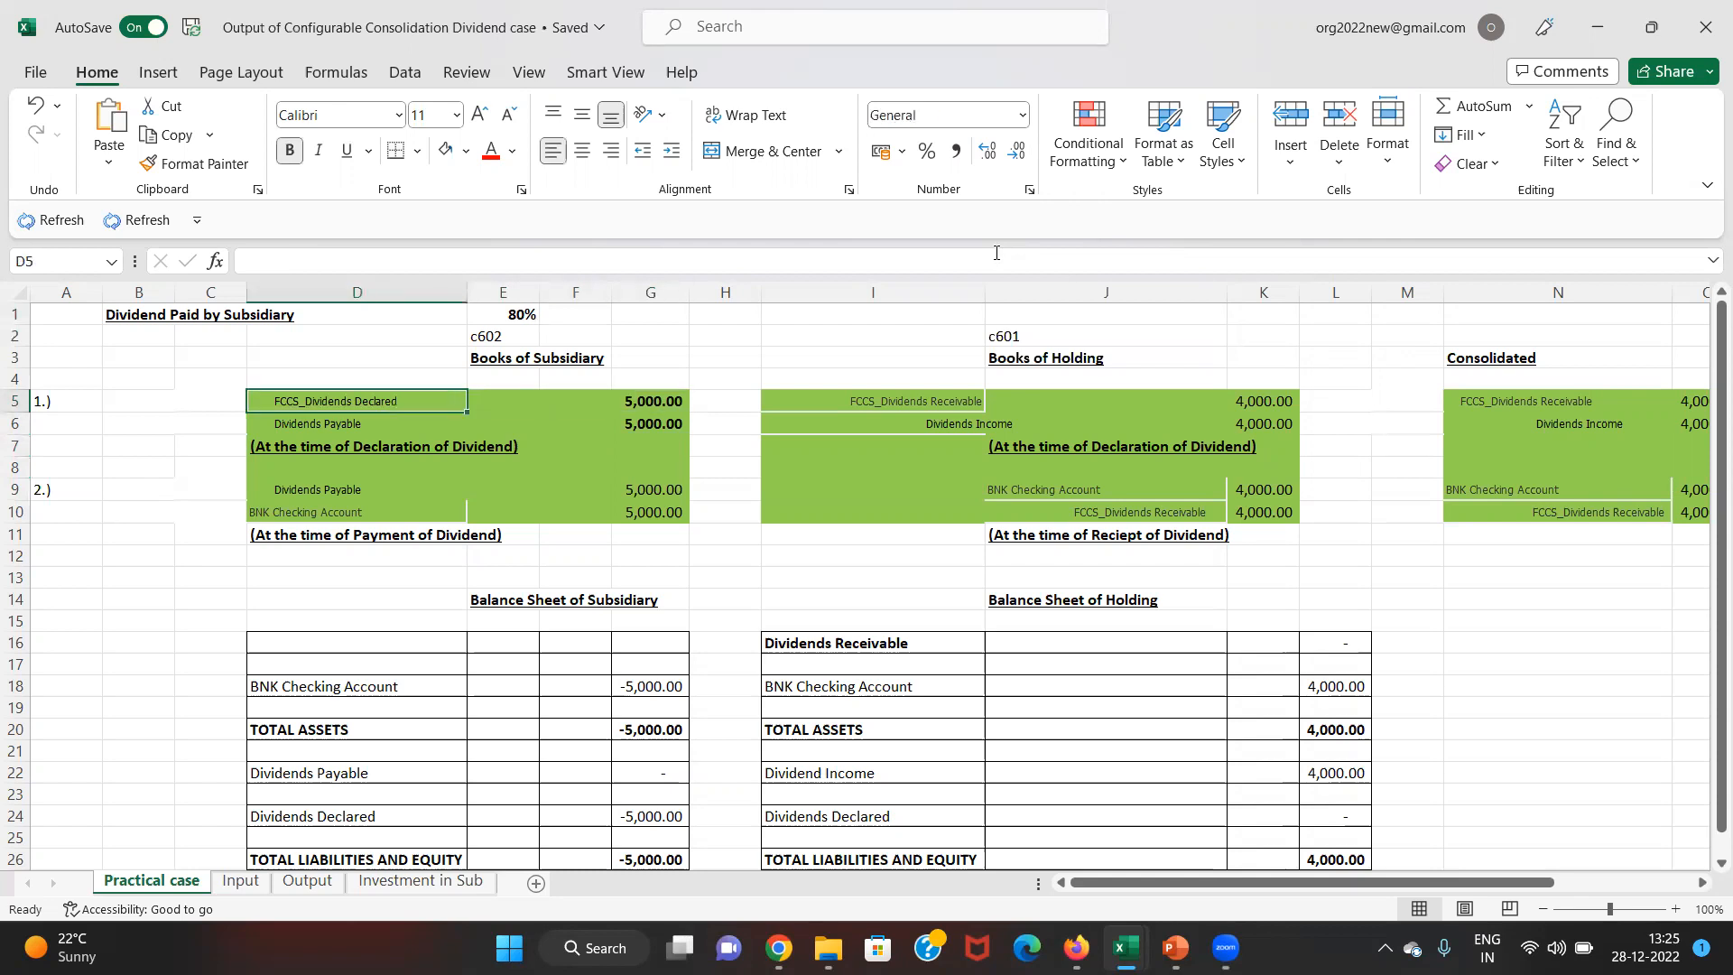
{"action": "key", "text": "shift+Down"}
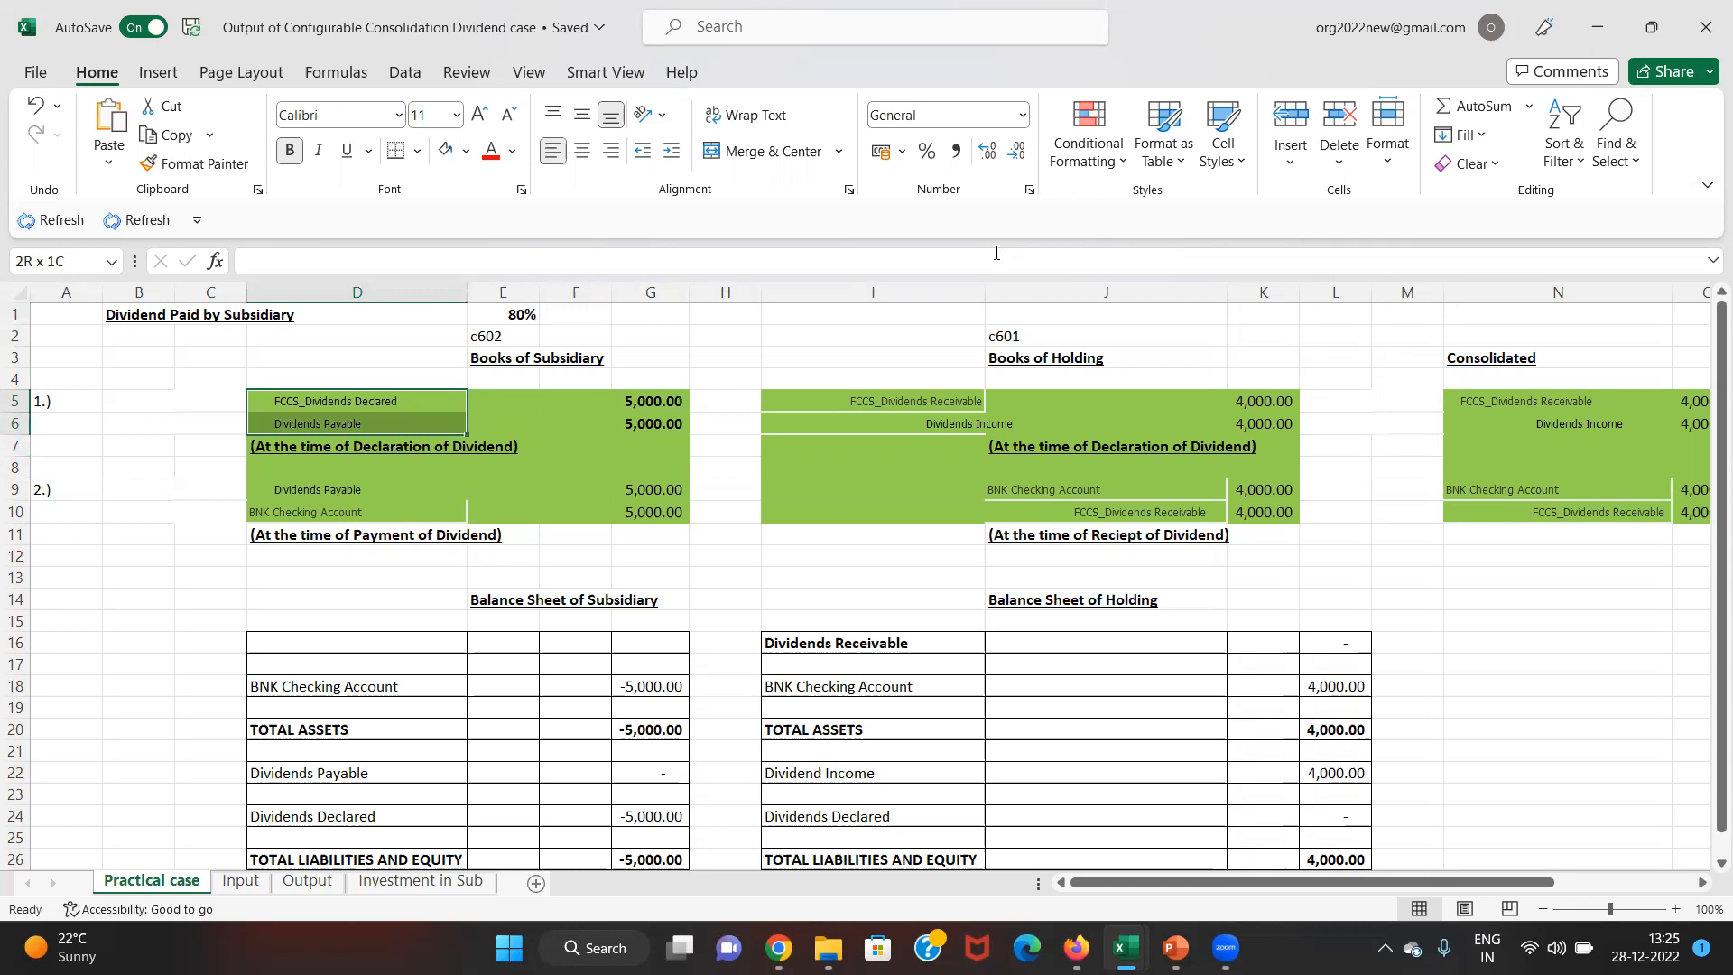
{"action": "key", "text": "Right"}
{"action": "key", "text": "Right"}
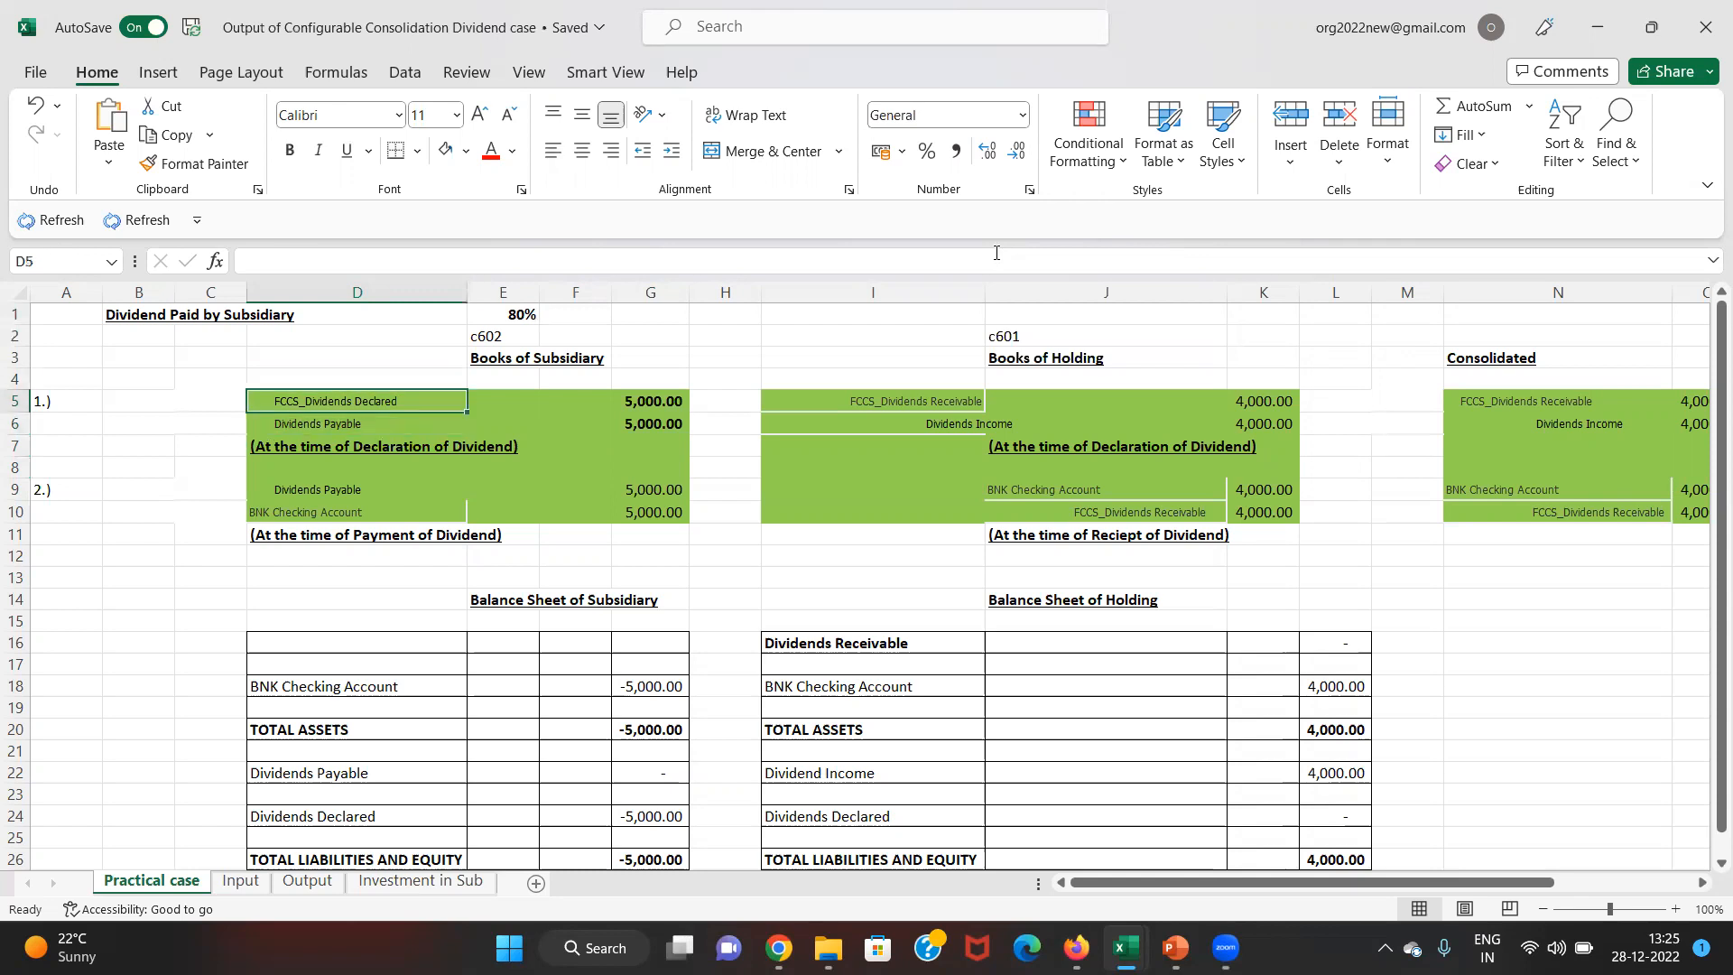
{"action": "key", "text": "Left"}
{"action": "key", "text": "Left"}
- Review the subsidiary's payment-of-dividend entry, from the Dividends Payable account to the BNK Checking Account amount
{"action": "key", "text": "Down"}
{"action": "key", "text": "Down"}
{"action": "key", "text": "Down"}
{"action": "key", "text": "Down"}
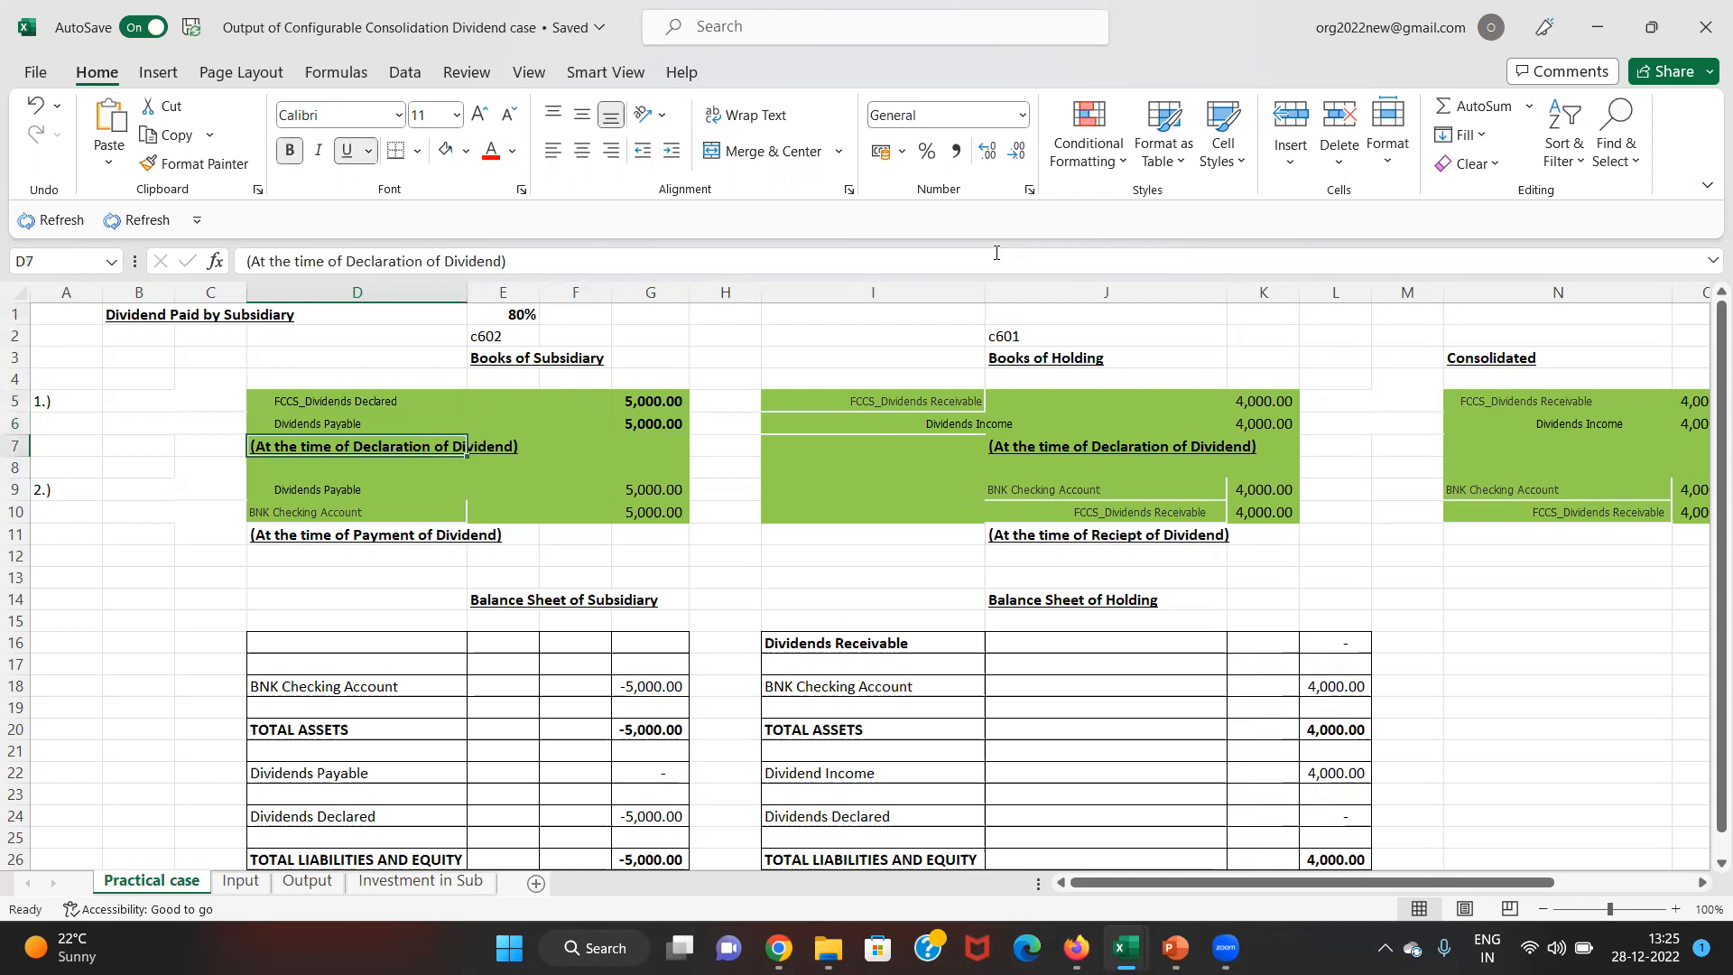
{"action": "key", "text": "ctrl+b"}
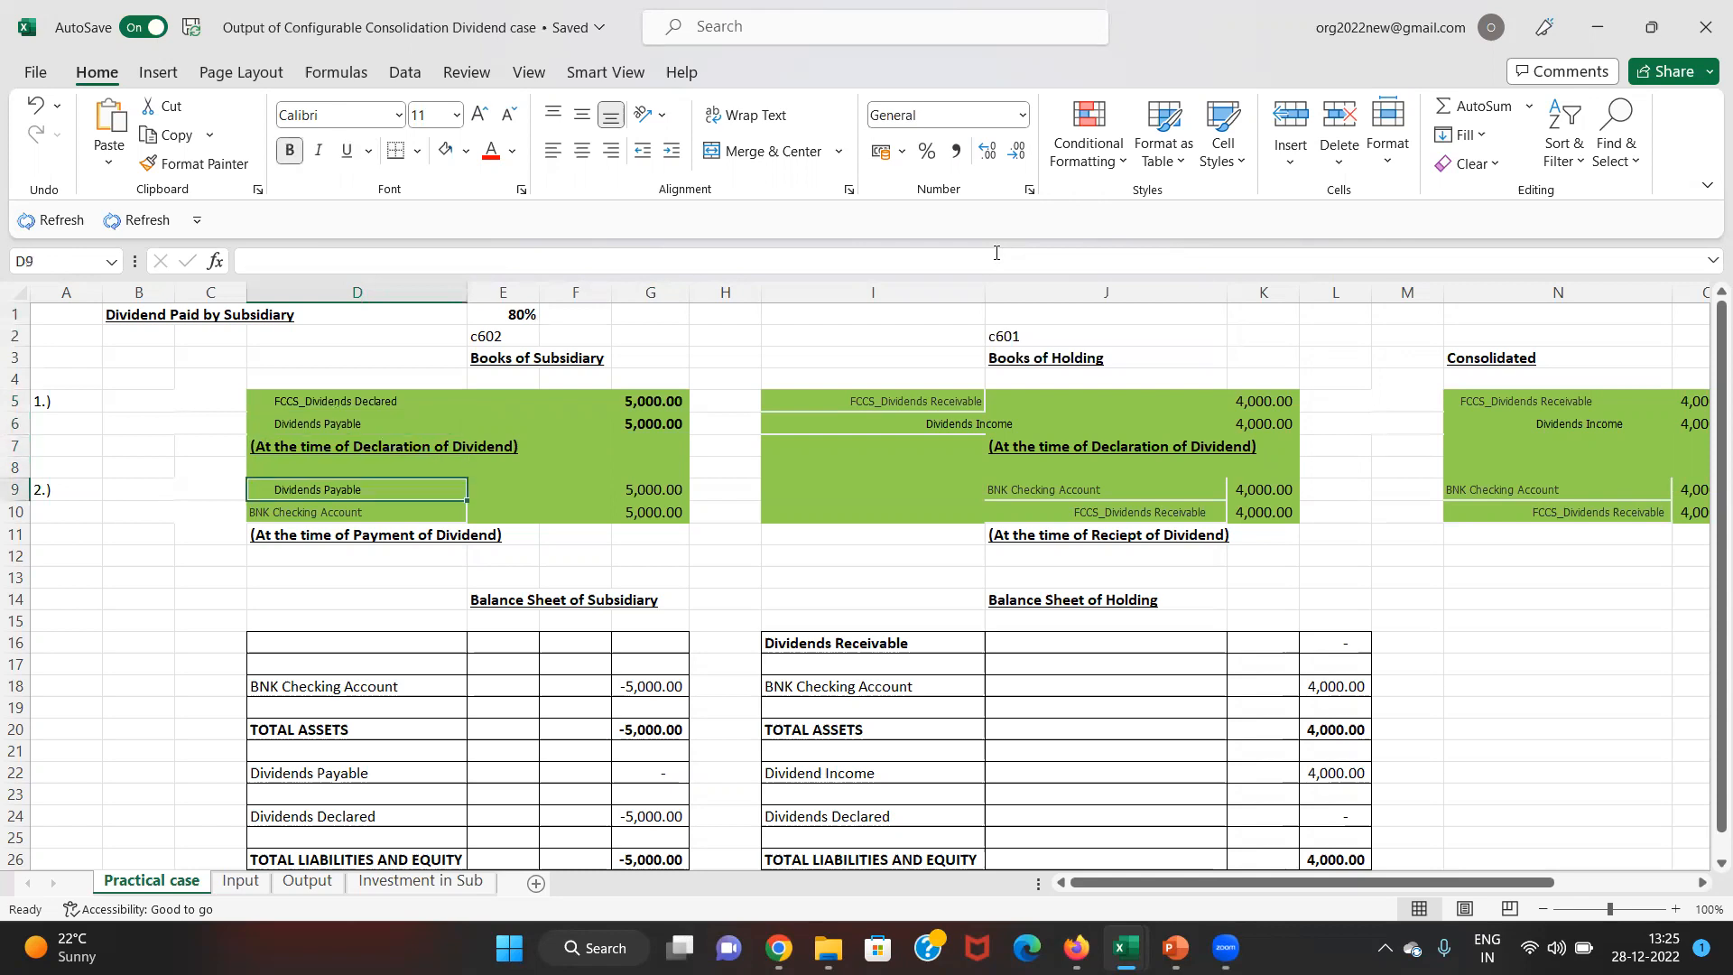
{"action": "key", "text": "Right"}
{"action": "key", "text": "Down"}
{"action": "key", "text": "Right"}
{"action": "key", "text": "Right"}
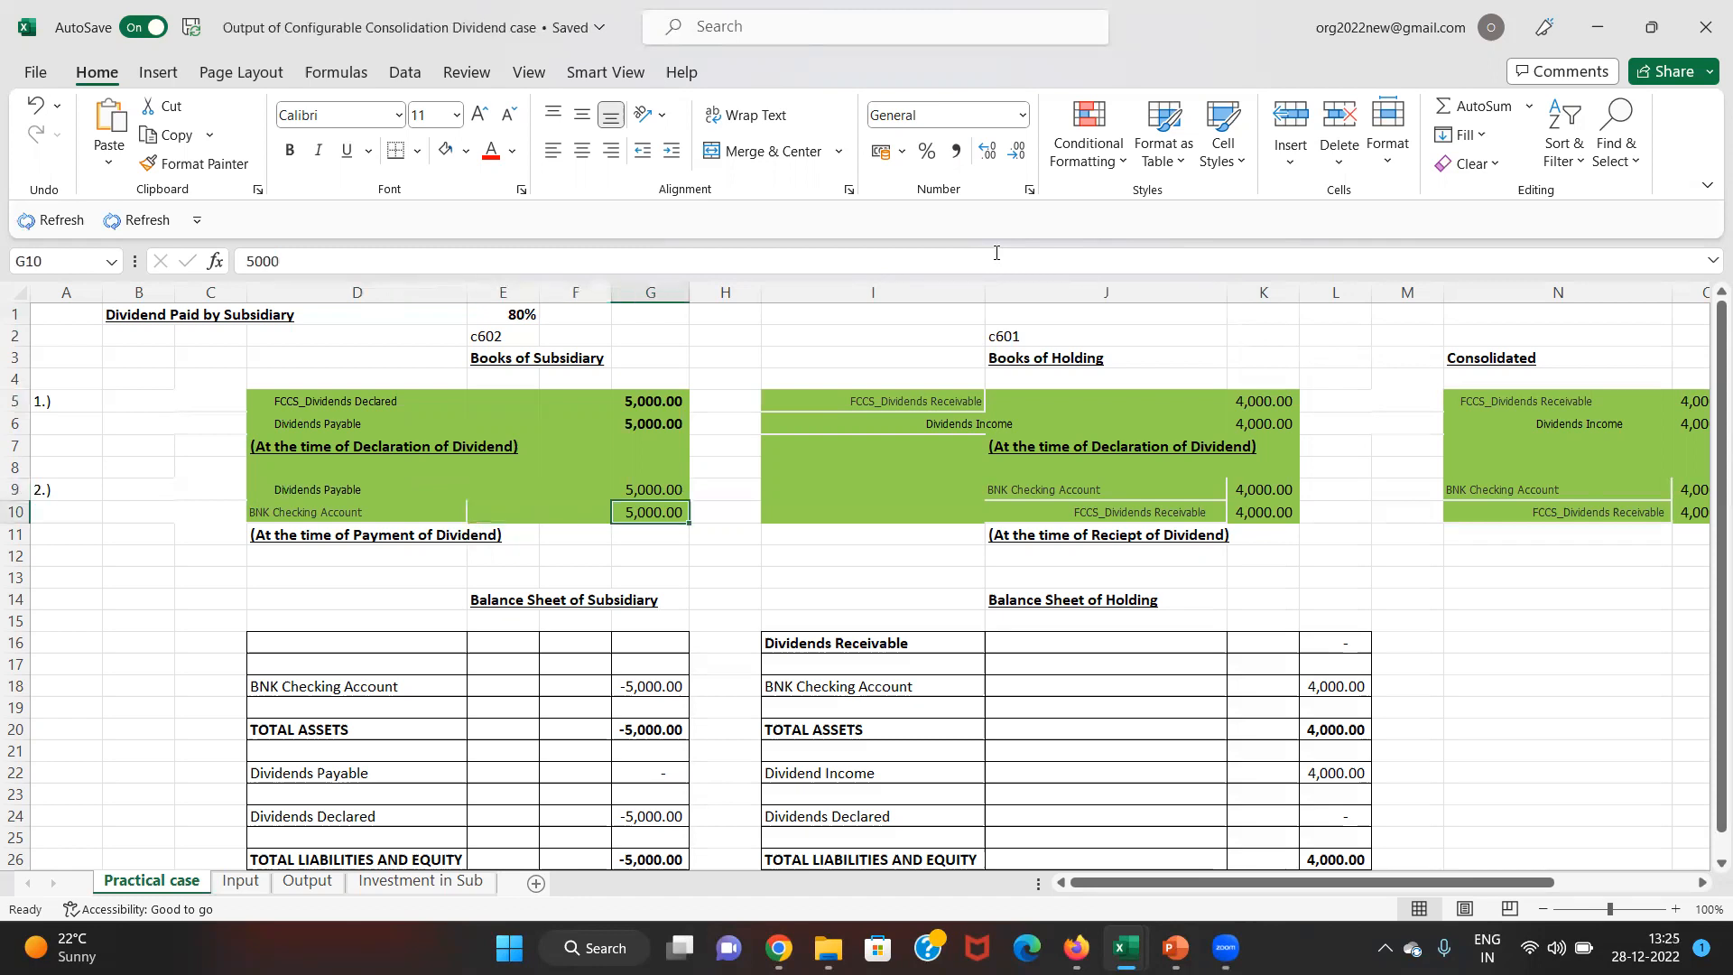
- Check the formula behind the BNK Checking Account balance in the subsidiary's balance sheet
{"action": "key", "text": "Down"}
{"action": "key", "text": "Down"}
{"action": "key", "text": "Down"}
{"action": "key", "text": "Down"}
{"action": "key", "text": "Down"}
{"action": "key", "text": "Down"}
{"action": "key", "text": "Down"}
{"action": "key", "text": "Down"}
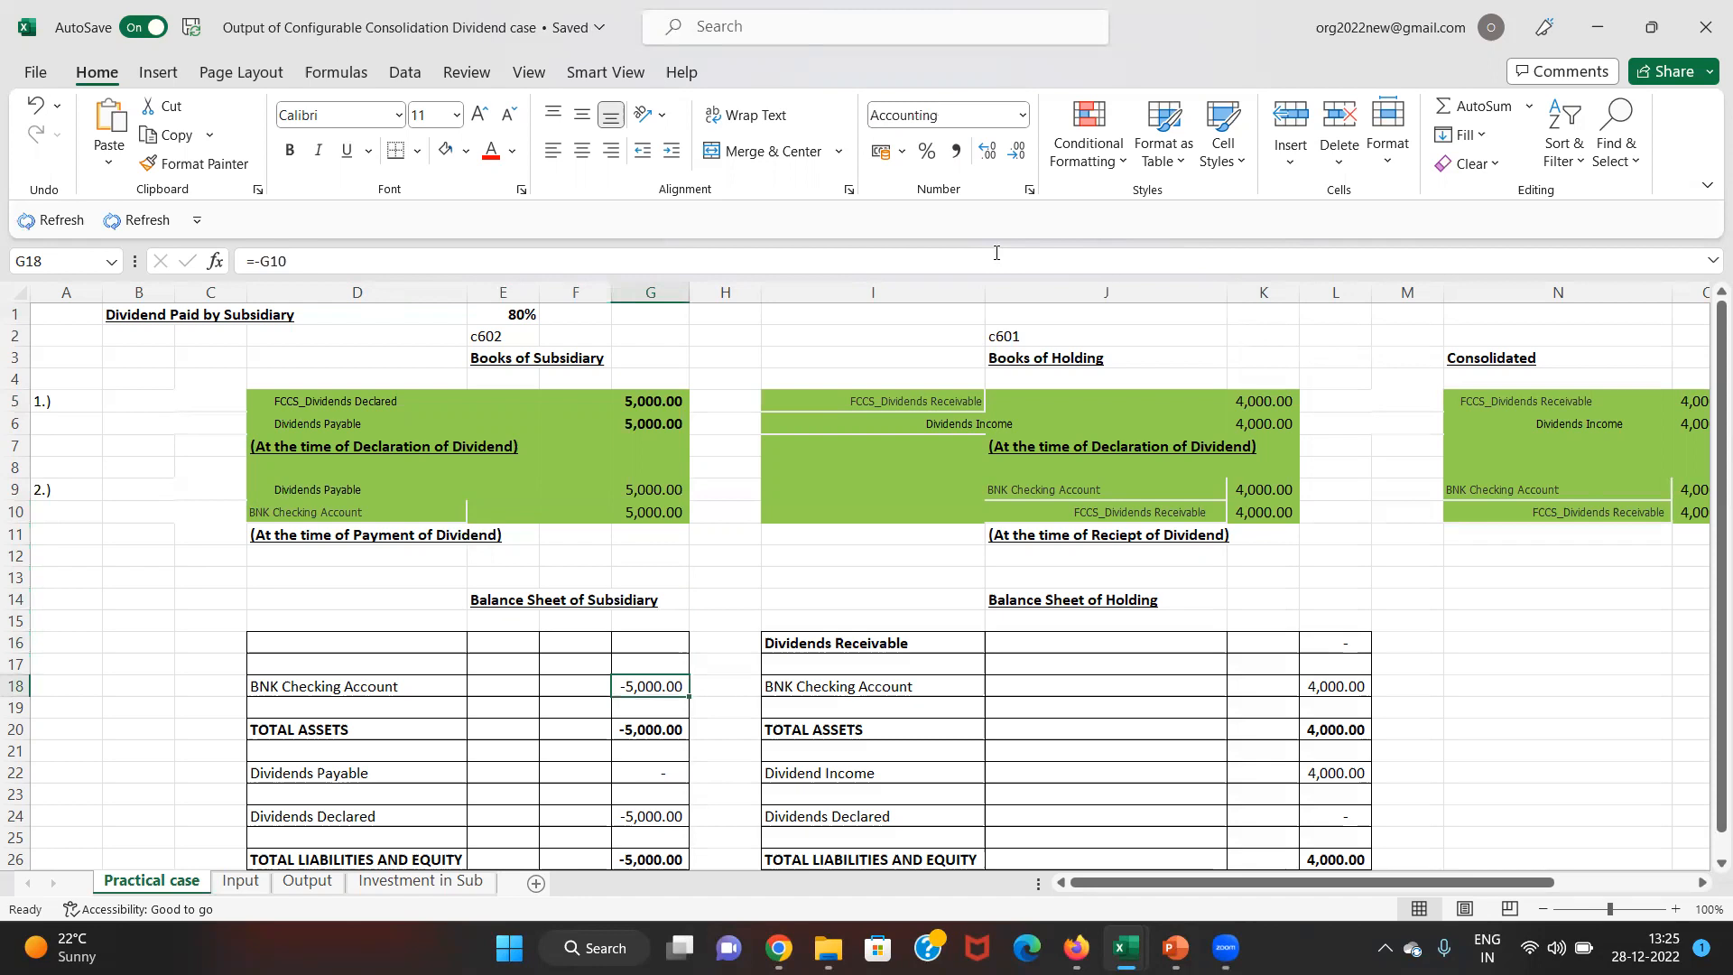
- Examine the liabilities and equity rows of the subsidiary's balance sheet, especially the Dividends Declared formula
{"action": "key", "text": "Down"}
{"action": "key", "text": "Down"}
{"action": "key", "text": "Down"}
{"action": "key", "text": "Down"}
{"action": "key", "text": "Down"}
{"action": "key", "text": "Down"}
{"action": "key", "text": "Down"}
{"action": "key", "text": "Down"}
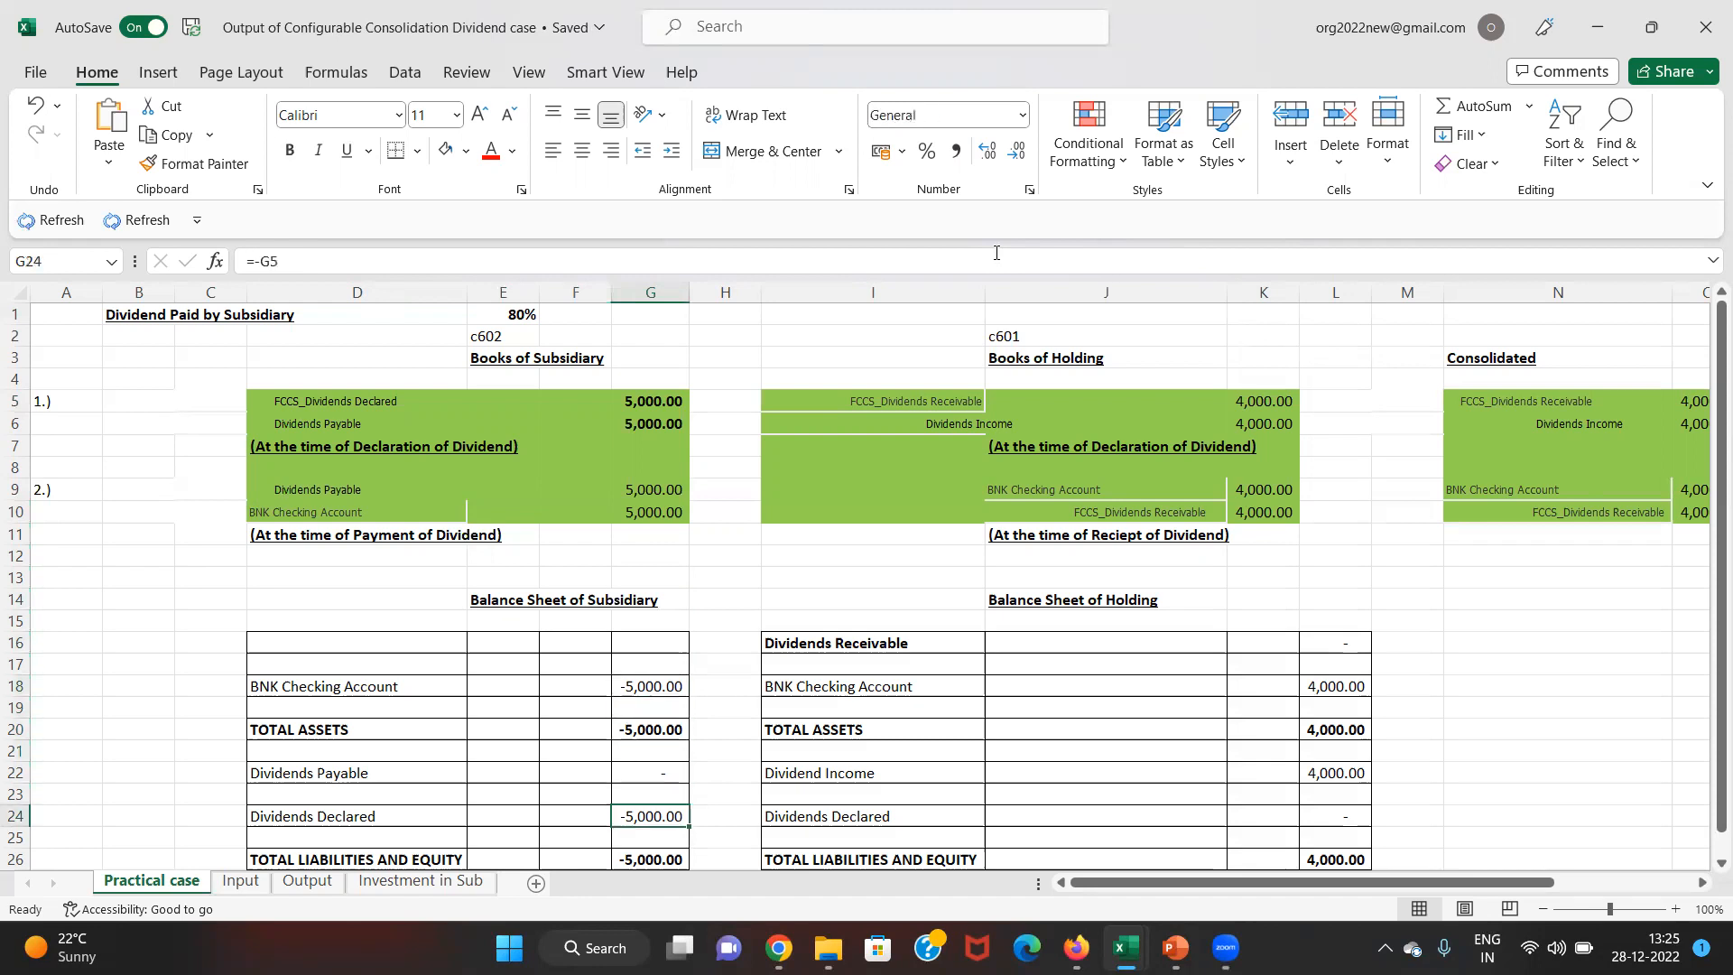
{"action": "key", "text": "Up"}
{"action": "key", "text": "Down"}
{"action": "key", "text": "Down"}
{"action": "key", "text": "Down"}
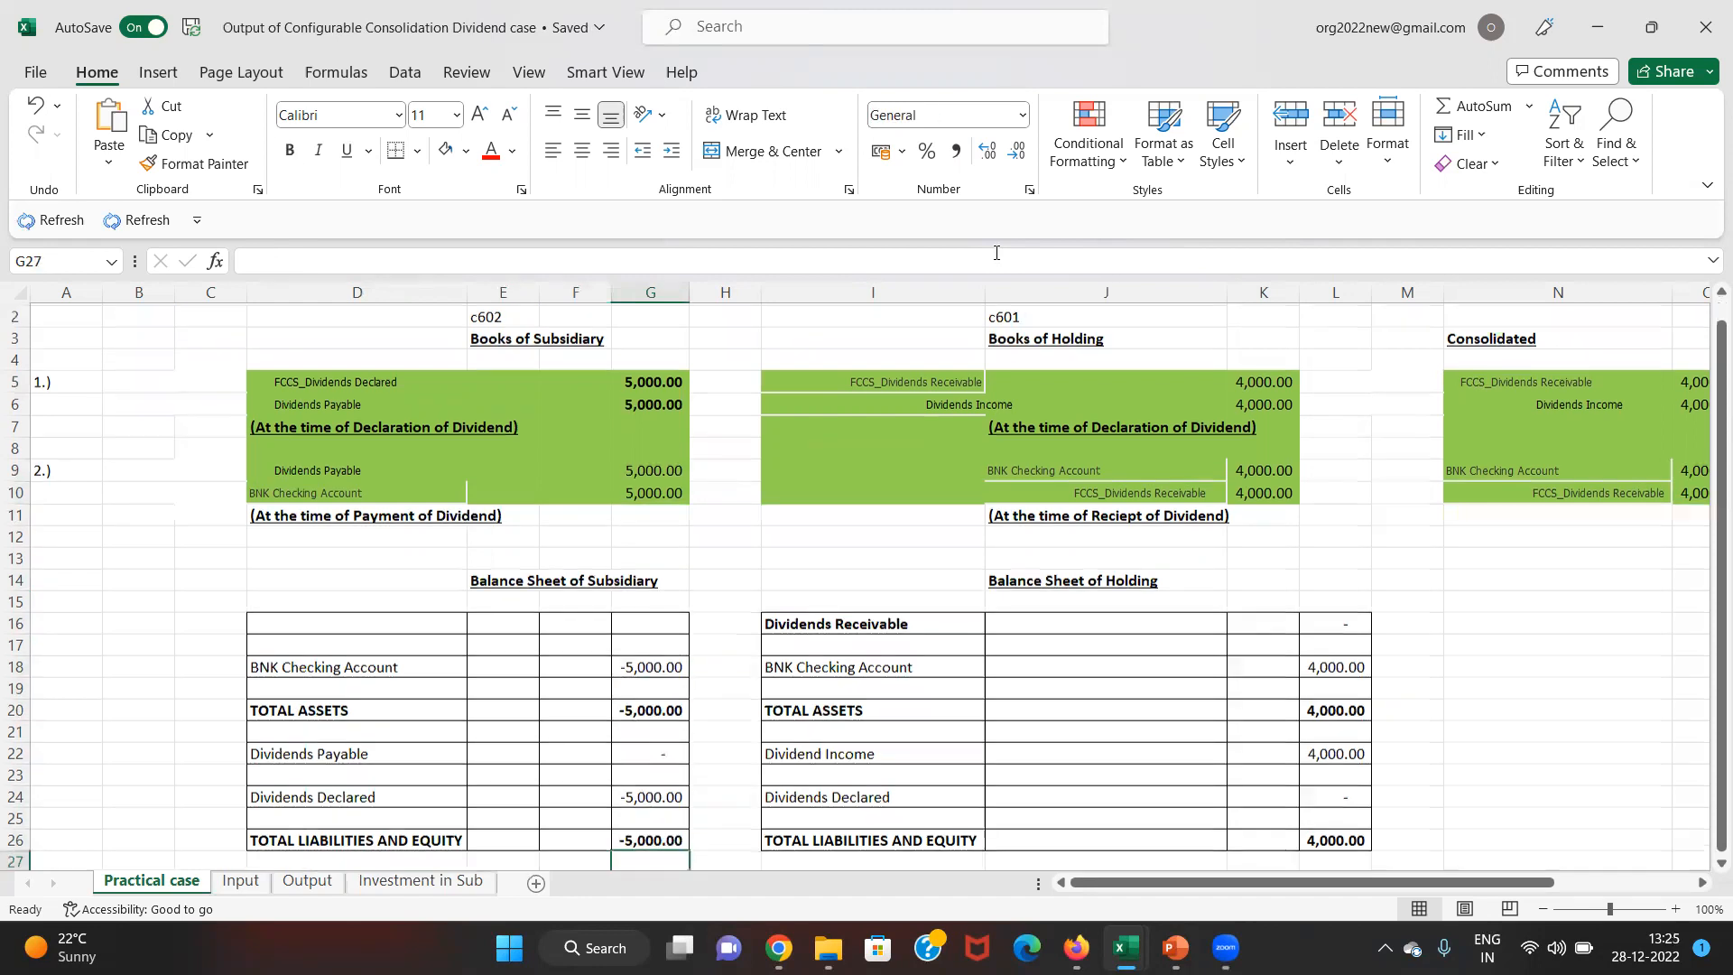
{"action": "key", "text": "Up"}
{"action": "key", "text": "Up"}
{"action": "key", "text": "Up"}
{"action": "key", "text": "Up"}
{"action": "key", "text": "Up"}
{"action": "key", "text": "Left"}
{"action": "key", "text": "Down"}
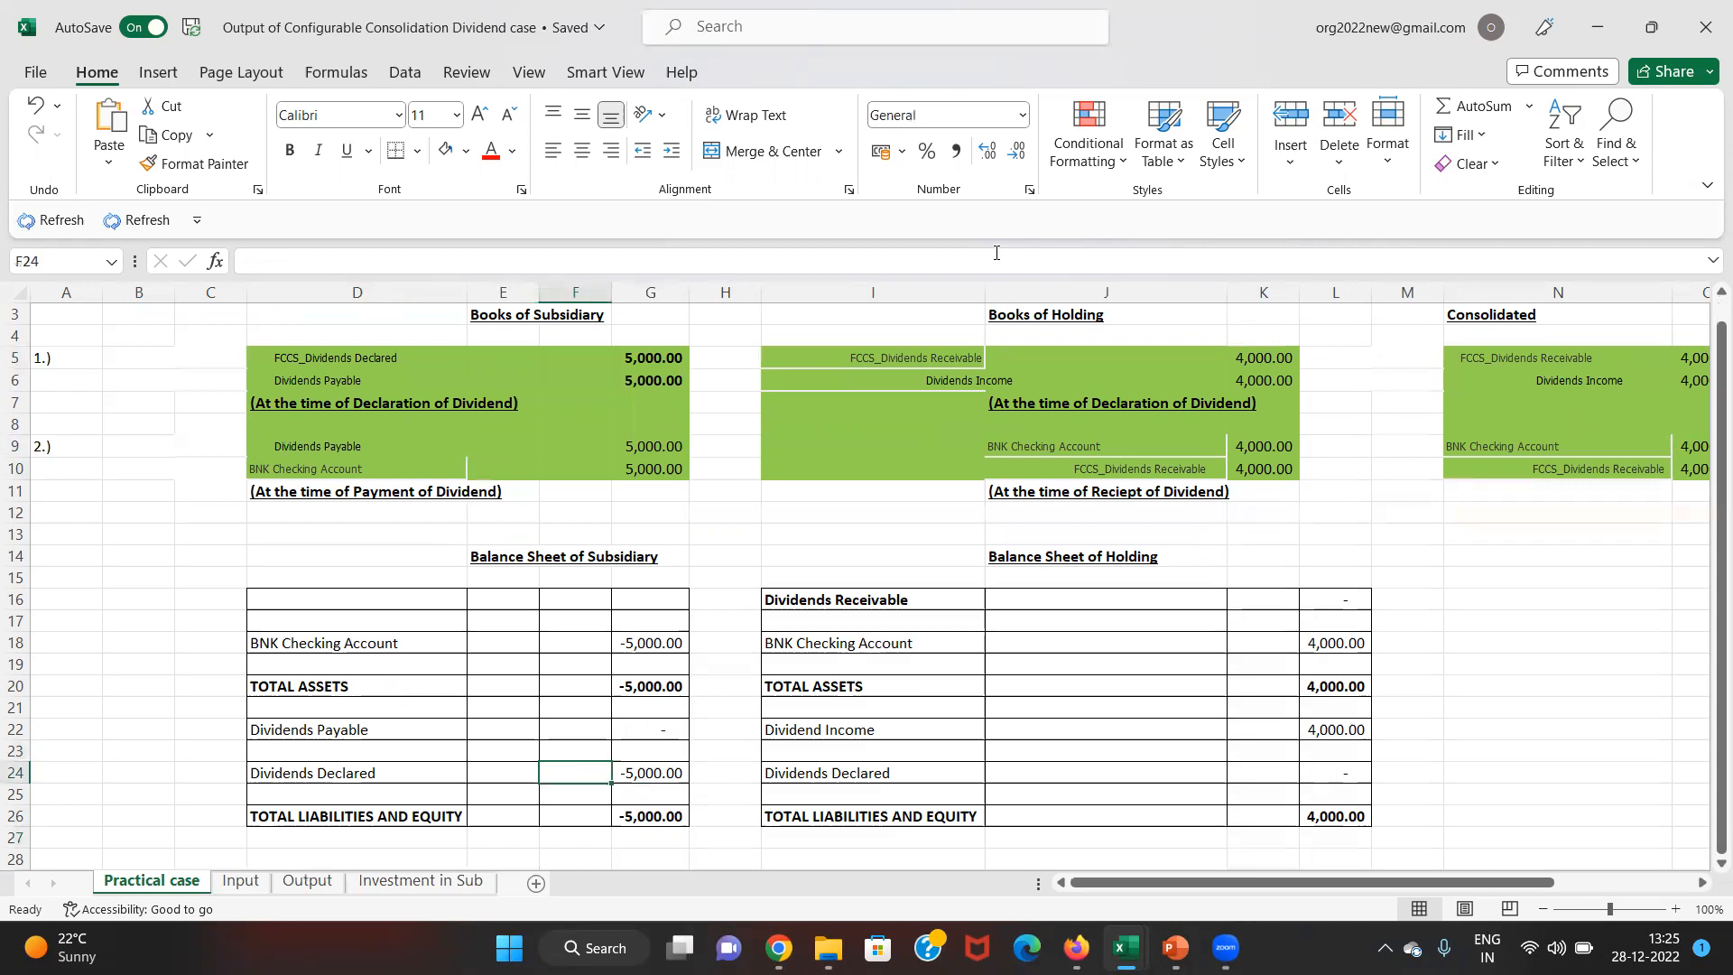
{"action": "key", "text": "Left"}
{"action": "key", "text": "Left"}
{"action": "key", "text": "Right"}
{"action": "key", "text": "Right"}
{"action": "key", "text": "Right"}
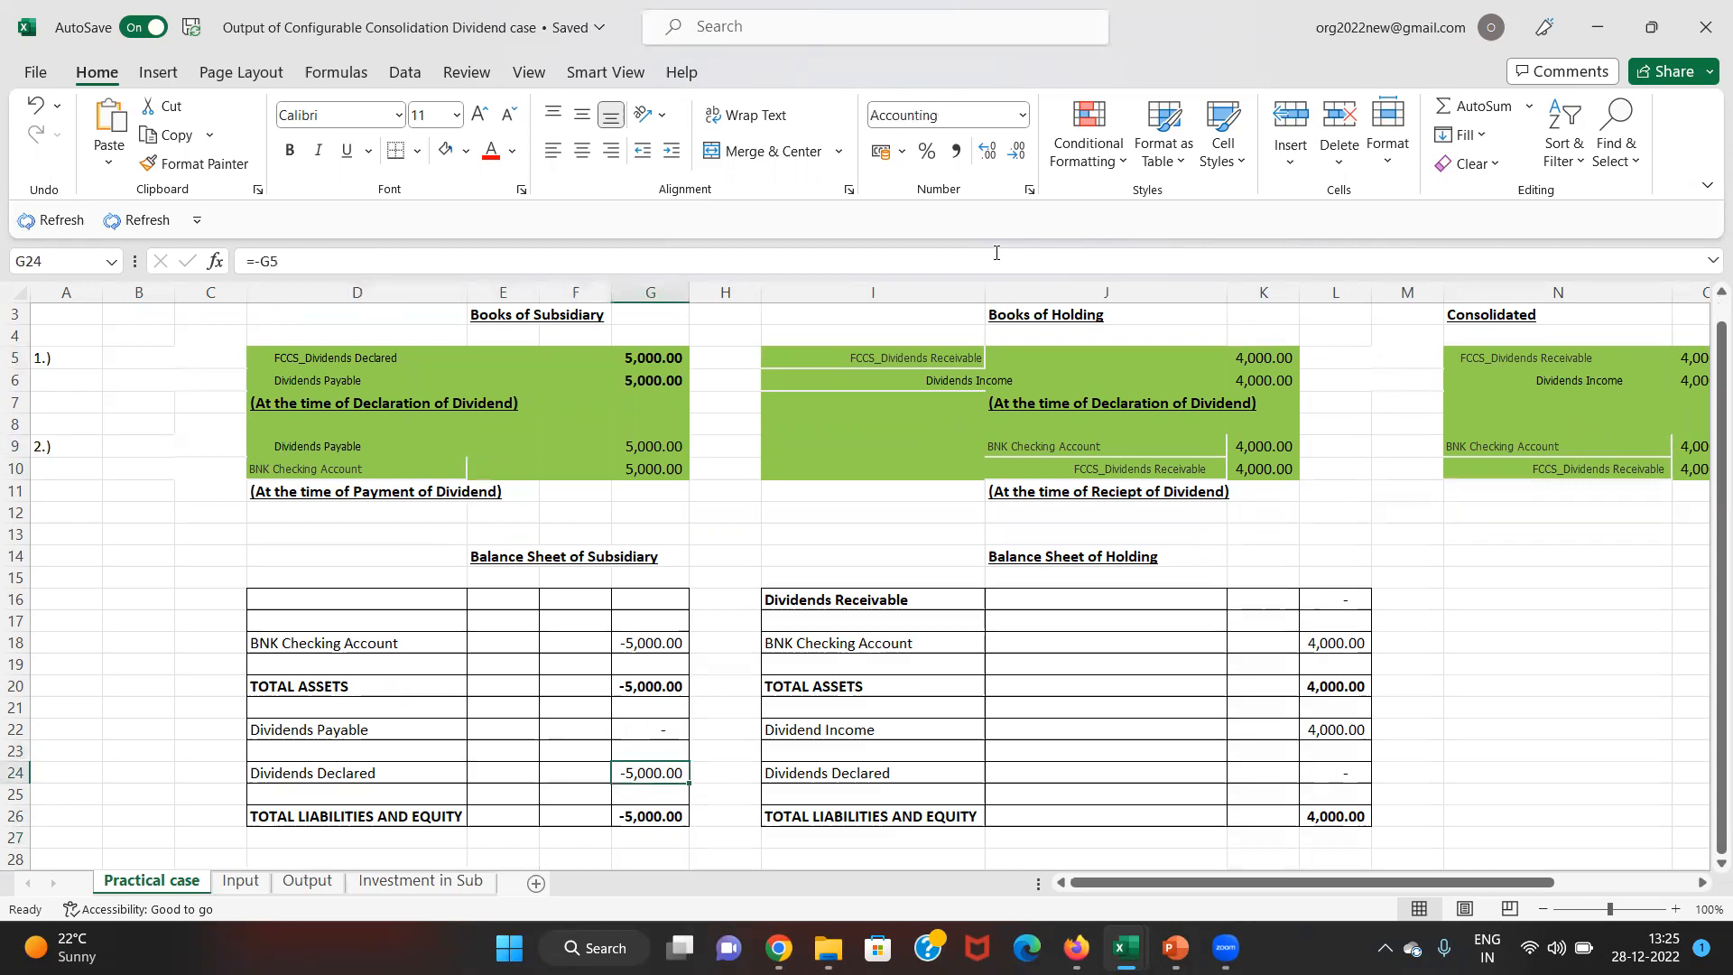
- Bold the BNK Checking Account balance in G18 of the subsidiary's balance sheet
{"action": "key", "text": "Up"}
{"action": "key", "text": "Up"}
{"action": "key", "text": "Up"}
{"action": "key", "text": "Up"}
{"action": "key", "text": "Up"}
{"action": "key", "text": "Up"}
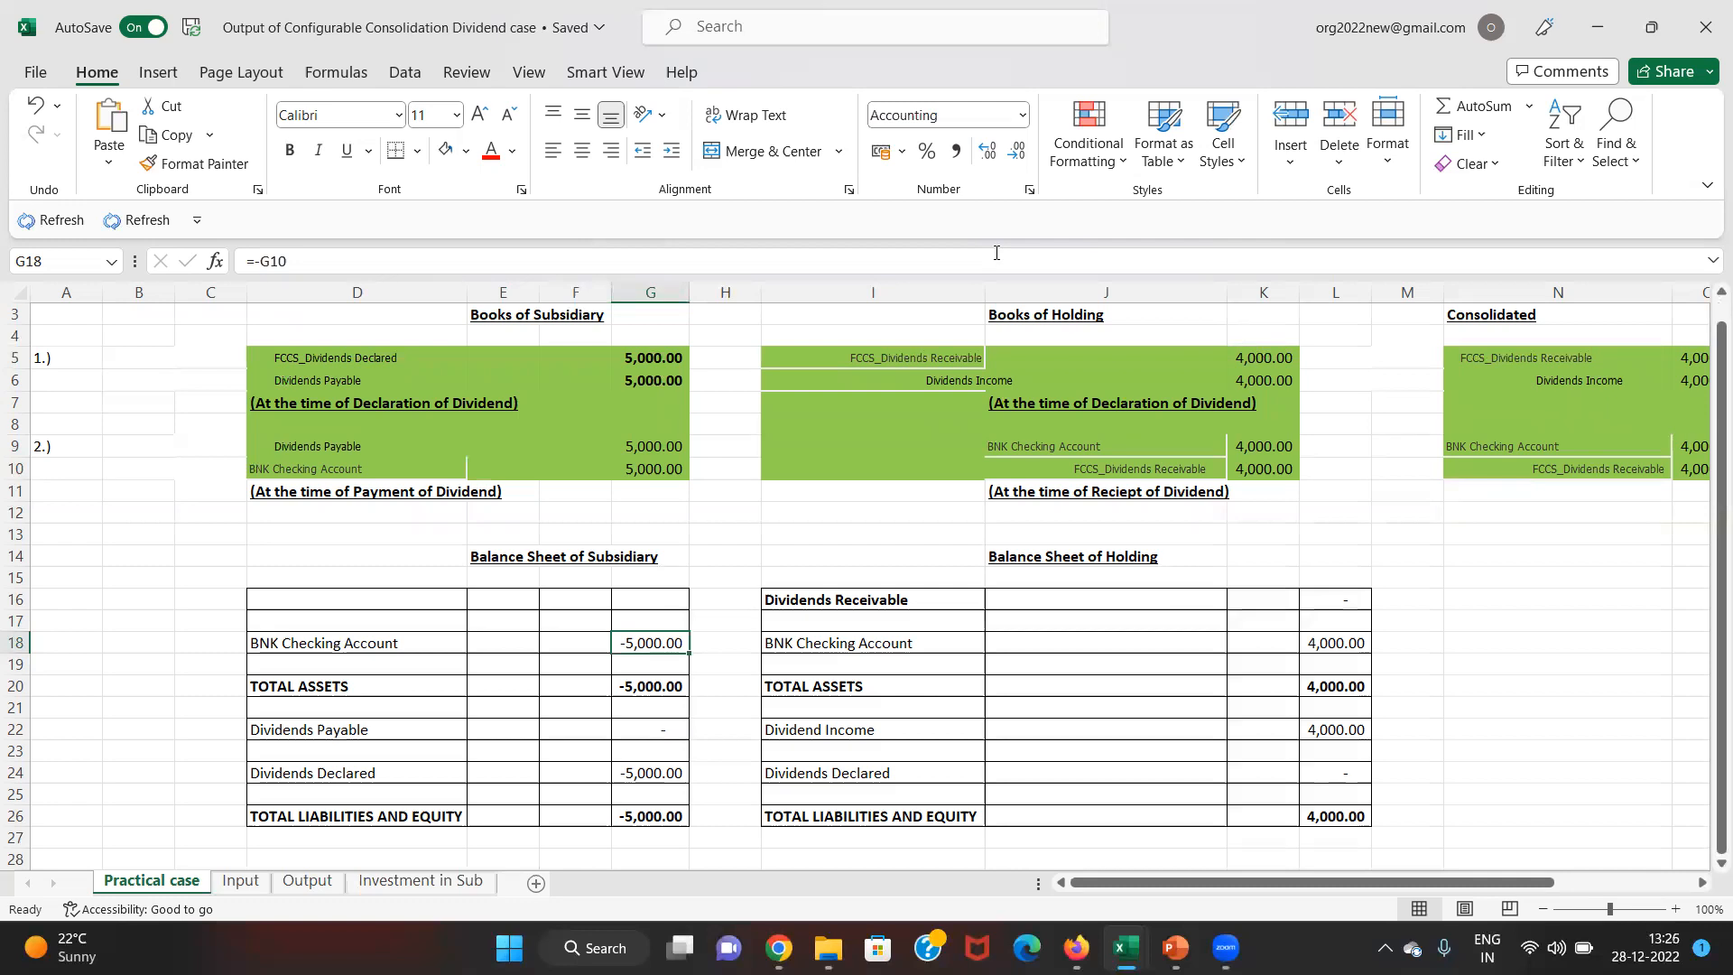
{"action": "key", "text": "ctrl+b"}
- Review the Books of Holding section heading for entity c601
{"action": "key", "text": "Right"}
{"action": "key", "text": "Right"}
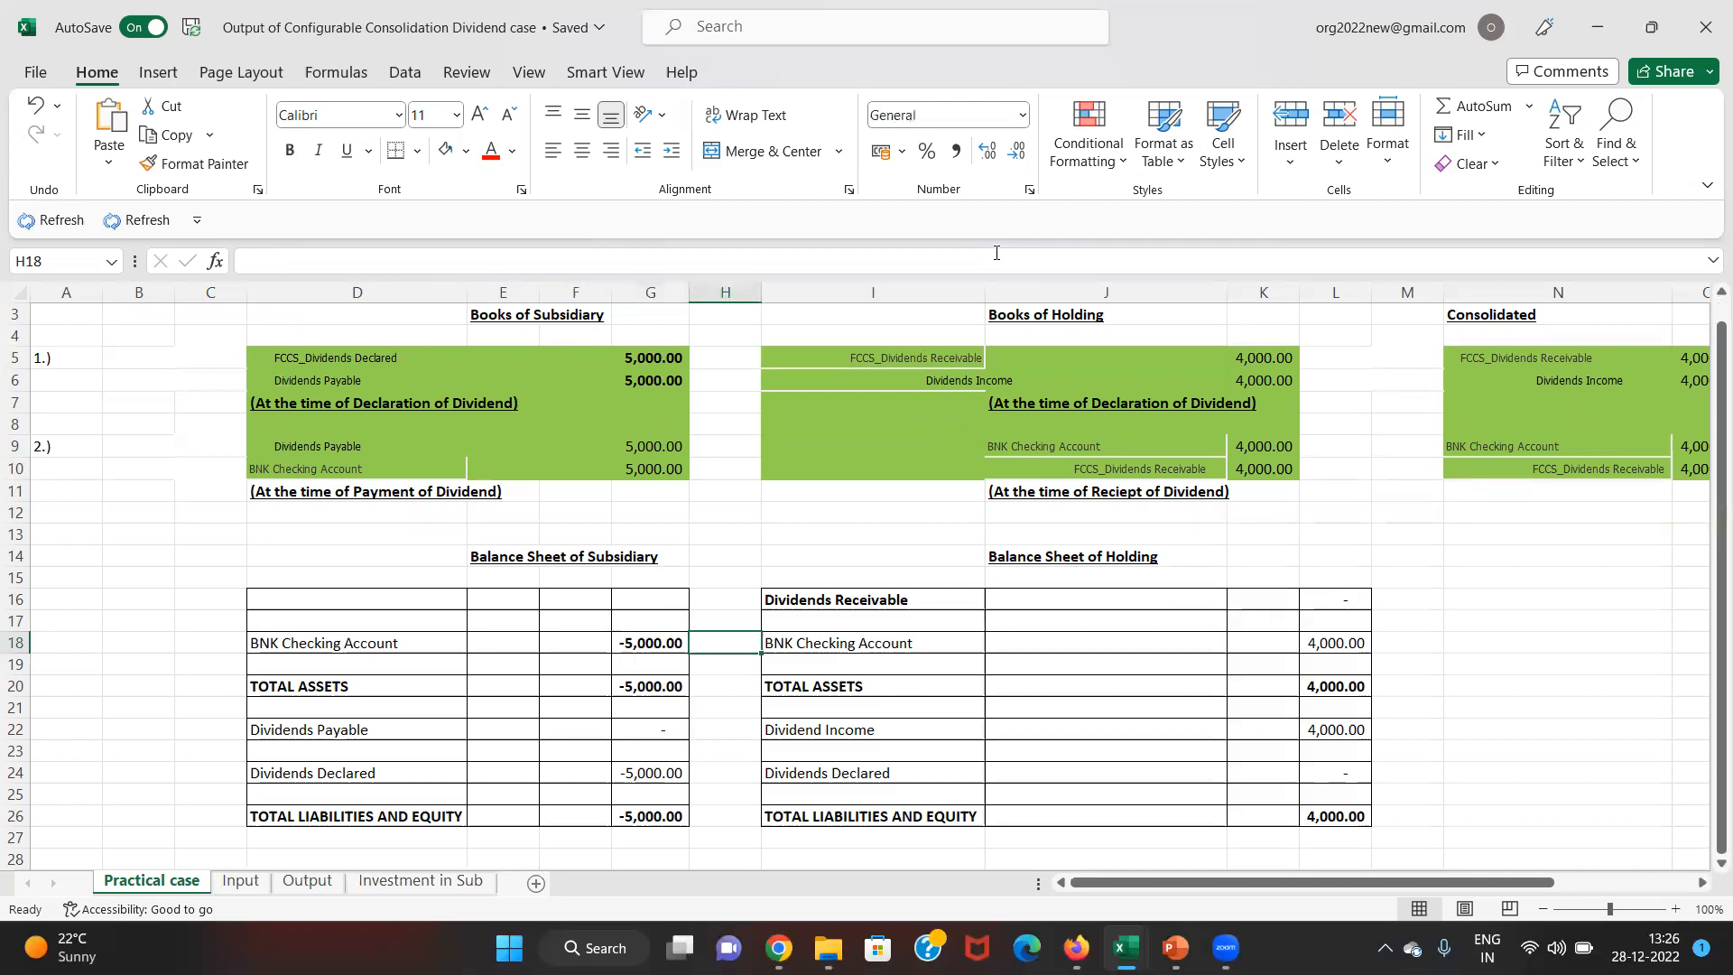
{"action": "key", "text": "Up"}
{"action": "key", "text": "Up"}
{"action": "key", "text": "Up"}
{"action": "key", "text": "Up"}
{"action": "key", "text": "Up"}
{"action": "key", "text": "Up"}
{"action": "key", "text": "Up"}
{"action": "key", "text": "Up"}
{"action": "key", "text": "Up"}
{"action": "key", "text": "Up"}
{"action": "key", "text": "Up"}
{"action": "key", "text": "Up"}
{"action": "key", "text": "Up"}
{"action": "key", "text": "Up"}
{"action": "key", "text": "Up"}
{"action": "key", "text": "Up"}
{"action": "key", "text": "Up"}
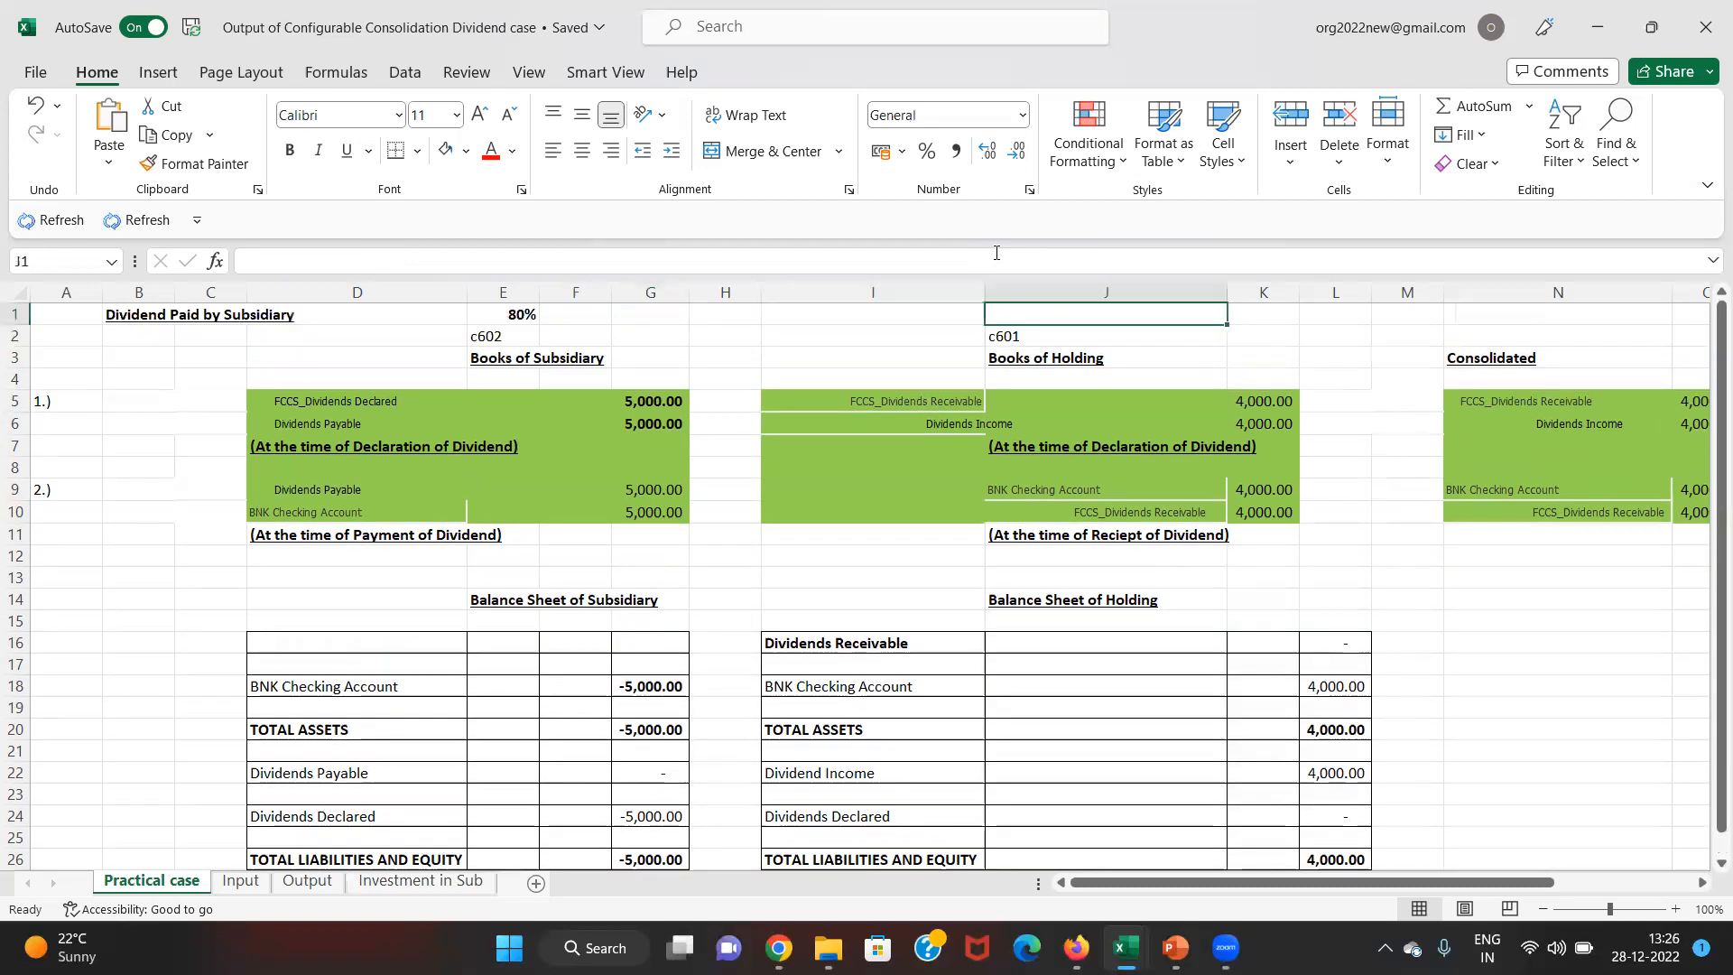
{"action": "key", "text": "Right"}
{"action": "key", "text": "Down"}
{"action": "key", "text": "Down"}
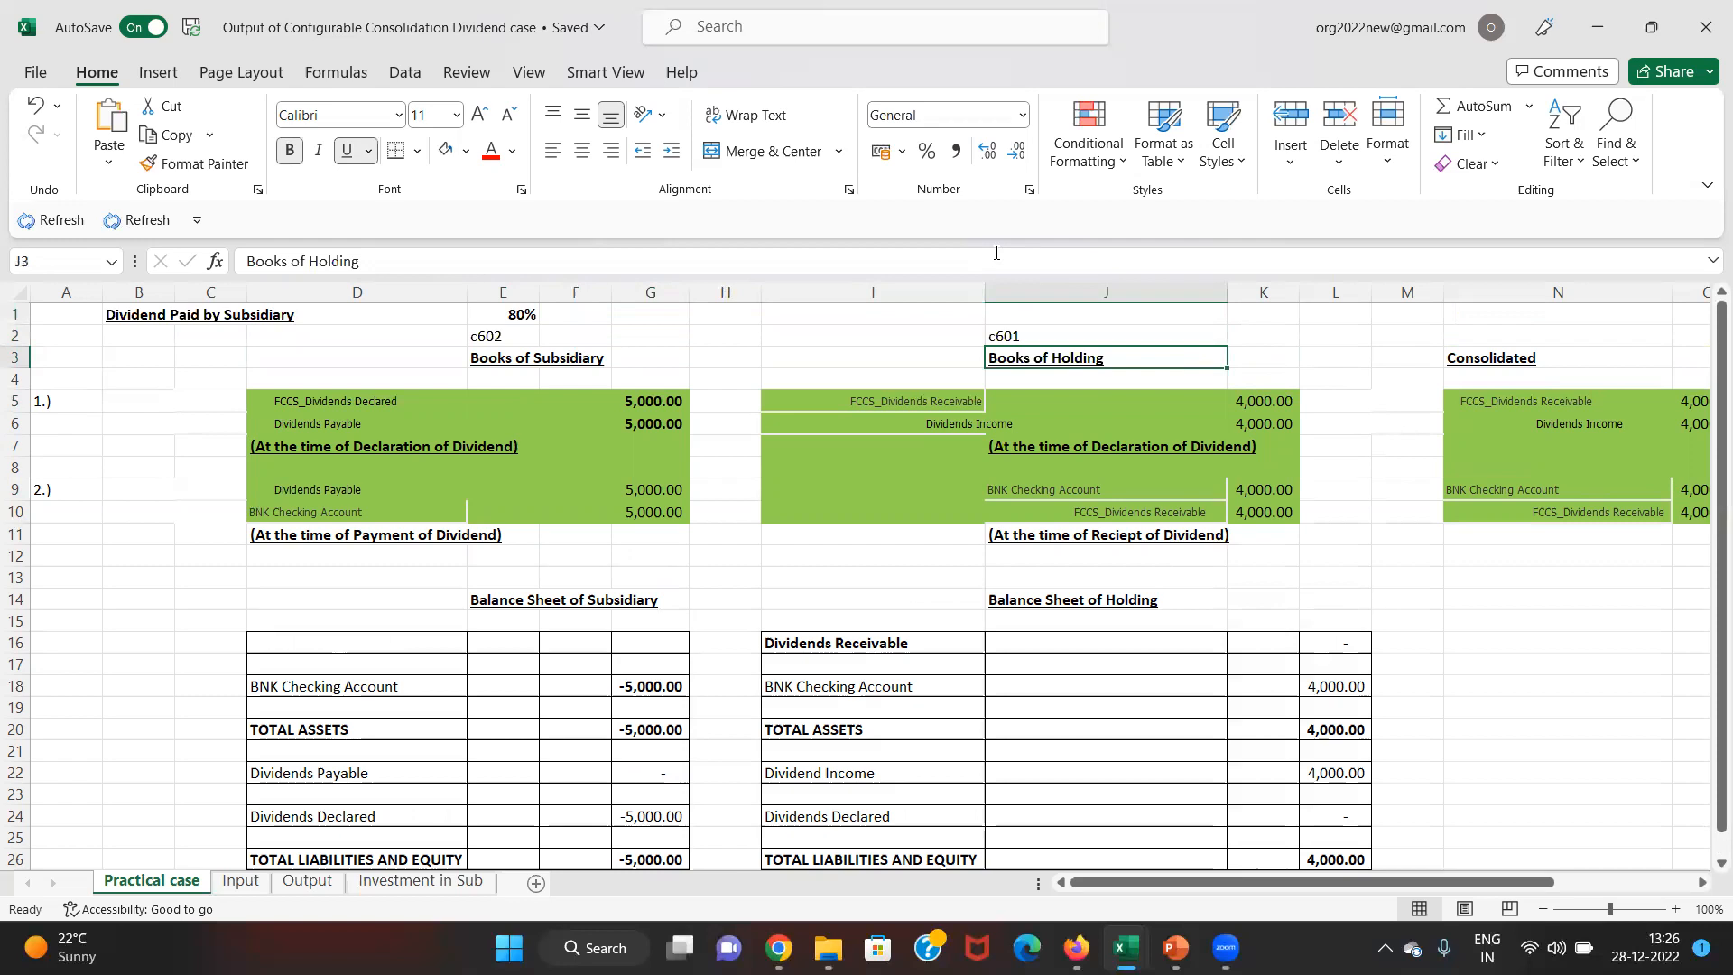
- Enter the formula =5000*80% in K5 for the holding's FCCS_Dividends Receivable amount
{"action": "key", "text": "Down"}
{"action": "key", "text": "Down"}
{"action": "key", "text": "Right"}
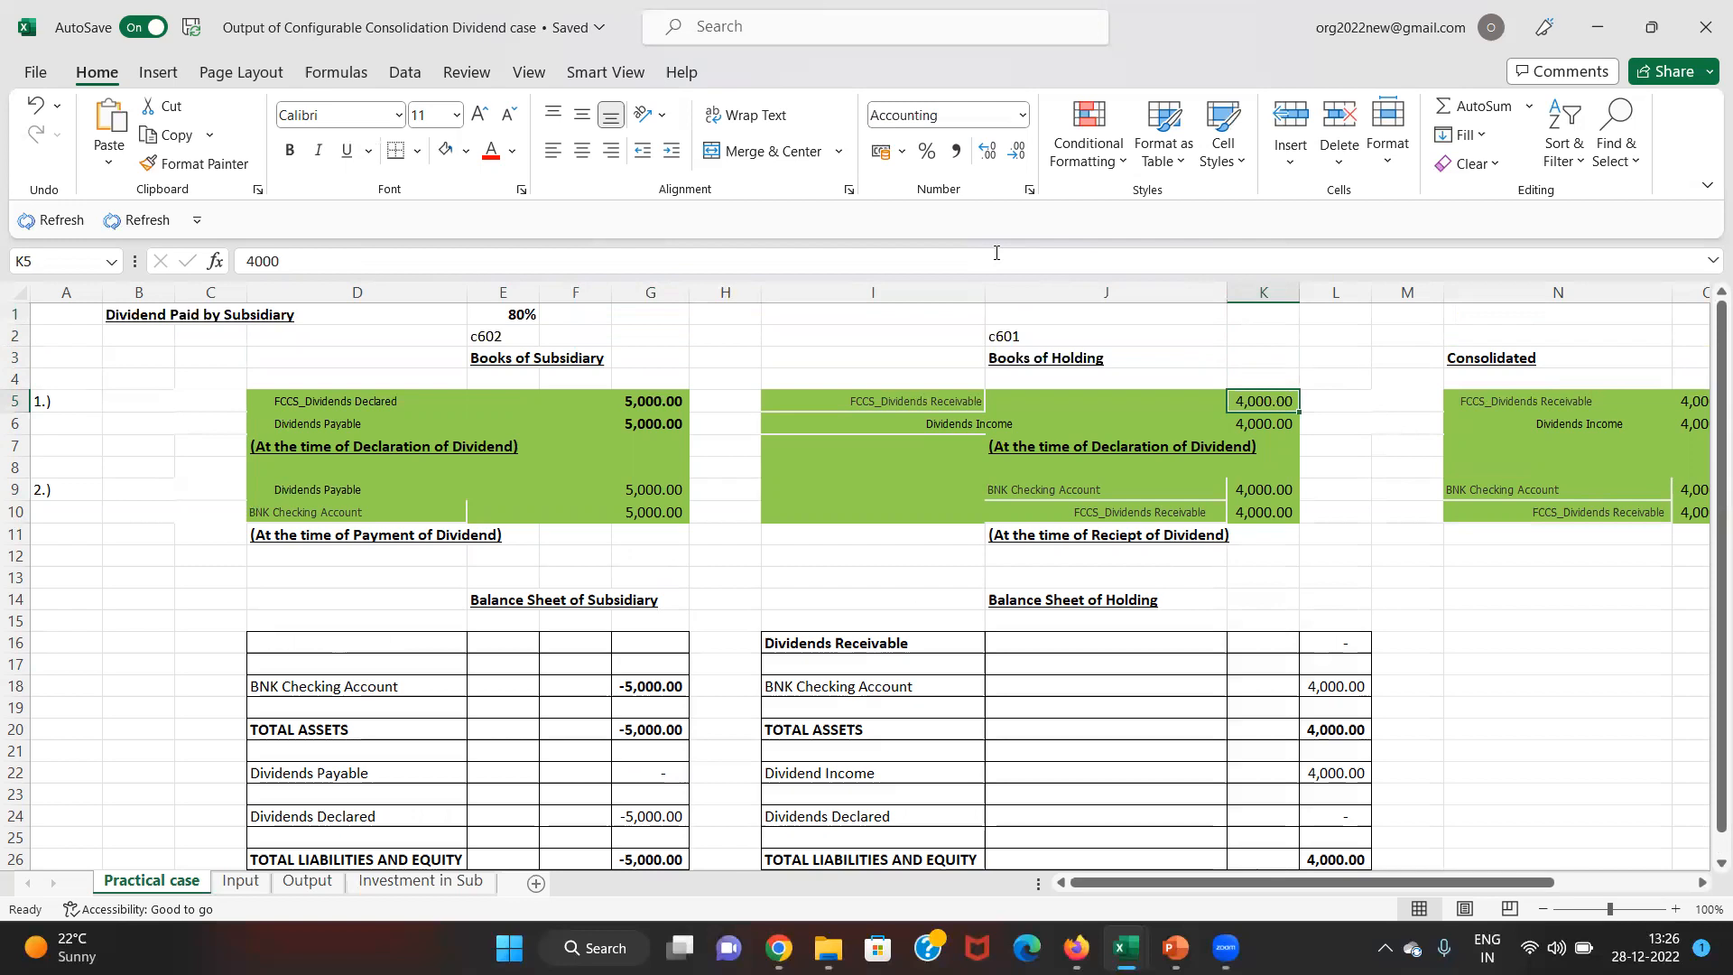
{"action": "type", "text": "="}
{"action": "type", "text": "500"}
{"action": "type", "text": "0"}
{"action": "type", "text": "*80"}
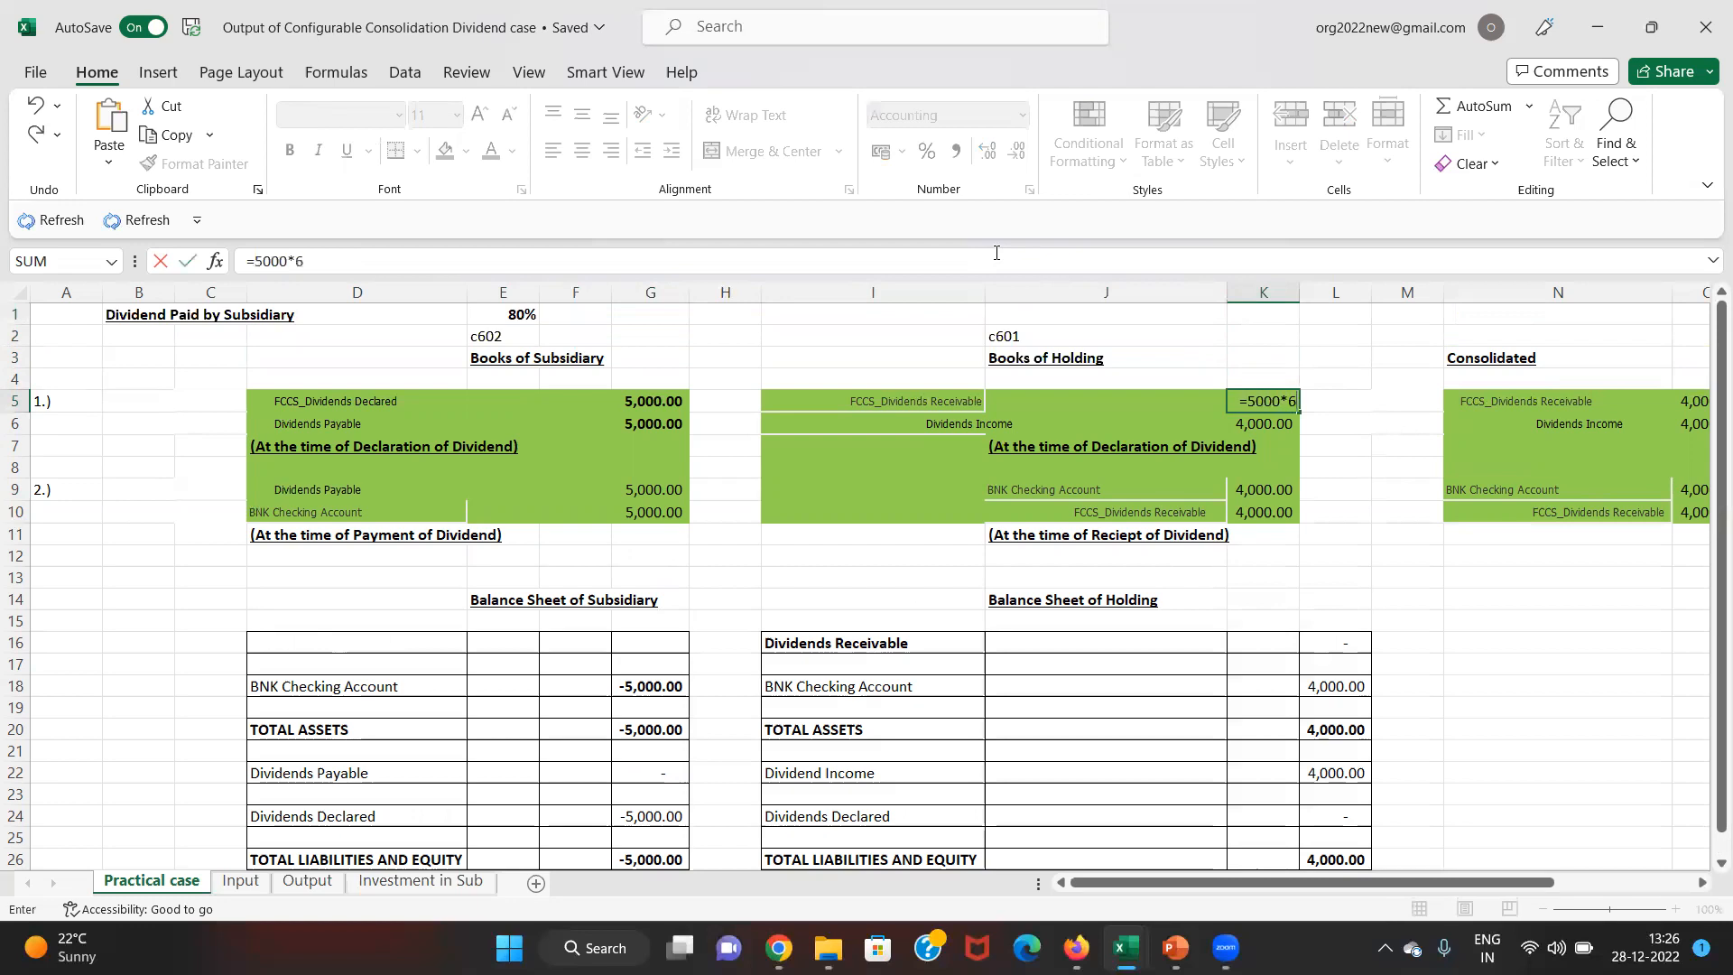
{"action": "type", "text": "%"}
{"action": "key", "text": "Return"}
- Examine the account names in the holding's declaration and receipt of dividend entries
{"action": "key", "text": "Up"}
{"action": "key", "text": "Left"}
{"action": "key", "text": "Left"}
{"action": "key", "text": "Down"}
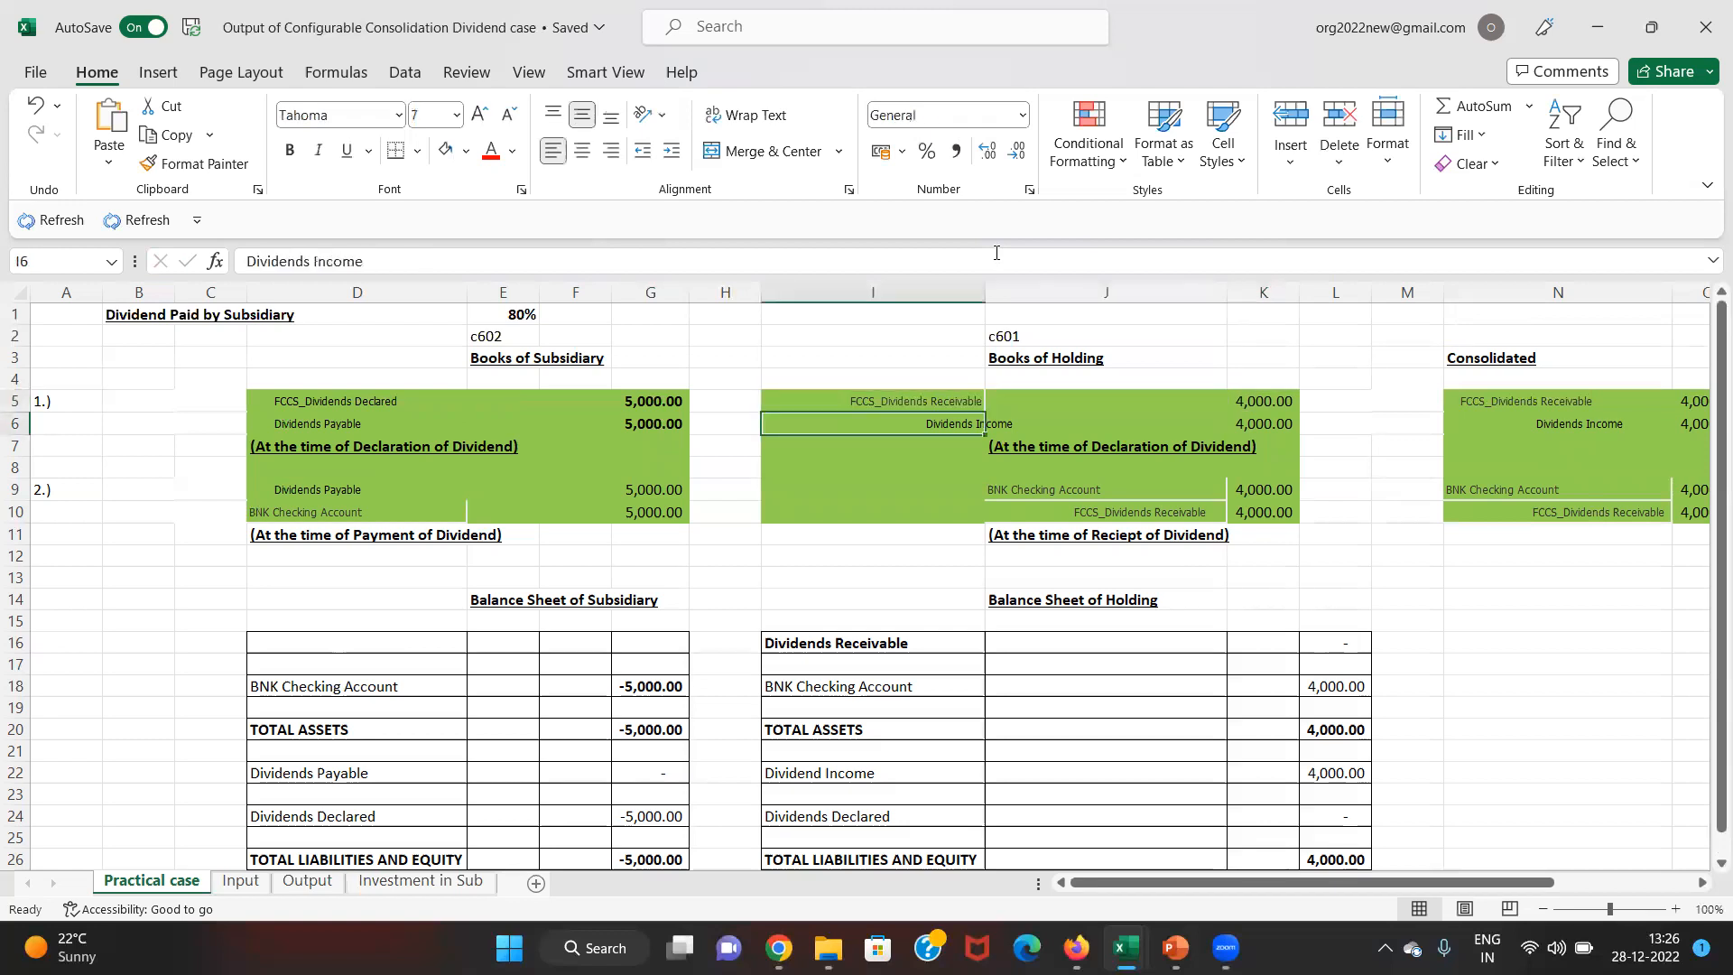
{"action": "key", "text": "Up"}
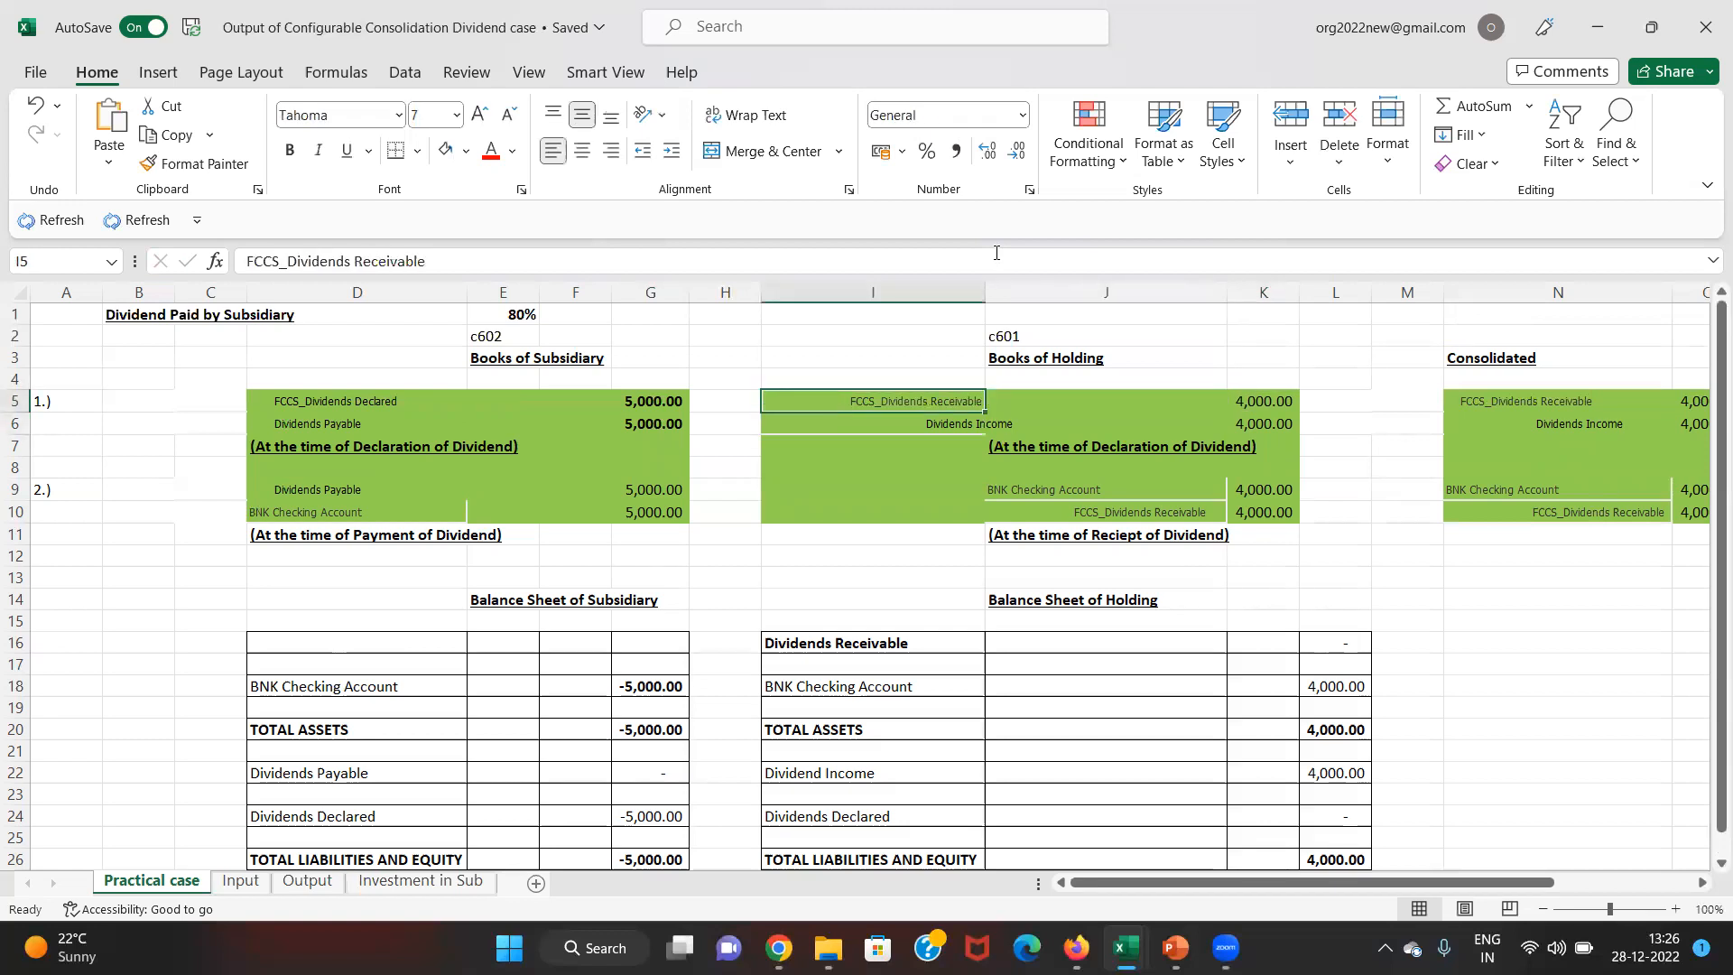
{"action": "key", "text": "Down"}
{"action": "key", "text": "Right"}
{"action": "key", "text": "Down"}
{"action": "key", "text": "Down"}
{"action": "key", "text": "Down"}
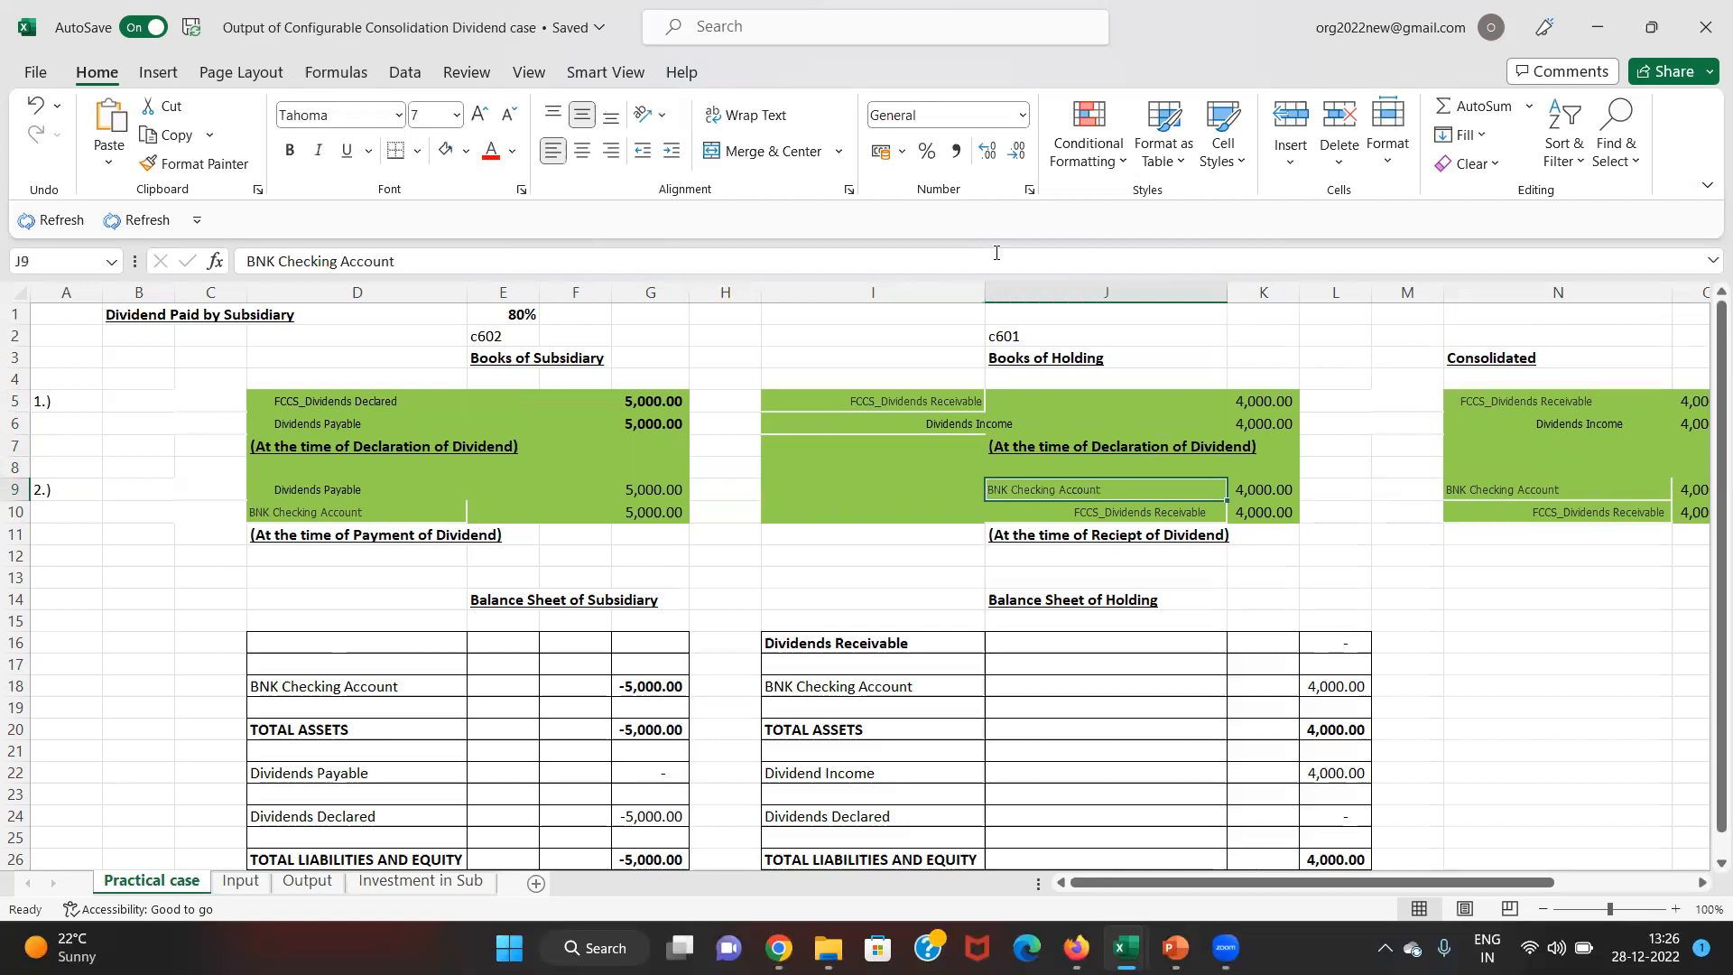
{"action": "key", "text": "Down"}
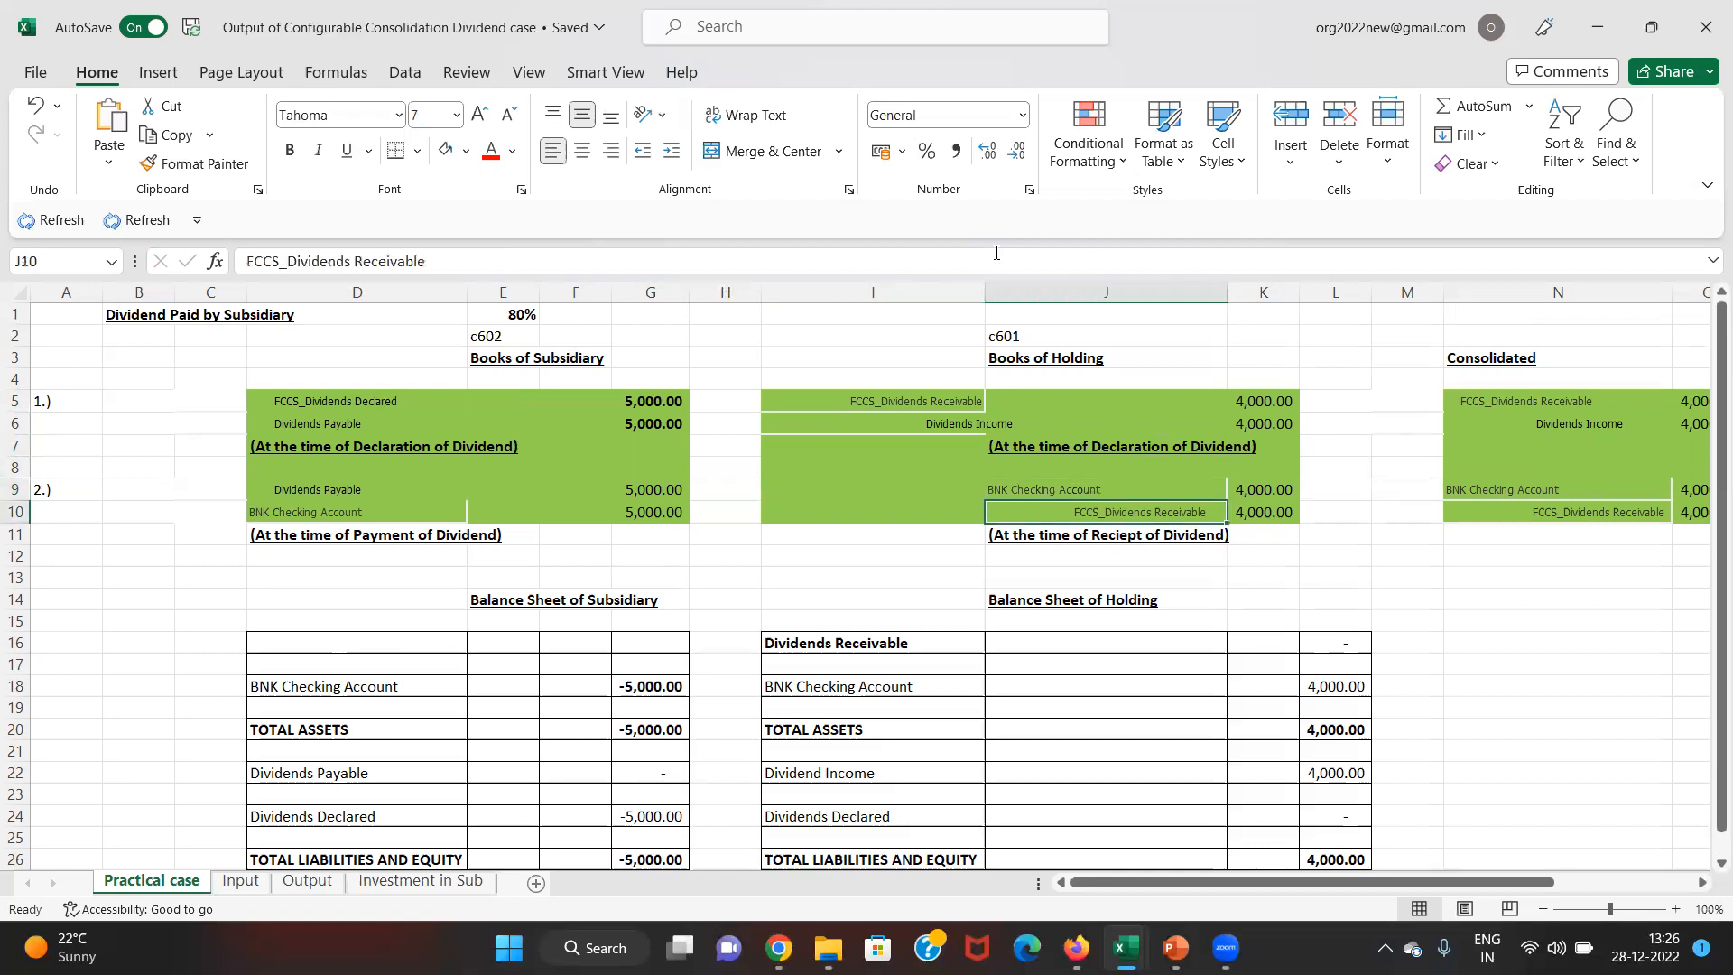
- Bold the holding's FCCS_Dividends Receivable amounts in K10 and K5
{"action": "key", "text": "Right"}
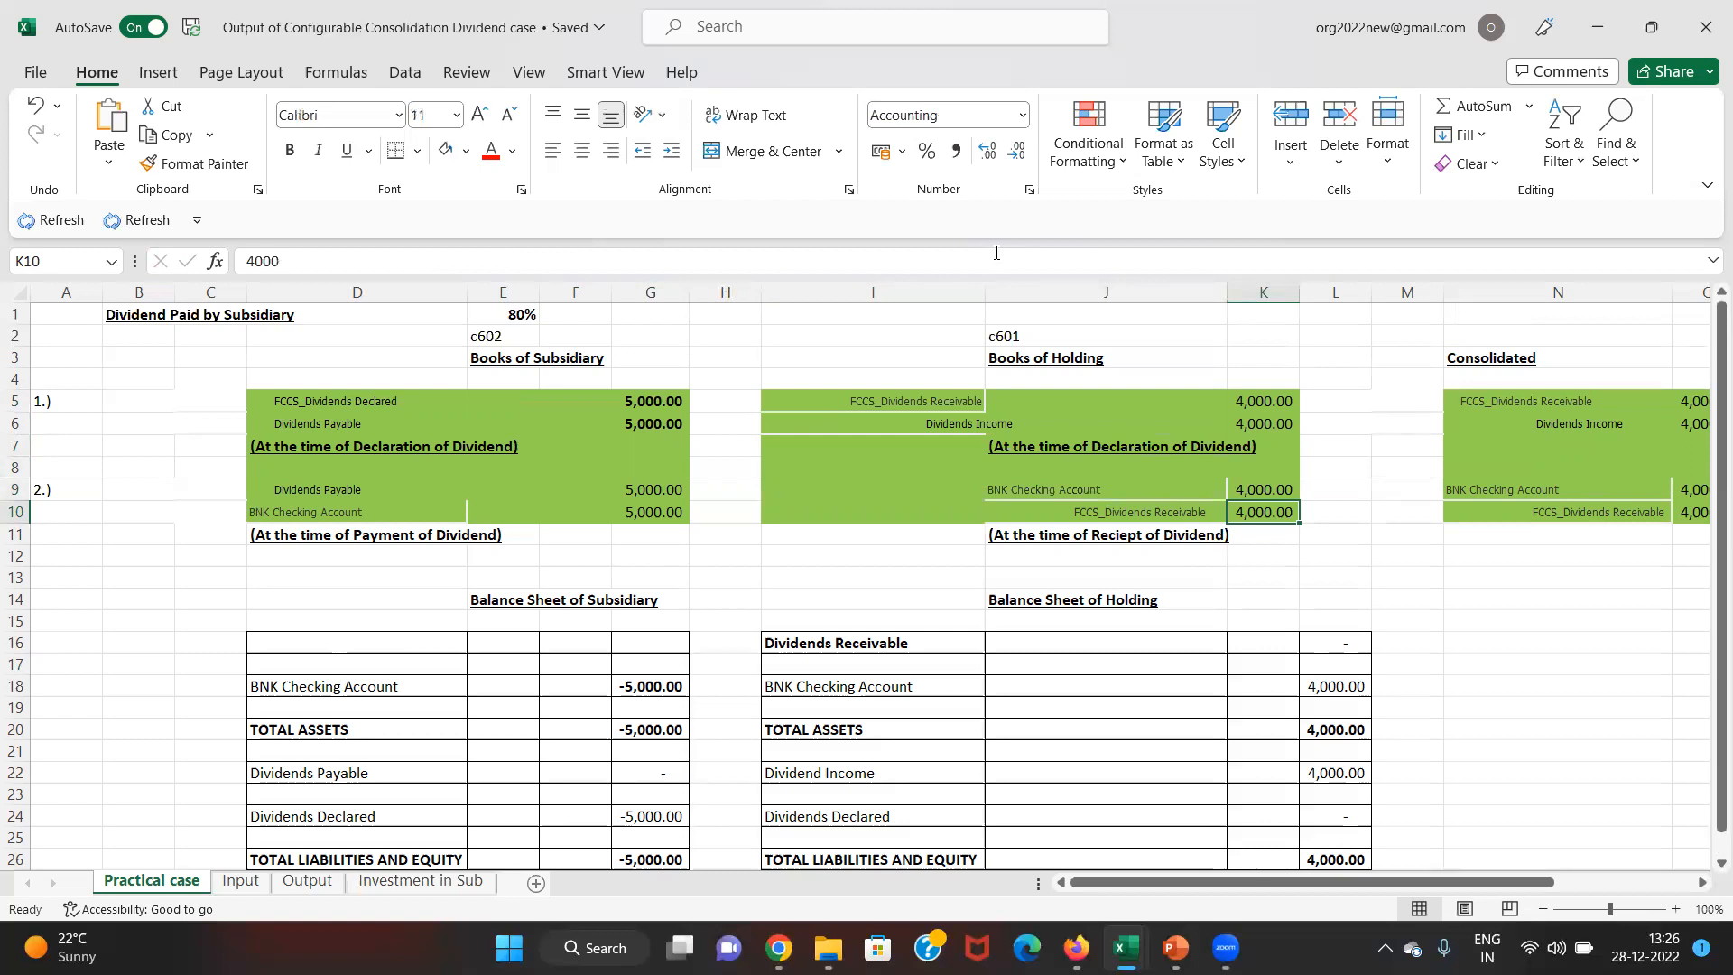
{"action": "key", "text": "ctrl+b"}
{"action": "key", "text": "Up"}
{"action": "key", "text": "Up"}
{"action": "key", "text": "Up"}
{"action": "key", "text": "Up"}
{"action": "key", "text": "Up"}
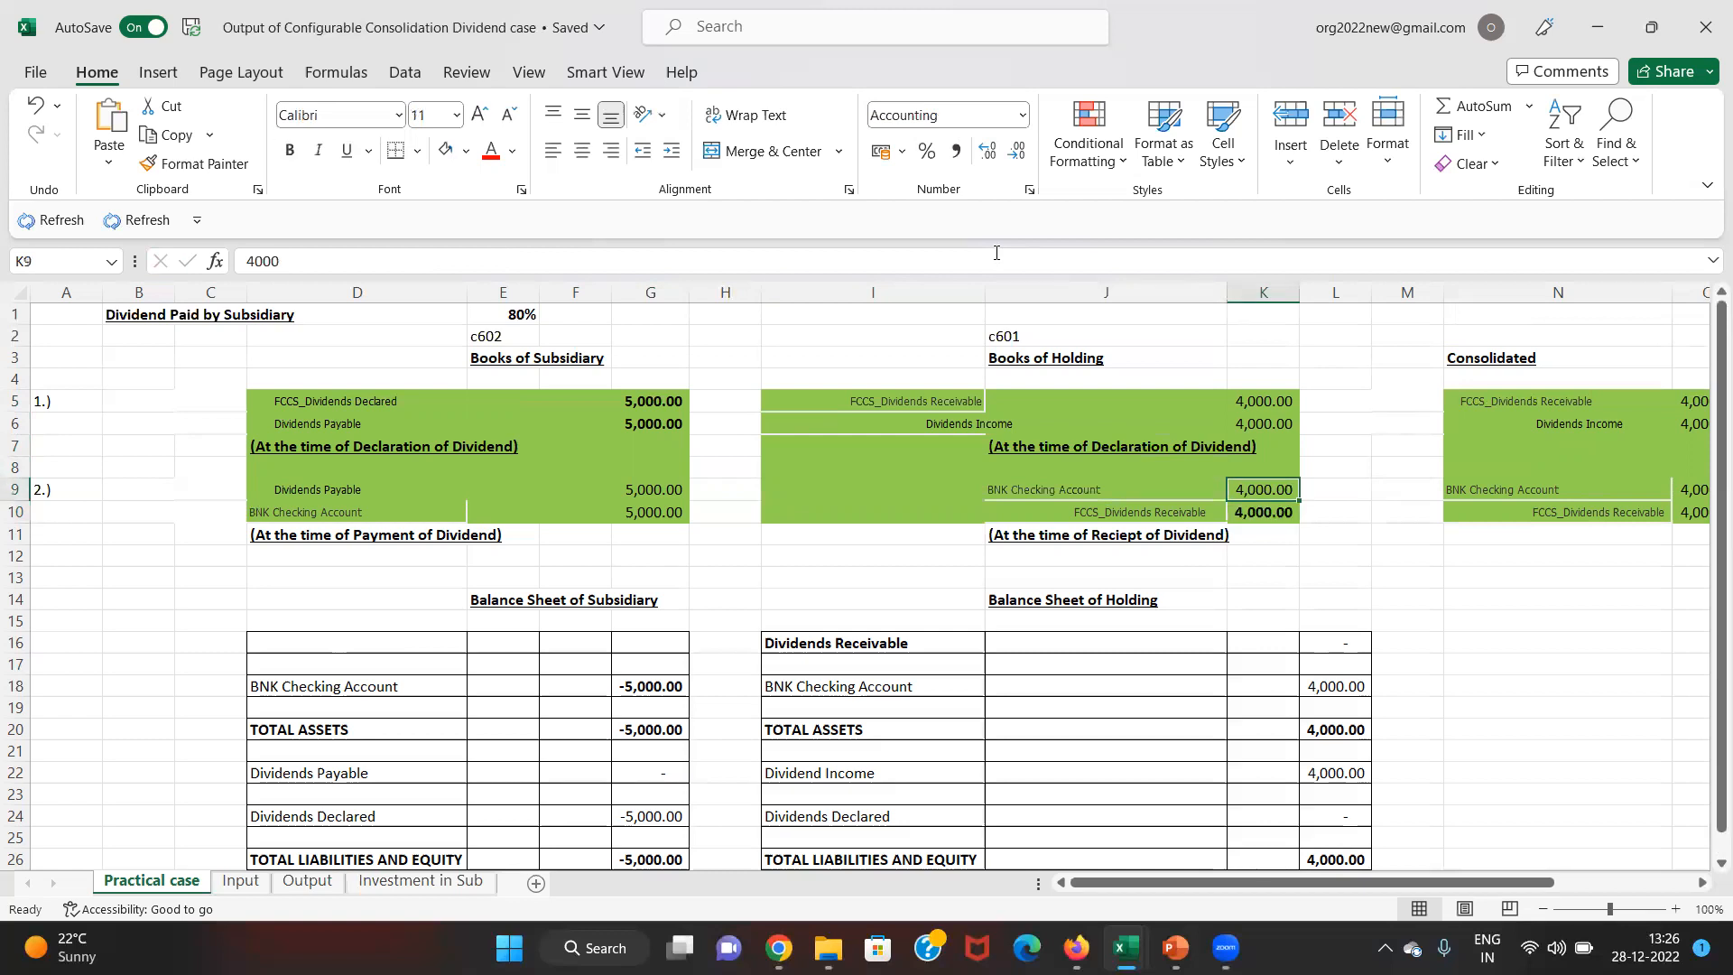
{"action": "key", "text": "ctrl+b"}
- Remove bold from the subsidiary's FCCS_Dividends Declared amount in G5
{"action": "key", "text": "Left"}
{"action": "key", "text": "Left"}
{"action": "key", "text": "Left"}
{"action": "key", "text": "Left"}
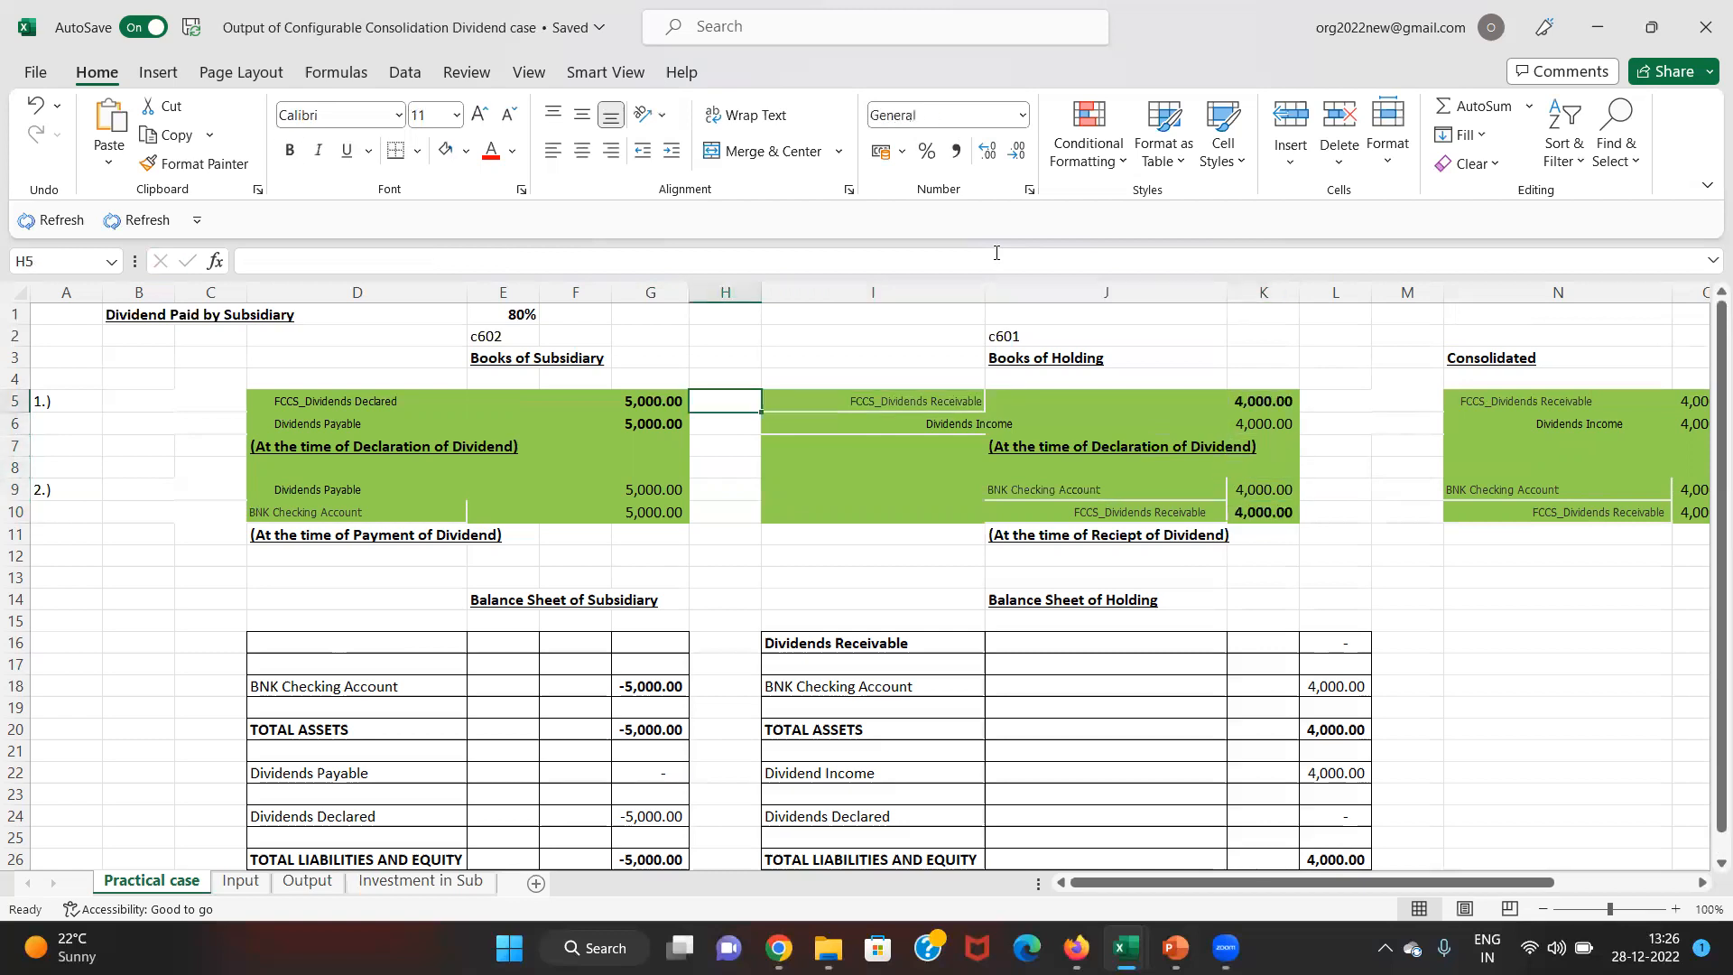
{"action": "key", "text": "ctrl+b"}
- Bold the Dividends Payable amount of the subsidiary's payment entry in G9
{"action": "key", "text": "Down"}
{"action": "key", "text": "Down"}
{"action": "key", "text": "Down"}
{"action": "key", "text": "Down"}
{"action": "key", "text": "ctrl+b"}
{"action": "key", "text": "Up"}
{"action": "key", "text": "Up"}
{"action": "key", "text": "Down"}
{"action": "key", "text": "Down"}
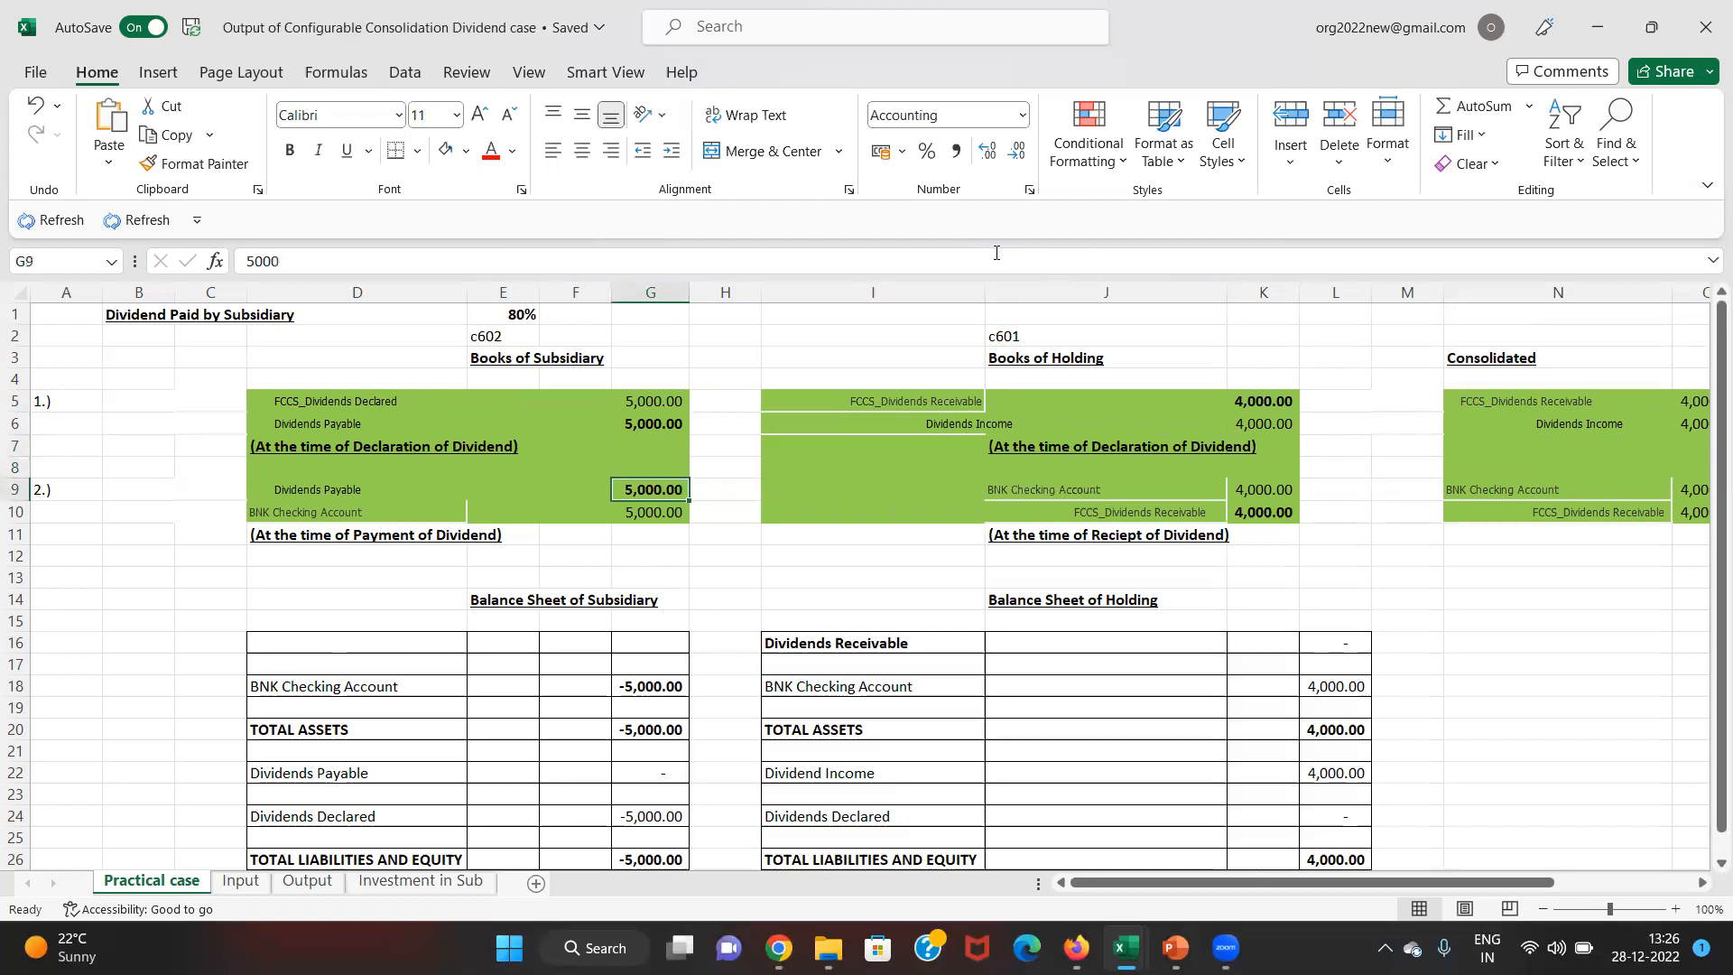
- Check the formula behind the BNK Checking Account balance in the holding's balance sheet
{"action": "key", "text": "Right"}
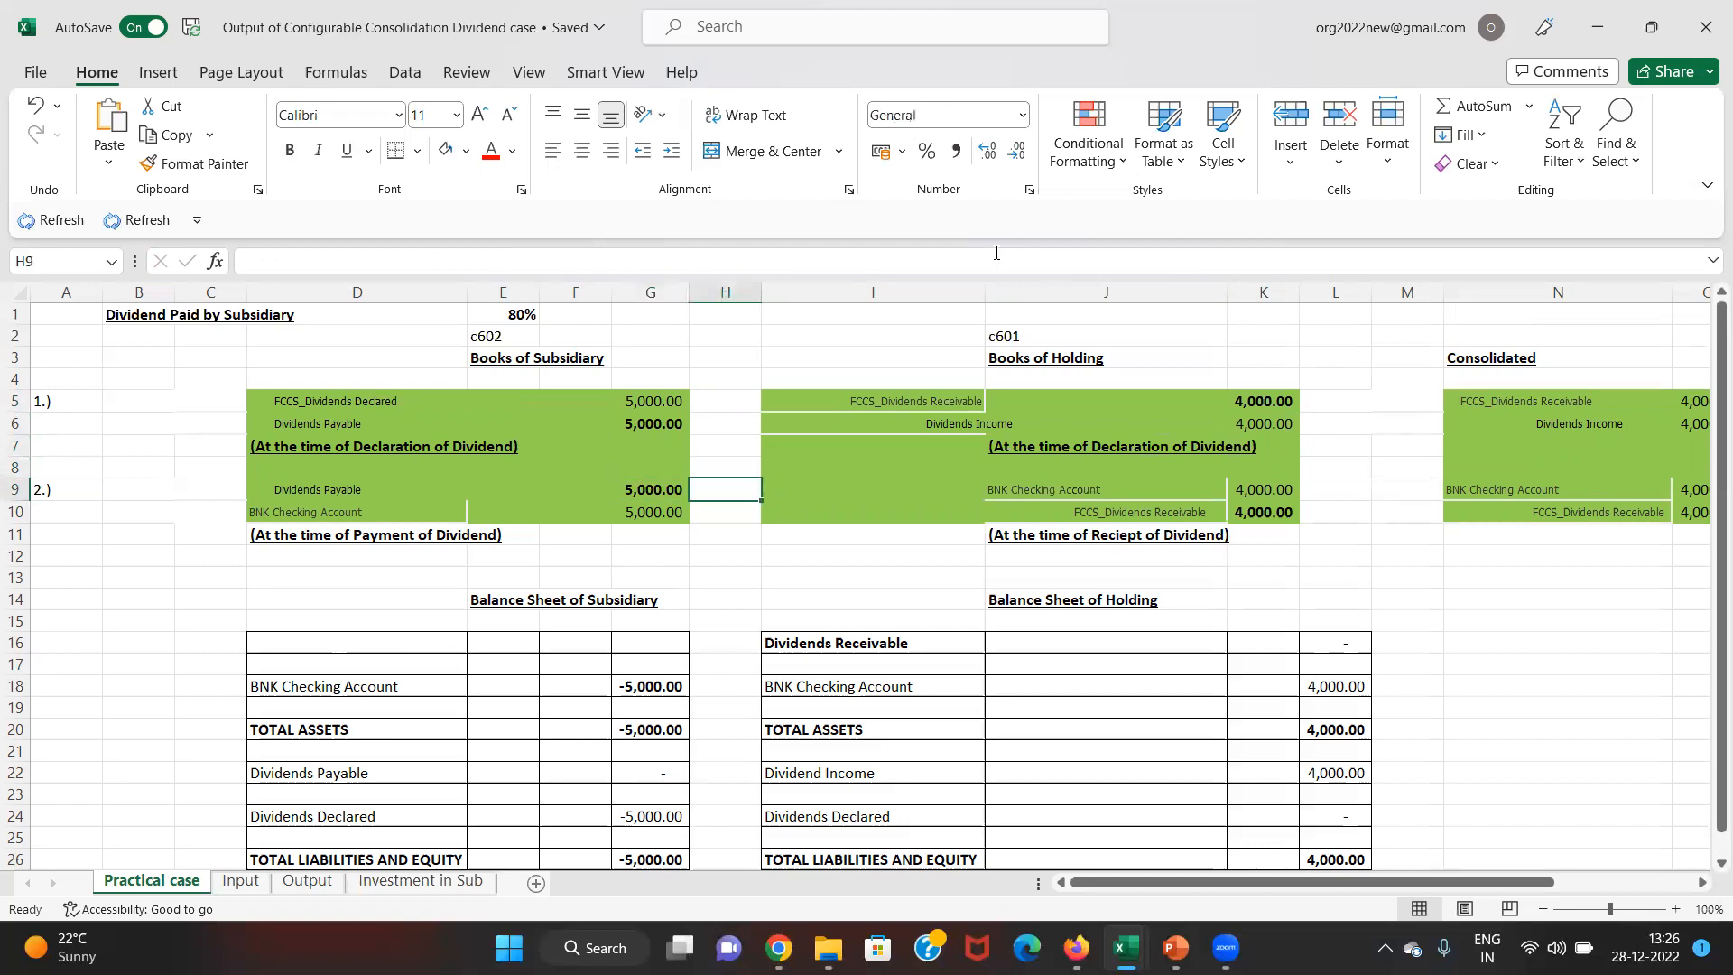
{"action": "key", "text": "Right"}
{"action": "key", "text": "Right"}
{"action": "key", "text": "Down"}
{"action": "key", "text": "Down"}
{"action": "key", "text": "Down"}
{"action": "key", "text": "Down"}
{"action": "key", "text": "Down"}
{"action": "key", "text": "Down"}
{"action": "key", "text": "Down"}
{"action": "key", "text": "Down"}
{"action": "key", "text": "Down"}
{"action": "key", "text": "Down"}
{"action": "key", "text": "Up"}
{"action": "key", "text": "Right"}
{"action": "key", "text": "Right"}
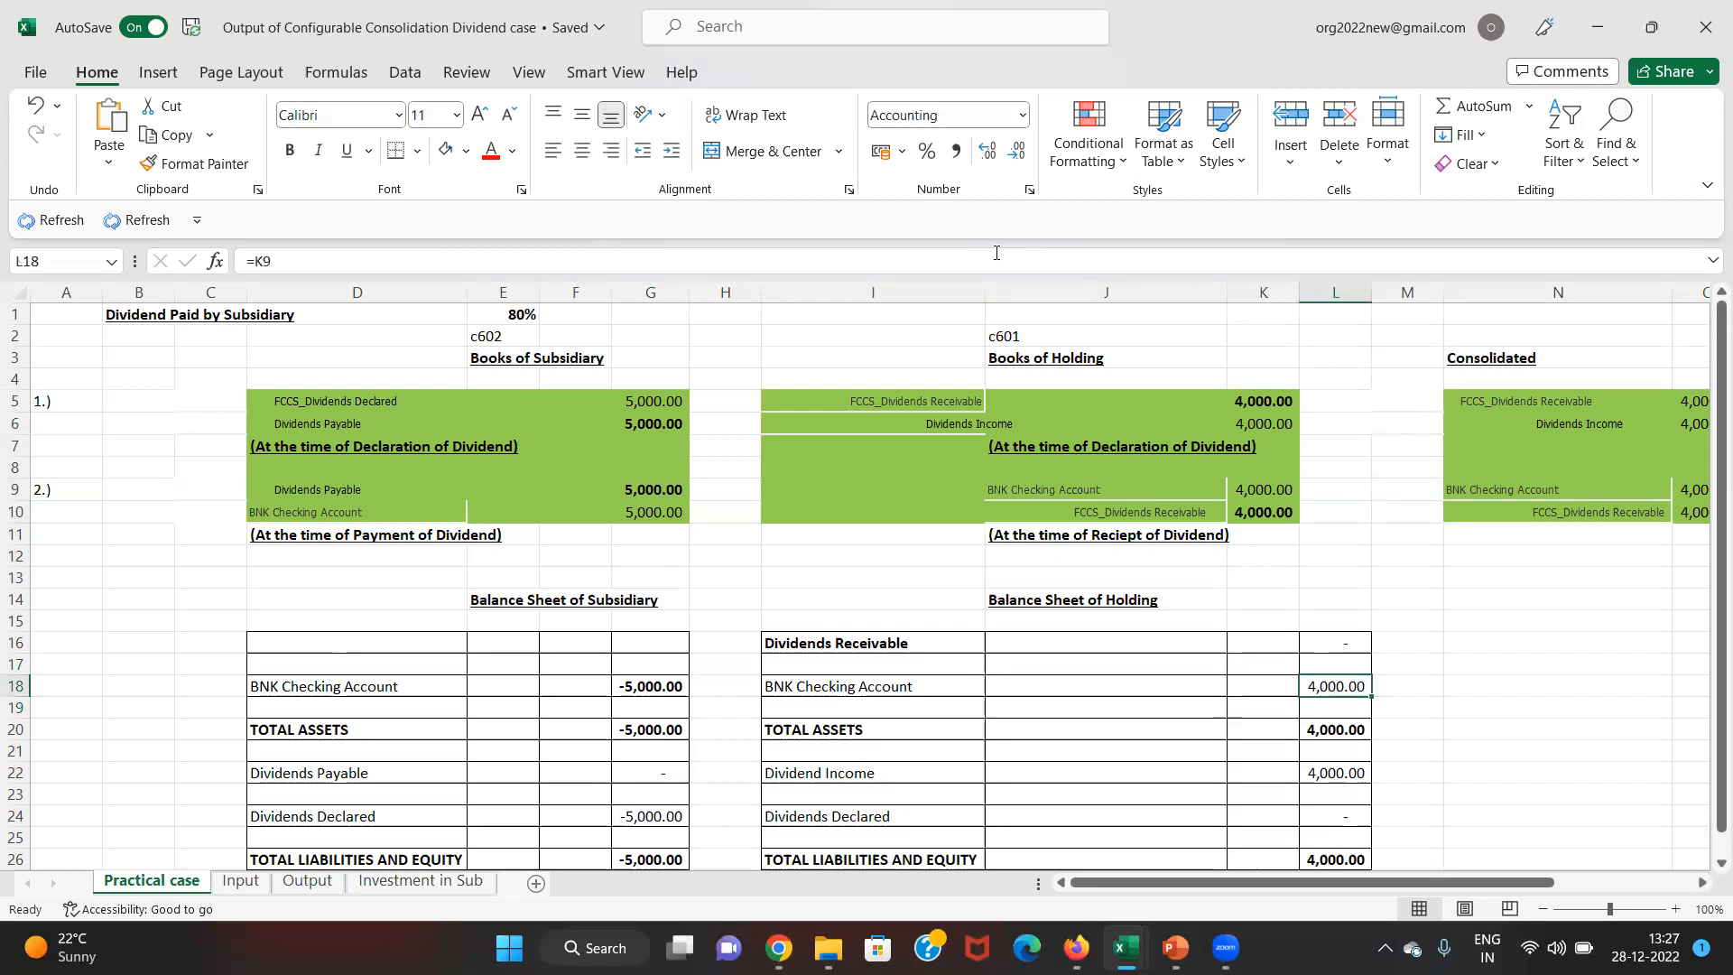
- Review the holding's journal entries and its balance sheet through to the Dividends Declared line
{"action": "key", "text": "Up"}
{"action": "key", "text": "Up"}
{"action": "key", "text": "Up"}
{"action": "key", "text": "Up"}
{"action": "key", "text": "Up"}
{"action": "key", "text": "Up"}
{"action": "key", "text": "Up"}
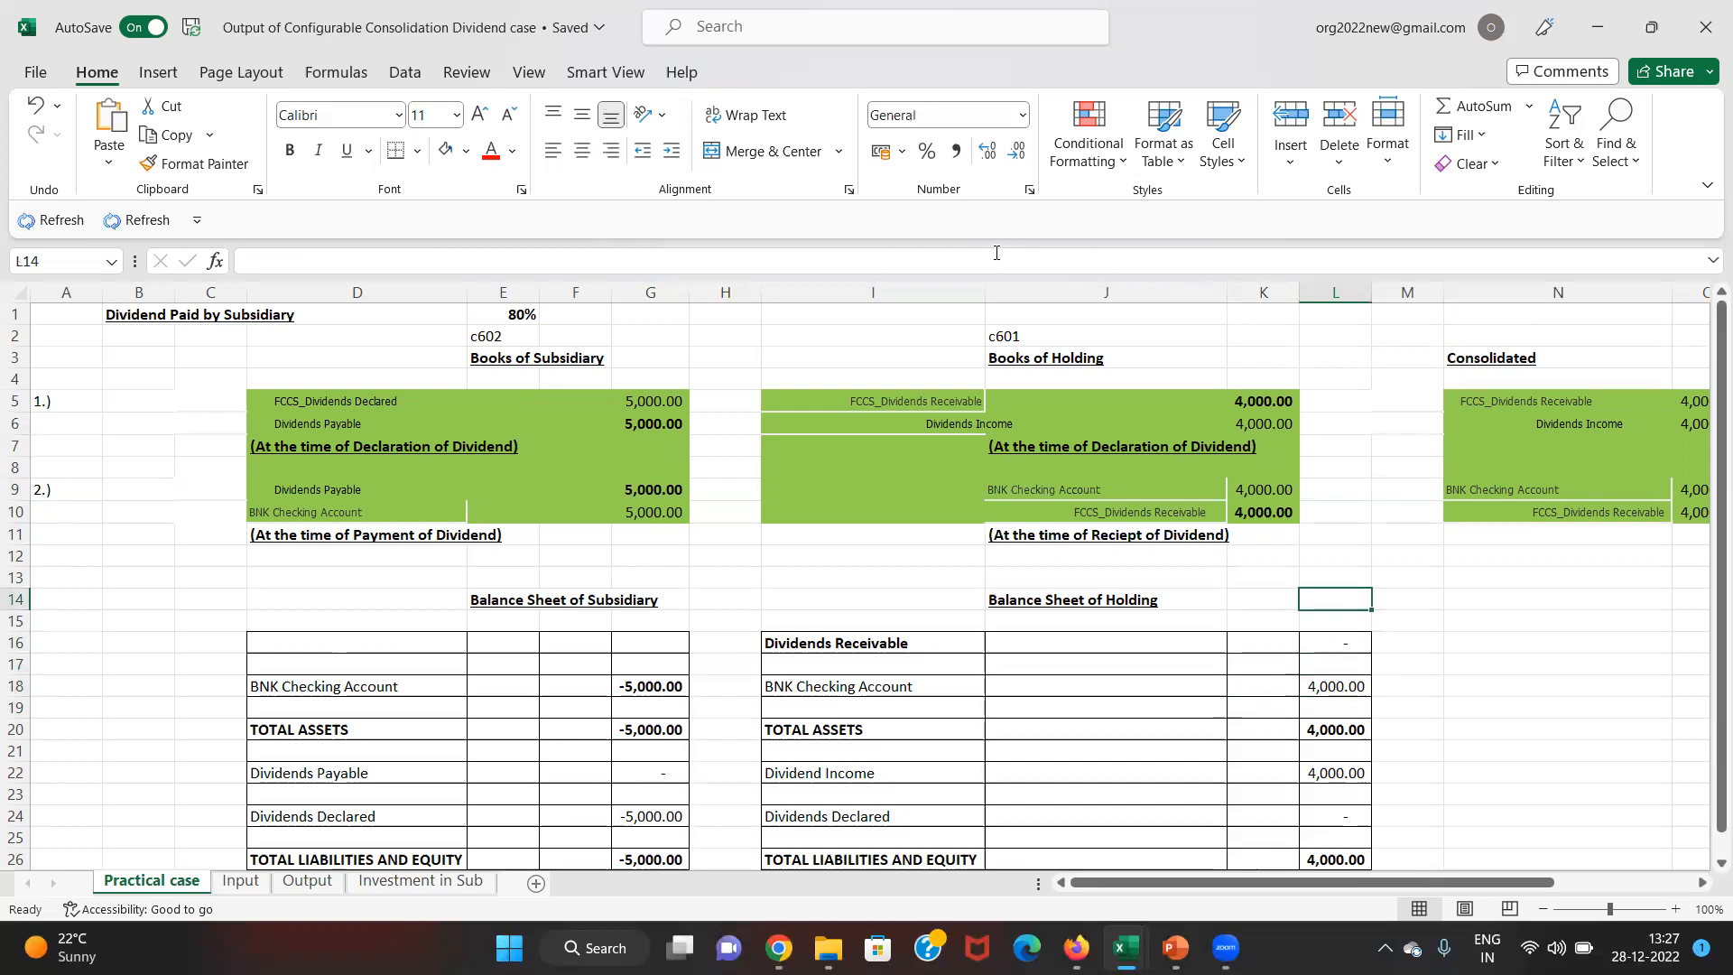
{"action": "key", "text": "Up"}
{"action": "key", "text": "Up"}
{"action": "key", "text": "Left"}
{"action": "key", "text": "Down"}
{"action": "key", "text": "Down"}
{"action": "key", "text": "Down"}
{"action": "key", "text": "Down"}
{"action": "key", "text": "Down"}
{"action": "key", "text": "Down"}
{"action": "key", "text": "Down"}
{"action": "key", "text": "Down"}
{"action": "key", "text": "Down"}
{"action": "key", "text": "Down"}
{"action": "key", "text": "Down"}
{"action": "key", "text": "Down"}
{"action": "key", "text": "Down"}
{"action": "key", "text": "Right"}
{"action": "key", "text": "Down"}
{"action": "key", "text": "Down"}
{"action": "key", "text": "Down"}
{"action": "key", "text": "Down"}
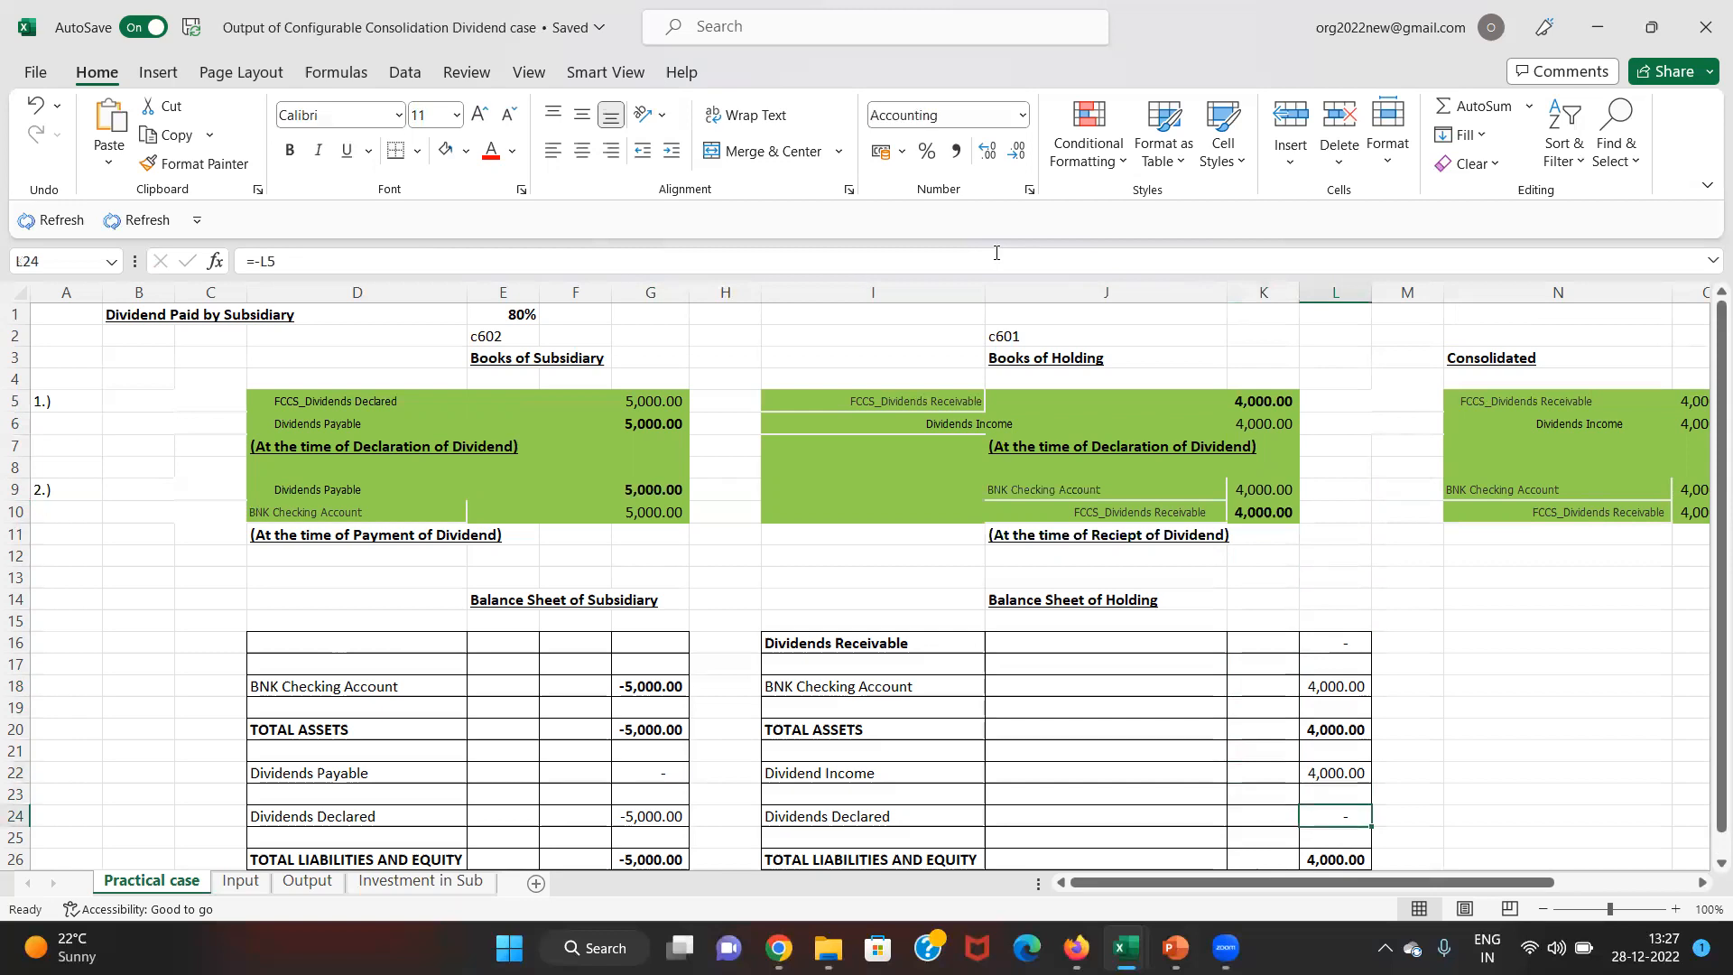
- Examine the Consolidated section's journal entries, checking the FCCS_Dividends Receivable amount in O5
{"action": "key", "text": "Right"}
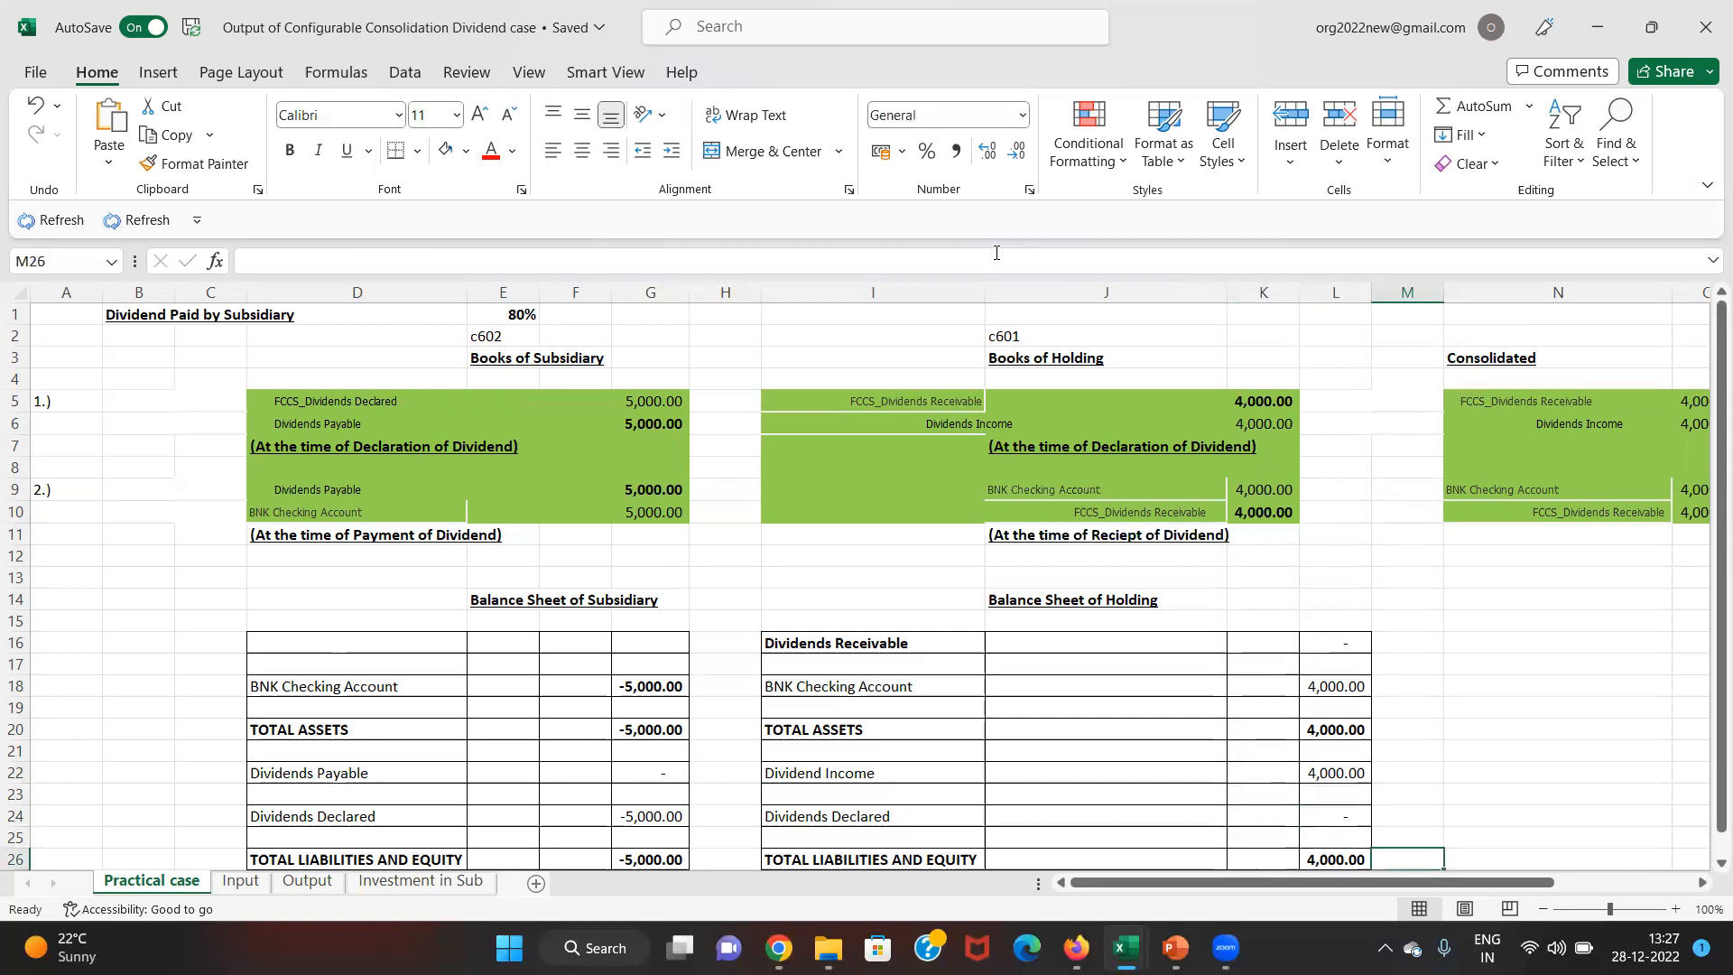
{"action": "key", "text": "Right"}
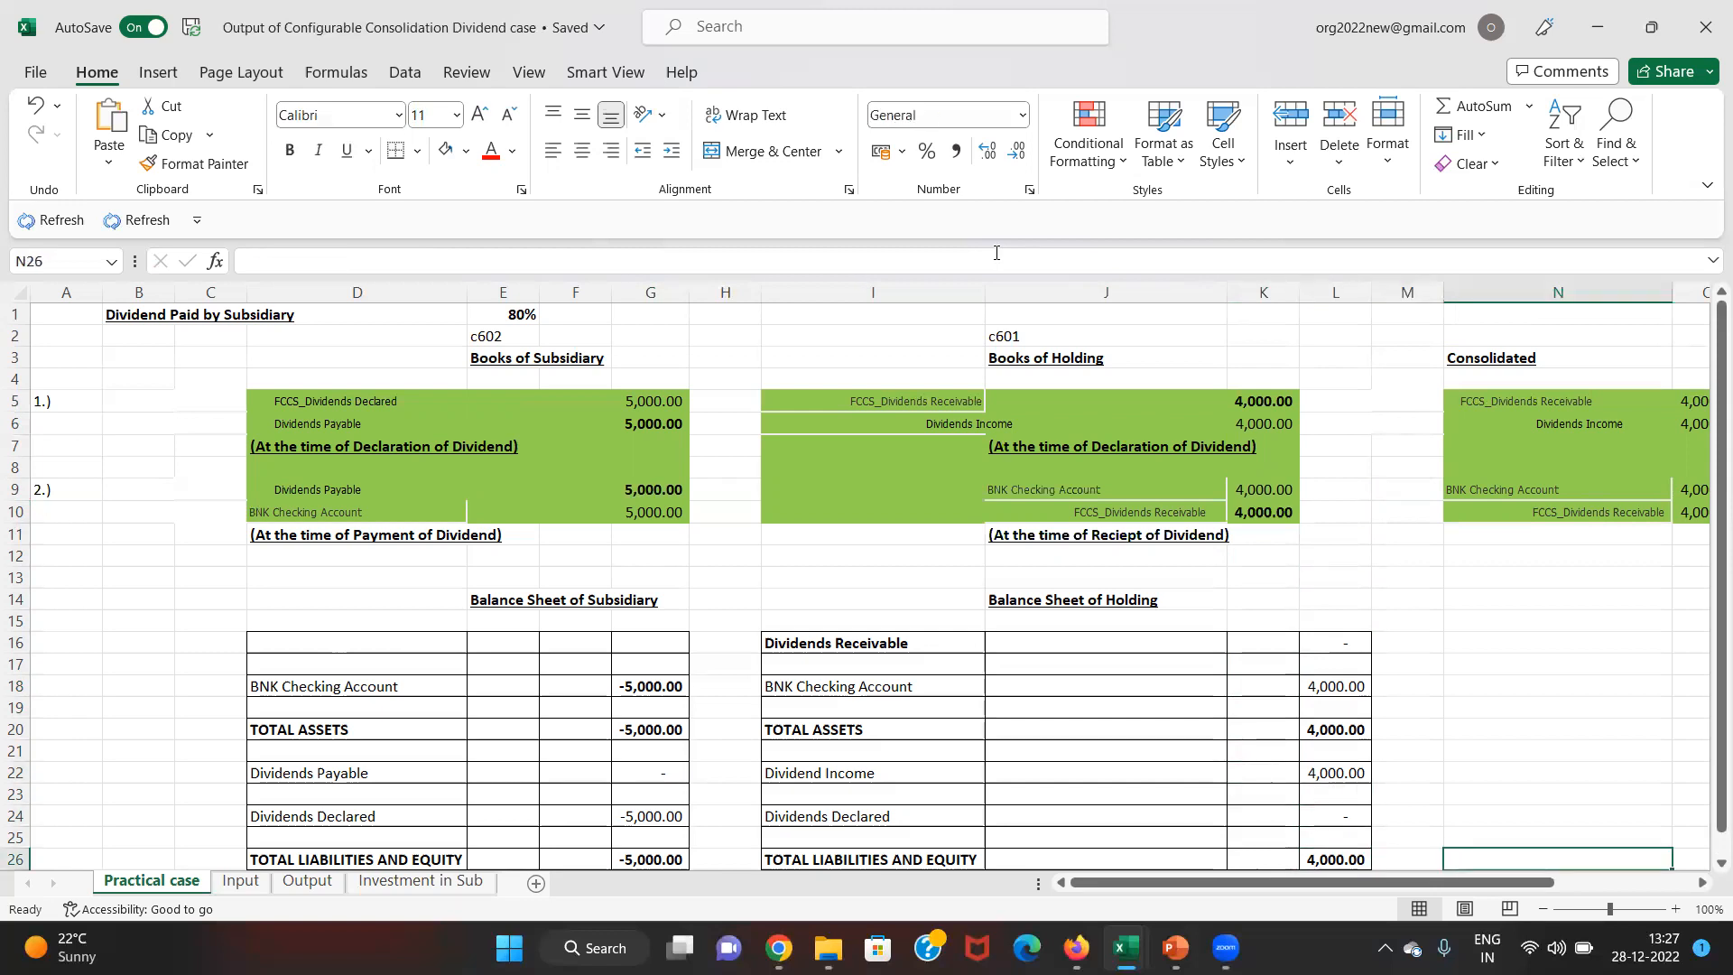
{"action": "key", "text": "Right"}
{"action": "key", "text": "Up"}
{"action": "key", "text": "Up"}
{"action": "key", "text": "Up"}
{"action": "key", "text": "Up"}
{"action": "key", "text": "Up"}
{"action": "key", "text": "Up"}
{"action": "key", "text": "Up"}
{"action": "key", "text": "Up"}
{"action": "key", "text": "Up"}
{"action": "key", "text": "Up"}
{"action": "key", "text": "Up"}
{"action": "key", "text": "Up"}
{"action": "key", "text": "Up"}
{"action": "key", "text": "Up"}
{"action": "key", "text": "Up"}
{"action": "key", "text": "Up"}
{"action": "key", "text": "Up"}
{"action": "key", "text": "Up"}
{"action": "key", "text": "Up"}
{"action": "key", "text": "Up"}
{"action": "key", "text": "Up"}
{"action": "key", "text": "Down"}
{"action": "key", "text": "Down"}
{"action": "key", "text": "Down"}
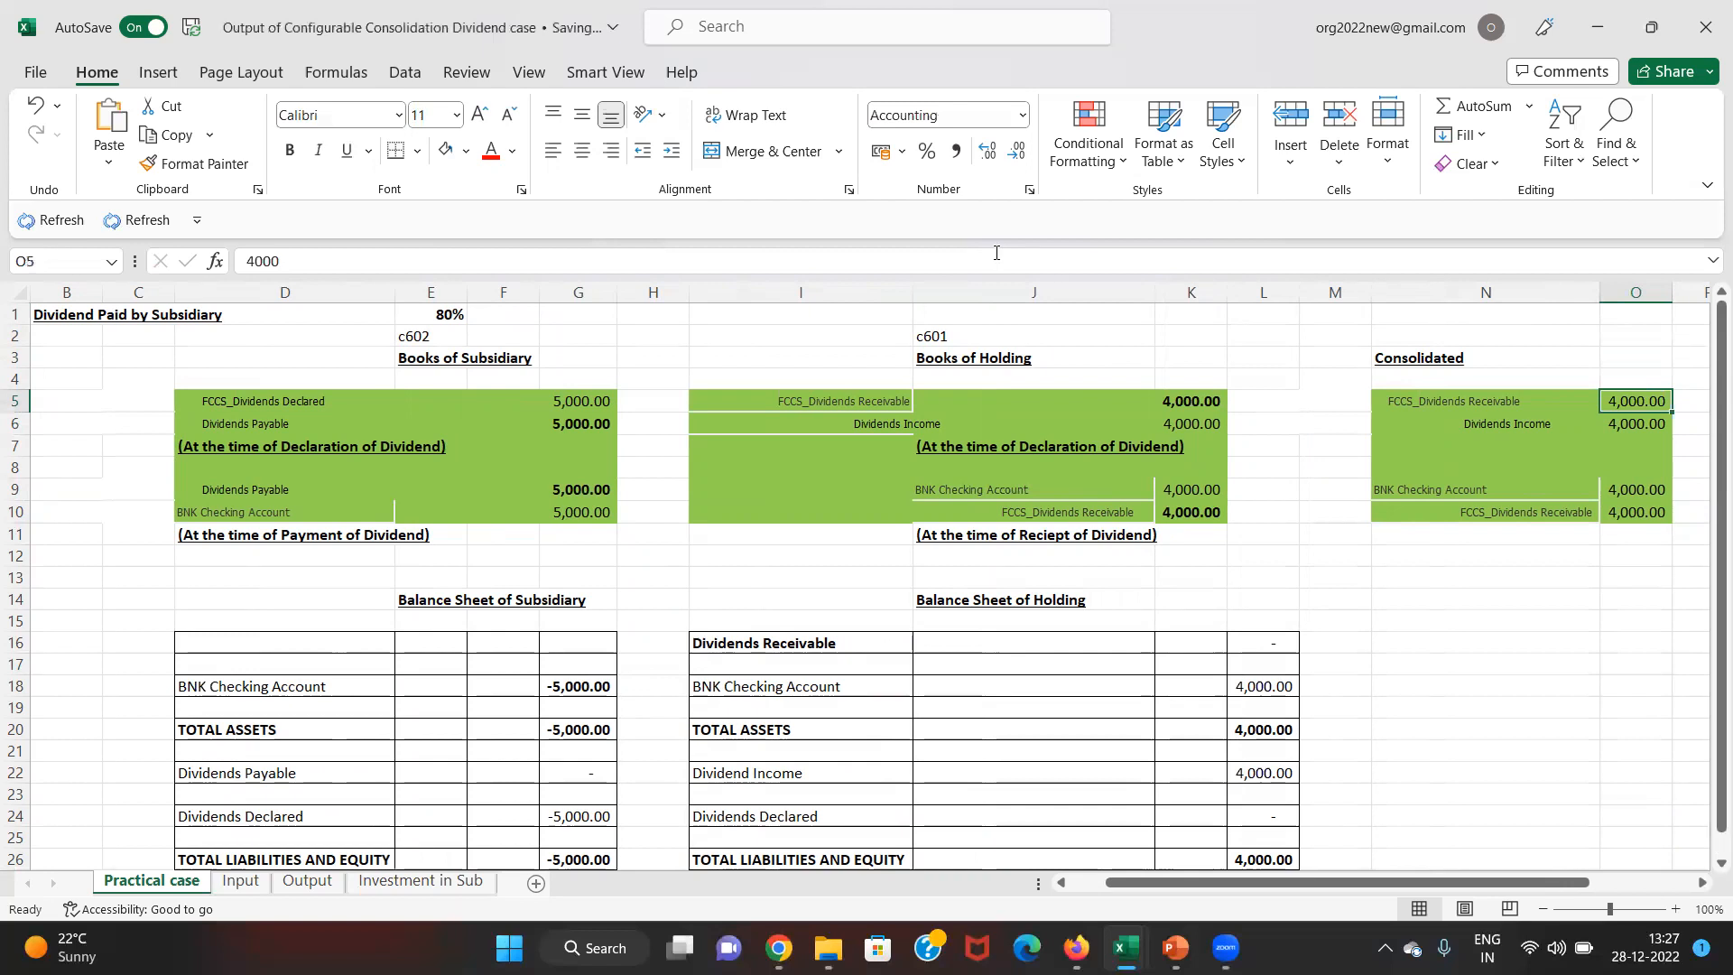
- Bold the consolidated BNK Checking Account amount in O9 and the Dividends Income amount in O6
{"action": "key", "text": "Down"}
{"action": "key", "text": "Down"}
{"action": "key", "text": "Down"}
{"action": "key", "text": "Down"}
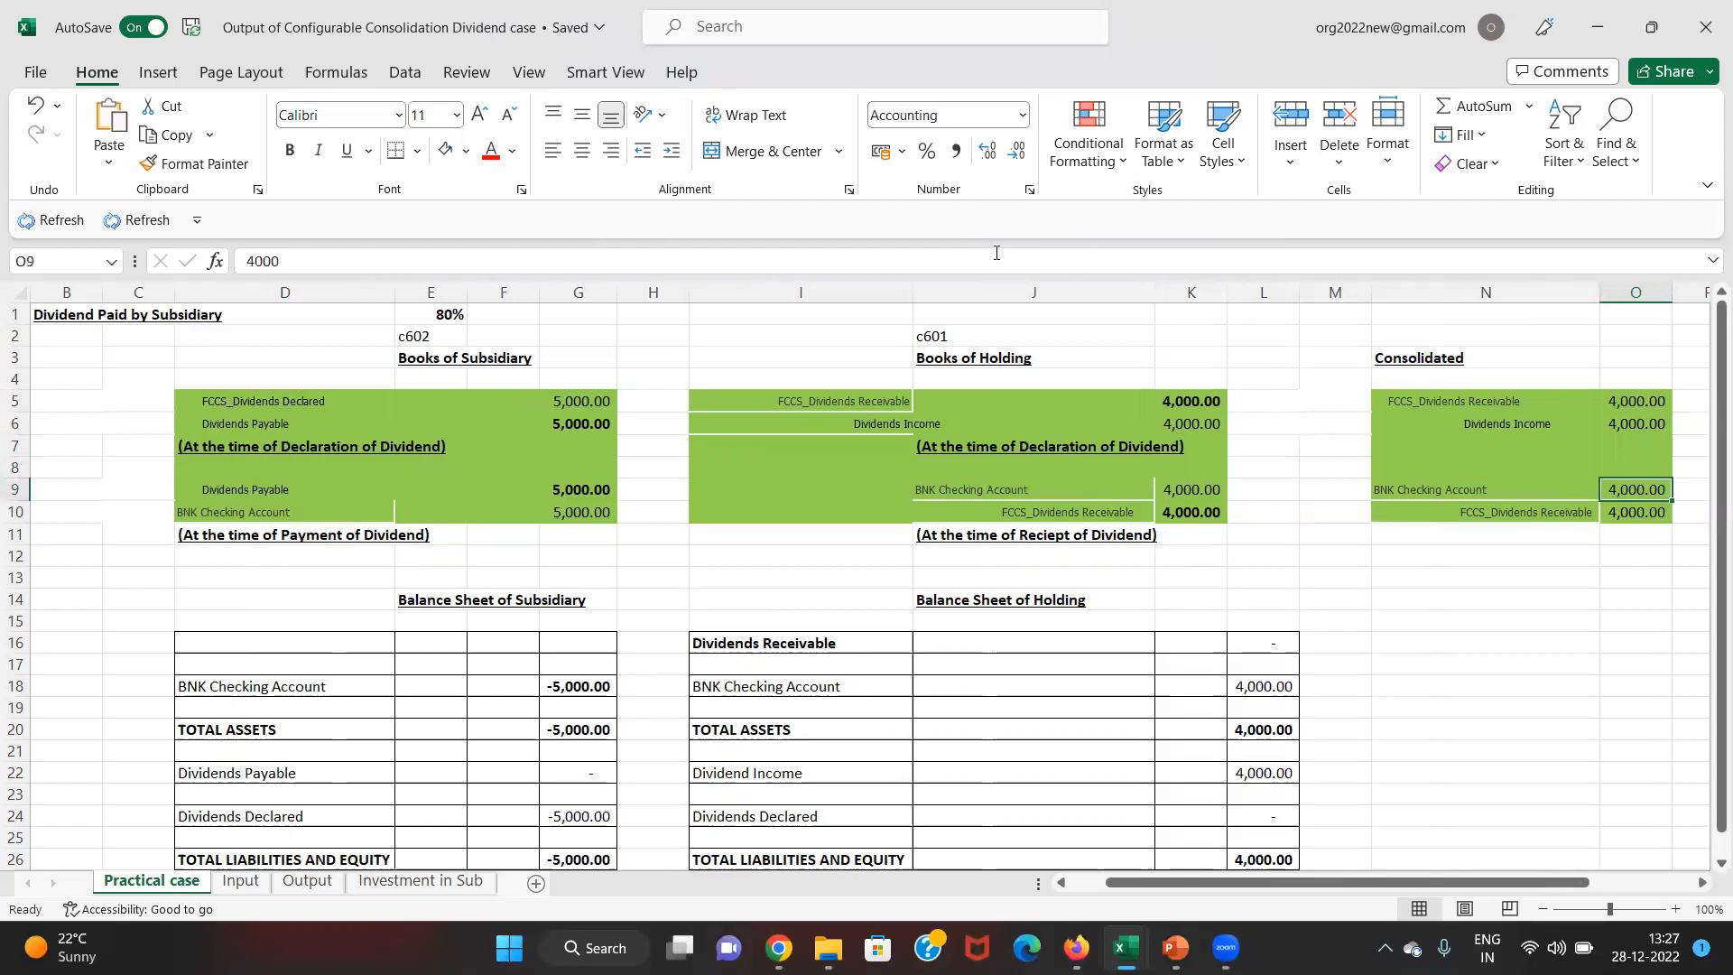
{"action": "key", "text": "ctrl+b"}
{"action": "scroll", "coordinate": [996, 253], "scroll_direction": "right", "scroll_amount": 1}
{"action": "key", "text": "Up"}
{"action": "key", "text": "Up"}
{"action": "key", "text": "Up"}
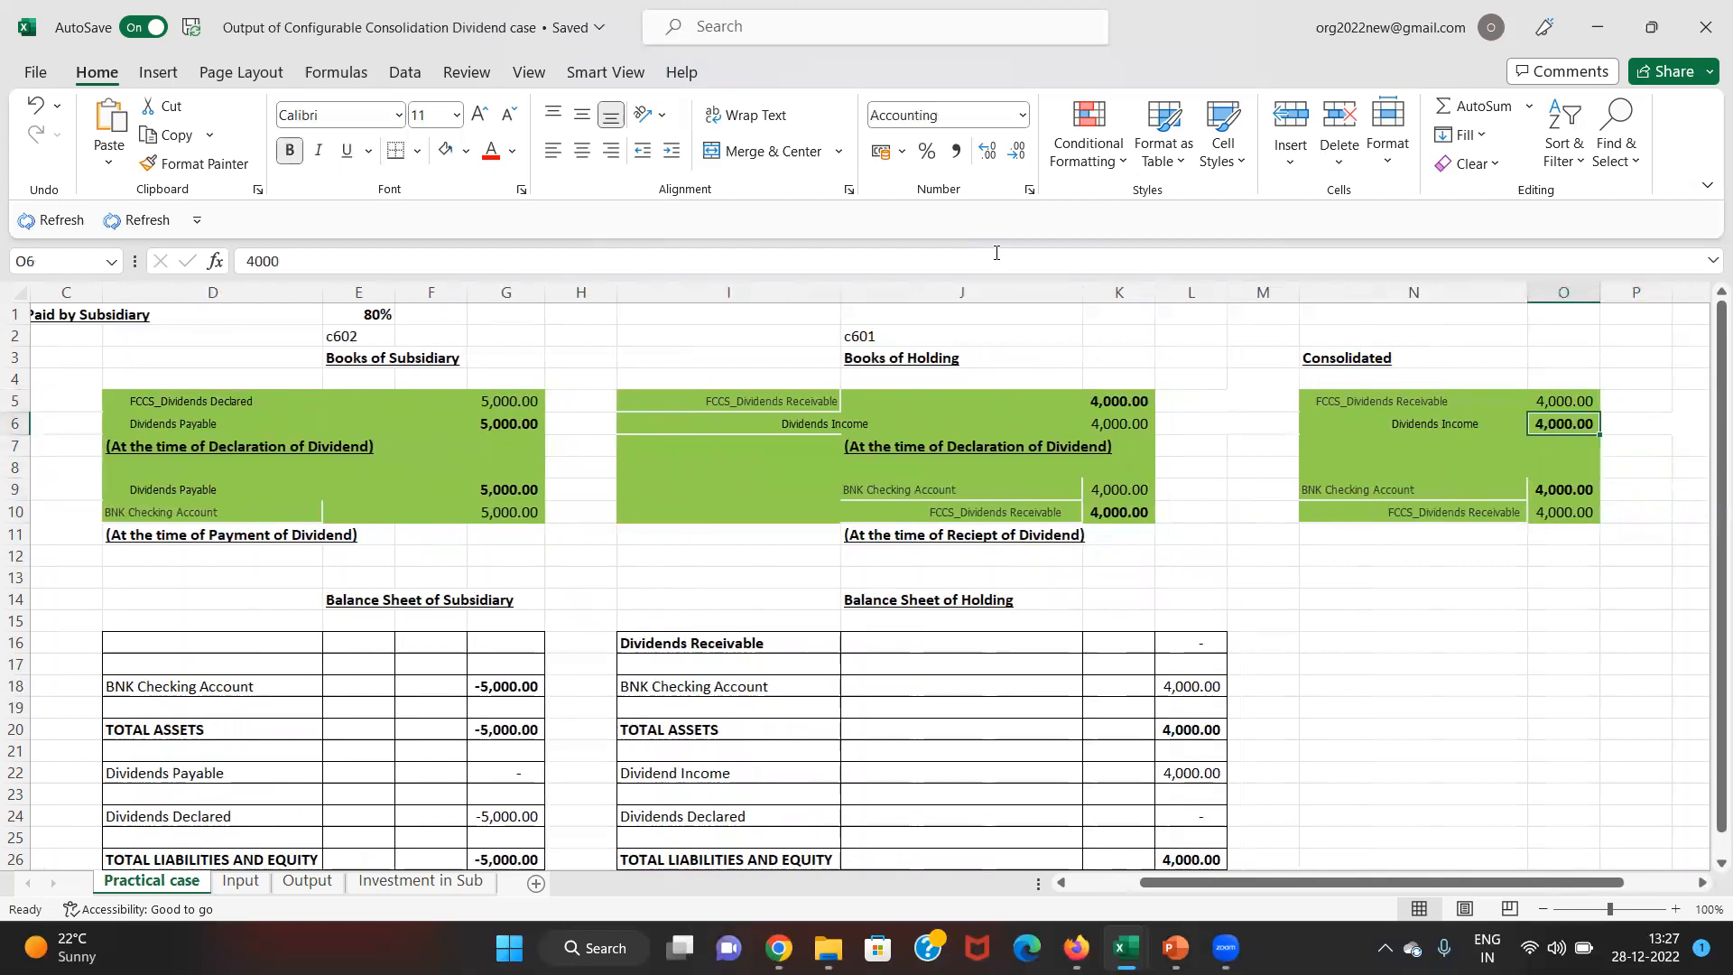
- Review the account names in the consolidated entries, including the FCCS_Dividends Receivable line in row 10
{"action": "key", "text": "Up"}
{"action": "key", "text": "Left"}
{"action": "key", "text": "Left"}
{"action": "key", "text": "Right"}
{"action": "key", "text": "Down"}
{"action": "key", "text": "Down"}
{"action": "key", "text": "Down"}
{"action": "key", "text": "Down"}
{"action": "key", "text": "Down"}
{"action": "key", "text": "Down"}
{"action": "key", "text": "Down"}
{"action": "key", "text": "Down"}
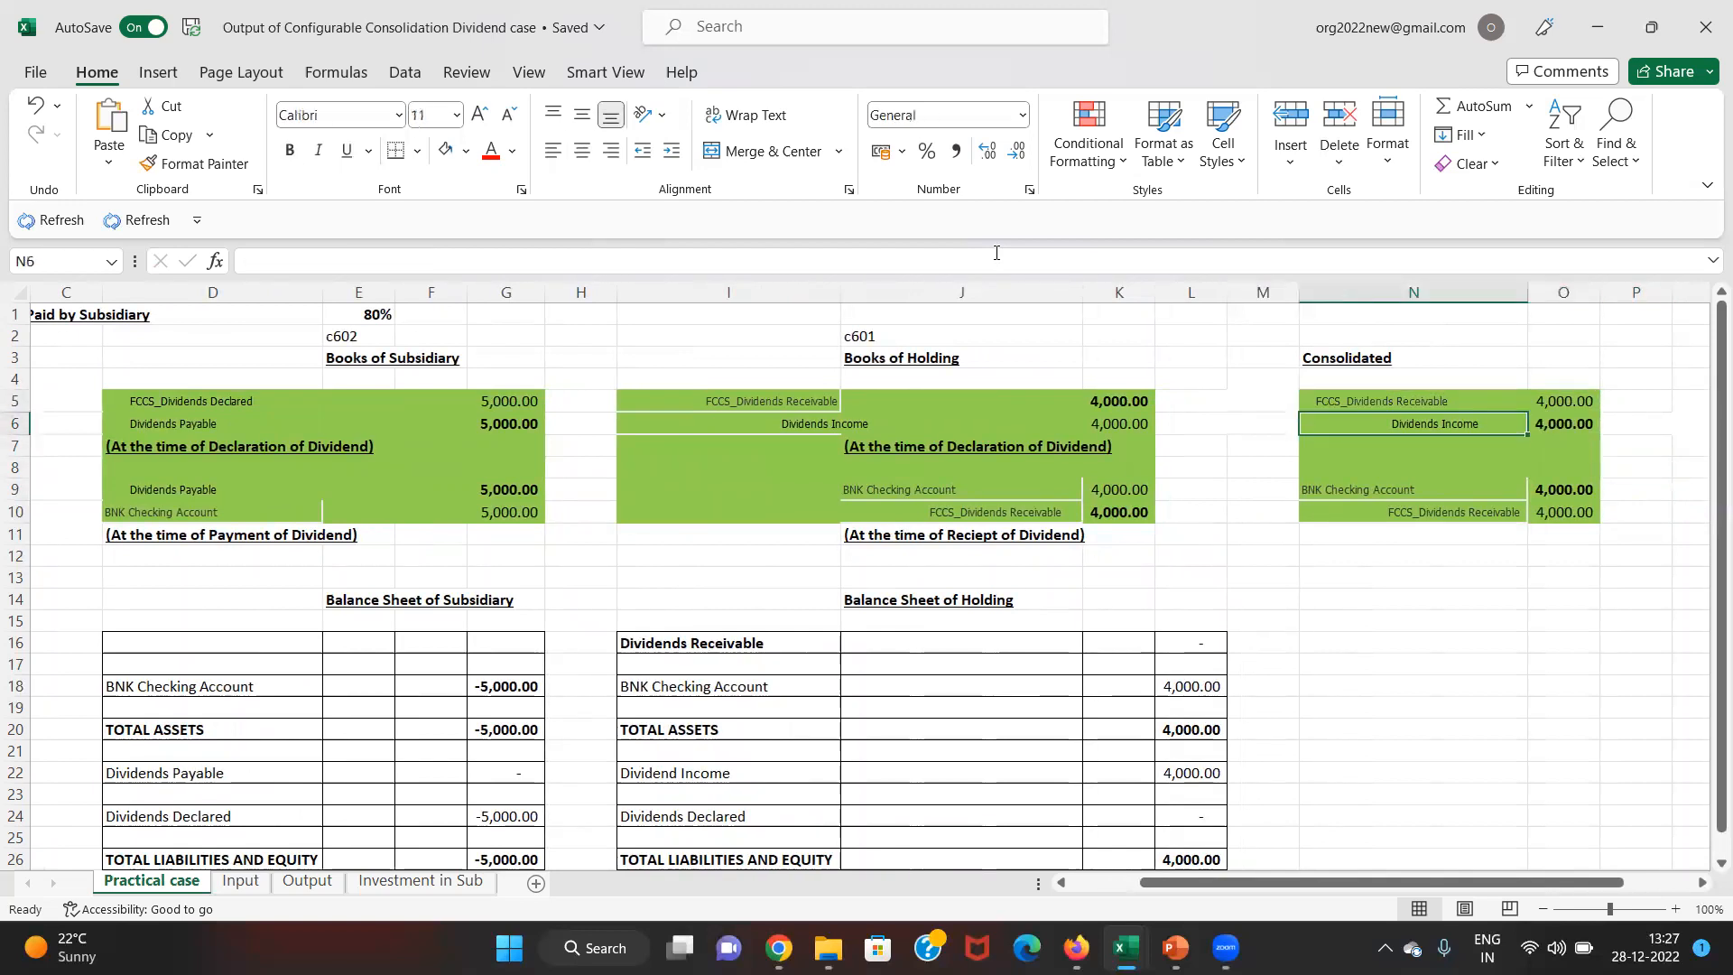
{"action": "key", "text": "Up"}
{"action": "key", "text": "Up"}
{"action": "key", "text": "Up"}
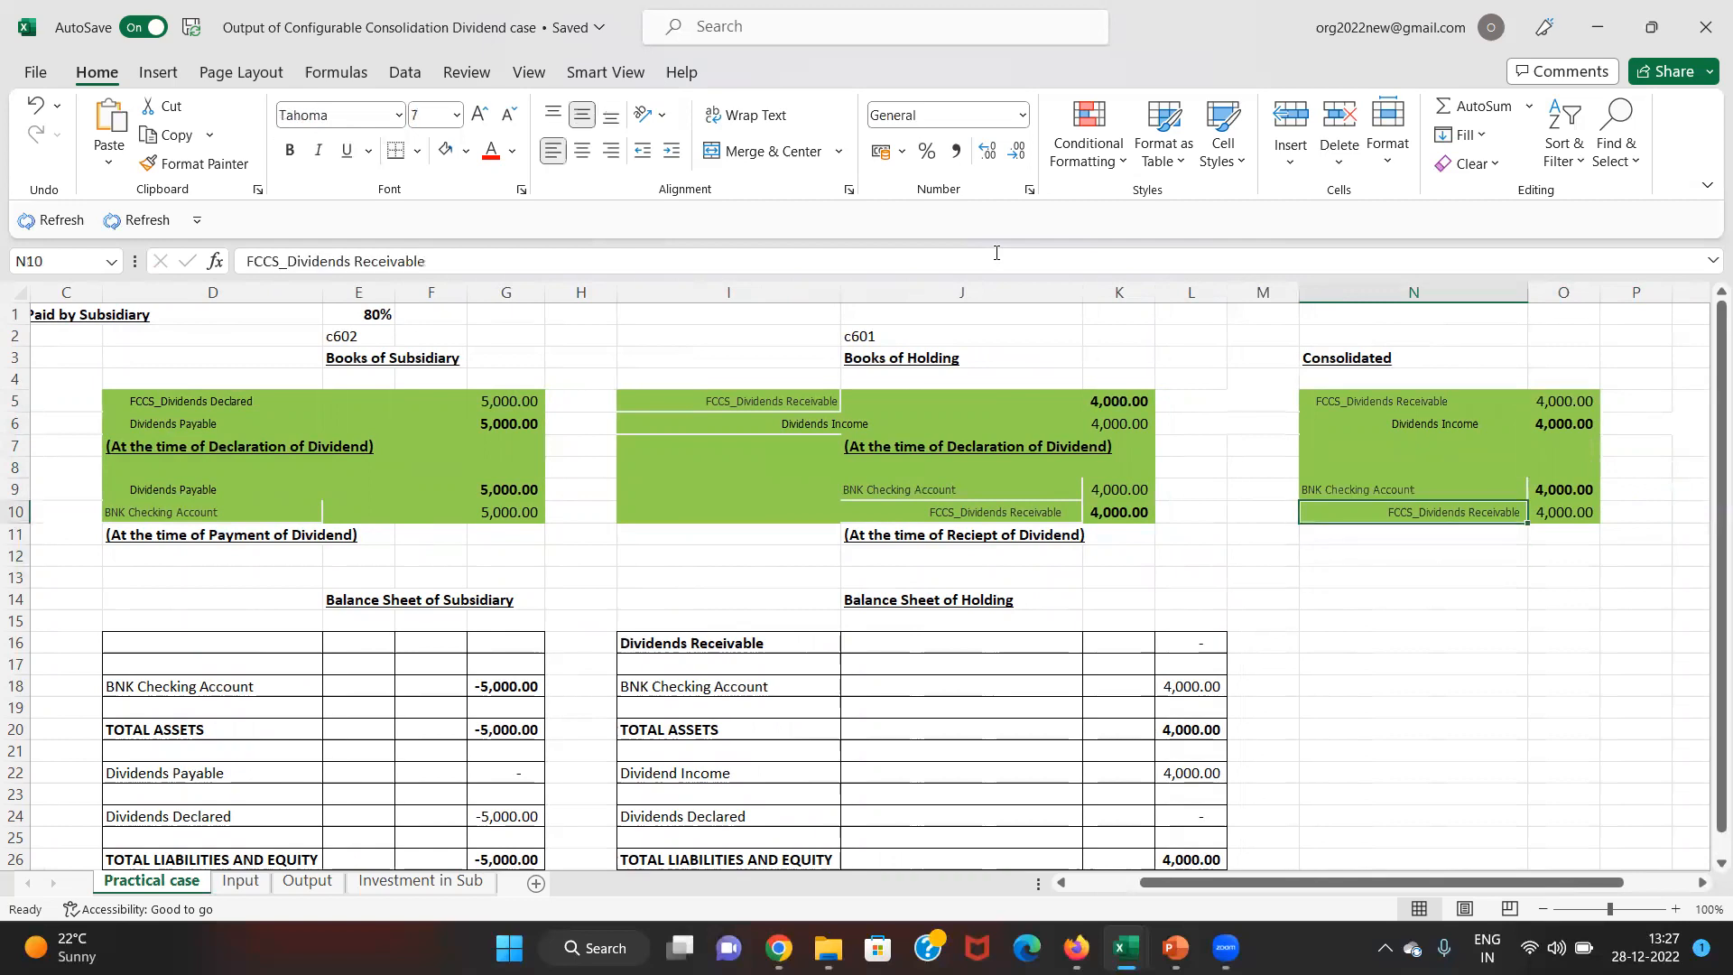
{"action": "key", "text": "Right"}
{"action": "key", "text": "alt+Tab"}
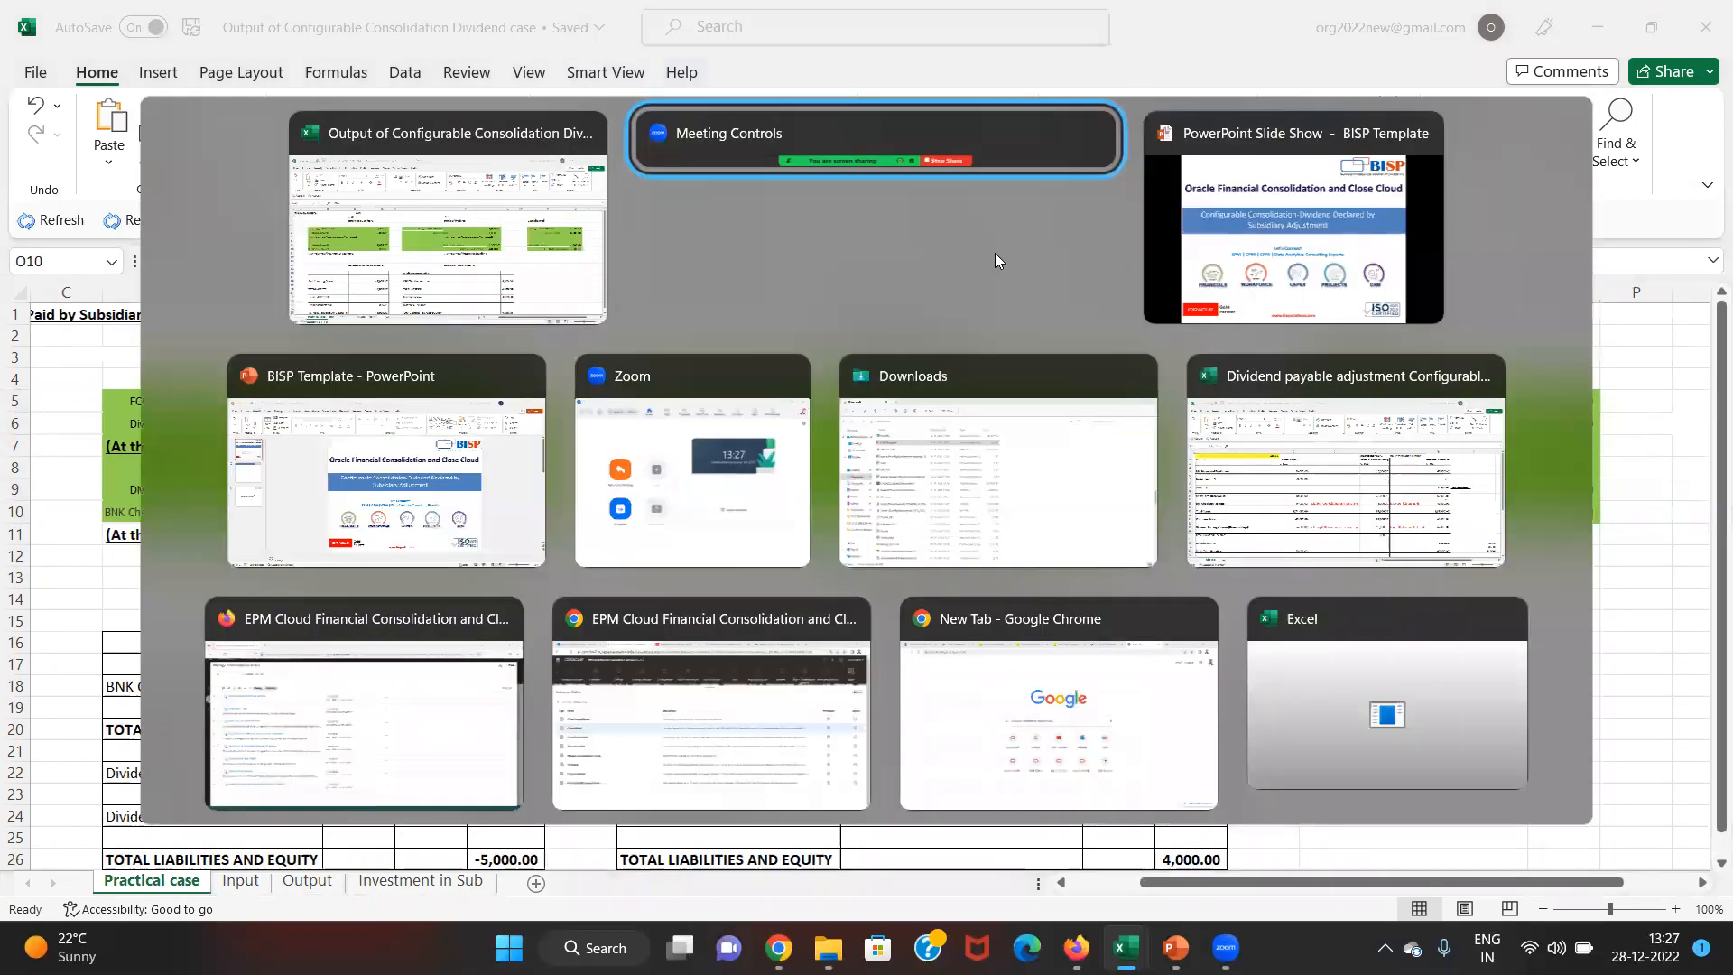
{"action": "key", "text": "alt+Tab"}
{"action": "key", "text": "alt+Tab"}
{"action": "key", "text": "alt+Tab"}
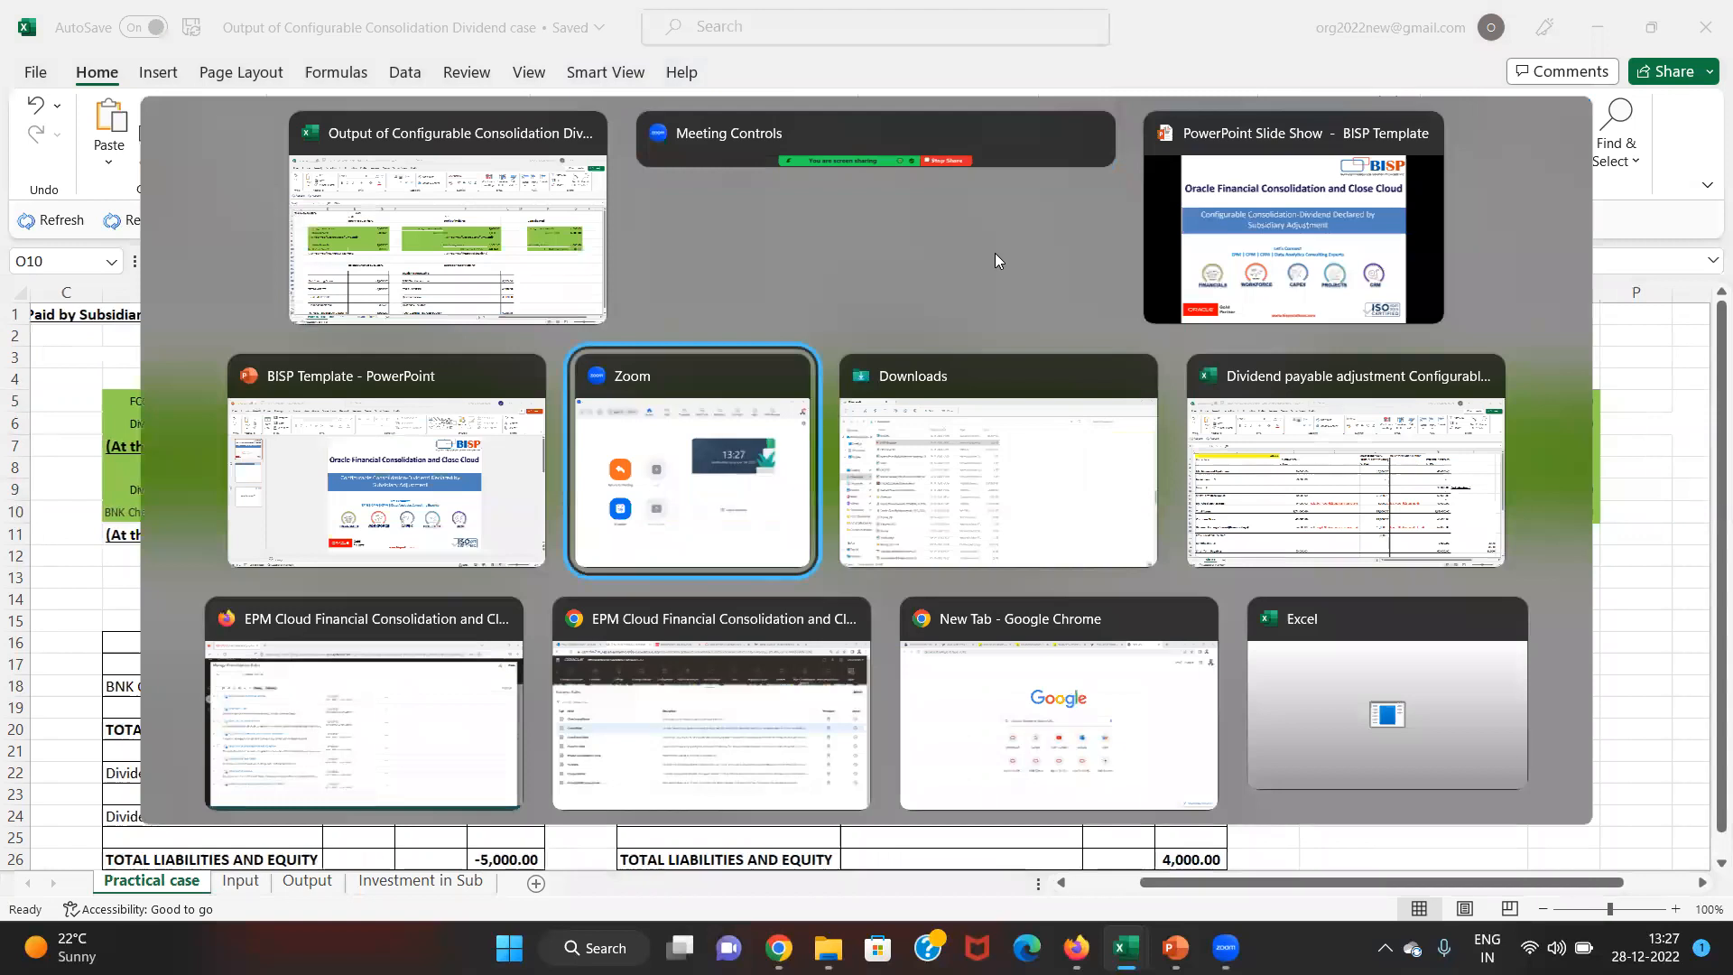
{"action": "key", "text": "alt+Up"}
{"action": "key", "text": "alt+Left"}
{"action": "key", "text": "alt+Right"}
{"action": "key", "text": "alt+Down"}
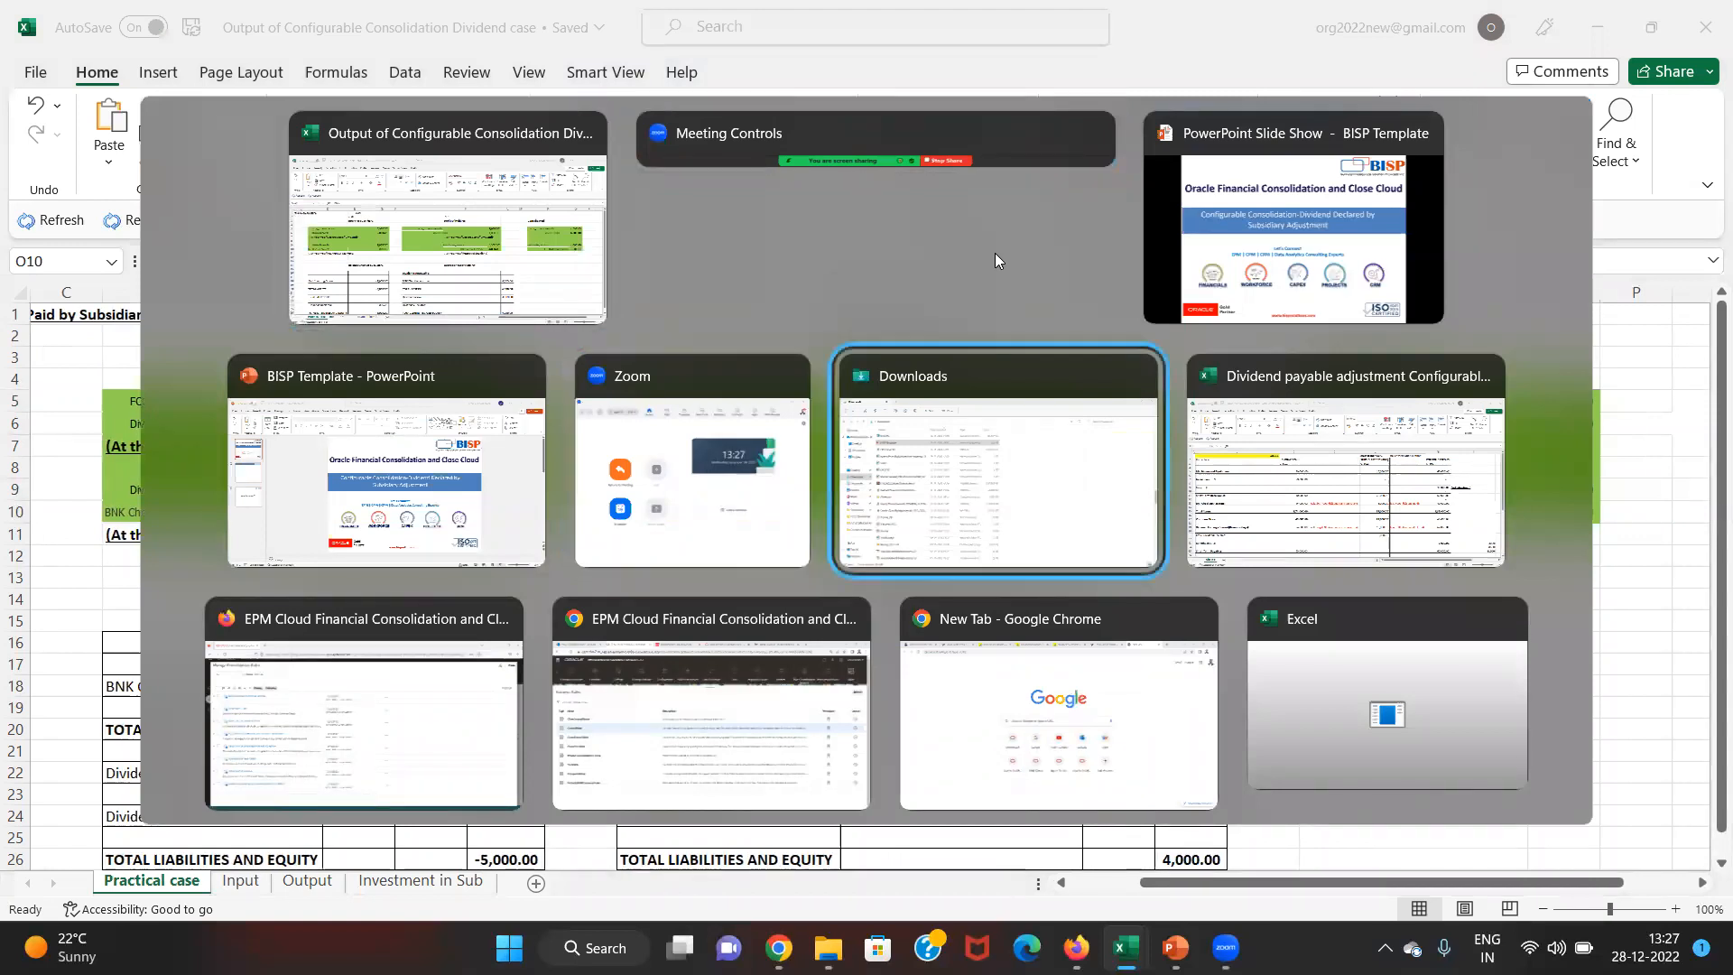
{"action": "key", "text": "alt+Down"}
{"action": "key", "text": "alt+Right"}
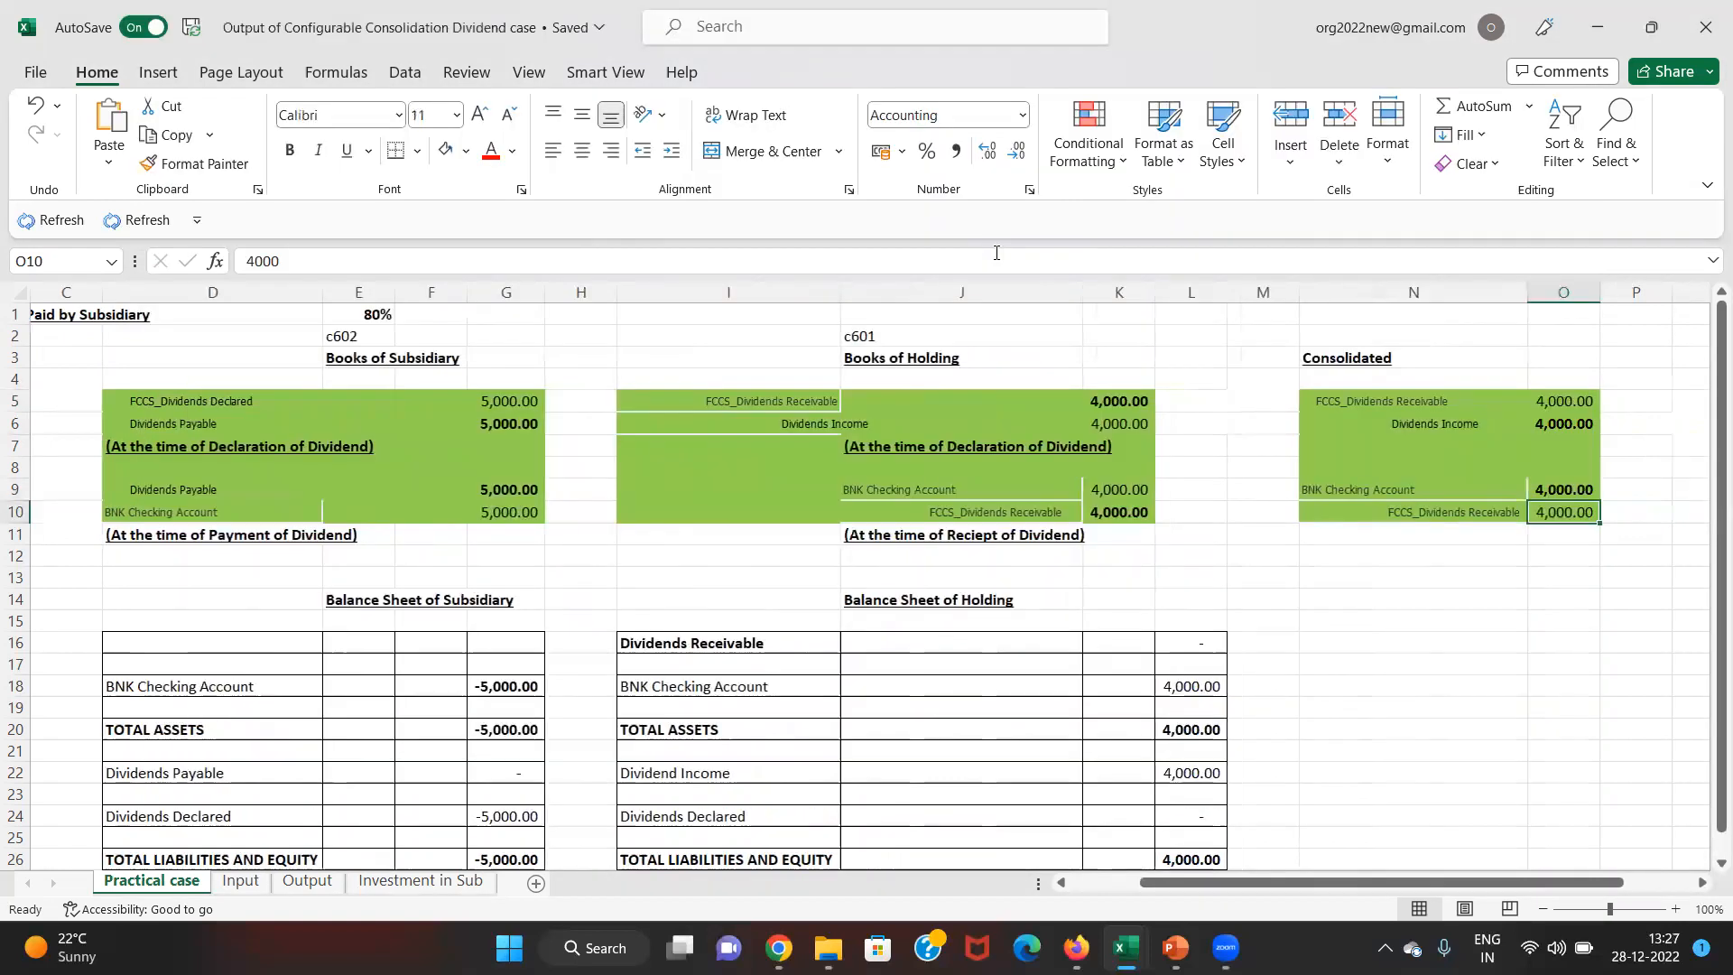
- Switch to the Dividend payable adjustment Configurable Consolidation workbook and examine its holding, subsidiary and consolidated column headings with their entity codes
{"action": "mouse_move", "coordinate": [1124, 948]}
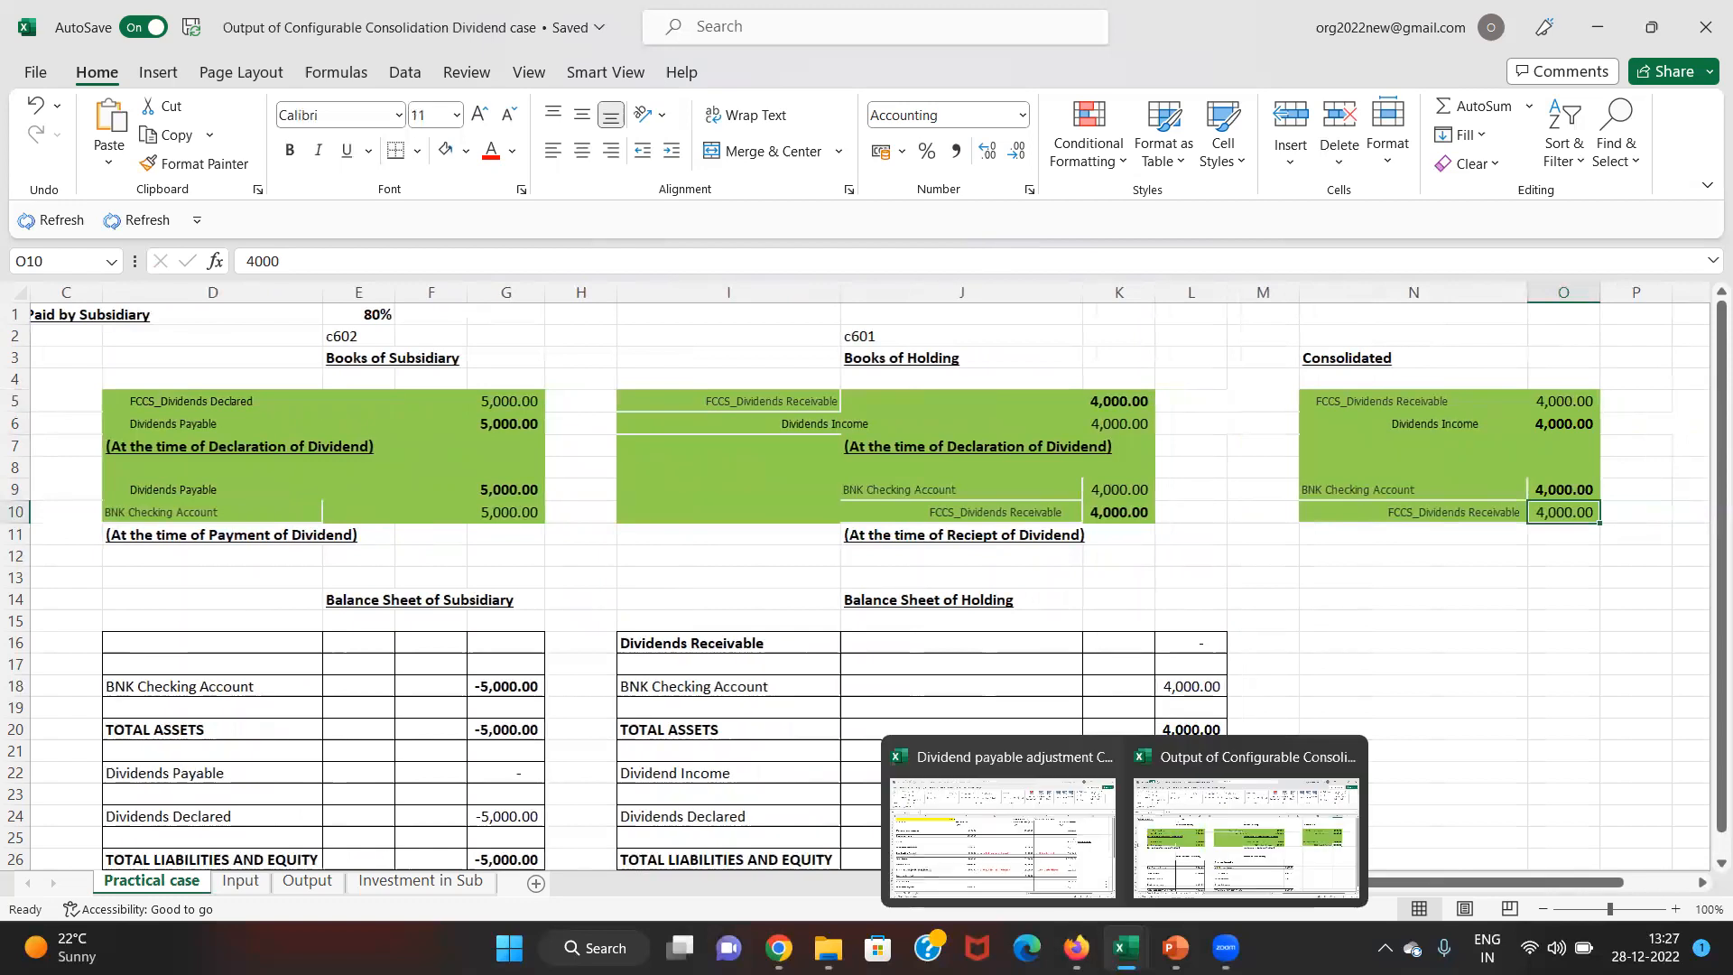
{"action": "left_click", "coordinate": [1061, 856]}
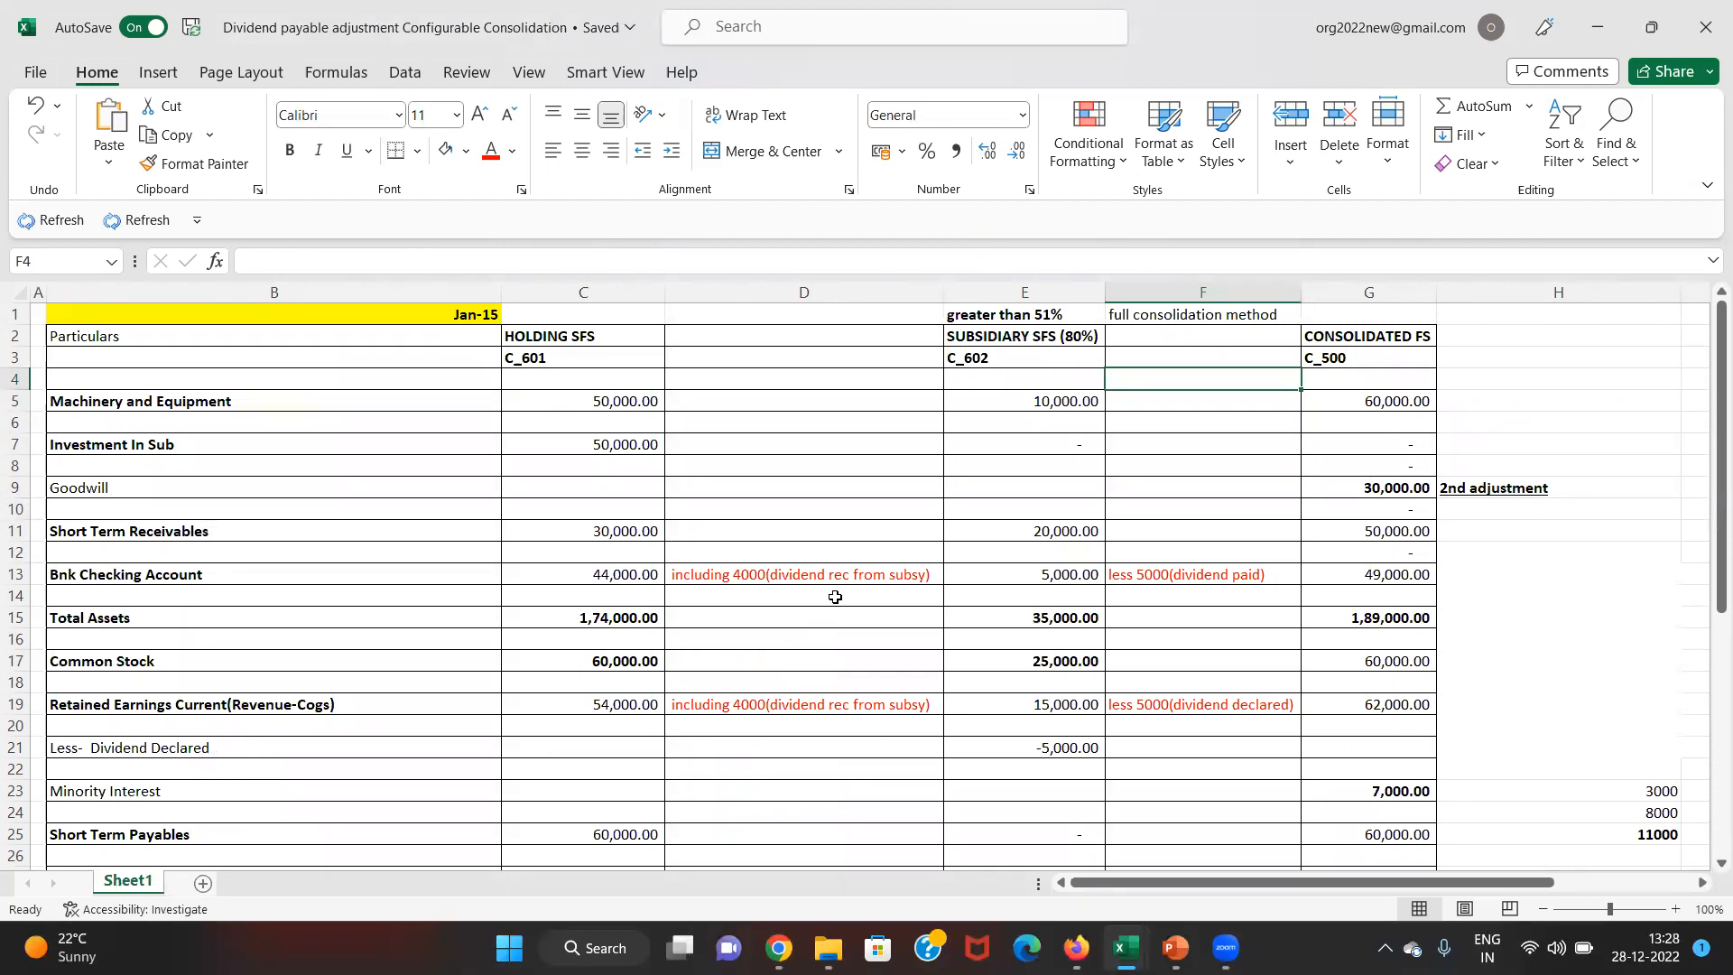
{"action": "key", "text": "Up"}
{"action": "key", "text": "Up"}
{"action": "key", "text": "Up"}
{"action": "key", "text": "Right"}
{"action": "key", "text": "Down"}
{"action": "key", "text": "Left"}
{"action": "key", "text": "Left"}
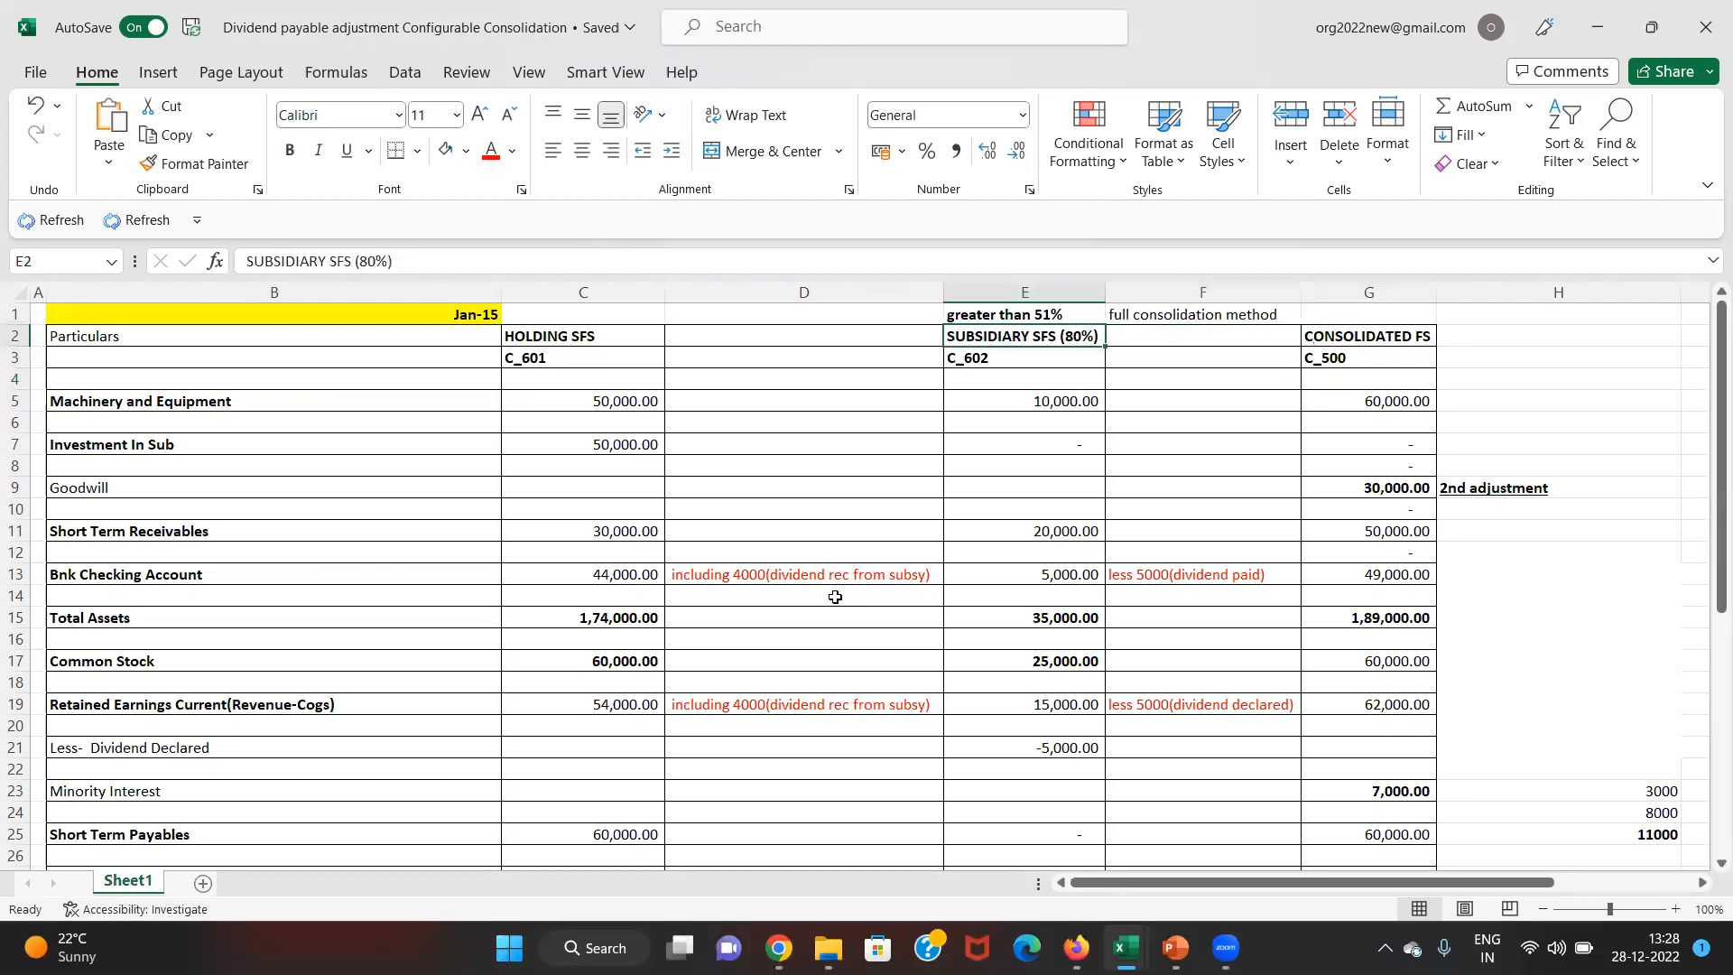
{"action": "key", "text": "Left"}
{"action": "key", "text": "Left"}
{"action": "key", "text": "Down"}
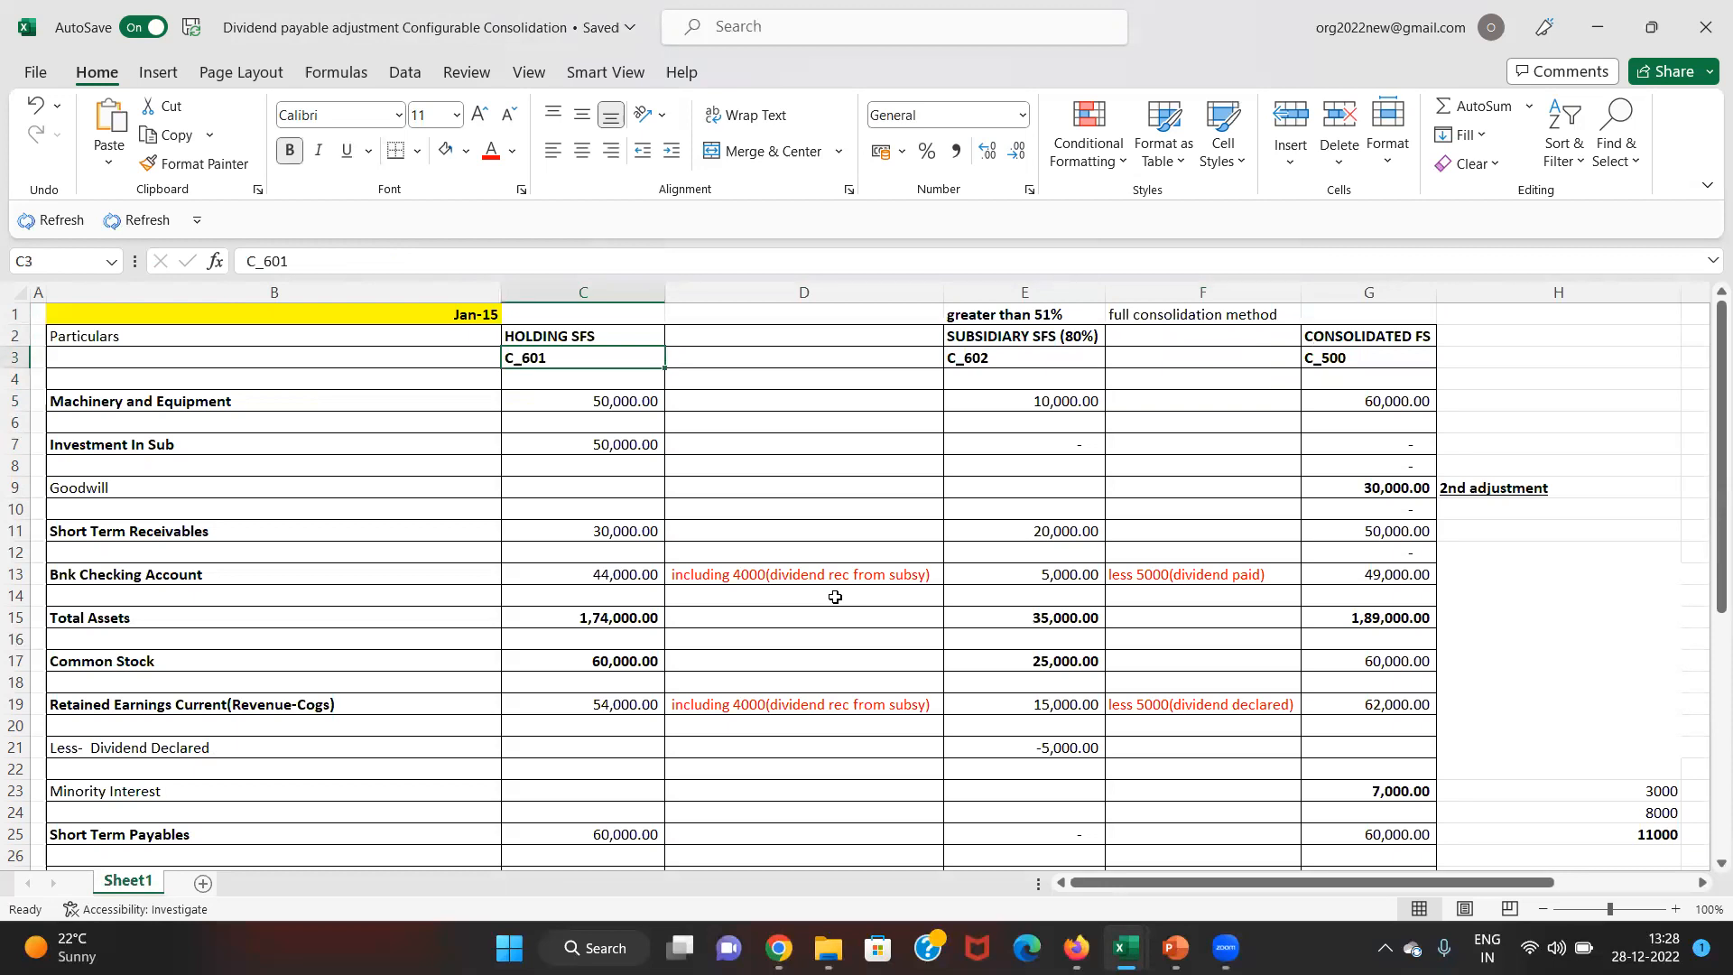
{"action": "key", "text": "Right"}
{"action": "key", "text": "Right"}
{"action": "key", "text": "Right"}
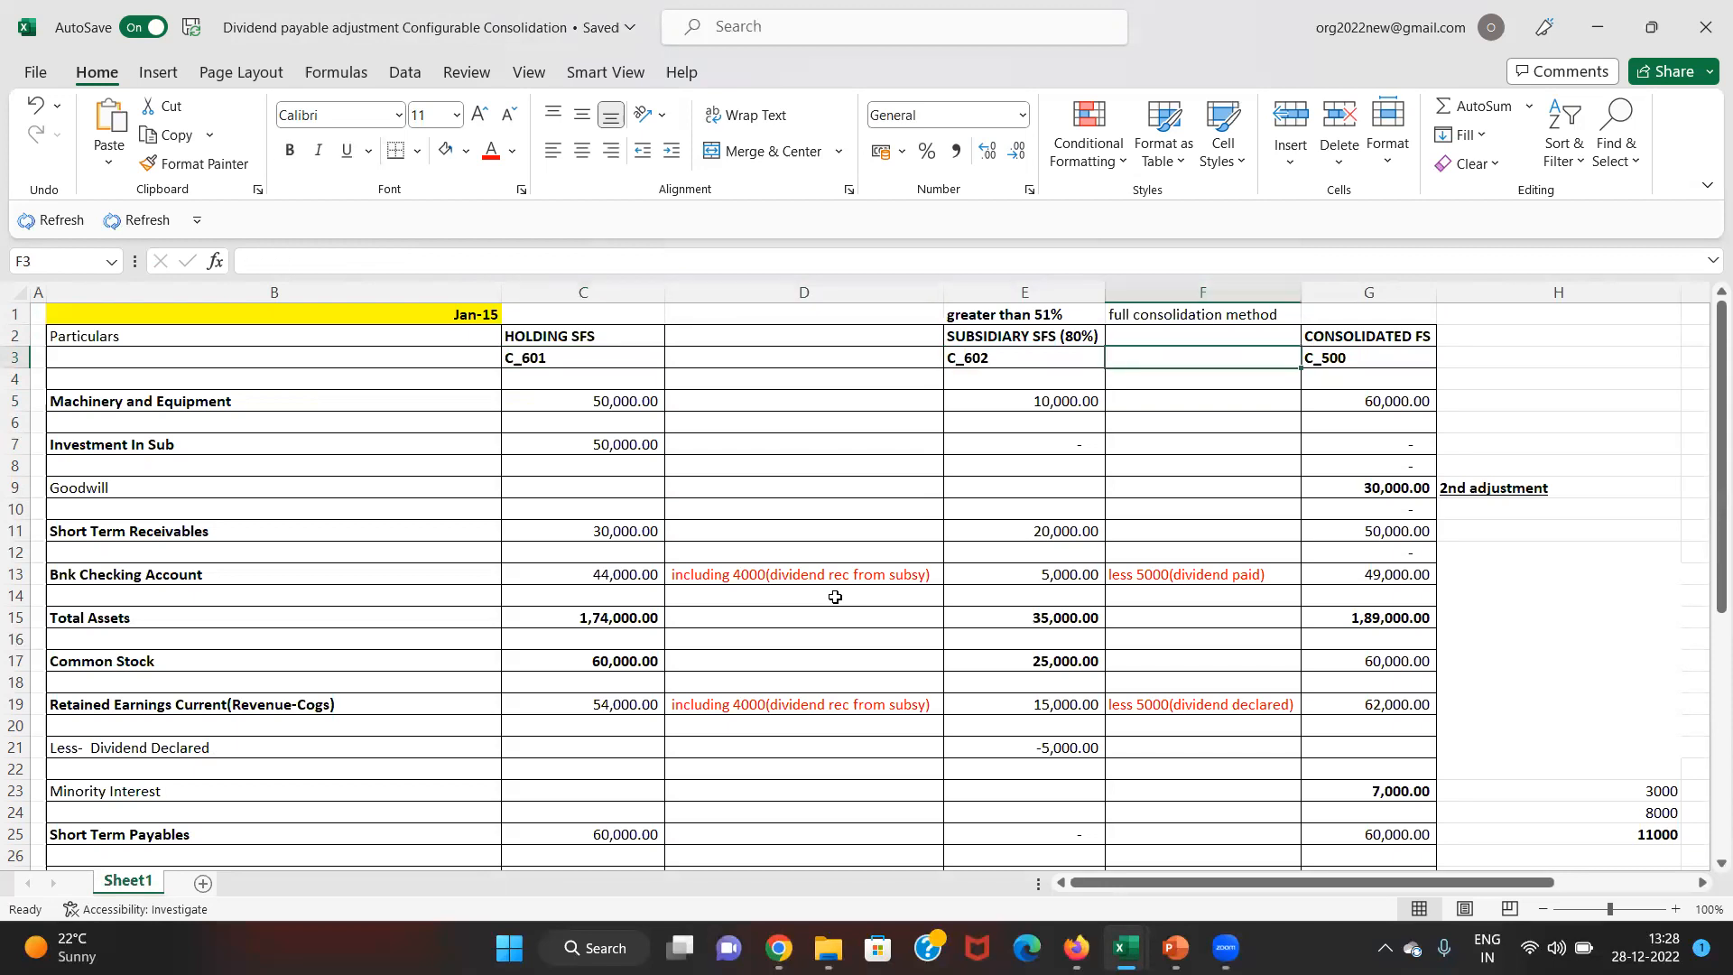
{"action": "key", "text": "Left"}
{"action": "key", "text": "Up"}
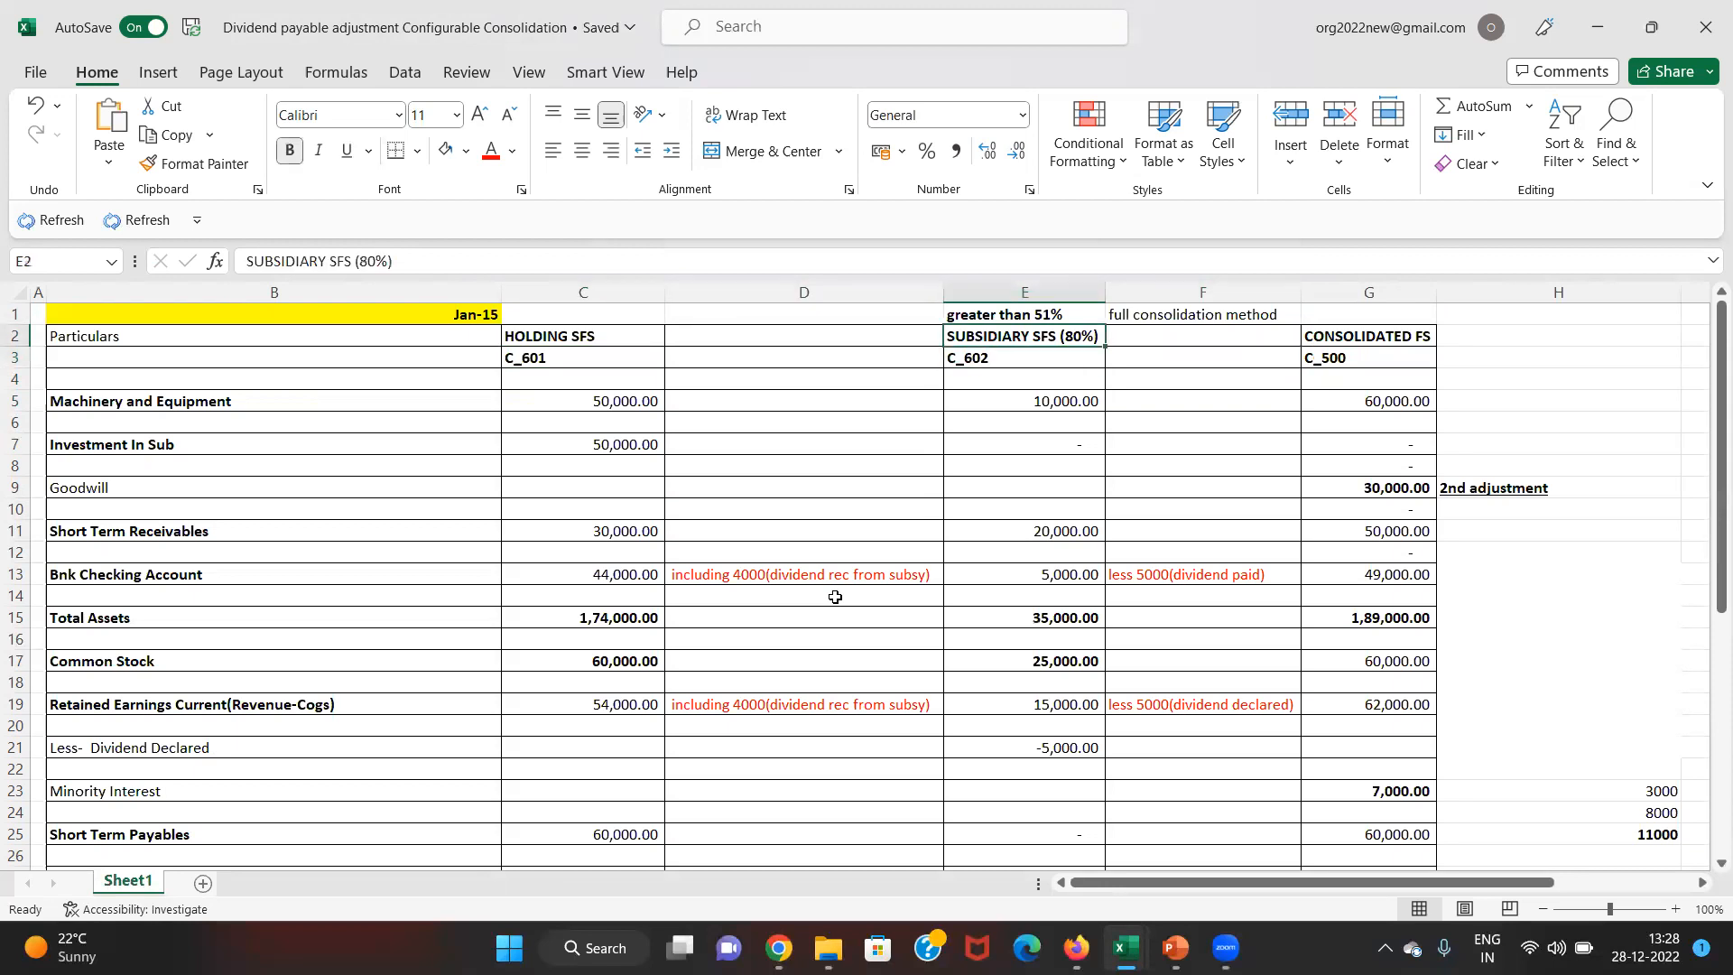
{"action": "key", "text": "Down"}
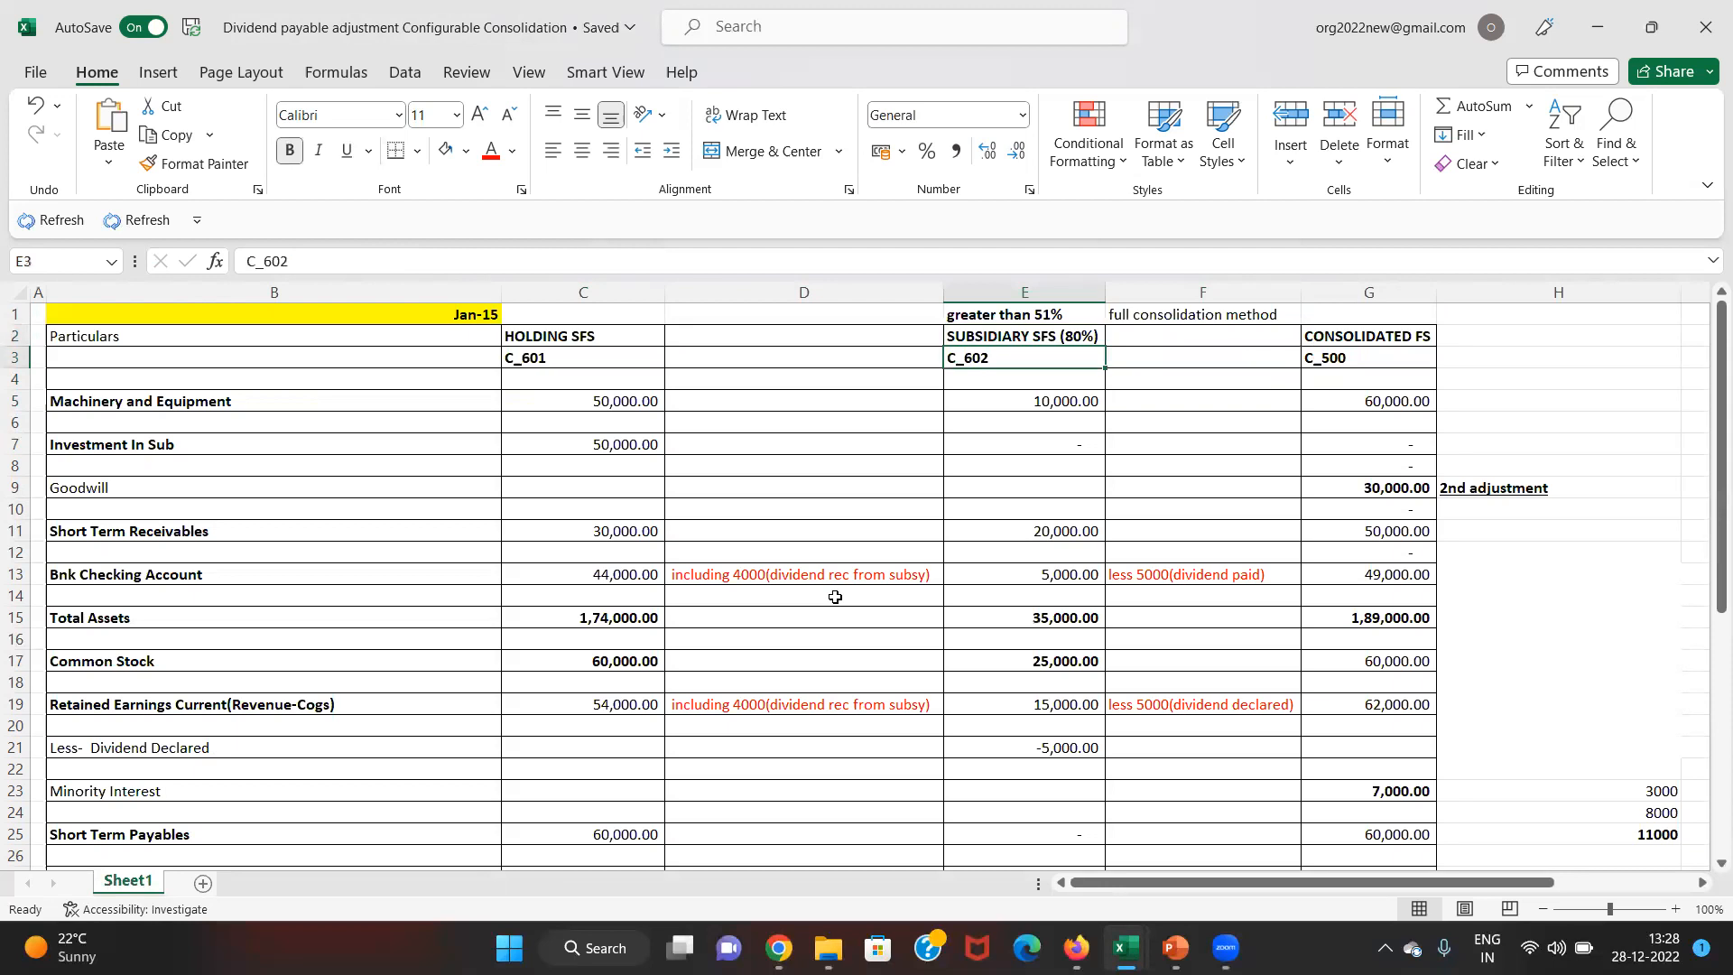
{"action": "key", "text": "Right"}
{"action": "key", "text": "Right"}
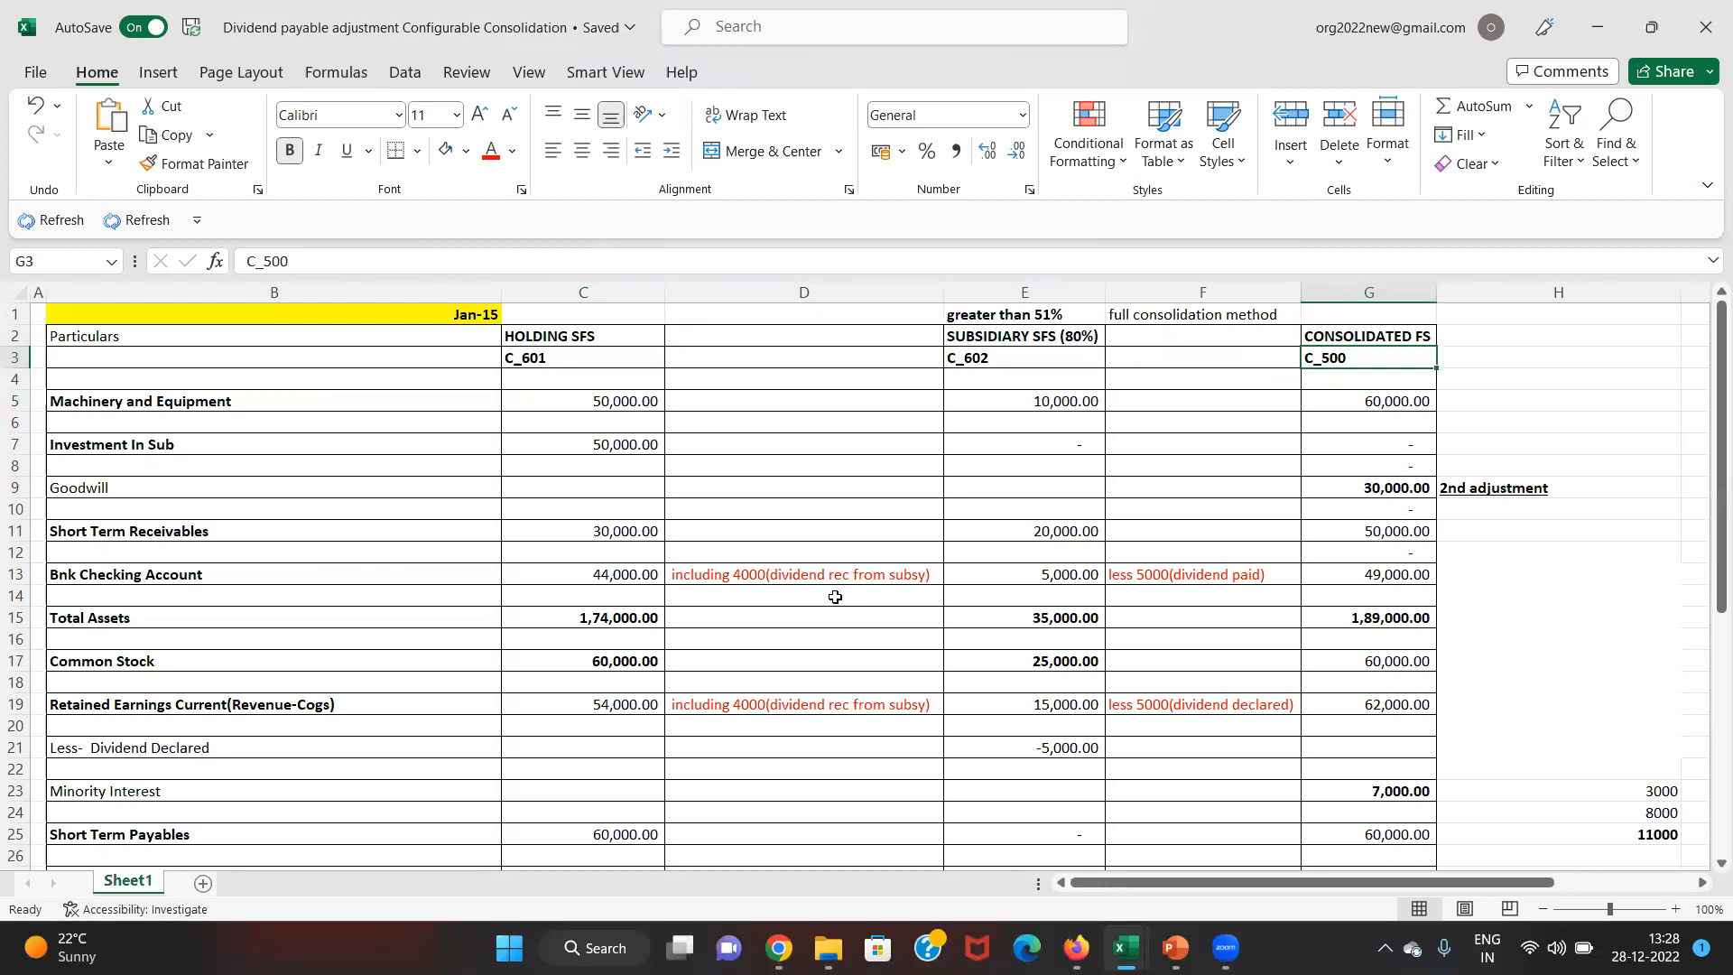
- Compare the Machinery and Equipment and Investment In Sub balances across the holding and subsidiary columns
{"action": "key", "text": "Down"}
{"action": "key", "text": "Down"}
{"action": "key", "text": "Down"}
{"action": "key", "text": "Down"}
{"action": "key", "text": "Left"}
{"action": "key", "text": "Left"}
{"action": "key", "text": "Left"}
{"action": "key", "text": "Left"}
{"action": "key", "text": "Up"}
{"action": "key", "text": "Up"}
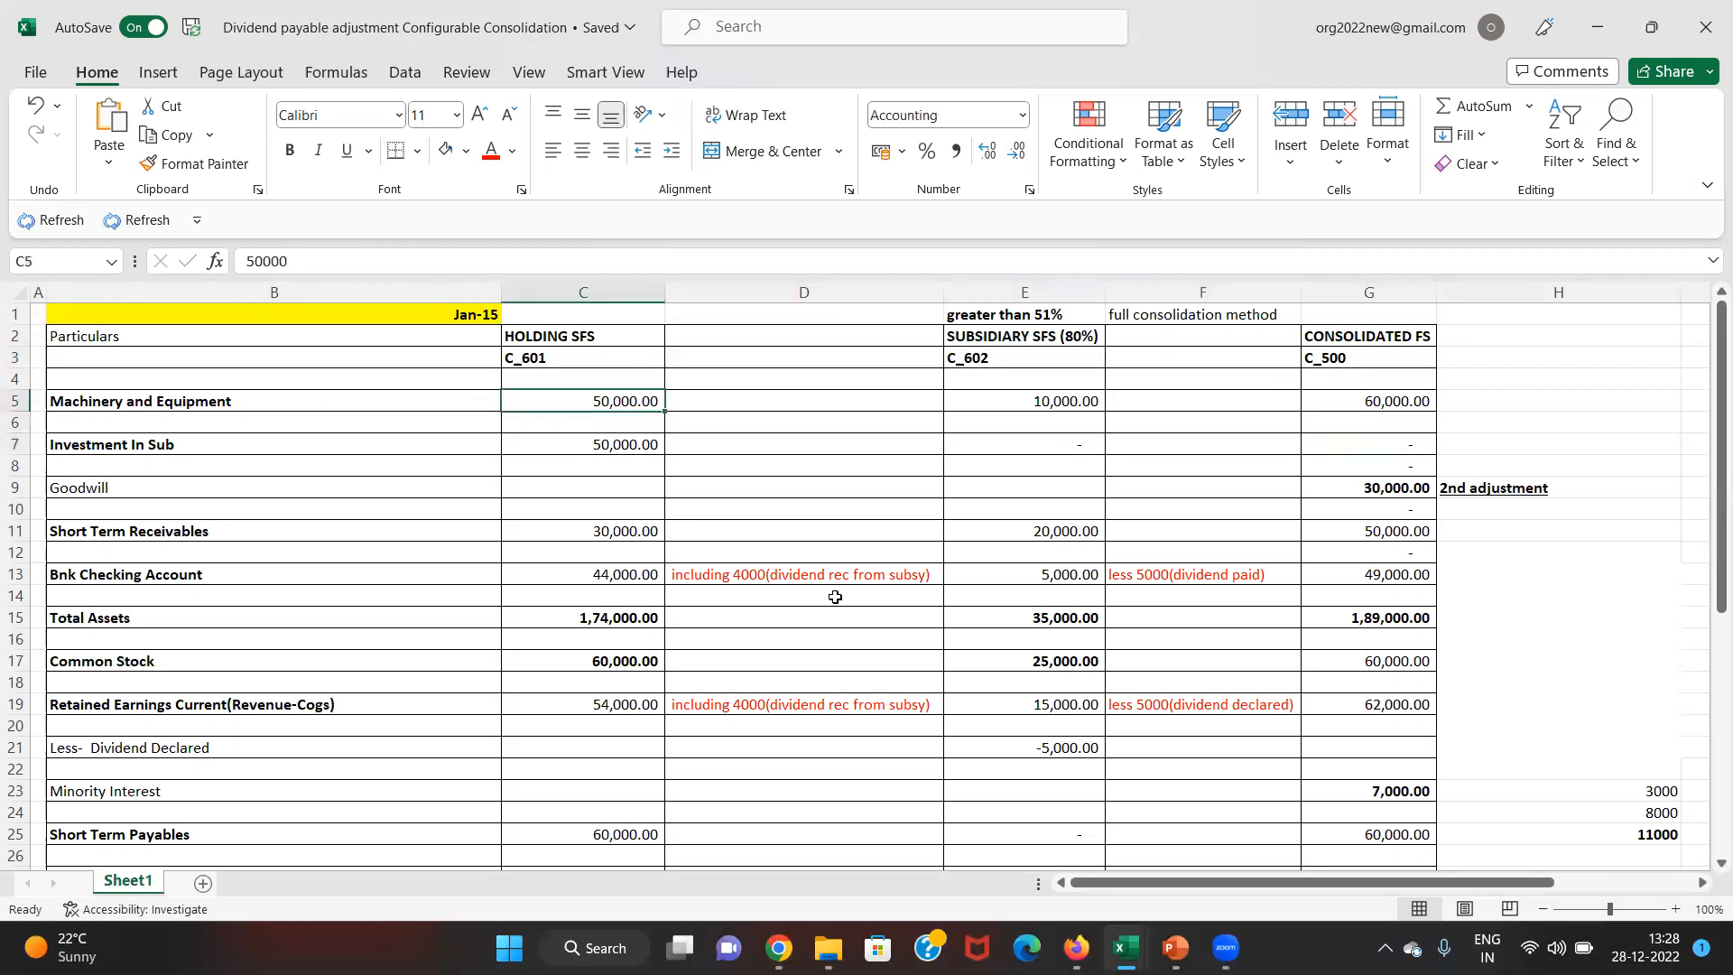
{"action": "key", "text": "Right"}
{"action": "key", "text": "Right"}
{"action": "key", "text": "Right"}
{"action": "key", "text": "Left"}
{"action": "key", "text": "Down"}
{"action": "key", "text": "Down"}
{"action": "key", "text": "Left"}
{"action": "key", "text": "Left"}
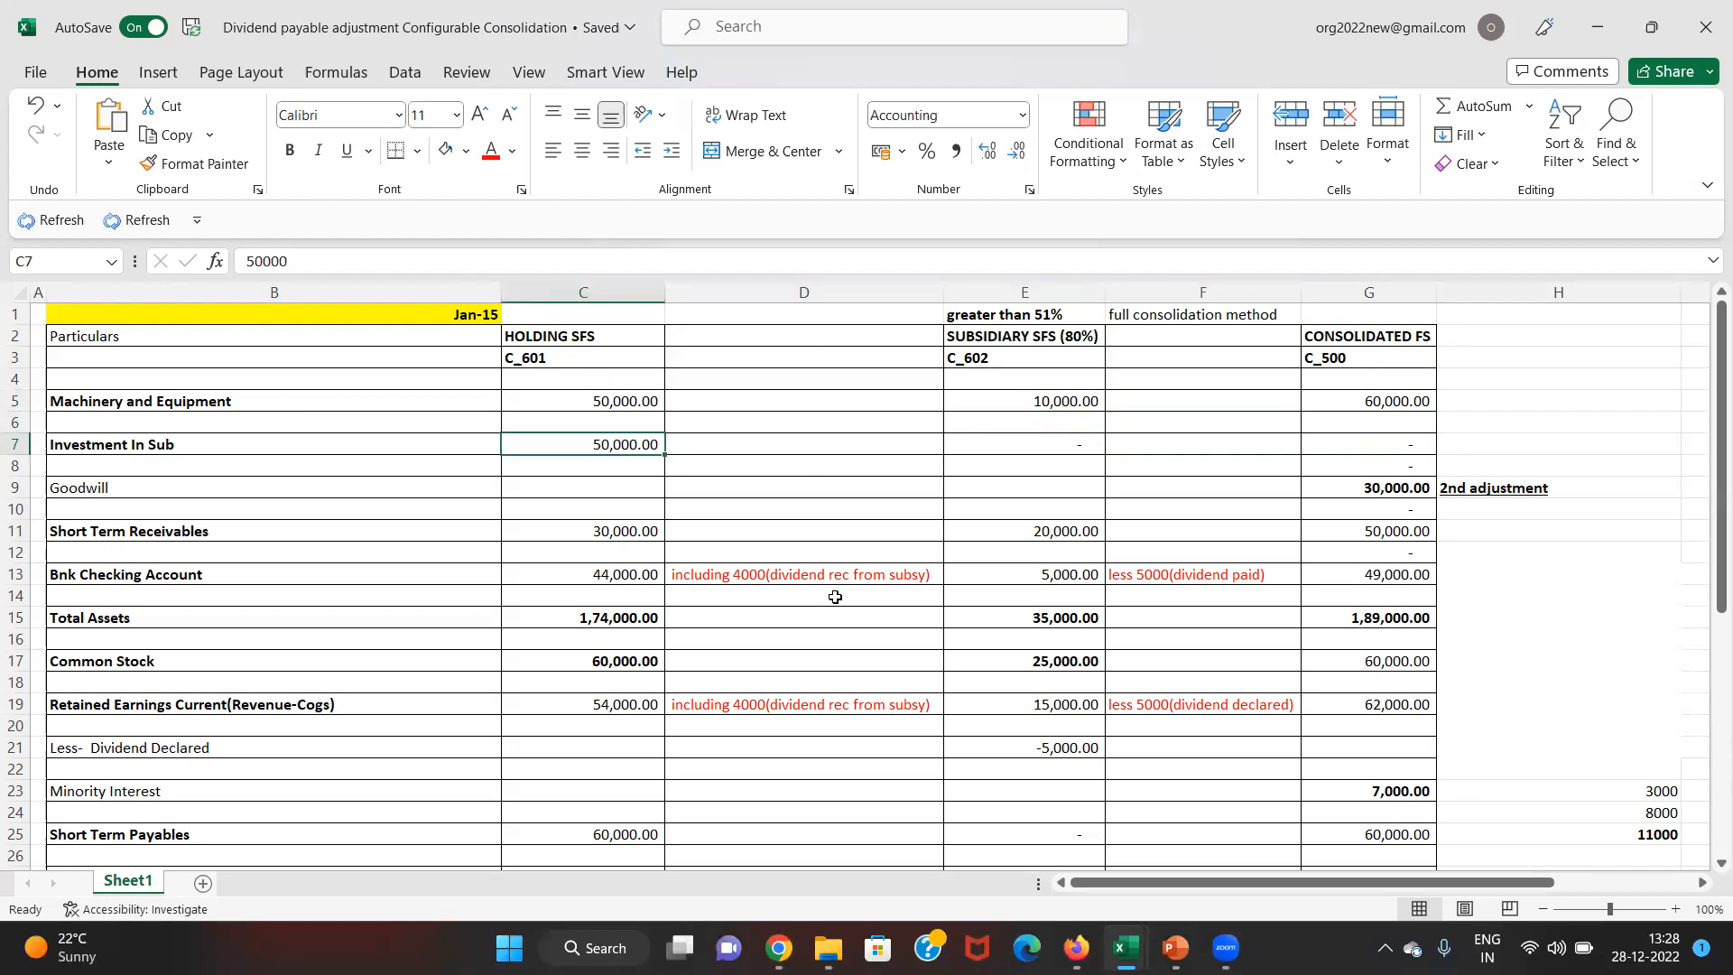
{"action": "key", "text": "Left"}
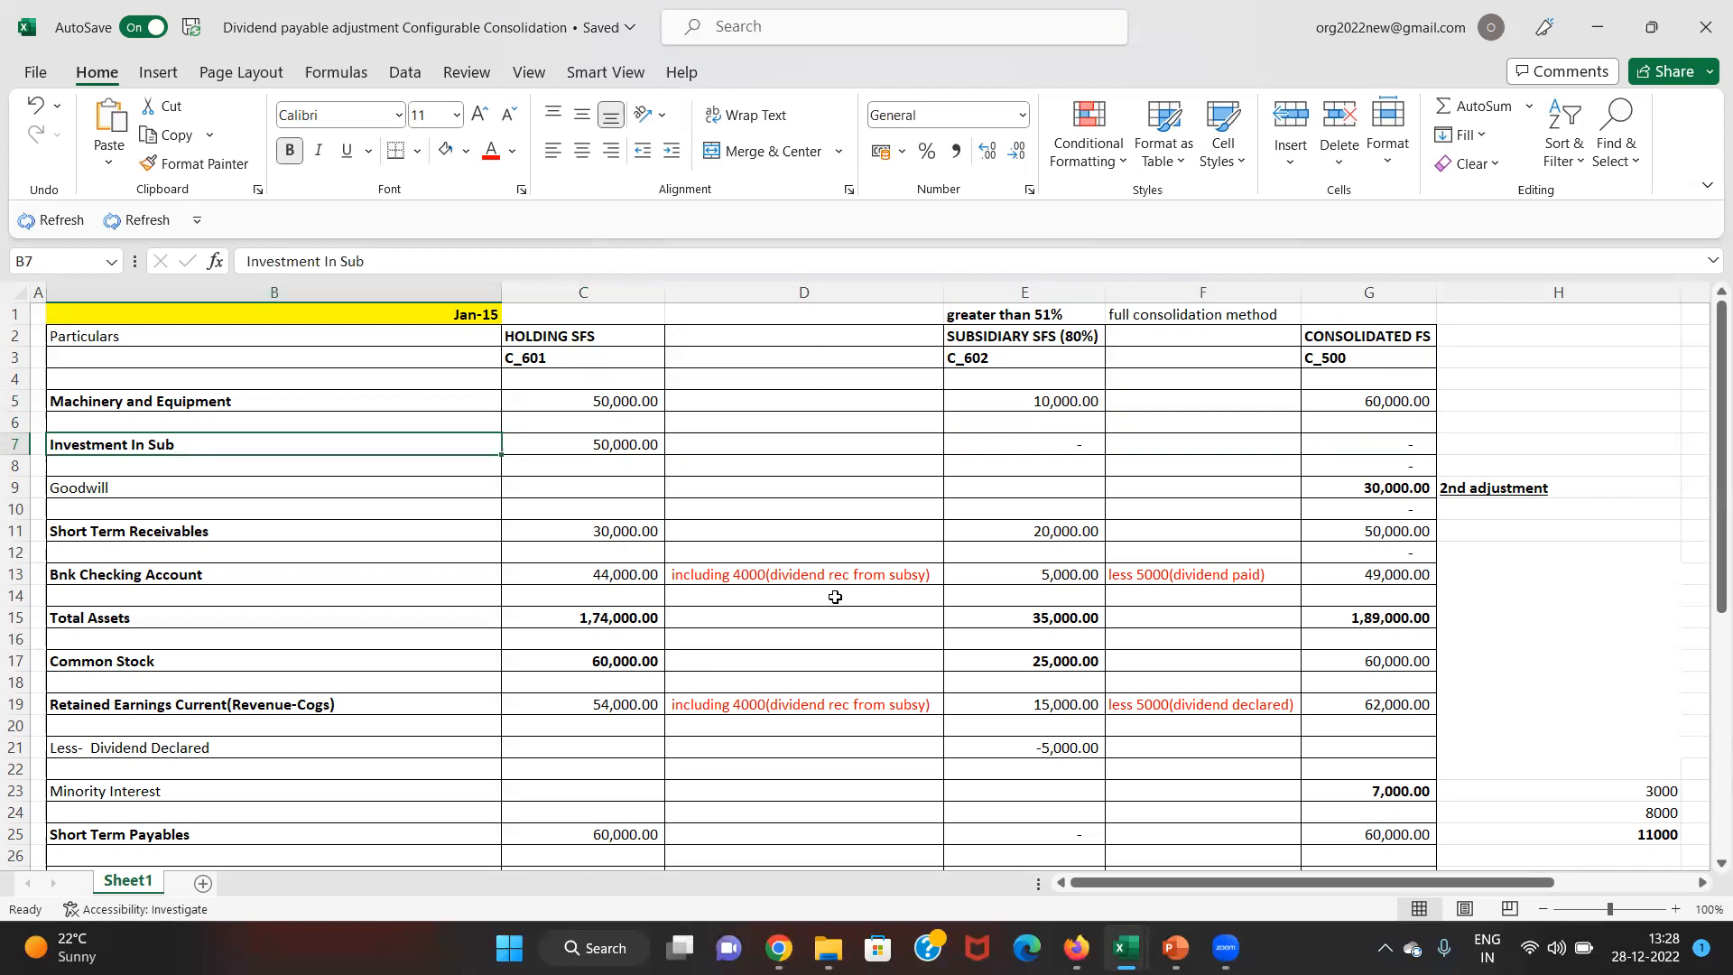
- Examine the Short Term Receivables row and the subsidiary's Bnk Checking Account balance
{"action": "key", "text": "Down"}
{"action": "key", "text": "Down"}
{"action": "key", "text": "Down"}
{"action": "key", "text": "Down"}
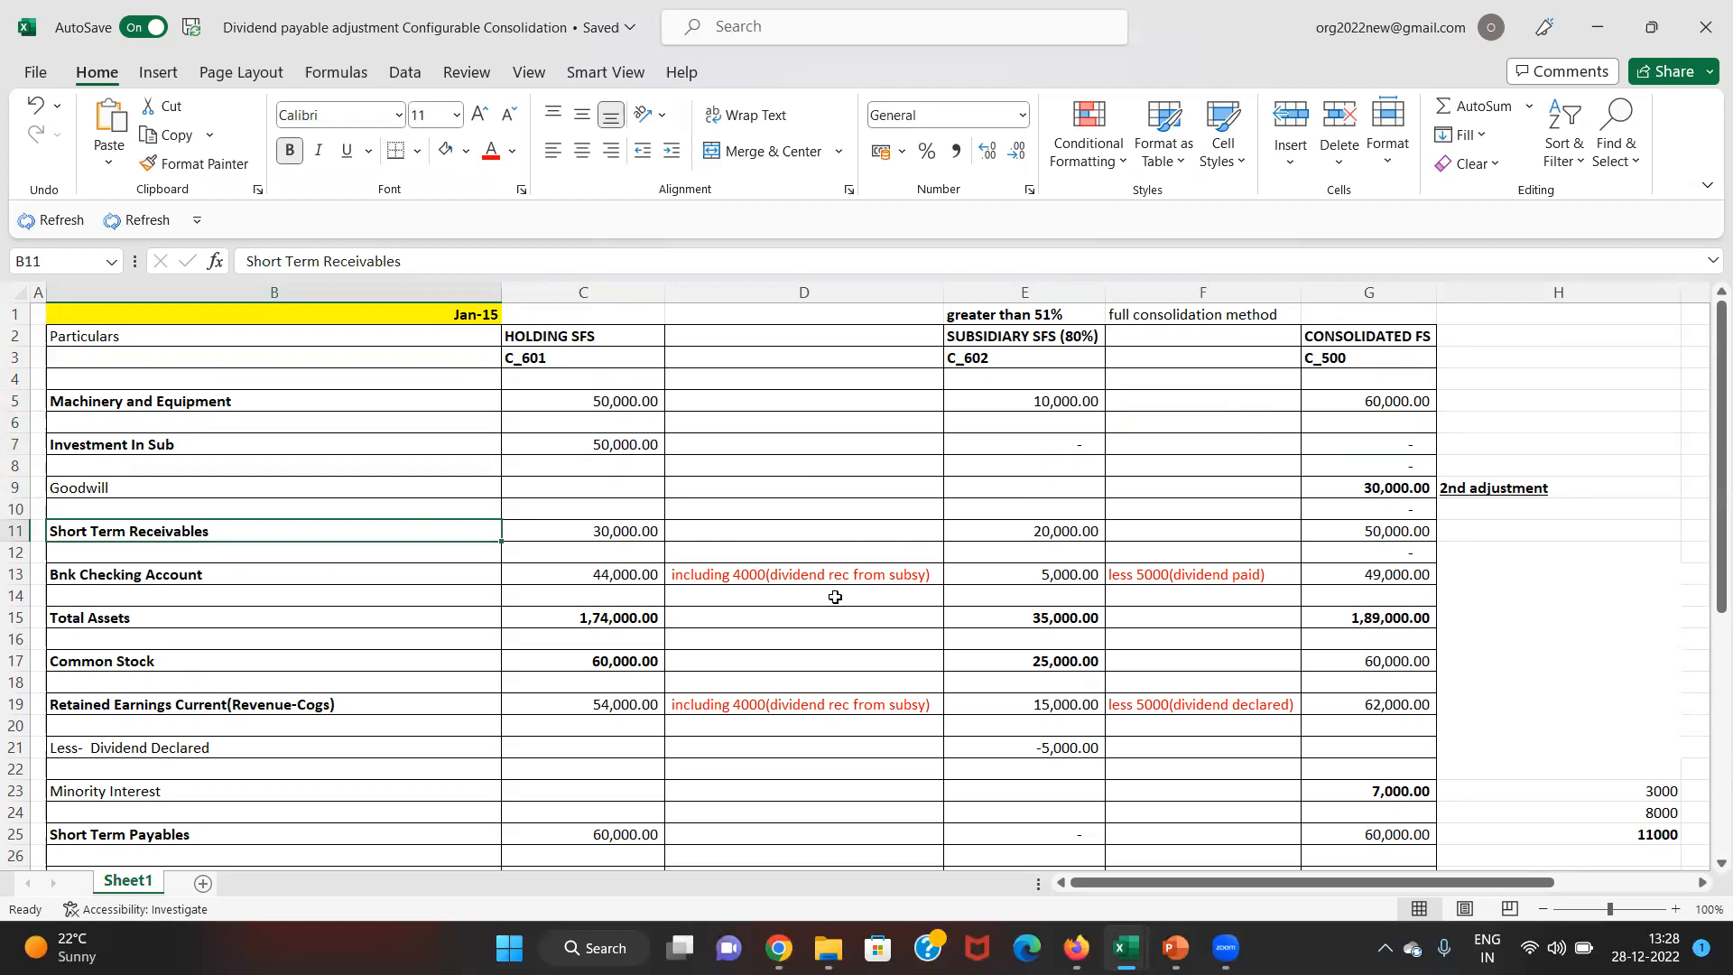
{"action": "key", "text": "Right"}
{"action": "key", "text": "Right"}
{"action": "key", "text": "Right"}
{"action": "key", "text": "Right"}
{"action": "key", "text": "Left"}
{"action": "key", "text": "Down"}
{"action": "key", "text": "Down"}
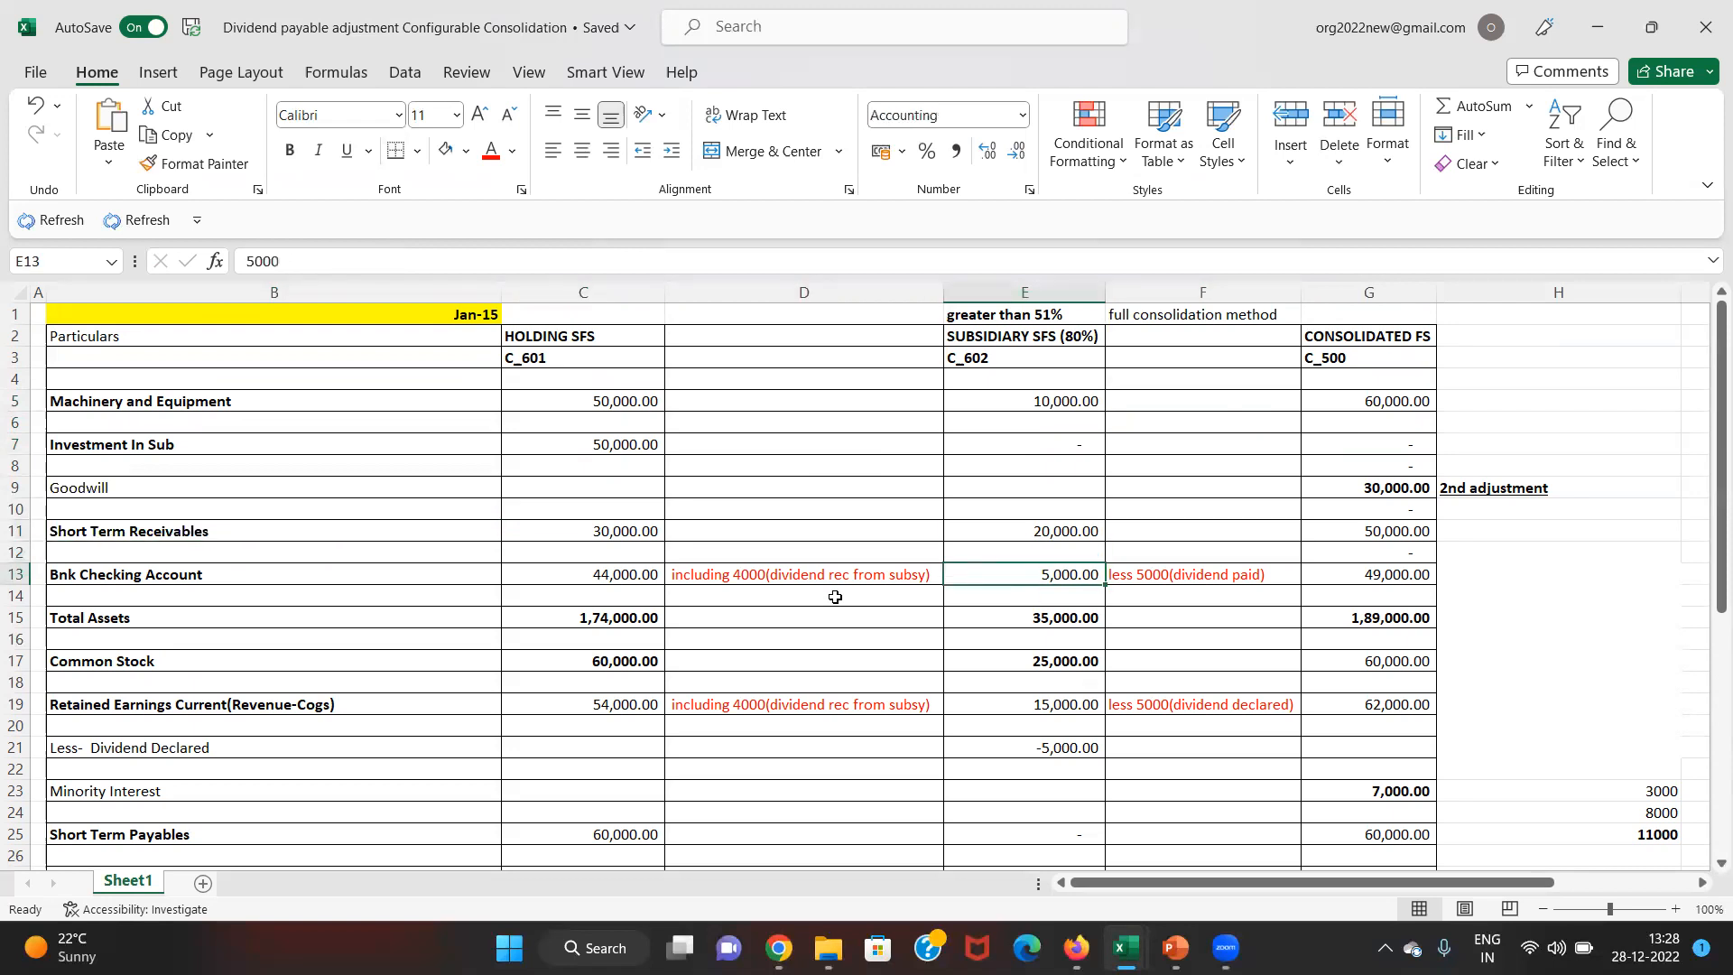
- Check the holding's Bnk Checking Account balance with its dividend note and the consolidated formula in G13
{"action": "key", "text": "Left"}
{"action": "key", "text": "Left"}
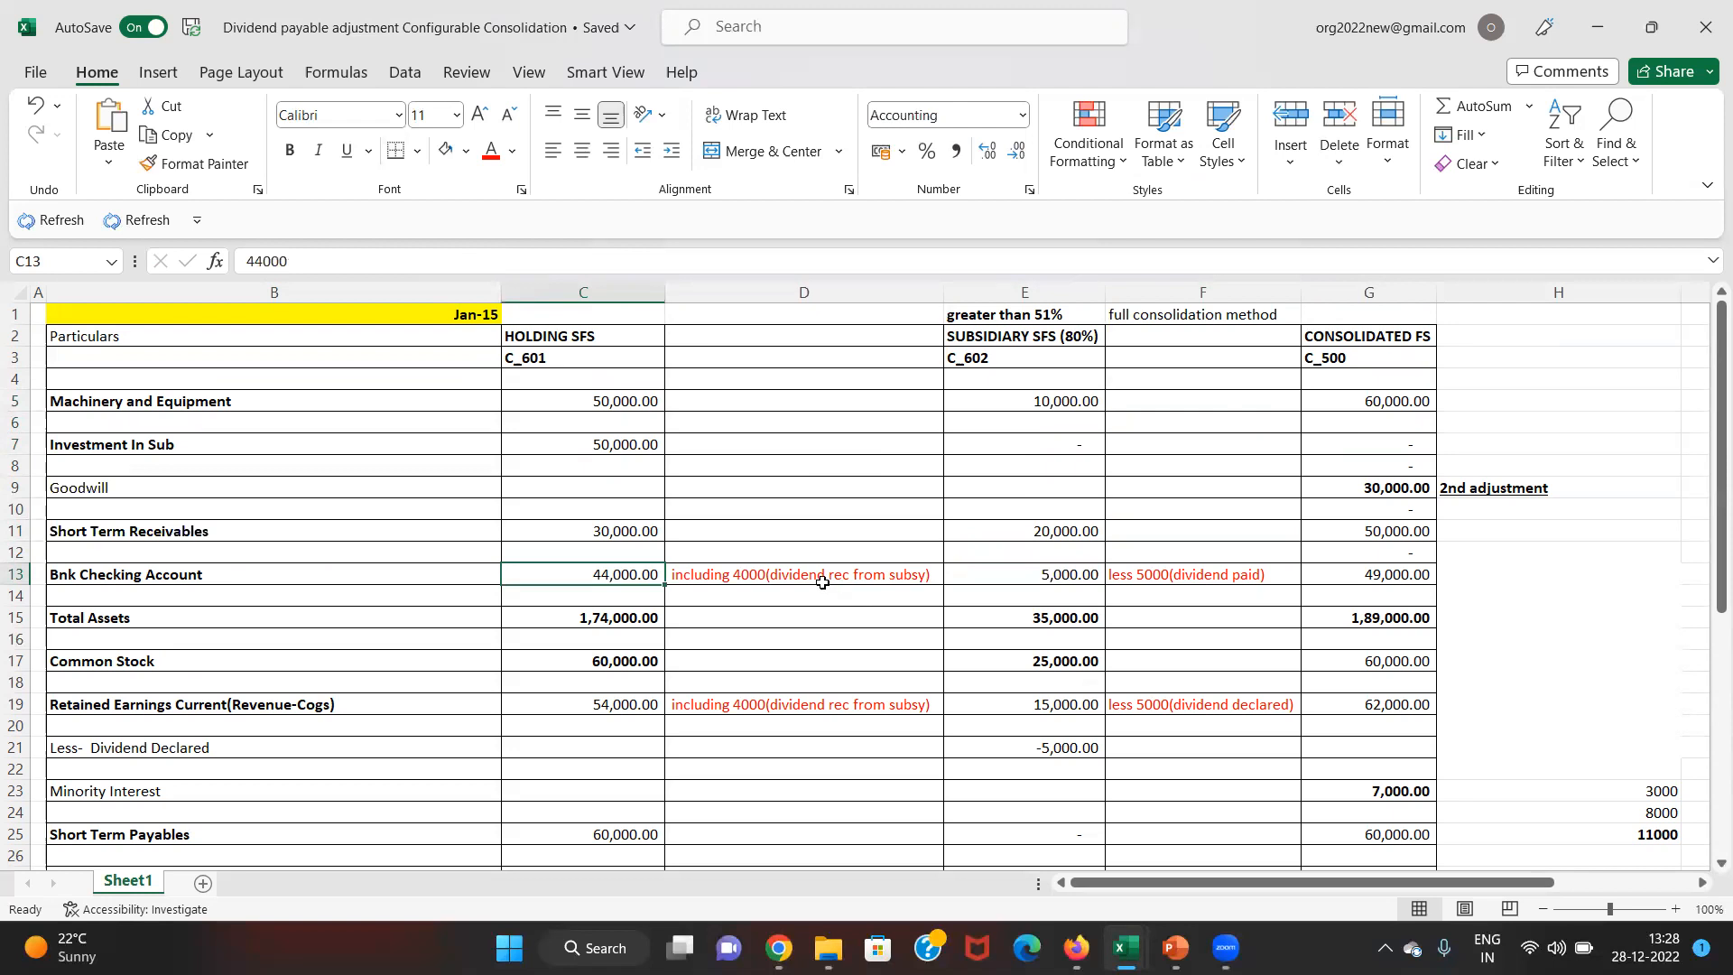
{"action": "key", "text": "Right"}
{"action": "key", "text": "Left"}
{"action": "key", "text": "Down"}
{"action": "key", "text": "Up"}
{"action": "key", "text": "Right"}
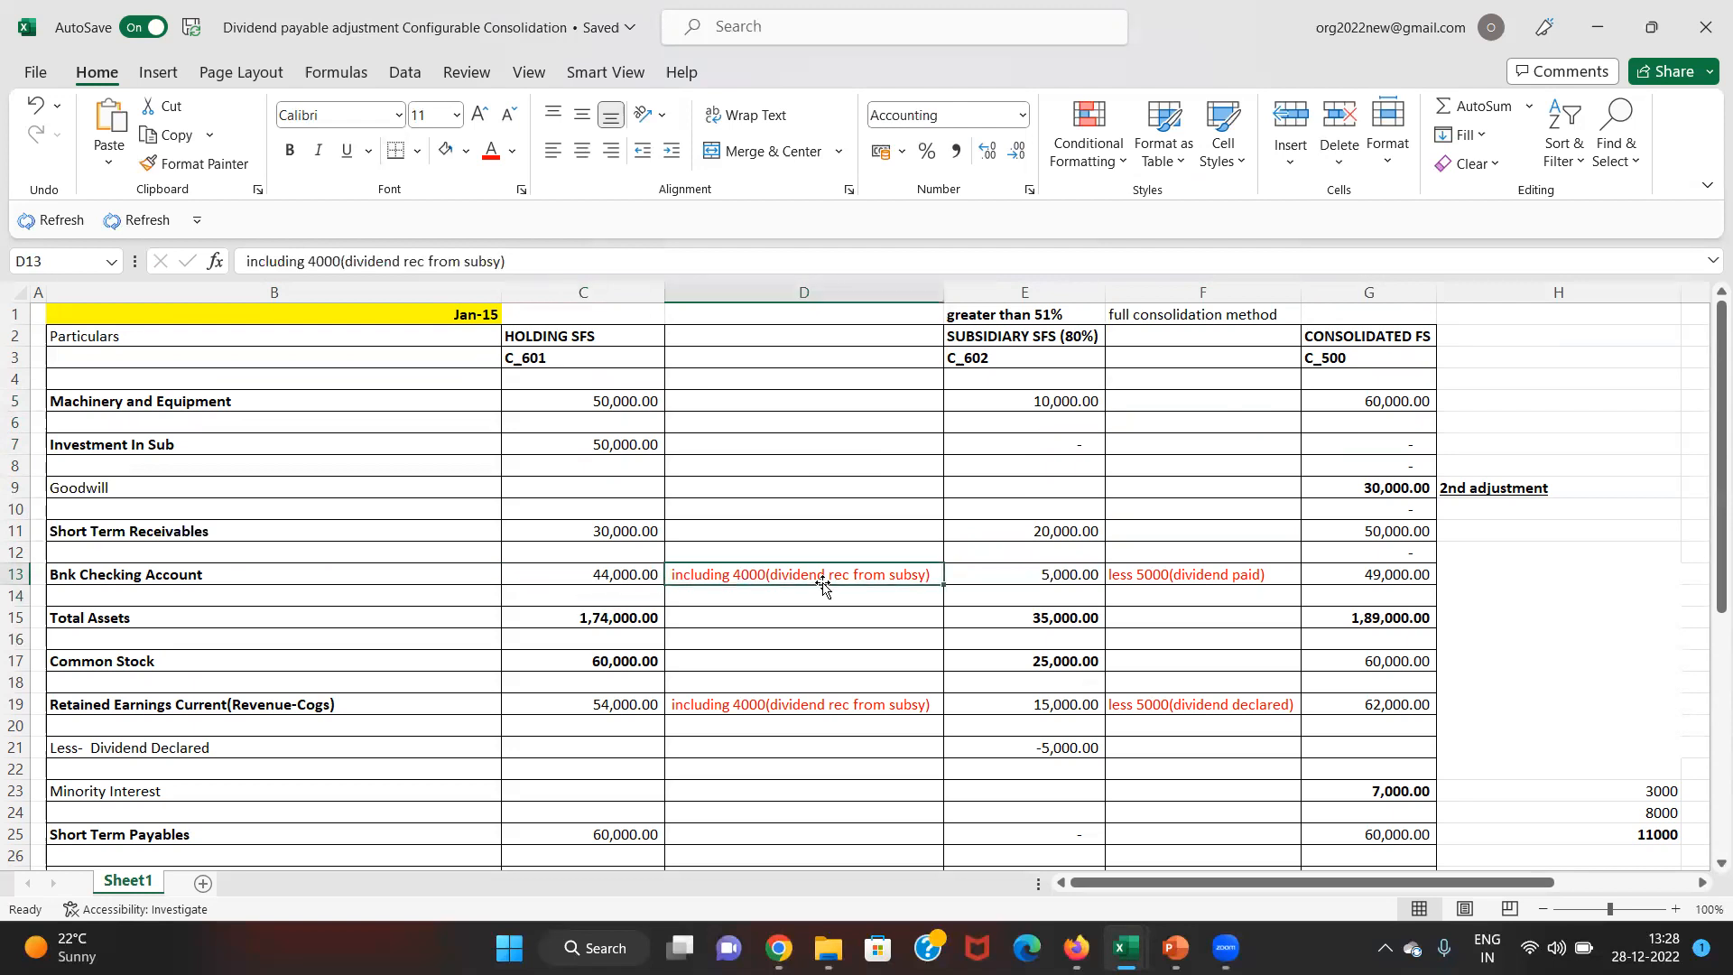
{"action": "key", "text": "Left"}
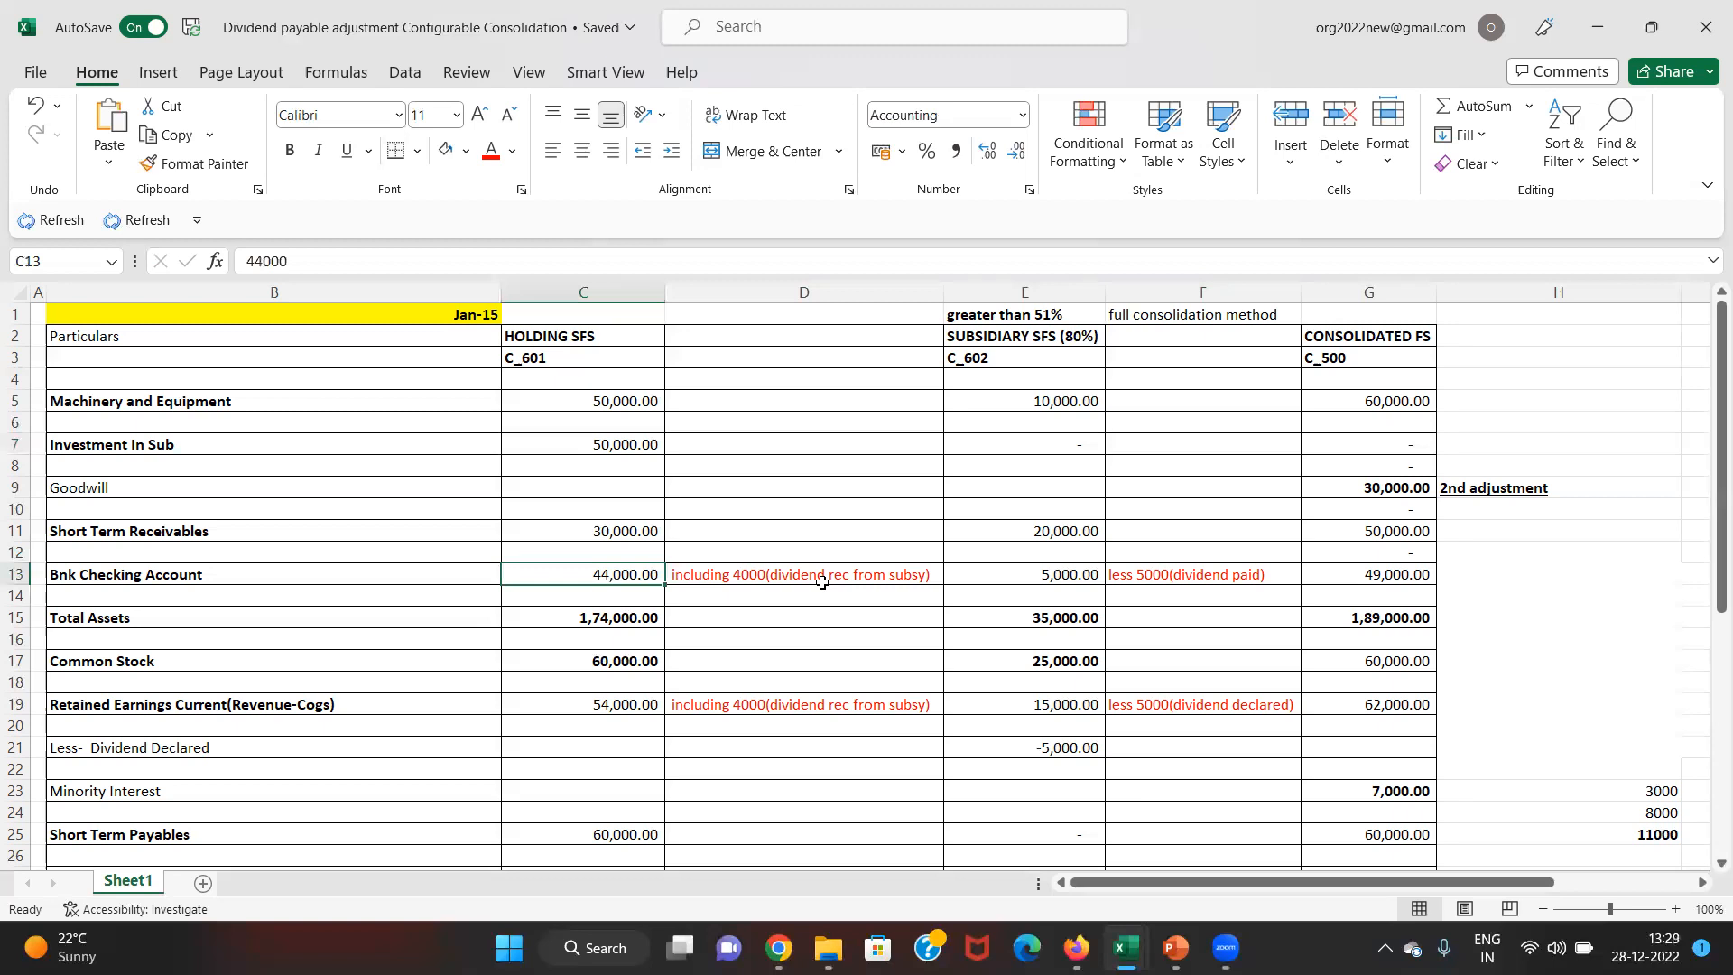
{"action": "key", "text": "Right"}
{"action": "key", "text": "Right"}
{"action": "key", "text": "Right"}
{"action": "key", "text": "Right"}
- Enter 40000 in H13 and 4000 in I13 beside the consolidated Bnk Checking Account balance
{"action": "key", "text": "Right"}
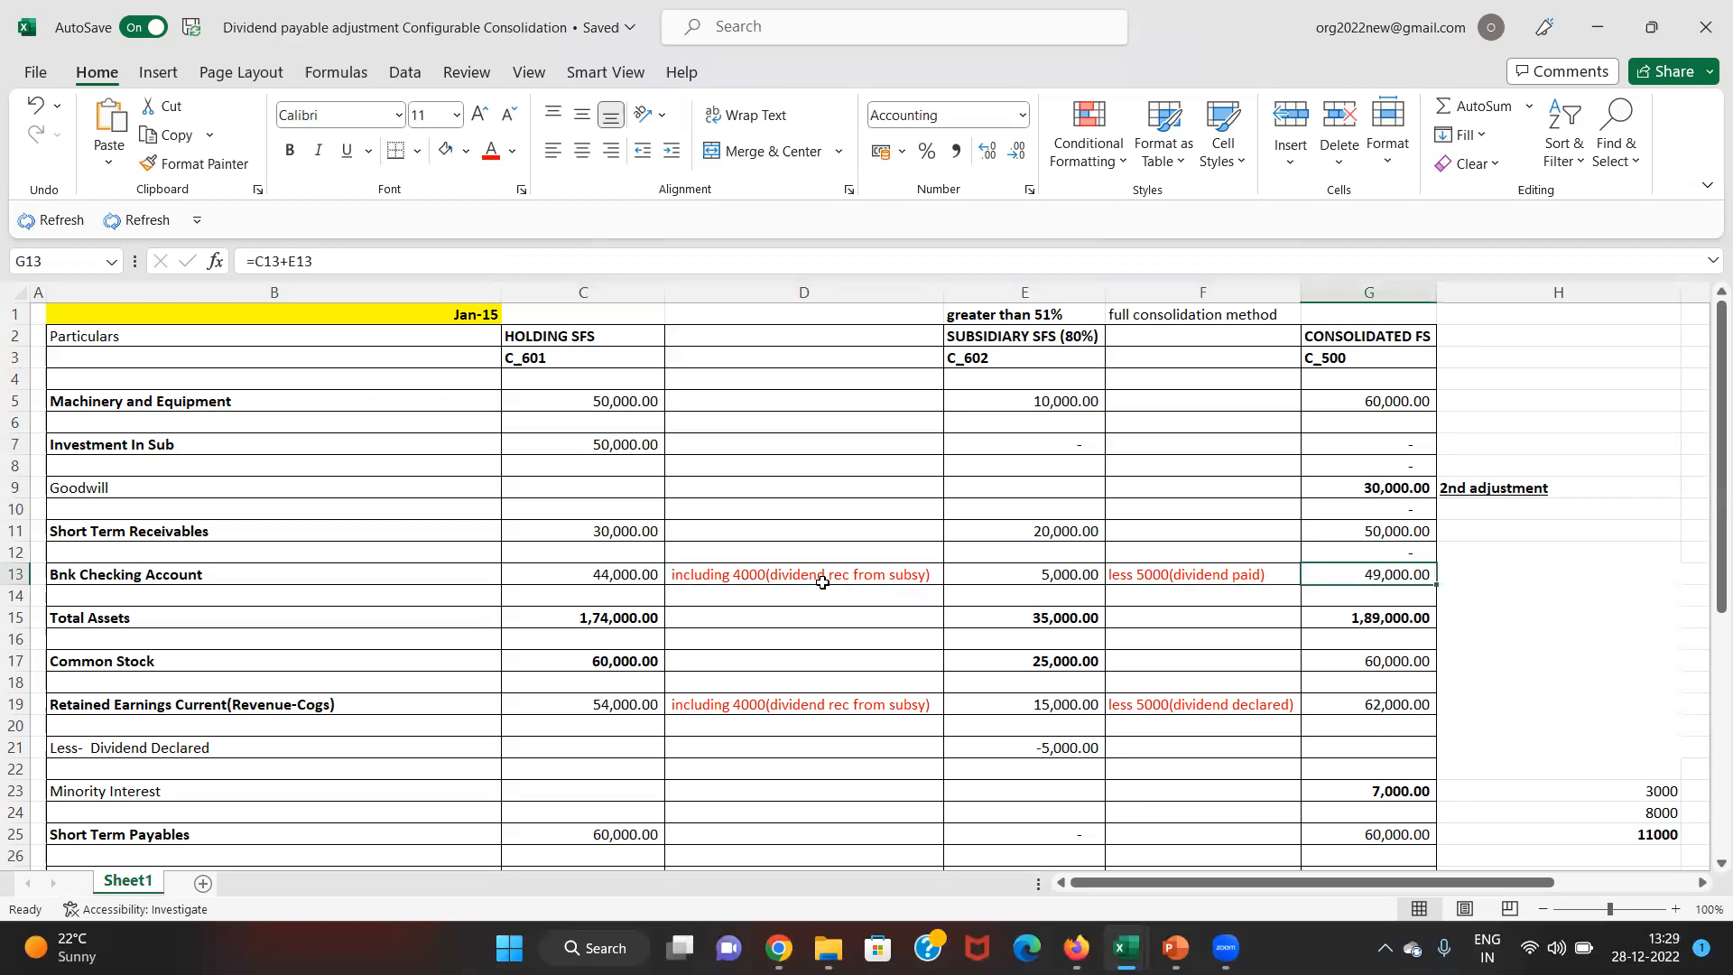
{"action": "type", "text": "40,000"}
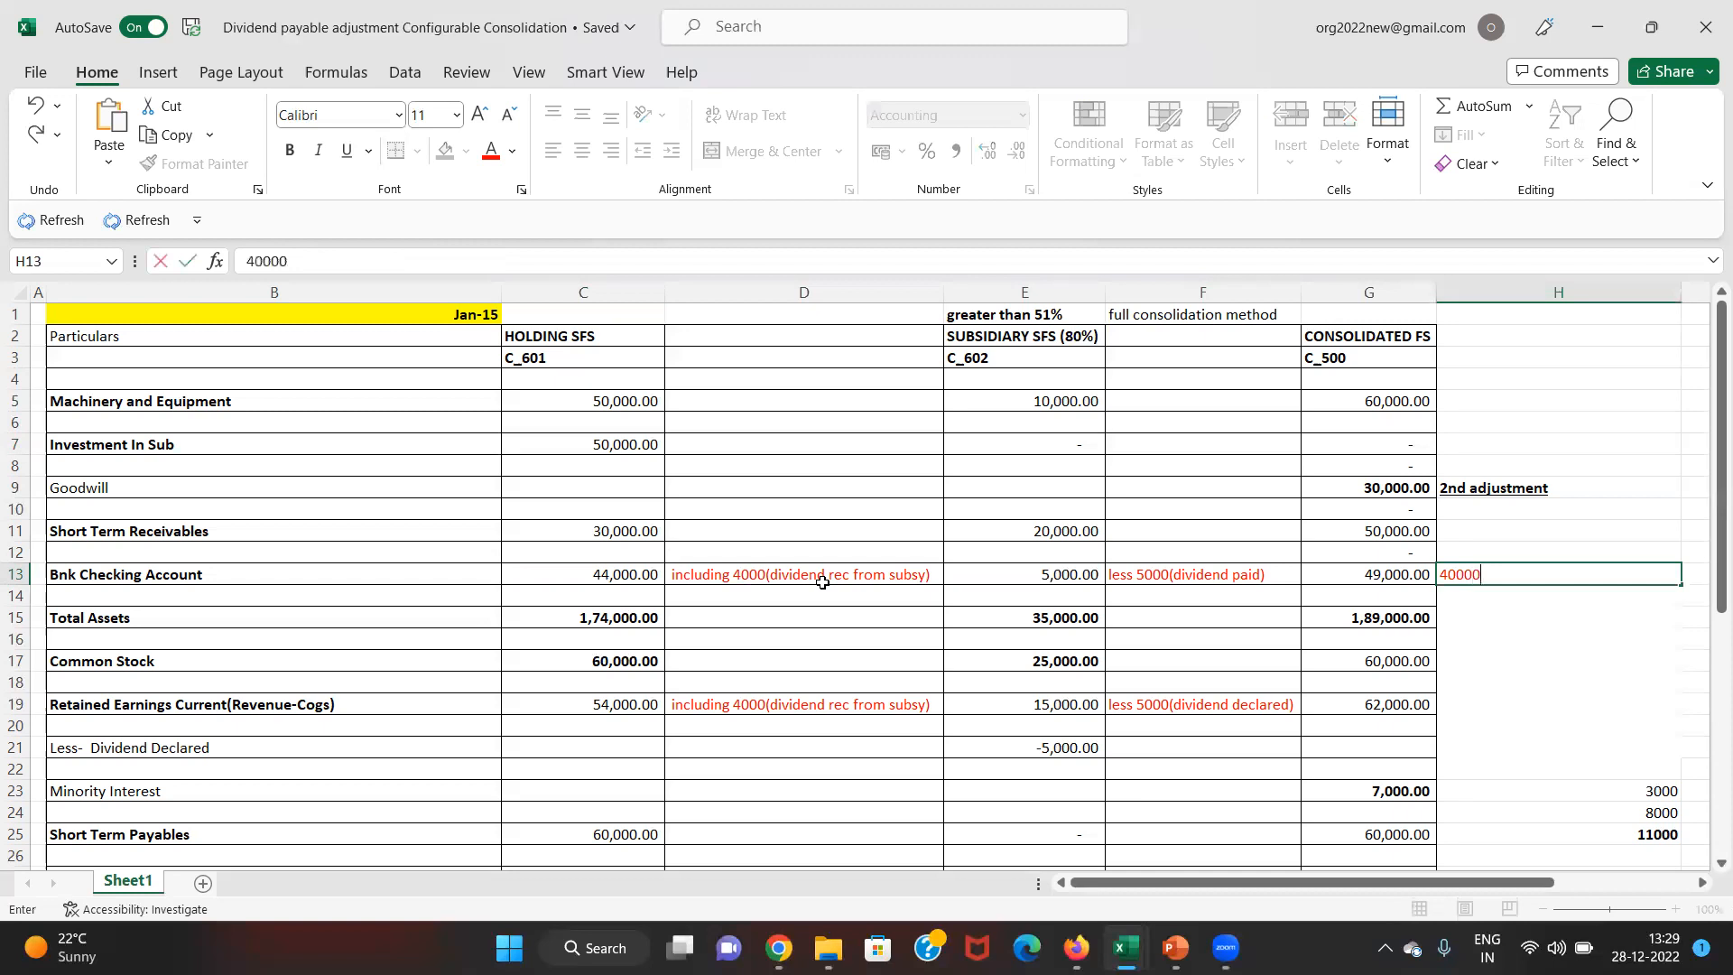
{"action": "key", "text": "Right"}
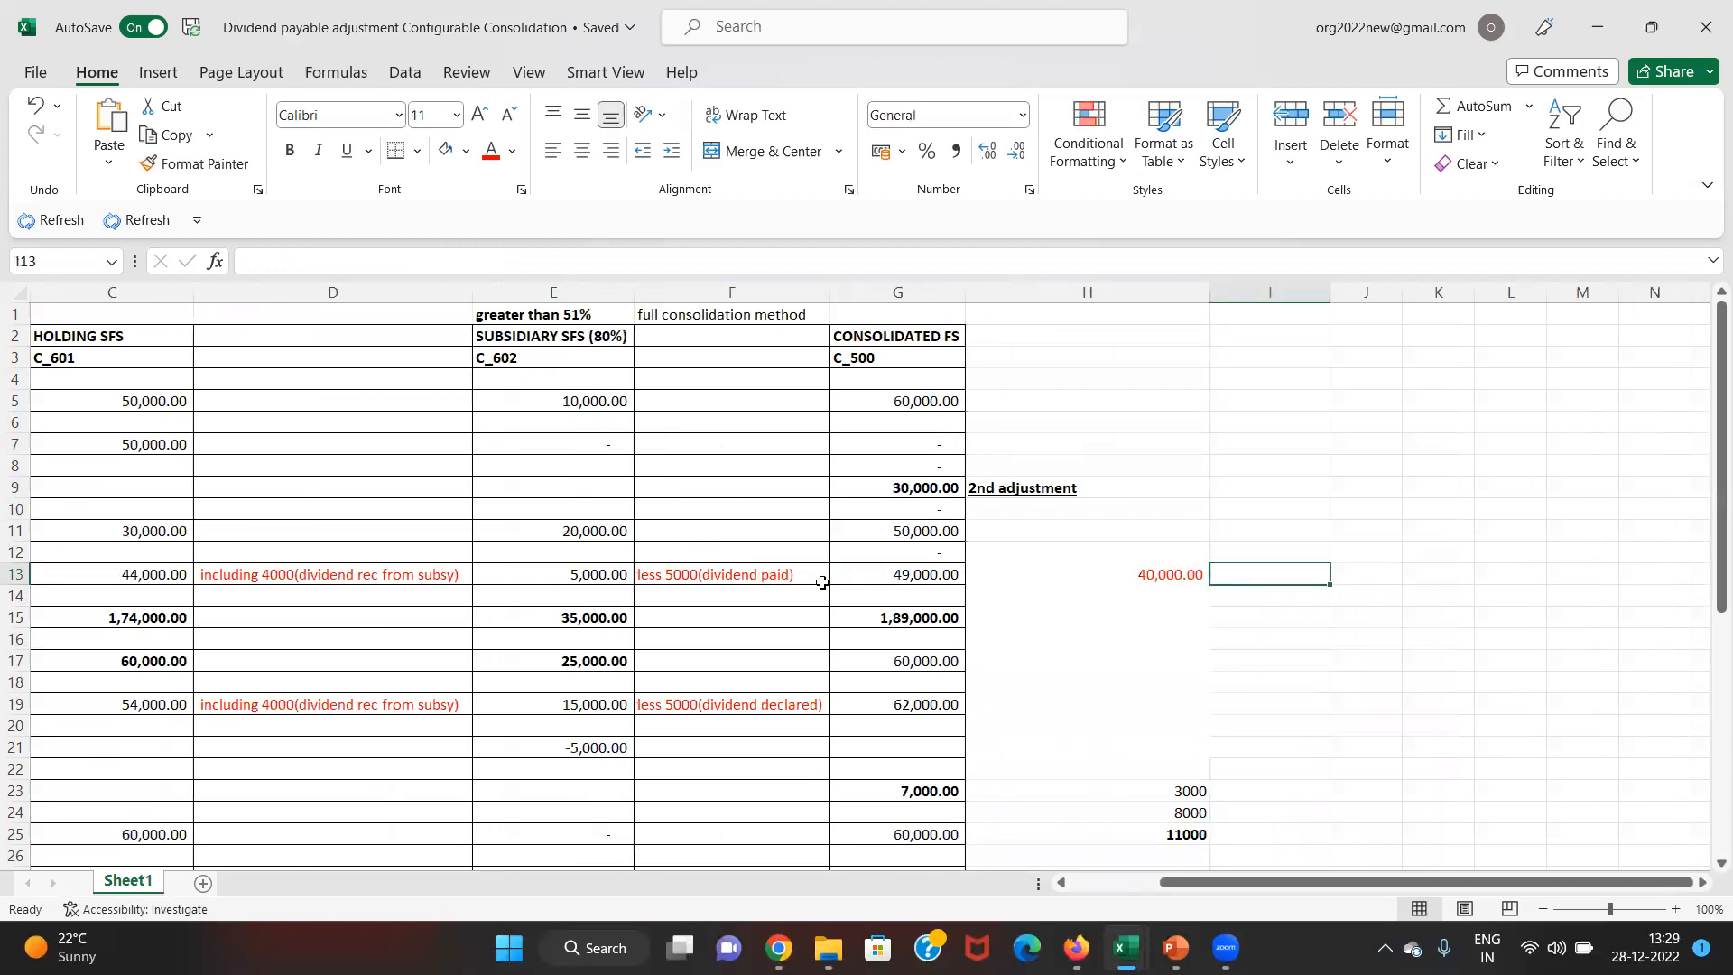
{"action": "type", "text": "4000"}
{"action": "key", "text": "Return"}
{"action": "key", "text": "Up"}
{"action": "key", "text": "shift+Left"}
{"action": "key", "text": "Left"}
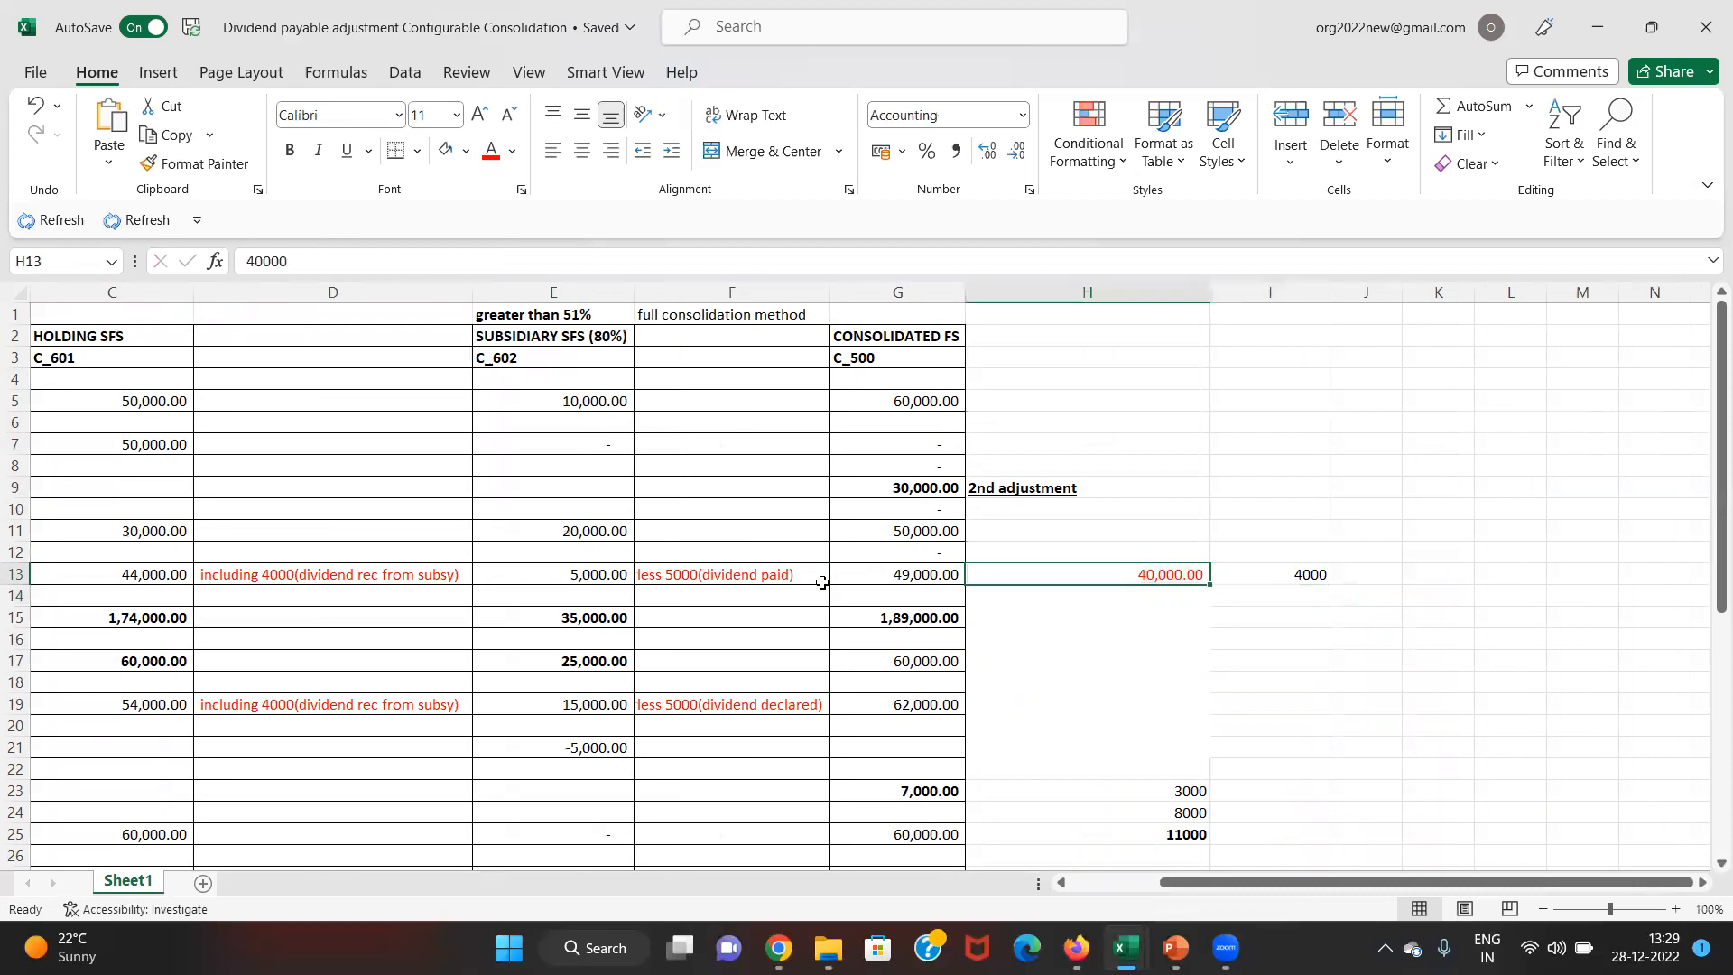
- Inspect the holding's Total Assets formula in C15 and recheck its Bnk Checking Account balance
{"action": "key", "text": "Left"}
{"action": "key", "text": "Home"}
{"action": "key", "text": "Right"}
{"action": "key", "text": "Down"}
{"action": "key", "text": "Down"}
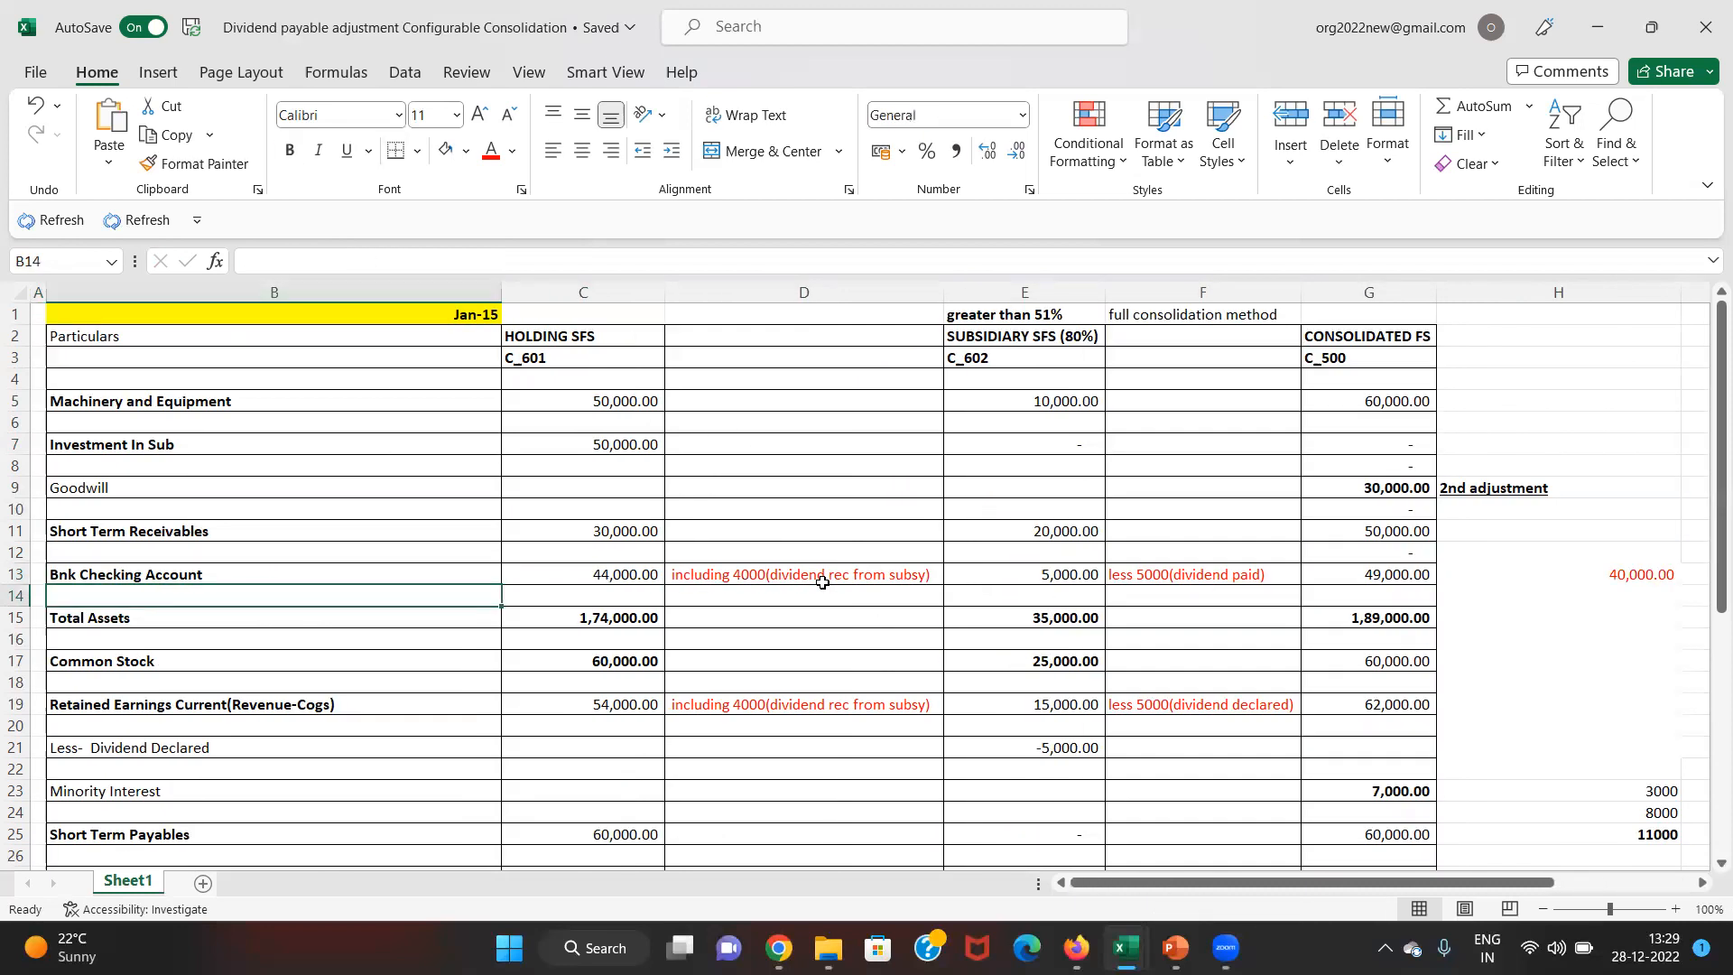
{"action": "key", "text": "Right"}
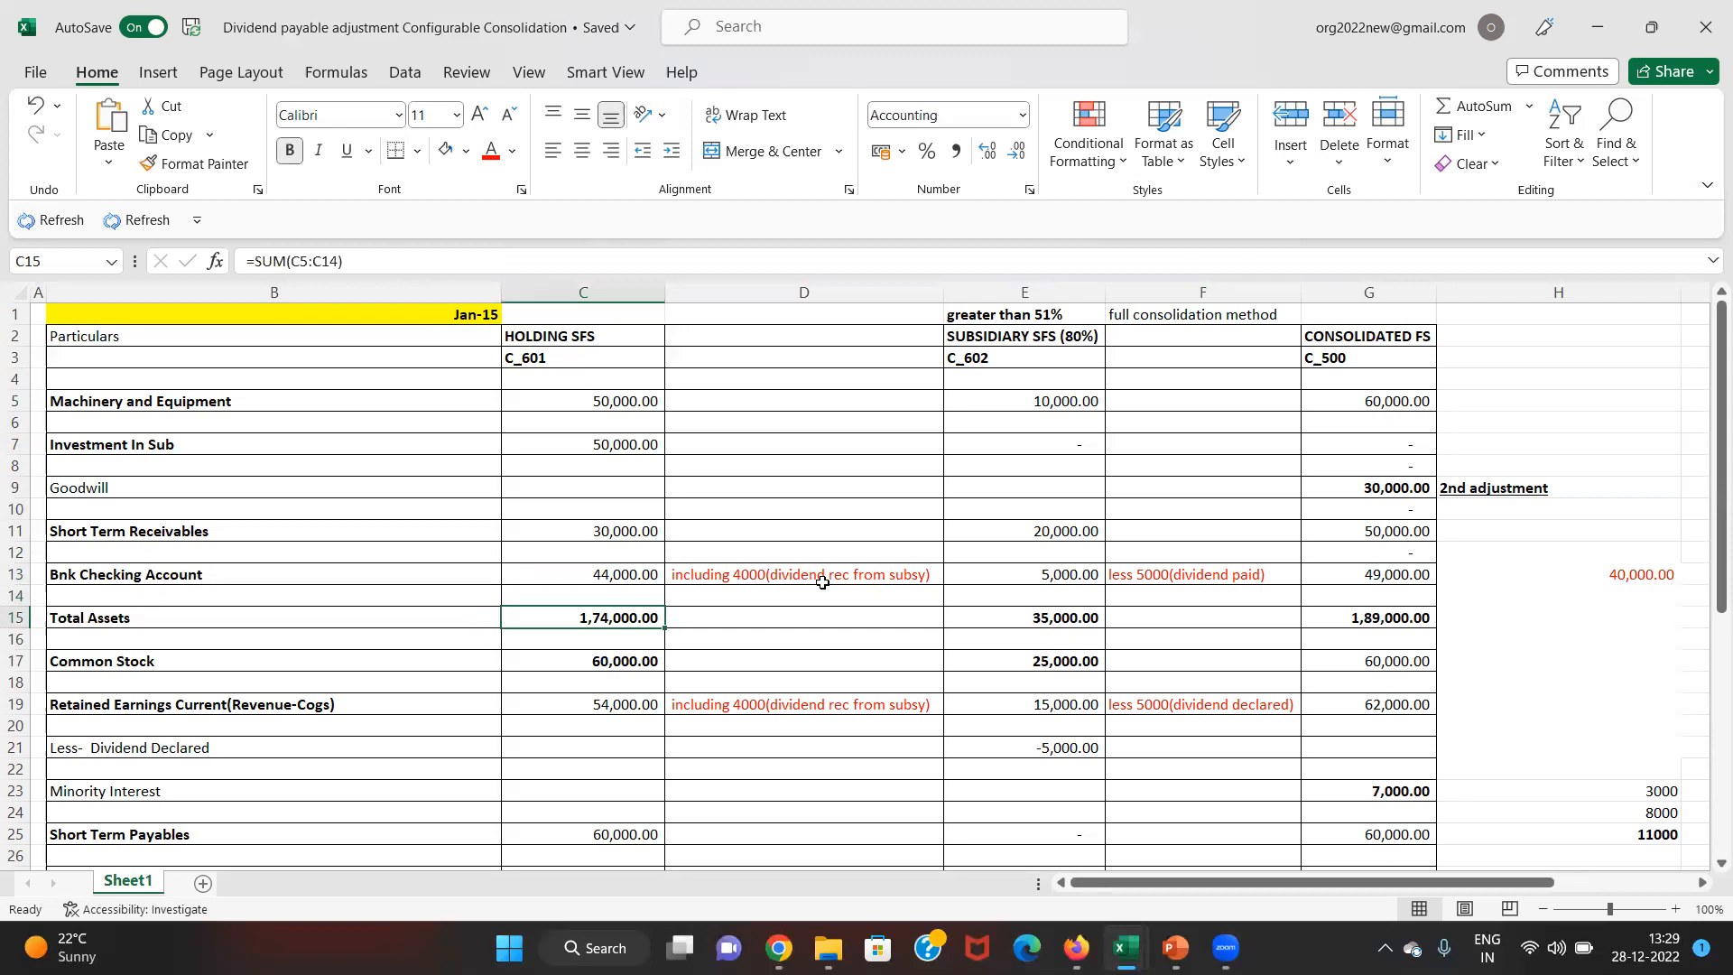
{"action": "key", "text": "F2"}
{"action": "key", "text": "Return"}
{"action": "key", "text": "Down"}
{"action": "key", "text": "Up"}
{"action": "key", "text": "Up"}
{"action": "key", "text": "Up"}
{"action": "key", "text": "Up"}
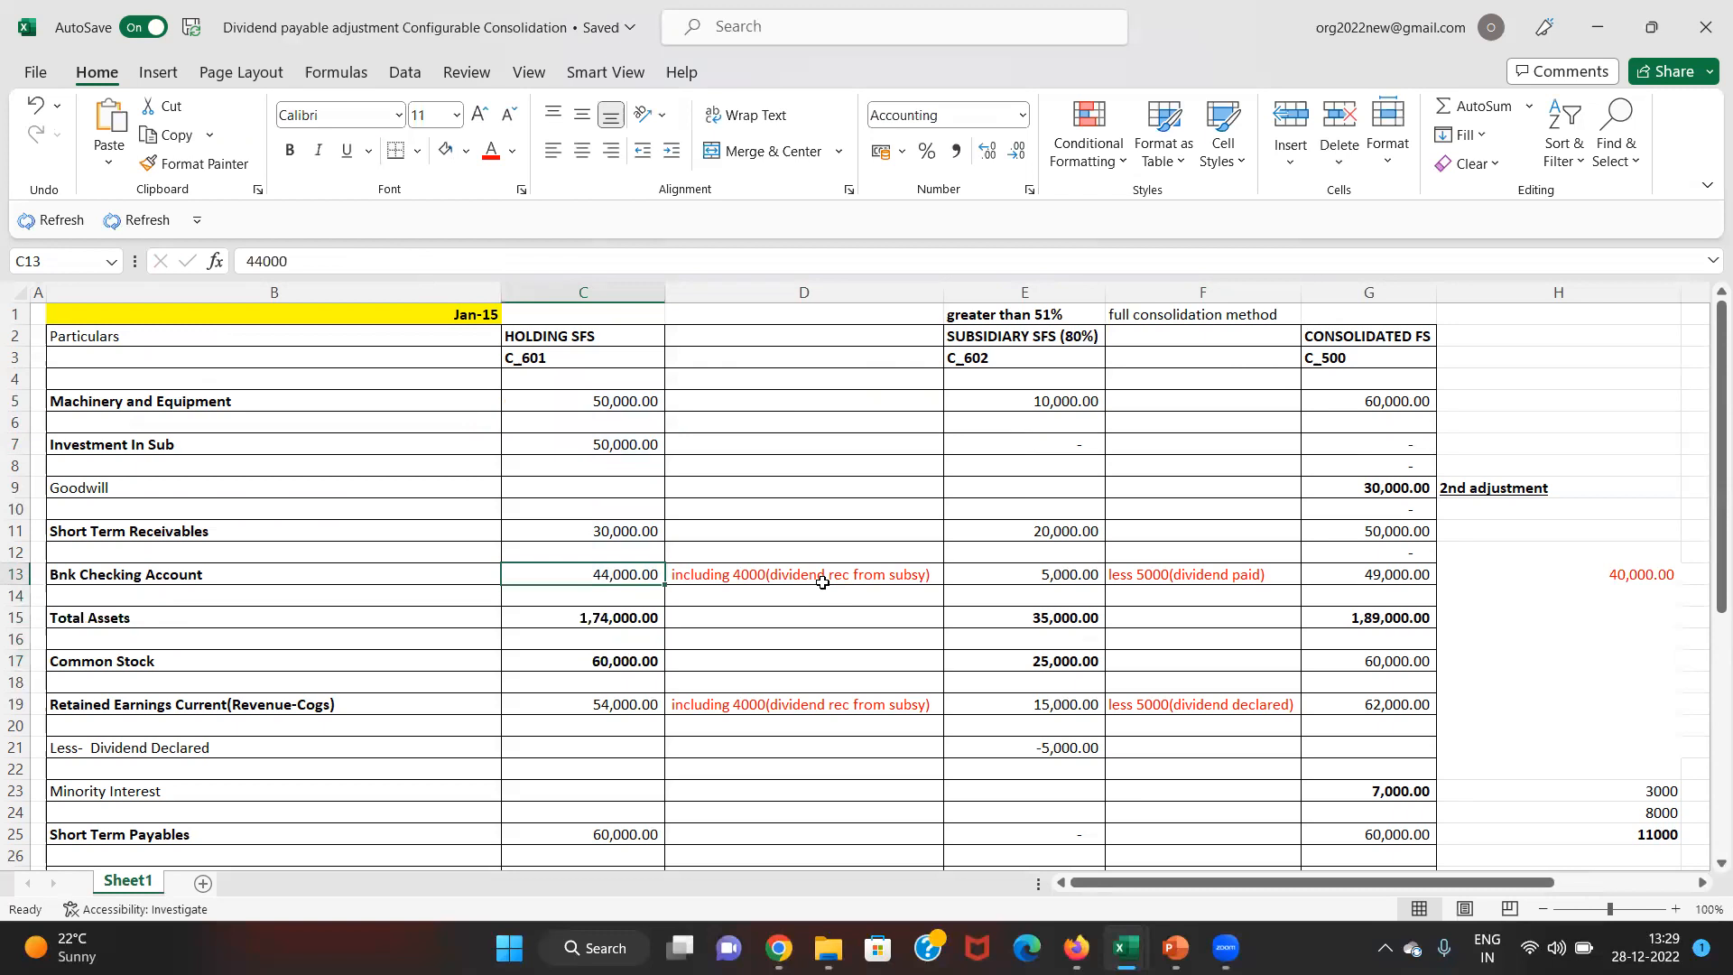
- Enter 10000 in J13 and -5000 in K13 beside the other Bnk Checking Account working figures
{"action": "left_click", "coordinate": [823, 584]}
{"action": "key", "text": "Right"}
{"action": "key", "text": "Right"}
{"action": "key", "text": "Left"}
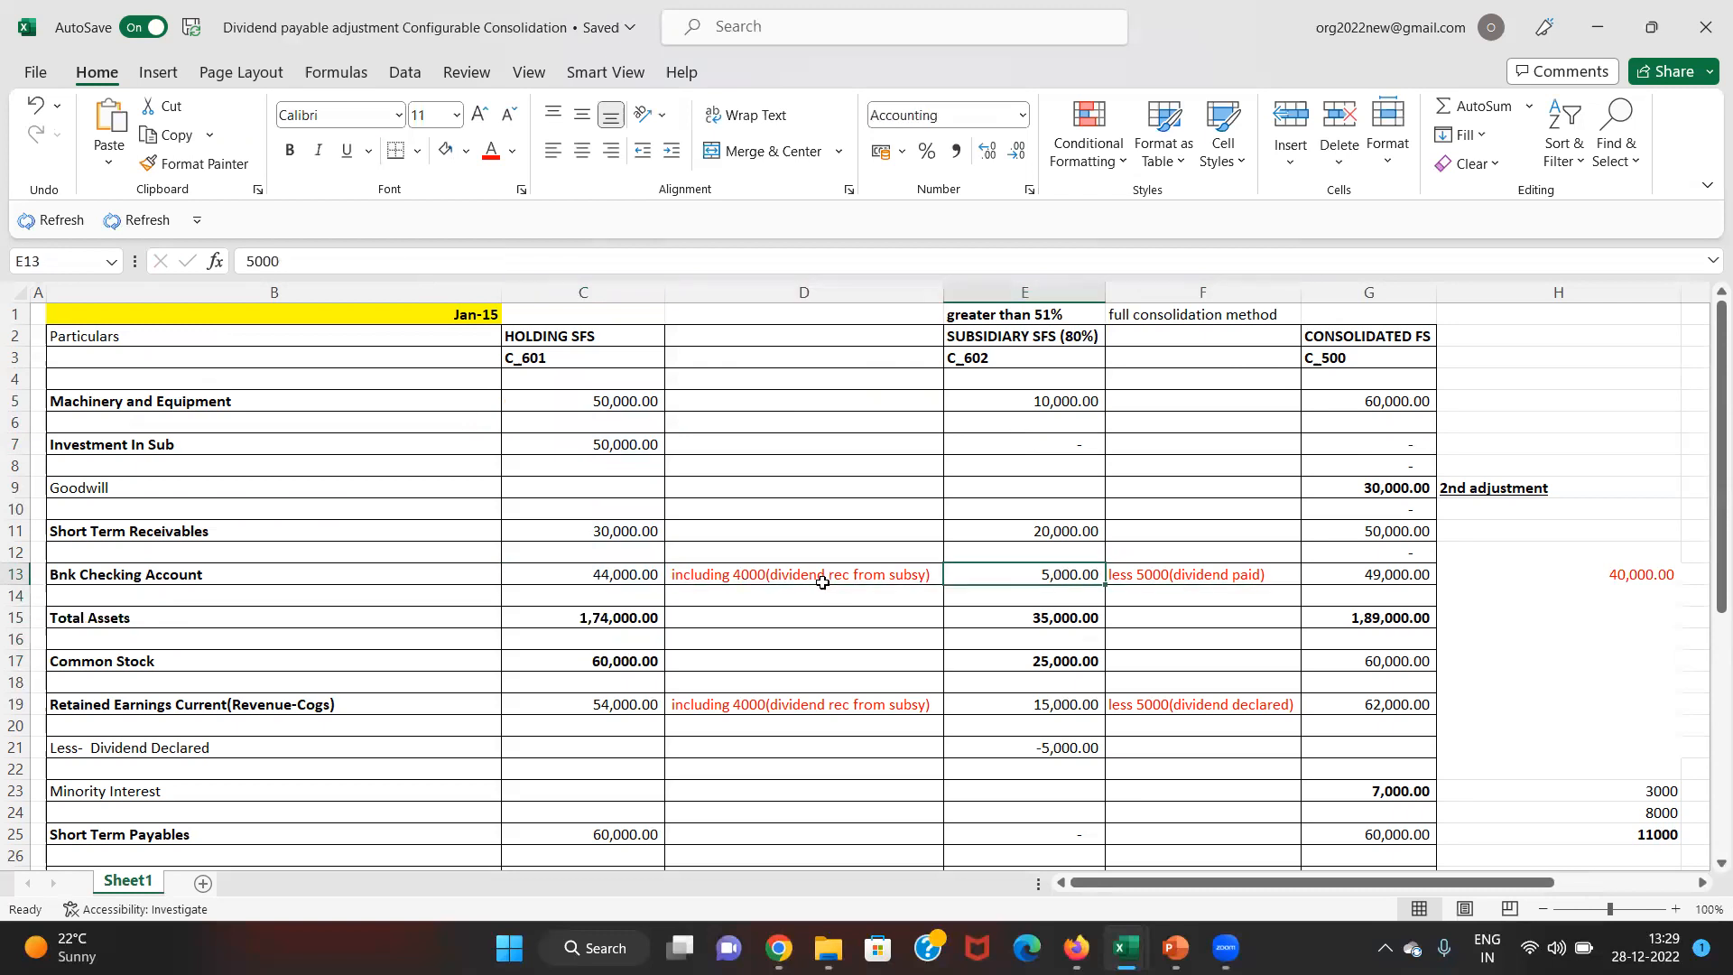
{"action": "key", "text": "Right"}
{"action": "key", "text": "Right"}
{"action": "key", "text": "Right"}
{"action": "key", "text": "Right"}
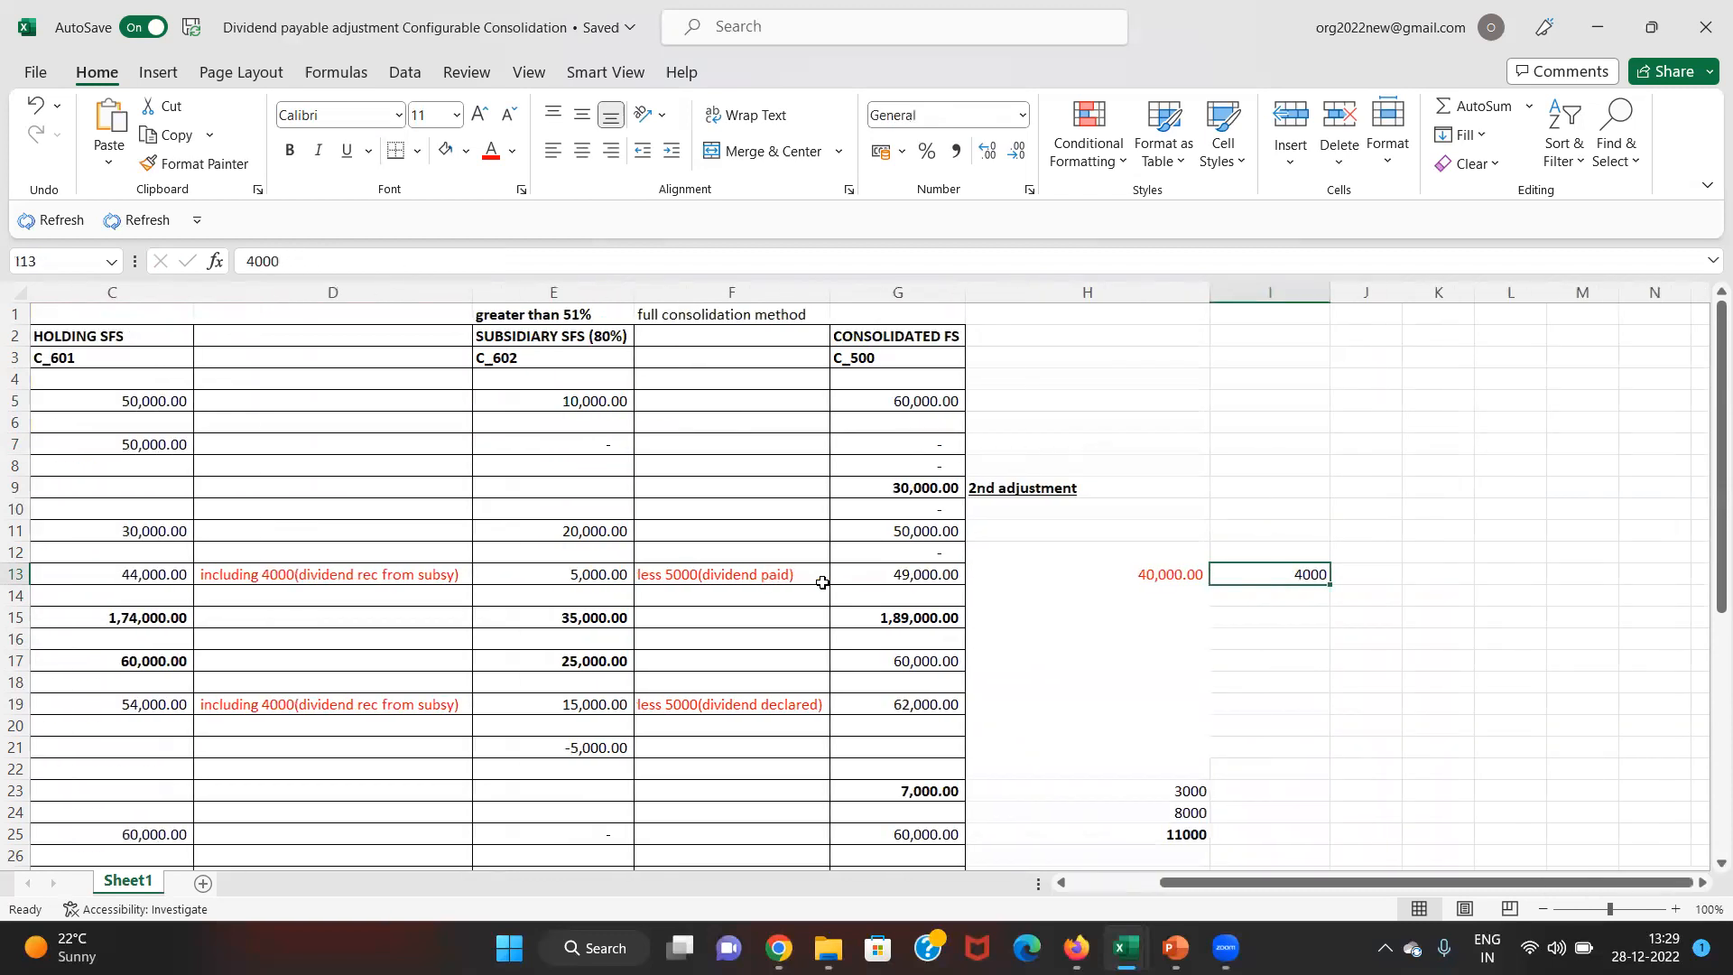
{"action": "key", "text": "Right"}
{"action": "type", "text": "10000"}
{"action": "key", "text": "Return"}
{"action": "key", "text": "Up"}
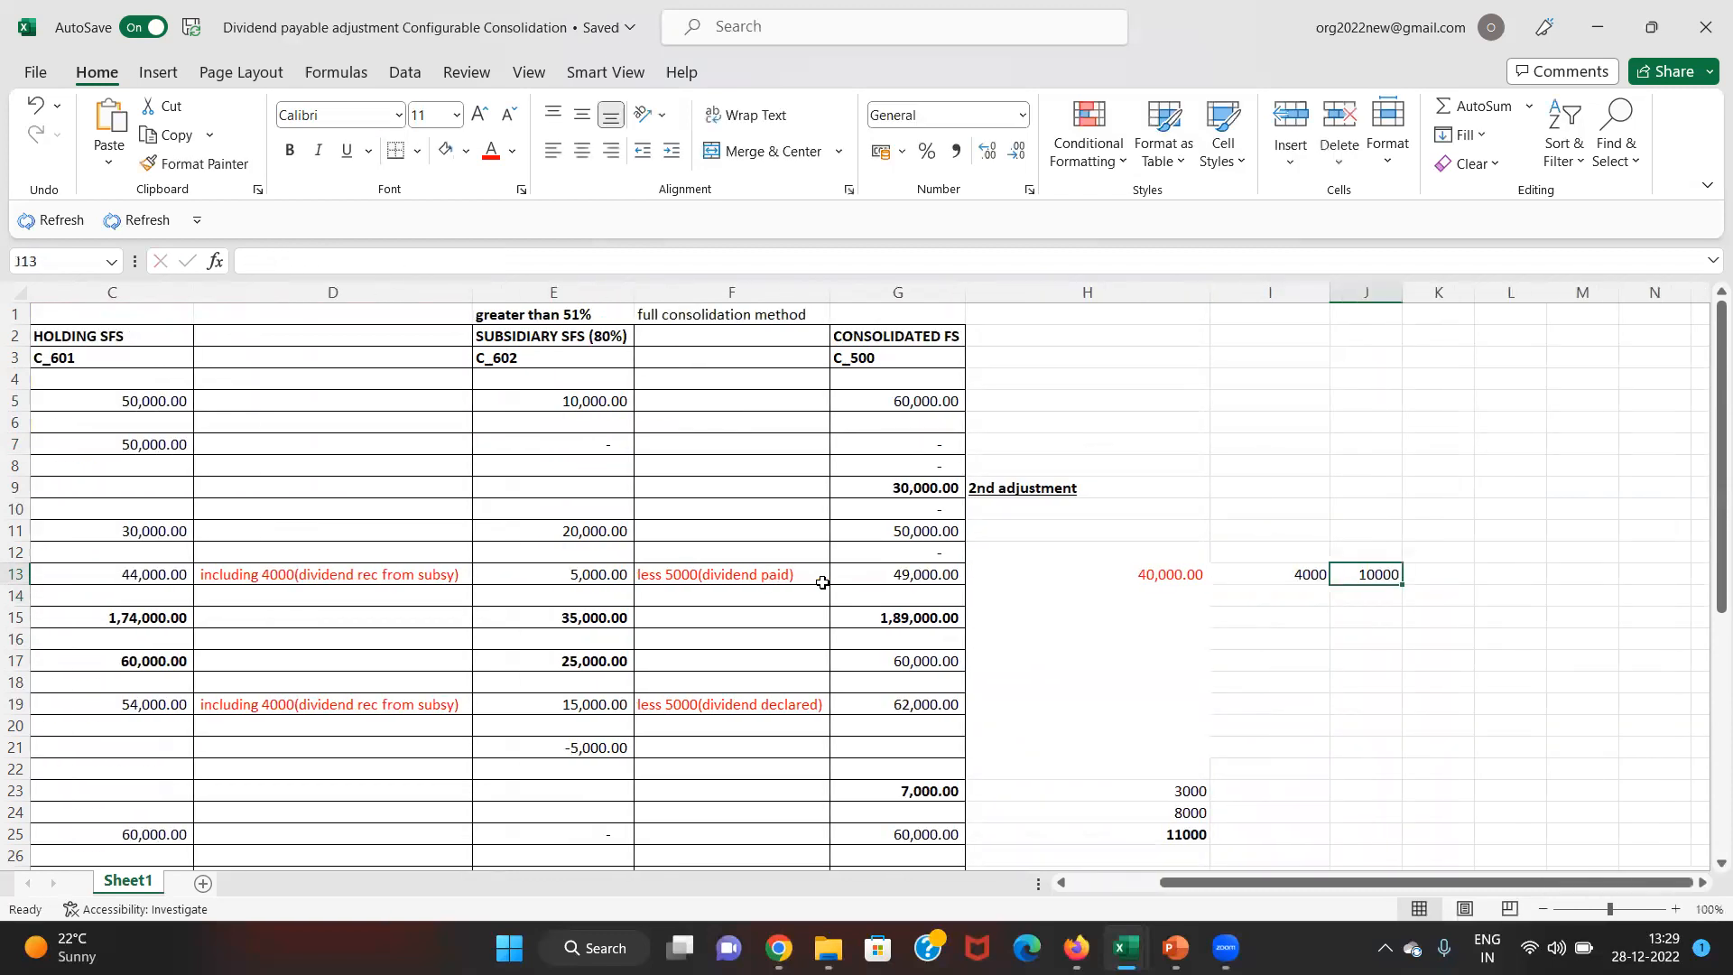
{"action": "key", "text": "Right"}
{"action": "type", "text": "-5000"}
{"action": "key", "text": "Return"}
{"action": "key", "text": "Up"}
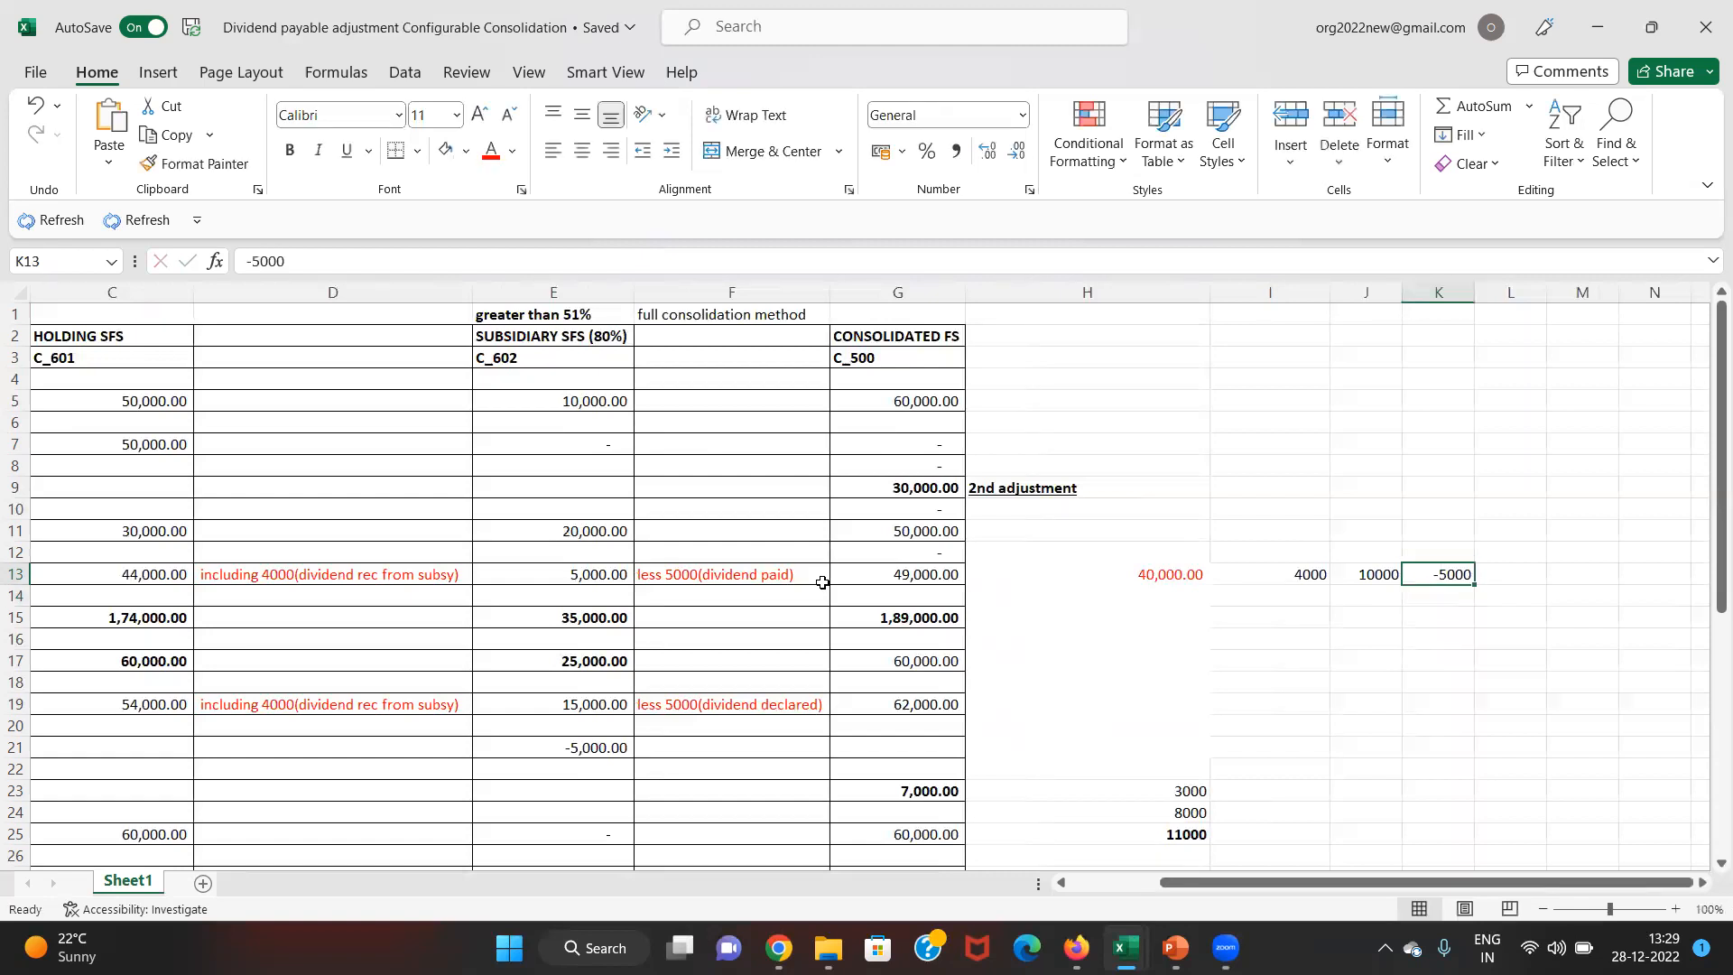
- Enter 1000 in I14 below the 4000 dividend figure and make it bold
{"action": "key", "text": "Left"}
{"action": "key", "text": "Left"}
{"action": "key", "text": "Down"}
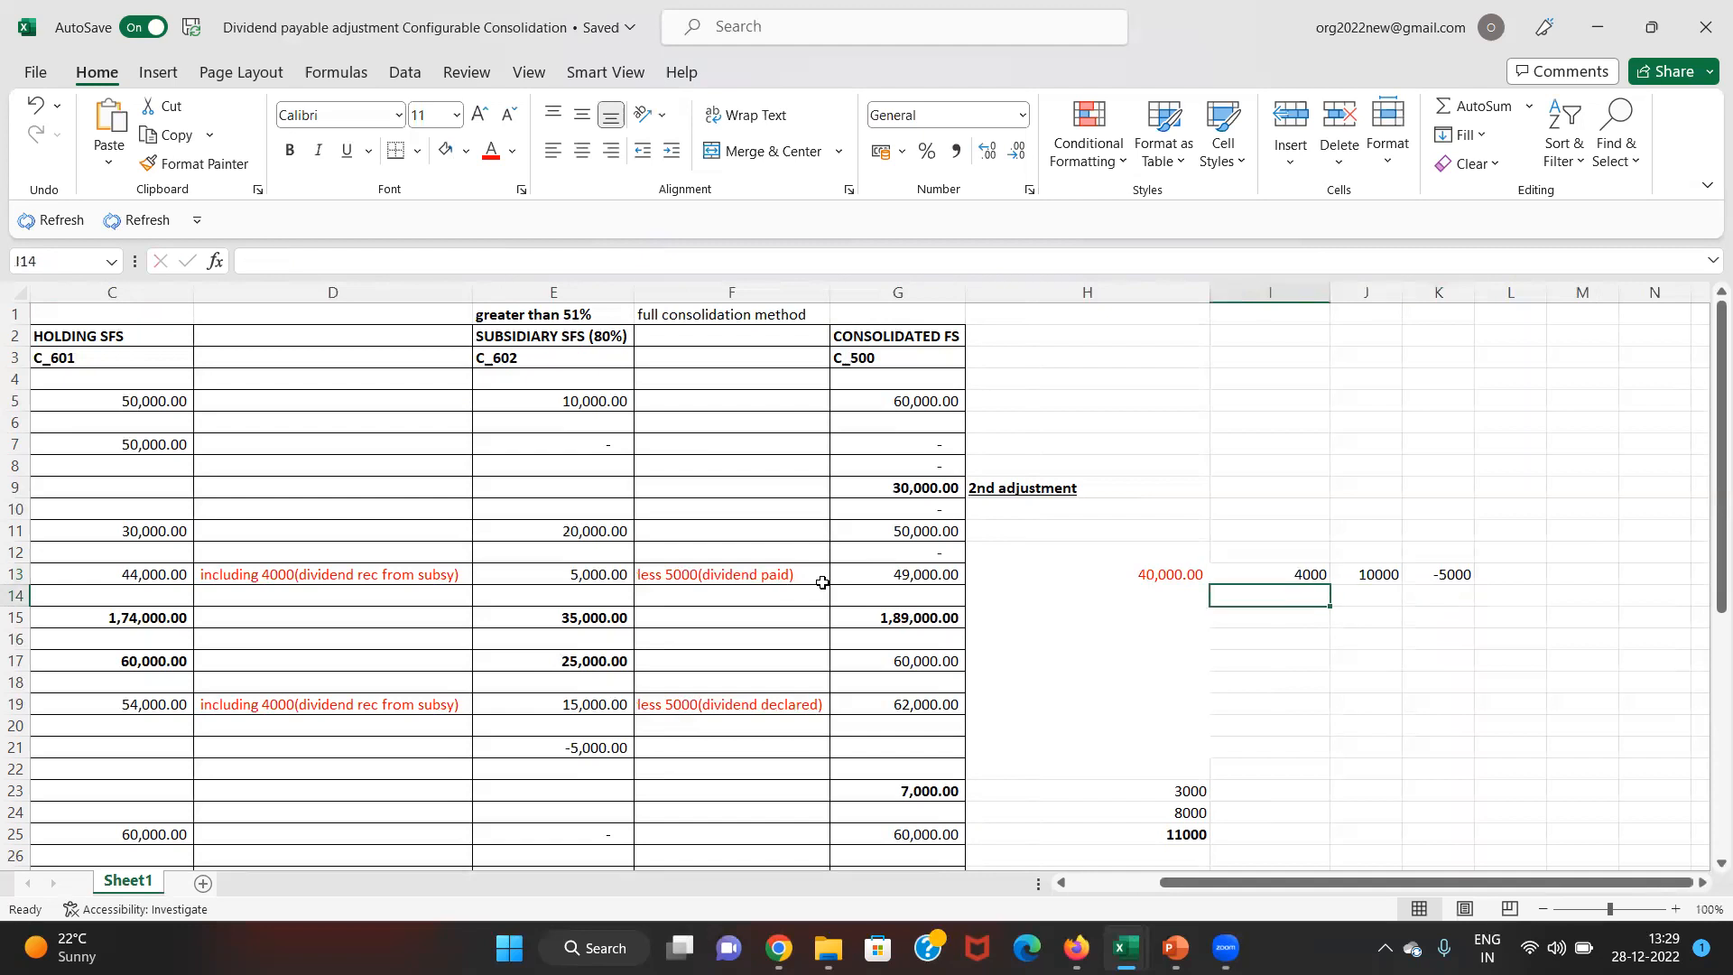
{"action": "type", "text": "1000"}
{"action": "key", "text": "Return"}
{"action": "key", "text": "Up"}
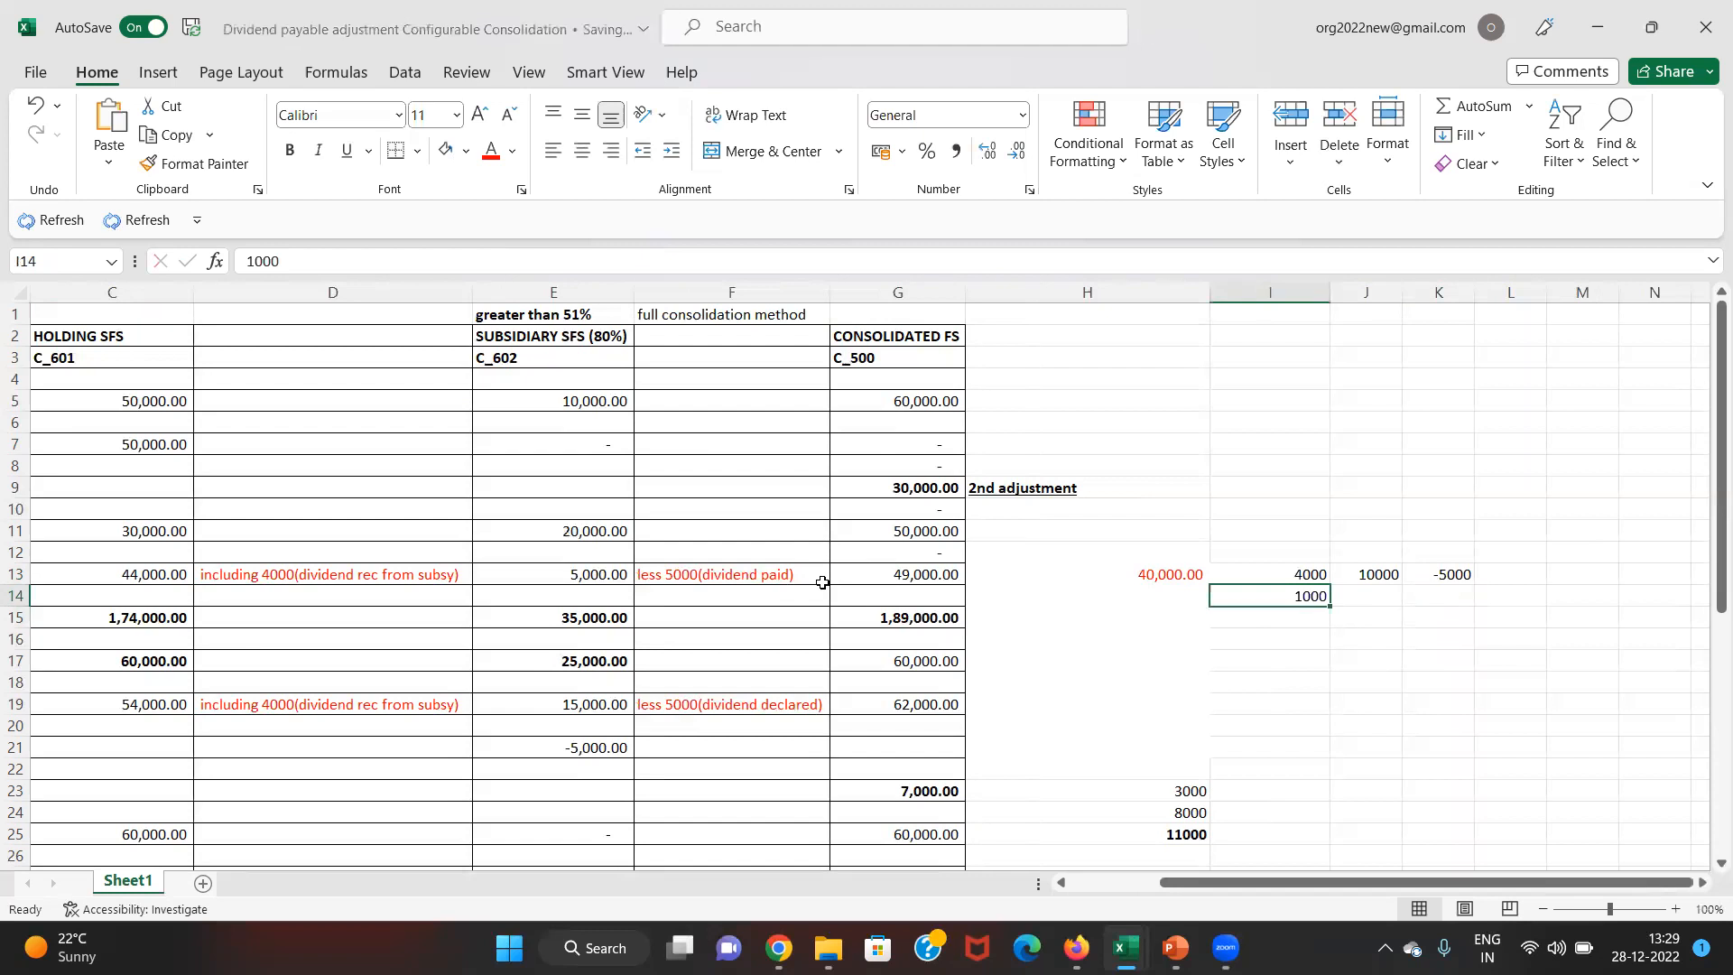
{"action": "key", "text": "ctrl+b"}
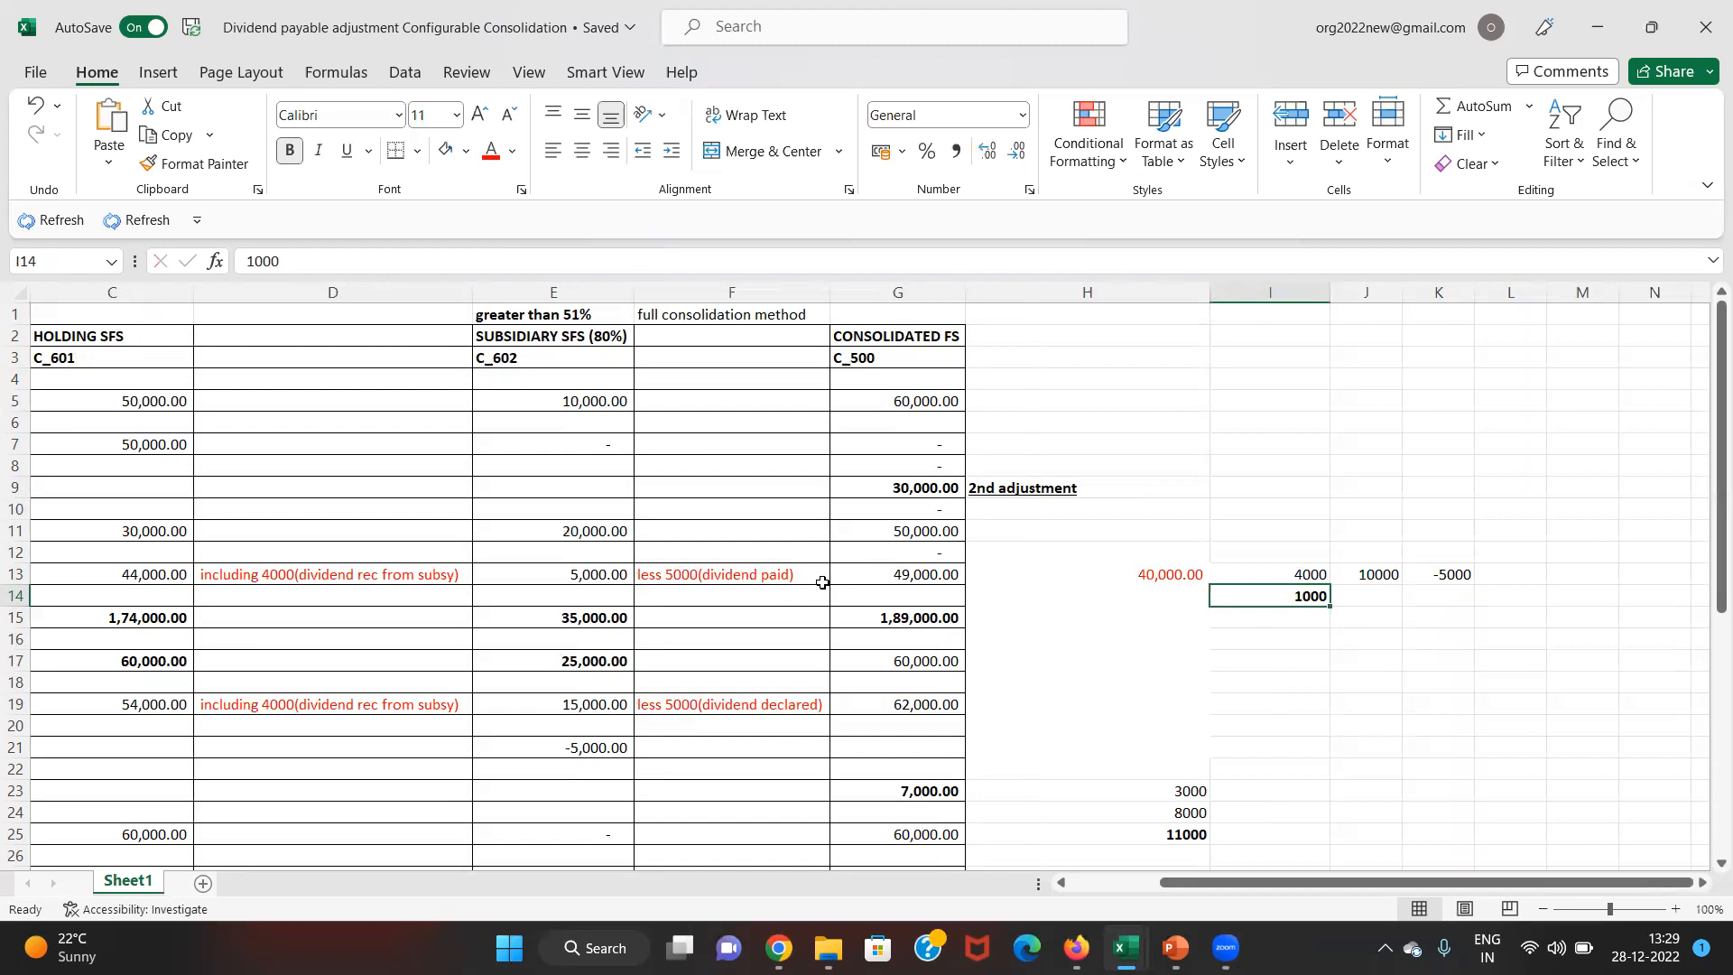
- Make the 4000 dividend figure in I13 bold
{"action": "key", "text": "Up"}
{"action": "key", "text": "Right"}
{"action": "key", "text": "Right"}
{"action": "key", "text": "Left"}
{"action": "key", "text": "Left"}
{"action": "key", "text": "ctrl+b"}
{"action": "key", "text": "Right"}
{"action": "key", "text": "Right"}
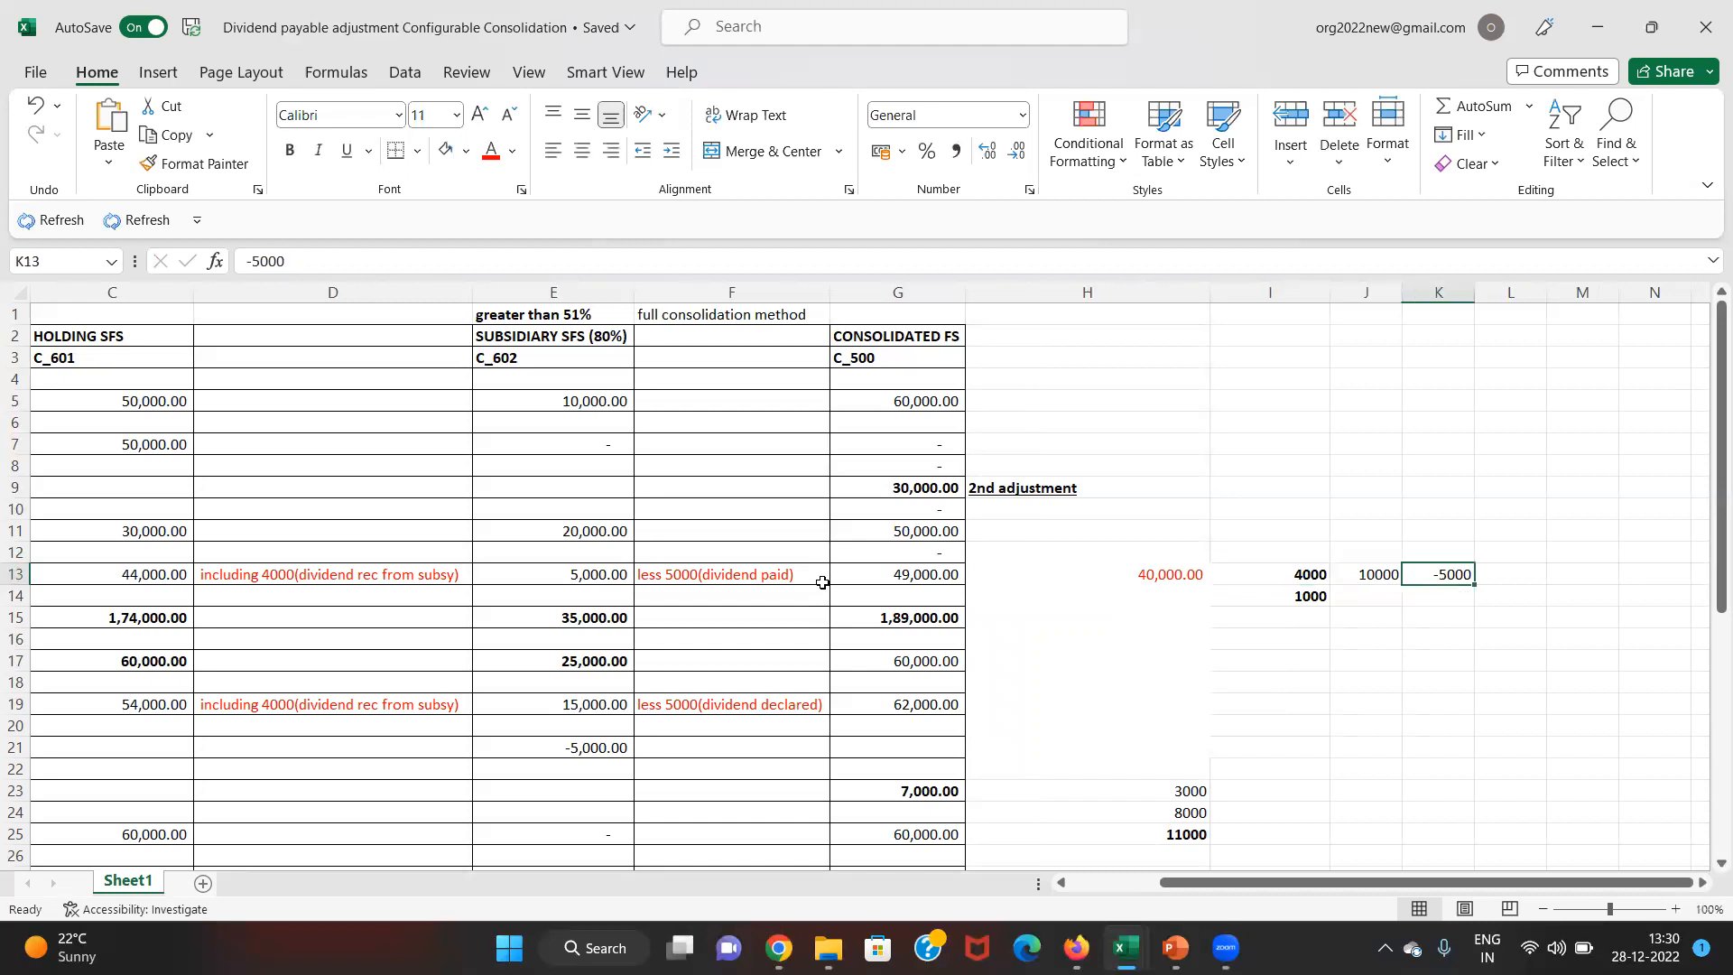
- Review the working figures in row 13, selecting J13:K13 together to check their sum
{"action": "key", "text": "Left"}
{"action": "key", "text": "Left"}
{"action": "key", "text": "Left"}
{"action": "key", "text": "Left"}
{"action": "key", "text": "Left"}
{"action": "key", "text": "Left"}
{"action": "key", "text": "Left"}
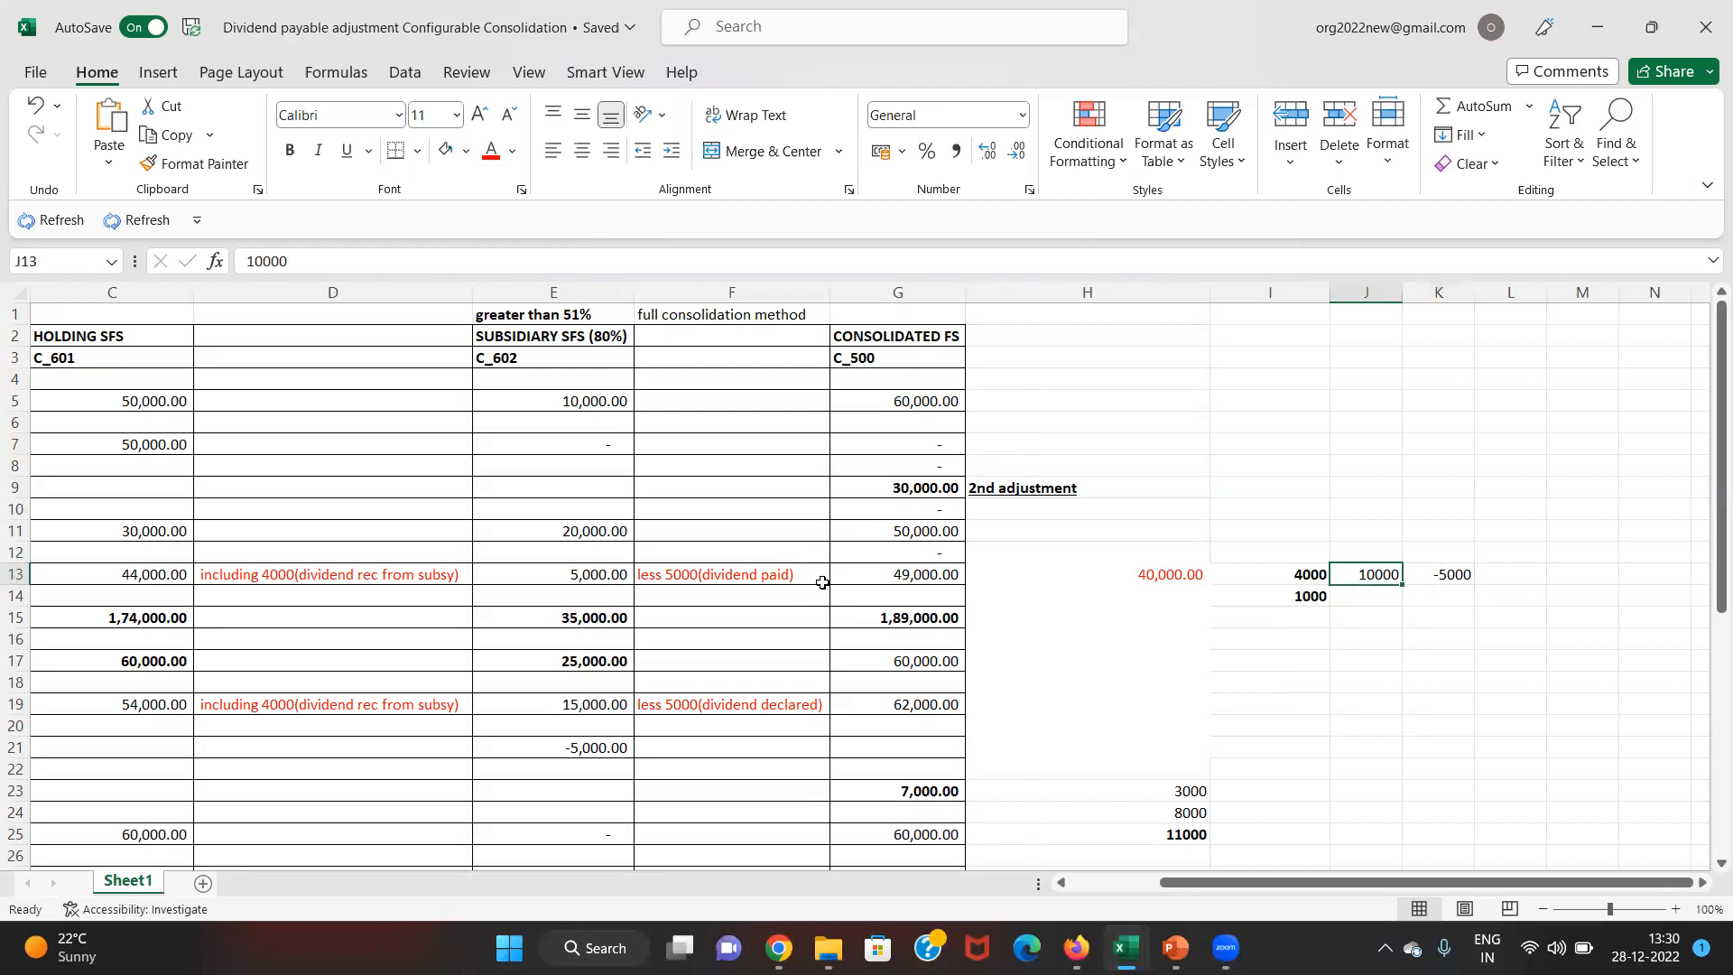
{"action": "key", "text": "Right"}
{"action": "key", "text": "Right"}
{"action": "key", "text": "Right"}
{"action": "key", "text": "Right"}
{"action": "key", "text": "Right"}
{"action": "key", "text": "Right"}
{"action": "key", "text": "Right"}
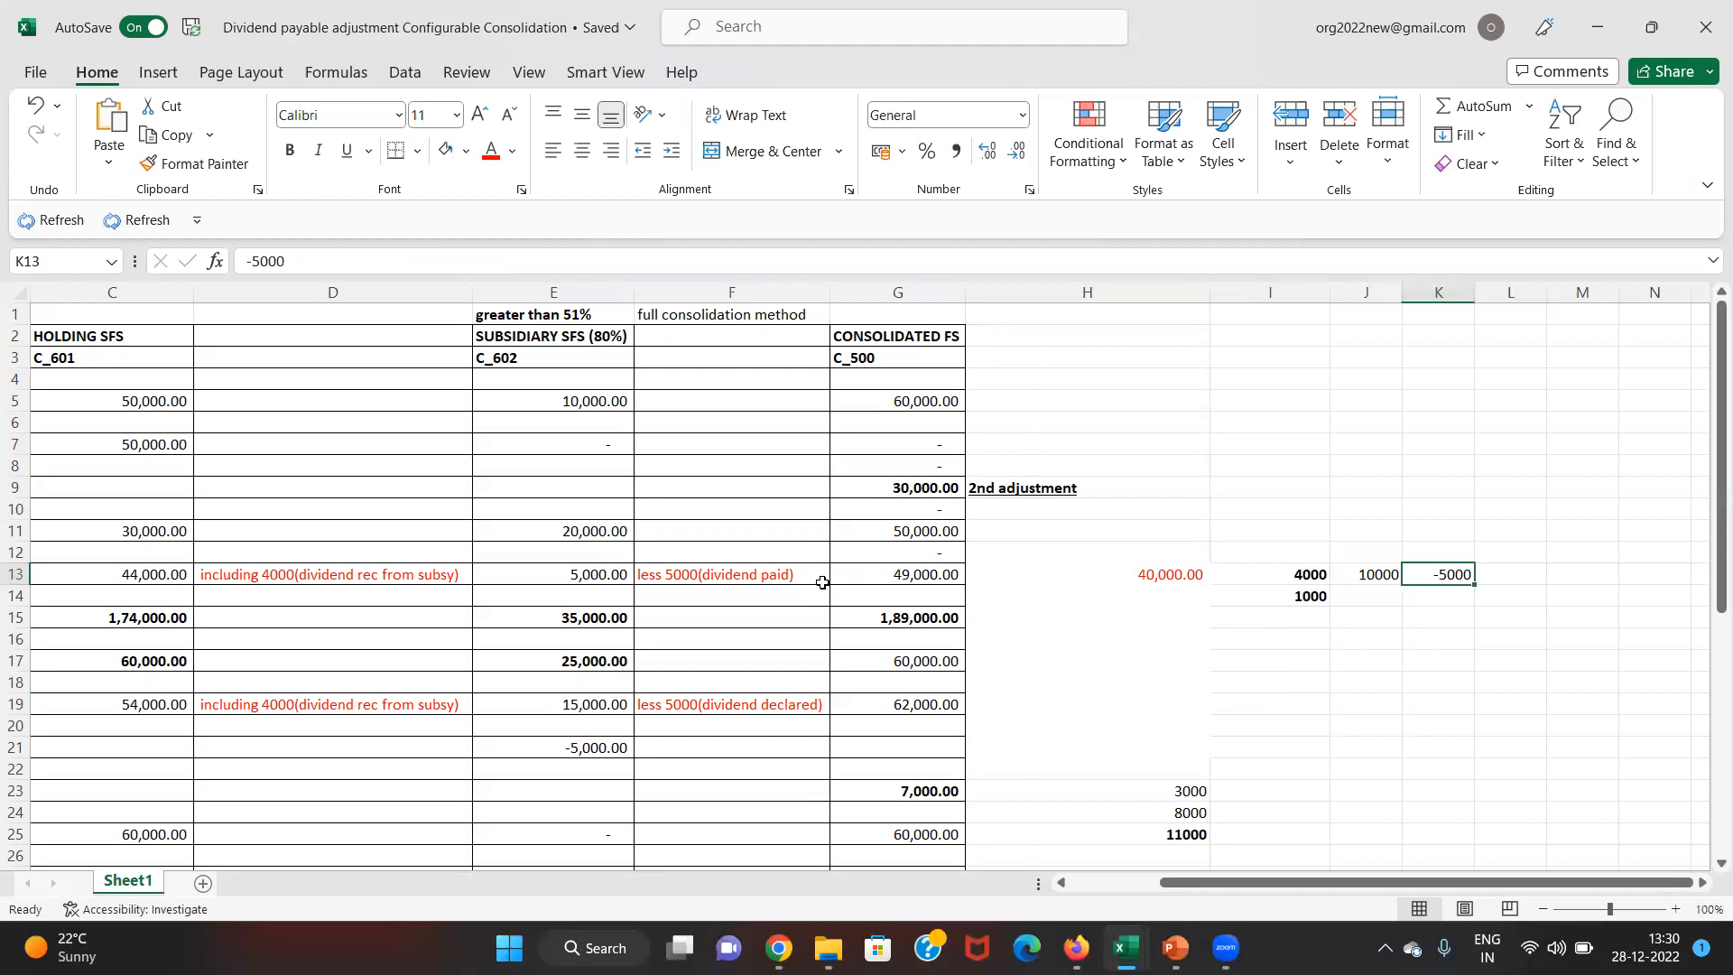
{"action": "key", "text": "shift+Left"}
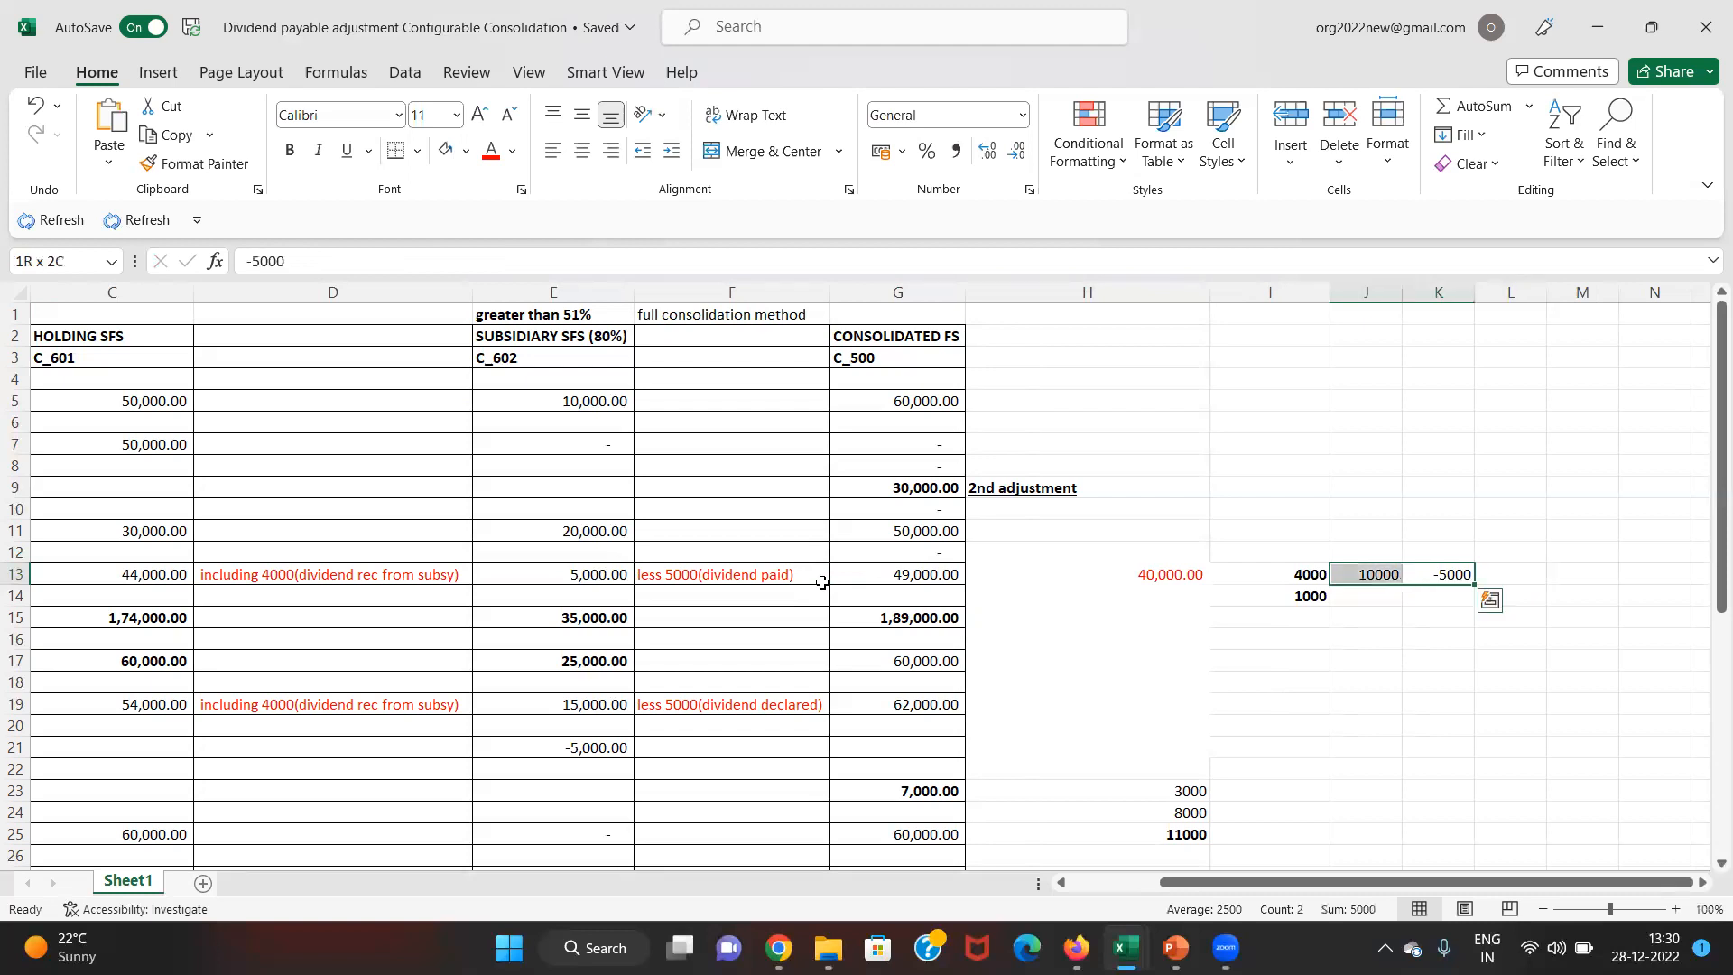
{"action": "key", "text": "Left"}
{"action": "key", "text": "ctrl+Left"}
{"action": "key", "text": "Right"}
{"action": "key", "text": "Right"}
{"action": "key", "text": "Left"}
{"action": "key", "text": "ctrl+Left"}
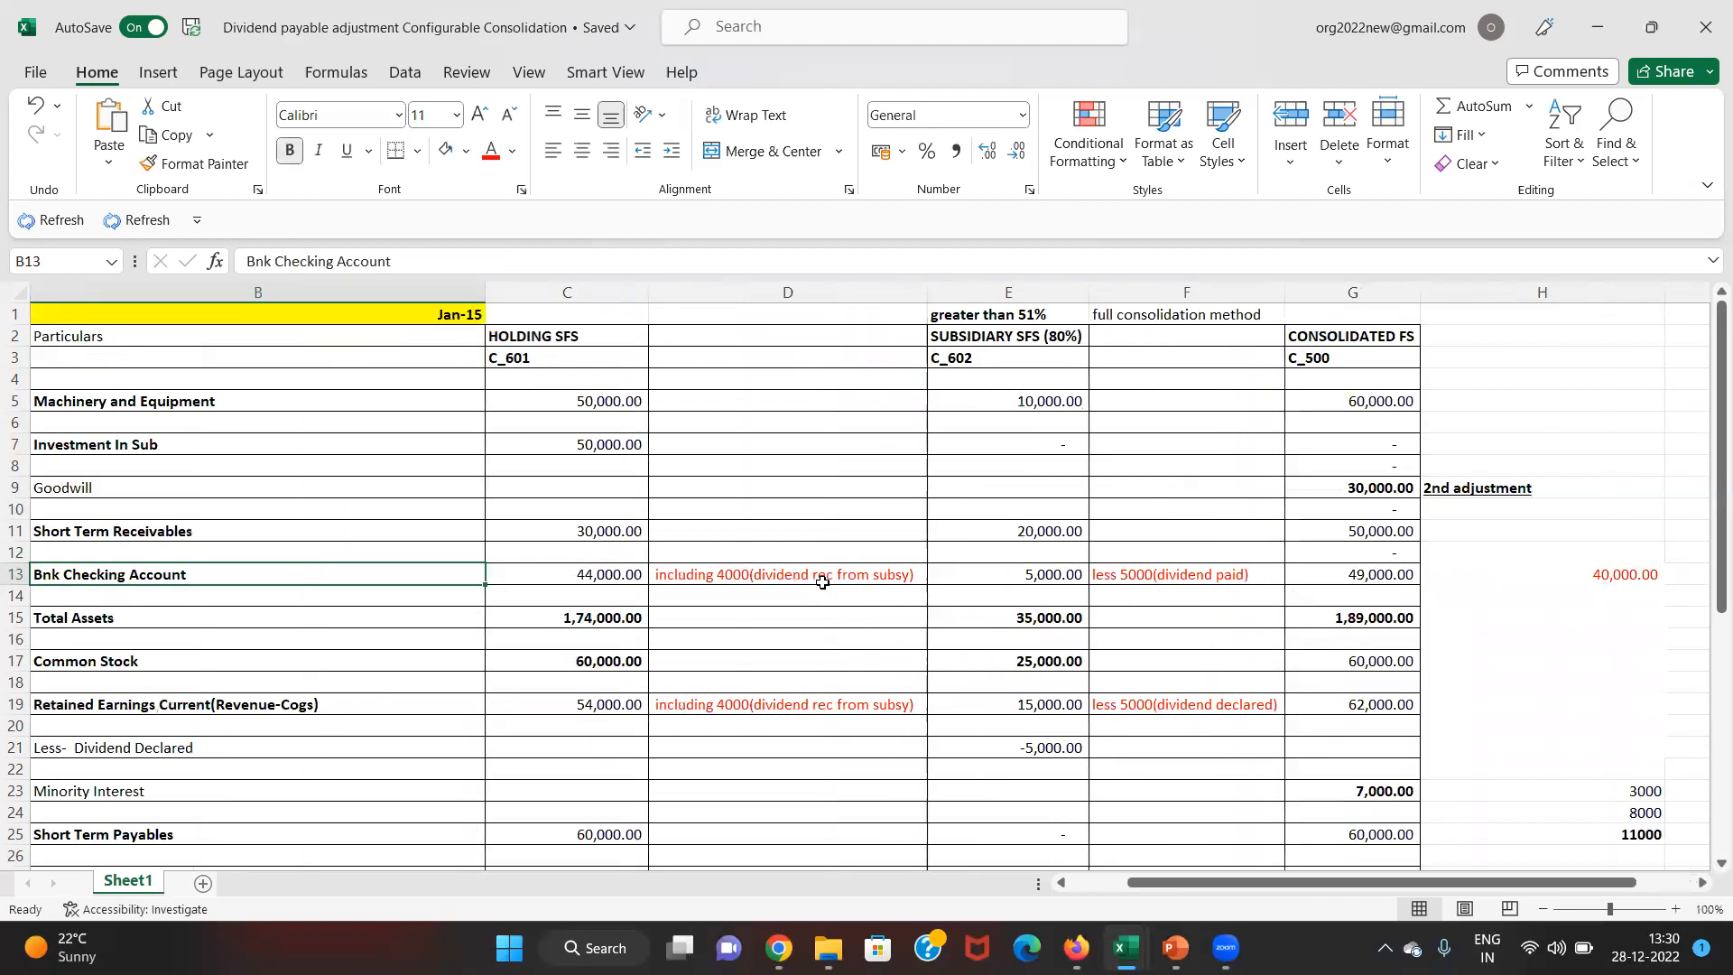
- Compare the Common Stock balances across the holding and subsidiary columns
{"action": "key", "text": "Left"}
{"action": "key", "text": "Down"}
{"action": "key", "text": "Down"}
{"action": "key", "text": "Down"}
{"action": "key", "text": "Down"}
{"action": "key", "text": "Right"}
{"action": "key", "text": "Right"}
{"action": "key", "text": "Right"}
{"action": "key", "text": "Left"}
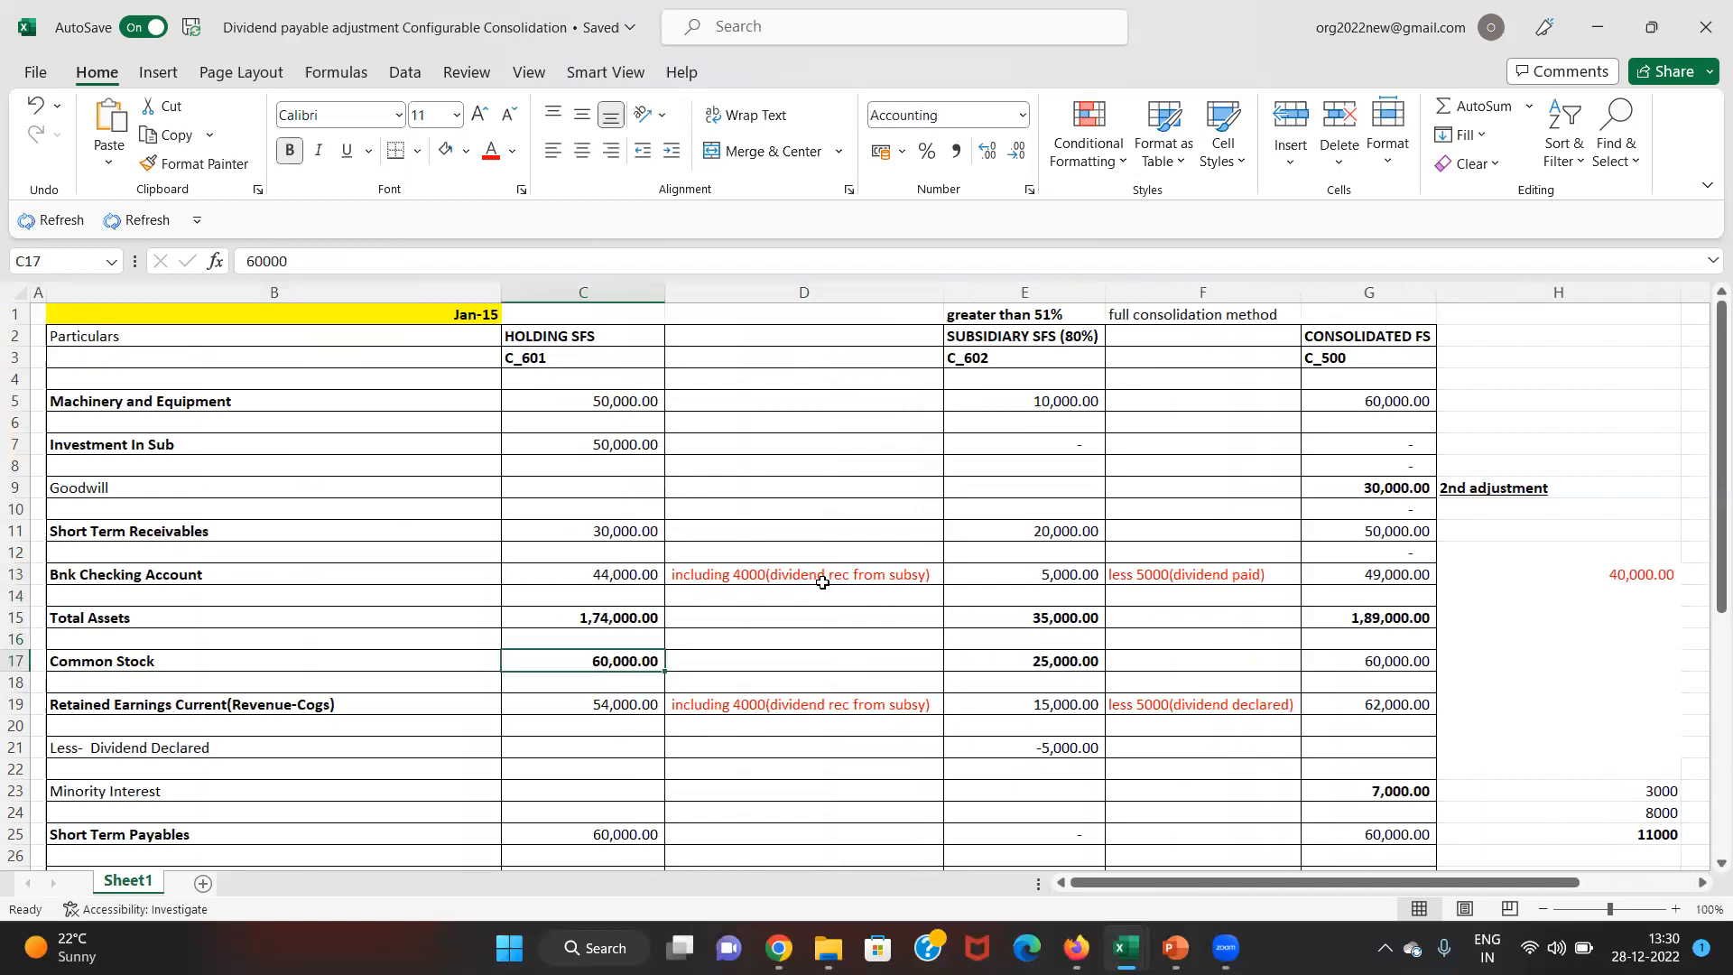
{"action": "key", "text": "Right"}
{"action": "key", "text": "Right"}
{"action": "key", "text": "Right"}
{"action": "key", "text": "Left"}
- Check the Retained Earnings Current label and return to the Common Stock row's holding amount
{"action": "key", "text": "Down"}
{"action": "key", "text": "Down"}
{"action": "key", "text": "Left"}
{"action": "key", "text": "Left"}
{"action": "key", "text": "Left"}
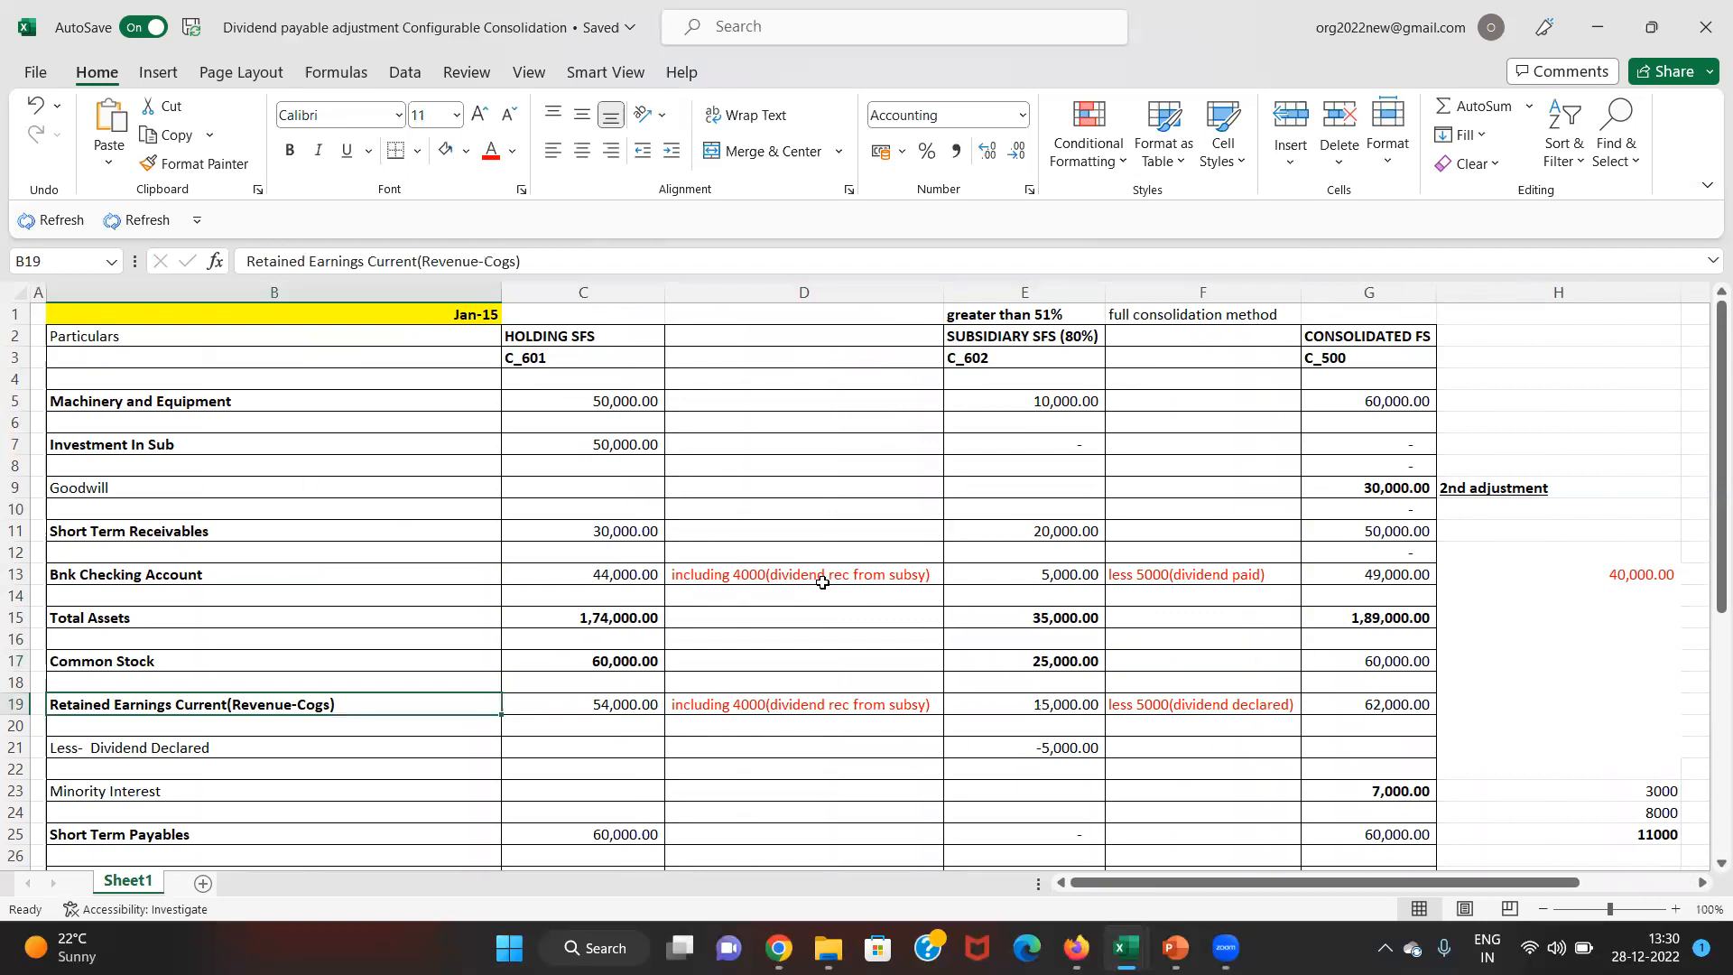
{"action": "key", "text": "Right"}
{"action": "key", "text": "Up"}
{"action": "key", "text": "Up"}
{"action": "key", "text": "Right"}
{"action": "key", "text": "Right"}
{"action": "key", "text": "Left"}
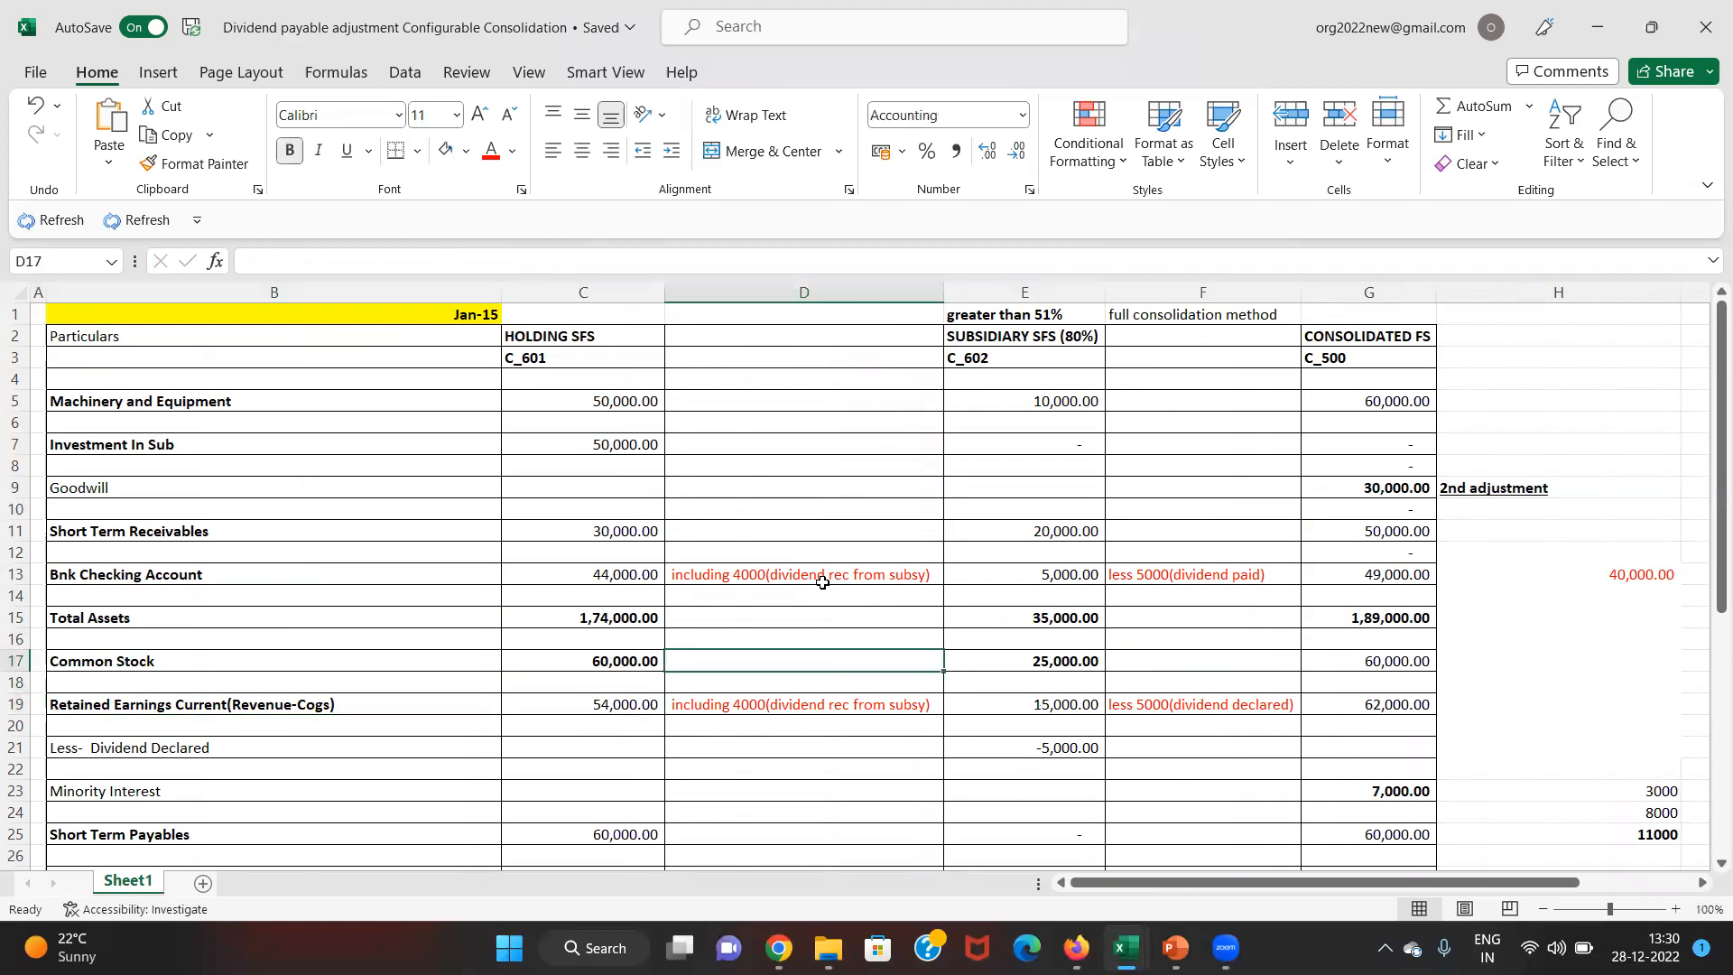
- Scan the holding column through the Dividend Declared, Minority Interest and Short Term Payables rows, returning to Retained Earnings Current
{"action": "key", "text": "Left"}
{"action": "key", "text": "Down"}
{"action": "key", "text": "Down"}
{"action": "key", "text": "Down"}
{"action": "key", "text": "Down"}
{"action": "key", "text": "Down"}
{"action": "key", "text": "Up"}
{"action": "key", "text": "Up"}
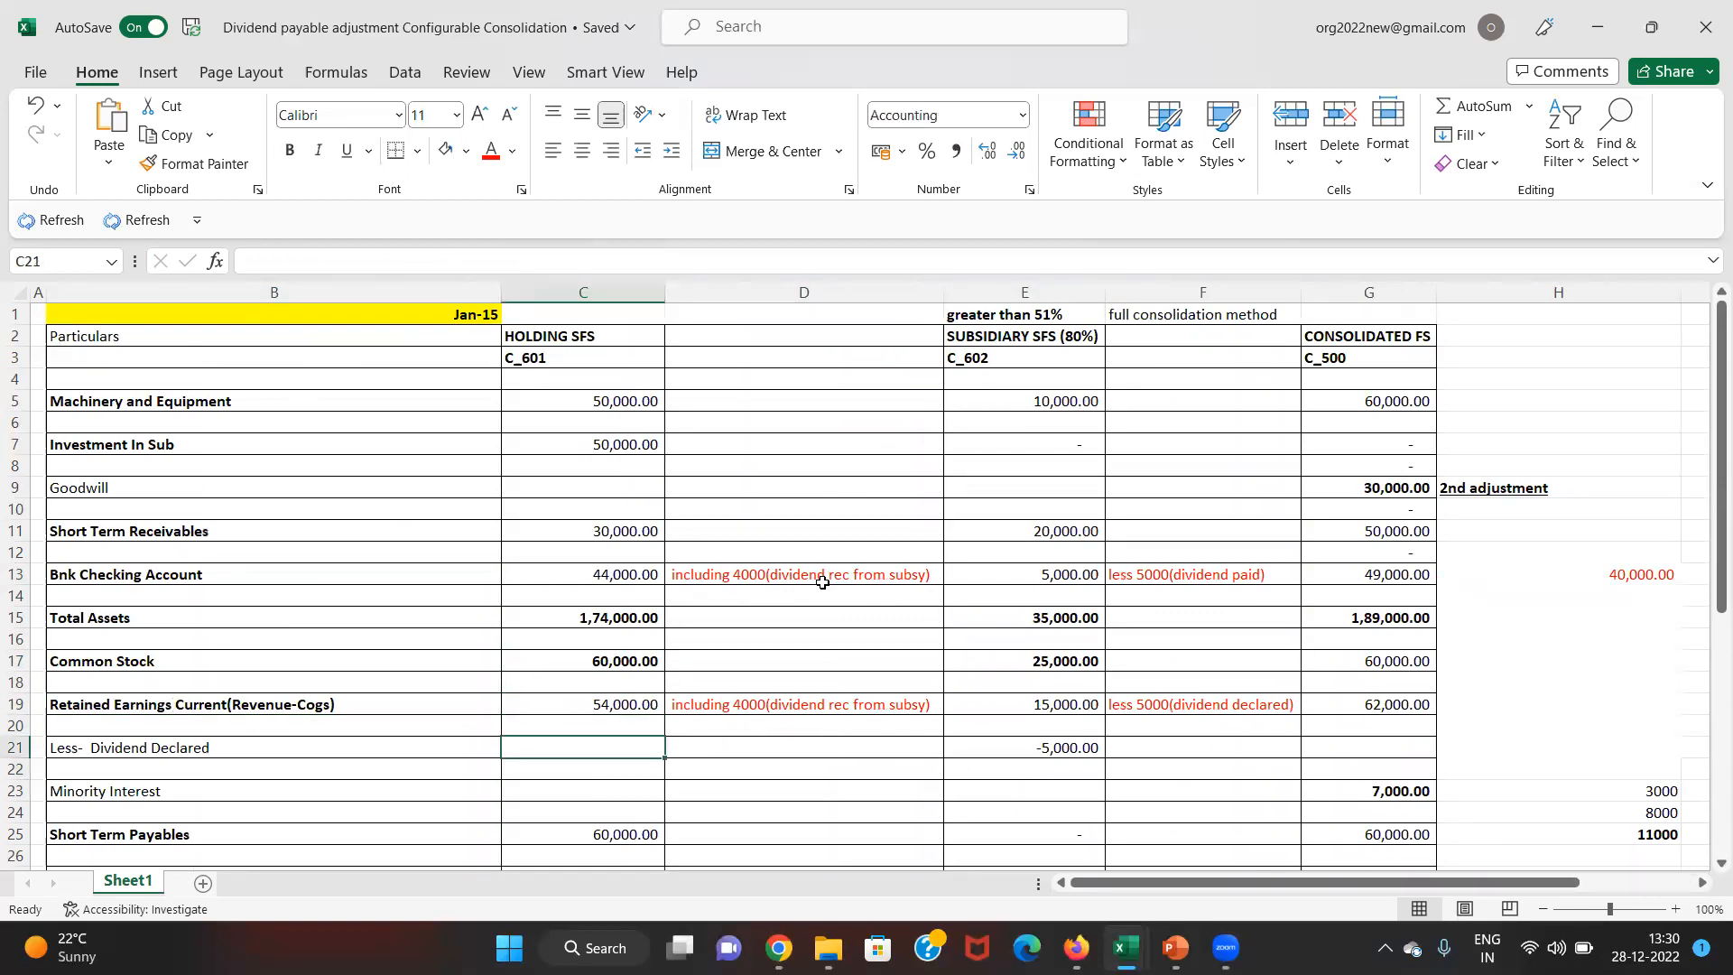
{"action": "key", "text": "Down"}
{"action": "key", "text": "Down"}
{"action": "key", "text": "Down"}
{"action": "key", "text": "Down"}
{"action": "key", "text": "Down"}
{"action": "key", "text": "Up"}
{"action": "key", "text": "Up"}
{"action": "key", "text": "Up"}
{"action": "key", "text": "Up"}
{"action": "key", "text": "Up"}
{"action": "key", "text": "Up"}
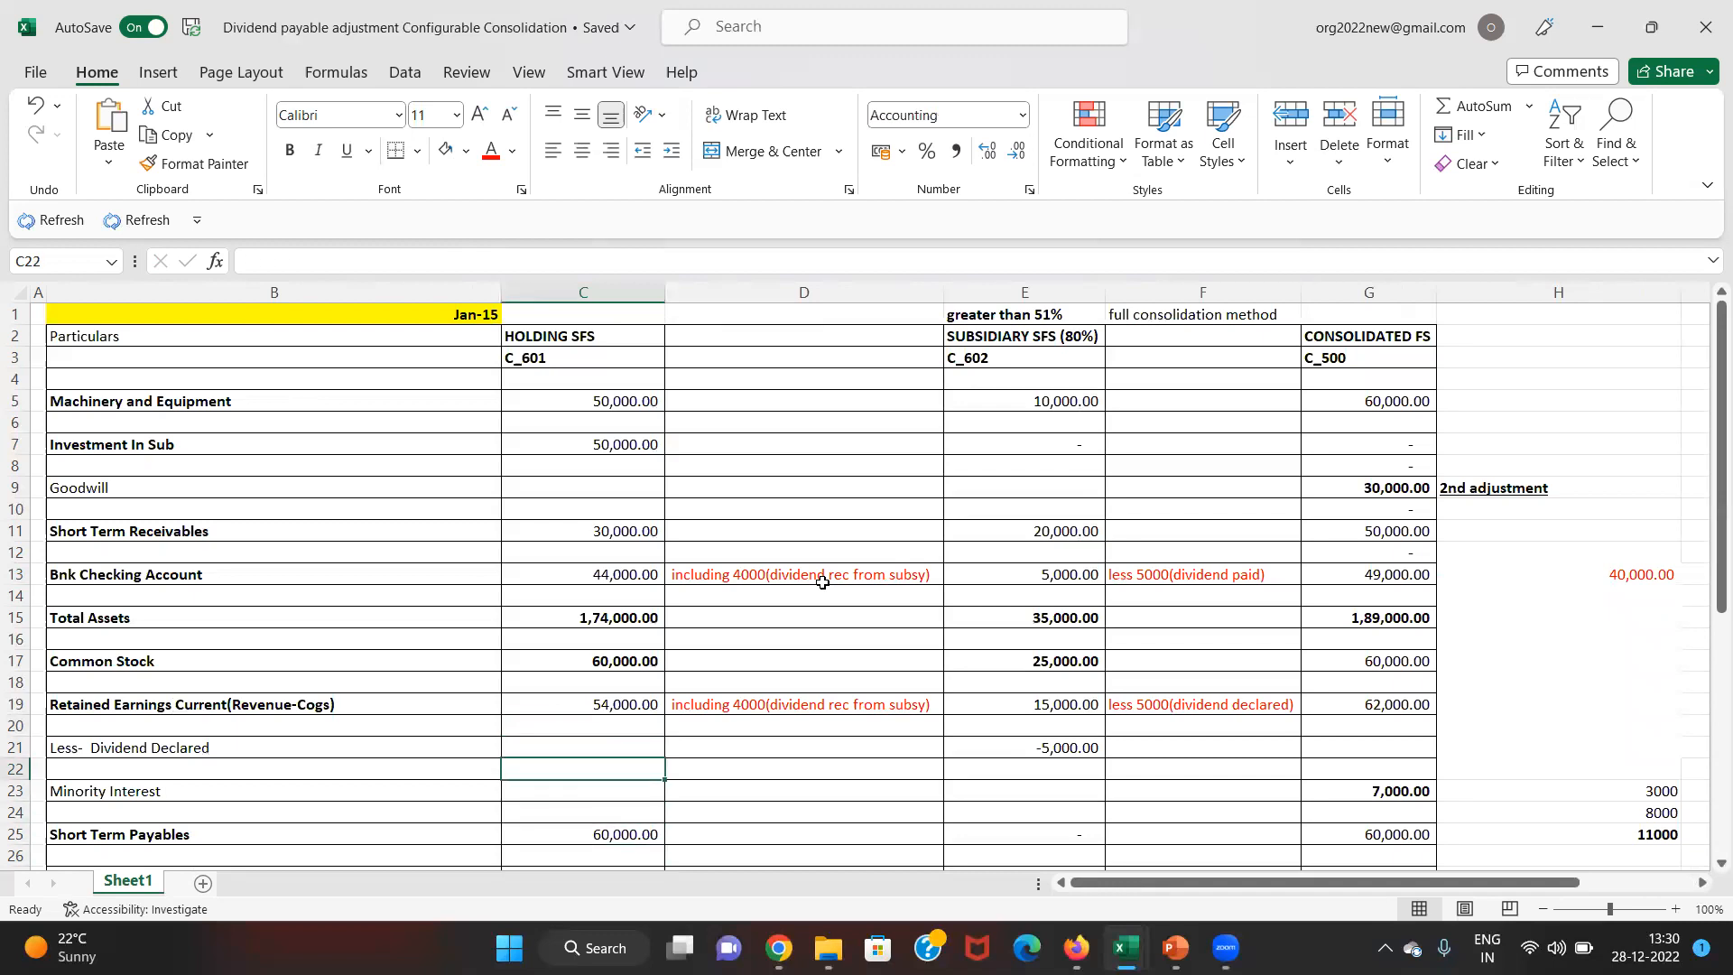
{"action": "key", "text": "Left"}
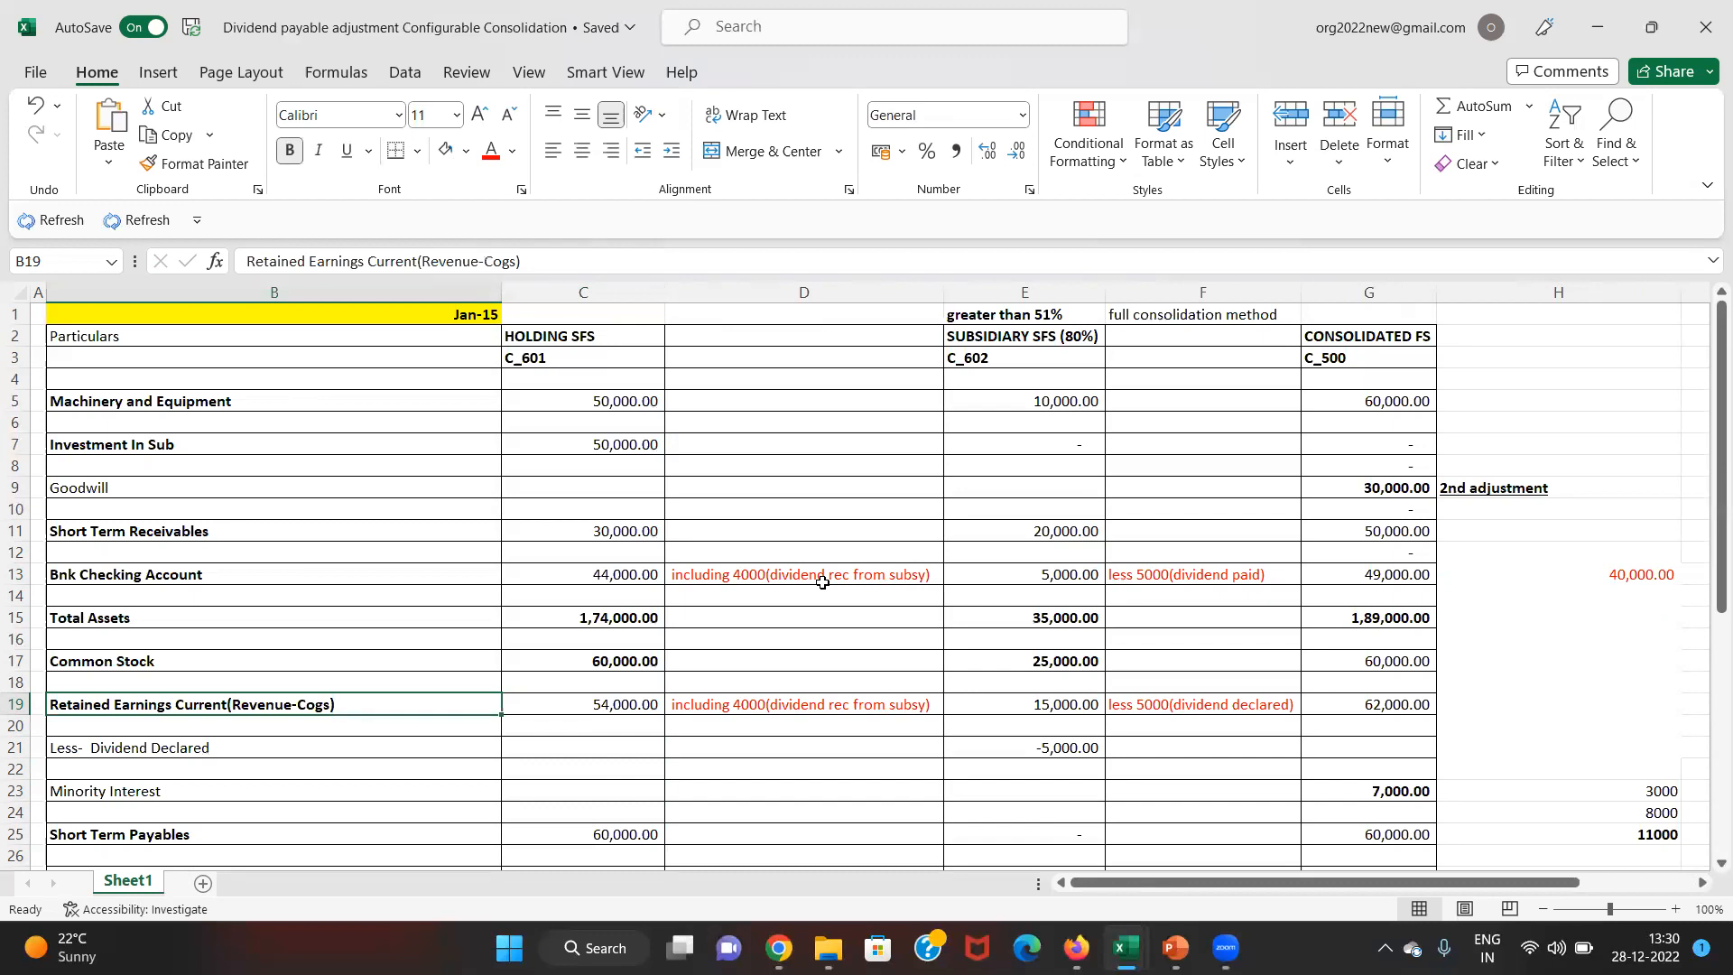
- Examine the Retained Earnings Current balances and dividend notes across the holding, subsidiary and consolidated columns
{"action": "key", "text": "Right"}
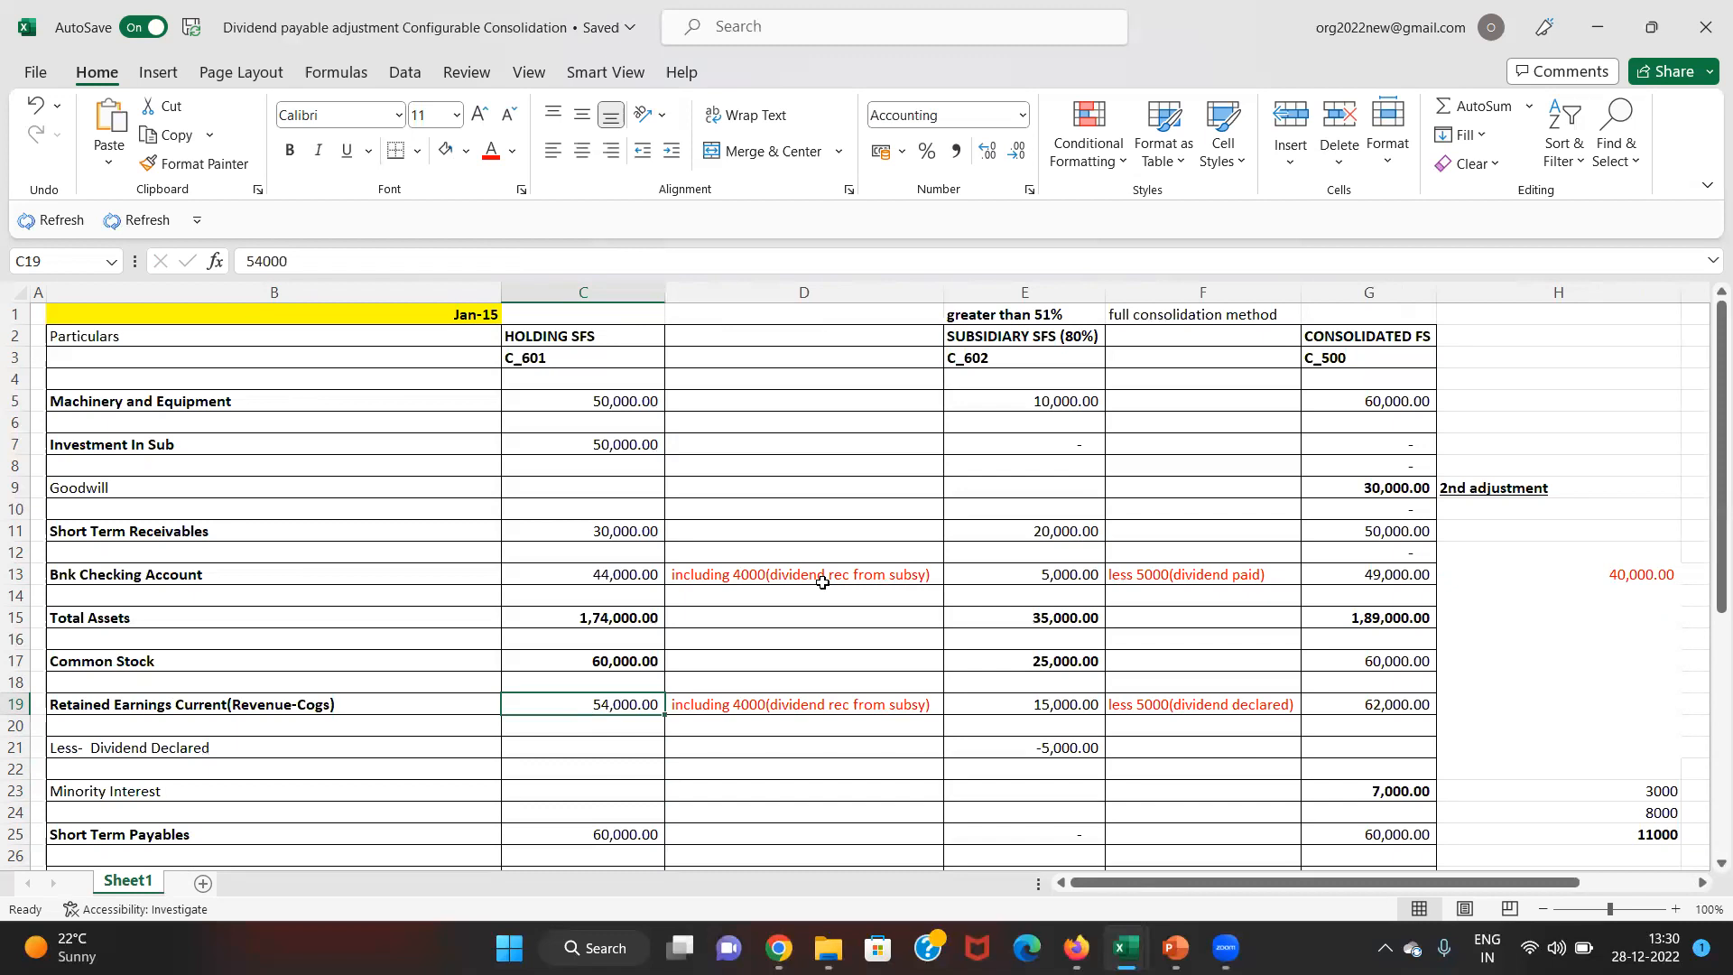
{"action": "key", "text": "Right"}
{"action": "key", "text": "Right"}
{"action": "key", "text": "Right"}
{"action": "key", "text": "Right"}
{"action": "key", "text": "Right"}
{"action": "key", "text": "Left"}
{"action": "key", "text": "Left"}
{"action": "key", "text": "Left"}
{"action": "key", "text": "Left"}
{"action": "key", "text": "Left"}
{"action": "key", "text": "Left"}
{"action": "key", "text": "Right"}
{"action": "key", "text": "Right"}
{"action": "key", "text": "Right"}
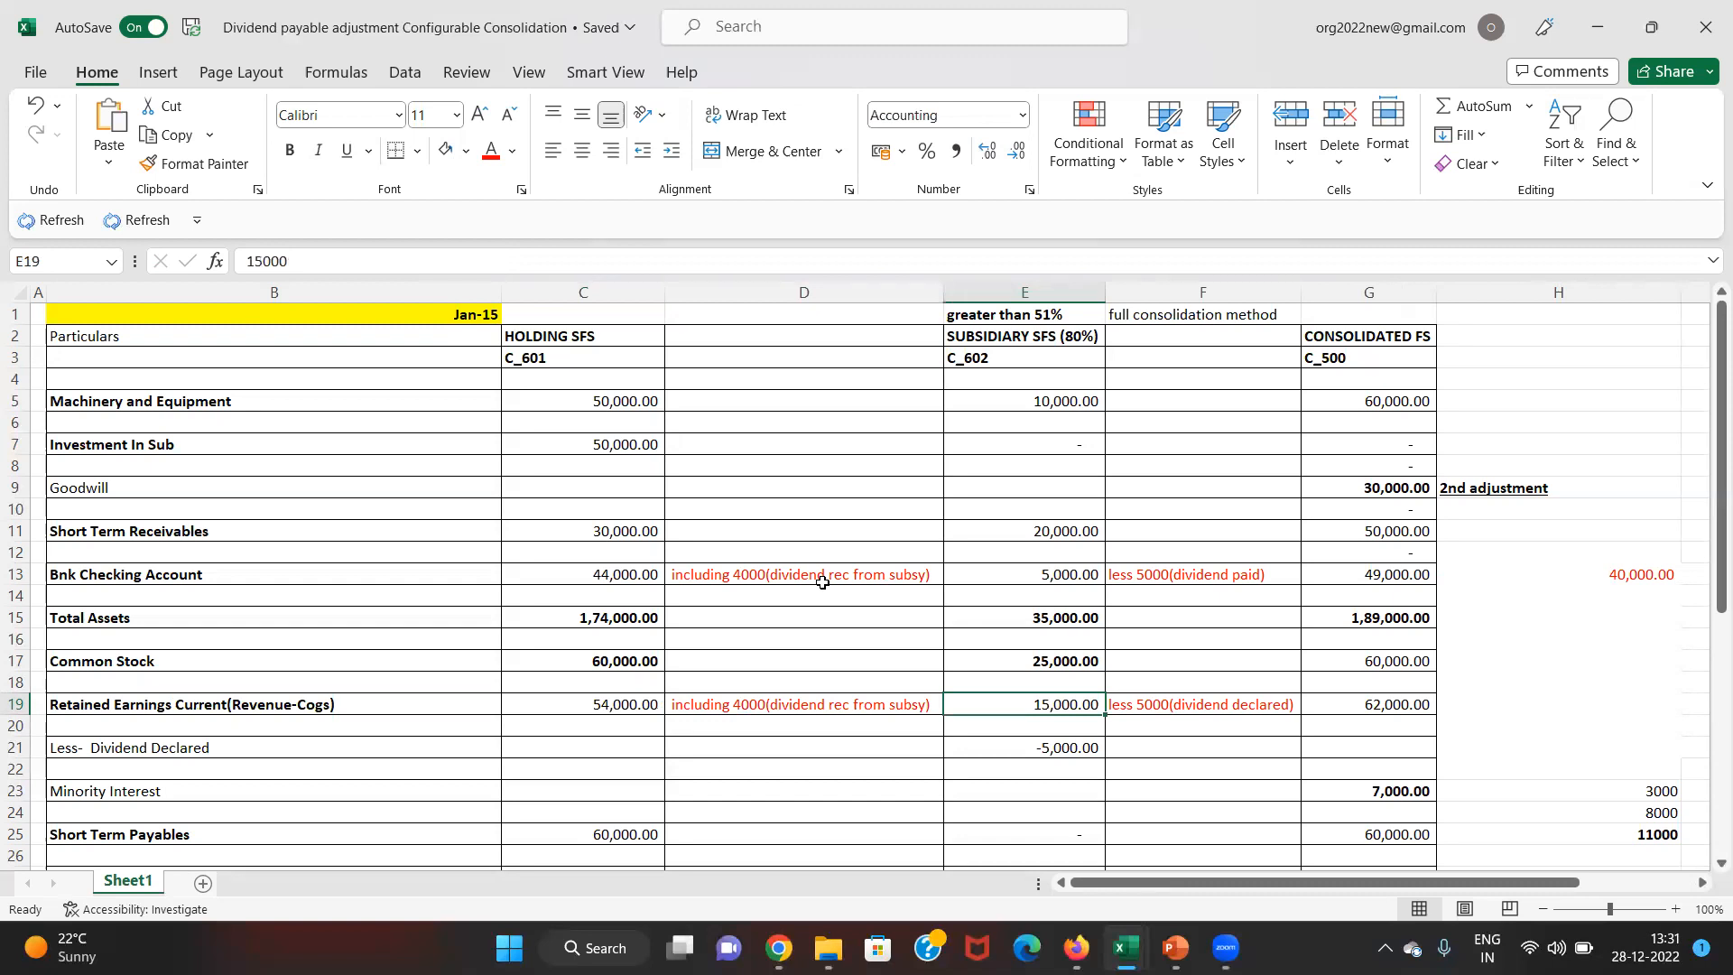
- Make the subsidiary's Dividend Declared amount in E21 bold
{"action": "key", "text": "Down"}
{"action": "key", "text": "Down"}
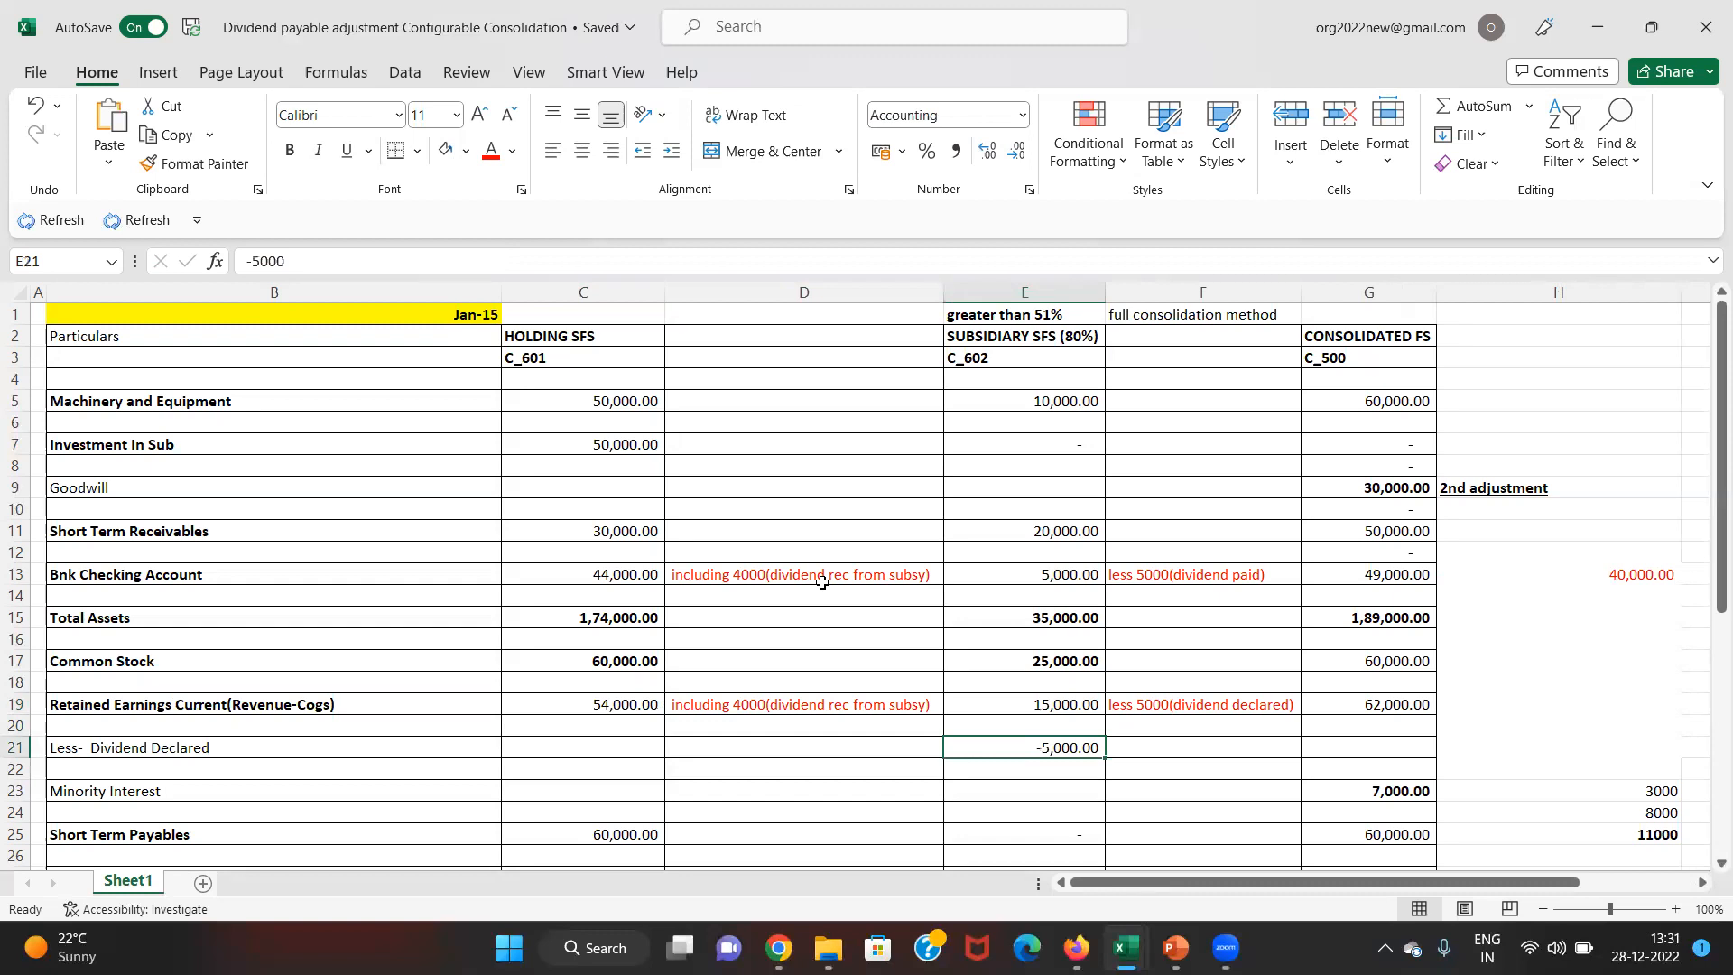
{"action": "key", "text": "ctrl+b"}
- Switch to EPM Cloud Financial Consolidation and Close in Chrome and open the Dimensions editor
{"action": "key", "text": "alt+Tab"}
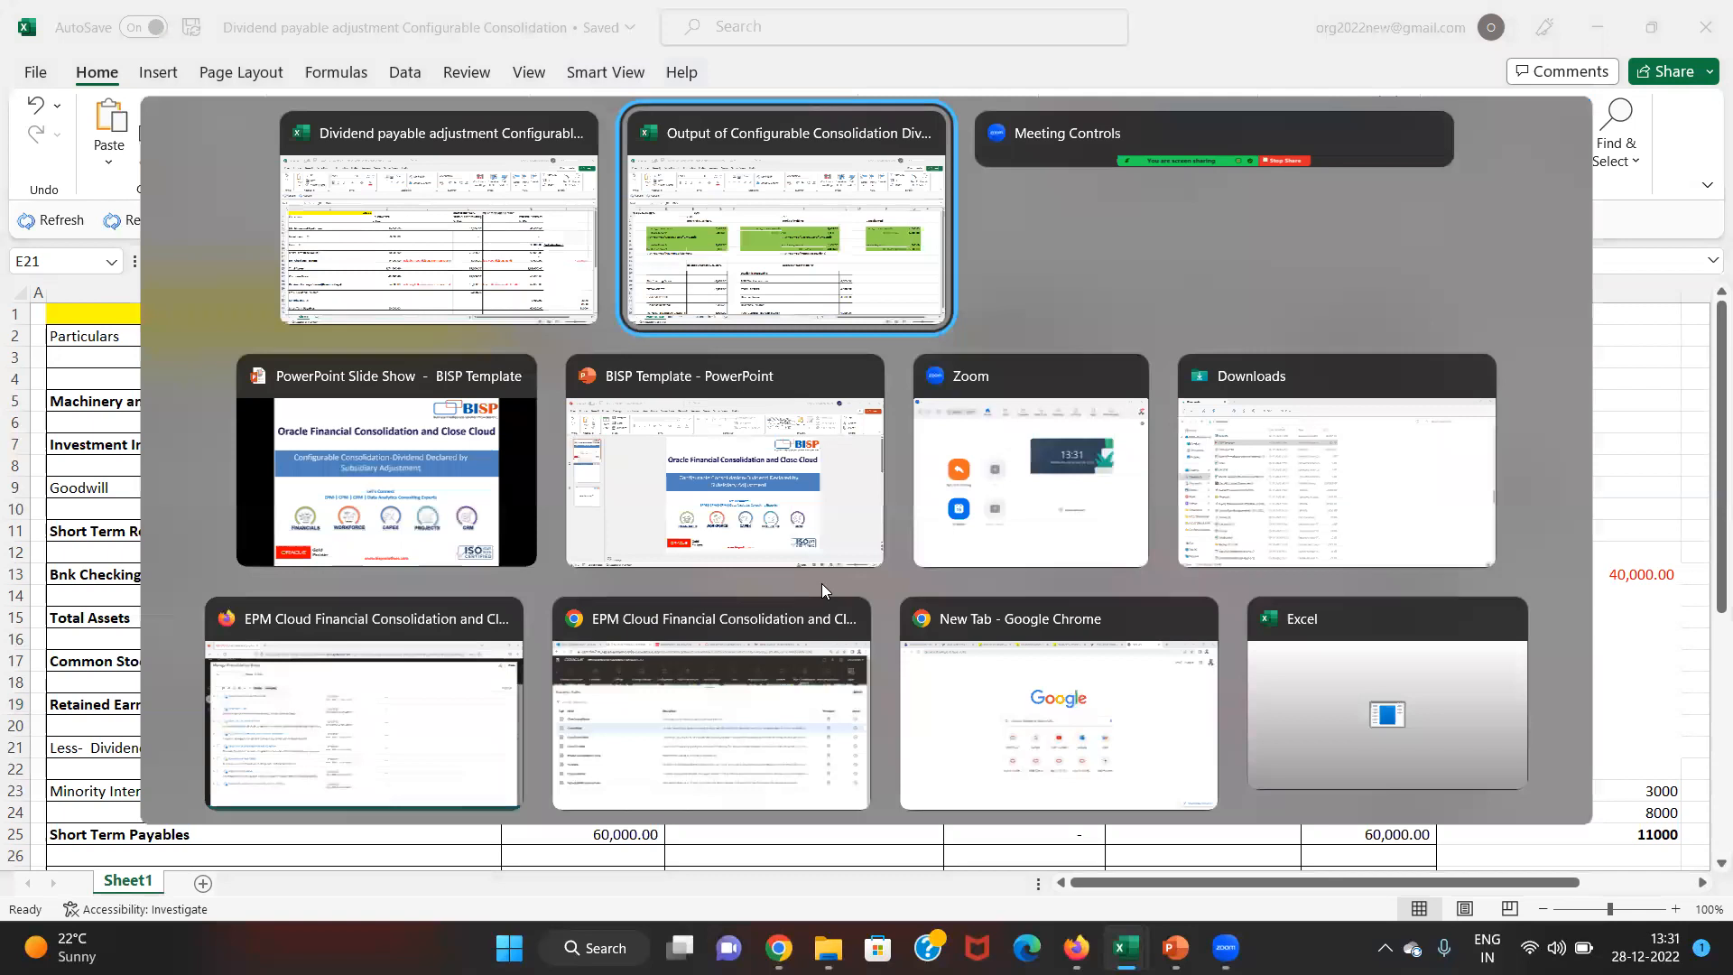
{"action": "key", "text": "alt+Tab"}
{"action": "key", "text": "alt+Tab"}
{"action": "key", "text": "alt+Tab"}
{"action": "key", "text": "alt+Down"}
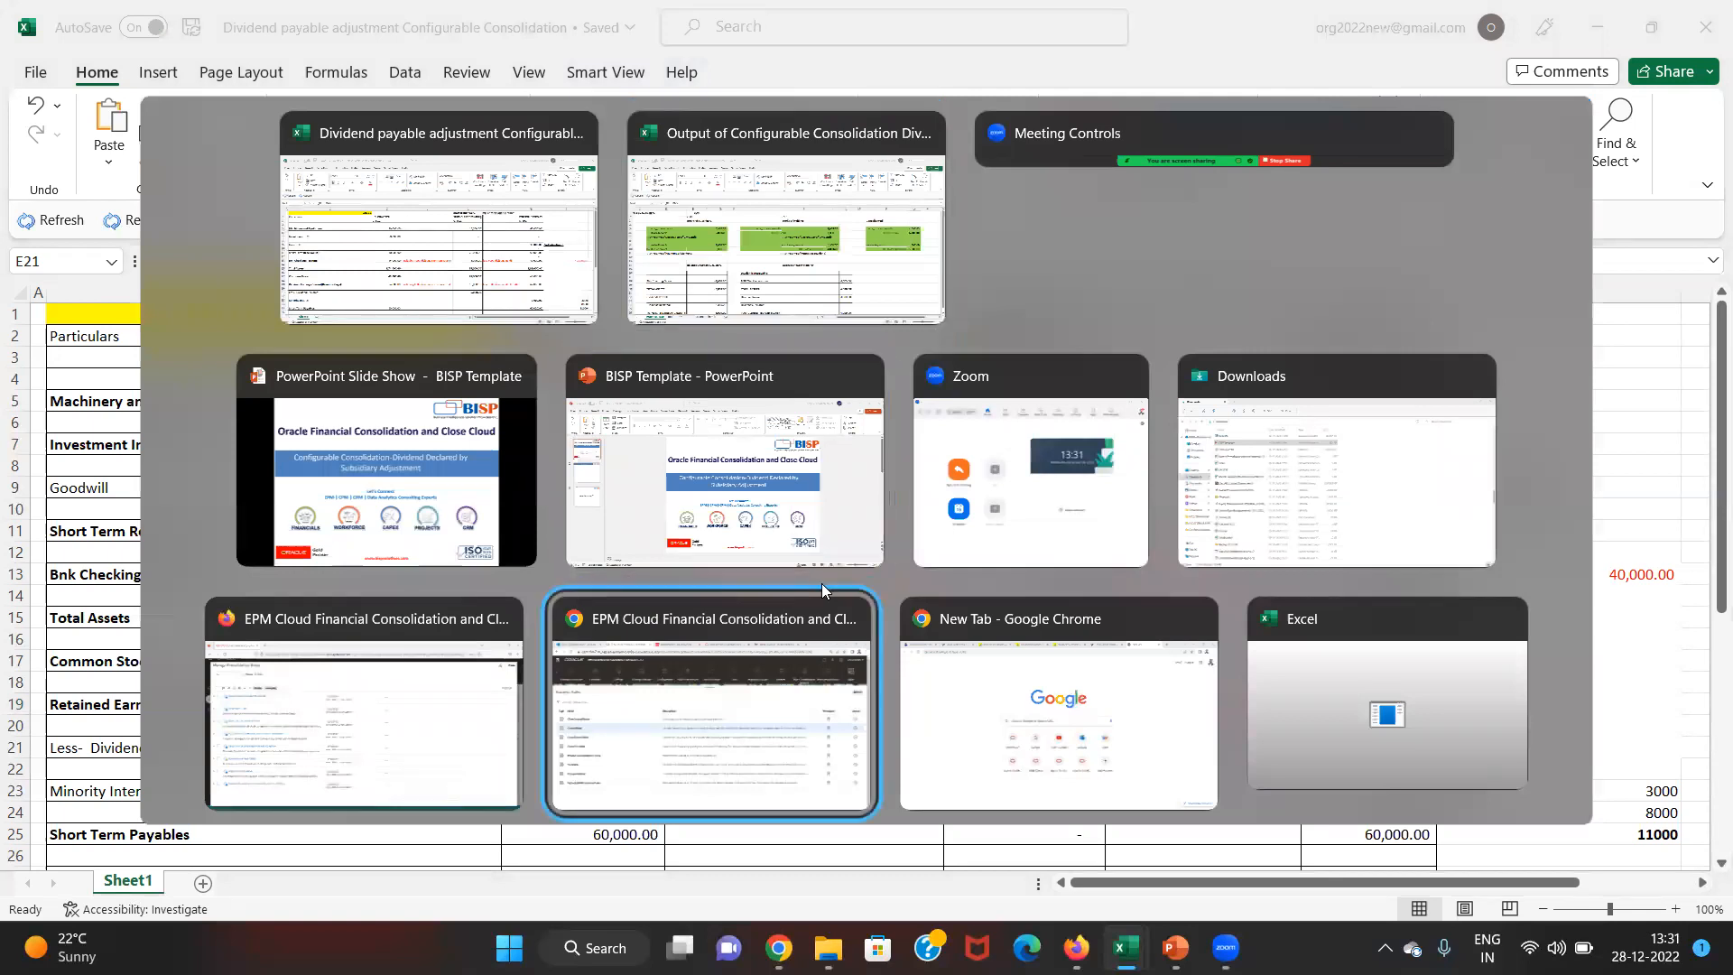
{"action": "left_click", "coordinate": [34, 106]}
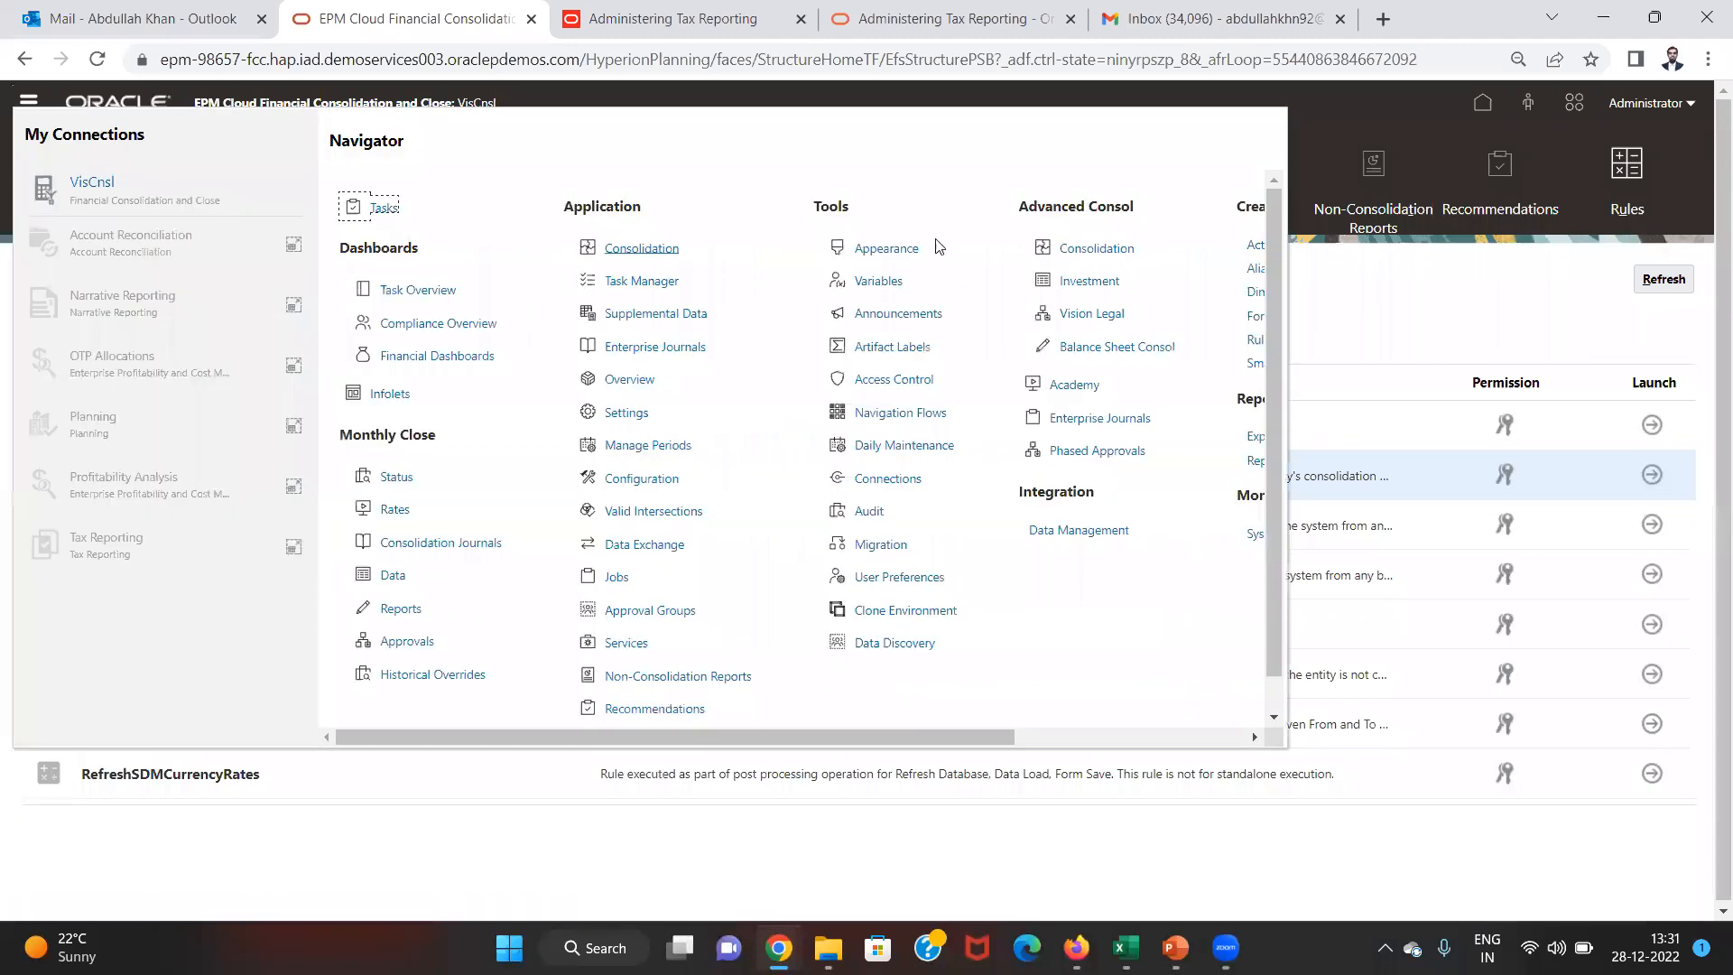
{"action": "left_click", "coordinate": [1255, 291]}
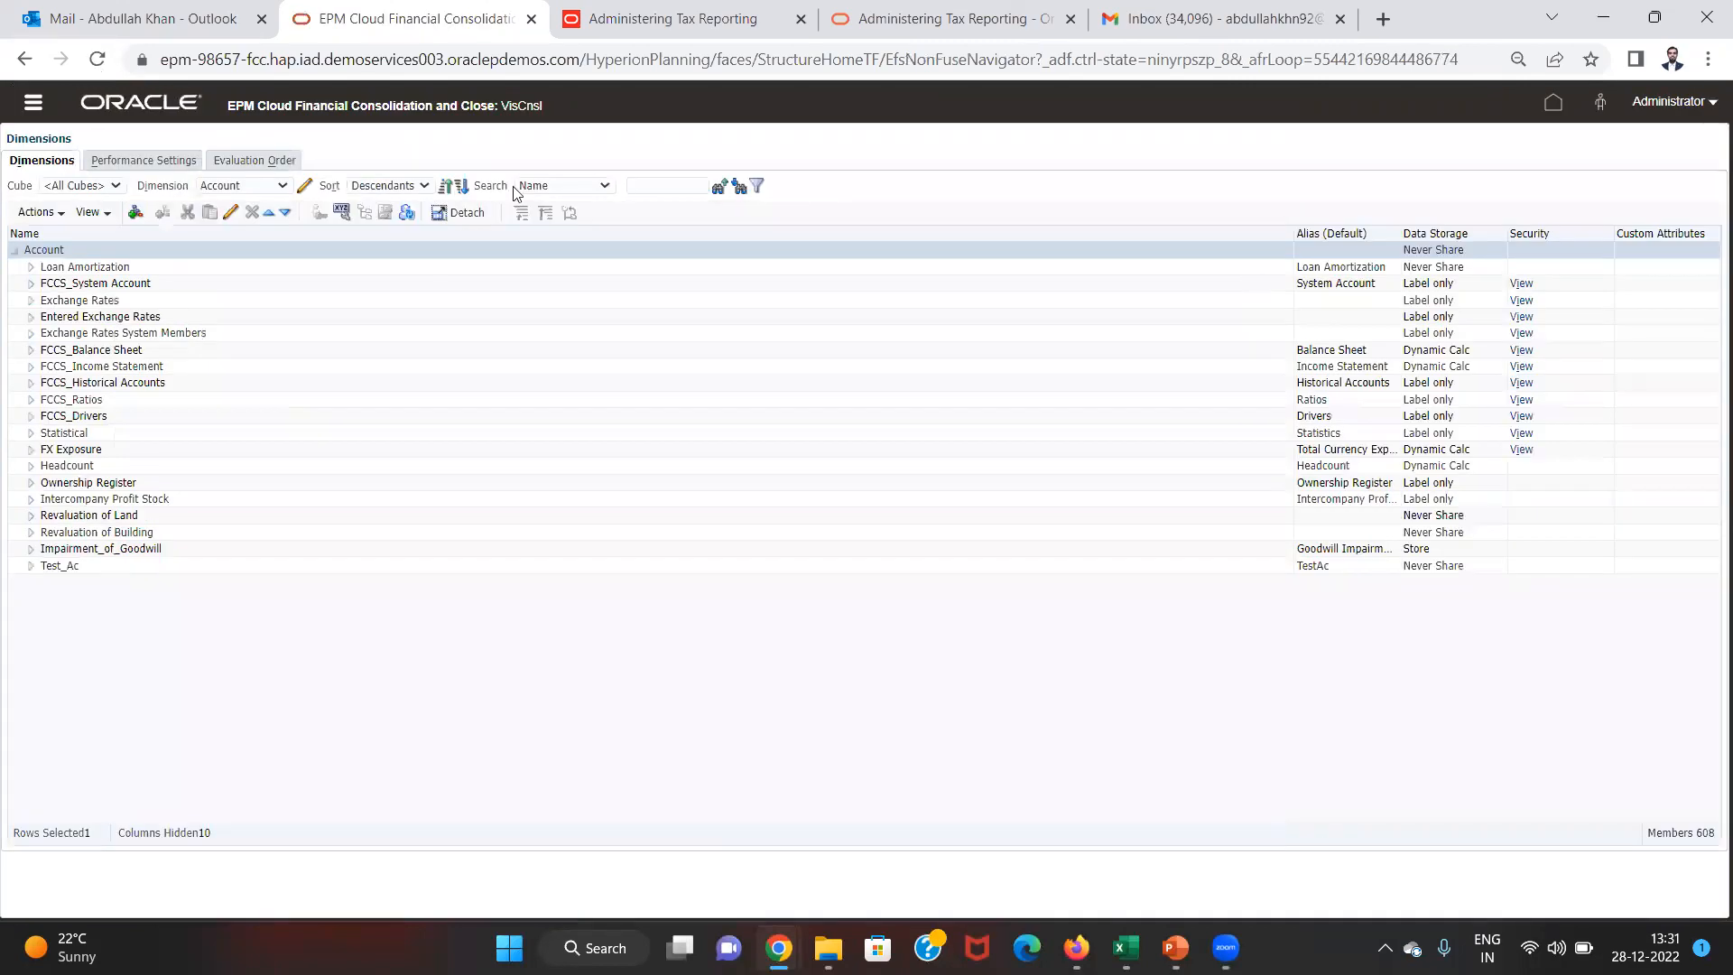
- Search the Account dimension for "declar" in both names and aliases
{"action": "left_click", "coordinate": [603, 185]}
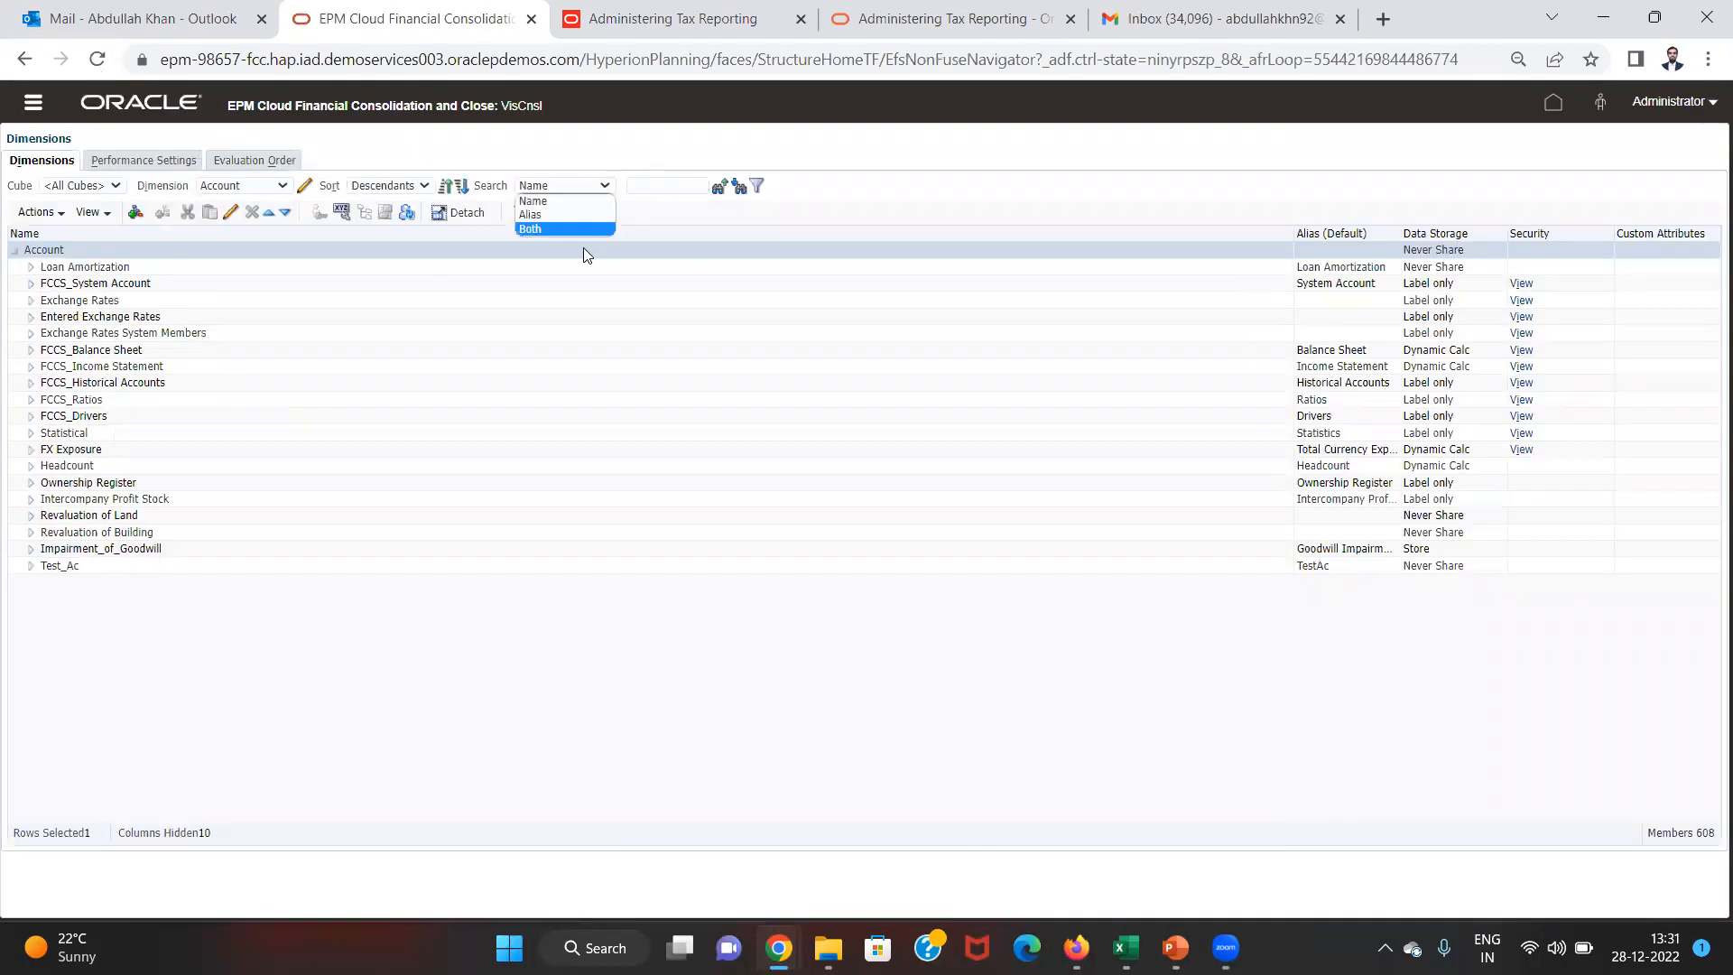
{"action": "left_click", "coordinate": [583, 230]}
{"action": "left_click", "coordinate": [647, 187]}
{"action": "type", "text": "decla"}
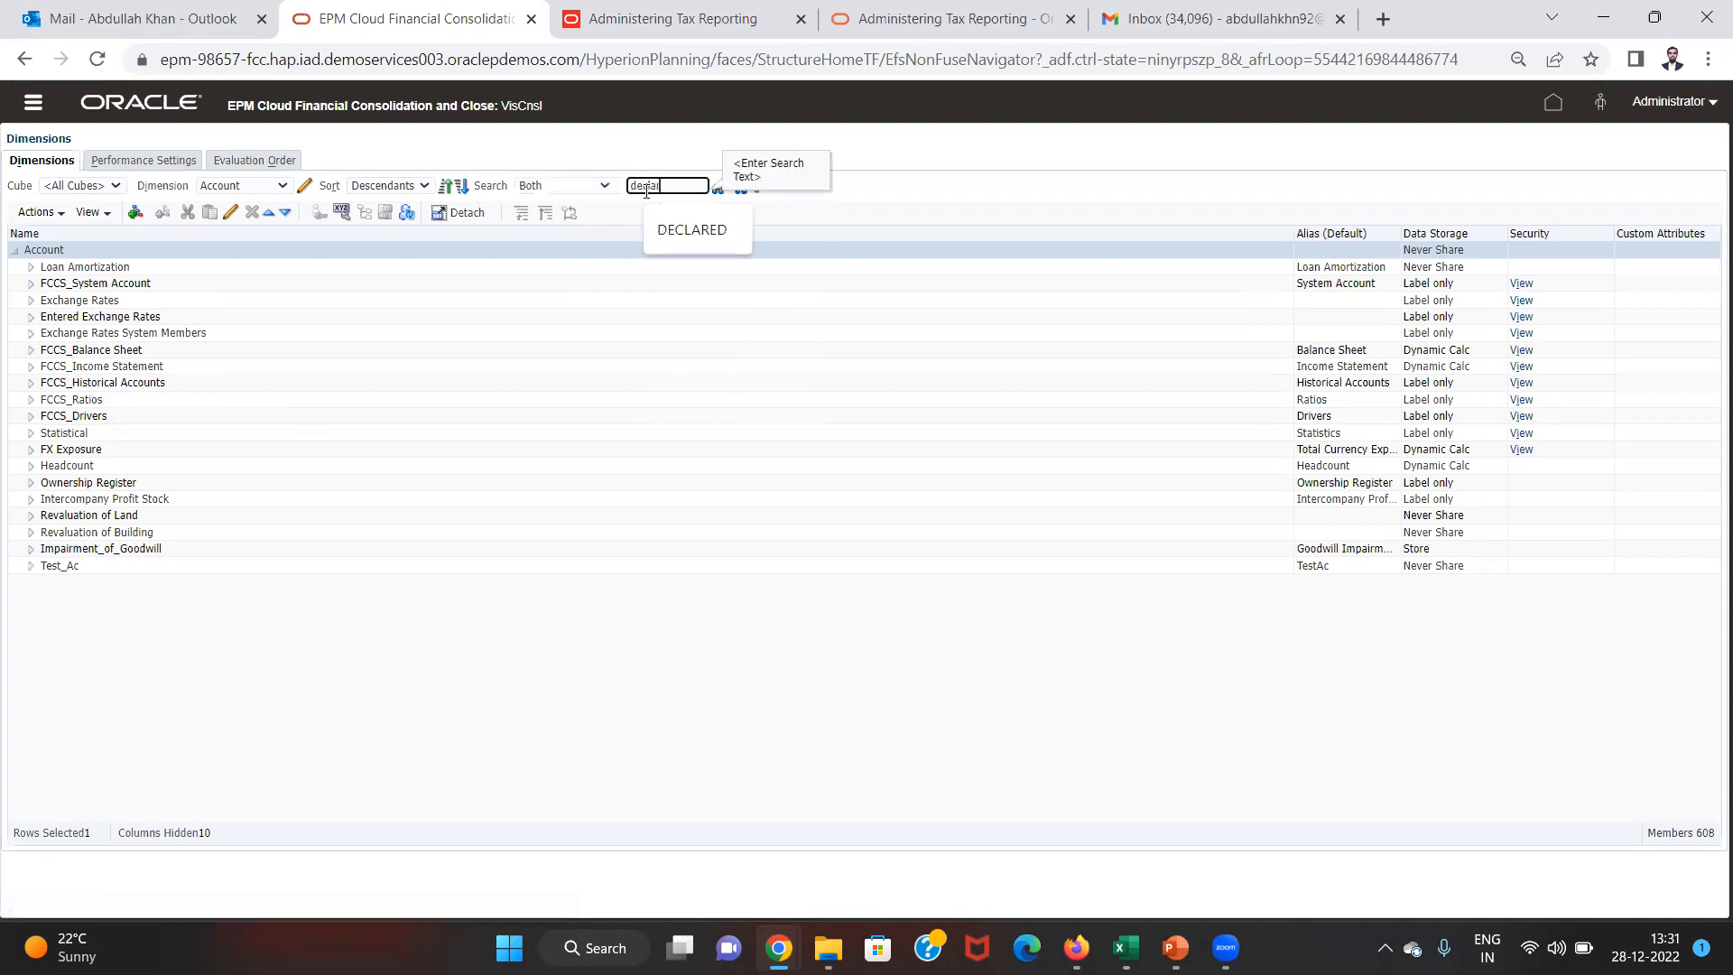
{"action": "left_click", "coordinate": [668, 216]}
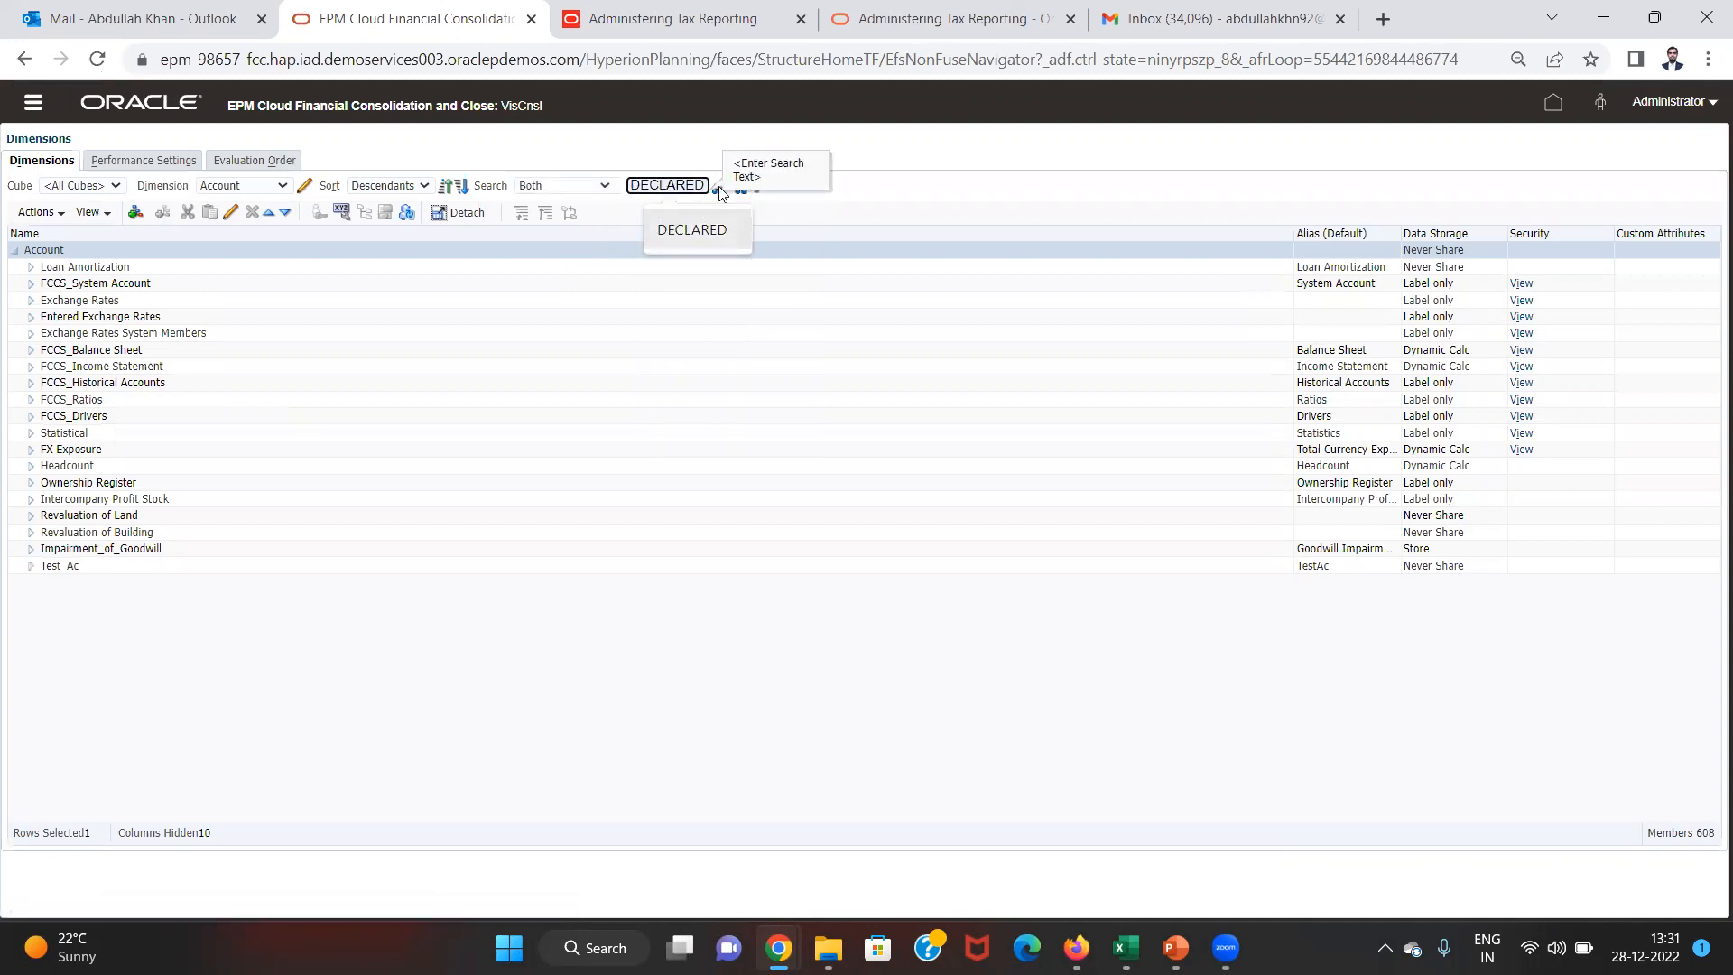
{"action": "left_click", "coordinate": [720, 187]}
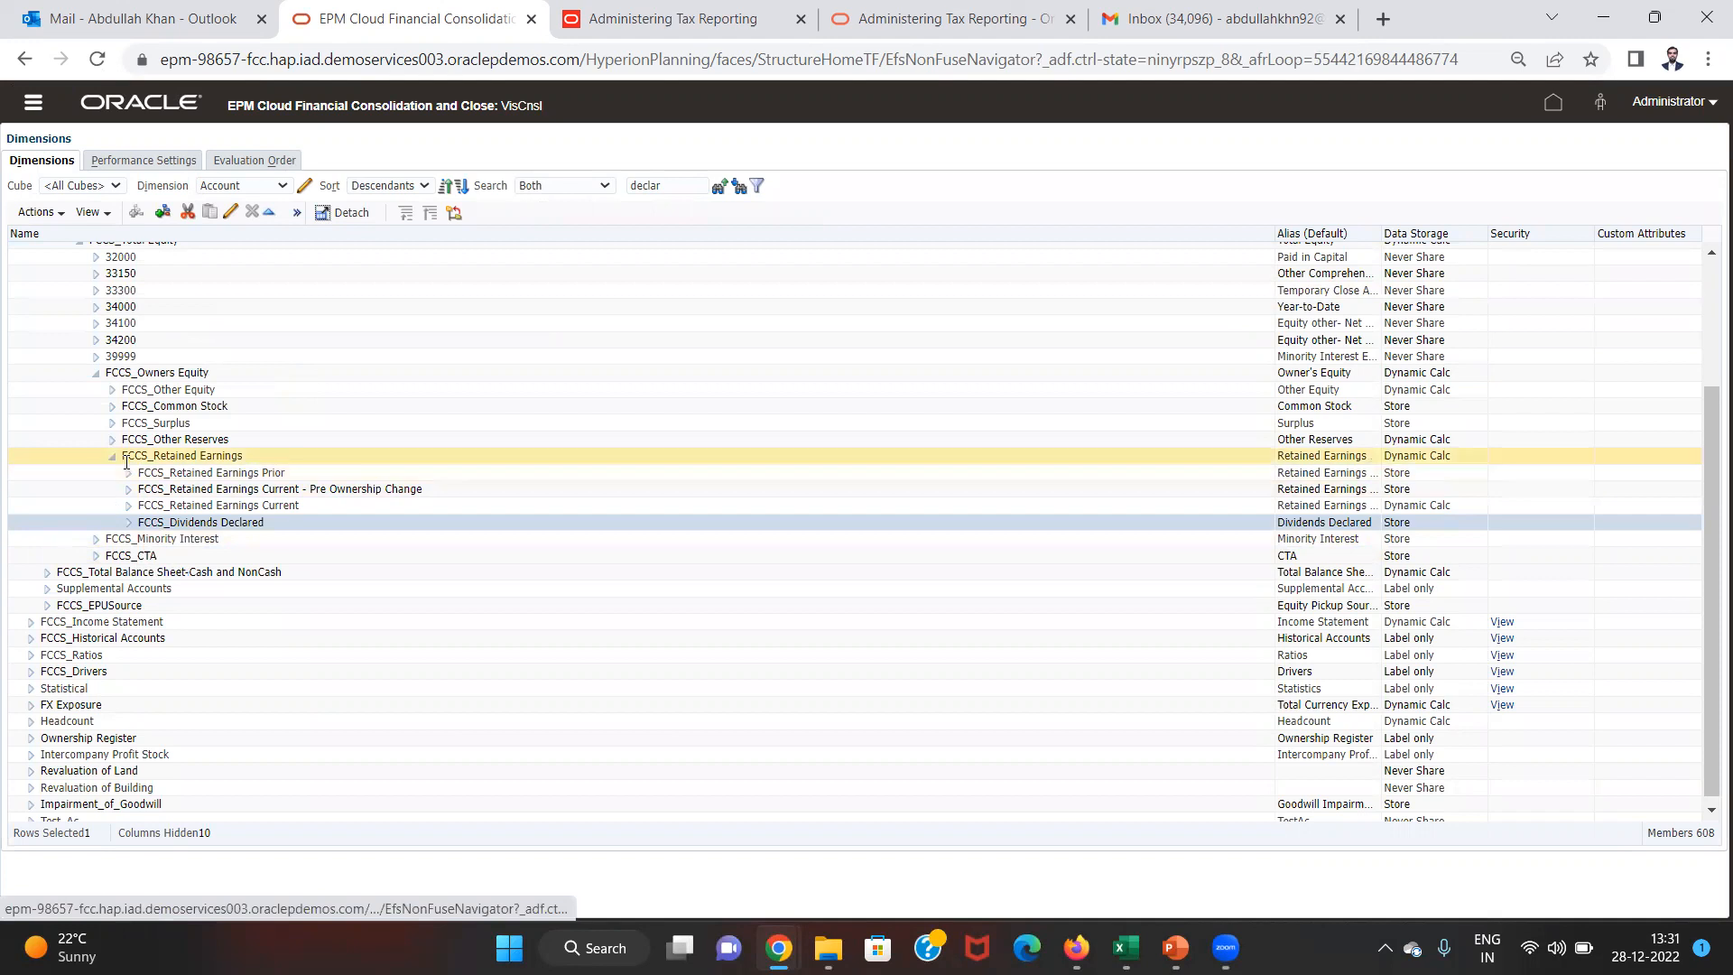
- Locate FCCS_Dividends Declared under FCCS_Retained Earnings and open its member properties for review
{"action": "scroll", "coordinate": [137, 521], "scroll_direction": "up", "scroll_amount": 2}
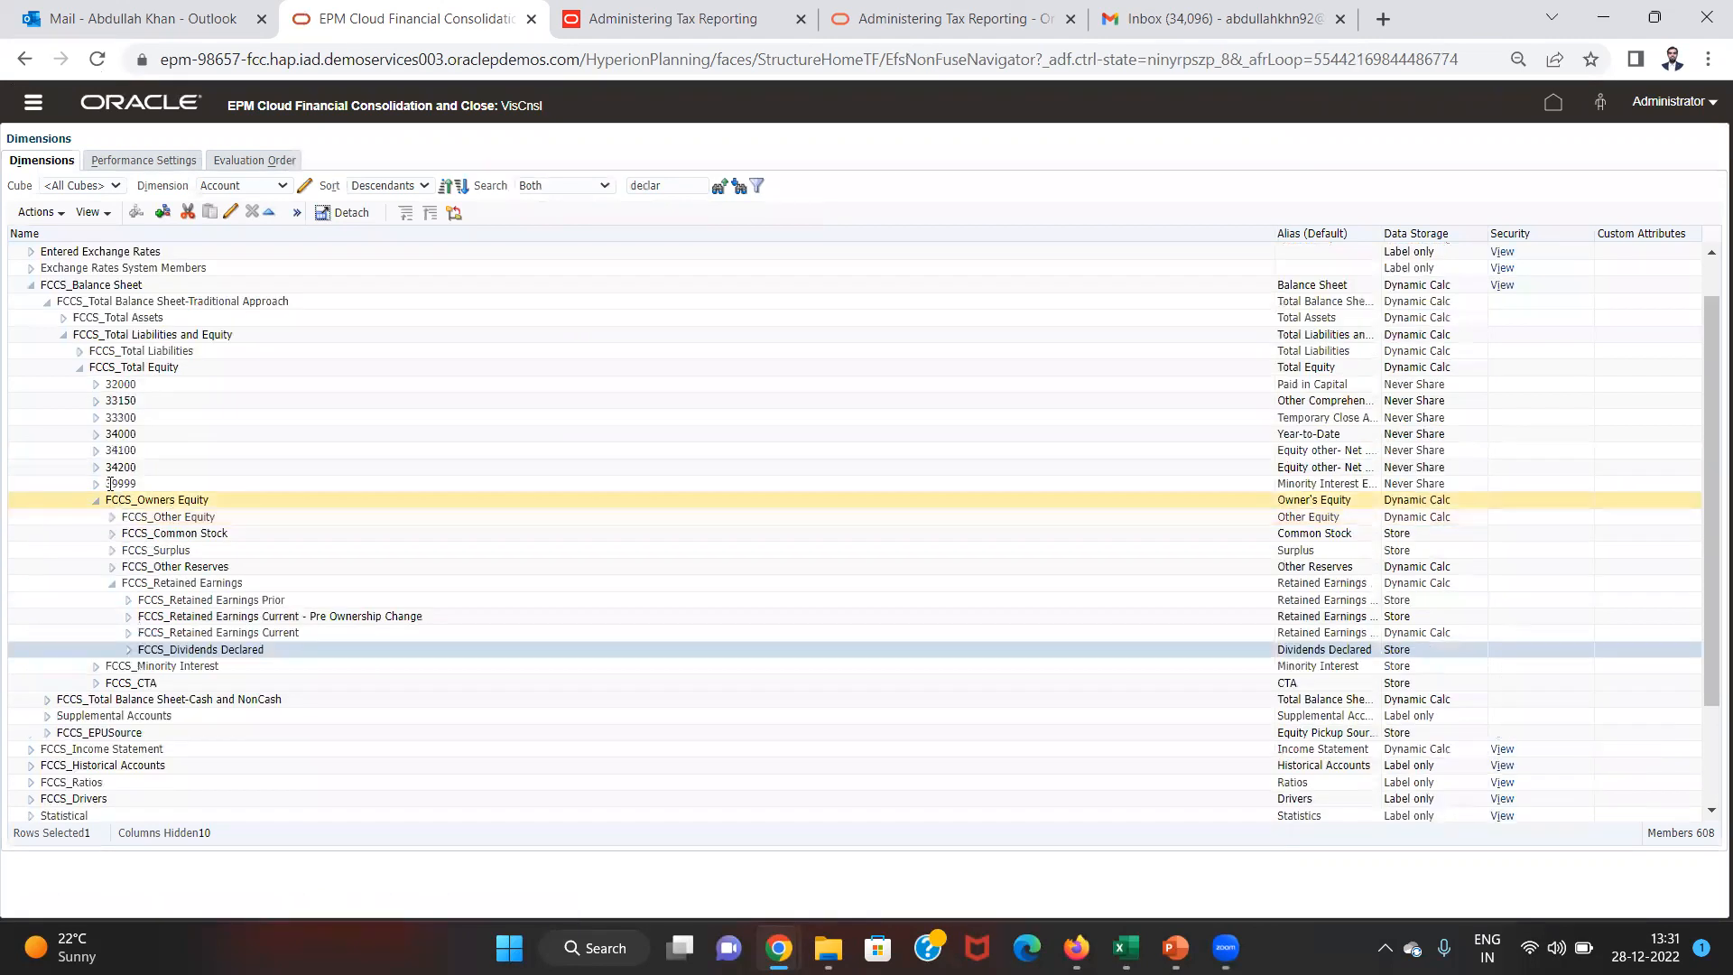
{"action": "left_click", "coordinate": [112, 585]}
{"action": "left_click", "coordinate": [113, 585]}
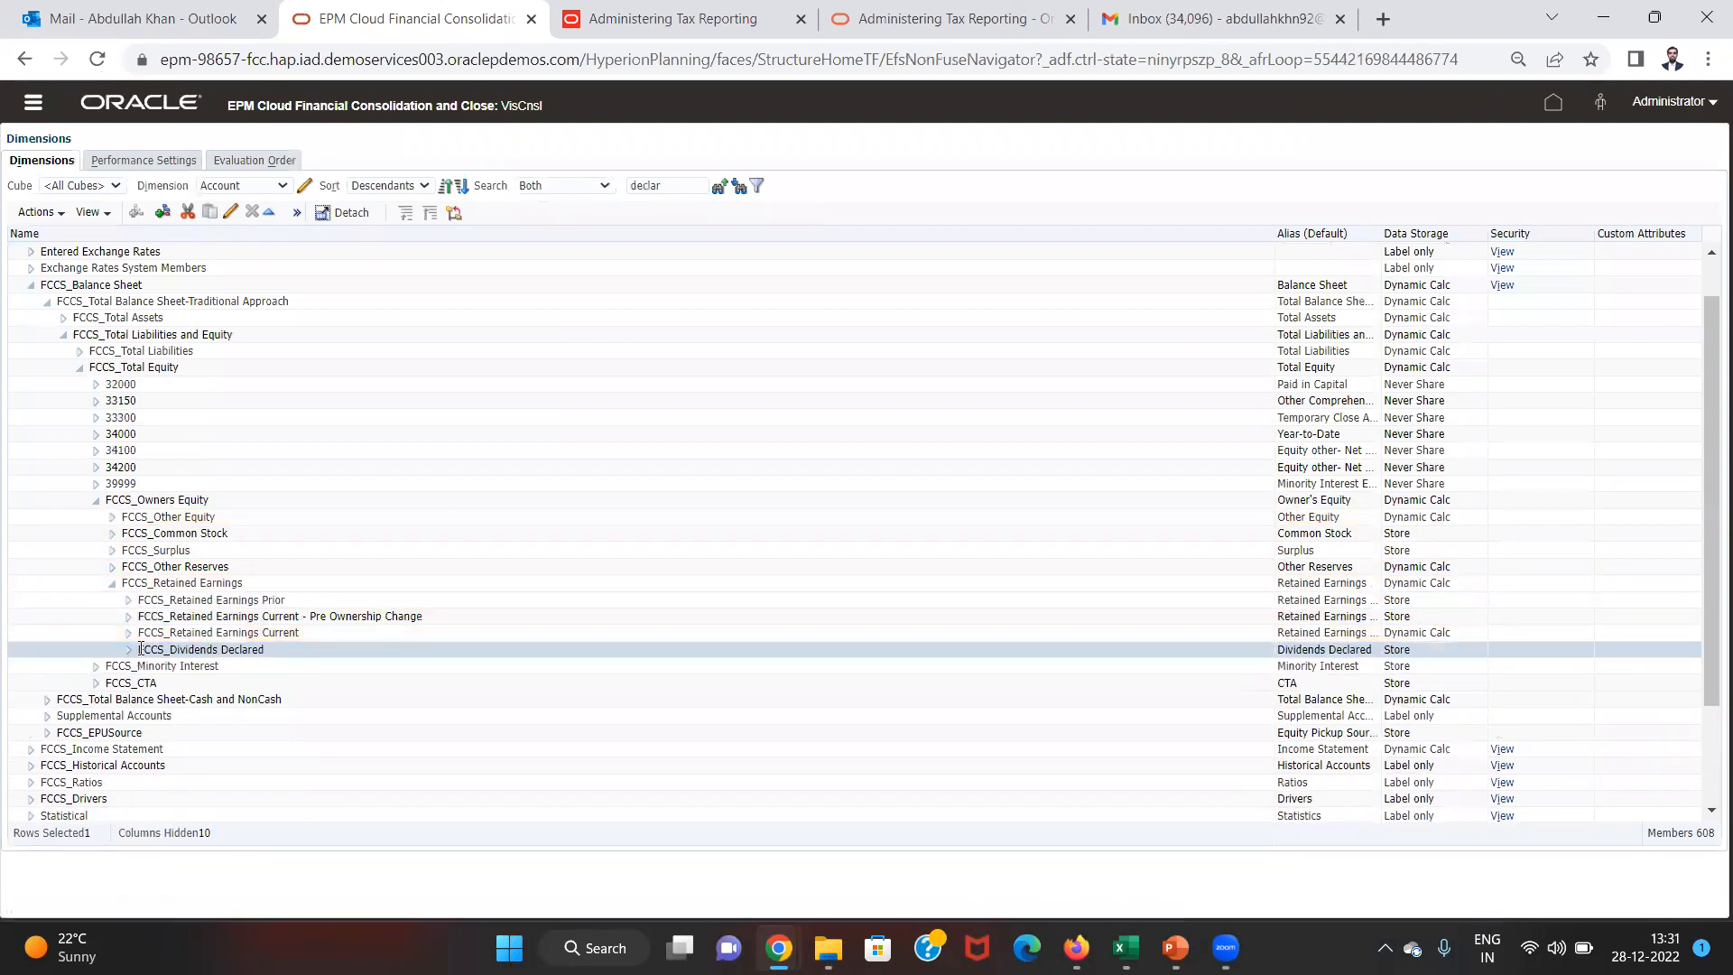
{"action": "left_click", "coordinate": [231, 212]}
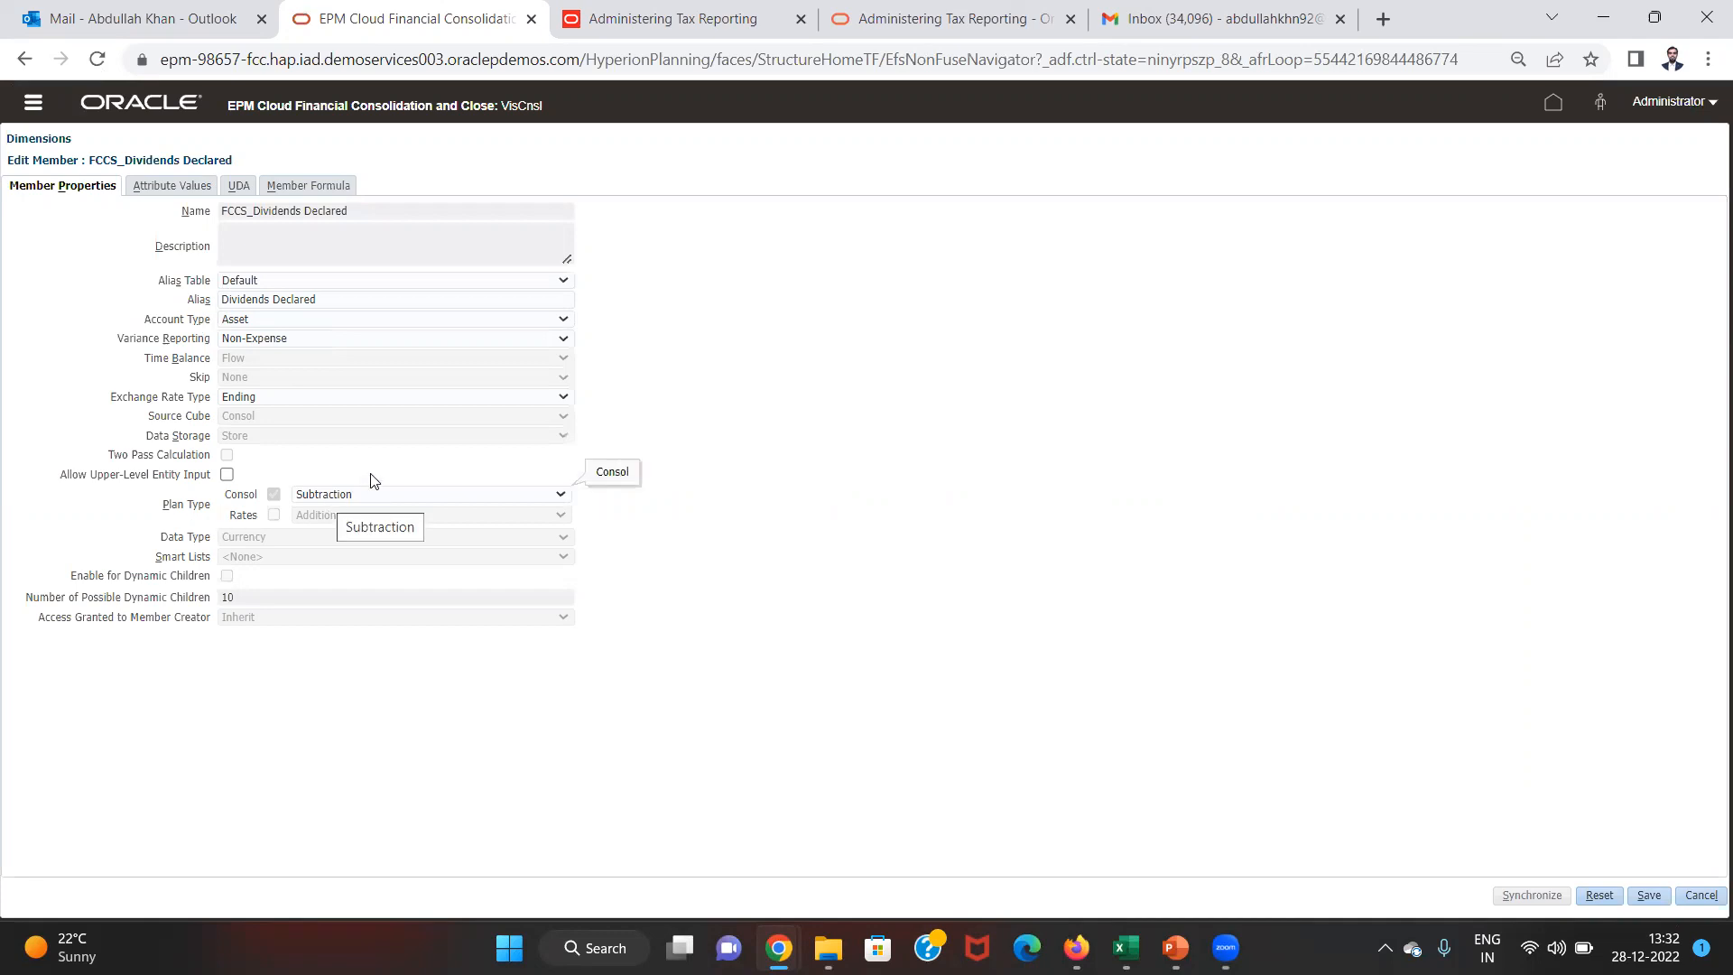
- Close the FCCS_Dividends Declared properties without saving, add its parent FCCS_Retained Earnings to the selection, and switch back to the Excel workbook
{"action": "left_click", "coordinate": [1697, 897]}
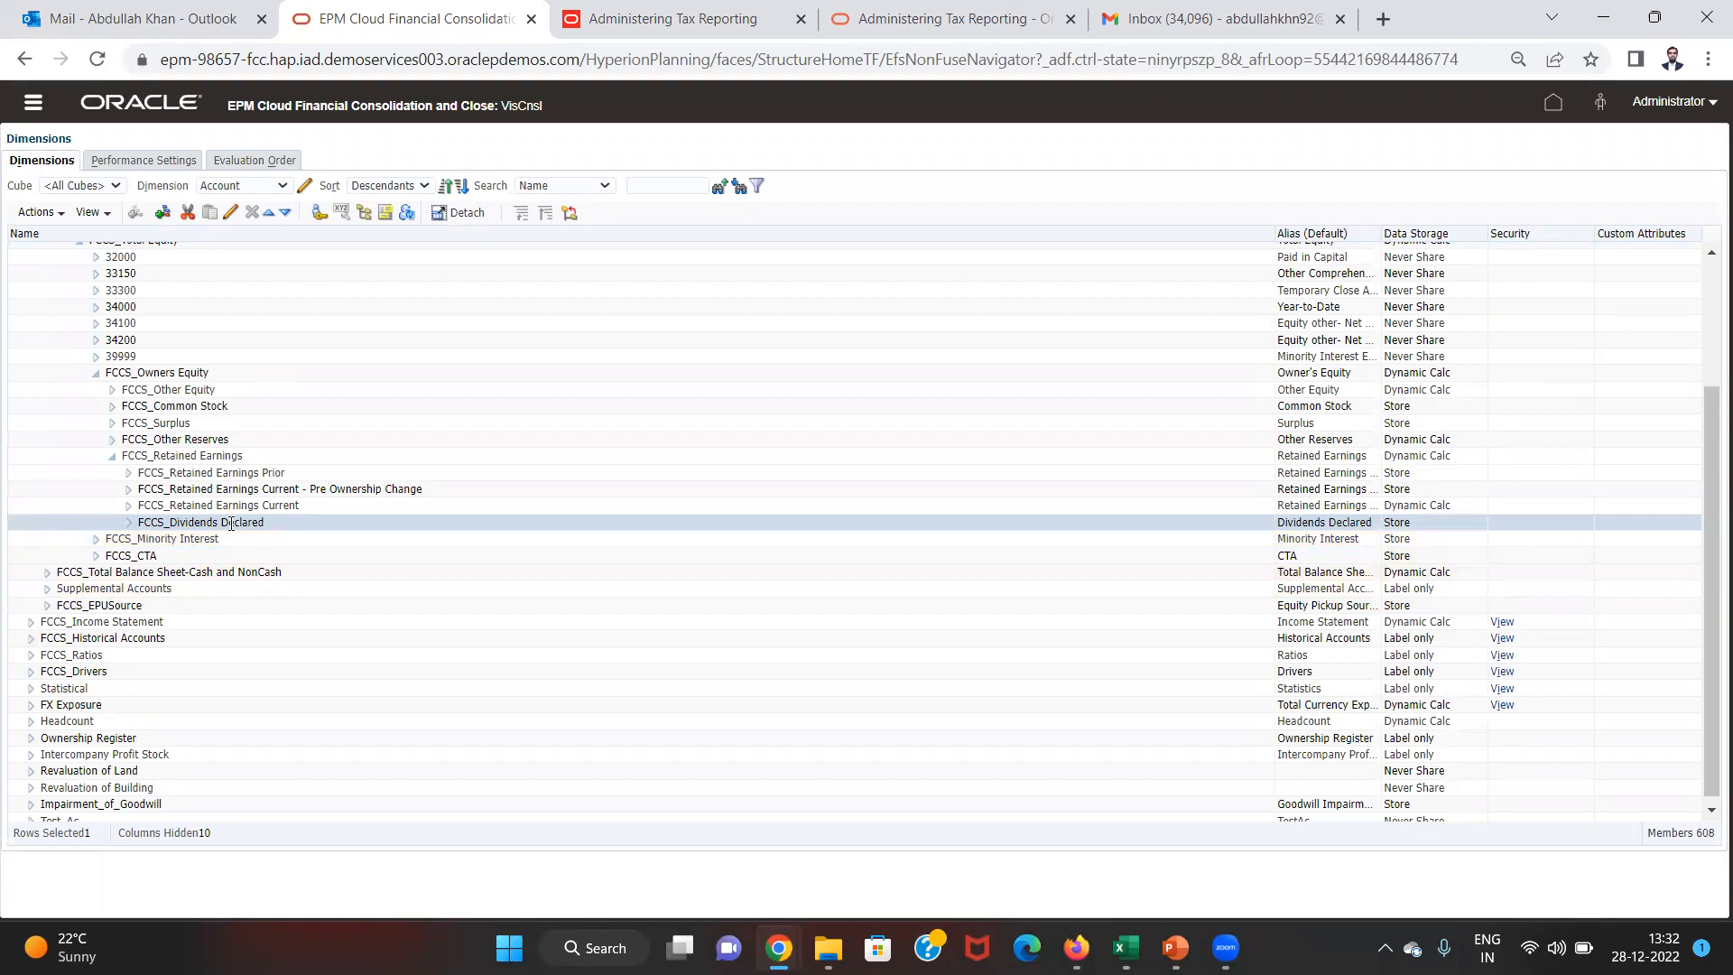
{"action": "left_click", "coordinate": [225, 454], "text": "ctrl"}
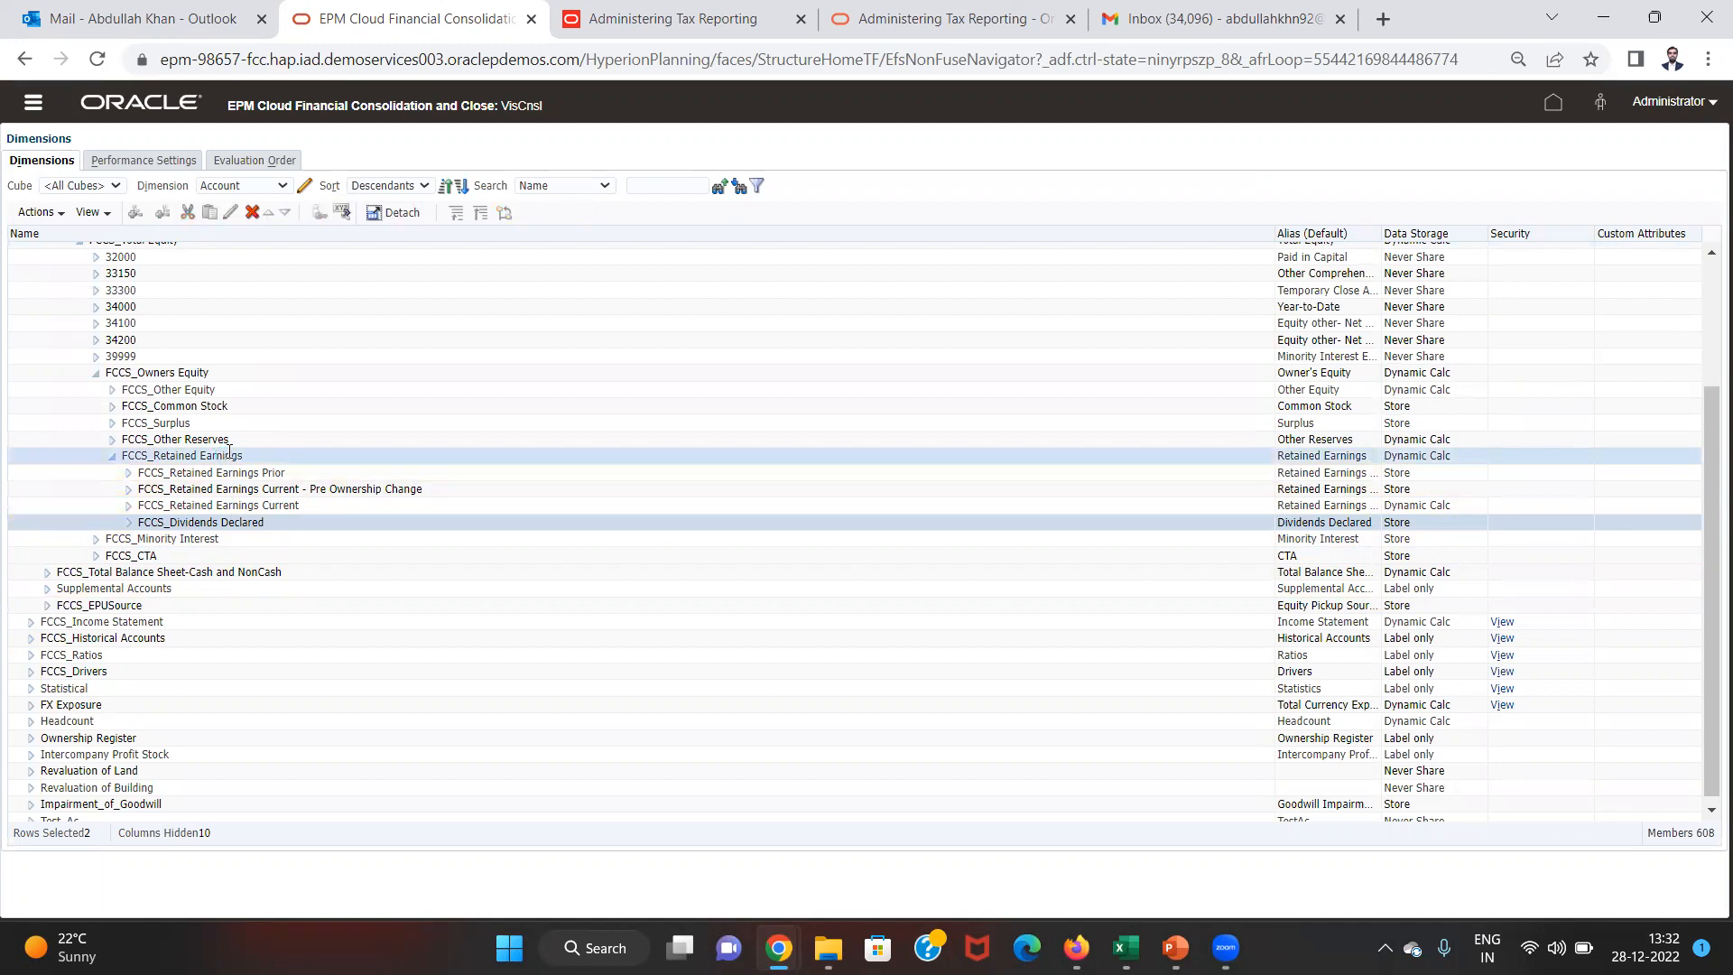
{"action": "key", "text": "alt+Tab"}
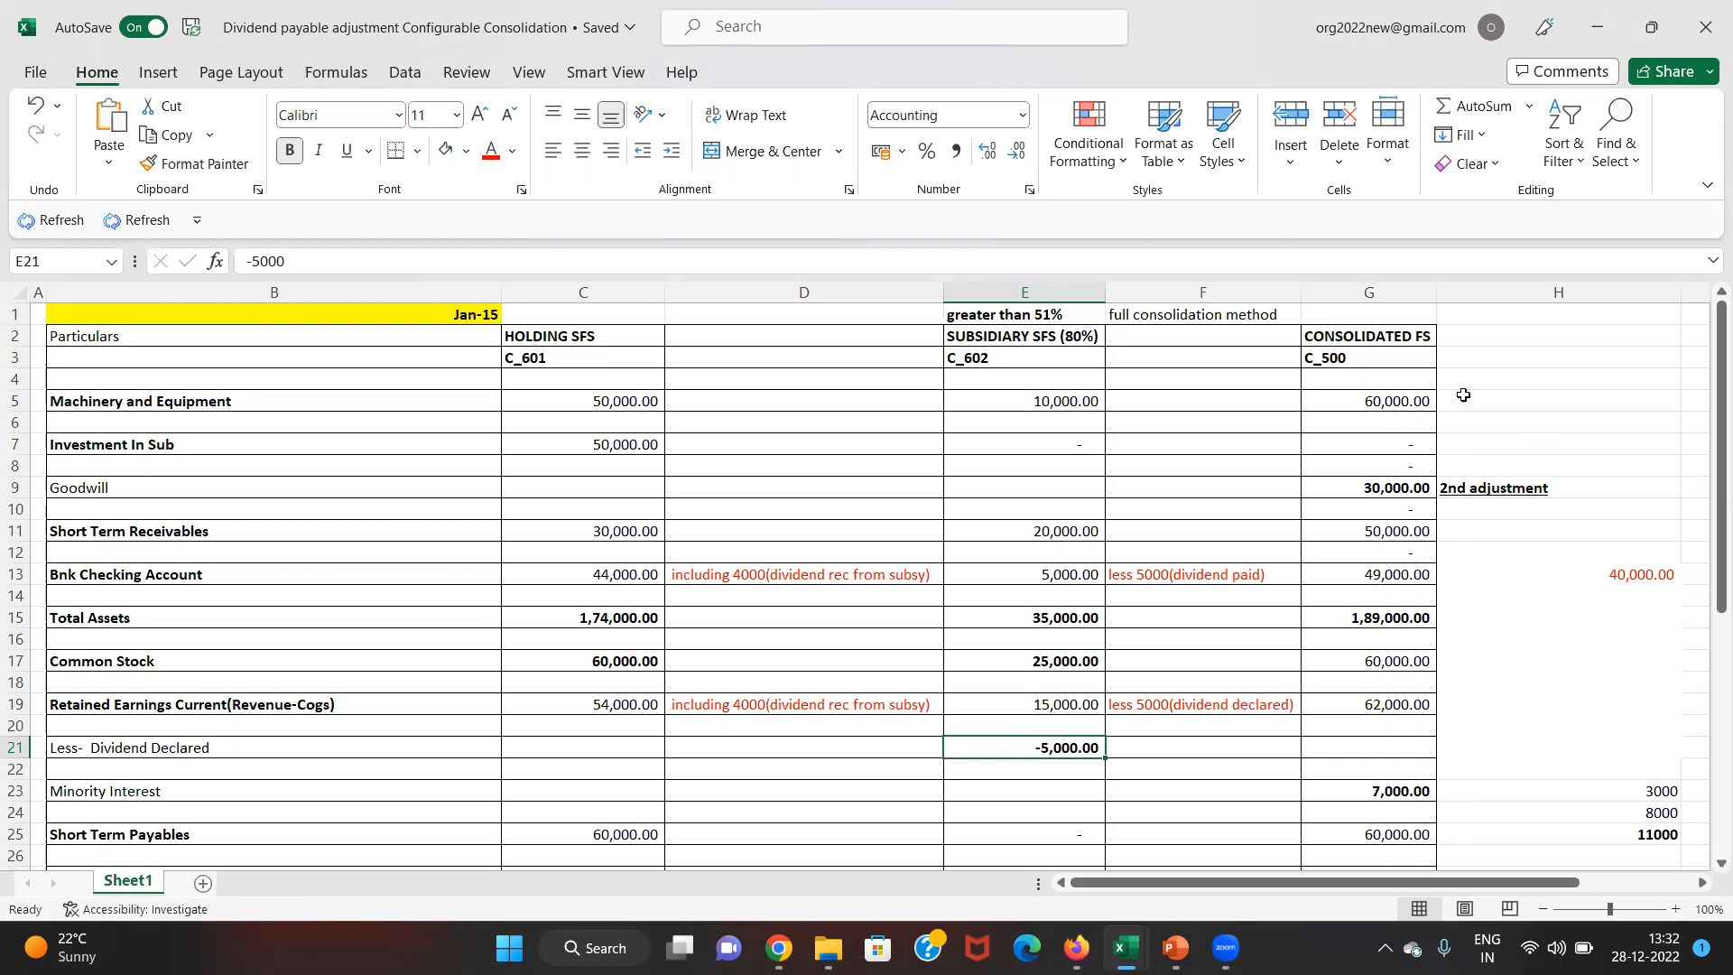
{"action": "key", "text": "alt+Tab"}
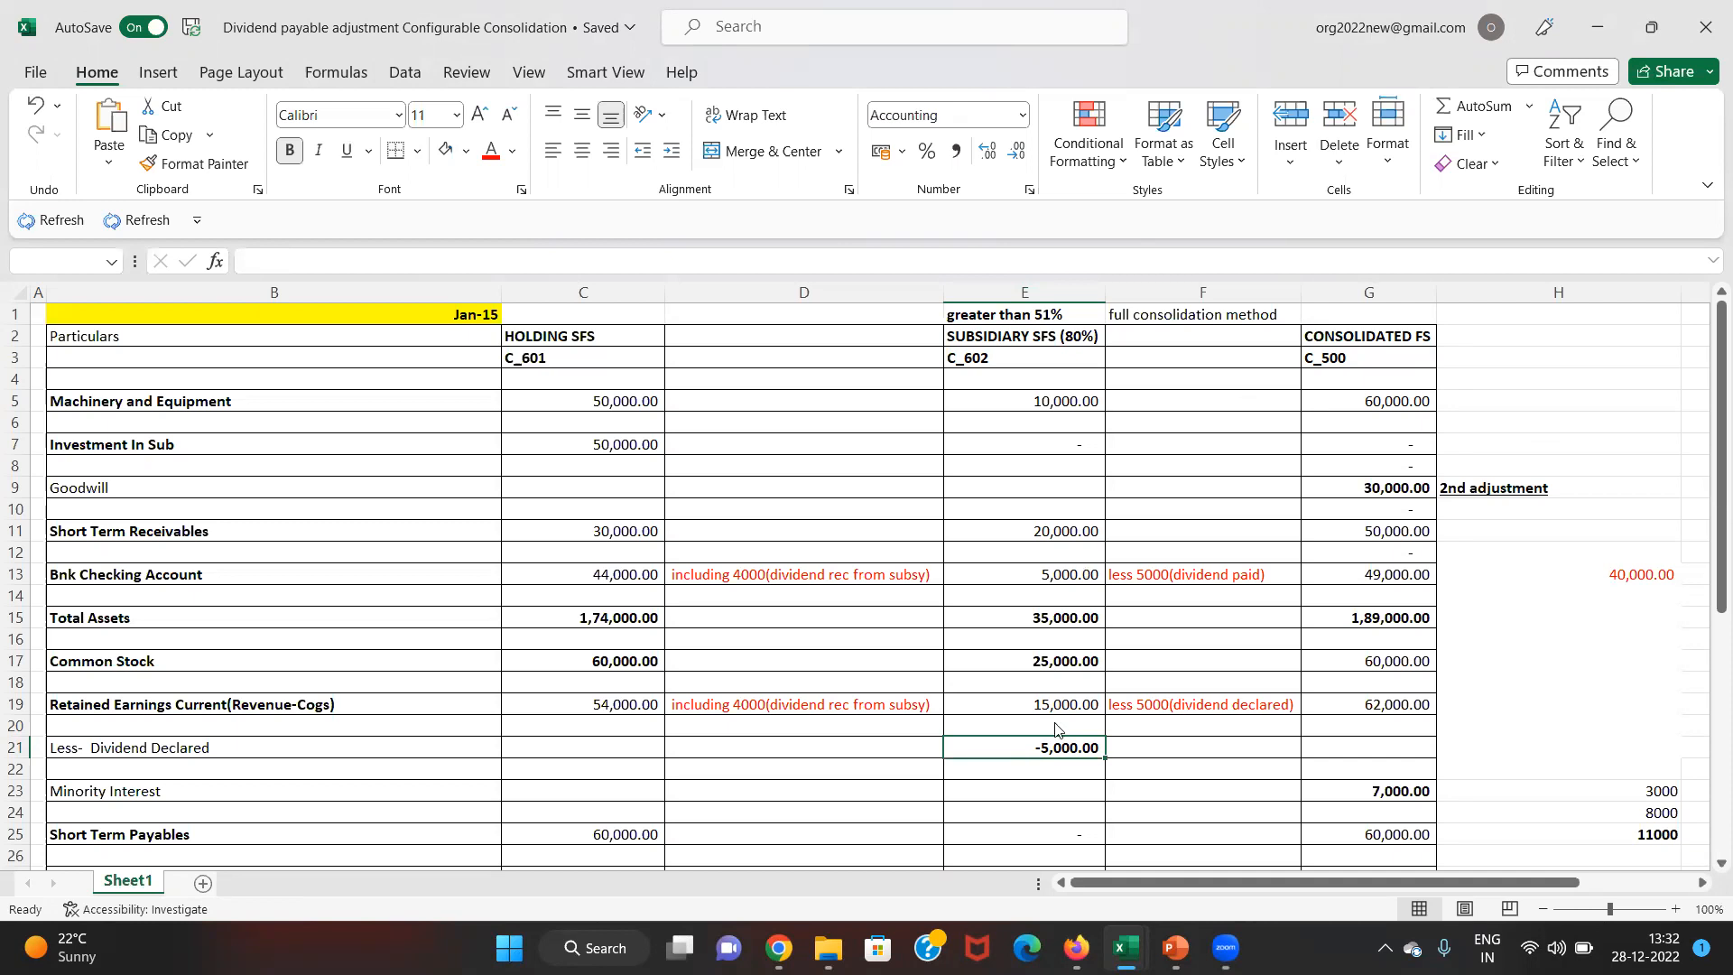
{"action": "left_click", "coordinate": [970, 640]}
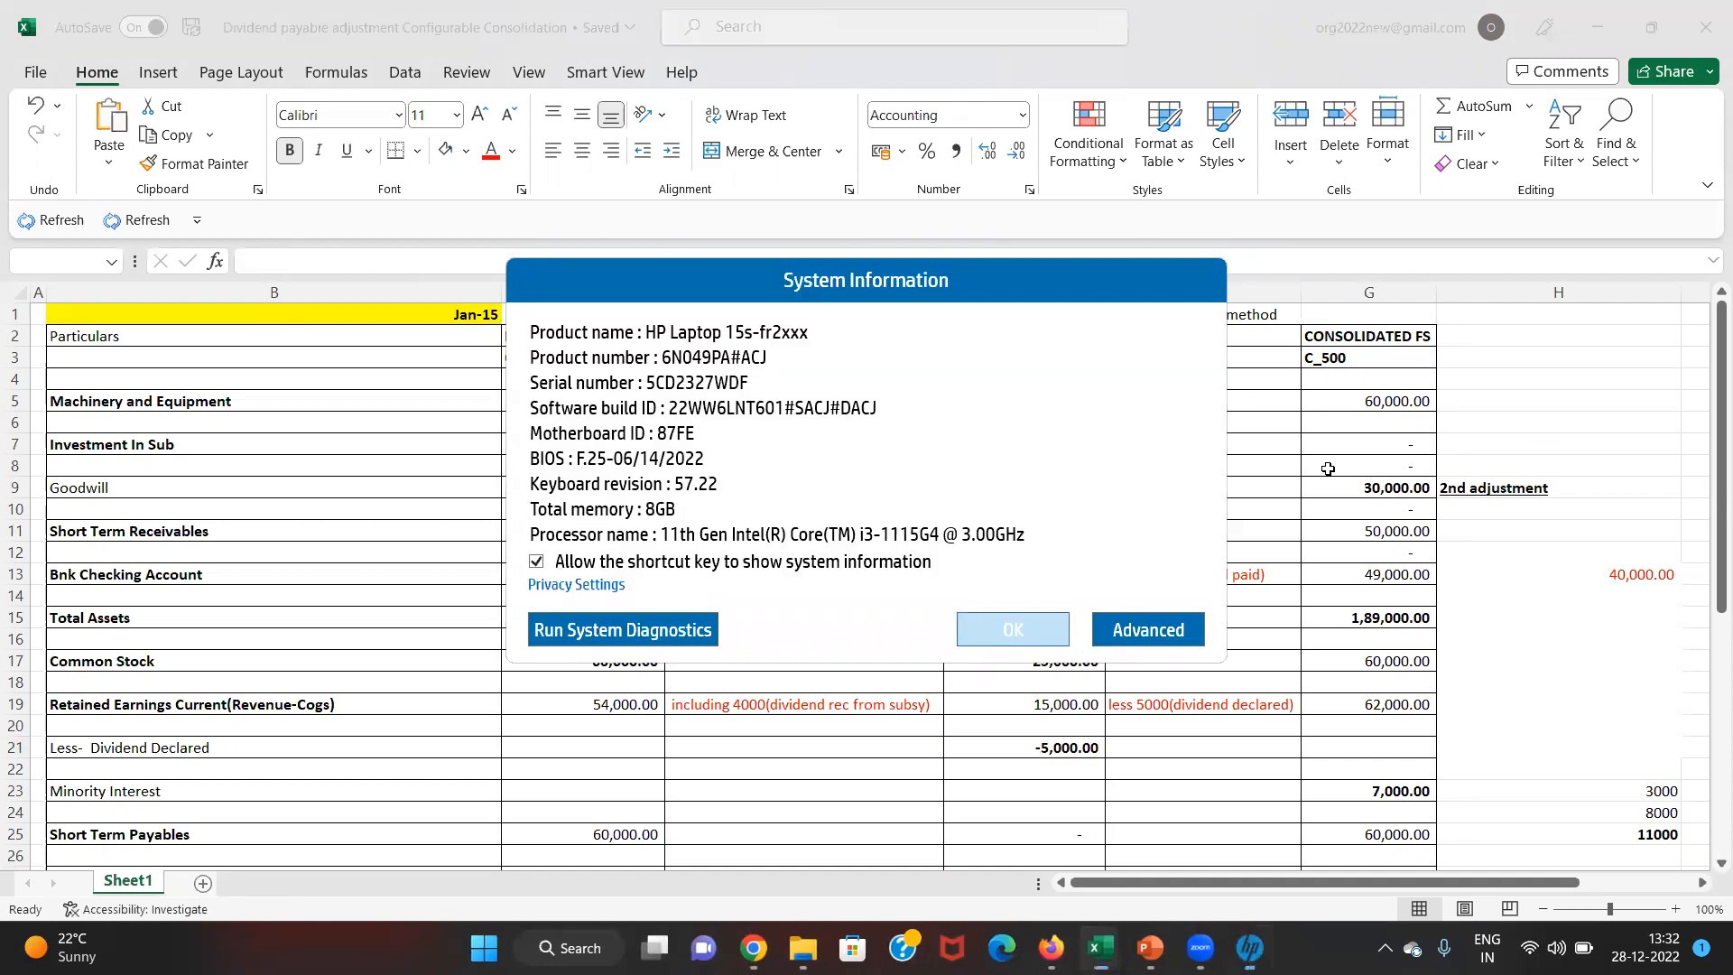
- Change the consolidated entity code in G3 to C_600
{"action": "left_click", "coordinate": [1370, 361]}
{"action": "double_click", "coordinate": [1370, 361]}
{"action": "key", "text": "BackSpace"}
{"action": "key", "text": "BackSpace"}
{"action": "key", "text": "BackSpace"}
{"action": "type", "text": "600"}
{"action": "key", "text": "Return"}
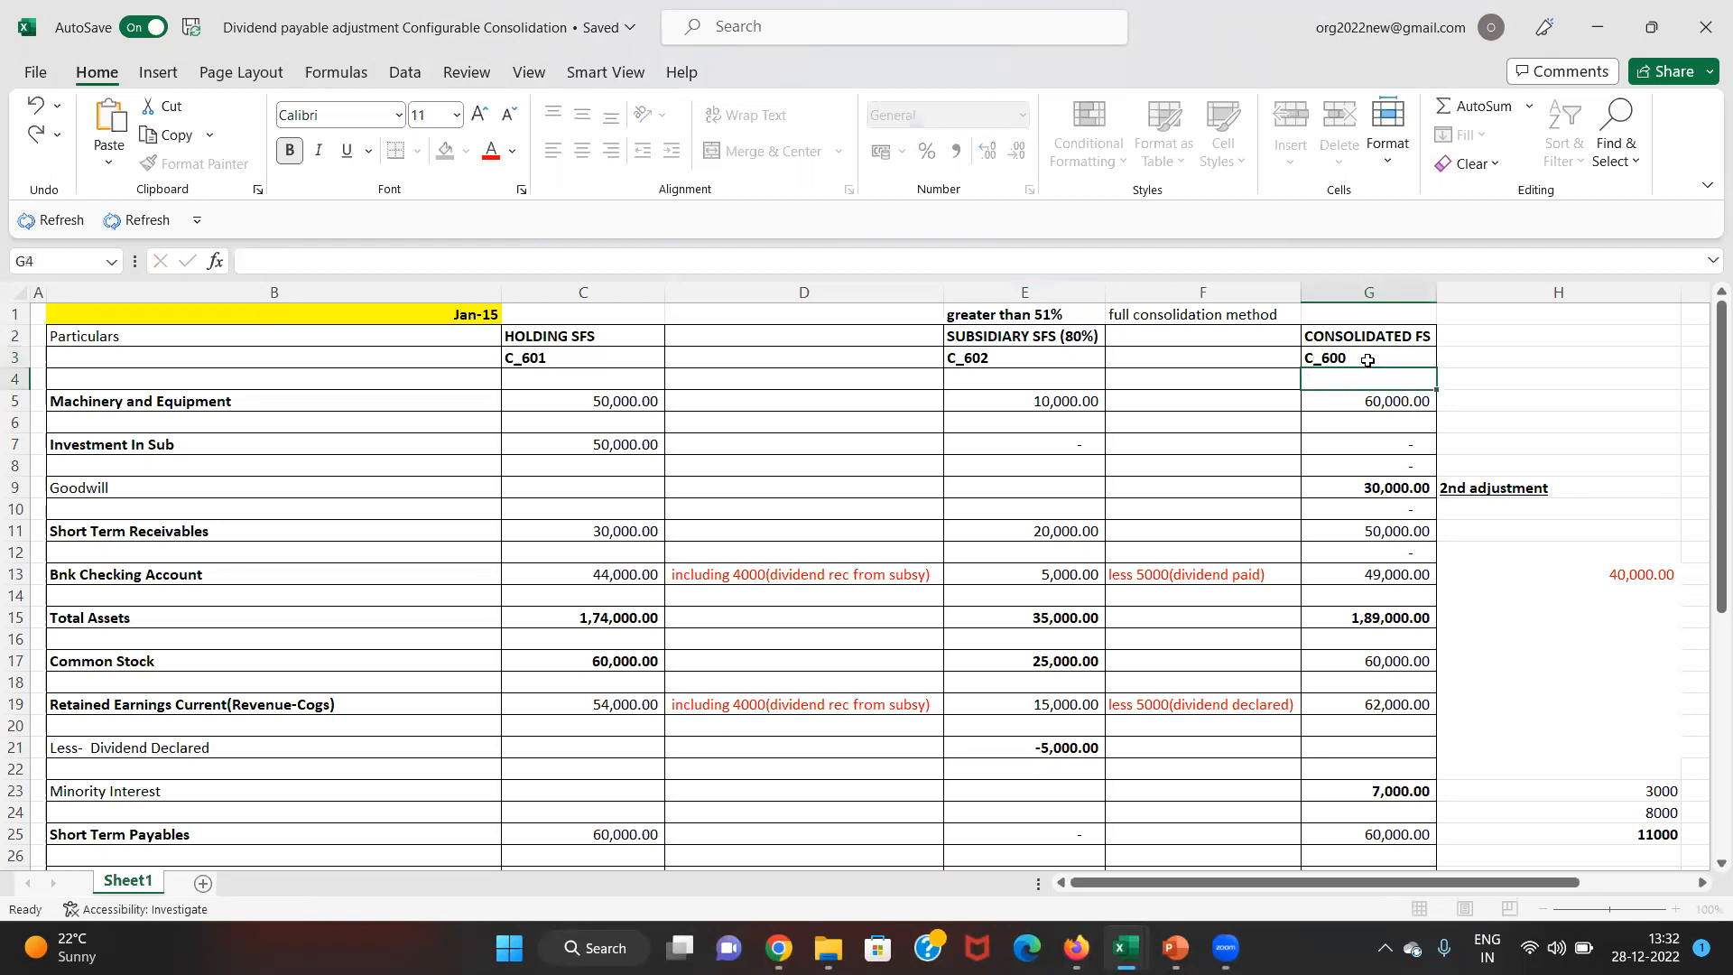
- Select E19:E21 to review the subsidiary's current retained earnings together with its declared dividend
{"action": "key", "text": "Down"}
{"action": "key", "text": "Down"}
{"action": "key", "text": "Down"}
{"action": "key", "text": "Down"}
{"action": "key", "text": "Down"}
{"action": "key", "text": "Down"}
{"action": "key", "text": "Down"}
{"action": "key", "text": "Down"}
{"action": "key", "text": "Down"}
{"action": "key", "text": "Down"}
{"action": "key", "text": "Down"}
{"action": "key", "text": "Down"}
{"action": "key", "text": "Down"}
{"action": "key", "text": "Down"}
{"action": "key", "text": "Down"}
{"action": "key", "text": "Left"}
{"action": "key", "text": "Left"}
{"action": "key", "text": "Down"}
{"action": "key", "text": "Down"}
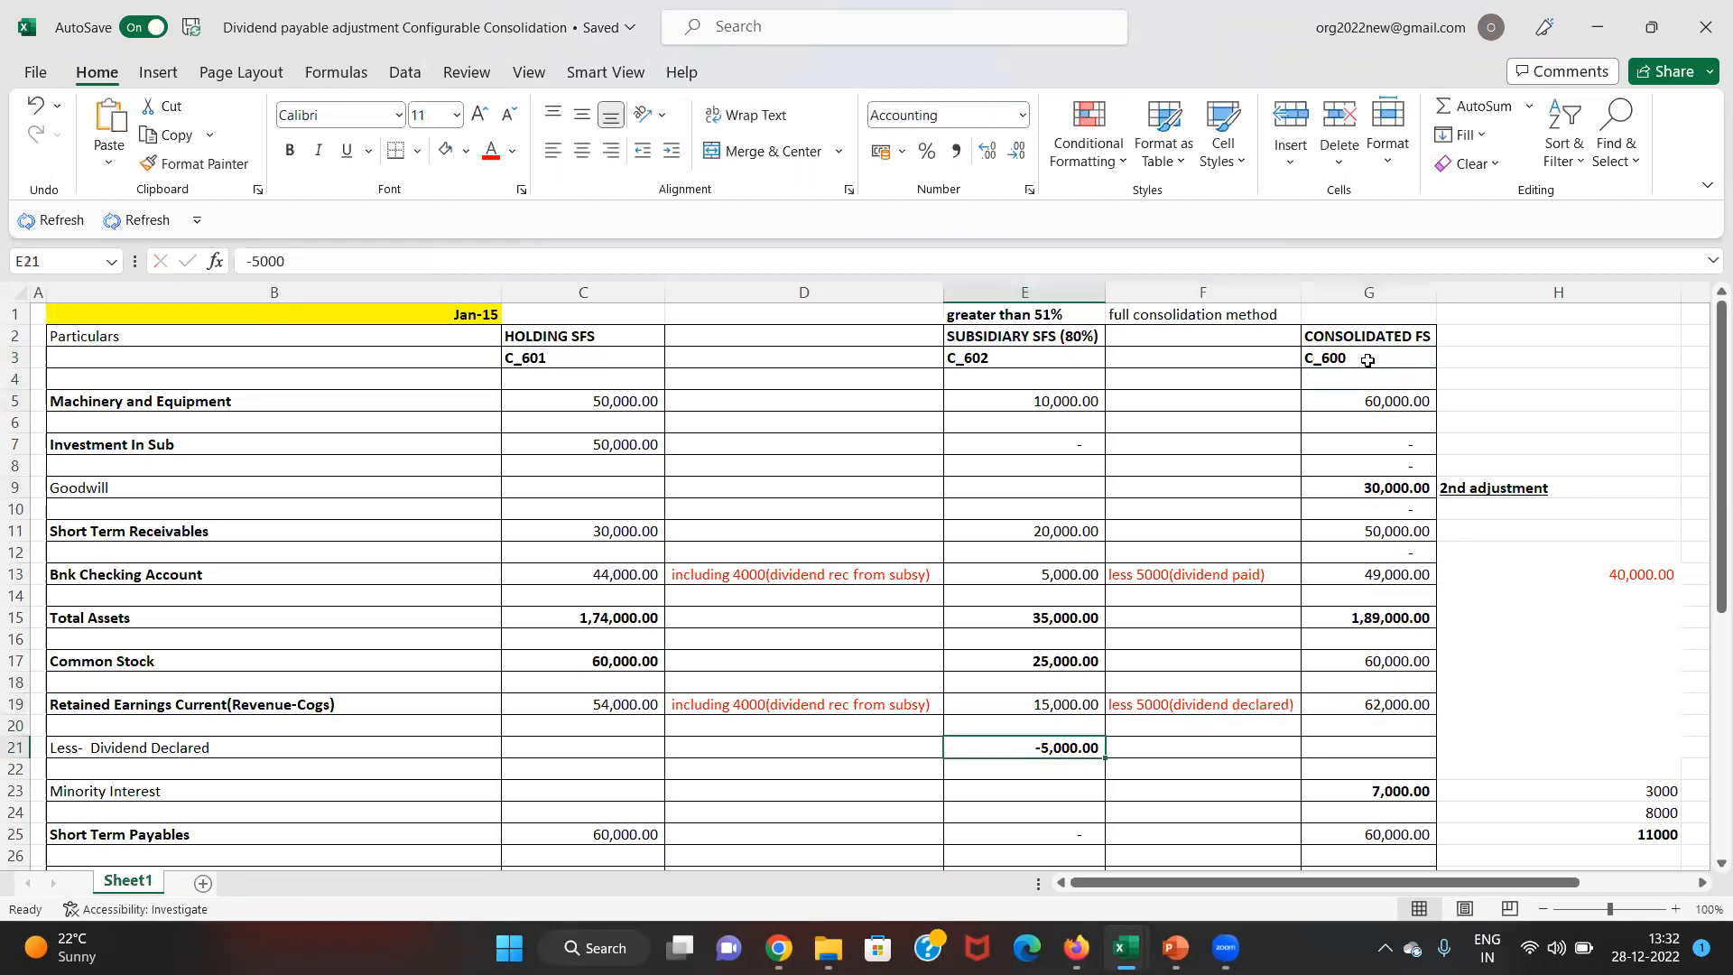
{"action": "key", "text": "Down"}
{"action": "key", "text": "Down"}
{"action": "key", "text": "Down"}
{"action": "key", "text": "Down"}
{"action": "scroll", "coordinate": [1368, 361], "scroll_direction": "down", "scroll_amount": 1}
{"action": "key", "text": "Up"}
{"action": "key", "text": "Up"}
{"action": "key", "text": "Up"}
{"action": "key", "text": "Up"}
{"action": "key", "text": "Up"}
{"action": "key", "text": "Up"}
{"action": "key", "text": "shift+Down"}
{"action": "key", "text": "shift+Down"}
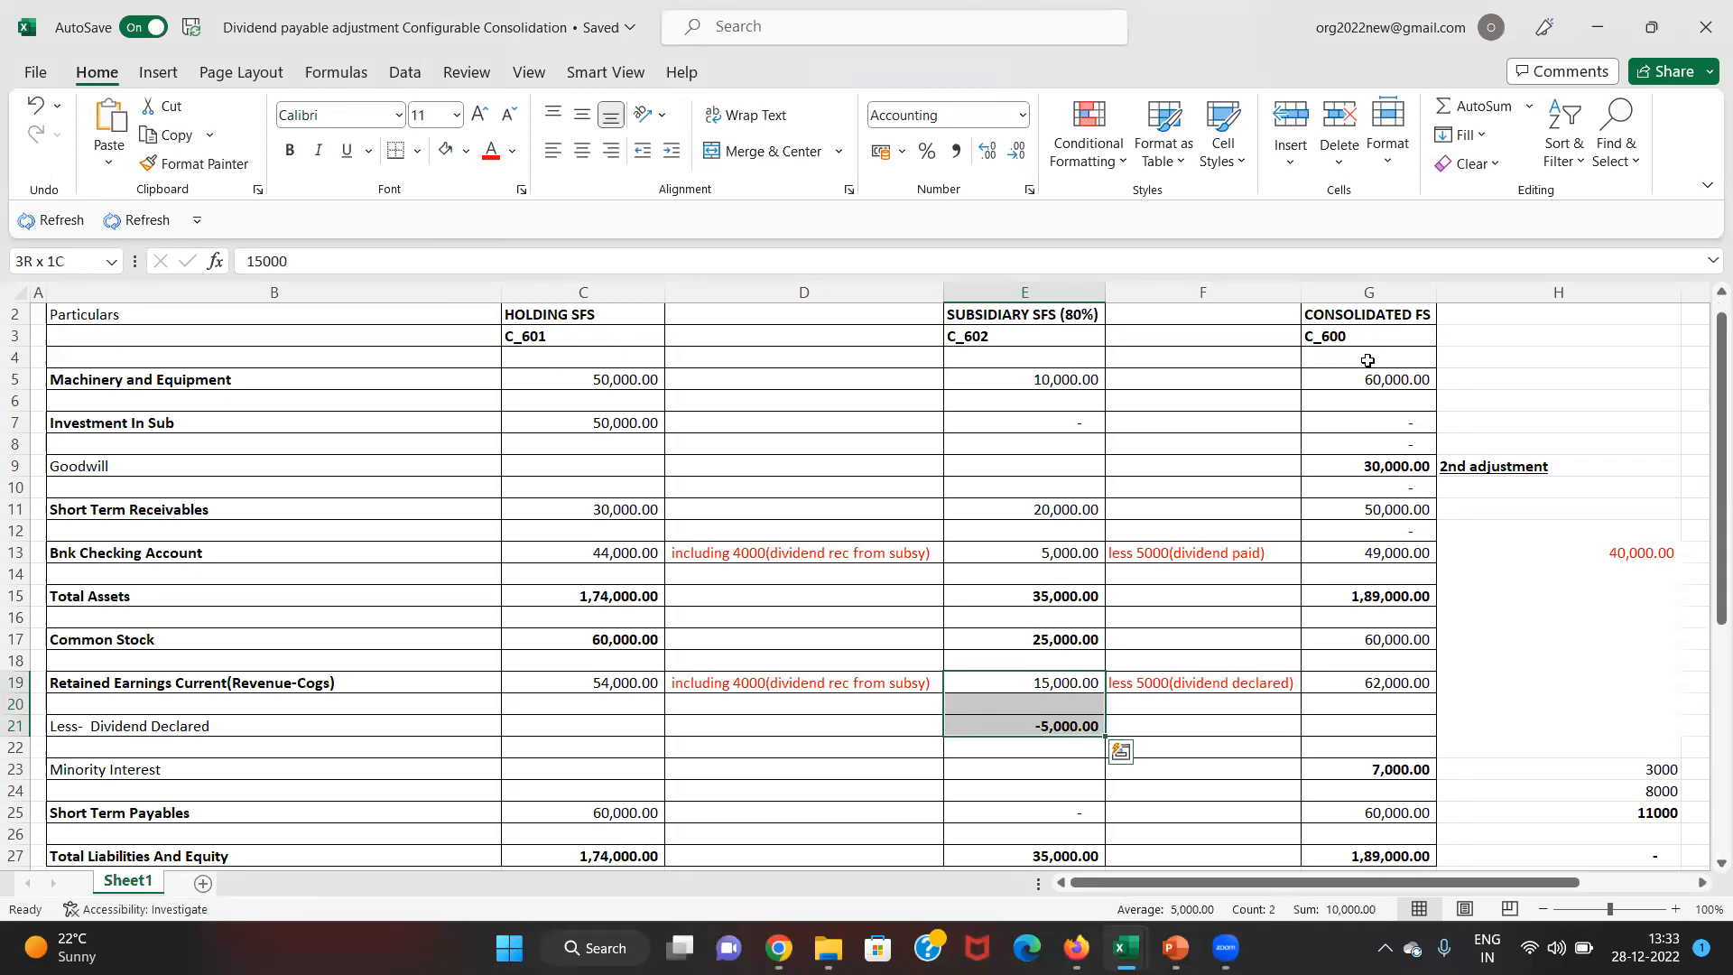
- Check the Total Liabilities And Equity formulas for the subsidiary in E27 and the holding company in C27
{"action": "key", "text": "Down"}
{"action": "key", "text": "Down"}
{"action": "key", "text": "Down"}
{"action": "key", "text": "Down"}
{"action": "key", "text": "Down"}
{"action": "key", "text": "Down"}
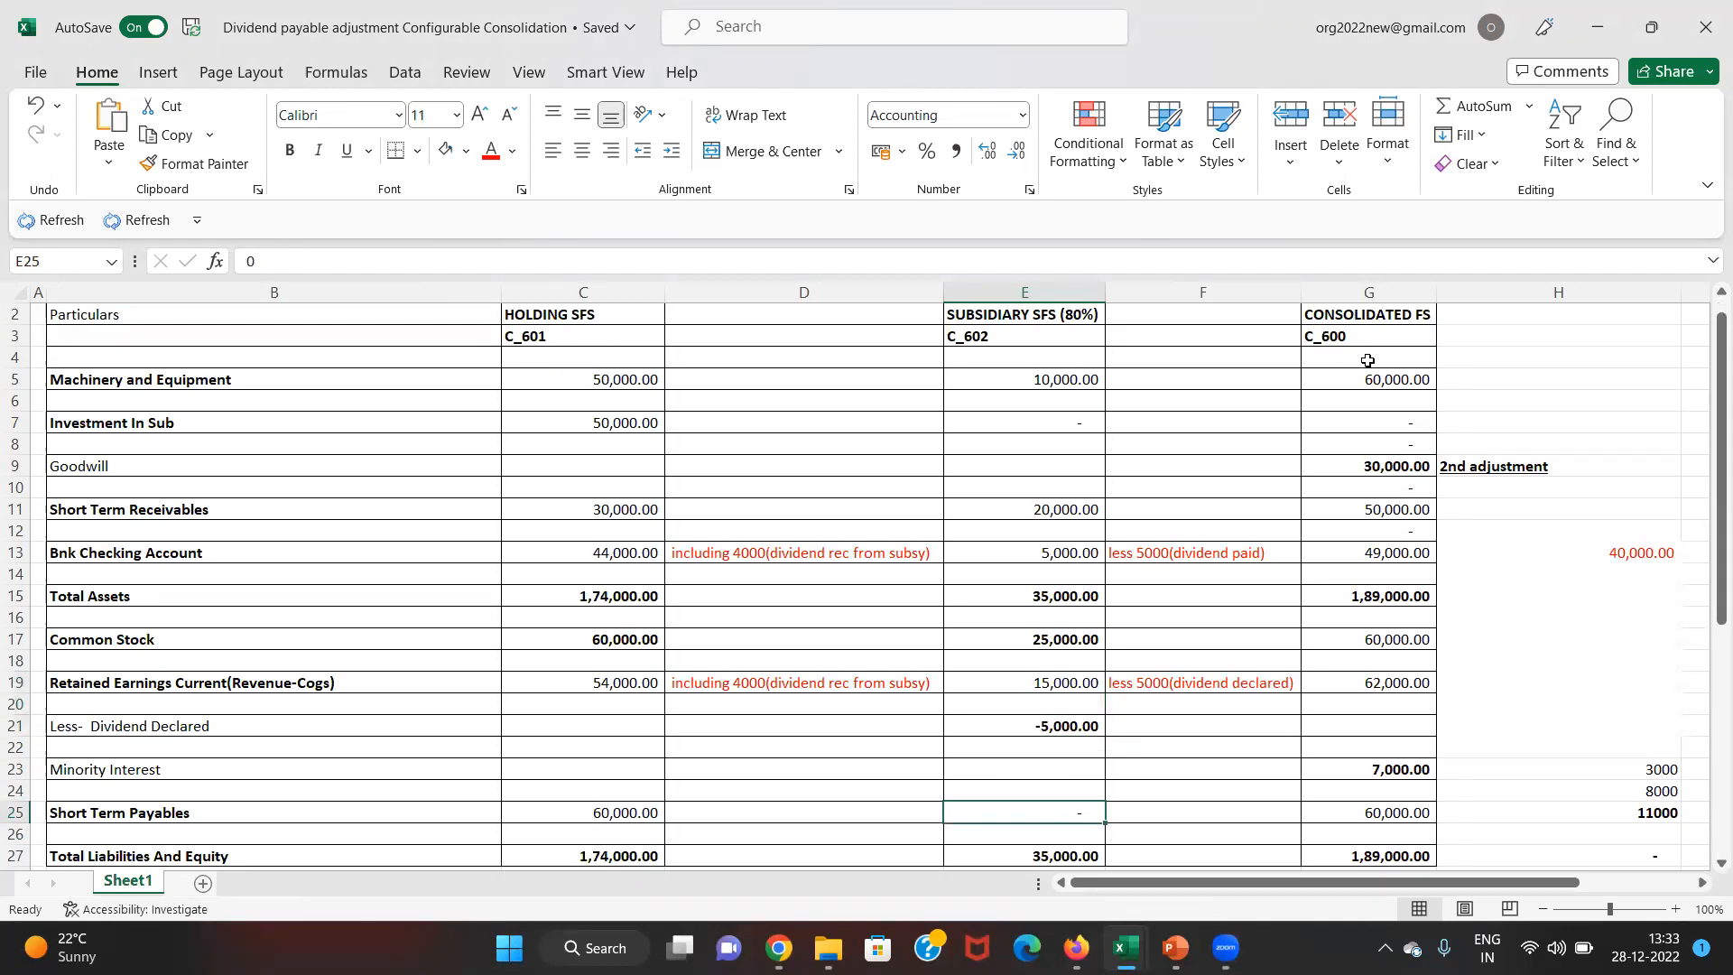
{"action": "key", "text": "Down"}
{"action": "key", "text": "Down"}
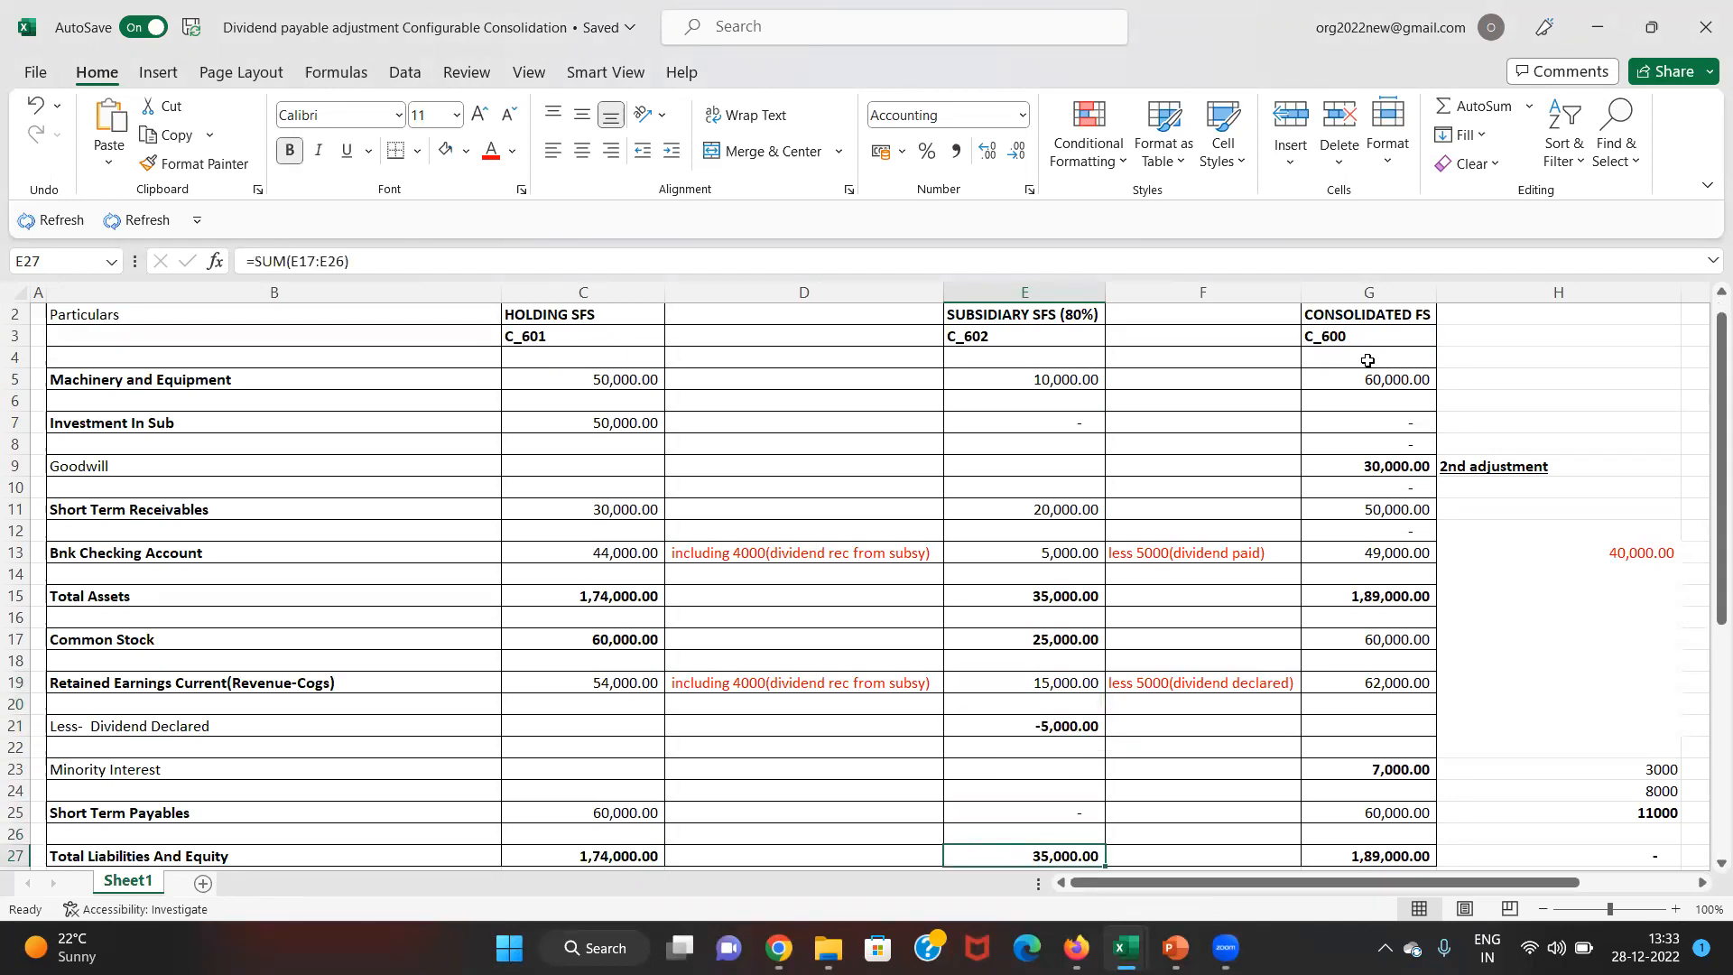
{"action": "key", "text": "Left"}
{"action": "key", "text": "Left"}
{"action": "key", "text": "Left"}
{"action": "key", "text": "Right"}
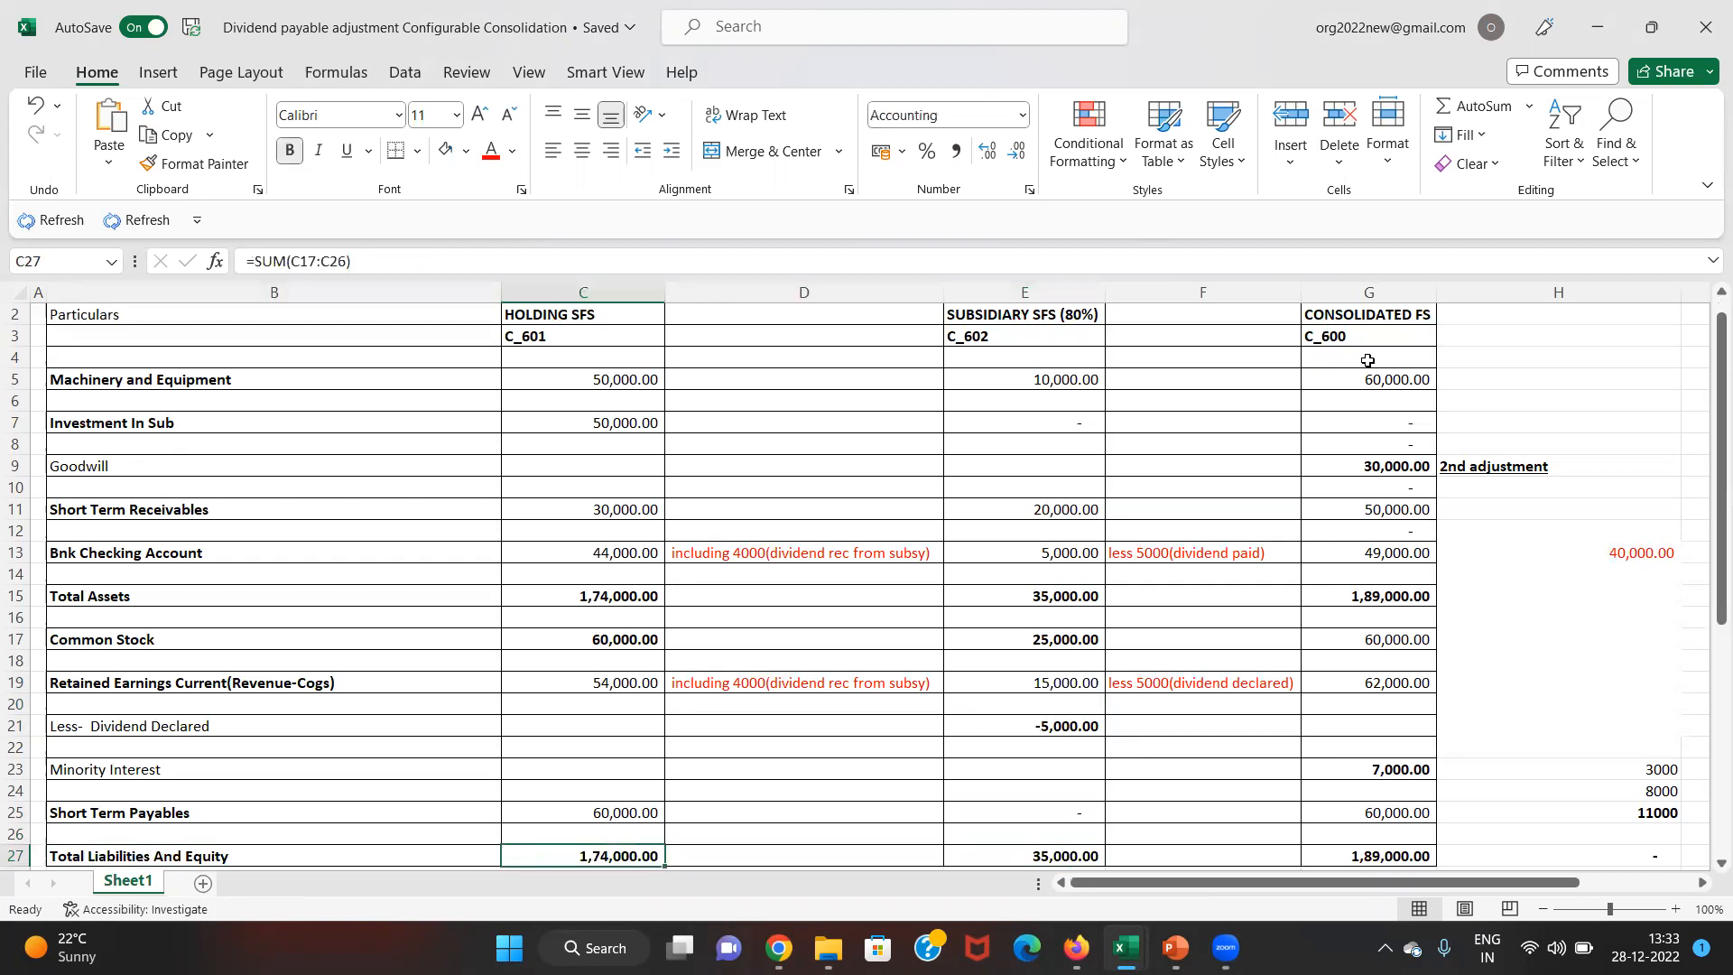
- Go to the goodwill calculation below the statement and examine the Investment In Sub reference in F32
{"action": "key", "text": "Down"}
{"action": "key", "text": "Down"}
{"action": "key", "text": "Down"}
{"action": "key", "text": "Down"}
{"action": "key", "text": "Down"}
{"action": "key", "text": "Down"}
{"action": "key", "text": "Down"}
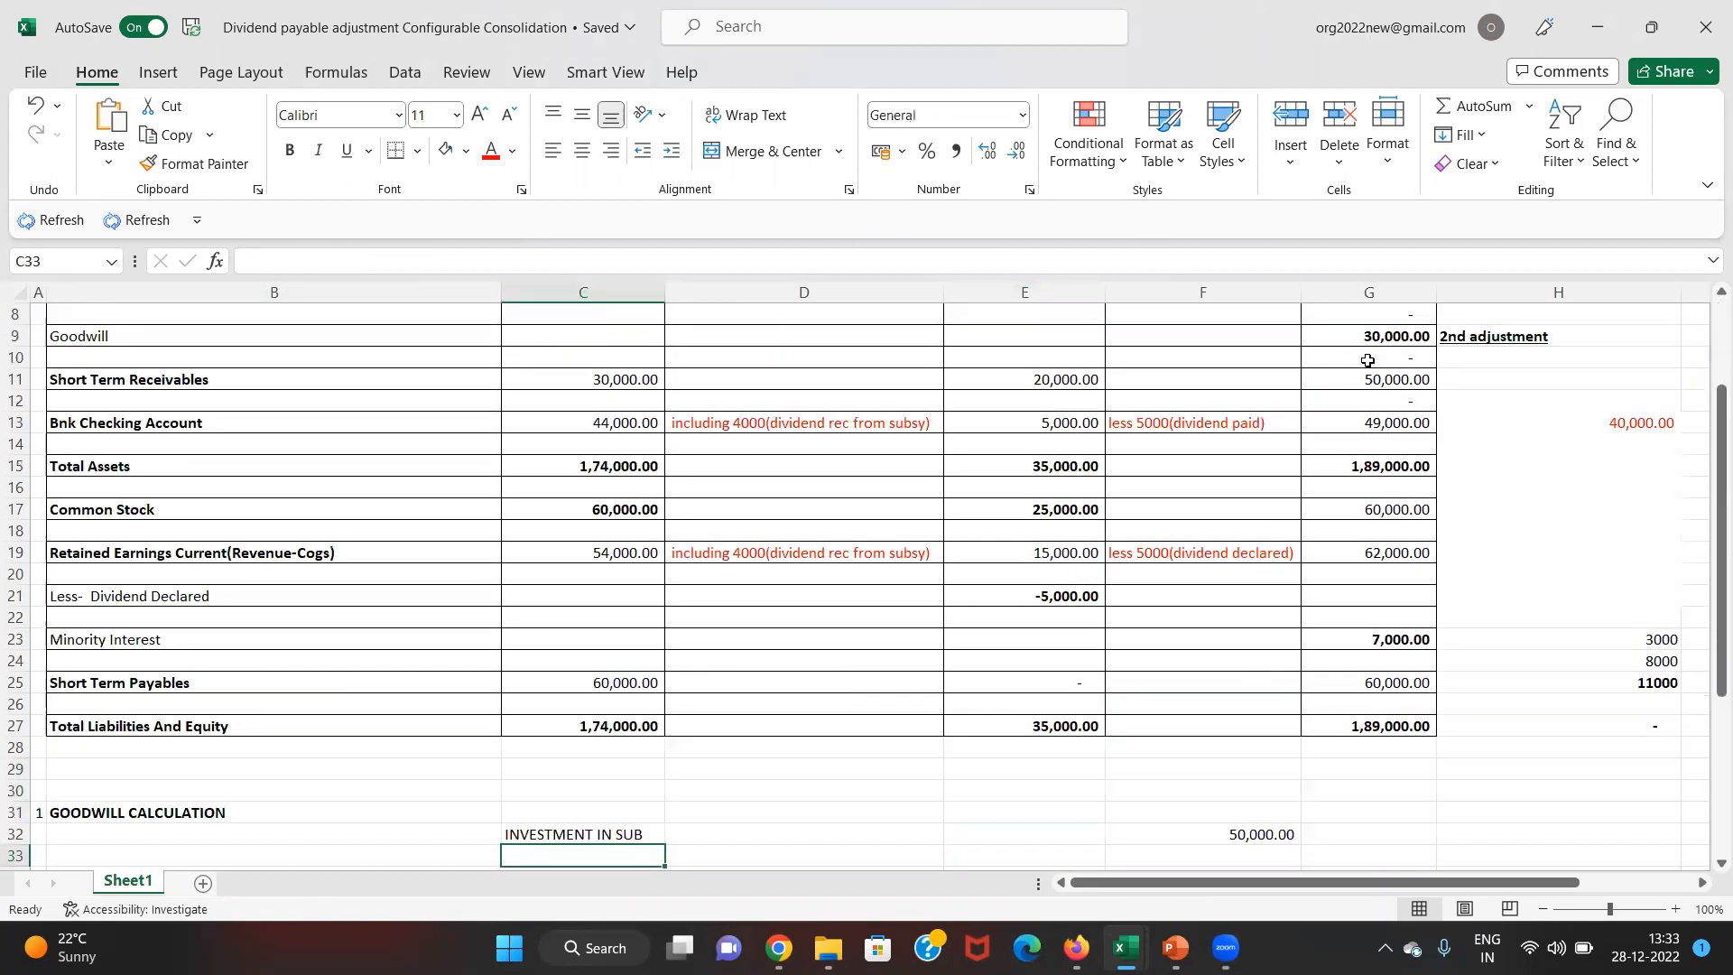
{"action": "key", "text": "Up"}
{"action": "key", "text": "Up"}
{"action": "key", "text": "Up"}
{"action": "key", "text": "Up"}
{"action": "key", "text": "Up"}
{"action": "key", "text": "Up"}
{"action": "key", "text": "Up"}
{"action": "key", "text": "Up"}
{"action": "key", "text": "Up"}
{"action": "key", "text": "Up"}
{"action": "key", "text": "Up"}
{"action": "key", "text": "Up"}
{"action": "key", "text": "Up"}
{"action": "key", "text": "Up"}
{"action": "key", "text": "Up"}
{"action": "key", "text": "Up"}
{"action": "key", "text": "Up"}
{"action": "key", "text": "Up"}
{"action": "key", "text": "Up"}
{"action": "key", "text": "Up"}
{"action": "key", "text": "Up"}
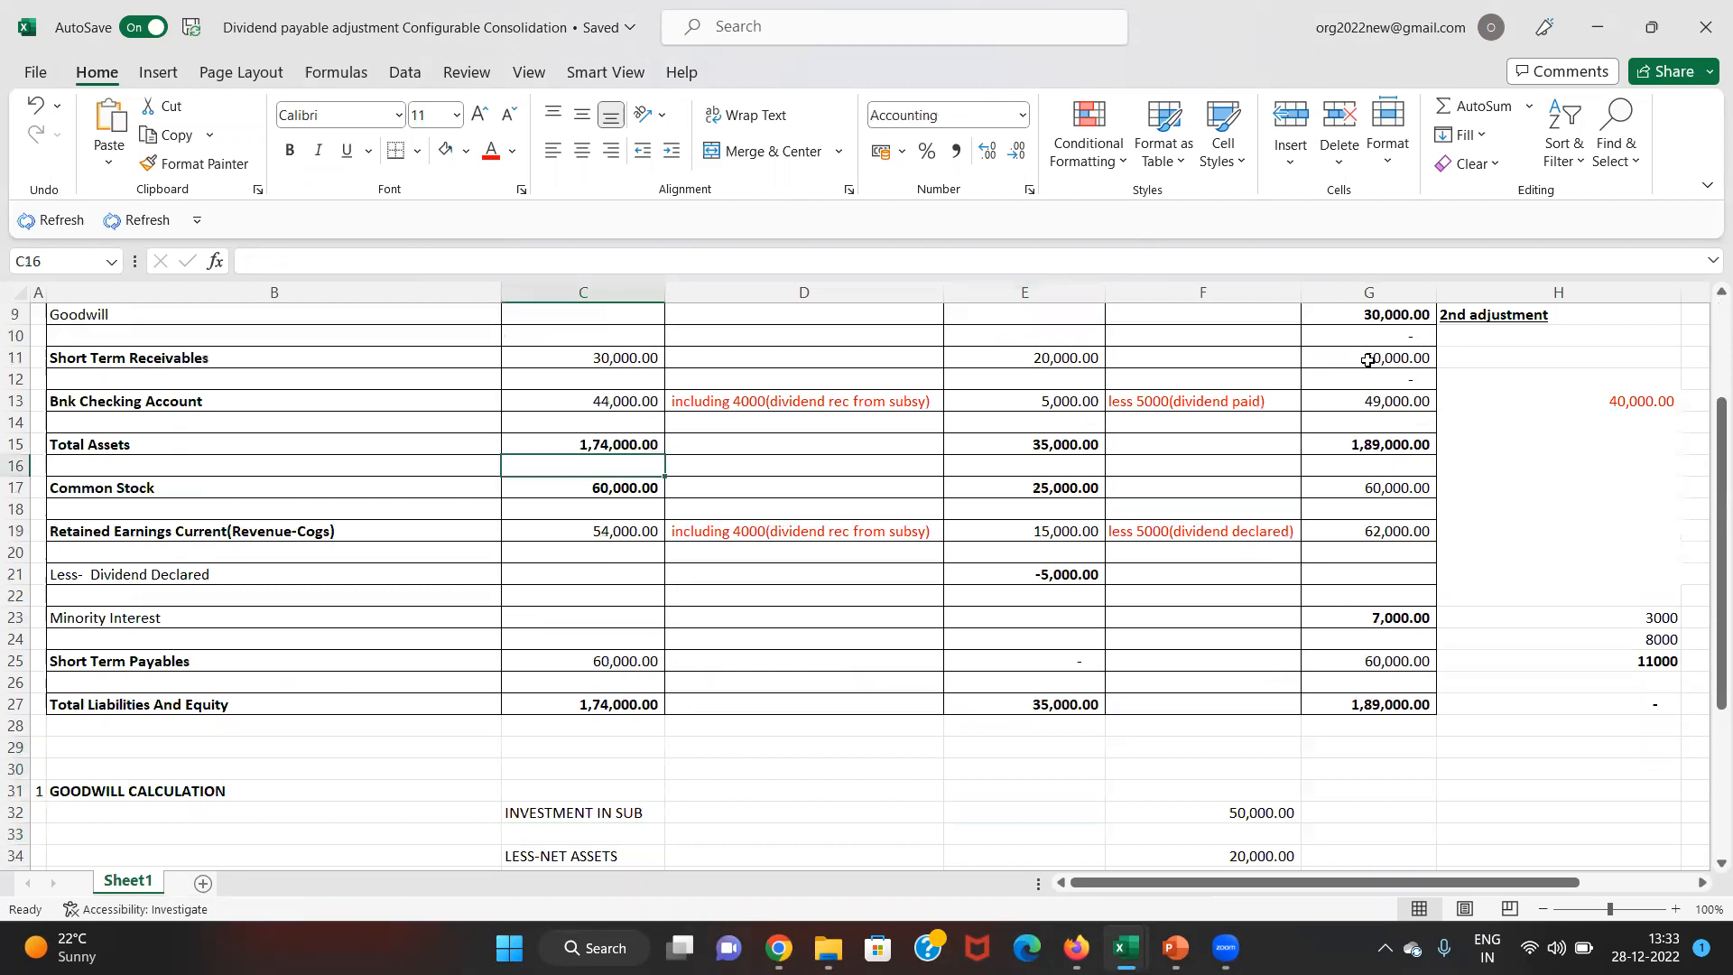
{"action": "key", "text": "Right"}
{"action": "key", "text": "Down"}
{"action": "key", "text": "Down"}
{"action": "key", "text": "Down"}
{"action": "key", "text": "Down"}
{"action": "key", "text": "Down"}
{"action": "key", "text": "Down"}
{"action": "key", "text": "Down"}
{"action": "key", "text": "Down"}
{"action": "key", "text": "Down"}
{"action": "key", "text": "Down"}
{"action": "key", "text": "Down"}
{"action": "key", "text": "Down"}
{"action": "key", "text": "Down"}
{"action": "key", "text": "Down"}
{"action": "key", "text": "Down"}
{"action": "key", "text": "Down"}
{"action": "key", "text": "Down"}
{"action": "key", "text": "Down"}
{"action": "key", "text": "Down"}
{"action": "key", "text": "Down"}
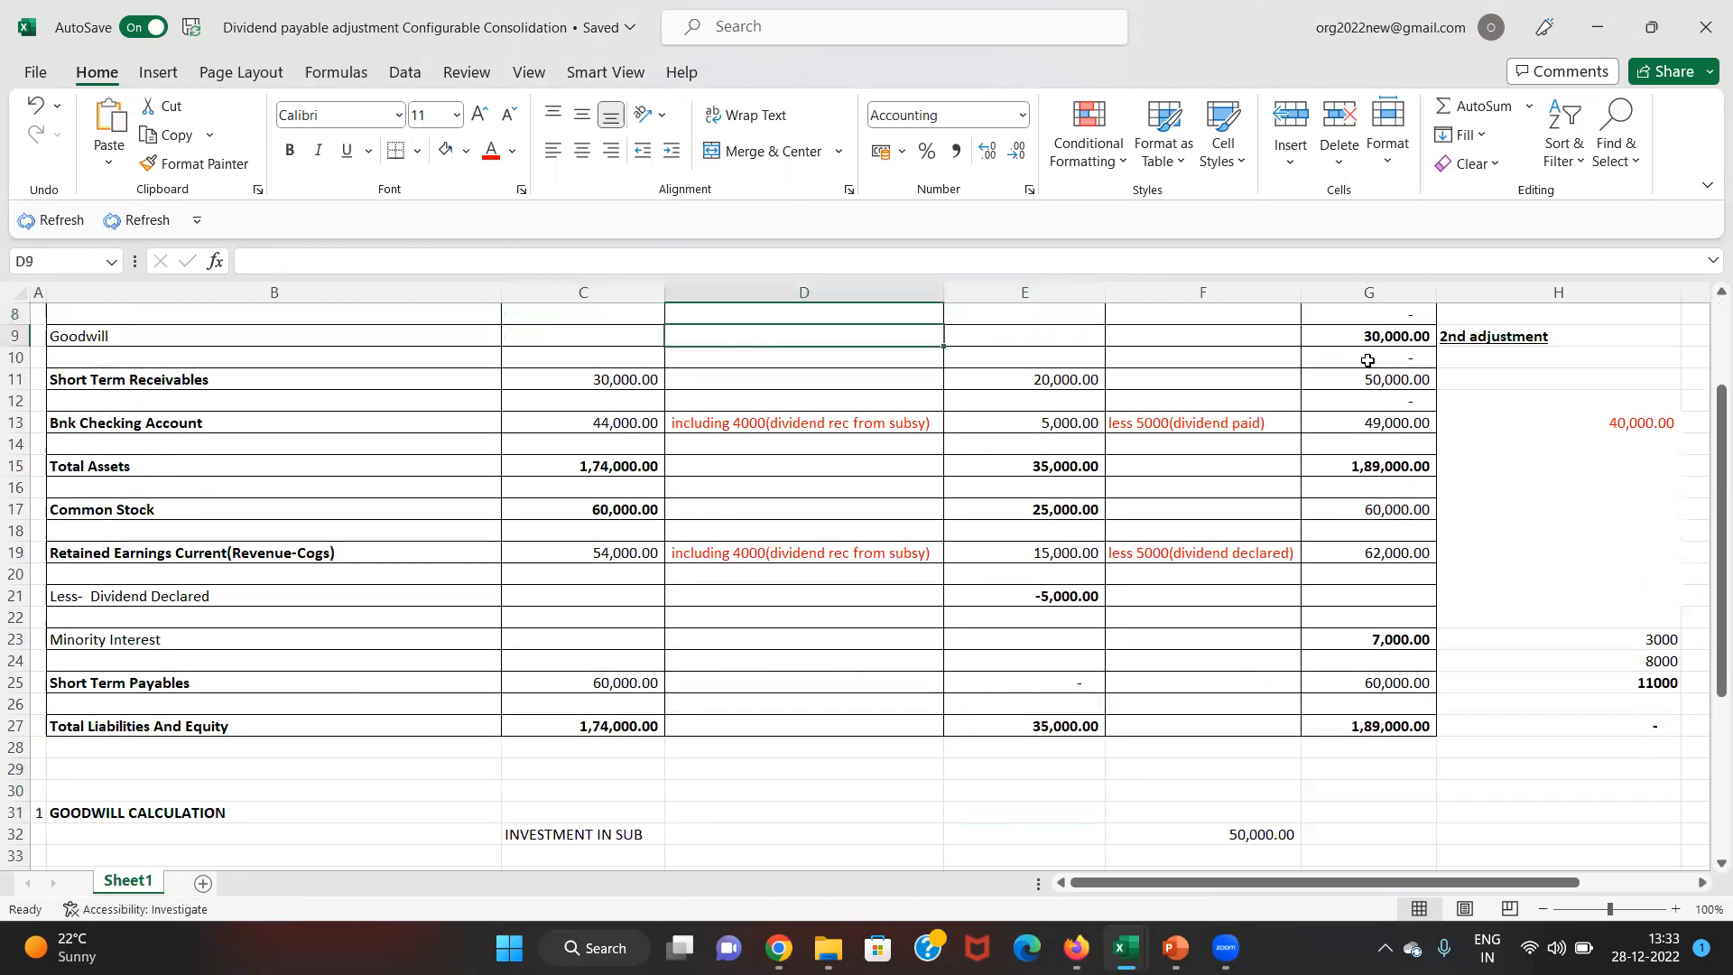
{"action": "key", "text": "Down"}
{"action": "key", "text": "Down"}
{"action": "key", "text": "Down"}
{"action": "key", "text": "Right"}
{"action": "key", "text": "Right"}
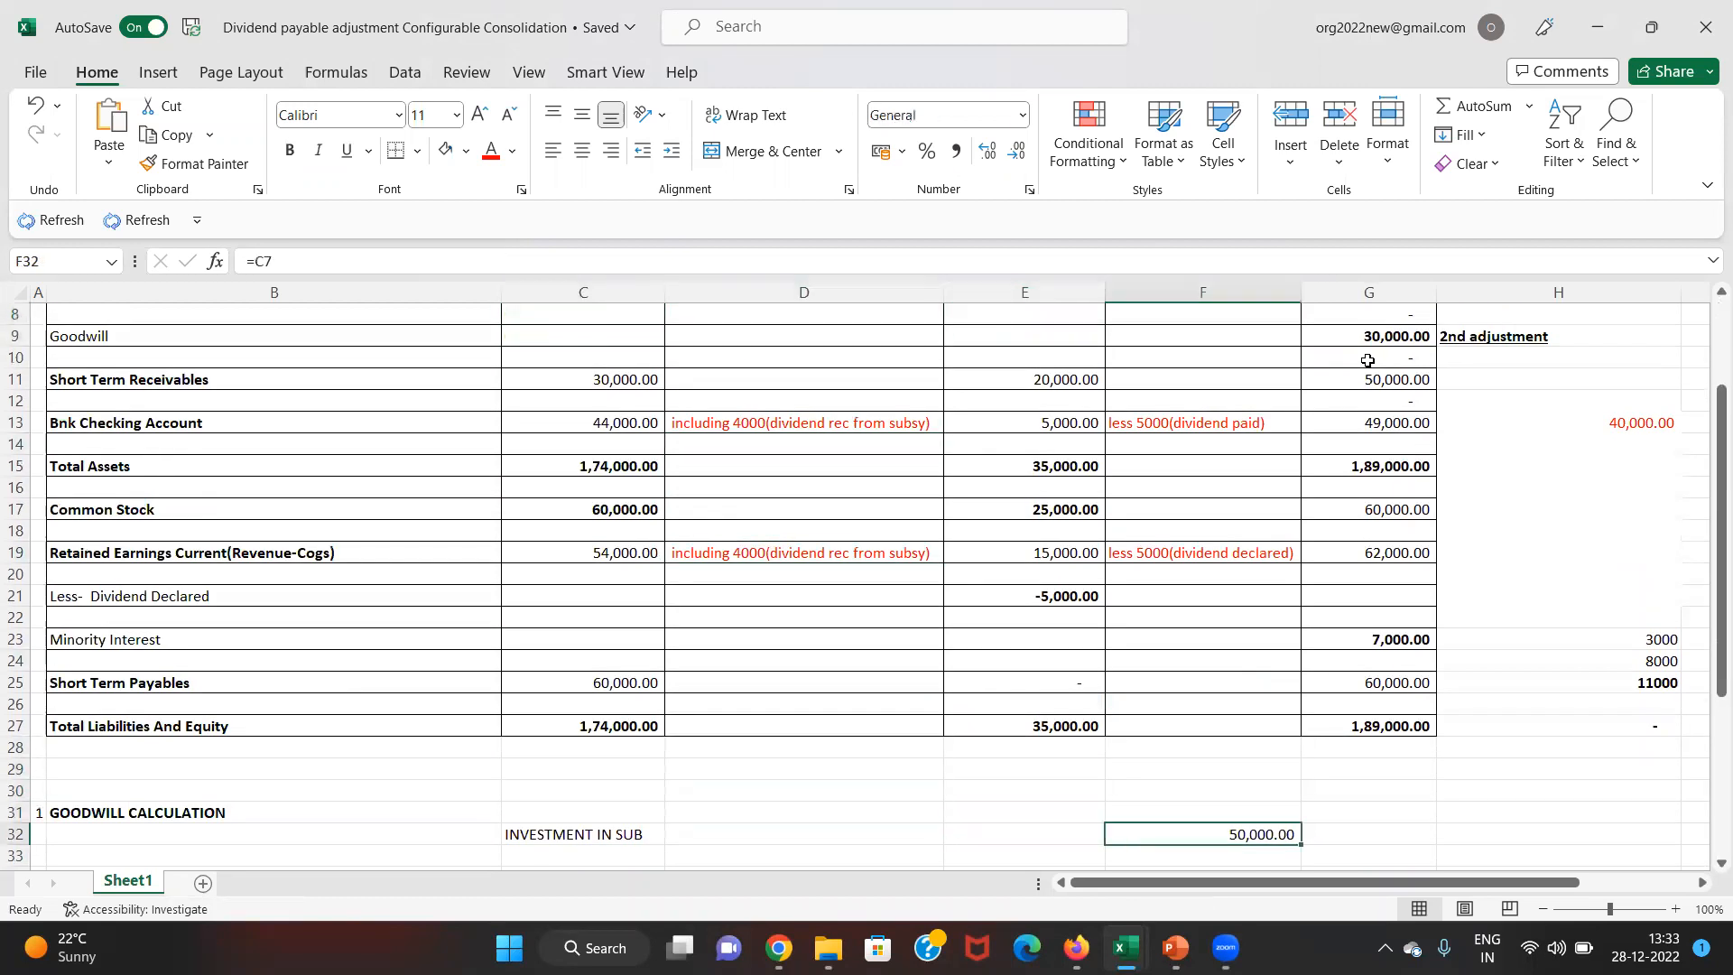
- Inspect the formulas behind the net assets in F34 and the goodwill in F36
{"action": "key", "text": "Down"}
{"action": "key", "text": "Down"}
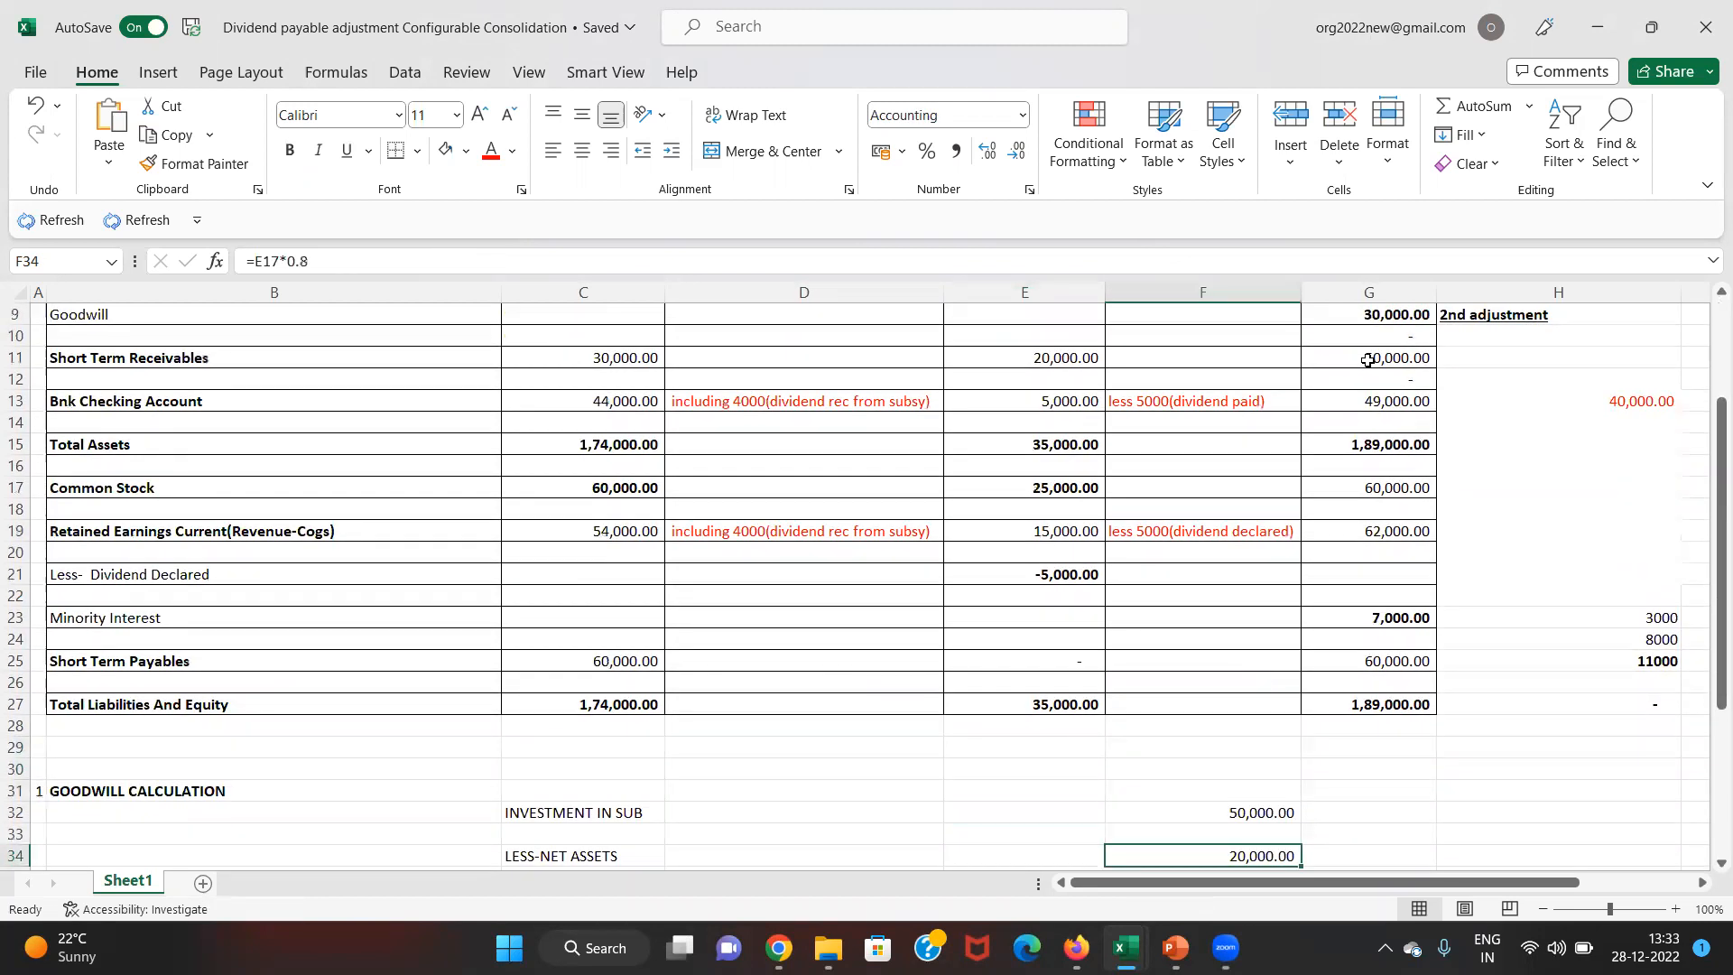
{"action": "key", "text": "F2"}
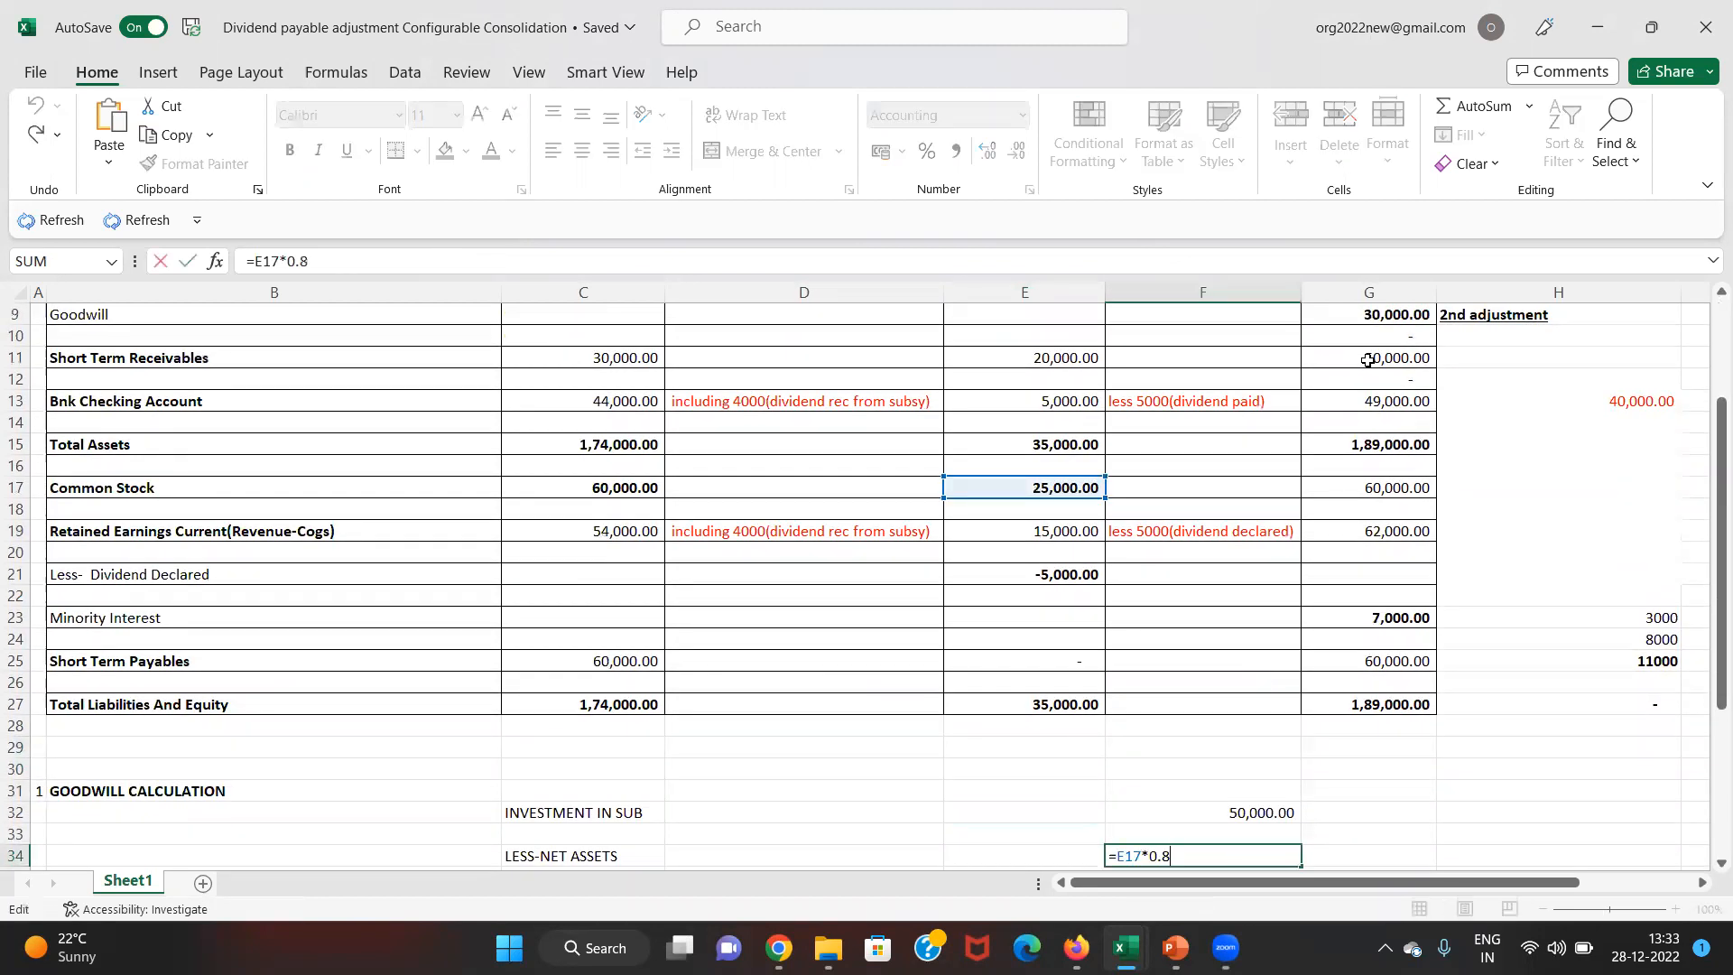
{"action": "key", "text": "Return"}
{"action": "key", "text": "Down"}
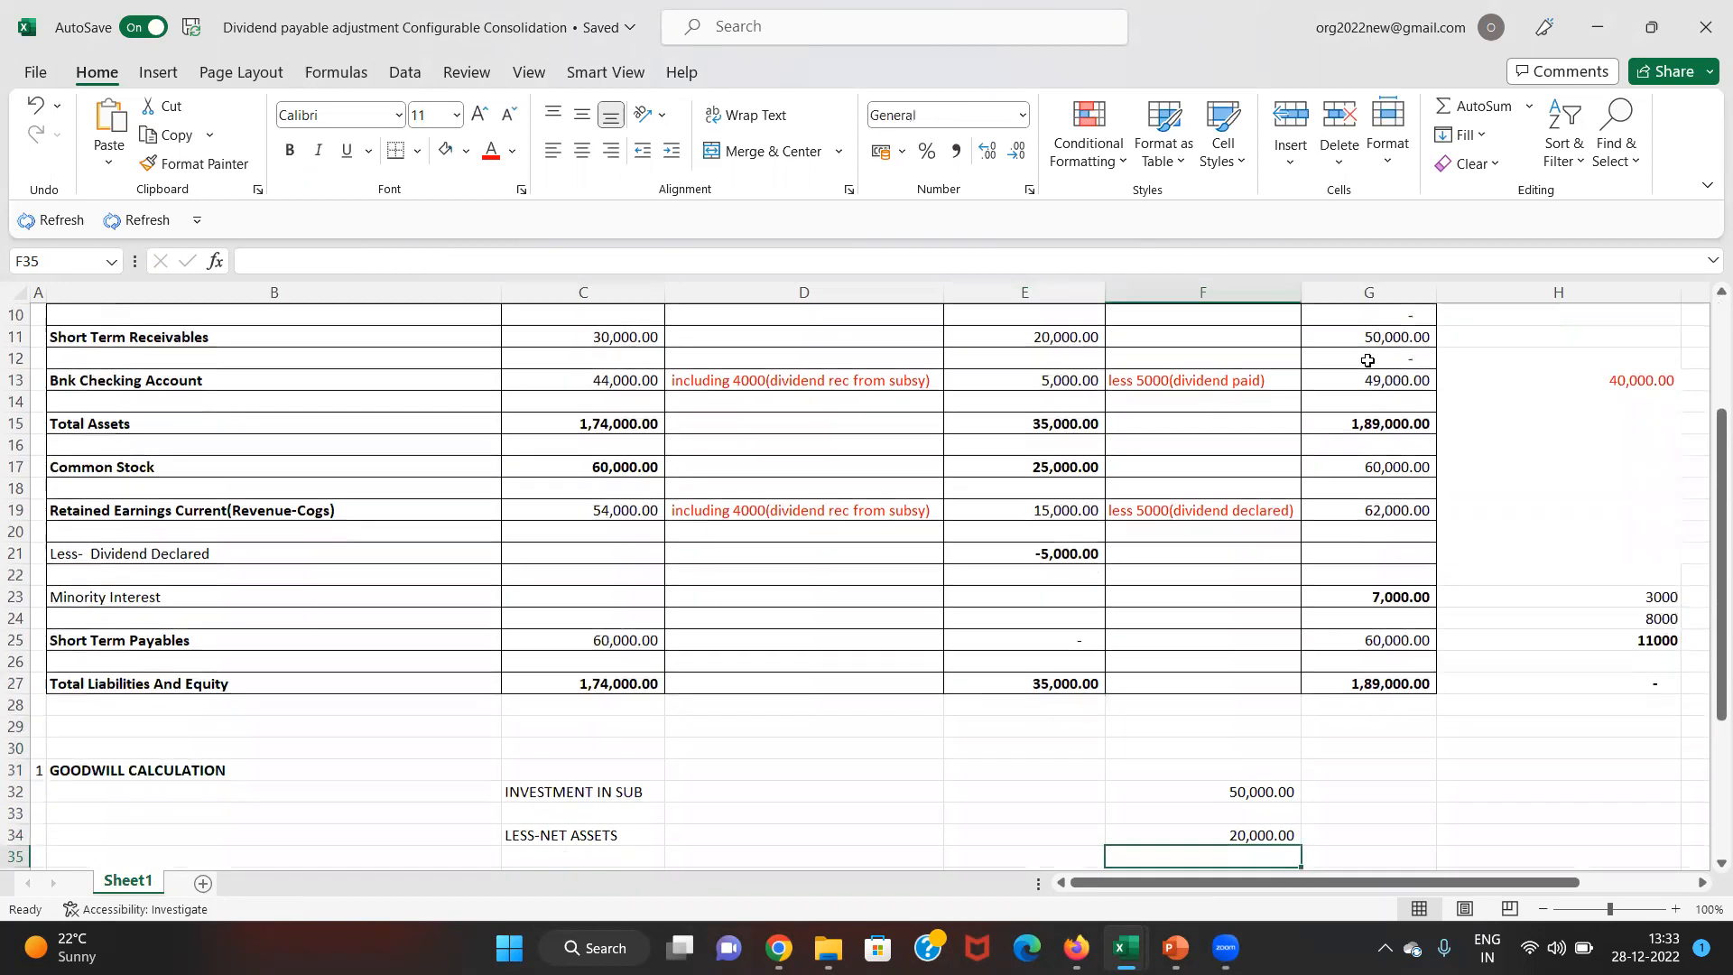
{"action": "type", "text": "=F32-F34"}
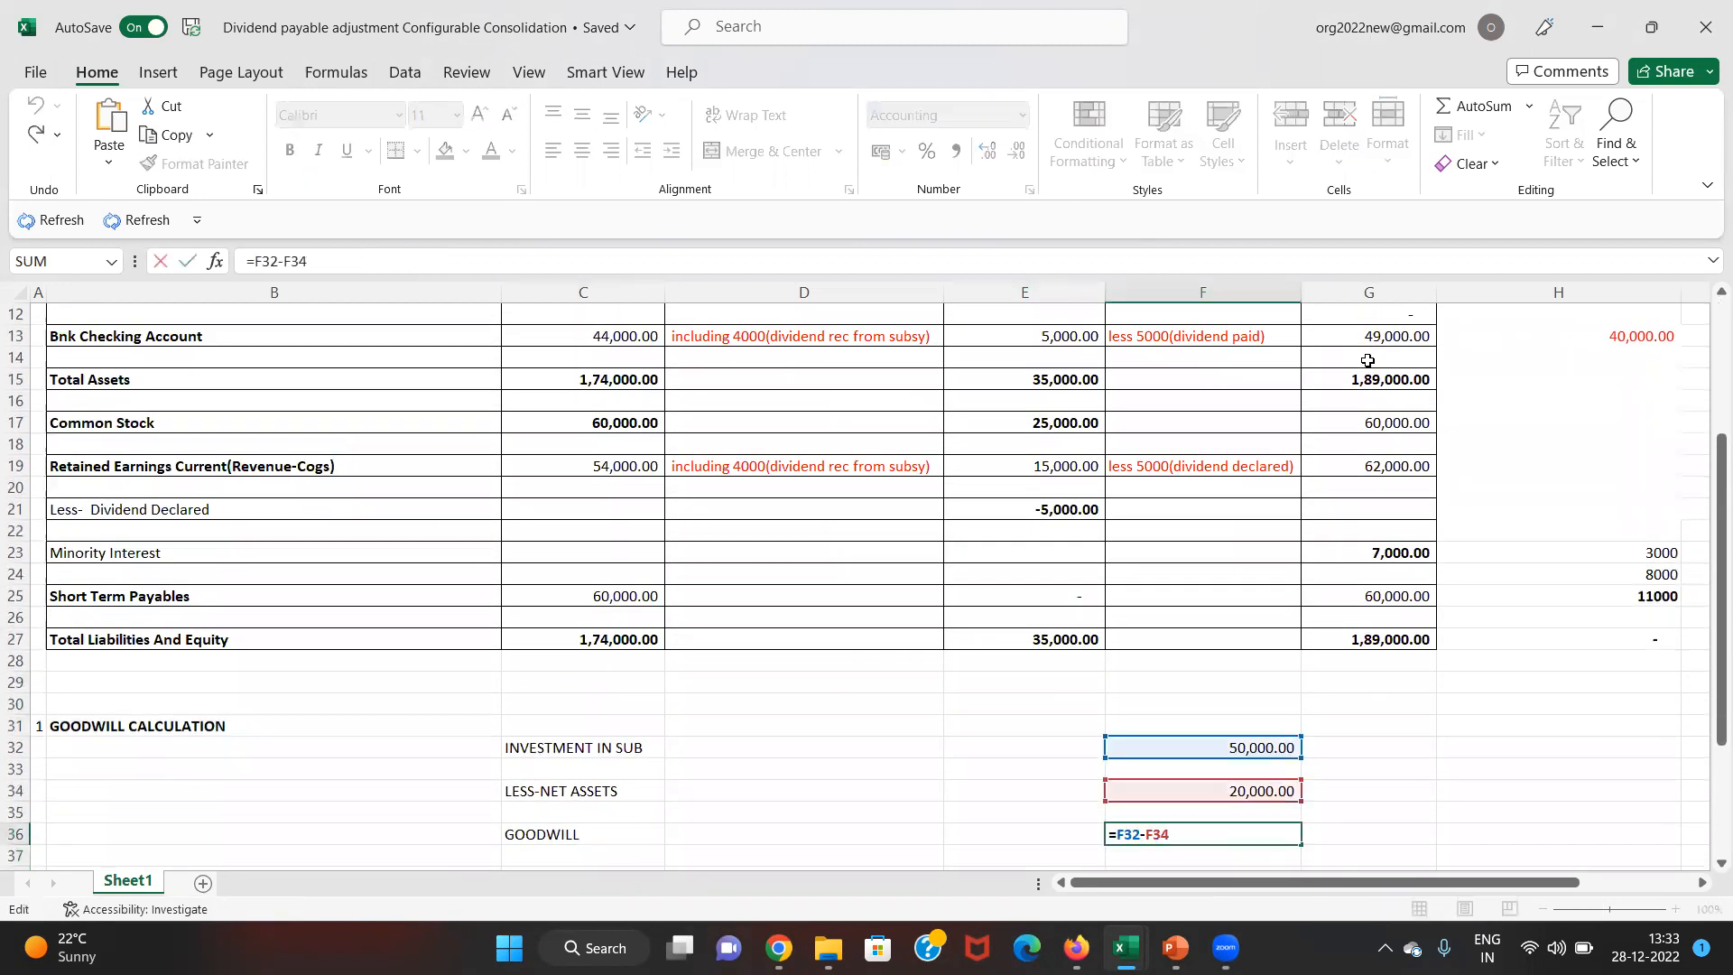
{"action": "key", "text": "ctrl+Return"}
{"action": "key", "text": "Down"}
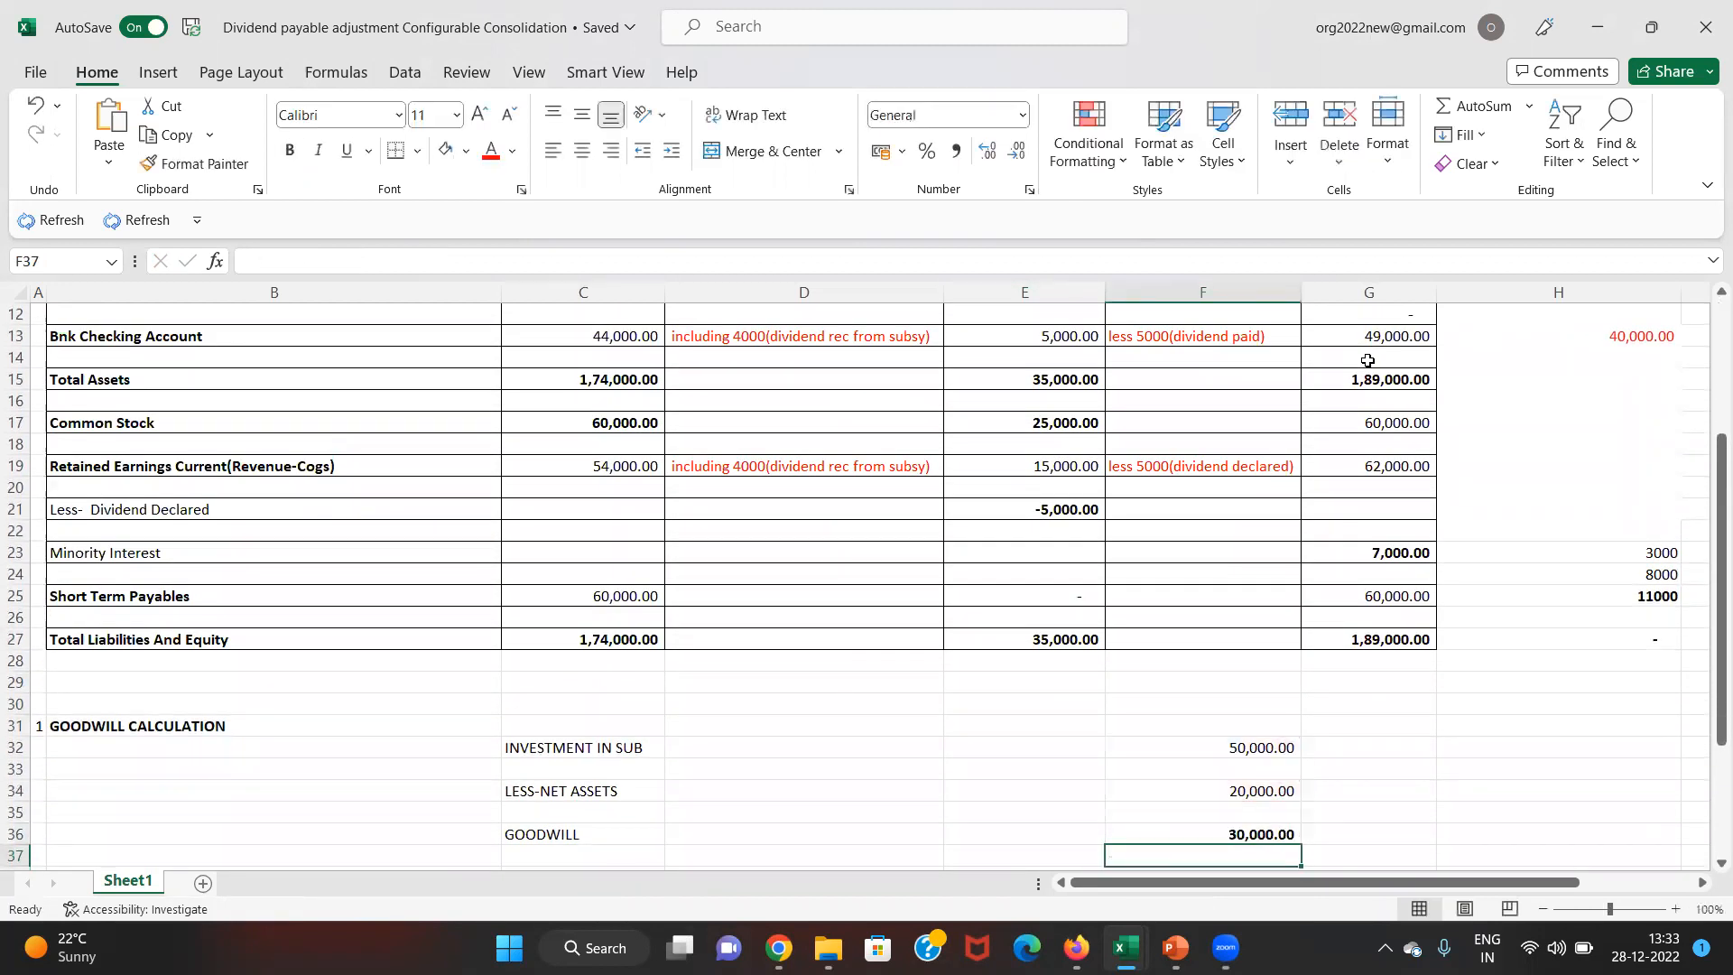
- Inspect the minority interest formula in F39 and the total income share in F40
{"action": "key", "text": "Down"}
{"action": "key", "text": "Down"}
{"action": "key", "text": "Down"}
{"action": "key", "text": "Down"}
{"action": "key", "text": "Down"}
{"action": "key", "text": "Up"}
{"action": "key", "text": "Up"}
{"action": "key", "text": "Up"}
{"action": "key", "text": "F2"}
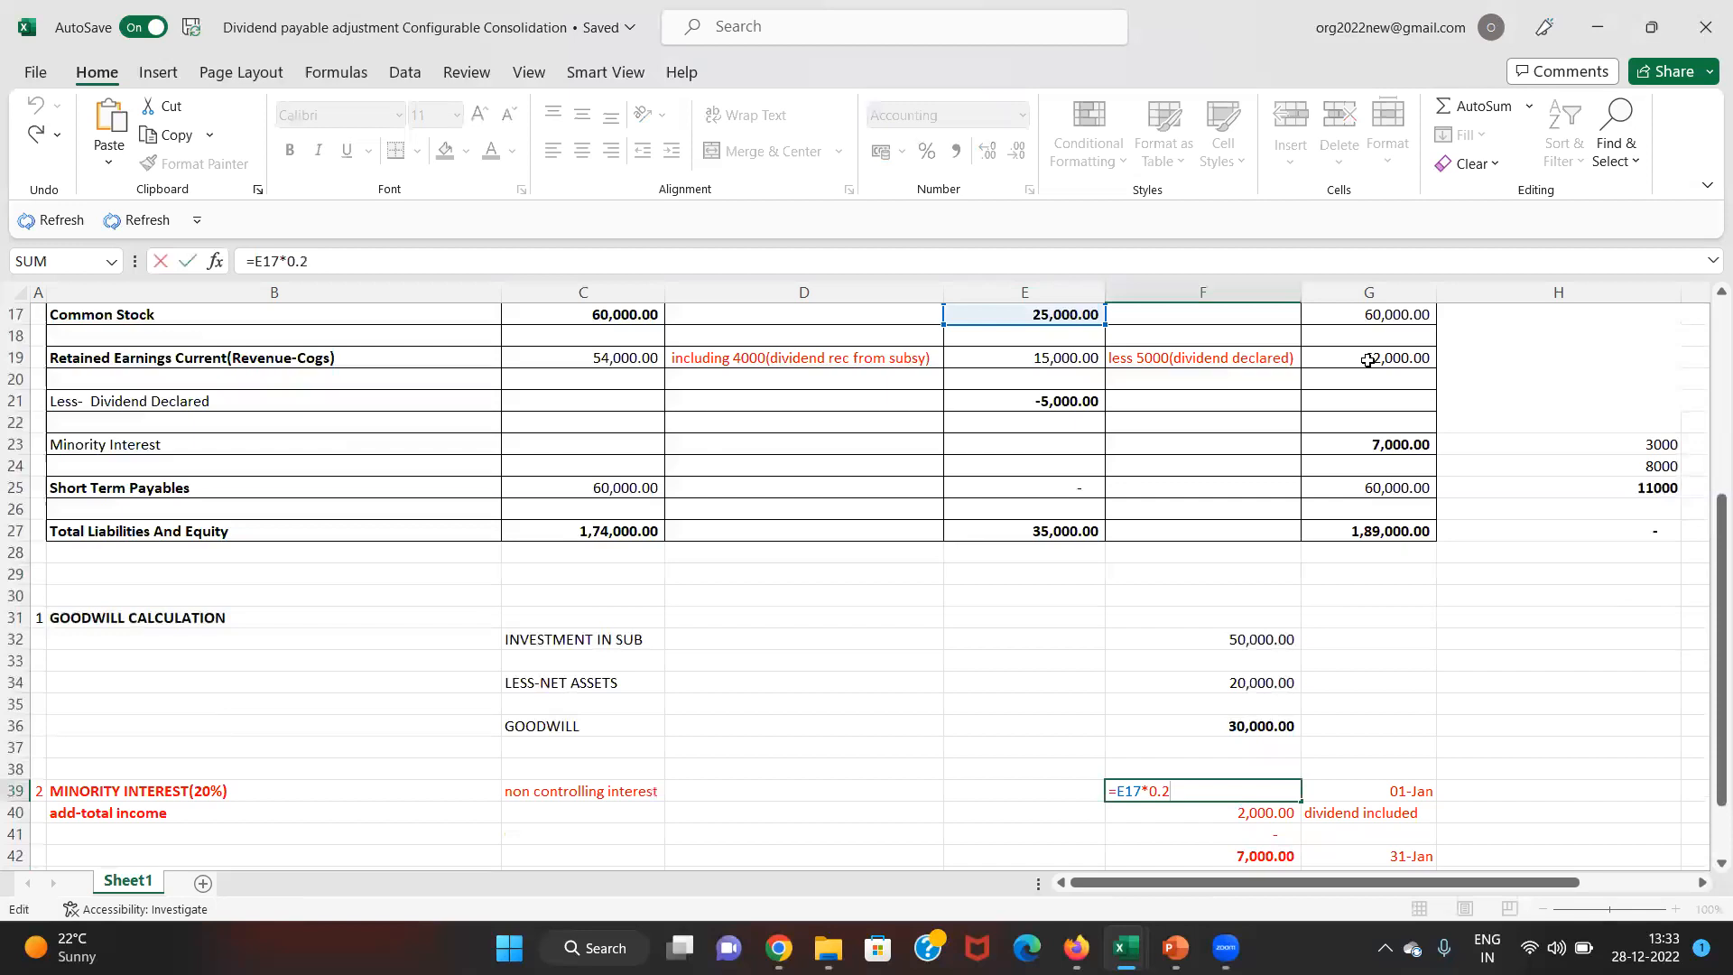
{"action": "key", "text": "Escape"}
{"action": "key", "text": "Down"}
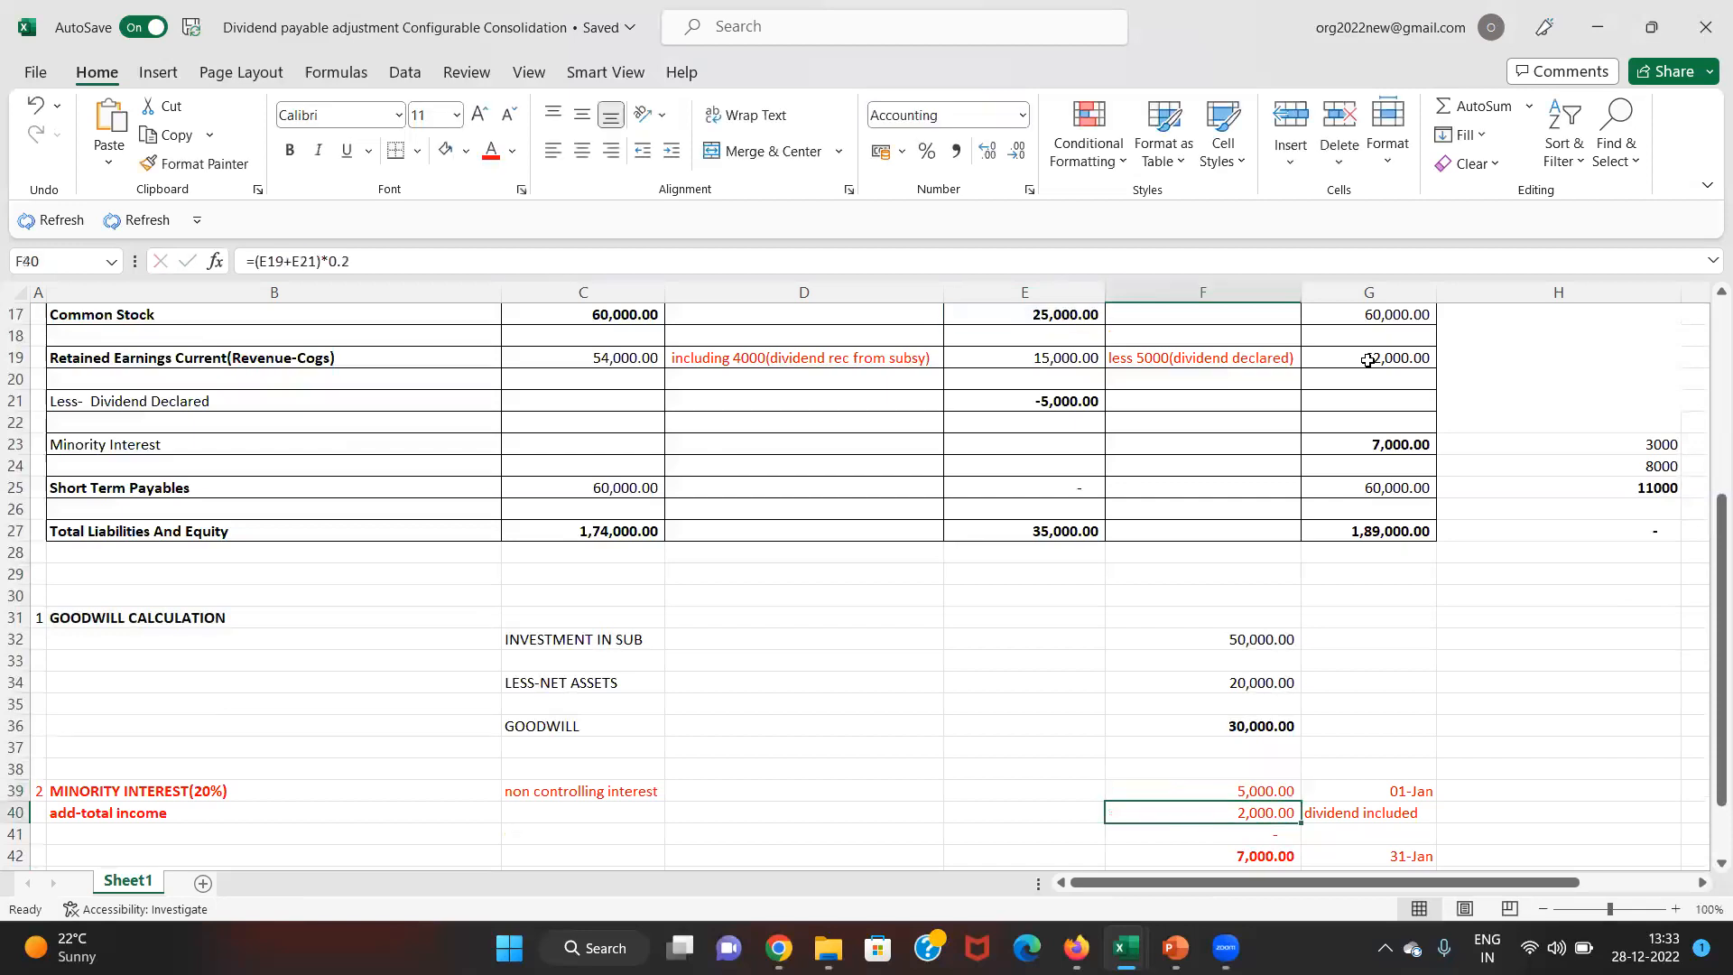
- Clear the date labels and the dividend note beside the minority interest figures in G39:G42
{"action": "key", "text": "Right"}
{"action": "key", "text": "shift+Up"}
{"action": "key", "text": "Down"}
{"action": "key", "text": "Down"}
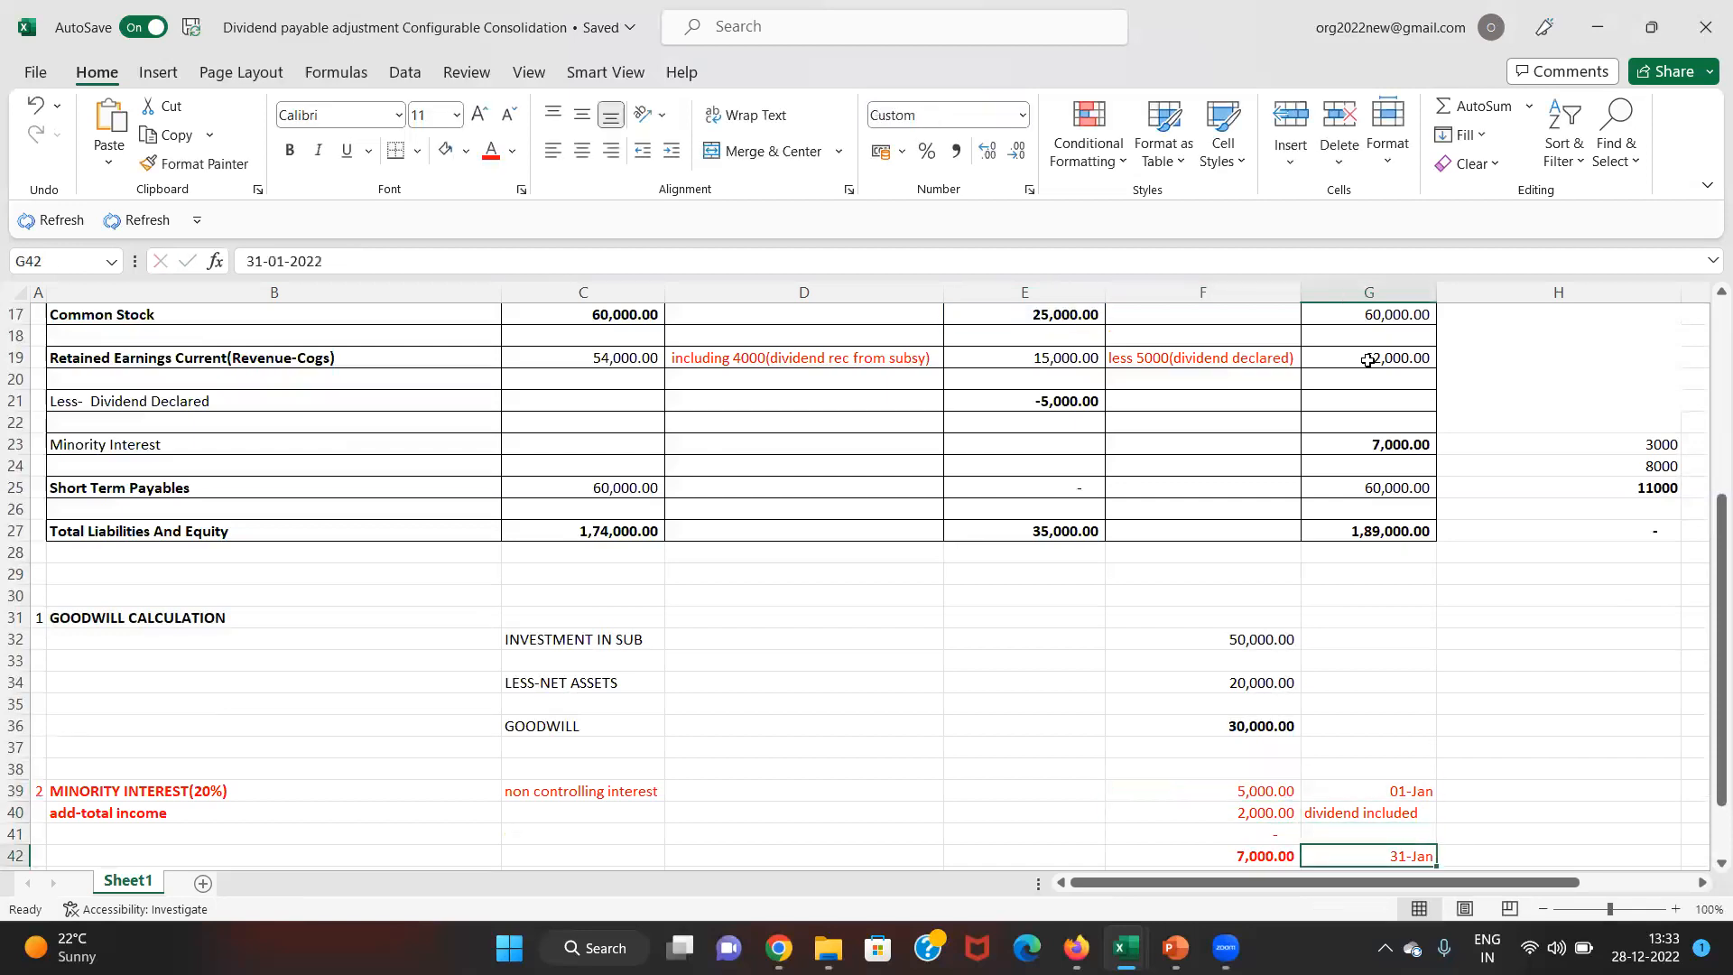
{"action": "key", "text": "shift+Up"}
{"action": "key", "text": "shift+Up"}
{"action": "key", "text": "shift+Up"}
{"action": "key", "text": "Delete"}
{"action": "key", "text": "Left"}
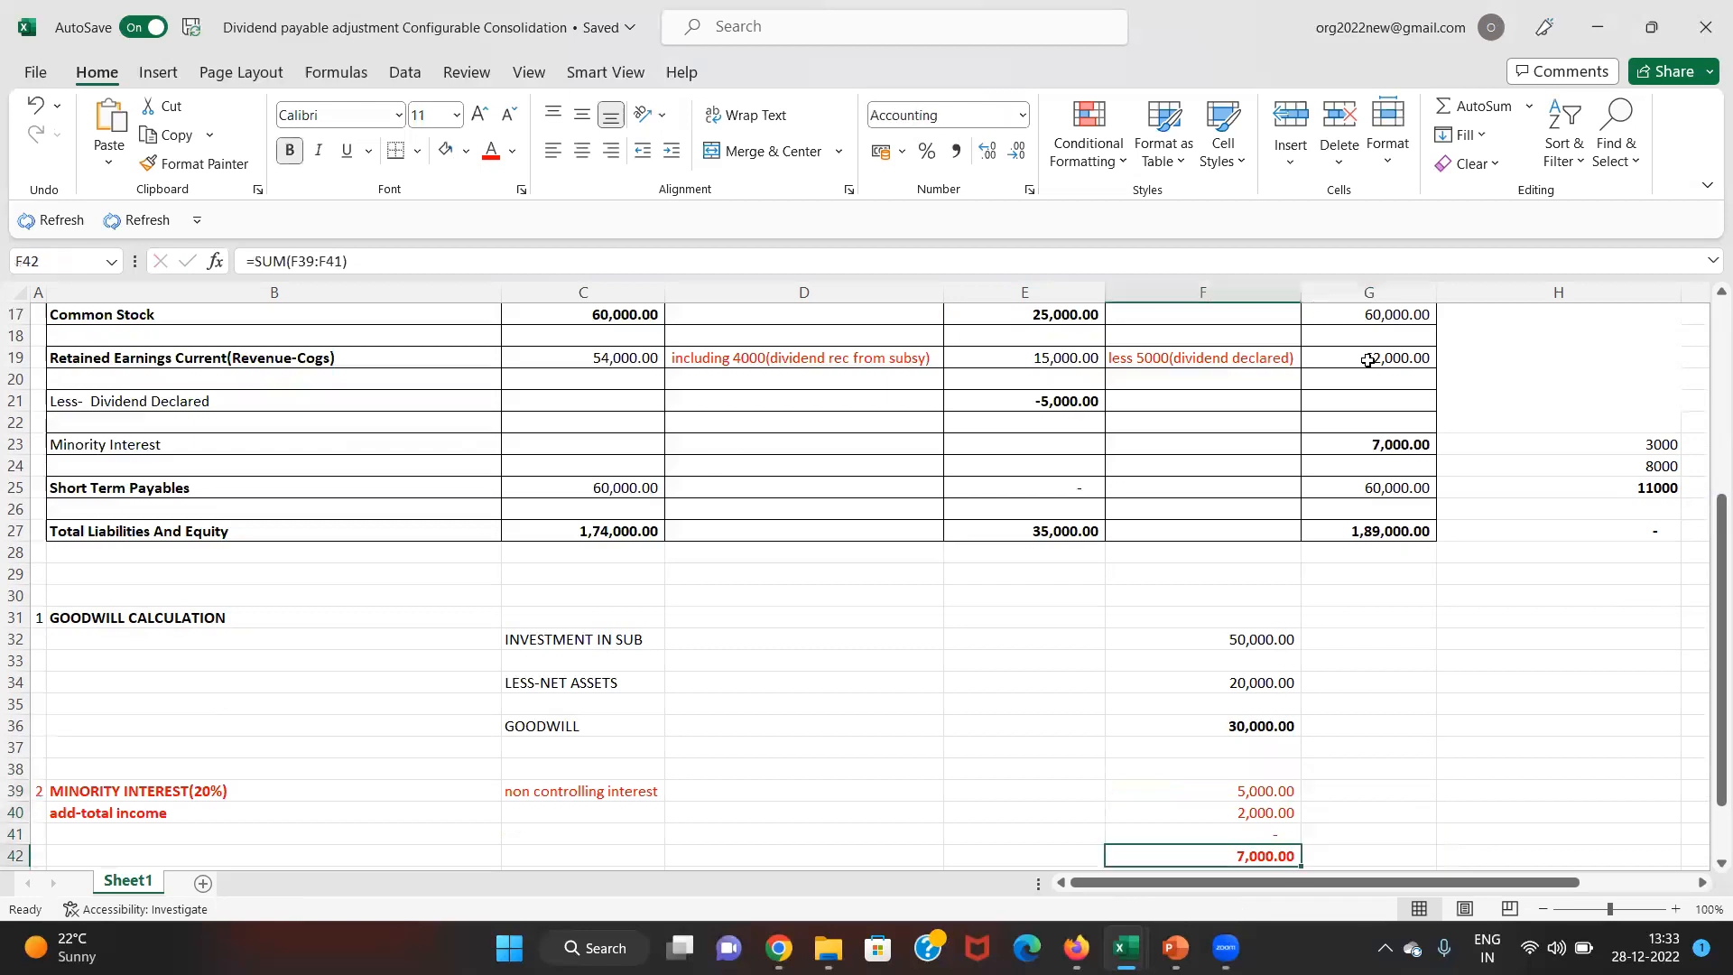
- Trace the add-total income formula in F40 to the subsidiary's retained earnings and dividend declared cells
{"action": "key", "text": "Down"}
{"action": "key", "text": "Down"}
{"action": "key", "text": "Down"}
{"action": "key", "text": "Down"}
{"action": "key", "text": "Down"}
{"action": "key", "text": "Up"}
{"action": "key", "text": "Up"}
{"action": "key", "text": "Up"}
{"action": "key", "text": "Up"}
{"action": "key", "text": "Up"}
{"action": "key", "text": "Up"}
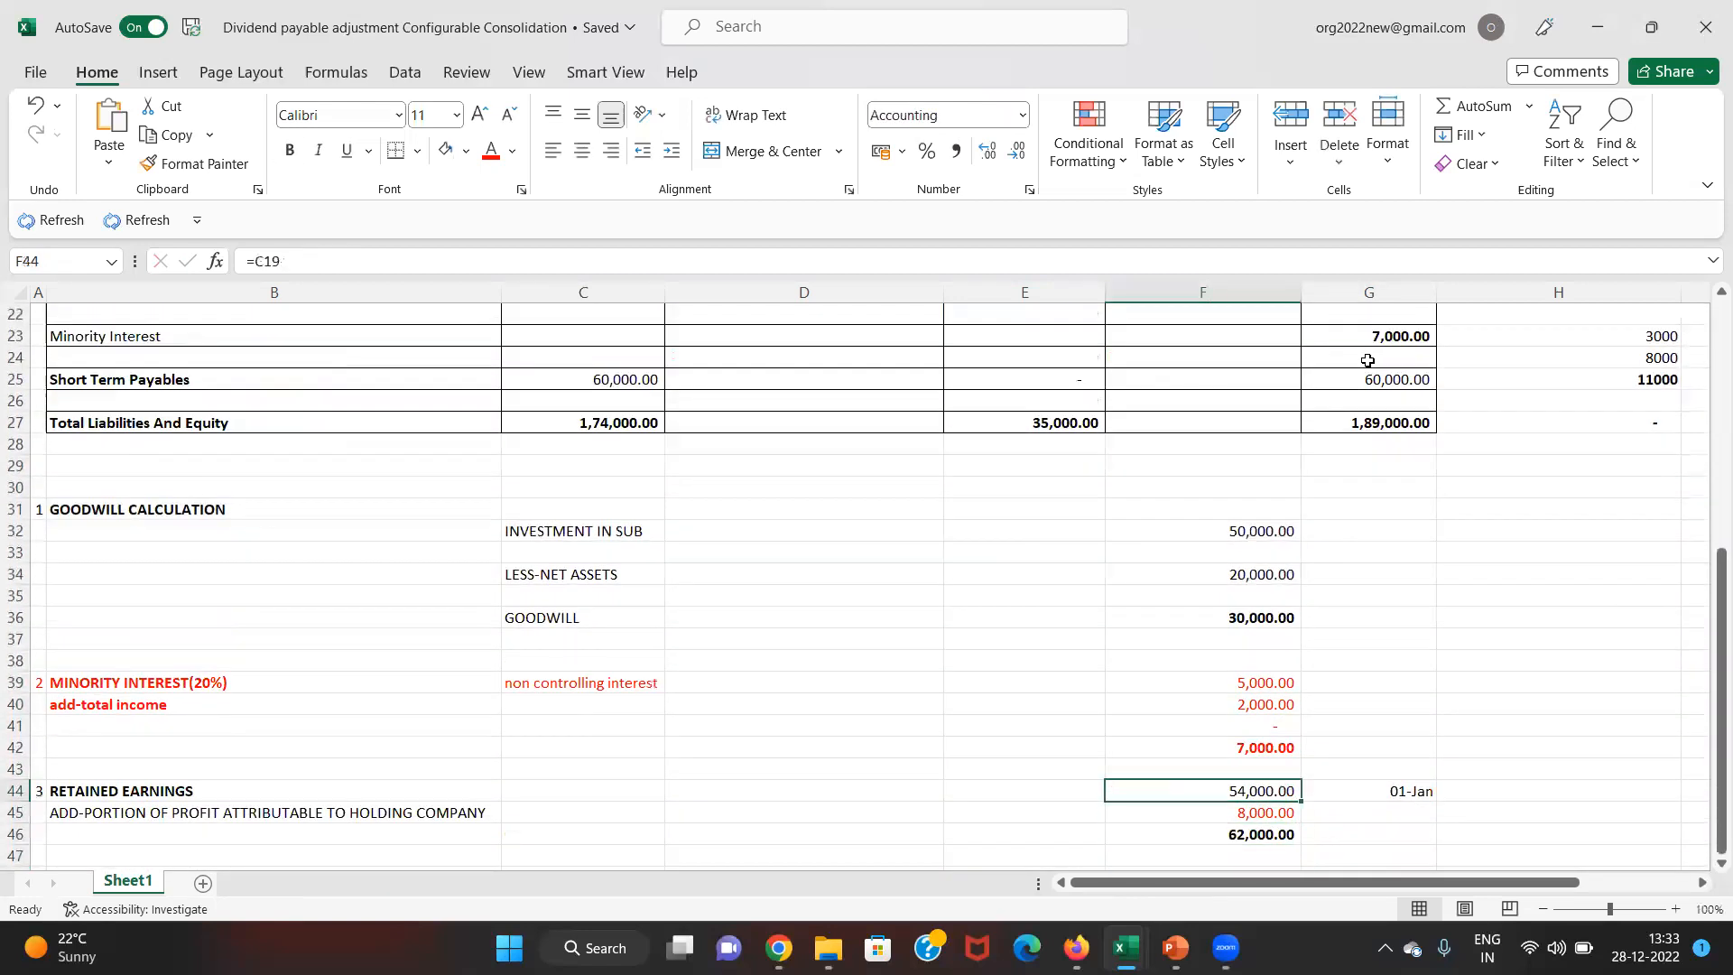
{"action": "key", "text": "Up"}
{"action": "key", "text": "F2"}
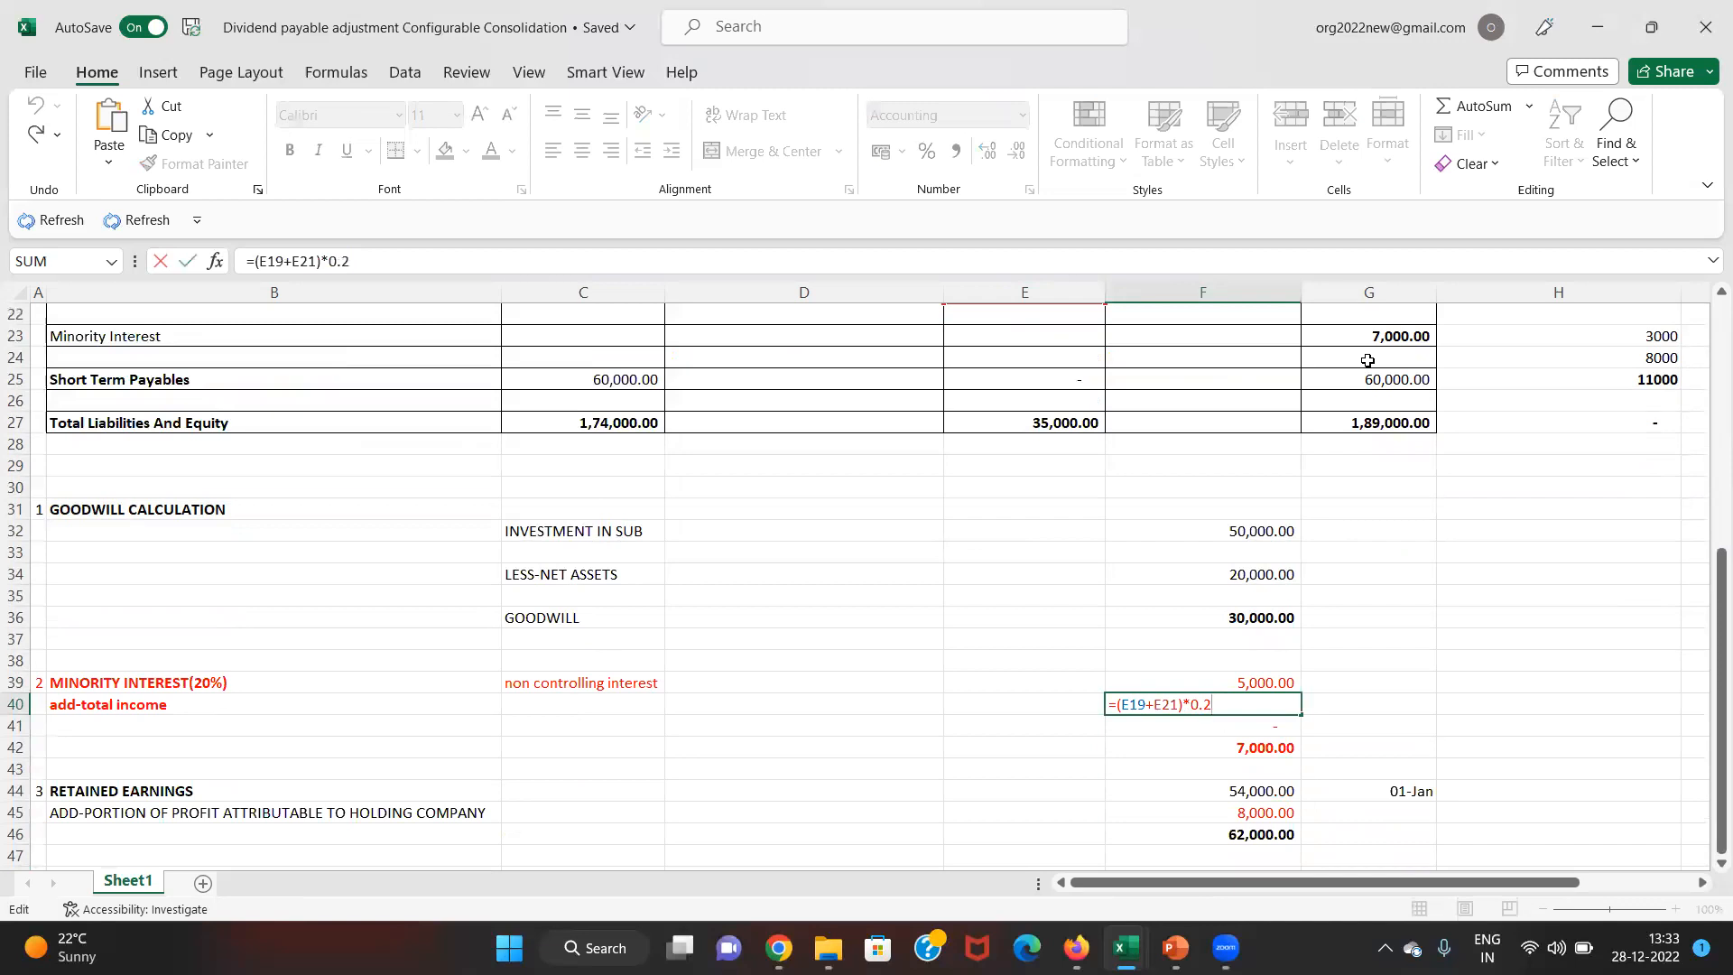
{"action": "scroll", "coordinate": [1309, 451], "scroll_direction": "up", "scroll_amount": 3}
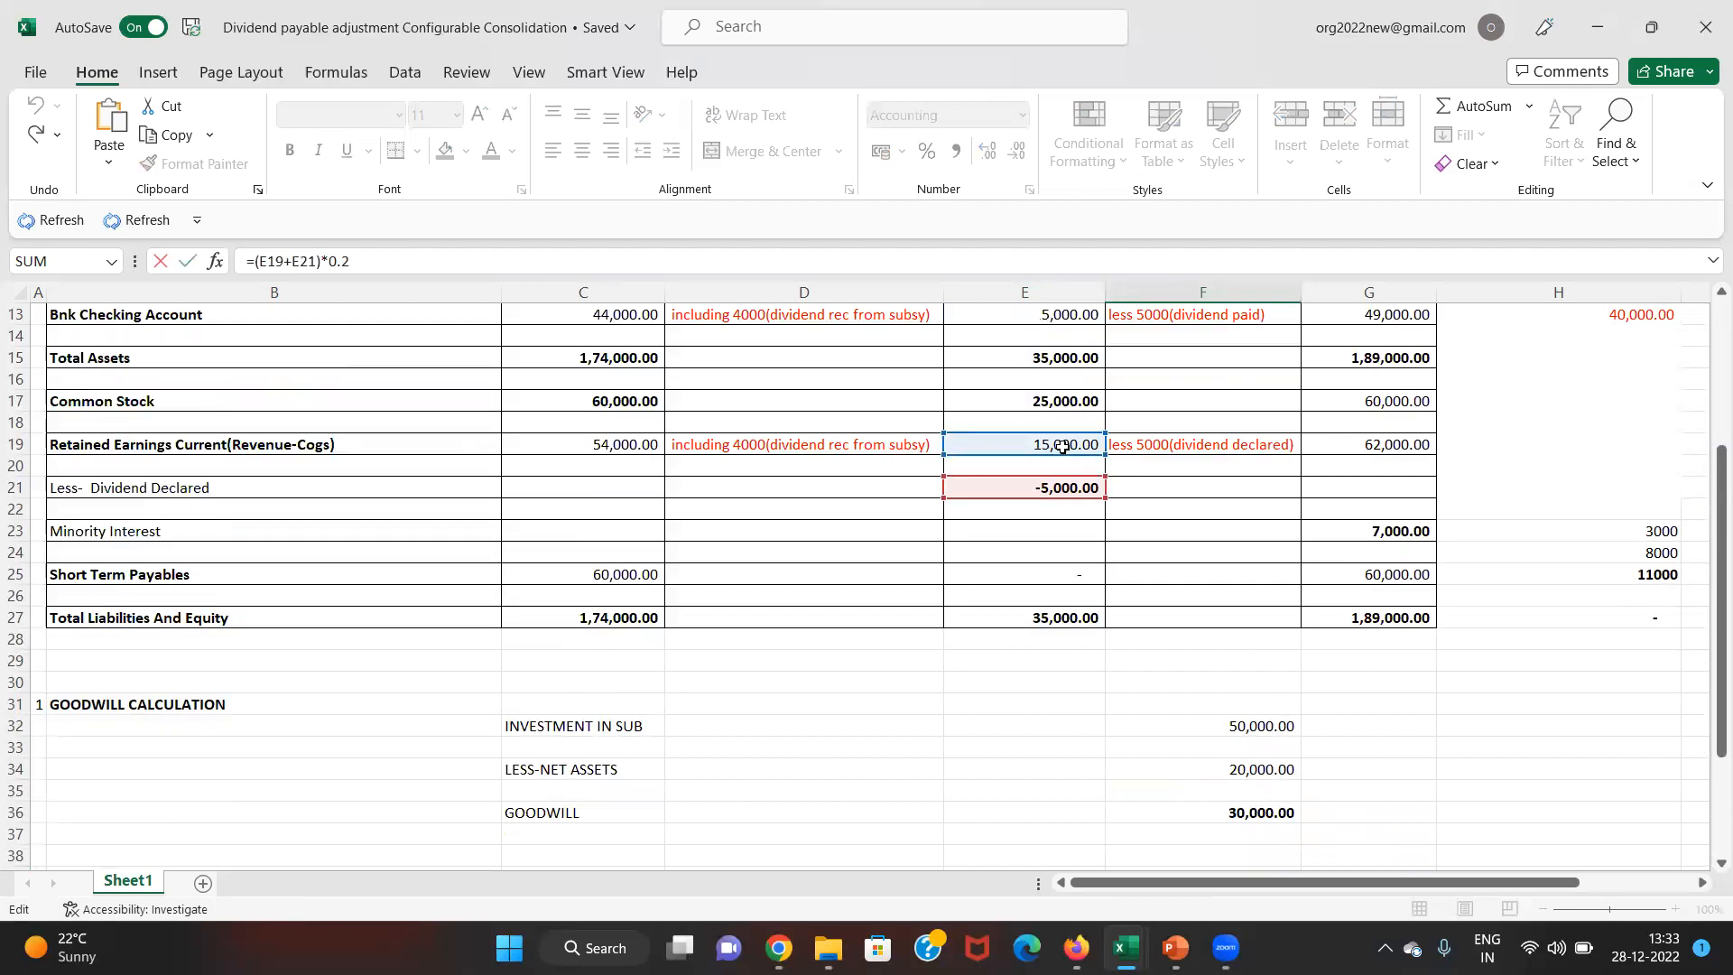
{"action": "scroll", "coordinate": [1066, 451], "scroll_direction": "down", "scroll_amount": 1}
{"action": "scroll", "coordinate": [1235, 764], "scroll_direction": "down", "scroll_amount": 1}
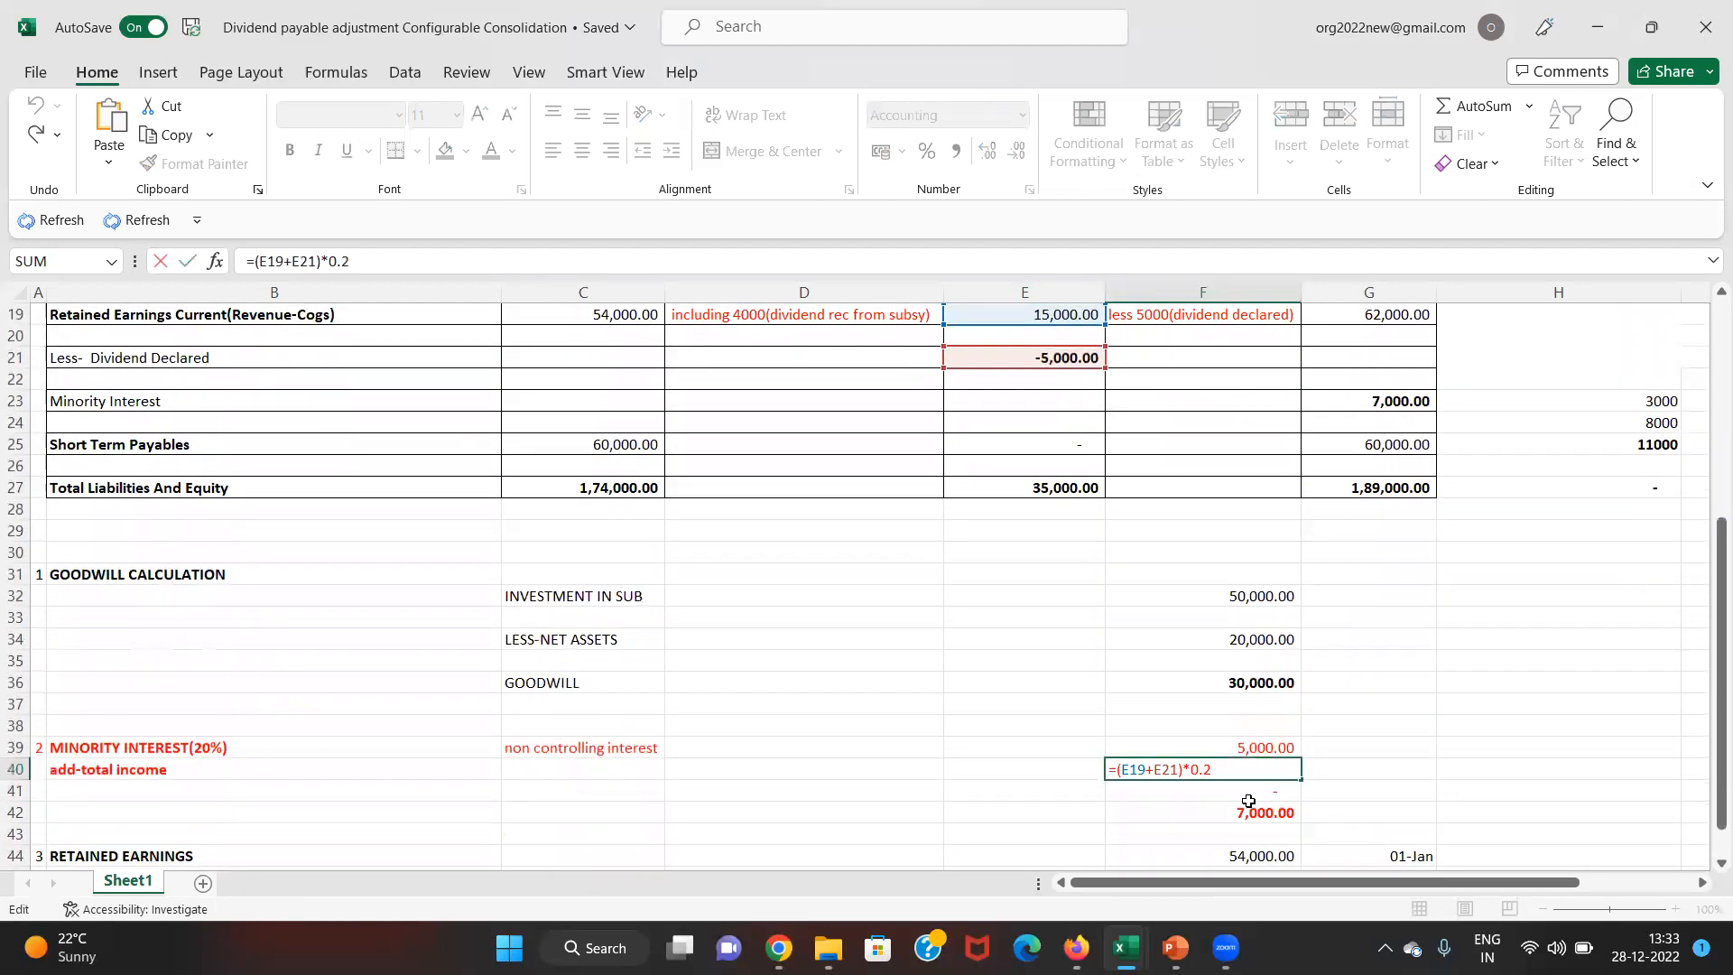
{"action": "key", "text": "ctrl+Return"}
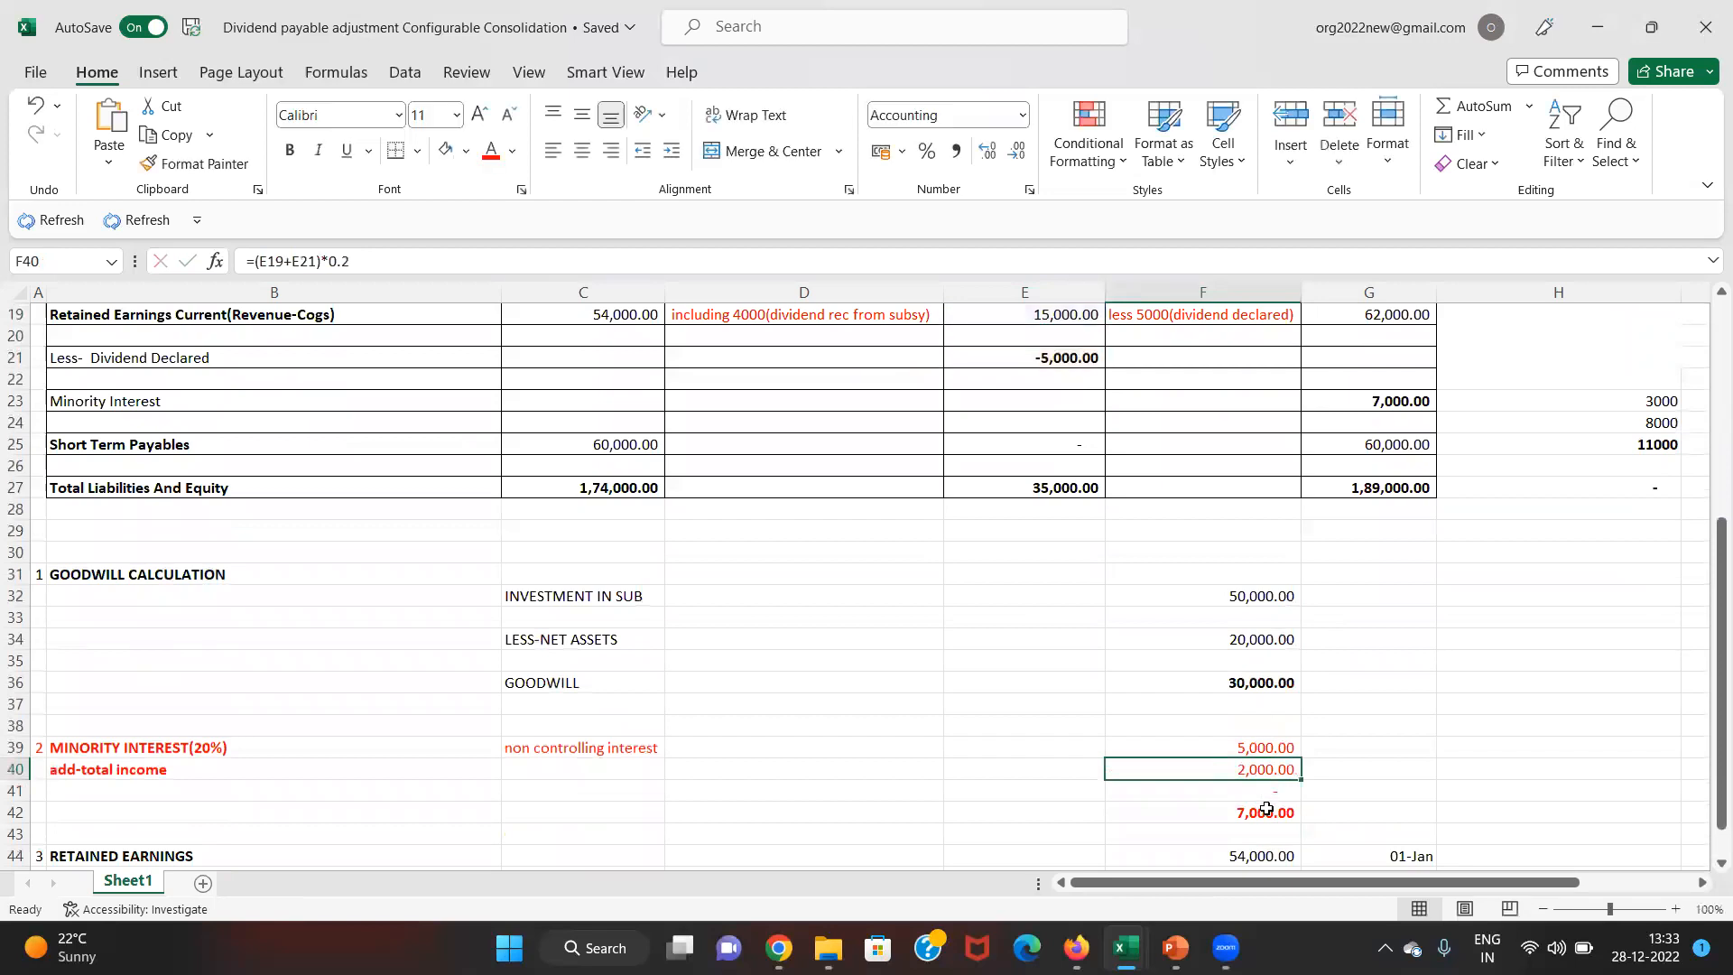
- Check the minority interest sum in F42 and the source of the holding company's retained earnings in F44
{"action": "left_click", "coordinate": [1267, 809]}
{"action": "scroll", "coordinate": [1314, 791], "scroll_direction": "down", "scroll_amount": 1}
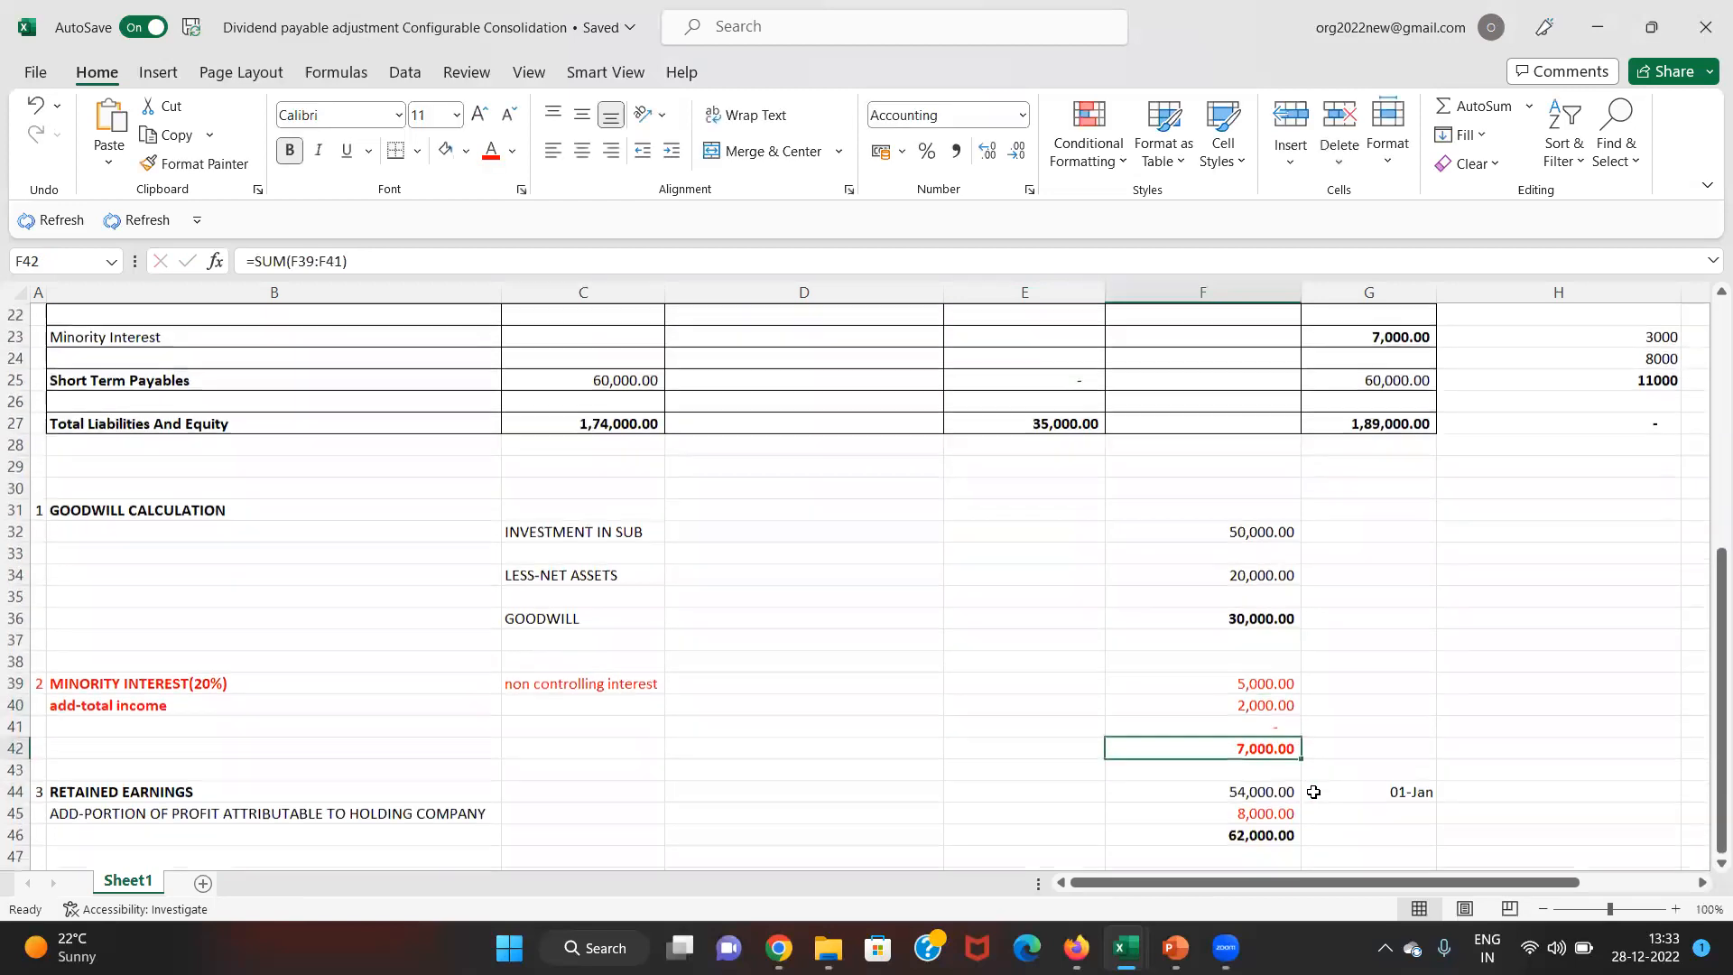
{"action": "left_click", "coordinate": [1263, 793]}
{"action": "double_click", "coordinate": [1264, 793]}
{"action": "key", "text": "Escape"}
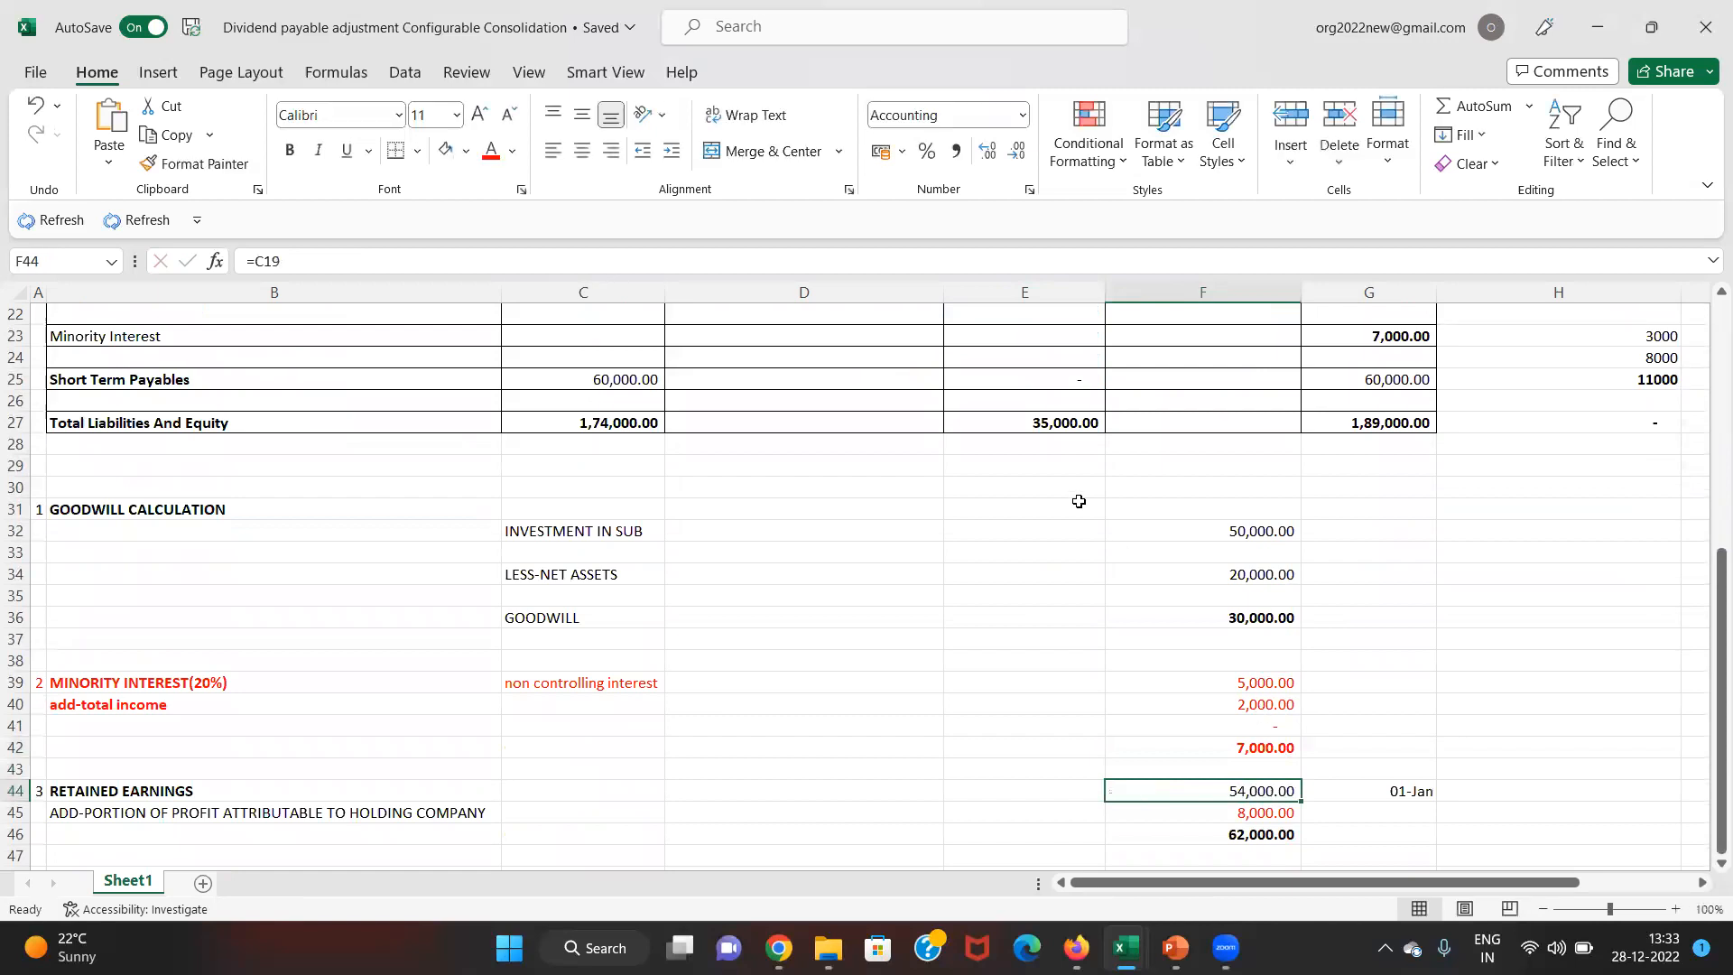
- Trace the retained earnings formula in F44 to the holding company's retained earnings in C19
{"action": "key", "text": "F2"}
{"action": "scroll", "coordinate": [716, 433], "scroll_direction": "up", "scroll_amount": 2}
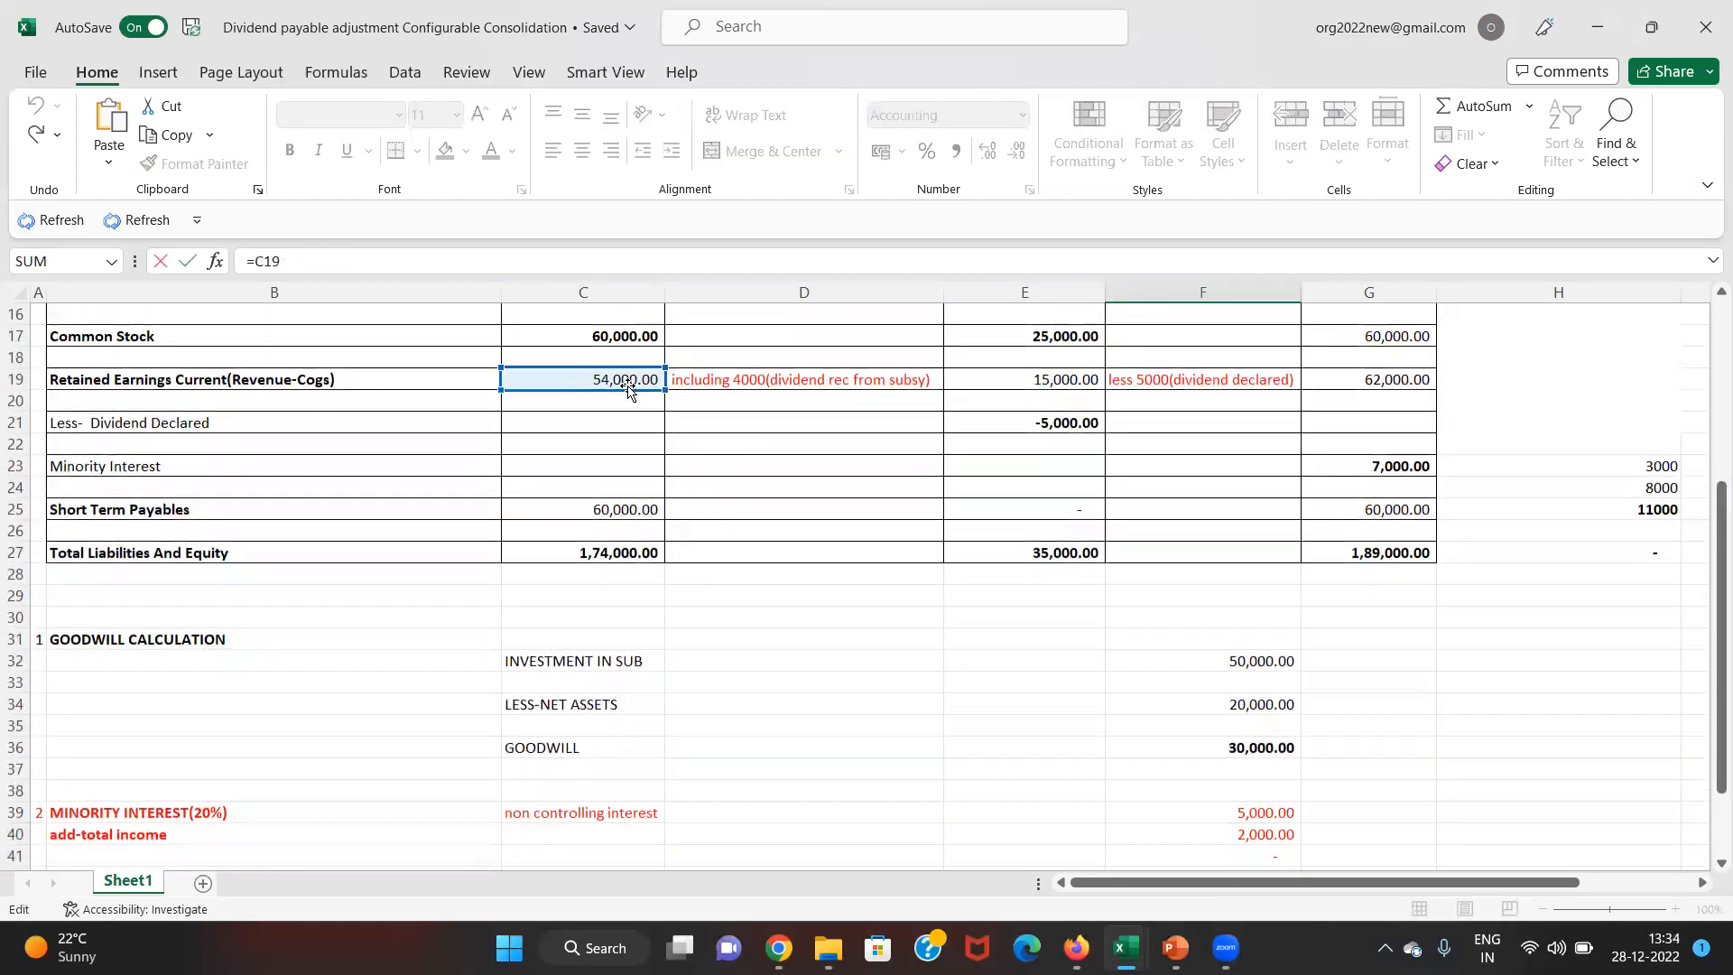
{"action": "scroll", "coordinate": [629, 390], "scroll_direction": "down", "scroll_amount": 1}
{"action": "scroll", "coordinate": [893, 514], "scroll_direction": "down", "scroll_amount": 1}
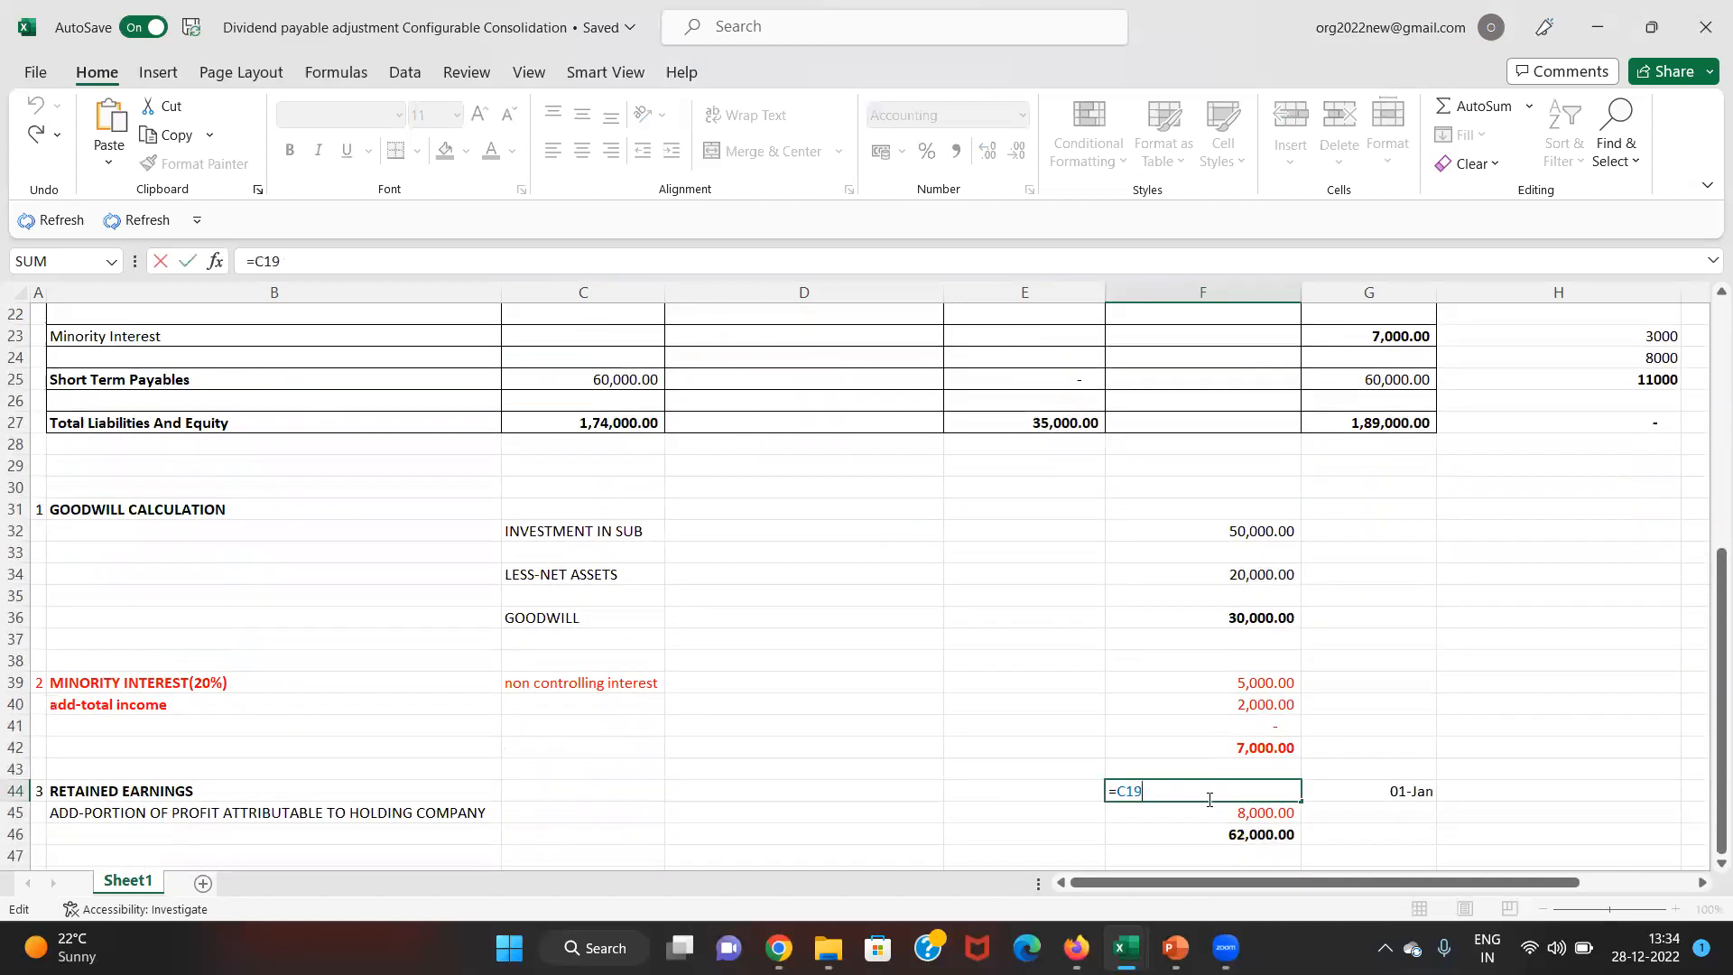
{"action": "key", "text": "Return"}
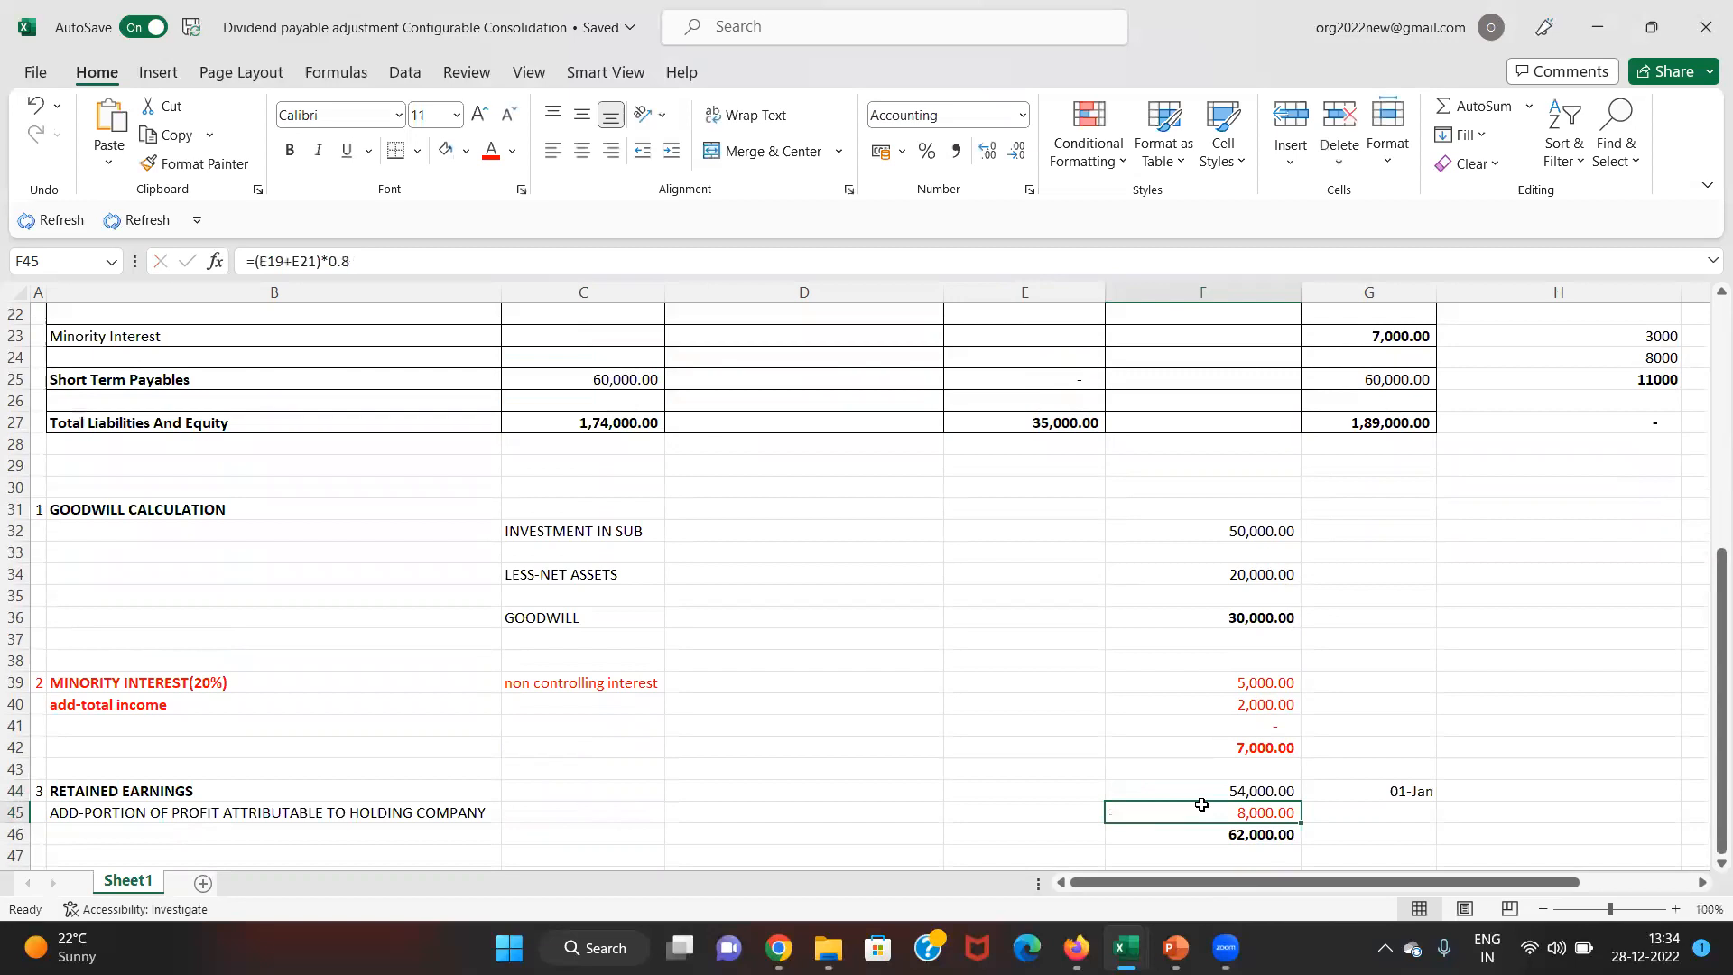
- Trace the holding company's profit portion in F45 to the subsidiary's retained earnings and dividend declared, and check the sum in F46
{"action": "double_click", "coordinate": [1202, 804]}
{"action": "scroll", "coordinate": [1191, 736], "scroll_direction": "up", "scroll_amount": 2}
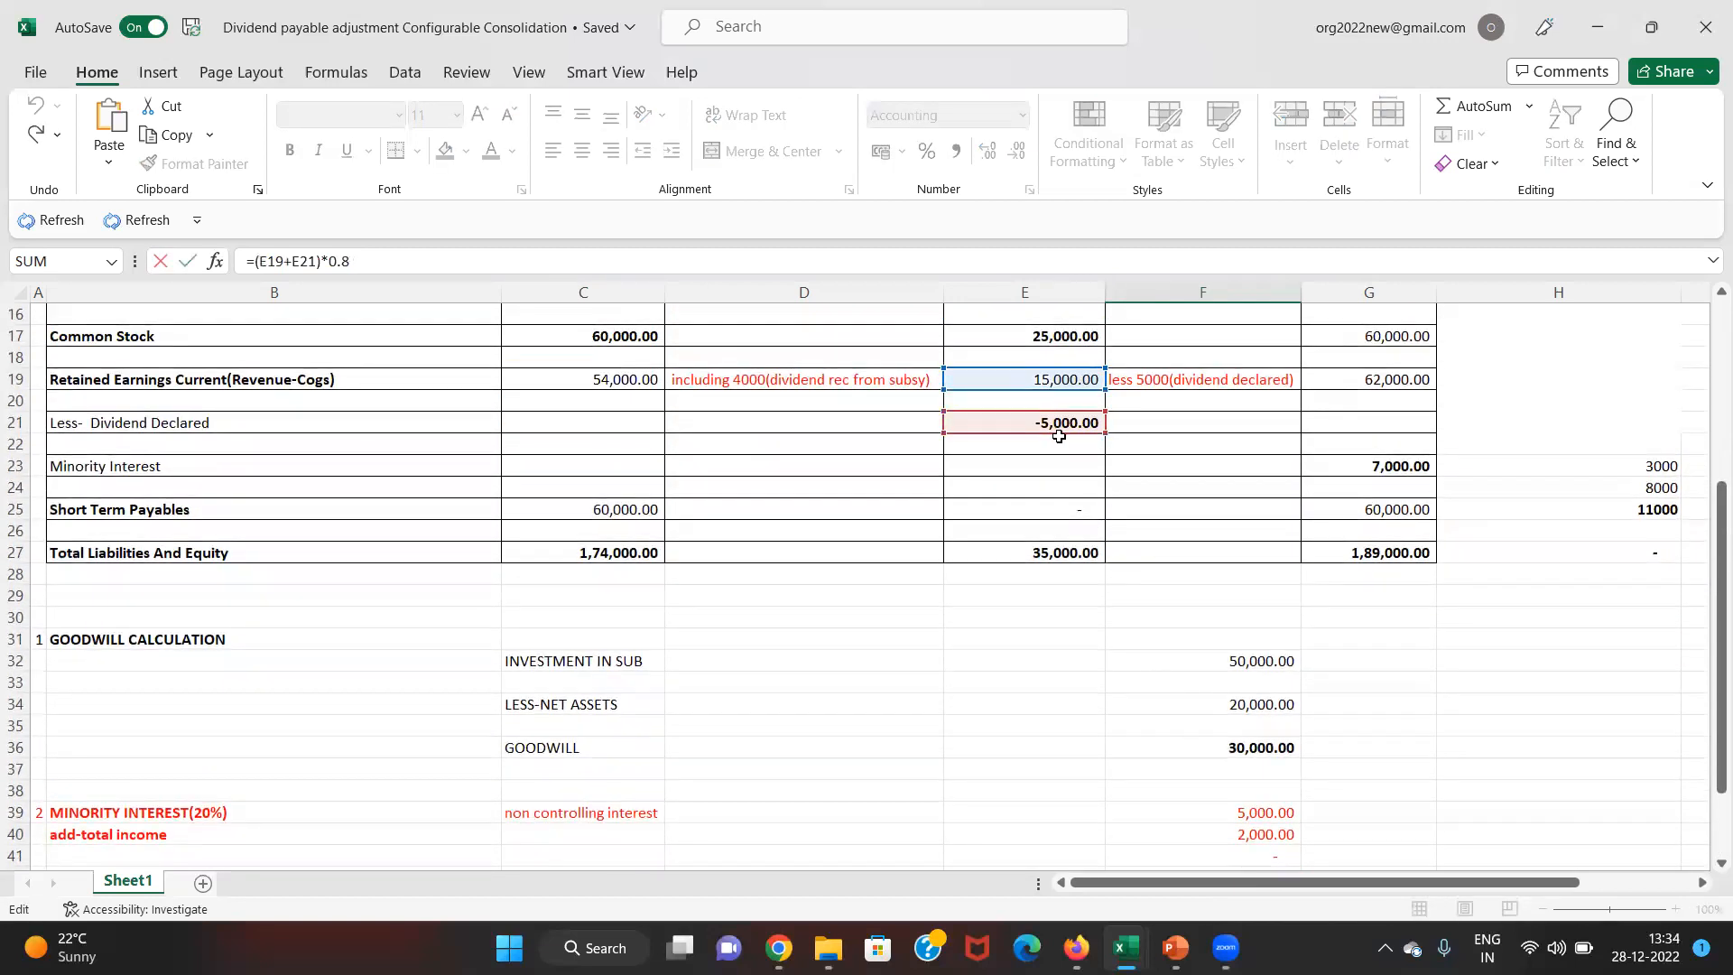
{"action": "scroll", "coordinate": [1101, 632], "scroll_direction": "down", "scroll_amount": 2}
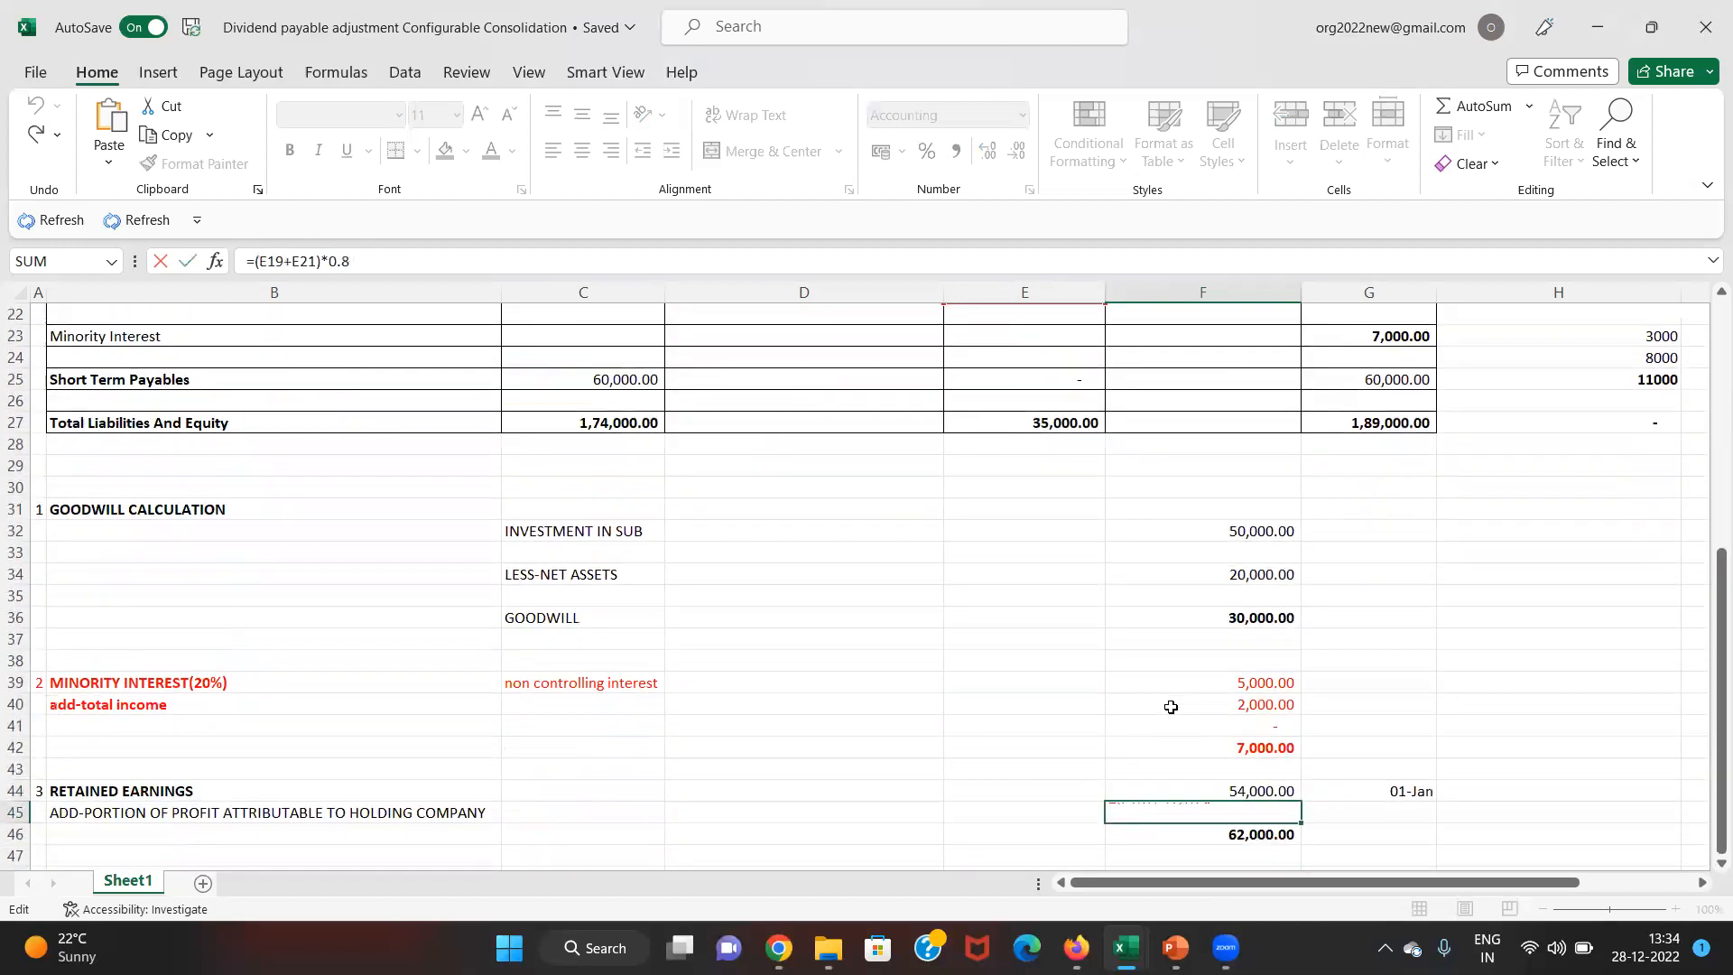
{"action": "key", "text": "Escape"}
{"action": "left_click", "coordinate": [1236, 839]}
- Make the consolidated figures in G5:G26 bold
{"action": "scroll", "coordinate": [1244, 812], "scroll_direction": "up", "scroll_amount": 5}
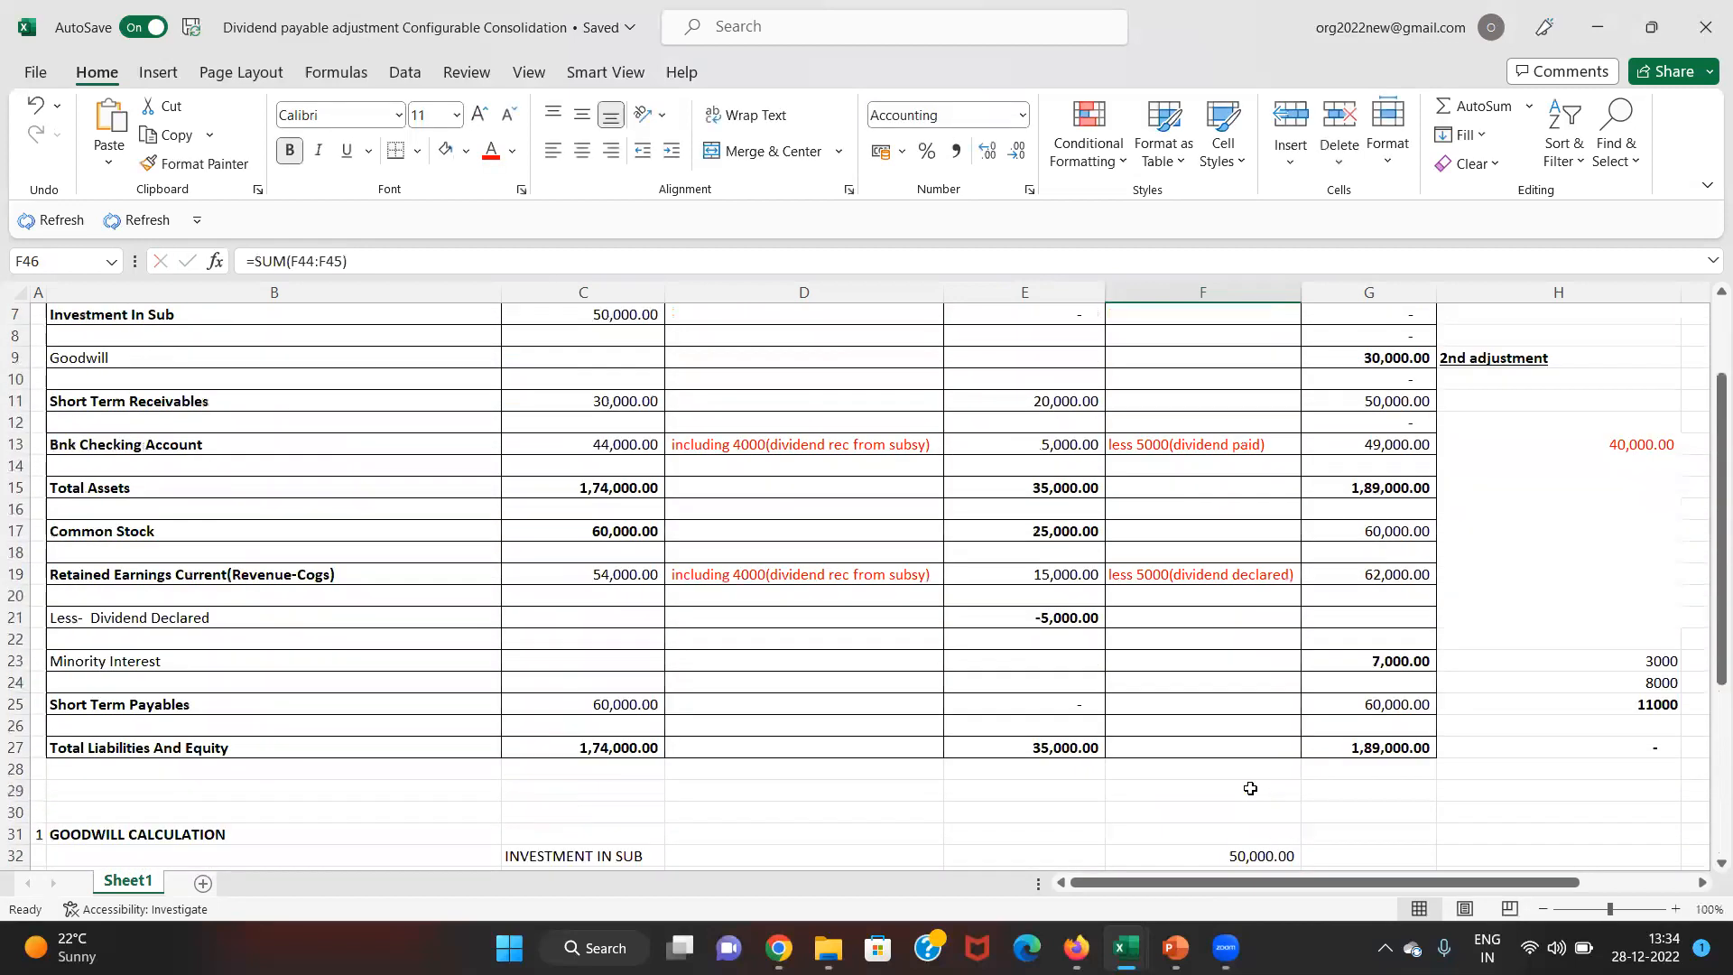
{"action": "scroll", "coordinate": [1250, 788], "scroll_direction": "up", "scroll_amount": 2}
{"action": "left_click", "coordinate": [1381, 401]}
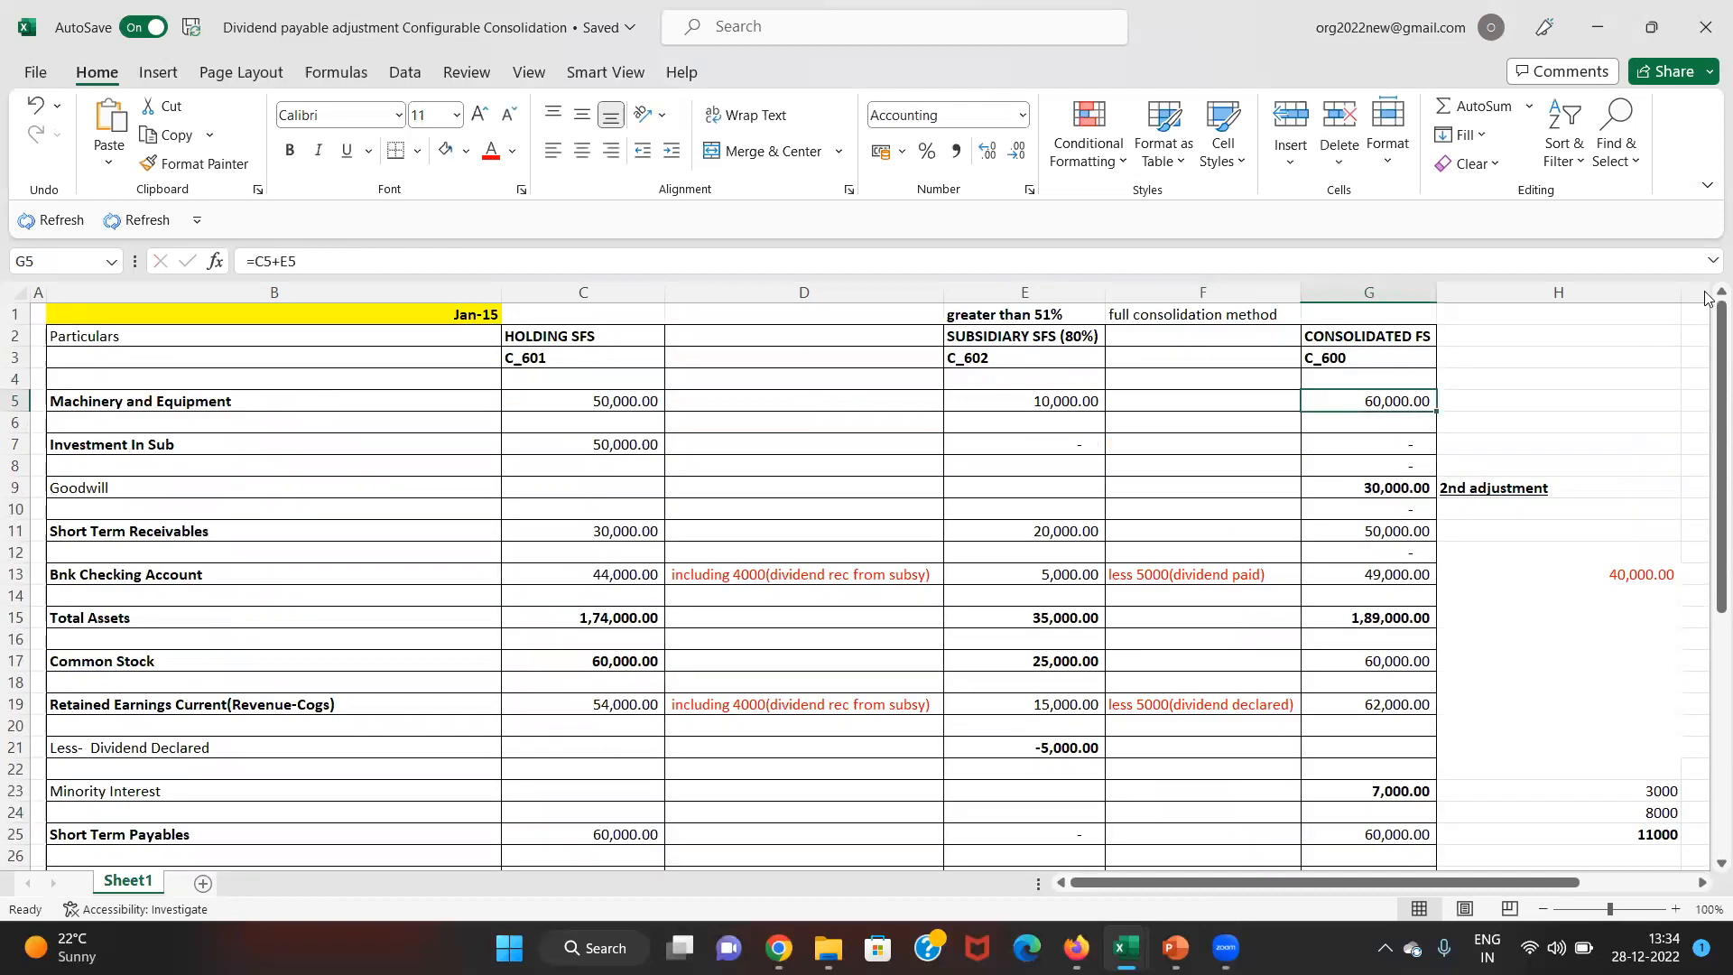
{"action": "key", "text": "shift+Down"}
{"action": "key", "text": "shift+Down"}
{"action": "key", "text": "shift+Down"}
{"action": "key", "text": "shift+Down"}
{"action": "key", "text": "shift+Down"}
{"action": "key", "text": "shift+Down"}
{"action": "key", "text": "shift+Down"}
{"action": "key", "text": "shift+Down"}
{"action": "key", "text": "shift+Down"}
{"action": "key", "text": "shift+Down"}
{"action": "key", "text": "shift+Down"}
{"action": "key", "text": "shift+Down"}
{"action": "key", "text": "shift+Down"}
{"action": "key", "text": "shift+Down"}
{"action": "key", "text": "shift+Down"}
{"action": "key", "text": "shift+Down"}
{"action": "key", "text": "shift+Down"}
{"action": "key", "text": "shift+Down"}
{"action": "key", "text": "shift+Down"}
{"action": "key", "text": "shift+Down"}
{"action": "key", "text": "shift+Up"}
{"action": "key", "text": "ctrl+b"}
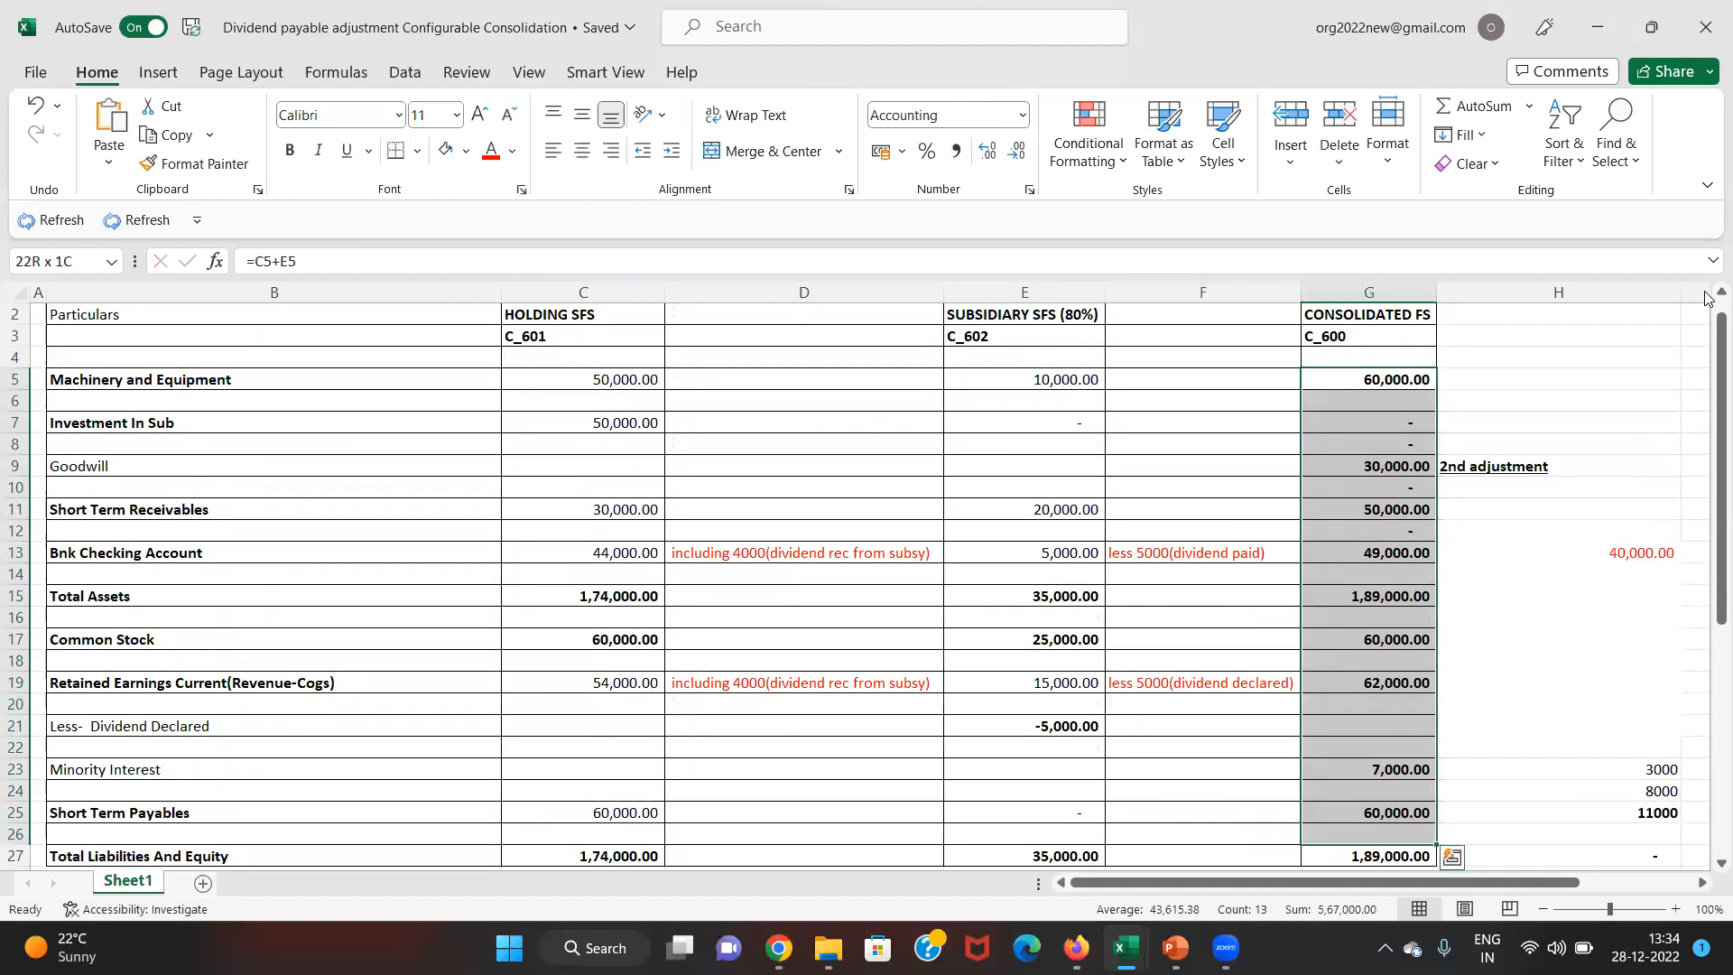
- Inspect the consolidated Machinery and Equipment formula in G5 and the holding and subsidiary cells it adds
{"action": "key", "text": "Up"}
{"action": "key", "text": "Down"}
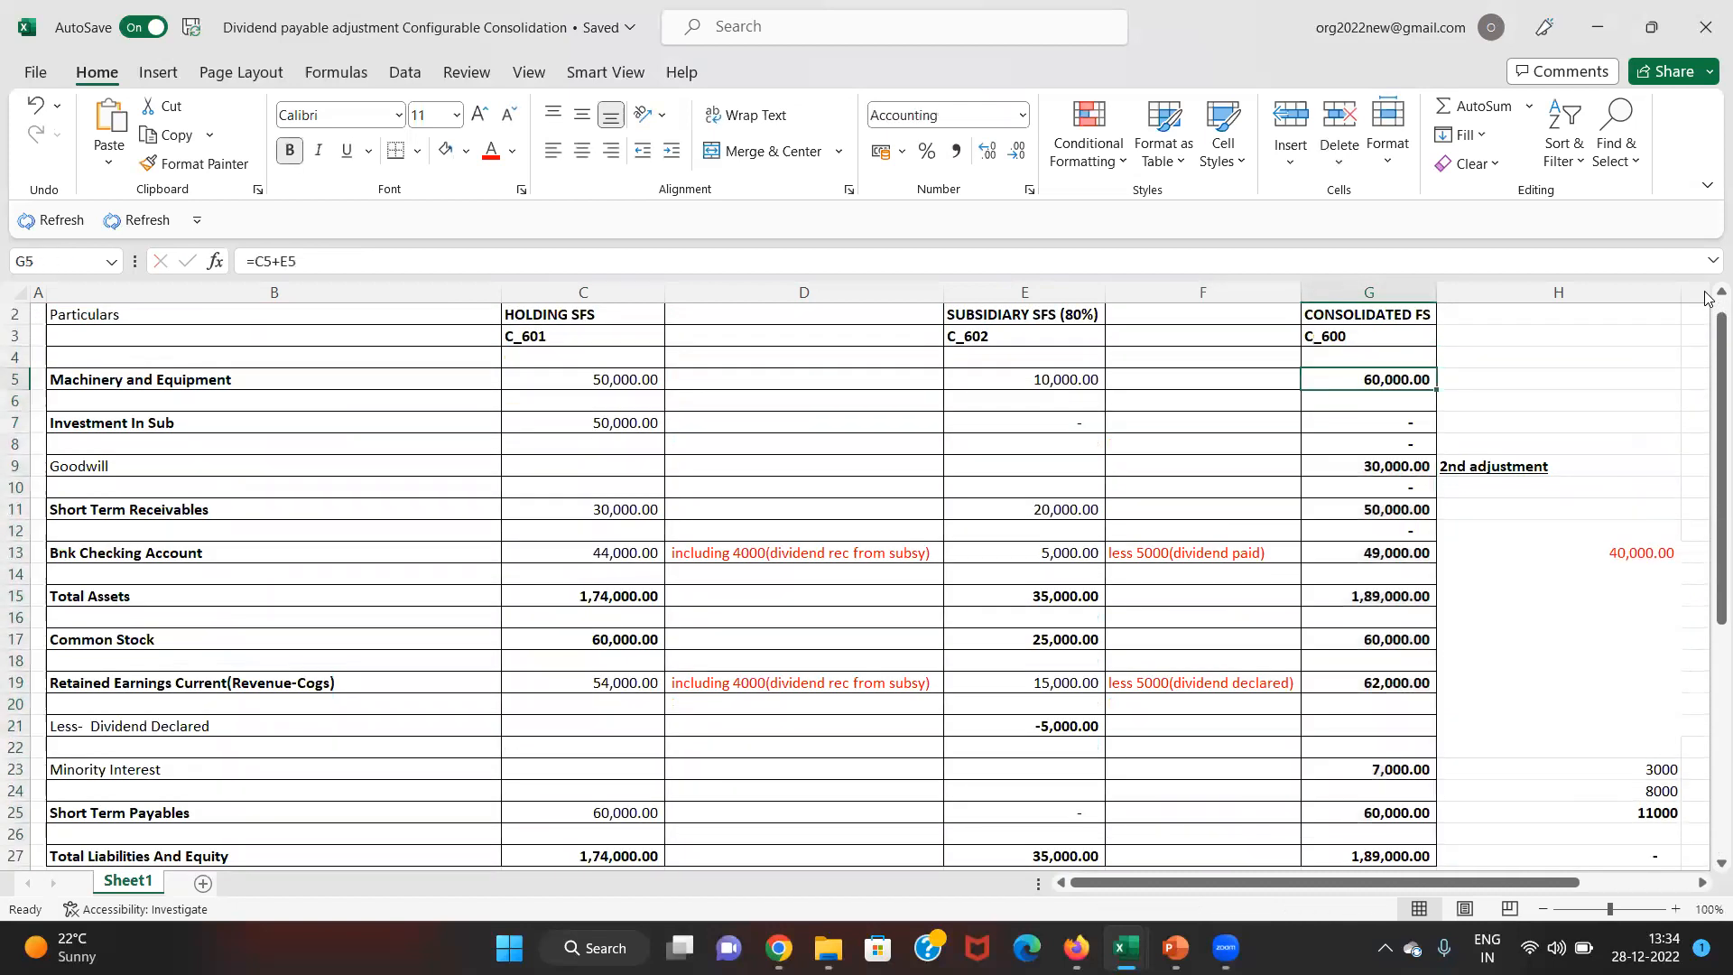
{"action": "key", "text": "Right"}
{"action": "key", "text": "Left"}
{"action": "key", "text": "F2"}
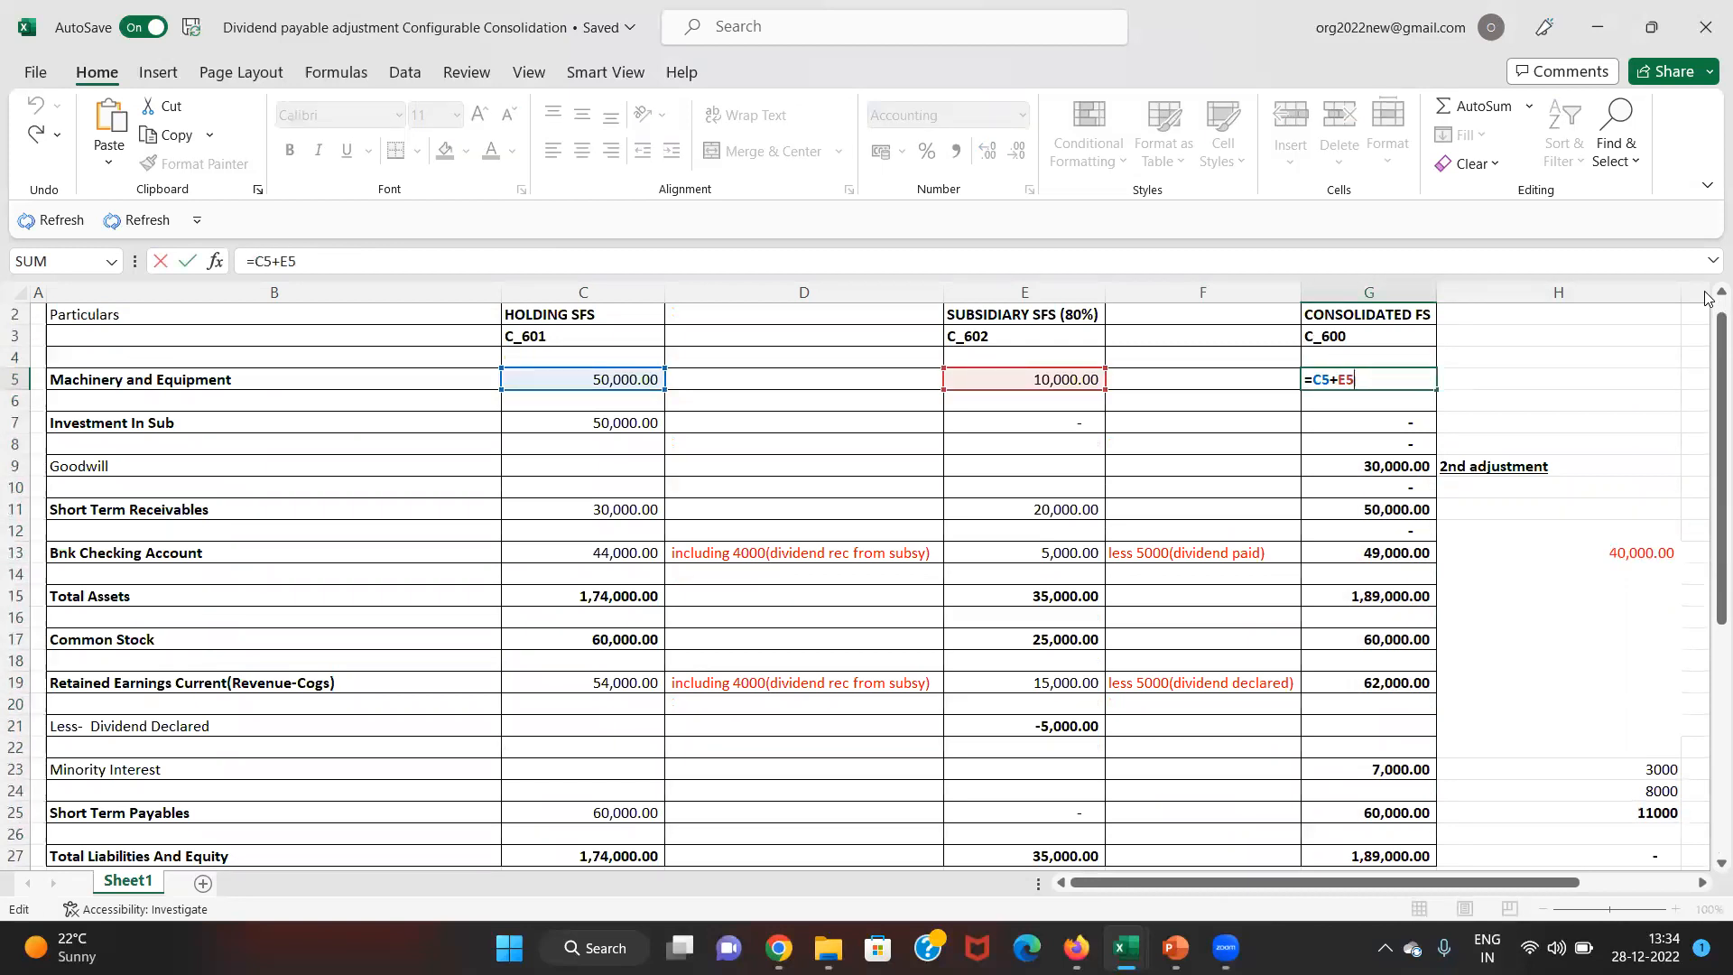
{"action": "key", "text": "Escape"}
- Review the consolidated Investment In Sub in G7 and the goodwill source in G9
{"action": "key", "text": "Down"}
{"action": "key", "text": "Down"}
{"action": "key", "text": "Down"}
{"action": "key", "text": "Down"}
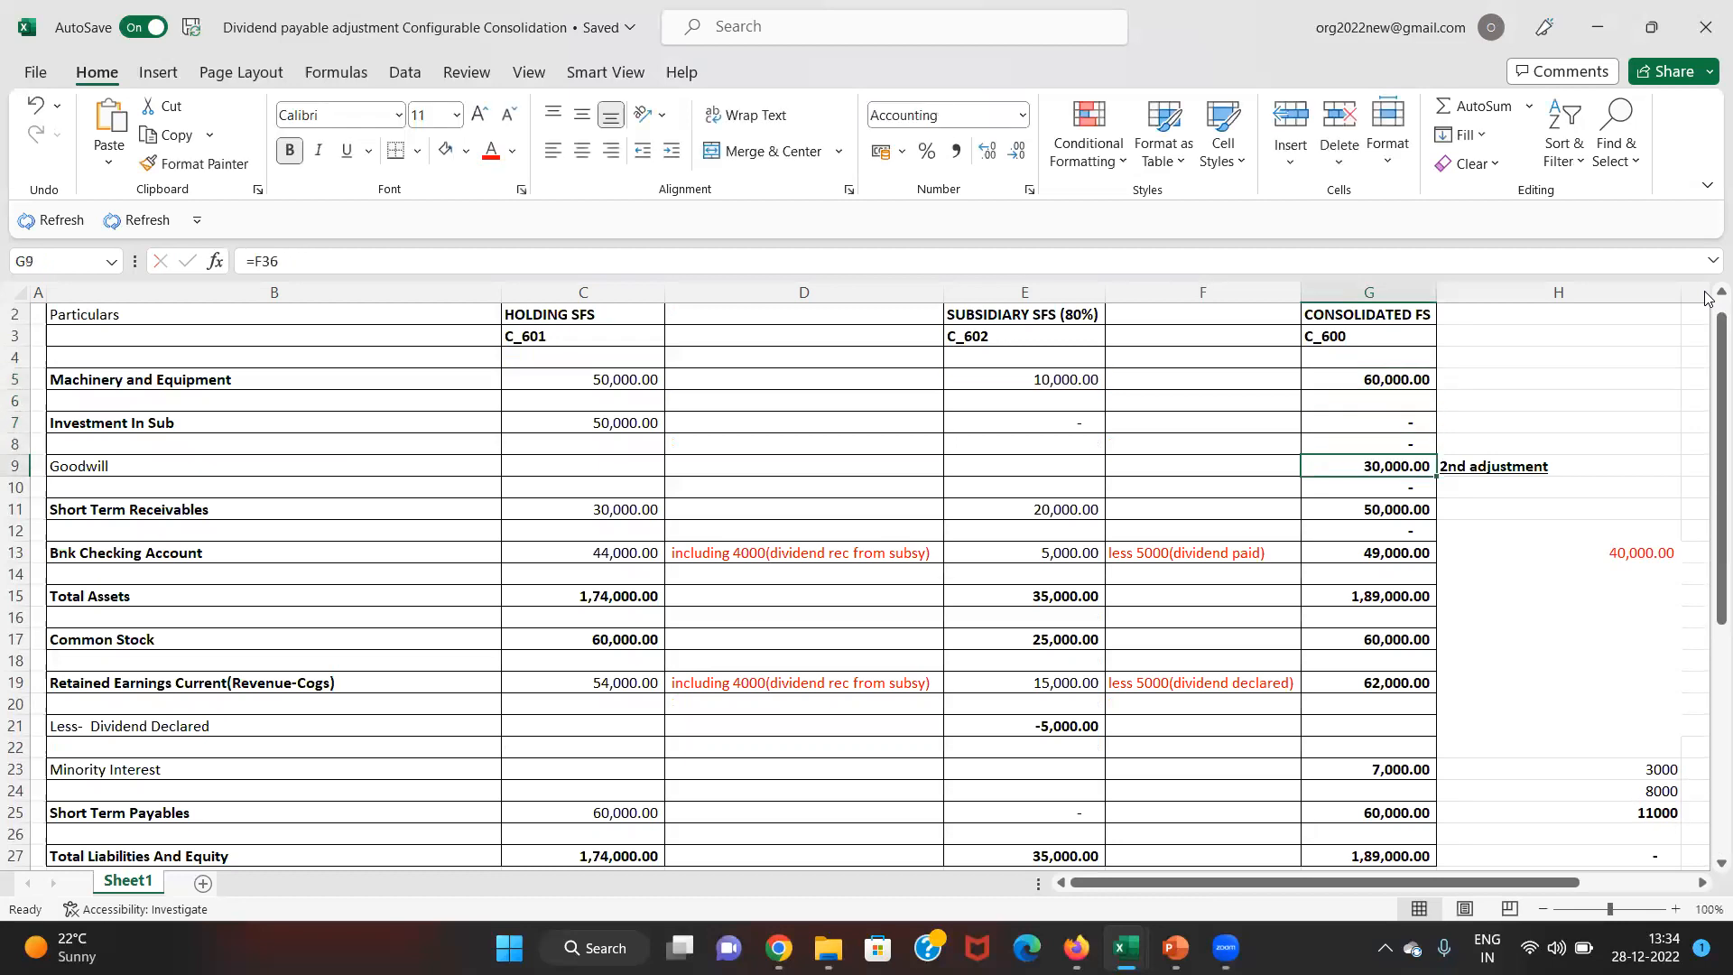
{"action": "key", "text": "Up"}
{"action": "key", "text": "Up"}
{"action": "key", "text": "Down"}
{"action": "key", "text": "Down"}
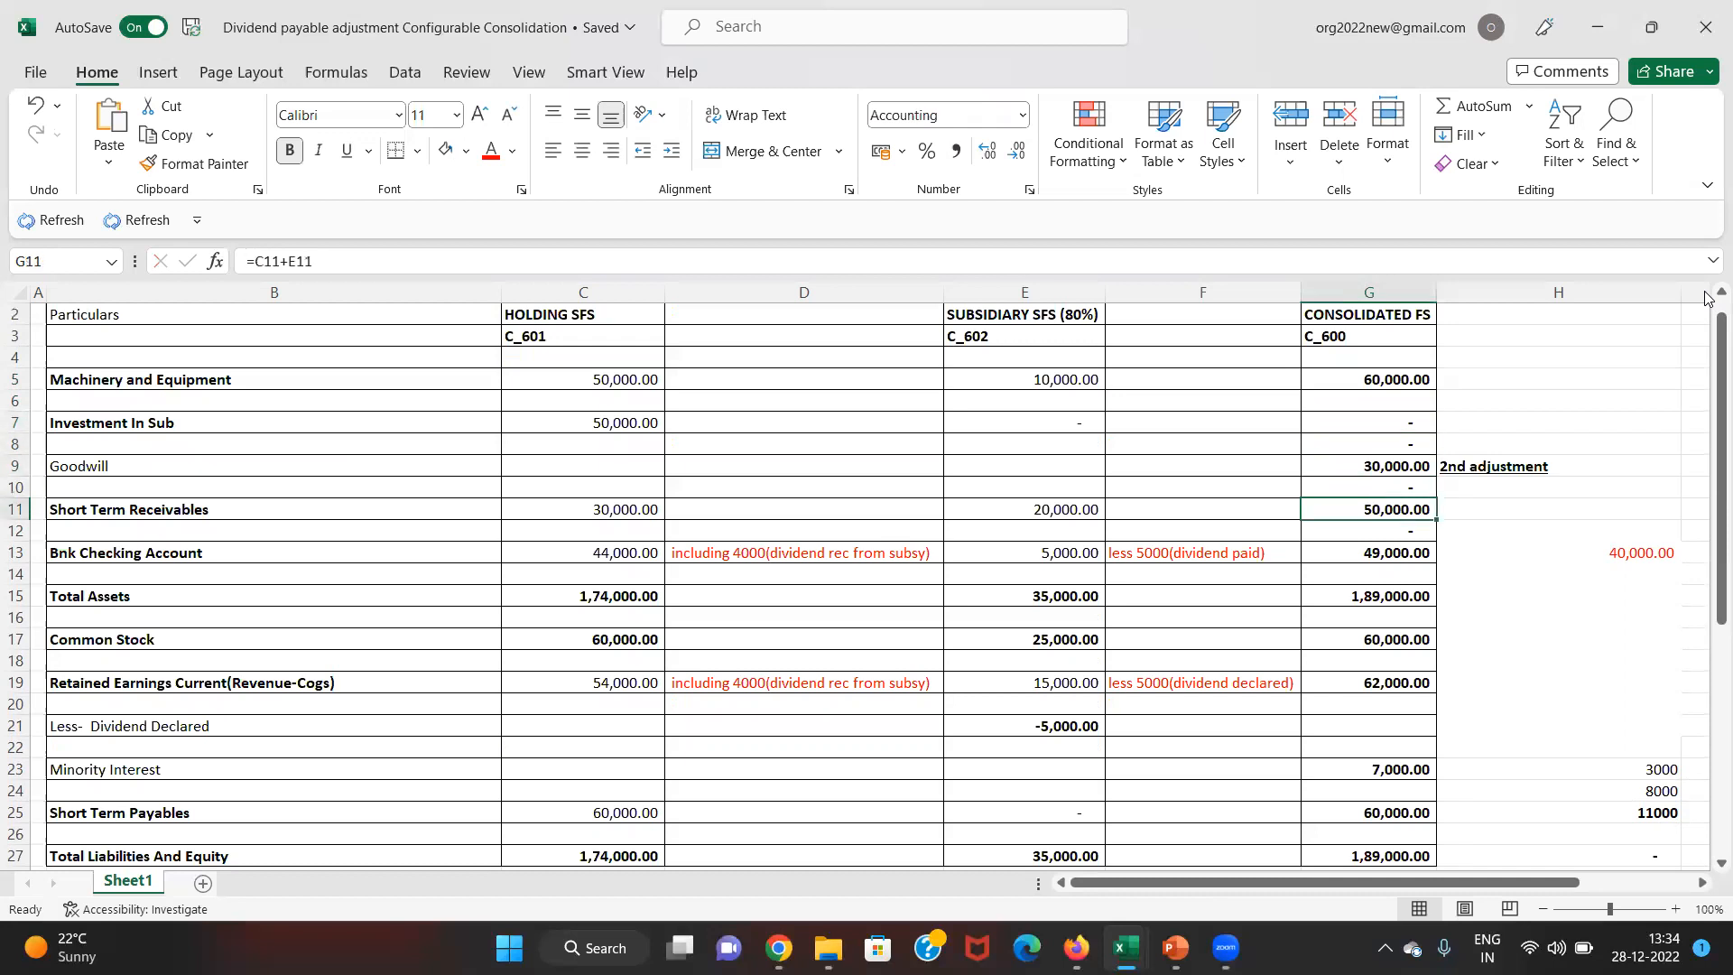
- Compare the consolidated Short Term Receivables in G11 with the holding and subsidiary figures in row 11
{"action": "key", "text": "Left"}
{"action": "key", "text": "Left"}
{"action": "key", "text": "shift+Left"}
{"action": "key", "text": "shift+Left"}
{"action": "key", "text": "Right"}
{"action": "key", "text": "Right"}
{"action": "key", "text": "Down"}
{"action": "key", "text": "Down"}
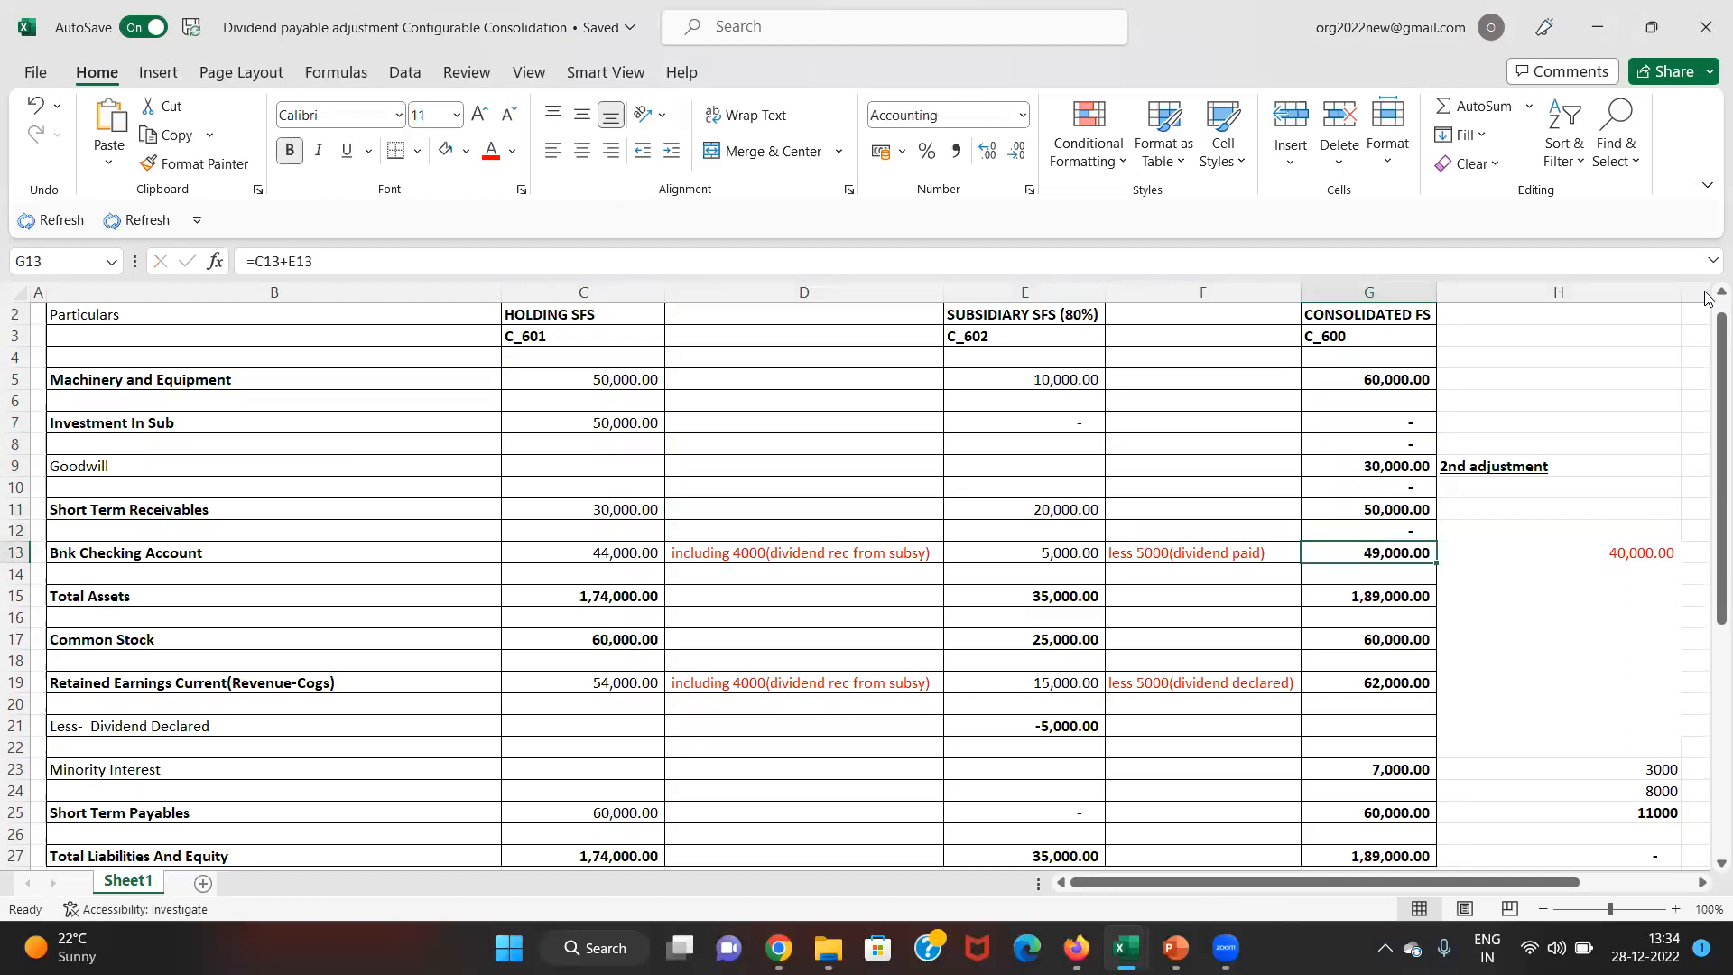
- Review the consolidated bank checking account in G13 against the subsidiary balance and dividend paid note in row 13
{"action": "key", "text": "Left"}
{"action": "key", "text": "Right"}
{"action": "key", "text": "Left"}
{"action": "key", "text": "Left"}
{"action": "key", "text": "Right"}
{"action": "key", "text": "Right"}
{"action": "key", "text": "Down"}
{"action": "key", "text": "Down"}
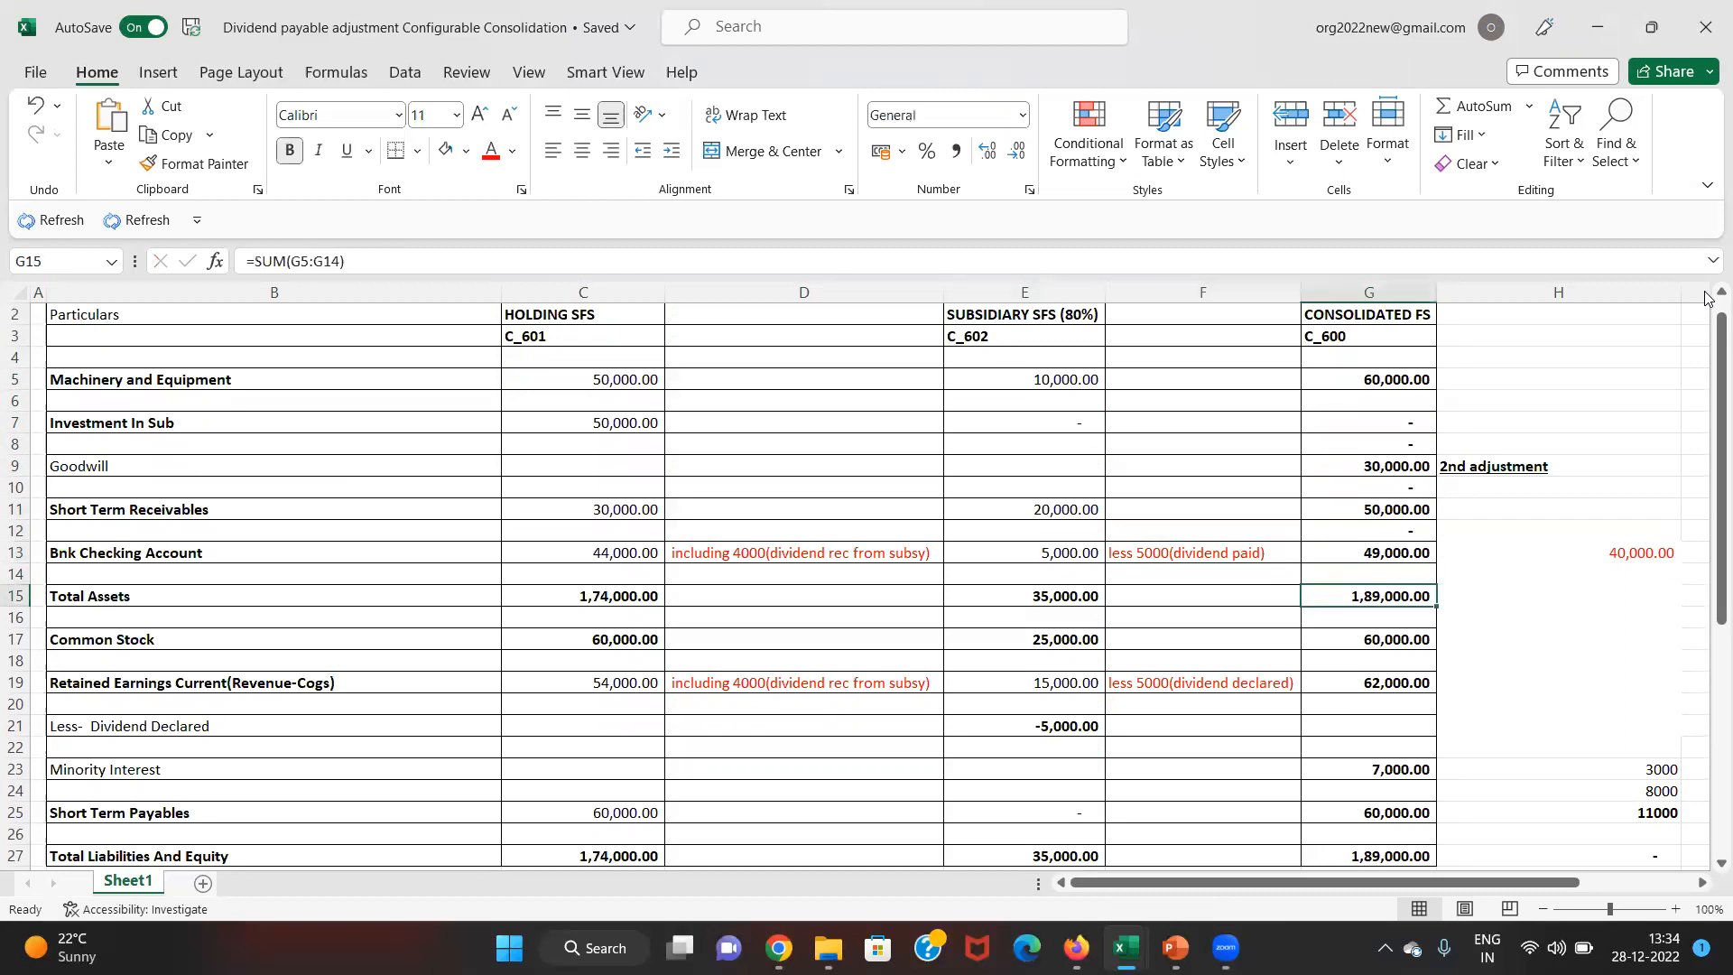
- Inspect the Total Assets sum in G15 and the source of the consolidated Common Stock in G17
{"action": "key", "text": "F2"}
{"action": "key", "text": "Return"}
{"action": "key", "text": "Down"}
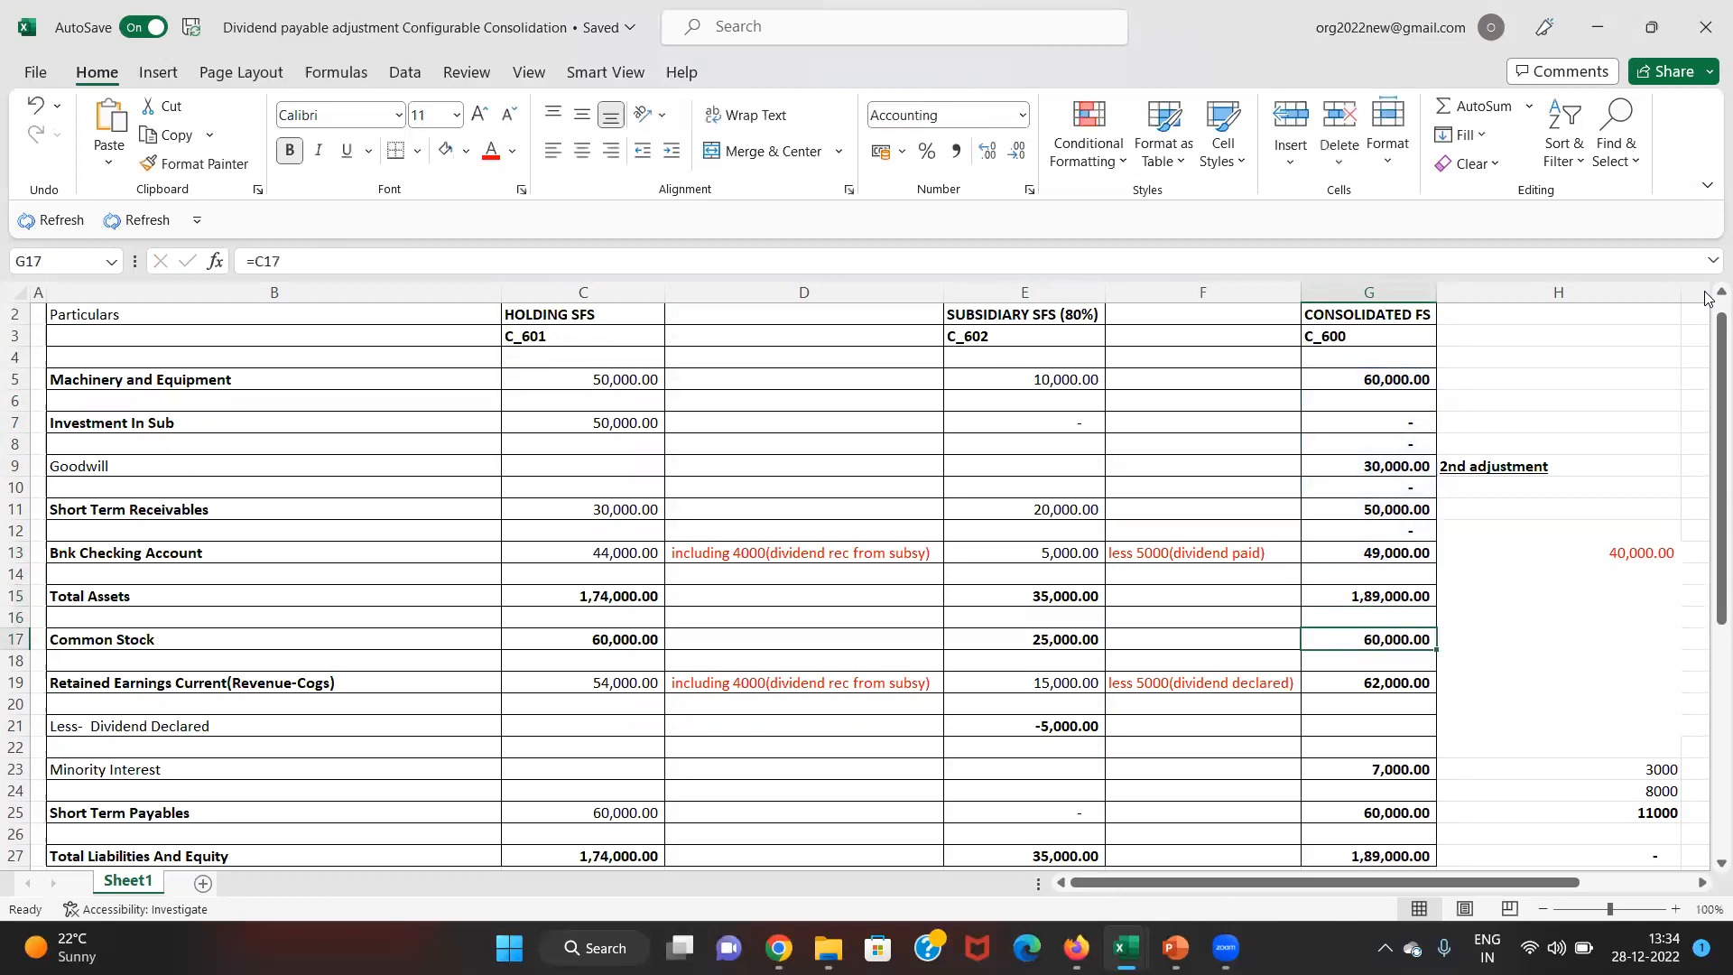
- Trace the consolidated retained earnings in G19 to the retained earnings calculation ending in F46
{"action": "key", "text": "Down"}
{"action": "key", "text": "Down"}
{"action": "key", "text": "F2"}
{"action": "key", "text": "Escape"}
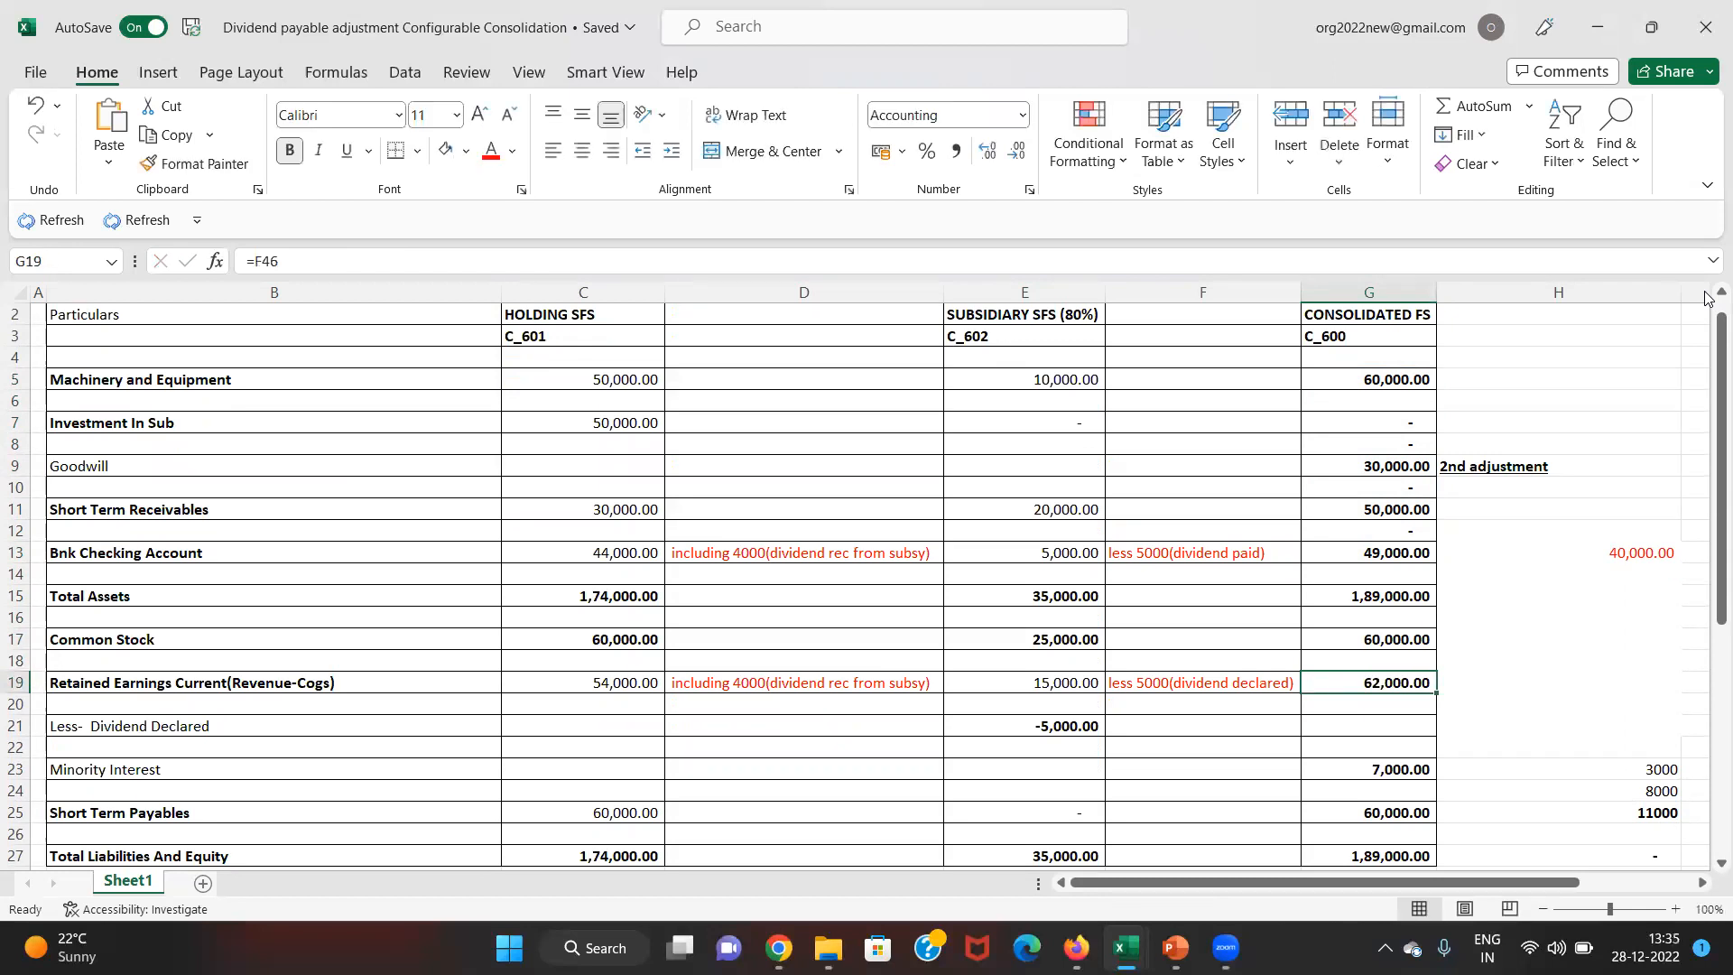
{"action": "key", "text": "Down"}
{"action": "key", "text": "Down"}
{"action": "key", "text": "Down"}
{"action": "key", "text": "Down"}
{"action": "key", "text": "Down"}
{"action": "key", "text": "Down"}
{"action": "key", "text": "Down"}
{"action": "key", "text": "Down"}
{"action": "key", "text": "Down"}
{"action": "key", "text": "Down"}
{"action": "key", "text": "Down"}
{"action": "key", "text": "Down"}
{"action": "key", "text": "Down"}
{"action": "key", "text": "Down"}
{"action": "key", "text": "Down"}
{"action": "key", "text": "Down"}
{"action": "key", "text": "Down"}
{"action": "key", "text": "Down"}
{"action": "key", "text": "Down"}
{"action": "key", "text": "Down"}
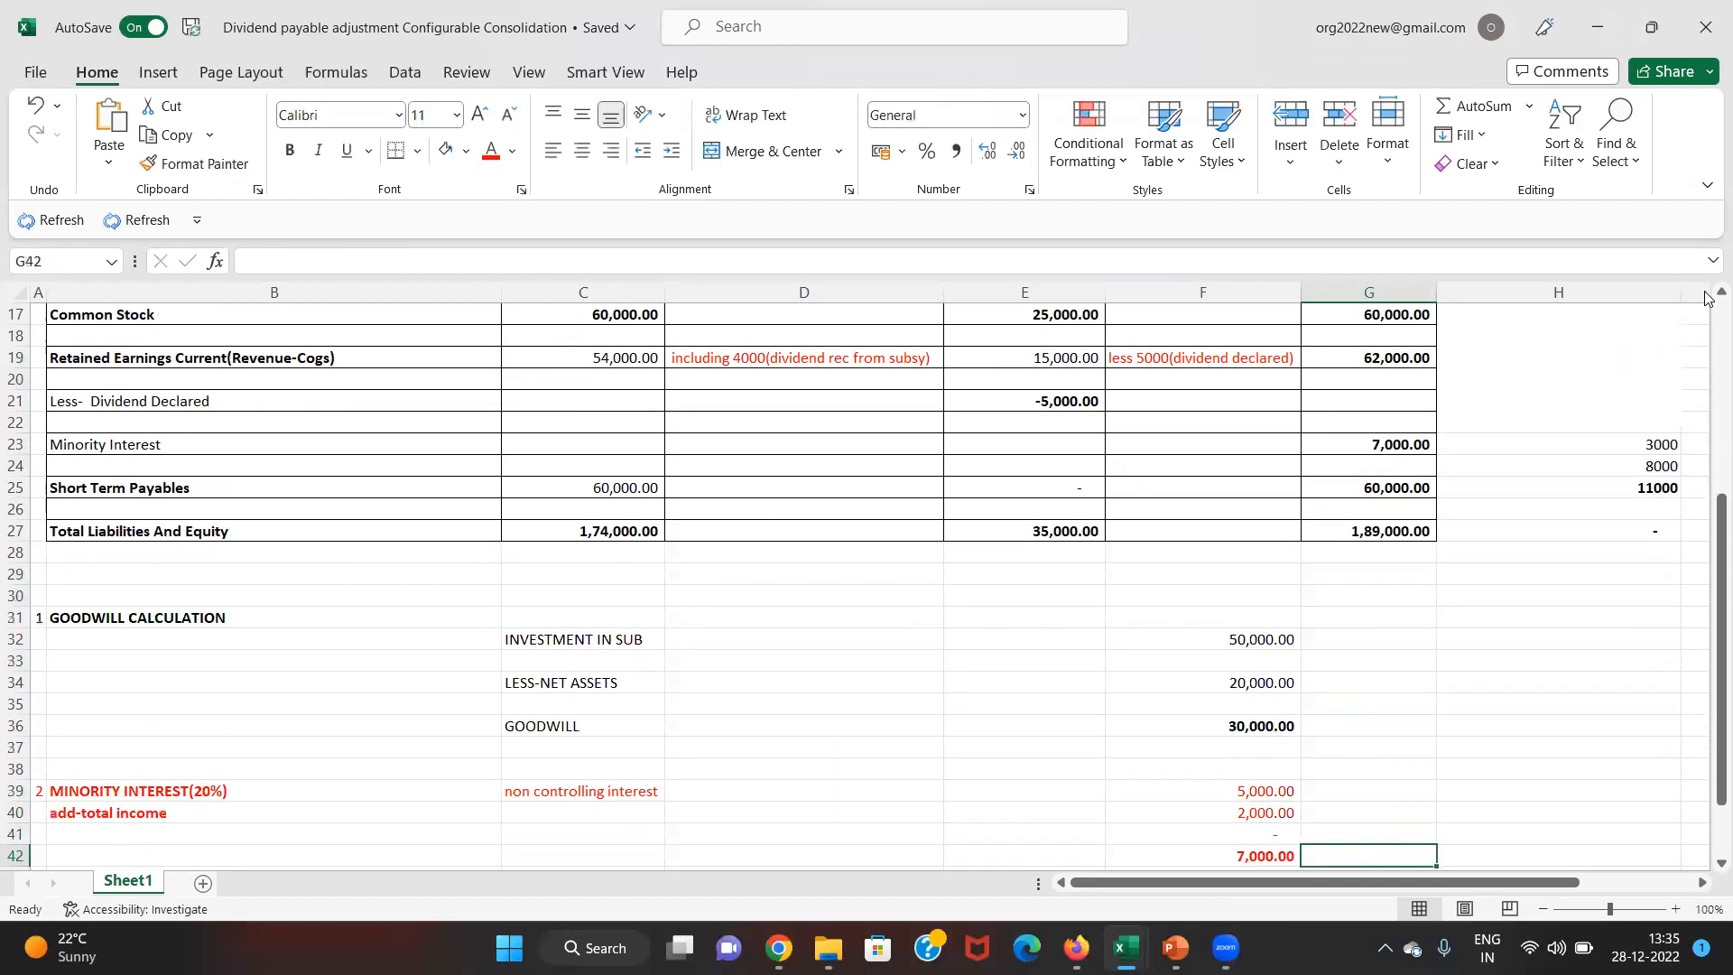
{"action": "key", "text": "Left"}
{"action": "key", "text": "Down"}
{"action": "key", "text": "Down"}
{"action": "key", "text": "Down"}
{"action": "key", "text": "Down"}
- Return to the consolidated column and inspect the Minority Interest formula in G23
{"action": "key", "text": "Up"}
{"action": "key", "text": "Up"}
{"action": "key", "text": "Up"}
{"action": "key", "text": "Up"}
{"action": "key", "text": "Up"}
{"action": "key", "text": "Up"}
{"action": "key", "text": "Up"}
{"action": "key", "text": "Up"}
{"action": "key", "text": "Up"}
{"action": "key", "text": "Up"}
{"action": "key", "text": "Up"}
{"action": "key", "text": "Up"}
{"action": "key", "text": "Up"}
{"action": "key", "text": "Up"}
{"action": "key", "text": "Up"}
{"action": "key", "text": "Up"}
{"action": "key", "text": "Up"}
{"action": "key", "text": "Up"}
{"action": "key", "text": "Up"}
{"action": "key", "text": "Up"}
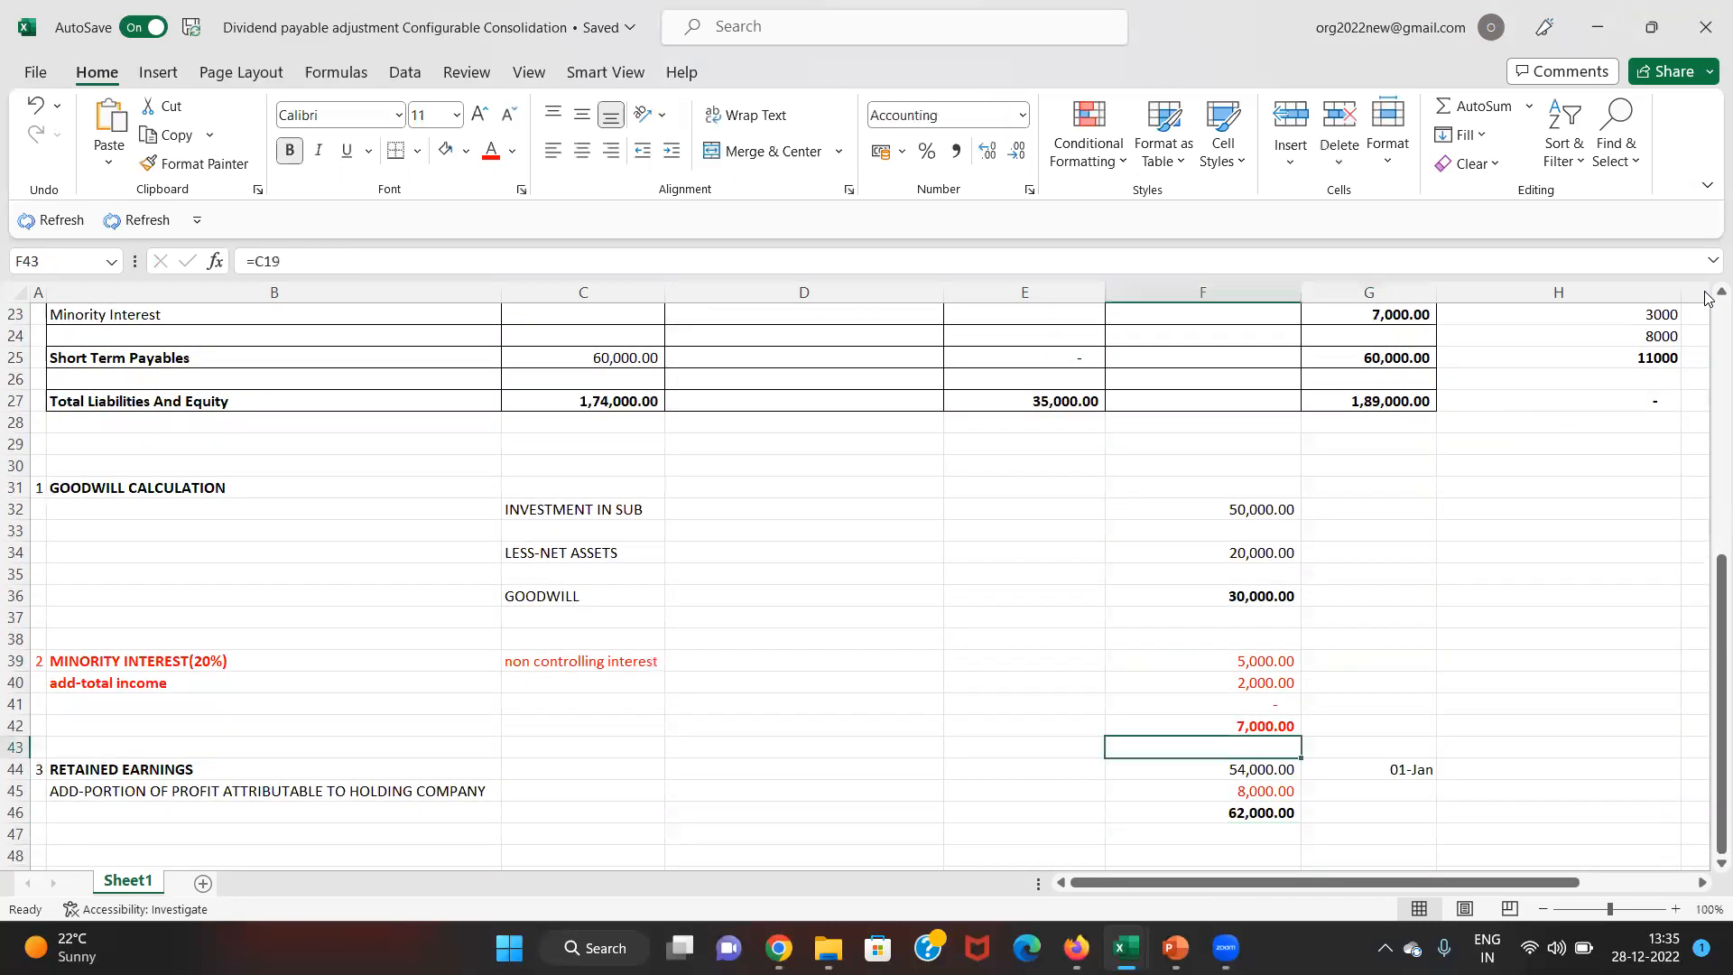
{"action": "key", "text": "Up"}
{"action": "key", "text": "Up"}
{"action": "key", "text": "Up"}
{"action": "key", "text": "Up"}
{"action": "key", "text": "Up"}
{"action": "key", "text": "Up"}
{"action": "key", "text": "Up"}
{"action": "key", "text": "Up"}
{"action": "key", "text": "Up"}
{"action": "key", "text": "Up"}
{"action": "key", "text": "Up"}
{"action": "key", "text": "Up"}
{"action": "key", "text": "Right"}
{"action": "key", "text": "Down"}
{"action": "key", "text": "Down"}
{"action": "key", "text": "Down"}
{"action": "key", "text": "Down"}
{"action": "key", "text": "Down"}
{"action": "key", "text": "Down"}
{"action": "key", "text": "Down"}
{"action": "key", "text": "Down"}
{"action": "key", "text": "Down"}
{"action": "key", "text": "Down"}
{"action": "key", "text": "Down"}
{"action": "key", "text": "Down"}
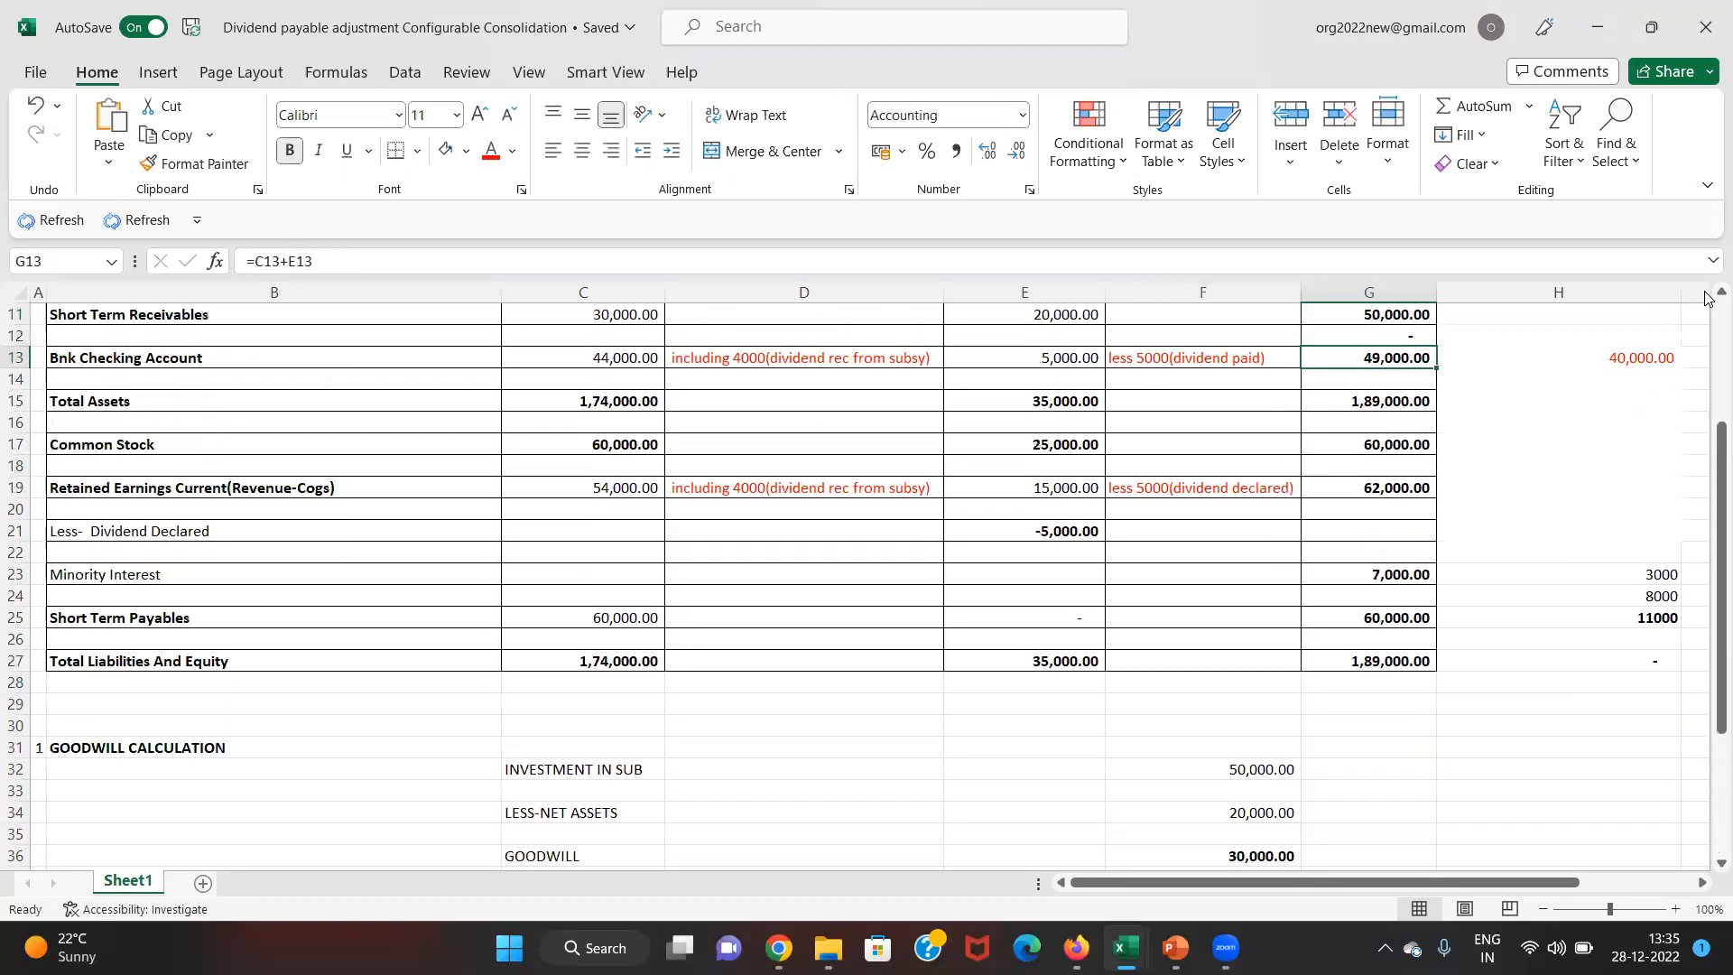
{"action": "key", "text": "Down"}
{"action": "key", "text": "Up"}
{"action": "key", "text": "F2"}
{"action": "key", "text": "Escape"}
- Check the consolidated Short Term Payables in G25 and the Total Liabilities And Equity sum in G27
{"action": "key", "text": "Down"}
{"action": "key", "text": "Down"}
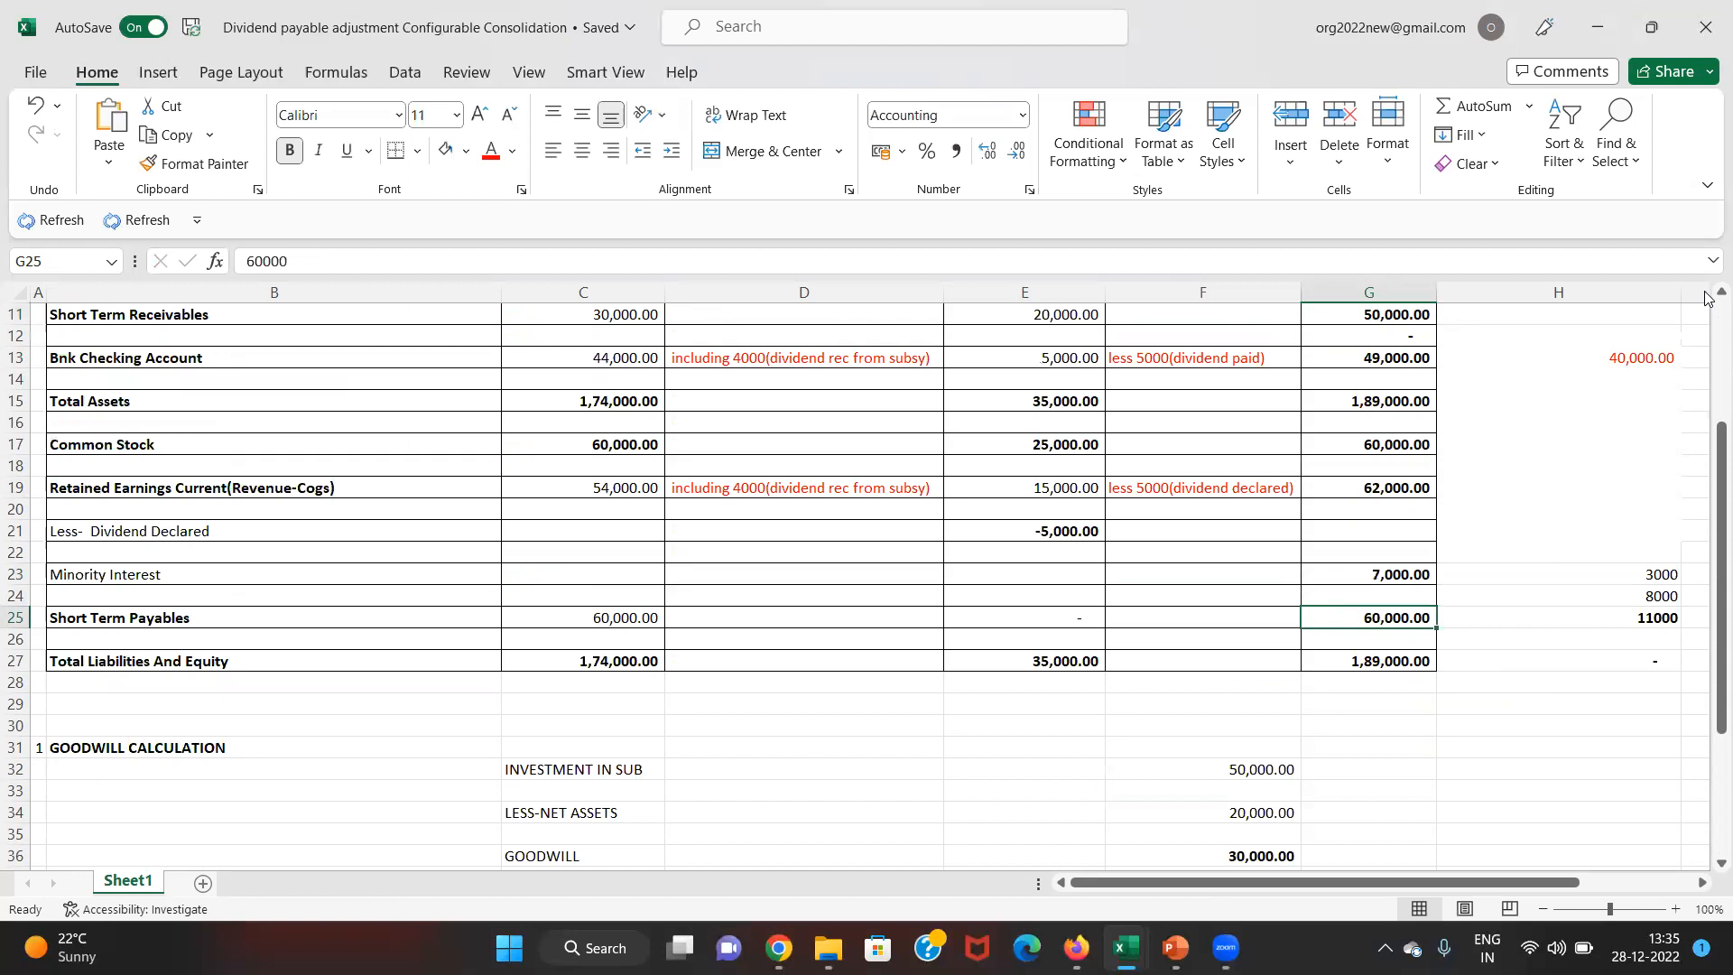
{"action": "key", "text": "Down"}
{"action": "key", "text": "Down"}
{"action": "key", "text": "Up"}
{"action": "key", "text": "Down"}
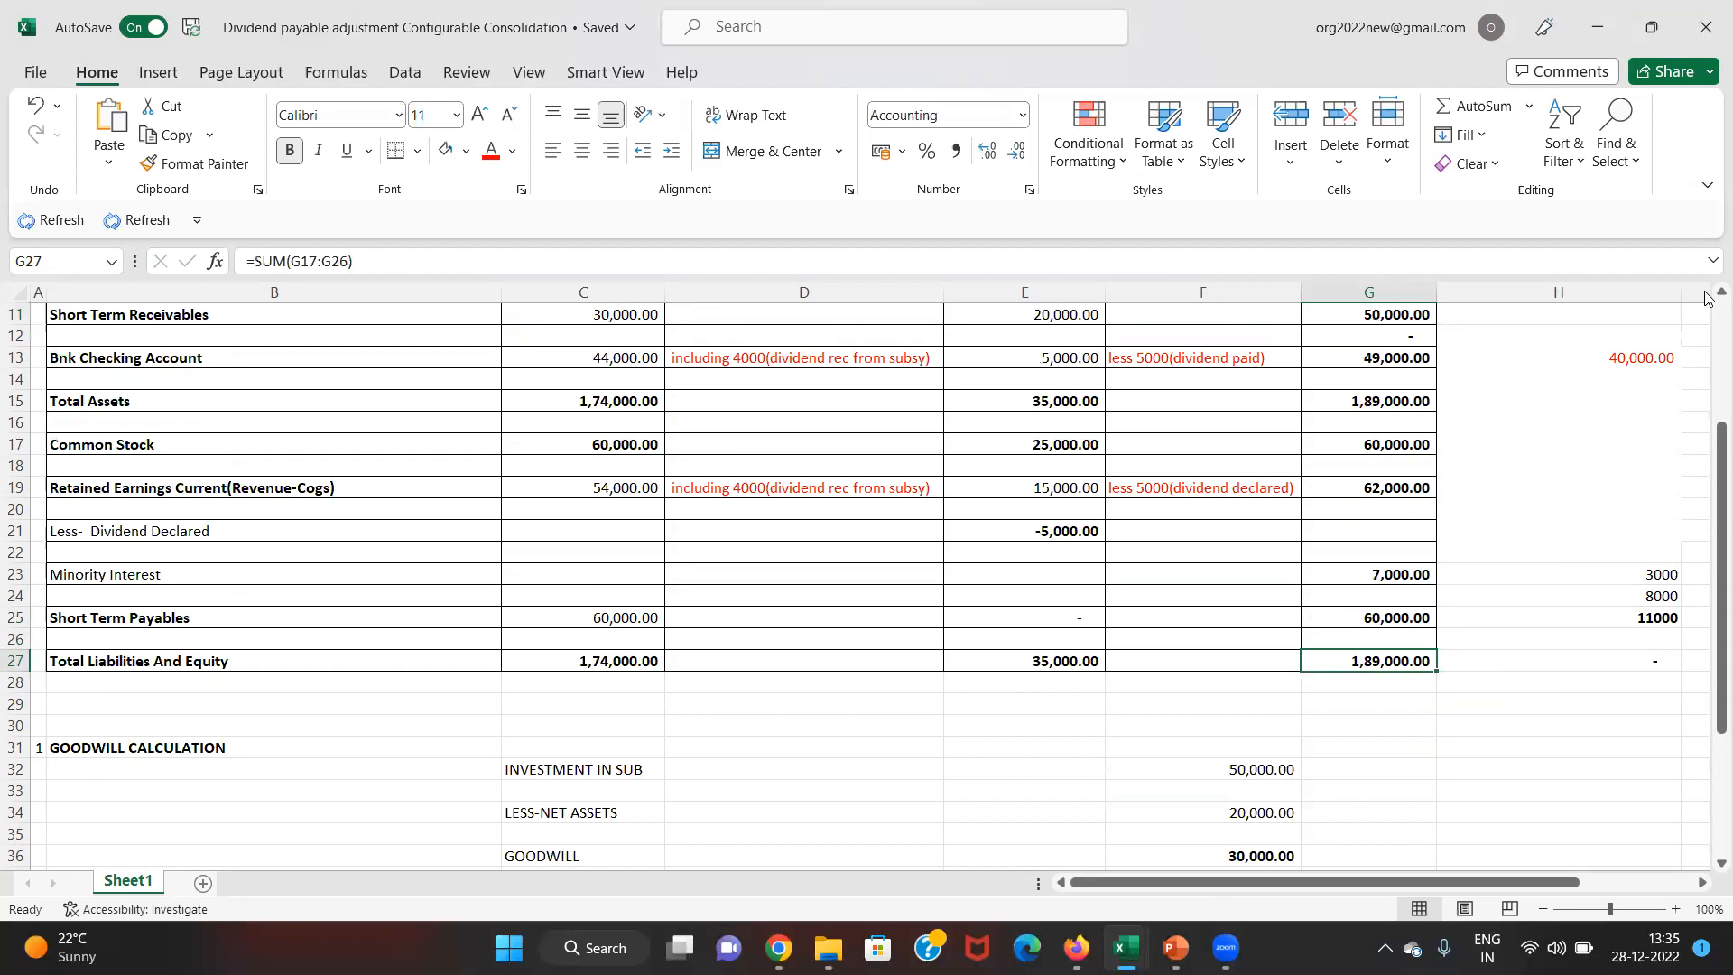
- Return to the top of the January statement and review the holding, subsidiary and consolidated column headings
{"action": "key", "text": "Up"}
{"action": "key", "text": "Up"}
{"action": "key", "text": "Up"}
{"action": "key", "text": "Up"}
{"action": "key", "text": "Up"}
{"action": "key", "text": "Up"}
{"action": "key", "text": "Up"}
{"action": "key", "text": "Up"}
{"action": "key", "text": "Up"}
{"action": "key", "text": "Up"}
{"action": "key", "text": "Up"}
{"action": "key", "text": "Up"}
{"action": "key", "text": "Up"}
{"action": "key", "text": "Up"}
{"action": "key", "text": "Up"}
{"action": "key", "text": "Up"}
{"action": "key", "text": "Up"}
{"action": "key", "text": "Up"}
{"action": "key", "text": "Up"}
{"action": "key", "text": "Up"}
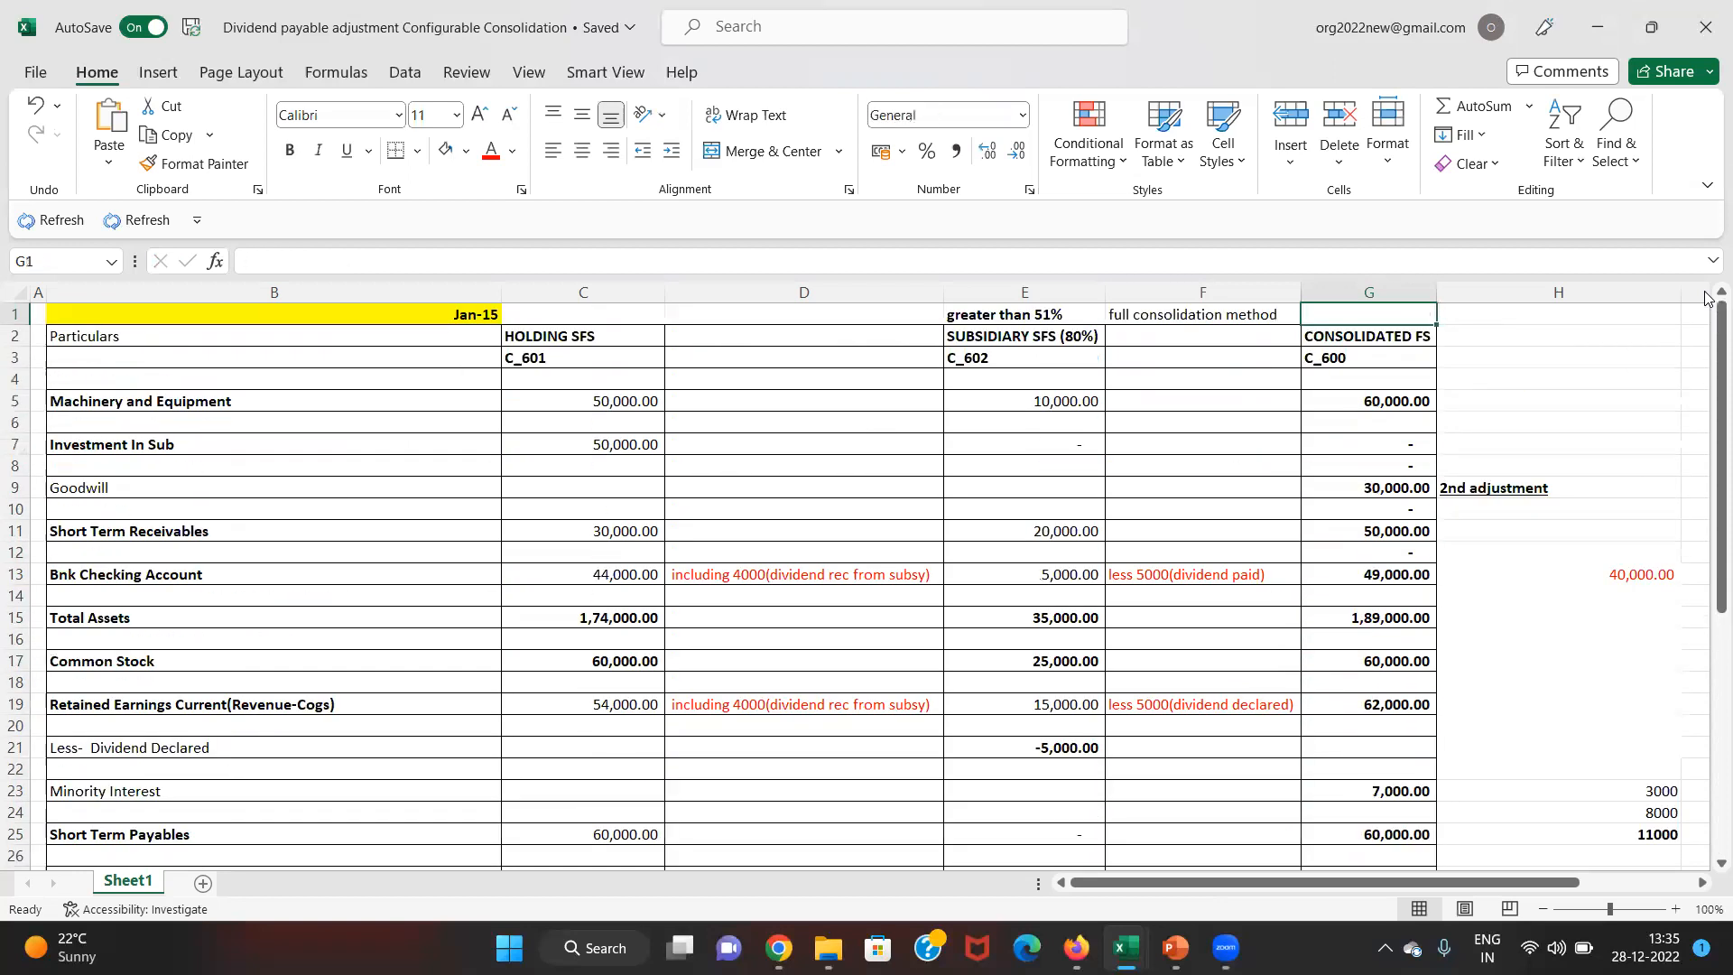
{"action": "key", "text": "Left"}
{"action": "key", "text": "Left"}
{"action": "key", "text": "Left"}
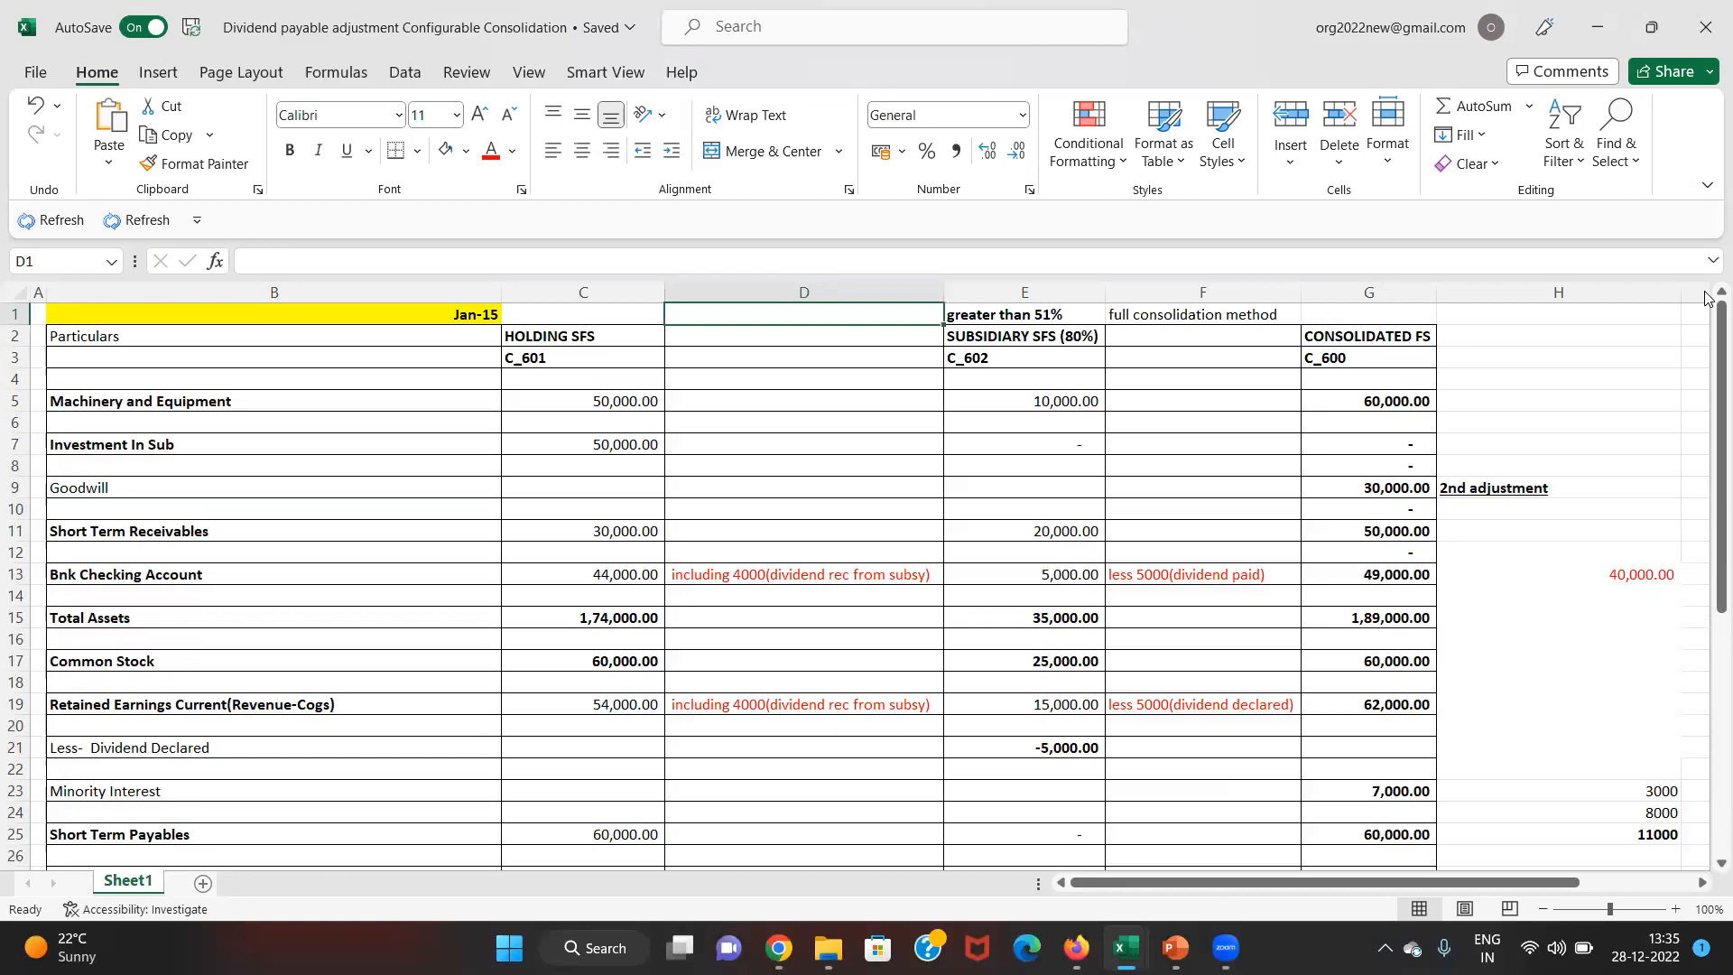
- Switch to the Output of Configurable Consolidation Dividend case workbook and open the Input sheet at the C601 Machinery and Equipment value
{"action": "key", "text": "alt+Tab"}
{"action": "key", "text": "alt+Tab"}
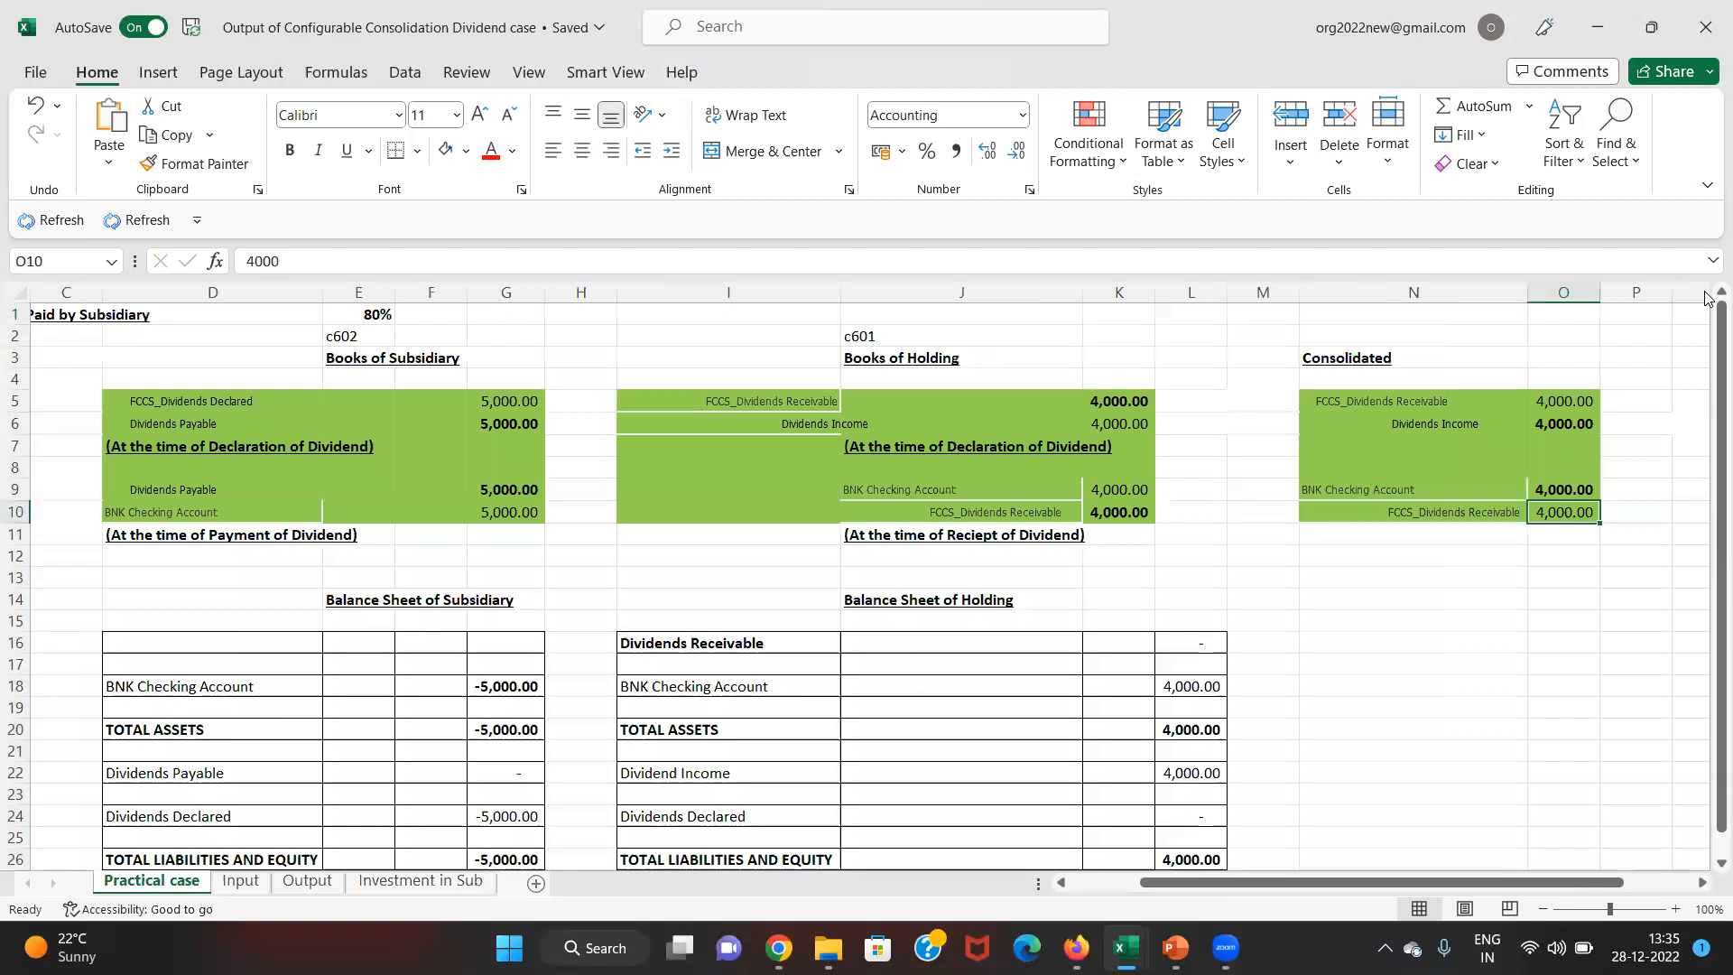
{"action": "key", "text": "ctrl+Page_Down"}
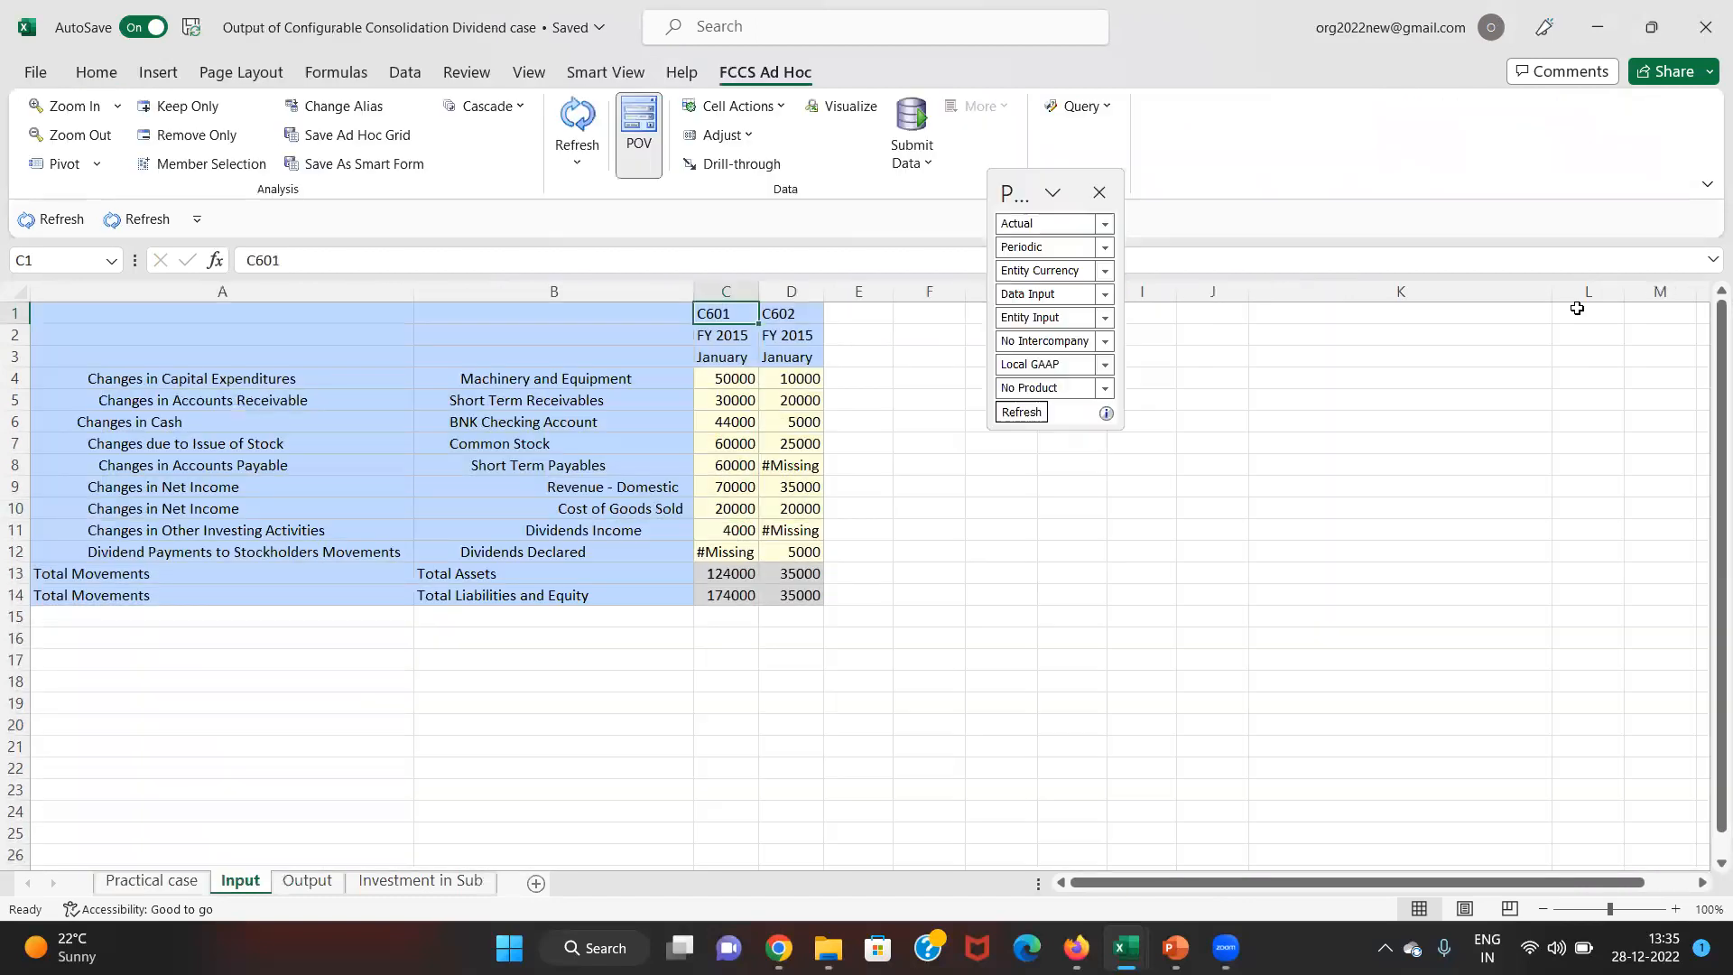
{"action": "left_click", "coordinate": [887, 478]}
{"action": "key", "text": "Up"}
{"action": "key", "text": "Up"}
{"action": "key", "text": "Up"}
{"action": "key", "text": "Up"}
{"action": "key", "text": "Up"}
{"action": "key", "text": "Up"}
{"action": "key", "text": "Up"}
{"action": "key", "text": "Up"}
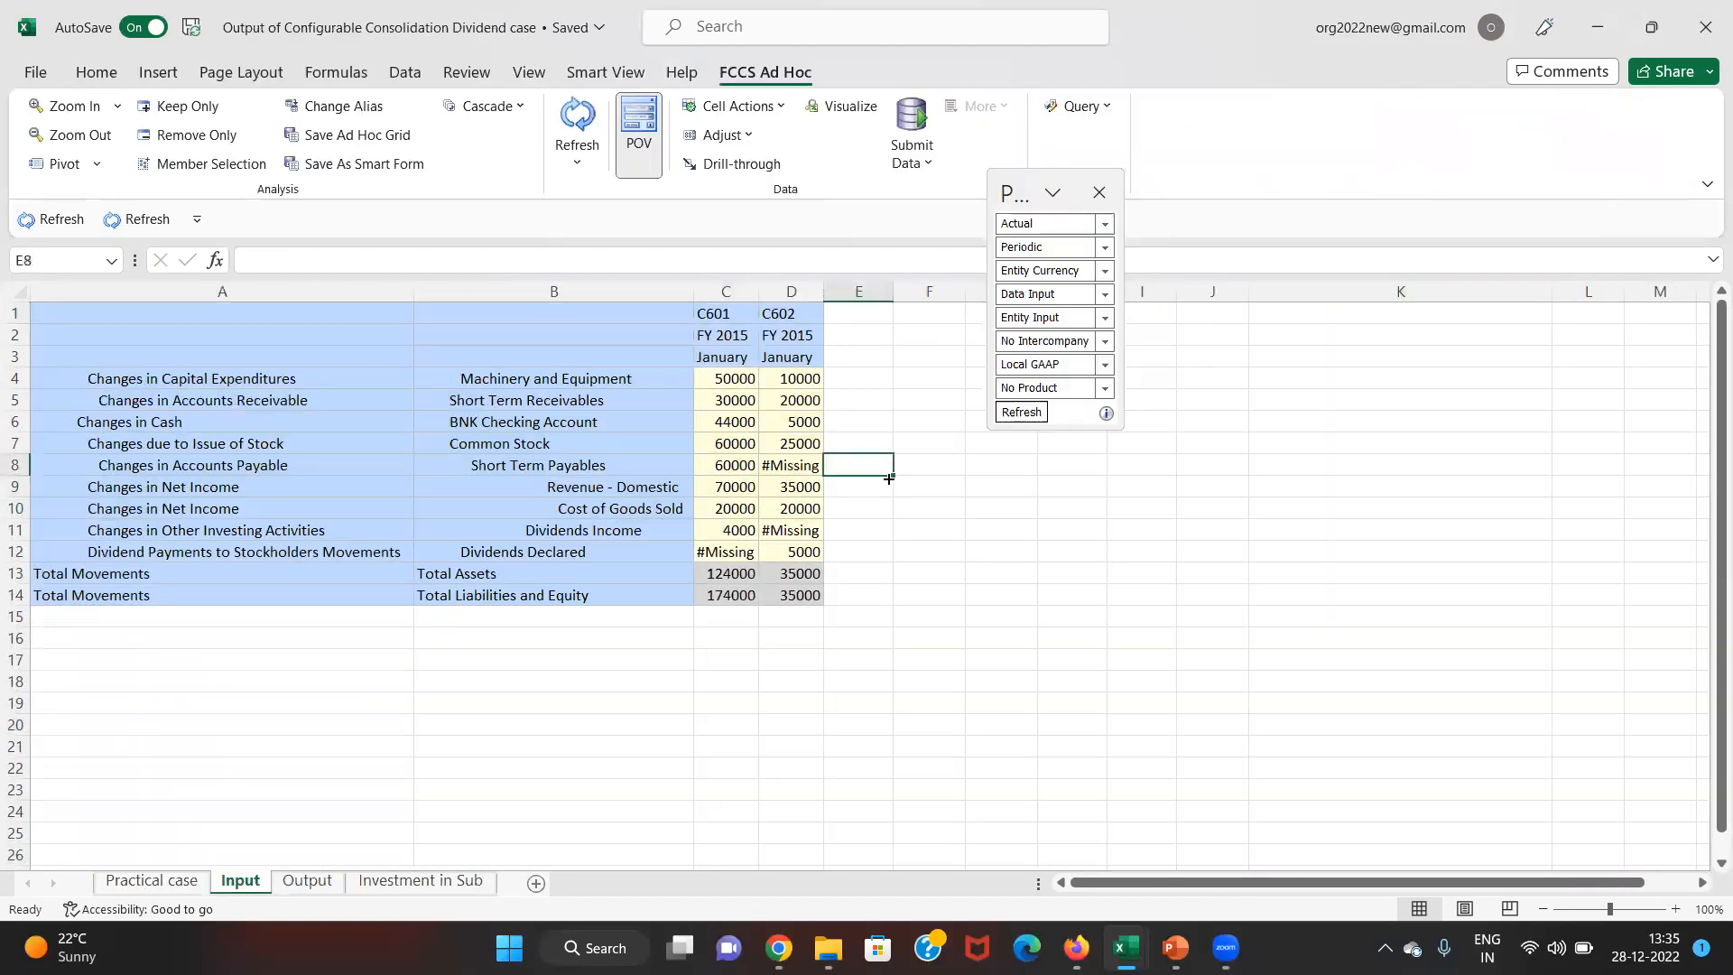
{"action": "key", "text": "Left"}
{"action": "key", "text": "Down"}
{"action": "key", "text": "Down"}
{"action": "key", "text": "Down"}
{"action": "key", "text": "Left"}
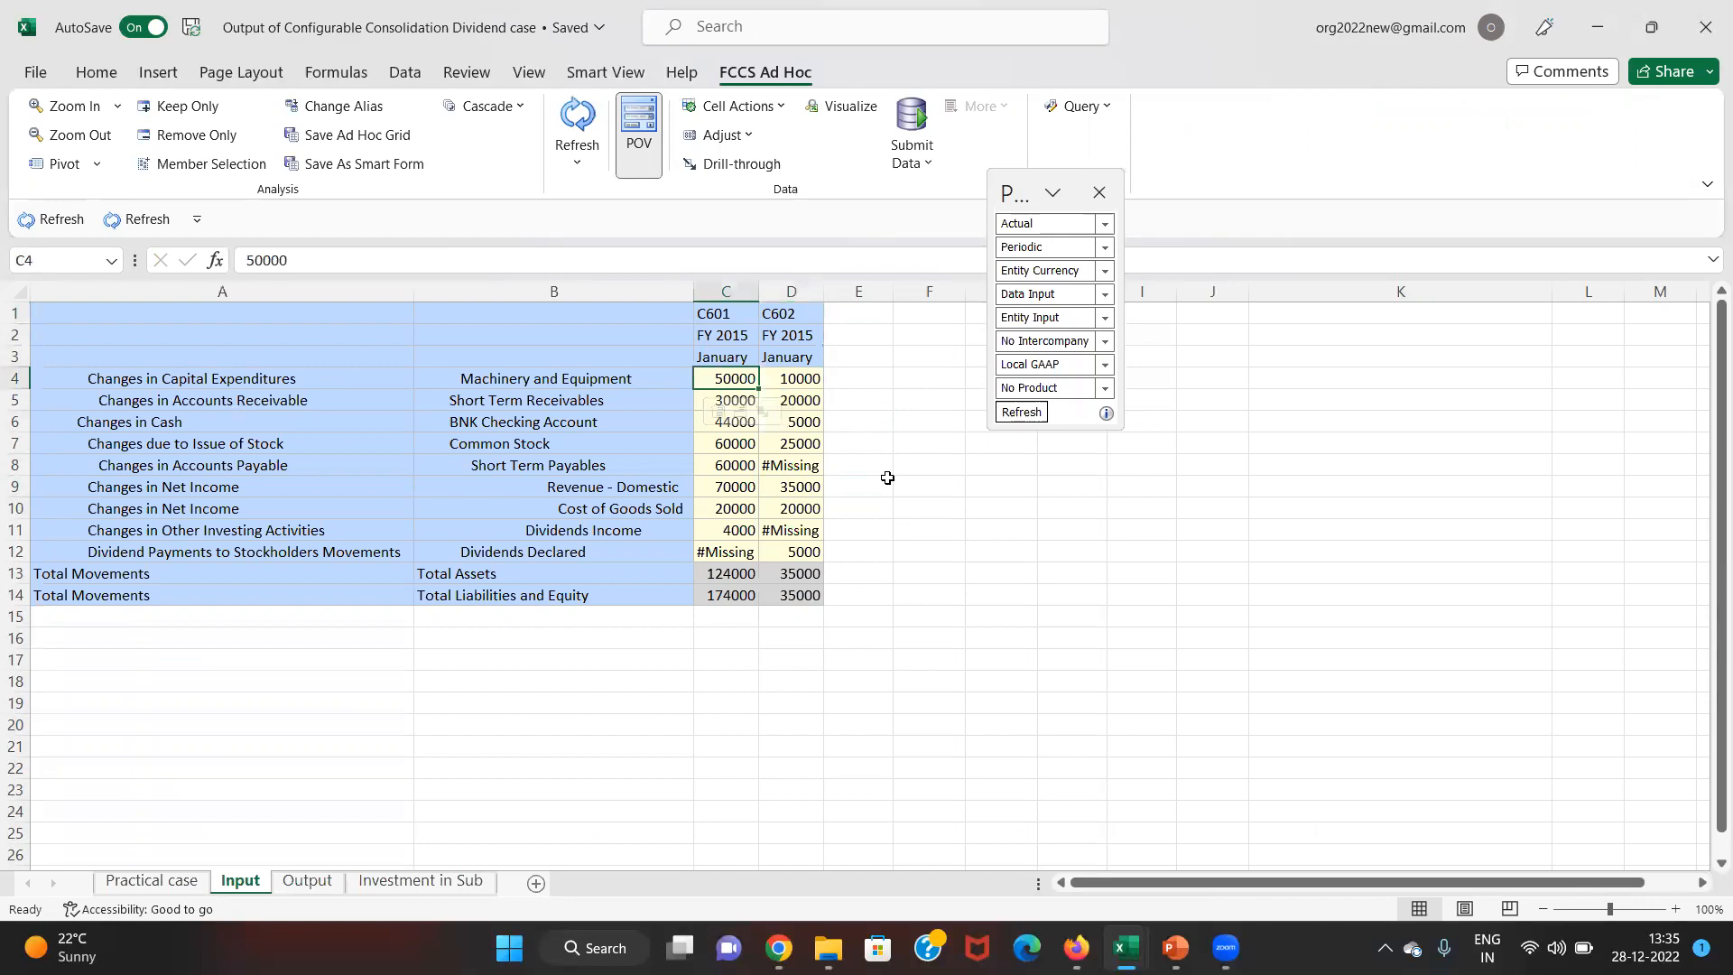
- Compare the holding and subsidiary Machinery and Equipment amounts in row 5 of the Dividend payable adjustment workbook
{"action": "key", "text": "alt+Tab"}
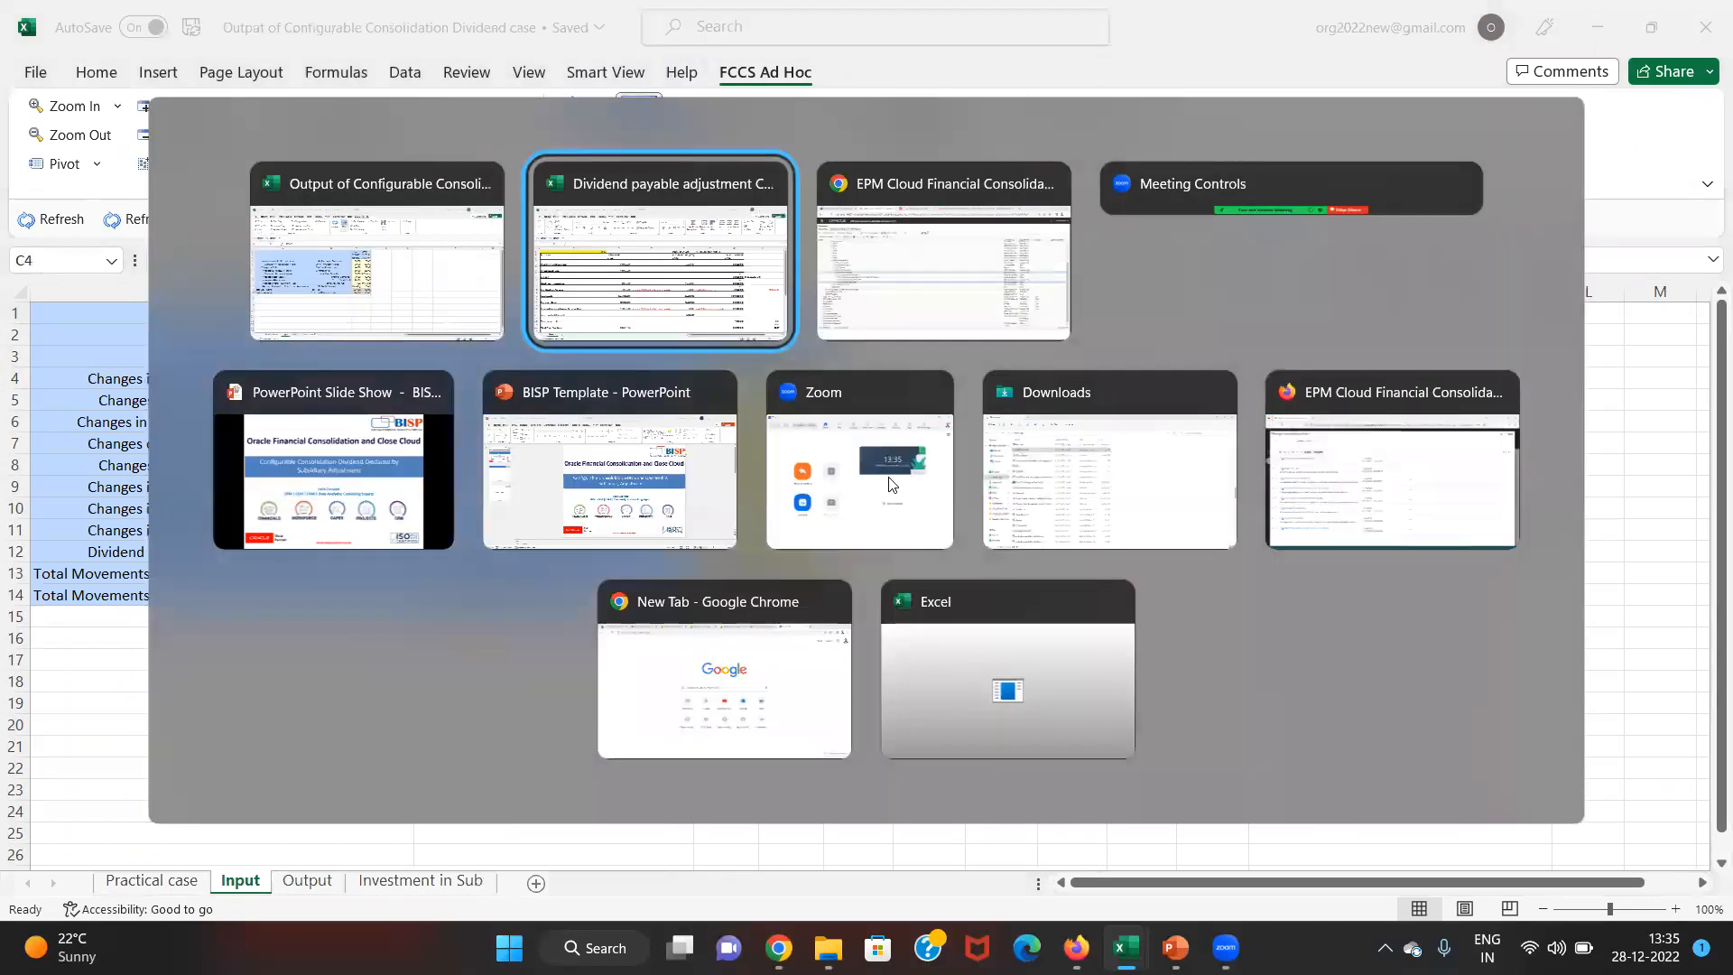
{"action": "key", "text": "Down"}
{"action": "key", "text": "Down"}
{"action": "key", "text": "Down"}
{"action": "key", "text": "Down"}
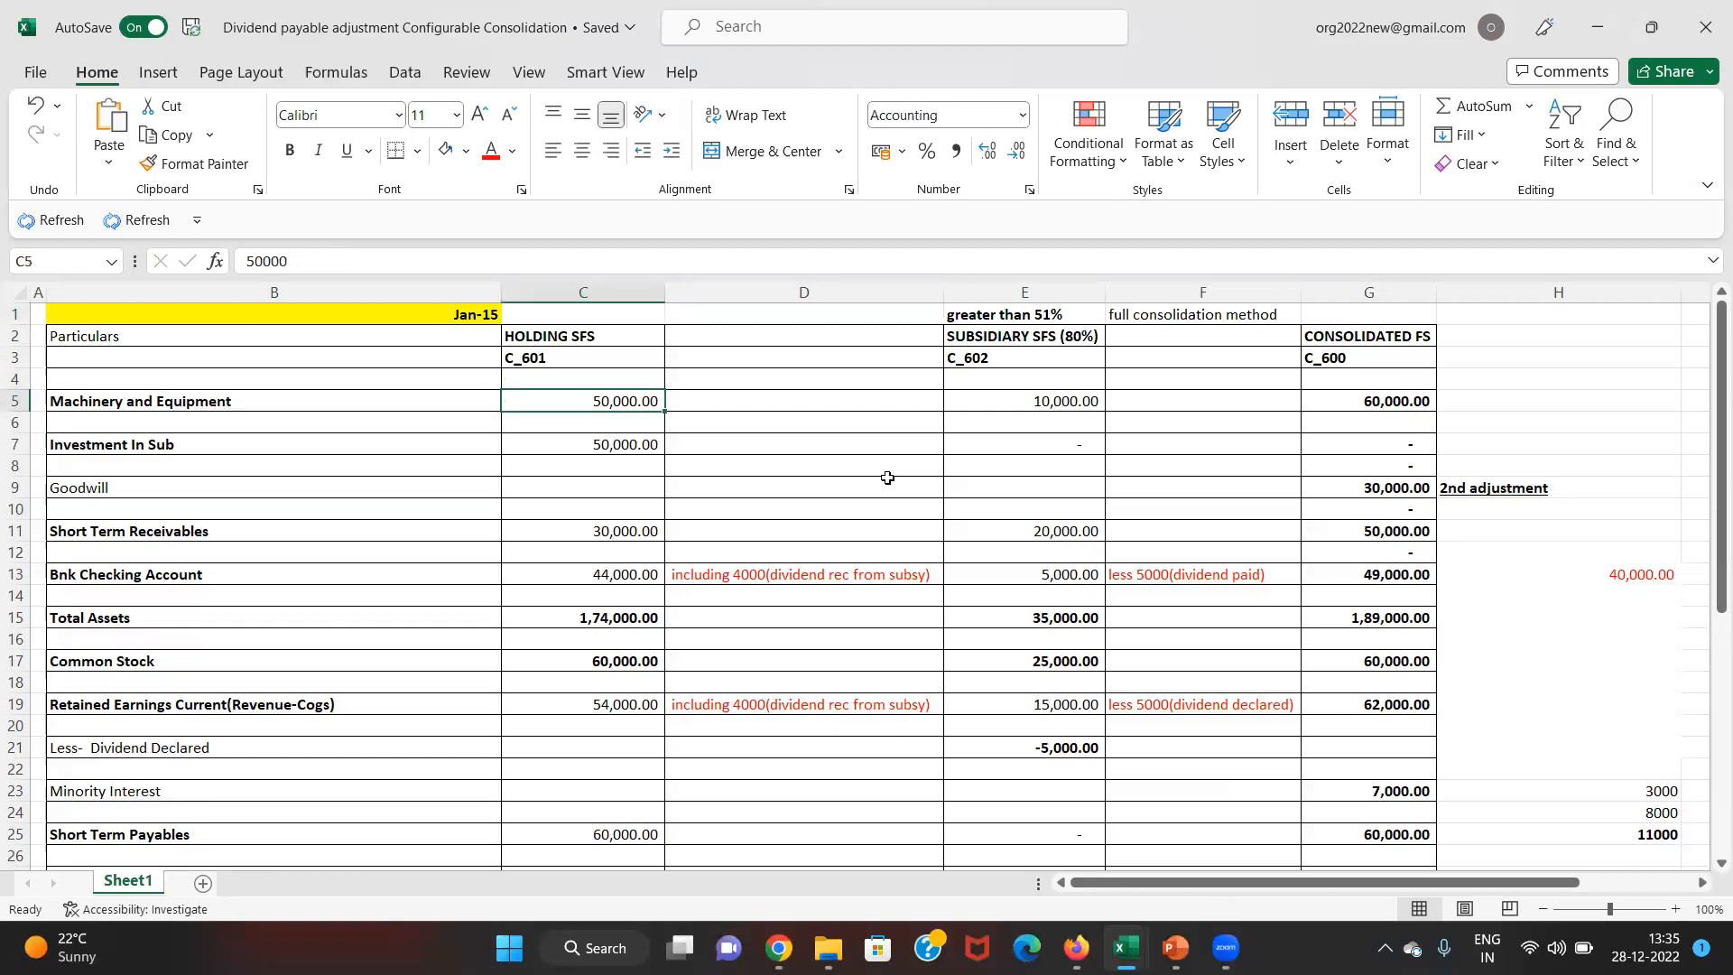
{"action": "key", "text": "Right"}
{"action": "key", "text": "Right"}
{"action": "key", "text": "Right"}
{"action": "key", "text": "Left"}
- Make the C601 and C602 values for Machinery and Equipment and Short Term Receivables bold on the Input sheet
{"action": "key", "text": "alt+Tab"}
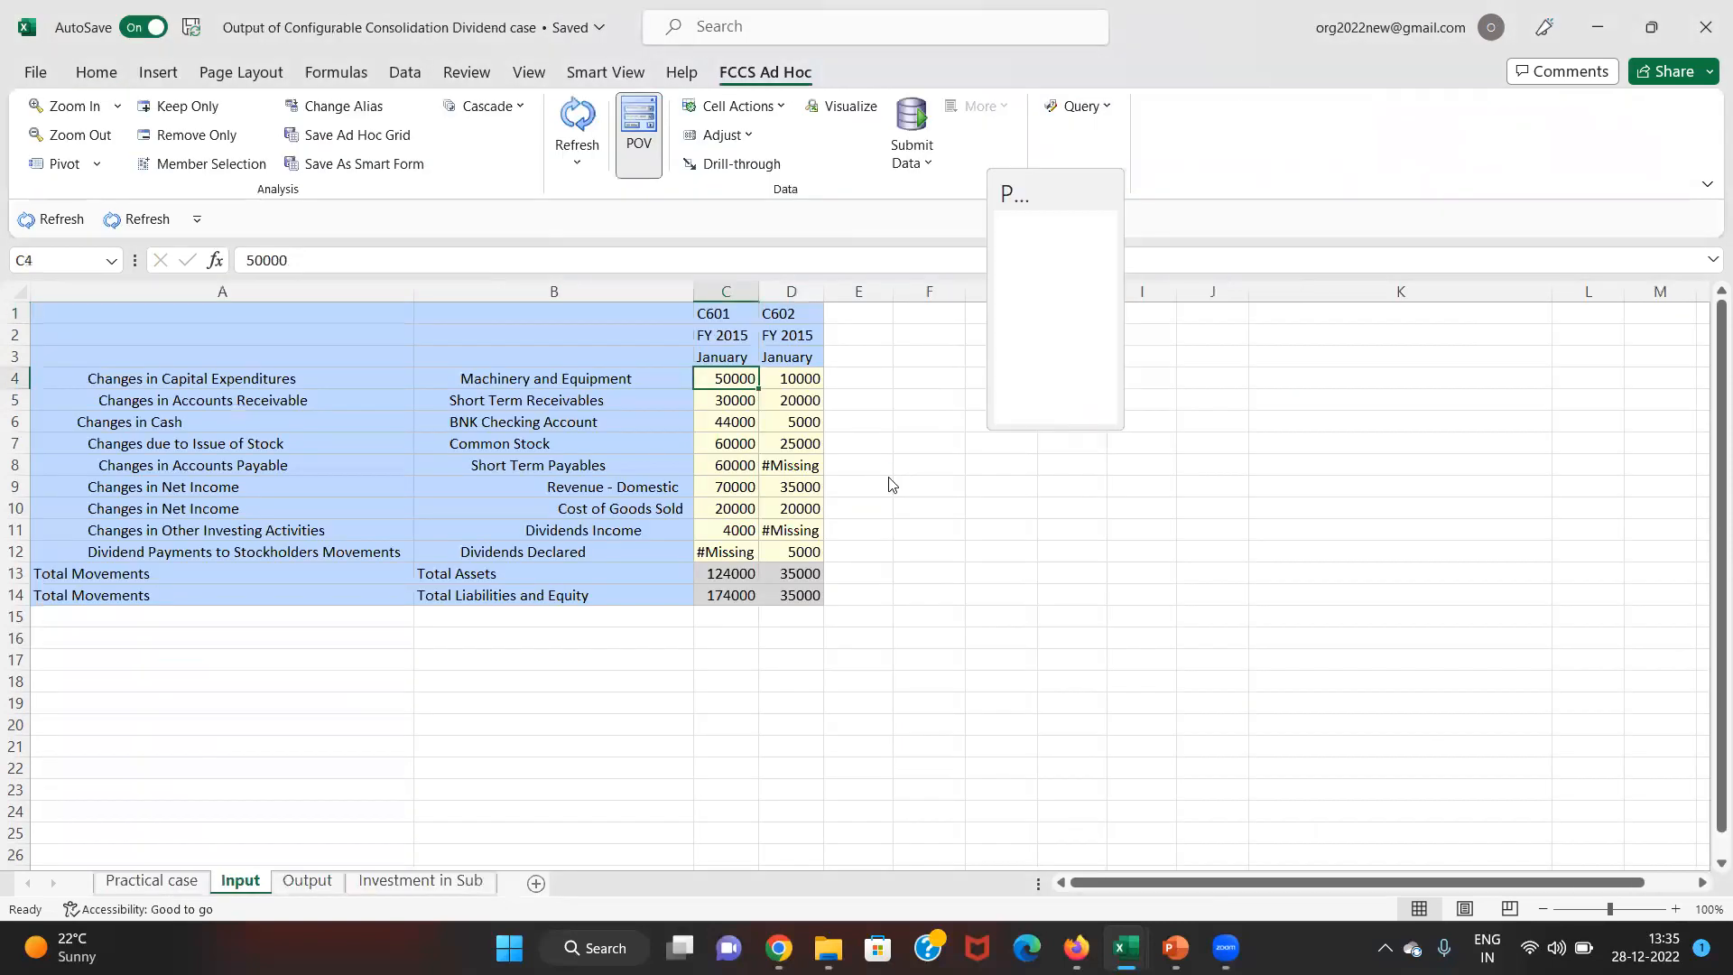
{"action": "key", "text": "shift+Right"}
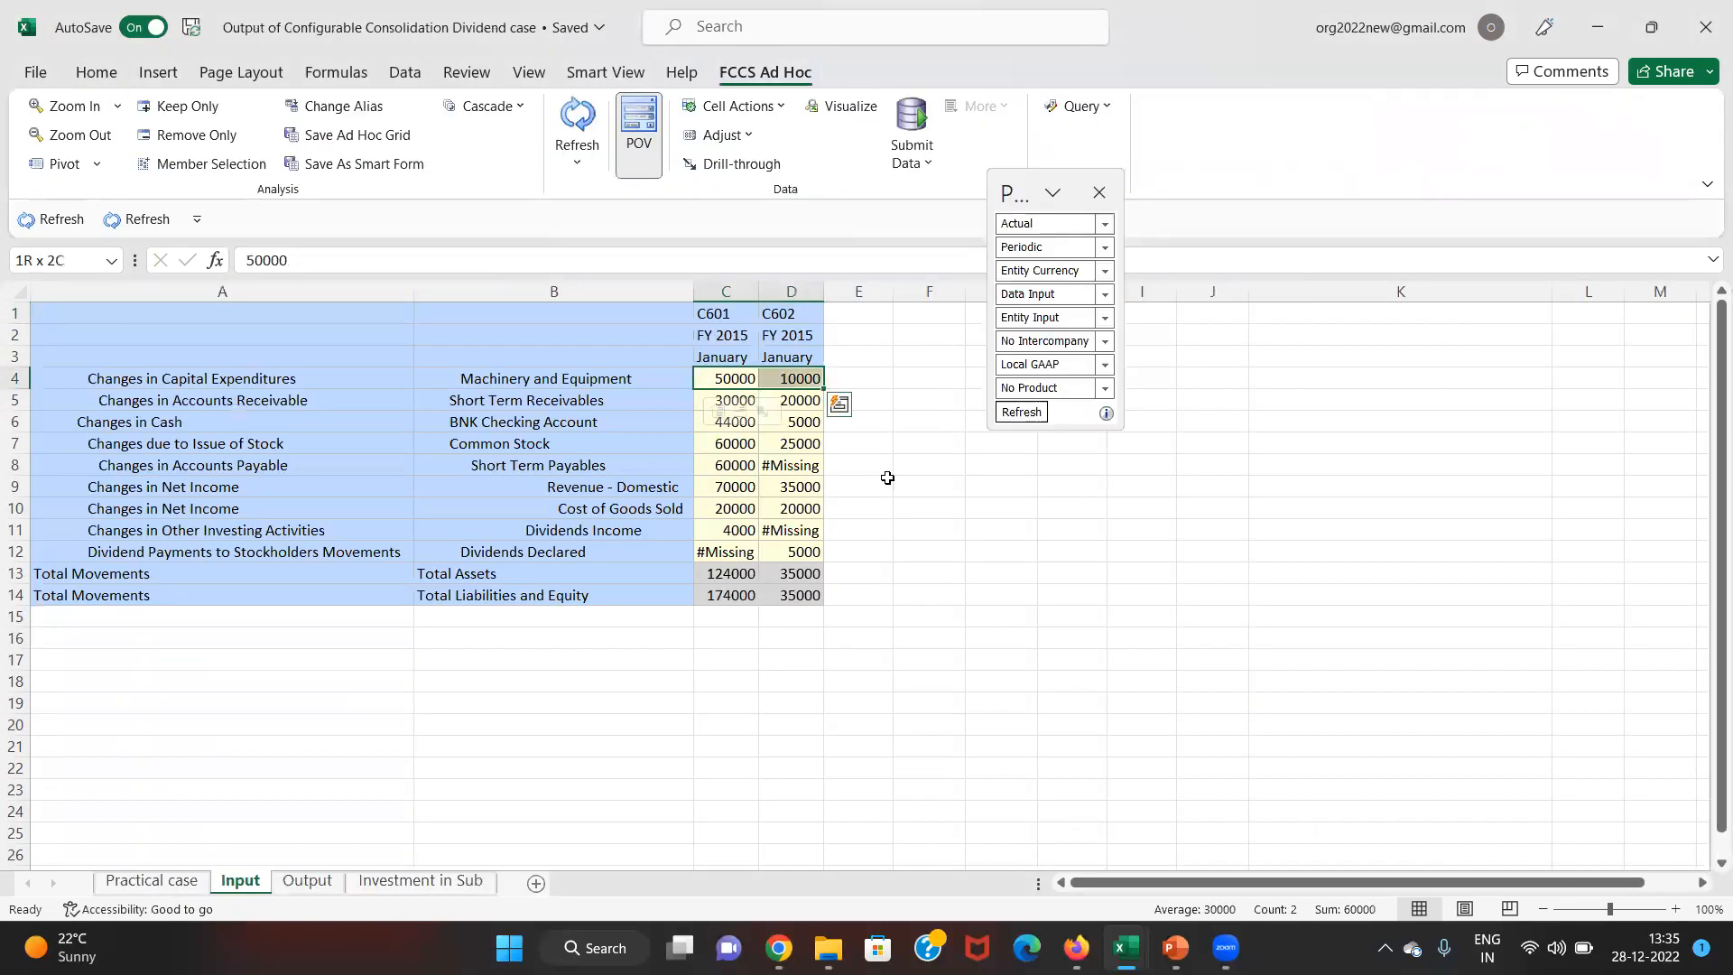
{"action": "left_click", "coordinate": [887, 486]}
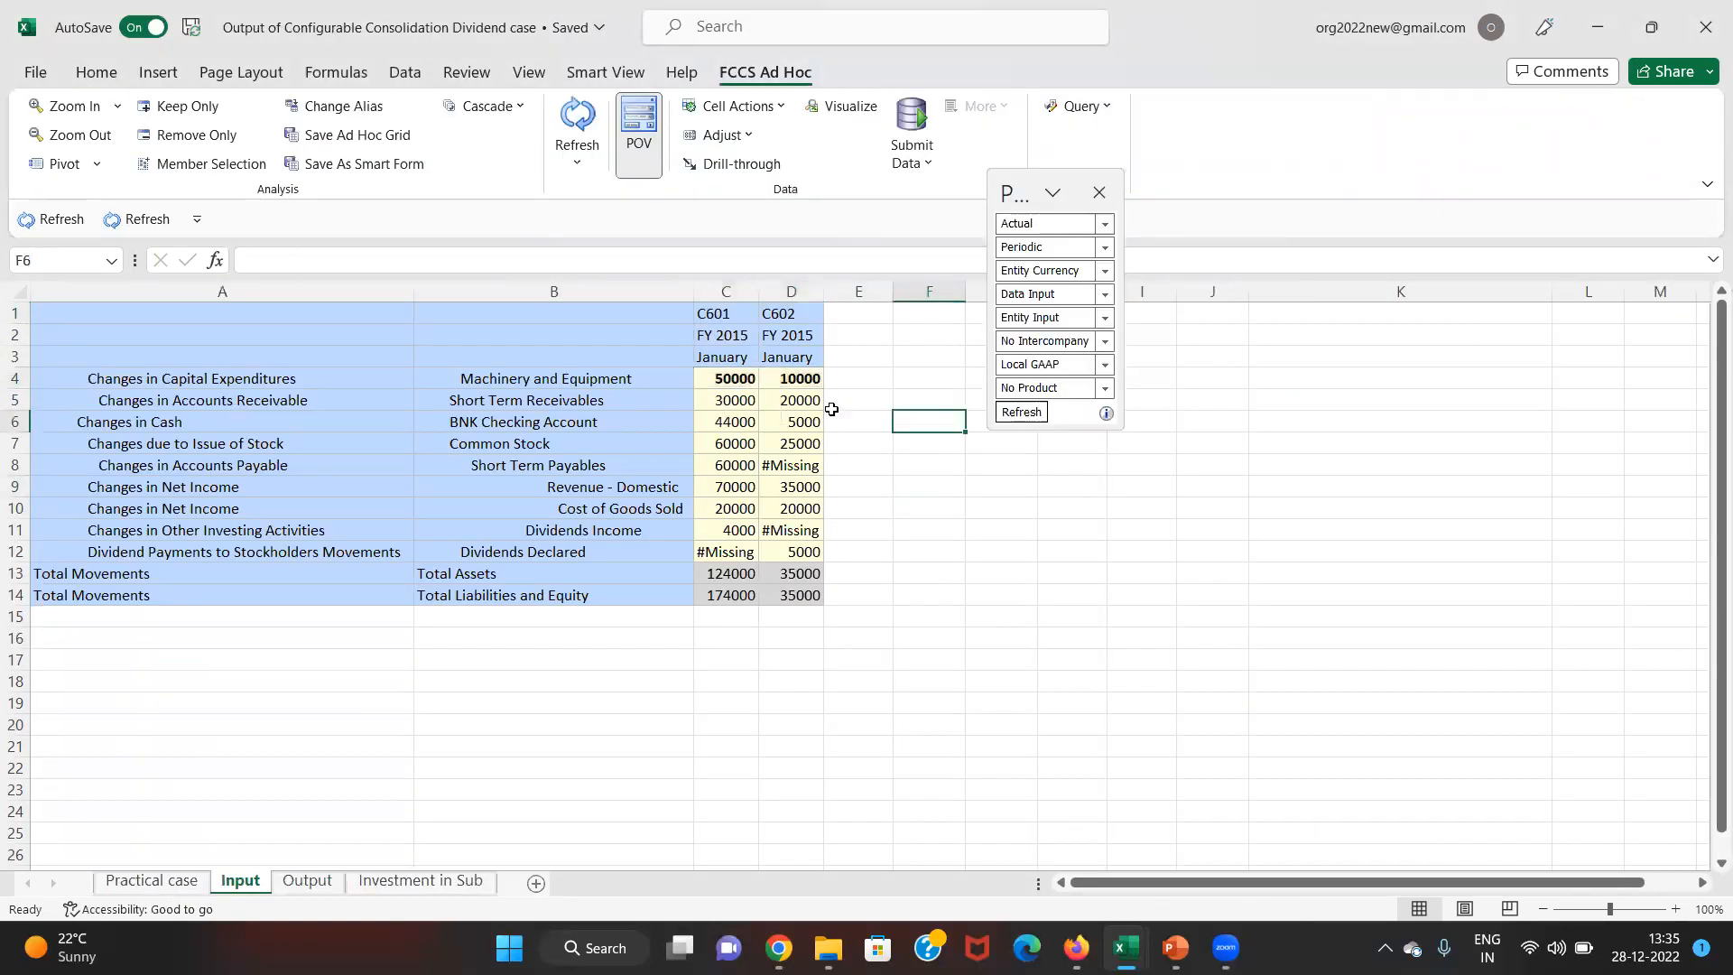
{"action": "left_click", "coordinate": [745, 397]}
{"action": "key", "text": "shift+Right"}
{"action": "key", "text": "ctrl+b"}
- Check the Short Term Receivables amounts in row 11 of the Dividend payable adjustment workbook
{"action": "key", "text": "alt+Tab"}
{"action": "key", "text": "Down"}
{"action": "key", "text": "Down"}
{"action": "key", "text": "Down"}
{"action": "key", "text": "Down"}
{"action": "key", "text": "Down"}
{"action": "key", "text": "Down"}
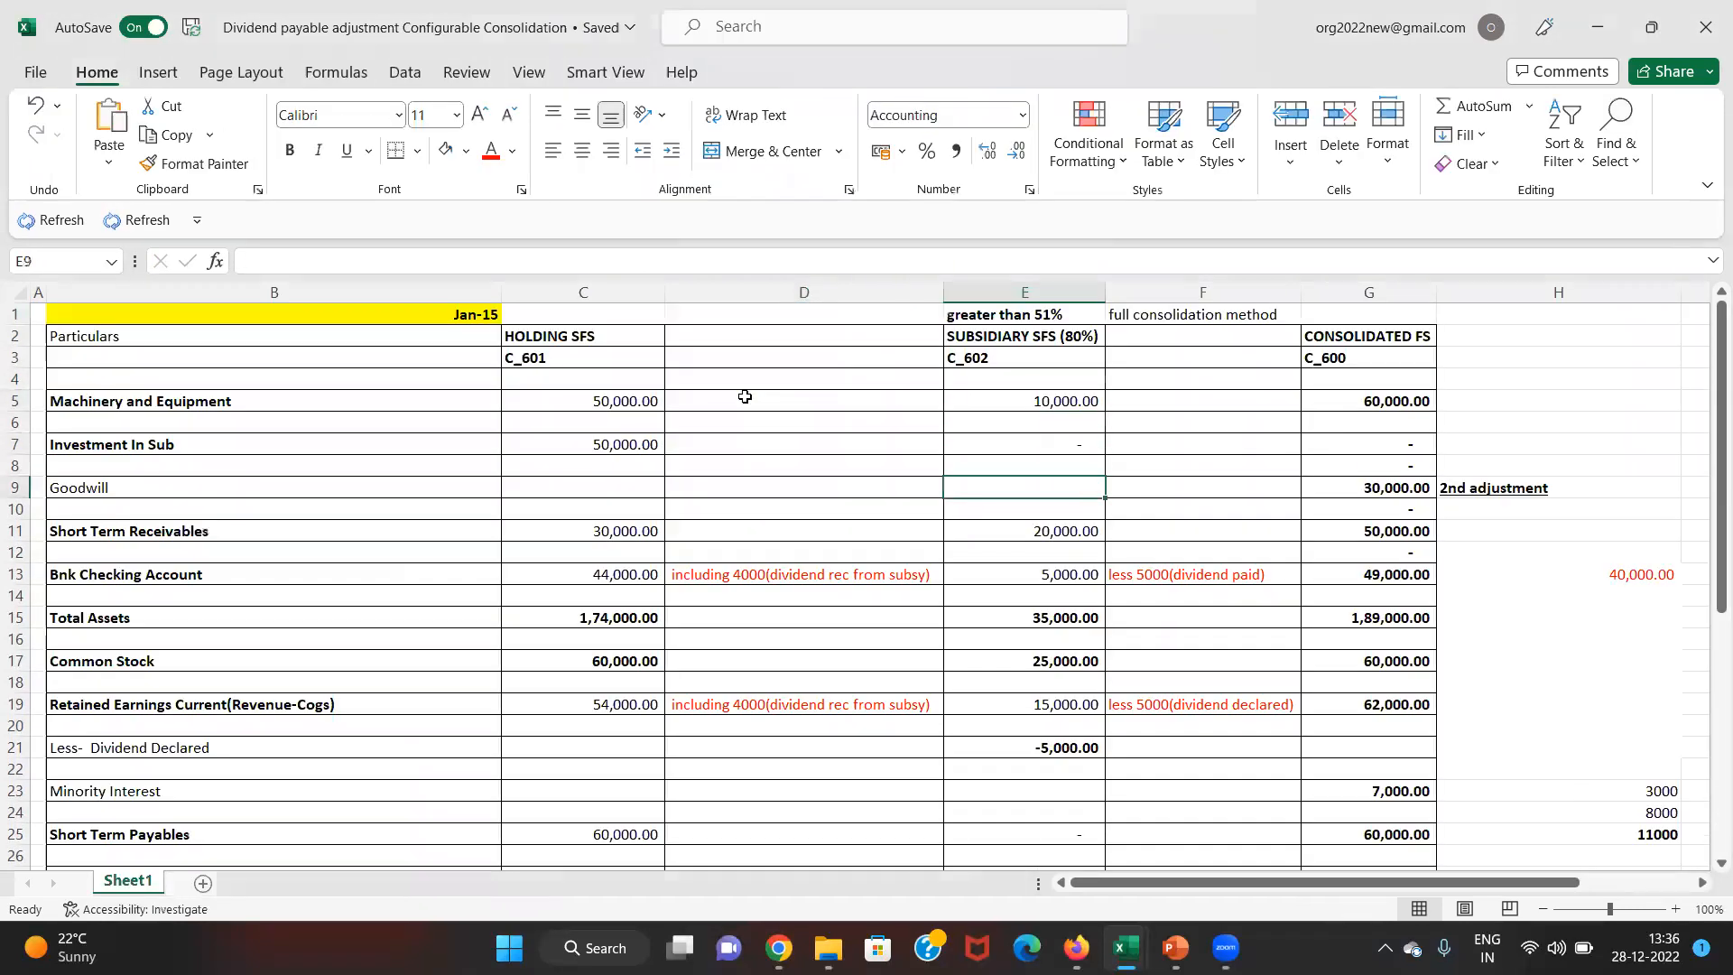
{"action": "key", "text": "Up"}
{"action": "key", "text": "Left"}
{"action": "key", "text": "Left"}
{"action": "key", "text": "Down"}
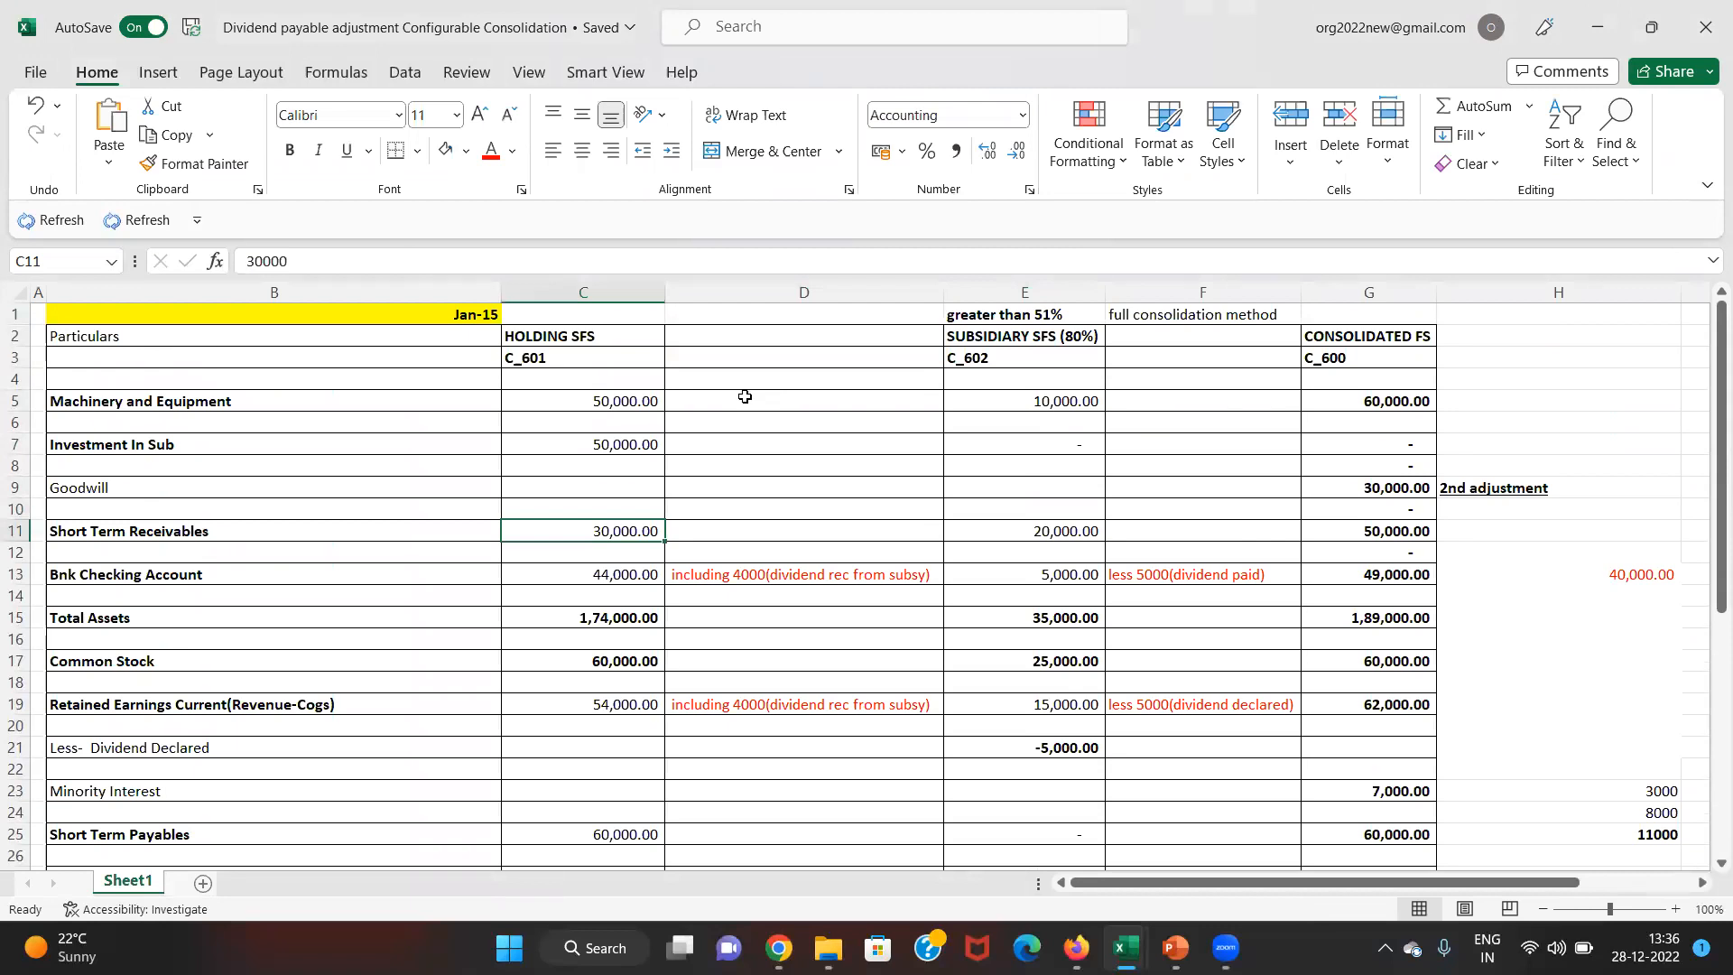
- Make the C601 and C602 BNK Checking Account values in C6:D6 of the Input sheet bold
{"action": "key", "text": "alt+Tab"}
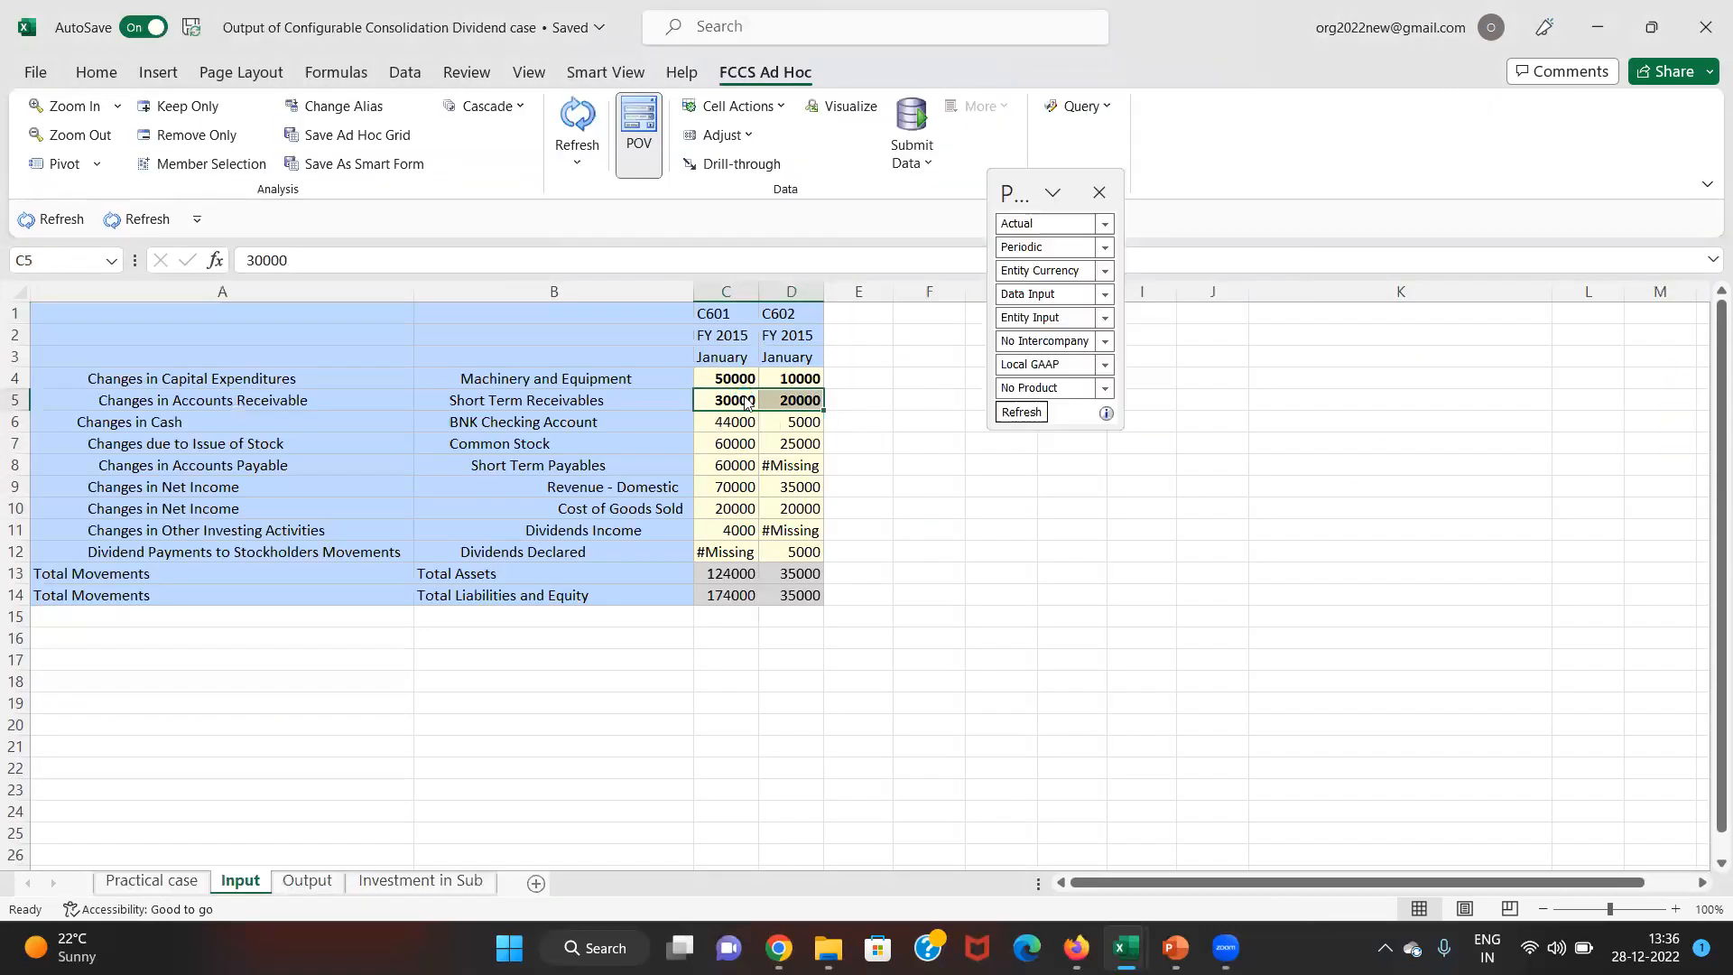
{"action": "key", "text": "Down"}
{"action": "key", "text": "shift+Right"}
{"action": "key", "text": "ctrl+b"}
- Compare the holding and subsidiary Bnk Checking Account amounts in row 13 of the Dividend payable adjustment workbook
{"action": "key", "text": "alt+Tab"}
{"action": "key", "text": "Down"}
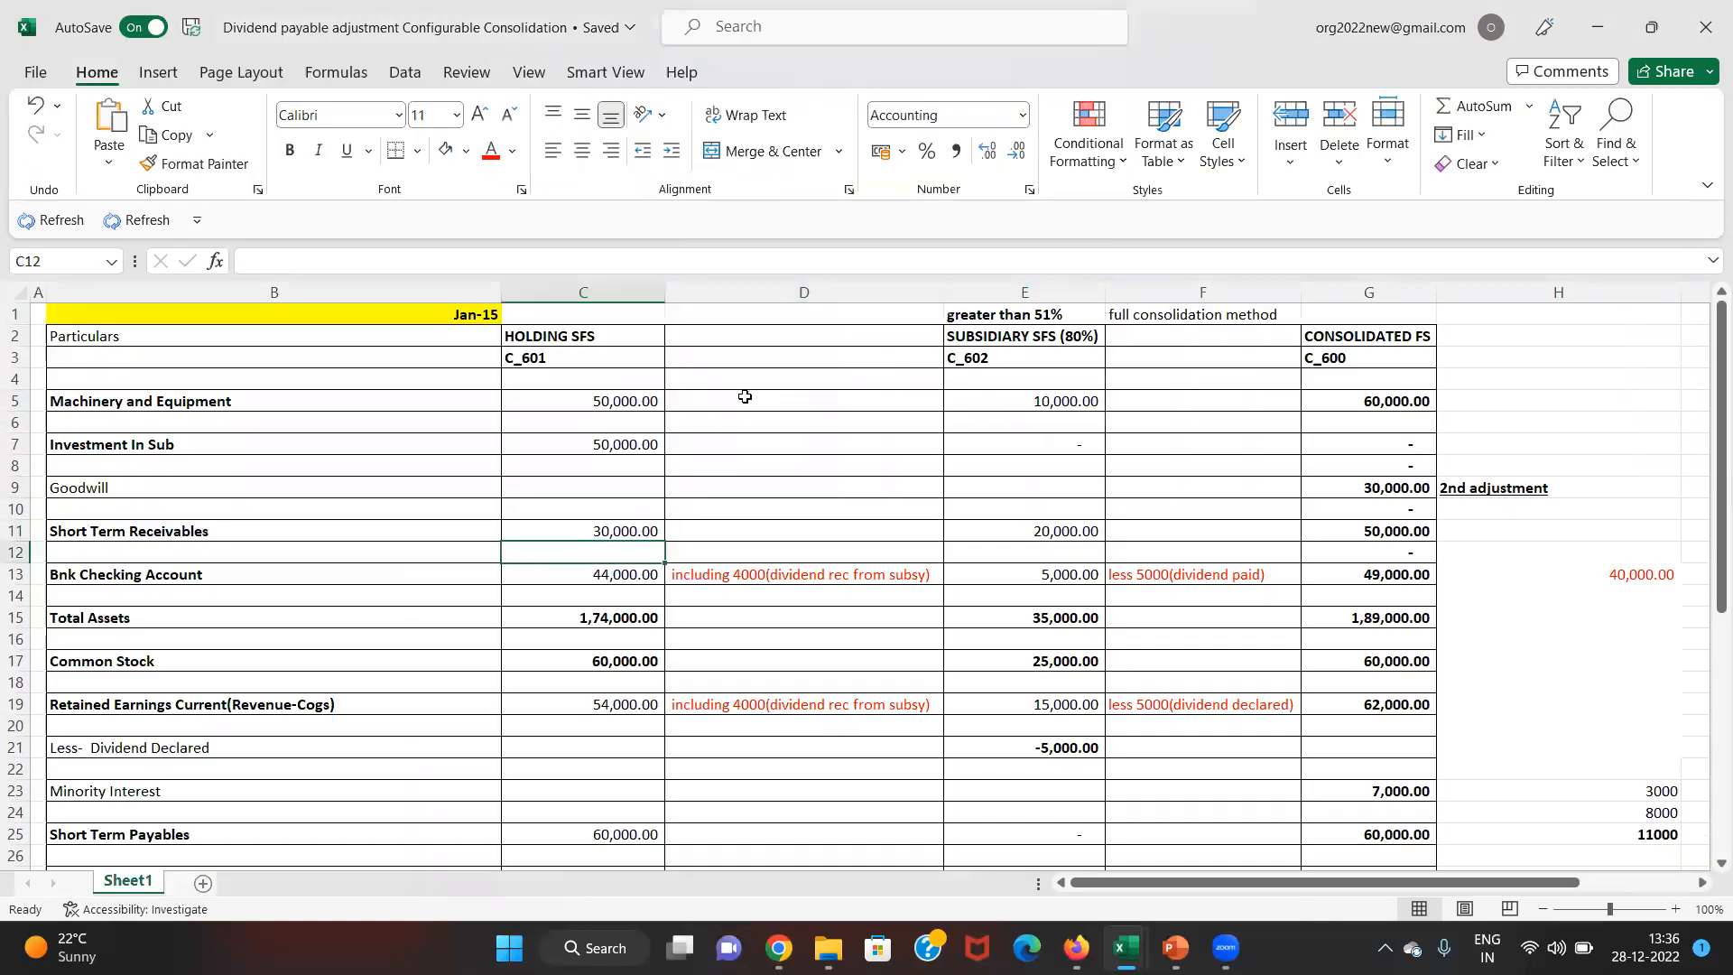
{"action": "key", "text": "Down"}
{"action": "key", "text": "Right"}
{"action": "key", "text": "Right"}
{"action": "key", "text": "Left"}
{"action": "key", "text": "Left"}
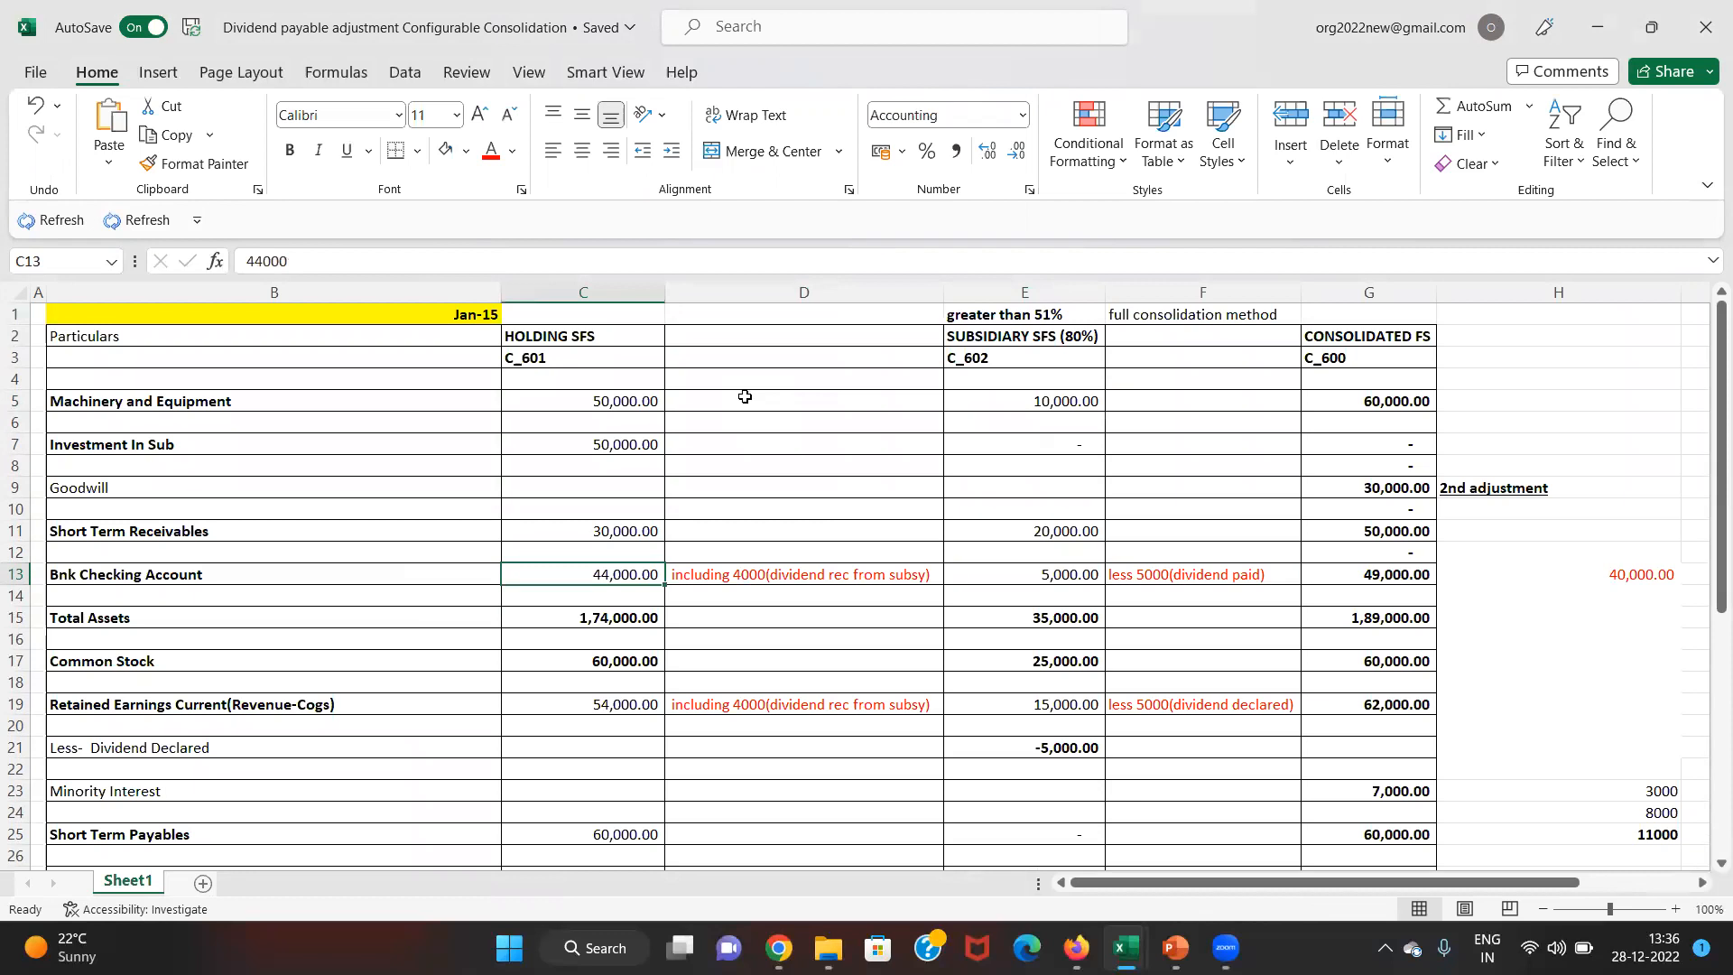
- Make the C601 and C602 Common Stock values in C7:D7 of the Input sheet bold
{"action": "key", "text": "alt+Tab"}
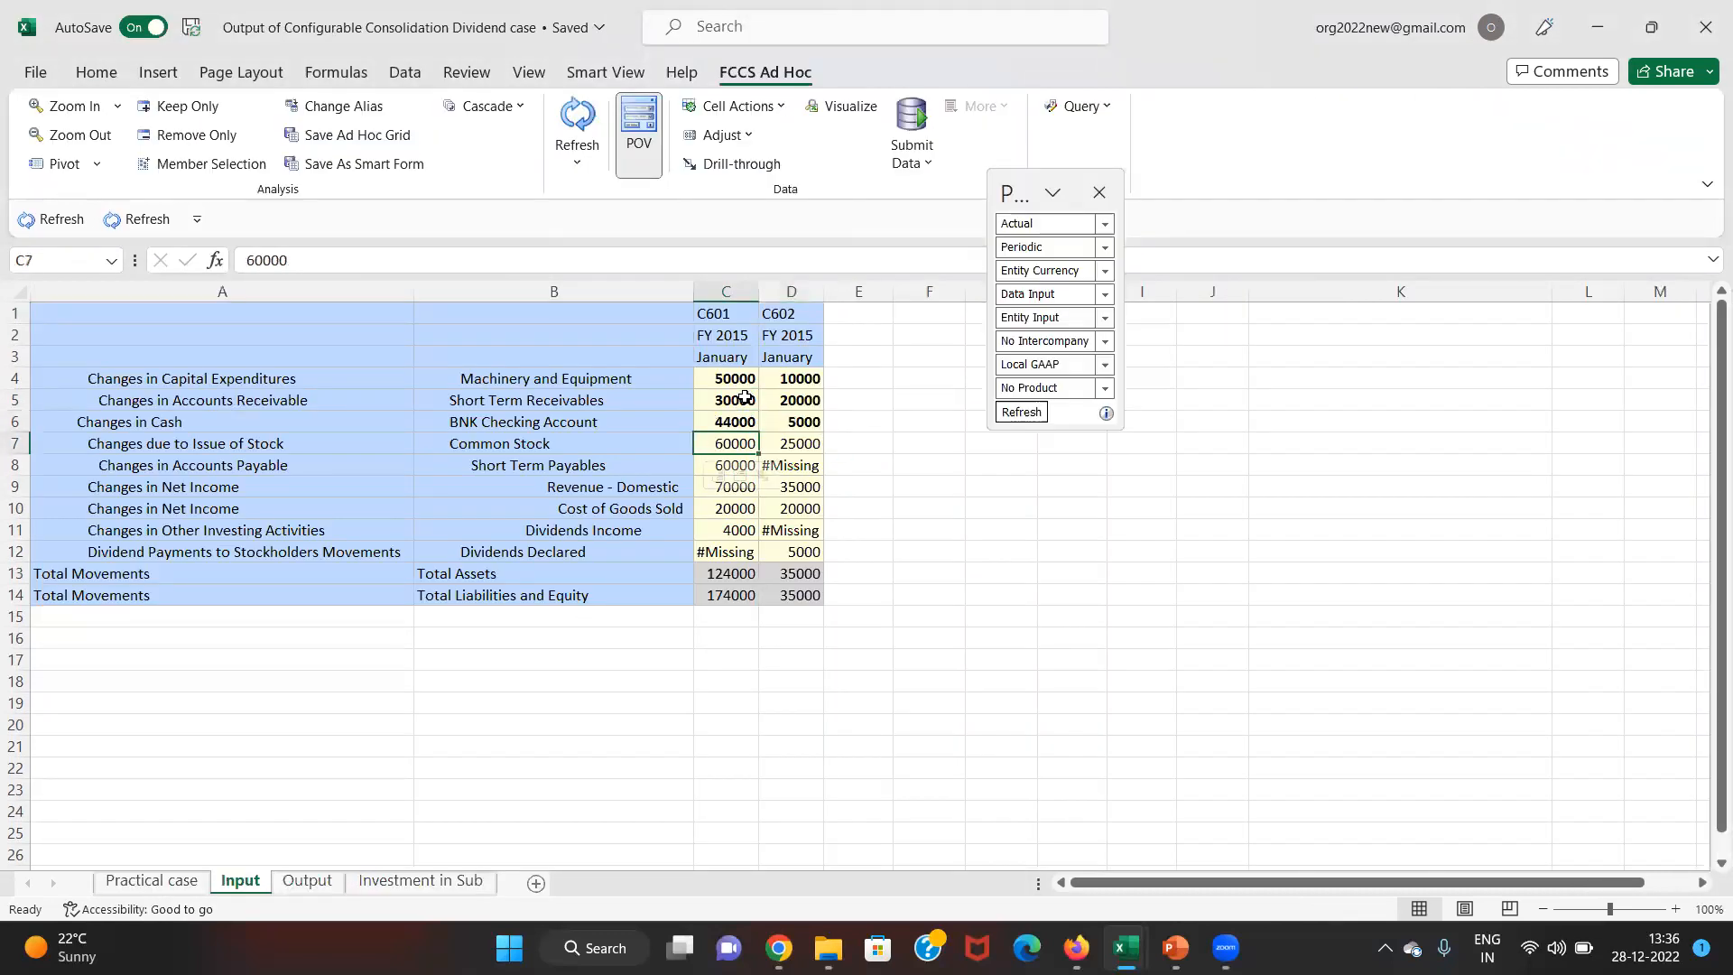
{"action": "key", "text": "shift+Right"}
{"action": "key", "text": "ctrl+c"}
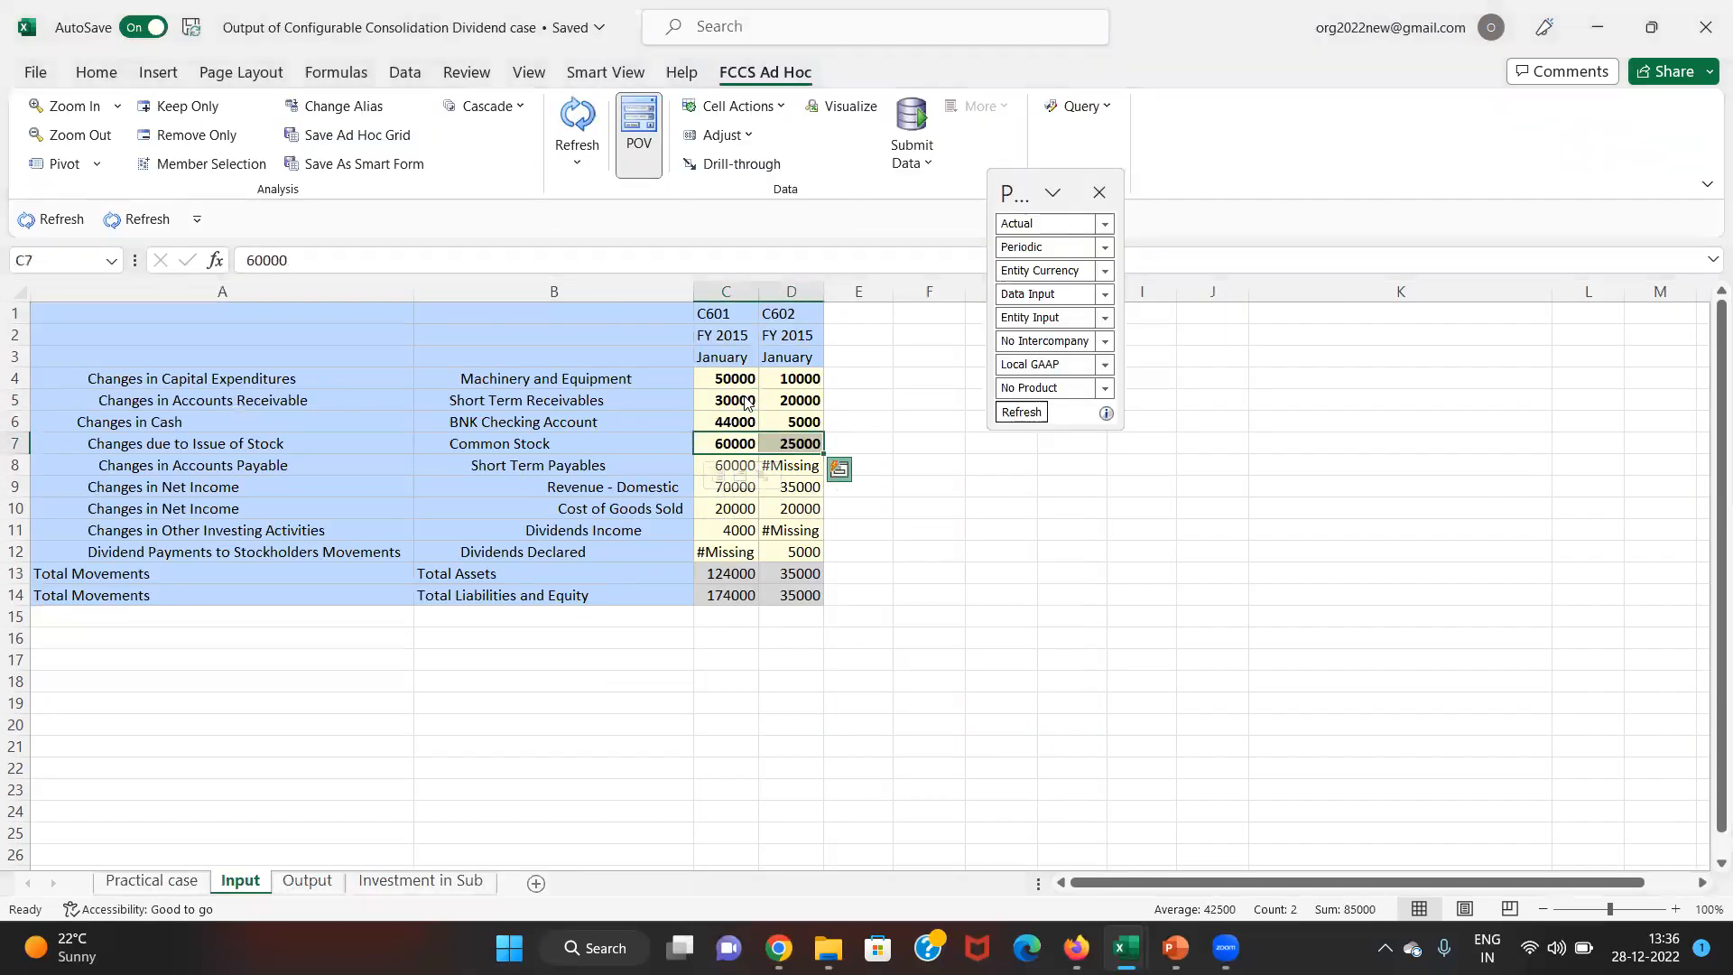
- Compare the Common Stock amounts in row 17 of the Dividend payable adjustment workbook with the Input sheet
{"action": "key", "text": "alt+Tab"}
{"action": "key", "text": "Down"}
{"action": "key", "text": "Down"}
{"action": "key", "text": "Down"}
{"action": "key", "text": "Right"}
{"action": "key", "text": "Right"}
{"action": "key", "text": "Right"}
{"action": "key", "text": "Left"}
{"action": "key", "text": "alt+Tab"}
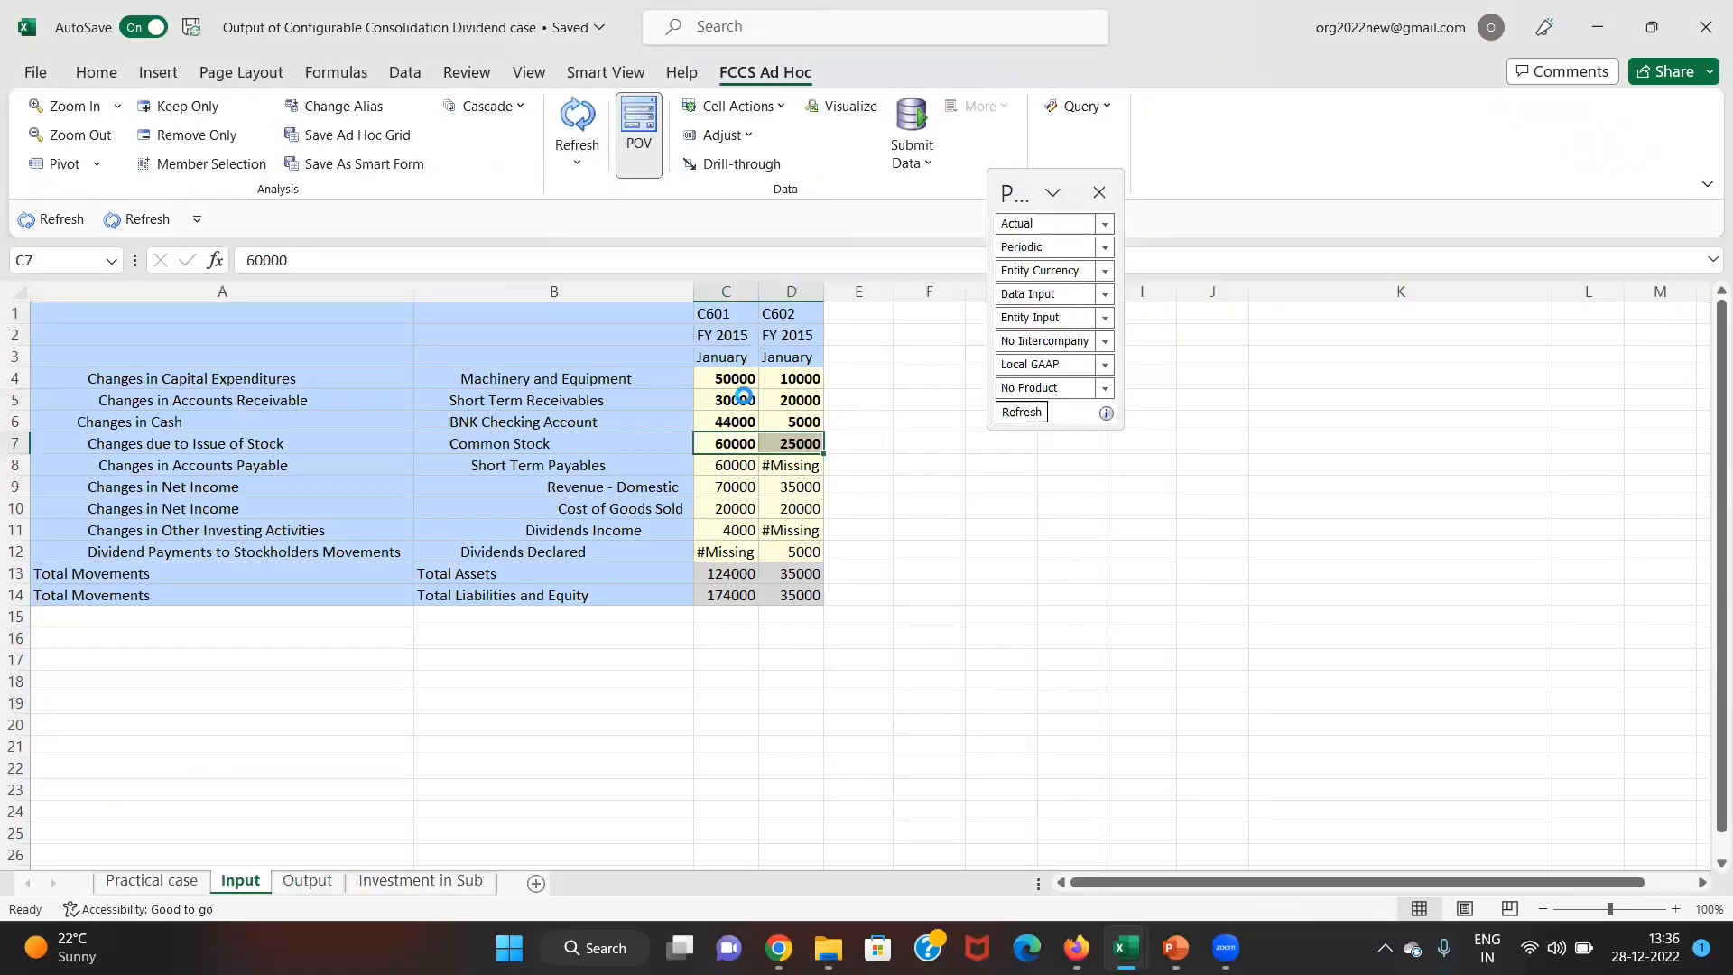
{"action": "key", "text": "ctrl+c"}
{"action": "key", "text": "alt+Tab"}
- Check the subsidiary and holding Short Term Payables amounts in E25 and C25
{"action": "key", "text": "Down"}
{"action": "key", "text": "Down"}
{"action": "key", "text": "Down"}
{"action": "key", "text": "Down"}
{"action": "key", "text": "Down"}
{"action": "key", "text": "Down"}
{"action": "key", "text": "Down"}
{"action": "key", "text": "Down"}
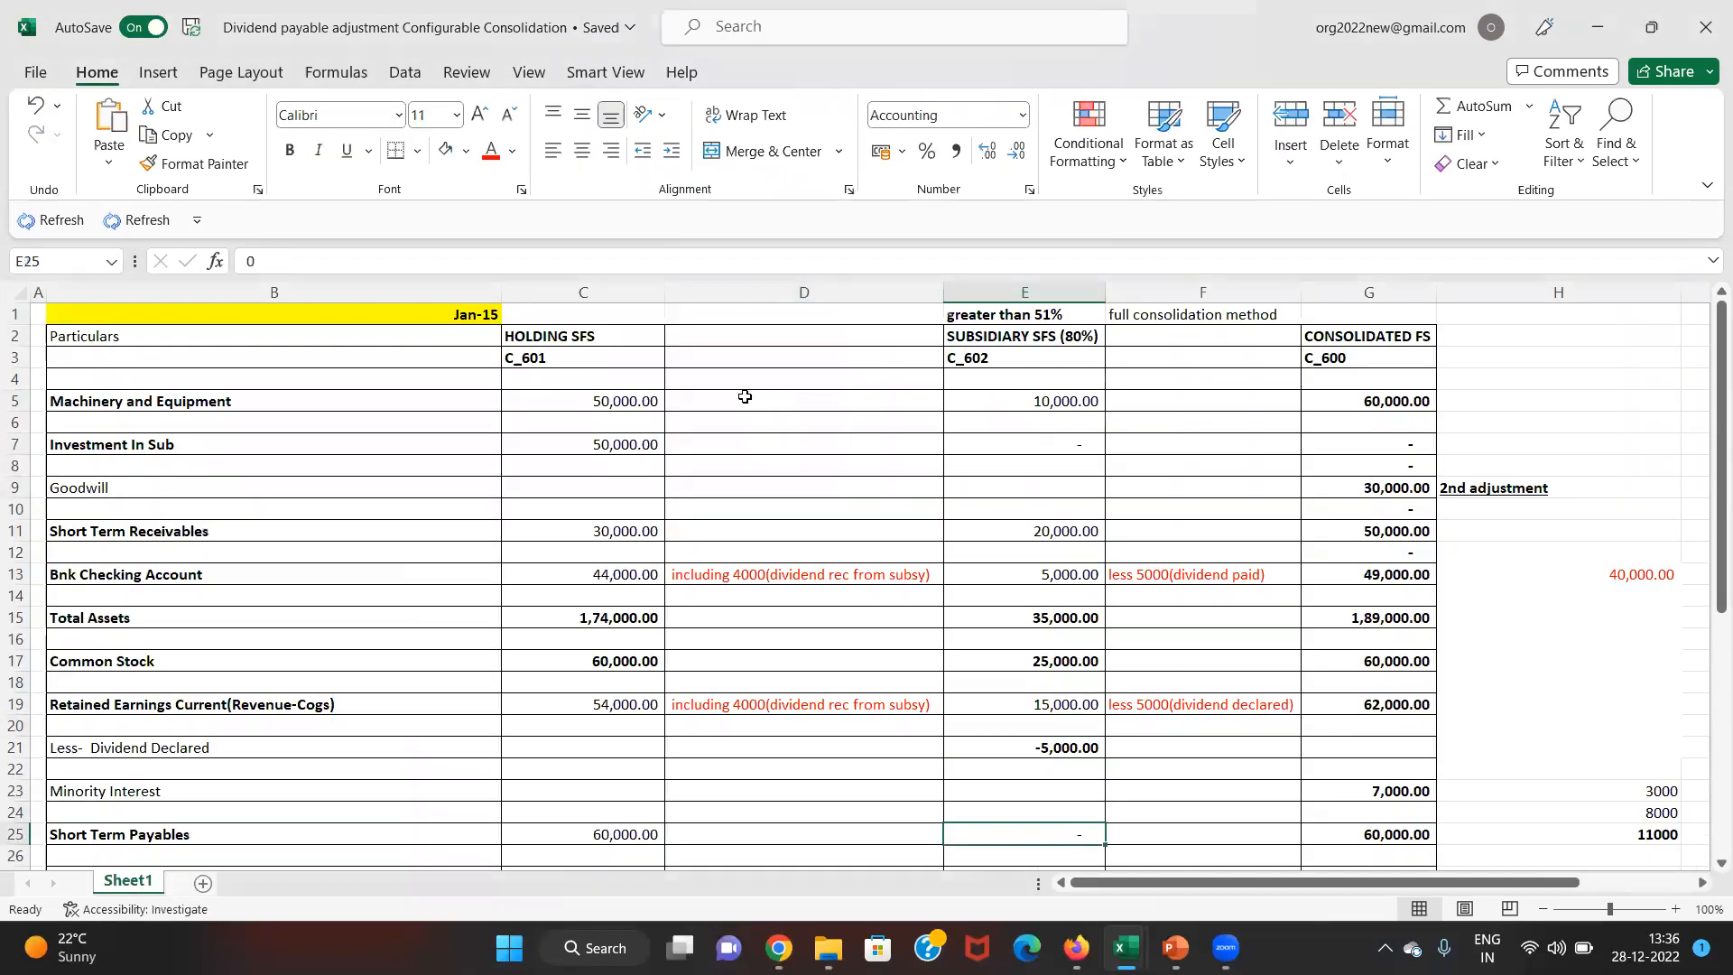
{"action": "key", "text": "Down"}
{"action": "key", "text": "Down"}
{"action": "key", "text": "Left"}
{"action": "key", "text": "Left"}
{"action": "key", "text": "Up"}
{"action": "key", "text": "Up"}
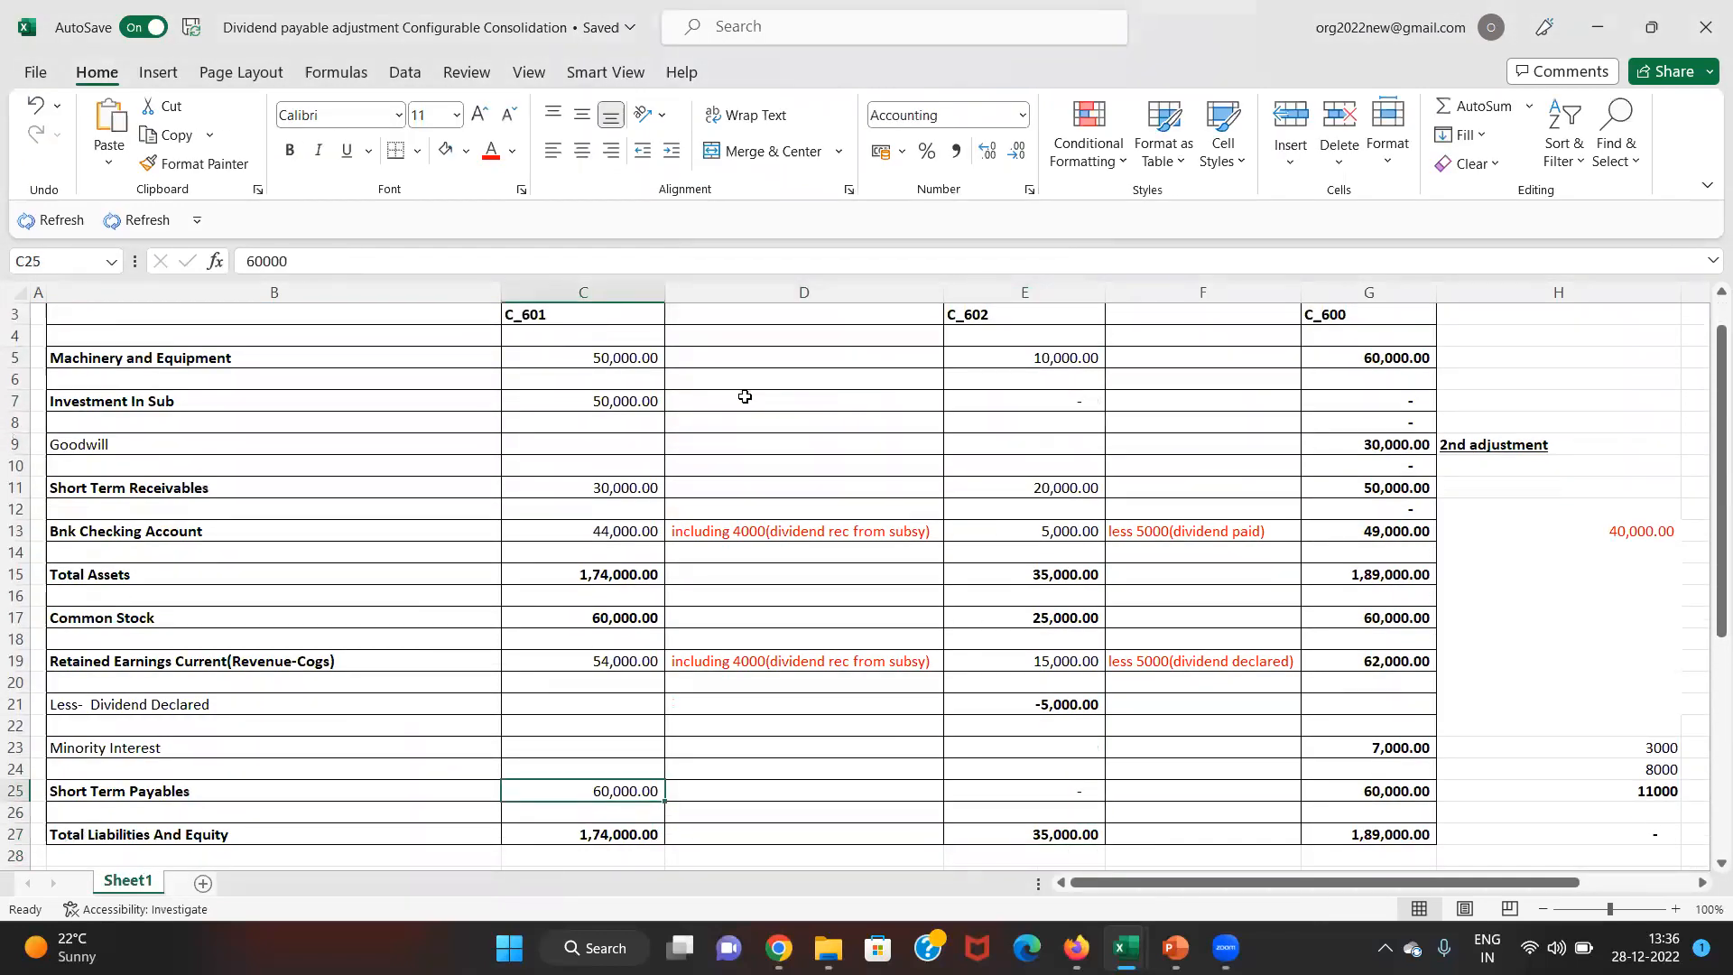
- Make the C601 Short Term Payables value on the Input sheet bold and examine Revenue, Cost of Goods Sold and Dividends Income in C9:C11
{"action": "key", "text": "alt+Tab"}
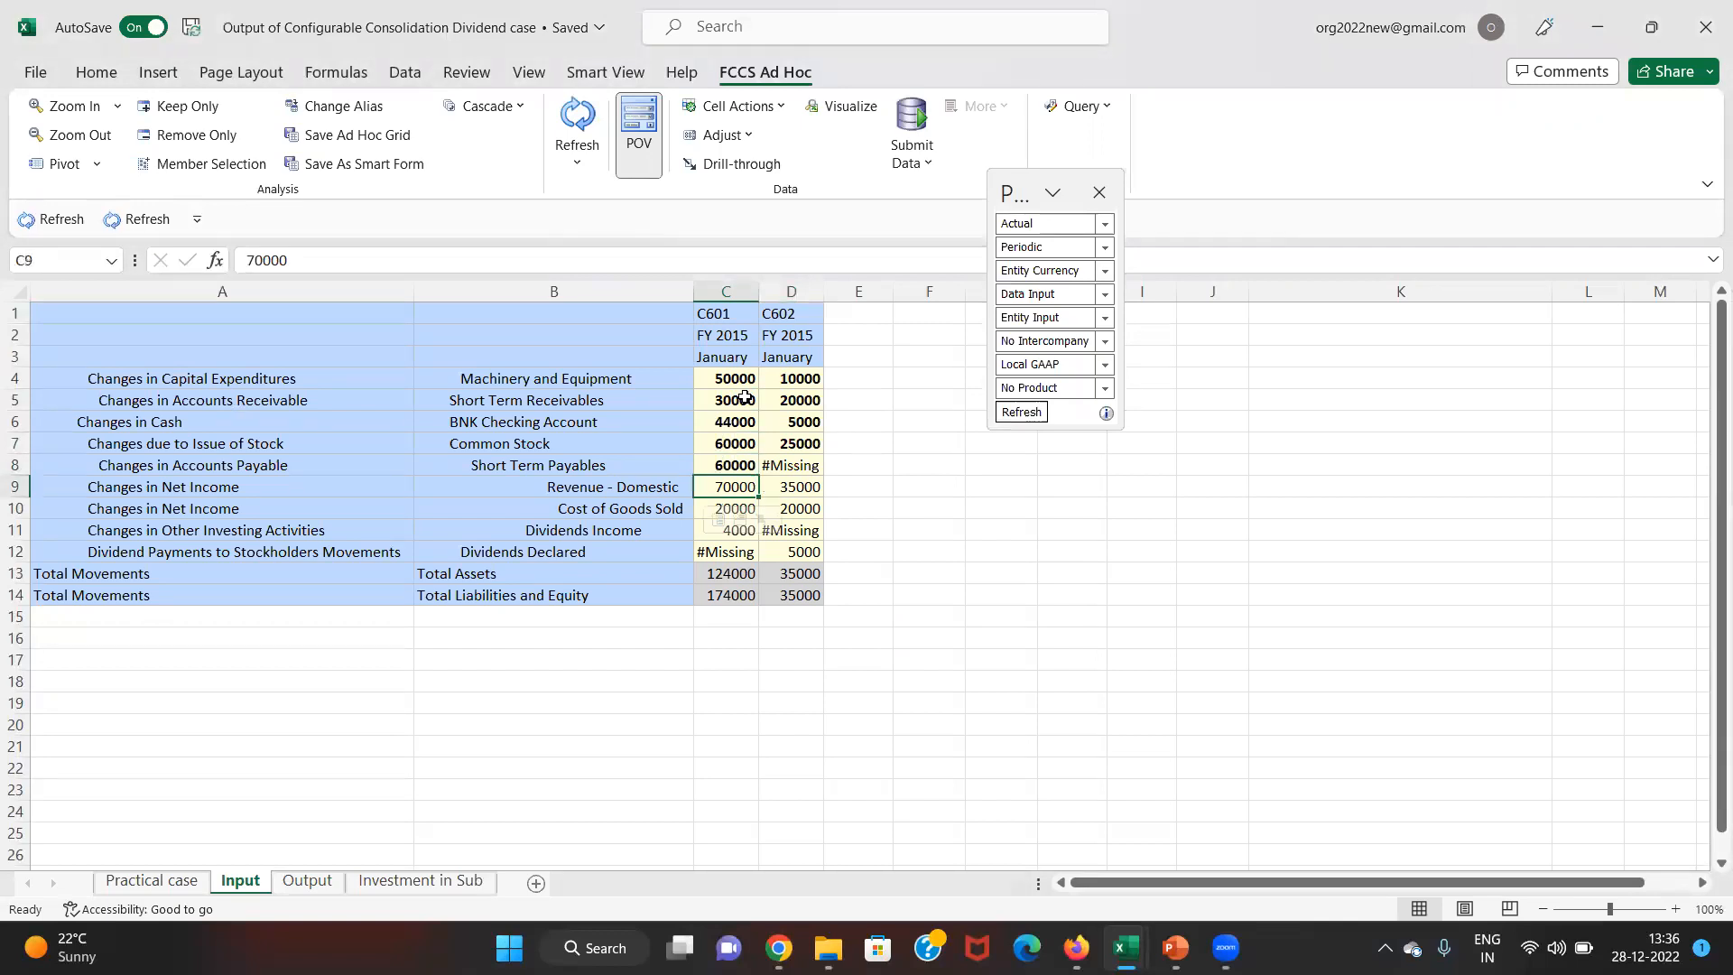
{"action": "key", "text": "shift+Down"}
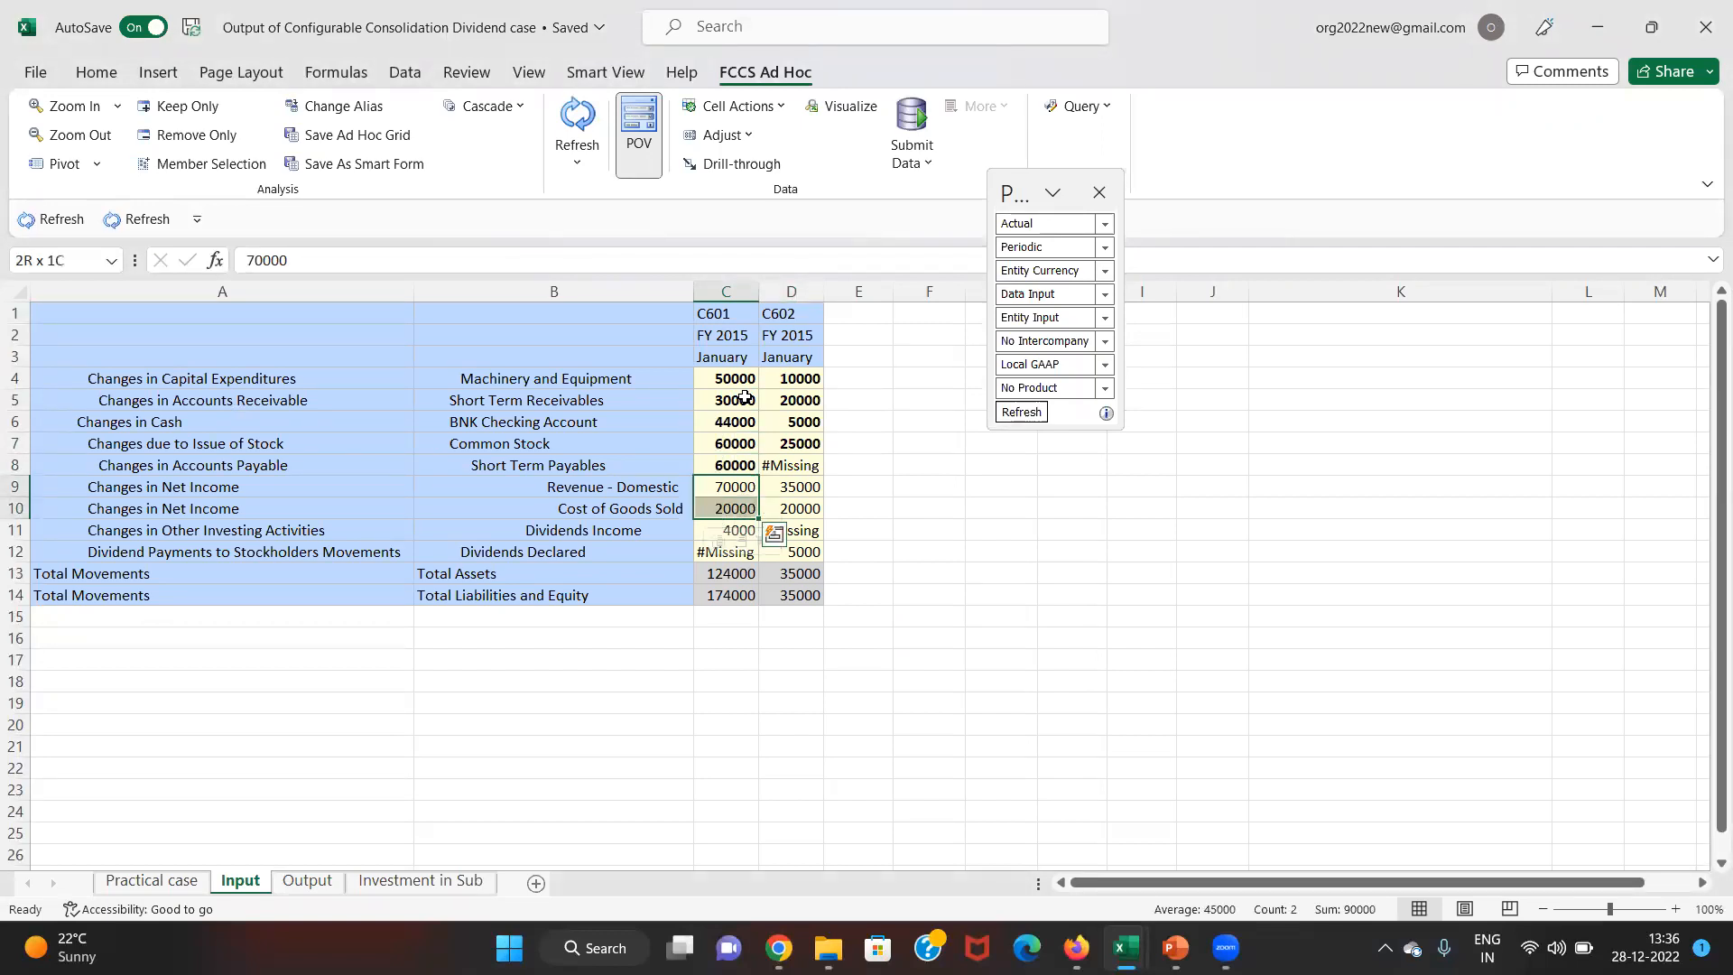
{"action": "key", "text": "shift+Down"}
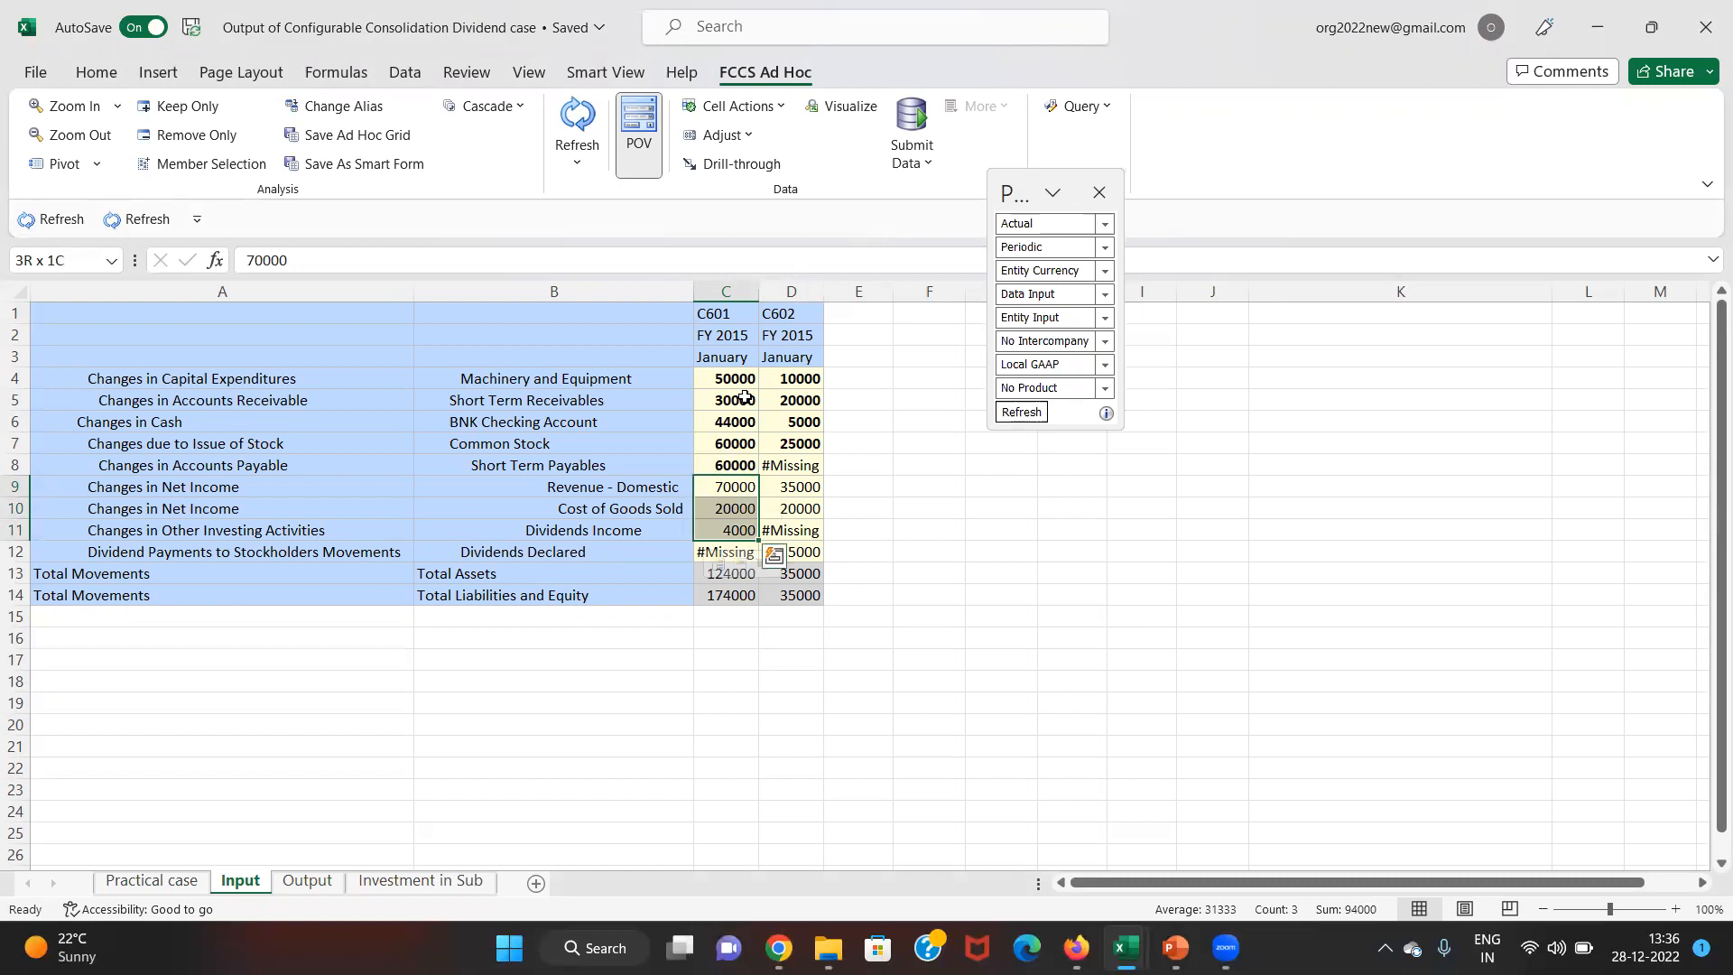
{"action": "key", "text": "Up"}
{"action": "key", "text": "Down"}
{"action": "key", "text": "Down"}
{"action": "key", "text": "Up"}
{"action": "key", "text": "Down"}
{"action": "key", "text": "Up"}
{"action": "key", "text": "shift+Down"}
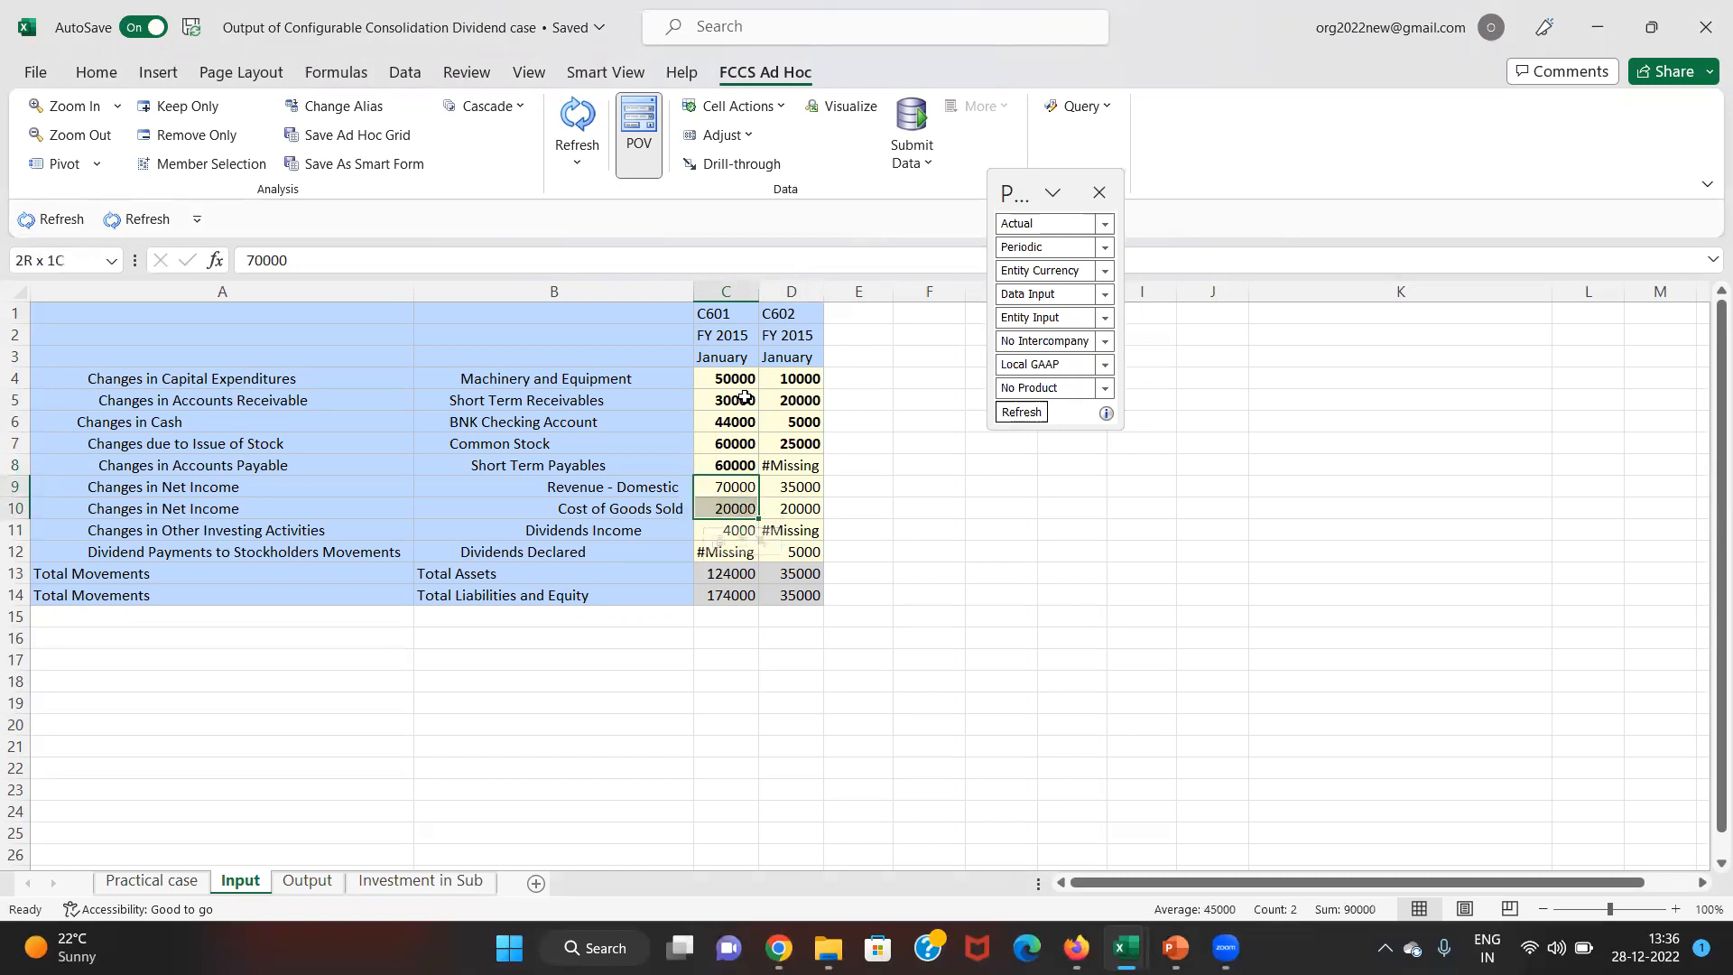
{"action": "key", "text": "shift+Down"}
- Go through the lower statement rows of the Dividend payable adjustment workbook and locate the holding's Retained Earnings in C19
{"action": "key", "text": "alt+Tab"}
{"action": "key", "text": "Left"}
{"action": "key", "text": "Right"}
{"action": "key", "text": "Left"}
{"action": "key", "text": "Up"}
{"action": "key", "text": "Down"}
{"action": "key", "text": "Down"}
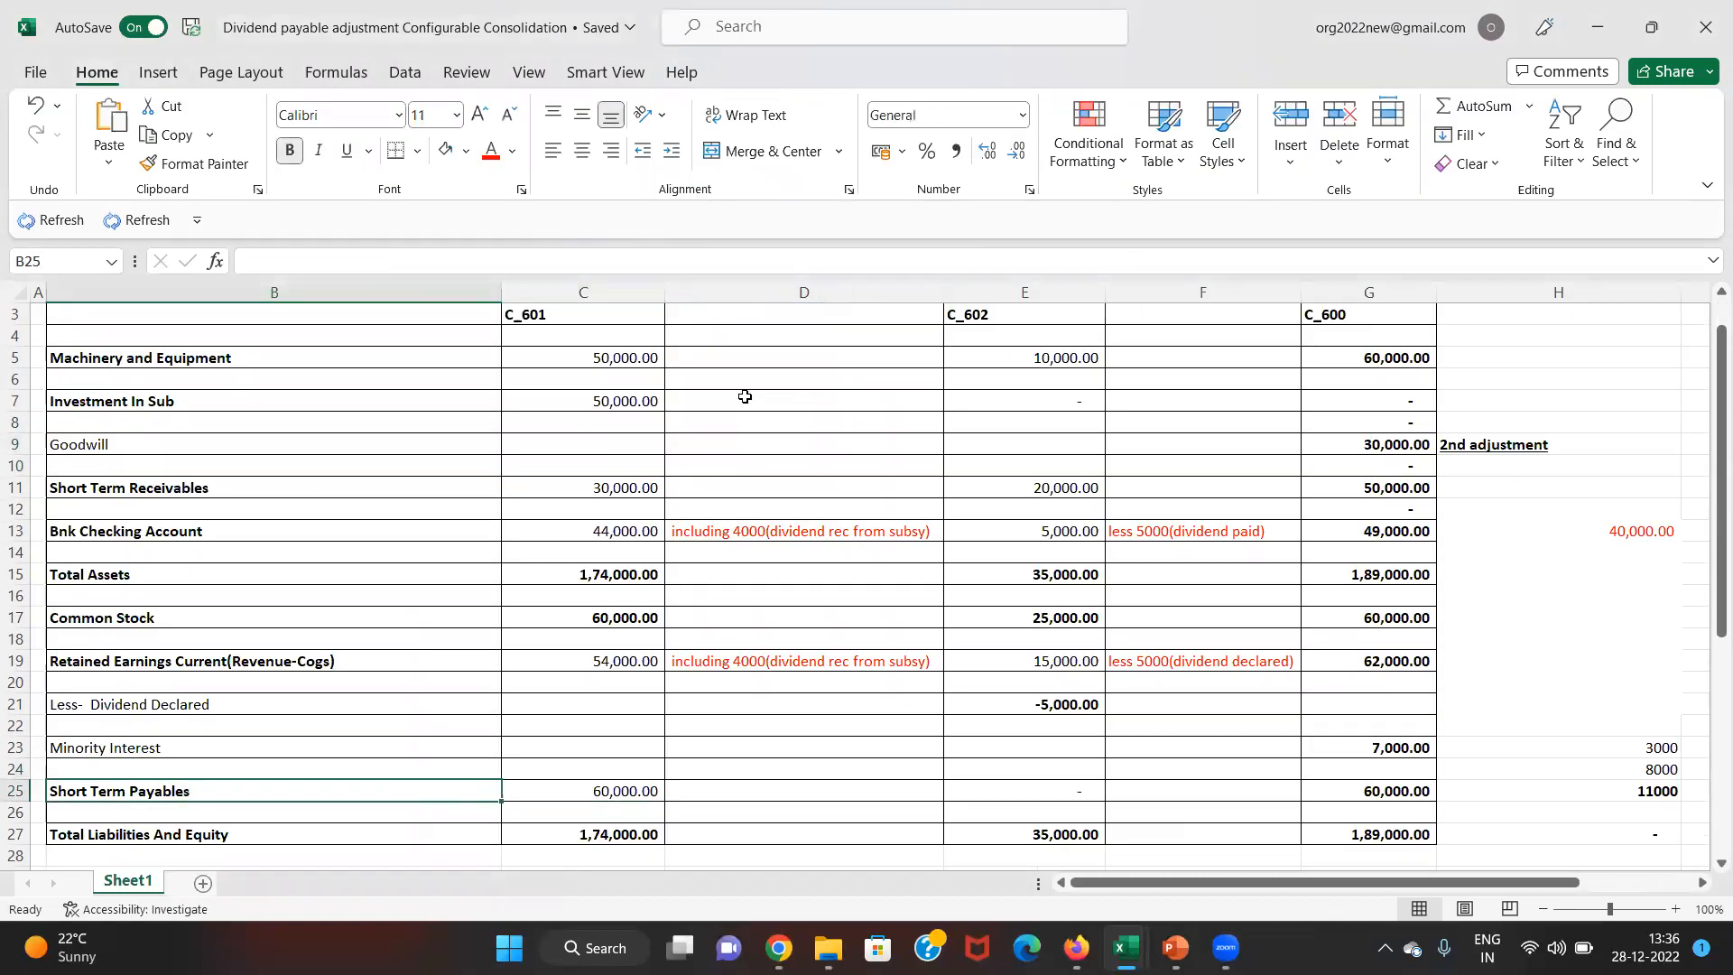
{"action": "key", "text": "Left"}
{"action": "key", "text": "Right"}
{"action": "key", "text": "Right"}
{"action": "key", "text": "Down"}
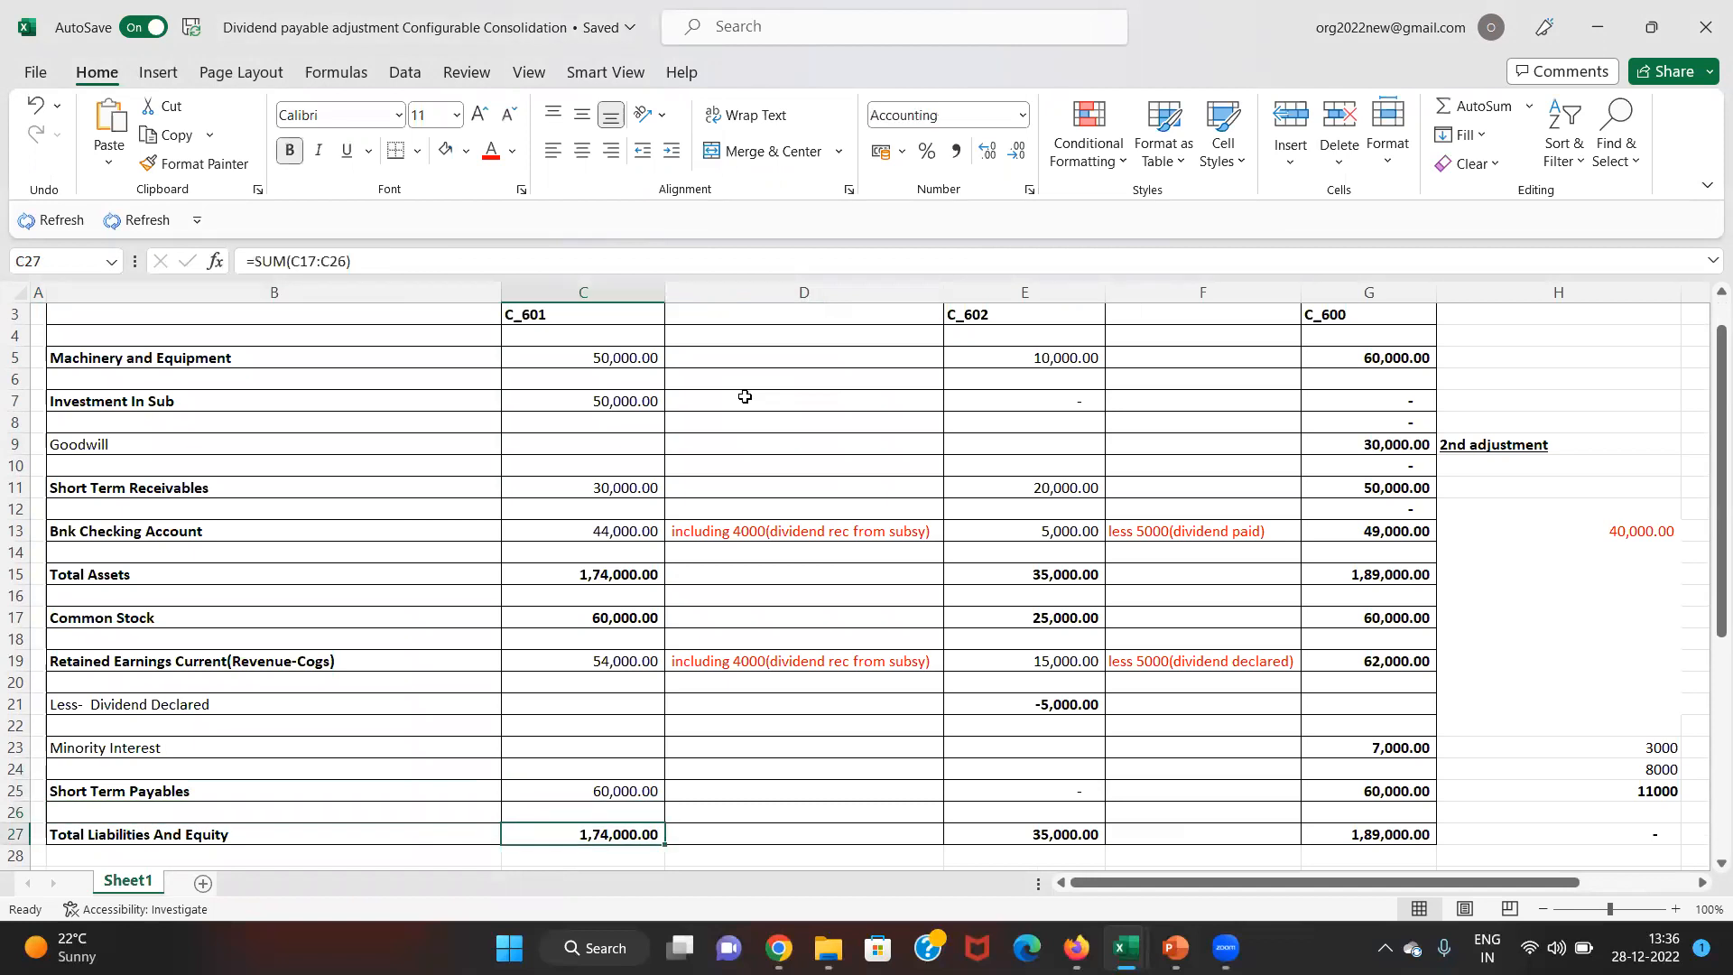
{"action": "key", "text": "Down"}
{"action": "key", "text": "Left"}
{"action": "key", "text": "ctrl+Down"}
{"action": "key", "text": "Up"}
{"action": "key", "text": "Up"}
{"action": "key", "text": "Up"}
{"action": "key", "text": "Up"}
{"action": "key", "text": "Up"}
{"action": "key", "text": "Up"}
{"action": "key", "text": "Up"}
{"action": "key", "text": "Up"}
{"action": "key", "text": "Right"}
{"action": "key", "text": "Up"}
{"action": "key", "text": "Up"}
{"action": "key", "text": "Up"}
{"action": "key", "text": "Up"}
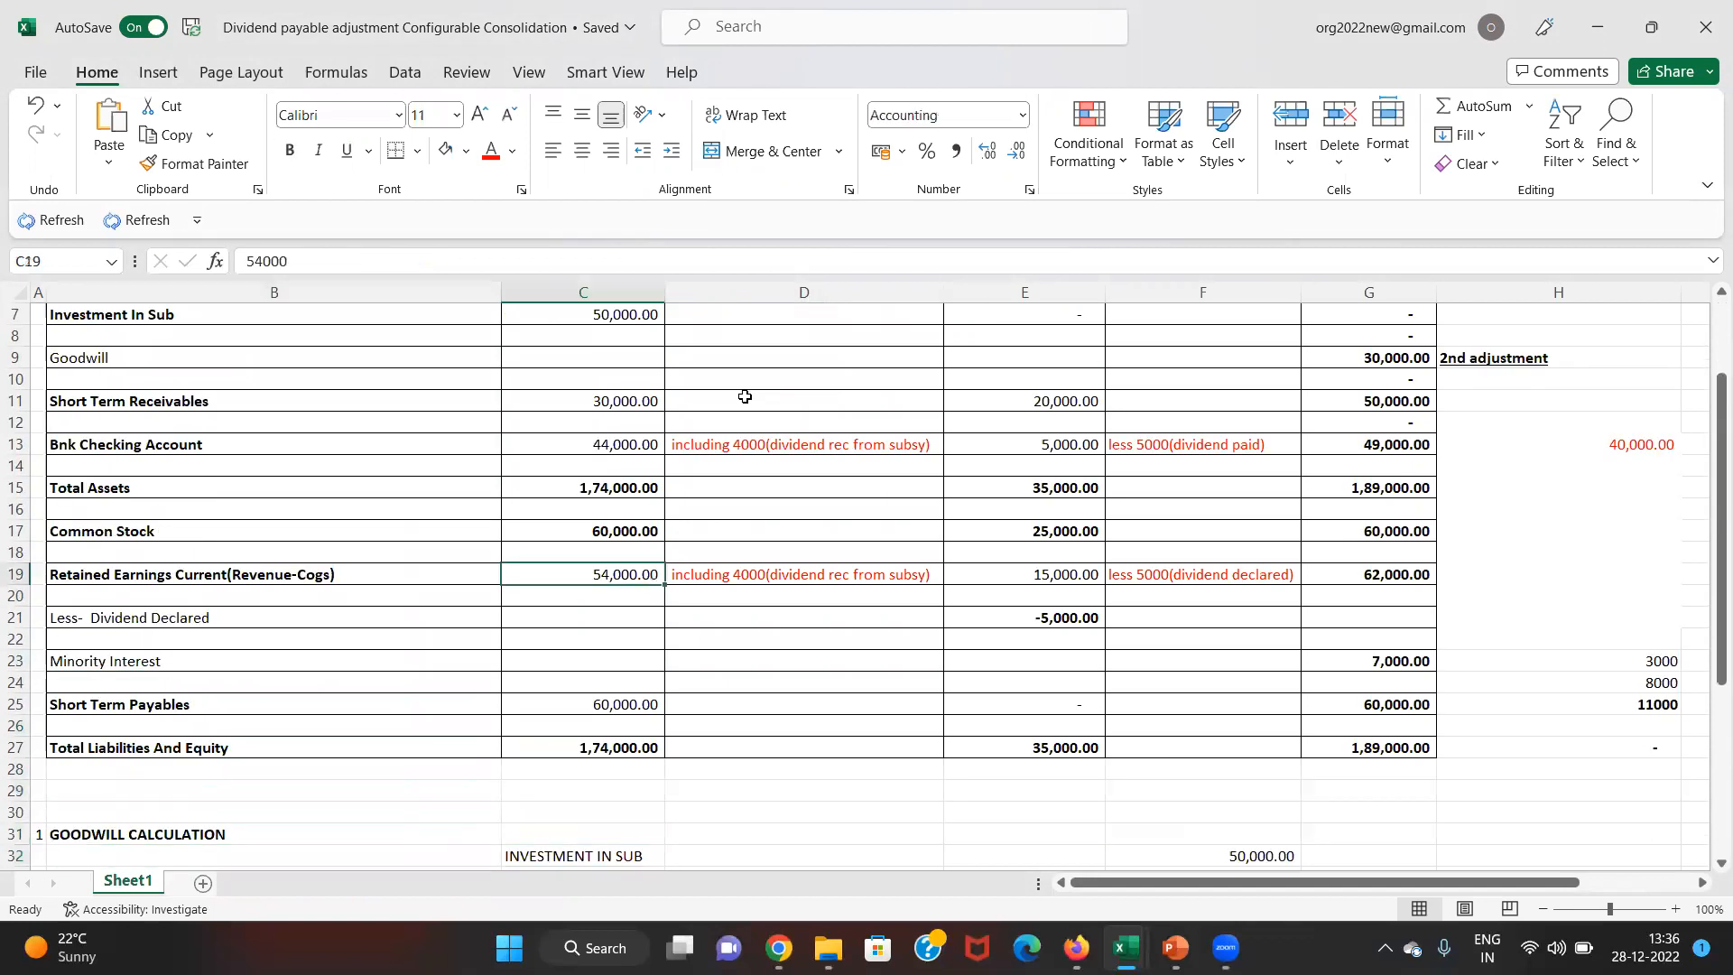
- Add a retained earnings row label in B15 below Total Liabilities and Equity on the Input sheet of the Output workbook
{"action": "key", "text": "alt+Tab"}
{"action": "key", "text": "Down"}
{"action": "key", "text": "Down"}
{"action": "key", "text": "Down"}
{"action": "key", "text": "Down"}
{"action": "key", "text": "Down"}
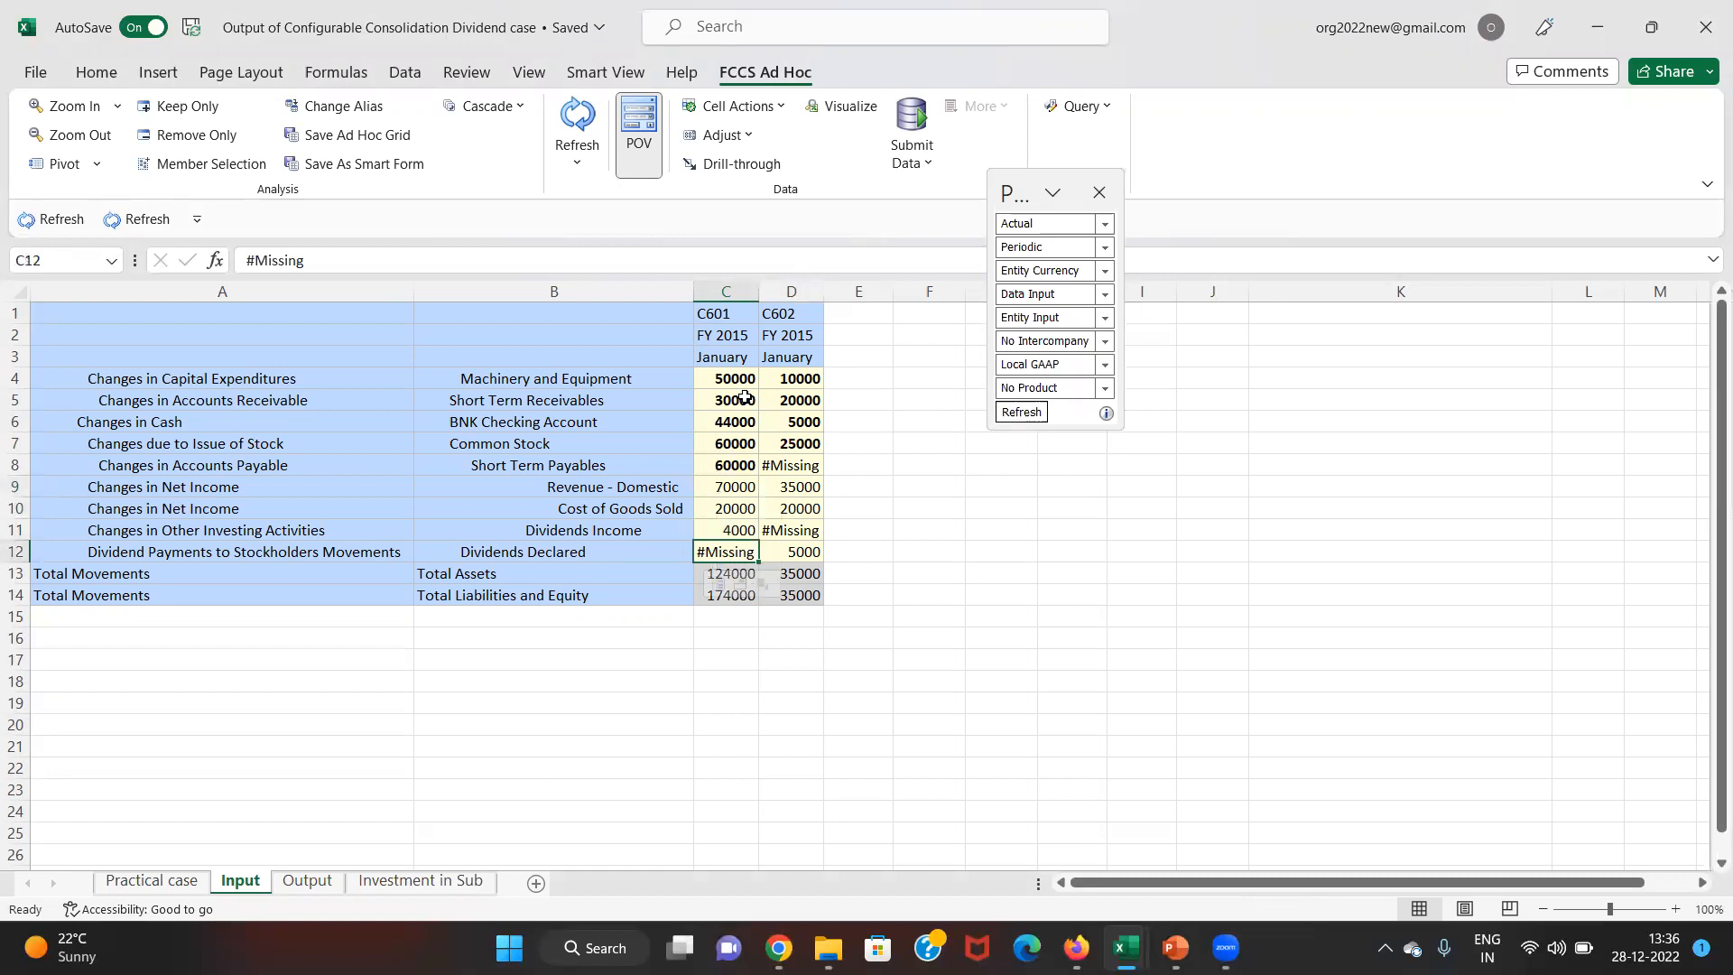
{"action": "key", "text": "Left"}
{"action": "key", "text": "Down"}
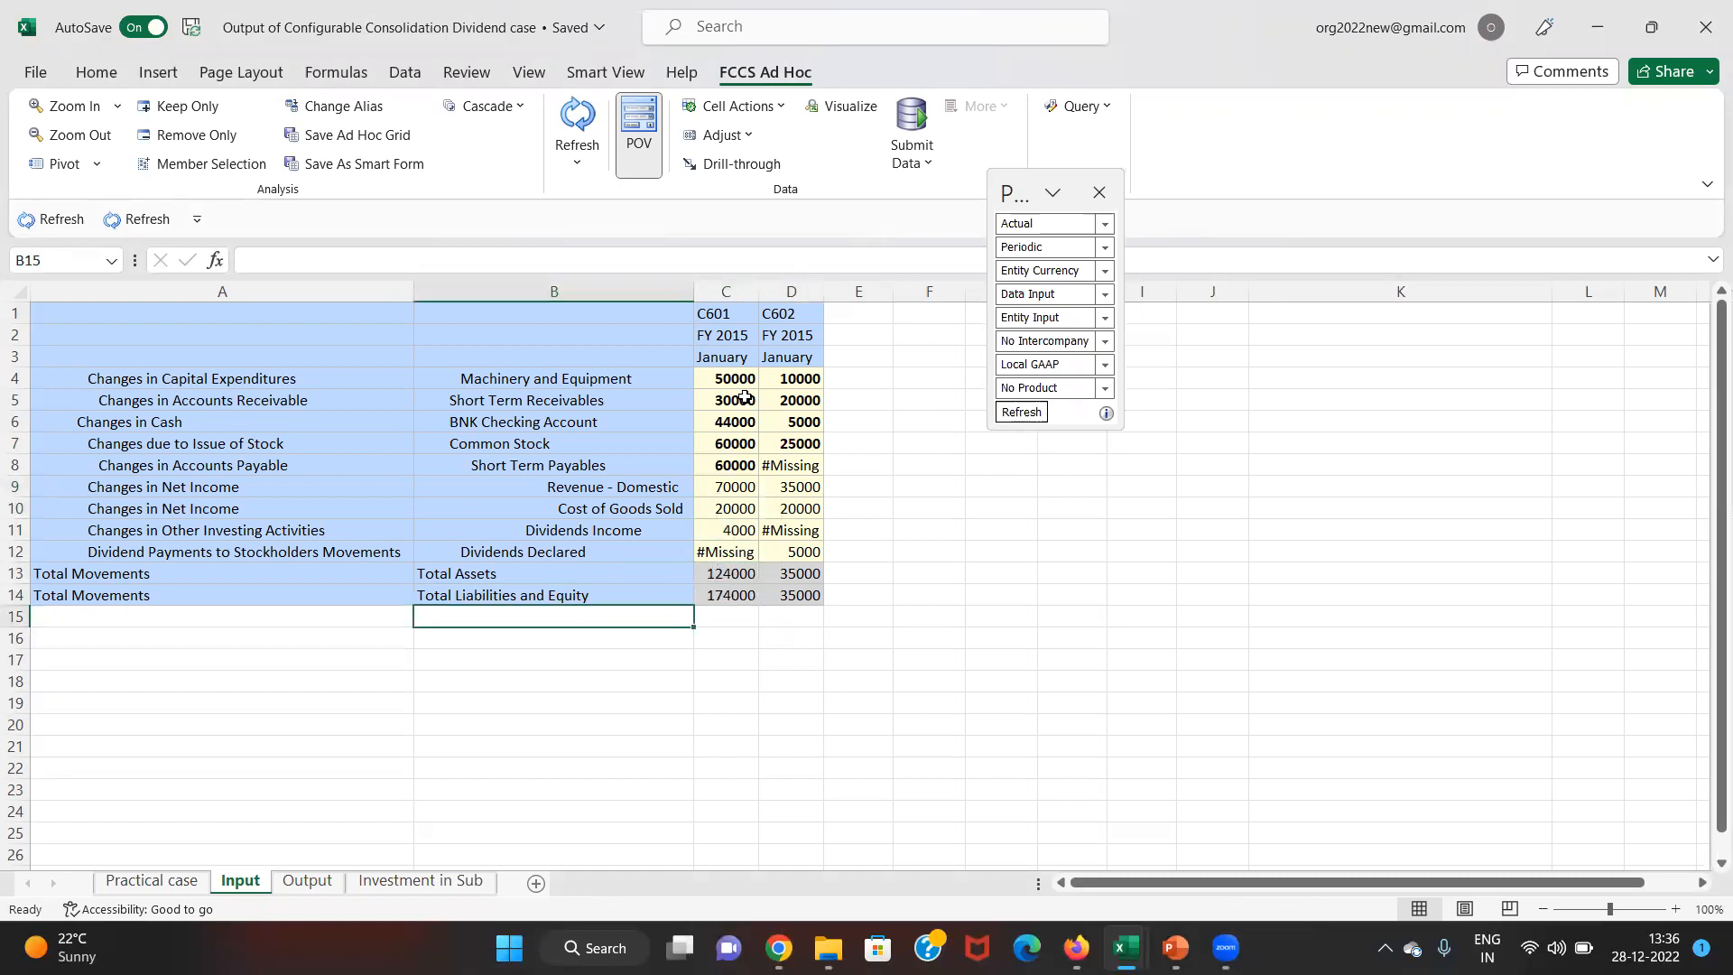
{"action": "type", "text": "rett"}
{"action": "type", "text": "a"}
{"action": "key", "text": "BackSpace"}
{"action": "key", "text": "BackSpace"}
{"action": "type", "text": "ained ear"}
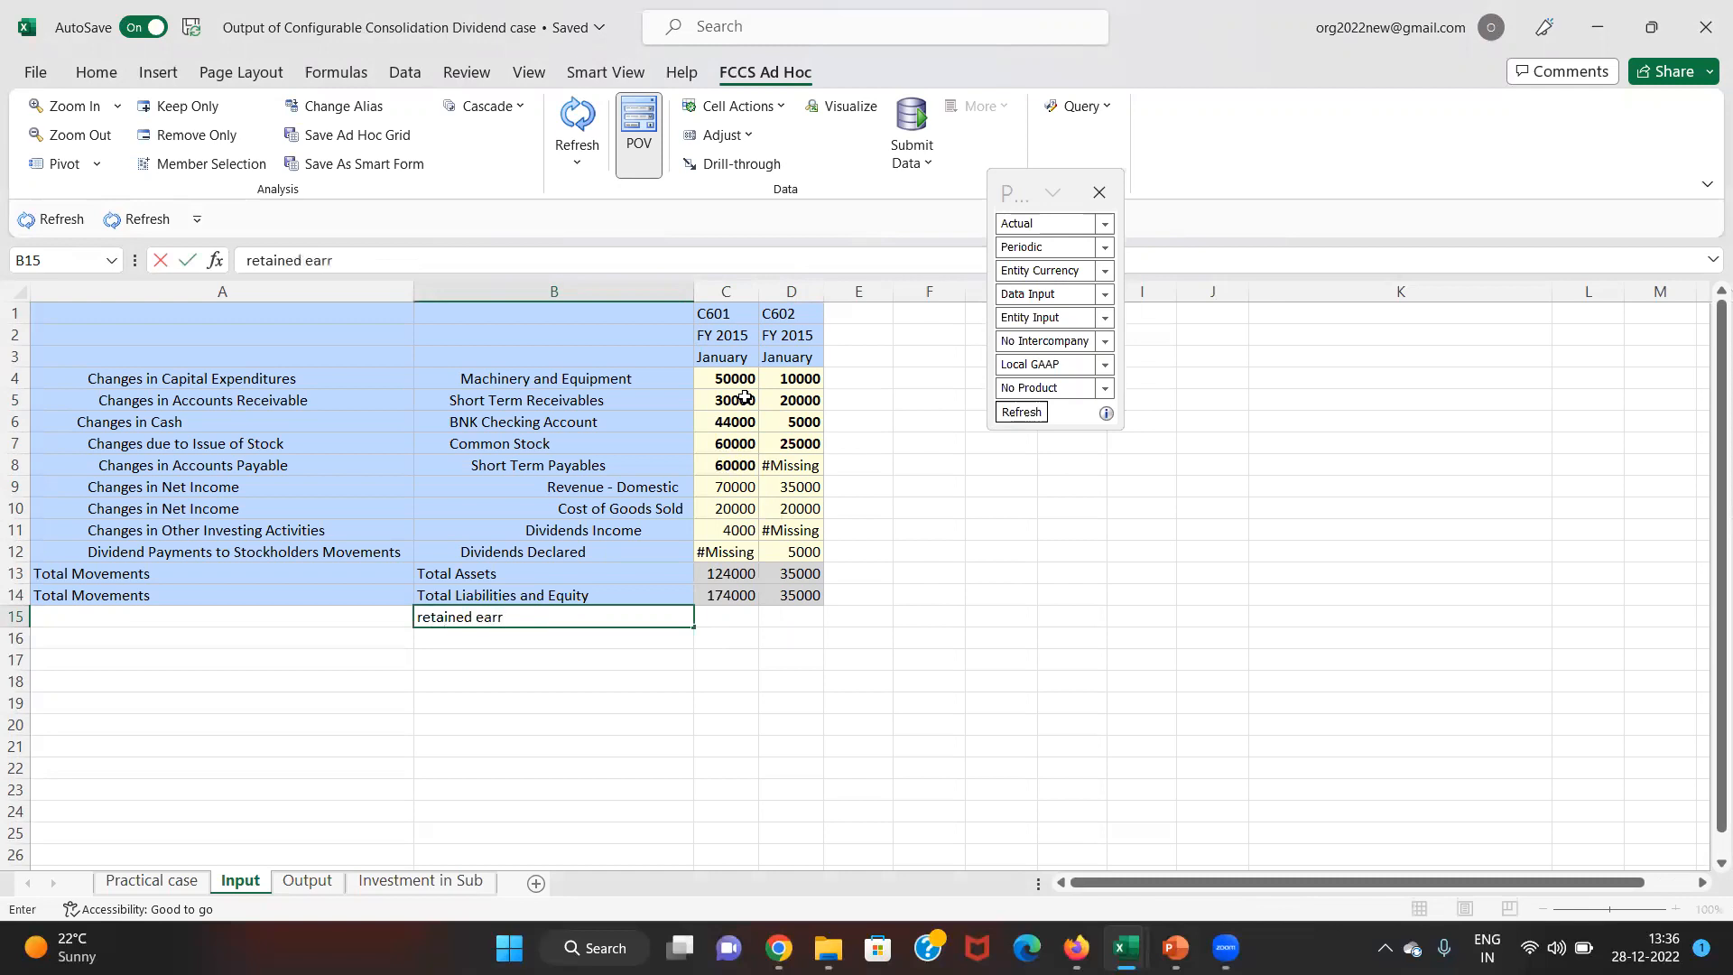
{"action": "type", "text": "noin"}
{"action": "key", "text": "BackSpace"}
{"action": "key", "text": "BackSpace"}
{"action": "key", "text": "BackSpace"}
{"action": "type", "text": "ings"}
{"action": "key", "text": "Return"}
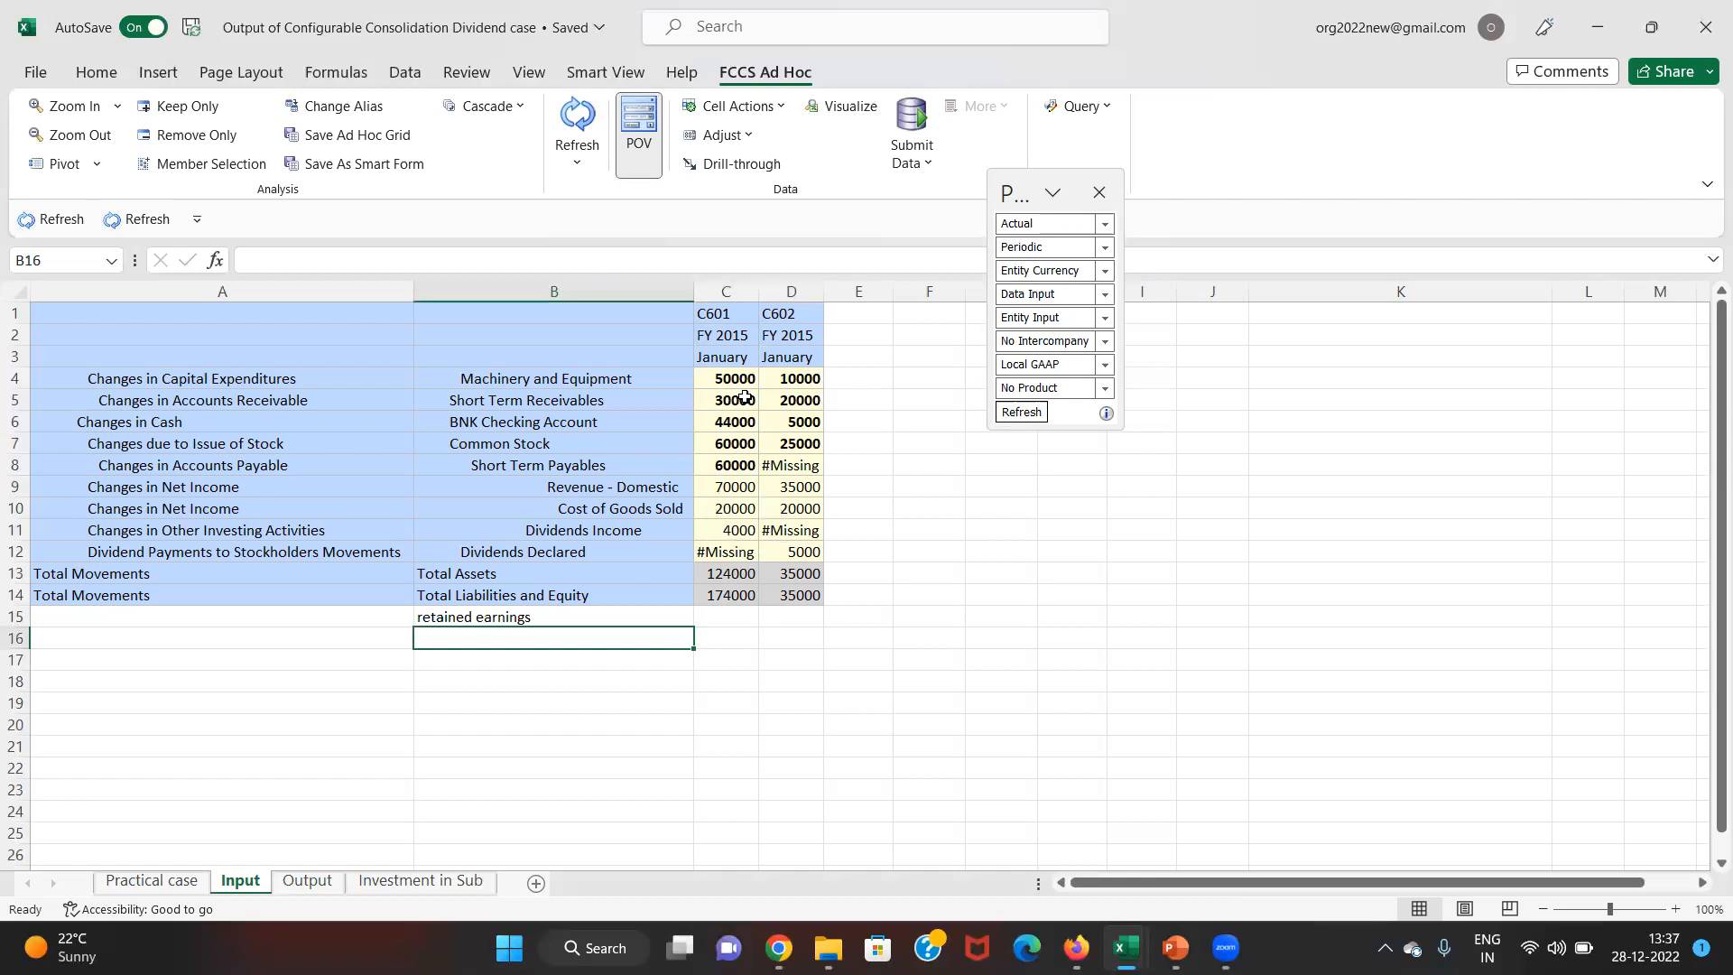
- Fill Total Movements down into A15 and refresh the ad hoc grid to retrieve the Retained Earnings data
{"action": "key", "text": "Up"}
{"action": "key", "text": "Left"}
{"action": "key", "text": "ctrl+d"}
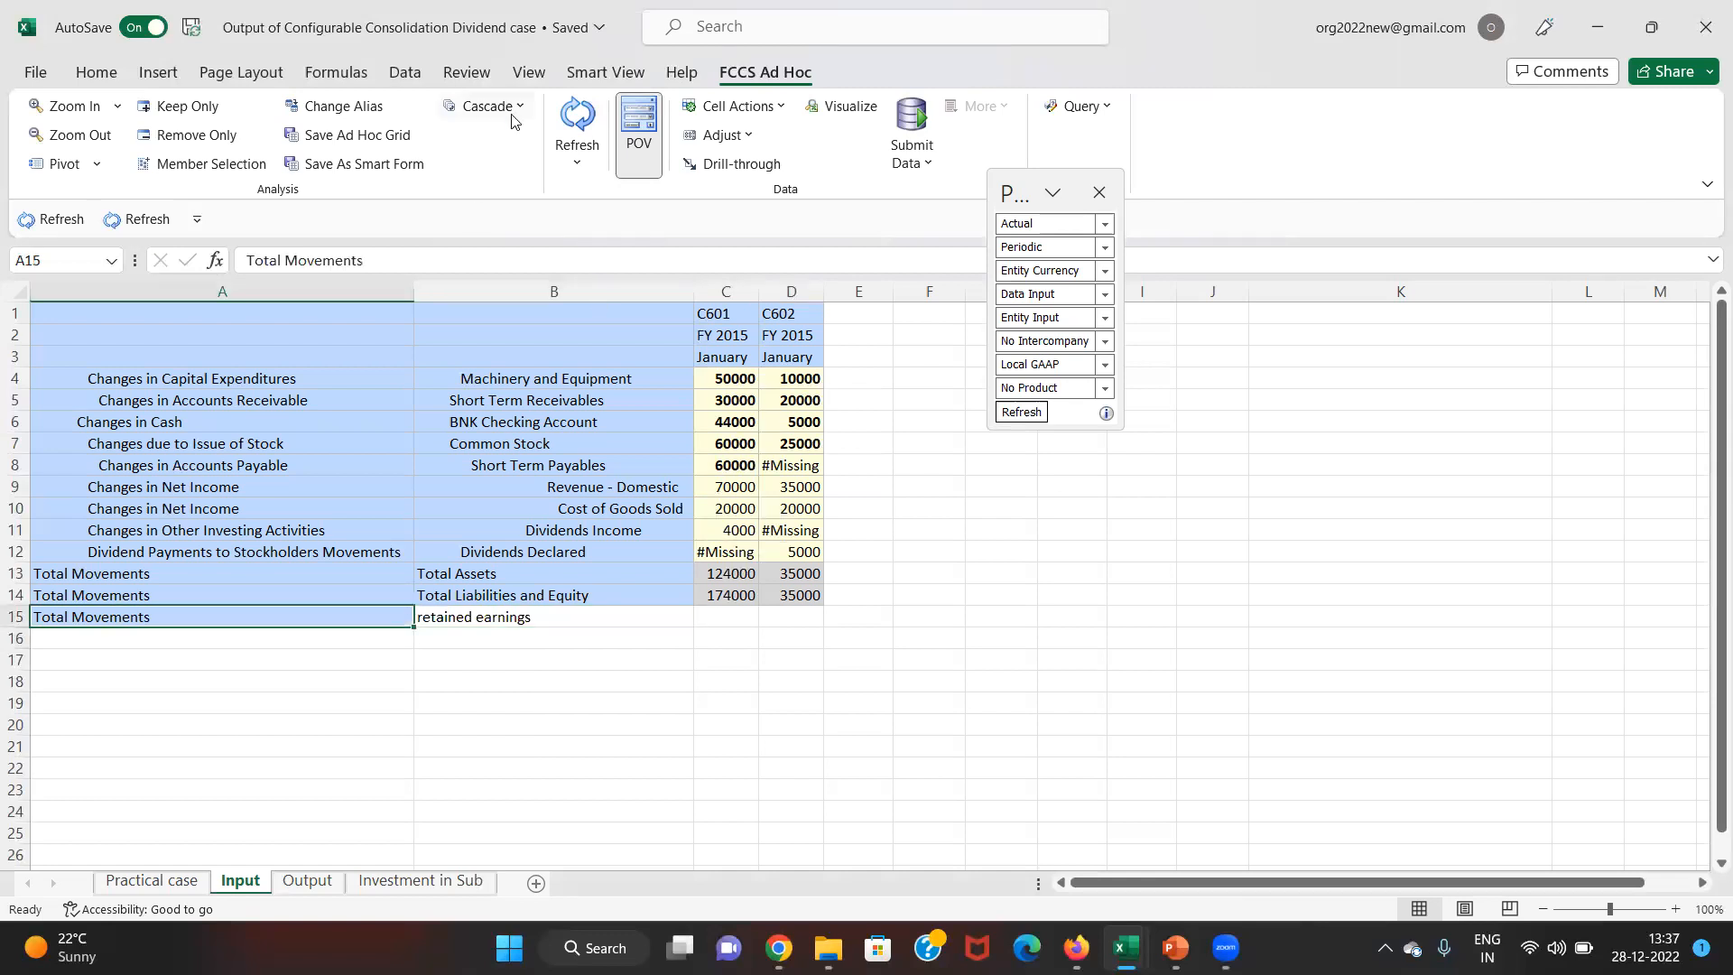
{"action": "left_click", "coordinate": [567, 114]}
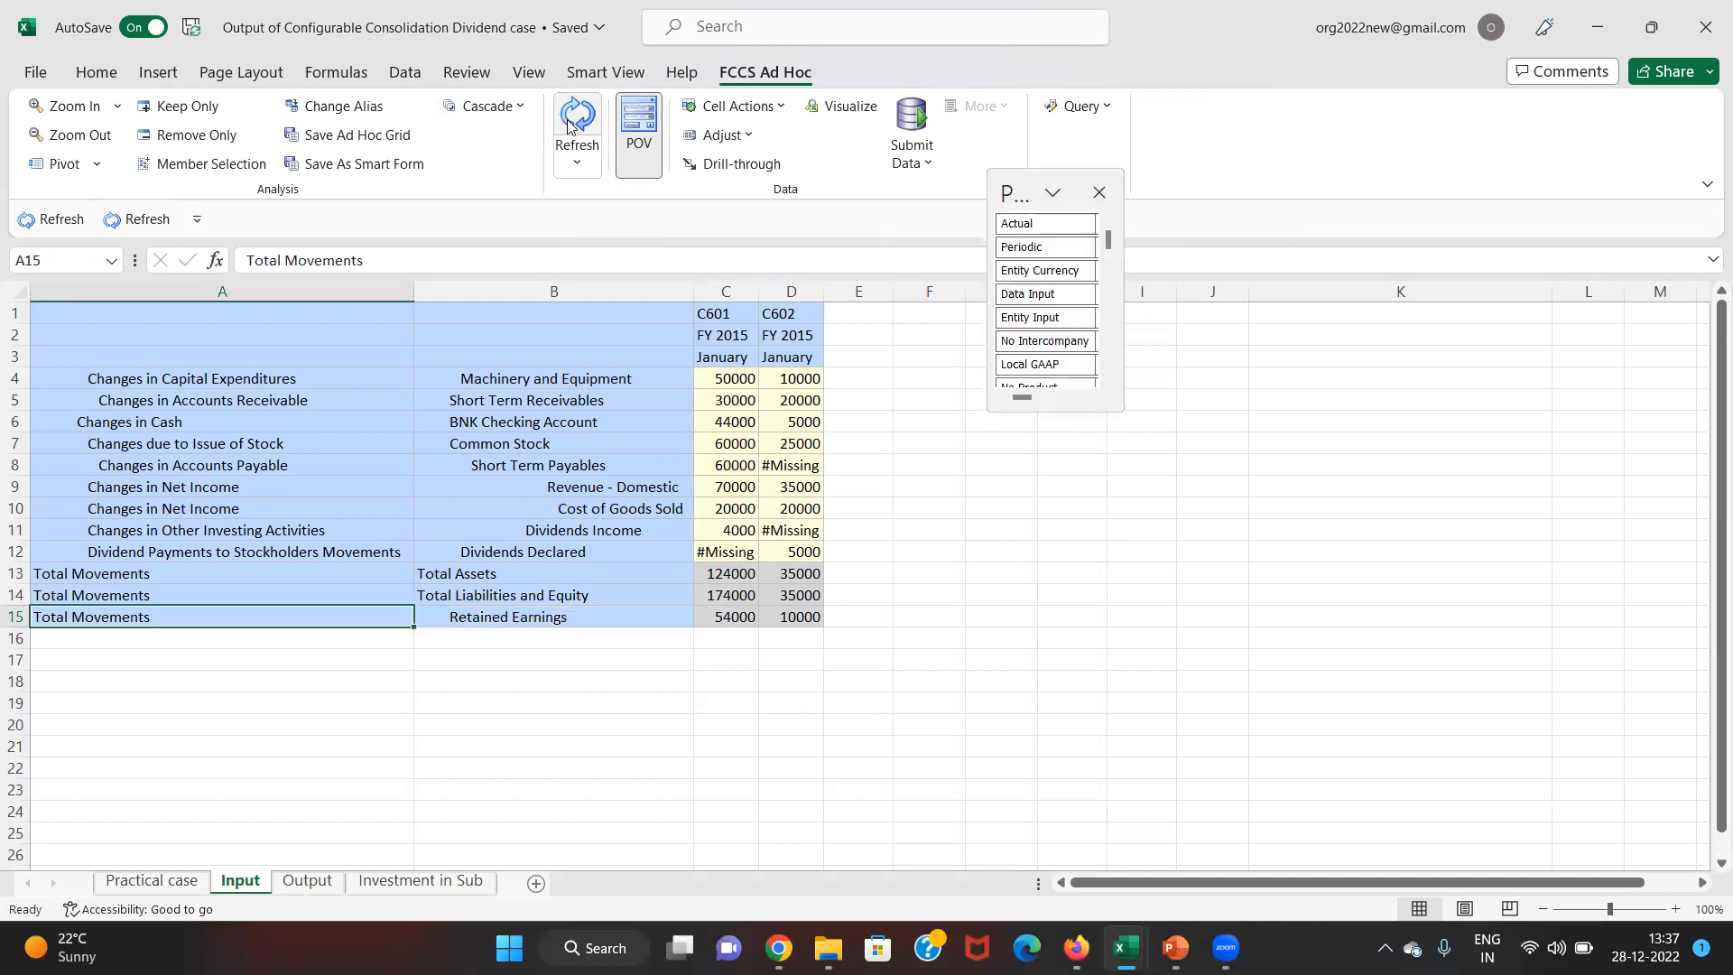
- Compare the C601 Retained Earnings in C15 with C19 of the Dividend payable adjustment workbook, and make the C15 value bold
{"action": "key", "text": "Right"}
{"action": "key", "text": "Right"}
{"action": "key", "text": "alt+Tab"}
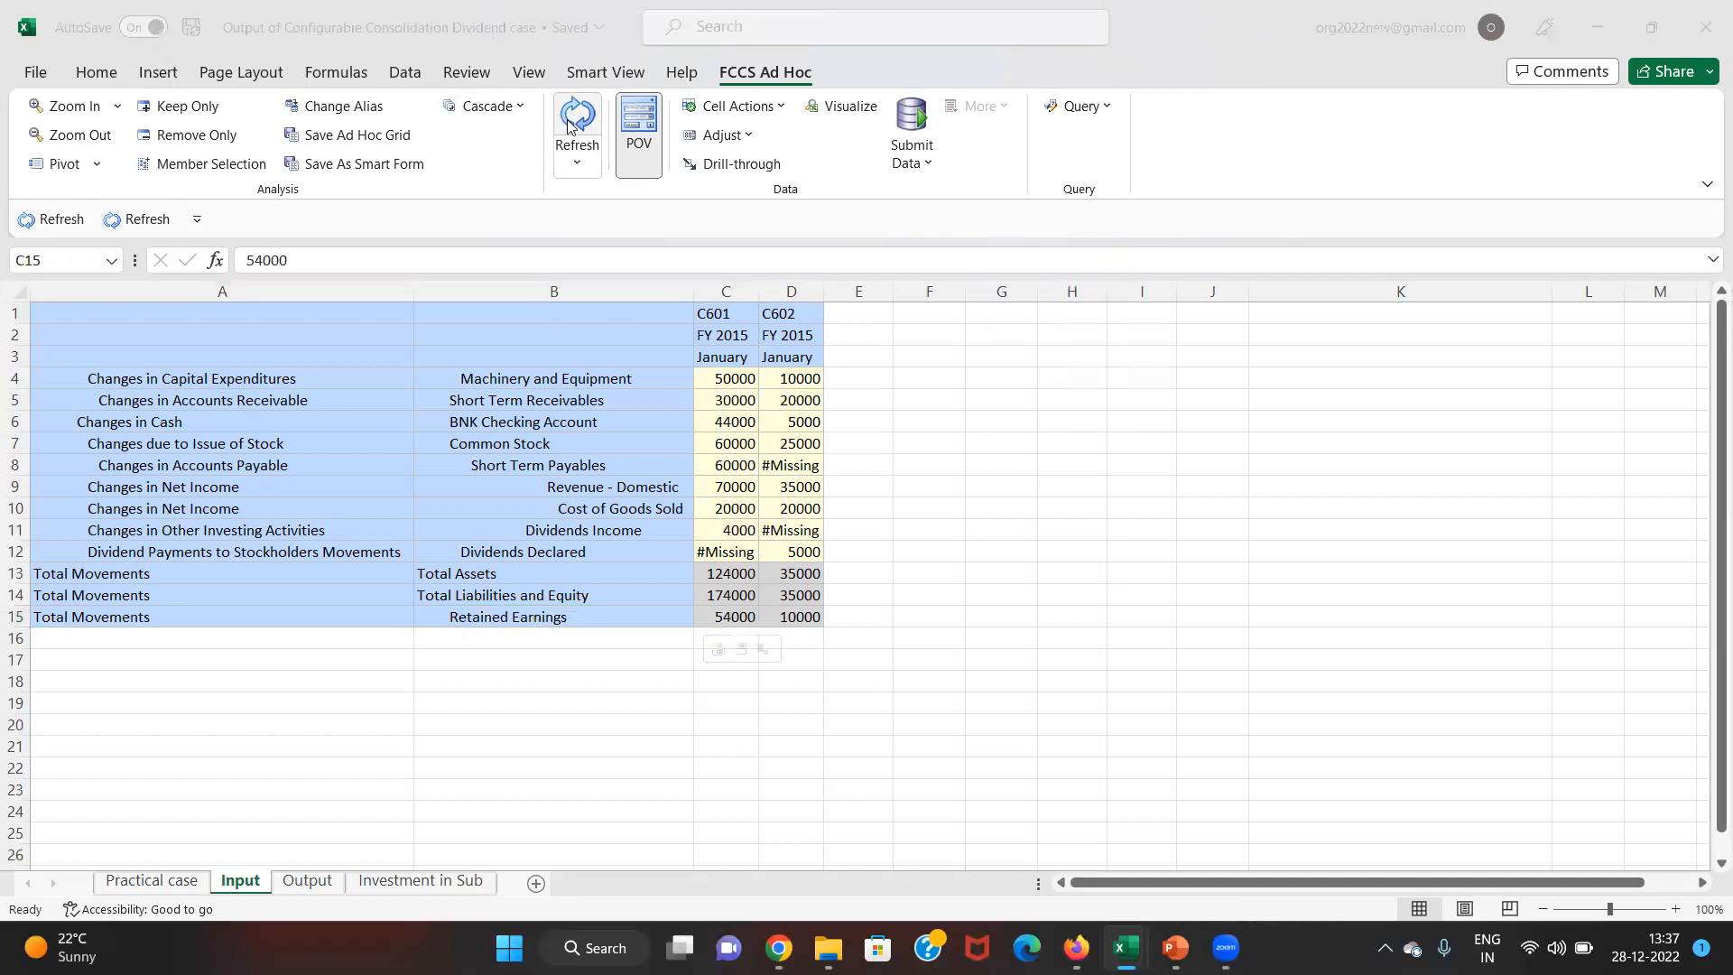
{"action": "key", "text": "Up"}
{"action": "key", "text": "Up"}
{"action": "key", "text": "Up"}
{"action": "key", "text": "Up"}
{"action": "key", "text": "Up"}
{"action": "key", "text": "Up"}
{"action": "key", "text": "Up"}
{"action": "key", "text": "Up"}
{"action": "key", "text": "Down"}
{"action": "key", "text": "Down"}
{"action": "key", "text": "Down"}
{"action": "key", "text": "Down"}
{"action": "key", "text": "Down"}
{"action": "key", "text": "Down"}
{"action": "key", "text": "Down"}
{"action": "key", "text": "Down"}
{"action": "key", "text": "Down"}
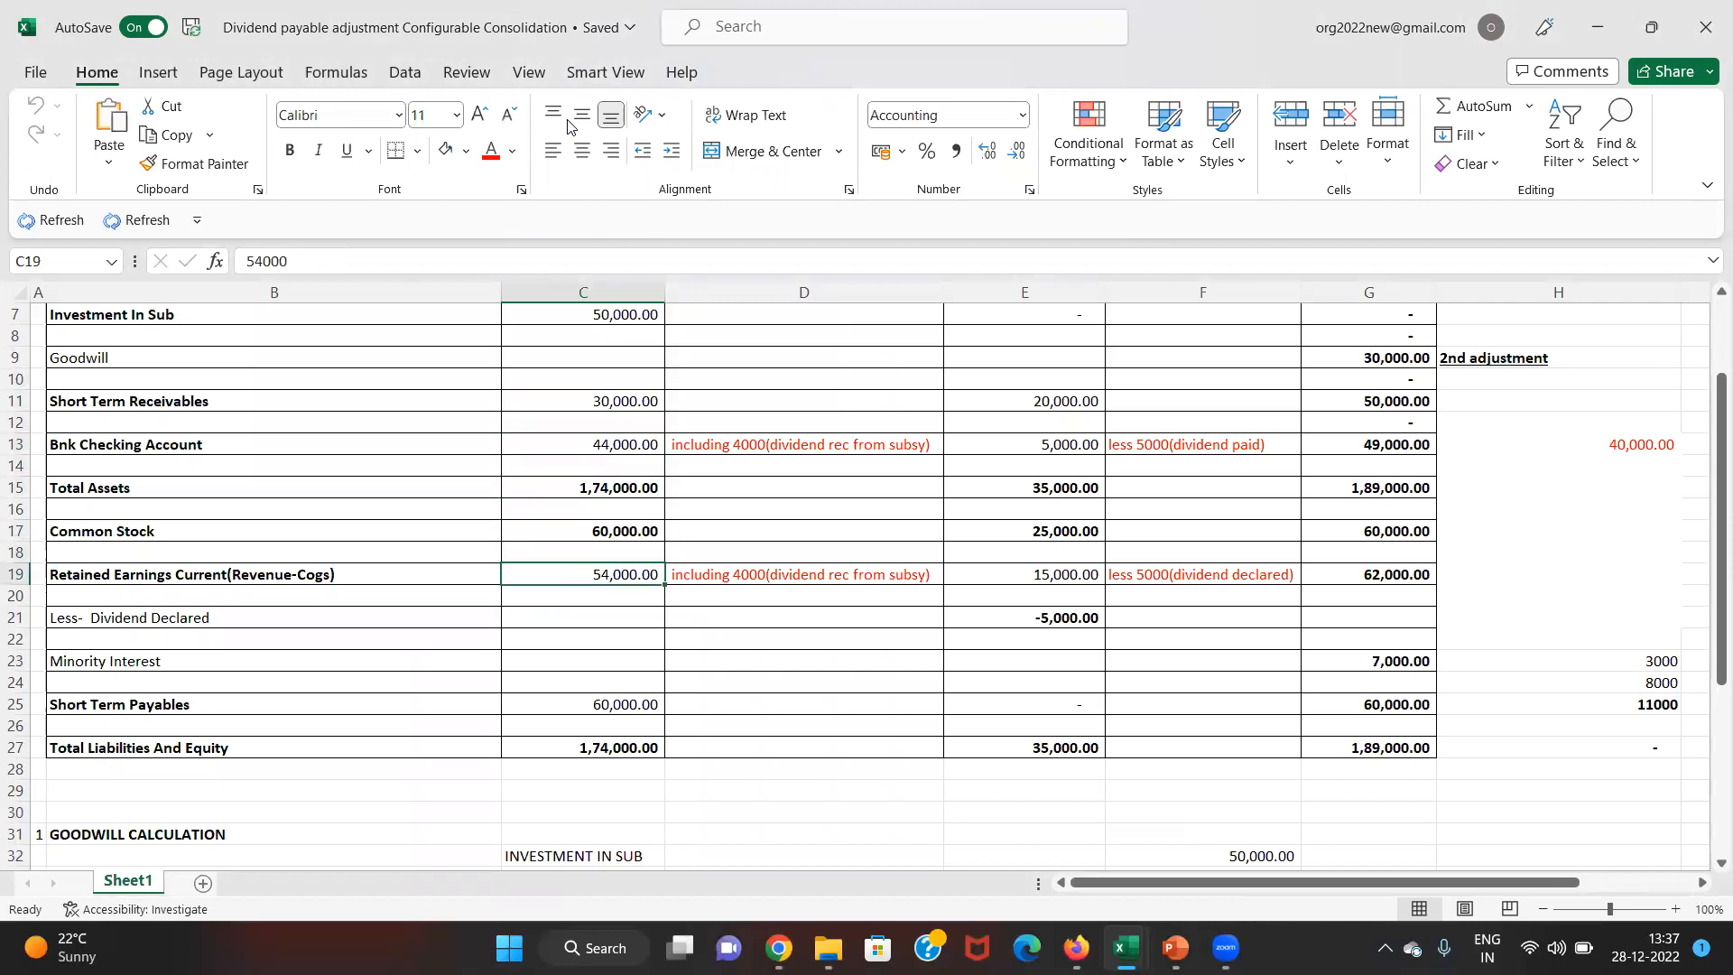
{"action": "key", "text": "alt+Tab"}
{"action": "key", "text": "ctrl+b"}
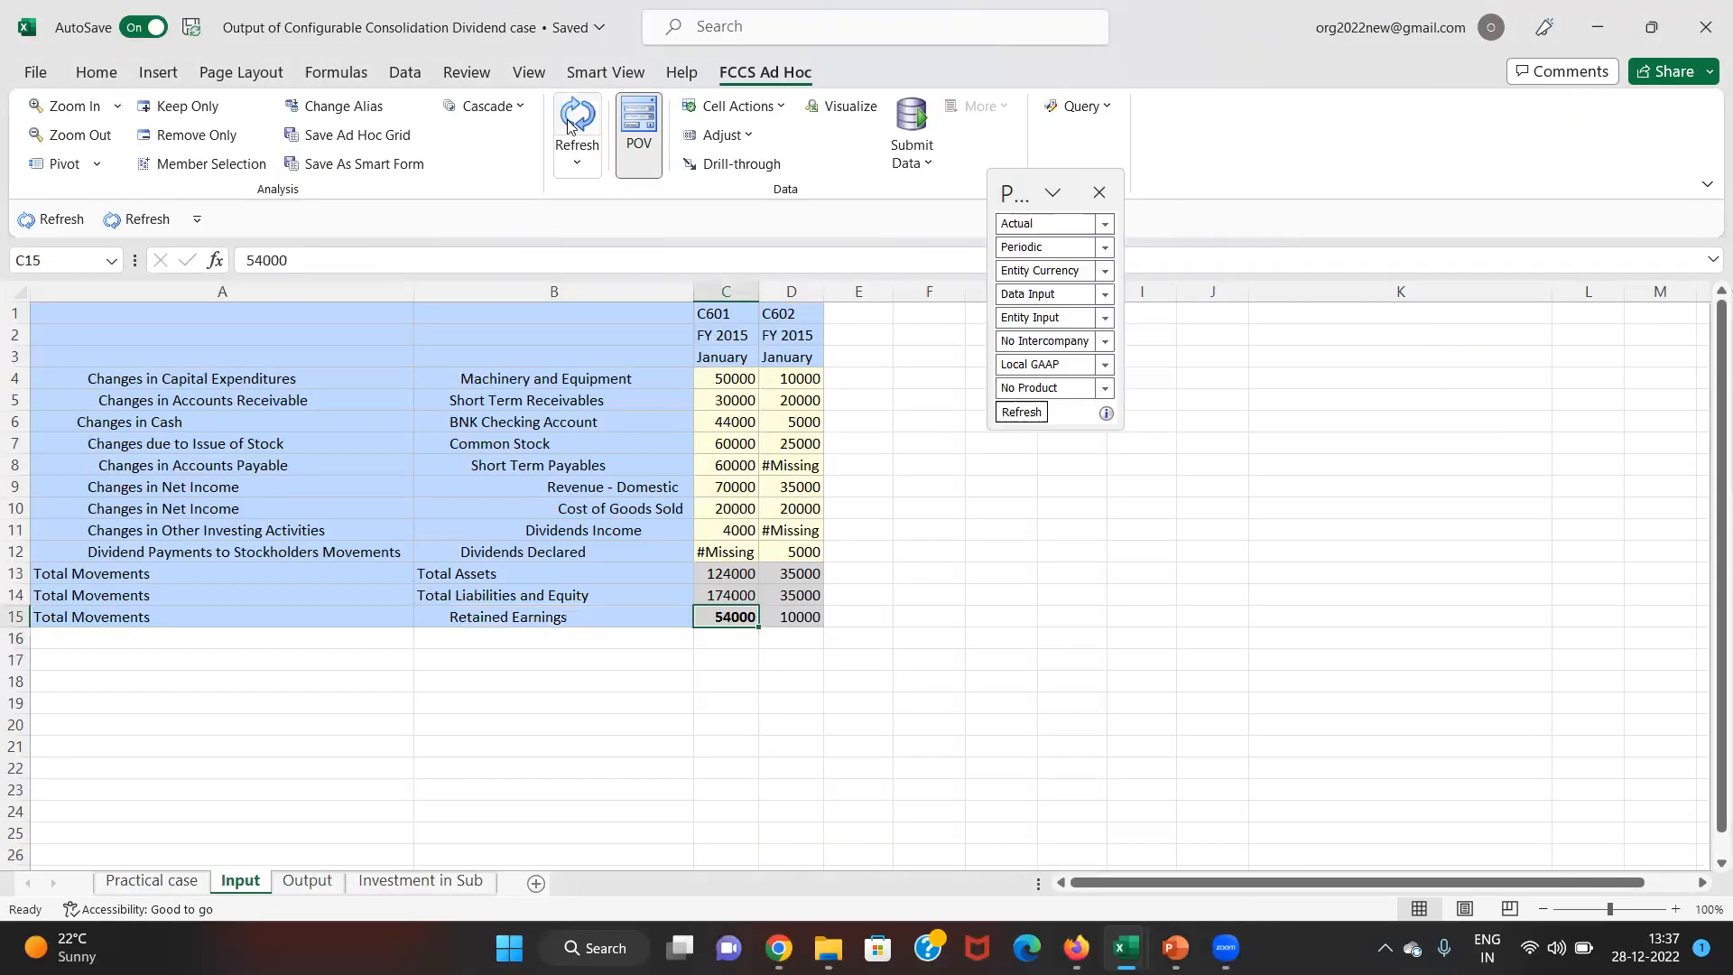
- Check the subsidiary's Retained Earnings less Dividend Declared in E19:E21, and make the C602 Retained Earnings value on the Input sheet bold
{"action": "key", "text": "alt+Tab"}
{"action": "key", "text": "Right"}
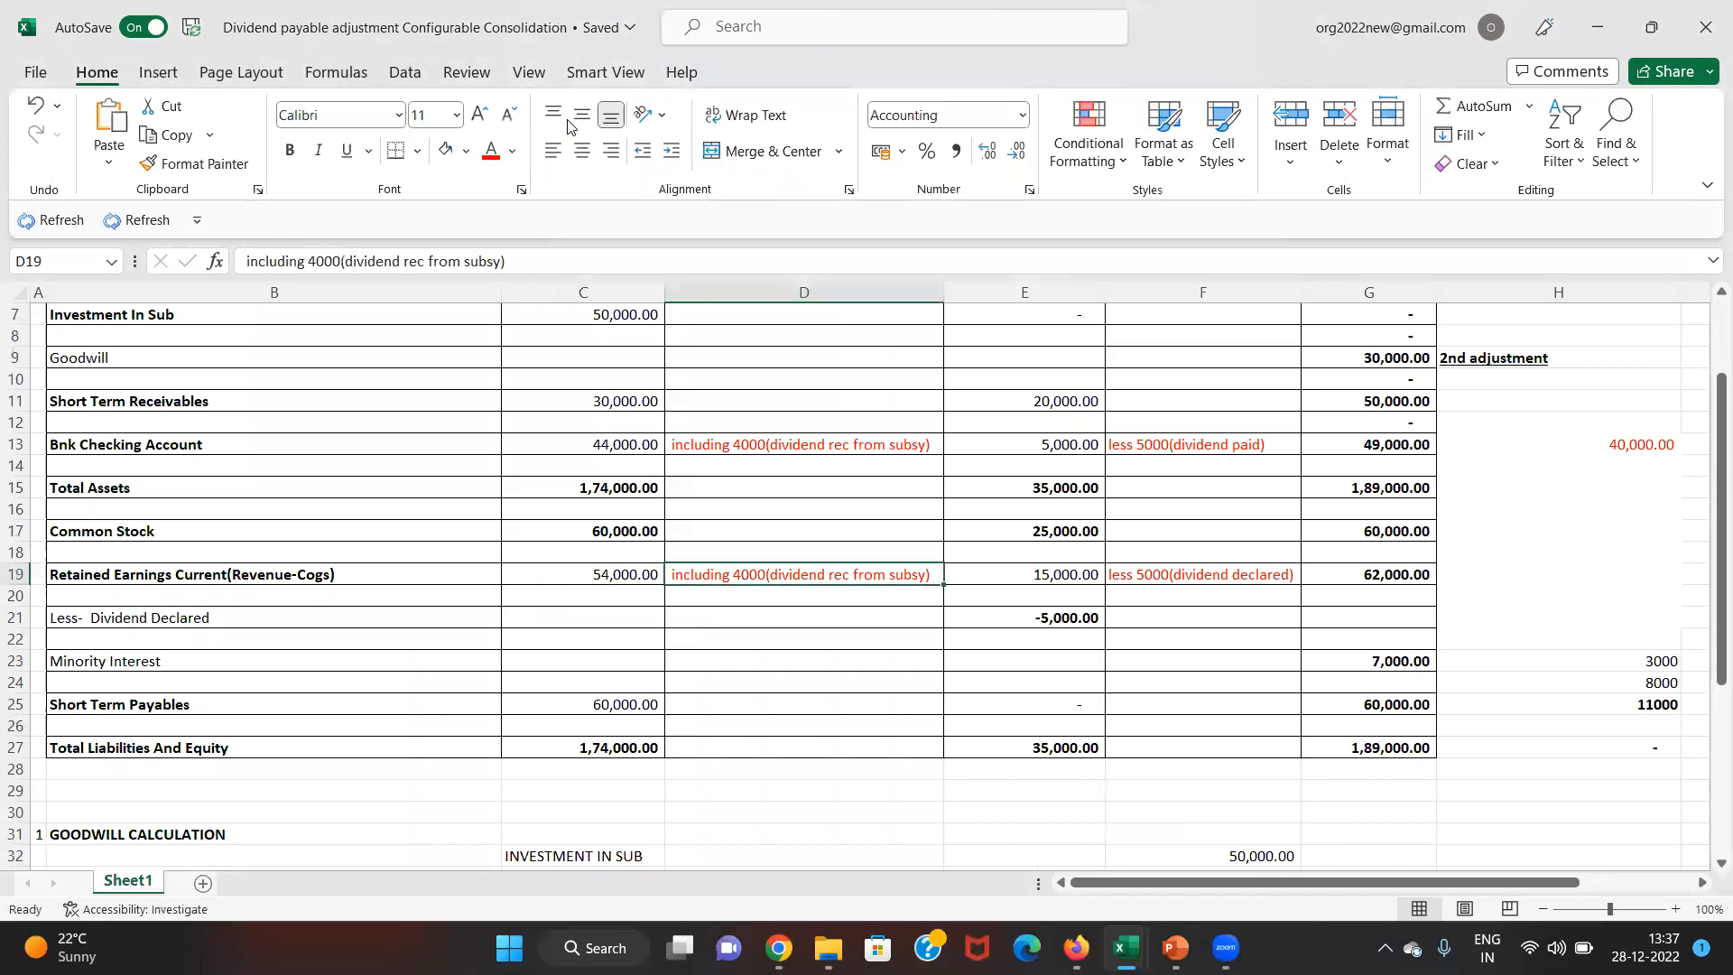
{"action": "key", "text": "Right"}
{"action": "key", "text": "shift+Down"}
{"action": "key", "text": "shift+Down"}
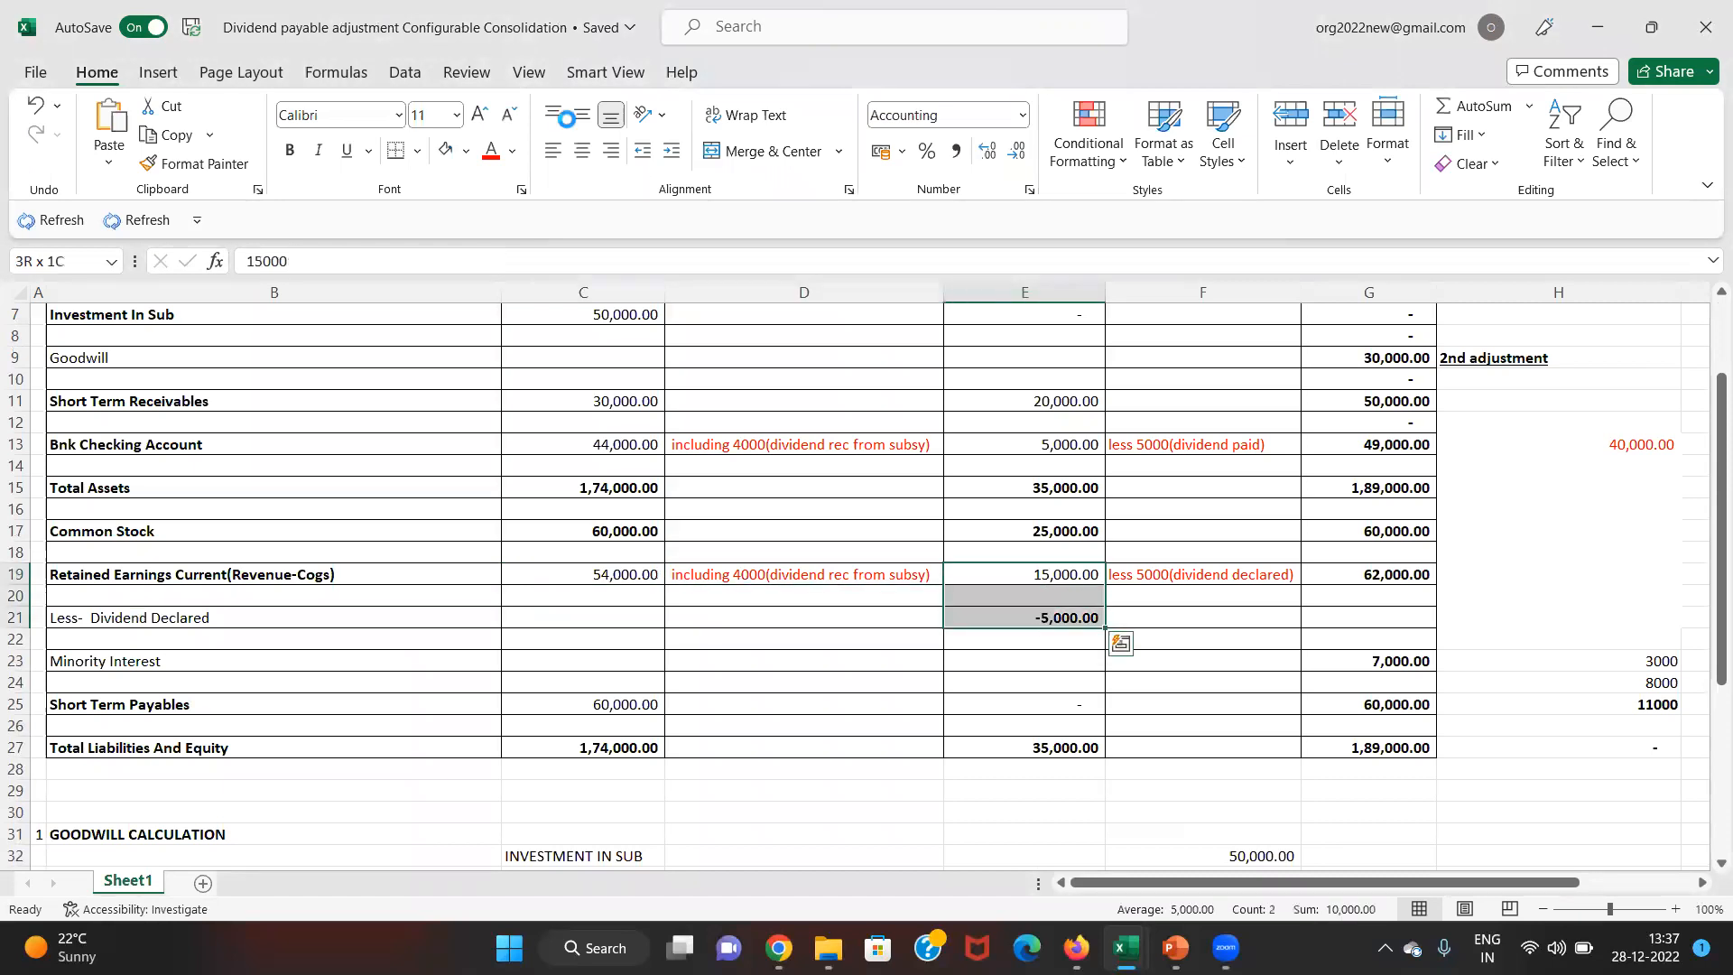
{"action": "key", "text": "alt+Tab"}
{"action": "key", "text": "ctrl+b"}
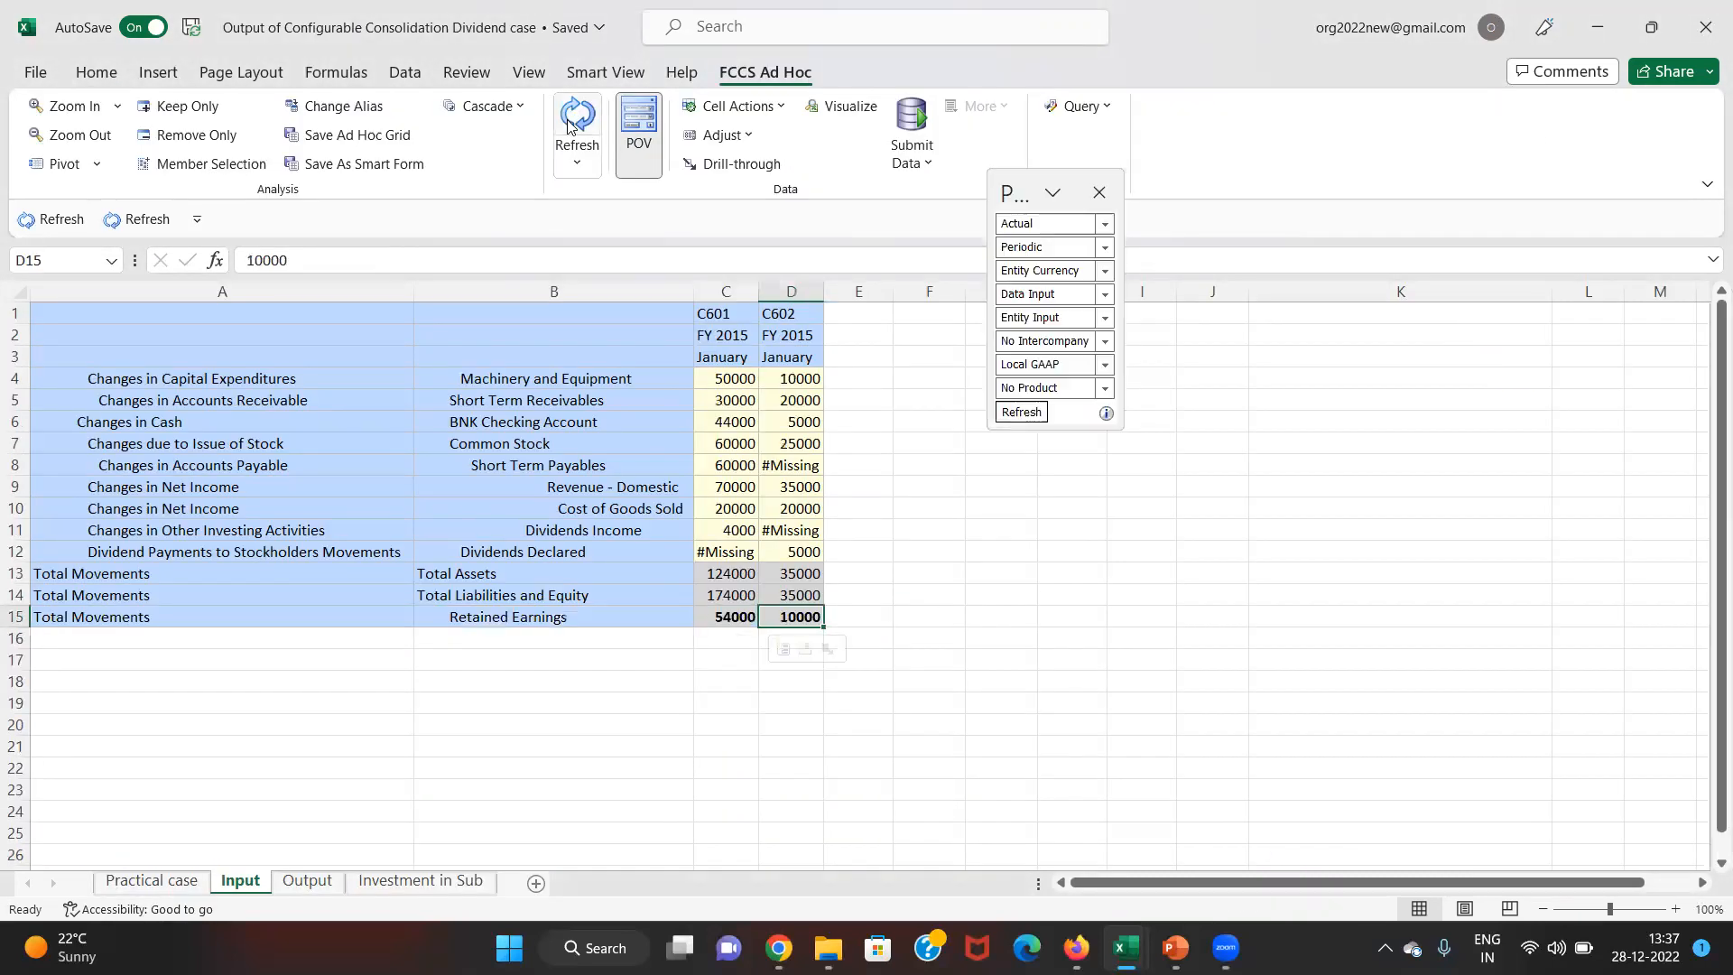
- Make the C602 Dividends Declared value in D12 bold
{"action": "key", "text": "Up"}
{"action": "key", "text": "Up"}
{"action": "key", "text": "Up"}
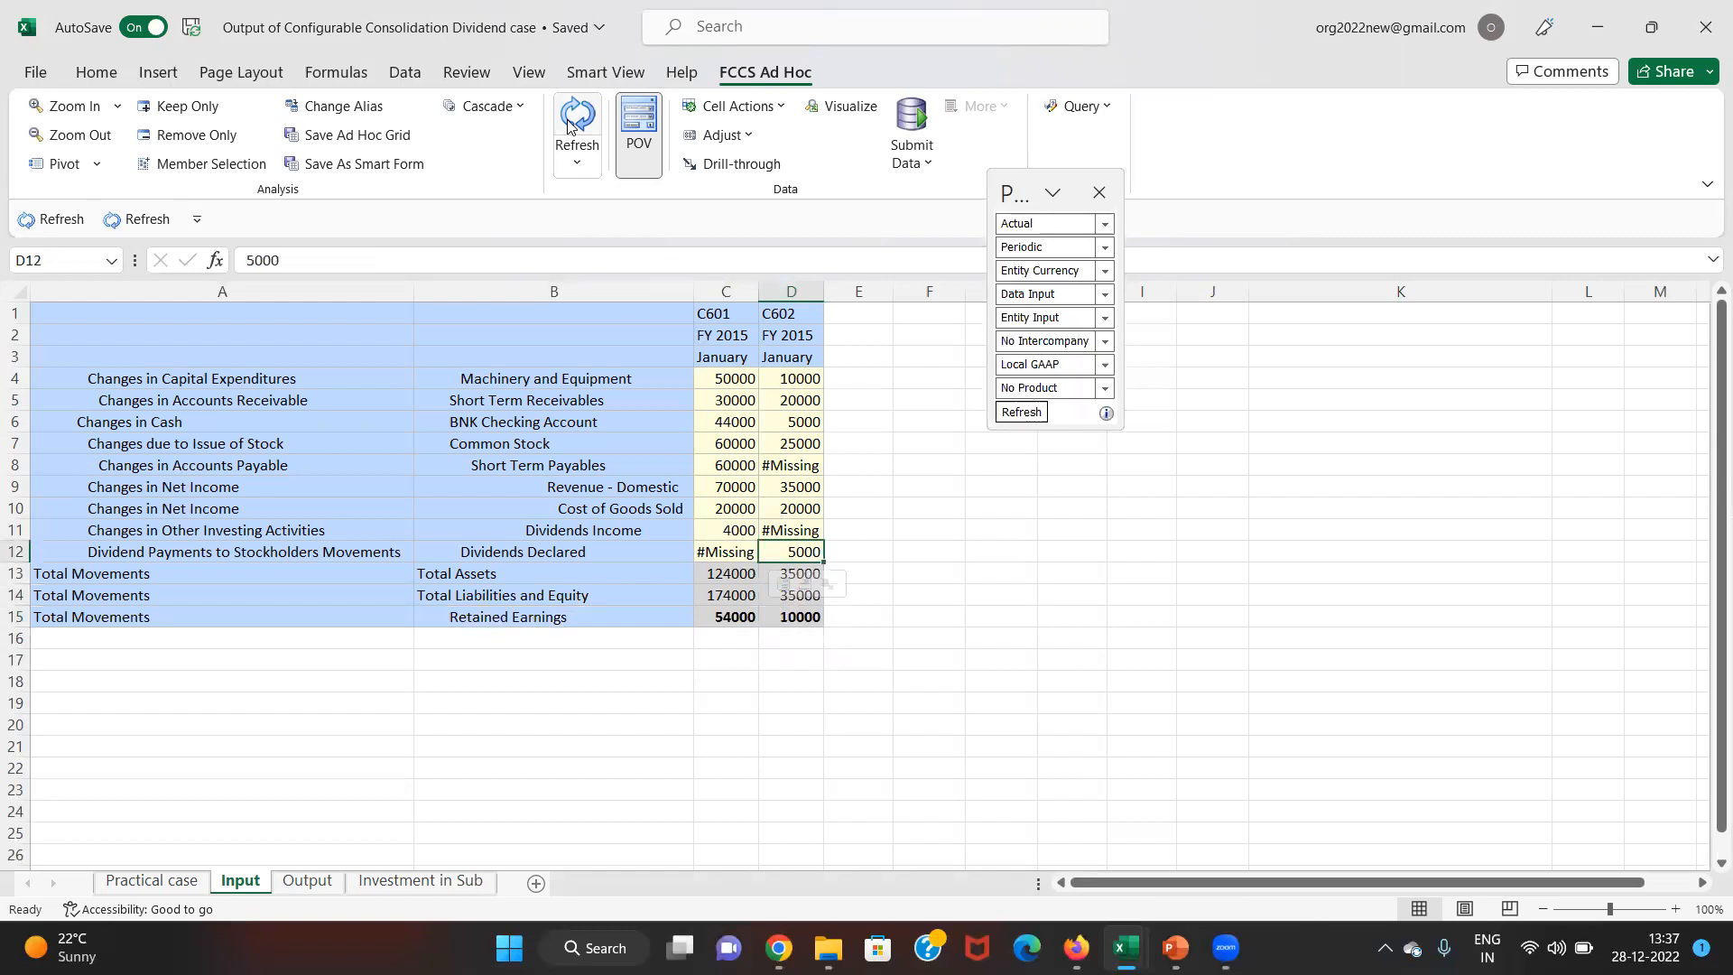
{"action": "key", "text": "ctrl+b"}
- Trace how the C602 Retained Earnings in D15 derives from Revenue, Cost of Goods Sold and Dividends Declared in D9:D12
{"action": "key", "text": "Up"}
{"action": "key", "text": "Up"}
{"action": "key", "text": "Up"}
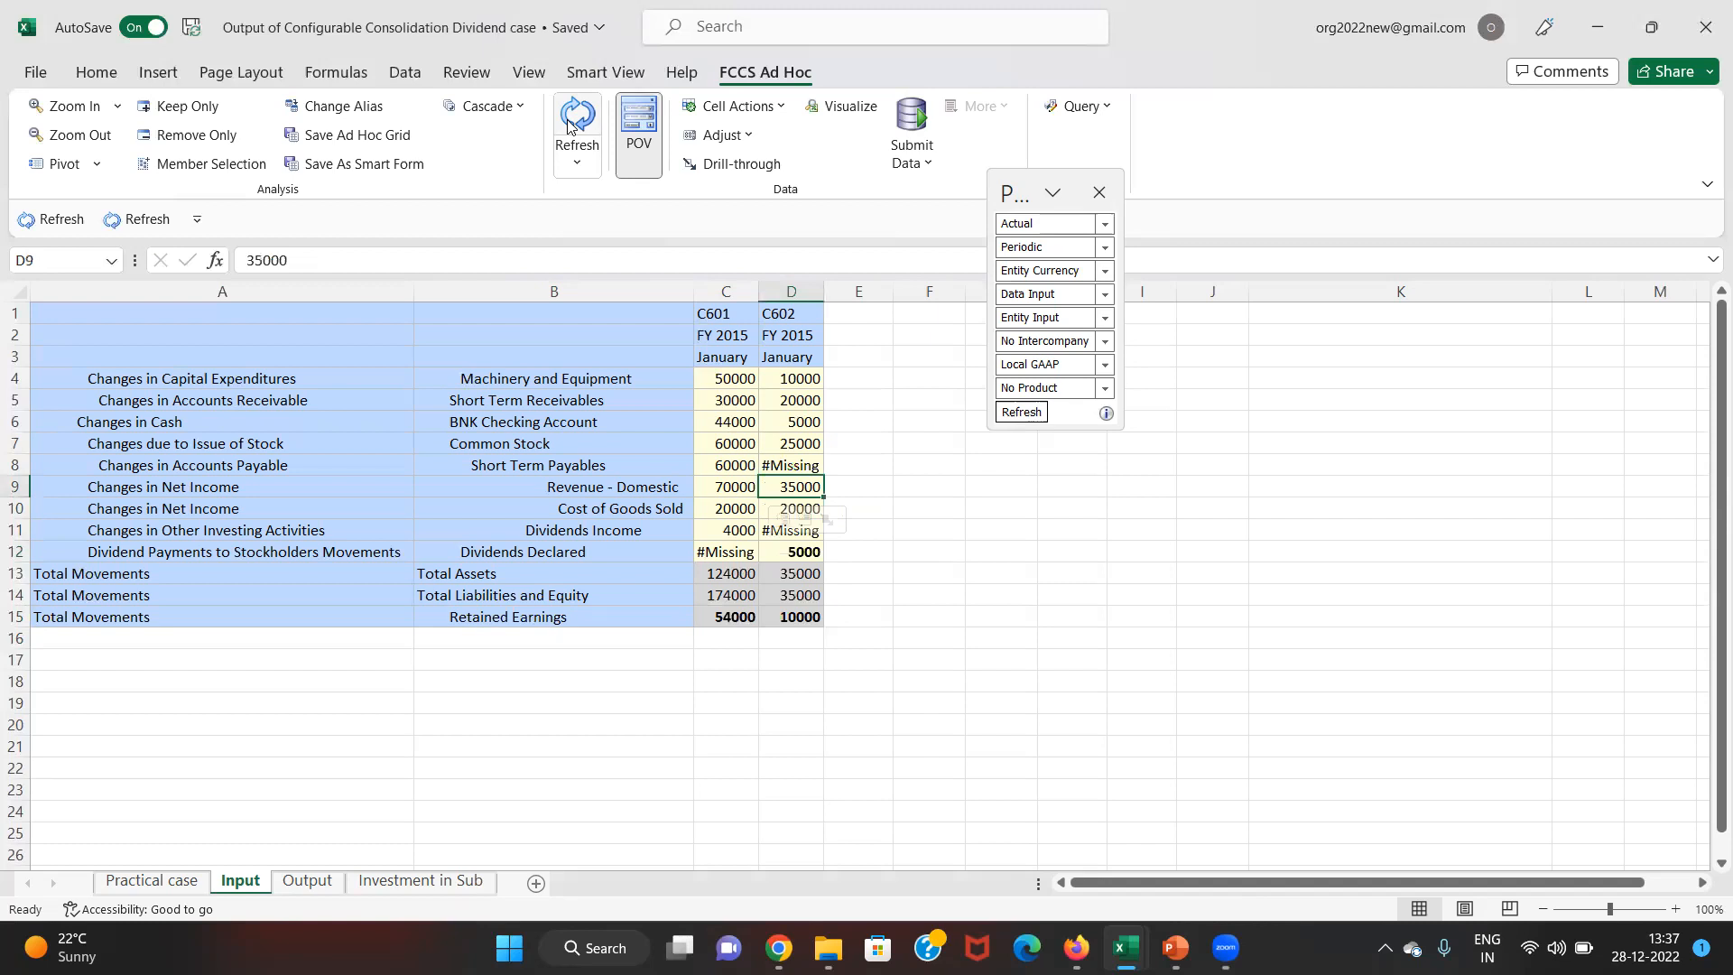
{"action": "key", "text": "Down"}
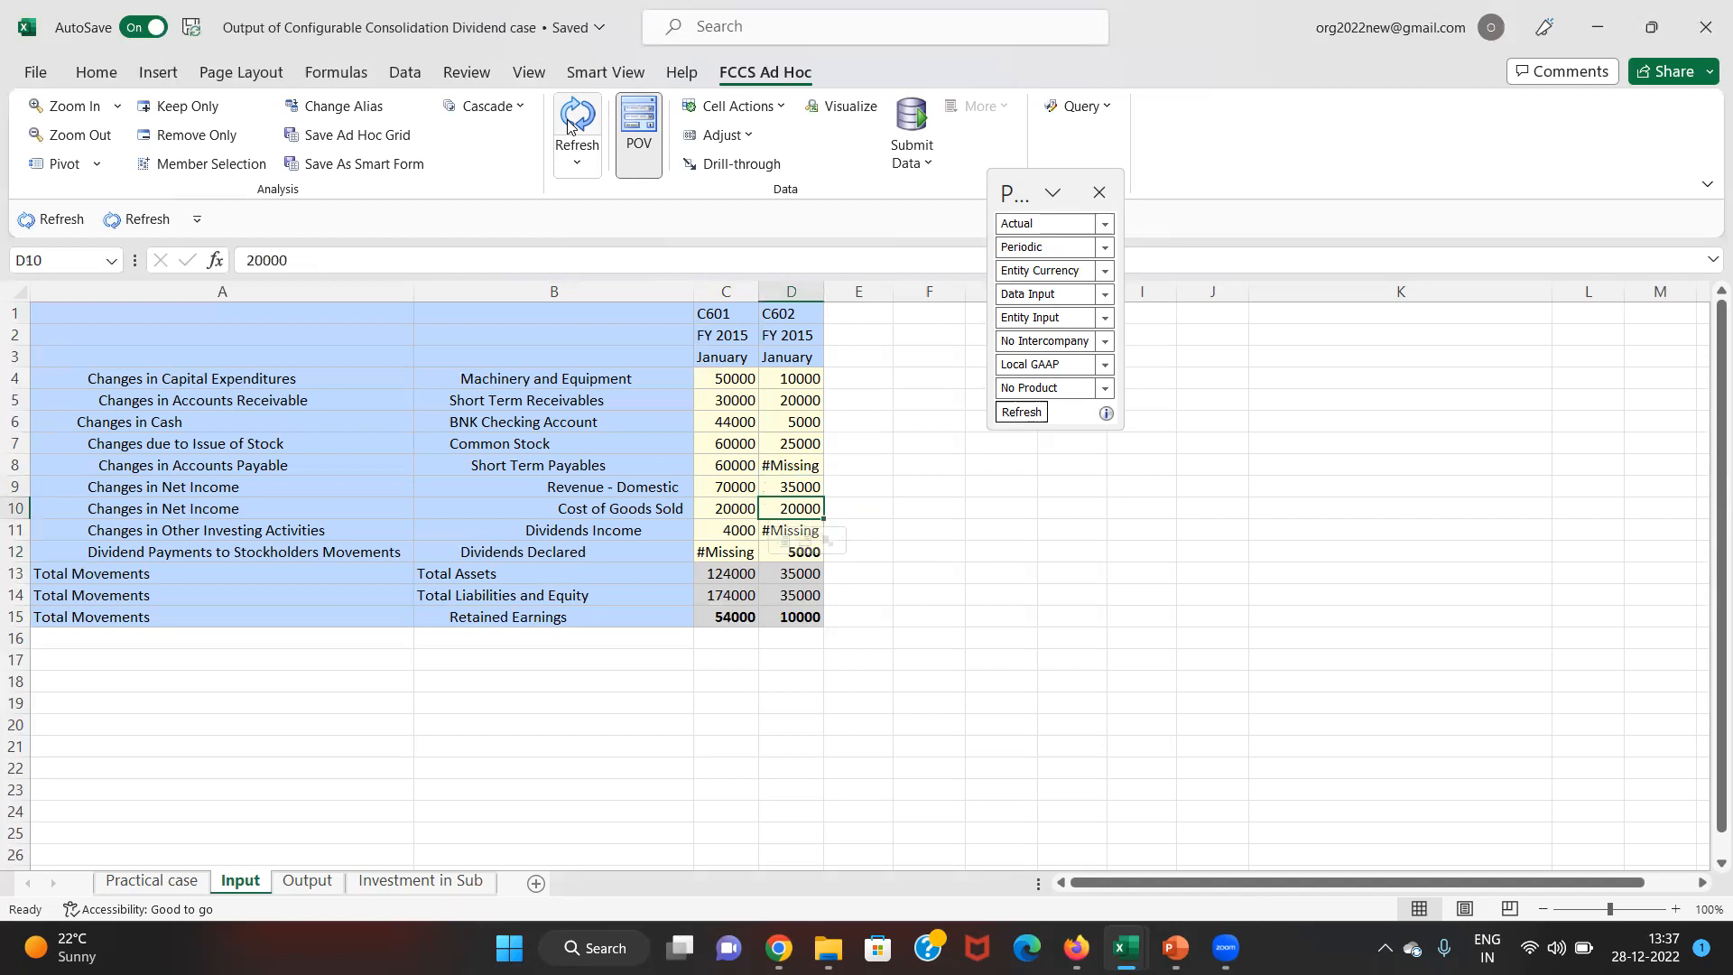
{"action": "key", "text": "Down"}
{"action": "key", "text": "Down"}
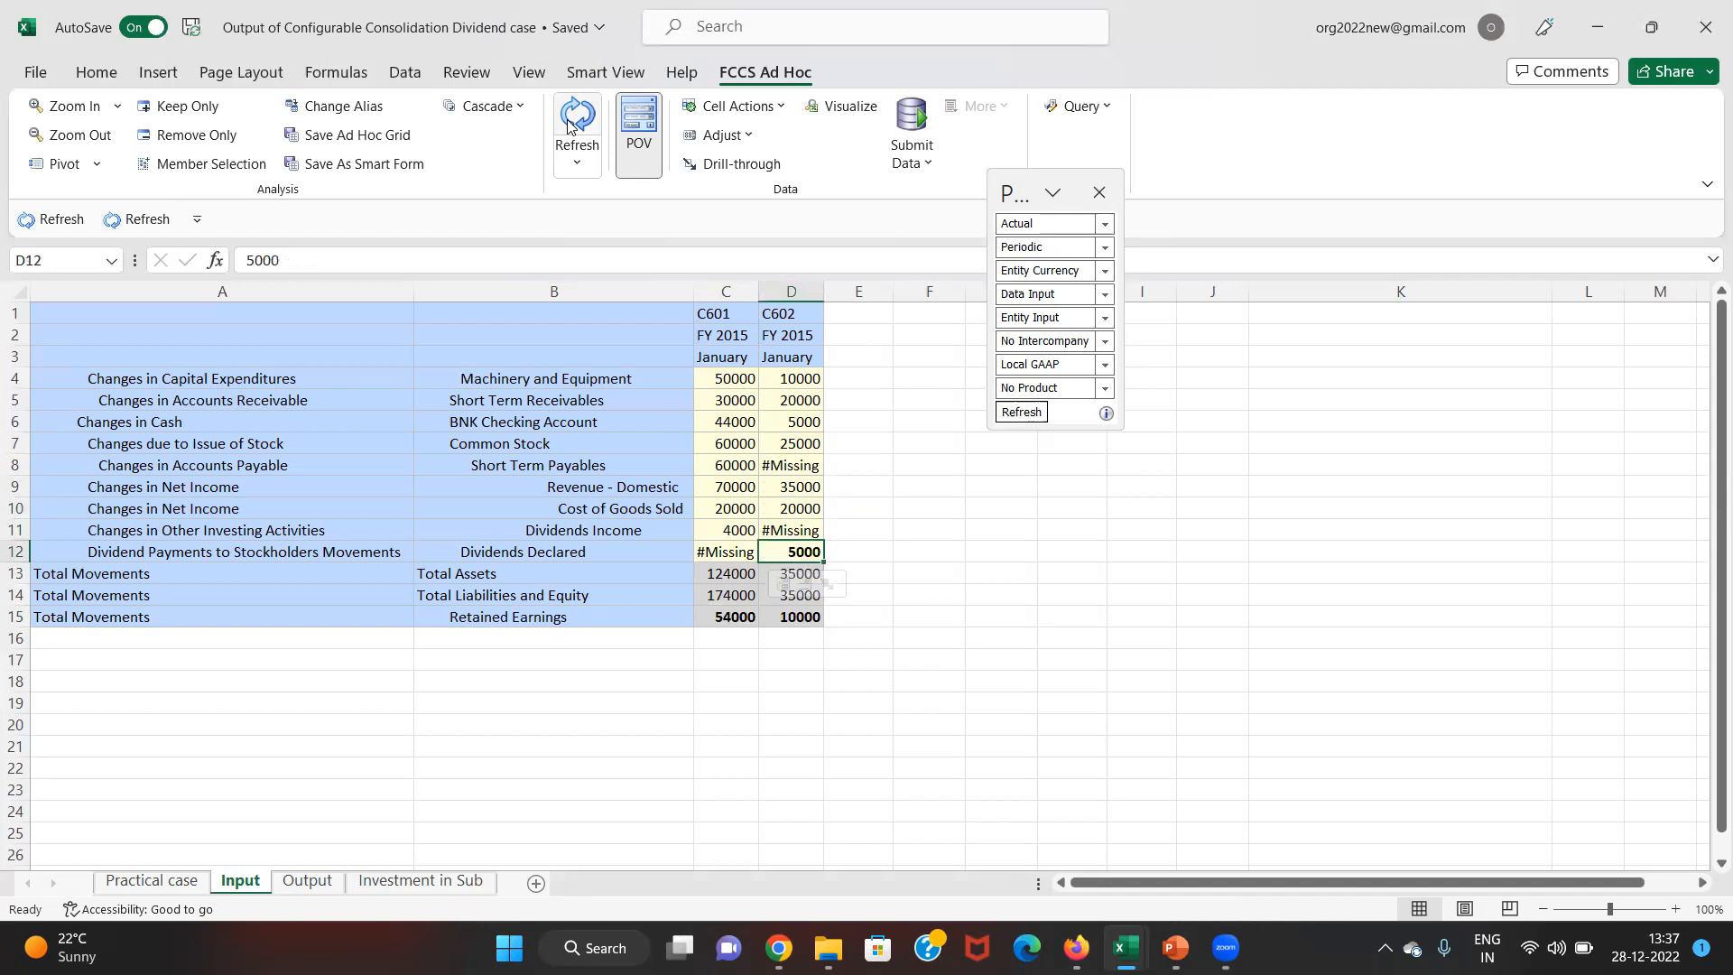
{"action": "key", "text": "Down"}
{"action": "key", "text": "Down"}
{"action": "key", "text": "Down"}
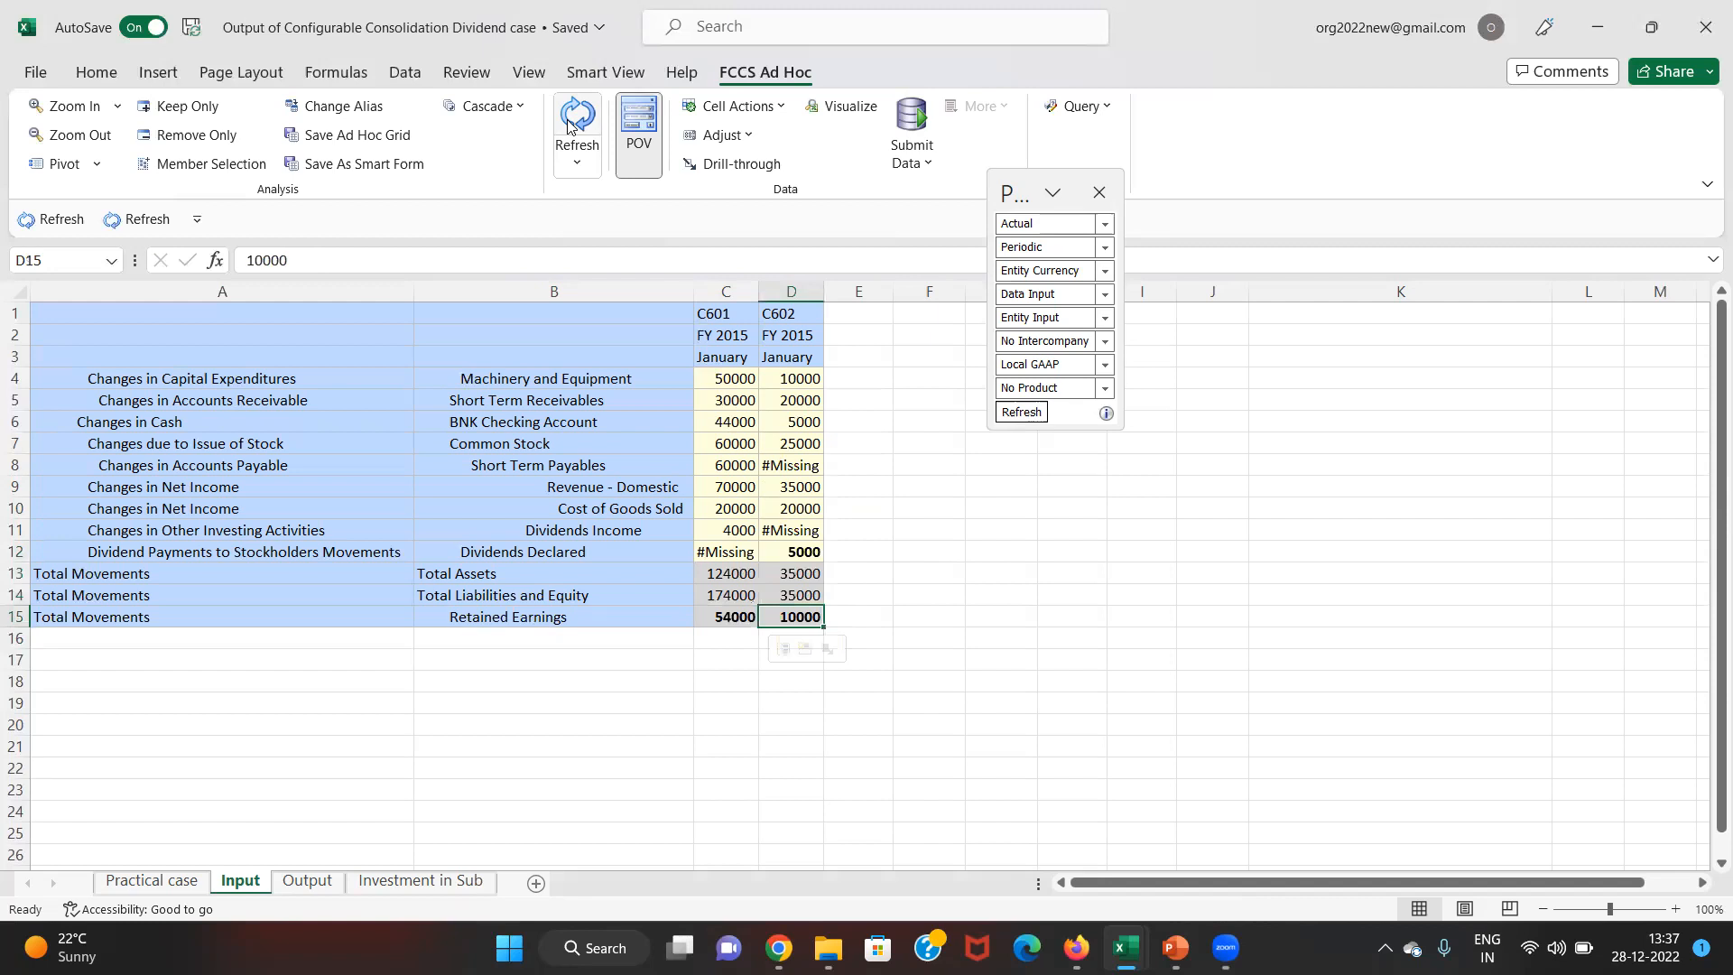
- Check the subsidiary's ownership percentage in the E2 header of the Dividend payable adjustment workbook
{"action": "key", "text": "alt+Tab"}
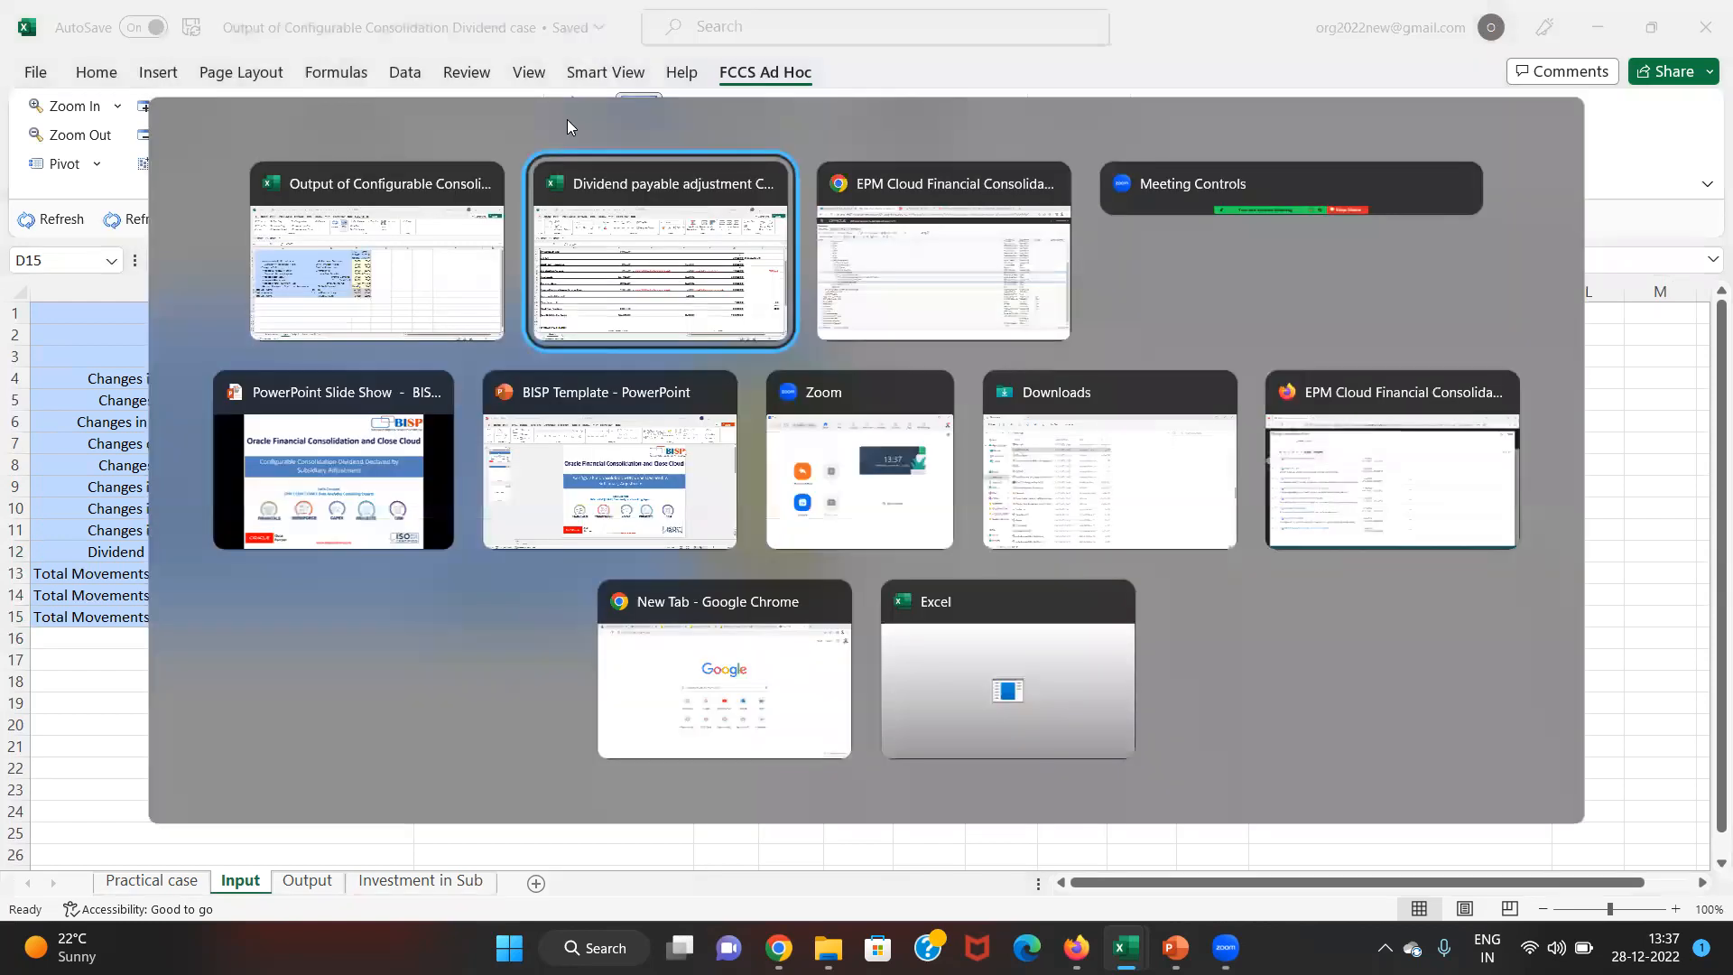
{"action": "key", "text": "Down"}
{"action": "key", "text": "Left"}
{"action": "key", "text": "Down"}
{"action": "key", "text": "Up"}
{"action": "key", "text": "Up"}
{"action": "key", "text": "Up"}
{"action": "key", "text": "Up"}
{"action": "key", "text": "Up"}
{"action": "key", "text": "Up"}
{"action": "key", "text": "Up"}
{"action": "key", "text": "Up"}
{"action": "key", "text": "Up"}
{"action": "key", "text": "Up"}
{"action": "key", "text": "Up"}
{"action": "key", "text": "Up"}
{"action": "key", "text": "Up"}
{"action": "key", "text": "Up"}
{"action": "key", "text": "Up"}
{"action": "key", "text": "Up"}
{"action": "key", "text": "Up"}
{"action": "key", "text": "Up"}
{"action": "key", "text": "Up"}
{"action": "key", "text": "Up"}
{"action": "key", "text": "Right"}
{"action": "key", "text": "Down"}
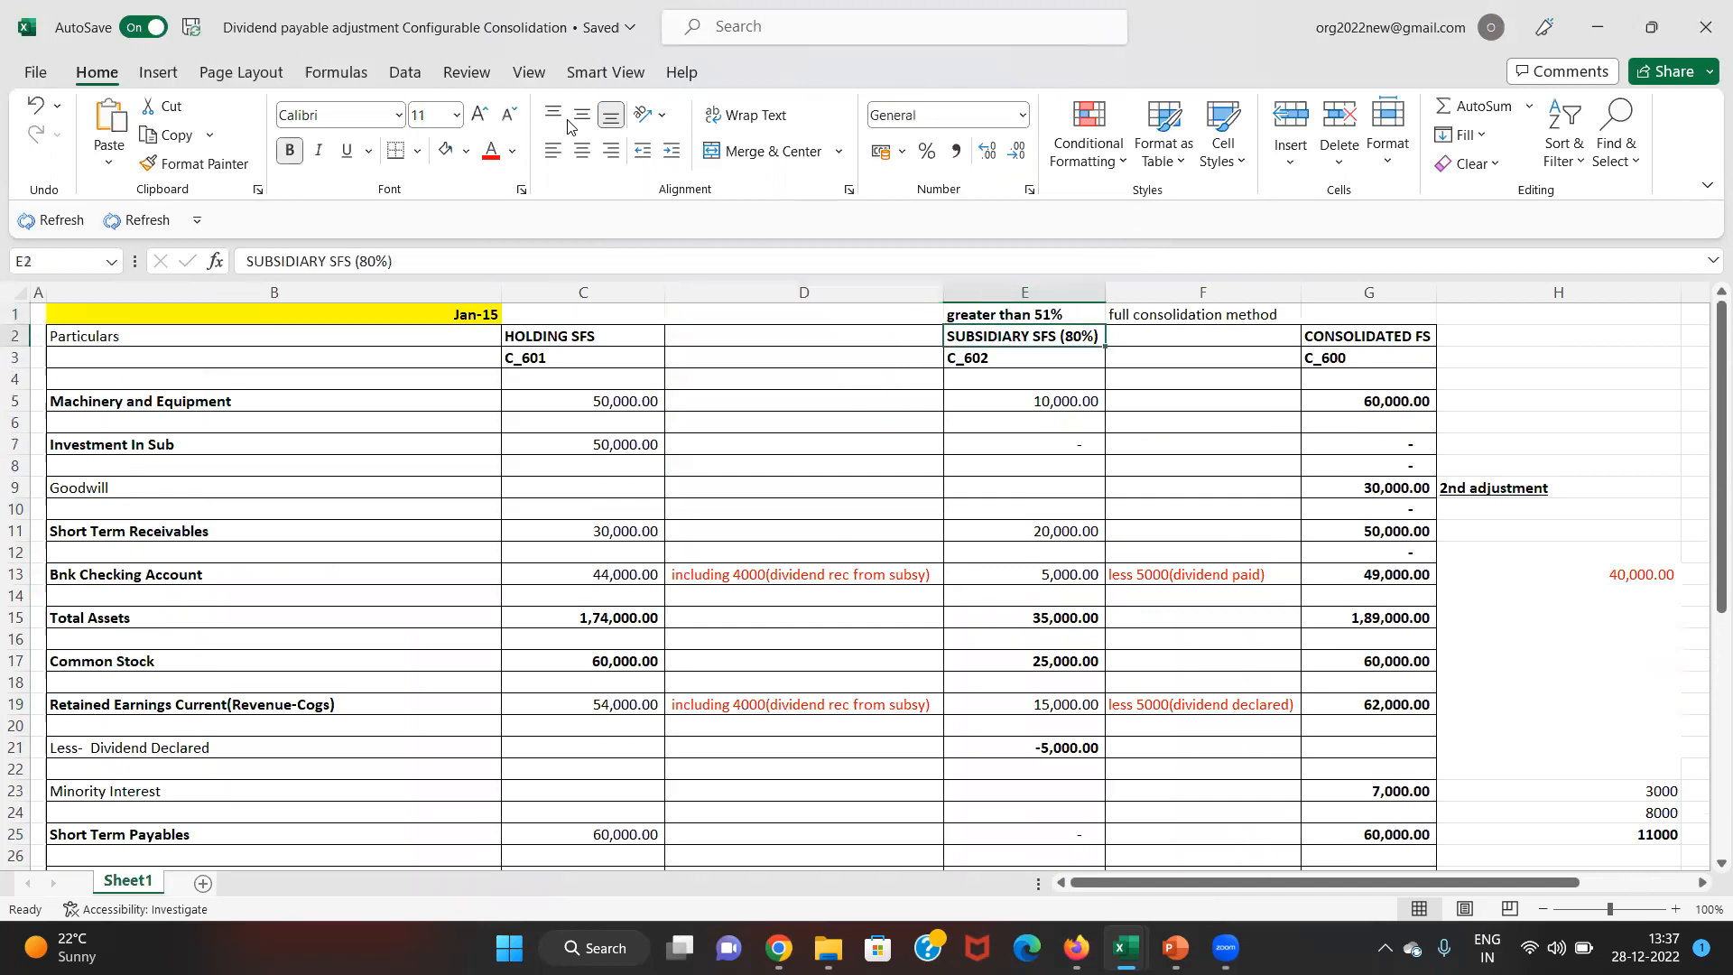
- Make the C601 Dividends Income value in C11 of the Input sheet bold
{"action": "key", "text": "alt+Tab"}
{"action": "key", "text": "Up"}
{"action": "key", "text": "Up"}
{"action": "key", "text": "Up"}
{"action": "key", "text": "Up"}
{"action": "key", "text": "Left"}
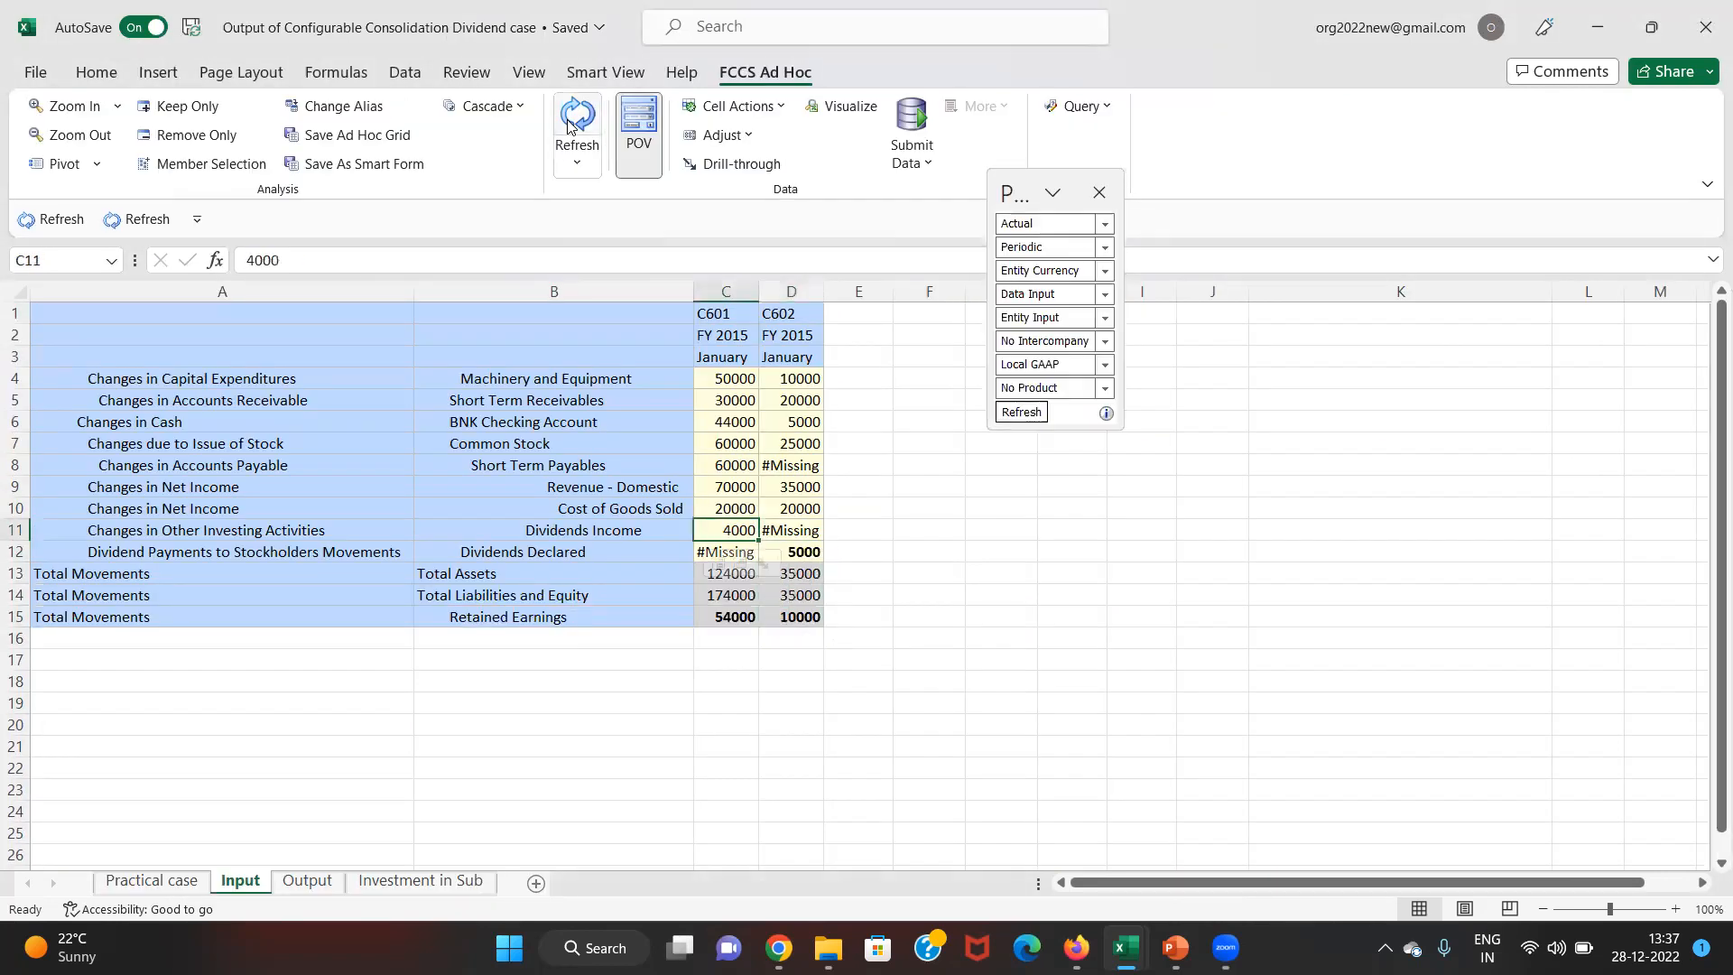
{"action": "key", "text": "Up"}
{"action": "key", "text": "Down"}
{"action": "key", "text": "Down"}
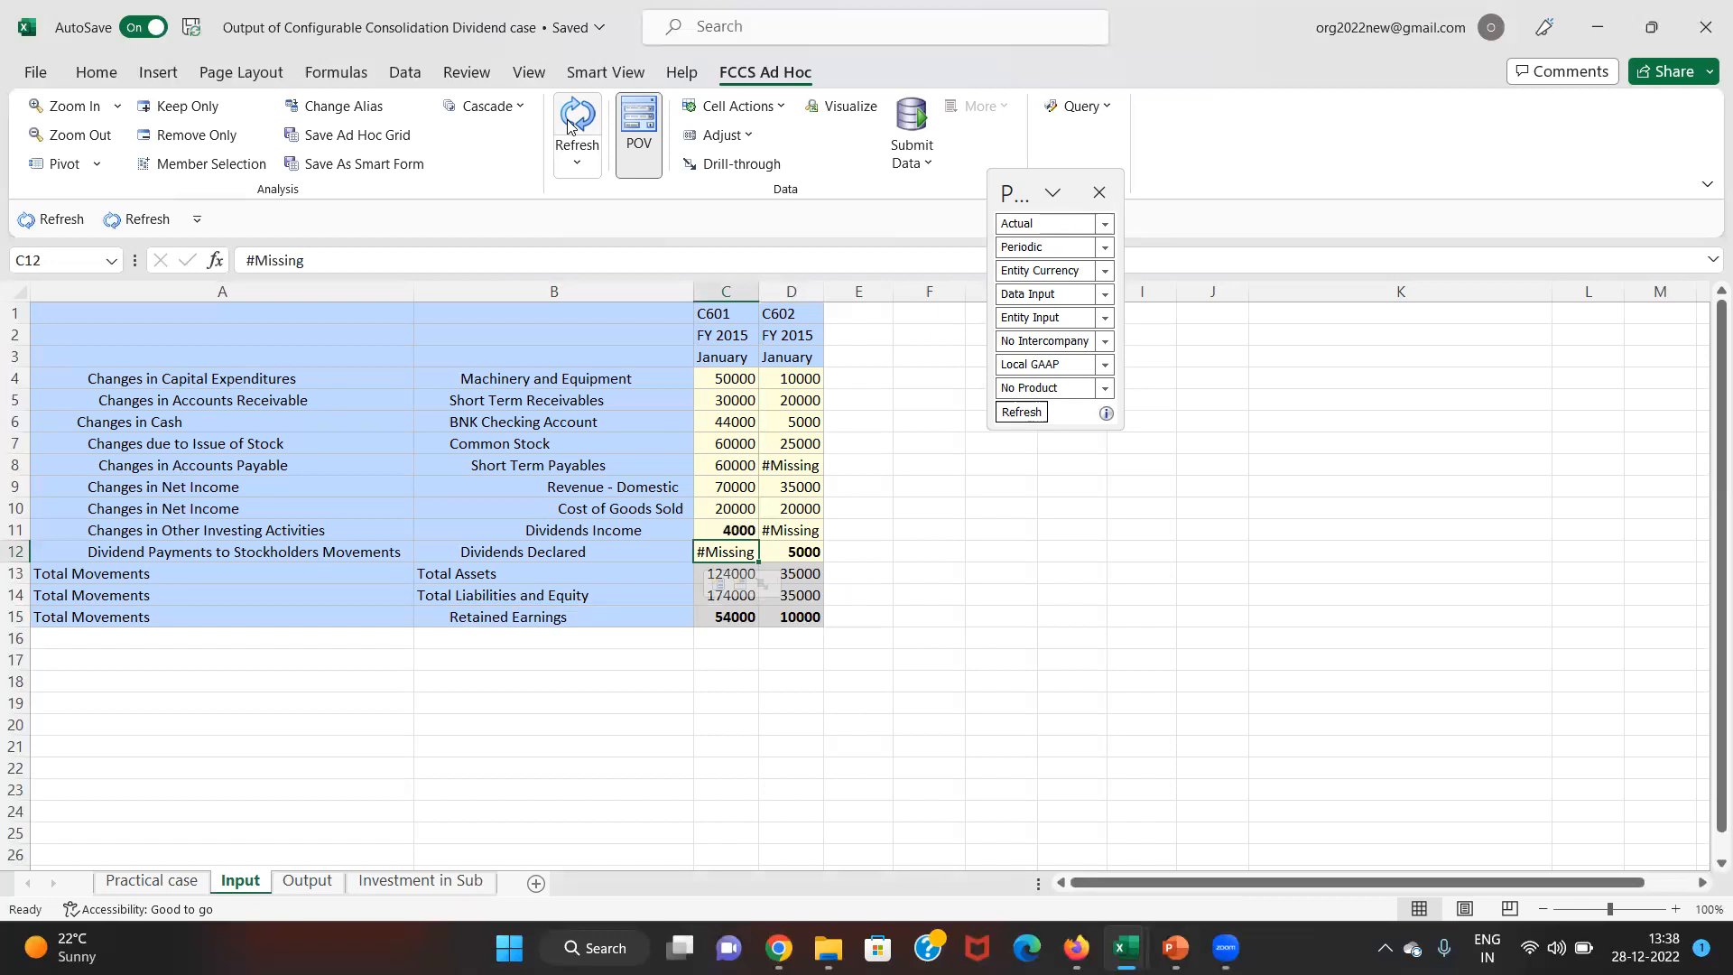
- Check the C601 Total Assets, and make the C601 Investment in Sub value in C5 of the Investment in Sub sheet bold
{"action": "key", "text": "Down"}
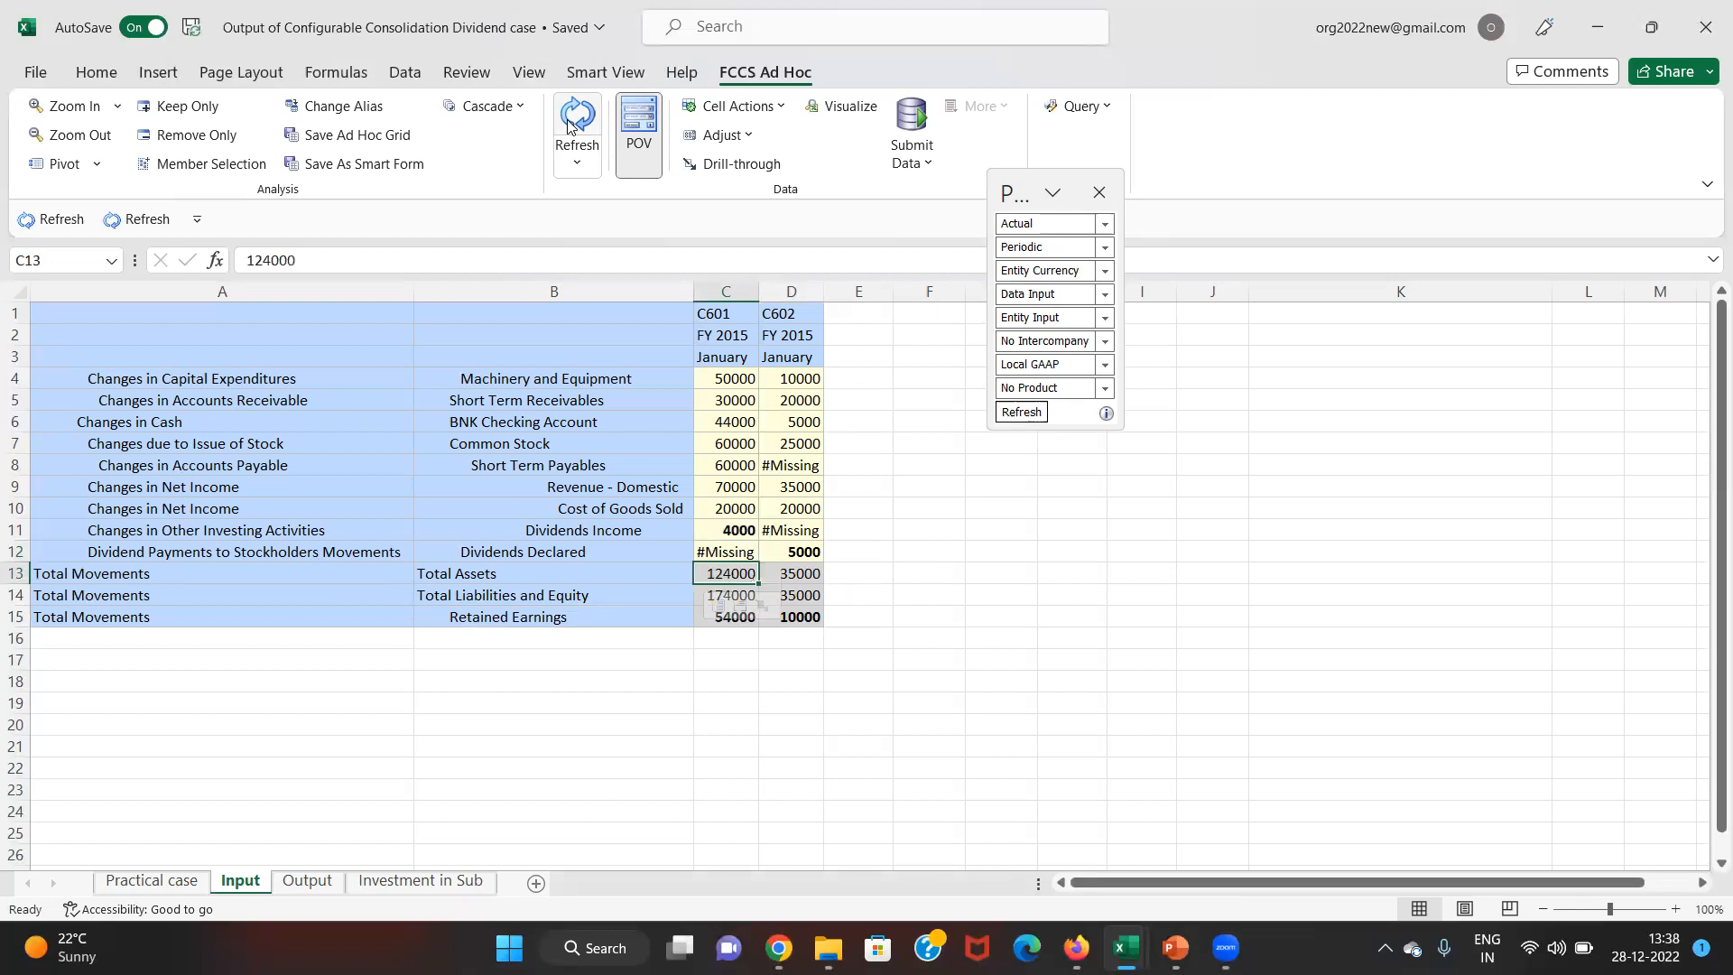
{"action": "key", "text": "ctrl+Page_Down"}
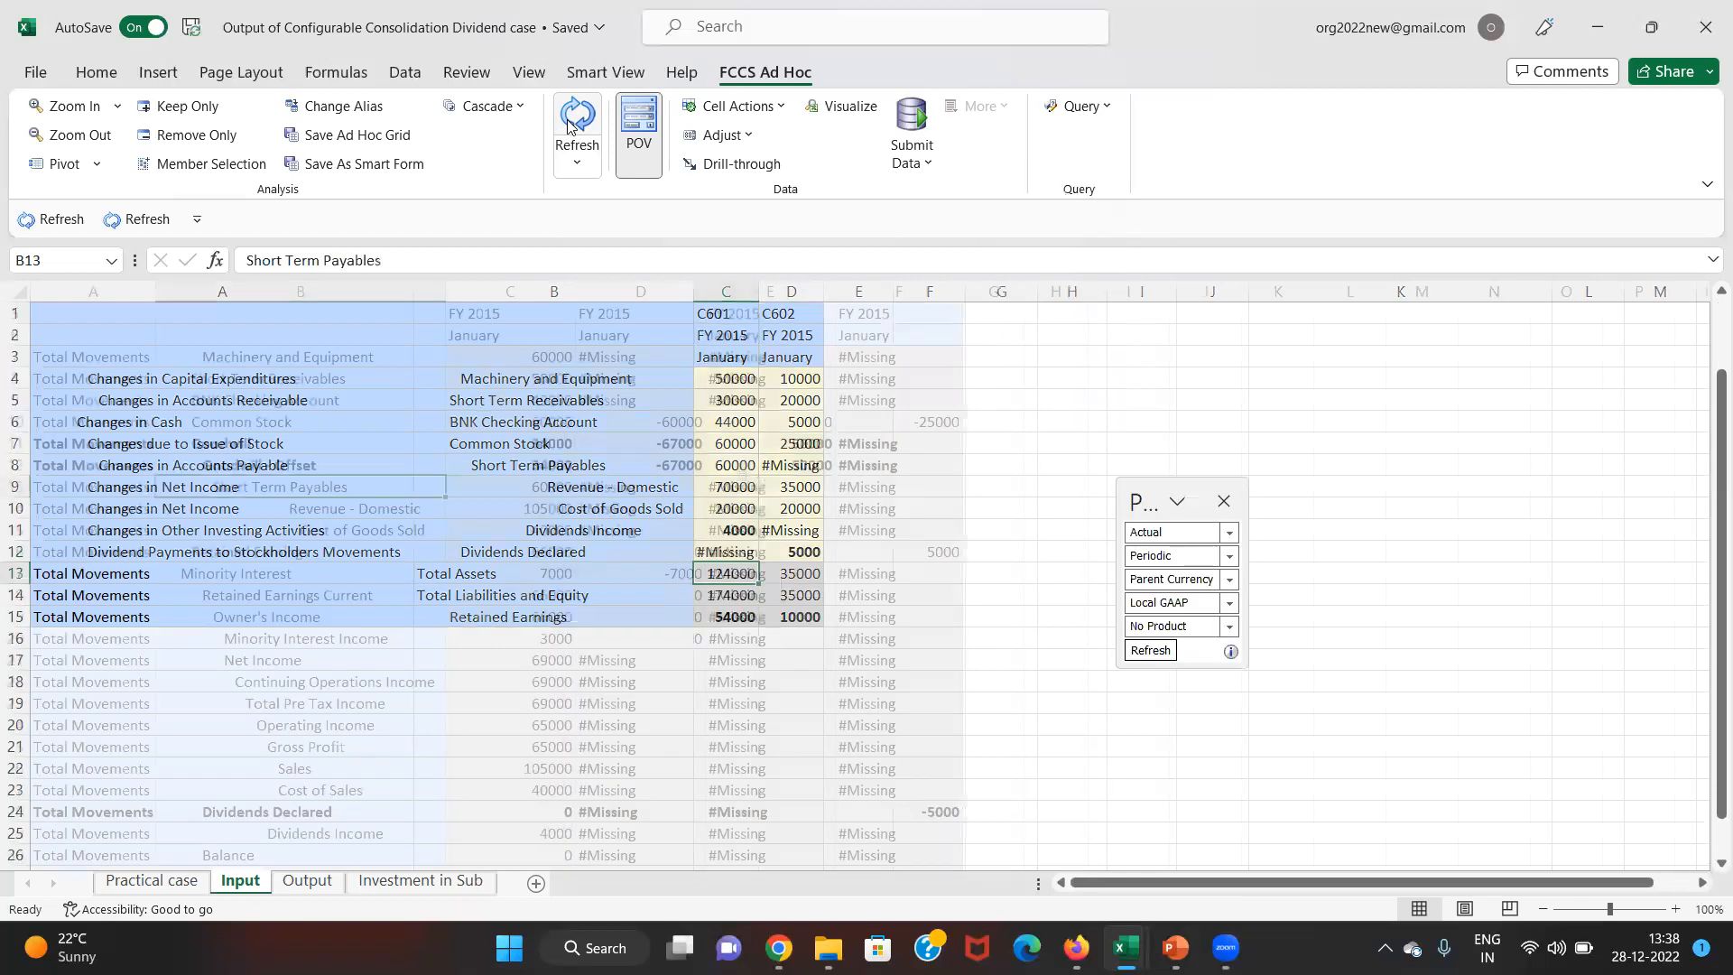
{"action": "key", "text": "ctrl+Page_Down"}
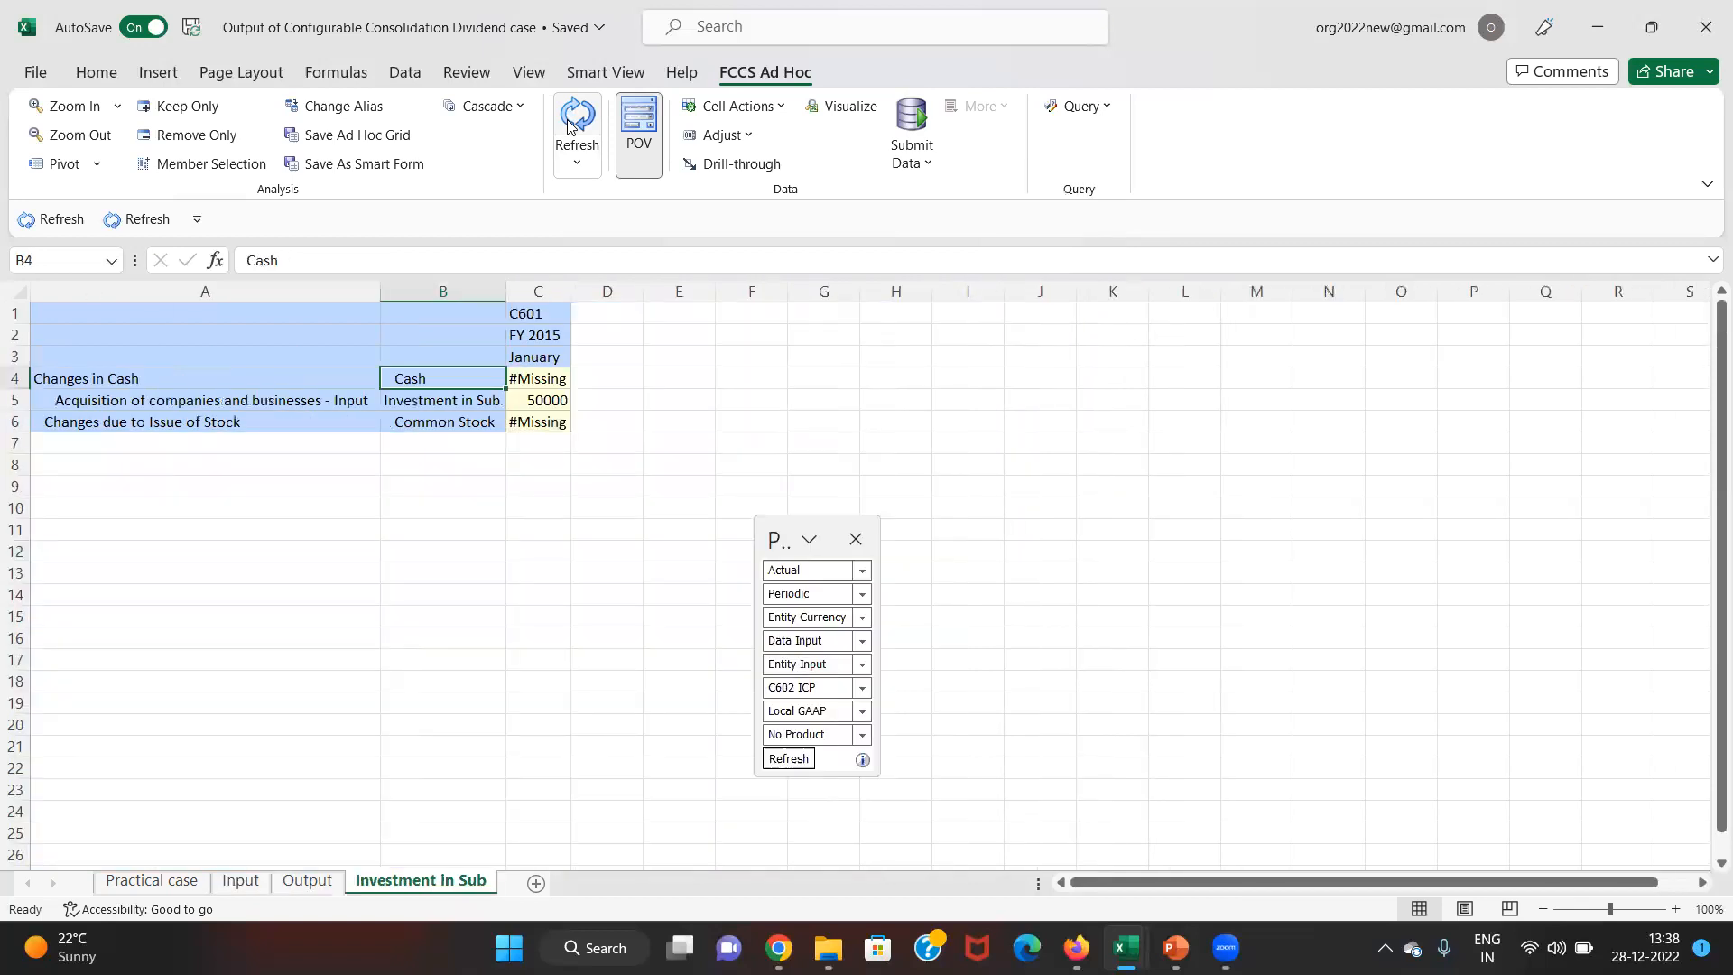
{"action": "key", "text": "Down"}
{"action": "key", "text": "Right"}
{"action": "key", "text": "ctrl+b"}
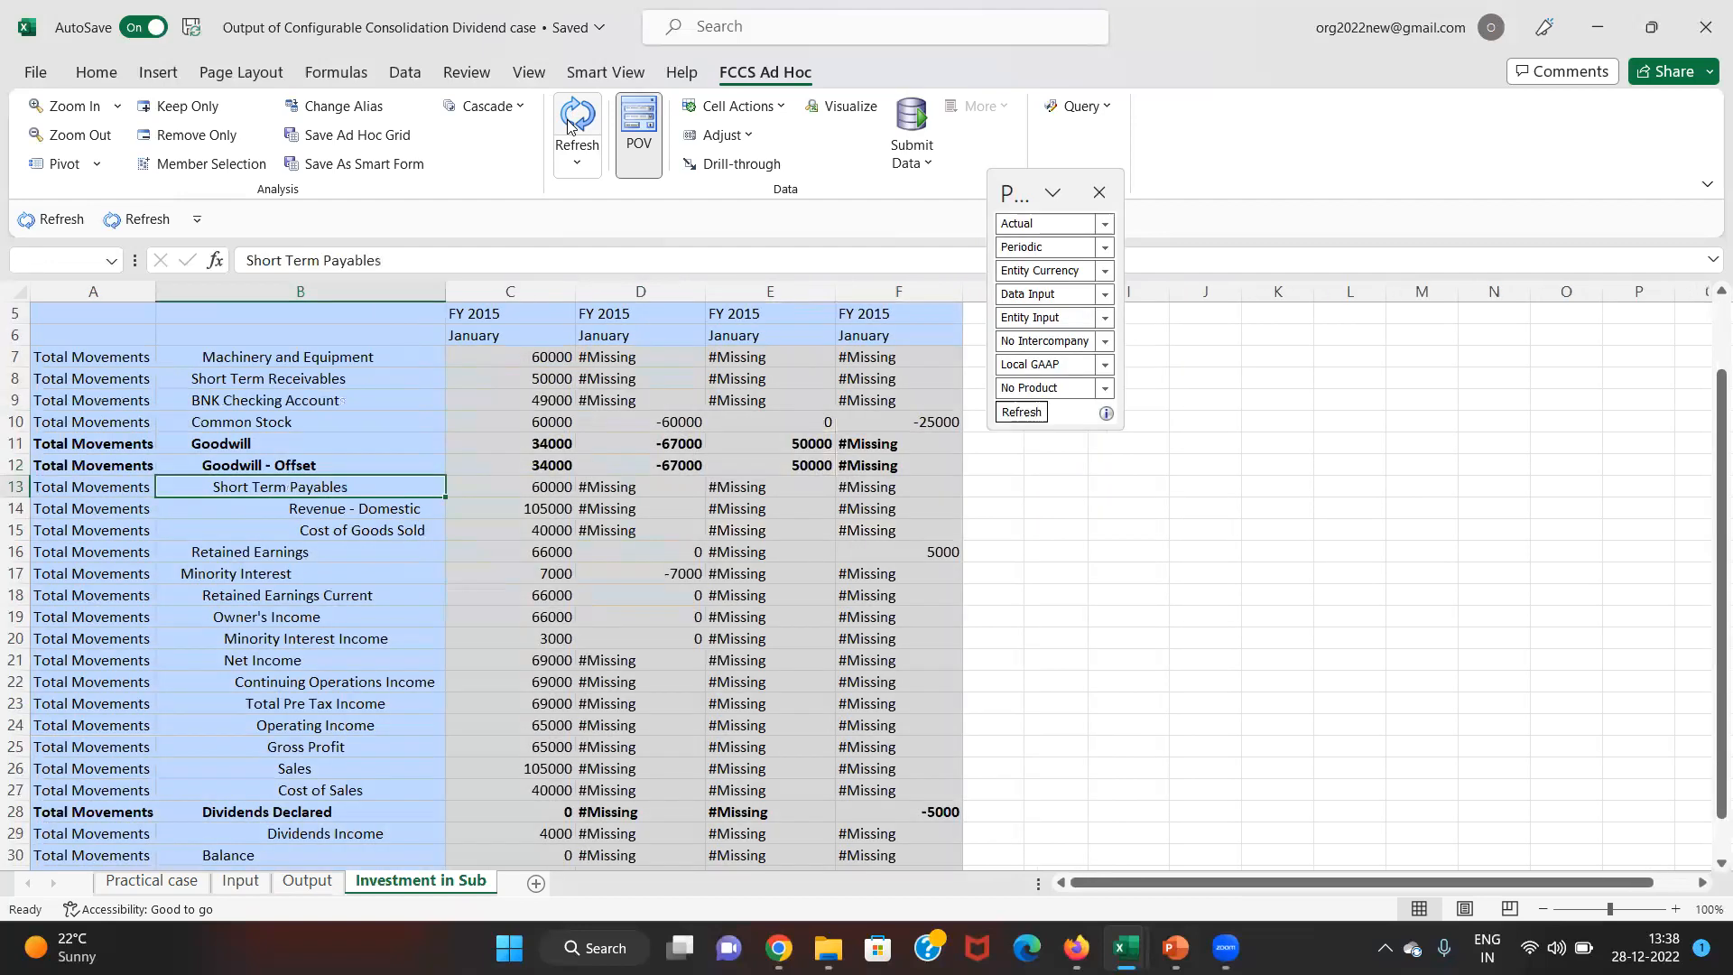
- Compare the Total Assets and Total Liabilities and Equity on the Input sheet with the Dividend payable adjustment statement
{"action": "key", "text": "ctrl+Page_Up"}
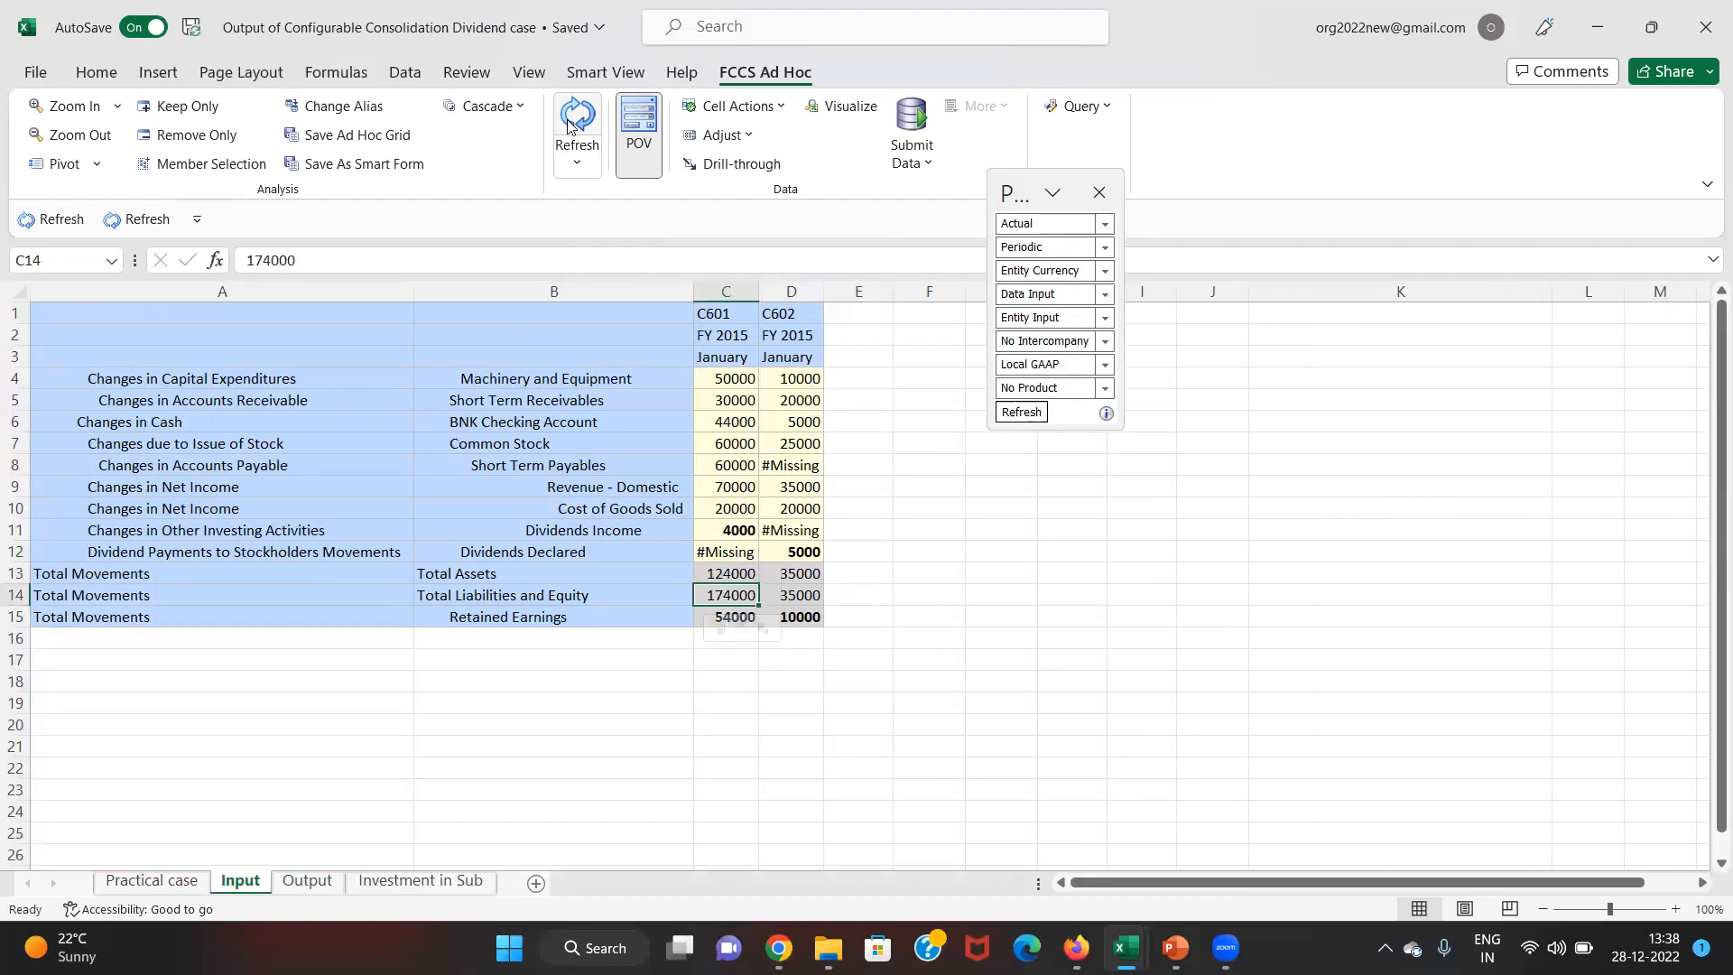
{"action": "key", "text": "Right"}
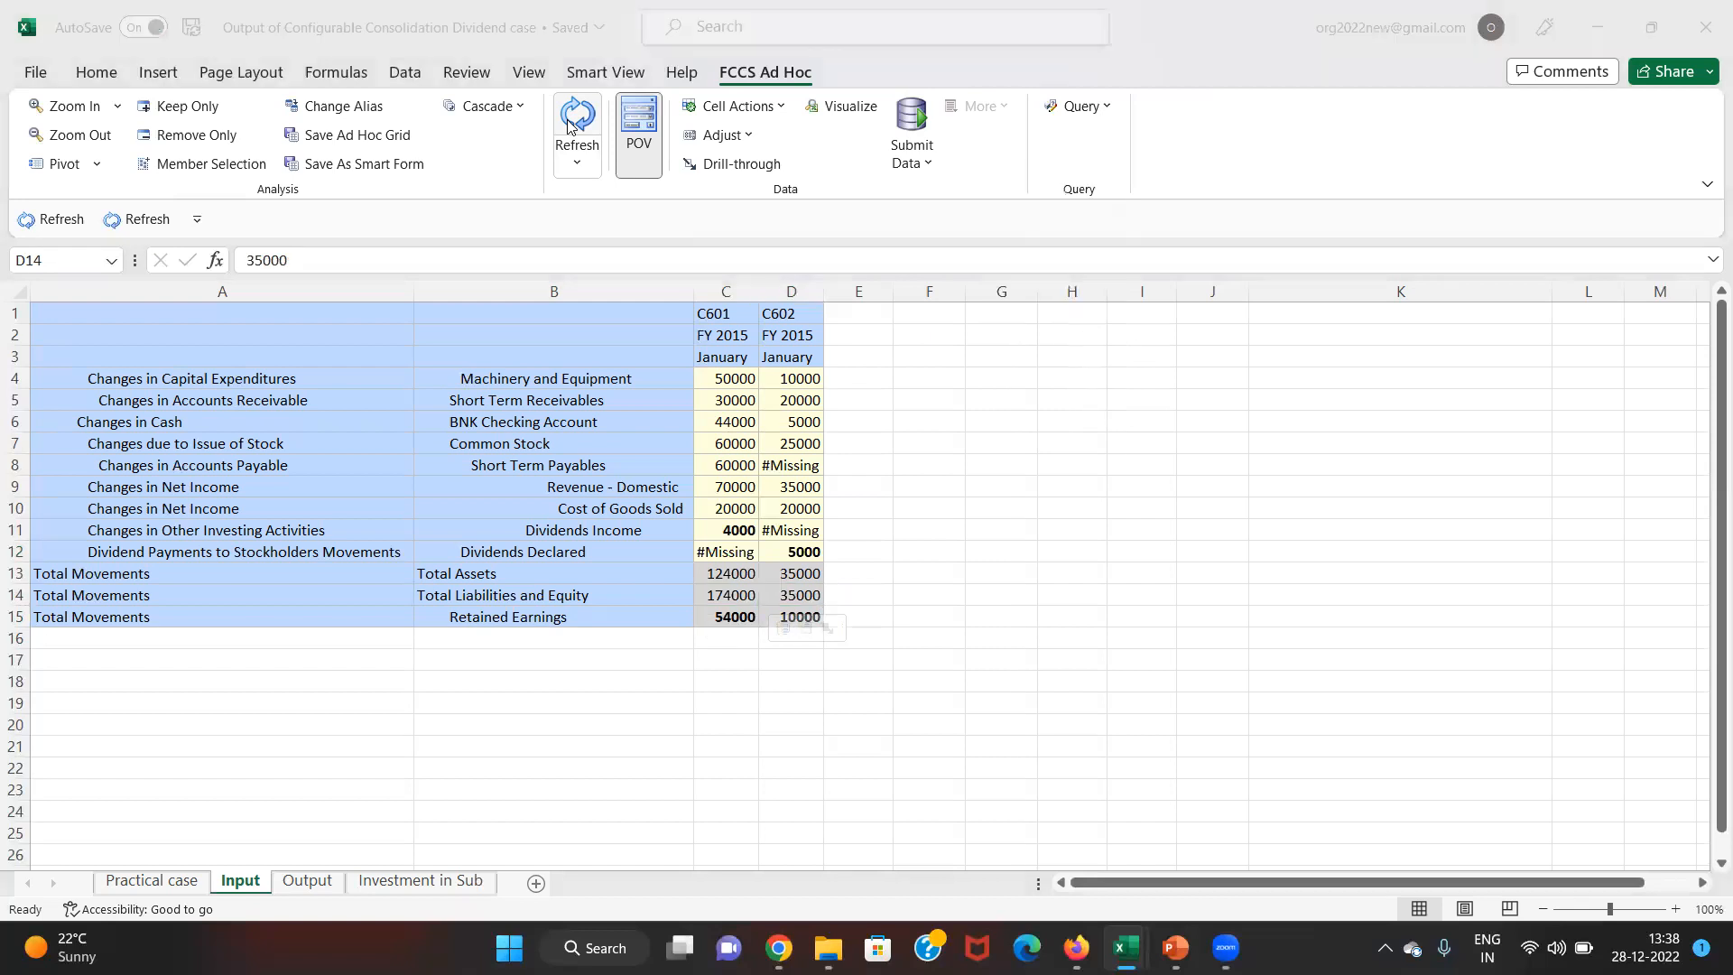
{"action": "key", "text": "alt+Tab"}
{"action": "key", "text": "Left"}
{"action": "key", "text": "Left"}
{"action": "key", "text": "Left"}
{"action": "key", "text": "Up"}
{"action": "key", "text": "Down"}
{"action": "key", "text": "Down"}
{"action": "key", "text": "Down"}
{"action": "key", "text": "Down"}
{"action": "key", "text": "Down"}
{"action": "key", "text": "Down"}
{"action": "key", "text": "Down"}
{"action": "key", "text": "Down"}
{"action": "key", "text": "Right"}
{"action": "key", "text": "Right"}
{"action": "key", "text": "Down"}
{"action": "key", "text": "Down"}
{"action": "key", "text": "Down"}
{"action": "key", "text": "Down"}
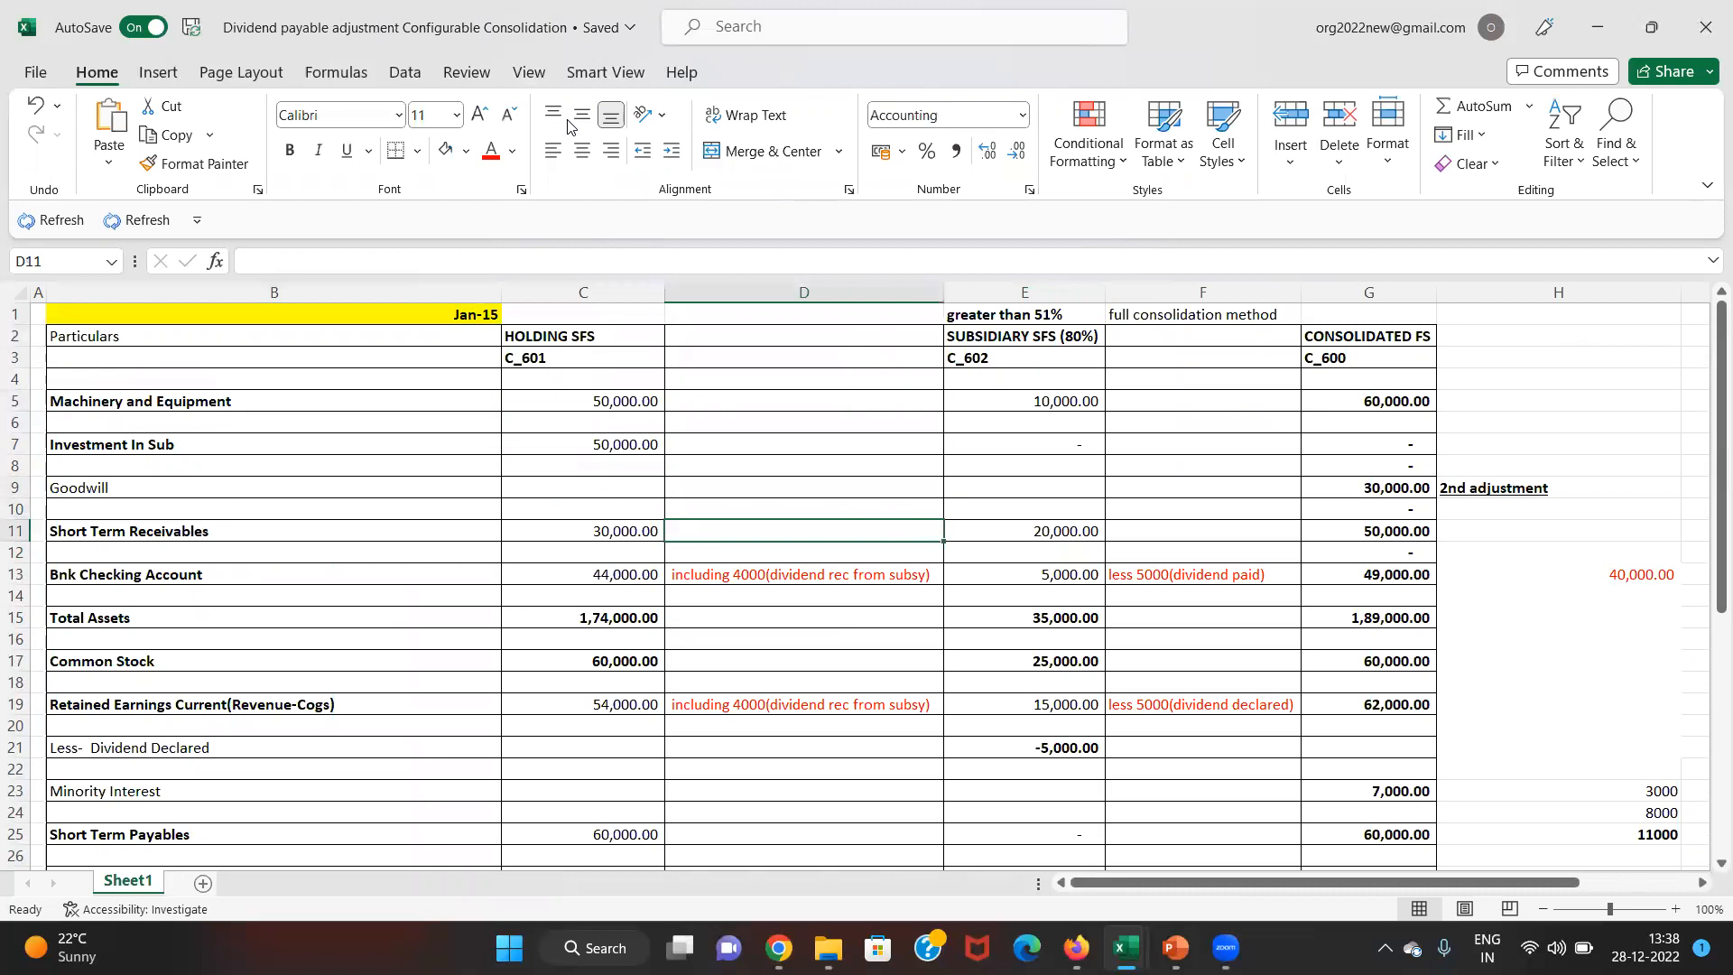
{"action": "key", "text": "alt+Tab"}
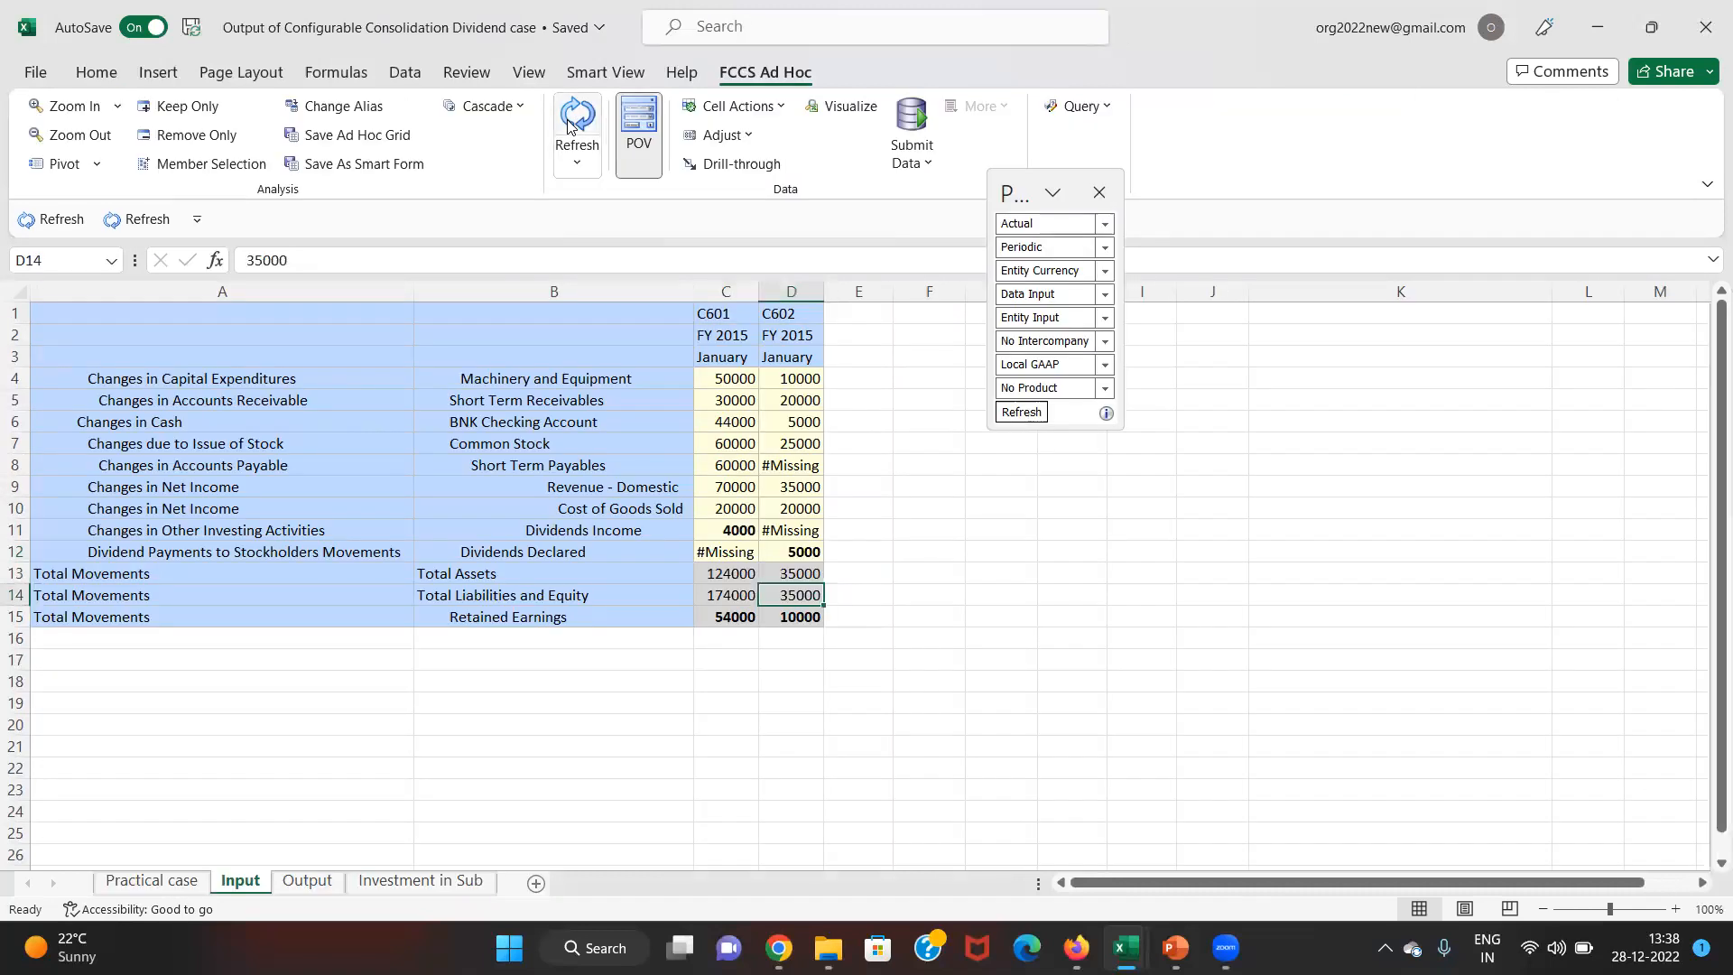
{"action": "key", "text": "Up"}
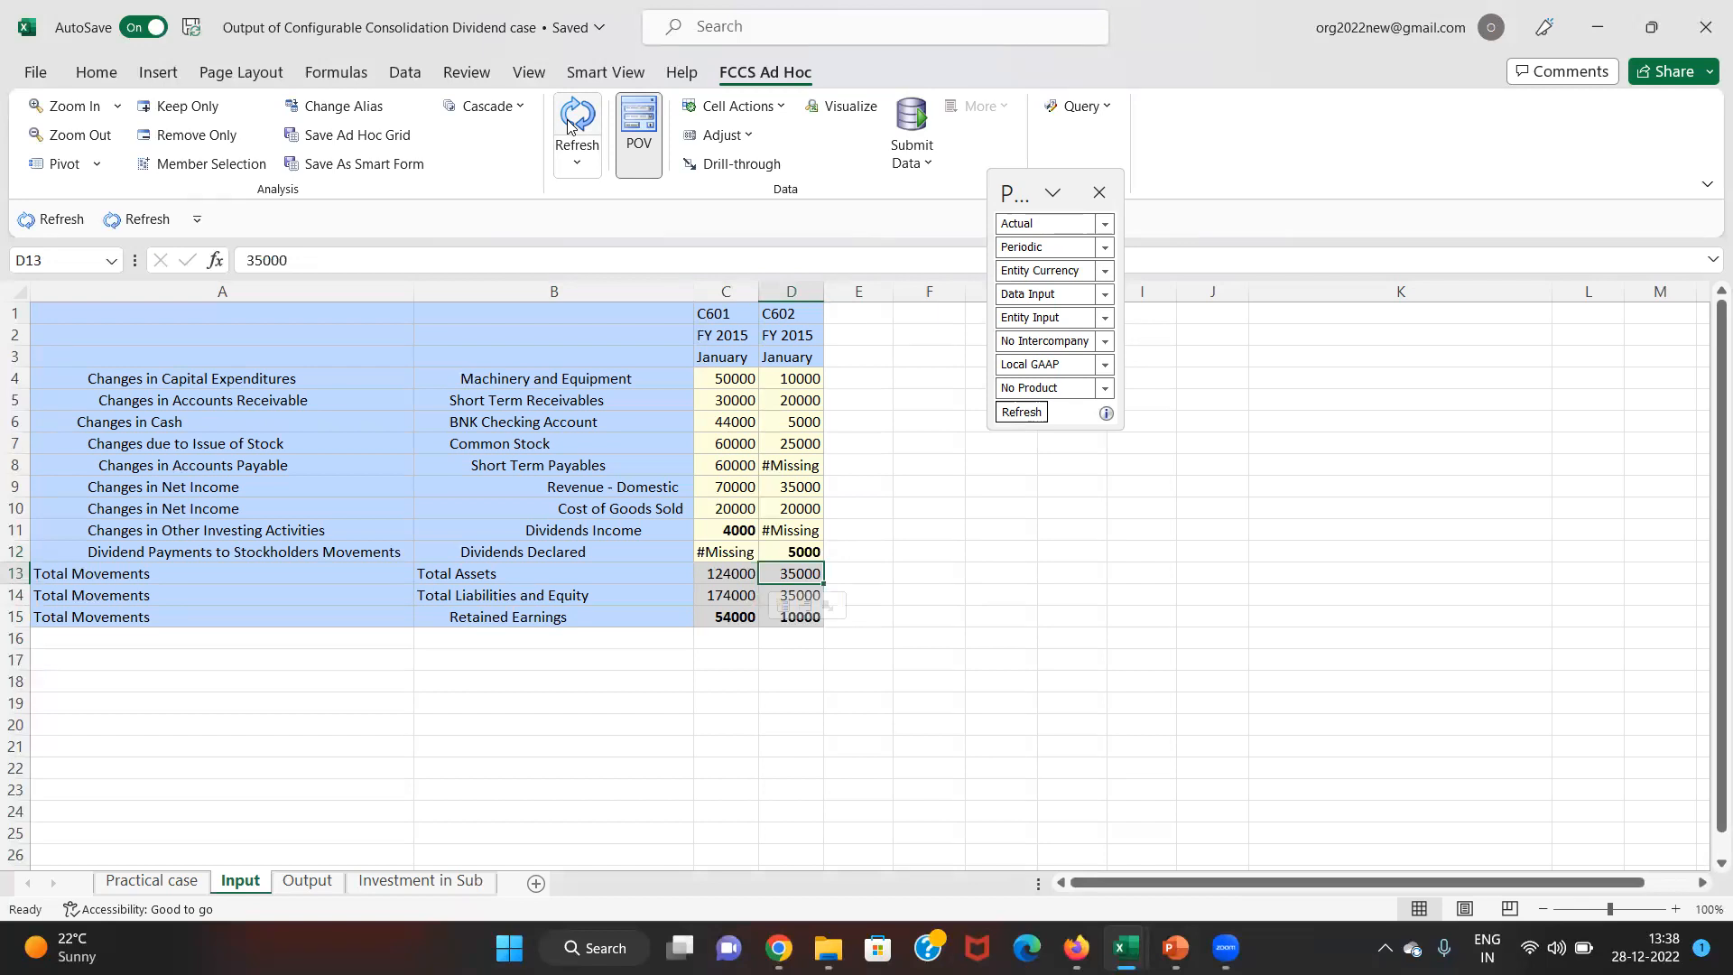
- Go through the C_600 consolidated asset amounts in G5:G15 of the Dividend payable adjustment workbook
{"action": "key", "text": "alt+Tab"}
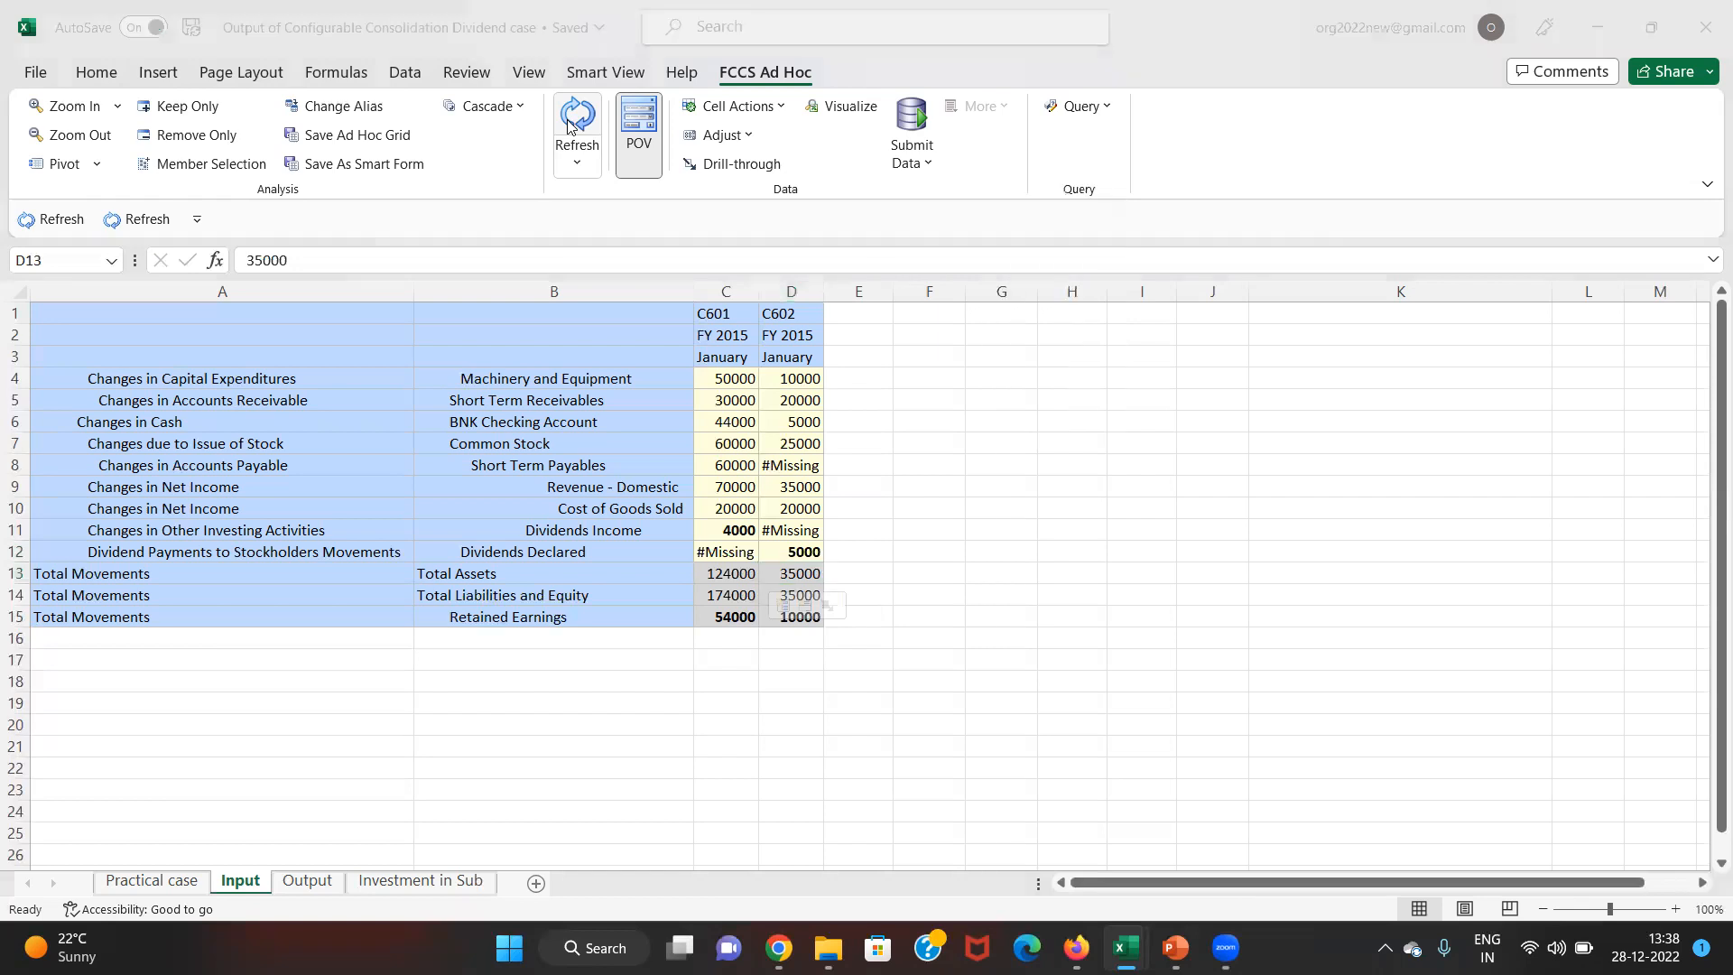
{"action": "key", "text": "Up"}
{"action": "key", "text": "Right"}
{"action": "key", "text": "Right"}
{"action": "key", "text": "Right"}
{"action": "key", "text": "Right"}
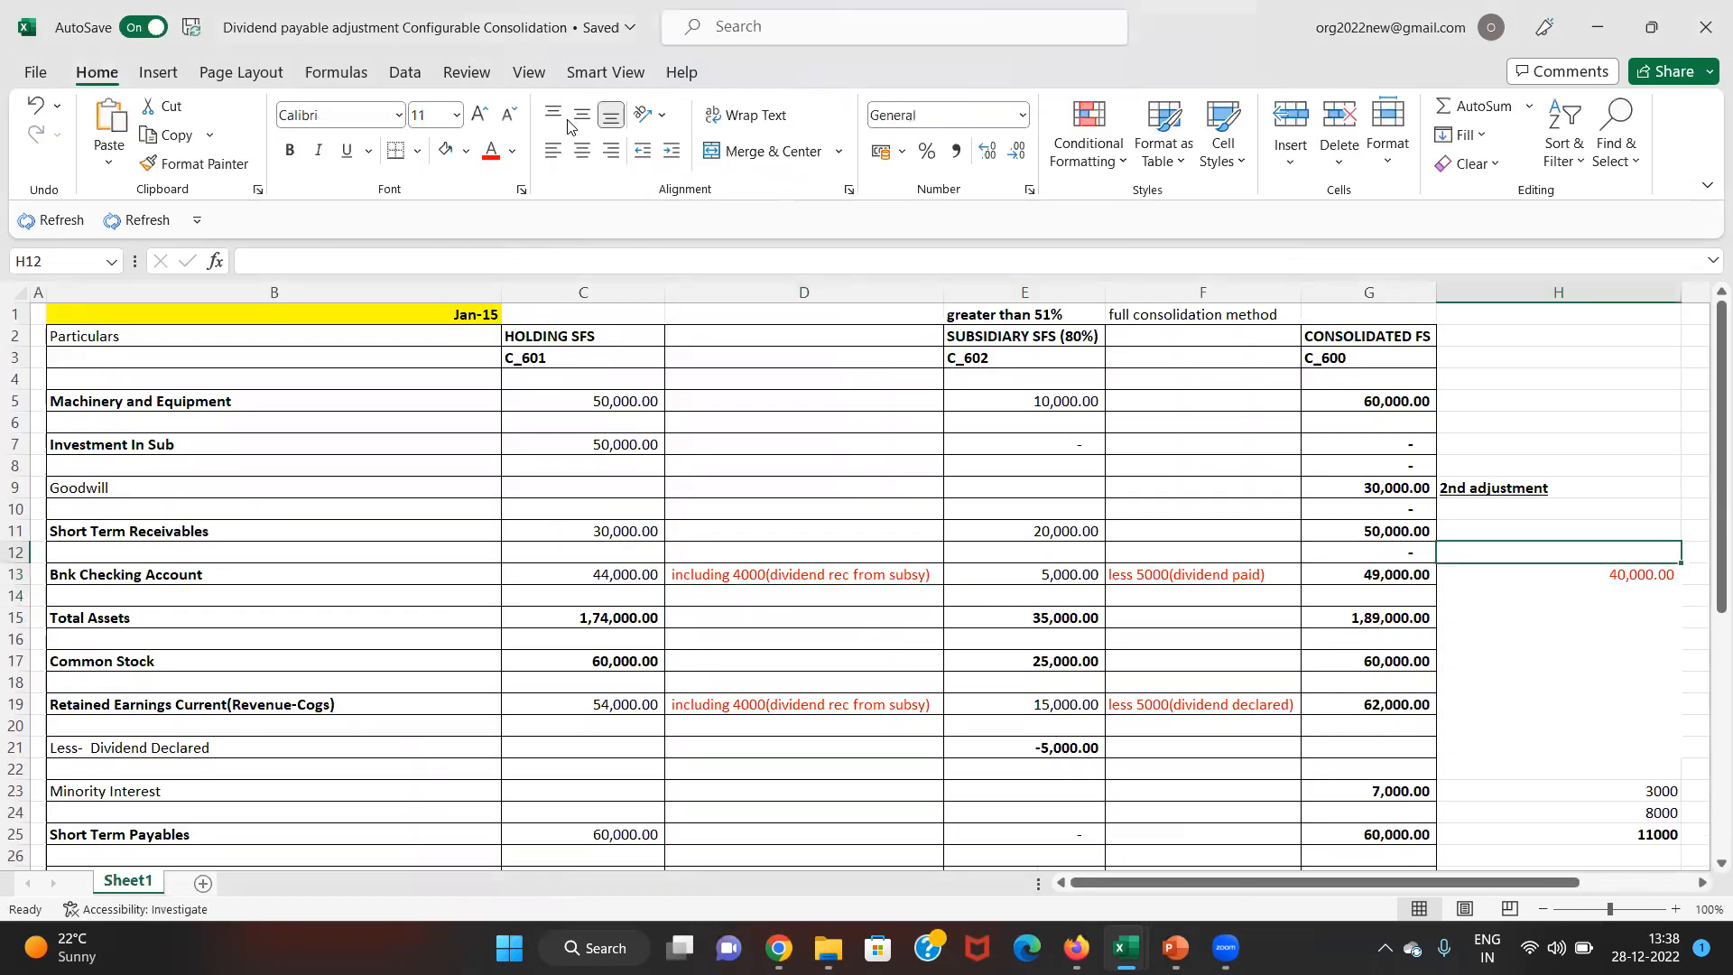
{"action": "key", "text": "Left"}
{"action": "key", "text": "Up"}
{"action": "key", "text": "Up"}
{"action": "key", "text": "Up"}
{"action": "key", "text": "Up"}
{"action": "key", "text": "Up"}
{"action": "key", "text": "Up"}
{"action": "key", "text": "Up"}
{"action": "key", "text": "Down"}
{"action": "key", "text": "Down"}
{"action": "key", "text": "Down"}
{"action": "key", "text": "Down"}
{"action": "key", "text": "Down"}
{"action": "key", "text": "Down"}
{"action": "key", "text": "Down"}
{"action": "key", "text": "Down"}
{"action": "key", "text": "Down"}
{"action": "key", "text": "Down"}
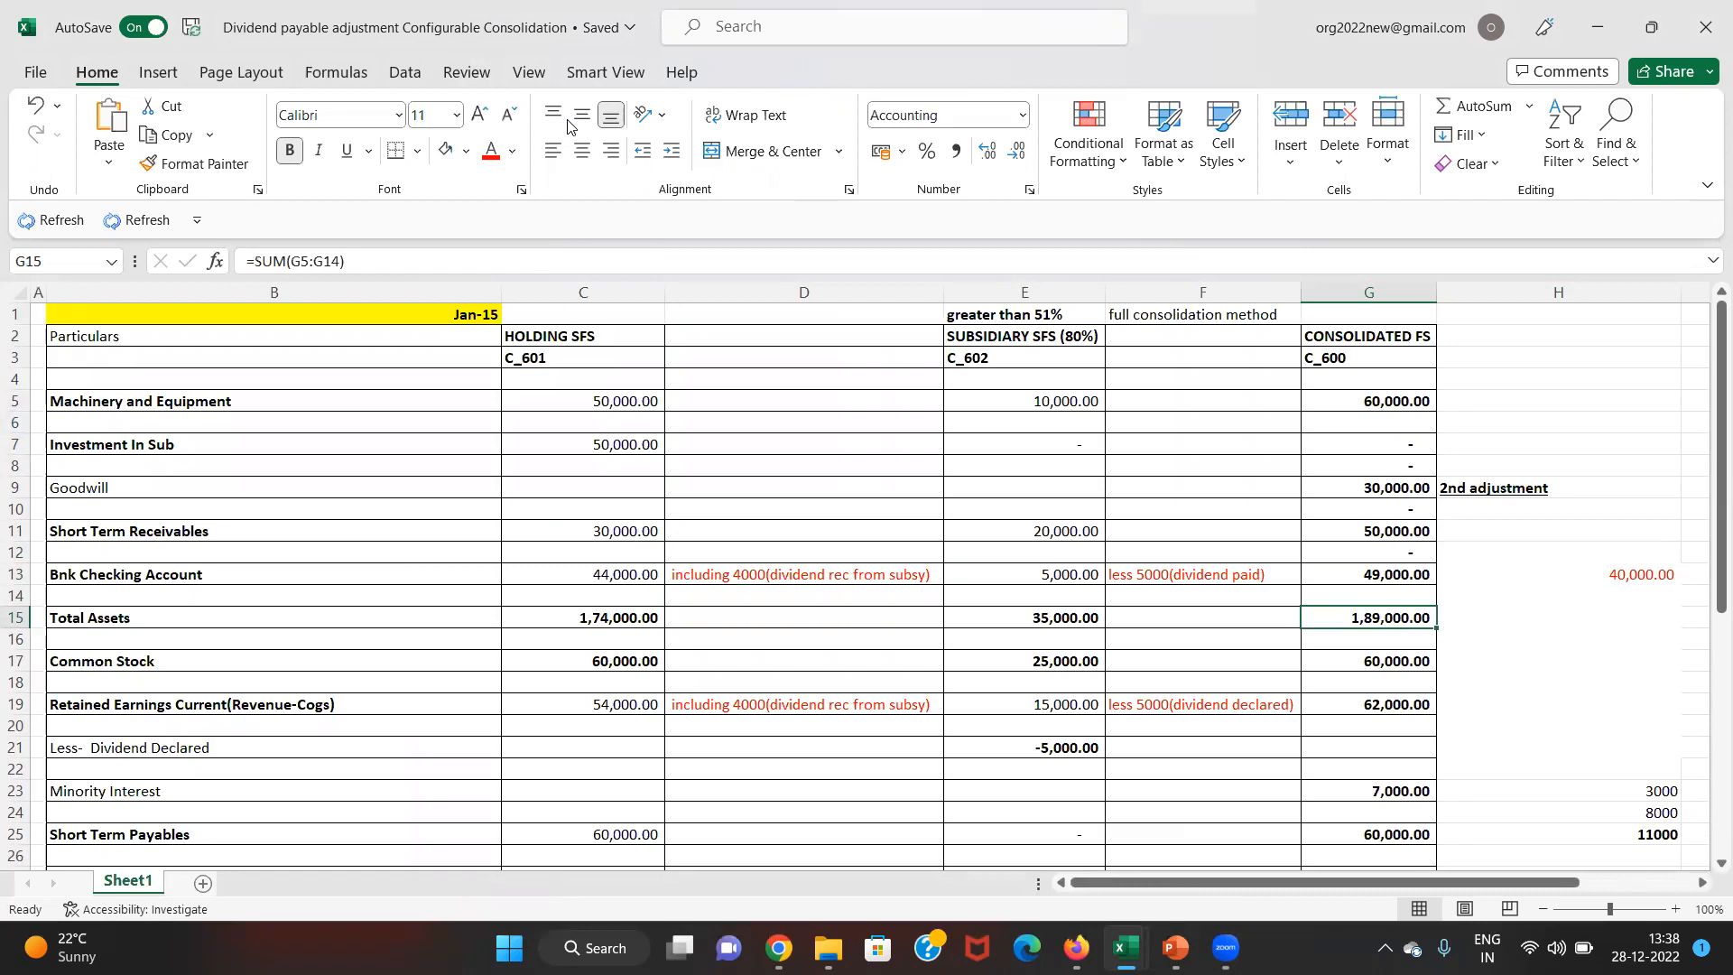
{"action": "key", "text": "Up"}
{"action": "key", "text": "Up"}
{"action": "key", "text": "Up"}
{"action": "key", "text": "Up"}
{"action": "key", "text": "Up"}
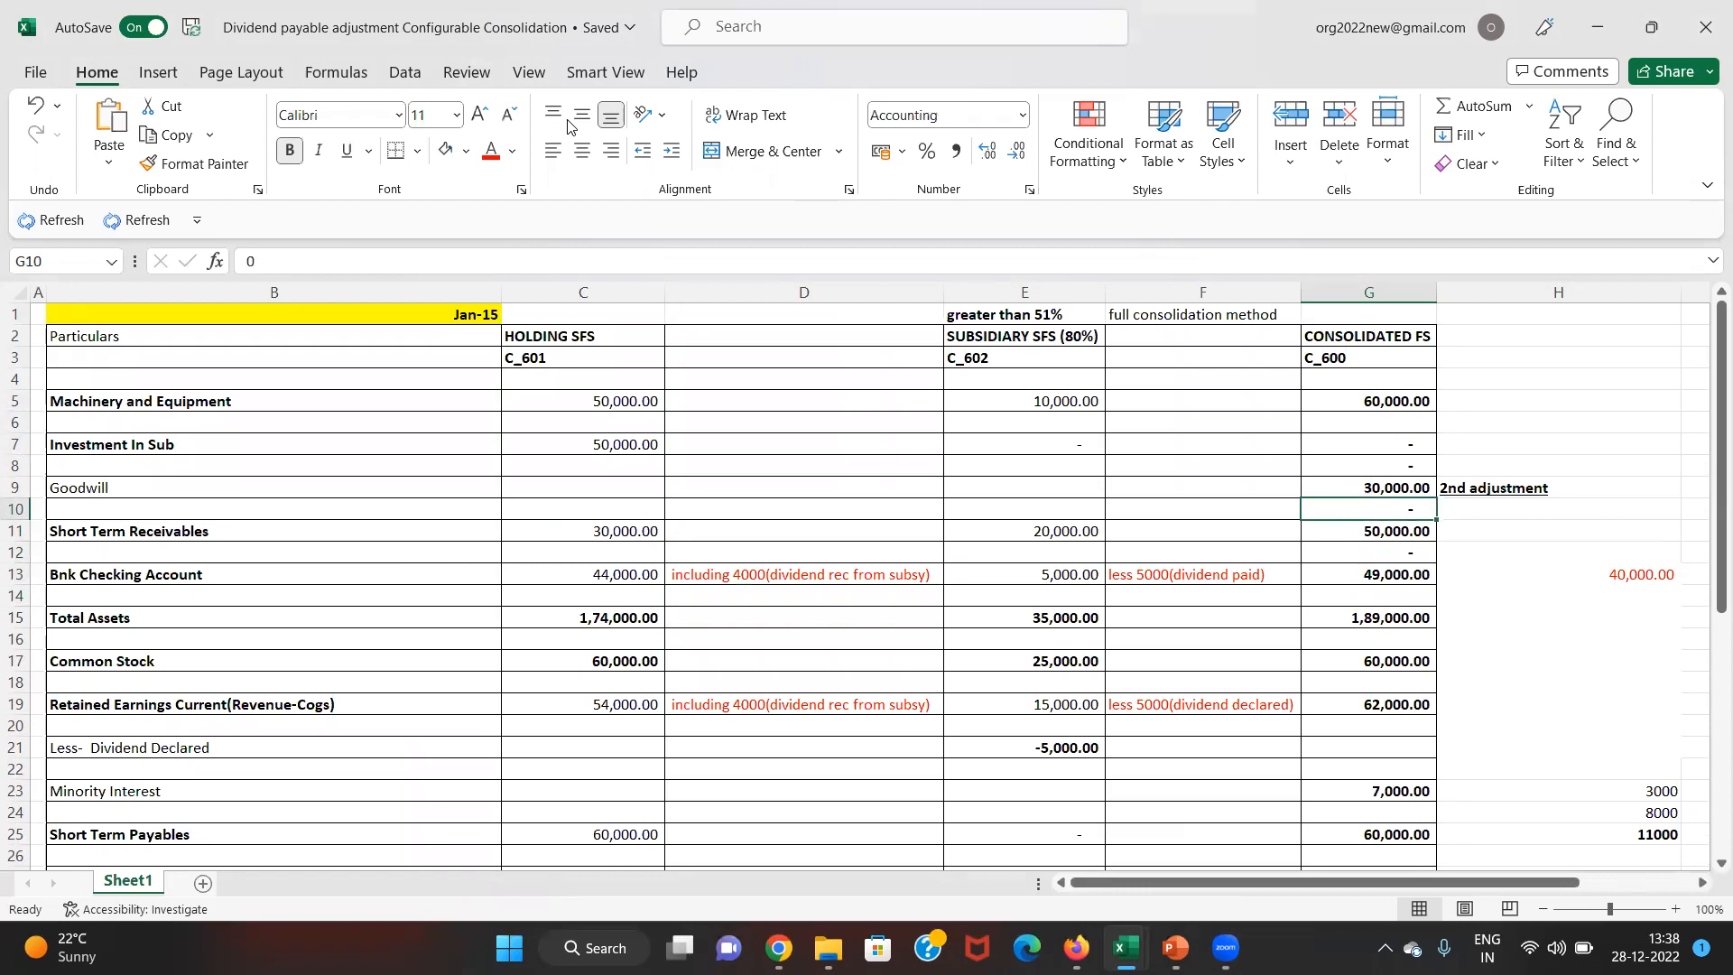
- Review the C_600 consolidated Common Stock, Retained Earnings and Minority Interest amounts in G17:G23, including the Minority Interest formula
{"action": "key", "text": "Down"}
{"action": "key", "text": "Down"}
{"action": "key", "text": "Down"}
{"action": "key", "text": "Down"}
{"action": "key", "text": "Down"}
{"action": "key", "text": "Down"}
{"action": "key", "text": "Down"}
{"action": "key", "text": "Down"}
{"action": "key", "text": "Down"}
{"action": "key", "text": "Down"}
{"action": "key", "text": "Down"}
{"action": "key", "text": "Down"}
{"action": "key", "text": "Down"}
{"action": "key", "text": "Down"}
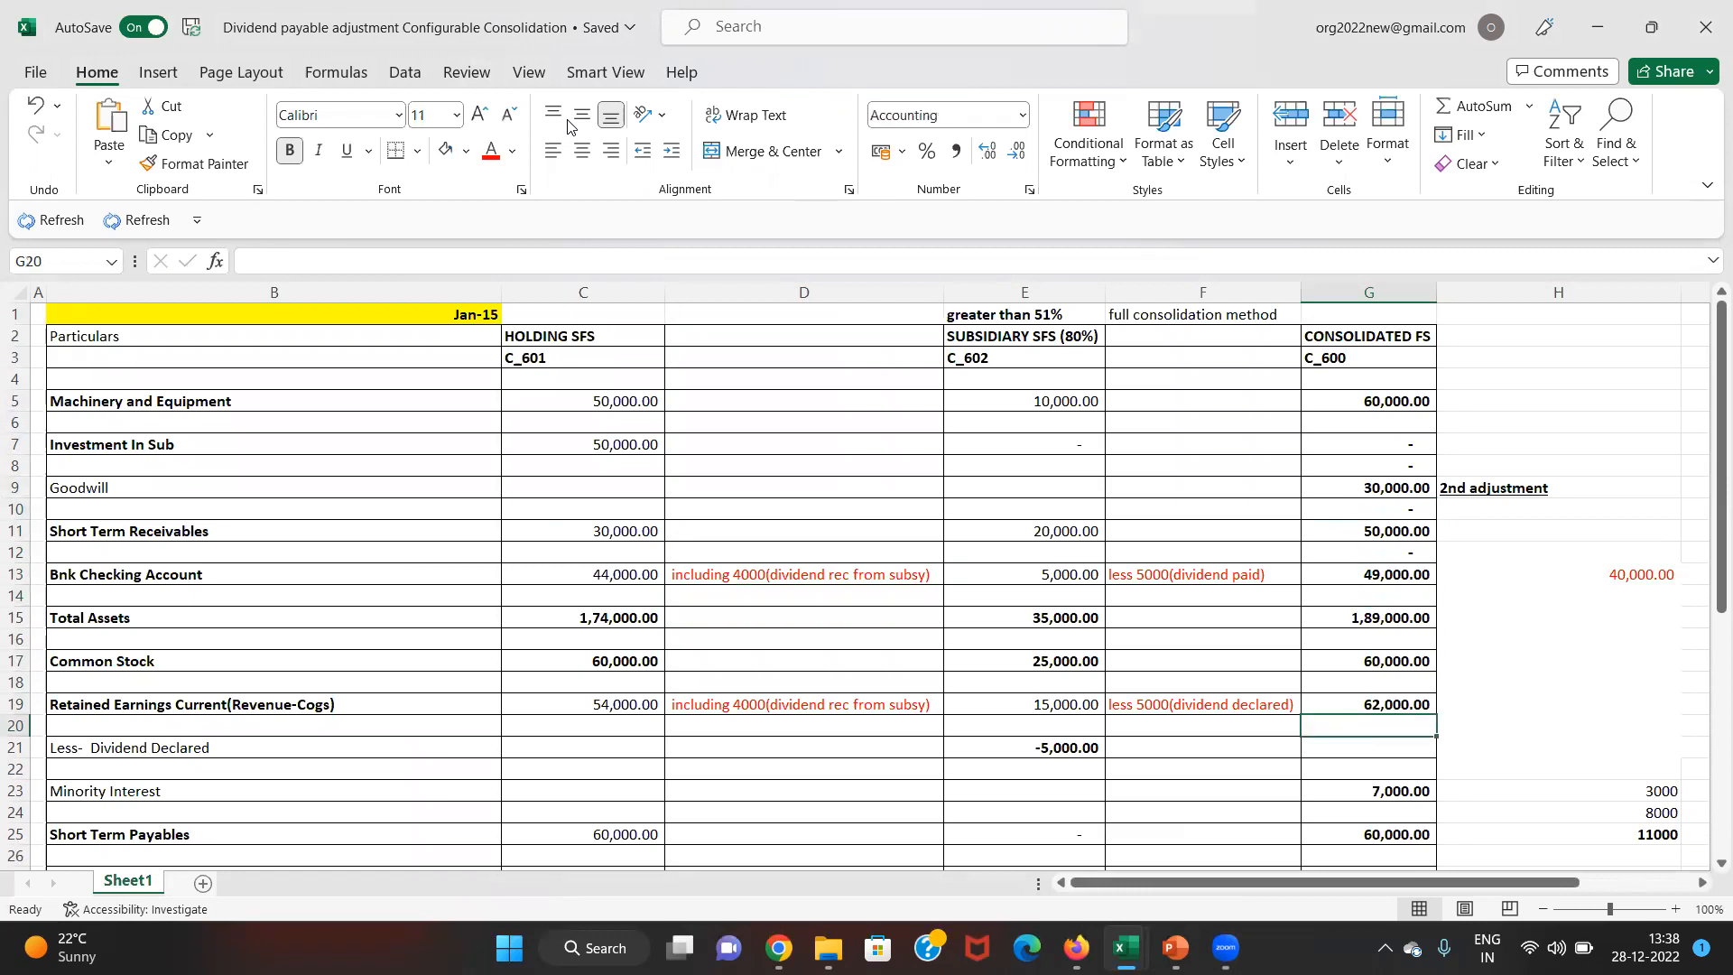
{"action": "key", "text": "Down"}
{"action": "key", "text": "Up"}
{"action": "key", "text": "Up"}
{"action": "key", "text": "Up"}
{"action": "key", "text": "Up"}
{"action": "key", "text": "Up"}
{"action": "key", "text": "Up"}
{"action": "key", "text": "Up"}
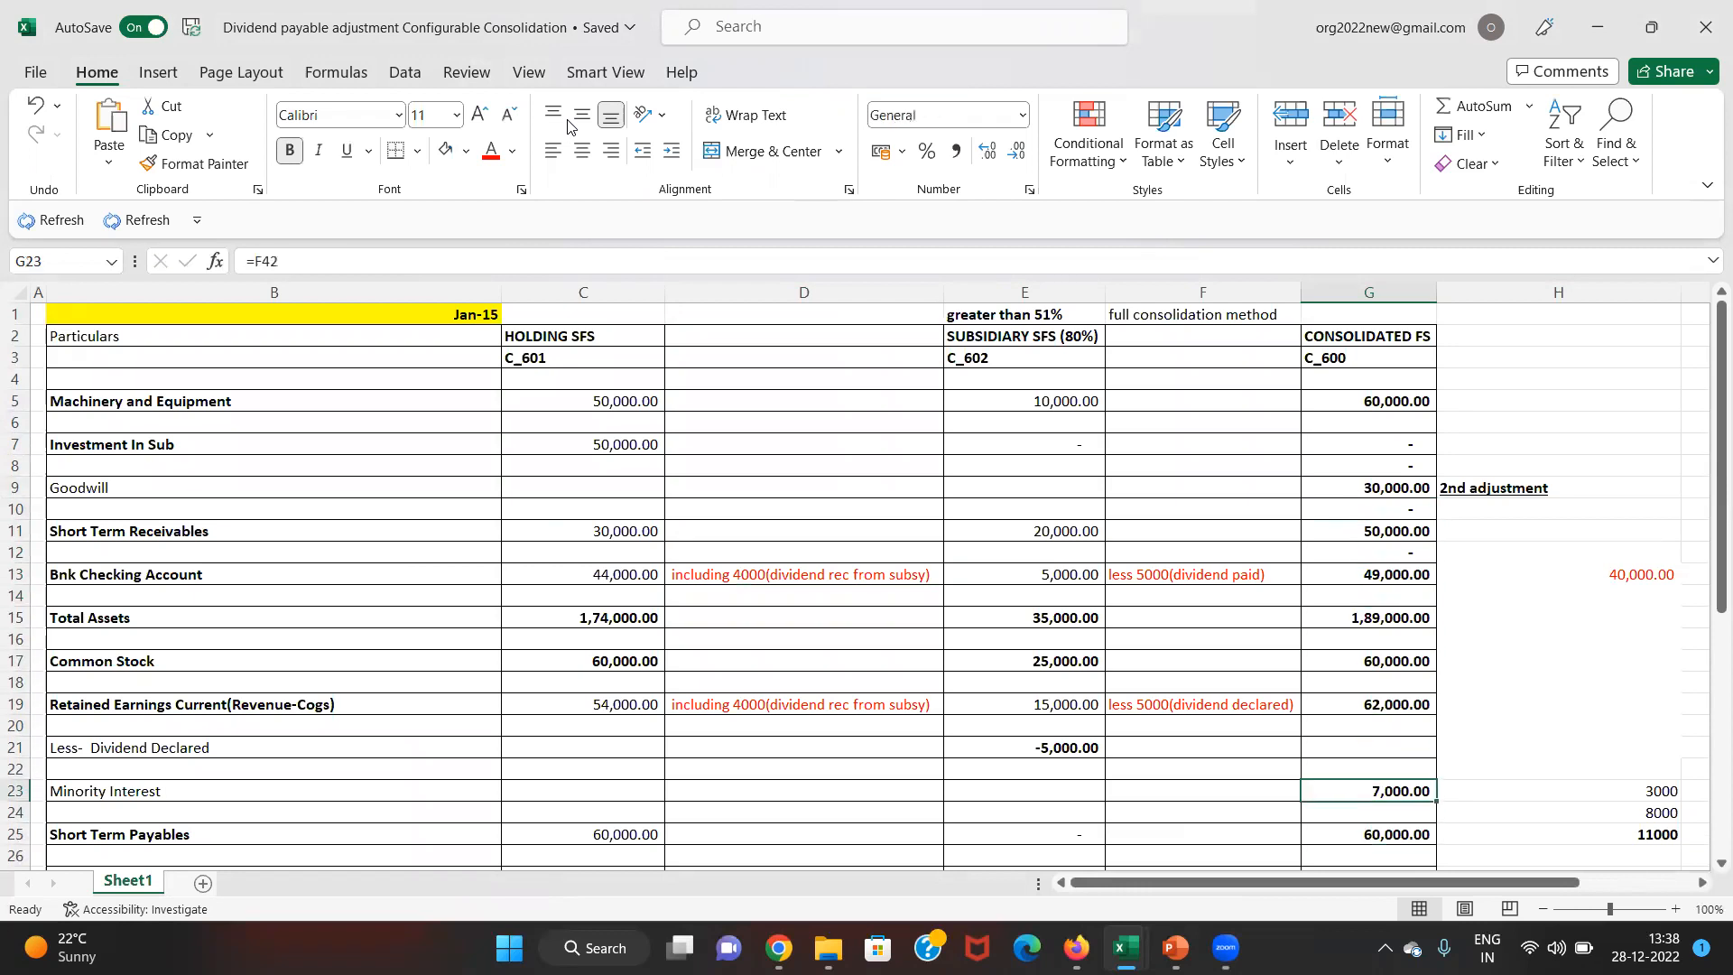
- Check the C_600 consolidated Short Term Payables in G25 and the Total Liabilities And Equity in G27 against Total Assets
{"action": "key", "text": "Down"}
{"action": "key", "text": "Down"}
{"action": "key", "text": "Down"}
{"action": "key", "text": "Down"}
{"action": "key", "text": "Down"}
{"action": "key", "text": "Down"}
{"action": "key", "text": "Down"}
{"action": "key", "text": "Down"}
{"action": "key", "text": "Down"}
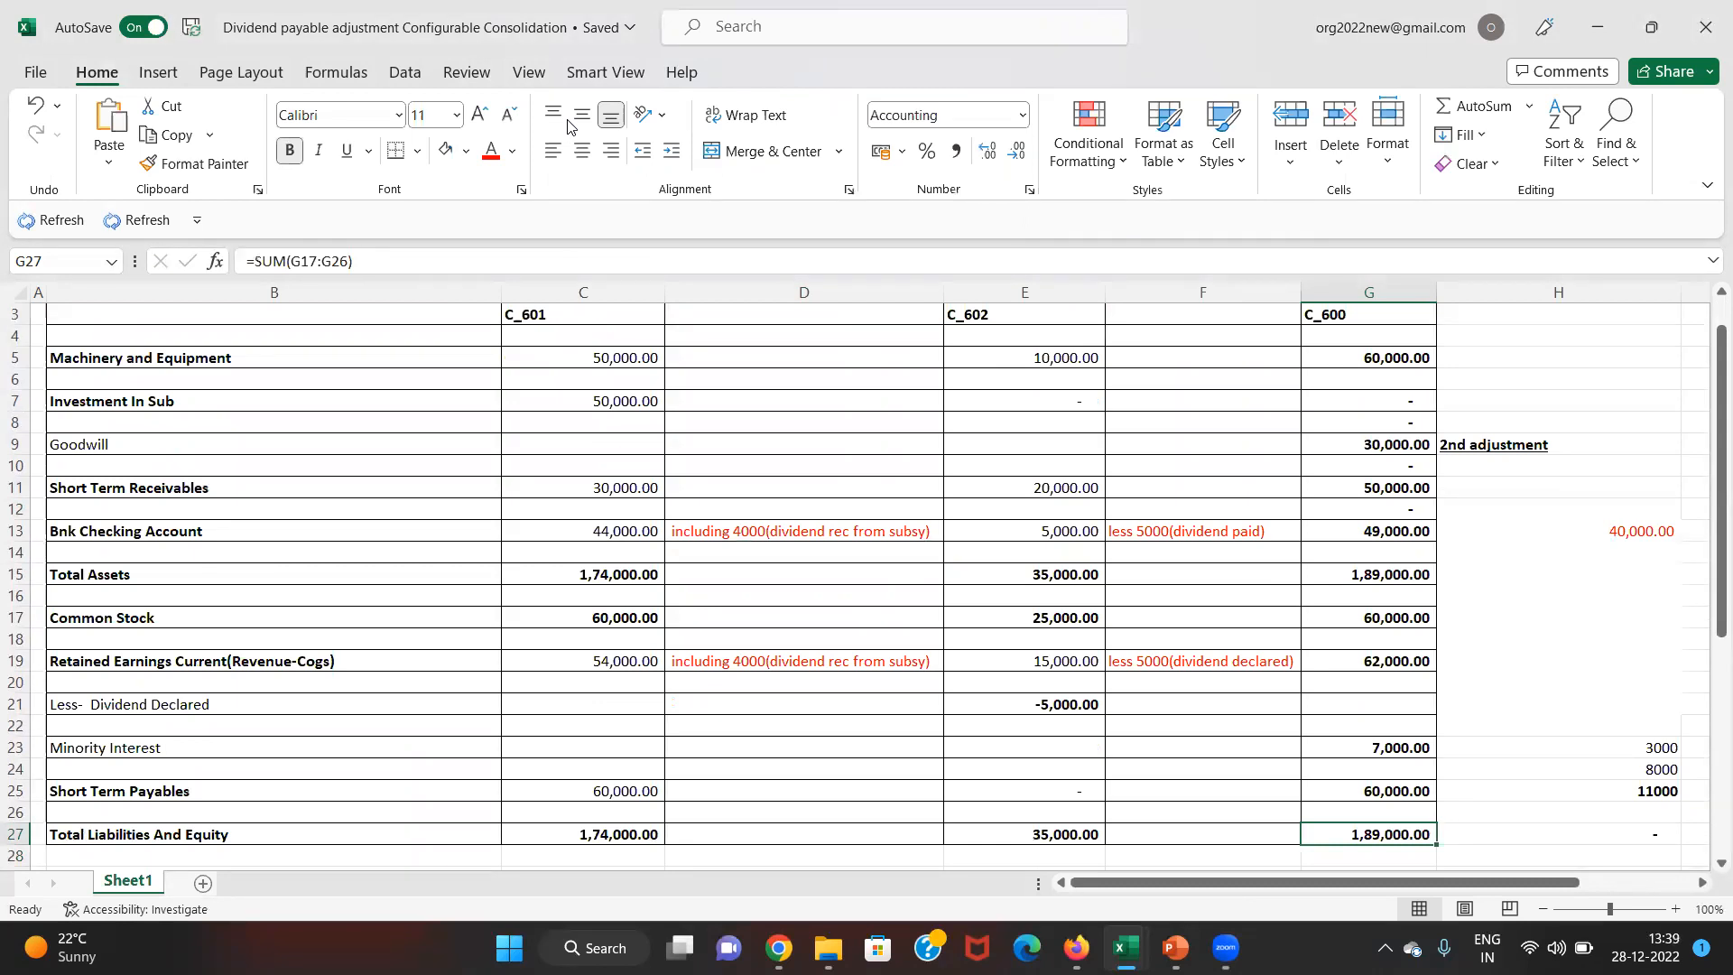
- Switch to the Oracle EPM Cloud Financial Consolidation and Close browser window and open the application's business rules list
{"action": "key", "text": "alt+Tab"}
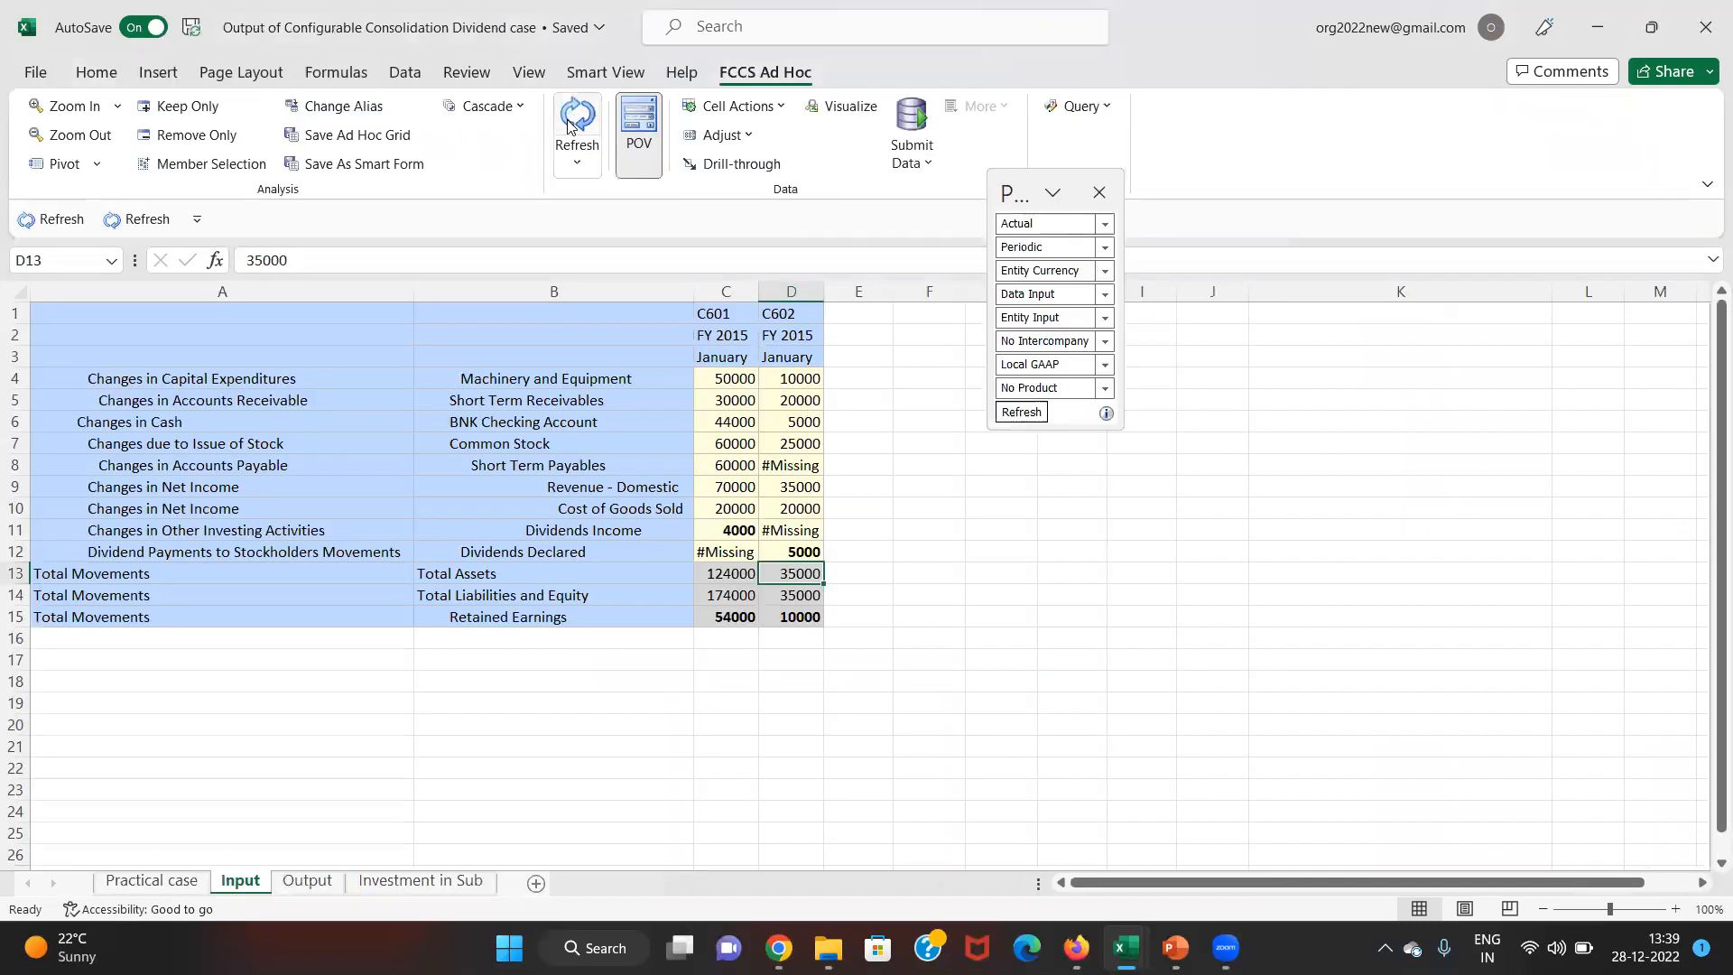
{"action": "key", "text": "alt+Tab"}
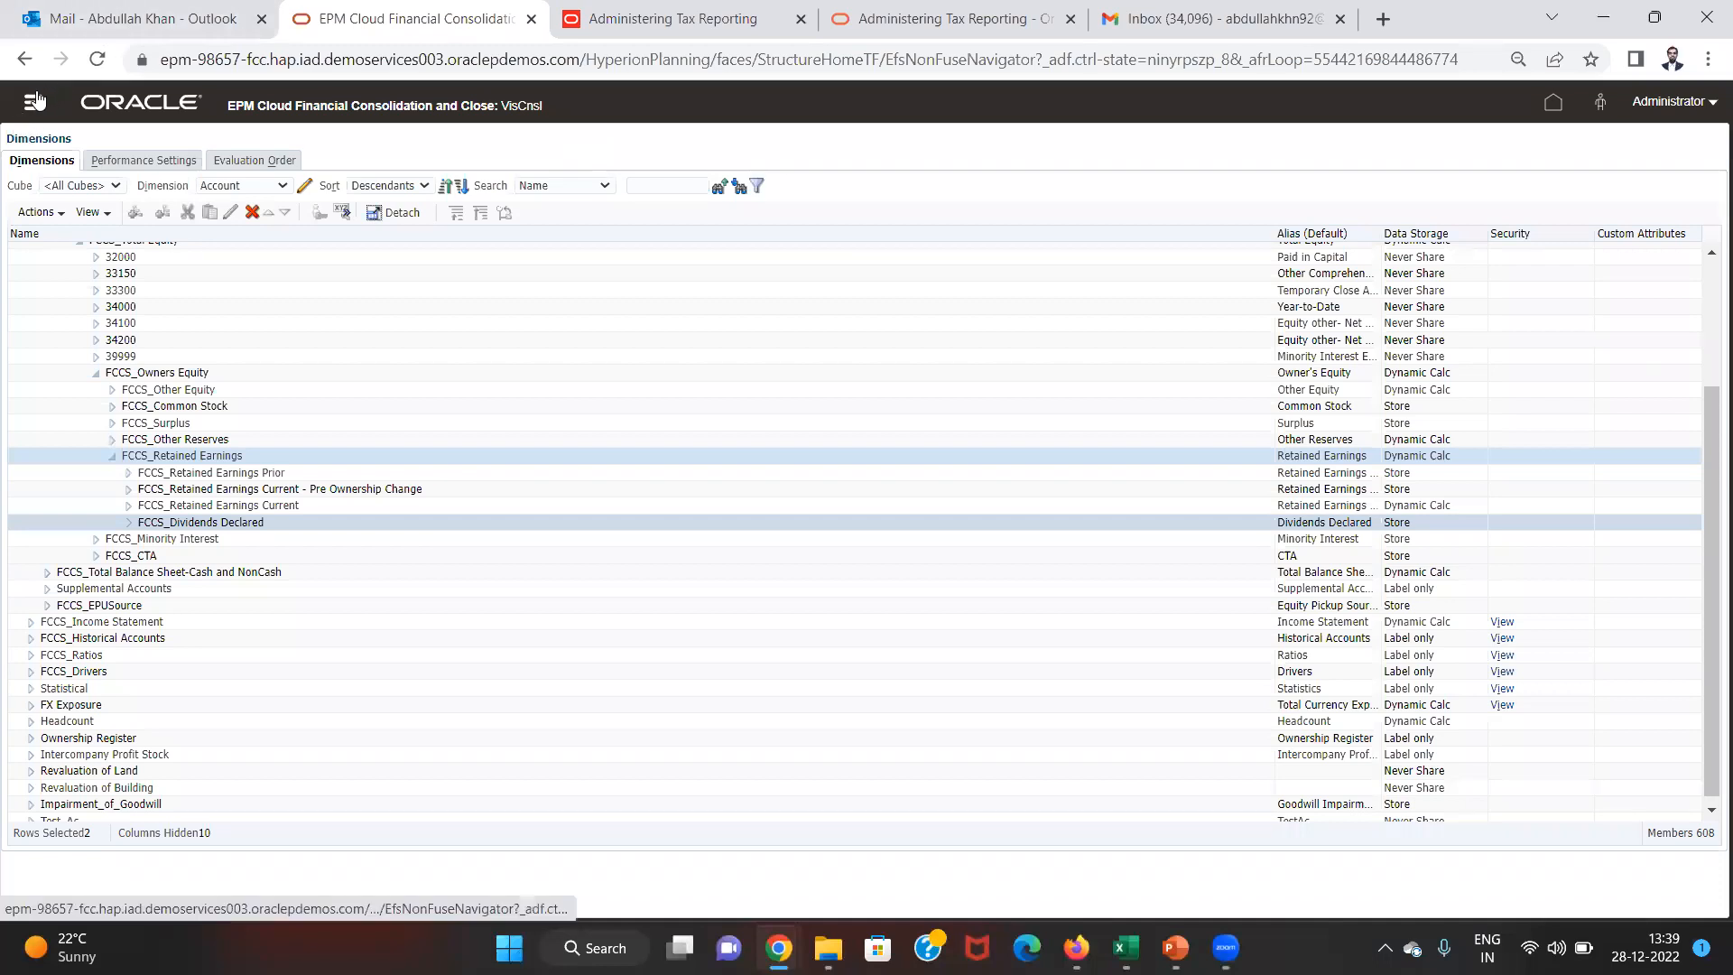
{"action": "left_click", "coordinate": [37, 101]}
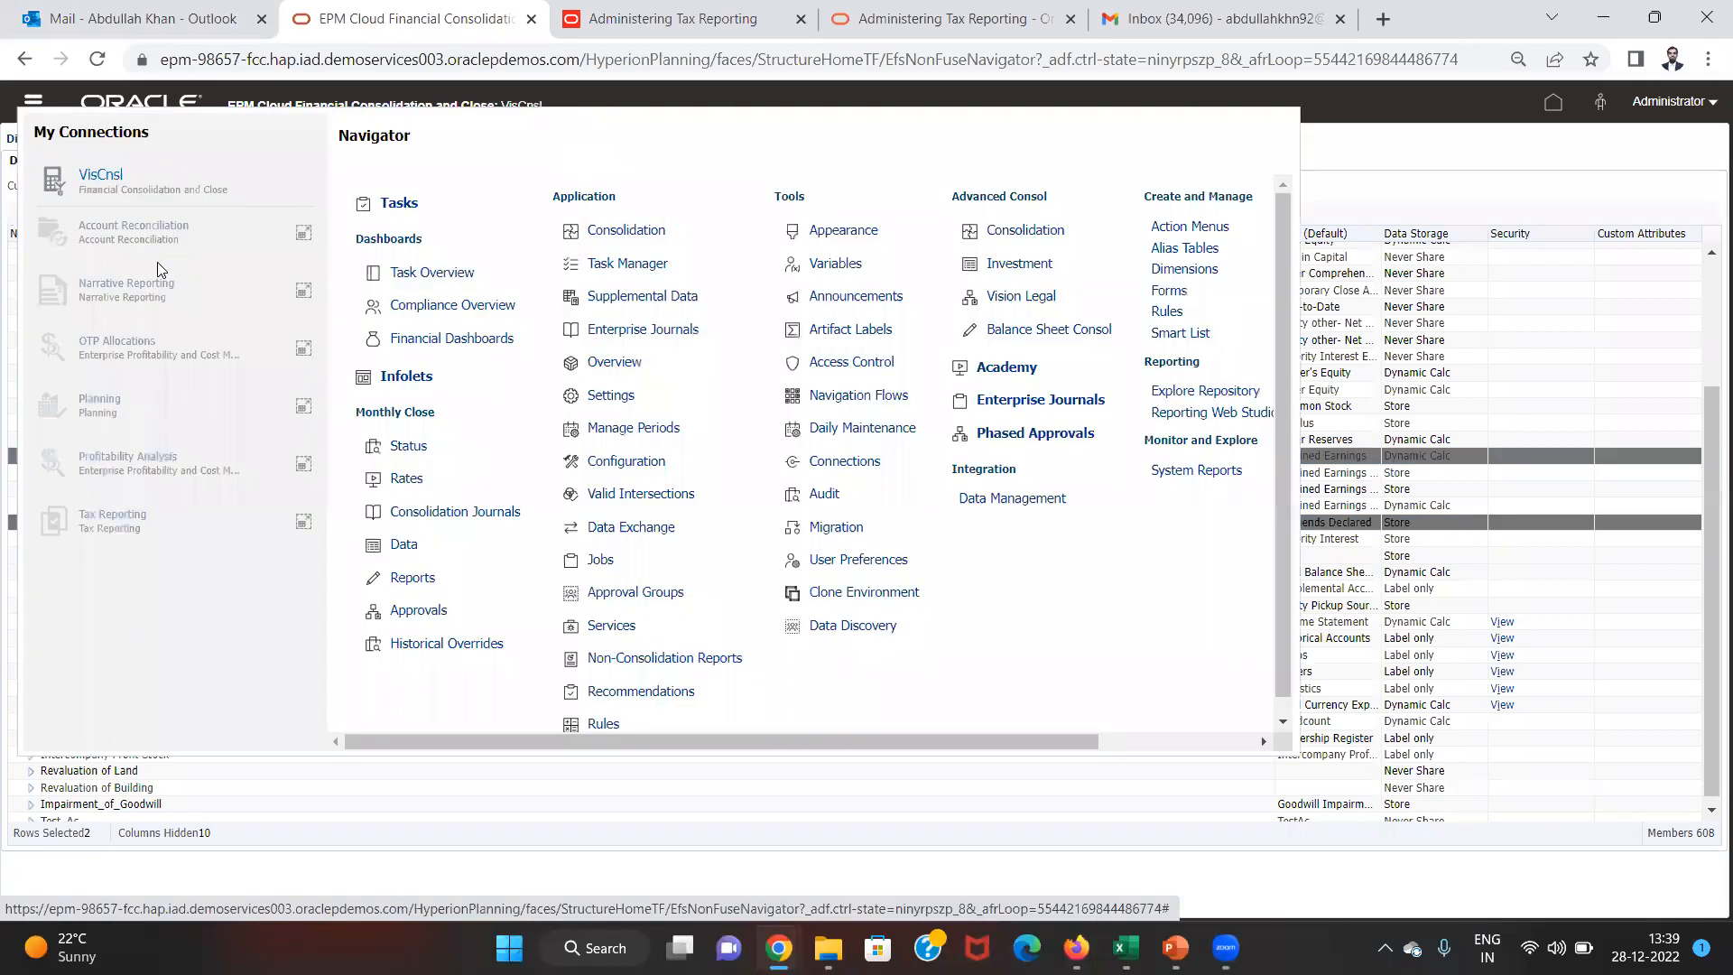
{"action": "left_click", "coordinate": [596, 723]}
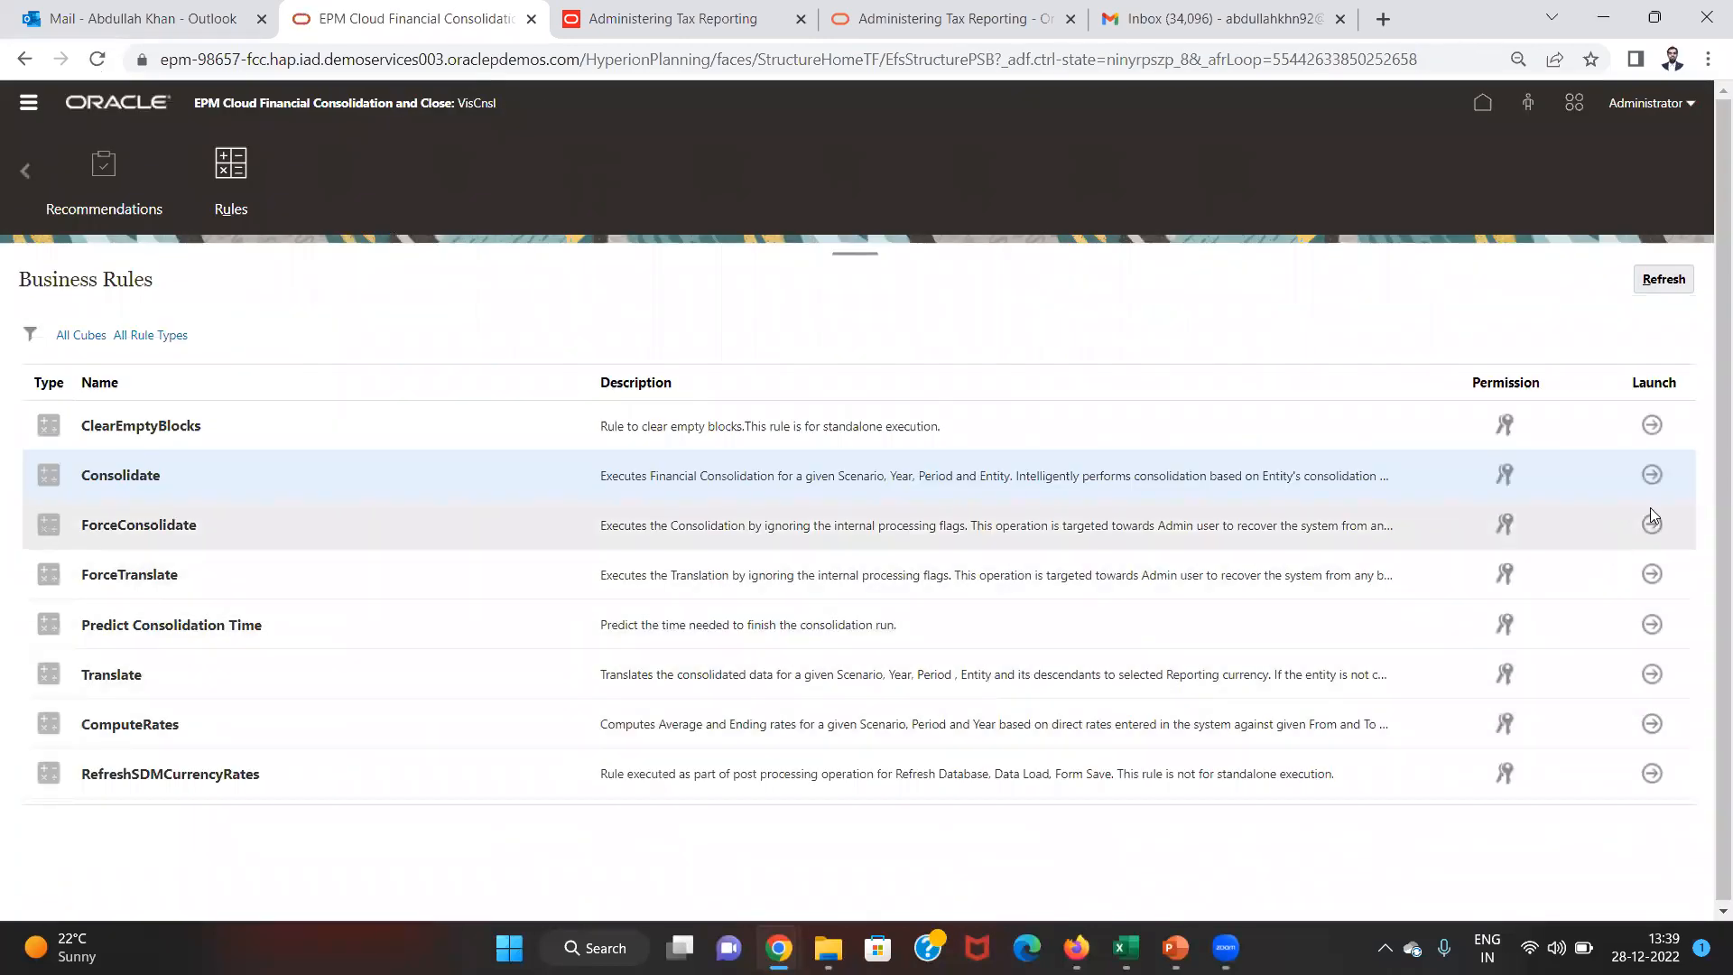
- Run the Consolidate rule for entity C_600, scenario Actual, period Jan and year FY15, and dismiss the message
{"action": "left_click", "coordinate": [1653, 476]}
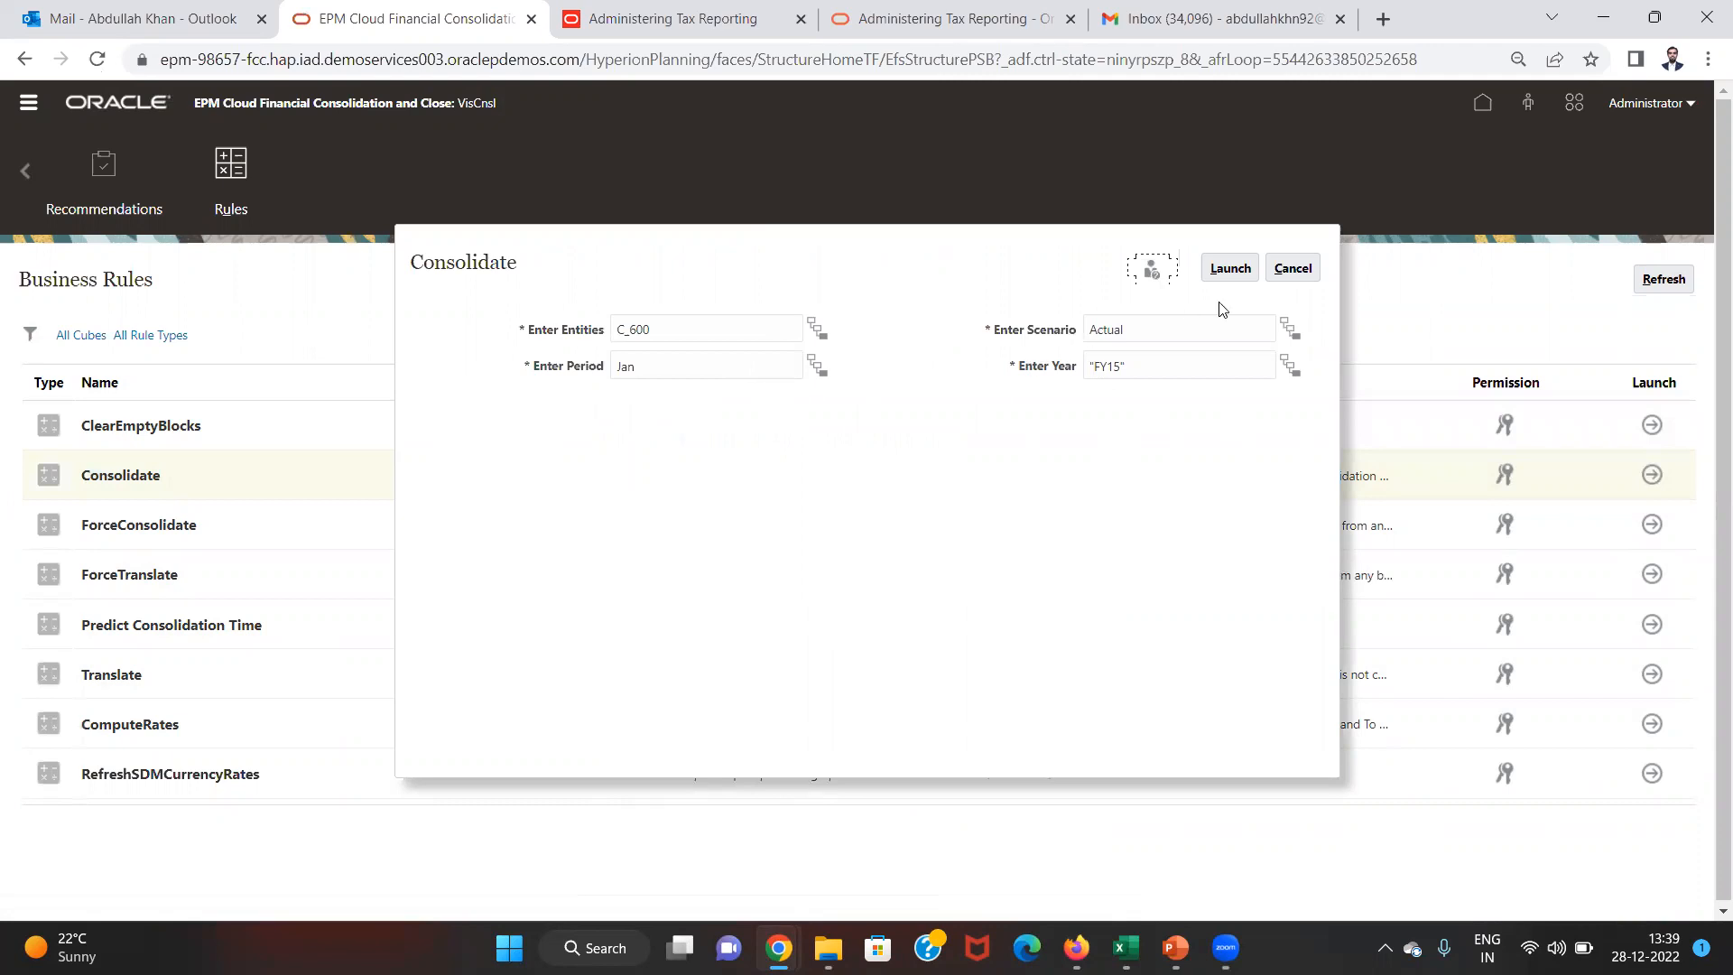
{"action": "left_click", "coordinate": [1230, 269]}
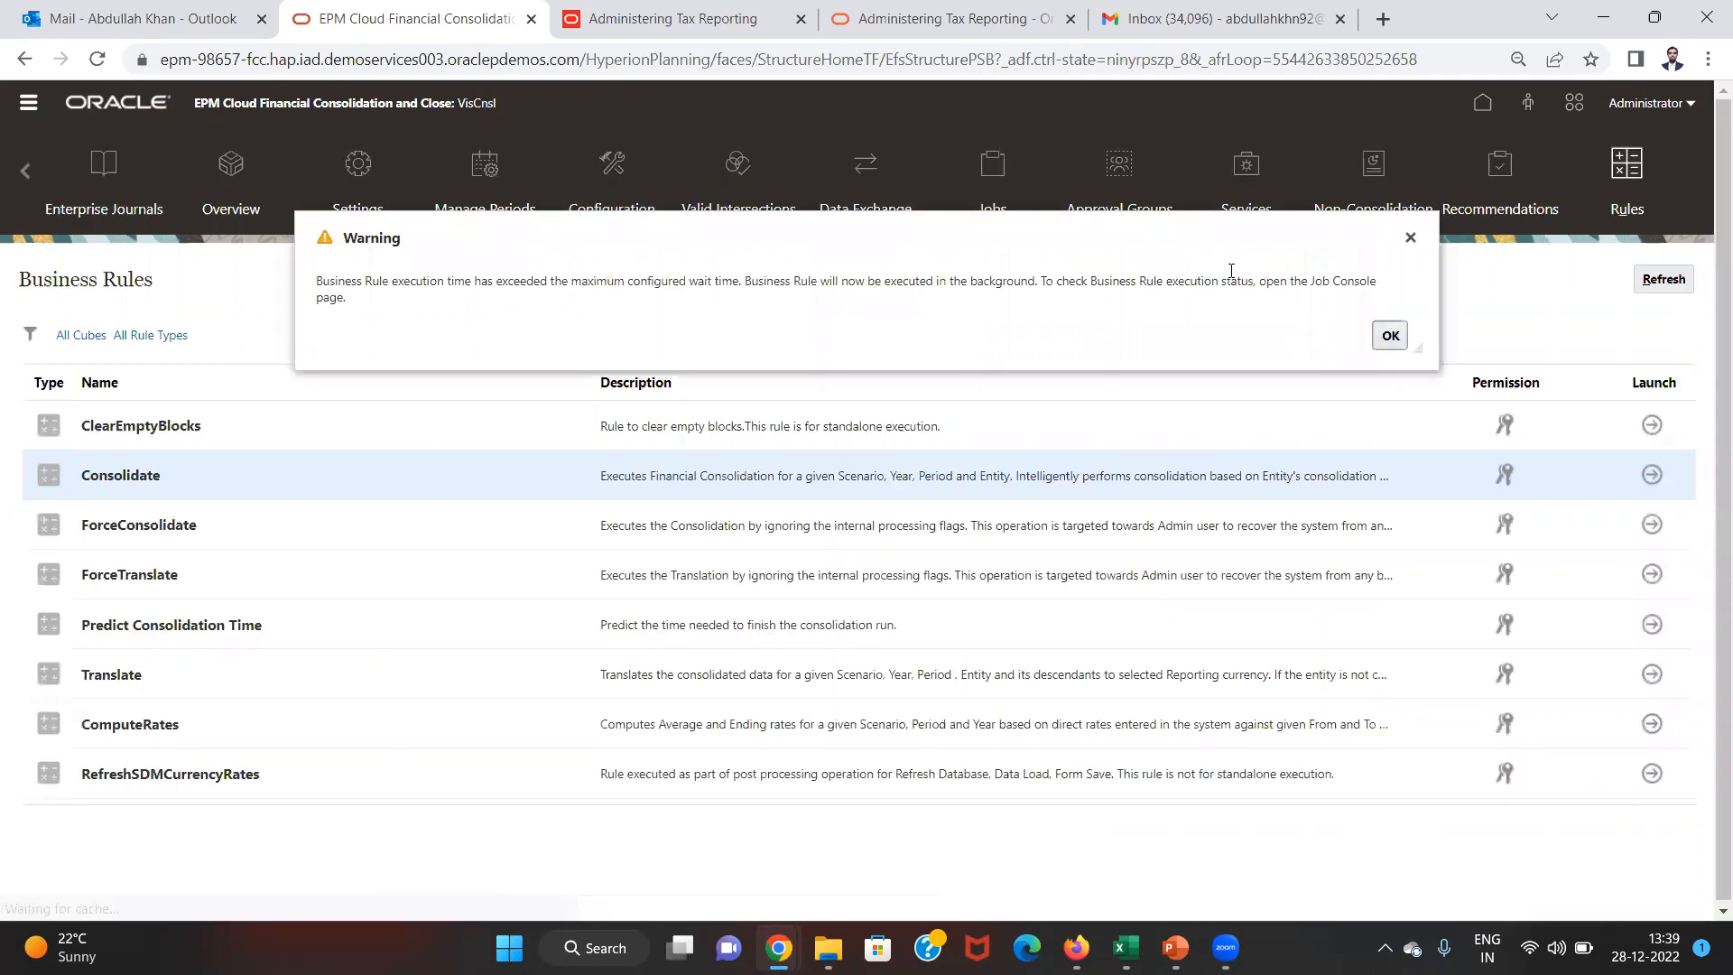
{"action": "left_click", "coordinate": [1391, 337]}
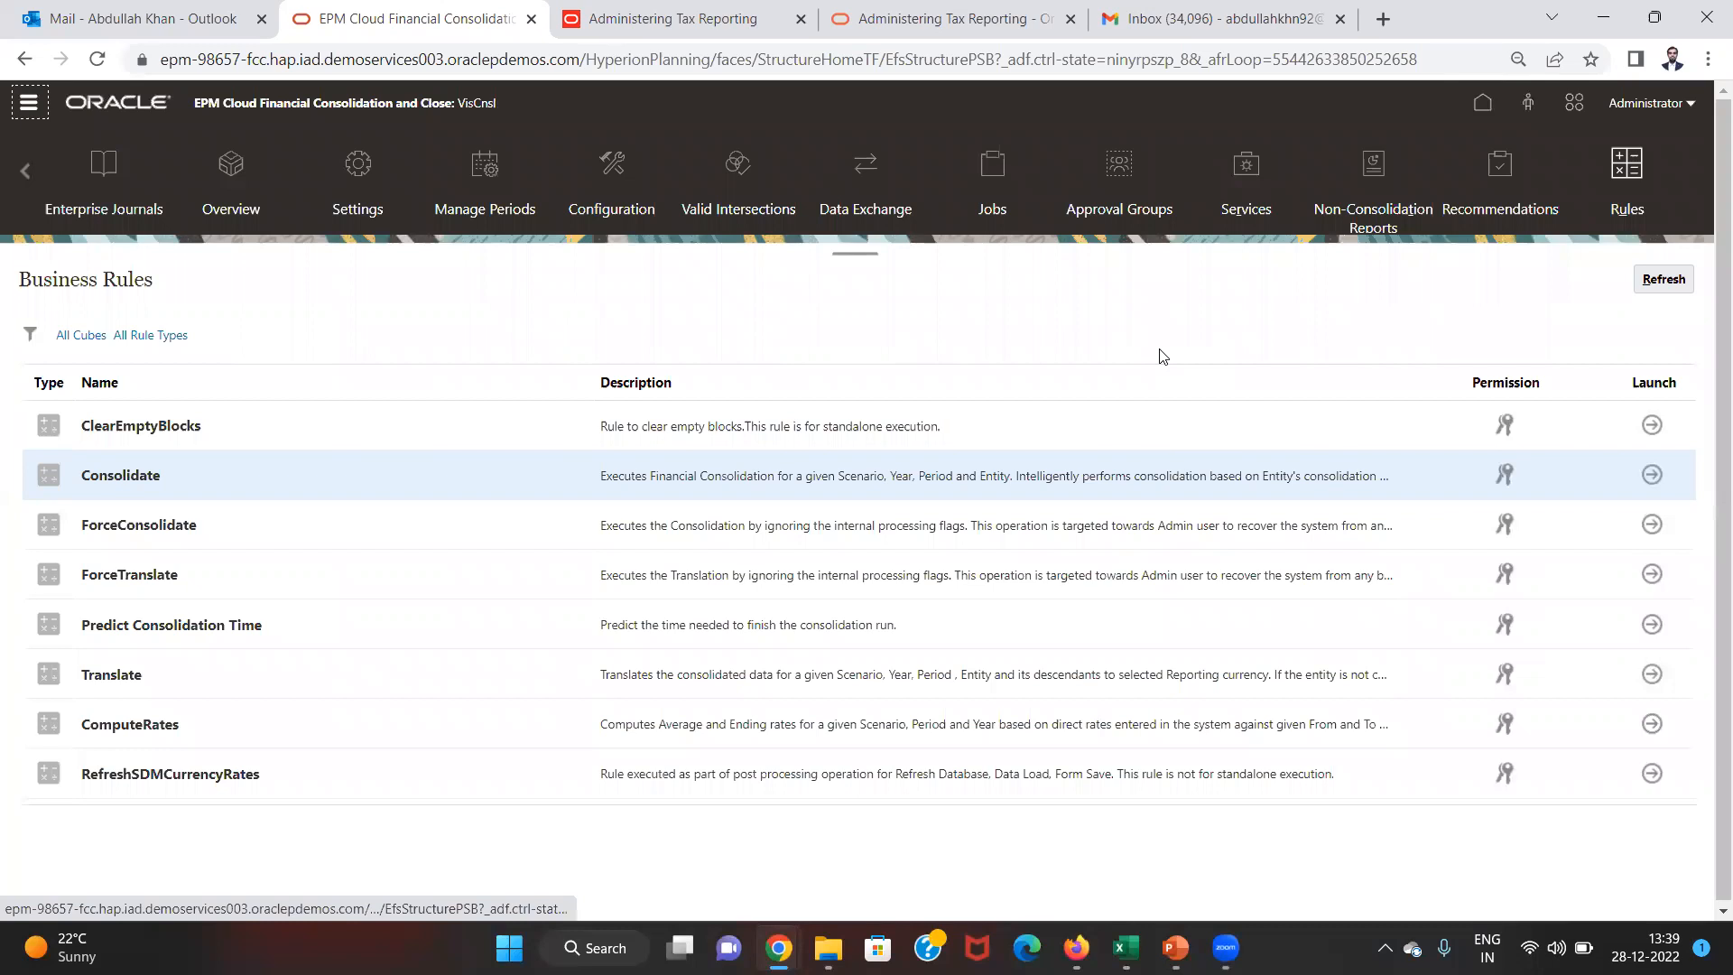
- Switch to the Output of Configurable Consolidation Dividend case workbook and refresh its Output sheet
{"action": "key", "text": "alt+Tab"}
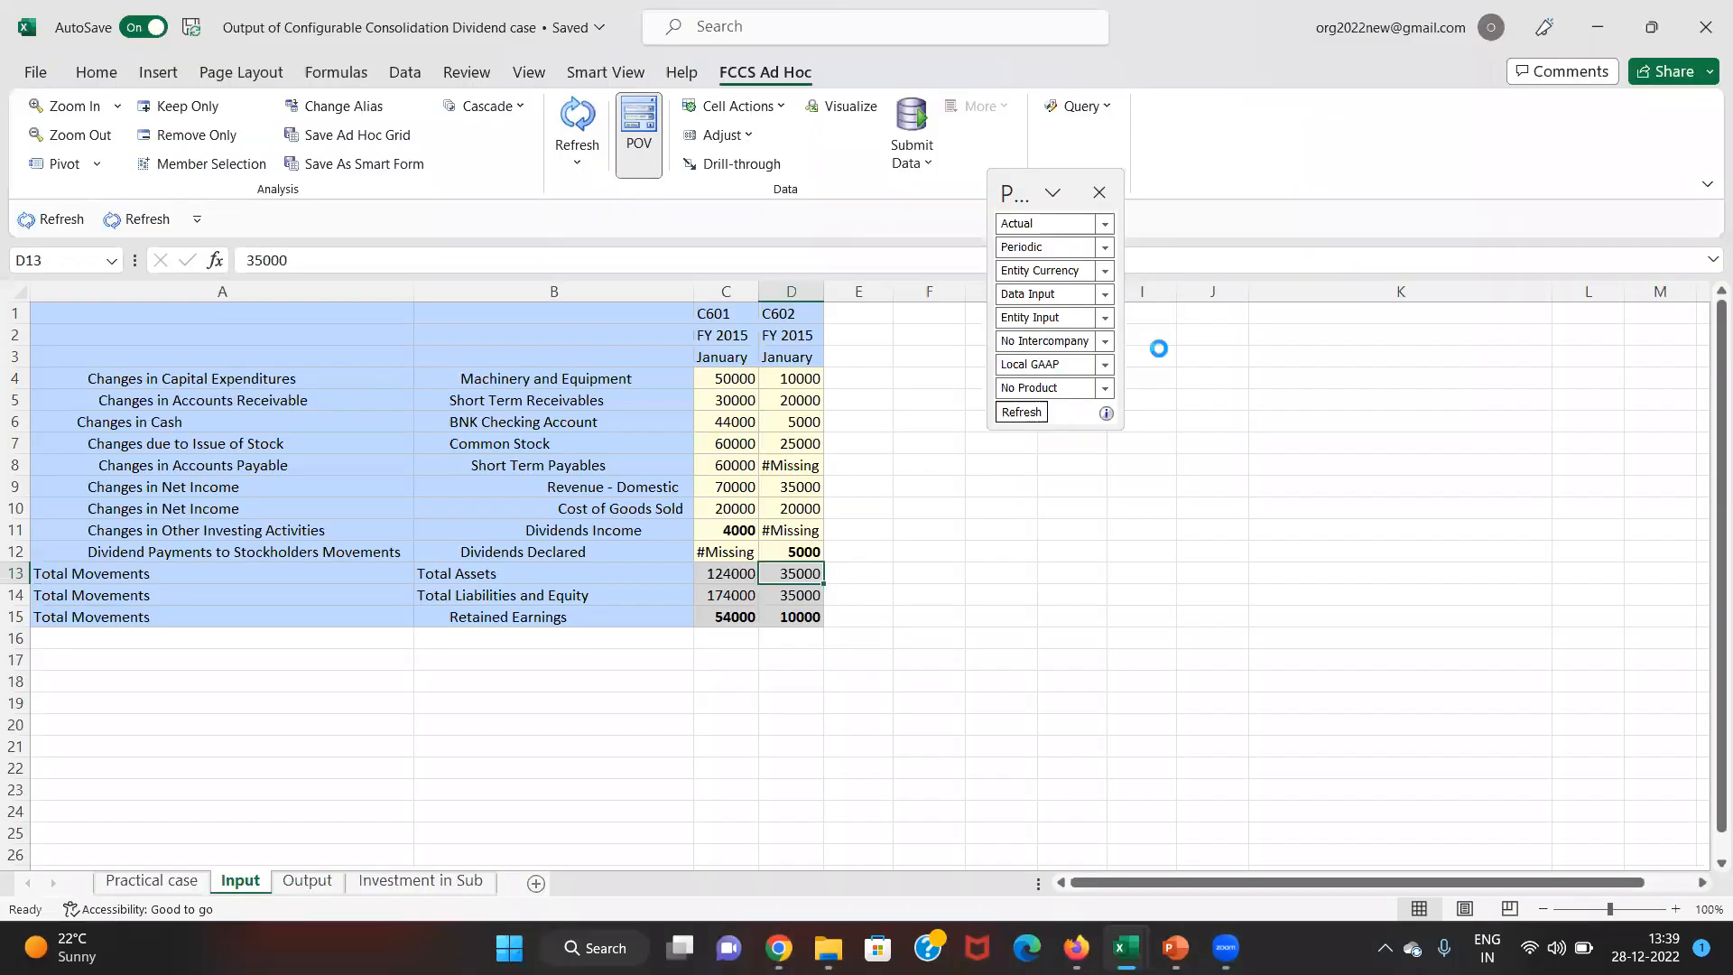
{"action": "left_click", "coordinate": [596, 119]}
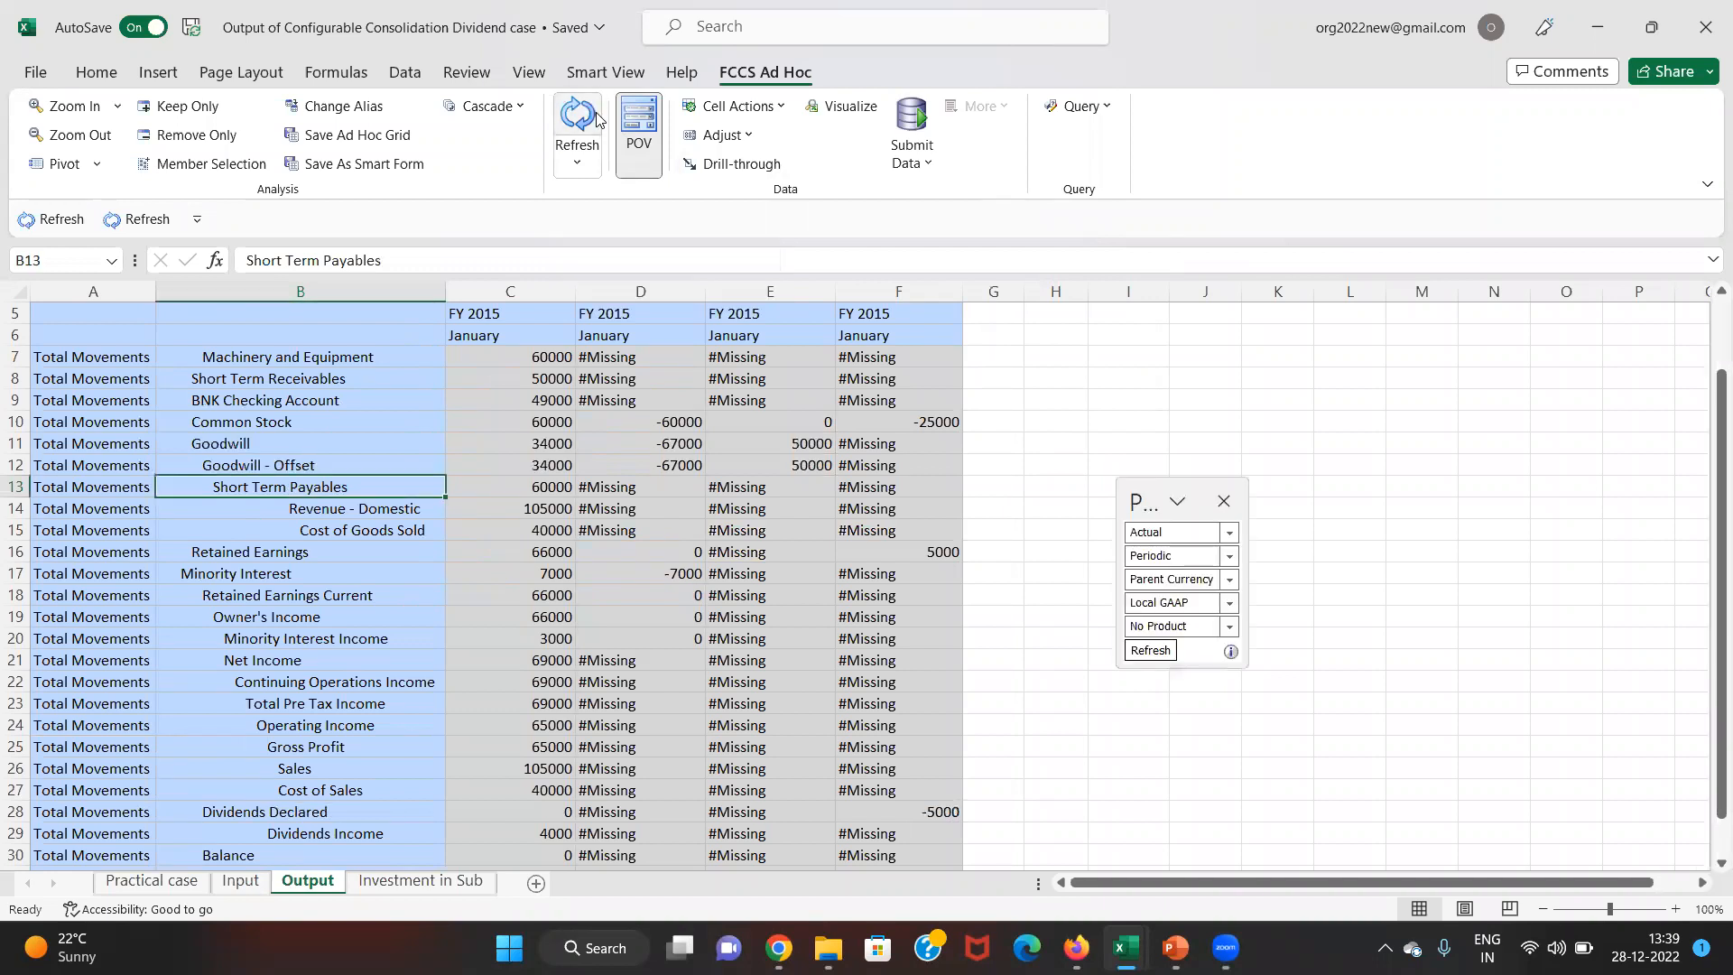
- Examine the column headings above the Output grid for intercompany, consolidation, data source, entity, year and period
{"action": "left_click", "coordinate": [535, 375]}
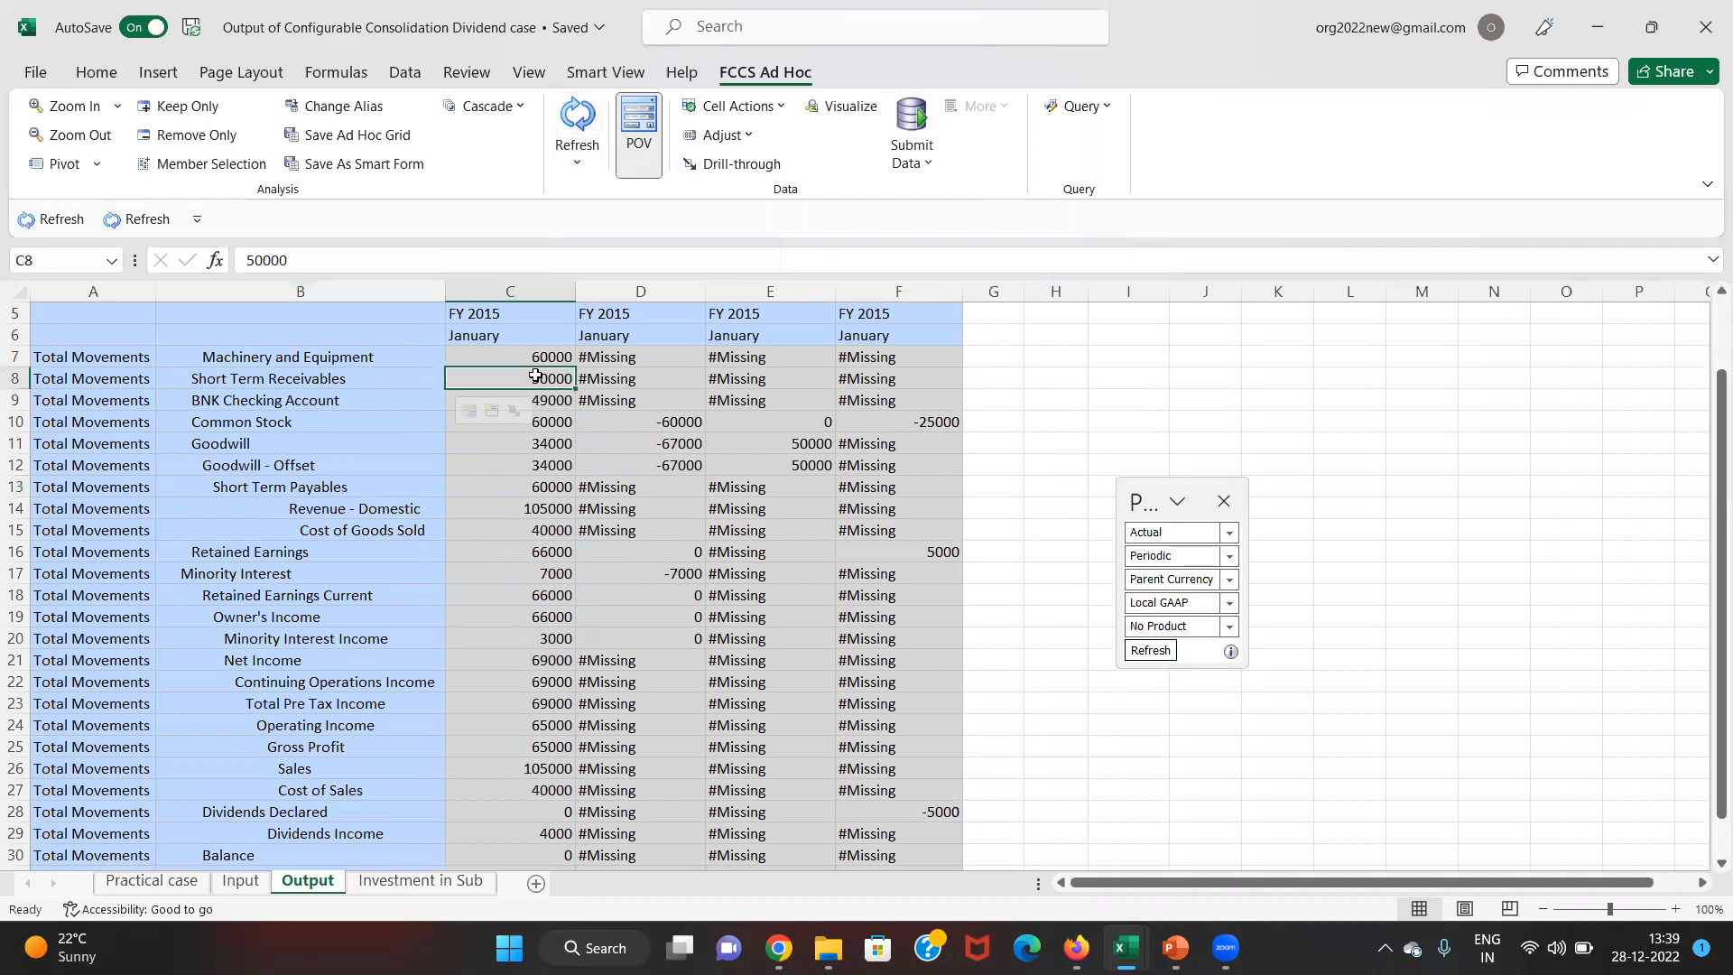
{"action": "key", "text": "Up"}
{"action": "key", "text": "Up"}
{"action": "key", "text": "Up"}
{"action": "key", "text": "Up"}
{"action": "key", "text": "Up"}
{"action": "key", "text": "Up"}
{"action": "key", "text": "Up"}
{"action": "key", "text": "Down"}
{"action": "key", "text": "Down"}
{"action": "key", "text": "Down"}
{"action": "key", "text": "Down"}
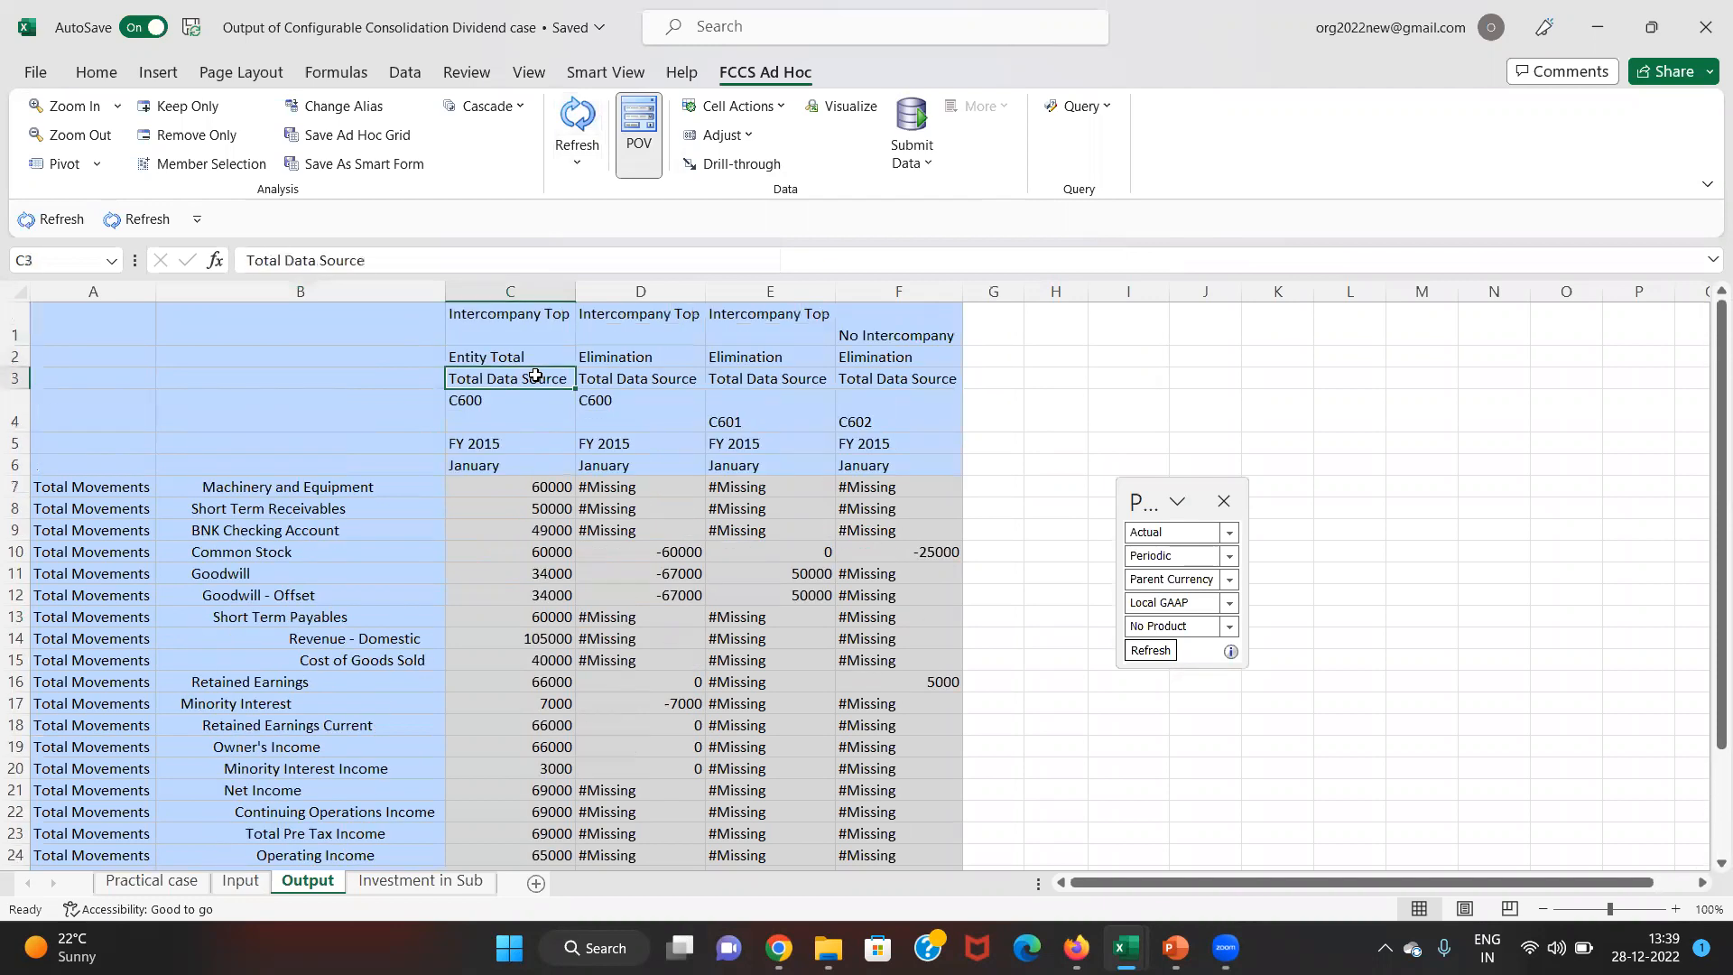
{"action": "key", "text": "Right"}
{"action": "key", "text": "Down"}
{"action": "key", "text": "Right"}
{"action": "key", "text": "Down"}
- Bold the C600 Entity Total amount for Machinery and Equipment in the Output sheet
{"action": "key", "text": "Left"}
{"action": "key", "text": "Left"}
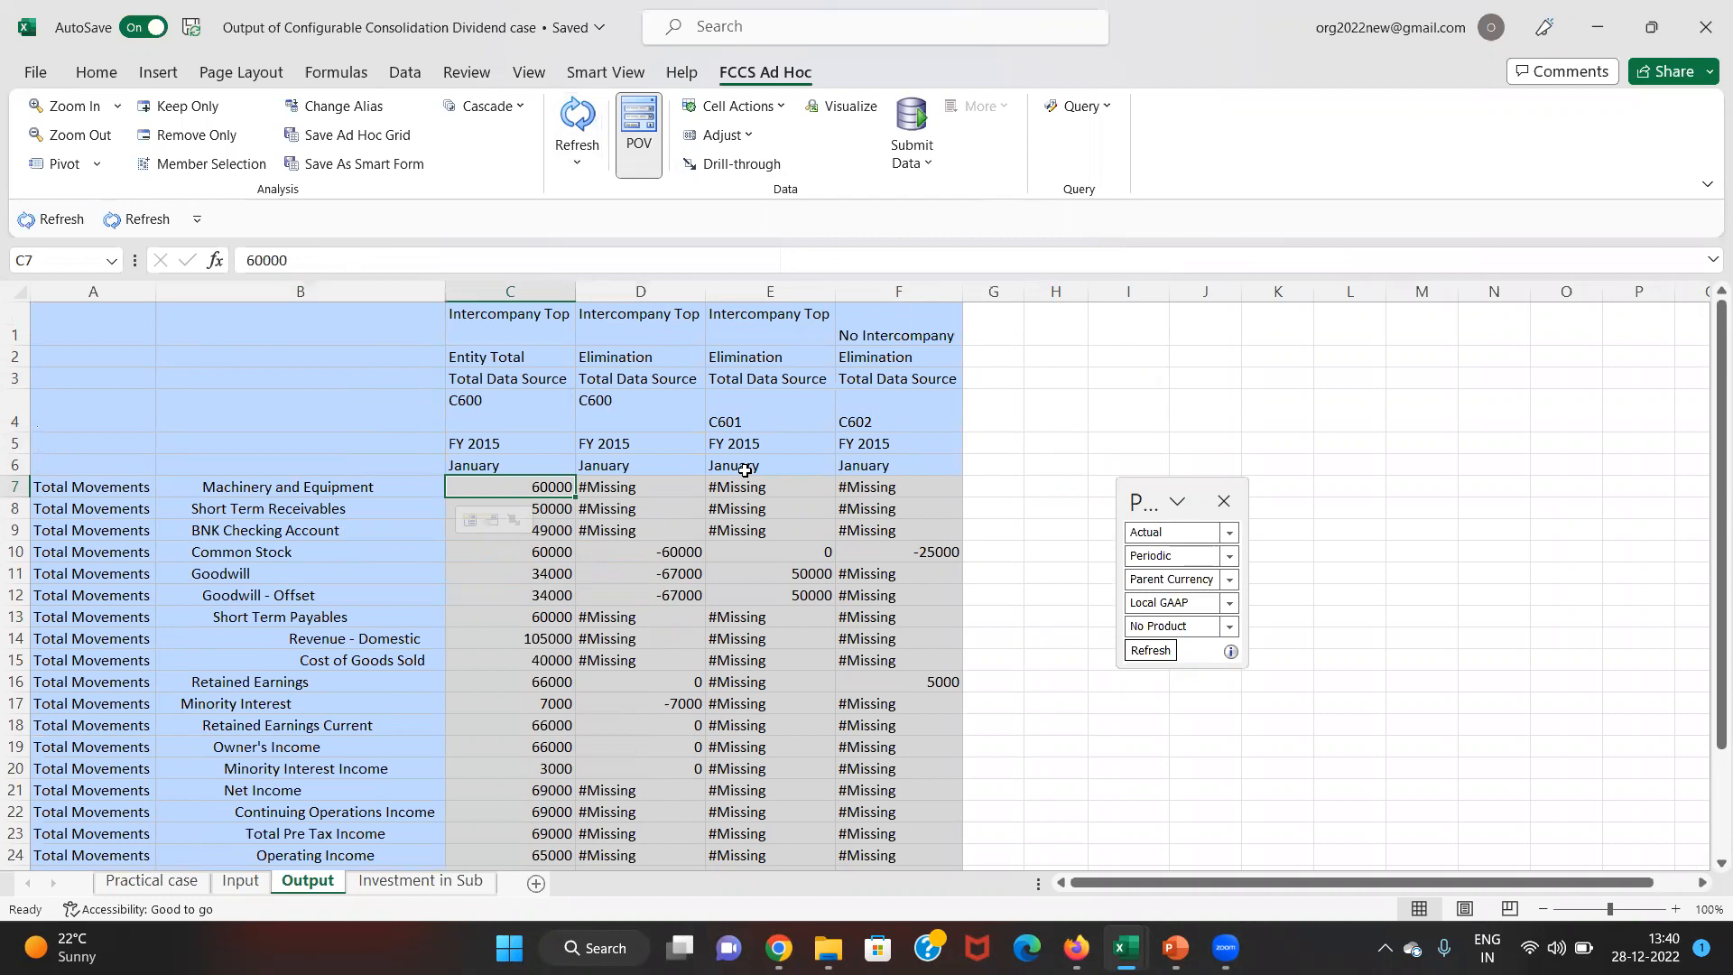
{"action": "key", "text": "ctrl+b"}
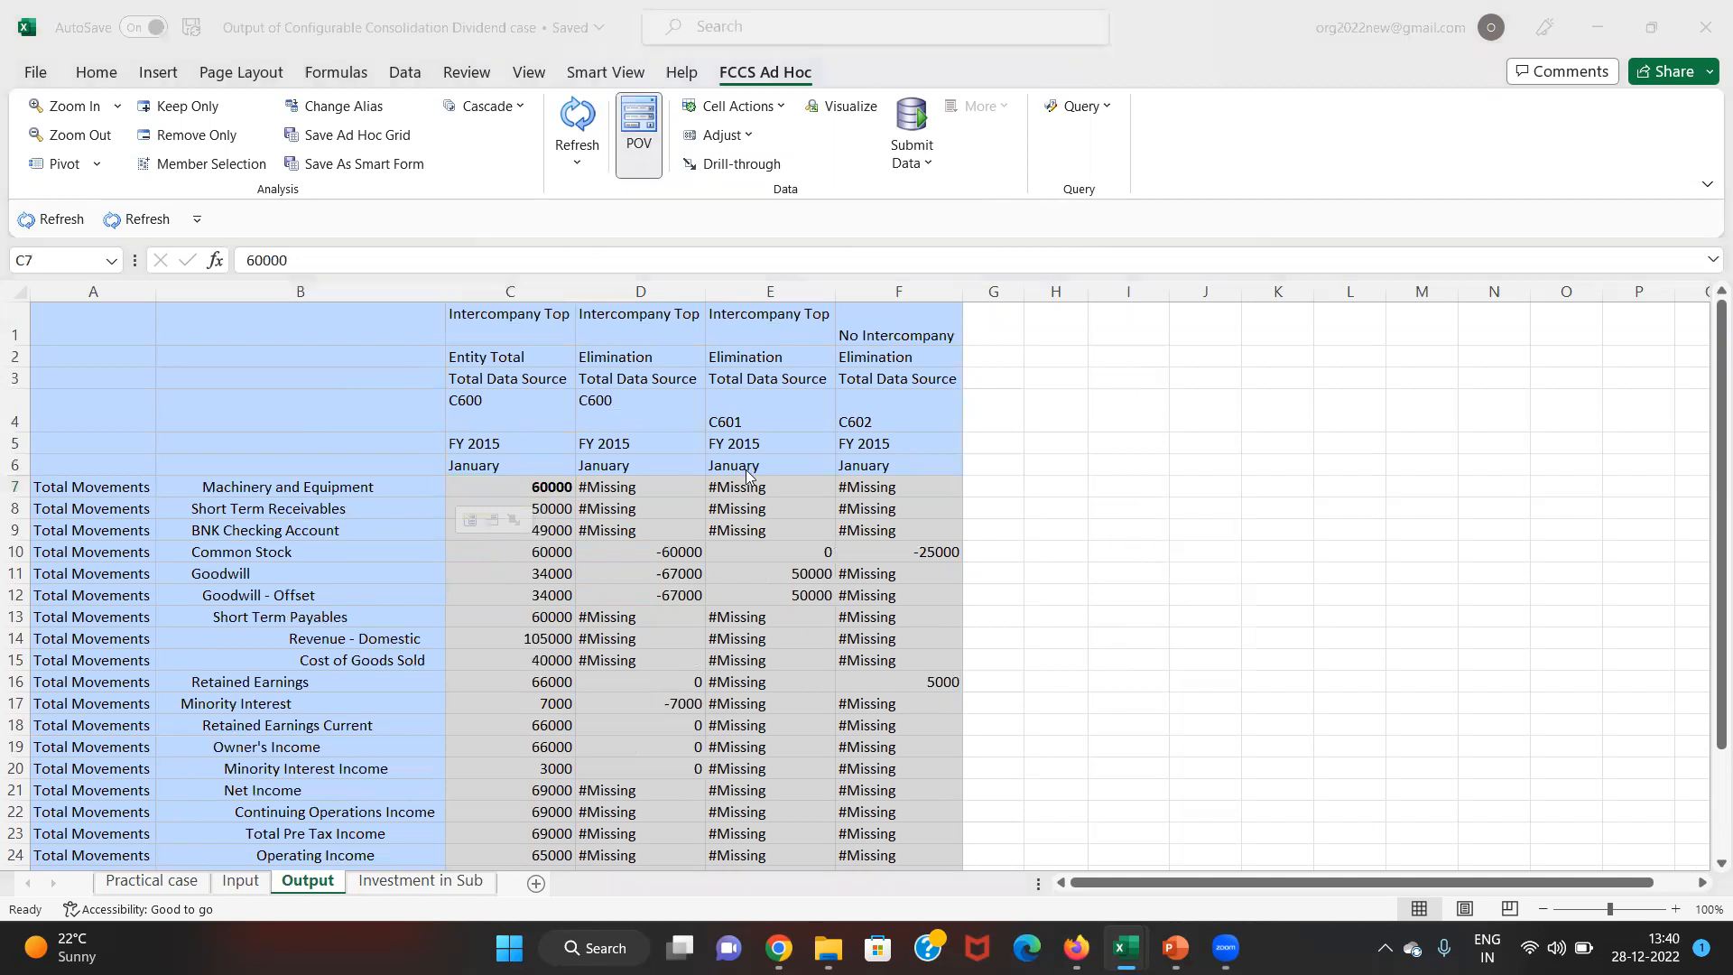
- In the Dividend payable adjustment workbook, enter "ok" in column H beside the consolidated Machinery and Equipment figure
{"action": "key", "text": "alt+Tab"}
{"action": "key", "text": "alt+Tab"}
{"action": "key", "text": "Up"}
{"action": "key", "text": "Up"}
{"action": "key", "text": "Up"}
{"action": "key", "text": "Up"}
{"action": "key", "text": "Up"}
{"action": "key", "text": "Up"}
{"action": "key", "text": "Up"}
{"action": "key", "text": "Up"}
{"action": "key", "text": "Up"}
{"action": "key", "text": "Up"}
{"action": "key", "text": "Up"}
{"action": "key", "text": "Up"}
{"action": "key", "text": "Up"}
{"action": "key", "text": "Up"}
{"action": "key", "text": "Up"}
{"action": "key", "text": "Up"}
{"action": "key", "text": "Up"}
{"action": "key", "text": "Up"}
{"action": "key", "text": "Up"}
{"action": "key", "text": "Up"}
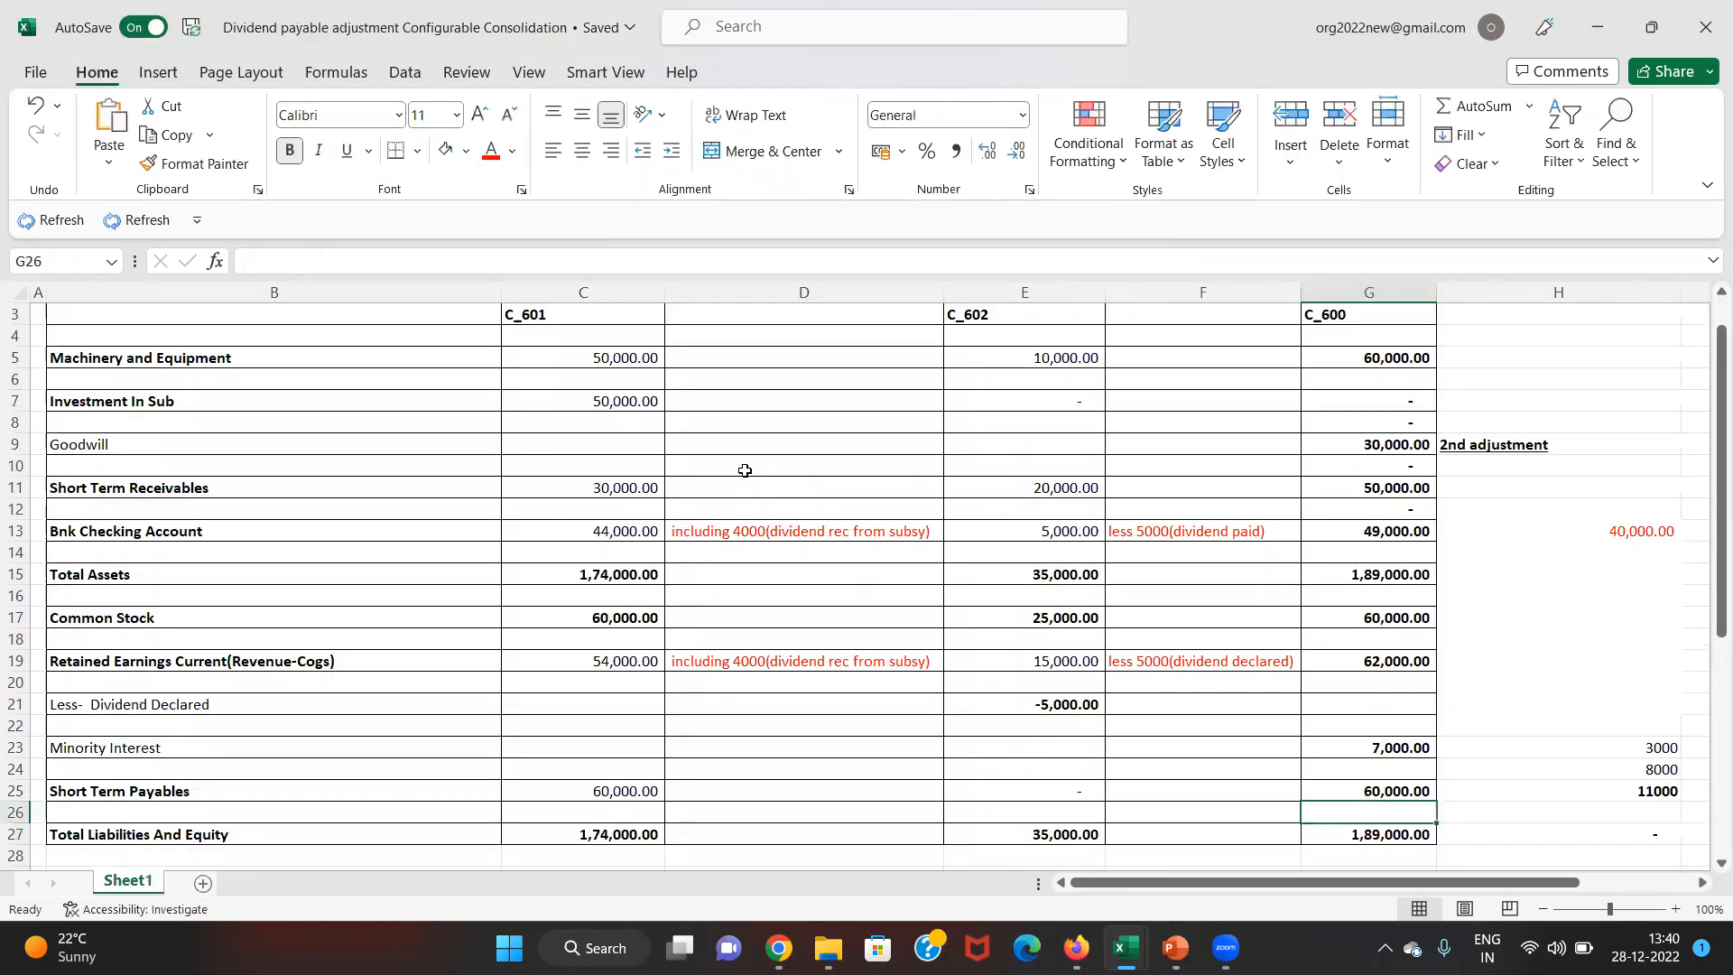
{"action": "key", "text": "Right"}
{"action": "key", "text": "Right"}
{"action": "key", "text": "Up"}
{"action": "key", "text": "Up"}
{"action": "key", "text": "Up"}
{"action": "key", "text": "Up"}
{"action": "key", "text": "Up"}
{"action": "key", "text": "Up"}
{"action": "key", "text": "Left"}
{"action": "key", "text": "Down"}
{"action": "key", "text": "Down"}
{"action": "key", "text": "Down"}
{"action": "key", "text": "Down"}
{"action": "key", "text": "Left"}
{"action": "key", "text": "Left"}
{"action": "key", "text": "Left"}
{"action": "key", "text": "Left"}
{"action": "key", "text": "Left"}
{"action": "key", "text": "Left"}
{"action": "key", "text": "Right"}
{"action": "key", "text": "Right"}
{"action": "key", "text": "Right"}
{"action": "key", "text": "Right"}
{"action": "key", "text": "Right"}
{"action": "key", "text": "Right"}
{"action": "type", "text": "ok"}
{"action": "key", "text": "Return"}
- Bold the C600 Short Term Receivables and BNK Checking Account amounts in the Output sheet and mark both rows "ok" in the adjustment workbook
{"action": "key", "text": "Down"}
{"action": "key", "text": "Down"}
{"action": "key", "text": "Down"}
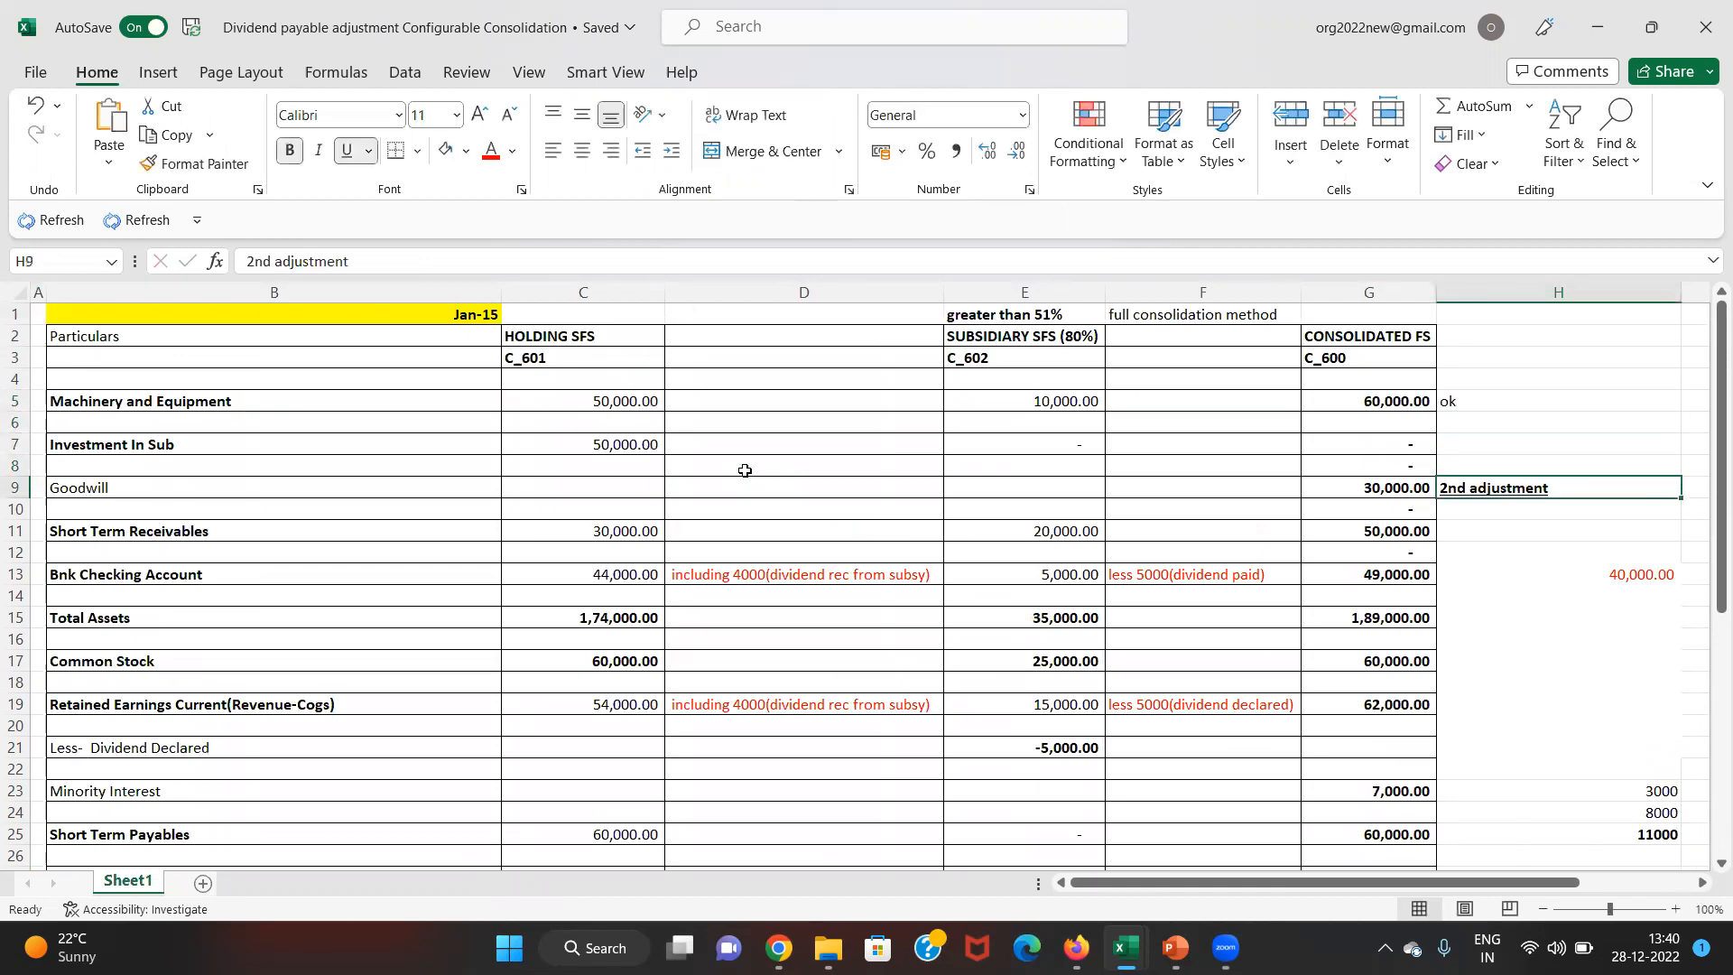
{"action": "key", "text": "Down"}
{"action": "key", "text": "Down"}
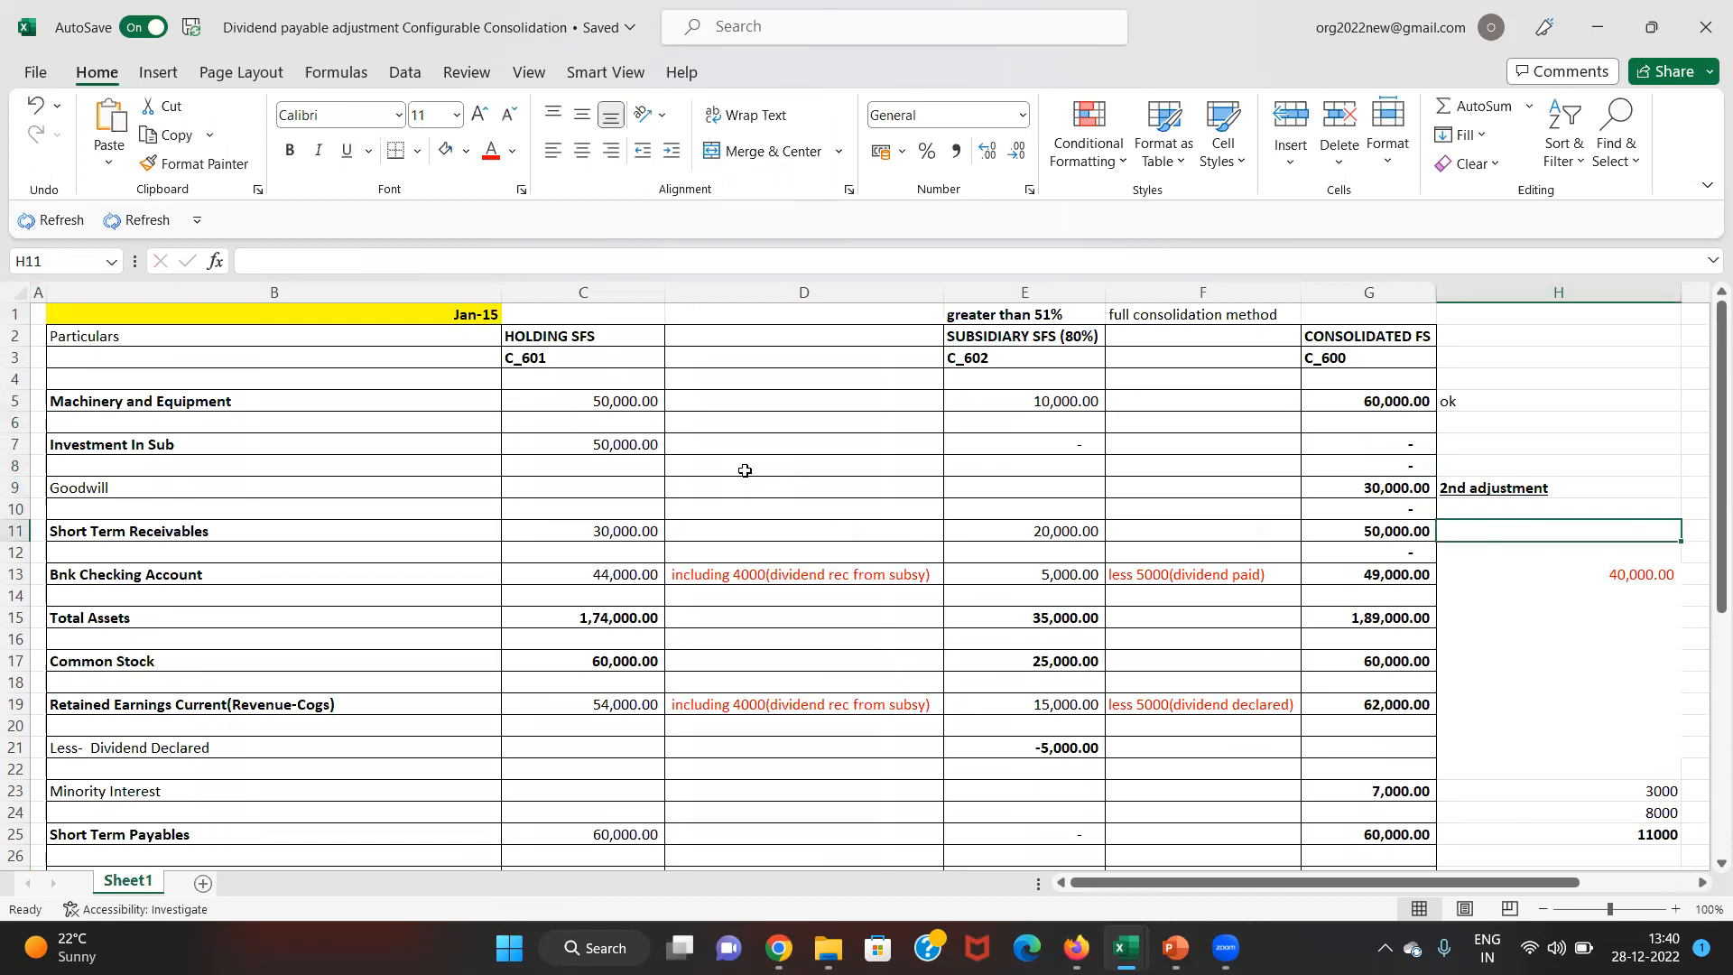
{"action": "key", "text": "alt+Tab"}
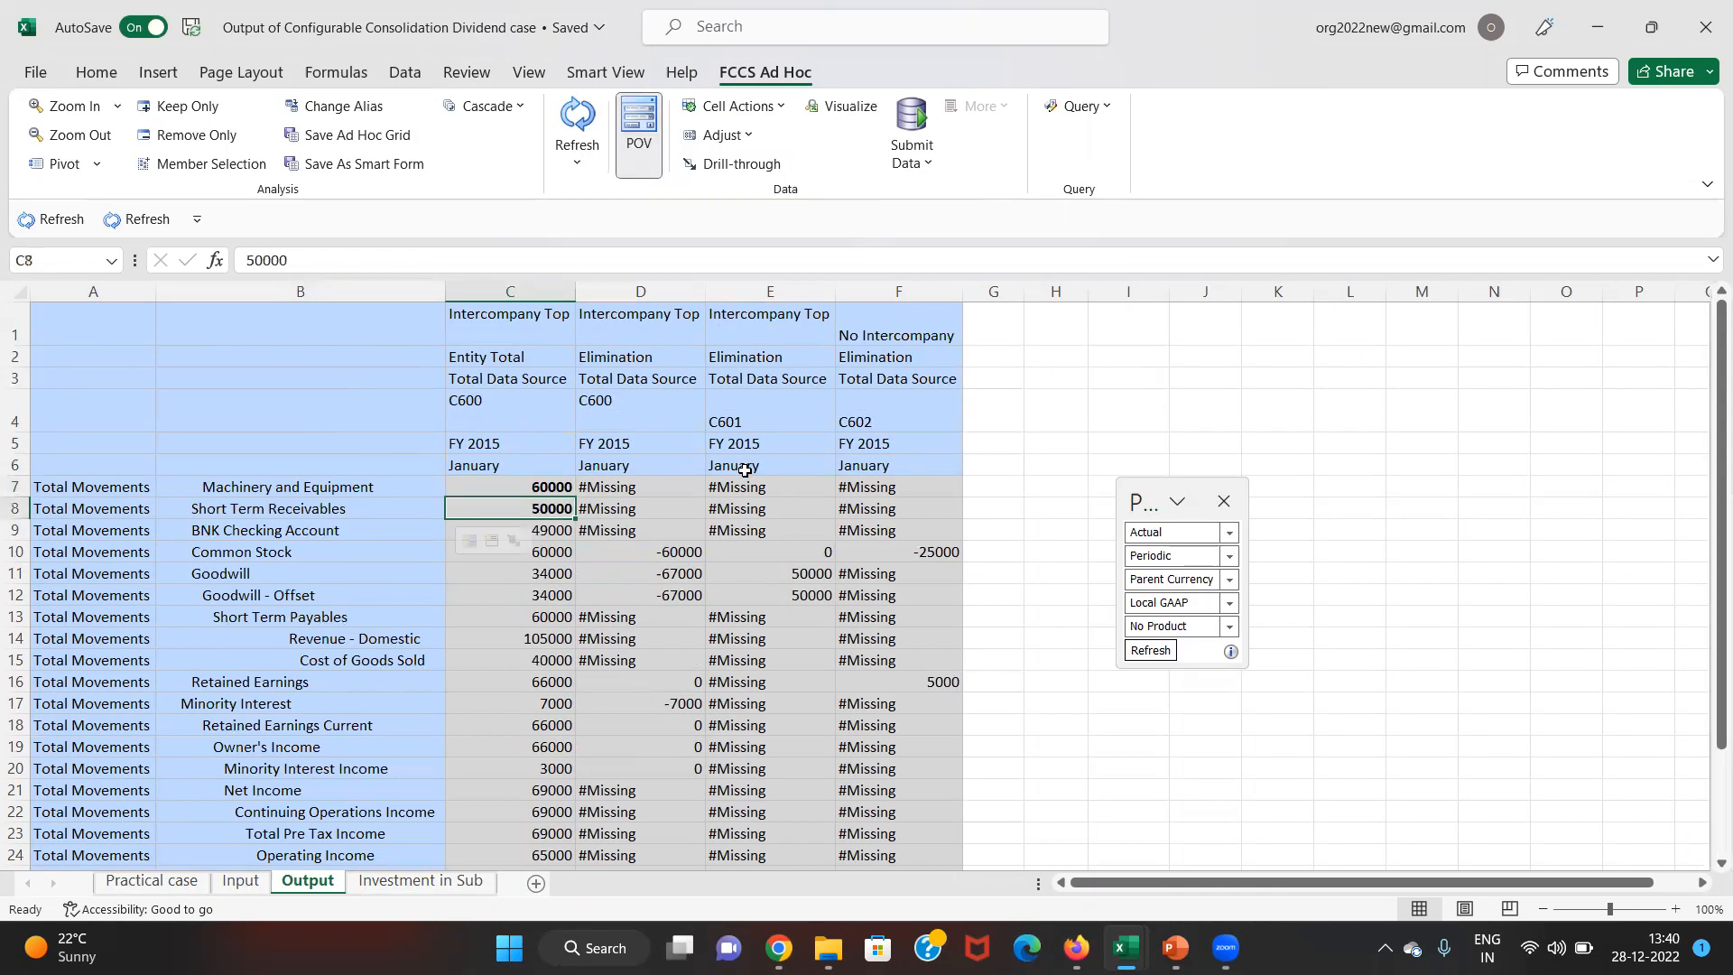
{"action": "key", "text": "alt+Tab"}
{"action": "key", "text": "Down"}
{"action": "key", "text": "Down"}
{"action": "type", "text": "ok"}
{"action": "key", "text": "Return"}
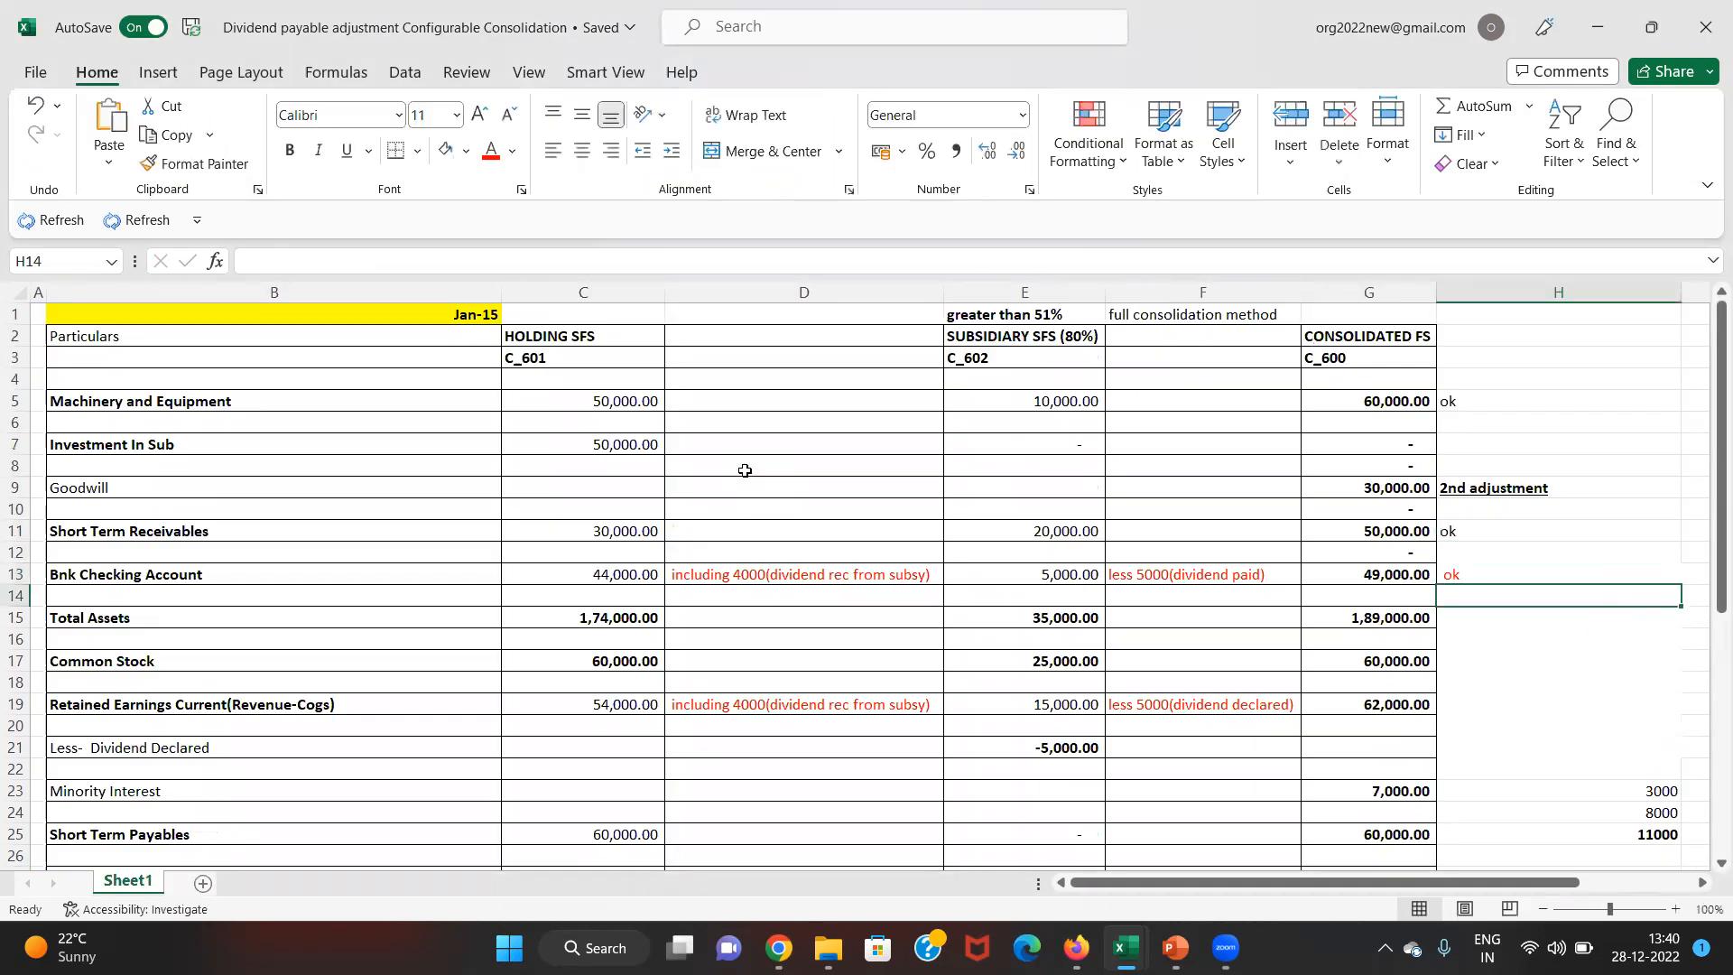
- Mark the Common Stock row "ok" in column H of the adjustment workbook and bold its C600 amount in the Output sheet
{"action": "key", "text": "alt+Tab"}
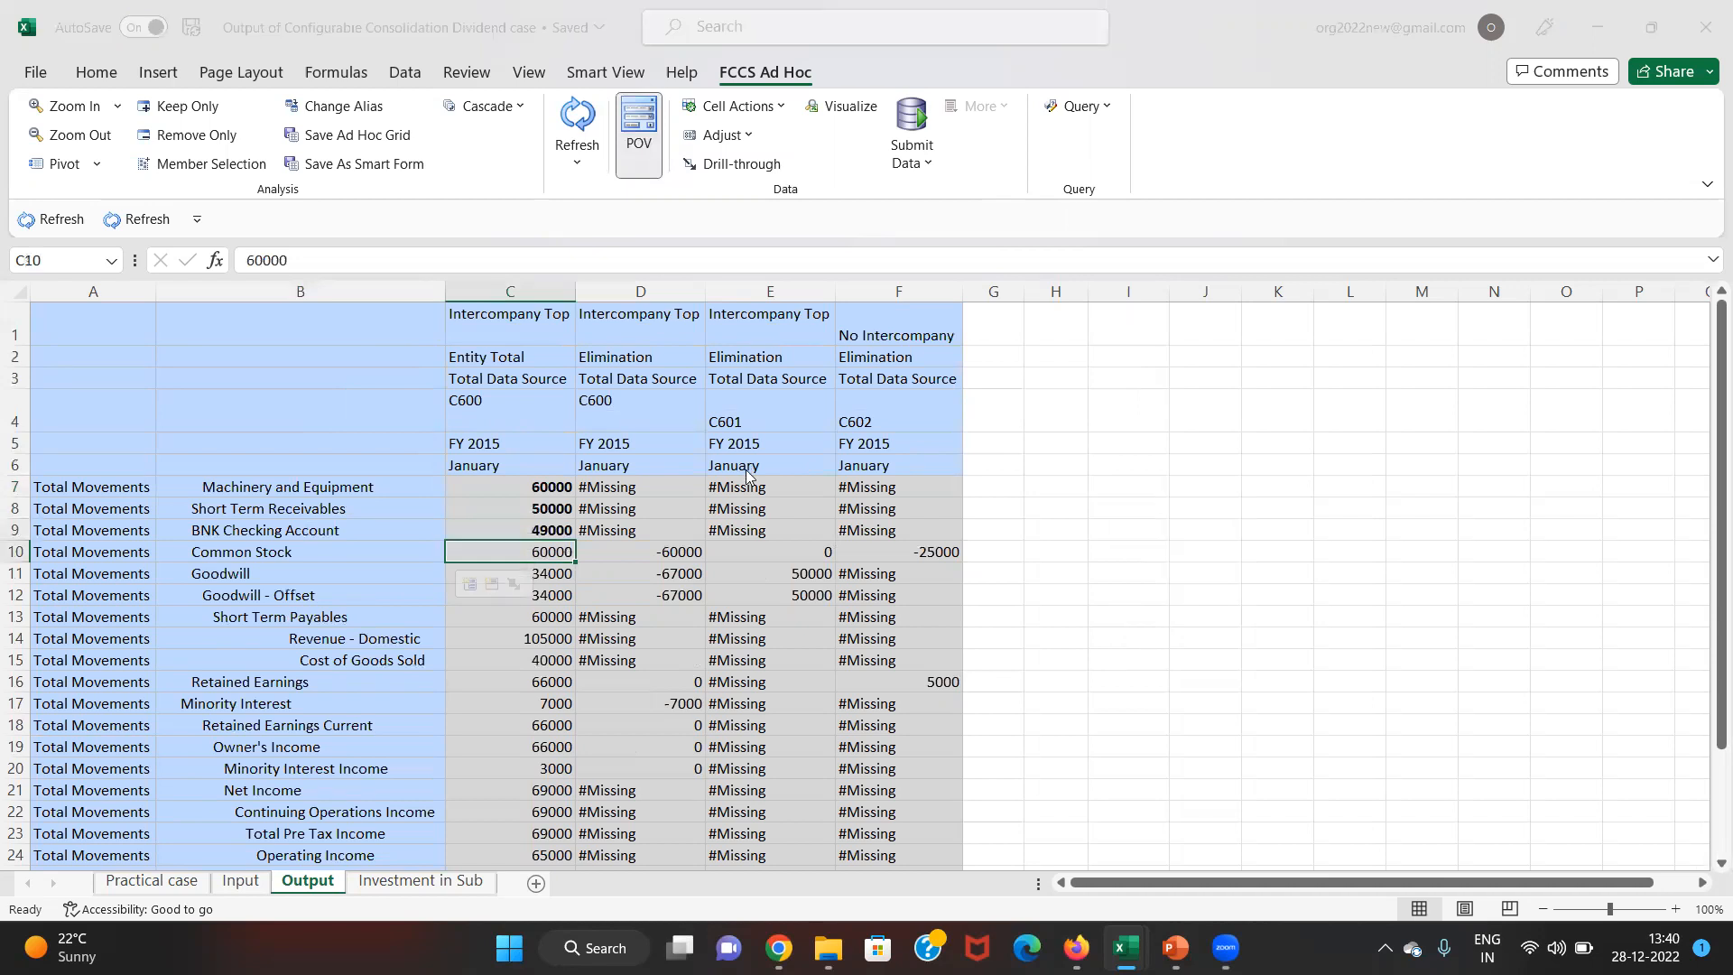
{"action": "key", "text": "alt+Tab"}
{"action": "key", "text": "Down"}
{"action": "key", "text": "Down"}
{"action": "key", "text": "Down"}
{"action": "type", "text": "ok"}
{"action": "key", "text": "Return"}
{"action": "key", "text": "alt+Tab"}
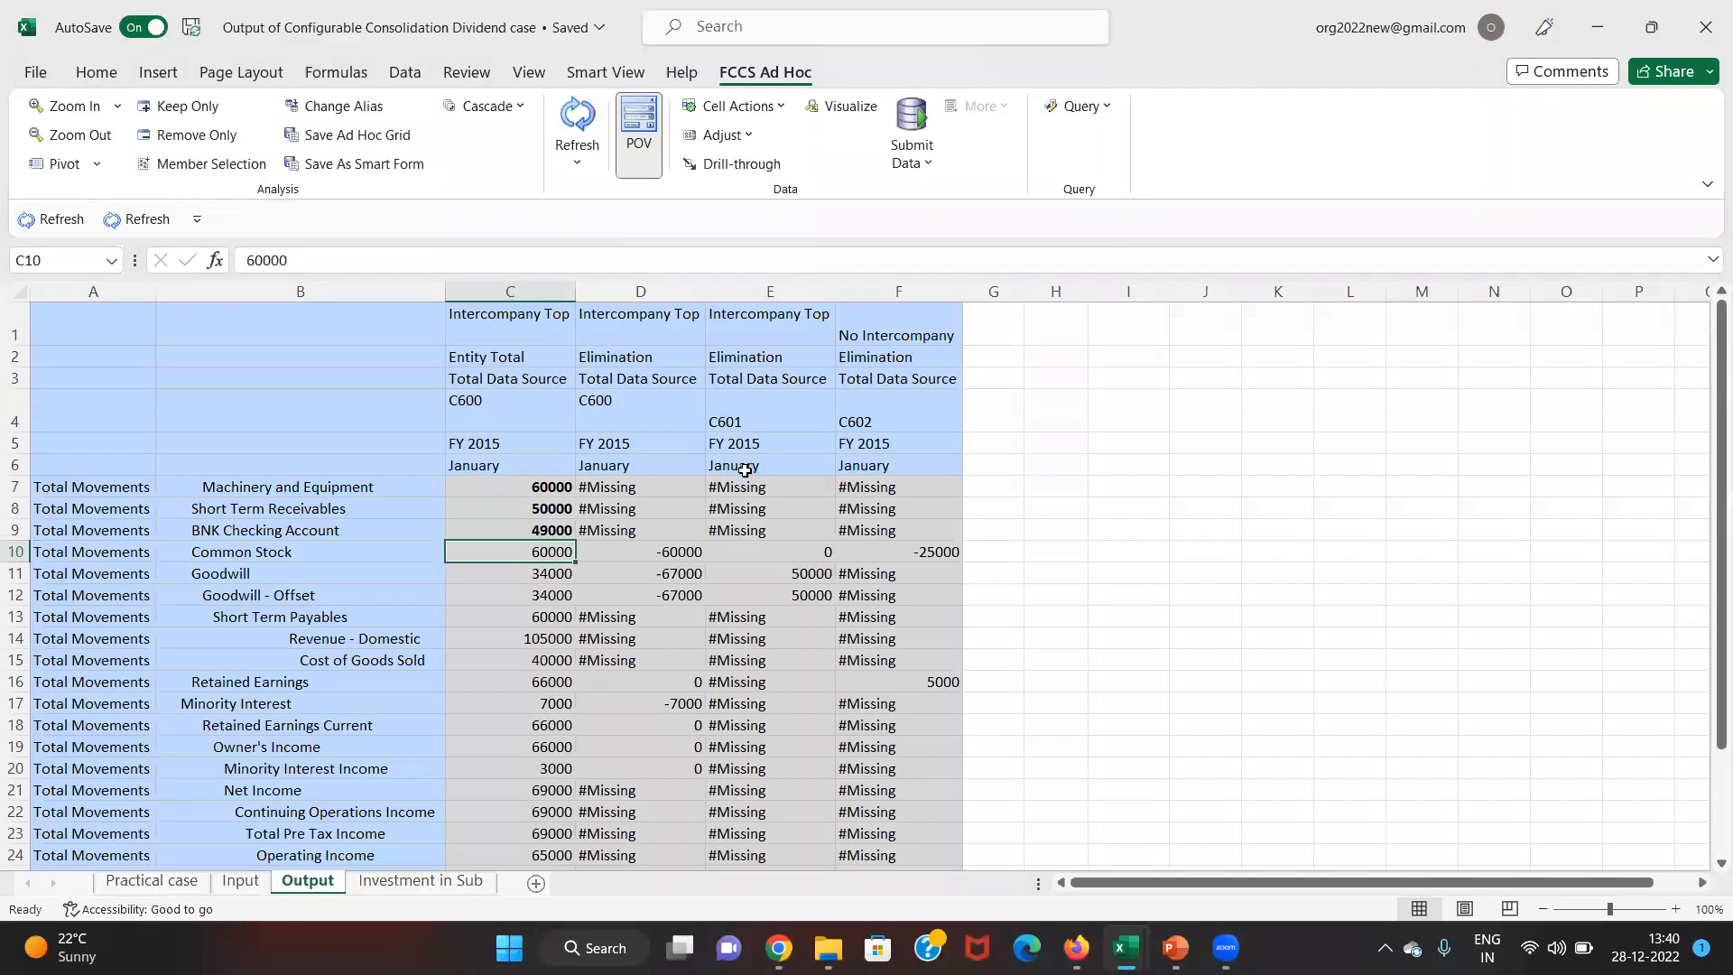
{"action": "key", "text": "alt+Tab"}
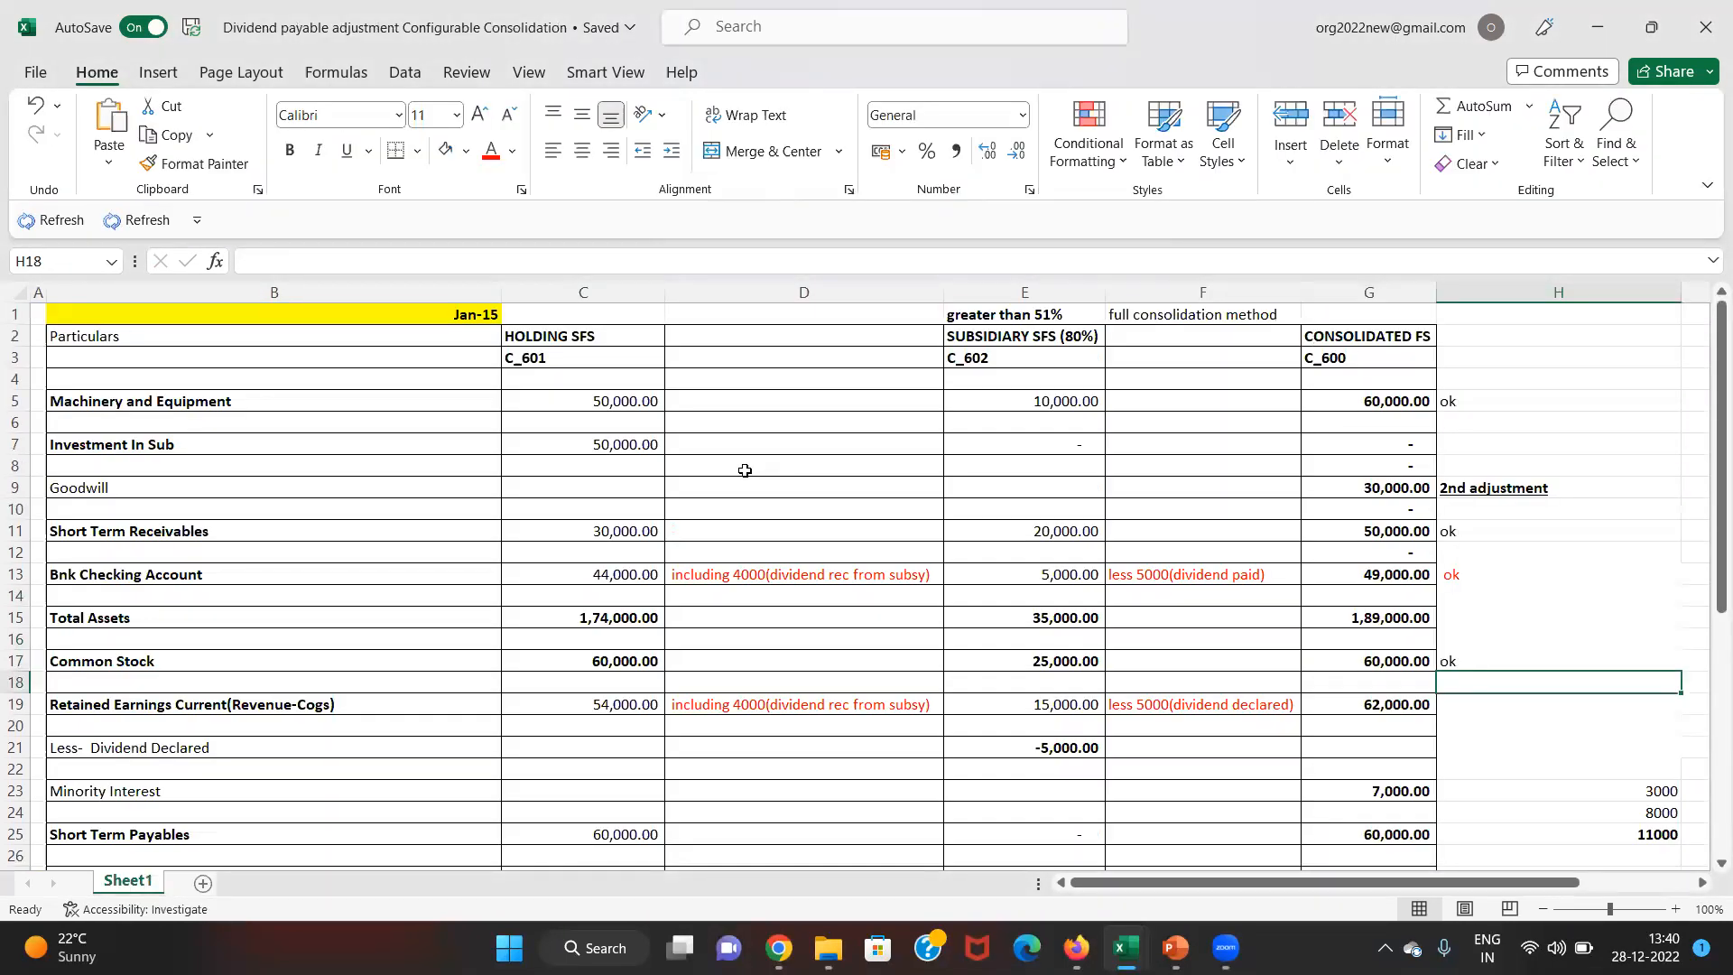
- Bold the C600 Short Term Payables amount in the Output sheet
{"action": "key", "text": "alt+Tab"}
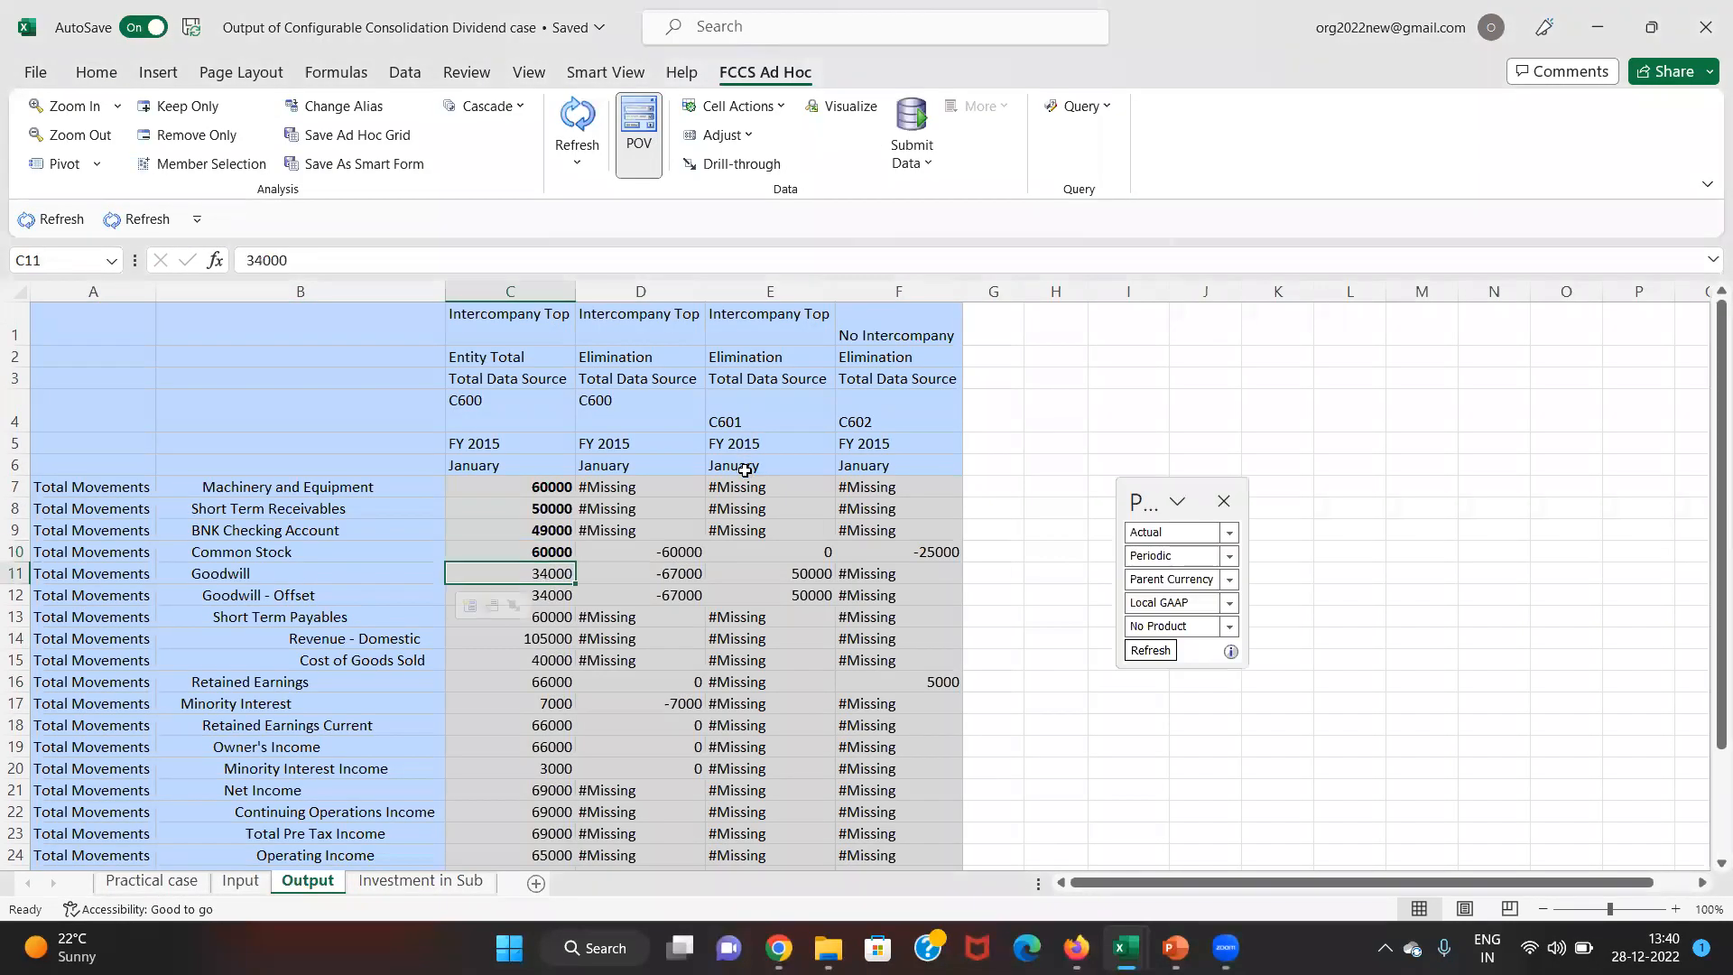
{"action": "key", "text": "Down"}
{"action": "key", "text": "Down"}
{"action": "key", "text": "ctrl+b"}
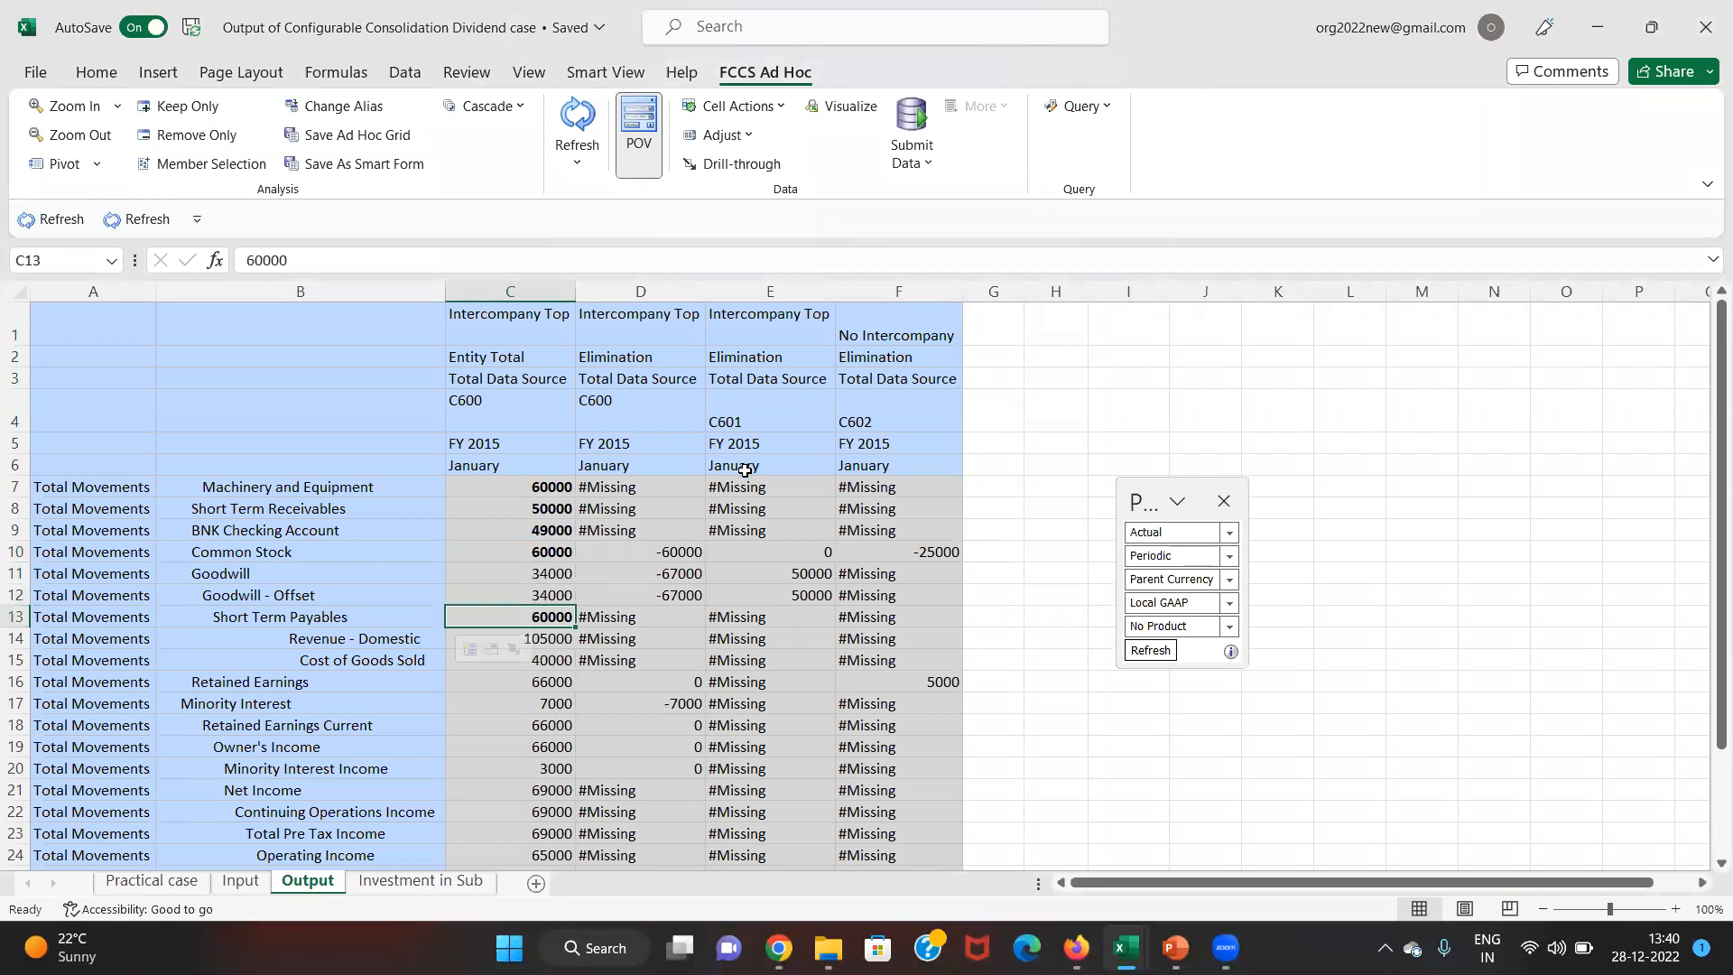
- Enter "ok" in column H beside the Short Term Payables row of the adjustment workbook
{"action": "key", "text": "alt+Tab"}
{"action": "key", "text": "Down"}
{"action": "key", "text": "Down"}
{"action": "key", "text": "Down"}
{"action": "key", "text": "Down"}
{"action": "key", "text": "Down"}
{"action": "key", "text": "Down"}
{"action": "key", "text": "Down"}
{"action": "key", "text": "Up"}
{"action": "type", "text": "ok"}
{"action": "key", "text": "Return"}
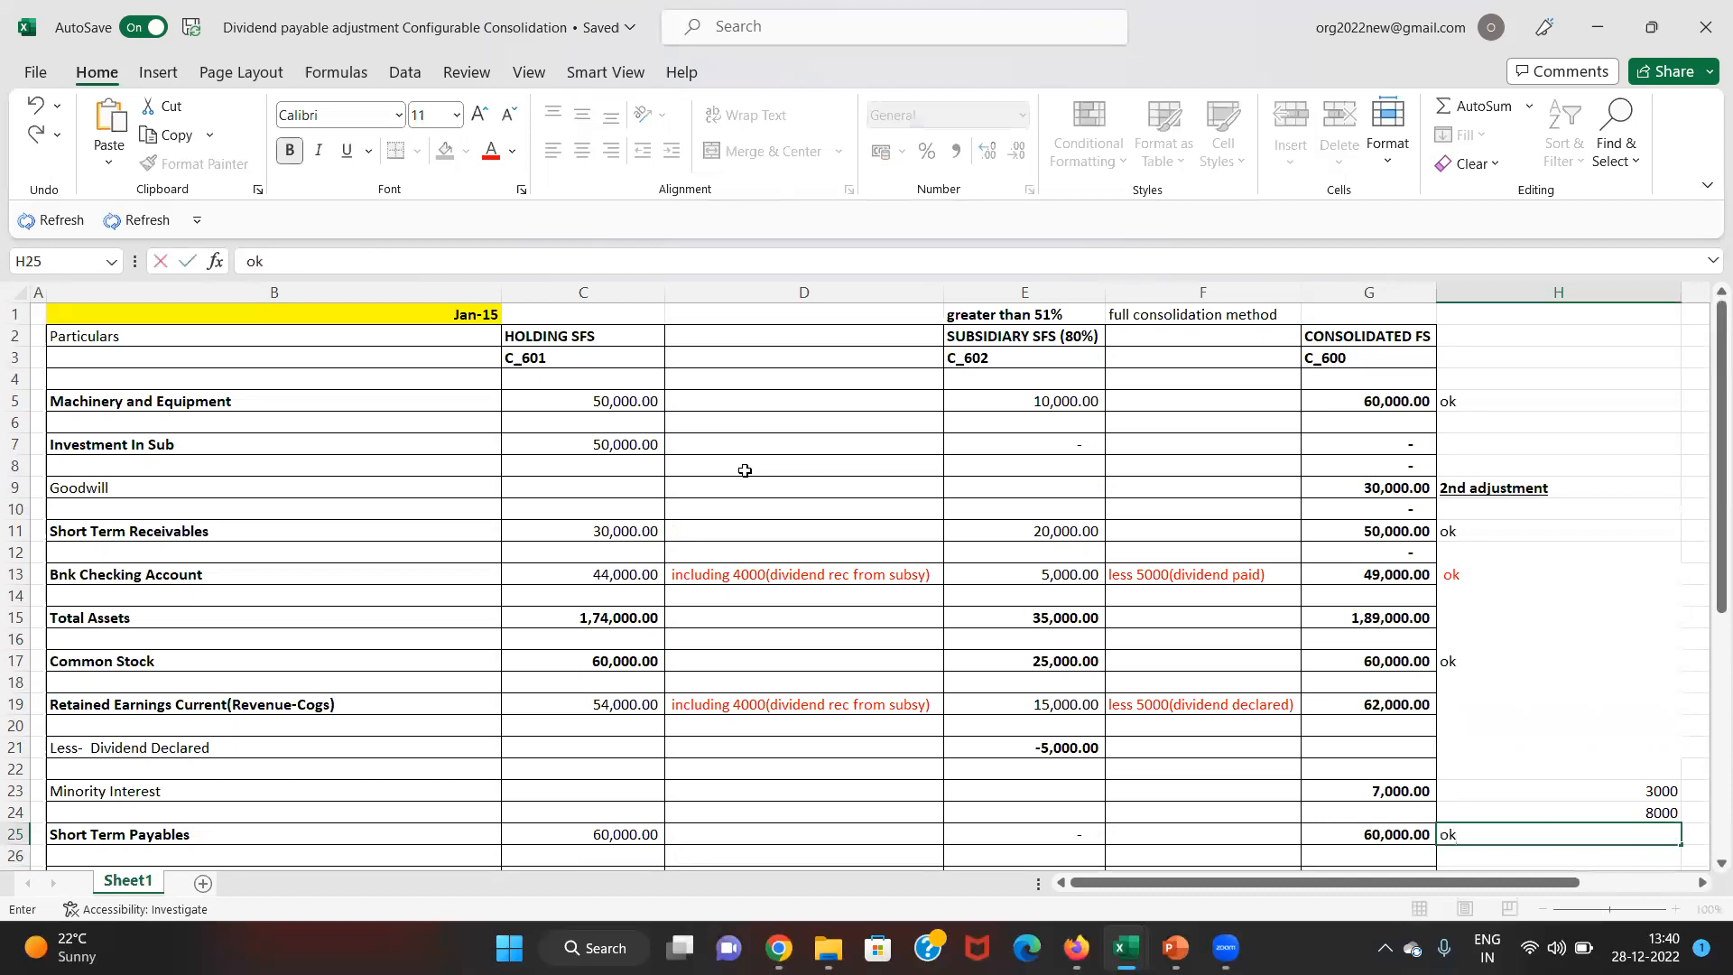
- Delete the leftover working figures in cells H23:H24 beside Minority Interest
{"action": "key", "text": "Up"}
{"action": "key", "text": "Up"}
{"action": "key", "text": "shift+Up"}
{"action": "key", "text": "Delete"}
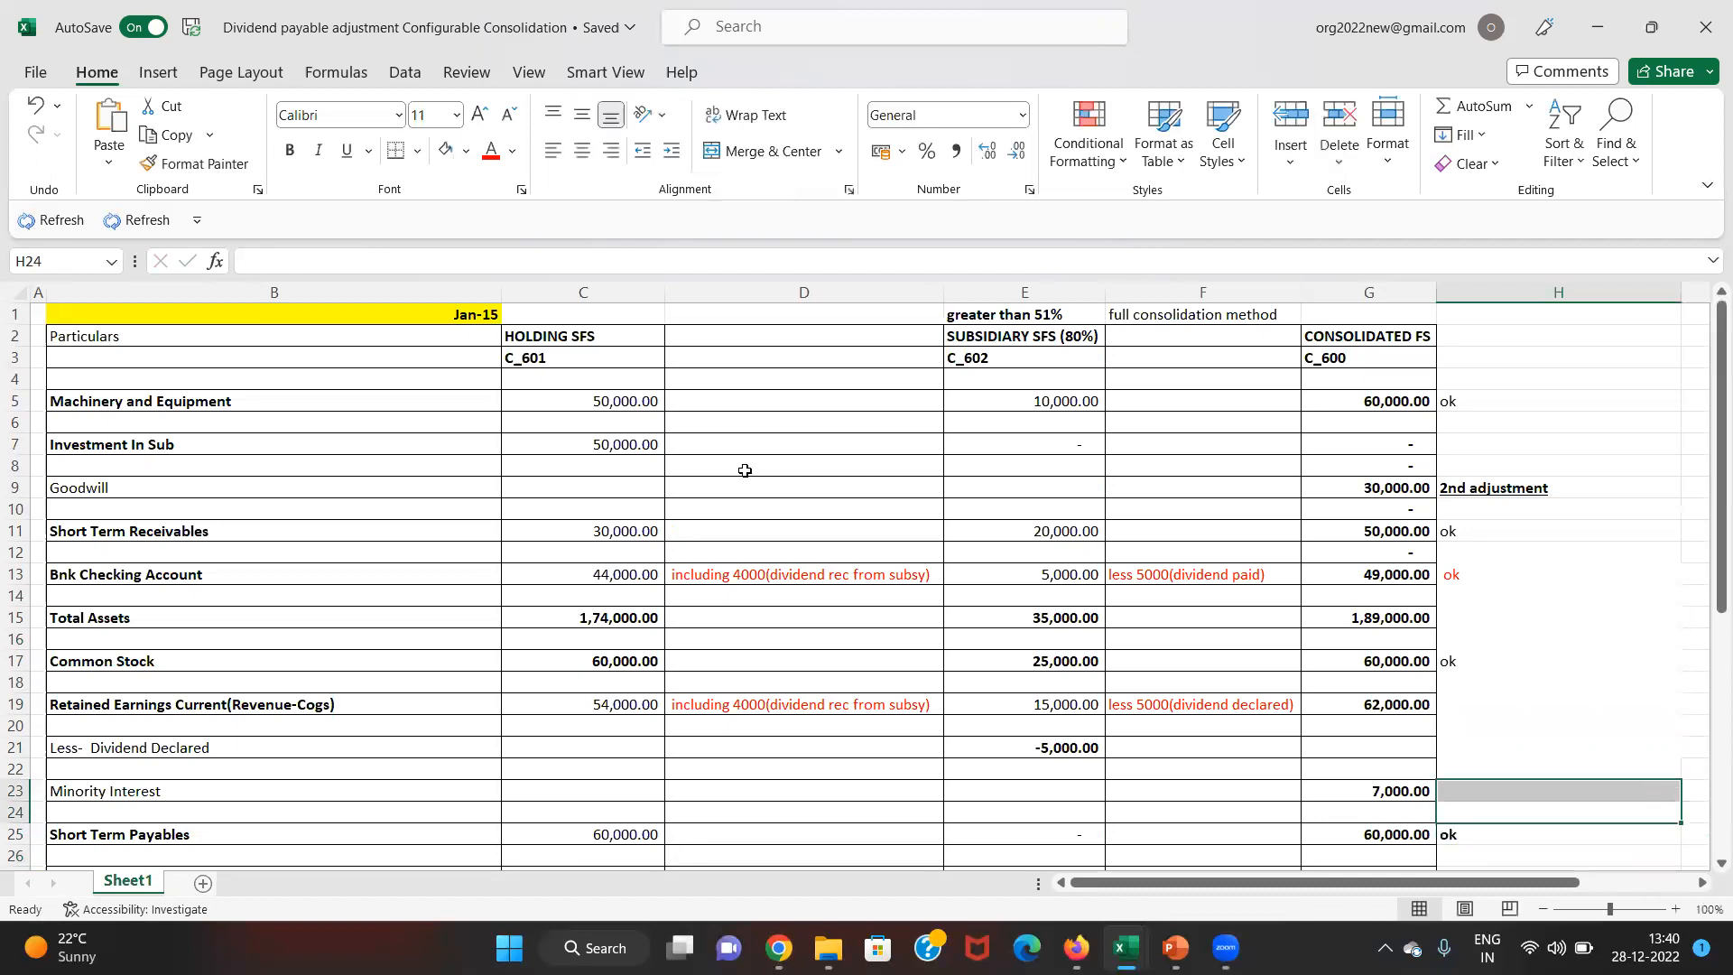
- Replace the "2nd adjustment" note beside Goodwill in cell H9 with "check"
{"action": "key", "text": "Down"}
{"action": "key", "text": "Down"}
{"action": "key", "text": "Down"}
{"action": "key", "text": "Up"}
{"action": "key", "text": "Up"}
{"action": "key", "text": "Up"}
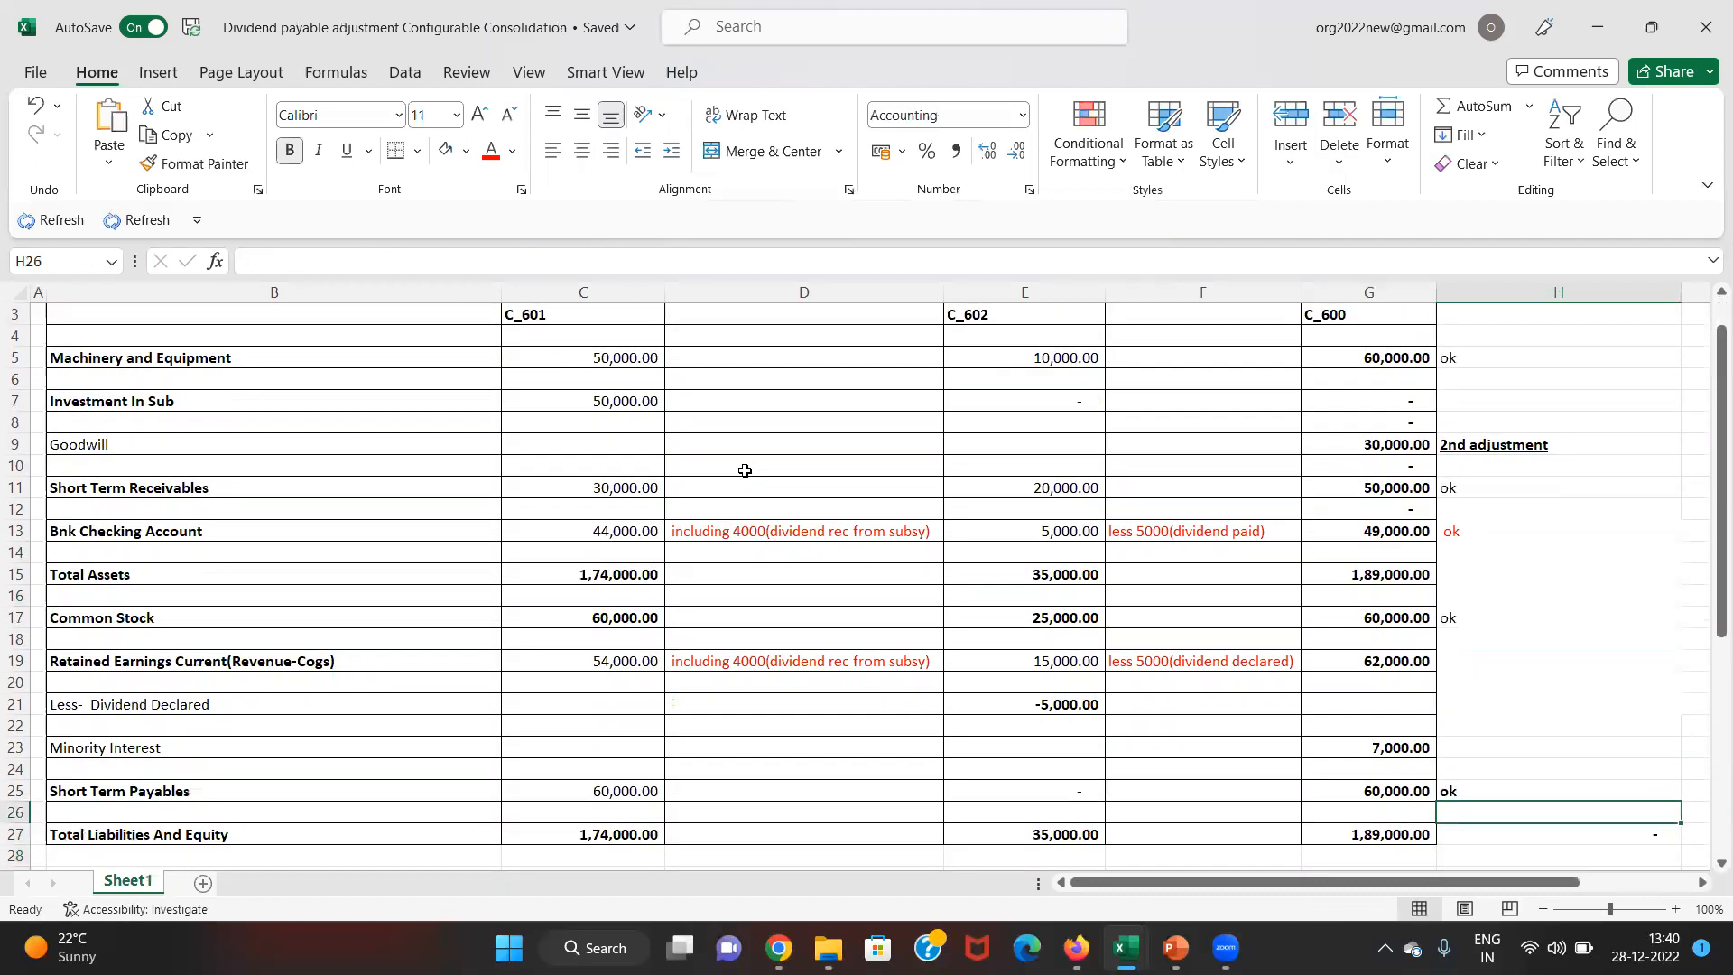
{"action": "key", "text": "Up"}
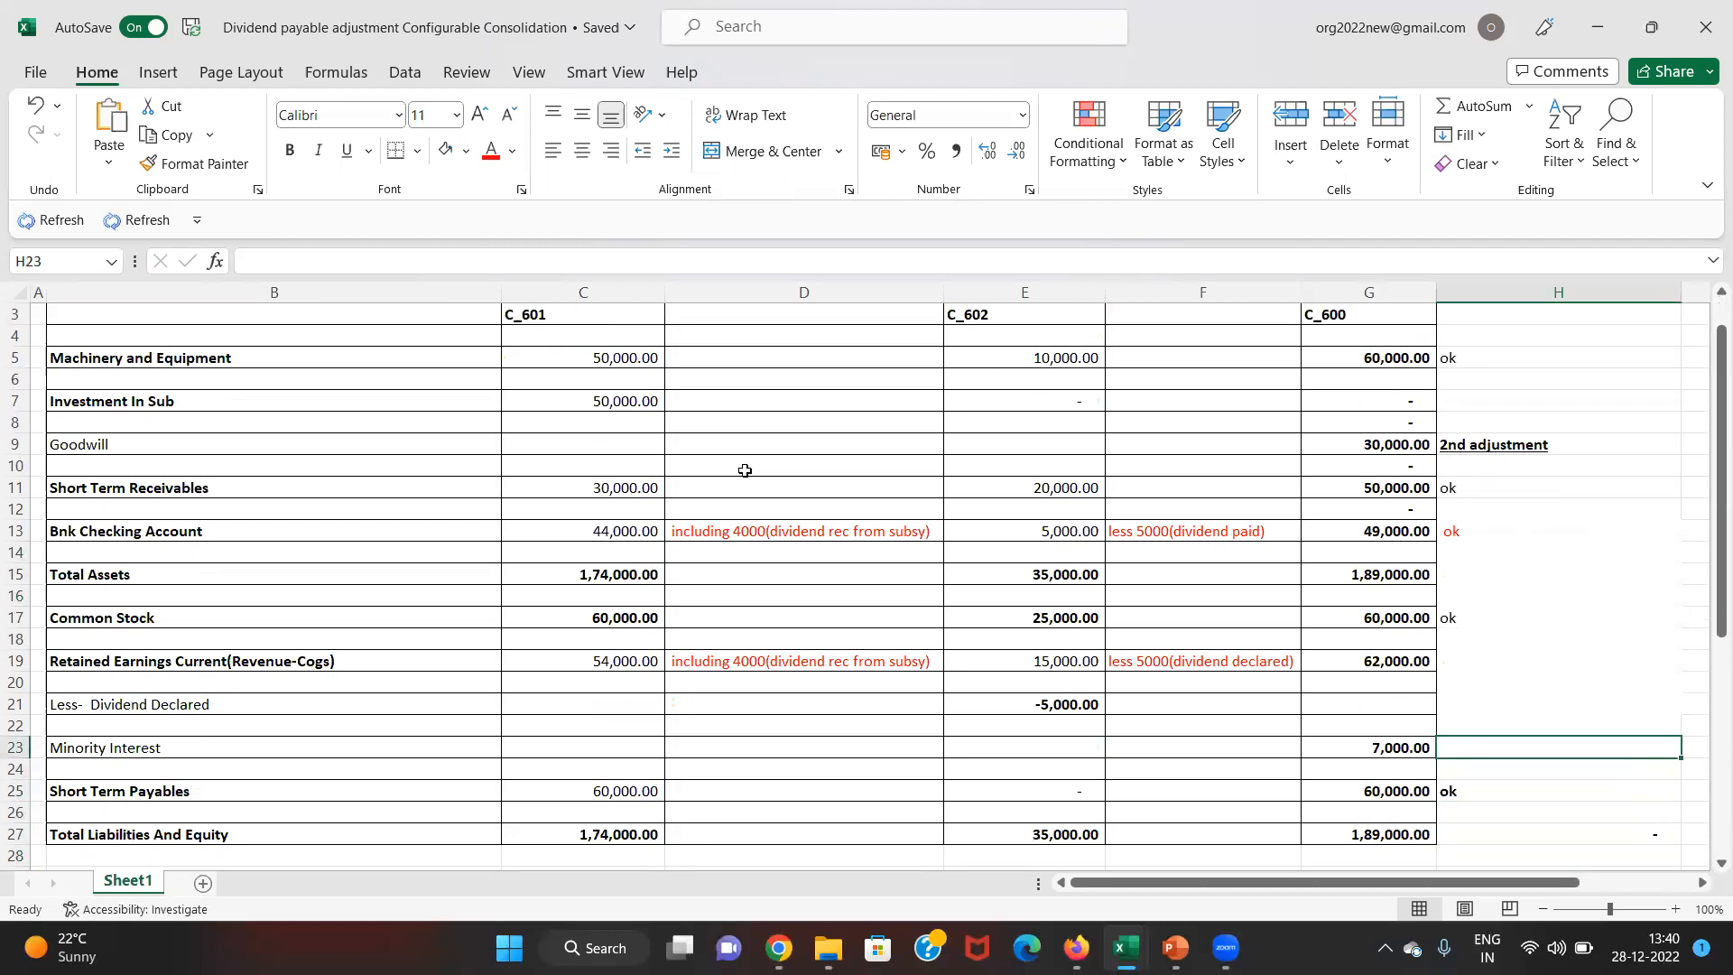
{"action": "key", "text": "Up"}
{"action": "key", "text": "Up"}
{"action": "key", "text": "Up"}
{"action": "key", "text": "Up"}
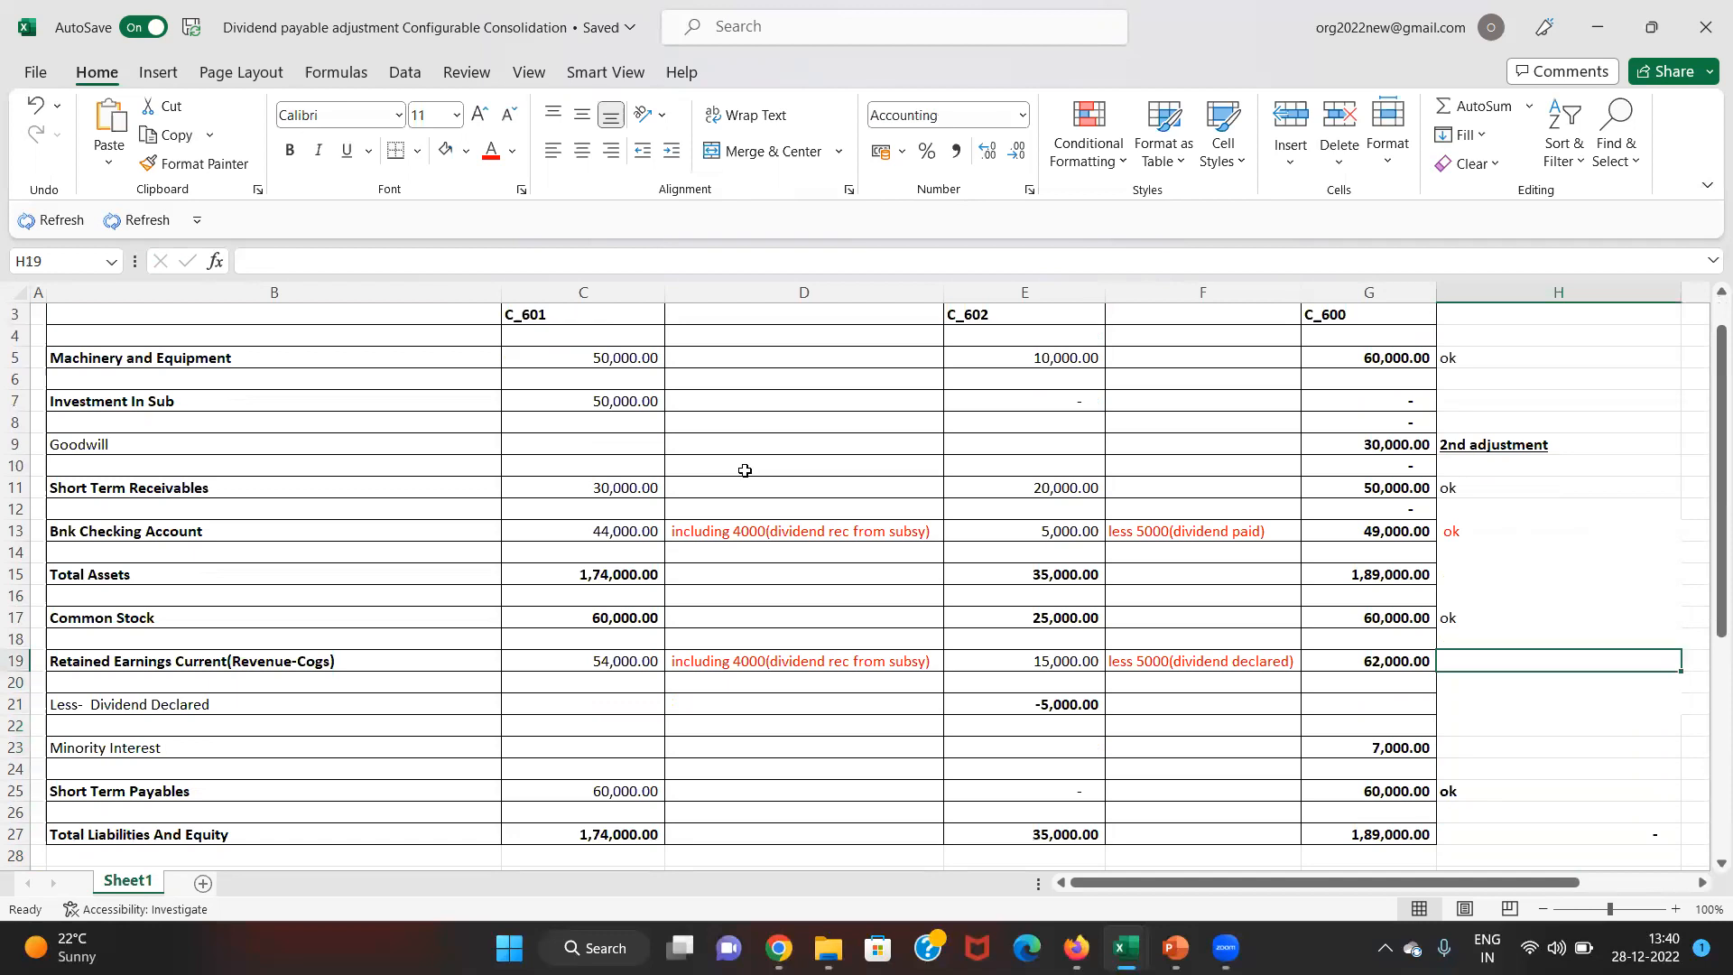
{"action": "key", "text": "Up"}
{"action": "key", "text": "Up"}
{"action": "key", "text": "Up"}
{"action": "key", "text": "Up"}
{"action": "key", "text": "Up"}
{"action": "key", "text": "Up"}
{"action": "key", "text": "Up"}
{"action": "key", "text": "Up"}
{"action": "key", "text": "Up"}
{"action": "key", "text": "Up"}
{"action": "key", "text": "Up"}
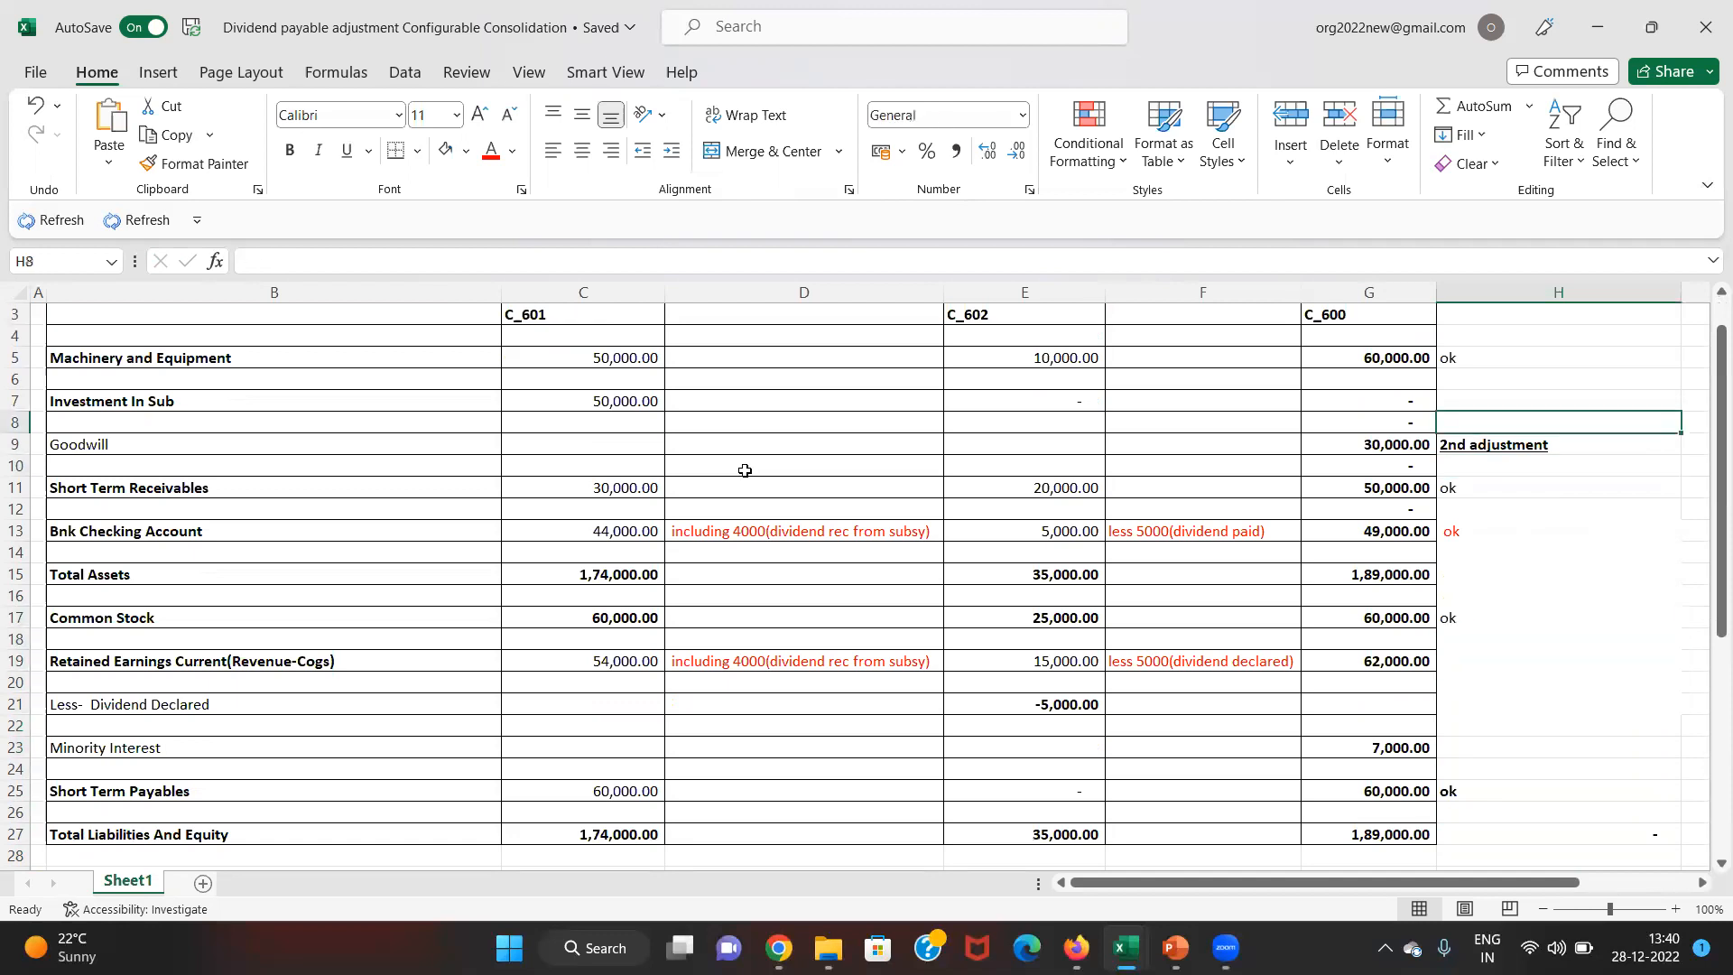
{"action": "key", "text": "Down"}
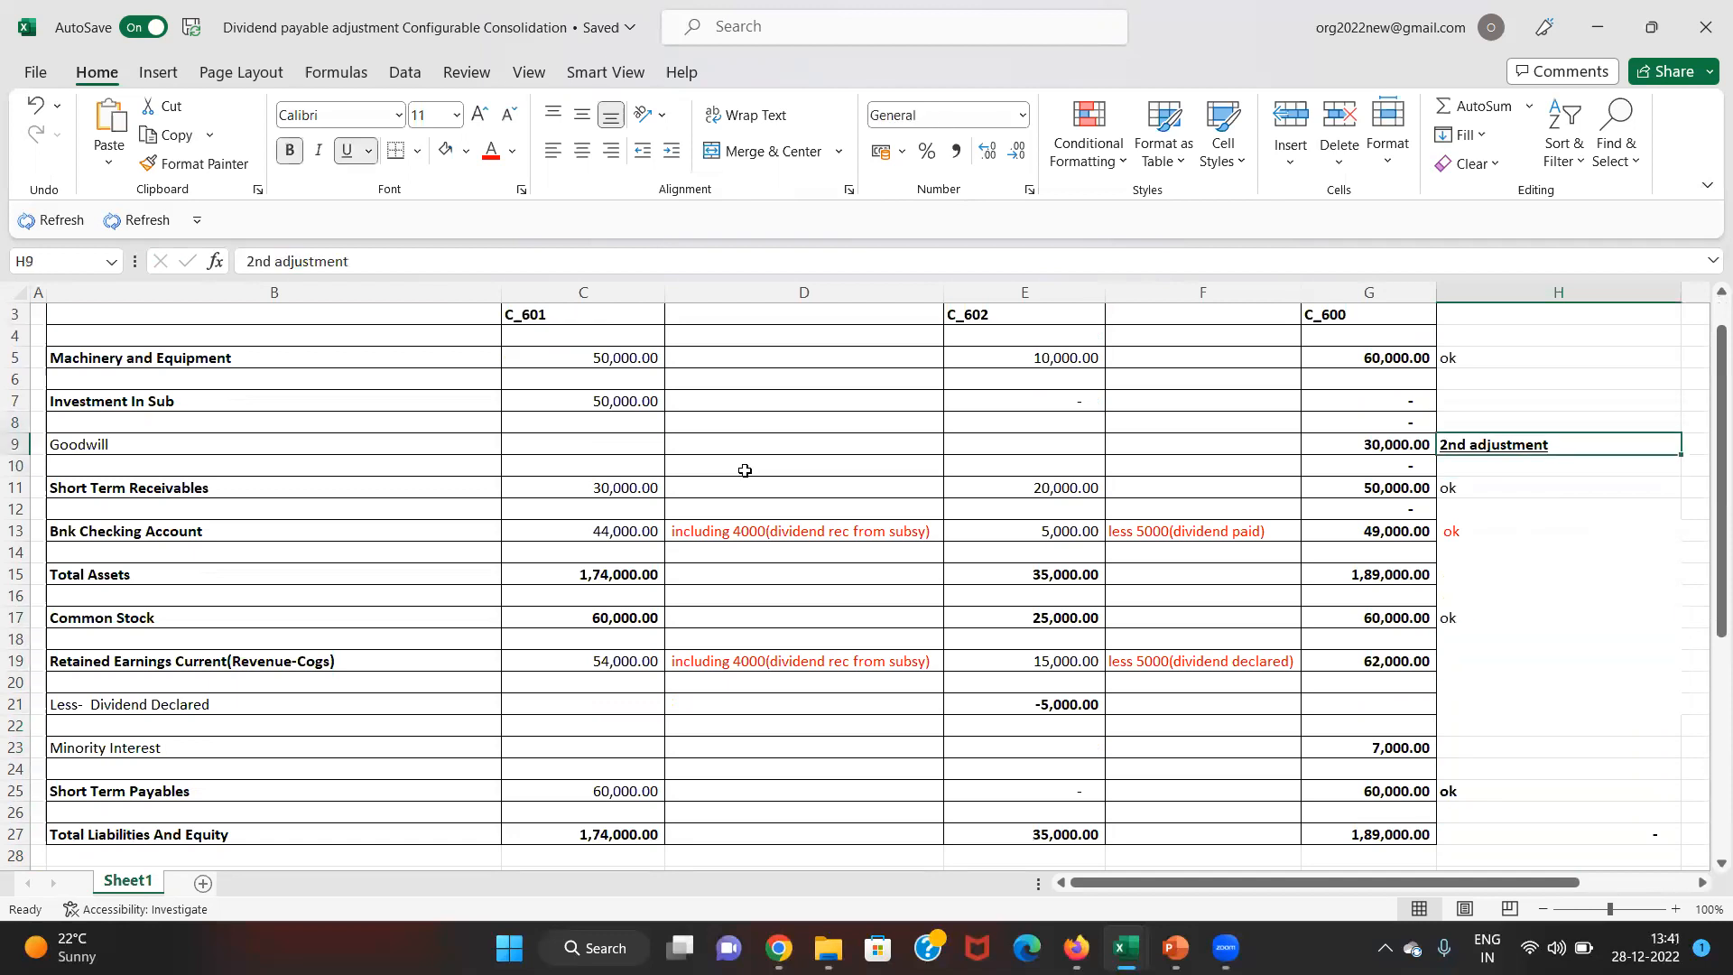
{"action": "key", "text": "Delete"}
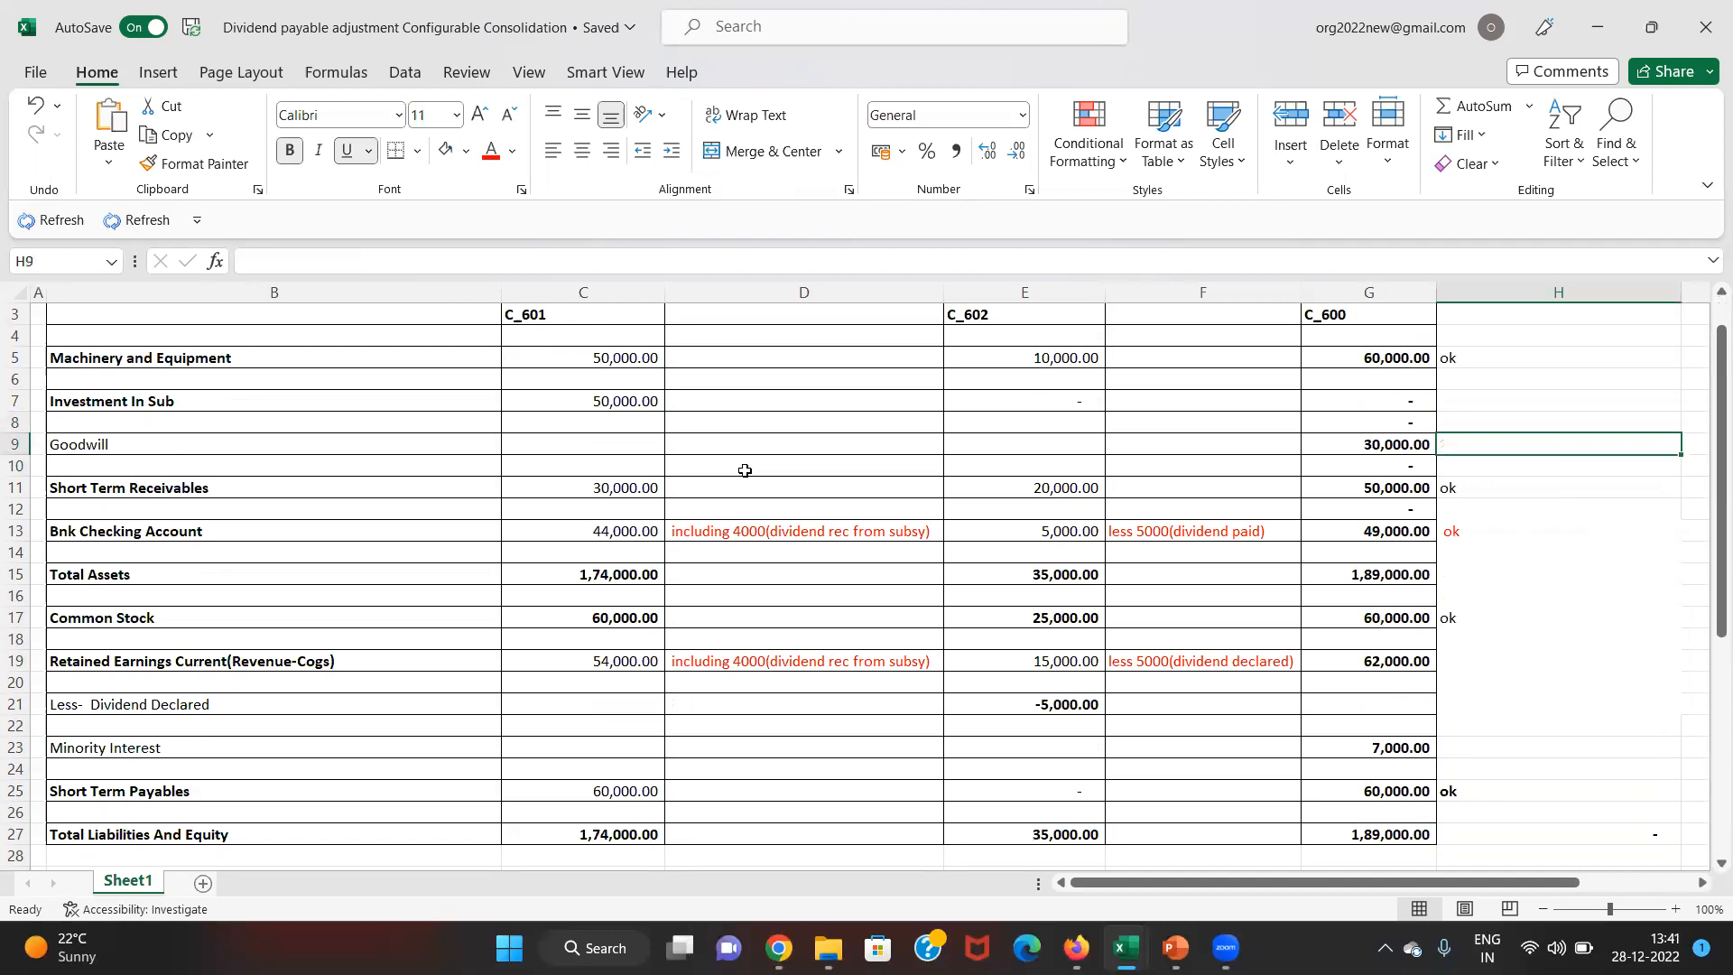
{"action": "type", "text": "check"}
{"action": "key", "text": "Return"}
- Copy the "check" remark from the Goodwill row to cell H19 beside Retained Earnings Current
{"action": "key", "text": "Up"}
{"action": "key", "text": "ctrl+c"}
{"action": "key", "text": "Down"}
{"action": "key", "text": "Down"}
{"action": "key", "text": "Down"}
{"action": "key", "text": "Down"}
{"action": "key", "text": "Down"}
{"action": "key", "text": "Down"}
{"action": "key", "text": "Down"}
{"action": "key", "text": "Down"}
{"action": "key", "text": "Down"}
{"action": "key", "text": "Down"}
{"action": "key", "text": "ctrl+v"}
{"action": "key", "text": "Down"}
{"action": "key", "text": "Down"}
{"action": "key", "text": "Down"}
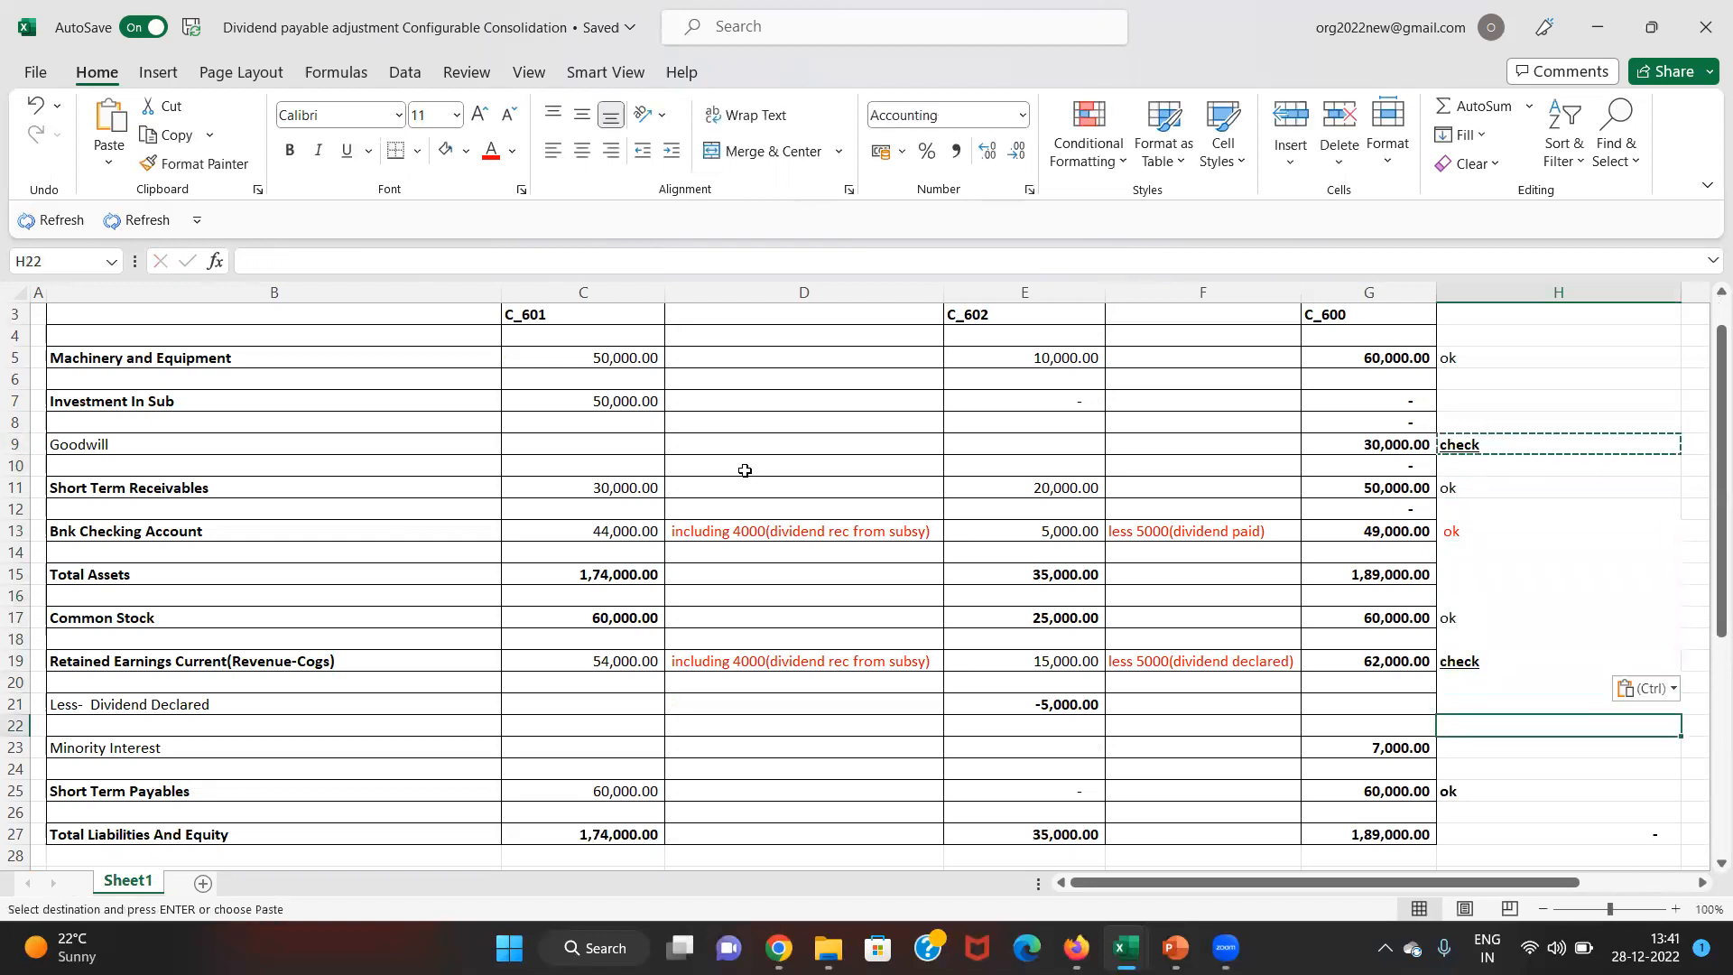
- Copy the "check" remark to cell H23 beside the Minority Interest row
{"action": "key", "text": "Down"}
{"action": "key", "text": "ctrl+v"}
{"action": "key", "text": "Escape"}
{"action": "key", "text": "Up"}
{"action": "key", "text": "Up"}
{"action": "key", "text": "Down"}
{"action": "key", "text": "Down"}
{"action": "key", "text": "Up"}
{"action": "key", "text": "Up"}
{"action": "key", "text": "Up"}
{"action": "key", "text": "Up"}
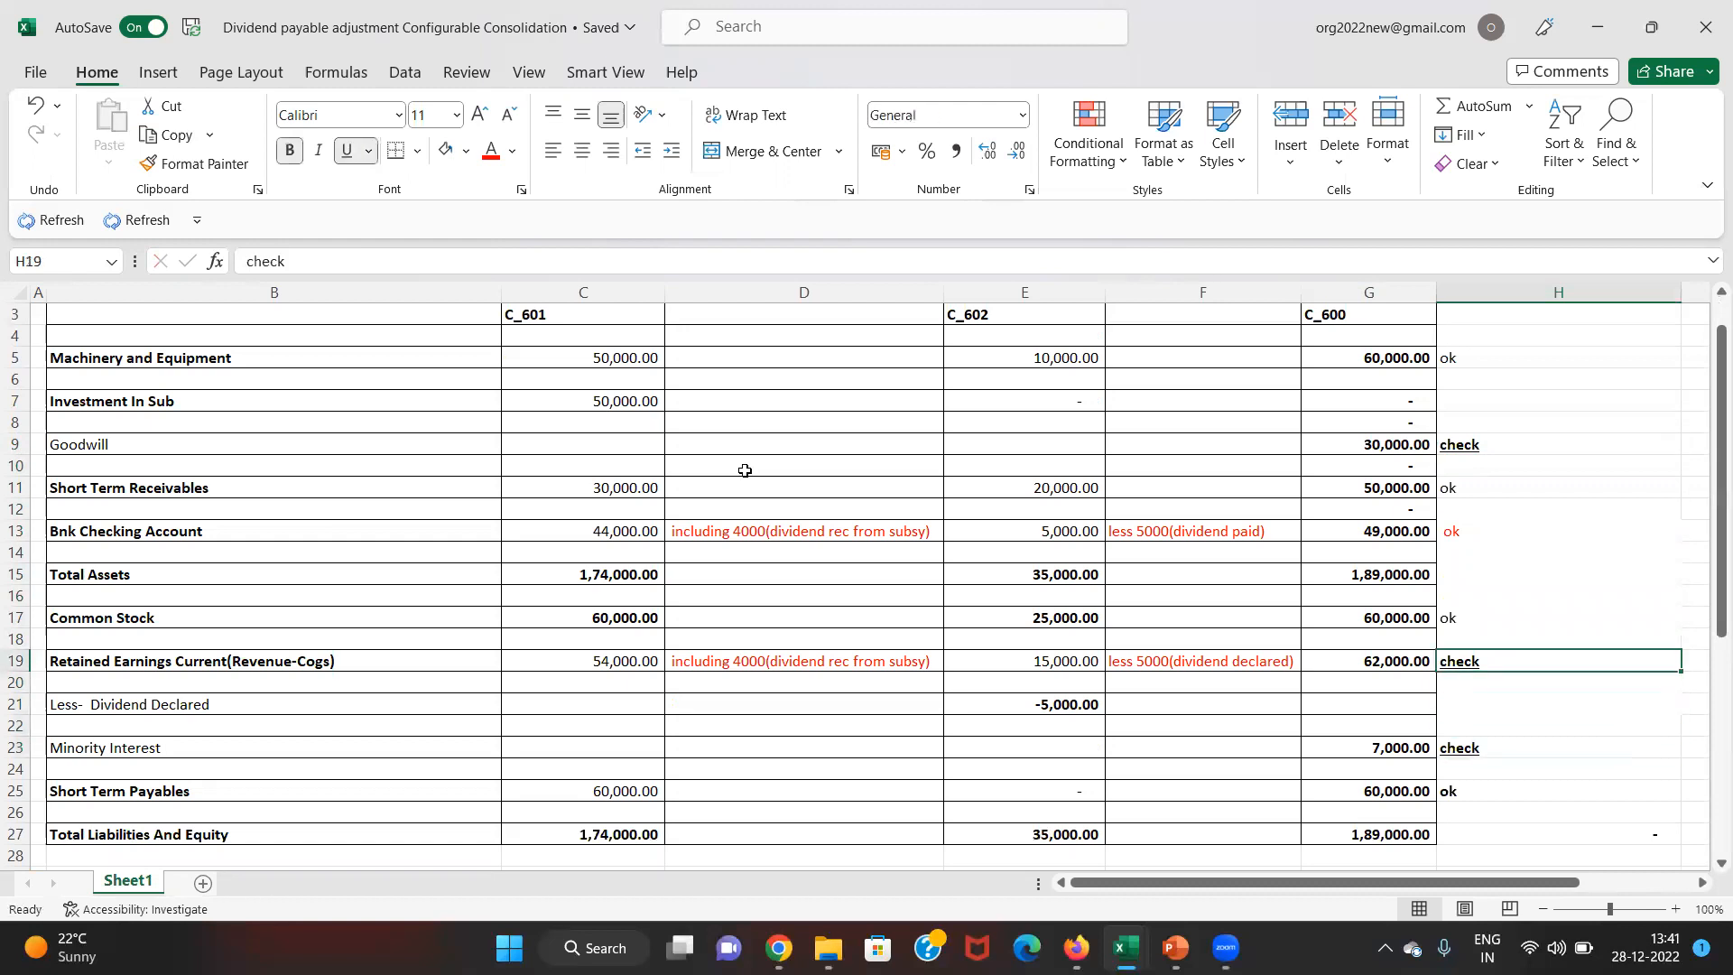
- Switch to the Smart View output workbook and make C600's Retained Earnings value in cell C16 bold
{"action": "key", "text": "alt+Tab"}
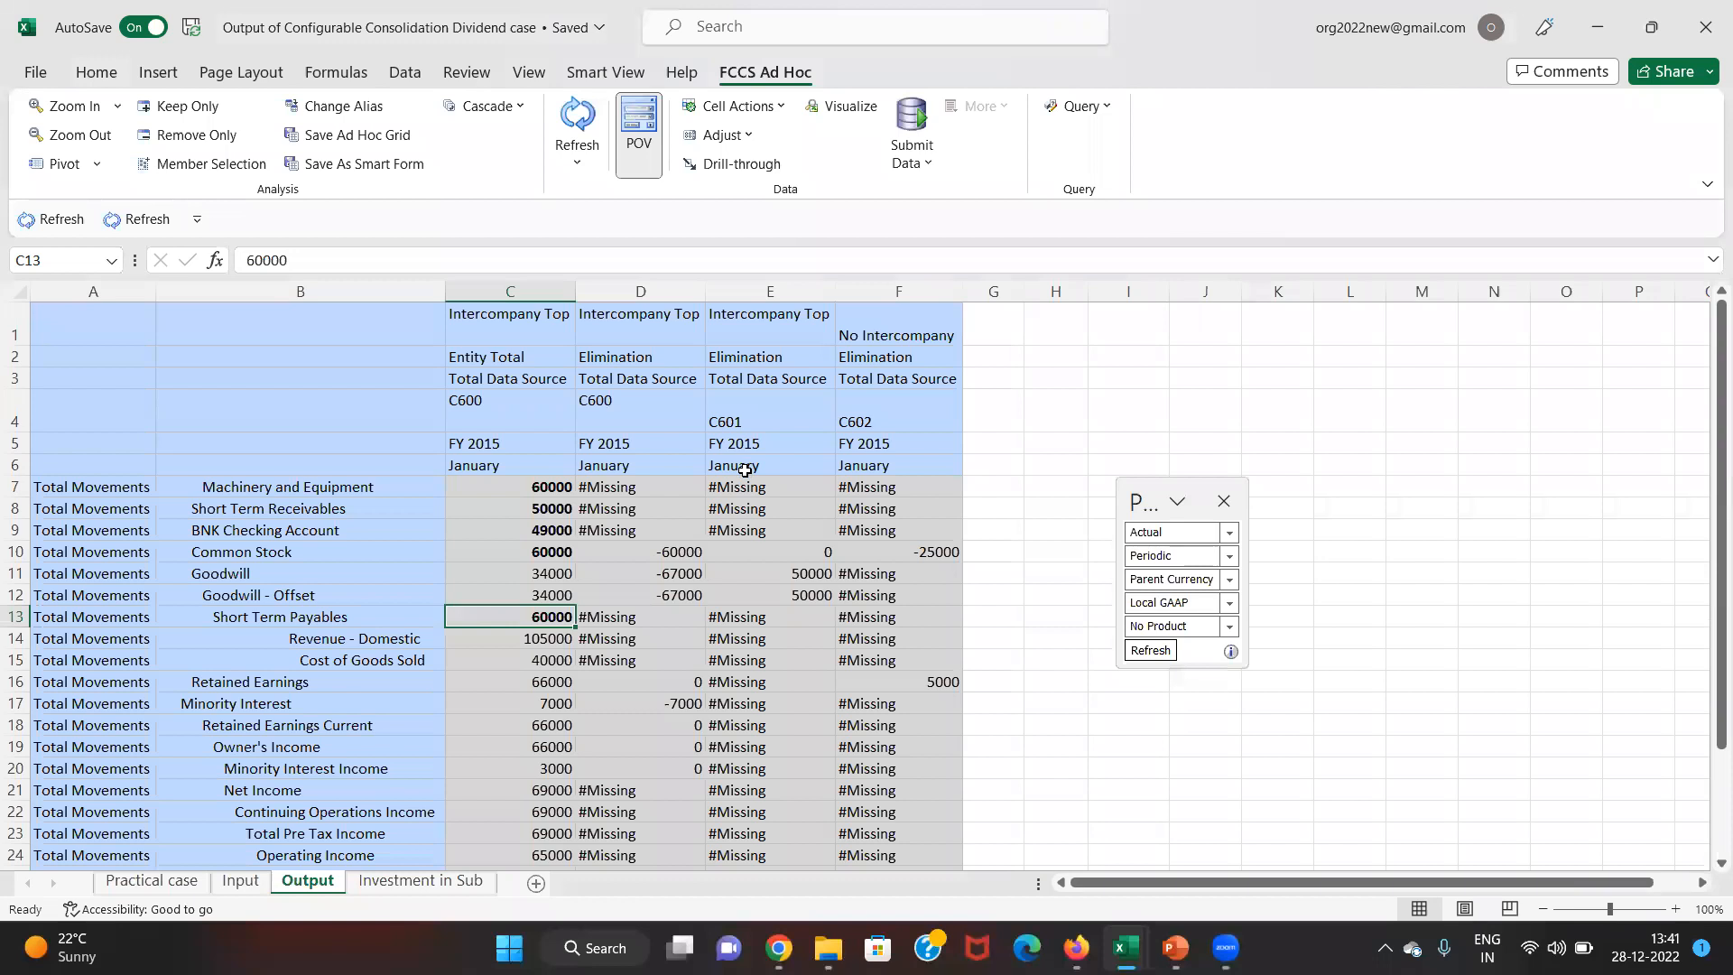
{"action": "key", "text": "Down"}
{"action": "key", "text": "Down"}
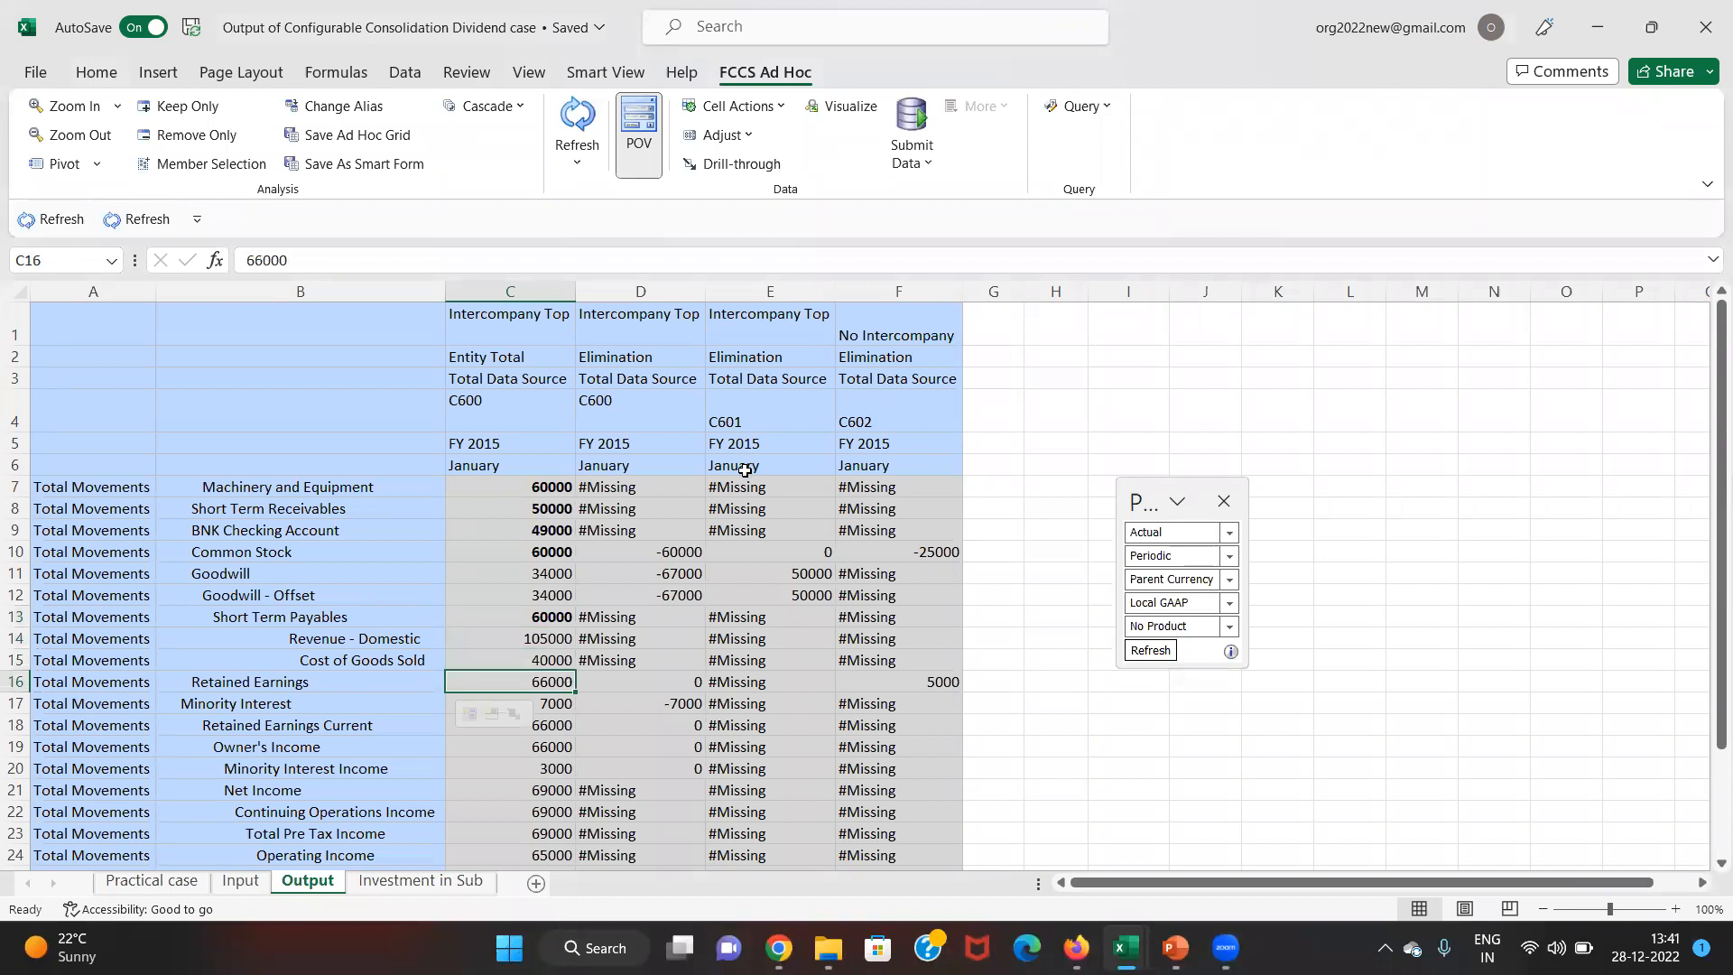
{"action": "key", "text": "ctrl+b"}
- Enter 62000 in cell G16 beside the Retained Earnings row as the comparison figure
{"action": "key", "text": "Right"}
{"action": "key", "text": "Right"}
{"action": "key", "text": "Right"}
{"action": "key", "text": "Right"}
{"action": "type", "text": "62"}
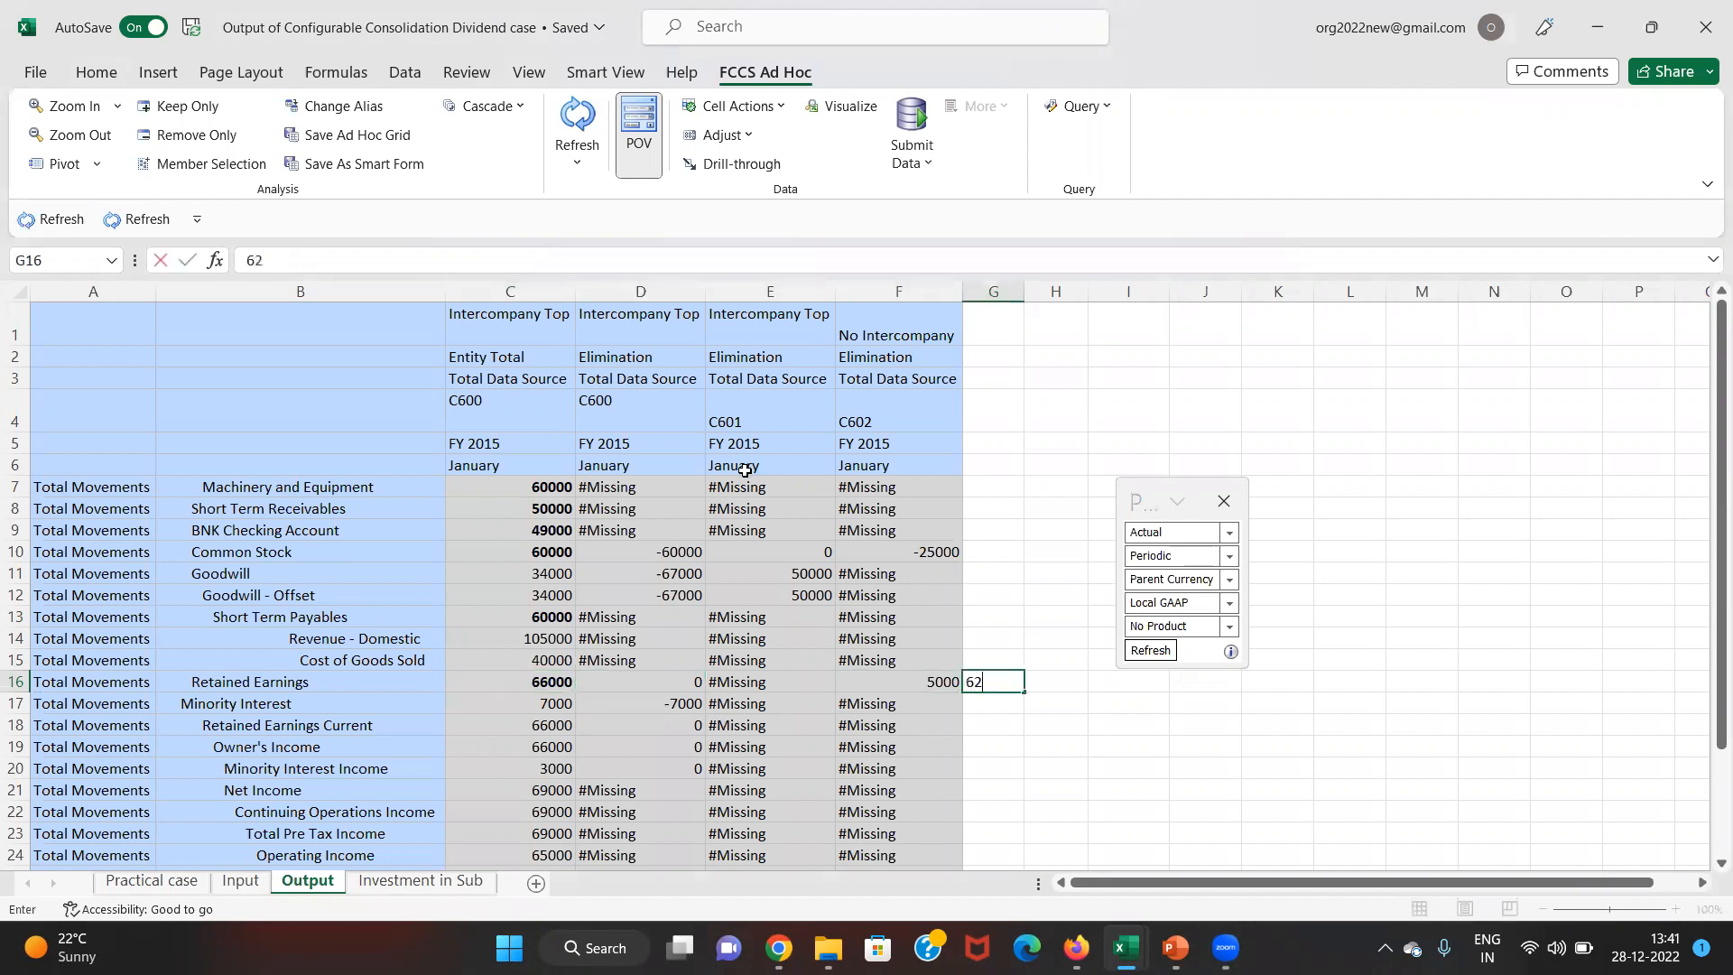
{"action": "type", "text": "000"}
{"action": "key", "text": "Return"}
{"action": "key", "text": "Up"}
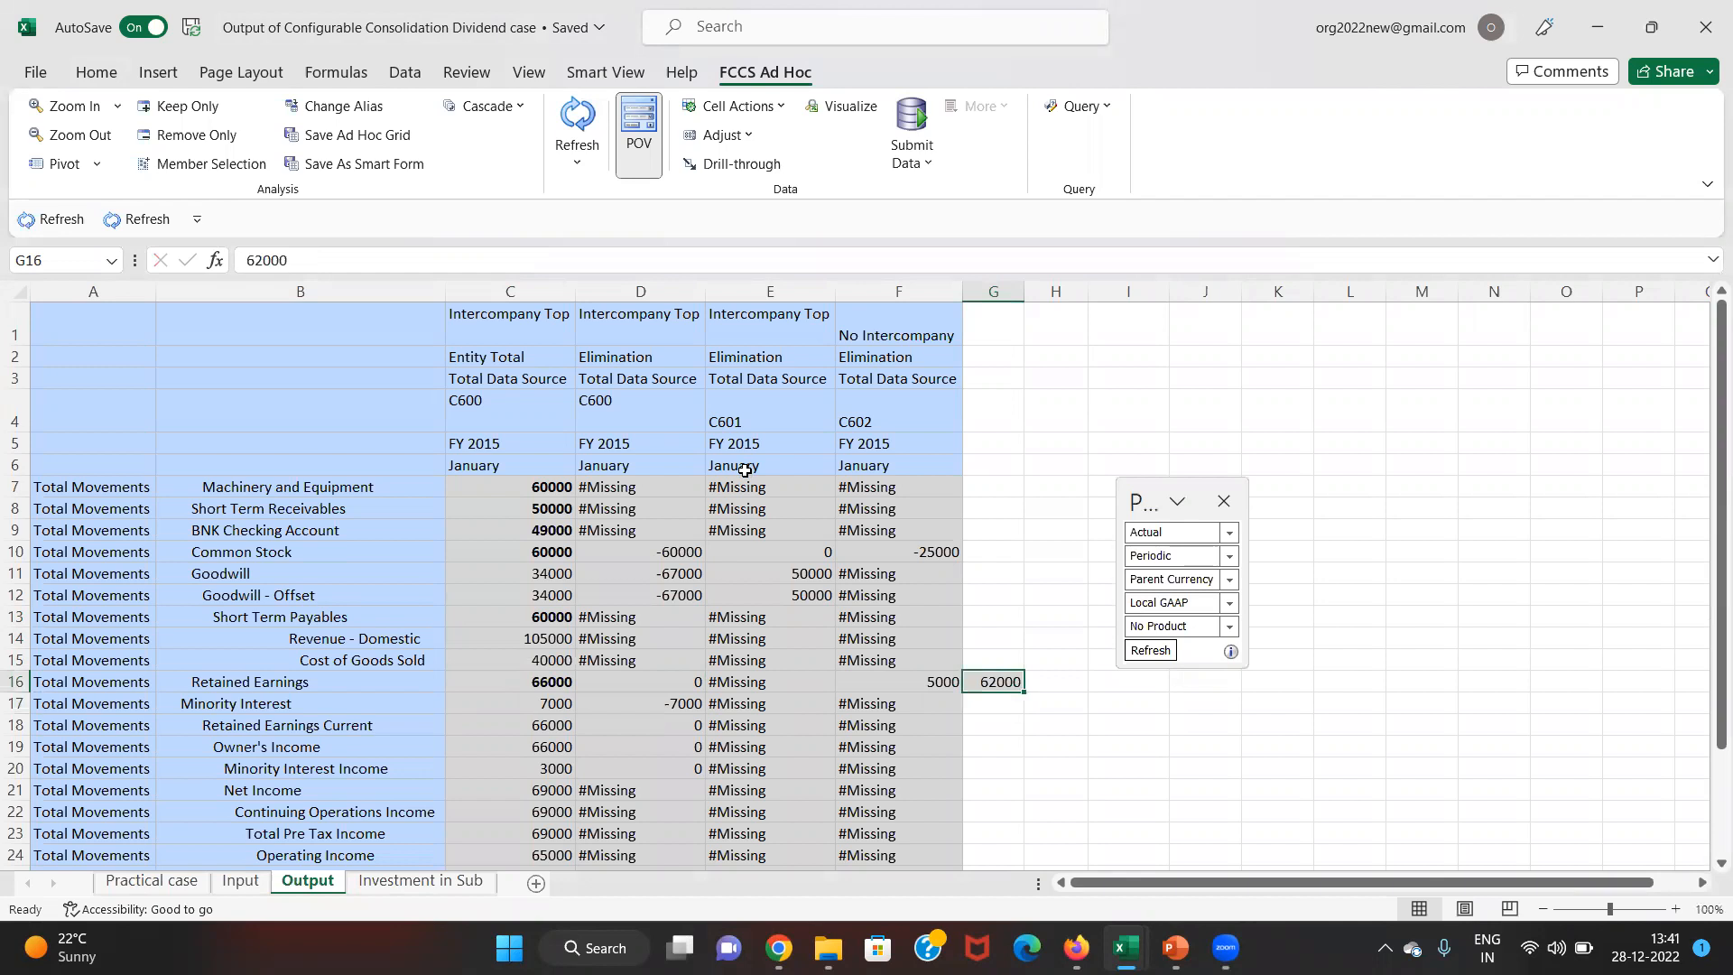
- Make the entire Dividends Declared row (row 28) of the Output sheet bold
{"action": "key", "text": "Left"}
{"action": "key", "text": "Left"}
{"action": "key", "text": "Left"}
{"action": "key", "text": "Left"}
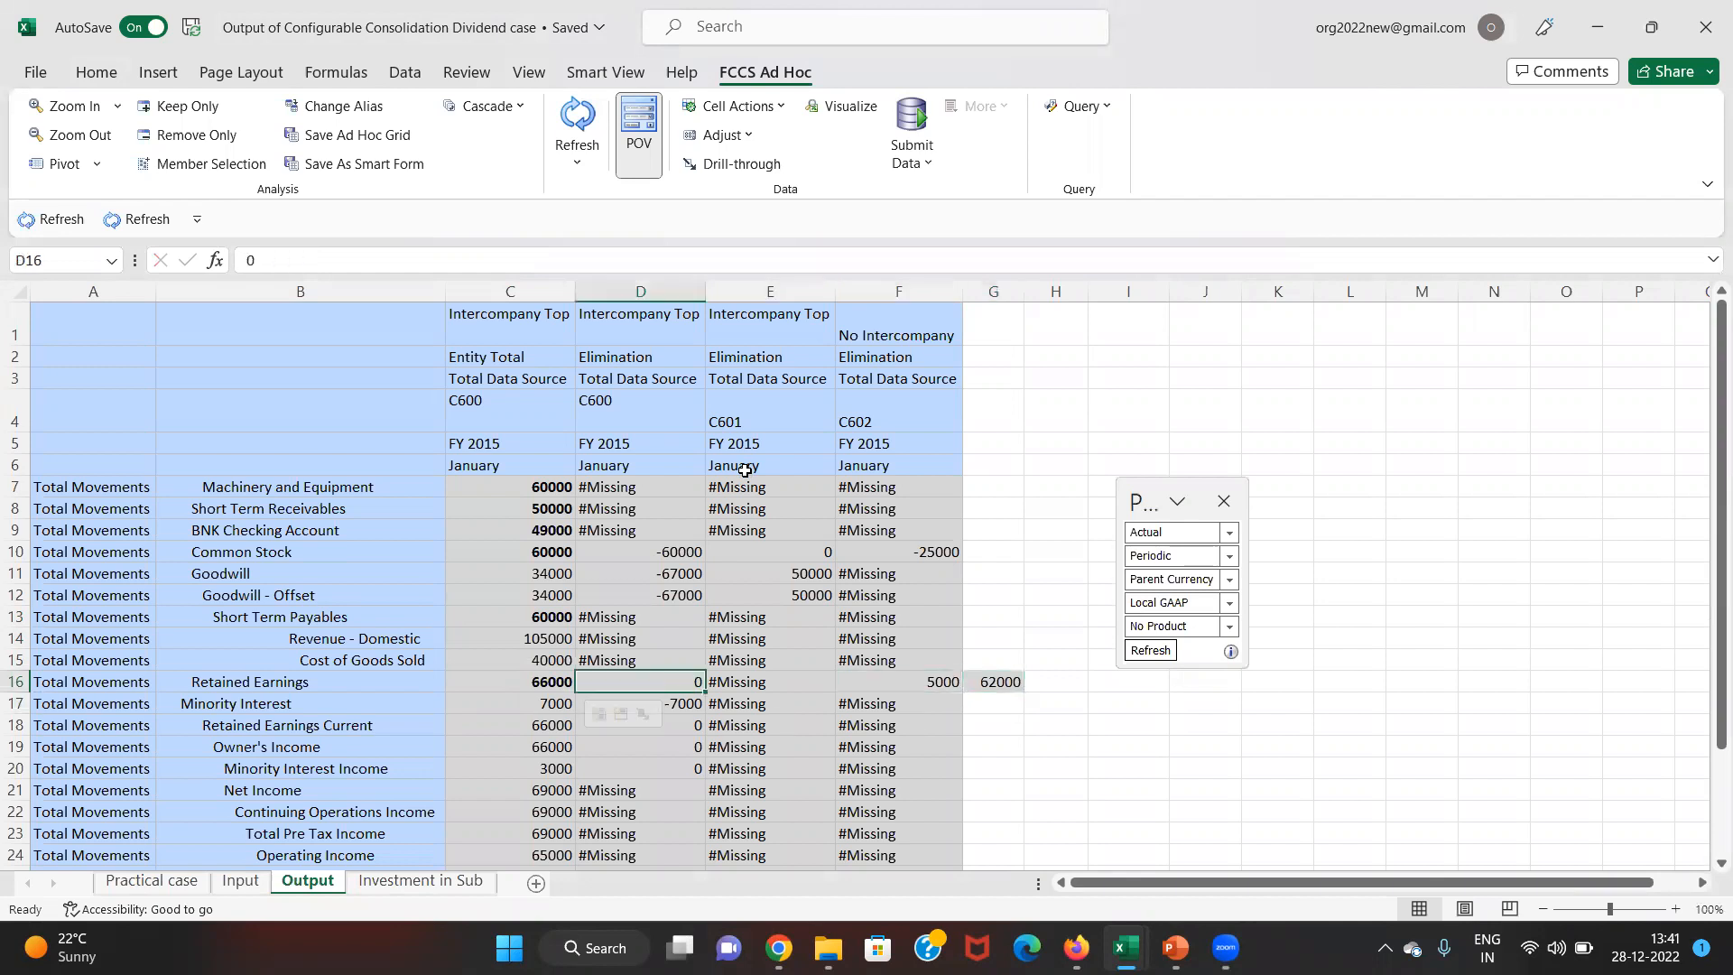
{"action": "key", "text": "Down"}
{"action": "key", "text": "Down"}
{"action": "key", "text": "Down"}
{"action": "key", "text": "Down"}
{"action": "key", "text": "Down"}
{"action": "key", "text": "Down"}
{"action": "key", "text": "Down"}
{"action": "key", "text": "Down"}
{"action": "key", "text": "Down"}
{"action": "key", "text": "Down"}
{"action": "key", "text": "Down"}
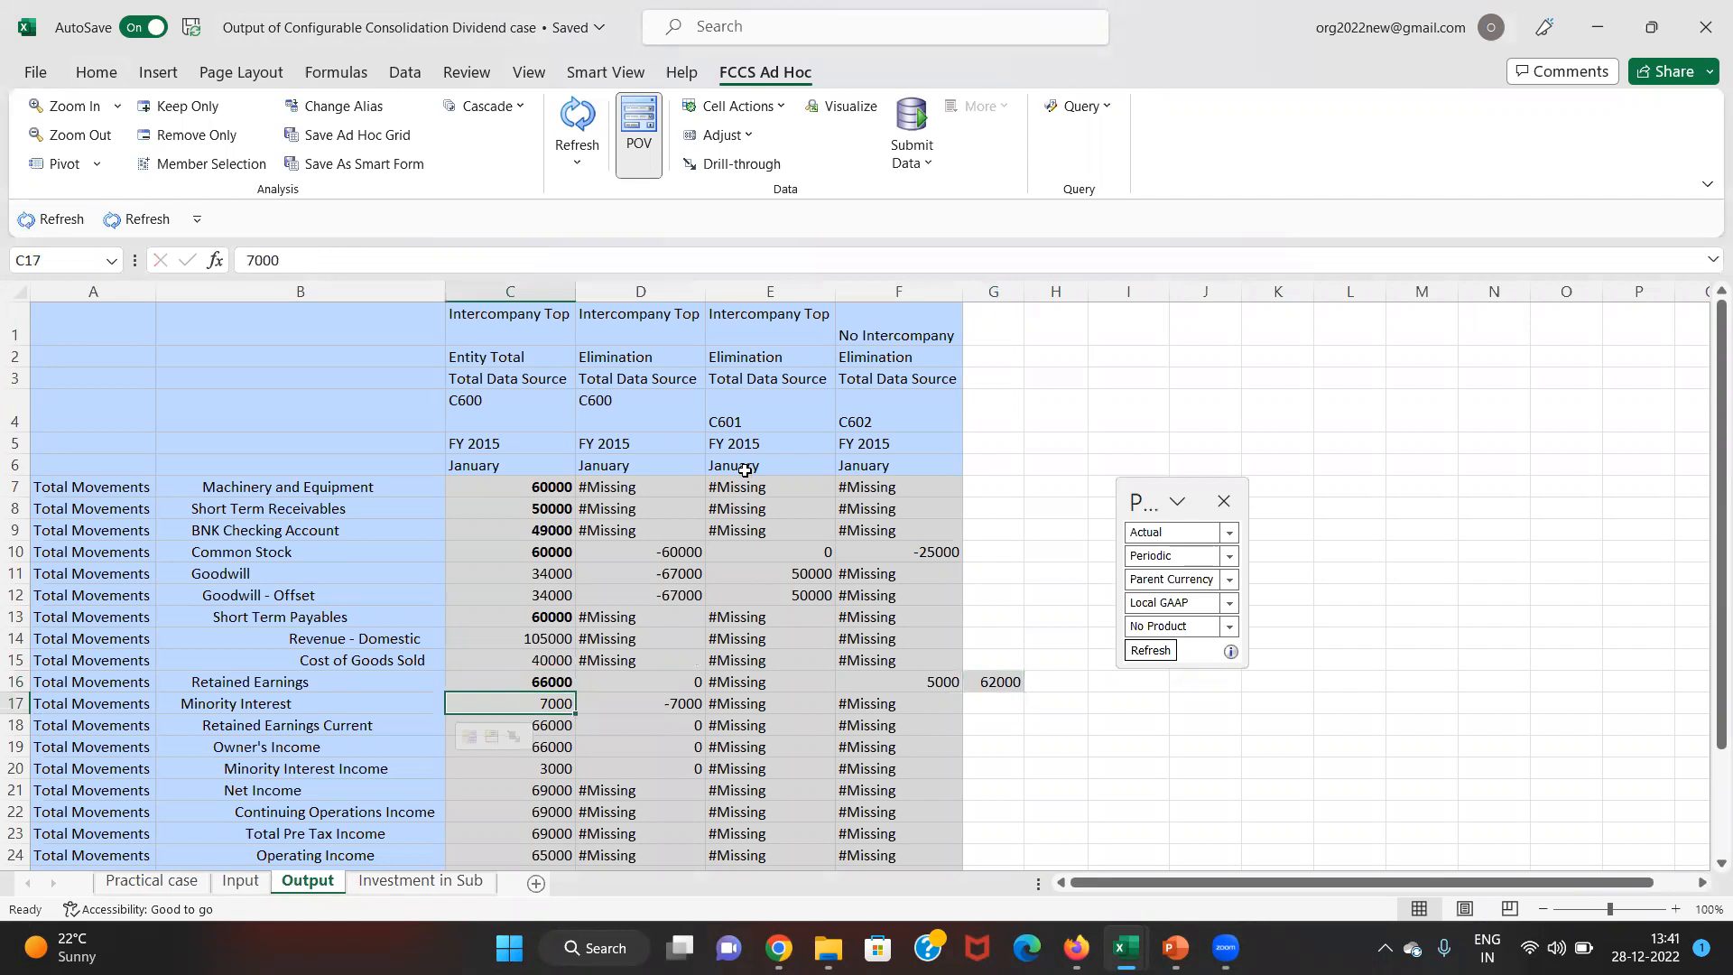
{"action": "key", "text": "Down"}
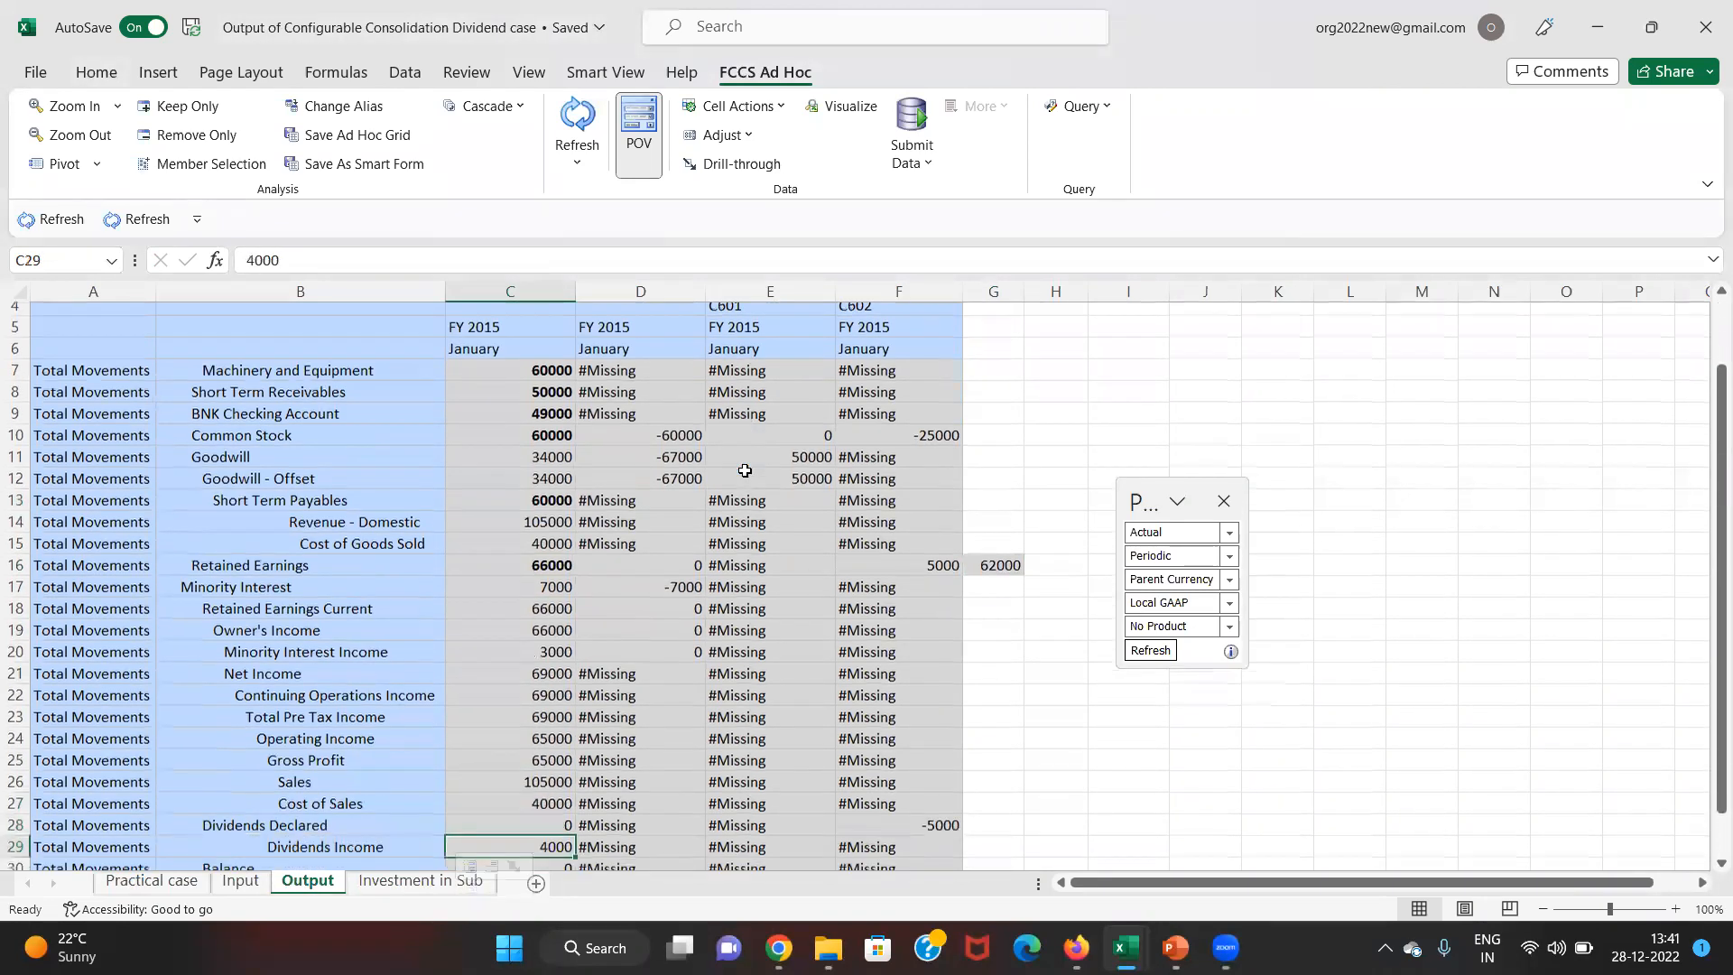
{"action": "key", "text": "Down"}
{"action": "key", "text": "Up"}
{"action": "key", "text": "shift+space"}
{"action": "key", "text": "ctrl+b"}
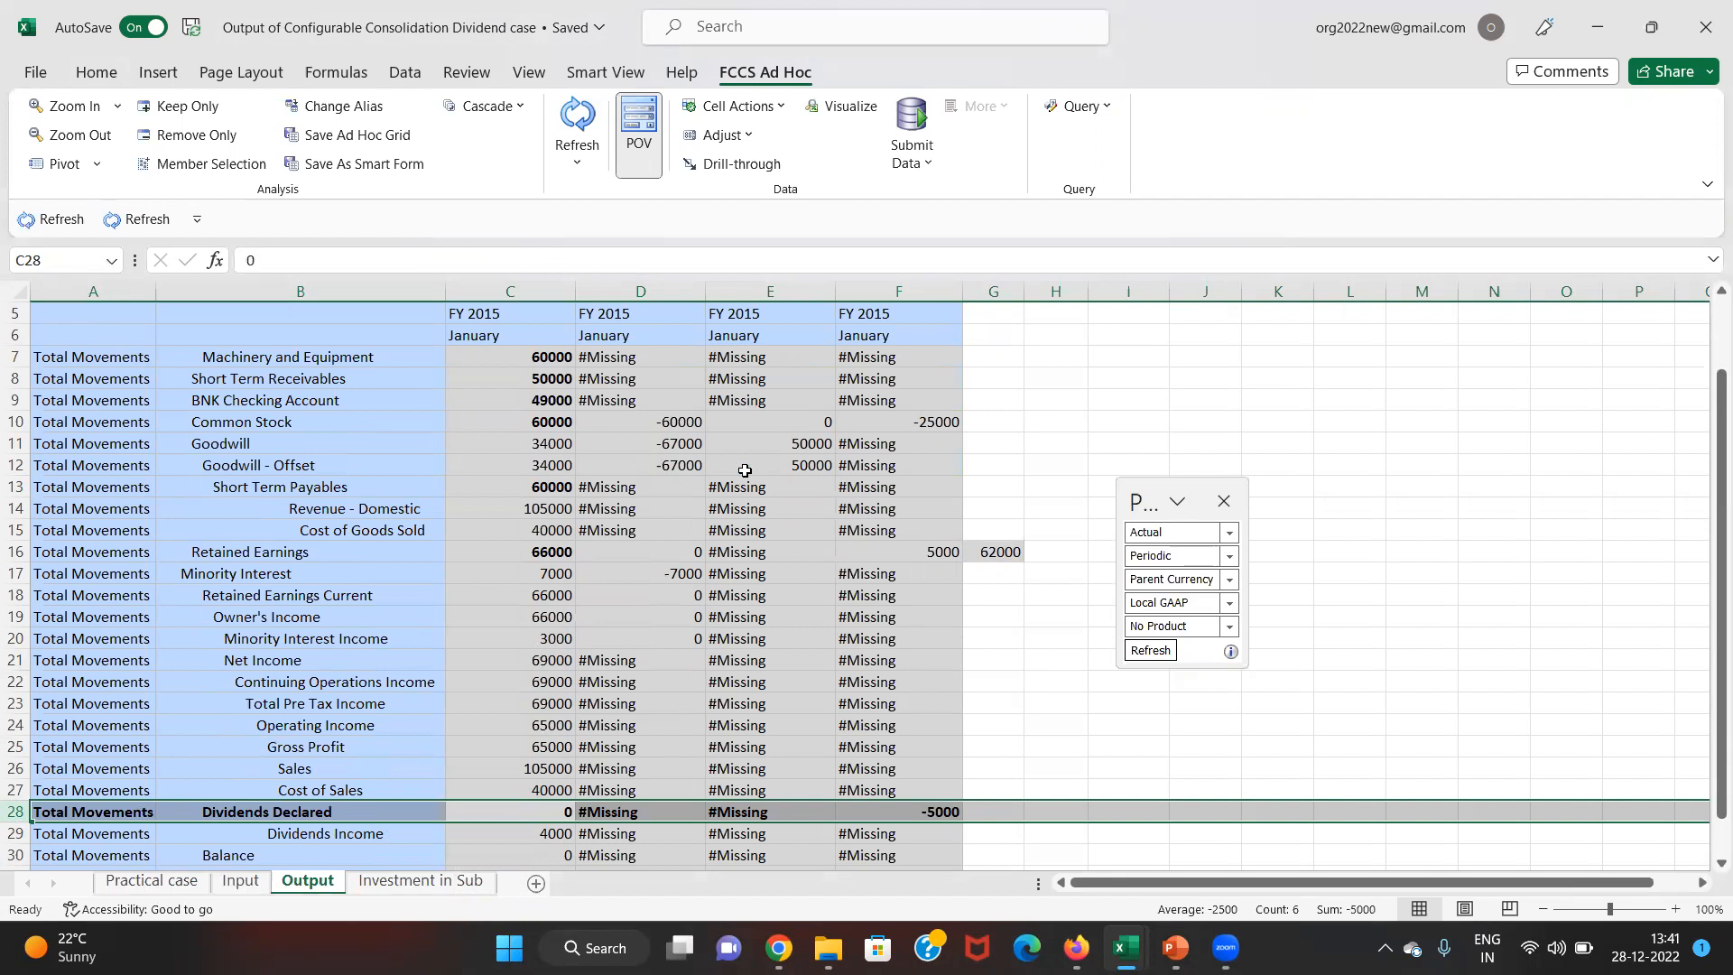
- Examine the C600 Entity Total values in column C from Dividends Declared up through the balance sheet accounts
{"action": "key", "text": "Up"}
{"action": "key", "text": "Down"}
{"action": "key", "text": "Left"}
{"action": "key", "text": "Right"}
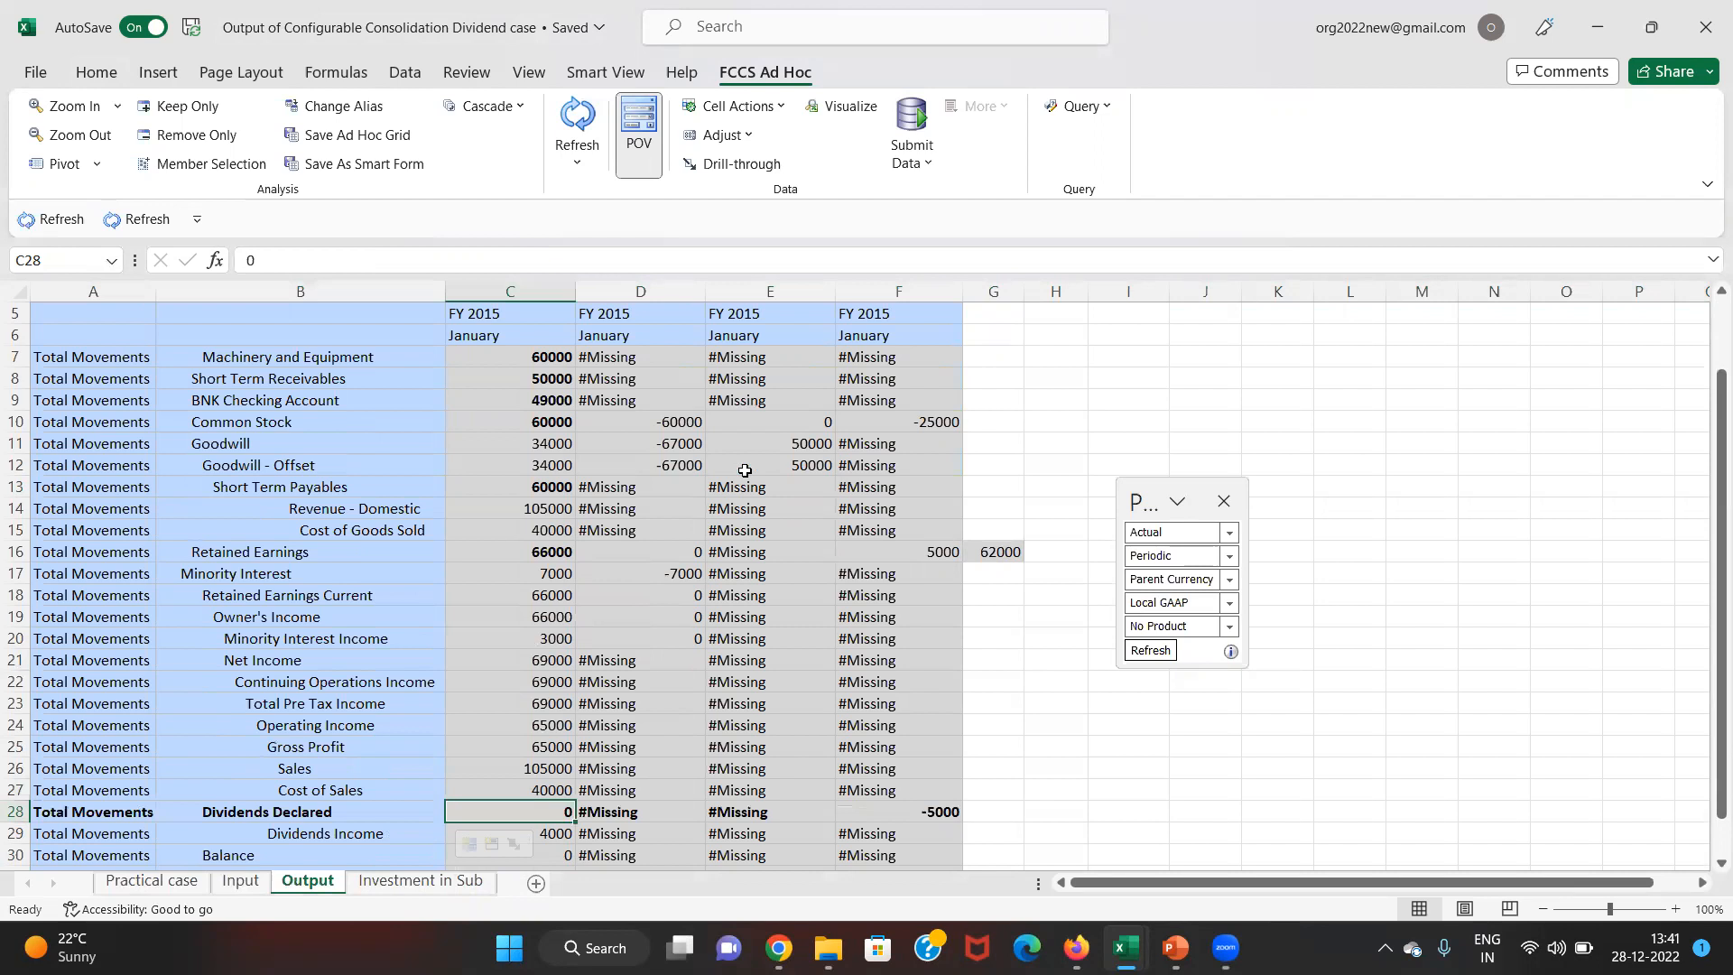
{"action": "key", "text": "Up"}
{"action": "key", "text": "Up"}
{"action": "key", "text": "Up"}
{"action": "key", "text": "Up"}
{"action": "key", "text": "Up"}
{"action": "key", "text": "Up"}
{"action": "key", "text": "Up"}
{"action": "key", "text": "Up"}
{"action": "key", "text": "Up"}
{"action": "key", "text": "Up"}
{"action": "key", "text": "Up"}
{"action": "key", "text": "Up"}
{"action": "key", "text": "Up"}
{"action": "key", "text": "Up"}
{"action": "key", "text": "Up"}
{"action": "key", "text": "Up"}
{"action": "key", "text": "Up"}
{"action": "key", "text": "Up"}
{"action": "key", "text": "Up"}
{"action": "key", "text": "Up"}
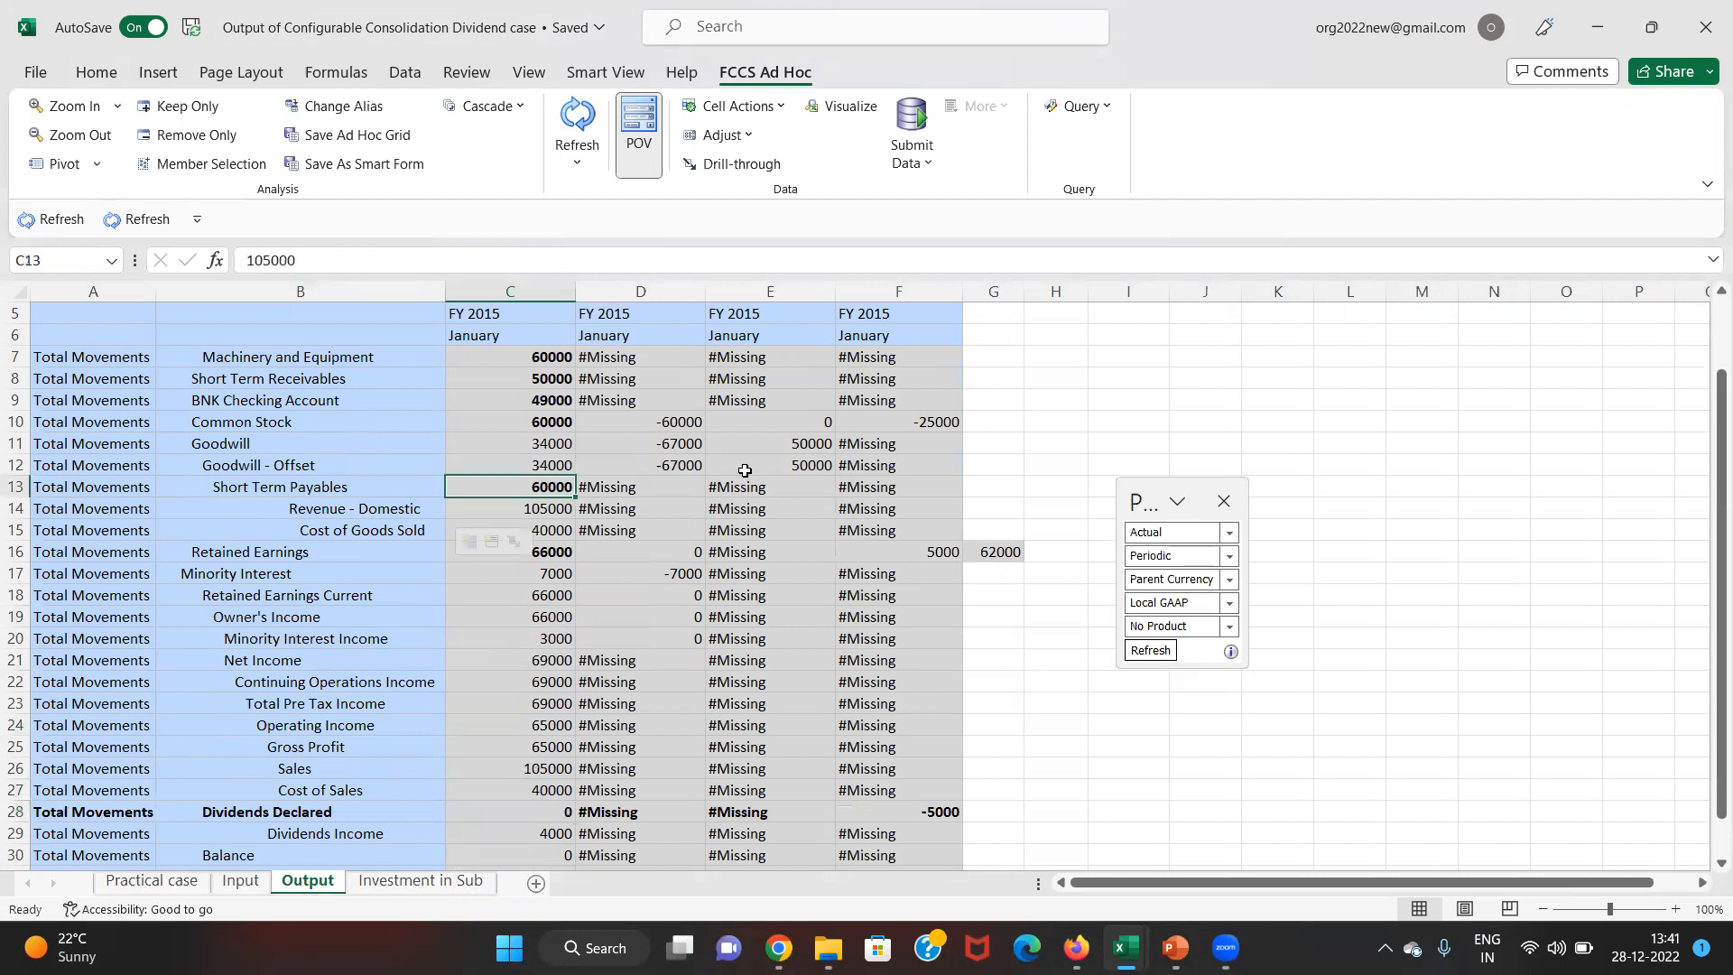
{"action": "scroll", "coordinate": [744, 470], "scroll_direction": "up", "scroll_amount": 1}
{"action": "key", "text": "Down"}
{"action": "key", "text": "Down"}
{"action": "key", "text": "Down"}
{"action": "key", "text": "Down"}
{"action": "key", "text": "Down"}
{"action": "key", "text": "Down"}
{"action": "key", "text": "Down"}
{"action": "key", "text": "Down"}
{"action": "key", "text": "Down"}
{"action": "key", "text": "Down"}
{"action": "key", "text": "Down"}
{"action": "key", "text": "Down"}
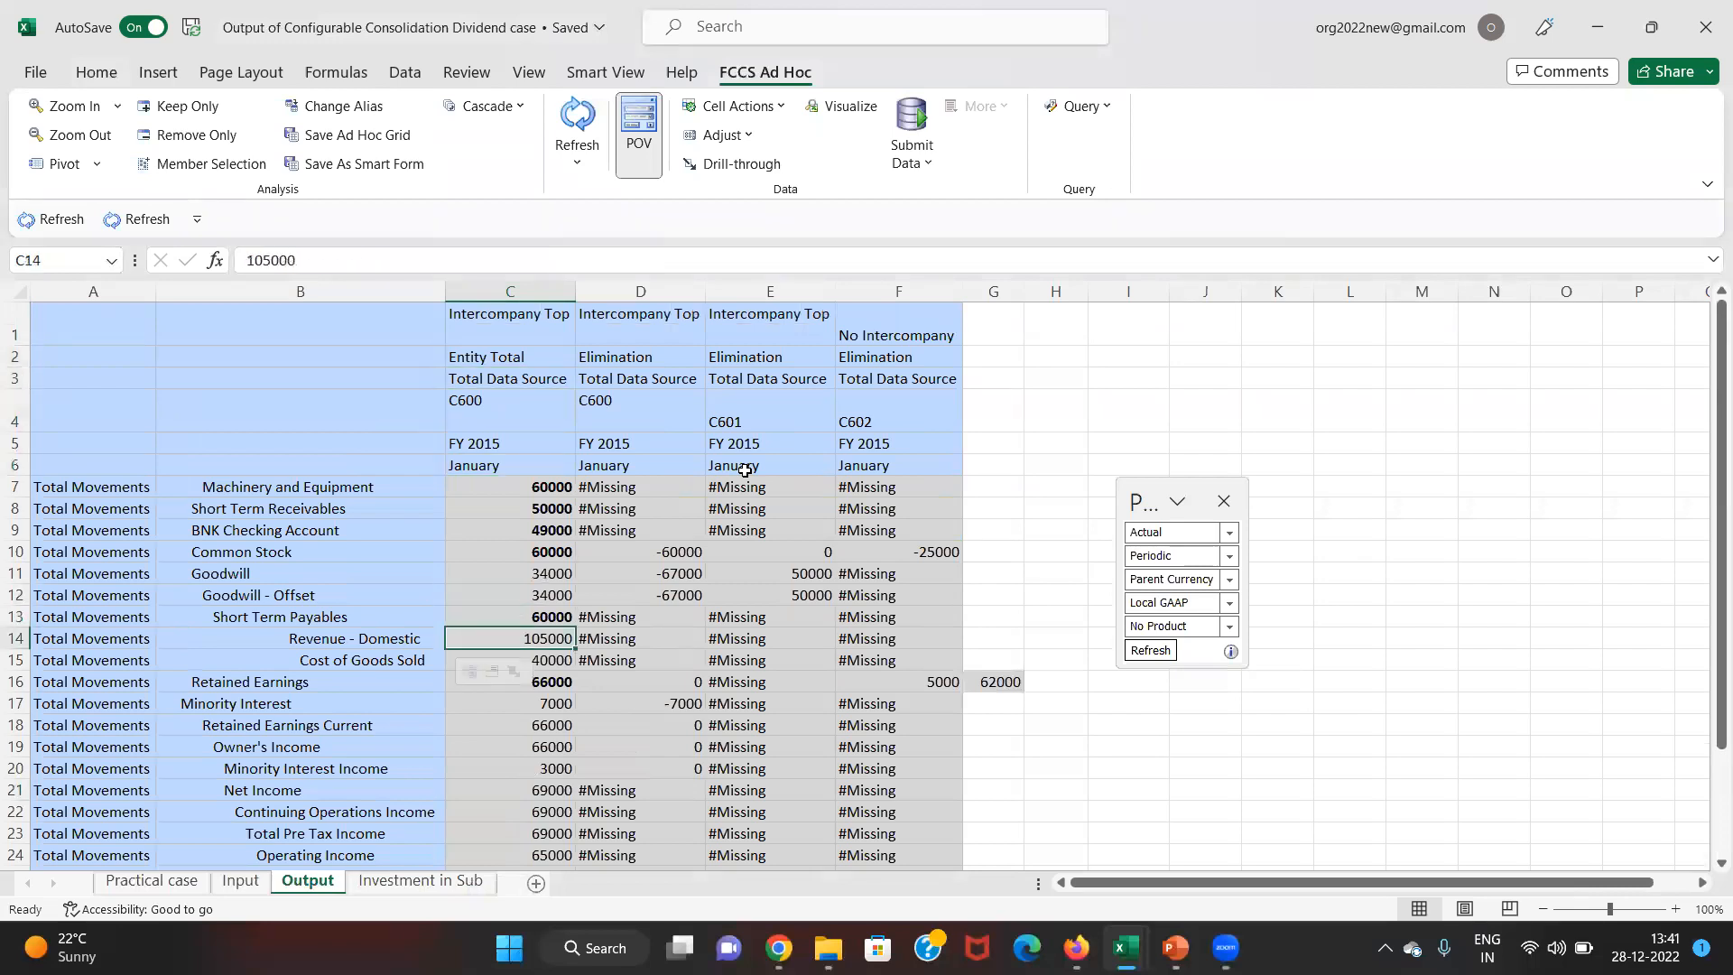
- On the Input sheet, compare C602's Dividends Declared entry with its Retained Earnings
{"action": "key", "text": "ctrl+Page_Up"}
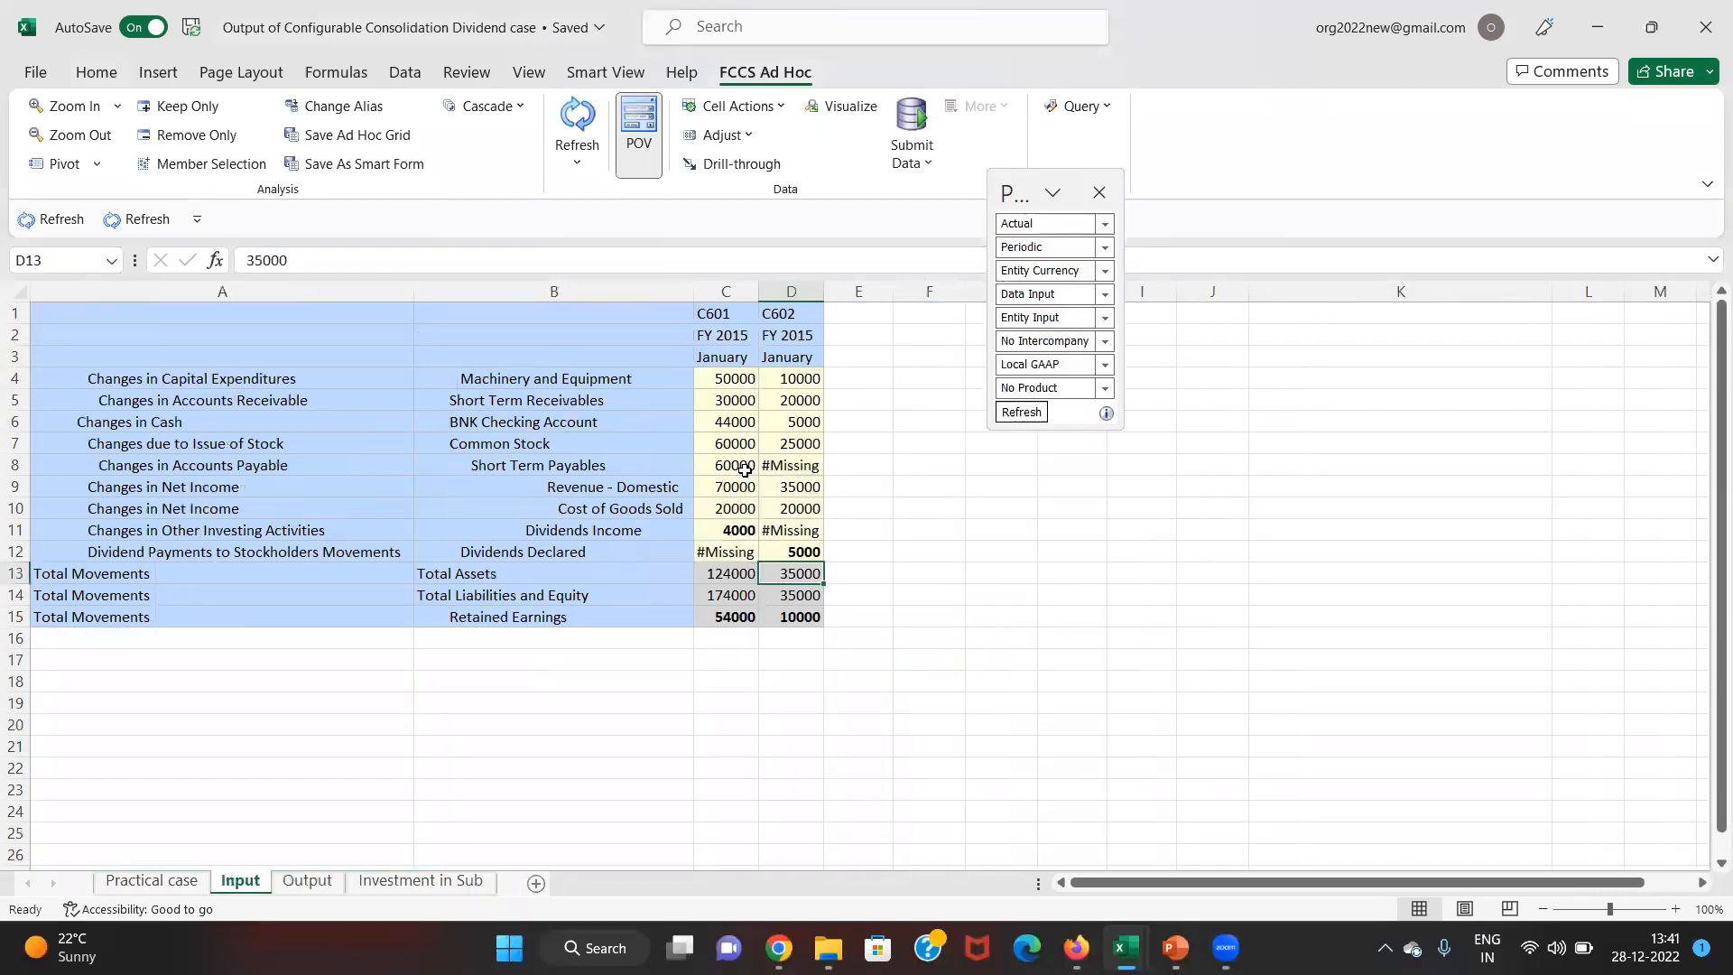
{"action": "key", "text": "Up"}
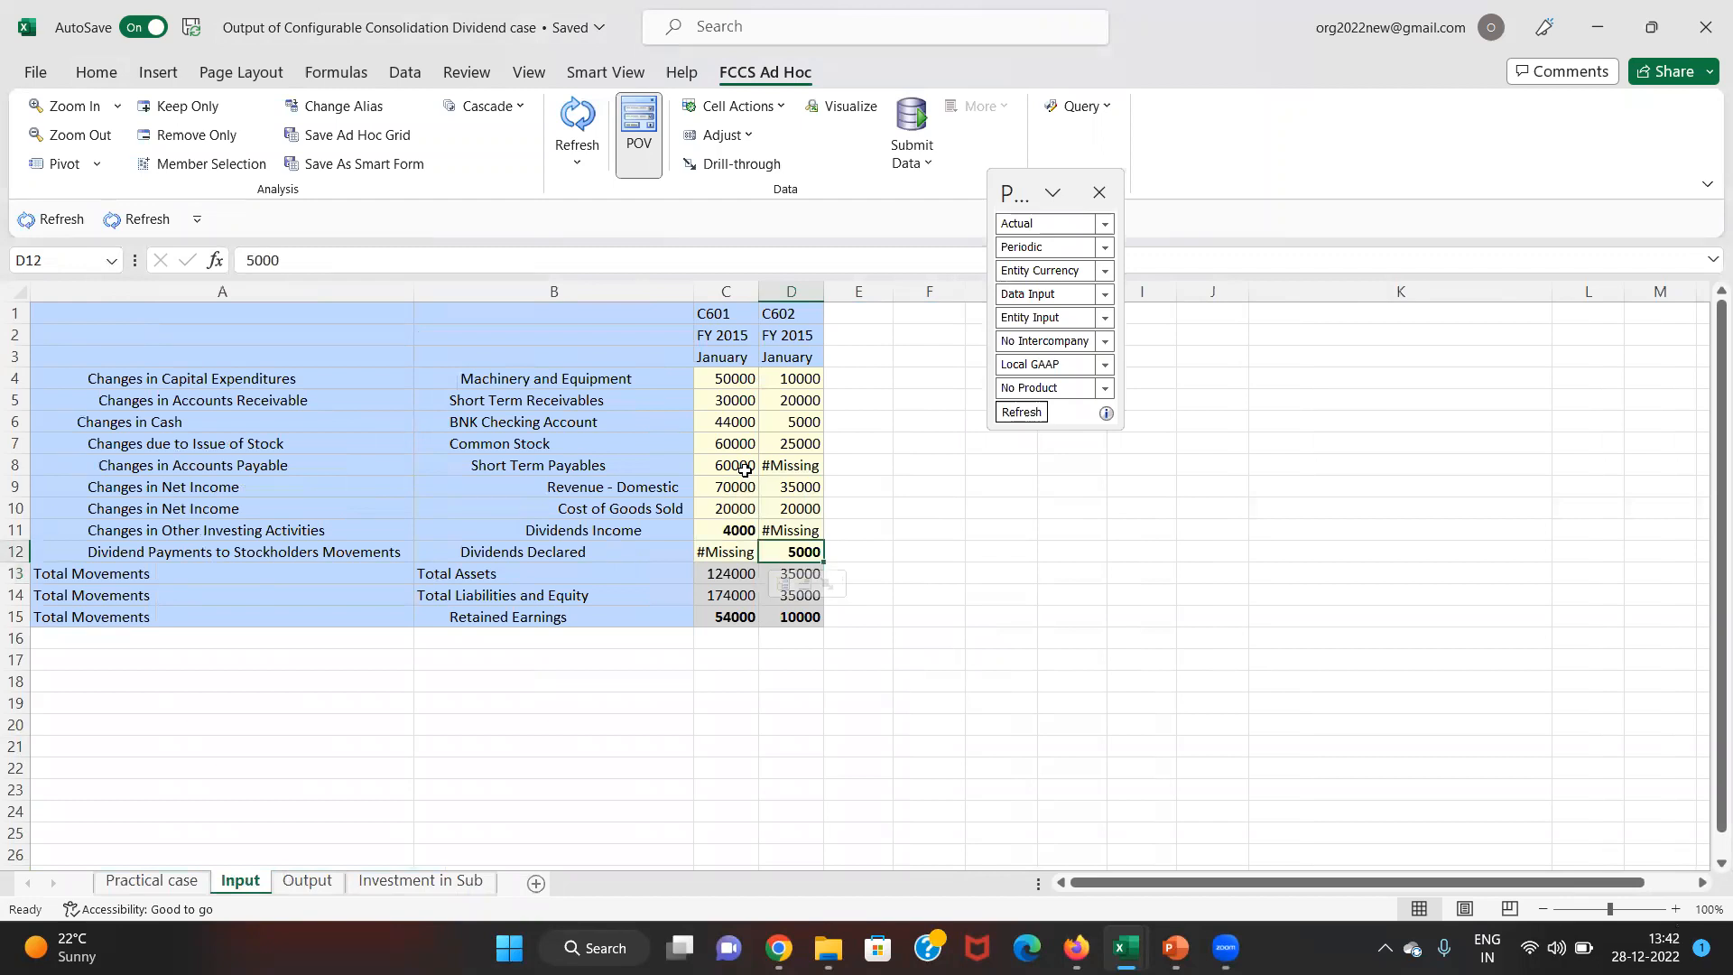
{"action": "key", "text": "Down"}
{"action": "key", "text": "Down"}
{"action": "key", "text": "Down"}
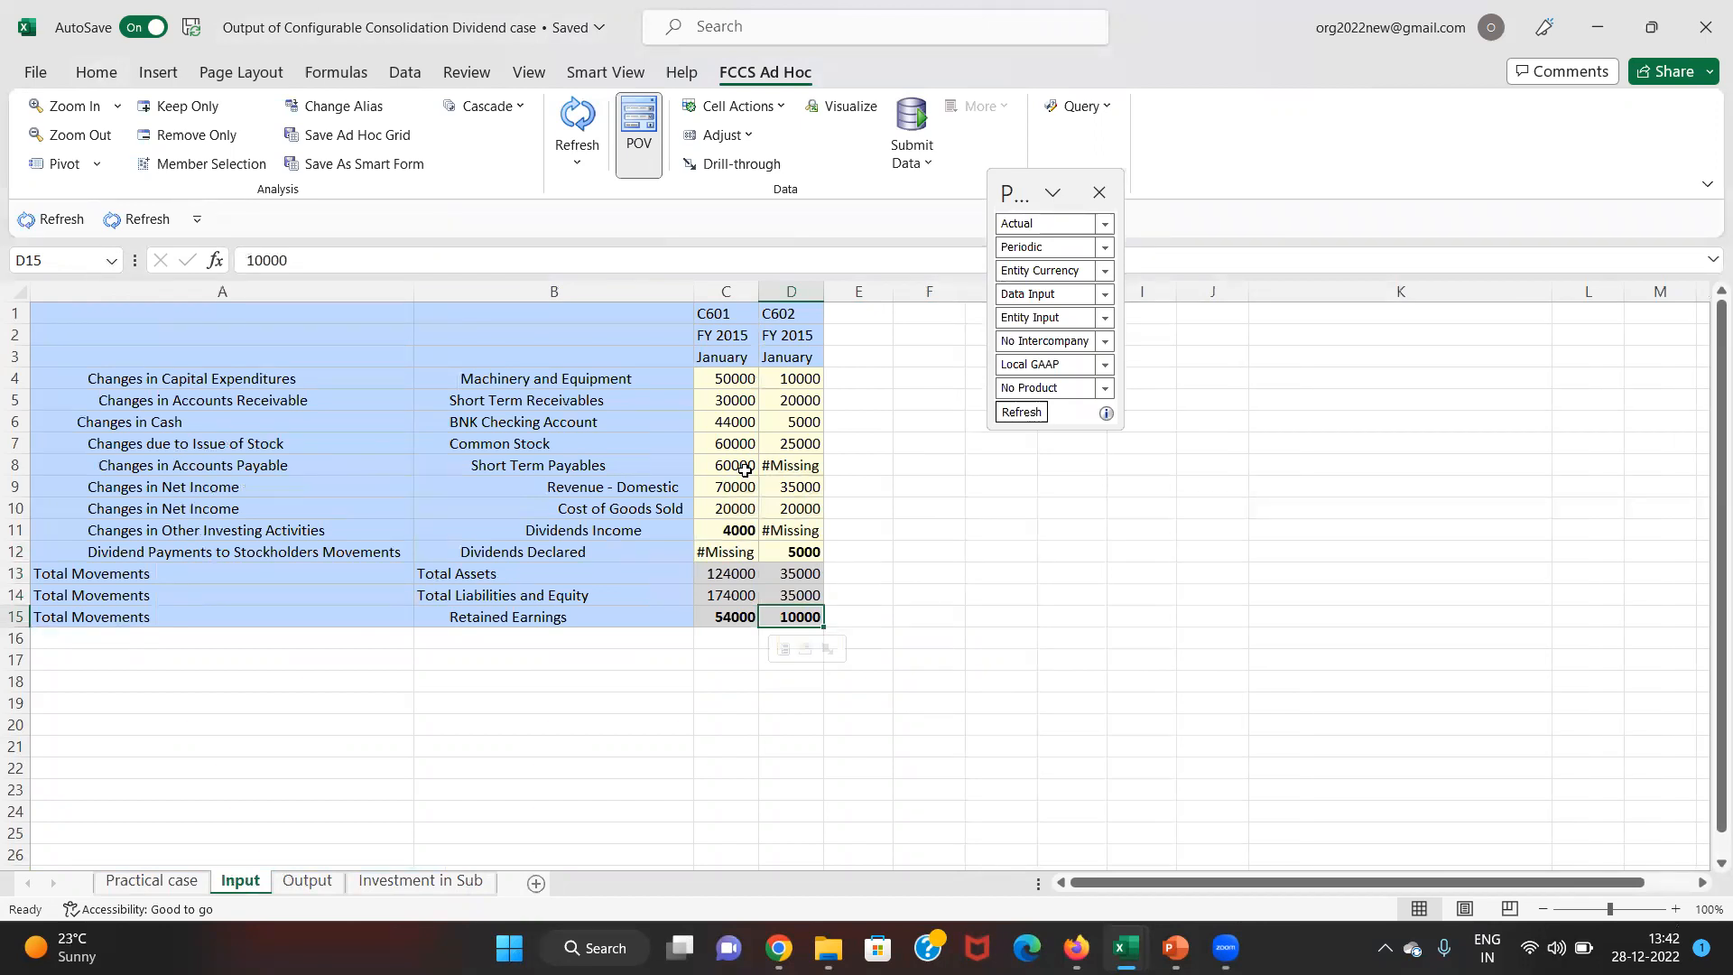
{"action": "key", "text": "Up"}
{"action": "key", "text": "Up"}
{"action": "key", "text": "Up"}
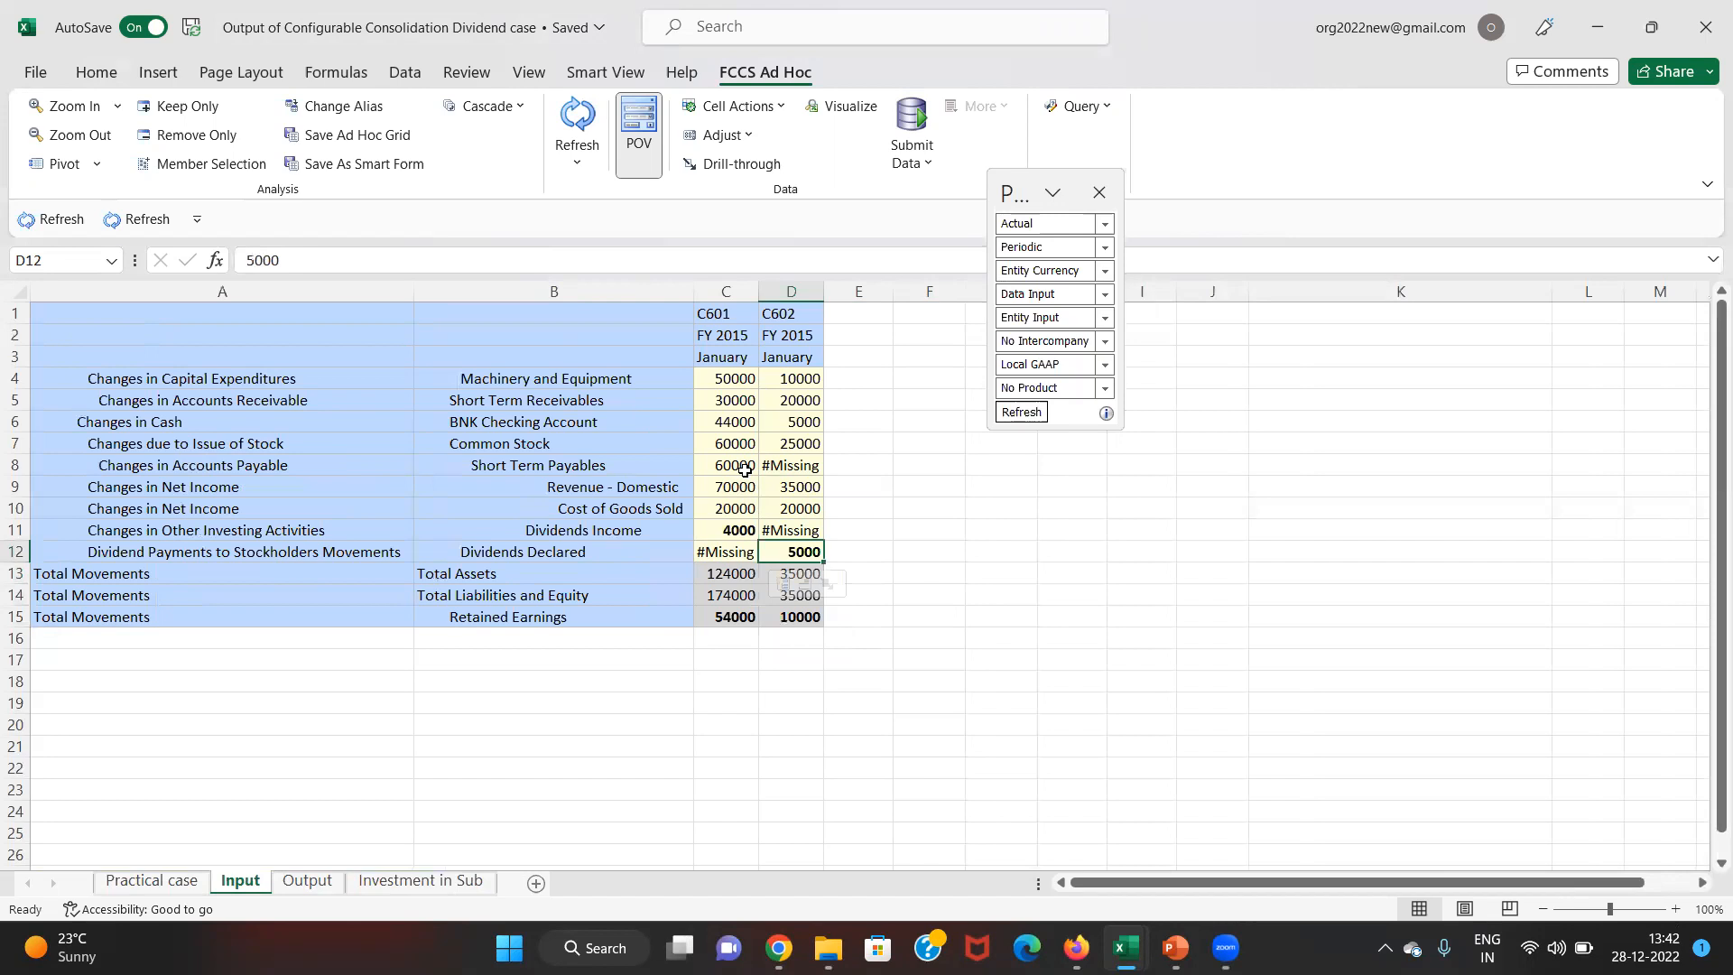
- Return to the Output sheet and examine the Dividends Declared row across the C600, C601 and C602 columns
{"action": "key", "text": "ctrl+Page_Down"}
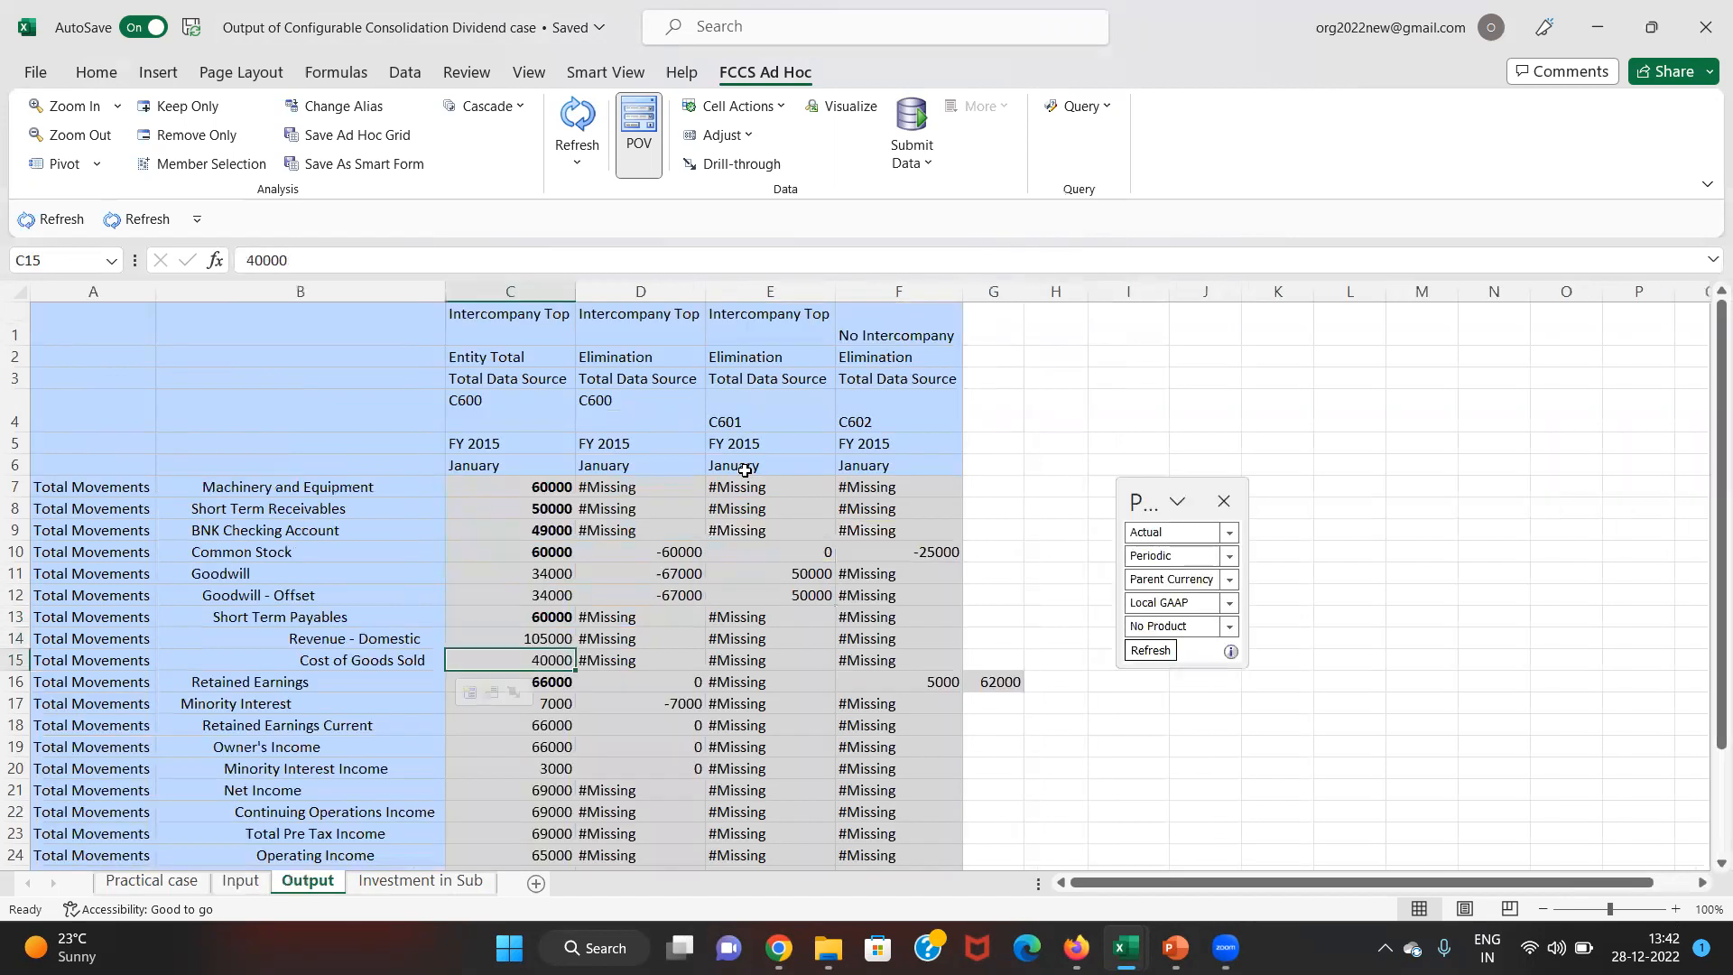
{"action": "key", "text": "Down"}
{"action": "key", "text": "Down"}
{"action": "key", "text": "Down"}
{"action": "key", "text": "Down"}
{"action": "key", "text": "Down"}
{"action": "key", "text": "Down"}
{"action": "key", "text": "Down"}
{"action": "key", "text": "Down"}
{"action": "key", "text": "Down"}
{"action": "key", "text": "Down"}
{"action": "key", "text": "Down"}
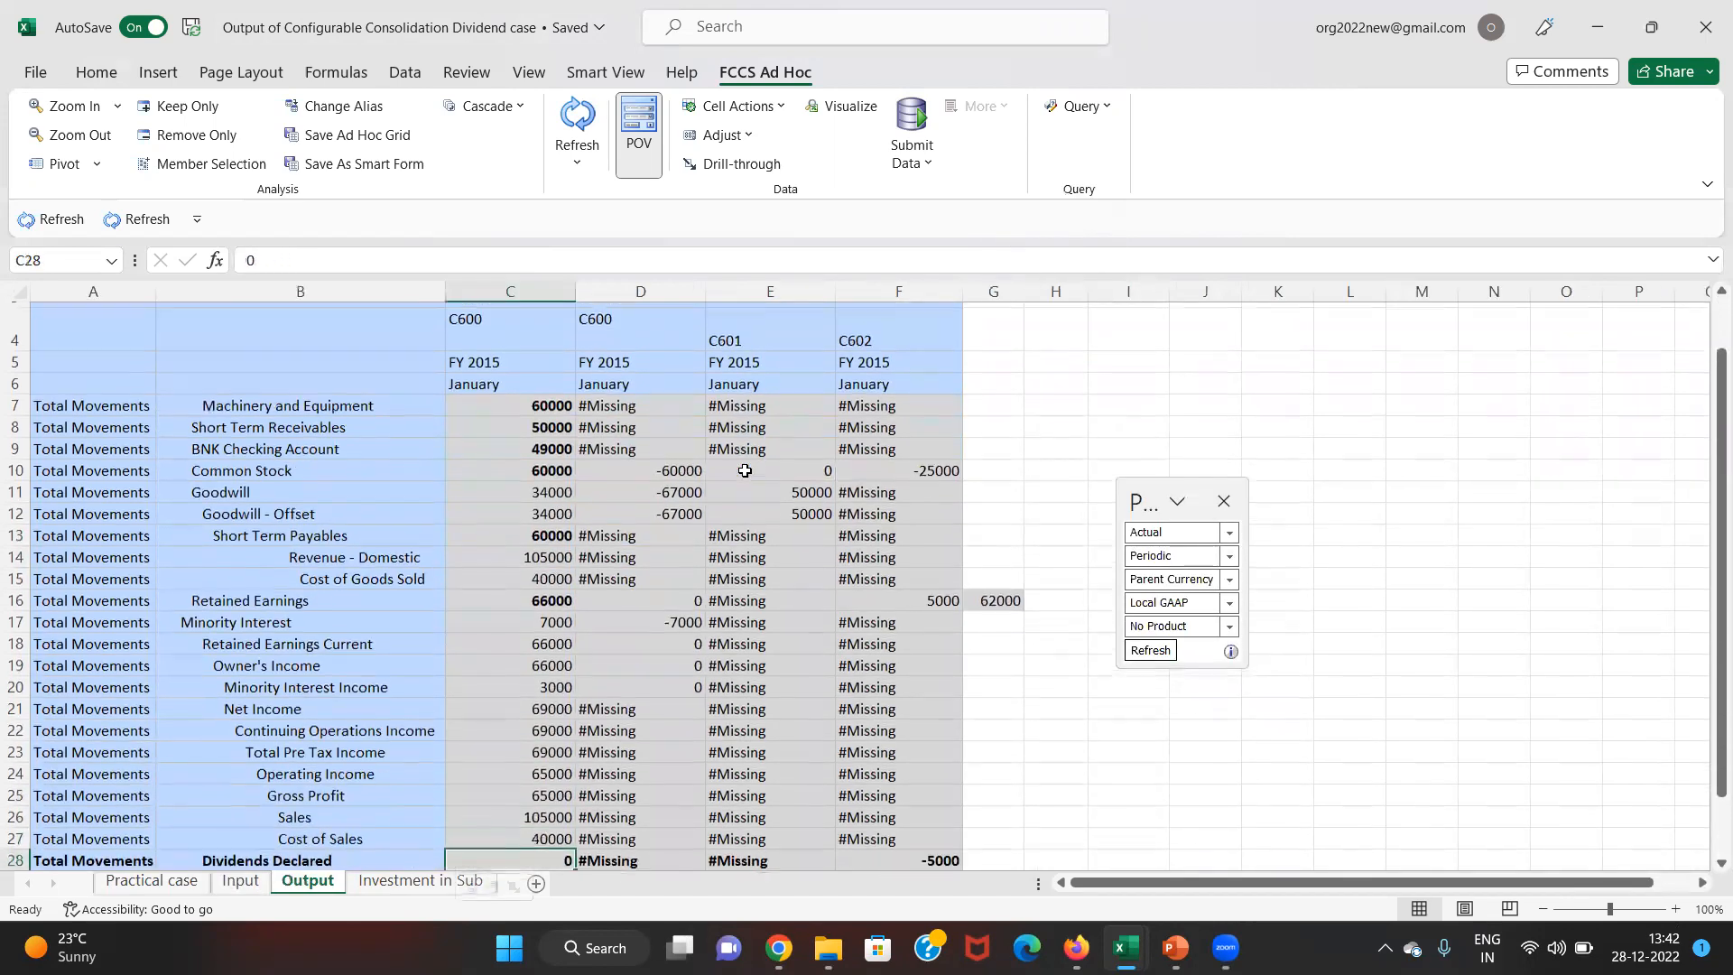
{"action": "key", "text": "Up"}
{"action": "key", "text": "Up"}
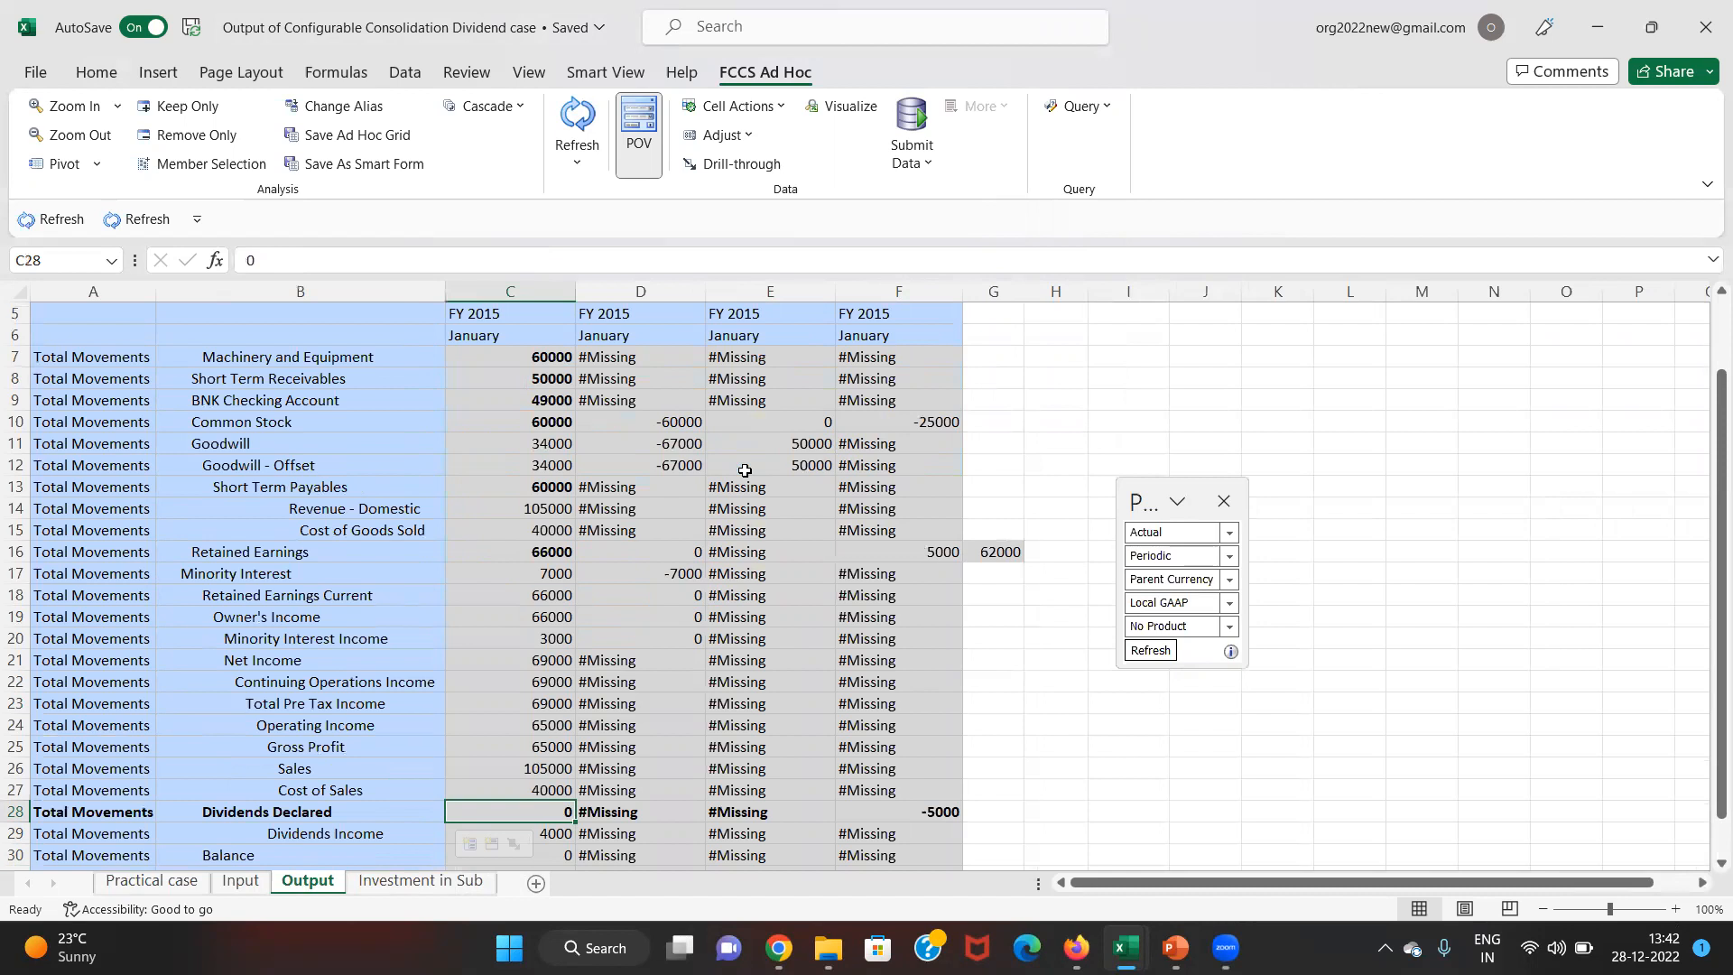
- In the adjustment workbook, check the sum of C_602's retained earnings and dividend declared in cells E19:E21
{"action": "key", "text": "alt+Tab"}
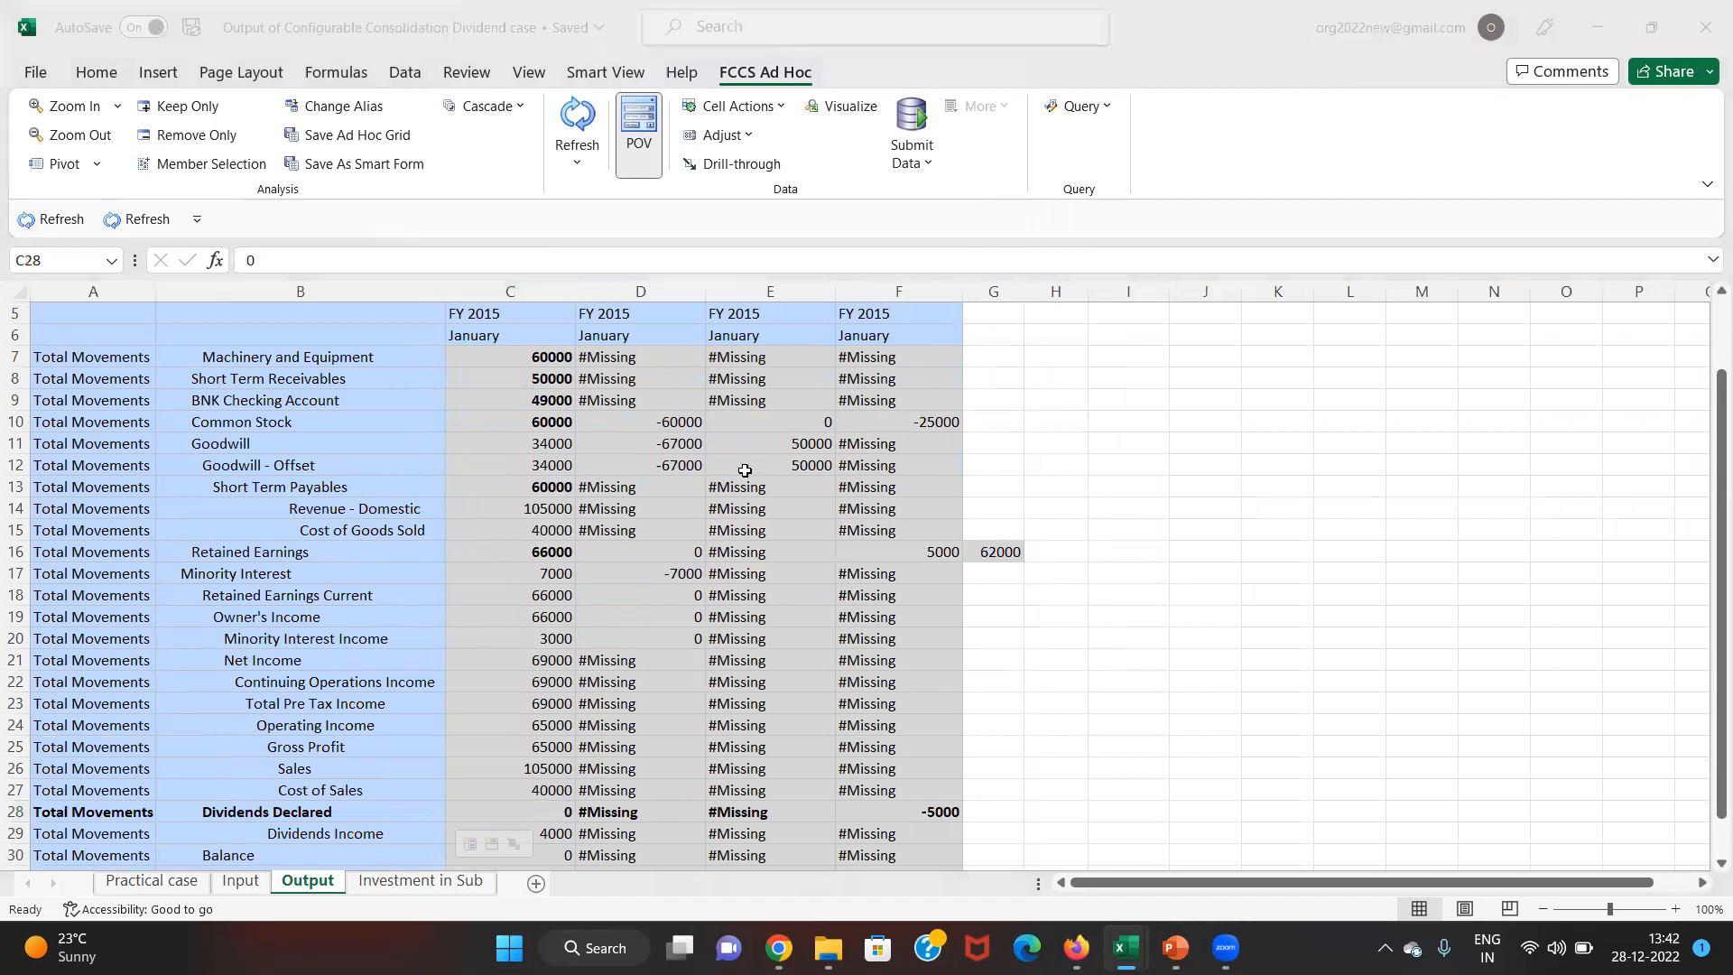
{"action": "key", "text": "Right"}
{"action": "key", "text": "Down"}
{"action": "key", "text": "Left"}
{"action": "key", "text": "Left"}
{"action": "key", "text": "Left"}
{"action": "key", "text": "Left"}
{"action": "key", "text": "Left"}
{"action": "key", "text": "Left"}
{"action": "key", "text": "Left"}
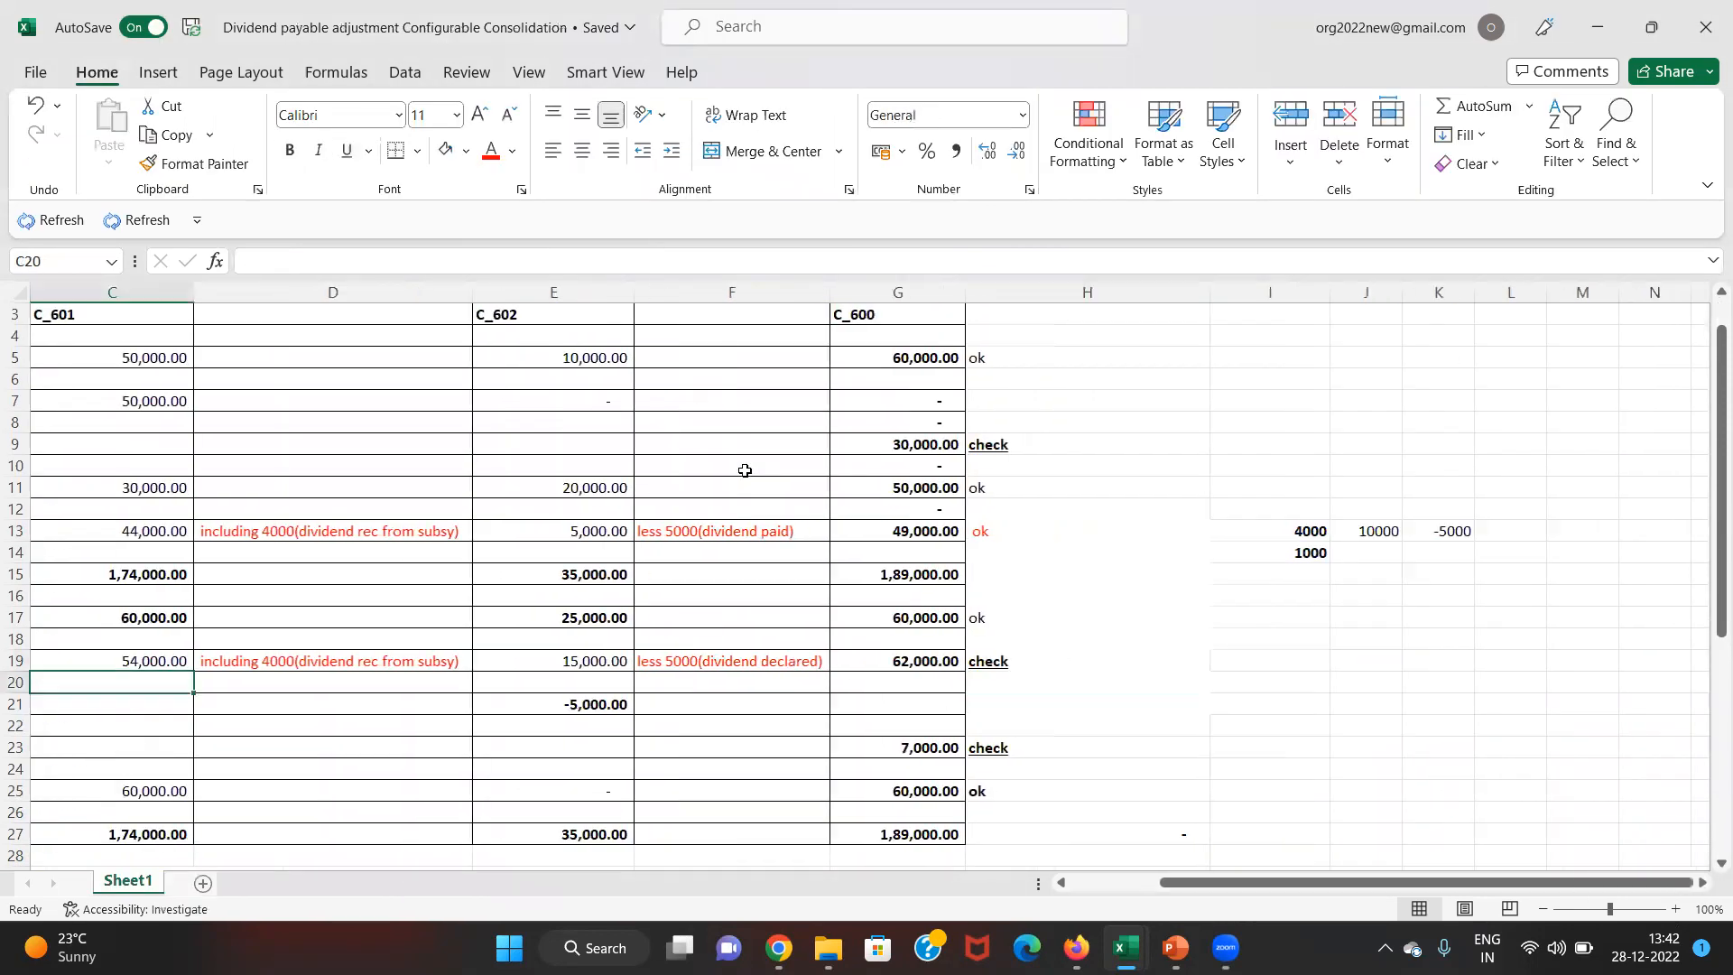
{"action": "key", "text": "Right"}
{"action": "key", "text": "Right"}
{"action": "key", "text": "Right"}
{"action": "key", "text": "Up"}
{"action": "key", "text": "shift+Down"}
{"action": "key", "text": "shift+Down"}
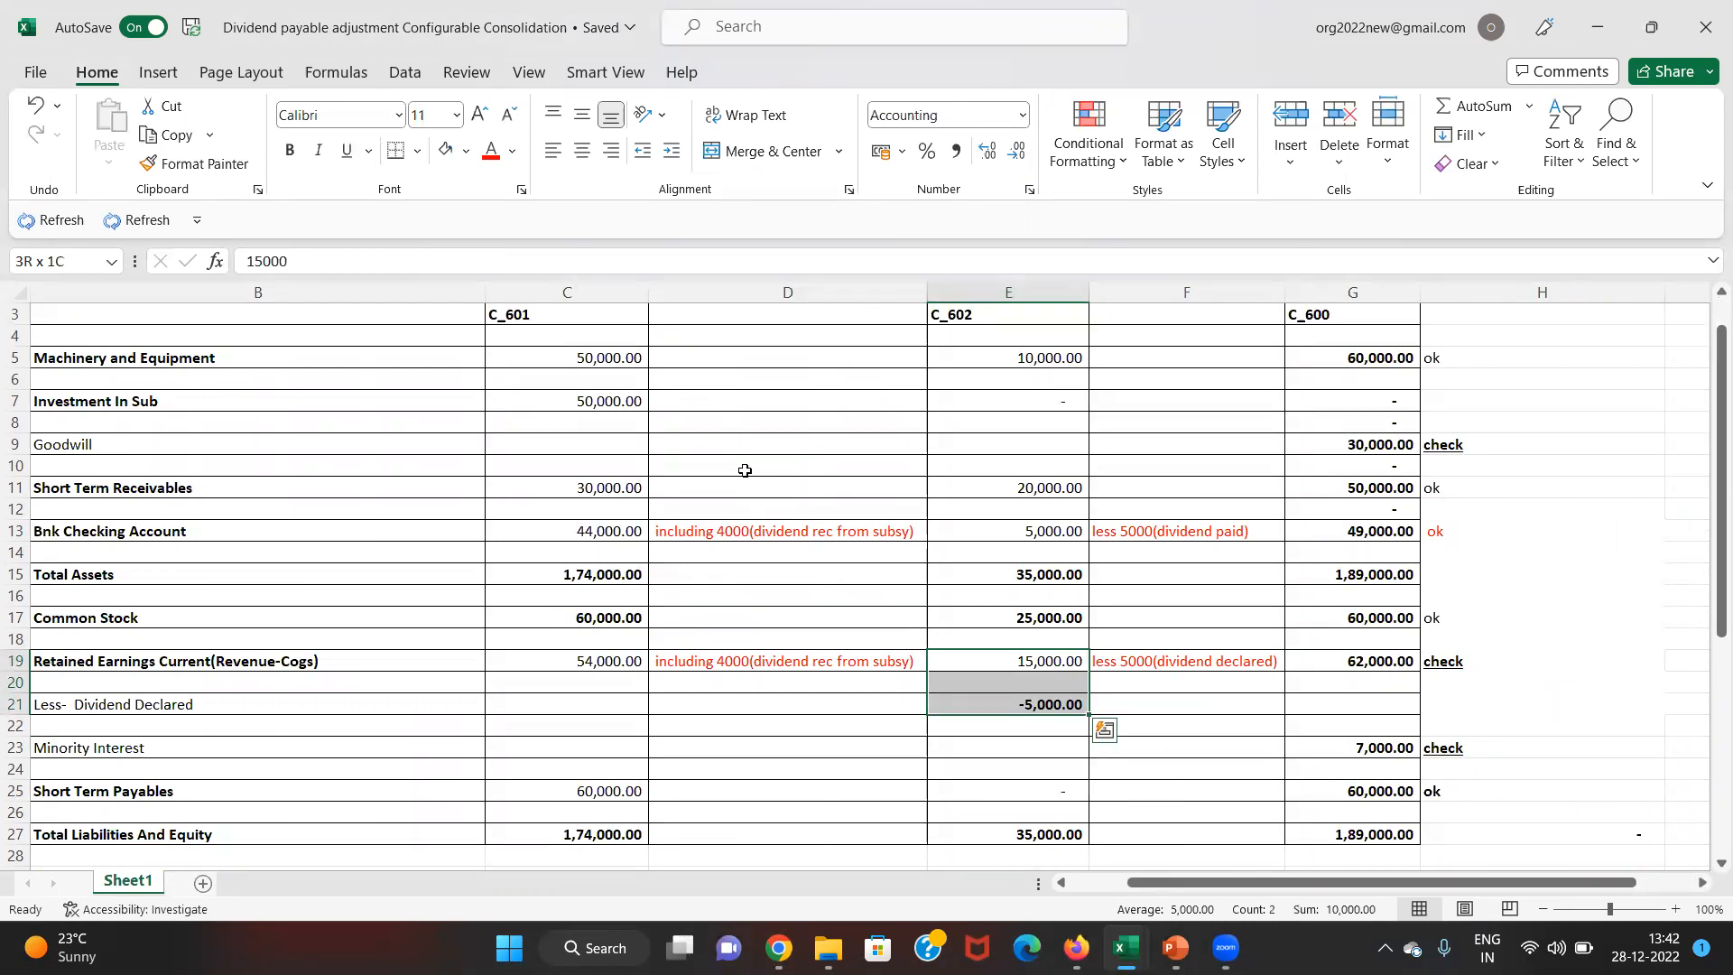
- Calculate 80% of C_602's retained earnings in cell I19 with the formula =E19*0.8
{"action": "key", "text": "Right"}
{"action": "key", "text": "Right"}
{"action": "key", "text": "Right"}
{"action": "key", "text": "Right"}
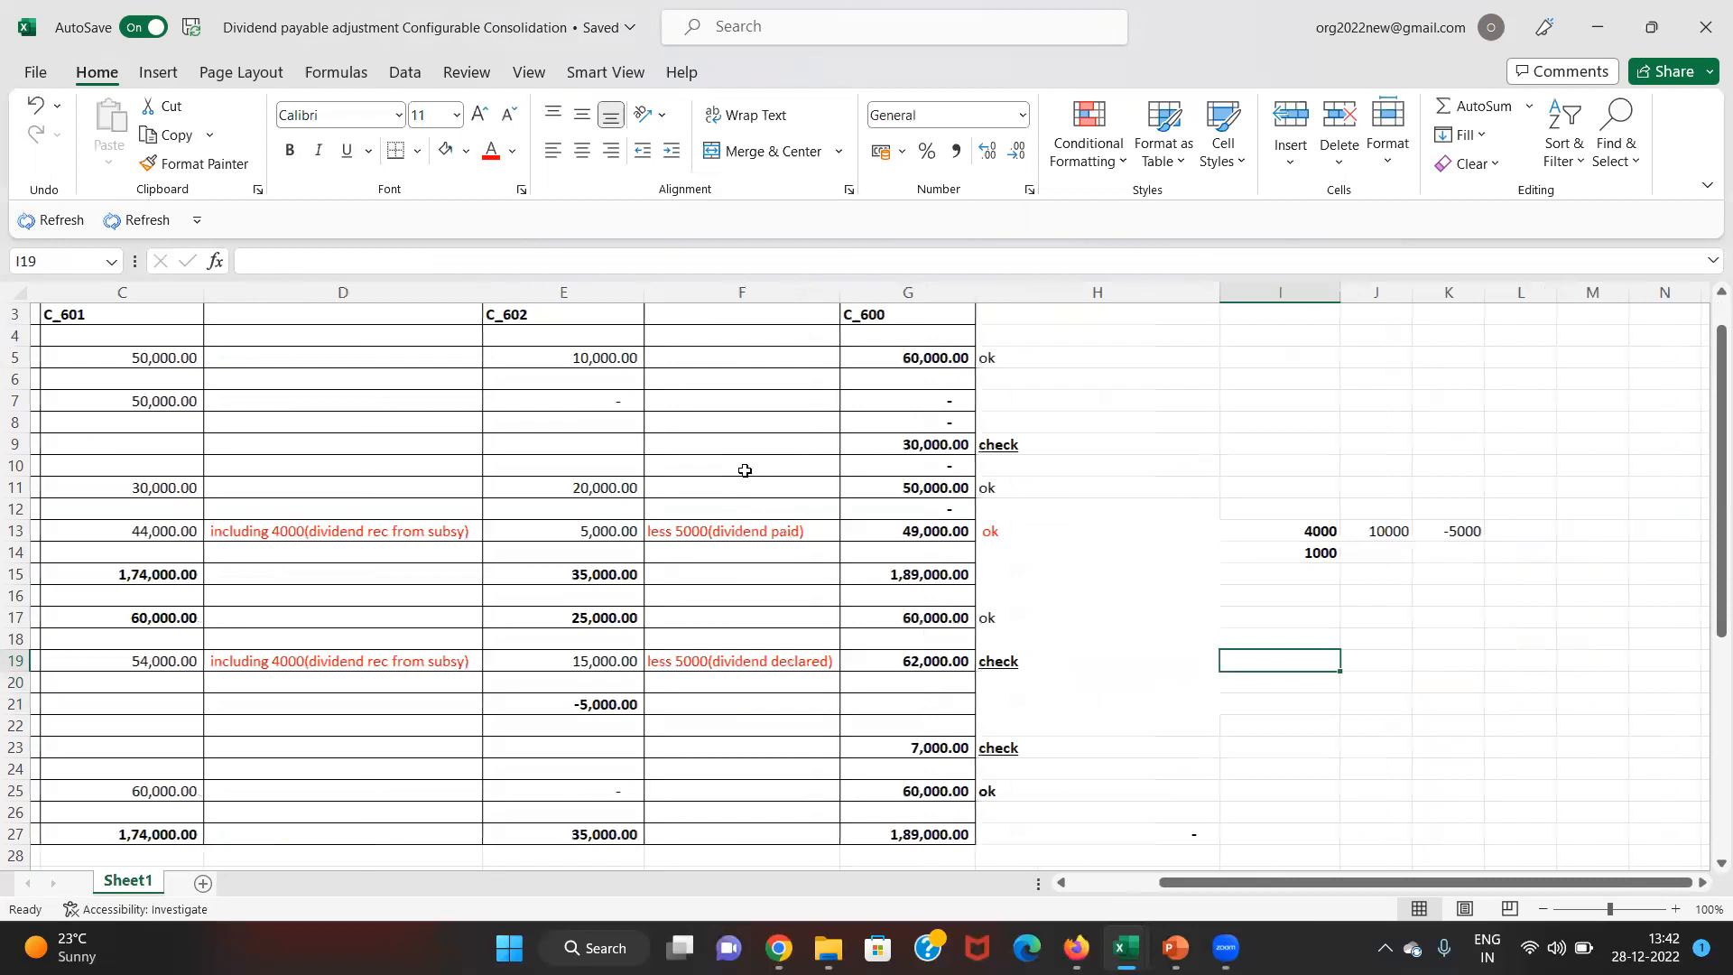
{"action": "type", "text": "="}
{"action": "key", "text": "Left"}
{"action": "key", "text": "Left"}
{"action": "key", "text": "Left"}
{"action": "key", "text": "Left"}
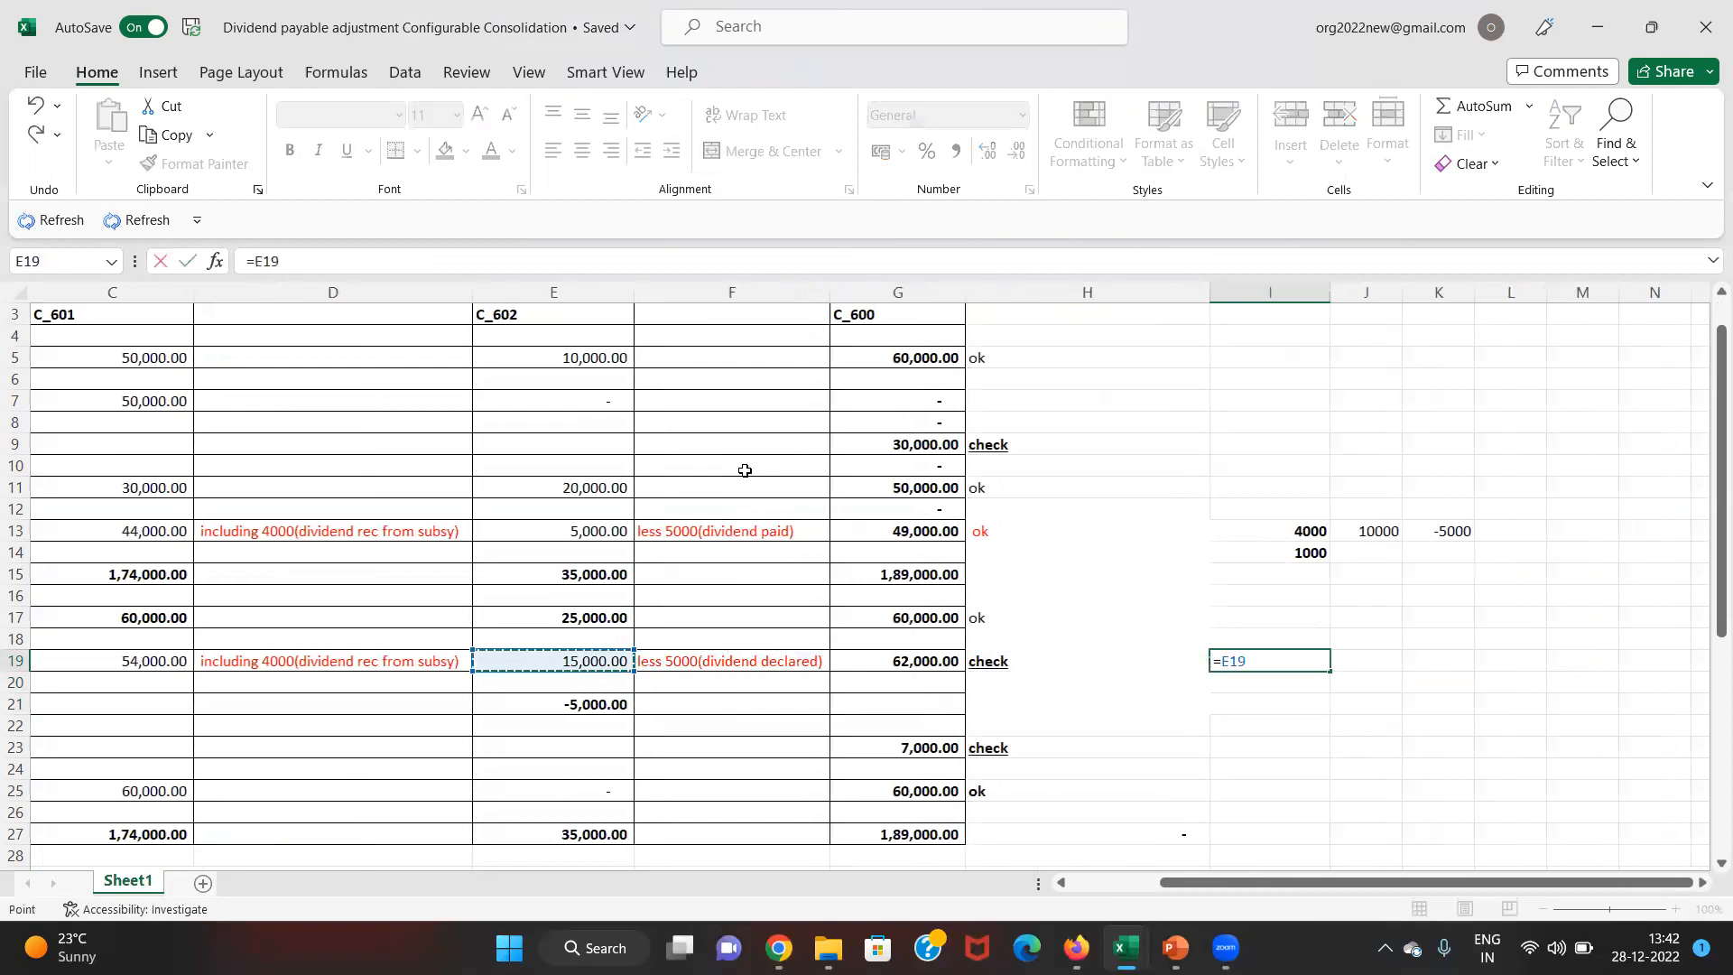
{"action": "type", "text": "*0"}
{"action": "type", "text": ".8"}
{"action": "key", "text": "Return"}
{"action": "key", "text": "Up"}
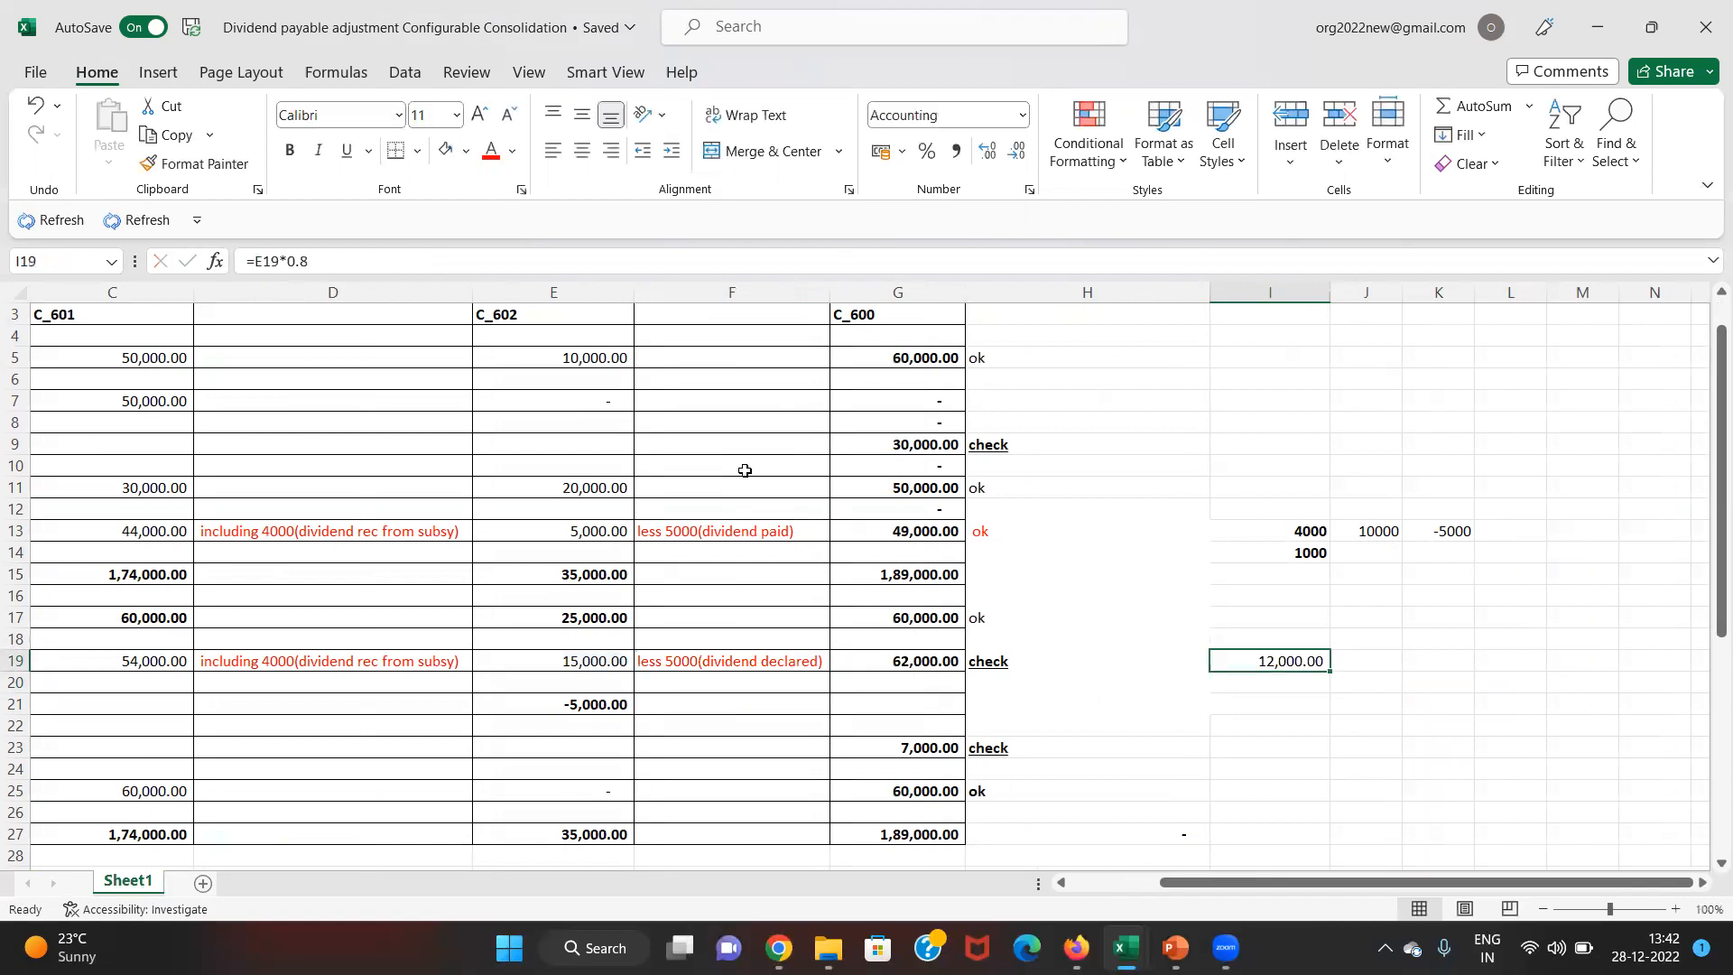
- Switch to the output workbook and review the C600 income rows above Dividends Declared
{"action": "key", "text": "alt+Tab"}
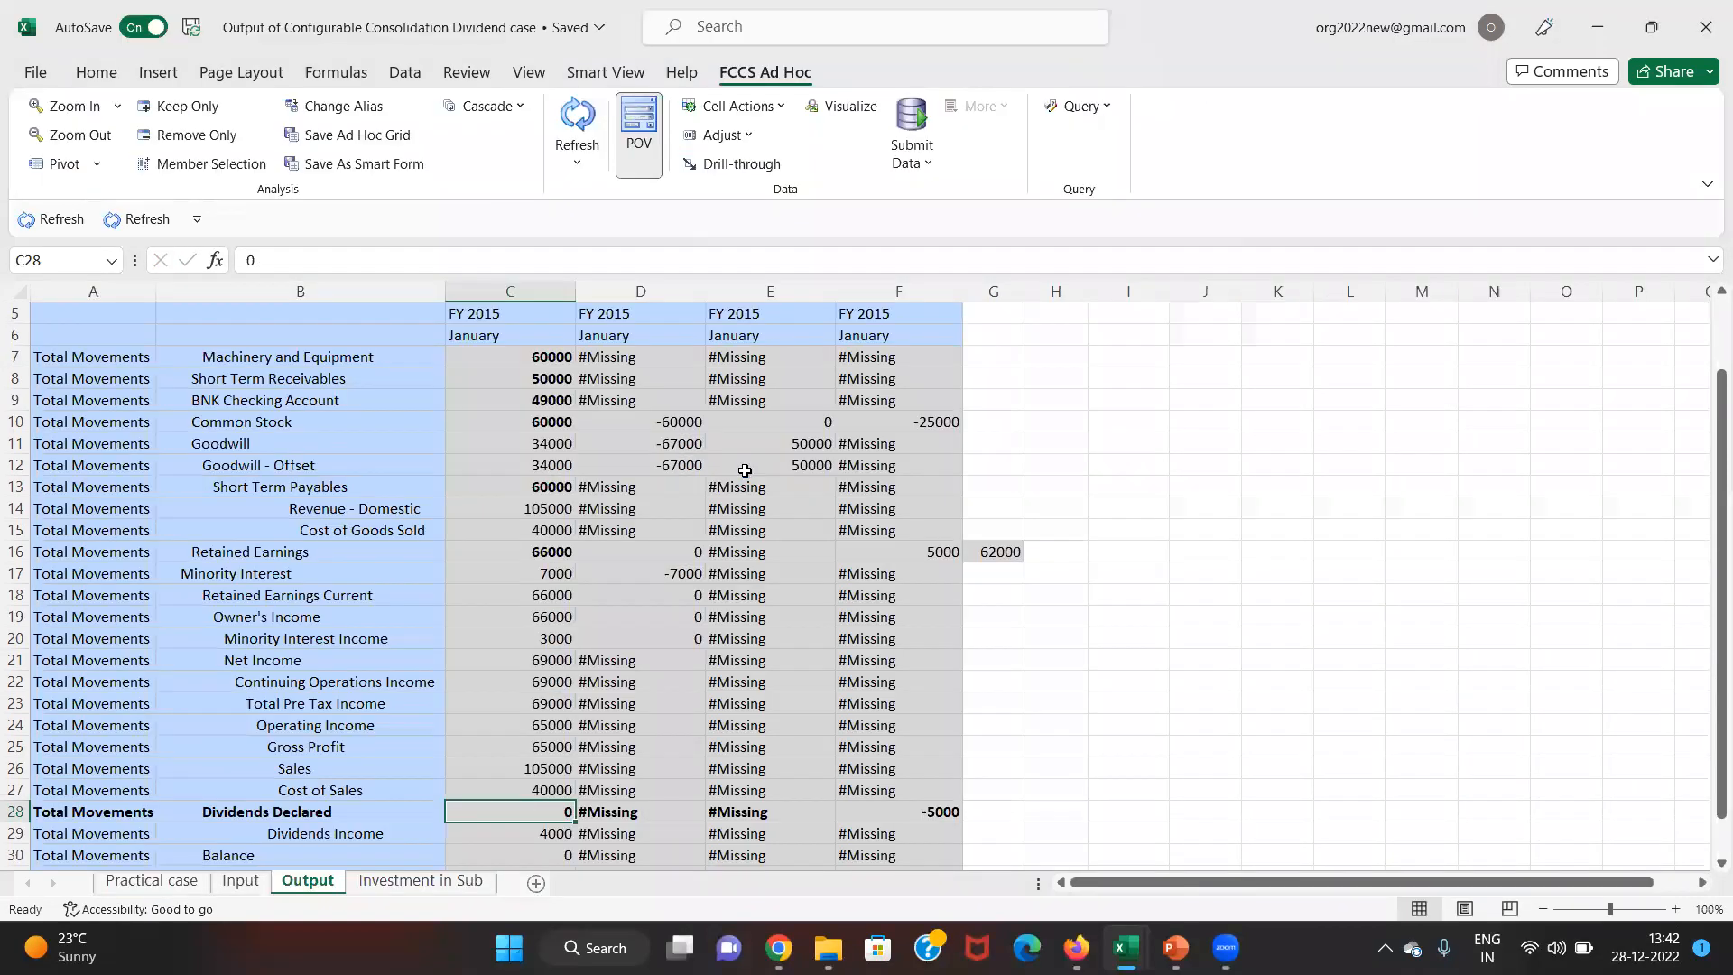
{"action": "key", "text": "Up"}
{"action": "key", "text": "Up"}
{"action": "key", "text": "Up"}
{"action": "key", "text": "Up"}
{"action": "key", "text": "Up"}
{"action": "key", "text": "Up"}
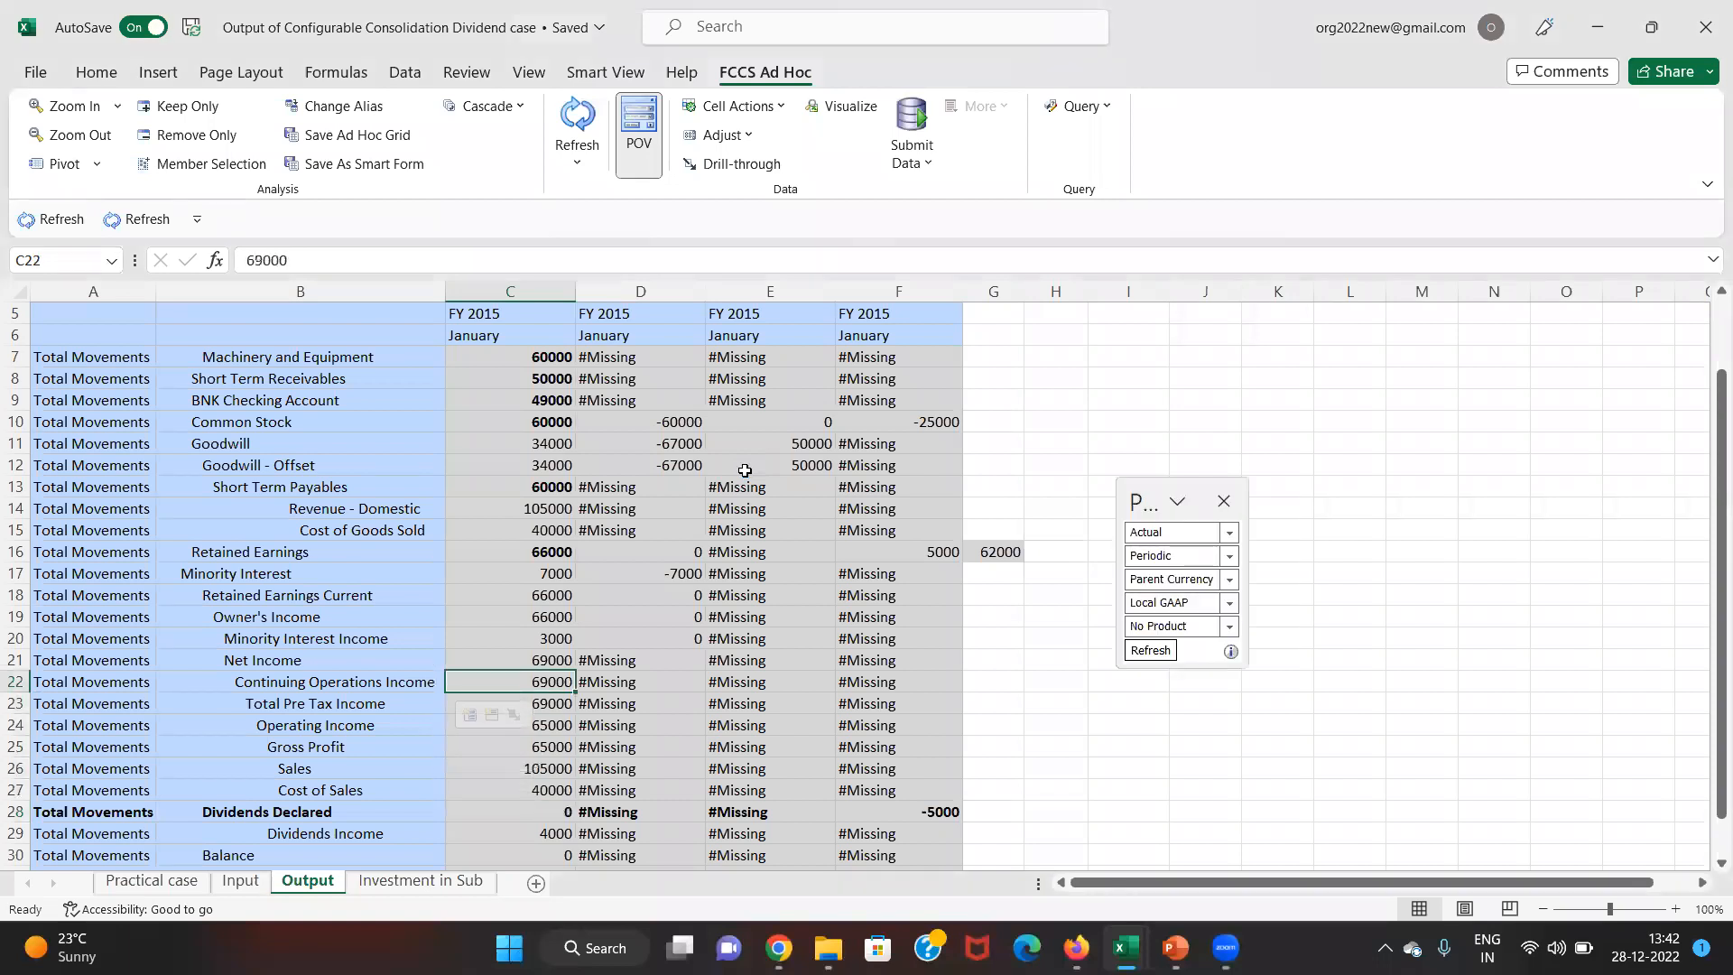
- Return to the adjustment workbook and enter 8000 in cell J19 beside the 80% retained earnings figure
{"action": "key", "text": "alt+Tab"}
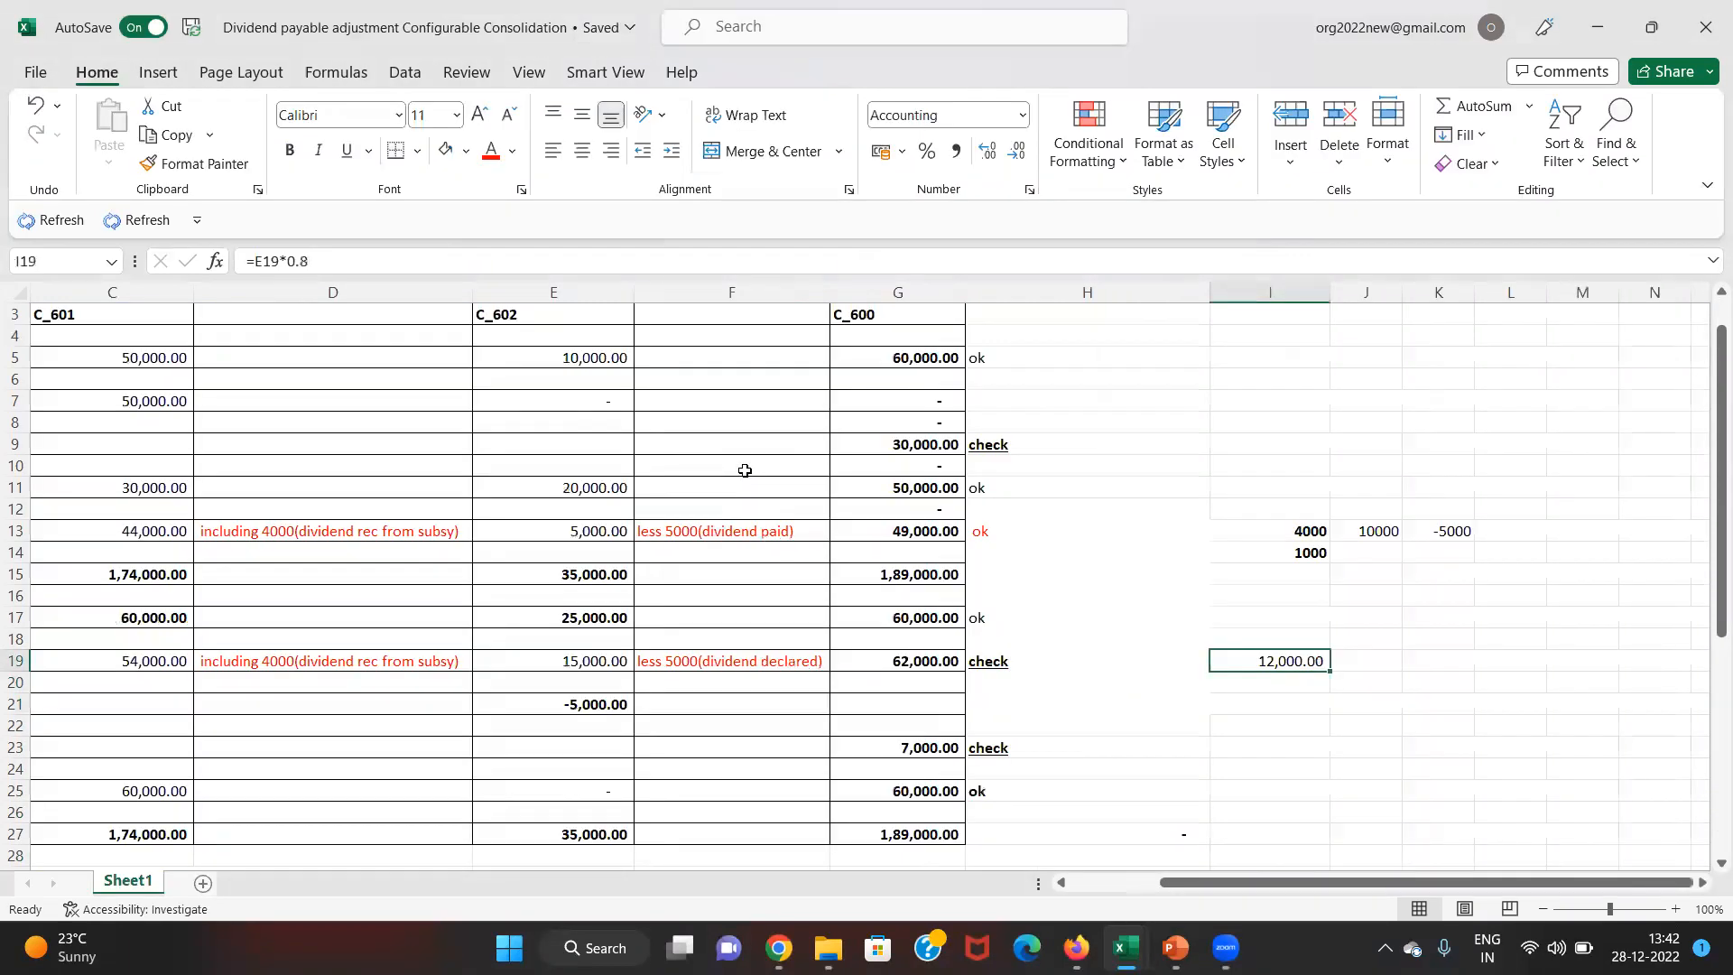
{"action": "key", "text": "Right"}
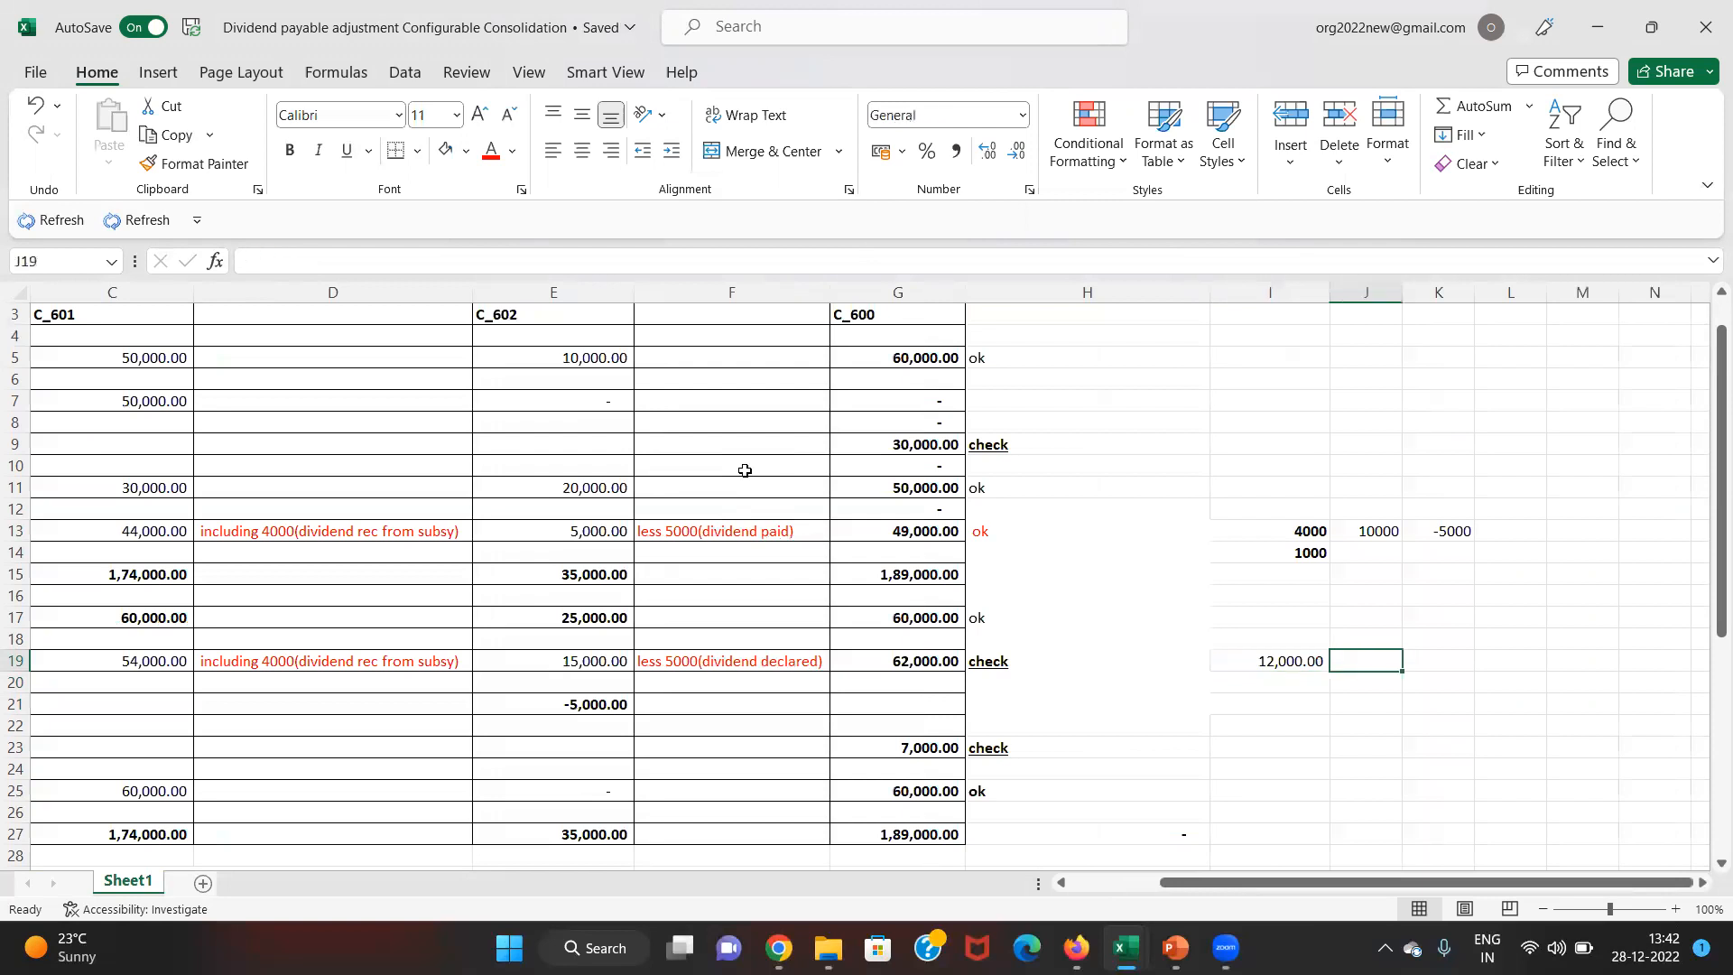
{"action": "type", "text": "8000"}
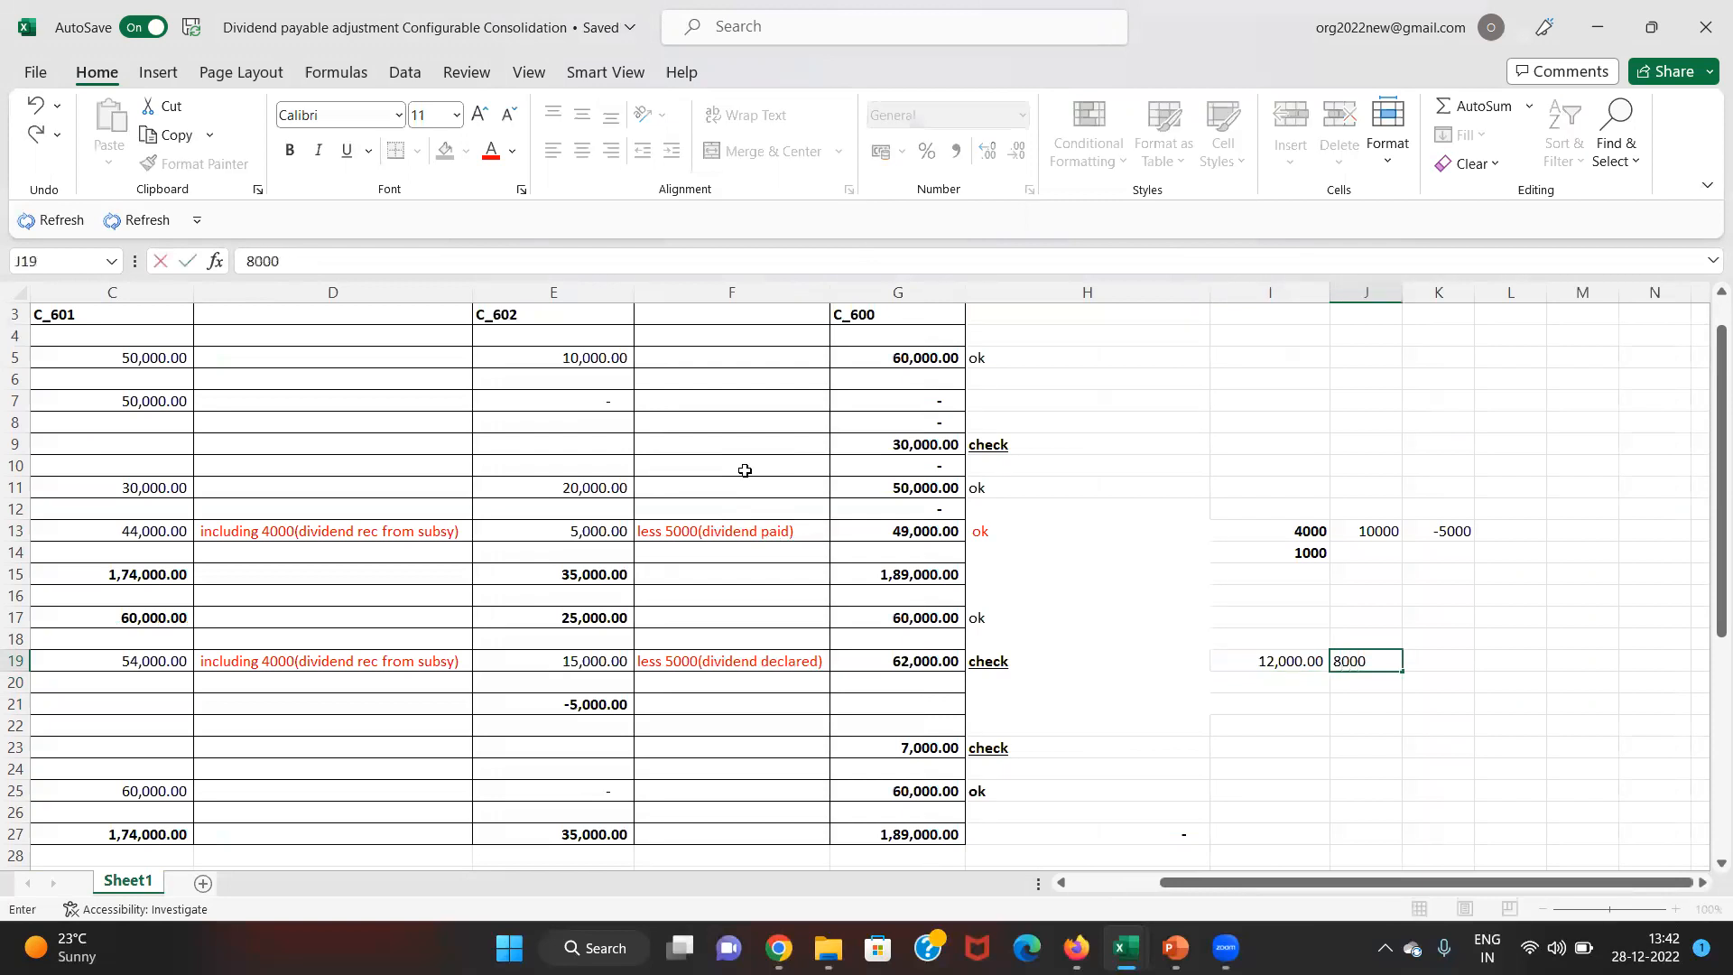
{"action": "key", "text": "Return"}
{"action": "key", "text": "Up"}
{"action": "key", "text": "Right"}
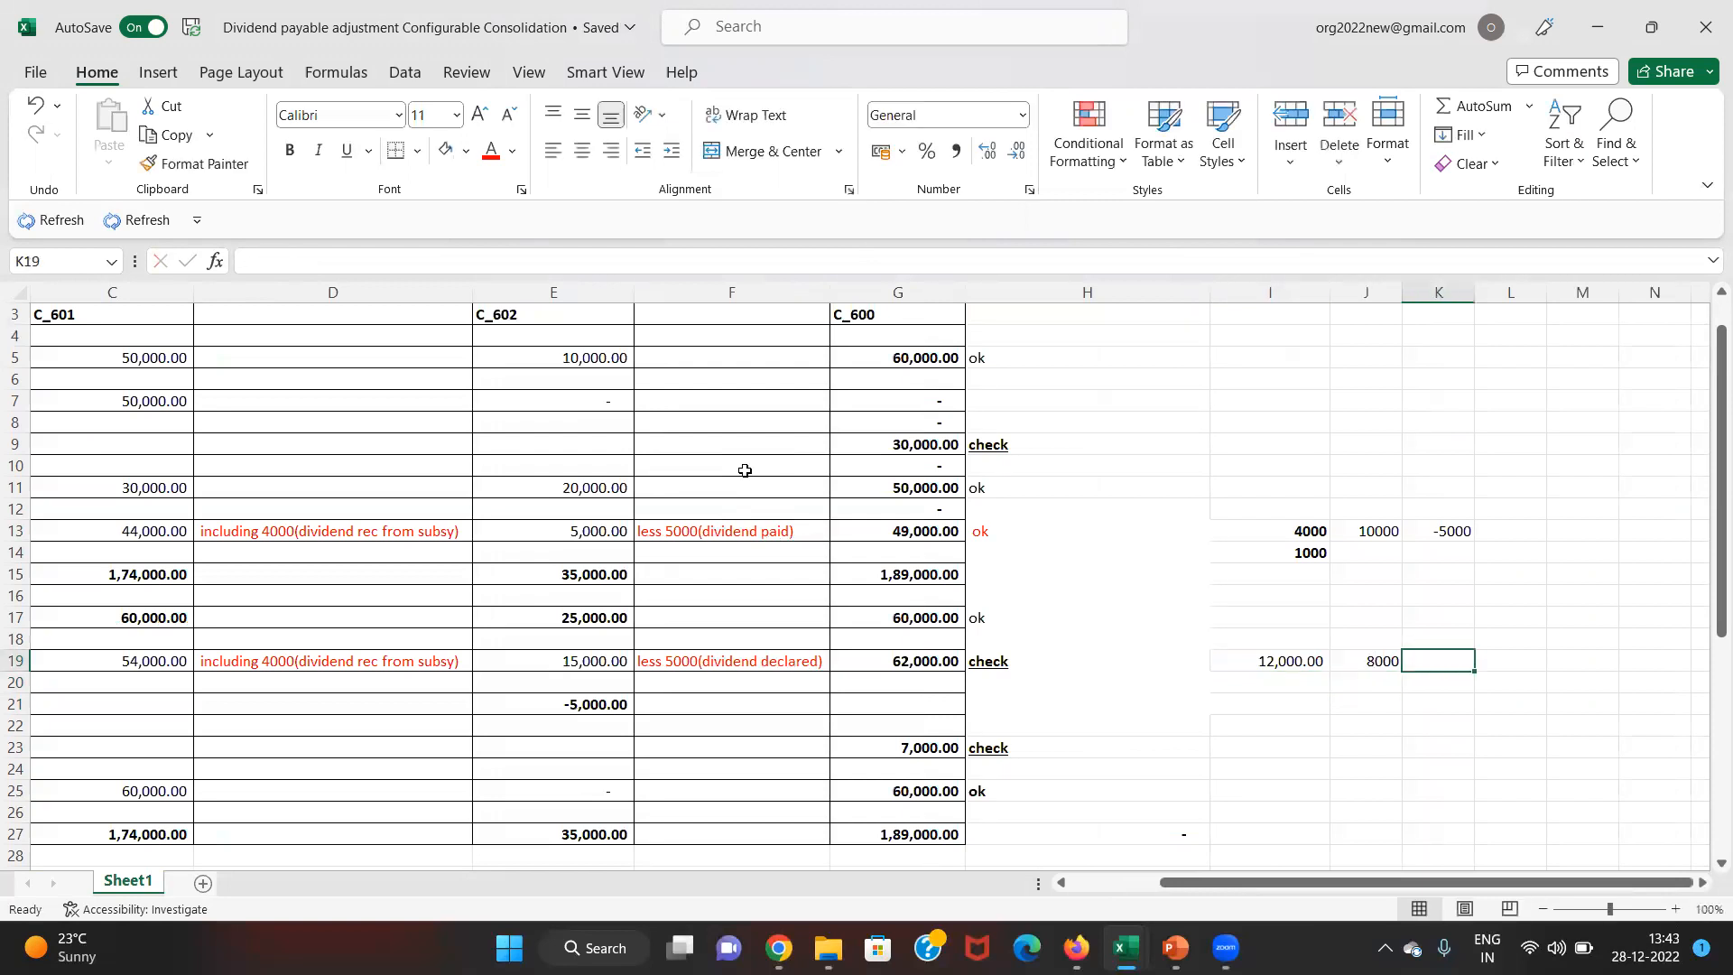
- Calculate the difference between the two retained earnings shares in cell K19 with the formula =I19-J19
{"action": "type", "text": "="}
{"action": "key", "text": "Left"}
{"action": "key", "text": "Left"}
{"action": "type", "text": "-"}
{"action": "key", "text": "Left"}
{"action": "key", "text": "Return"}
{"action": "key", "text": "Up"}
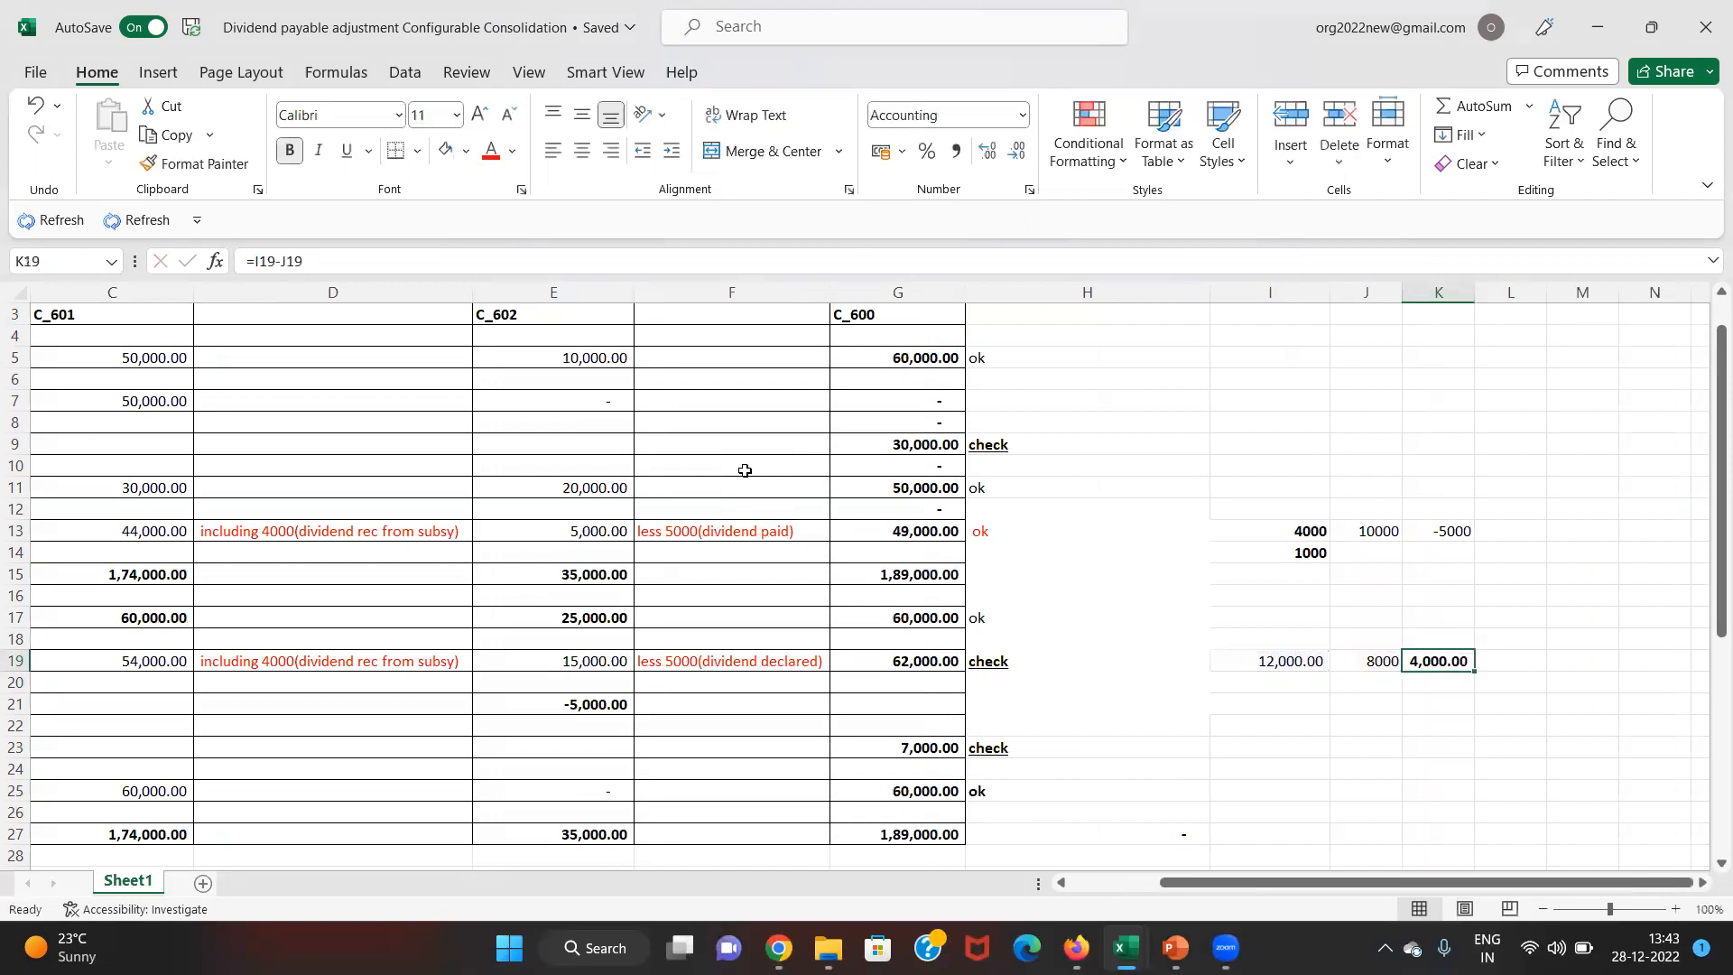
- Switch to the output workbook and check C600's Retained Earnings in cell C16 against the comparison figure
{"action": "key", "text": "alt+Tab"}
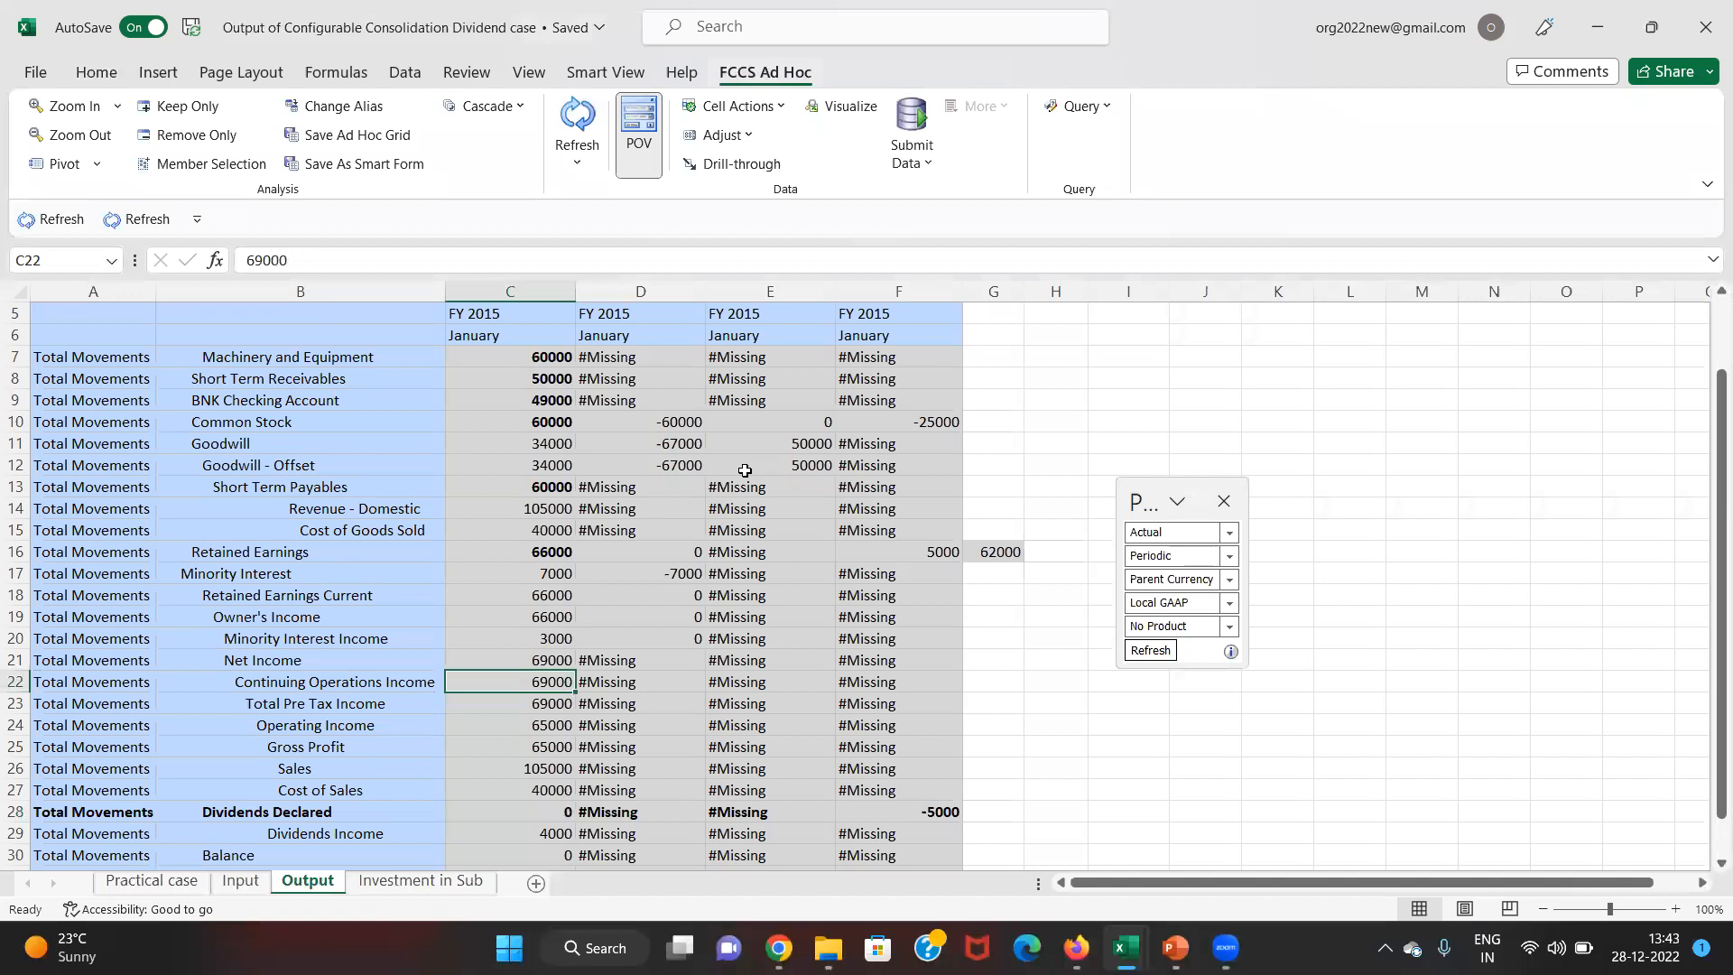
{"action": "key", "text": "Up"}
{"action": "key", "text": "Up"}
{"action": "key", "text": "Up"}
{"action": "key", "text": "Up"}
{"action": "key", "text": "Up"}
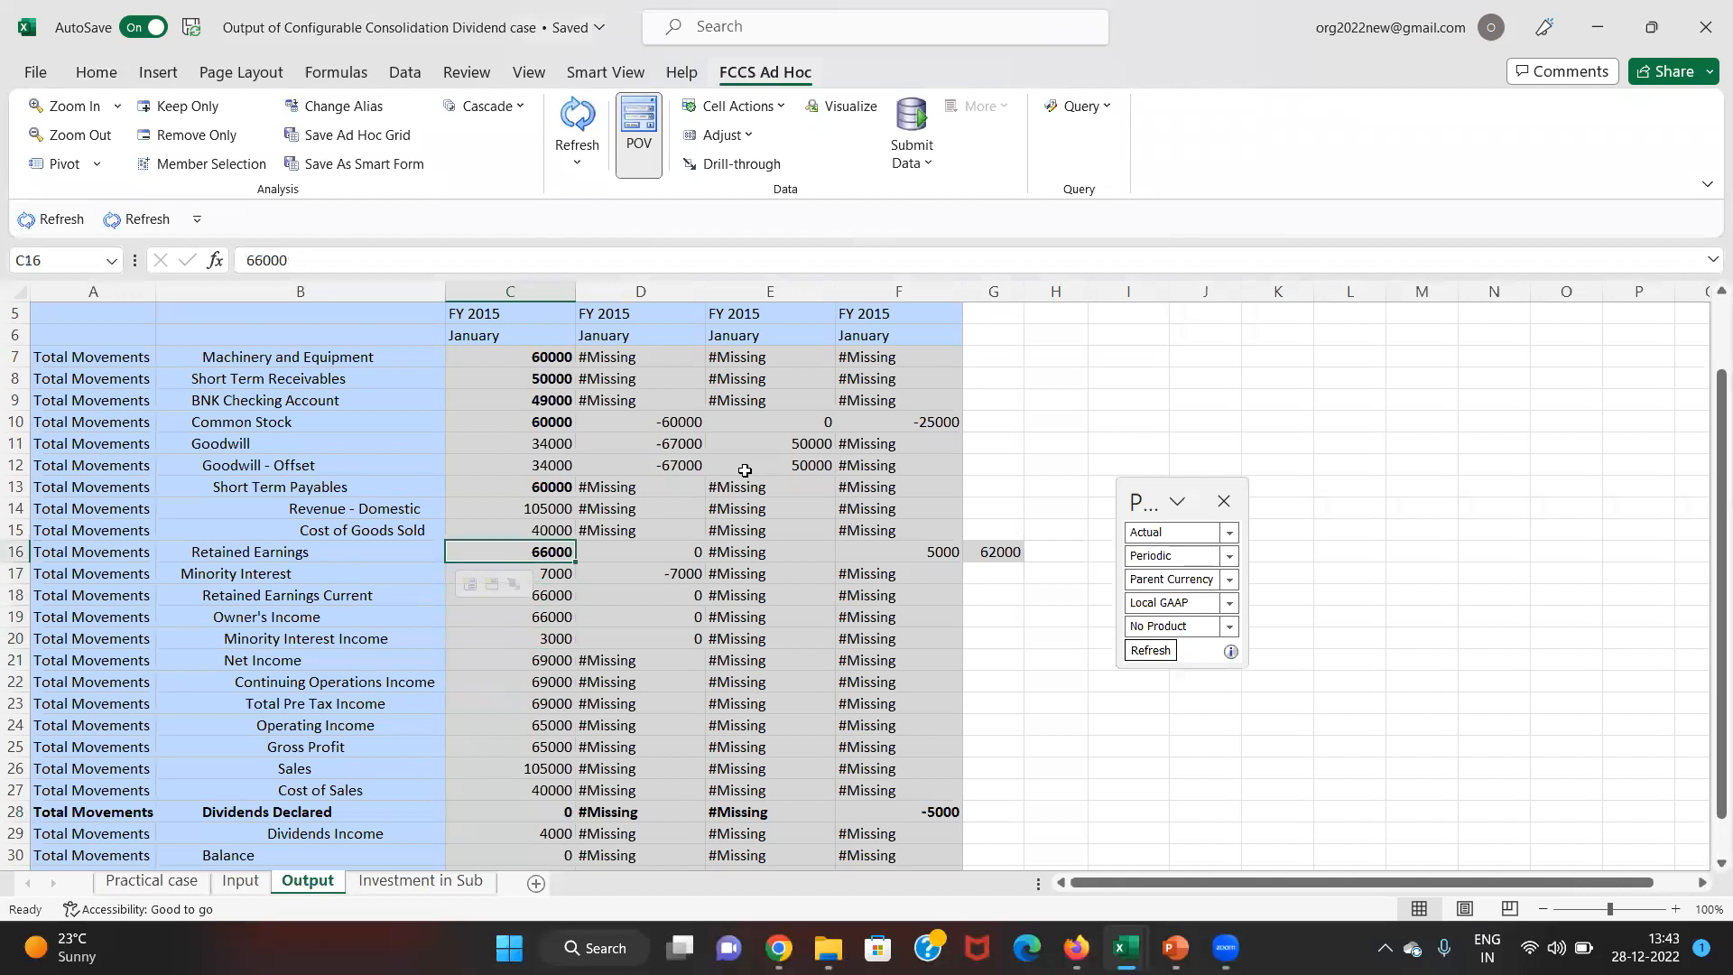
- Bold the retained earnings comparison figure in cell G16 and enter 4000 in bold in cell H16 beside it
{"action": "key", "text": "Right"}
{"action": "key", "text": "Right"}
{"action": "key", "text": "Right"}
{"action": "key", "text": "Right"}
{"action": "key", "text": "ctrl+b"}
{"action": "key", "text": "Right"}
{"action": "type", "text": "4000"}
{"action": "key", "text": "Return"}
{"action": "key", "text": "Up"}
{"action": "key", "text": "ctrl+b"}
- Examine the Dividends Declared values in row 28 across the C600 and C601 columns
{"action": "key", "text": "Down"}
{"action": "key", "text": "Down"}
{"action": "key", "text": "Down"}
{"action": "key", "text": "Down"}
{"action": "key", "text": "Down"}
{"action": "key", "text": "Down"}
{"action": "key", "text": "Down"}
{"action": "key", "text": "Down"}
{"action": "key", "text": "Down"}
{"action": "key", "text": "Down"}
{"action": "key", "text": "Down"}
{"action": "key", "text": "Left"}
{"action": "key", "text": "Left"}
{"action": "key", "text": "Left"}
{"action": "key", "text": "Left"}
{"action": "key", "text": "Left"}
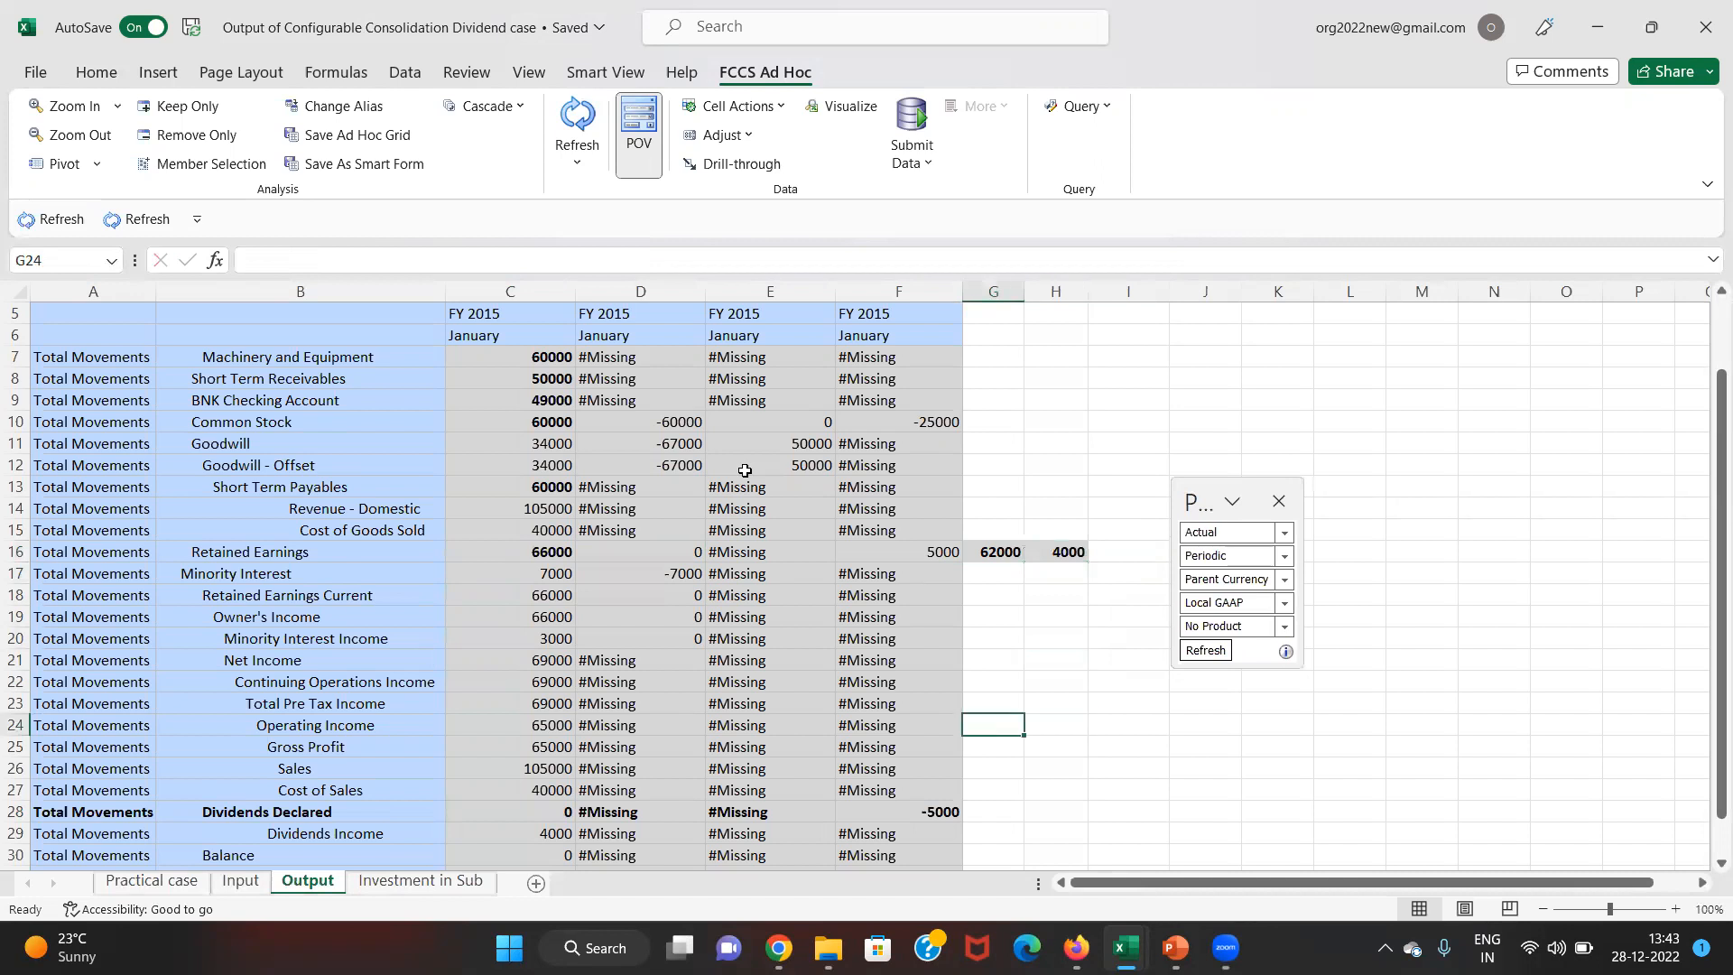
{"action": "key", "text": "Down"}
{"action": "key", "text": "Left"}
{"action": "key", "text": "Left"}
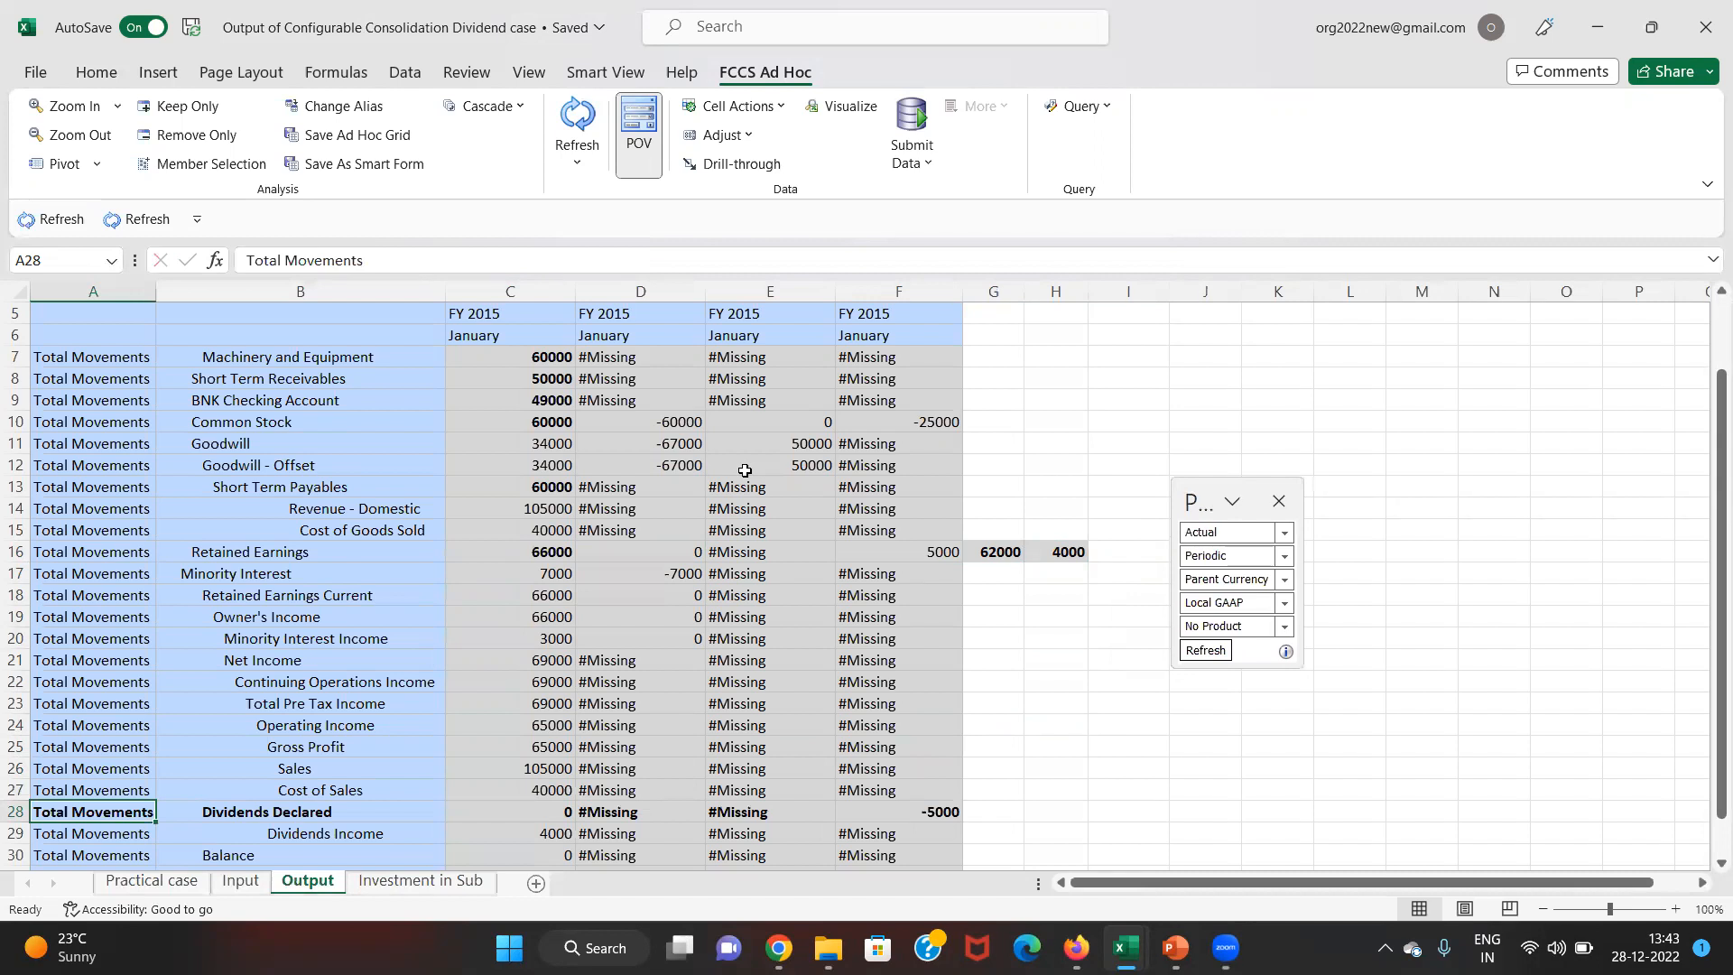
{"action": "key", "text": "Right"}
{"action": "key", "text": "Right"}
{"action": "key", "text": "Right"}
{"action": "key", "text": "Right"}
{"action": "key", "text": "Right"}
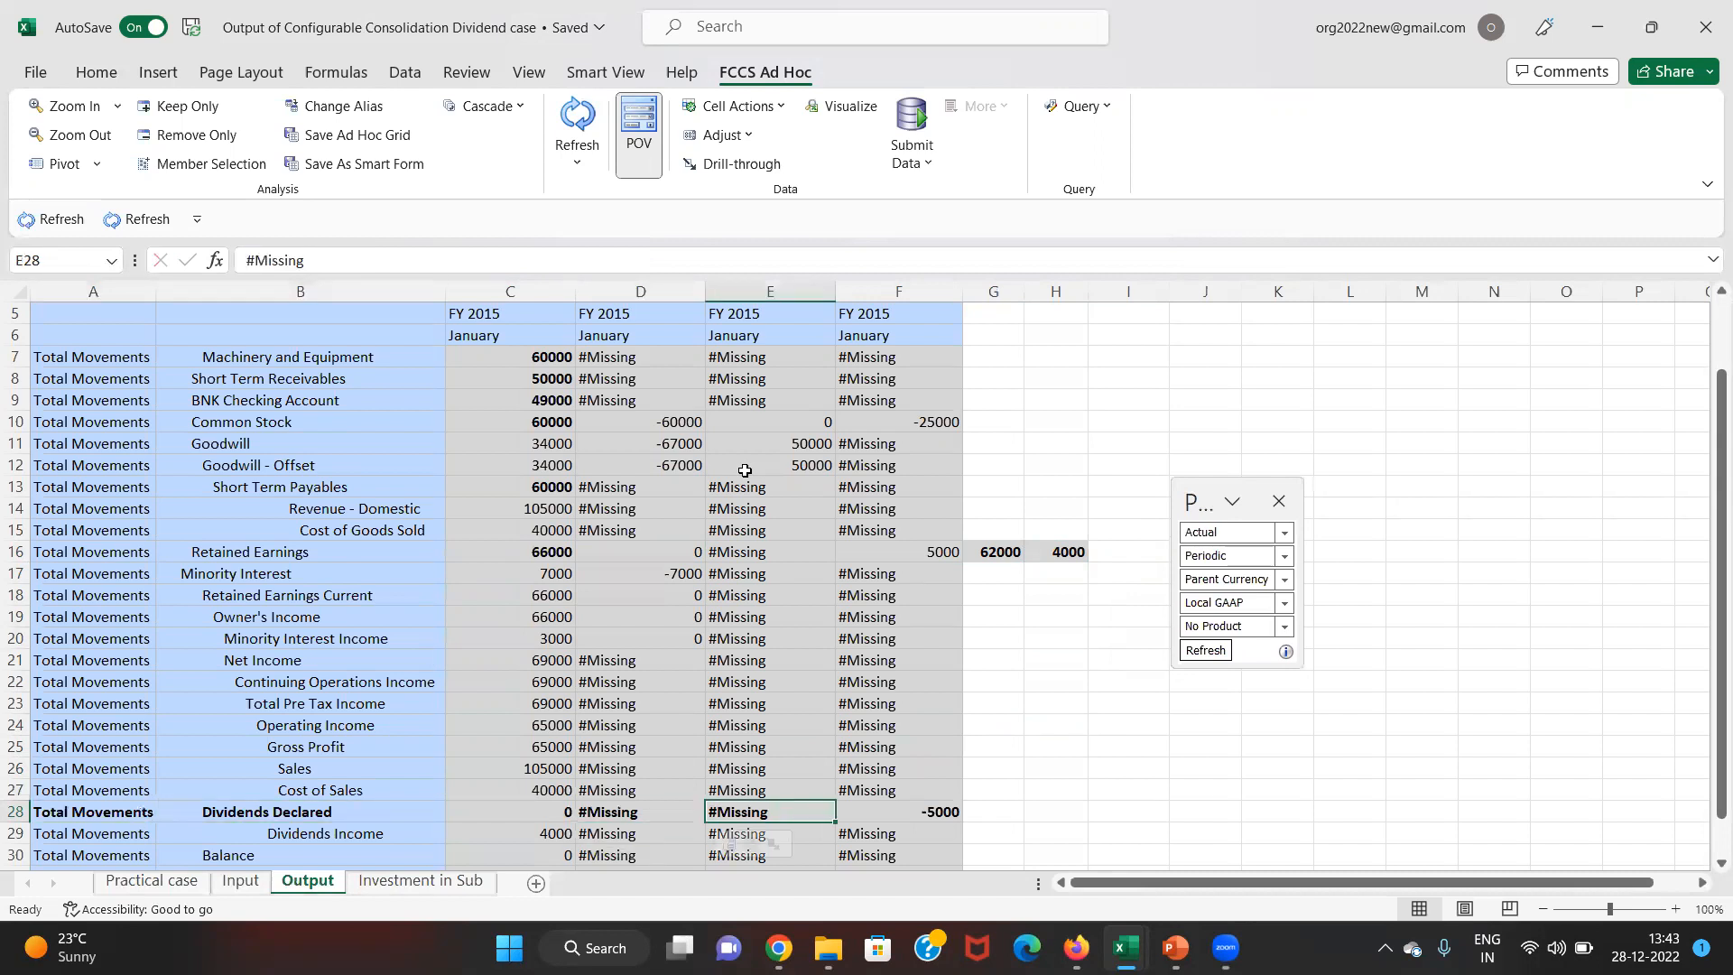
- Bold the C602 entity heading in cell F4 and check the Elimination member above it
{"action": "key", "text": "Up"}
{"action": "key", "text": "Up"}
{"action": "key", "text": "Up"}
{"action": "key", "text": "Up"}
{"action": "key", "text": "Up"}
{"action": "key", "text": "Up"}
{"action": "key", "text": "Up"}
{"action": "key", "text": "Up"}
{"action": "key", "text": "Up"}
{"action": "key", "text": "Up"}
{"action": "key", "text": "Up"}
{"action": "key", "text": "Up"}
{"action": "key", "text": "Up"}
{"action": "key", "text": "Up"}
{"action": "key", "text": "Up"}
{"action": "key", "text": "Up"}
{"action": "key", "text": "Up"}
{"action": "key", "text": "Up"}
{"action": "key", "text": "Up"}
{"action": "key", "text": "Up"}
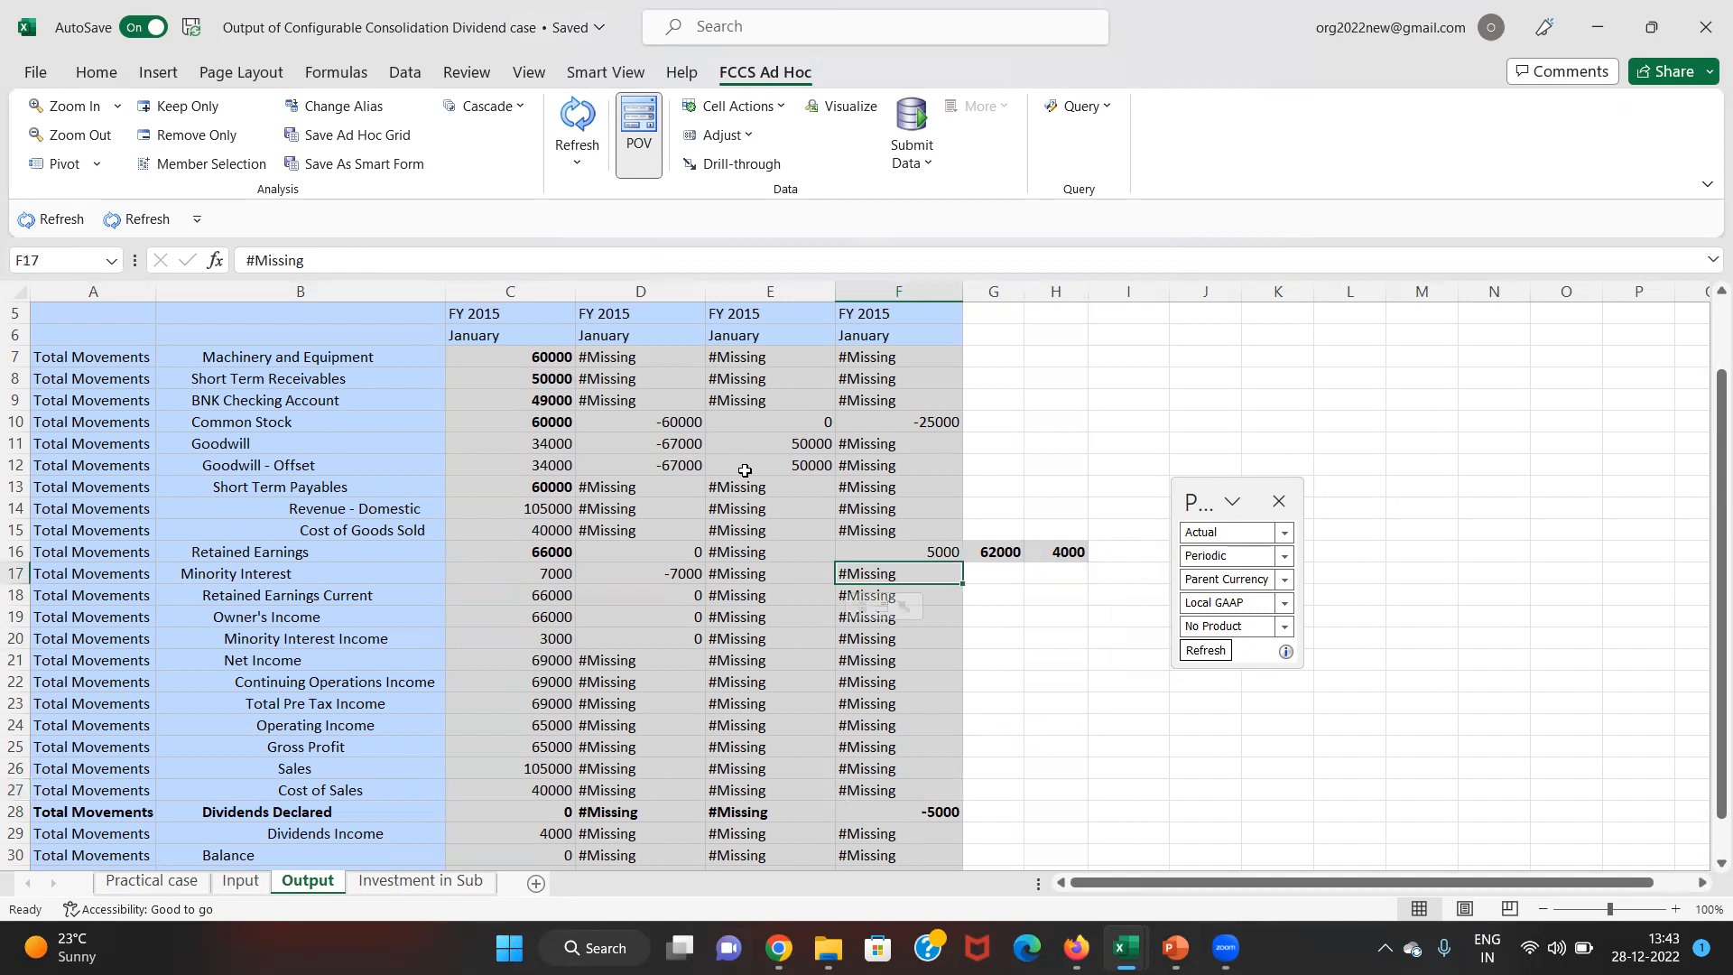
{"action": "scroll", "coordinate": [745, 471], "scroll_direction": "up", "scroll_amount": 1}
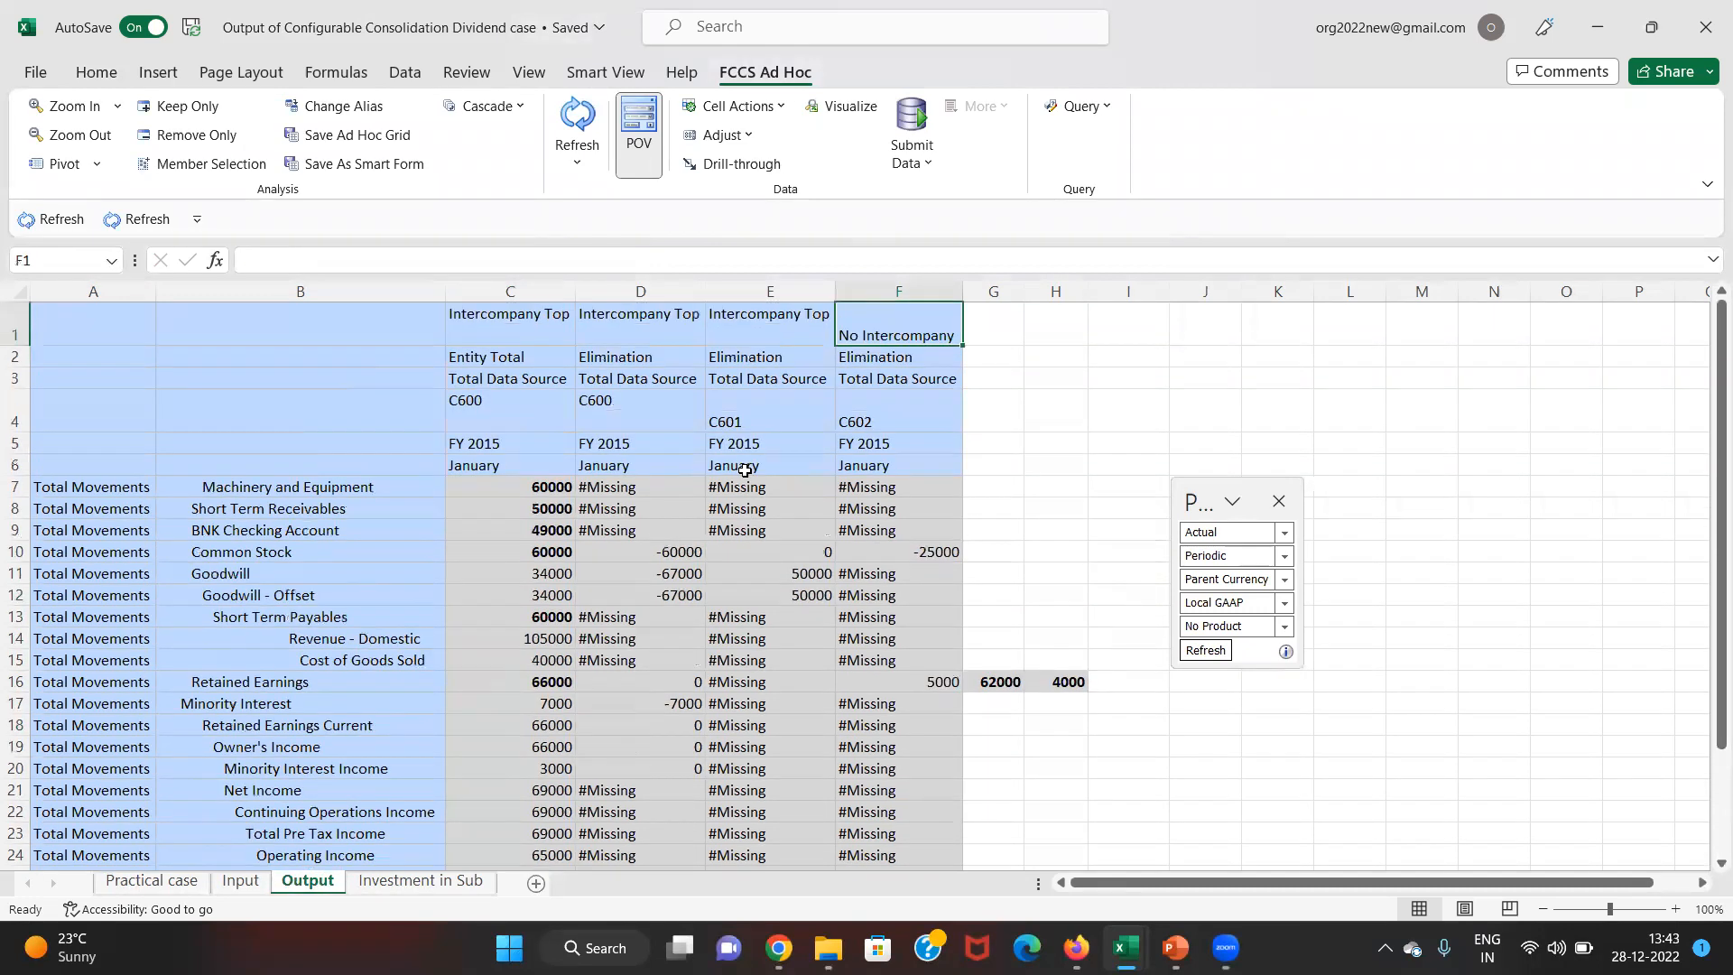
{"action": "key", "text": "Down"}
{"action": "key", "text": "Down"}
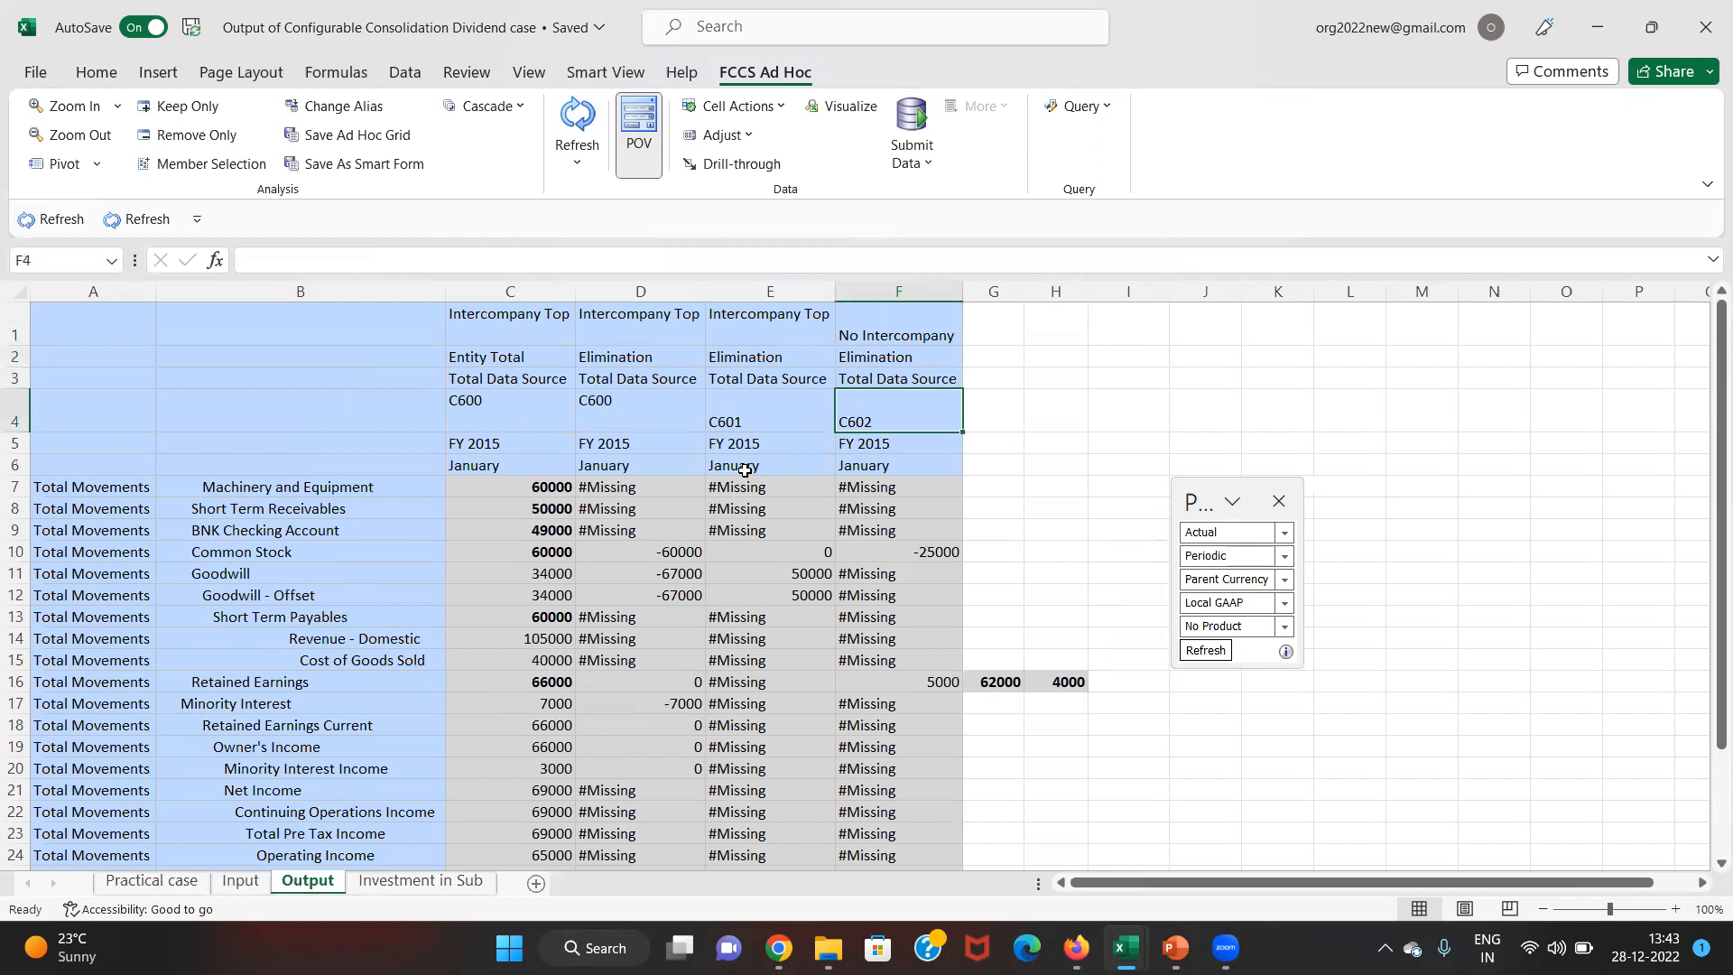
{"action": "key", "text": "ctrl+b"}
{"action": "key", "text": "Up"}
{"action": "key", "text": "Up"}
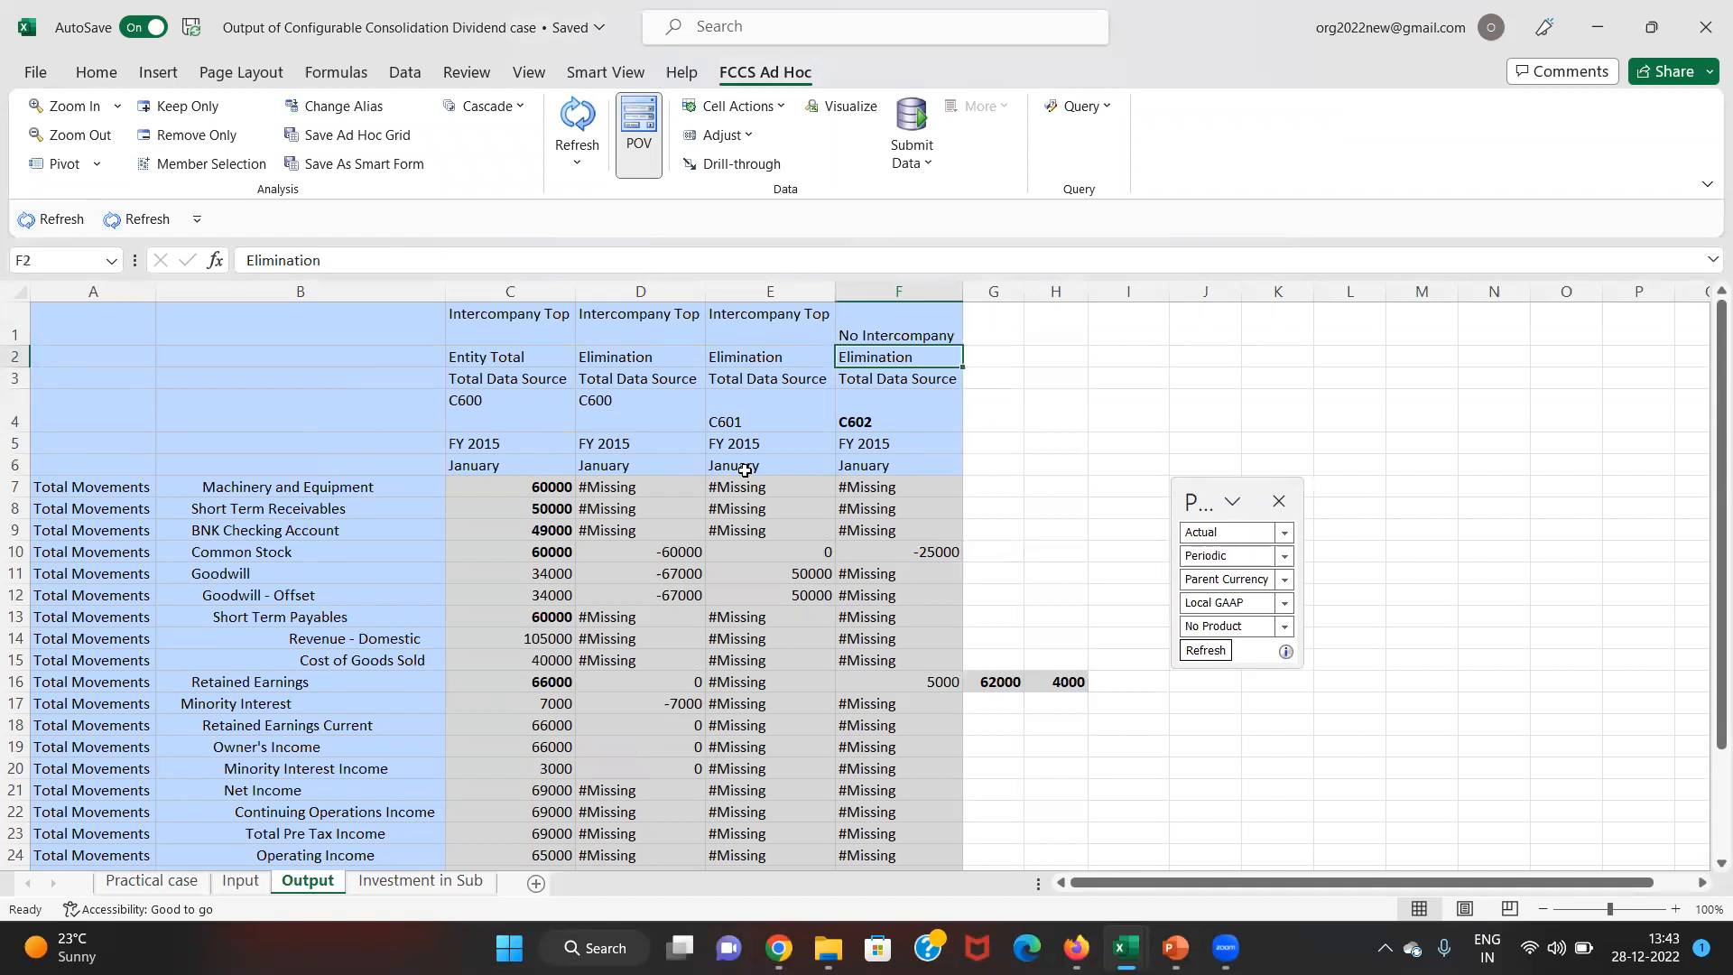
- Follow the C602 elimination column down to the Dividends Declared entry in cell F28
{"action": "key", "text": "Down"}
{"action": "key", "text": "Down"}
{"action": "key", "text": "Down"}
{"action": "key", "text": "Down"}
{"action": "key", "text": "Down"}
{"action": "key", "text": "Down"}
{"action": "key", "text": "Down"}
{"action": "key", "text": "Down"}
{"action": "key", "text": "Down"}
{"action": "key", "text": "Down"}
{"action": "key", "text": "Down"}
{"action": "key", "text": "Down"}
{"action": "key", "text": "Down"}
{"action": "key", "text": "Down"}
{"action": "key", "text": "Down"}
{"action": "key", "text": "Down"}
{"action": "key", "text": "Down"}
{"action": "key", "text": "Down"}
{"action": "key", "text": "Down"}
{"action": "key", "text": "Down"}
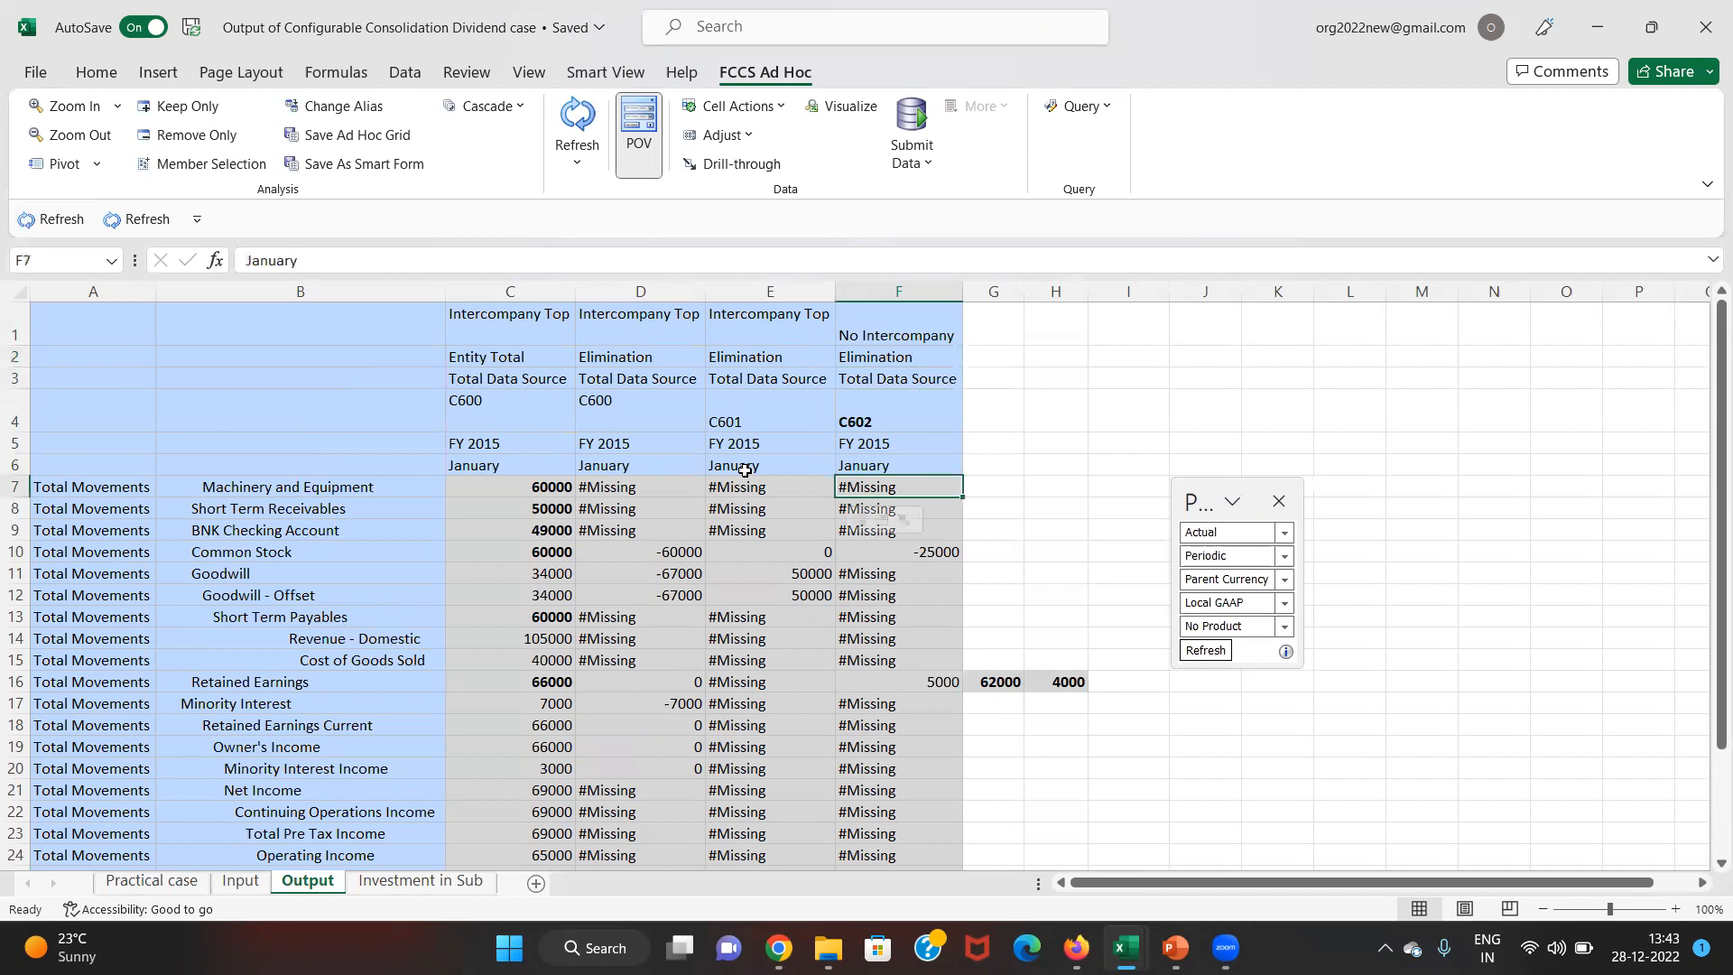
{"action": "key", "text": "Down"}
{"action": "key", "text": "Up"}
{"action": "key", "text": "Up"}
{"action": "key", "text": "Up"}
{"action": "key", "text": "Up"}
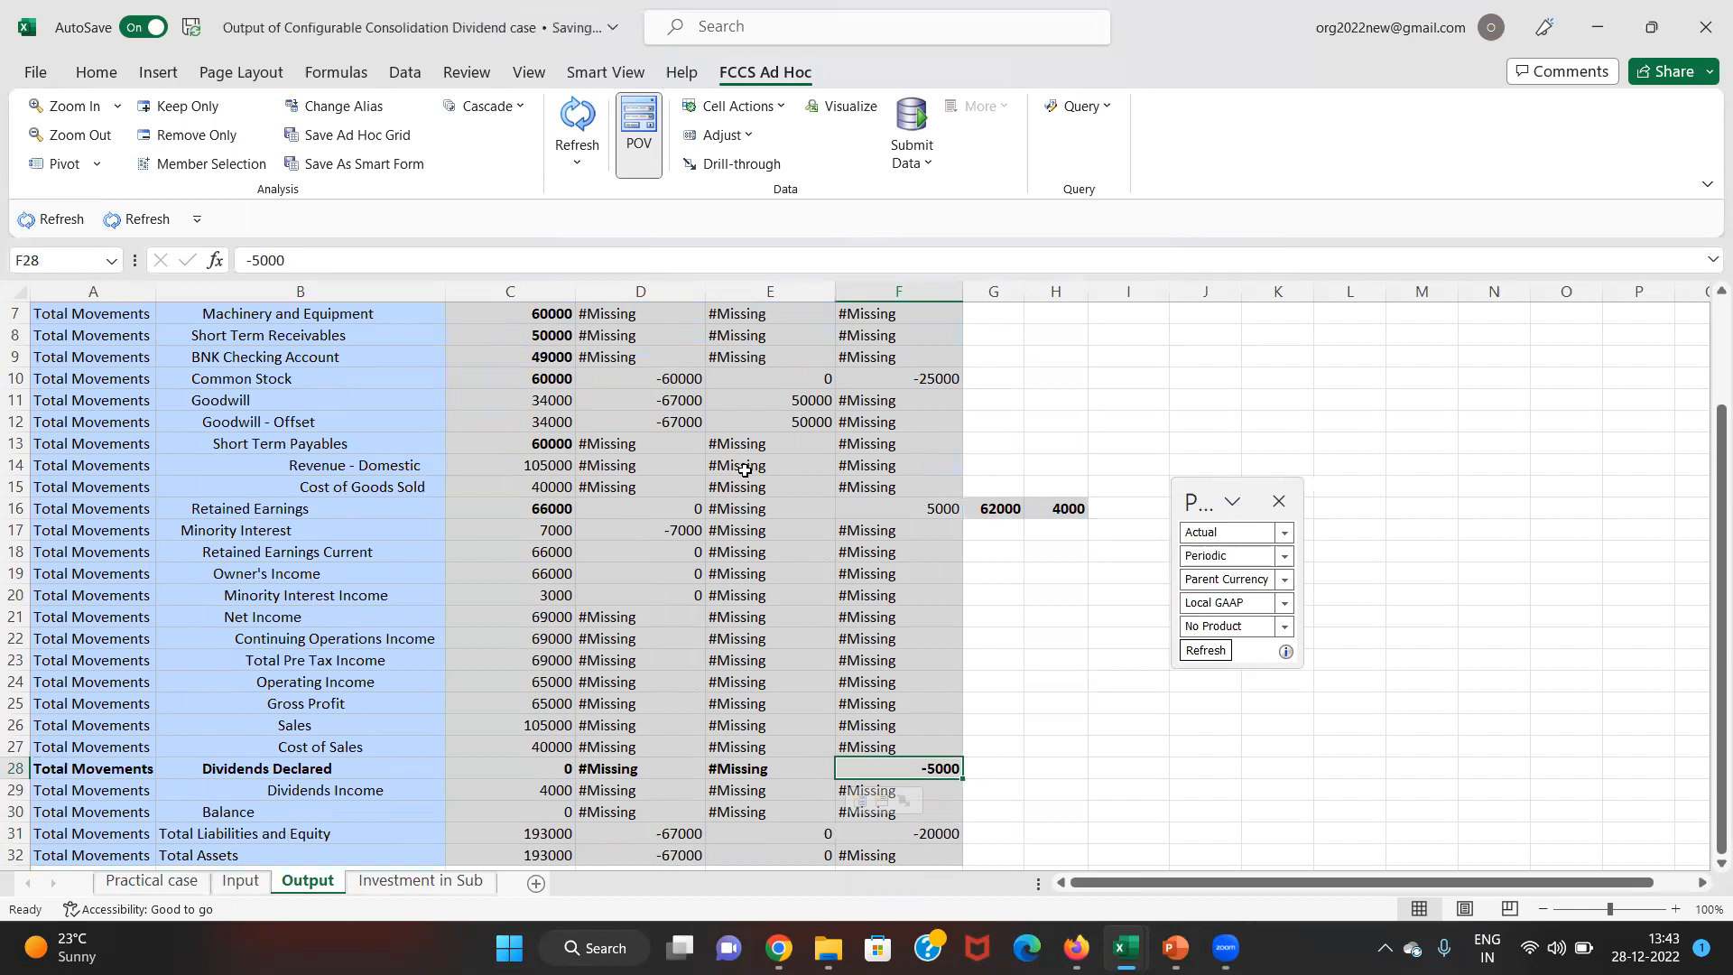
- Switch to FCCS in the browser and view the Standard Eliminations rule in the Consolidated section of the consolidation process
{"action": "key", "text": "alt+Tab"}
{"action": "key", "text": "alt+Tab"}
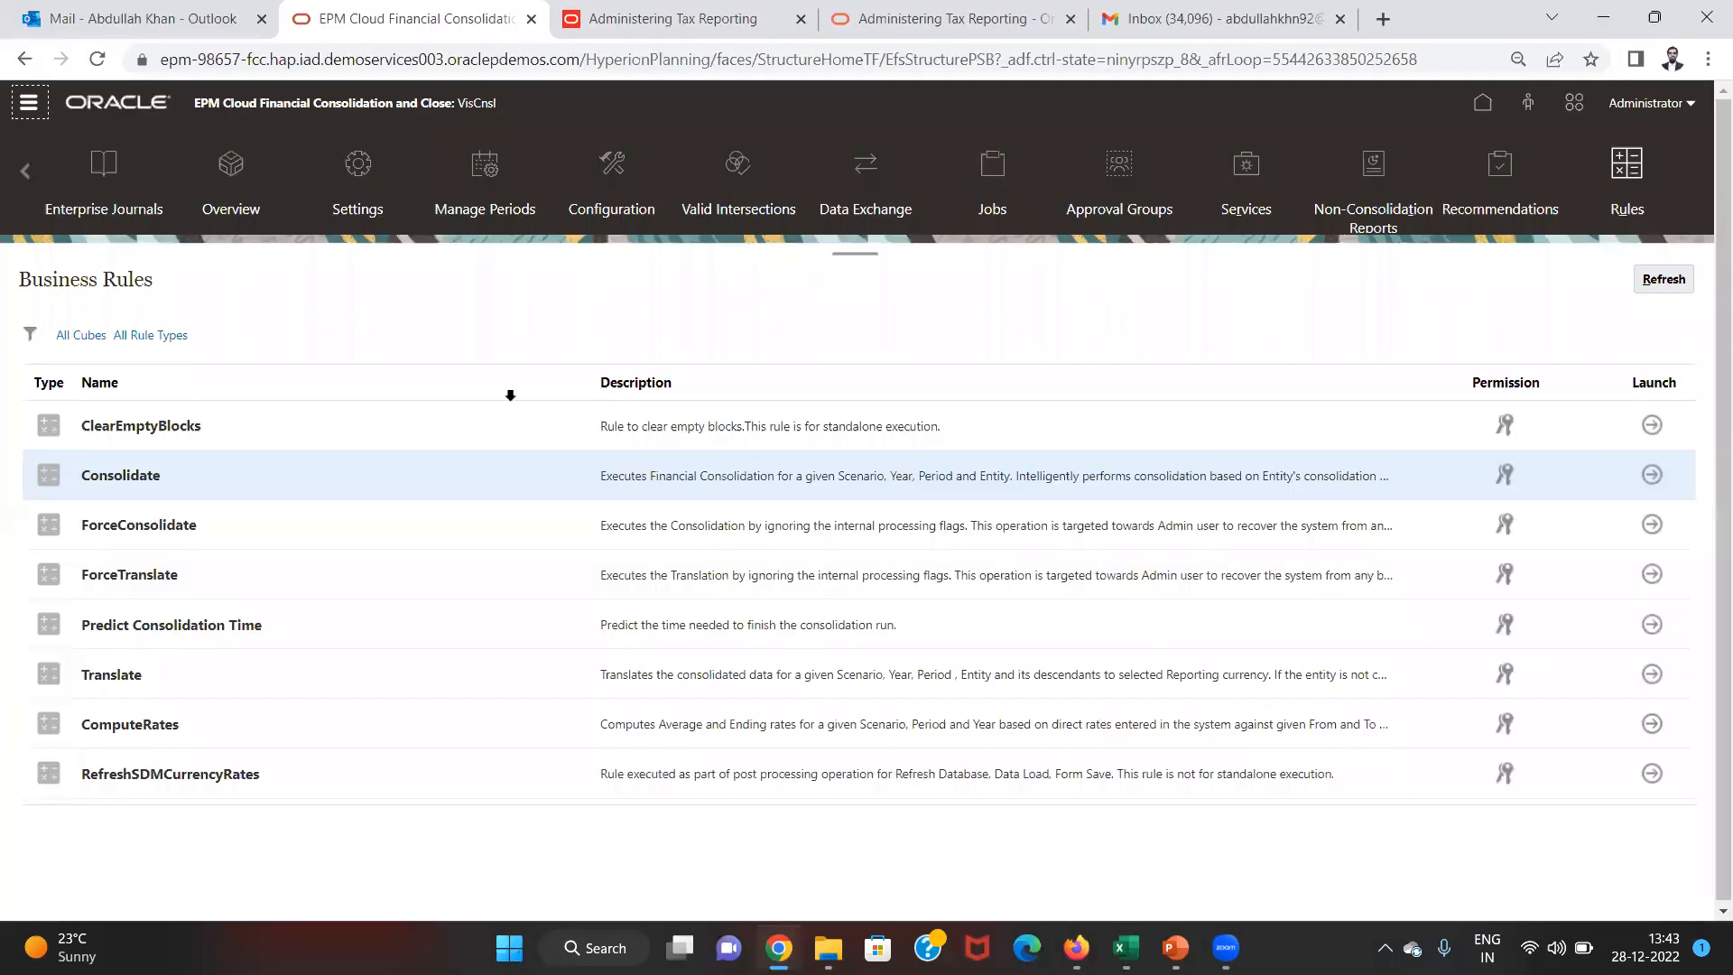
{"action": "left_click", "coordinate": [30, 112]}
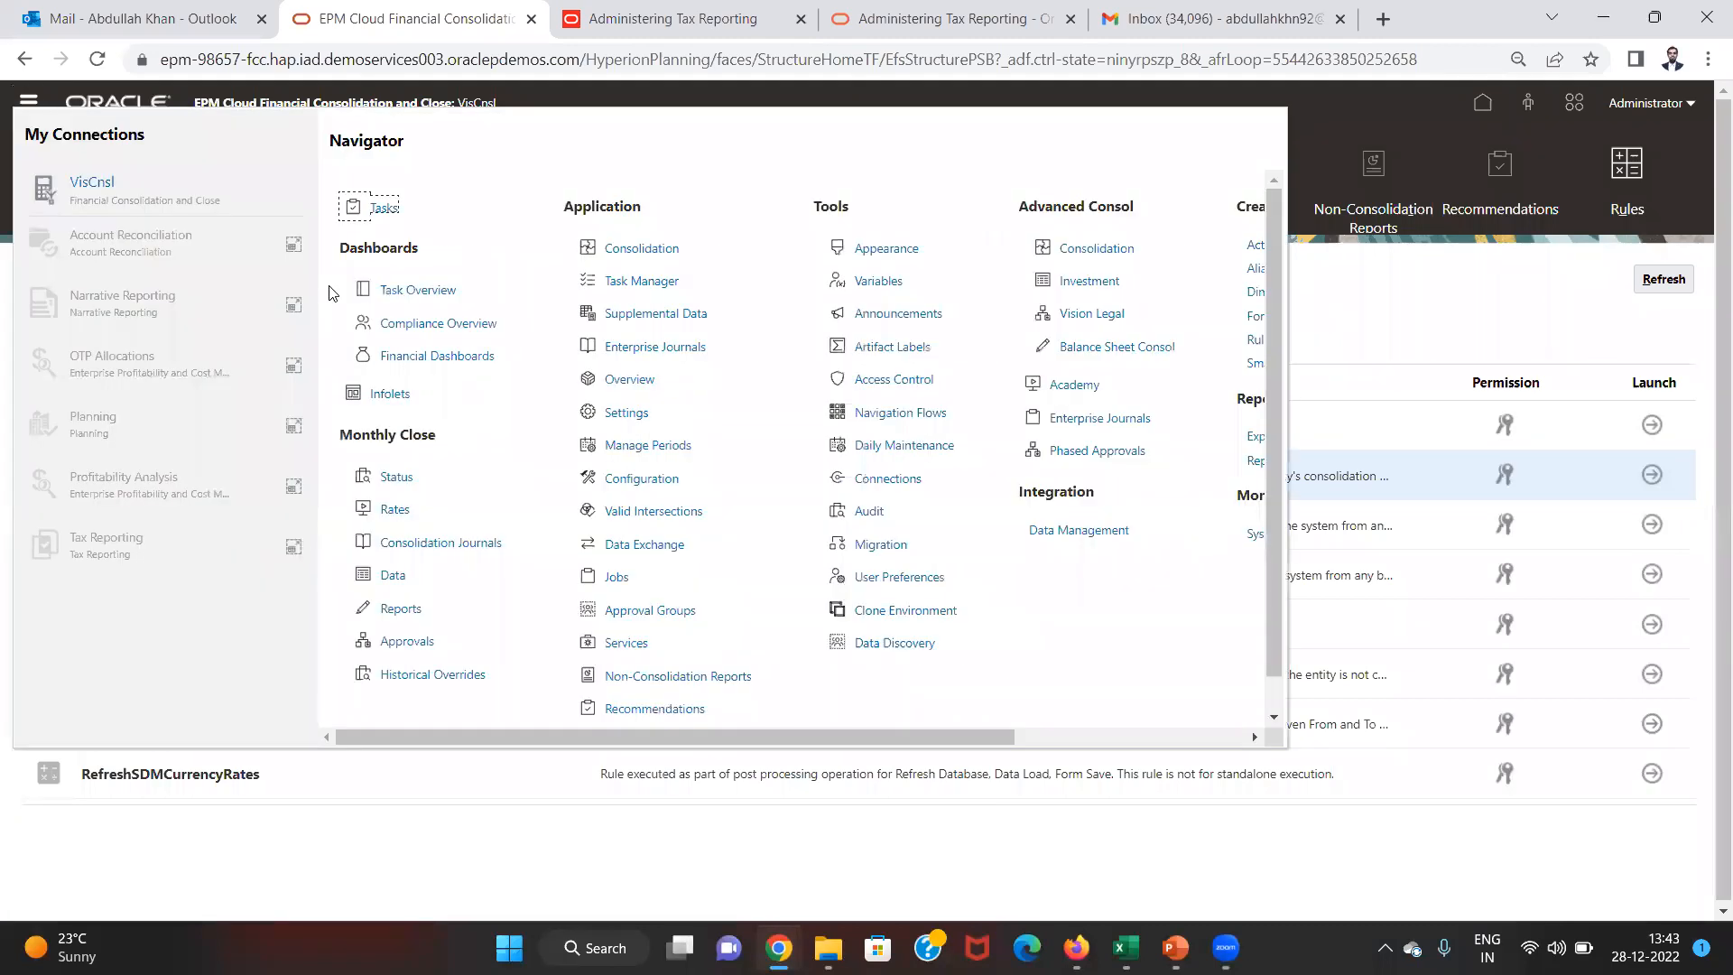
{"action": "left_click", "coordinate": [629, 251]}
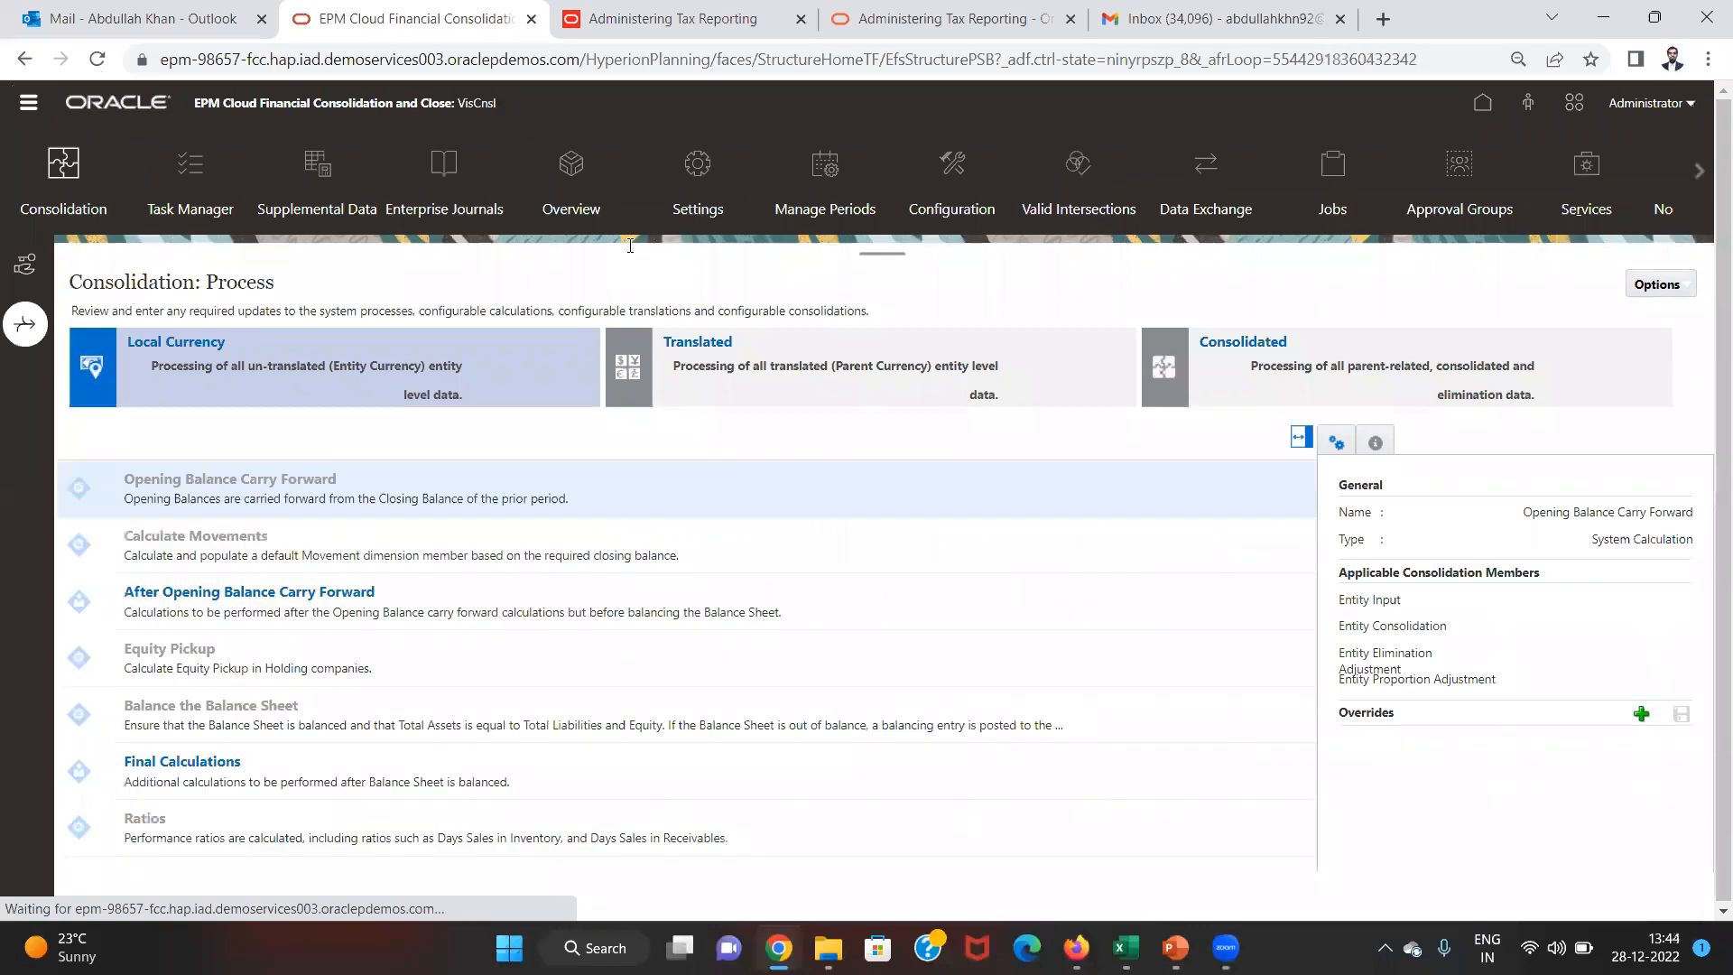
{"action": "left_click", "coordinate": [1262, 360]}
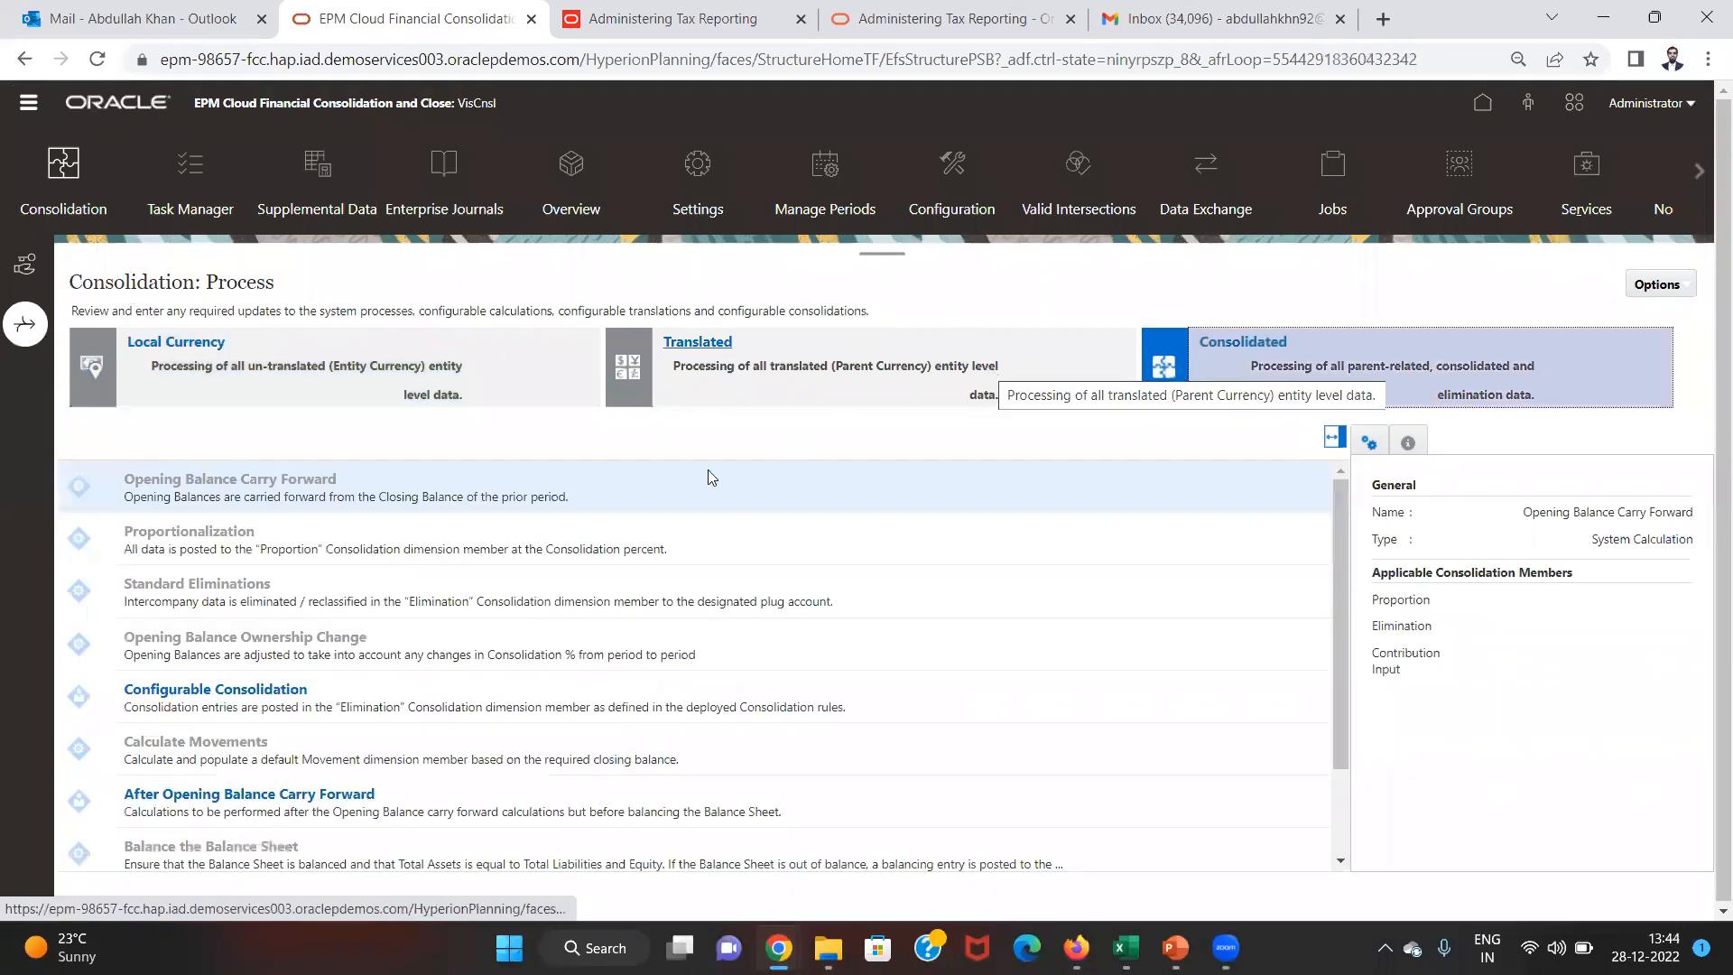
{"action": "left_click", "coordinate": [235, 588]}
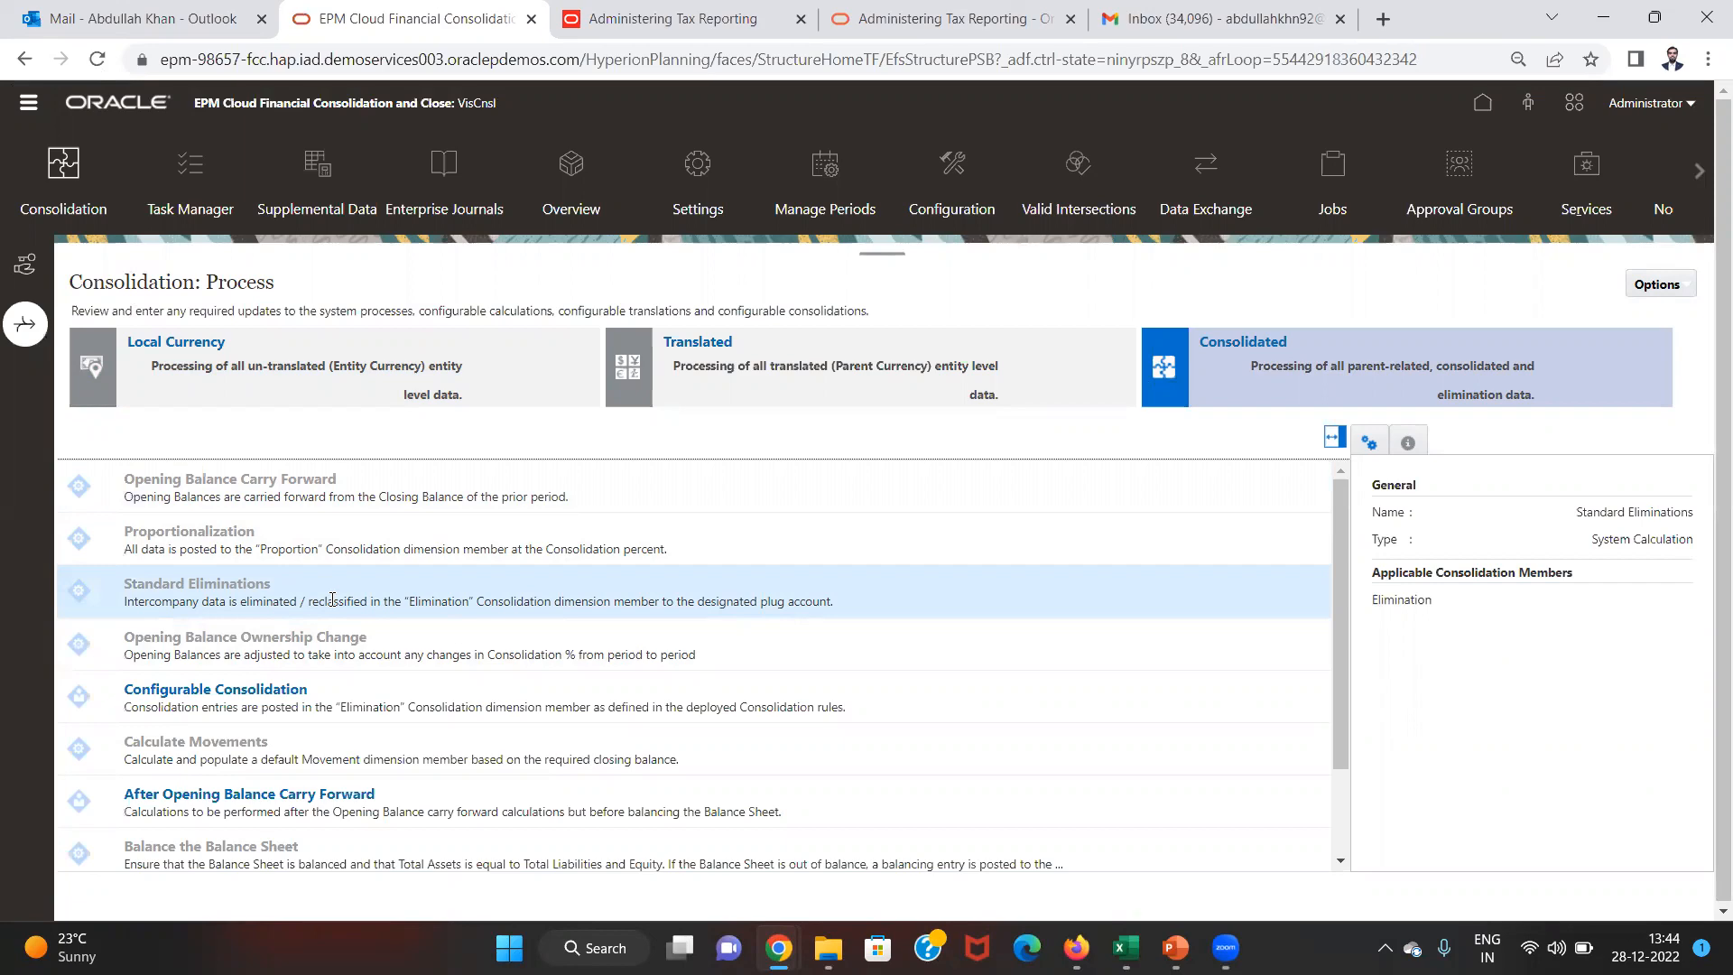
- Return to the output workbook and check C600's Dividends Declared total in cell C28
{"action": "key", "text": "alt+Tab"}
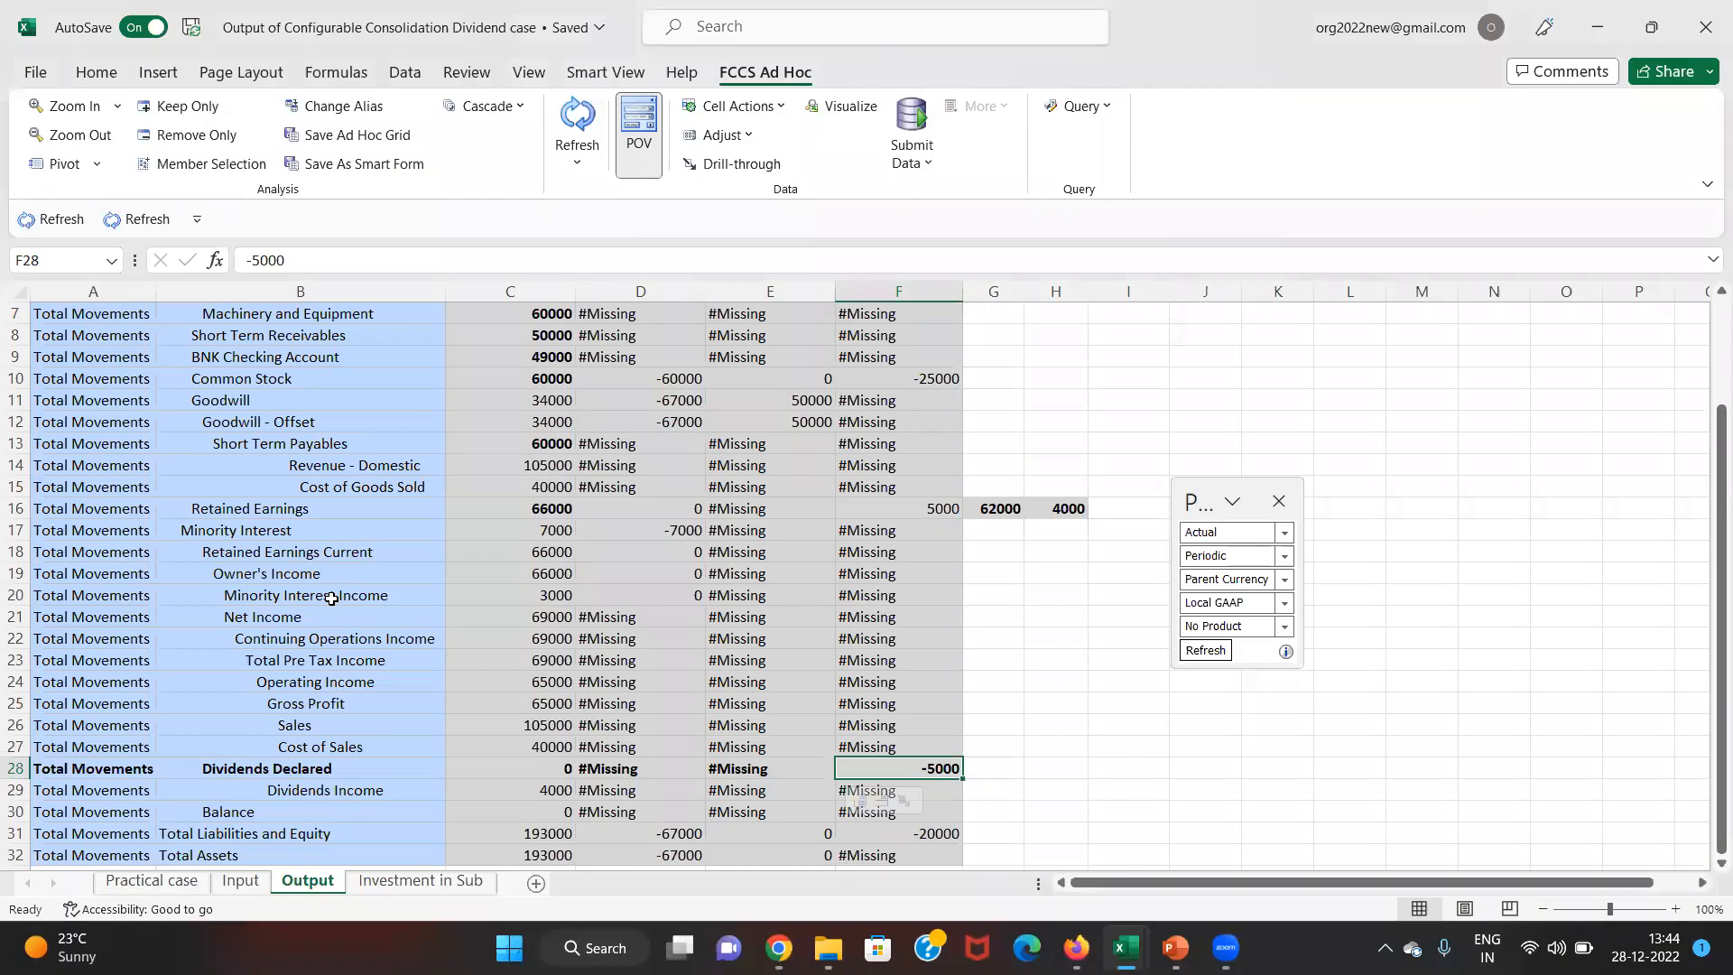
{"action": "key", "text": "Left"}
{"action": "key", "text": "Left"}
{"action": "key", "text": "Left"}
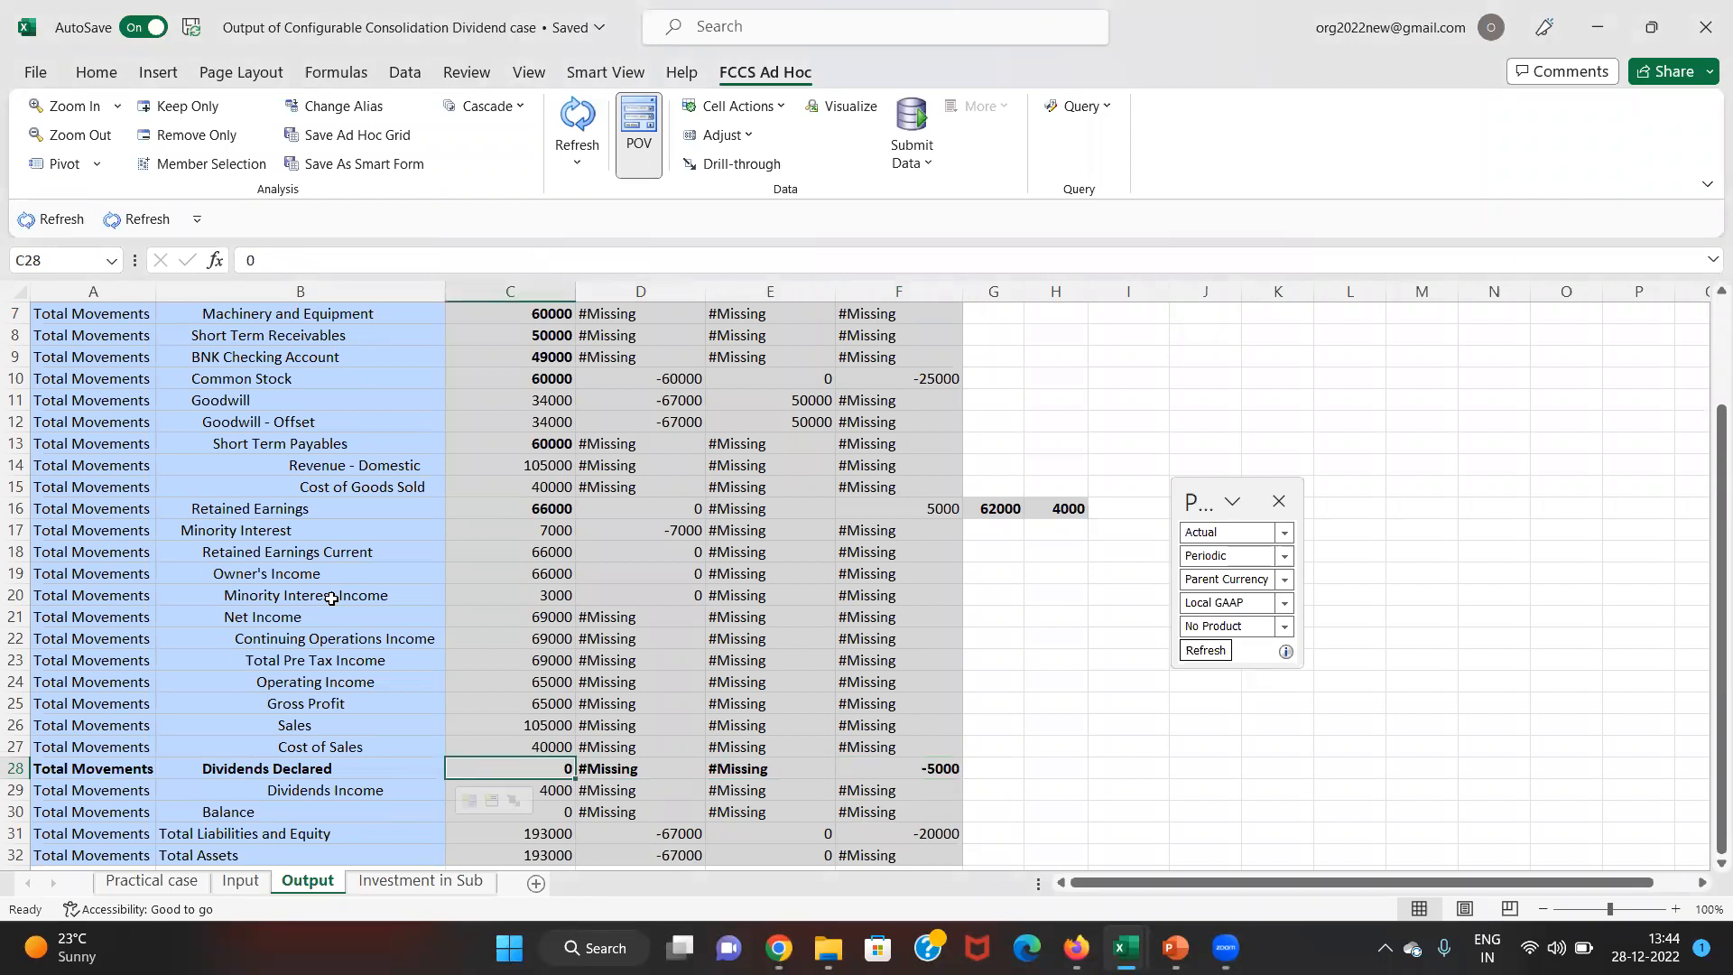
- Compare C600's Retained Earnings in row 16 with the manual figure in G16 and the difference in H16
{"action": "key", "text": "Up"}
{"action": "key", "text": "Up"}
{"action": "key", "text": "Up"}
{"action": "key", "text": "Up"}
{"action": "key", "text": "Up"}
{"action": "key", "text": "Up"}
{"action": "key", "text": "Up"}
{"action": "key", "text": "Up"}
{"action": "key", "text": "Up"}
{"action": "key", "text": "Up"}
{"action": "key", "text": "Up"}
{"action": "key", "text": "Up"}
{"action": "key", "text": "Right"}
{"action": "key", "text": "Right"}
{"action": "key", "text": "Right"}
{"action": "key", "text": "Right"}
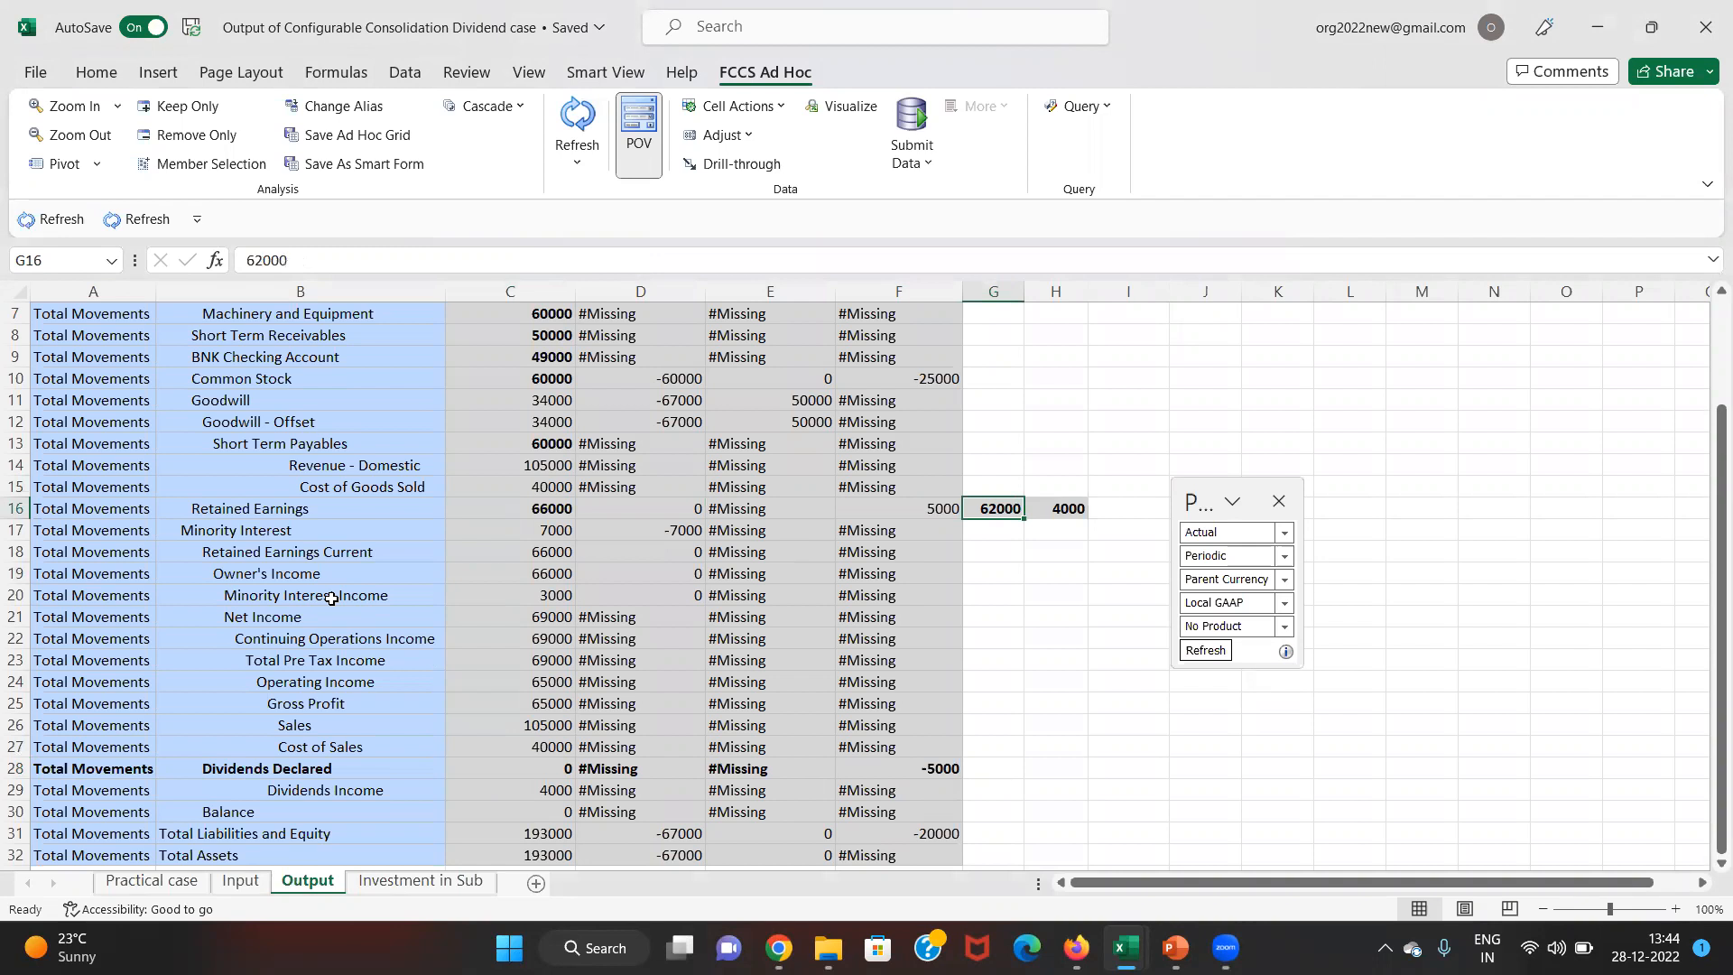
{"action": "key", "text": "Right"}
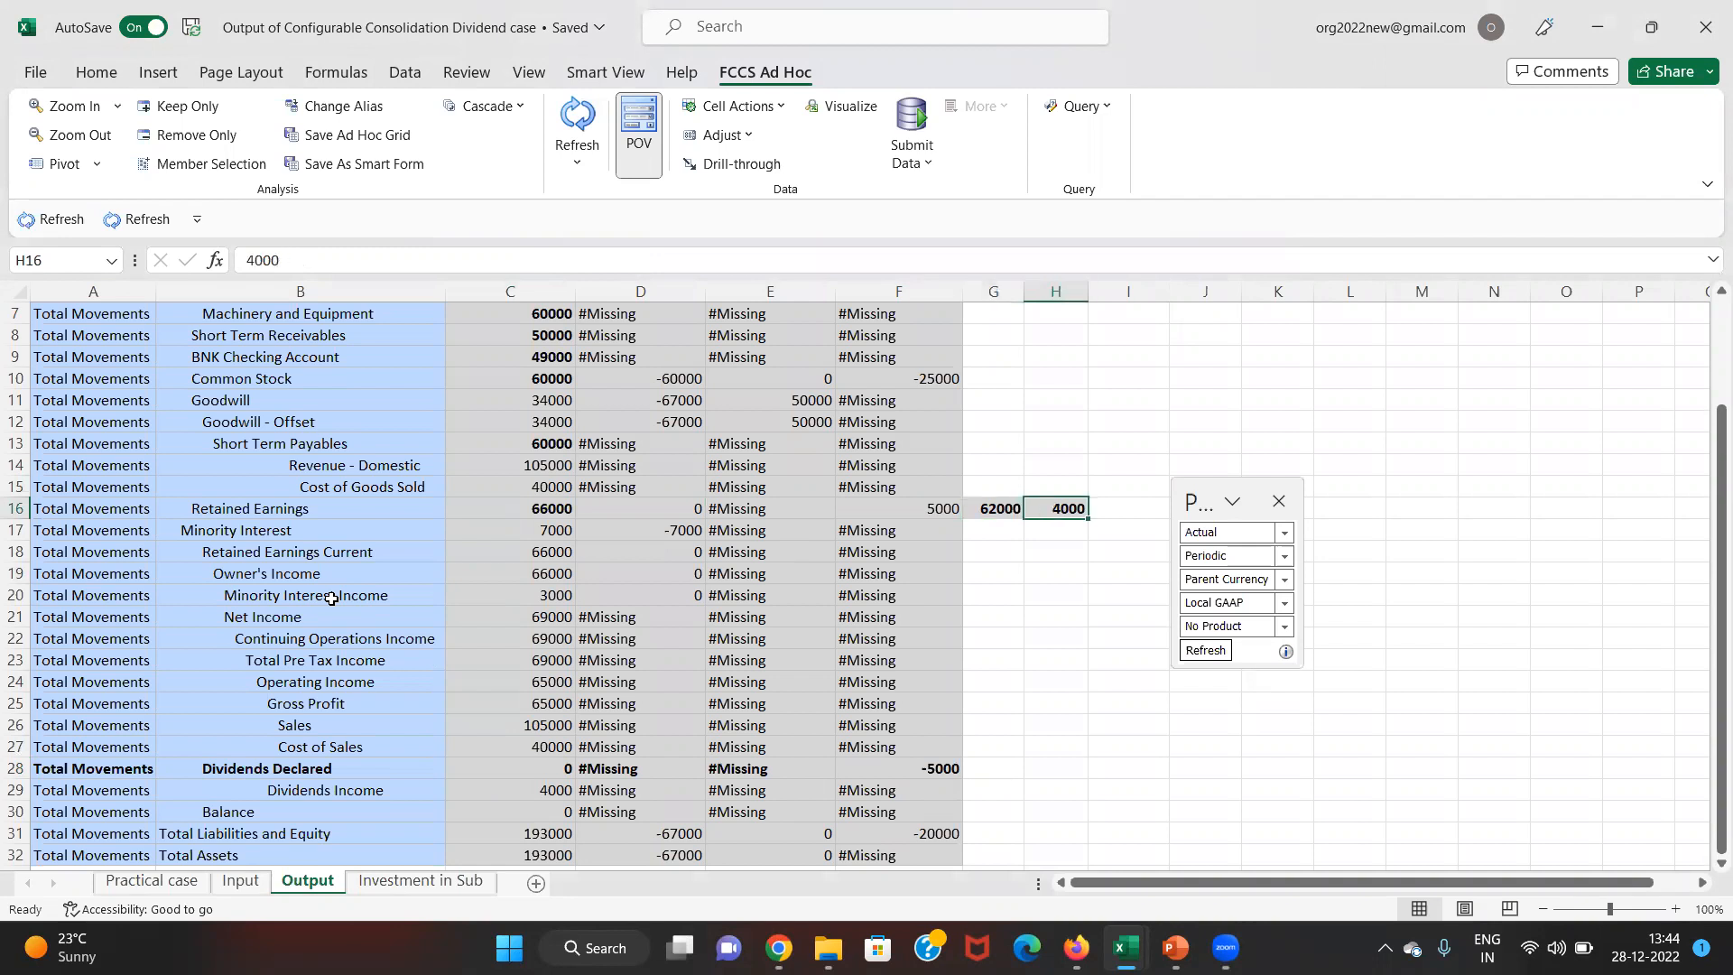
- Bold C600's Dividends Income value in cell C29
{"action": "key", "text": "Left"}
{"action": "key", "text": "Down"}
{"action": "key", "text": "Left"}
{"action": "key", "text": "Down"}
{"action": "key", "text": "Down"}
{"action": "key", "text": "Down"}
{"action": "key", "text": "Down"}
{"action": "key", "text": "Down"}
{"action": "key", "text": "Down"}
{"action": "key", "text": "Left"}
{"action": "key", "text": "Left"}
{"action": "key", "text": "Down"}
{"action": "key", "text": "Down"}
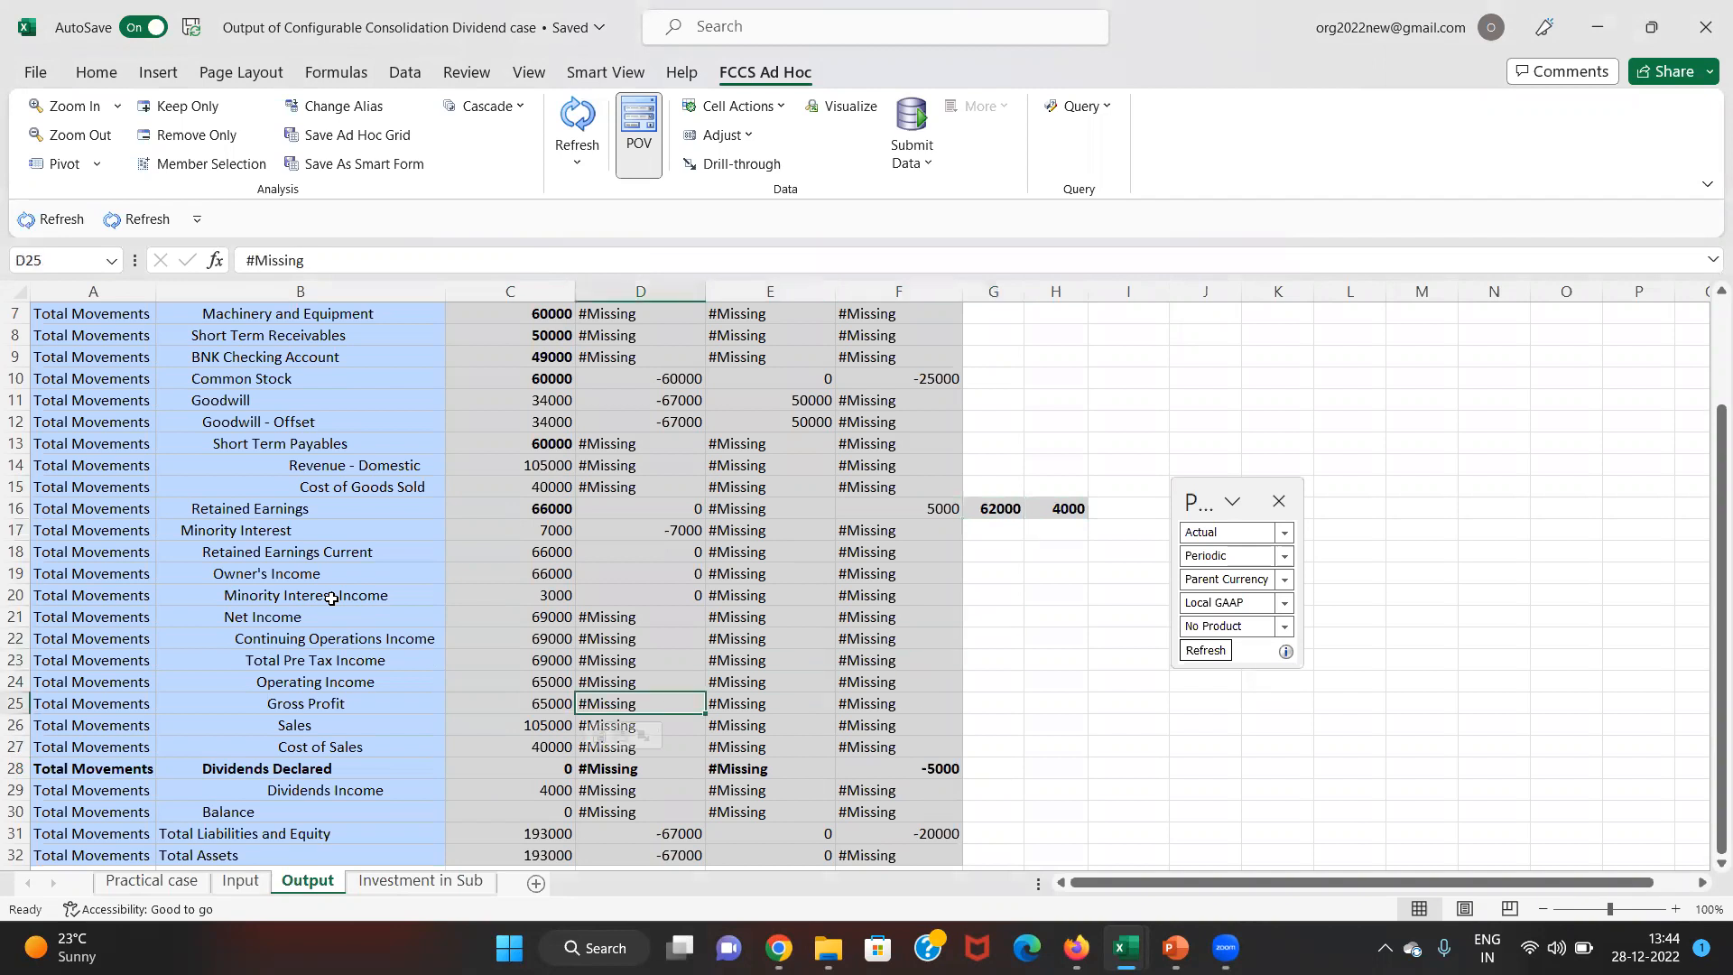
{"action": "key", "text": "Down"}
{"action": "key", "text": "Down"}
{"action": "key", "text": "Down"}
{"action": "key", "text": "Down"}
{"action": "key", "text": "Left"}
- Compare C602's Dividends Declared elimination in cell F28 with C600's total in cell C28
{"action": "key", "text": "Up"}
{"action": "key", "text": "Up"}
{"action": "key", "text": "Right"}
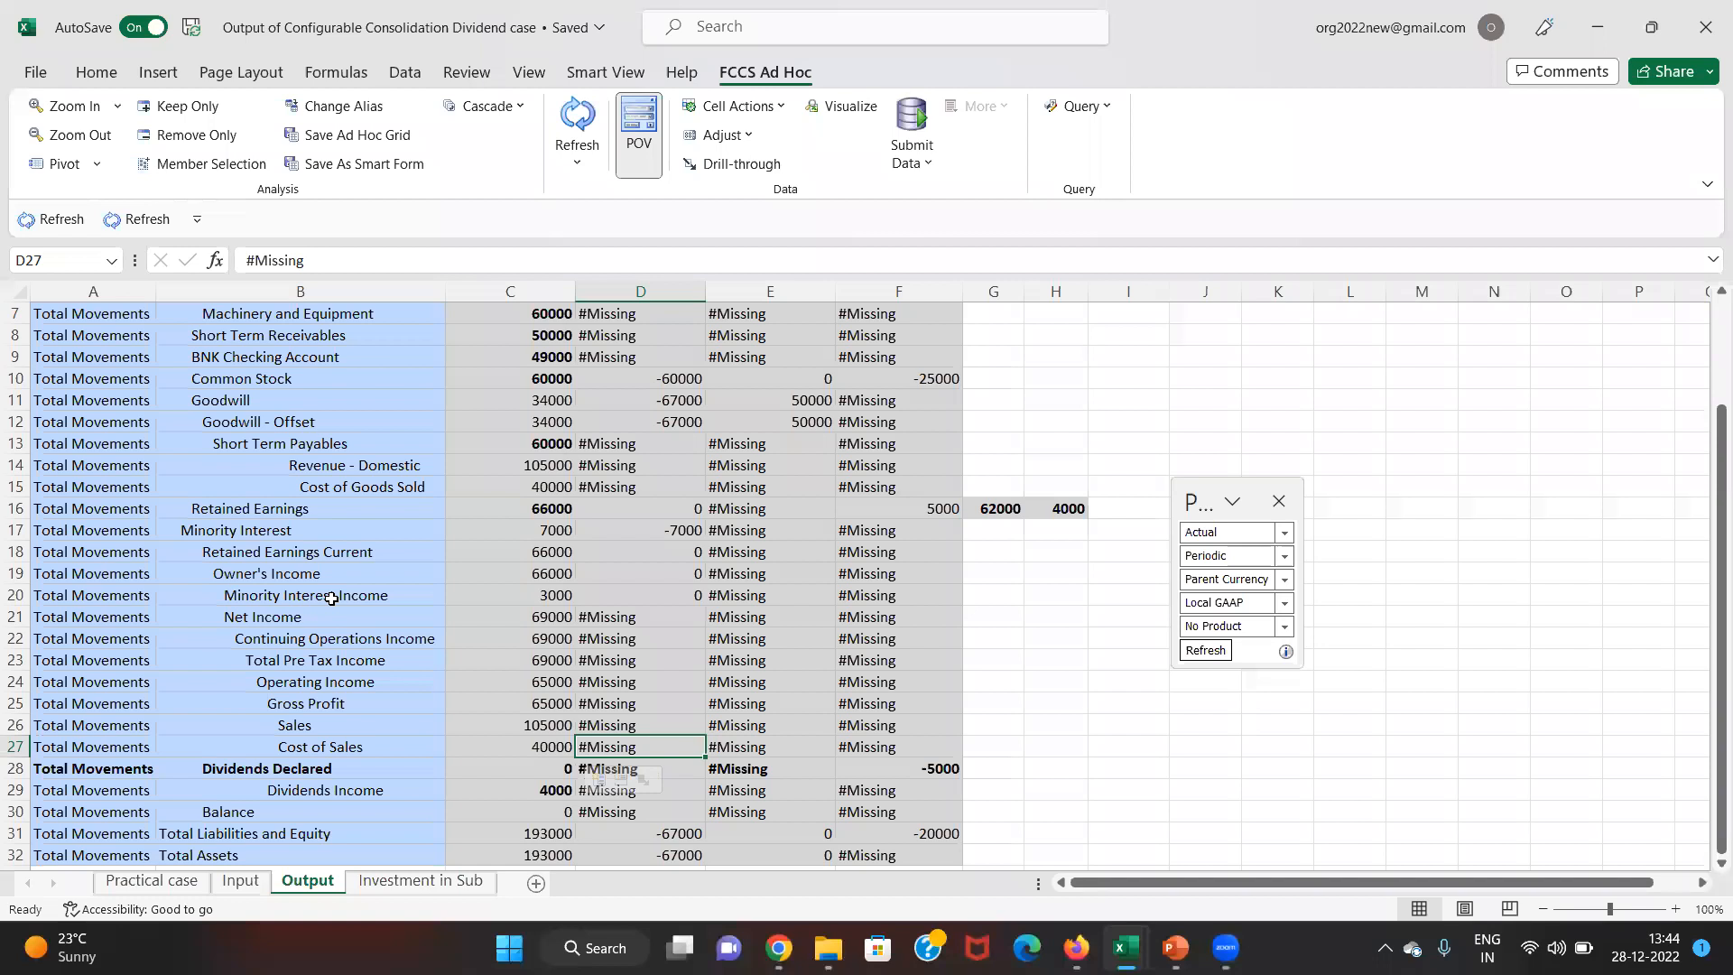
{"action": "key", "text": "Right"}
{"action": "key", "text": "Up"}
{"action": "key", "text": "Up"}
{"action": "key", "text": "Up"}
{"action": "key", "text": "Right"}
{"action": "key", "text": "Down"}
{"action": "key", "text": "Down"}
{"action": "key", "text": "Down"}
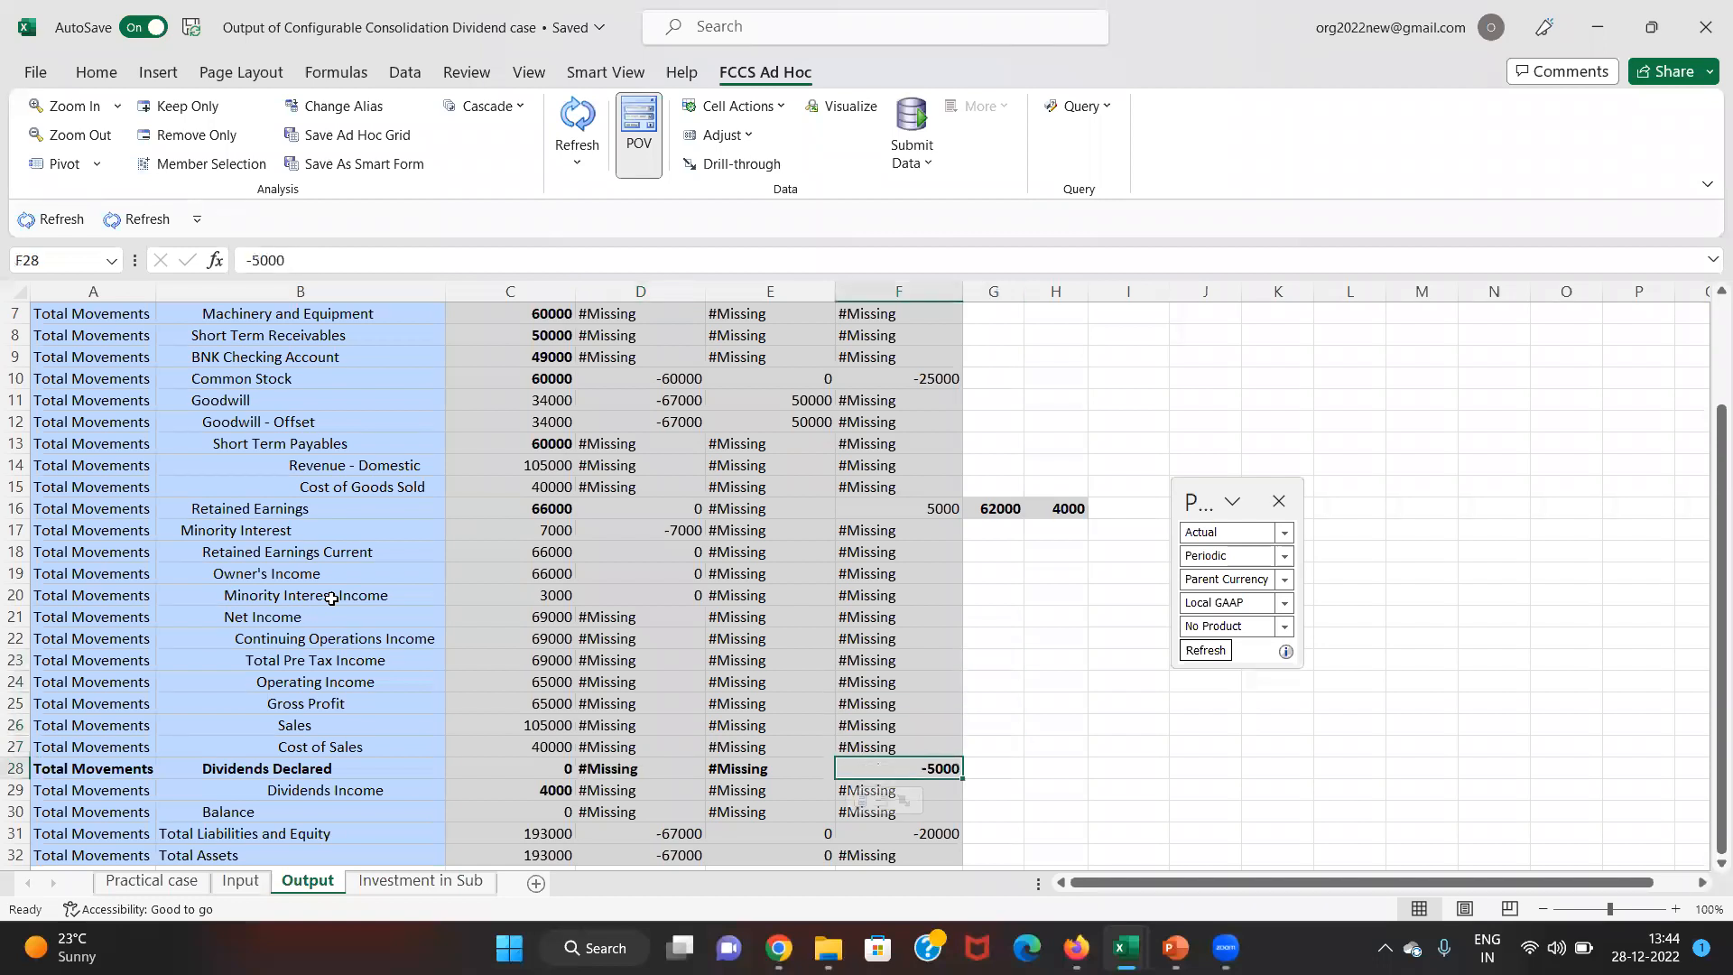
{"action": "key", "text": "Left"}
{"action": "key", "text": "Left"}
{"action": "key", "text": "Left"}
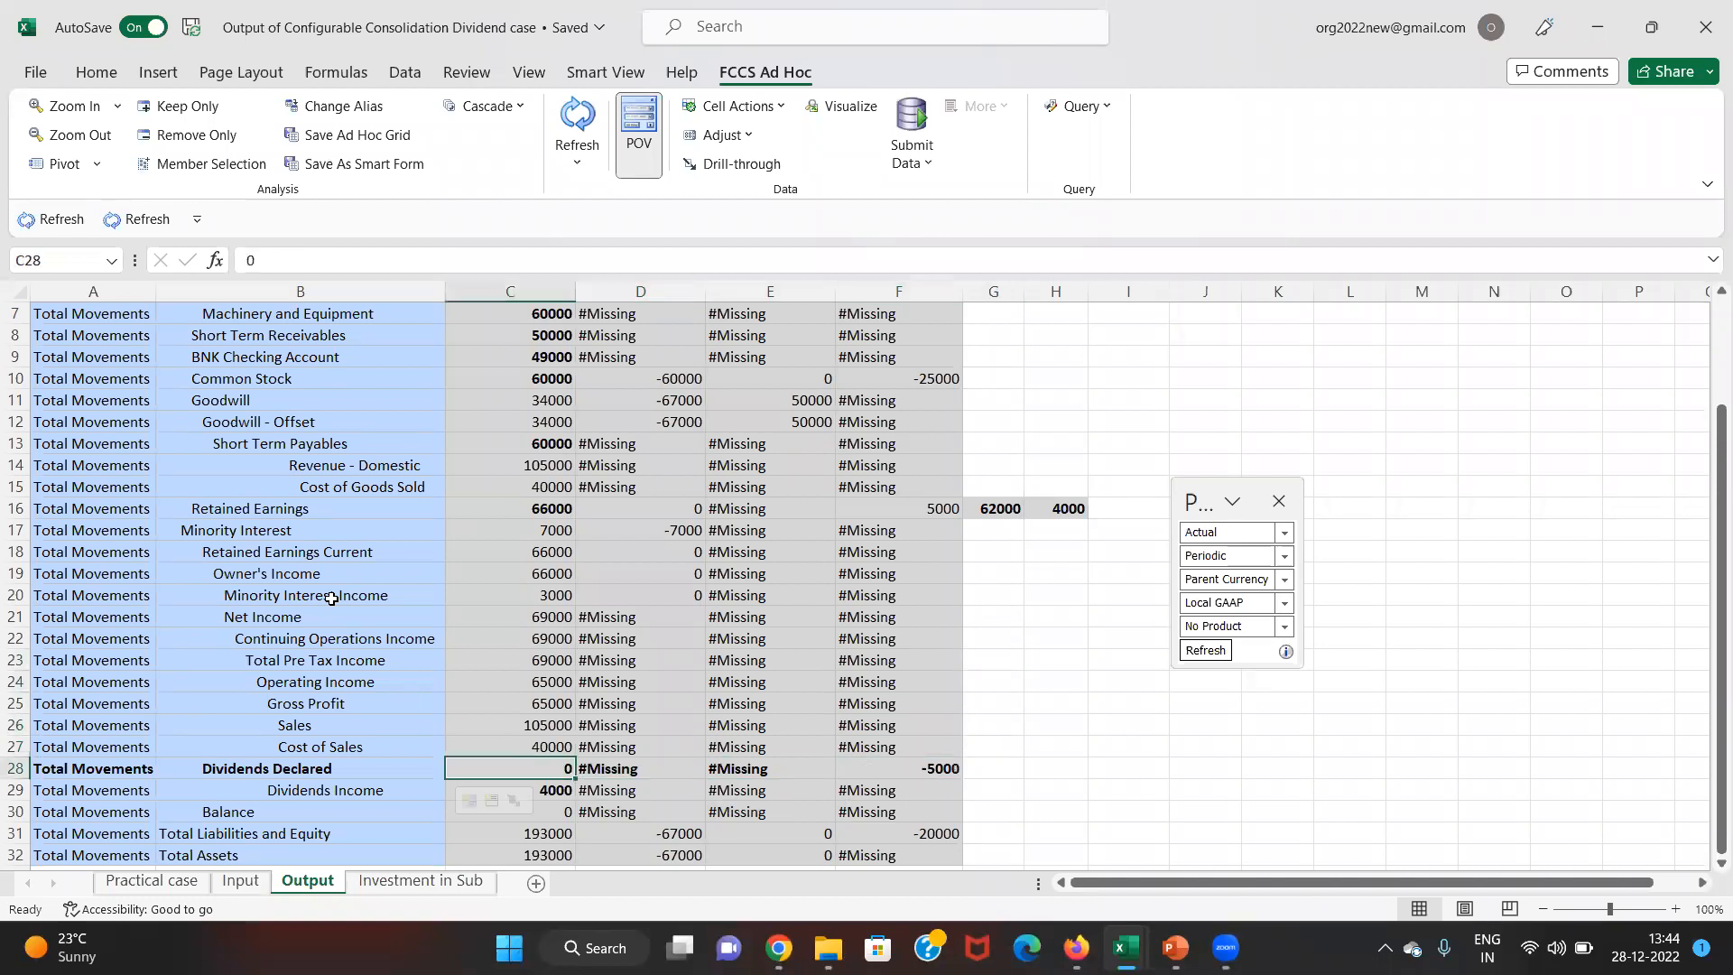
- Check the Retained Earnings difference in cell H16 against C600's consolidated value in cell C16
{"action": "key", "text": "Right"}
{"action": "key", "text": "Right"}
{"action": "key", "text": "Right"}
{"action": "key", "text": "Up"}
{"action": "key", "text": "Up"}
{"action": "key", "text": "Up"}
{"action": "key", "text": "Up"}
{"action": "key", "text": "Up"}
{"action": "key", "text": "Up"}
{"action": "key", "text": "Up"}
{"action": "key", "text": "Up"}
{"action": "key", "text": "Up"}
{"action": "key", "text": "Up"}
{"action": "key", "text": "Up"}
{"action": "key", "text": "Right"}
{"action": "key", "text": "Right"}
{"action": "key", "text": "Up"}
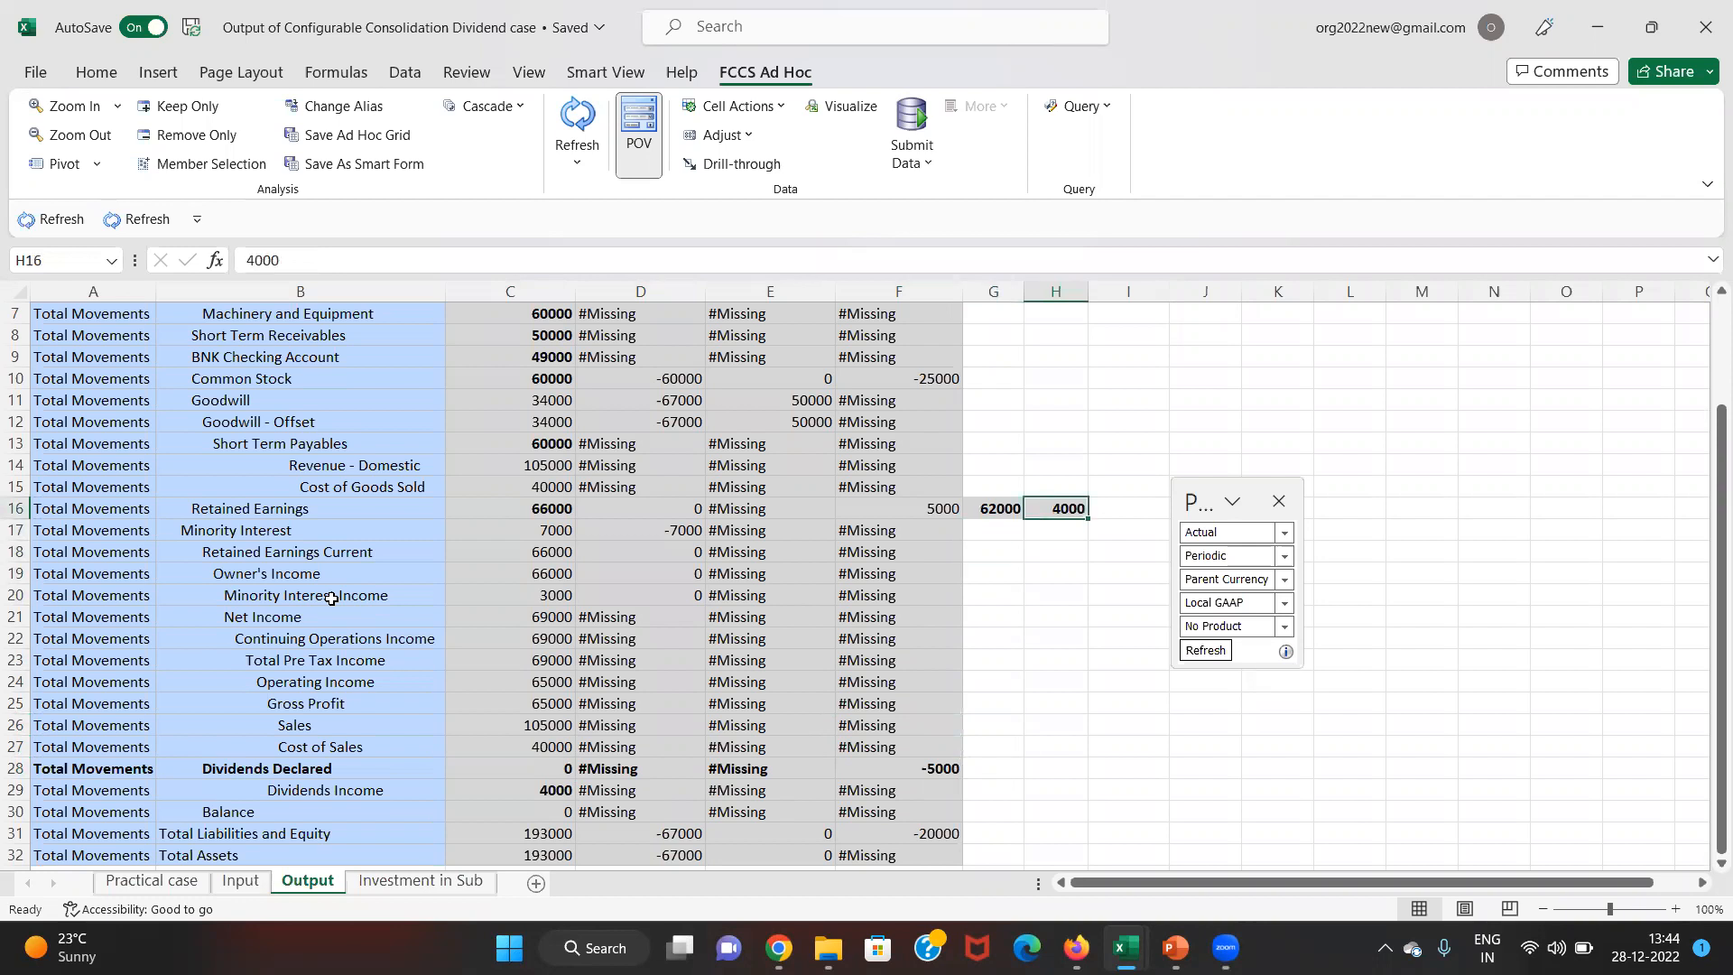
{"action": "key", "text": "Left"}
{"action": "key", "text": "Left"}
{"action": "key", "text": "Left"}
{"action": "key", "text": "Left"}
{"action": "key", "text": "Left"}
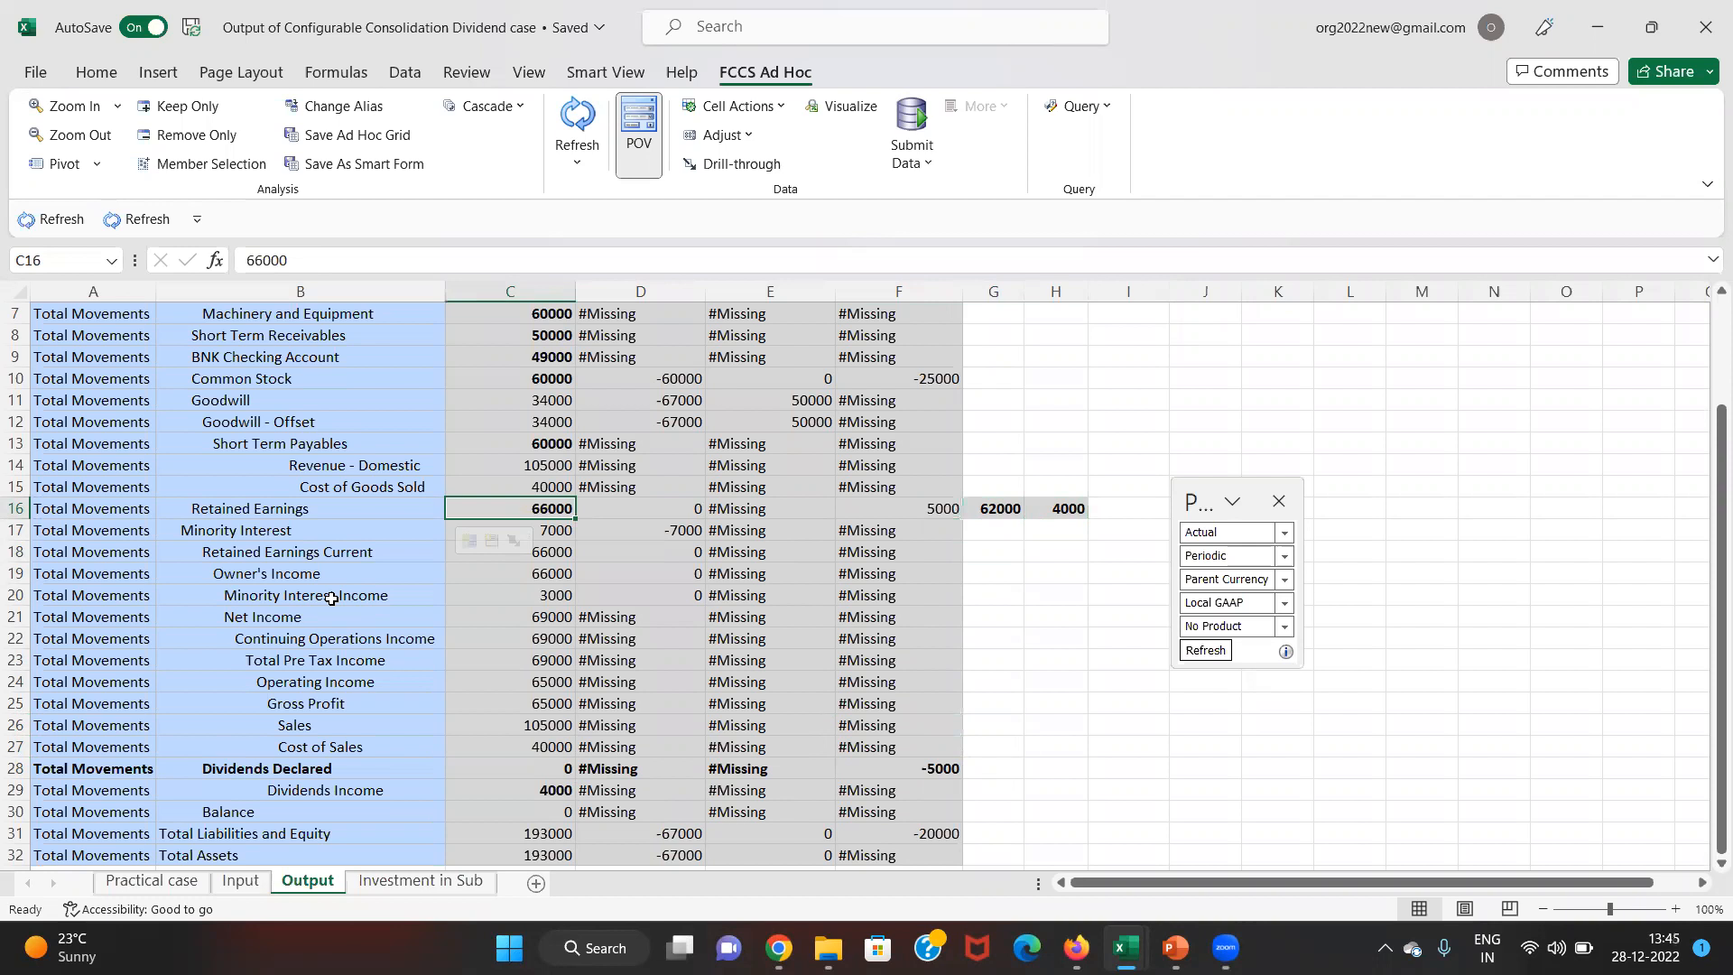
- In the Dividend payable adjustment workbook, replace C_600's Retained Earnings Current remark in cell H19 with "1 adjustment"
{"action": "key", "text": "alt+Tab"}
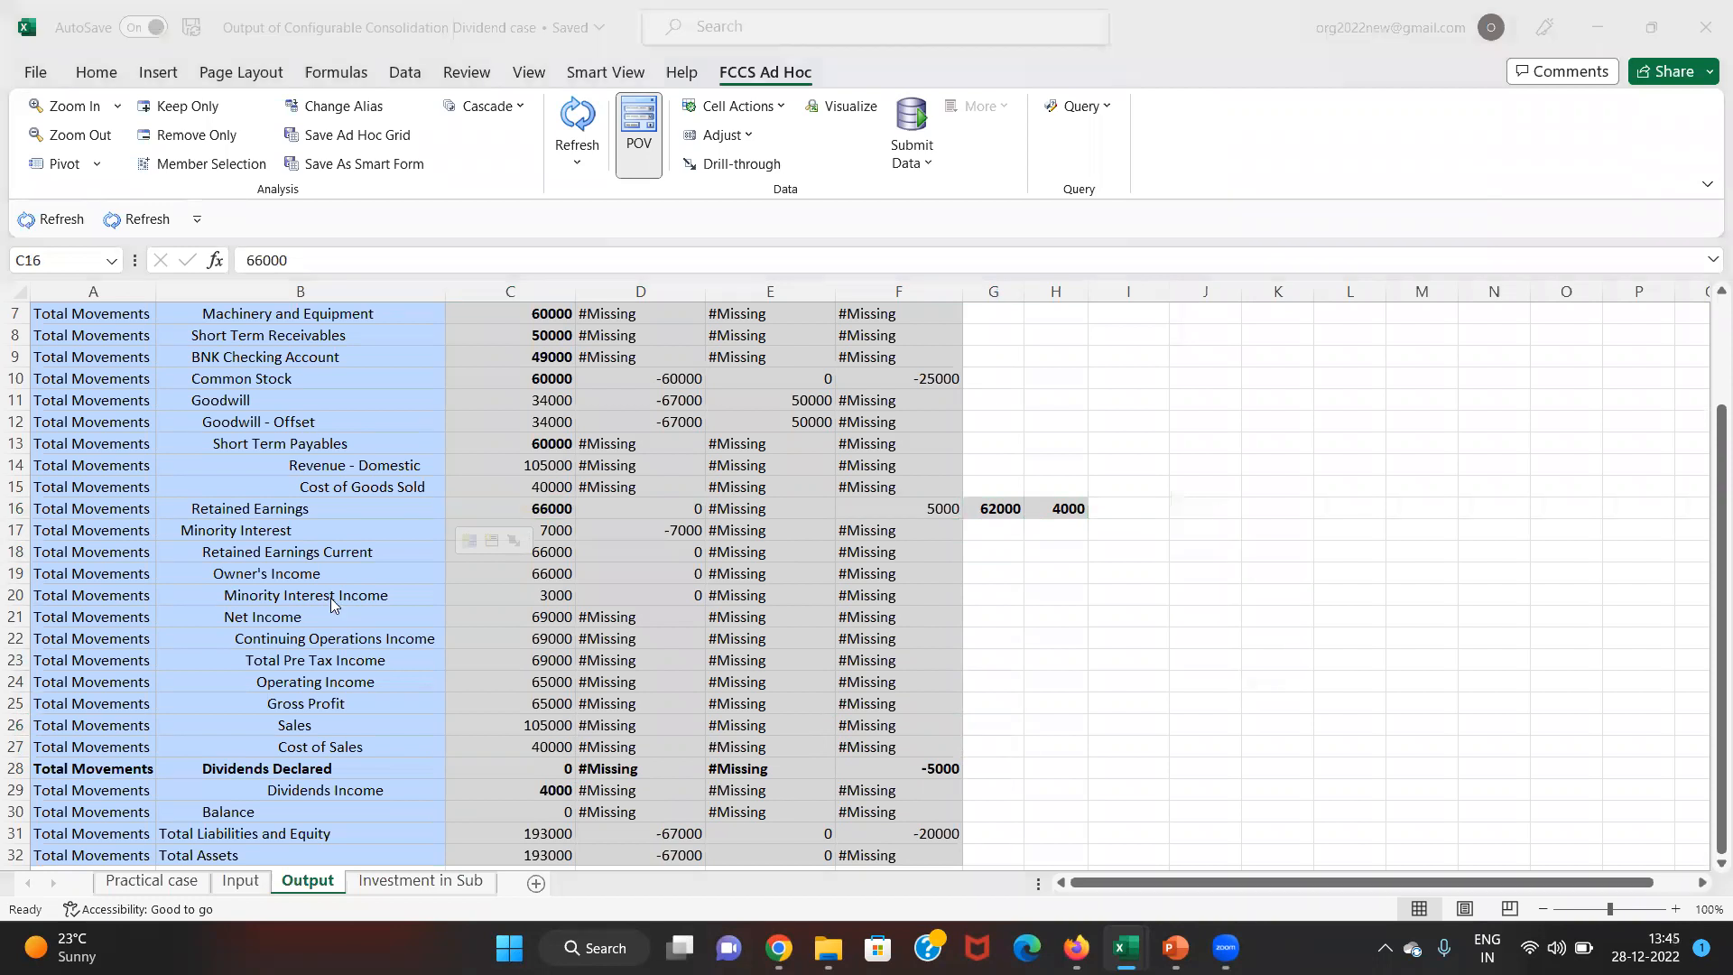
{"action": "key", "text": "Tab"}
{"action": "key", "text": "Up"}
{"action": "key", "text": "Left"}
{"action": "key", "text": "Left"}
{"action": "key", "text": "Left"}
{"action": "key", "text": "Left"}
{"action": "key", "text": "Left"}
{"action": "key", "text": "Left"}
{"action": "key", "text": "Left"}
{"action": "key", "text": "Left"}
{"action": "key", "text": "Down"}
{"action": "key", "text": "Left"}
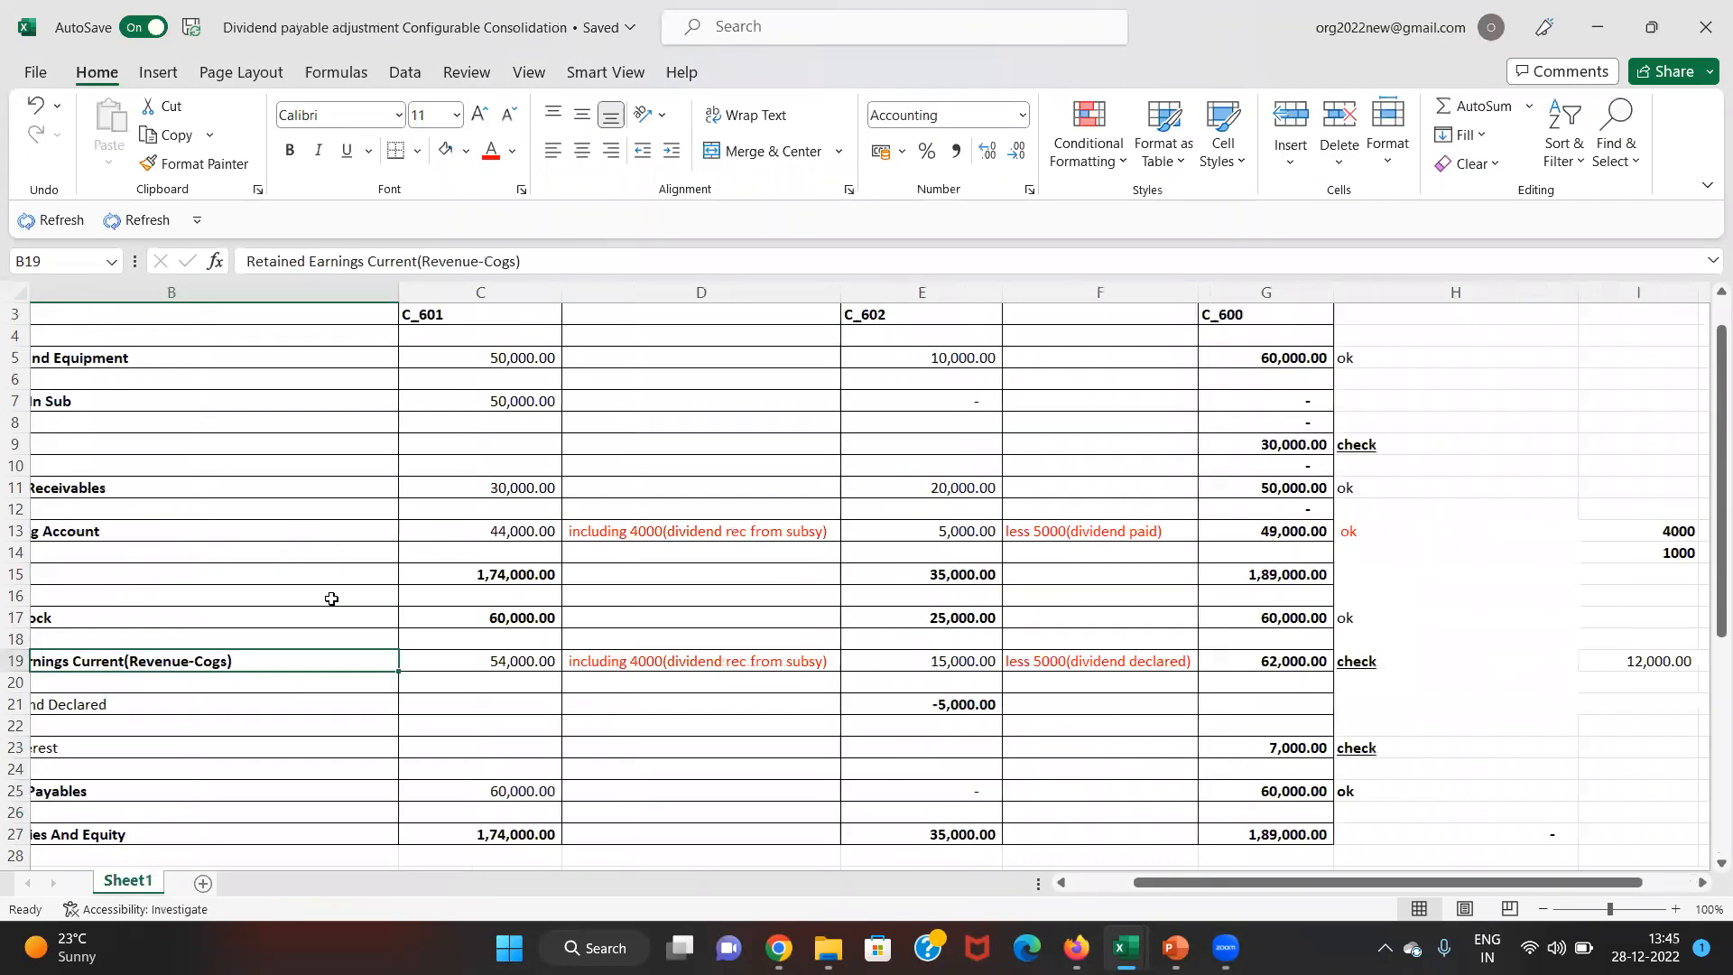
{"action": "key", "text": "Right"}
{"action": "key", "text": "Right"}
{"action": "key", "text": "Right"}
{"action": "key", "text": "Right"}
{"action": "key", "text": "Right"}
{"action": "key", "text": "Right"}
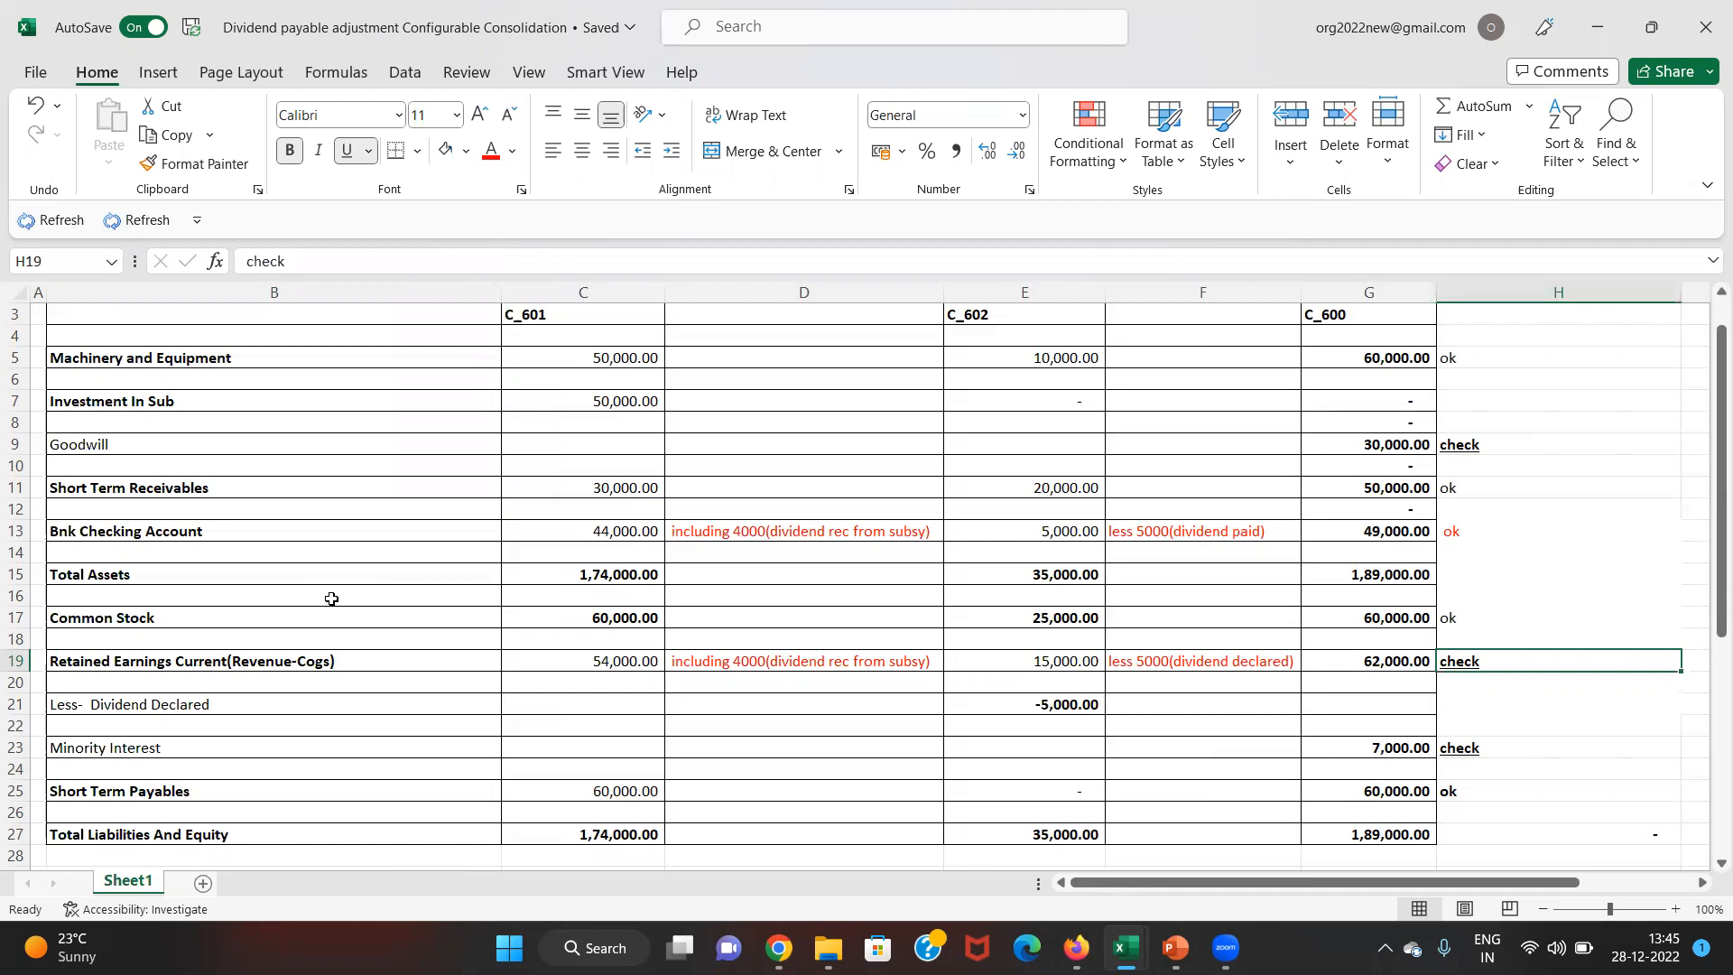
{"action": "type", "text": "1 ad"}
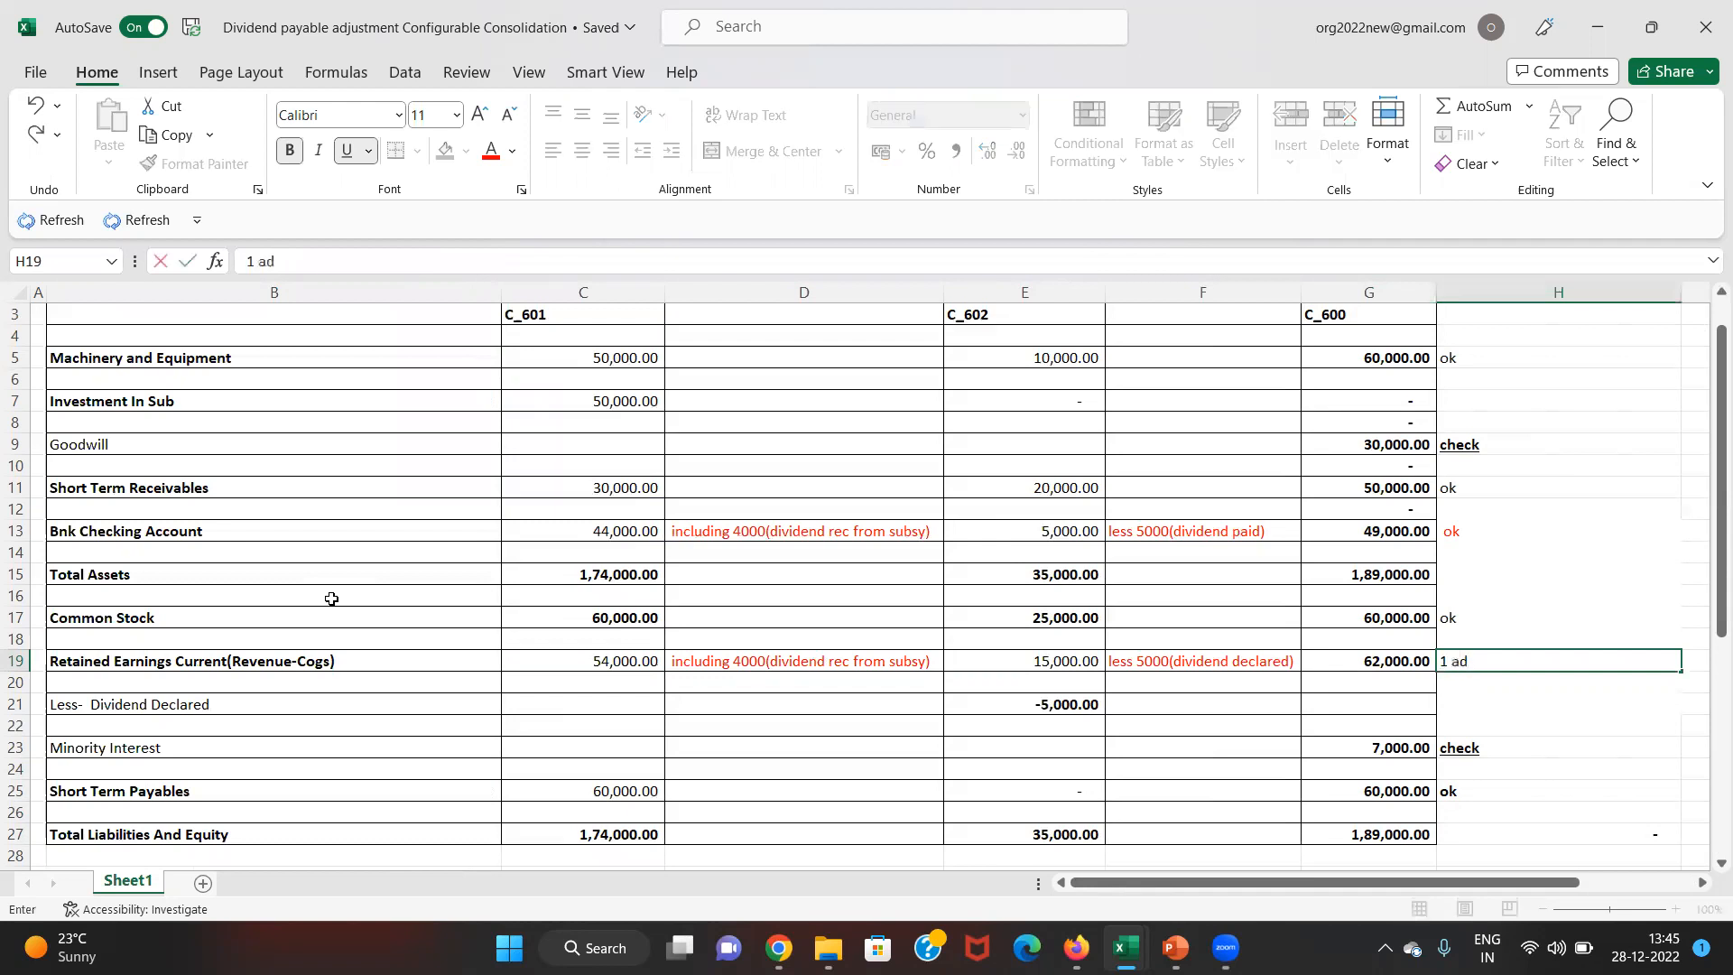
{"action": "type", "text": "justment"}
{"action": "key", "text": "Return"}
- Compare C_600's Minority Interest with cell C17 of the output workbook and change its remark in H23 of the manual sheet to "ok"
{"action": "key", "text": "Up"}
{"action": "key", "text": "Down"}
{"action": "key", "text": "Down"}
{"action": "key", "text": "Down"}
{"action": "key", "text": "Down"}
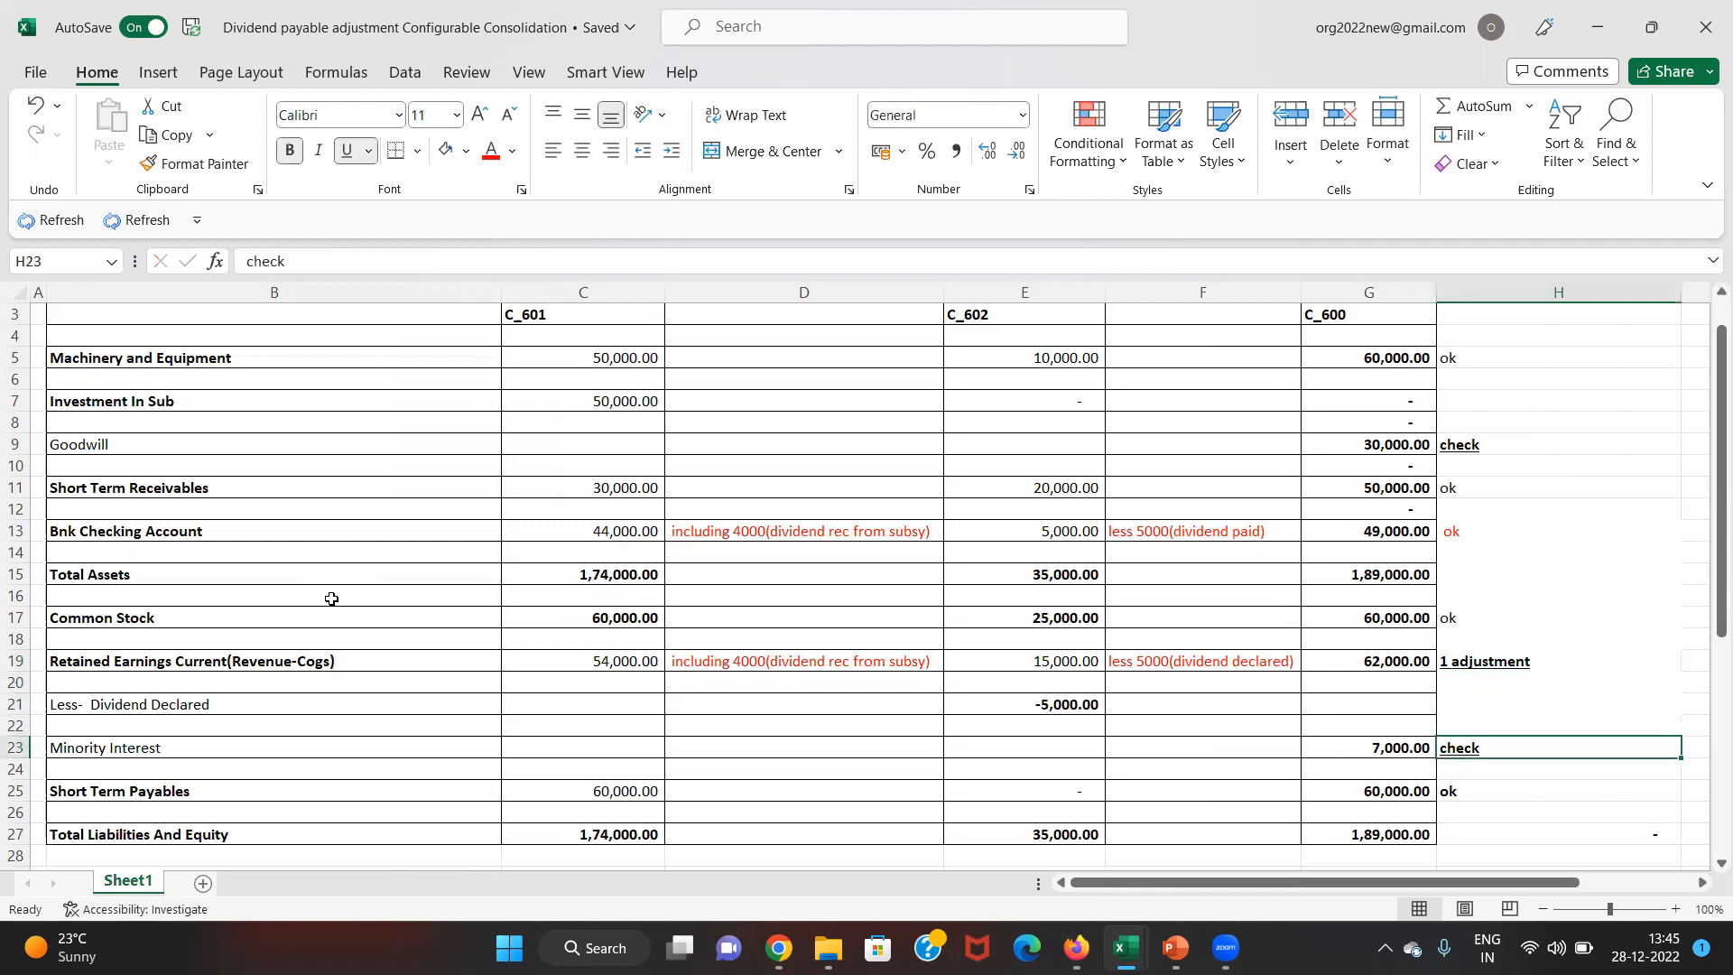
{"action": "key", "text": "alt+Tab"}
{"action": "key", "text": "Down"}
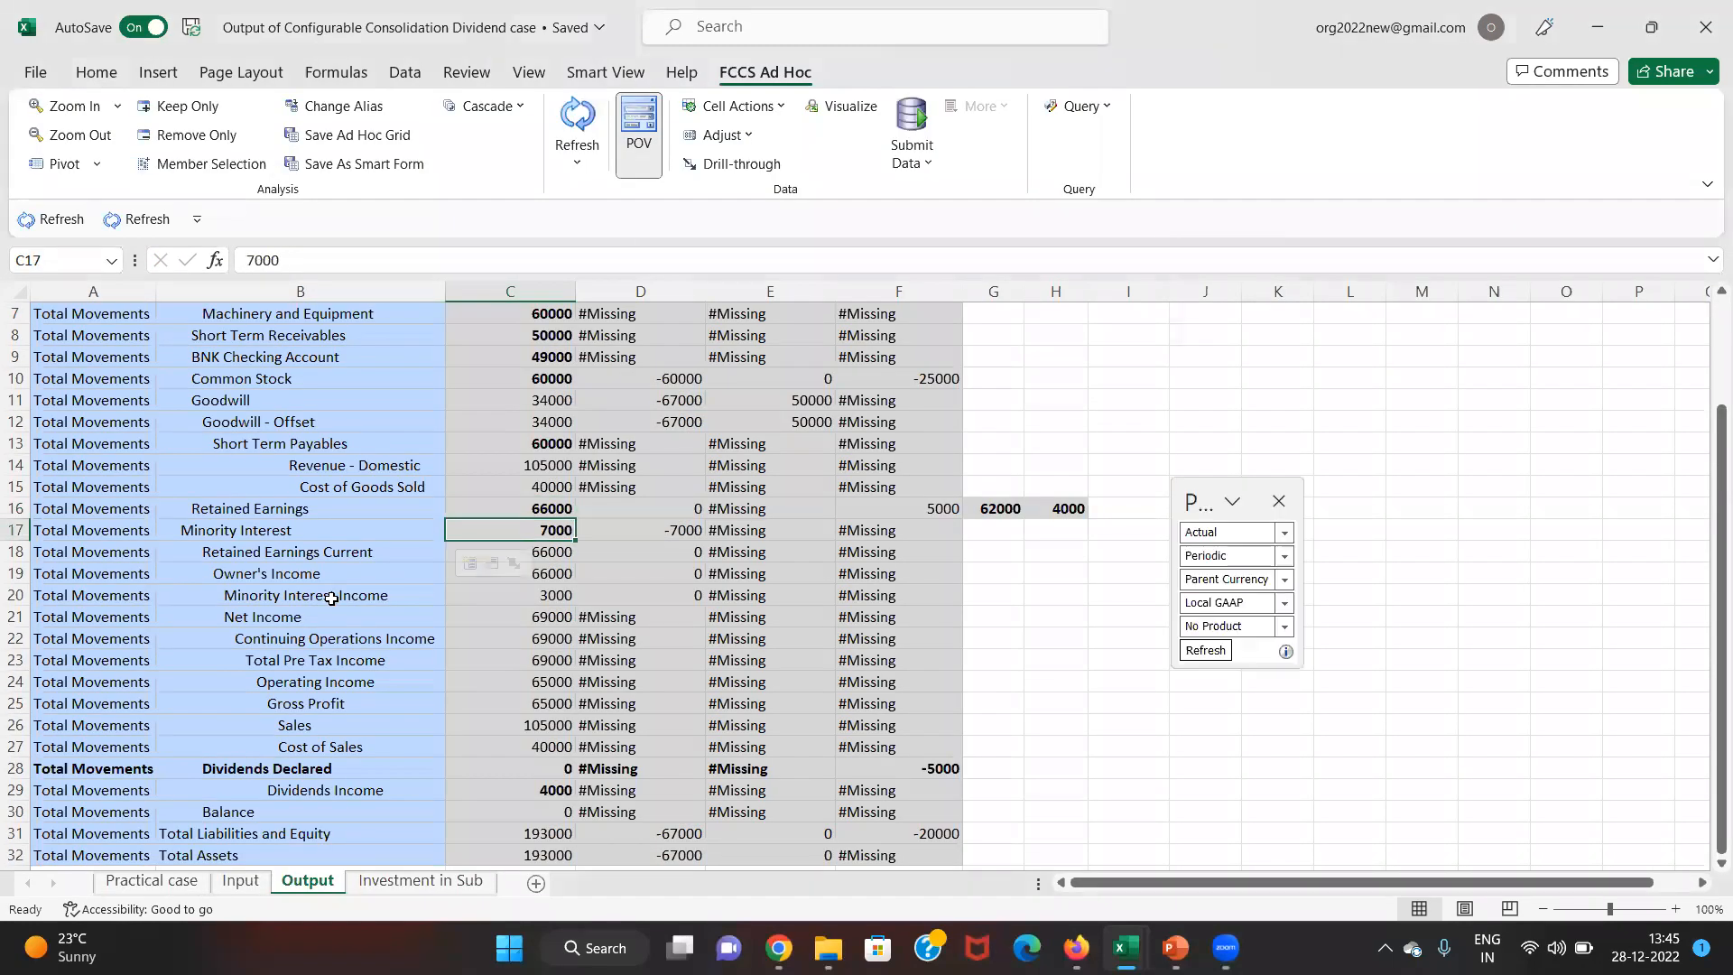
{"action": "key", "text": "Left"}
{"action": "key", "text": "Right"}
{"action": "key", "text": "alt+Tab"}
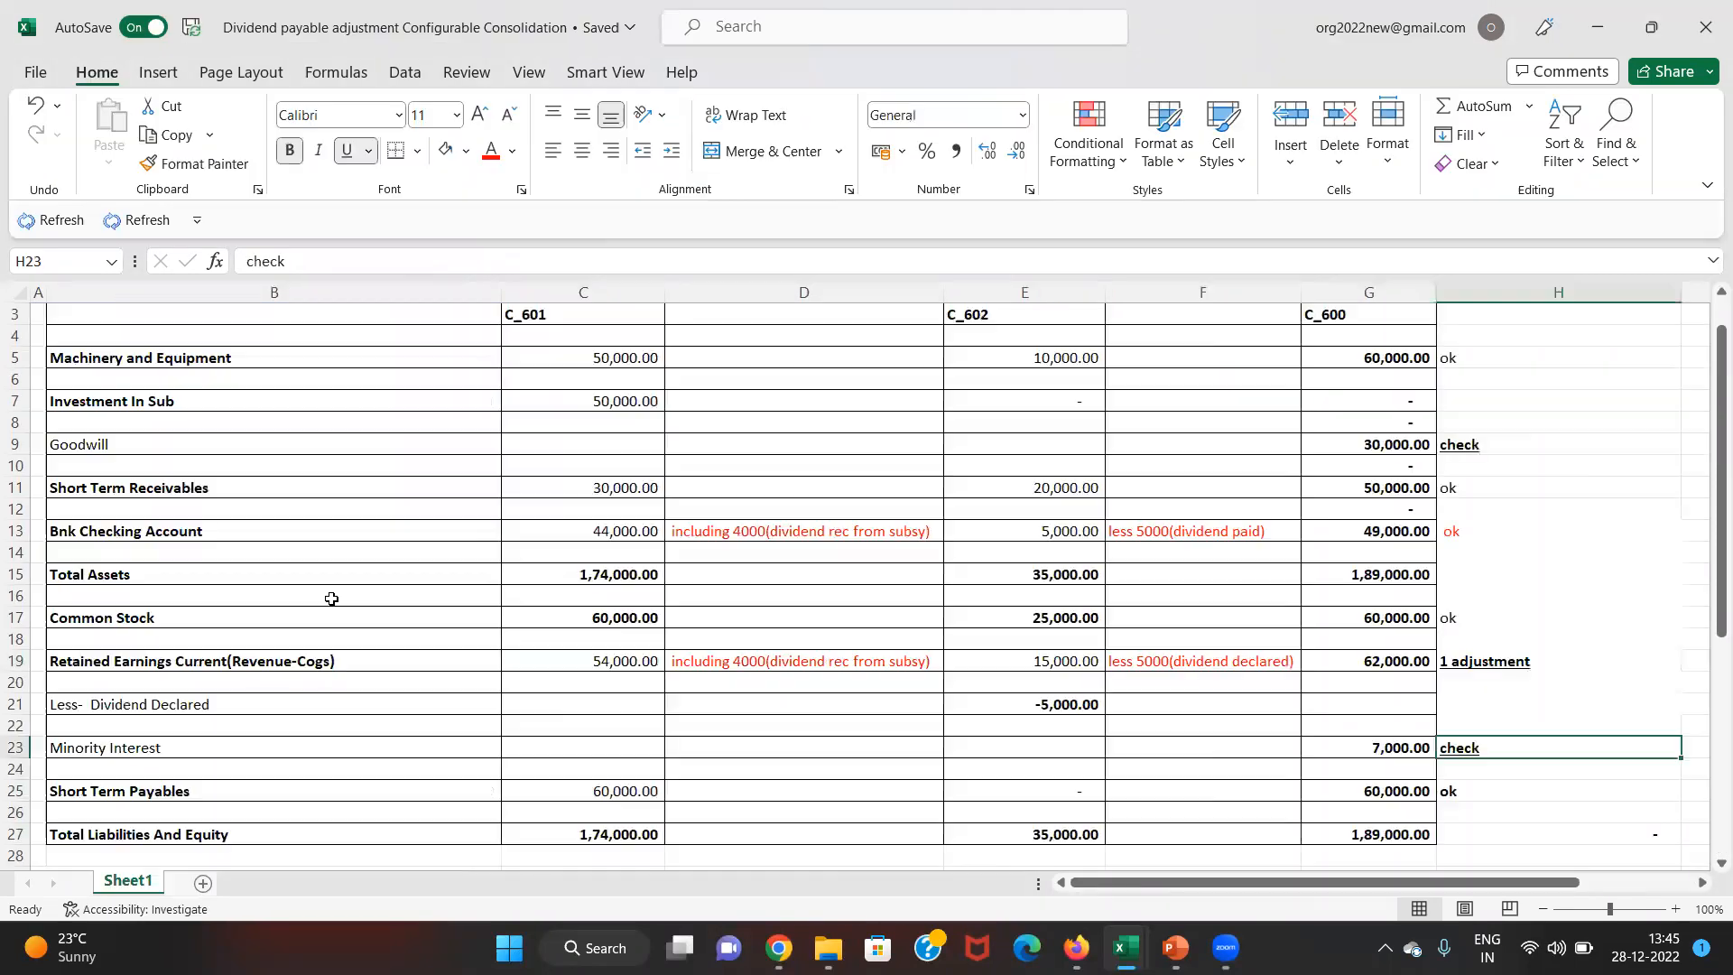
{"action": "type", "text": "ok"}
{"action": "key", "text": "Return"}
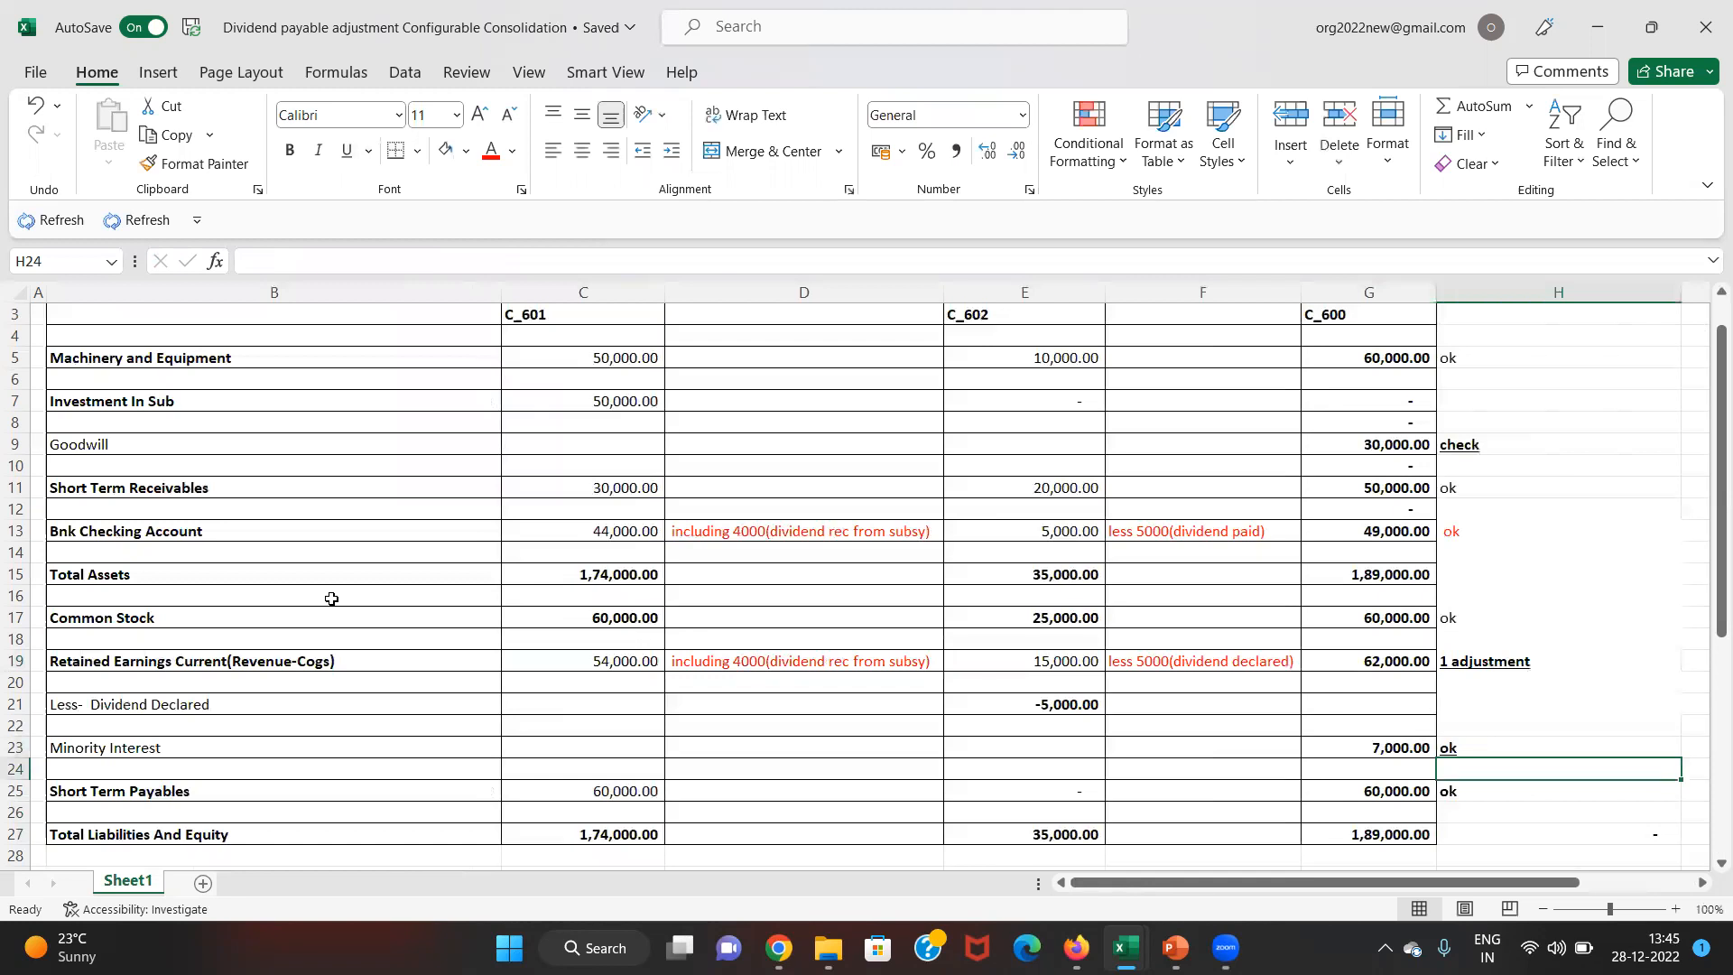
- Replace the Goodwill remark in cell H9 with "1 adjustment"
{"action": "key", "text": "Down"}
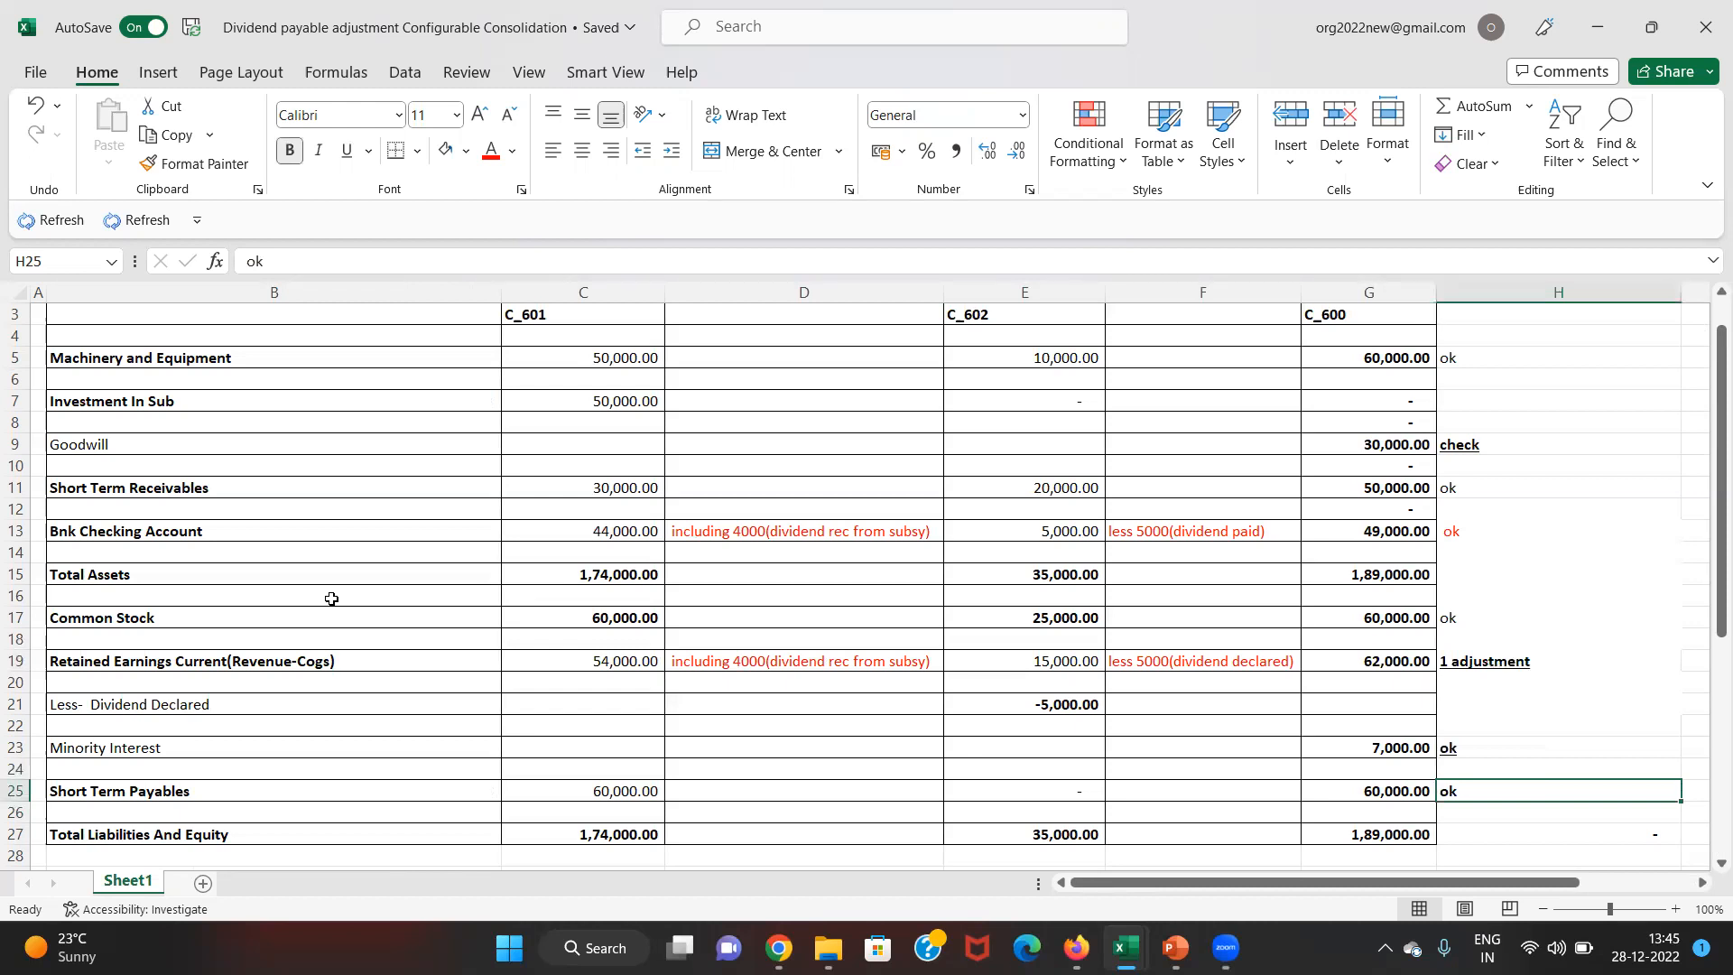
{"action": "key", "text": "Up"}
{"action": "key", "text": "Up"}
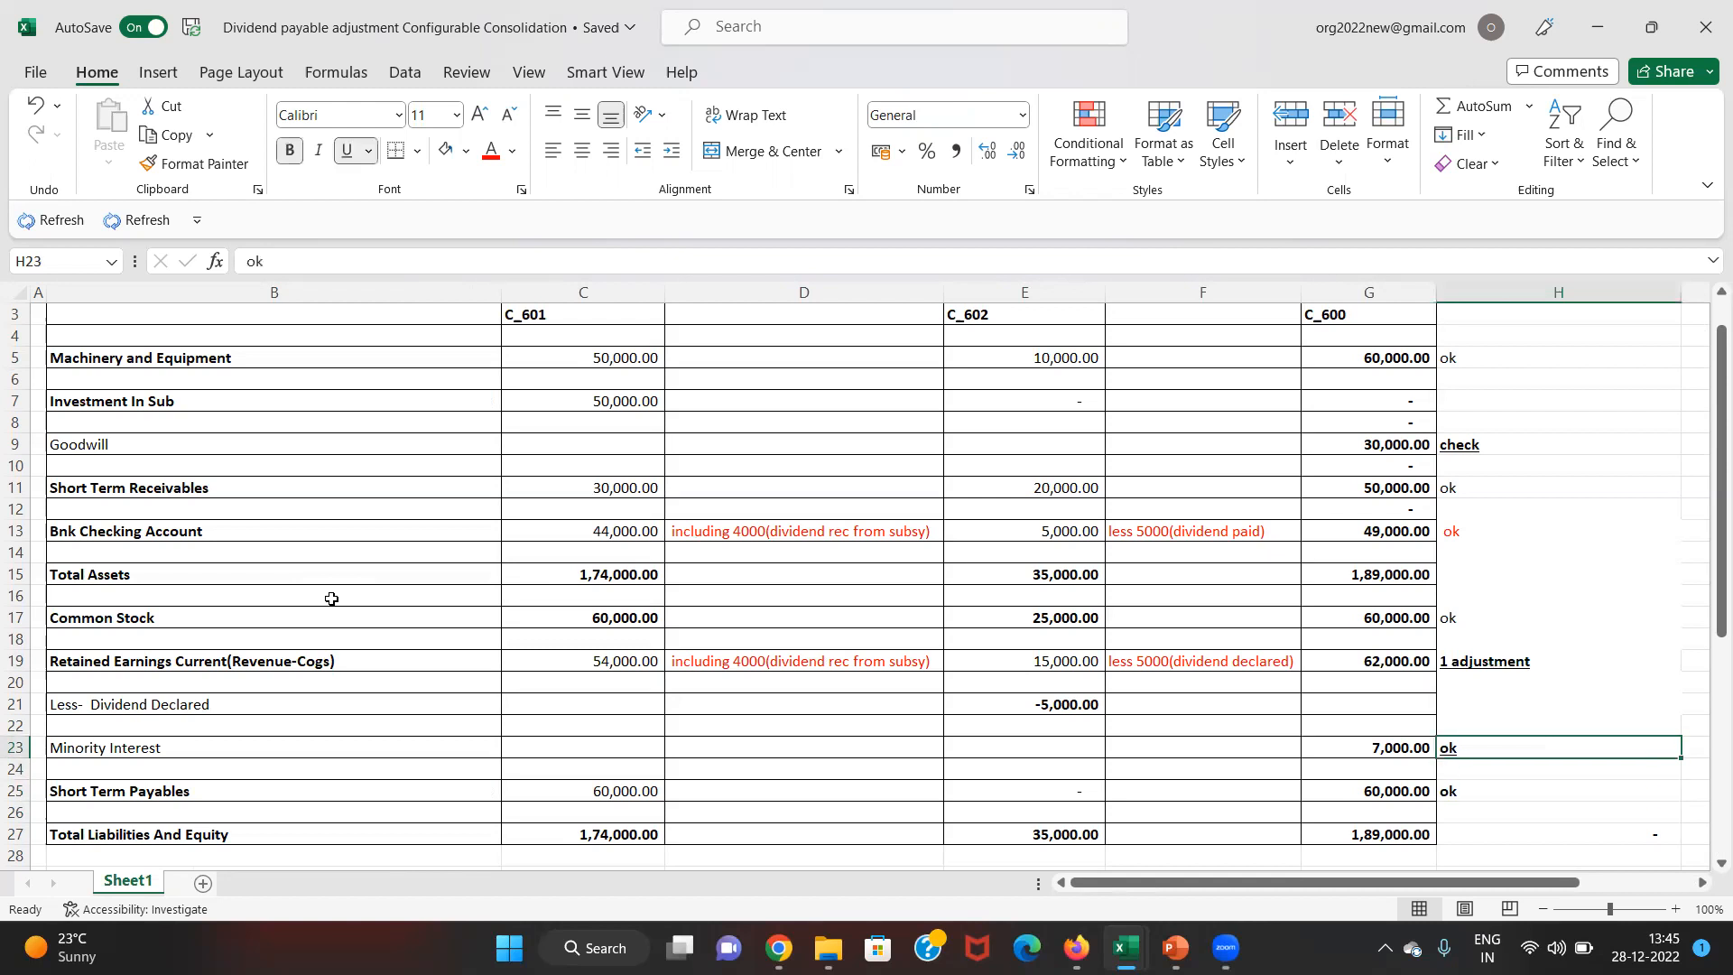
{"action": "key", "text": "Up"}
{"action": "key", "text": "Up"}
{"action": "key", "text": "Up"}
{"action": "key", "text": "Up"}
{"action": "key", "text": "Up"}
{"action": "key", "text": "Up"}
{"action": "key", "text": "Up"}
{"action": "key", "text": "Up"}
{"action": "key", "text": "Up"}
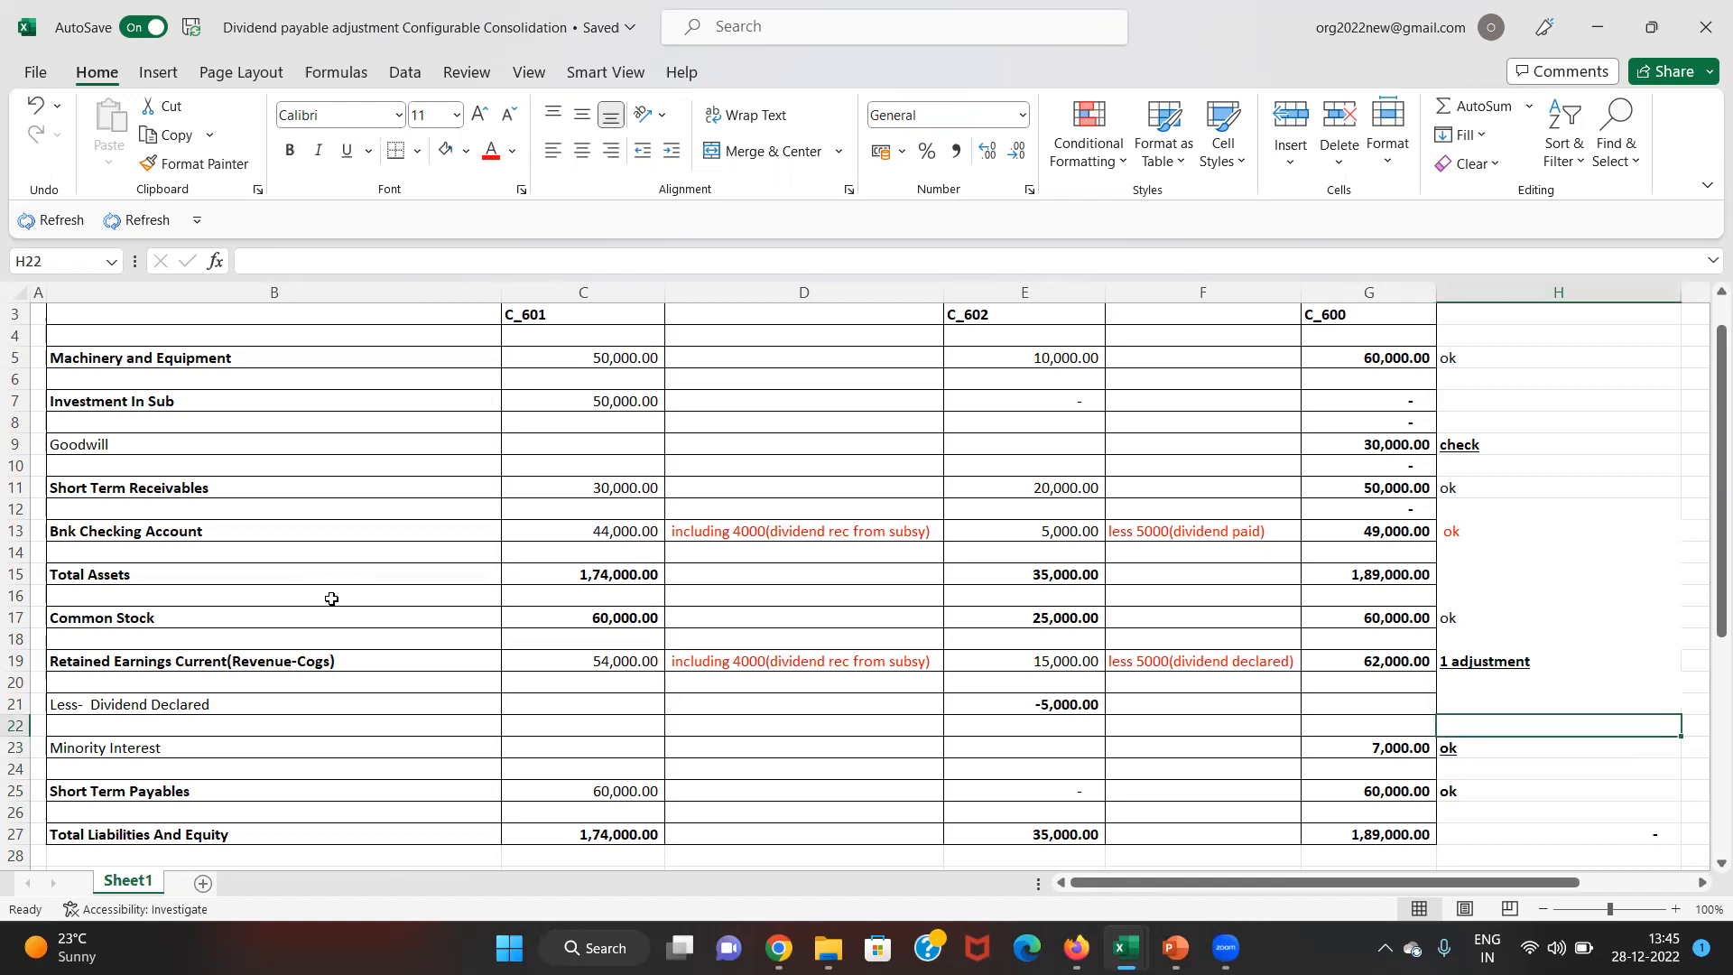
{"action": "key", "text": "Up"}
{"action": "key", "text": "Up"}
{"action": "key", "text": "Up"}
{"action": "key", "text": "Up"}
{"action": "key", "text": "Up"}
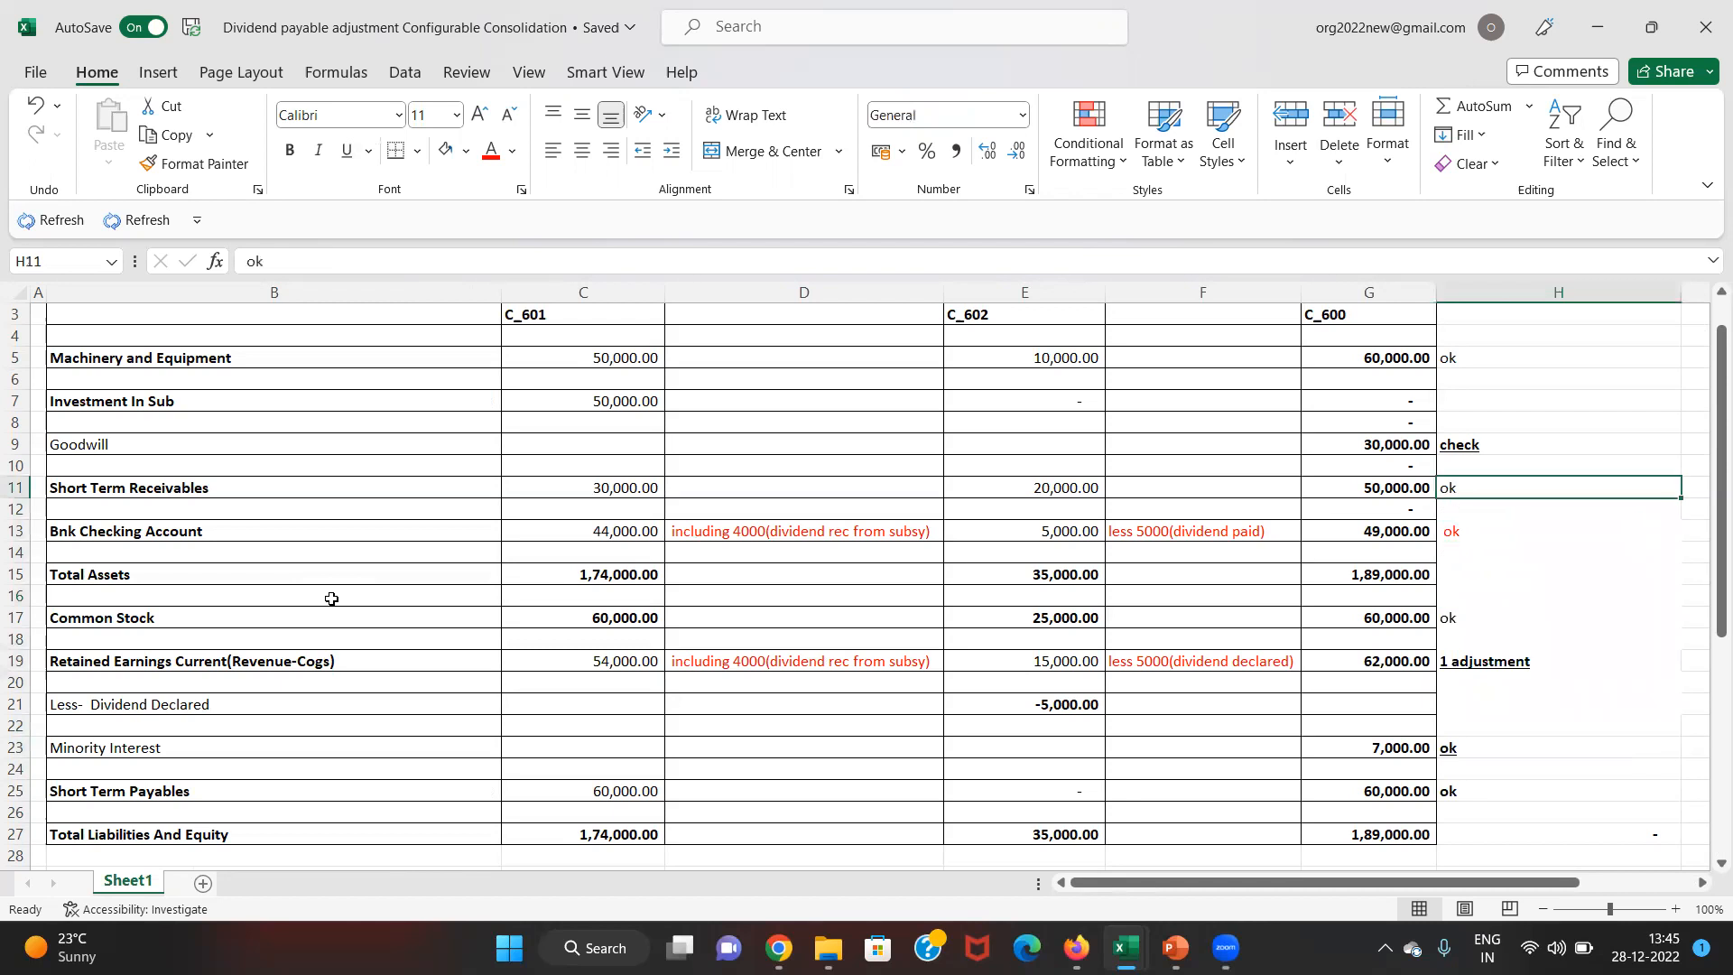
{"action": "type", "text": "1 adjustment"}
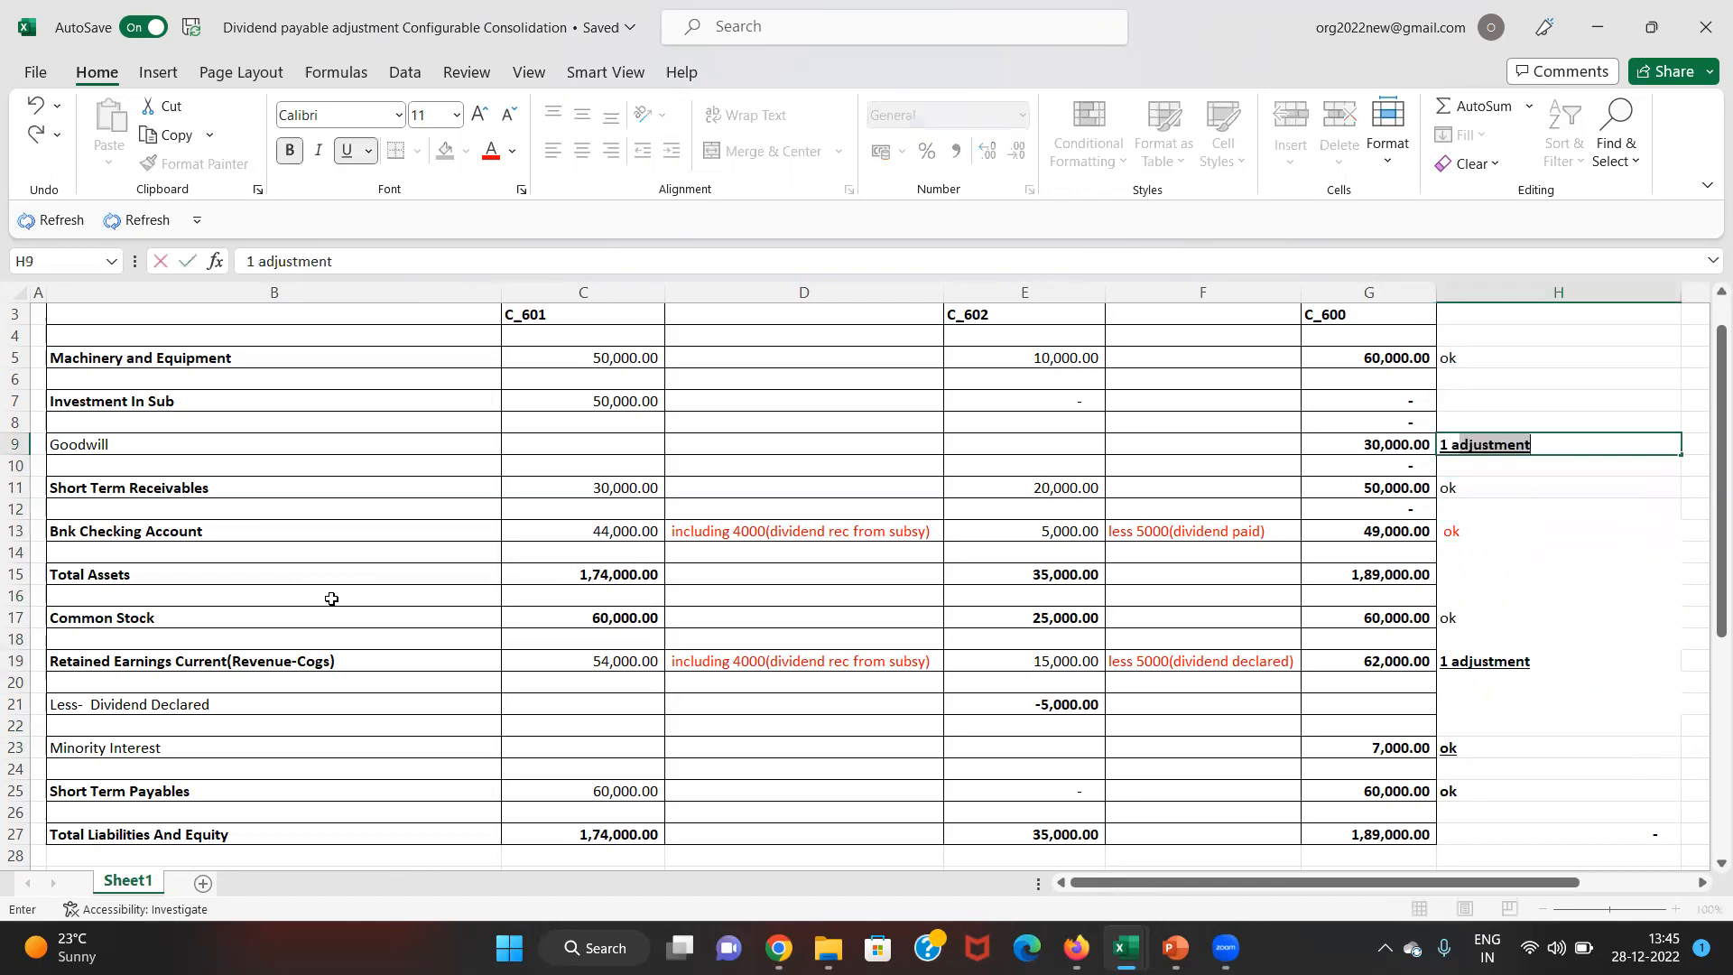
{"action": "key", "text": "Return"}
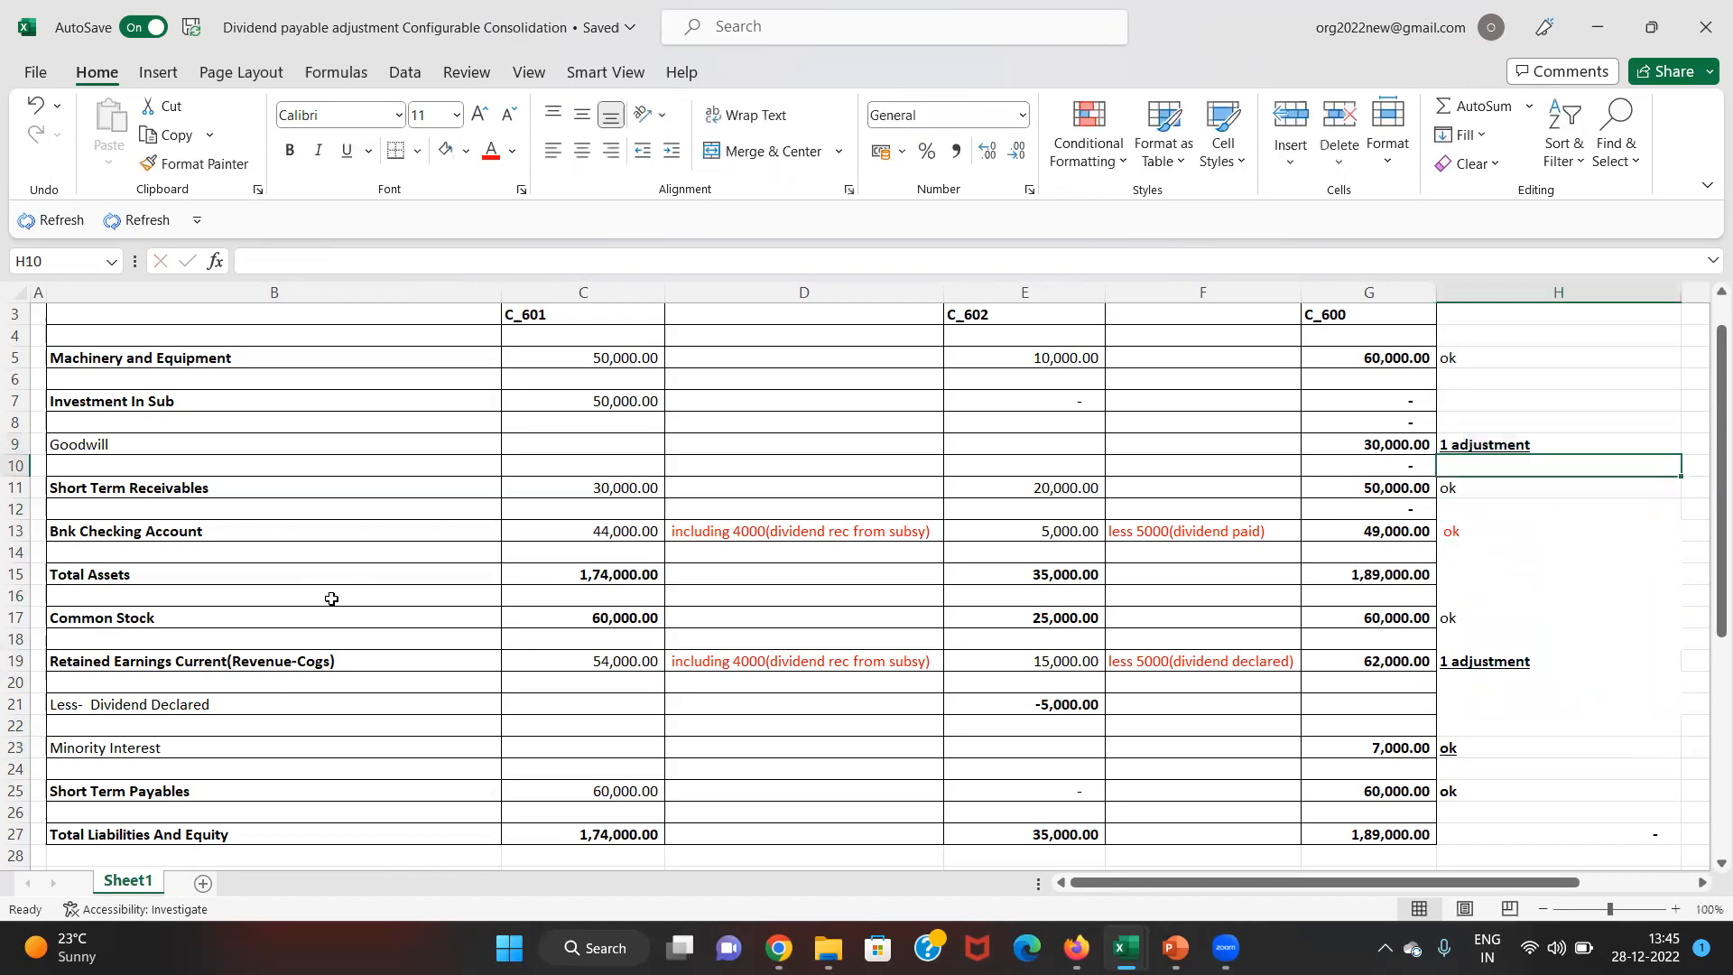
- Switch to the output workbook and bold C600's Goodwill and Goodwill - Offset values in cells C11 and C12
{"action": "key", "text": "alt+Tab"}
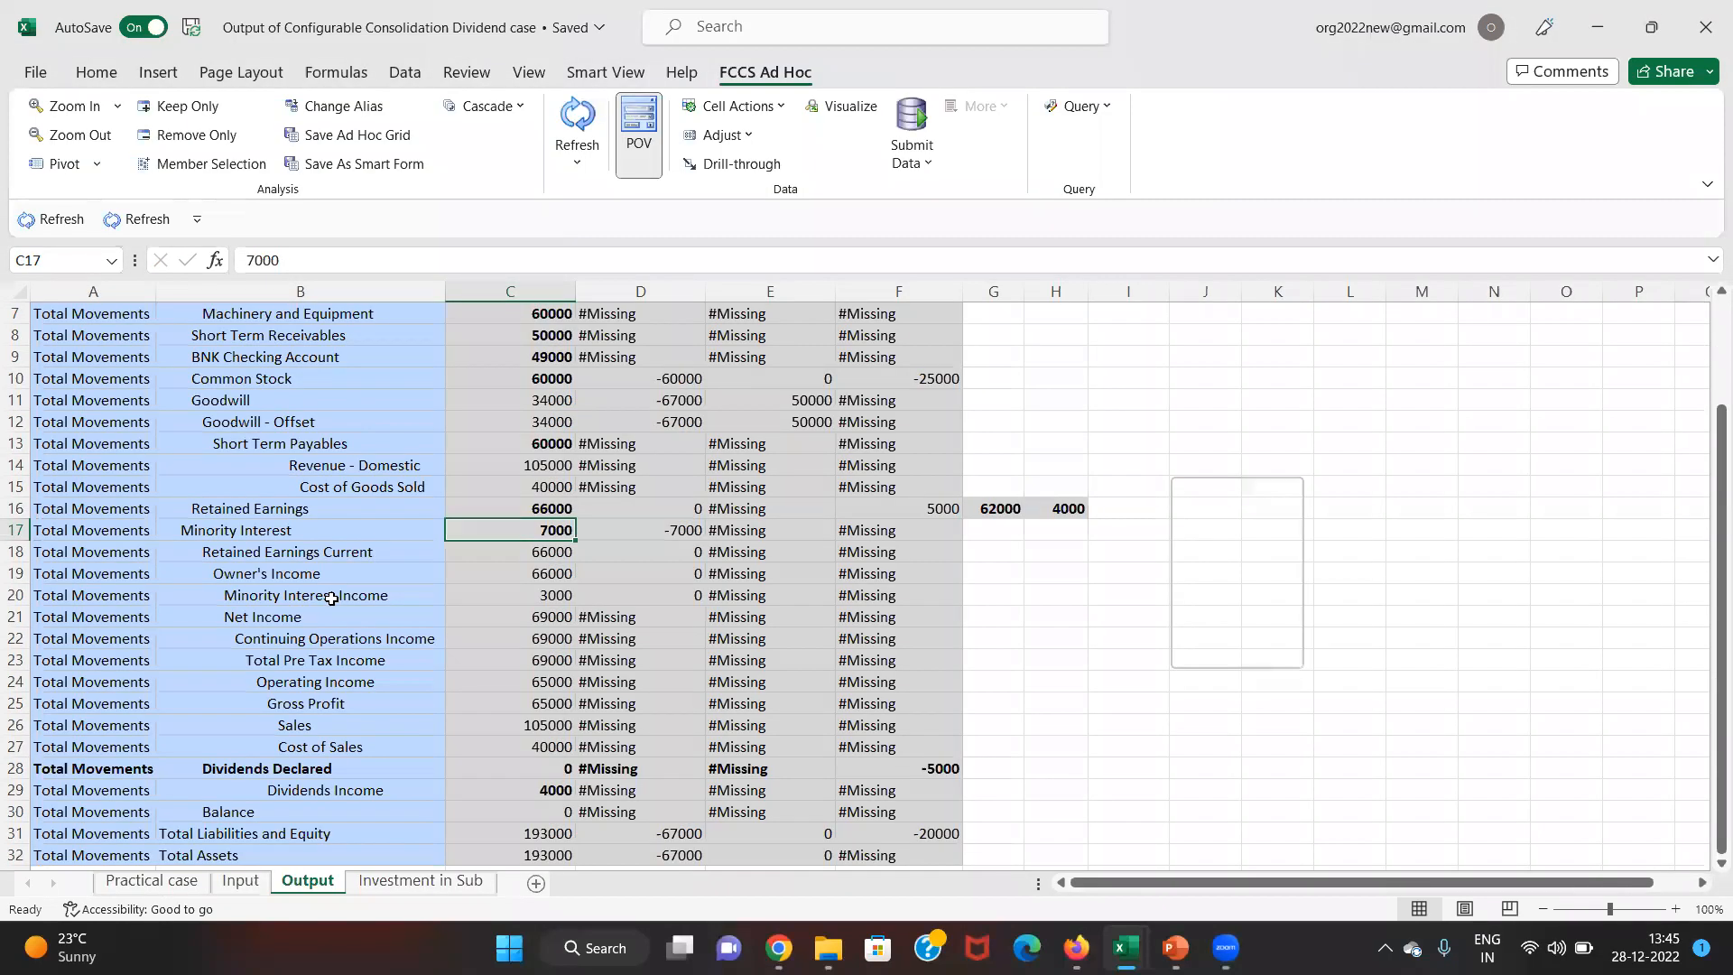
{"action": "key", "text": "alt+Tab"}
{"action": "key", "text": "alt+Tab"}
{"action": "key", "text": "Up"}
{"action": "key", "text": "Down"}
{"action": "key", "text": "Down"}
{"action": "key", "text": "Down"}
{"action": "key", "text": "Down"}
{"action": "key", "text": "Down"}
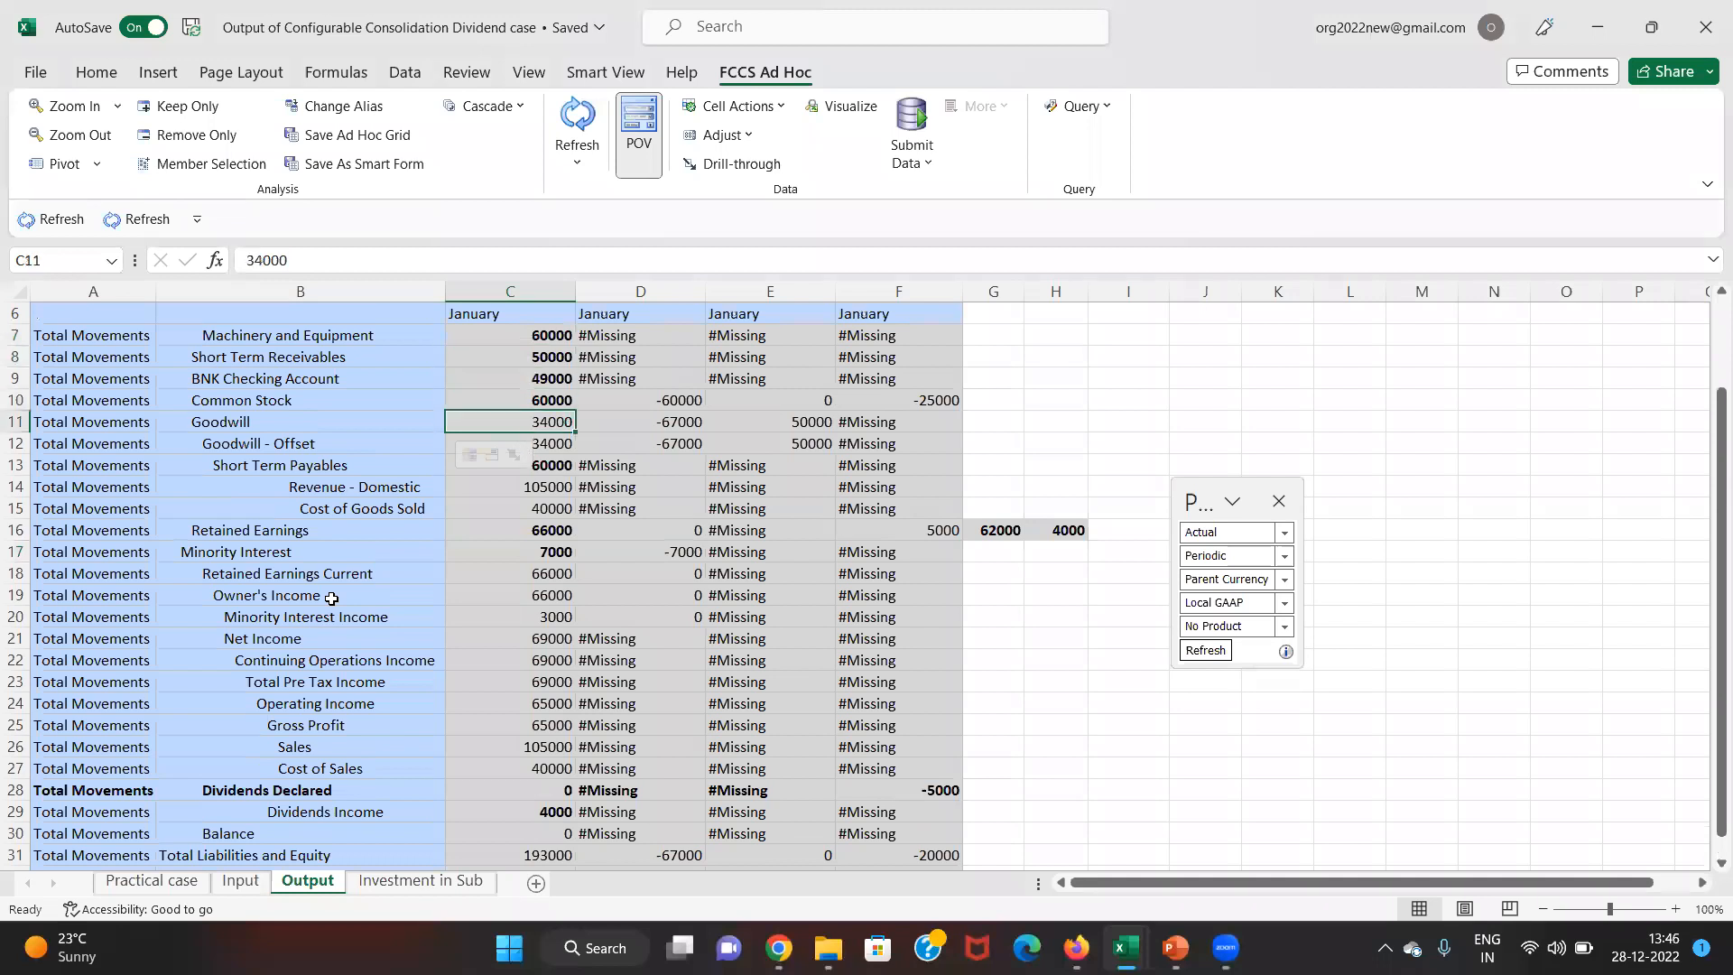
{"action": "key", "text": "ctrl+b"}
{"action": "key", "text": "Down"}
{"action": "key", "text": "ctrl+b"}
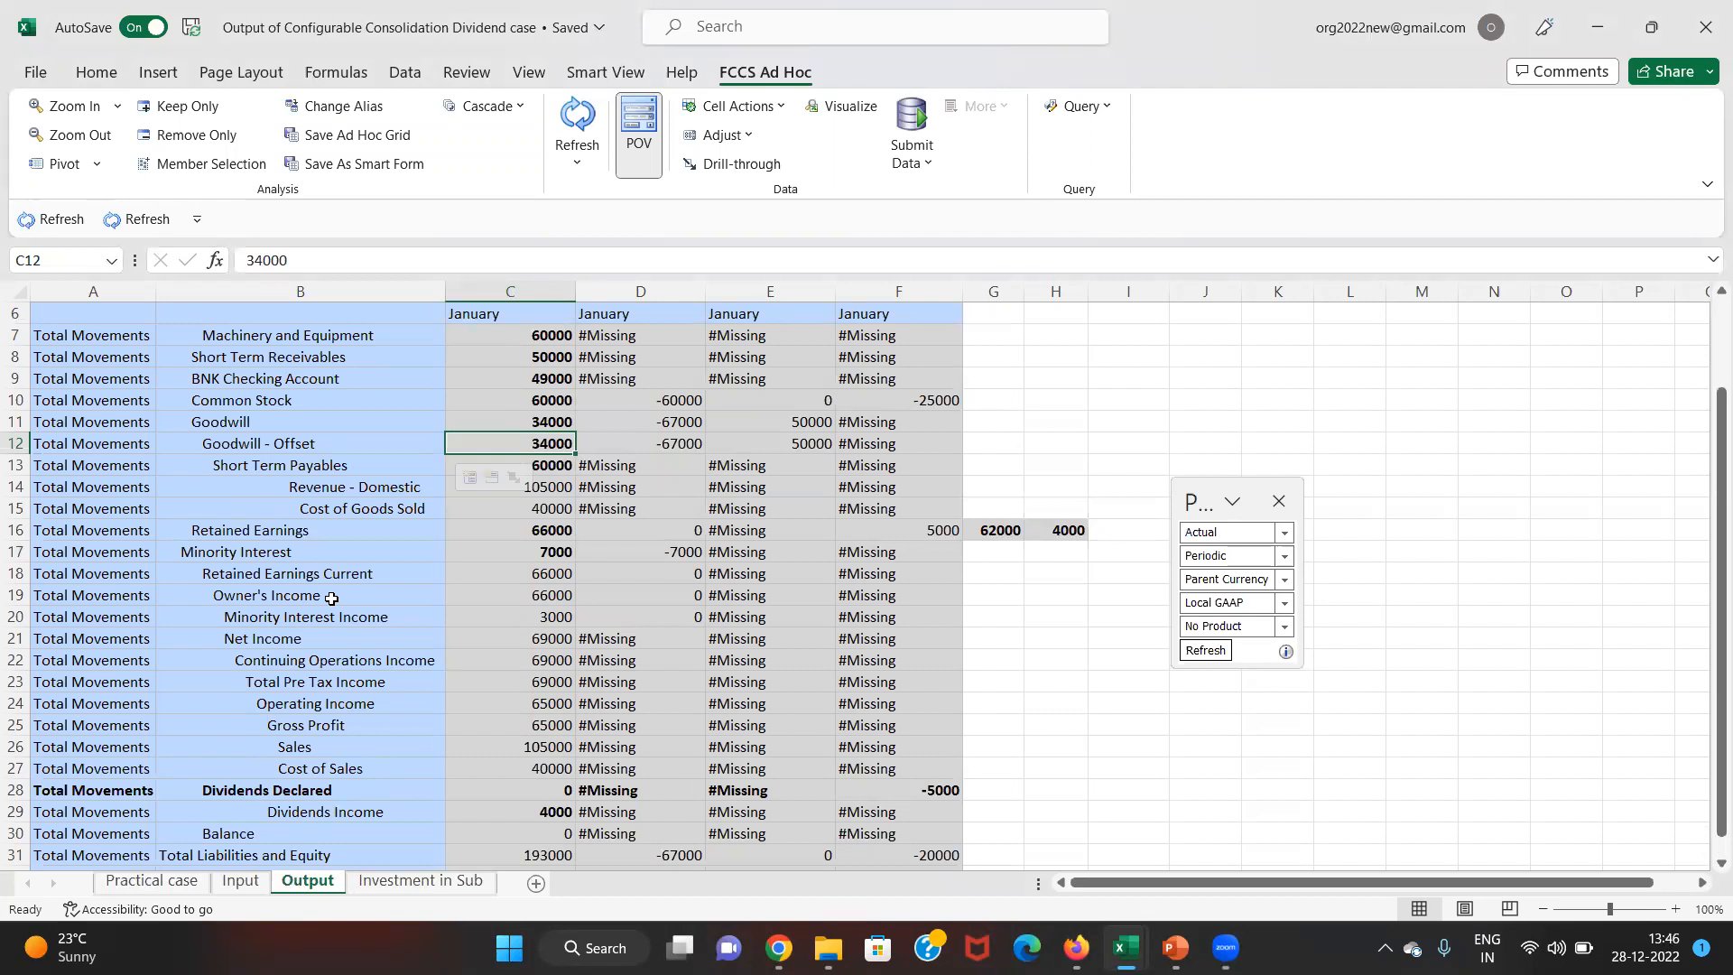
- Review C600's Dividends Declared and Dividends Income values in cells C28 and C29
{"action": "key", "text": "Down"}
{"action": "key", "text": "Down"}
{"action": "key", "text": "Down"}
{"action": "key", "text": "Down"}
{"action": "key", "text": "Down"}
{"action": "key", "text": "Down"}
{"action": "key", "text": "Down"}
{"action": "key", "text": "Down"}
{"action": "key", "text": "Down"}
{"action": "key", "text": "Down"}
{"action": "key", "text": "Down"}
{"action": "key", "text": "Down"}
{"action": "key", "text": "Down"}
{"action": "key", "text": "Down"}
{"action": "key", "text": "Down"}
{"action": "key", "text": "Down"}
{"action": "key", "text": "Down"}
{"action": "key", "text": "Down"}
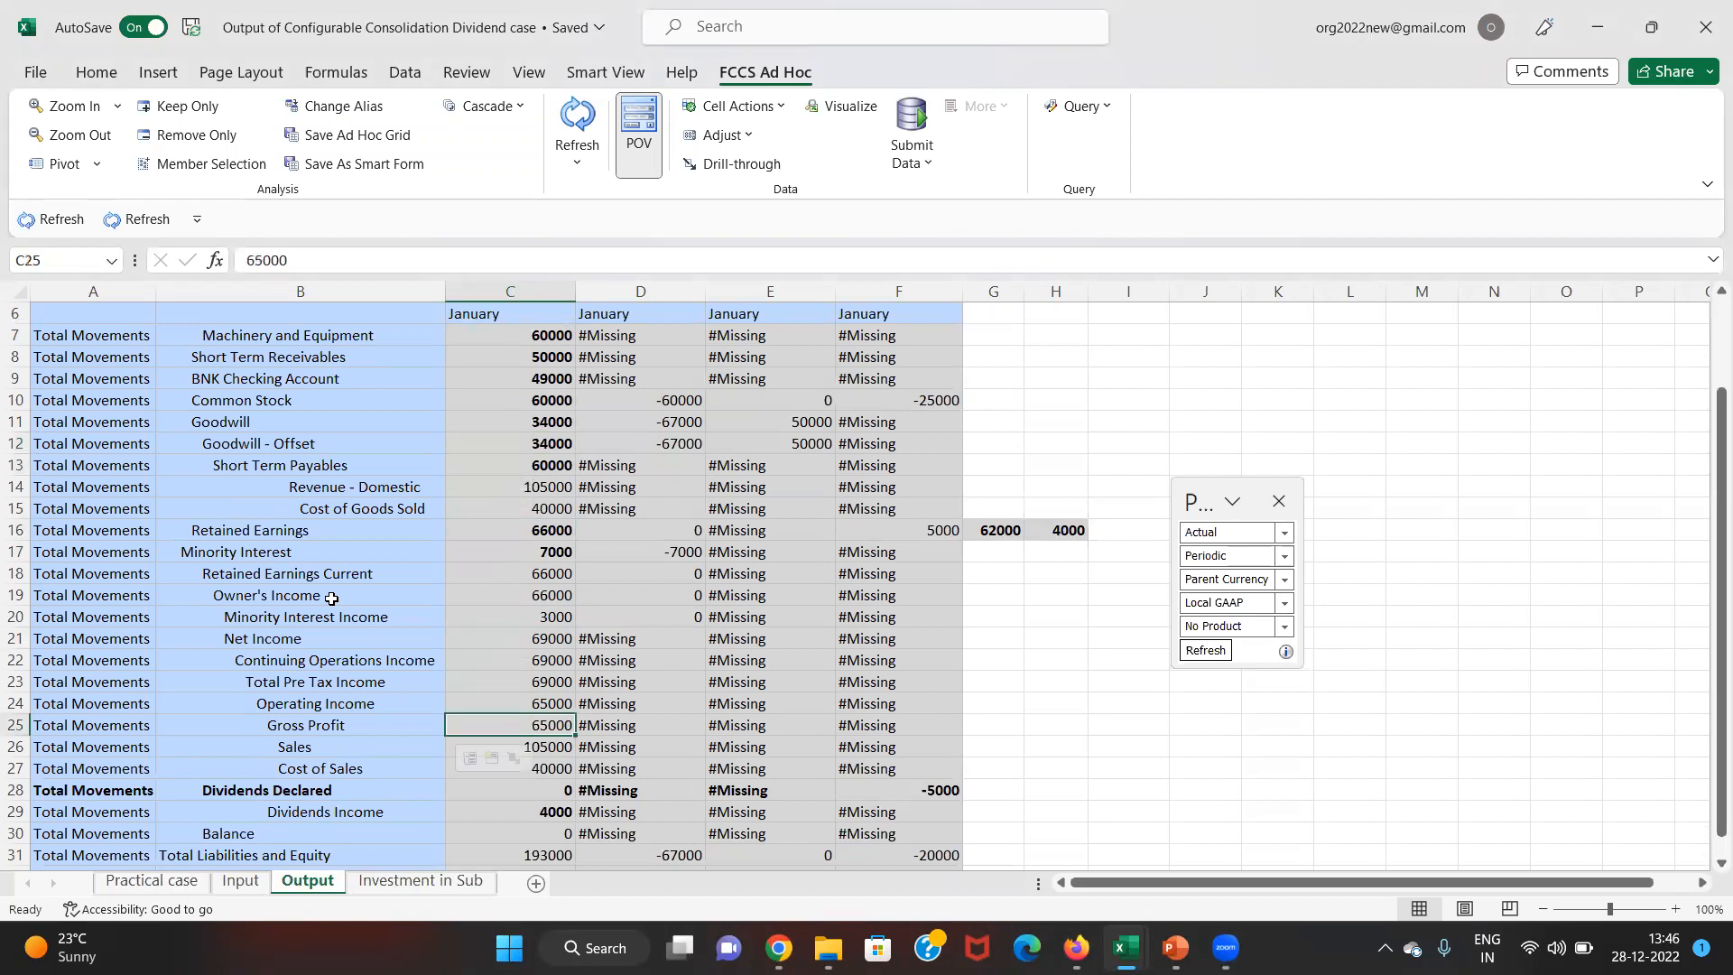
{"action": "key", "text": "Up"}
{"action": "key", "text": "Up"}
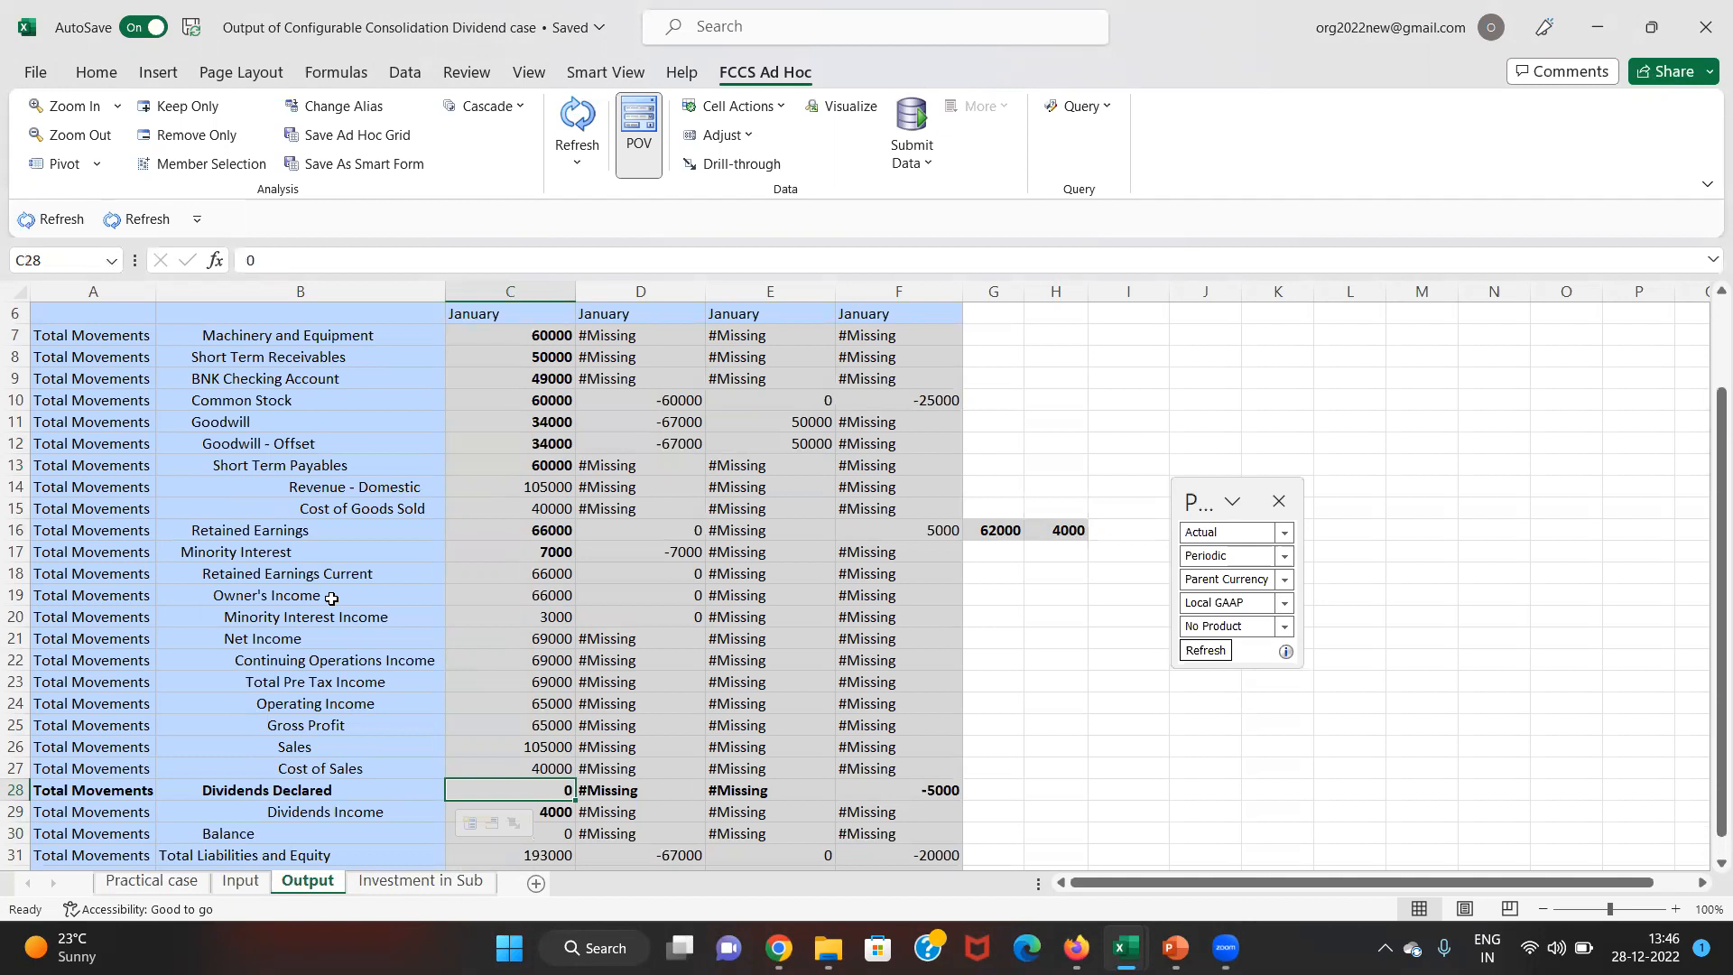
{"action": "key", "text": "Down"}
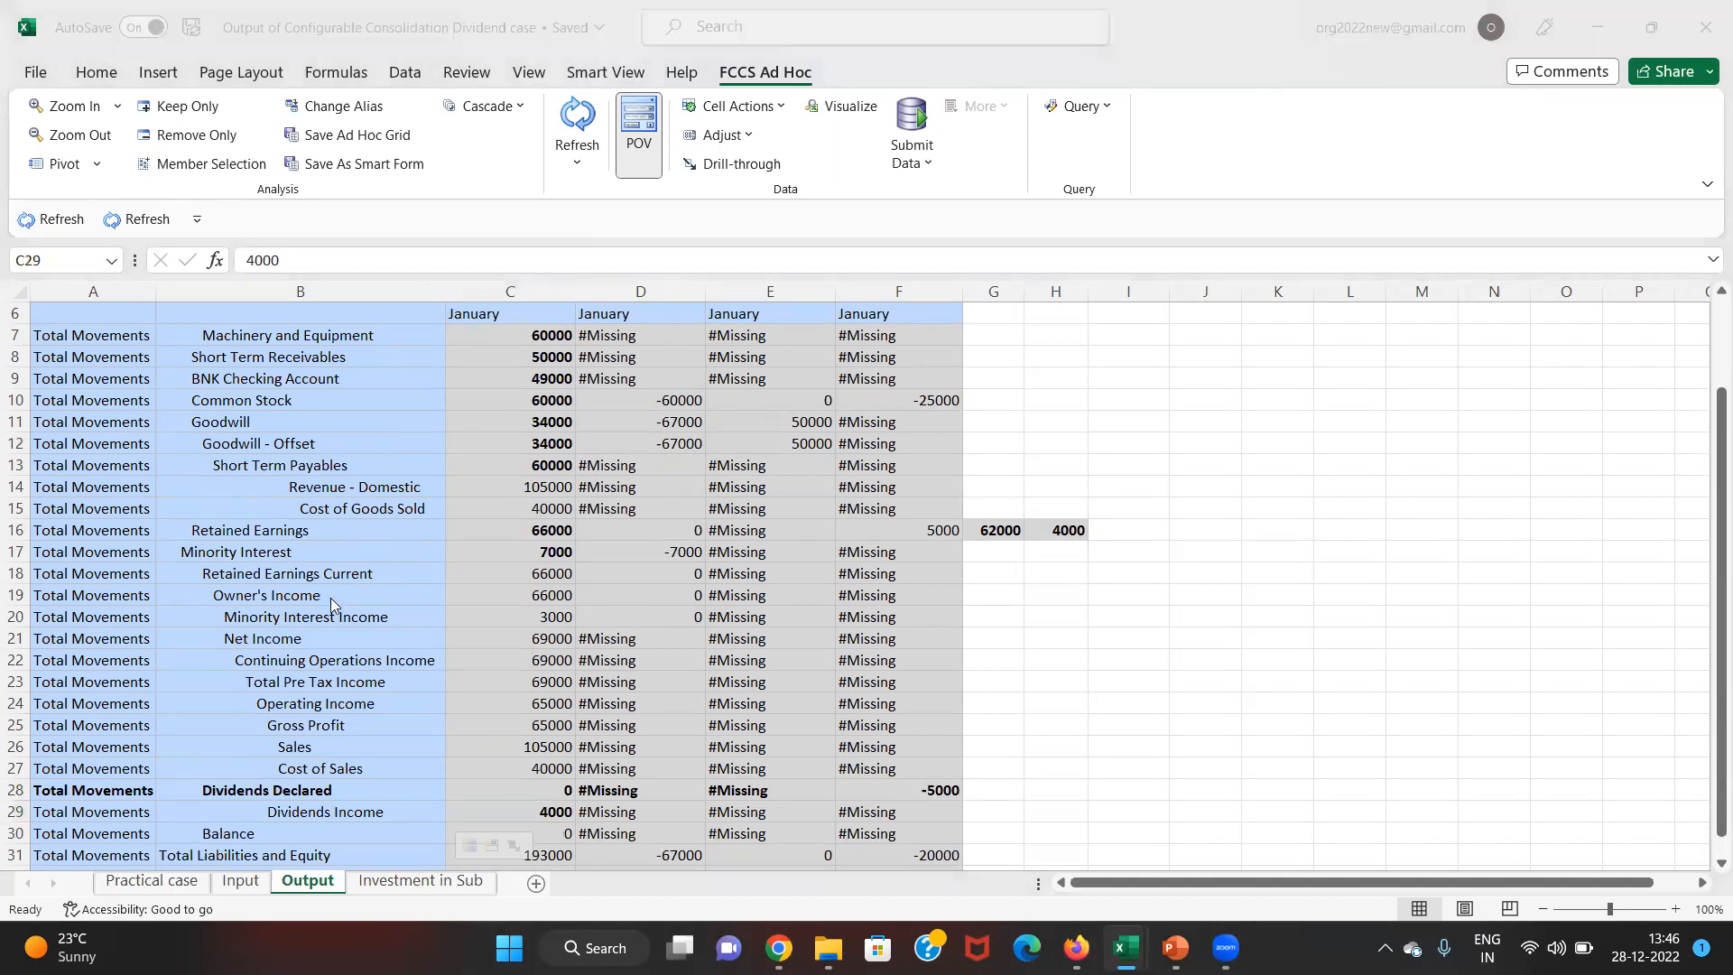
- Switch to the EPM Cloud Financial Consolidation and Close page in Chrome and open the Configurable Consolidation rules
{"action": "key", "text": "alt+Tab"}
{"action": "key", "text": "alt+Tab"}
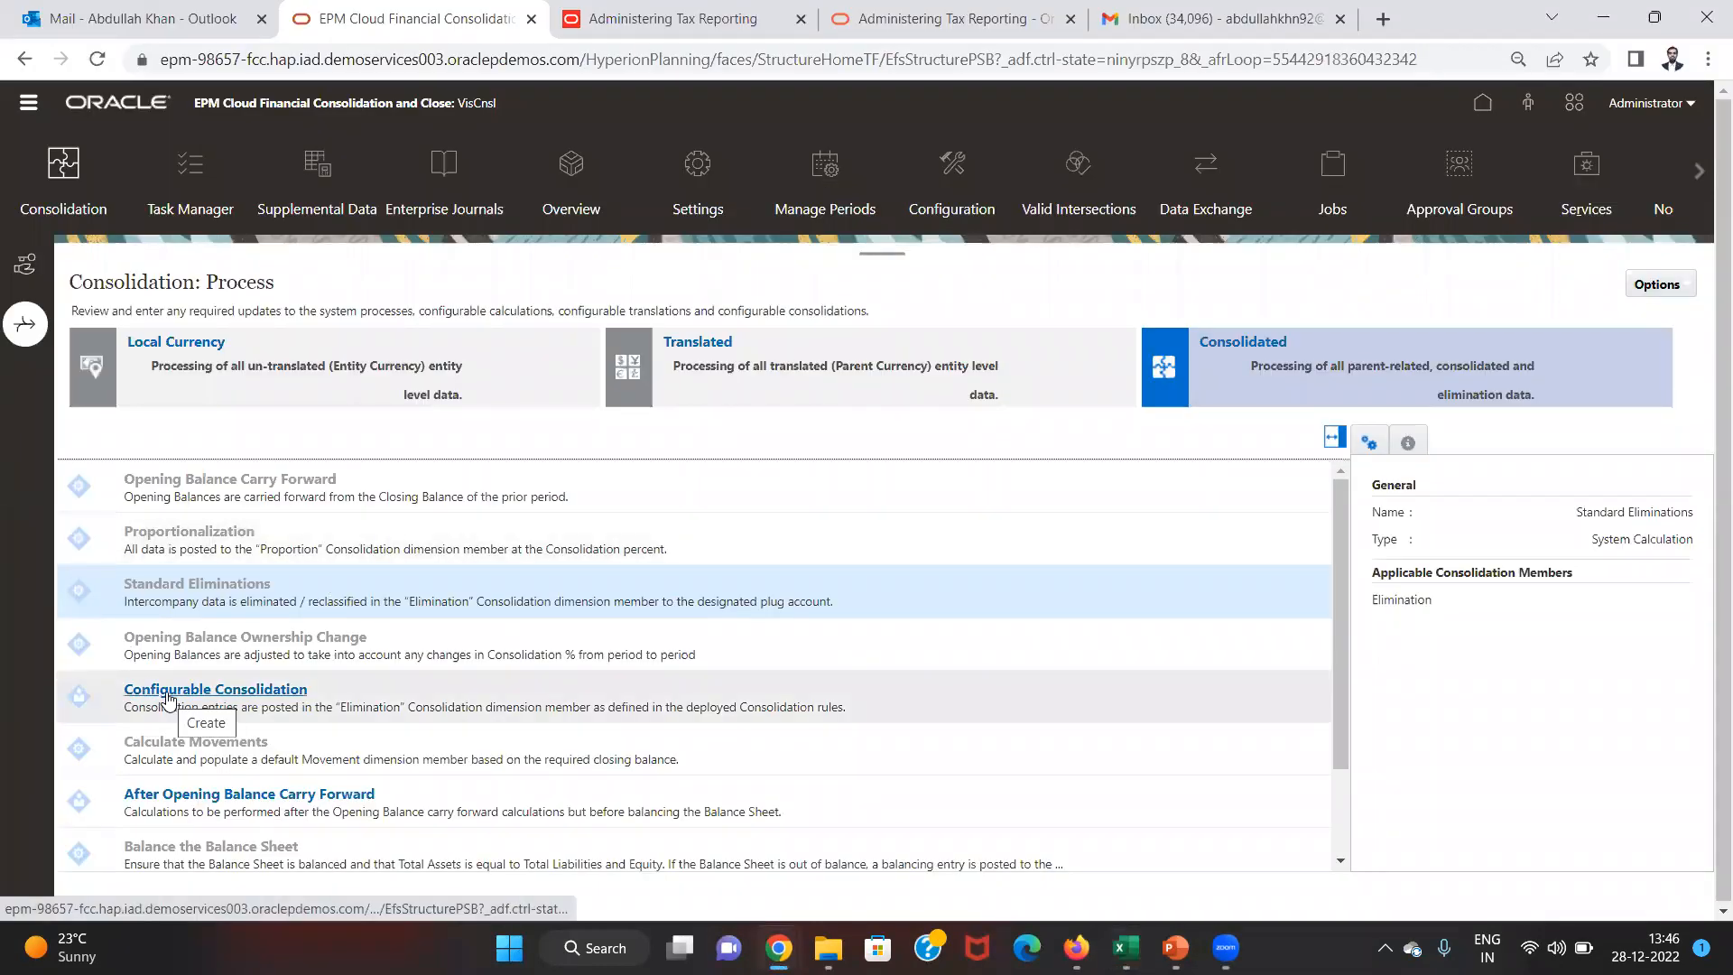
{"action": "left_click", "coordinate": [168, 697]}
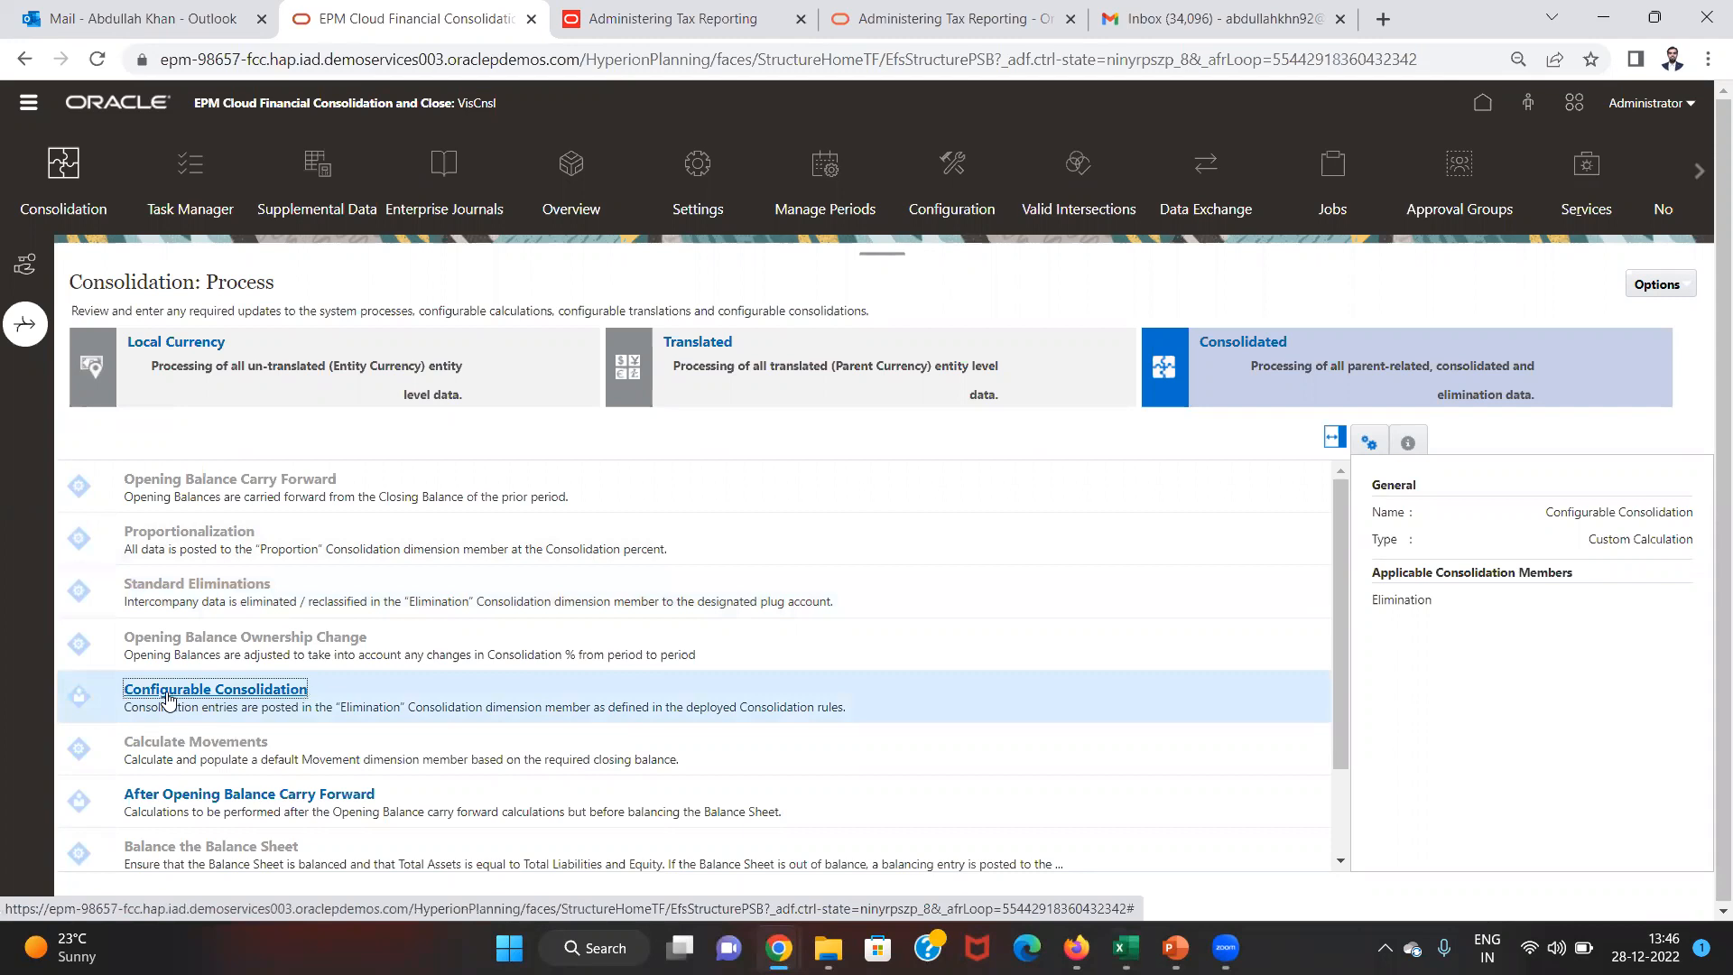
{"action": "left_click", "coordinate": [168, 697]}
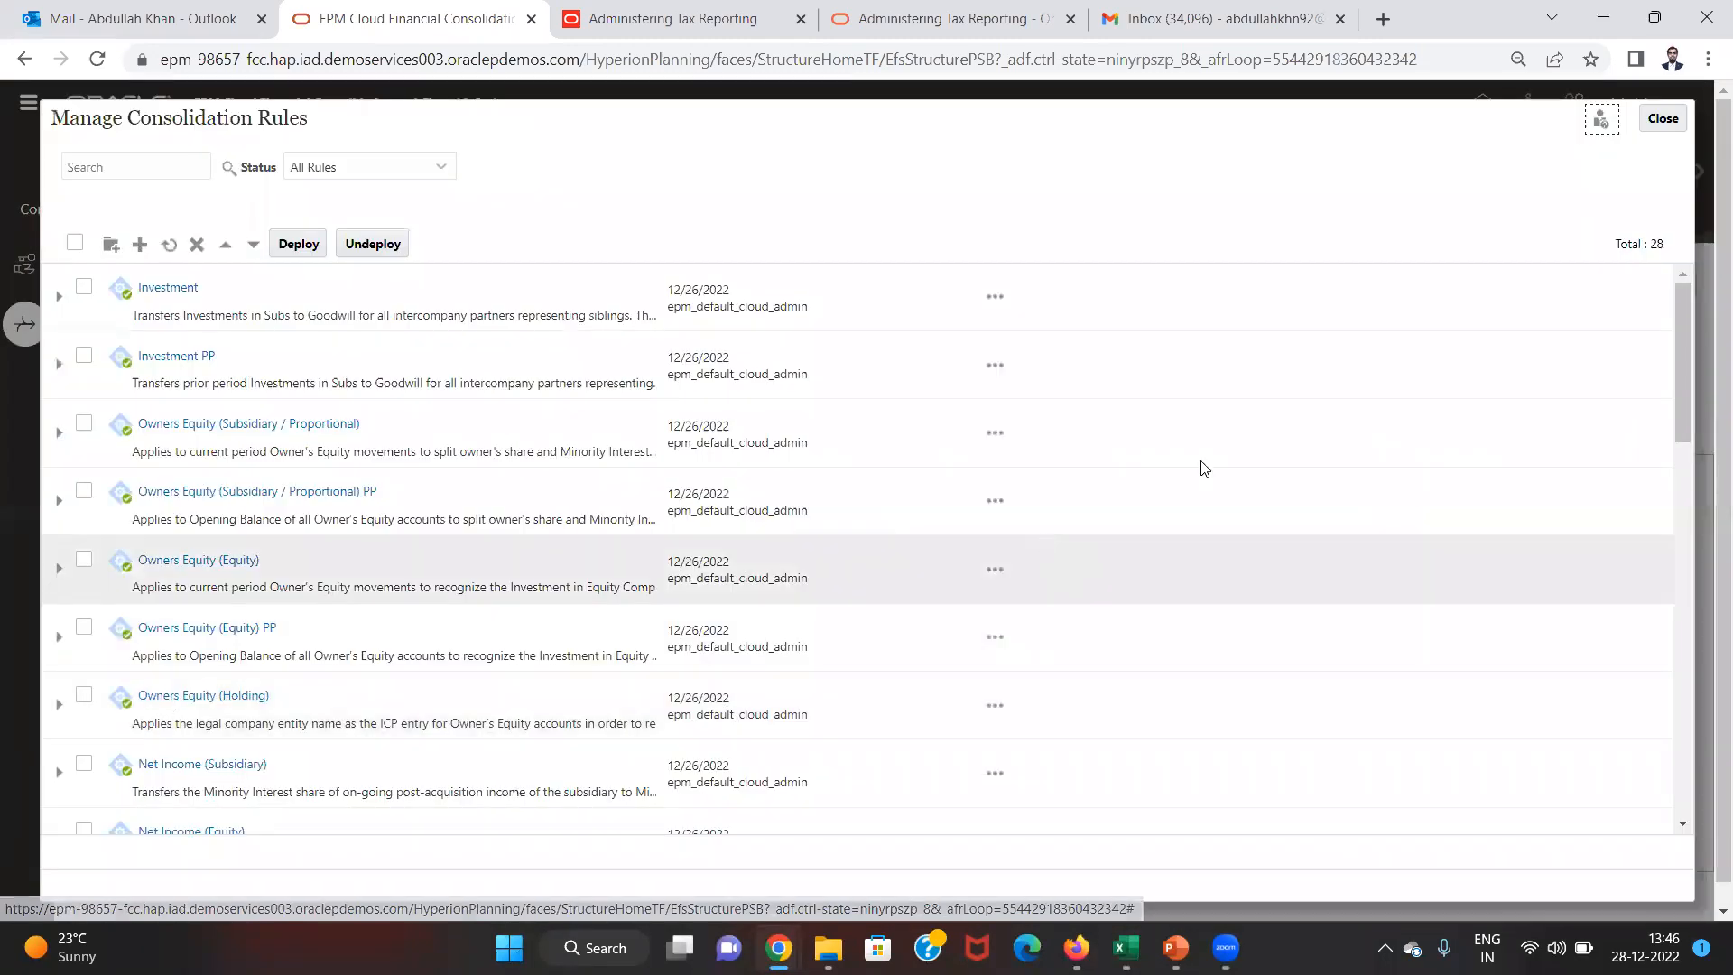
- Find the rule set "Dividend Declared by Subsidiary Adjustment in Holding" and expand it to show its rules
{"action": "left_click_drag", "start_coordinate": [1679, 332], "coordinate": [1684, 744]}
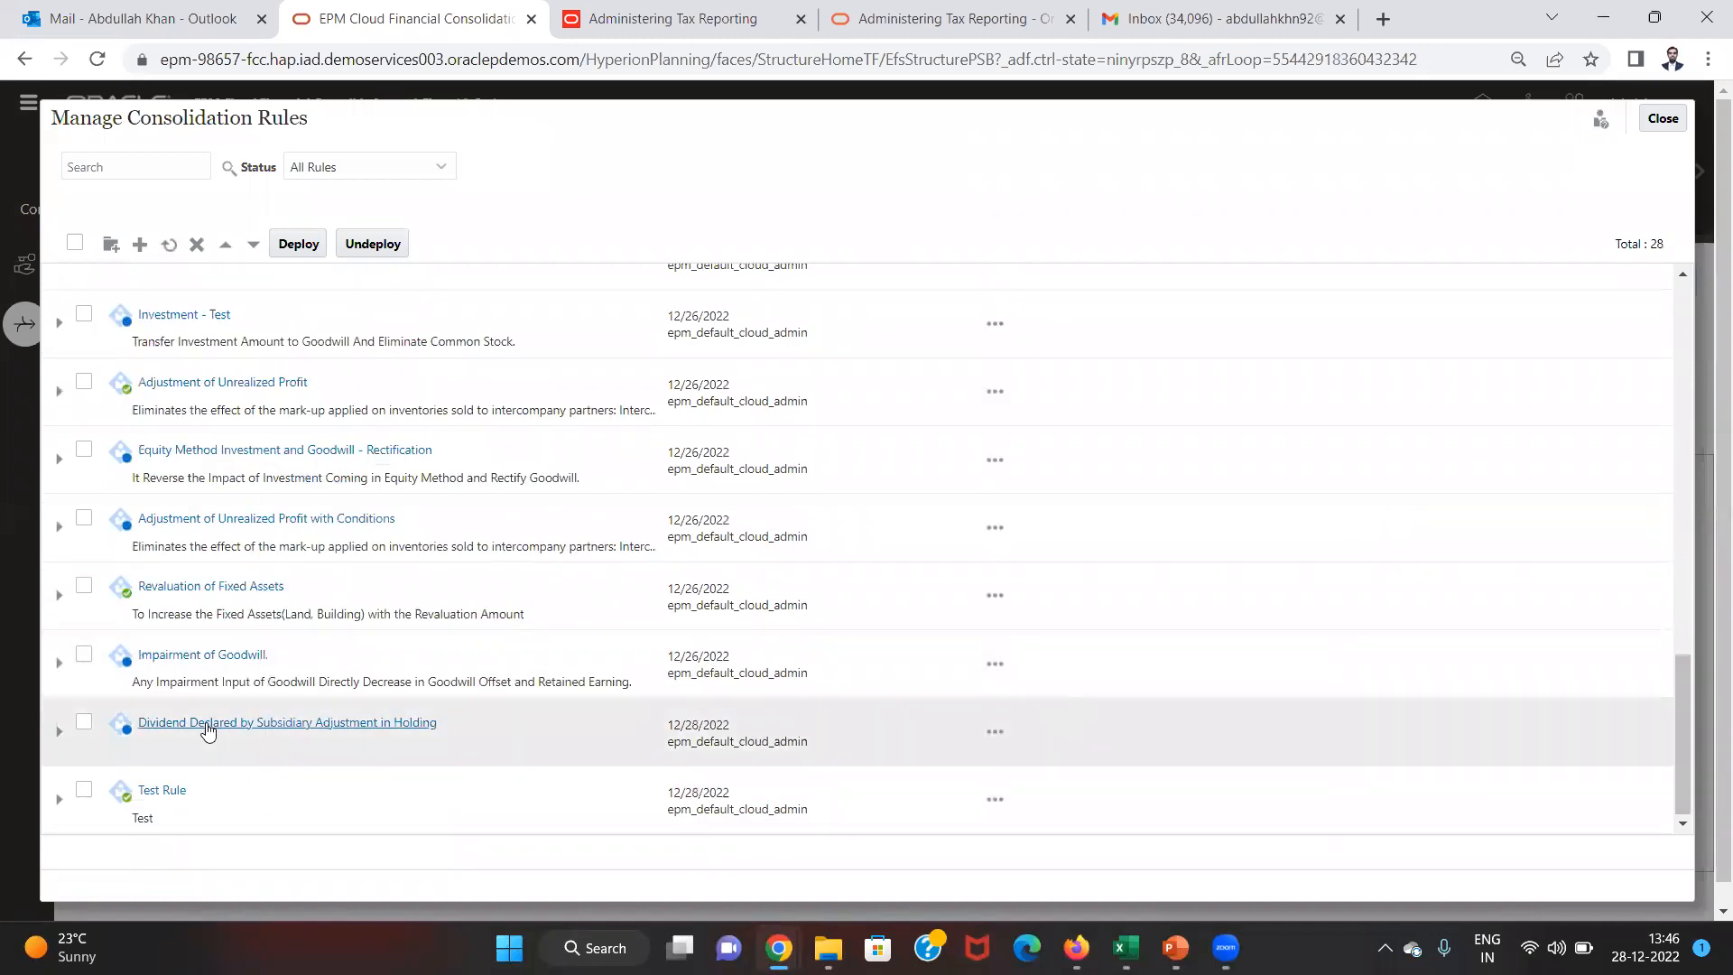
{"action": "left_click", "coordinate": [60, 731]}
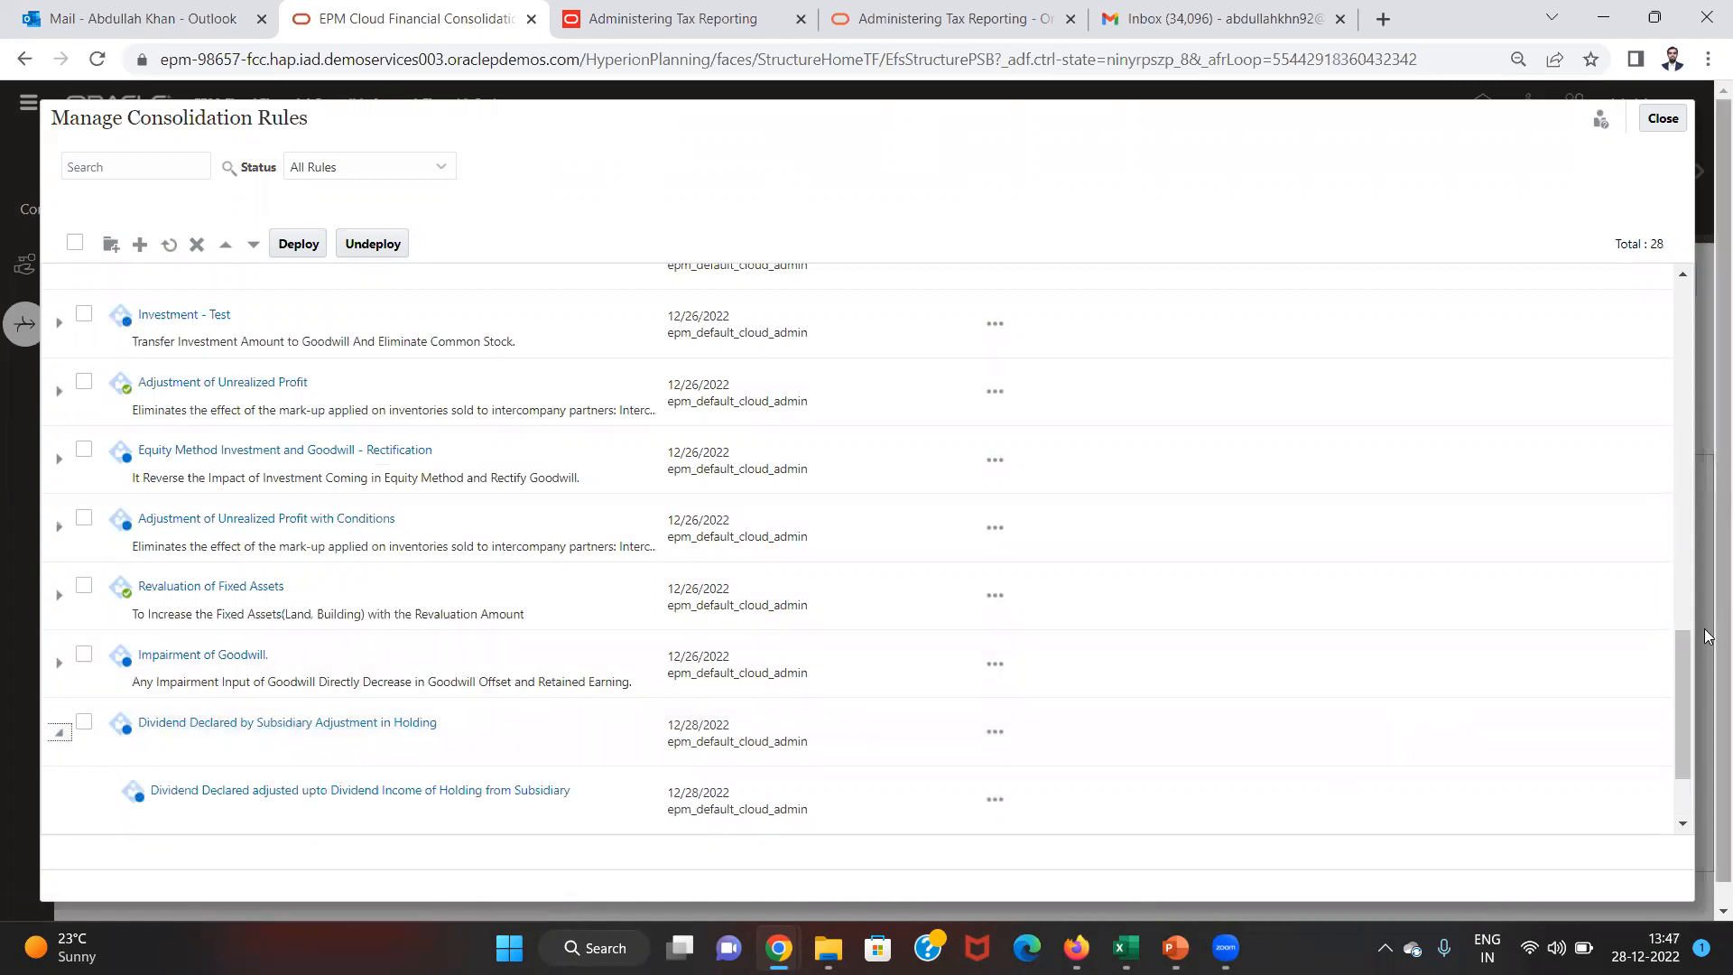
{"action": "left_click_drag", "start_coordinate": [1683, 657], "coordinate": [1682, 690]}
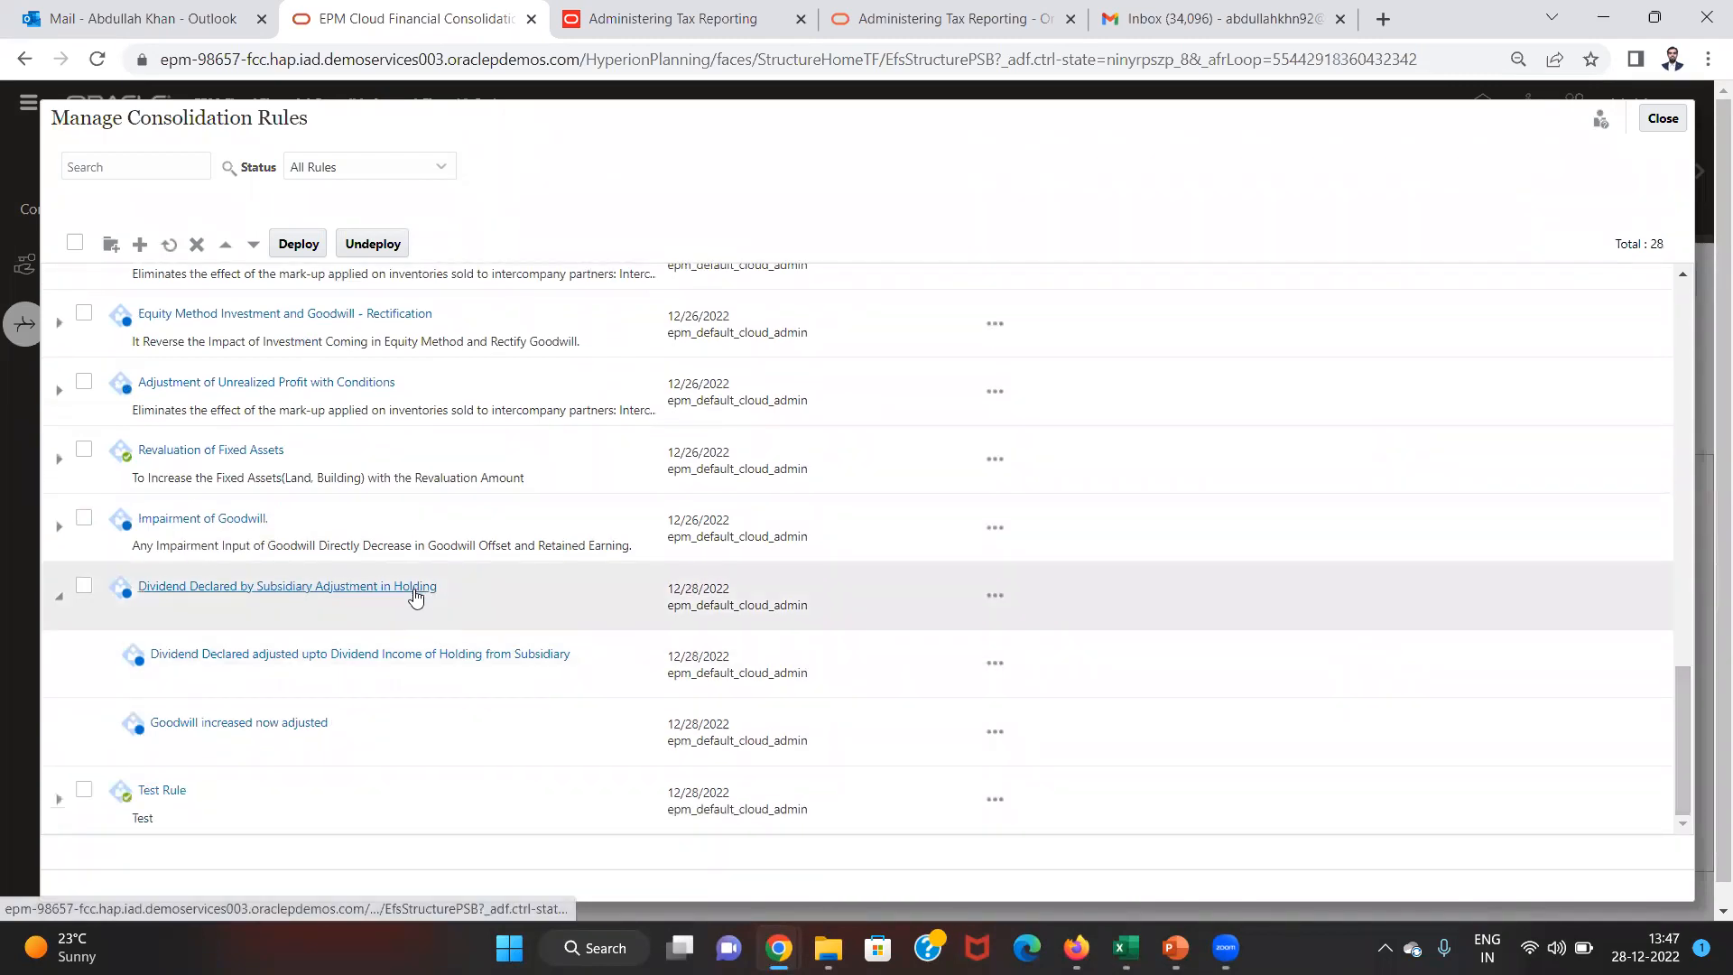
- Open the rule "Dividend Declared adjusted upto Dividend Income of Holding from Subsidiary" and review its full name, condition and redirection settings
{"action": "left_click", "coordinate": [343, 654]}
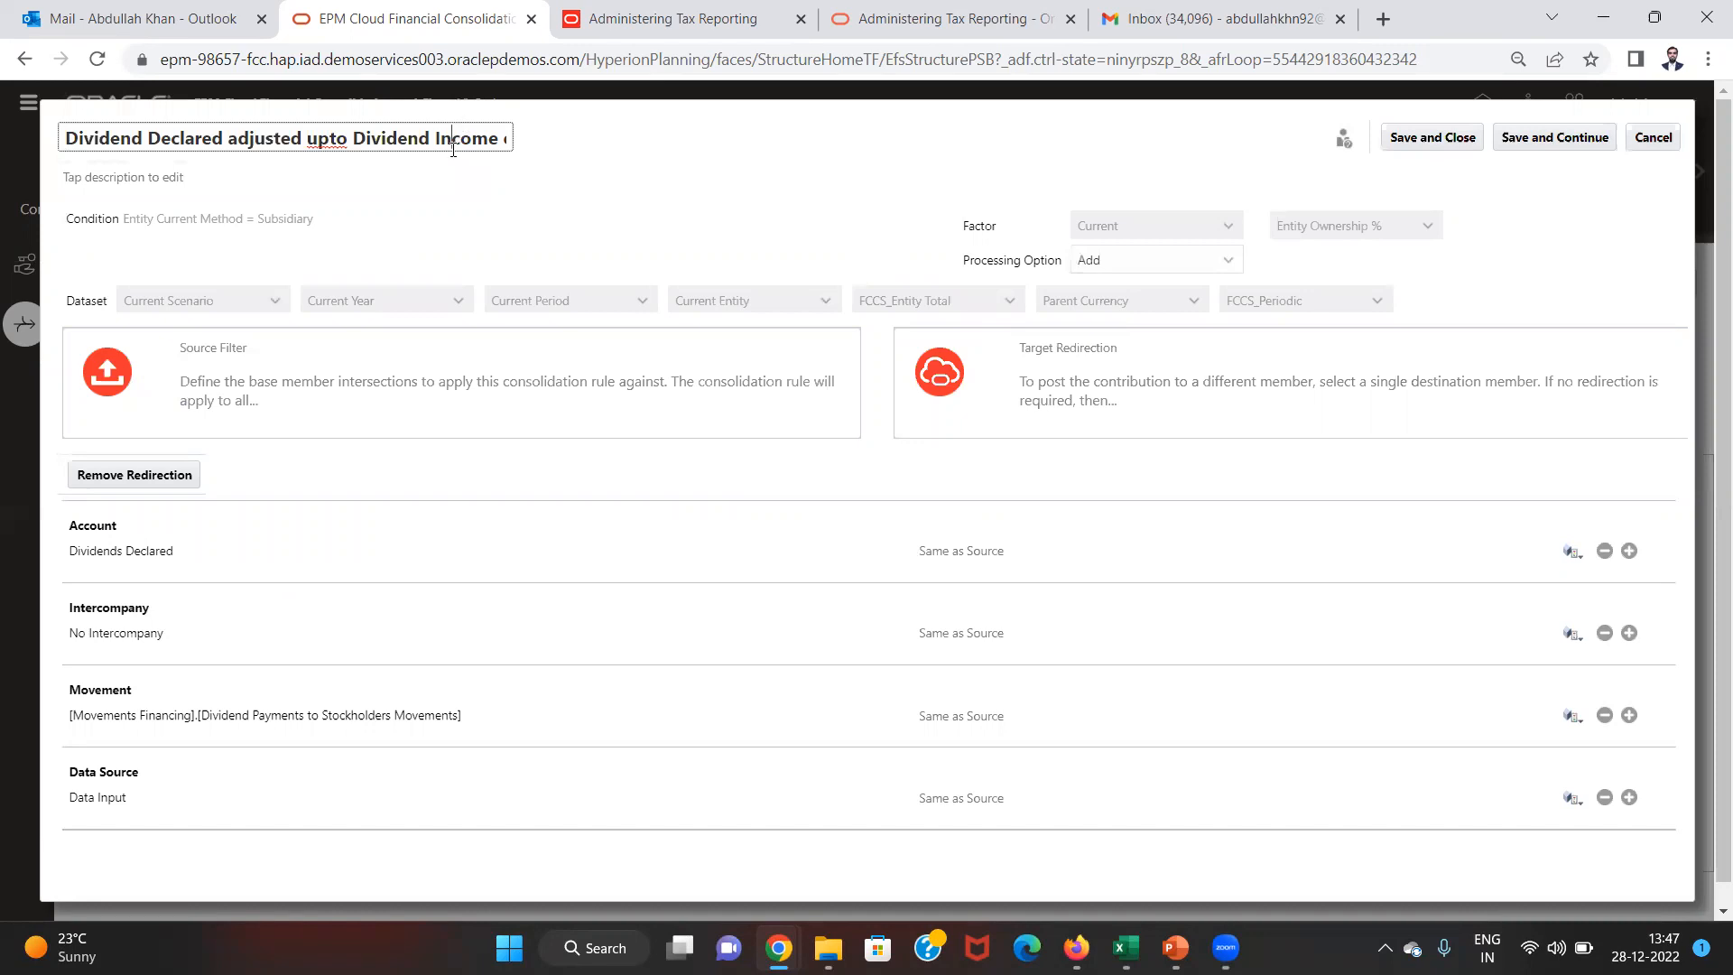
{"action": "key", "text": "Right"}
{"action": "key", "text": "Right"}
{"action": "key", "text": "Right"}
{"action": "key", "text": "Right"}
{"action": "key", "text": "Right"}
{"action": "key", "text": "Right"}
{"action": "key", "text": "Right"}
{"action": "key", "text": "Right"}
{"action": "key", "text": "Right"}
{"action": "key", "text": "Right"}
{"action": "key", "text": "Right"}
{"action": "key", "text": "Right"}
{"action": "key", "text": "Right"}
{"action": "key", "text": "Right"}
{"action": "key", "text": "Right"}
{"action": "key", "text": "Right"}
{"action": "key", "text": "Right"}
{"action": "key", "text": "Right"}
{"action": "key", "text": "Right"}
{"action": "key", "text": "Right"}
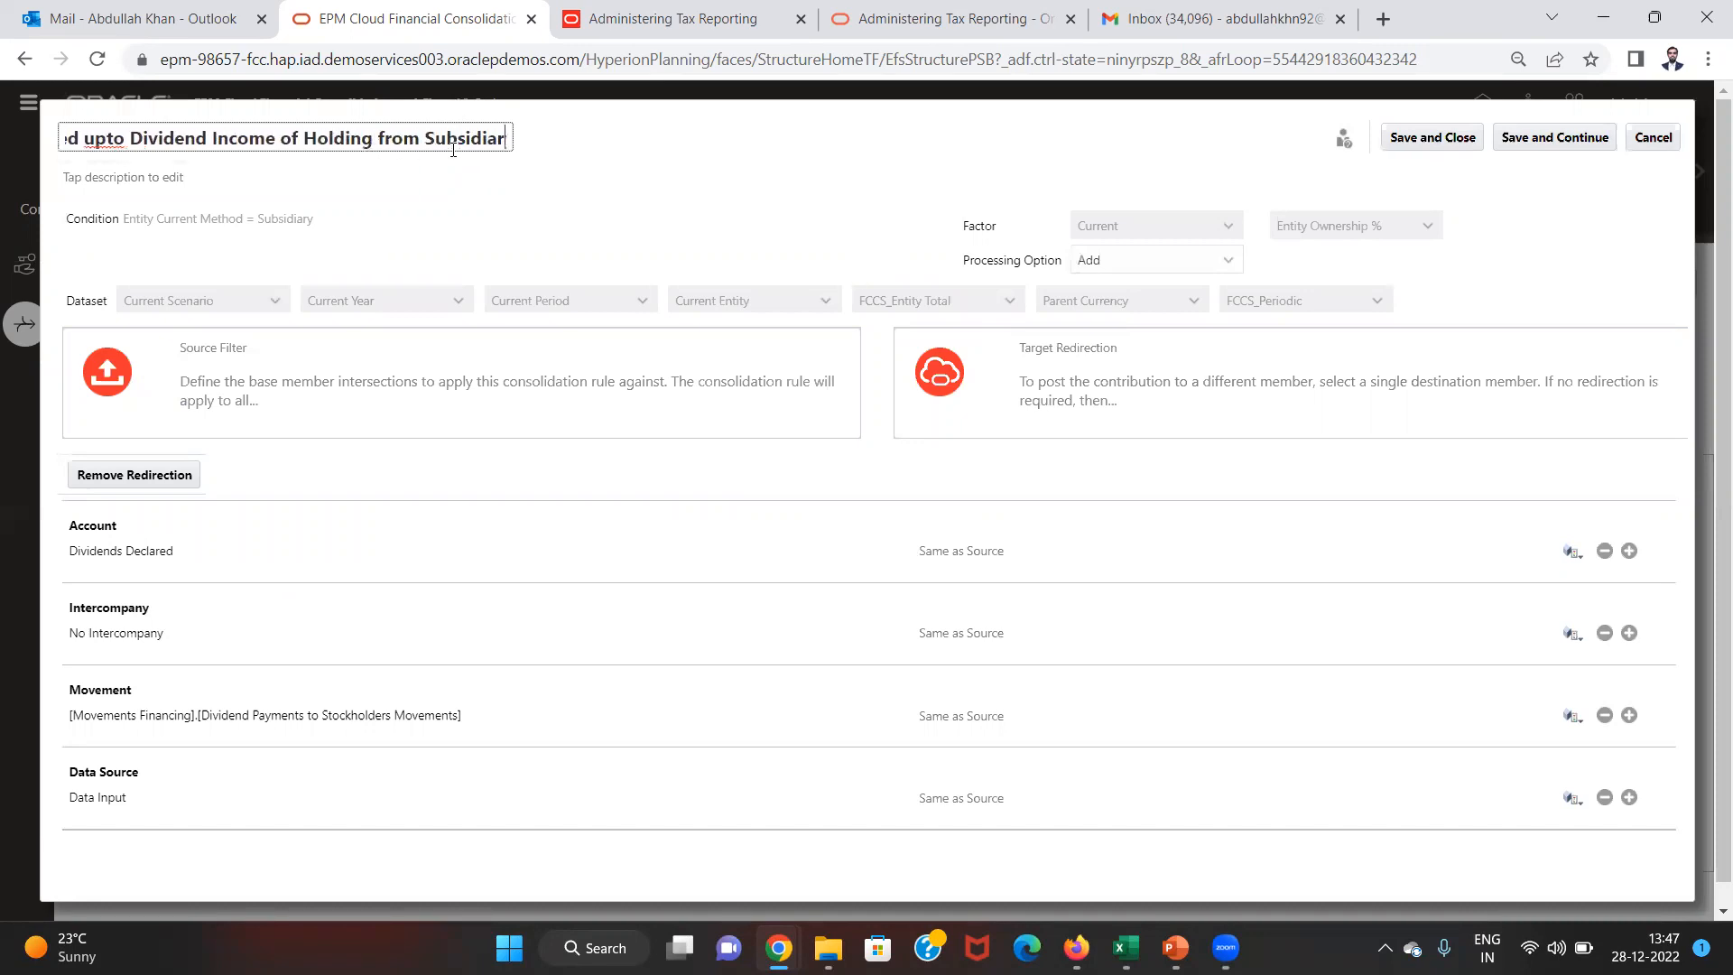
{"action": "key", "text": "Right"}
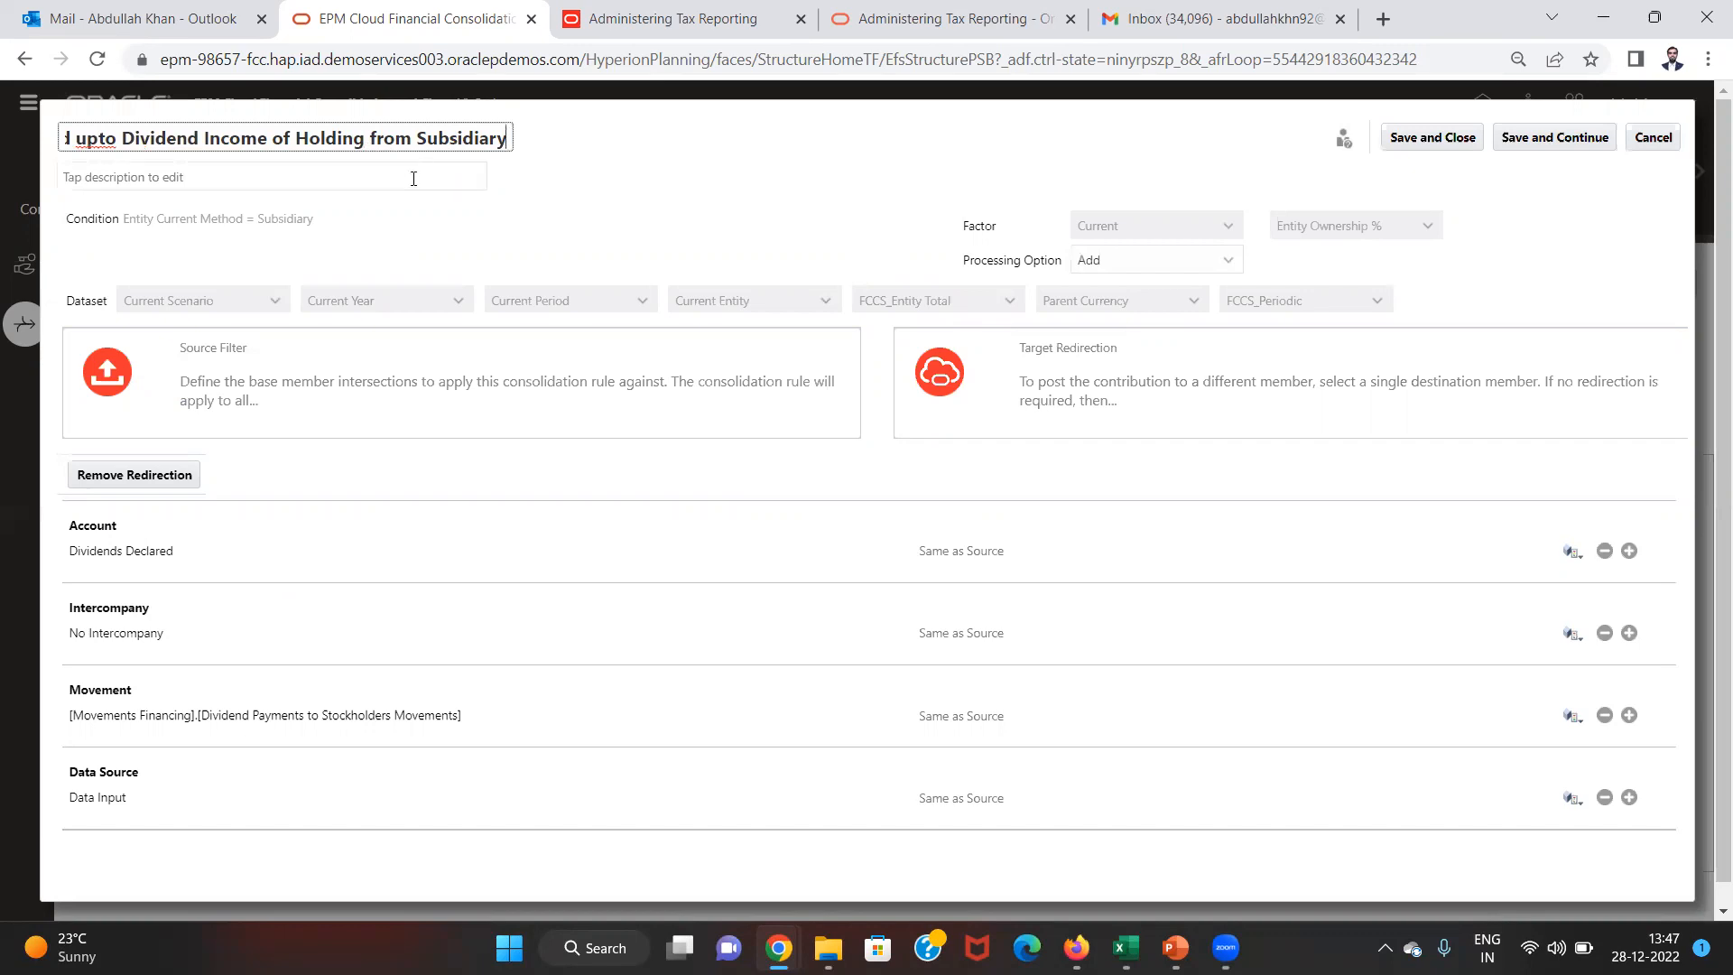
{"action": "left_click", "coordinate": [375, 217]}
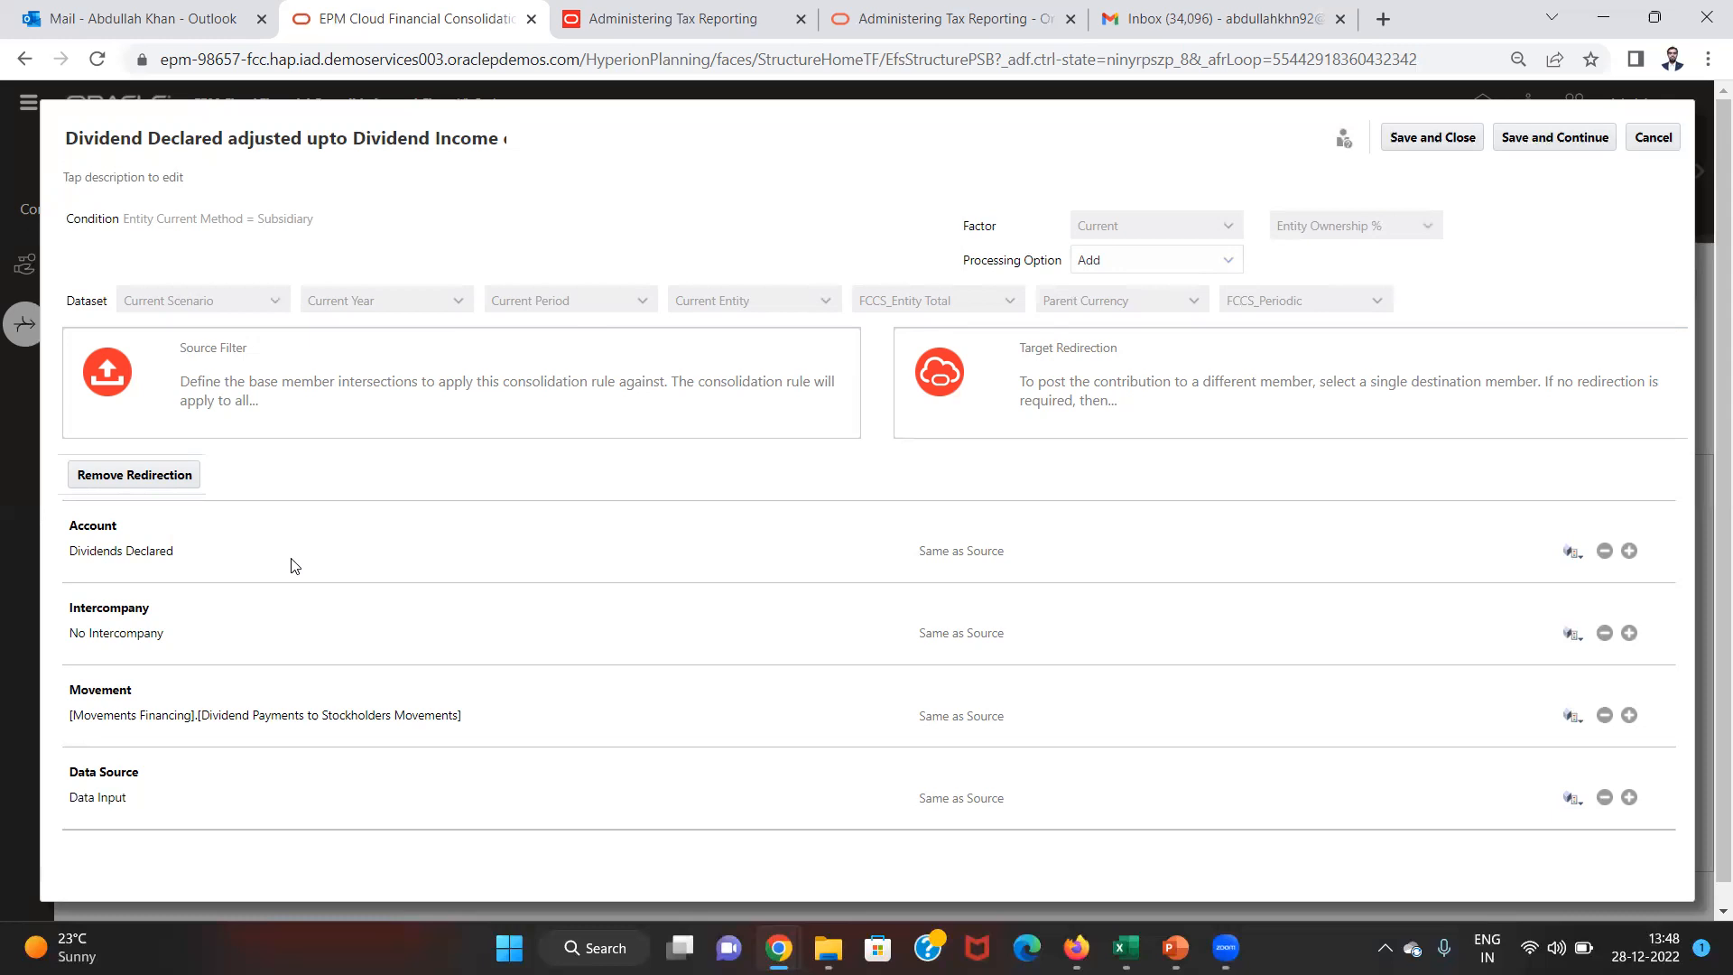
- Return to the output workbook and check the Dividends Declared row from C602's elimination in F28 back to C600's total in C28
{"action": "key", "text": "alt+Tab"}
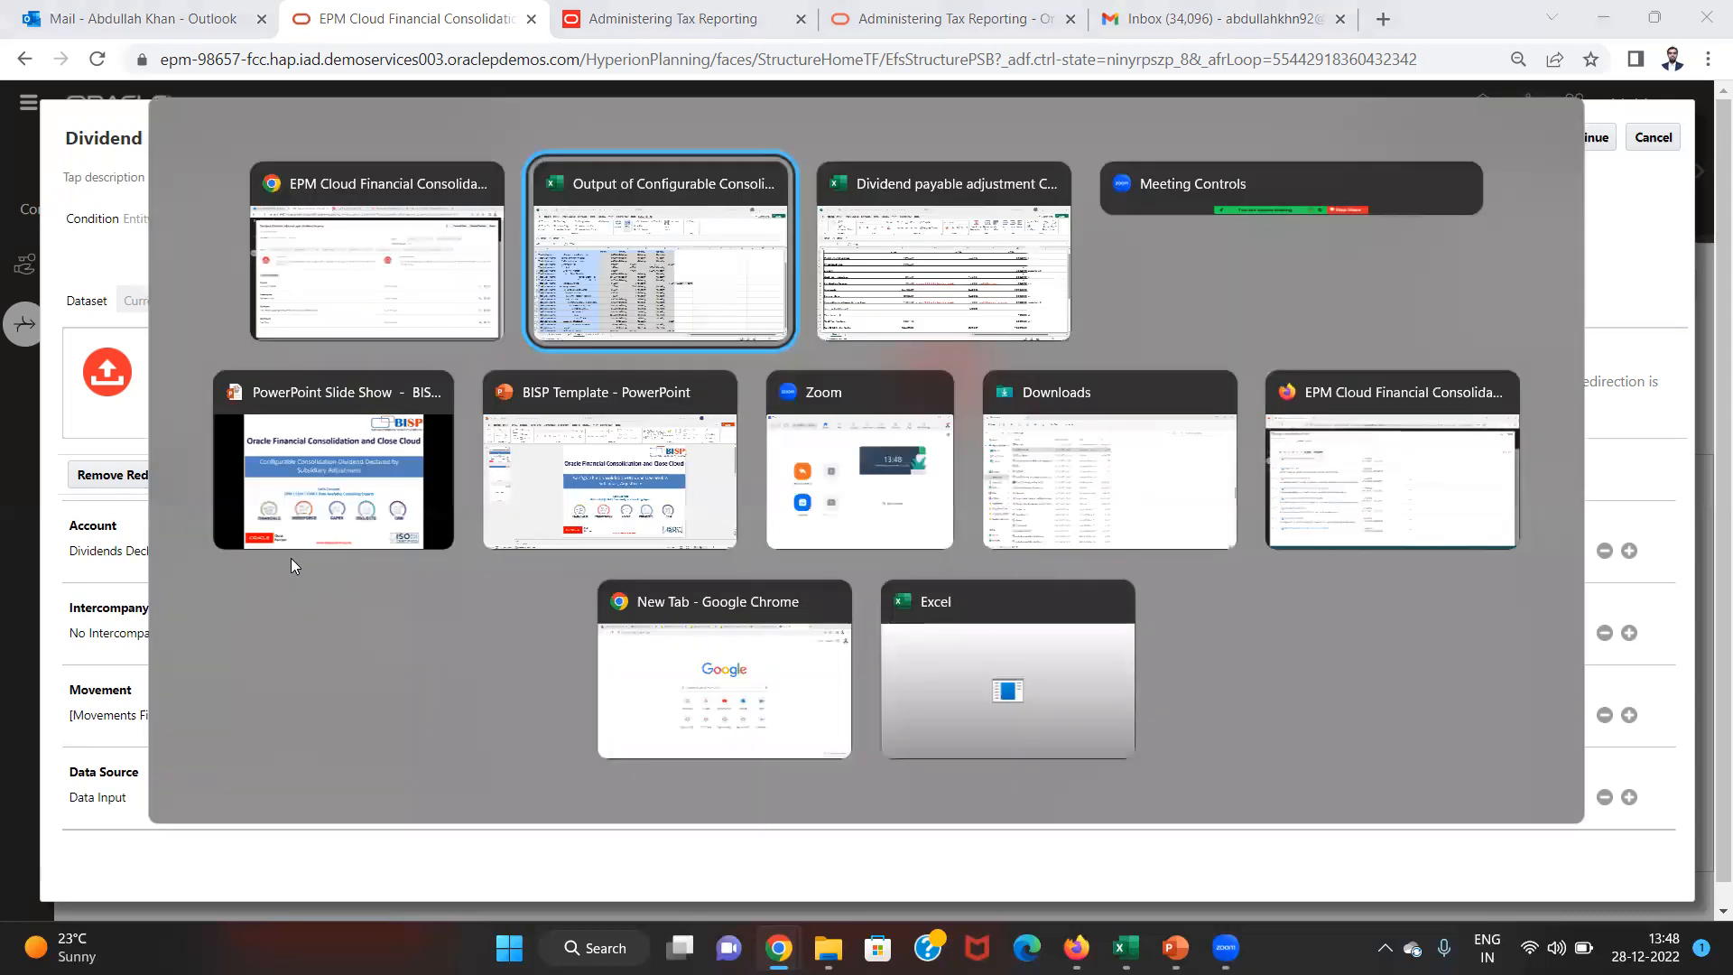
{"action": "key", "text": "Up"}
{"action": "key", "text": "Right"}
{"action": "key", "text": "Right"}
{"action": "key", "text": "Right"}
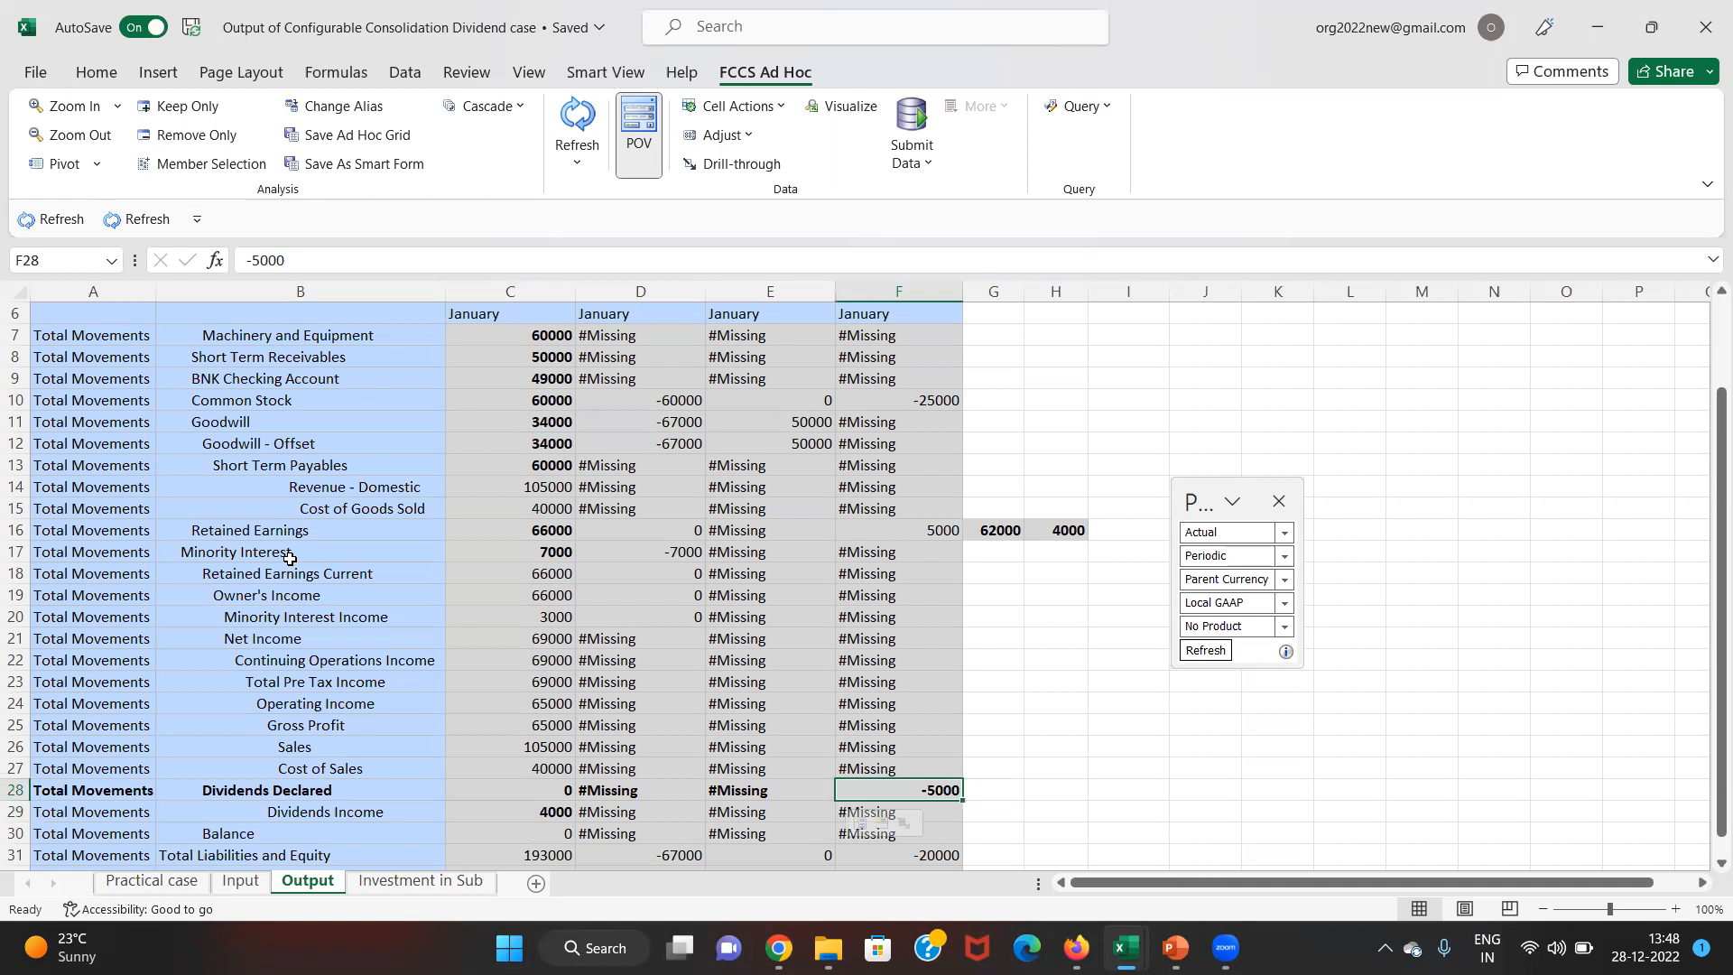
{"action": "key", "text": "Left"}
{"action": "key", "text": "Left"}
{"action": "key", "text": "Left"}
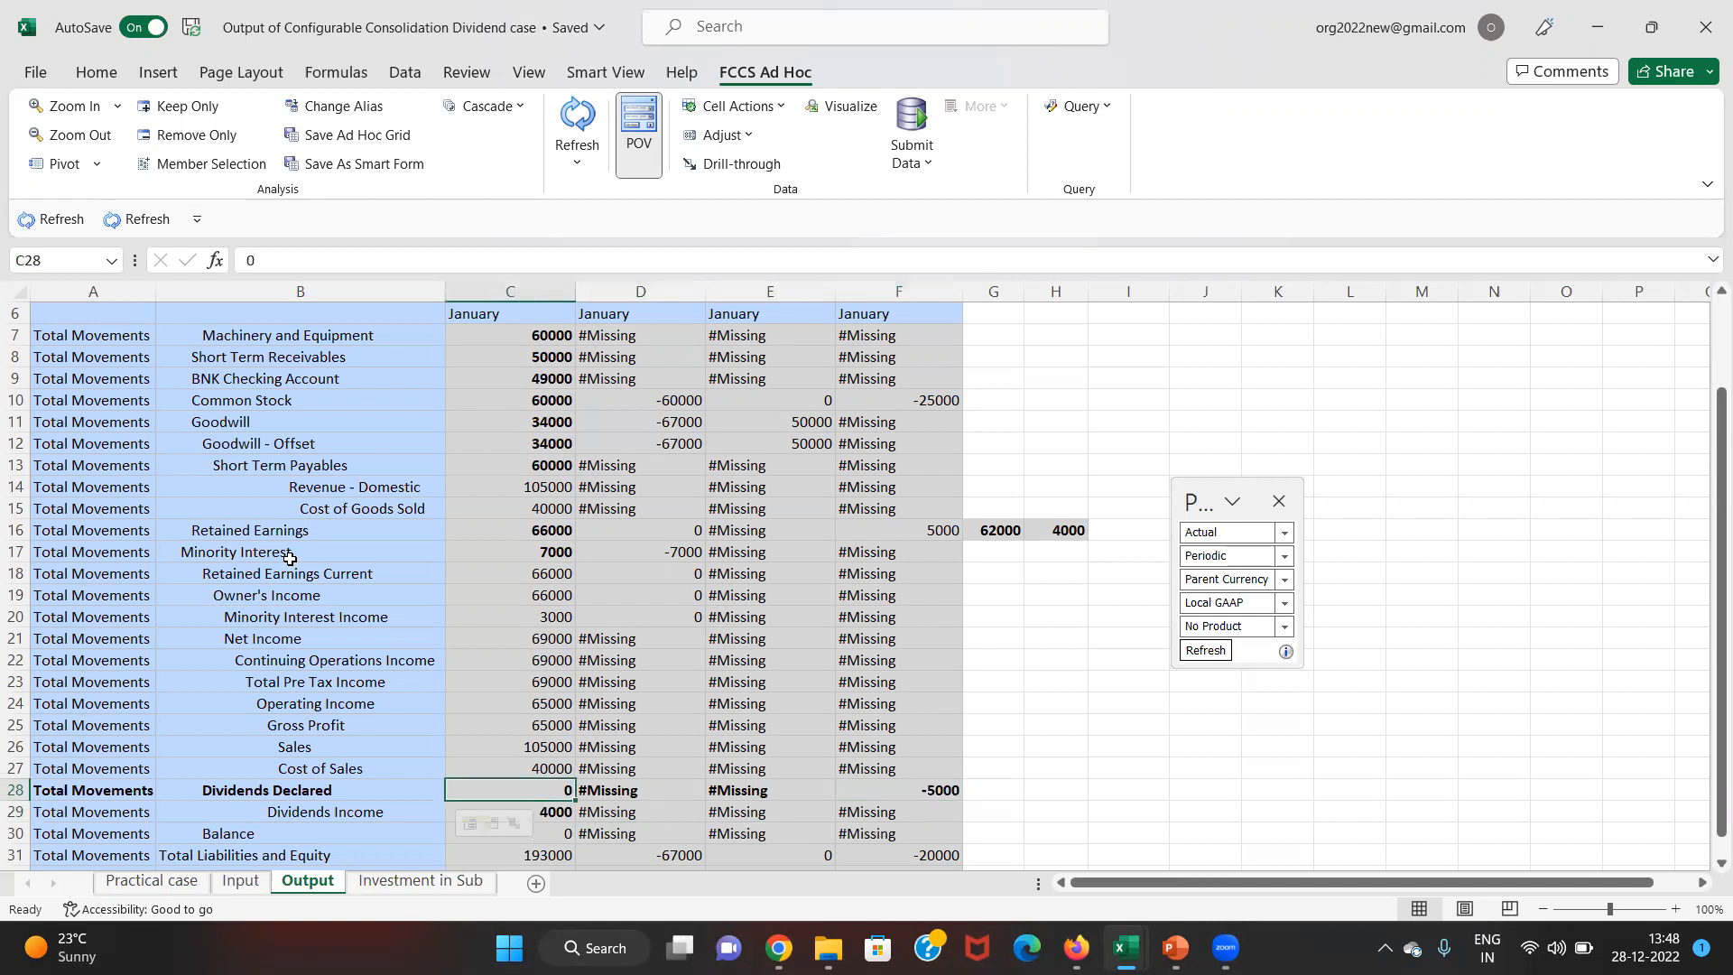
- Try 4000 as C_600's Dividends Declared total in C28, and compare C602's elimination in F28 with the dividend rule's settings
{"action": "type", "text": "4000"}
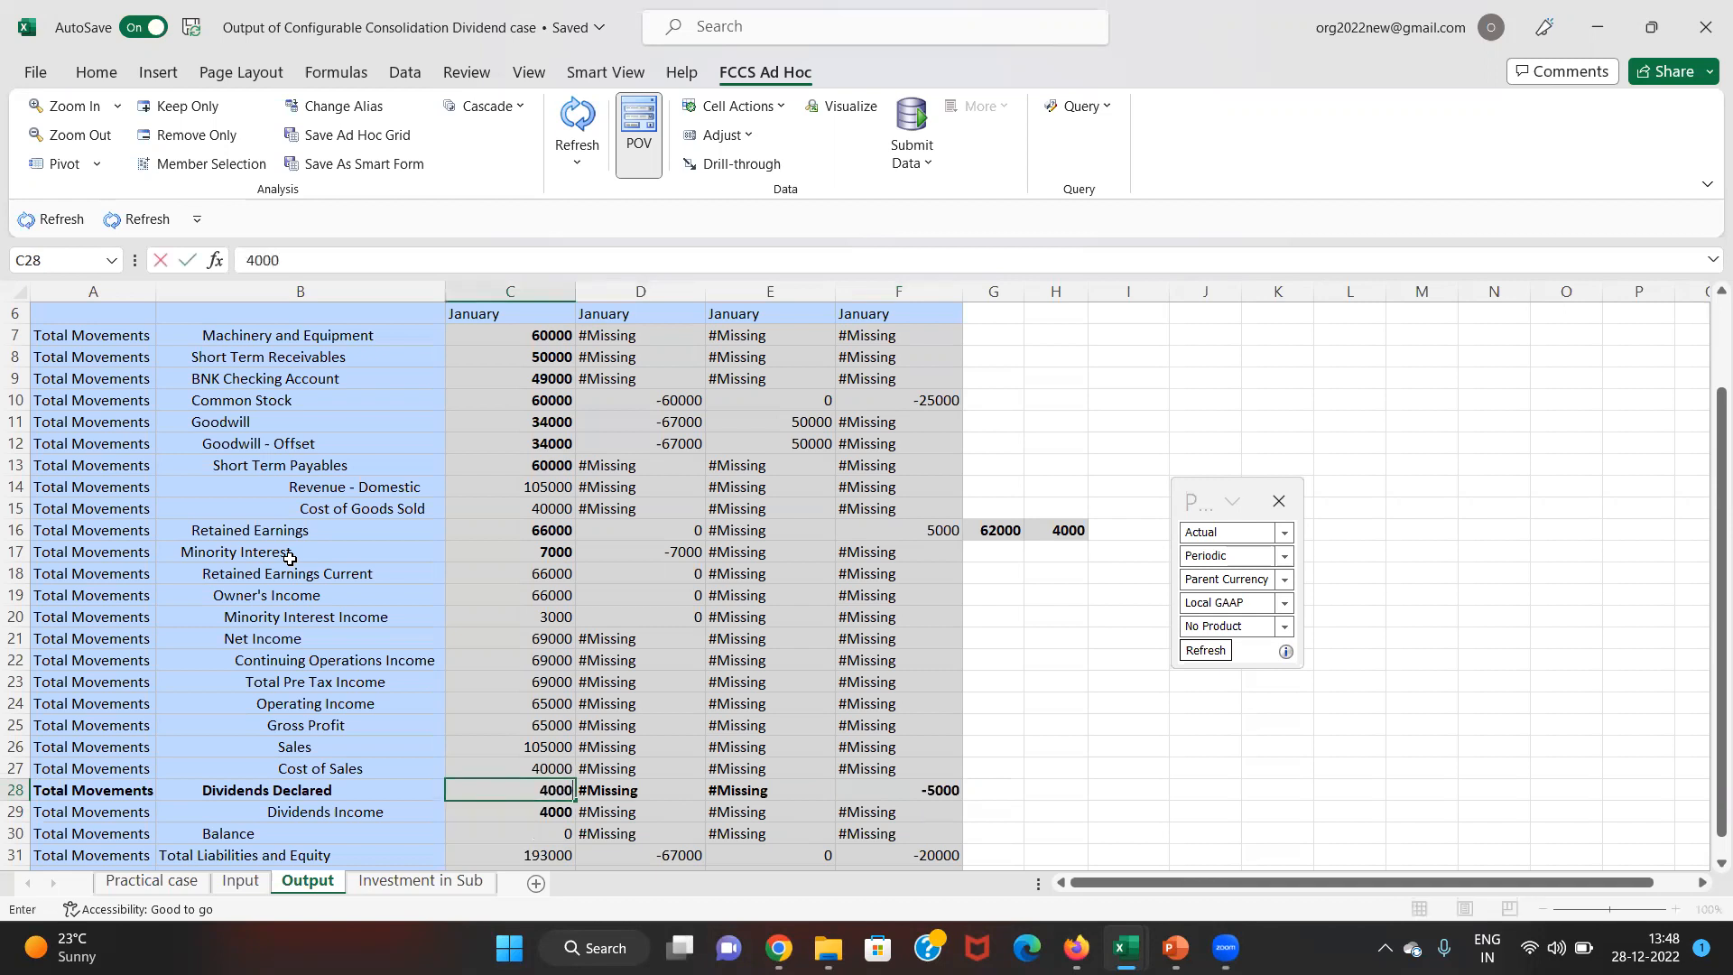
{"action": "key", "text": "Escape"}
{"action": "key", "text": "Right"}
{"action": "key", "text": "Right"}
{"action": "key", "text": "Right"}
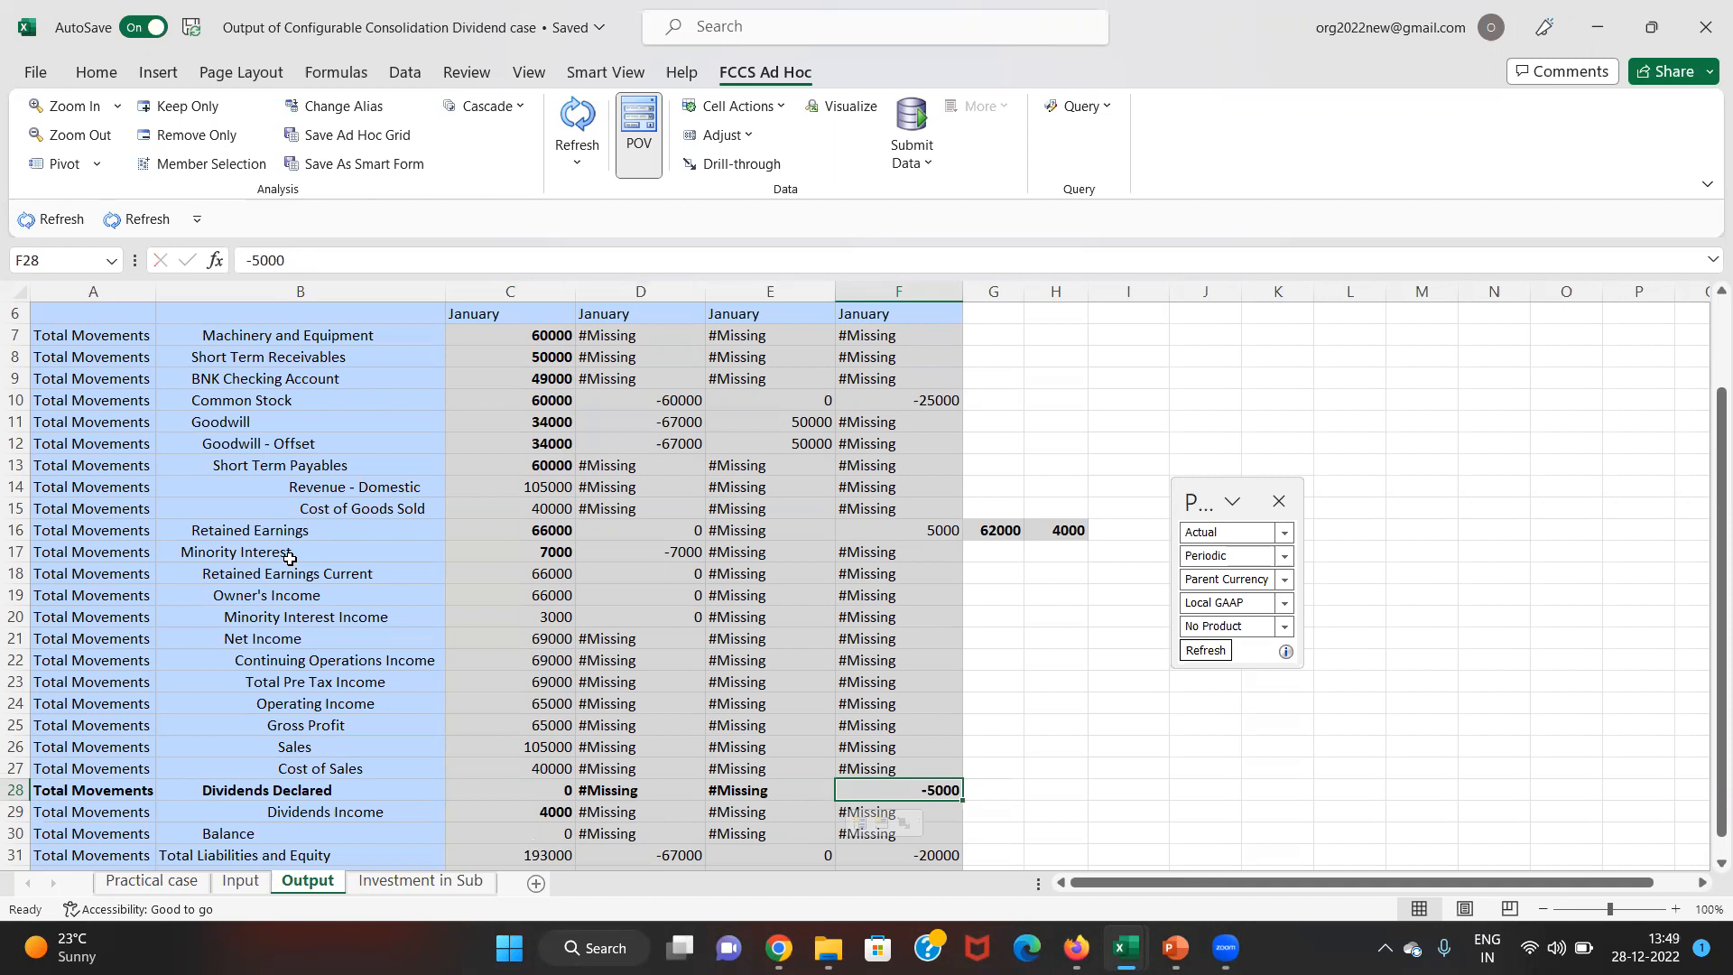
{"action": "key", "text": "alt+Tab"}
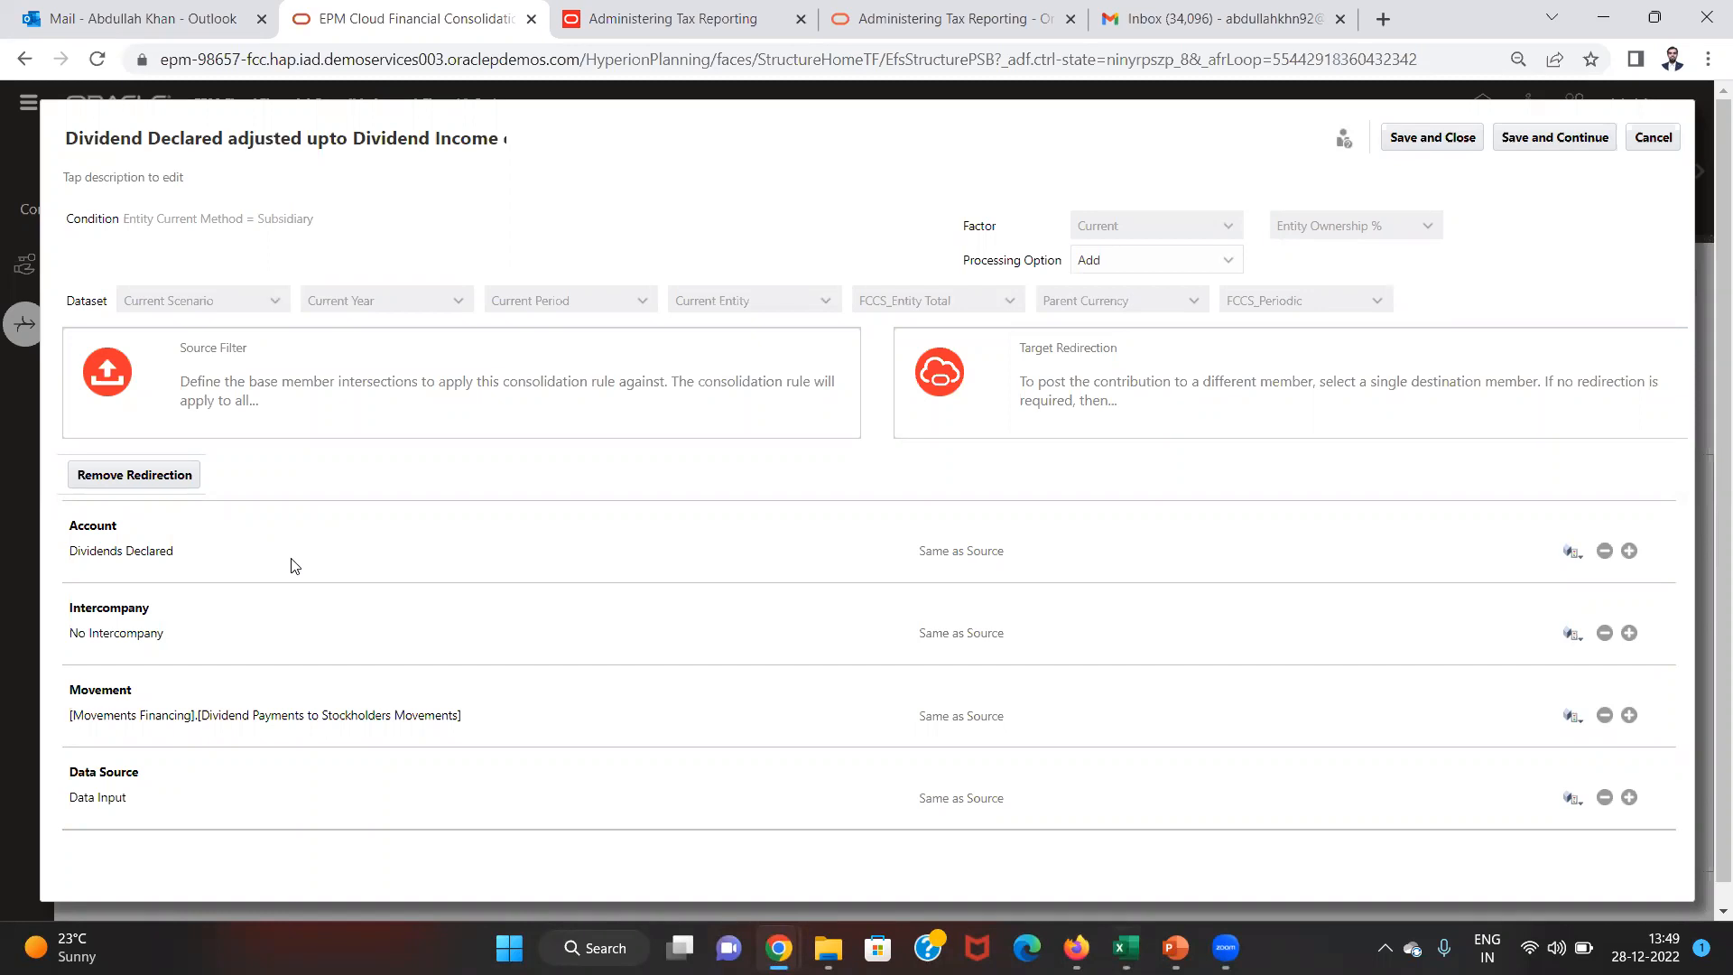
{"action": "key", "text": "alt+Tab"}
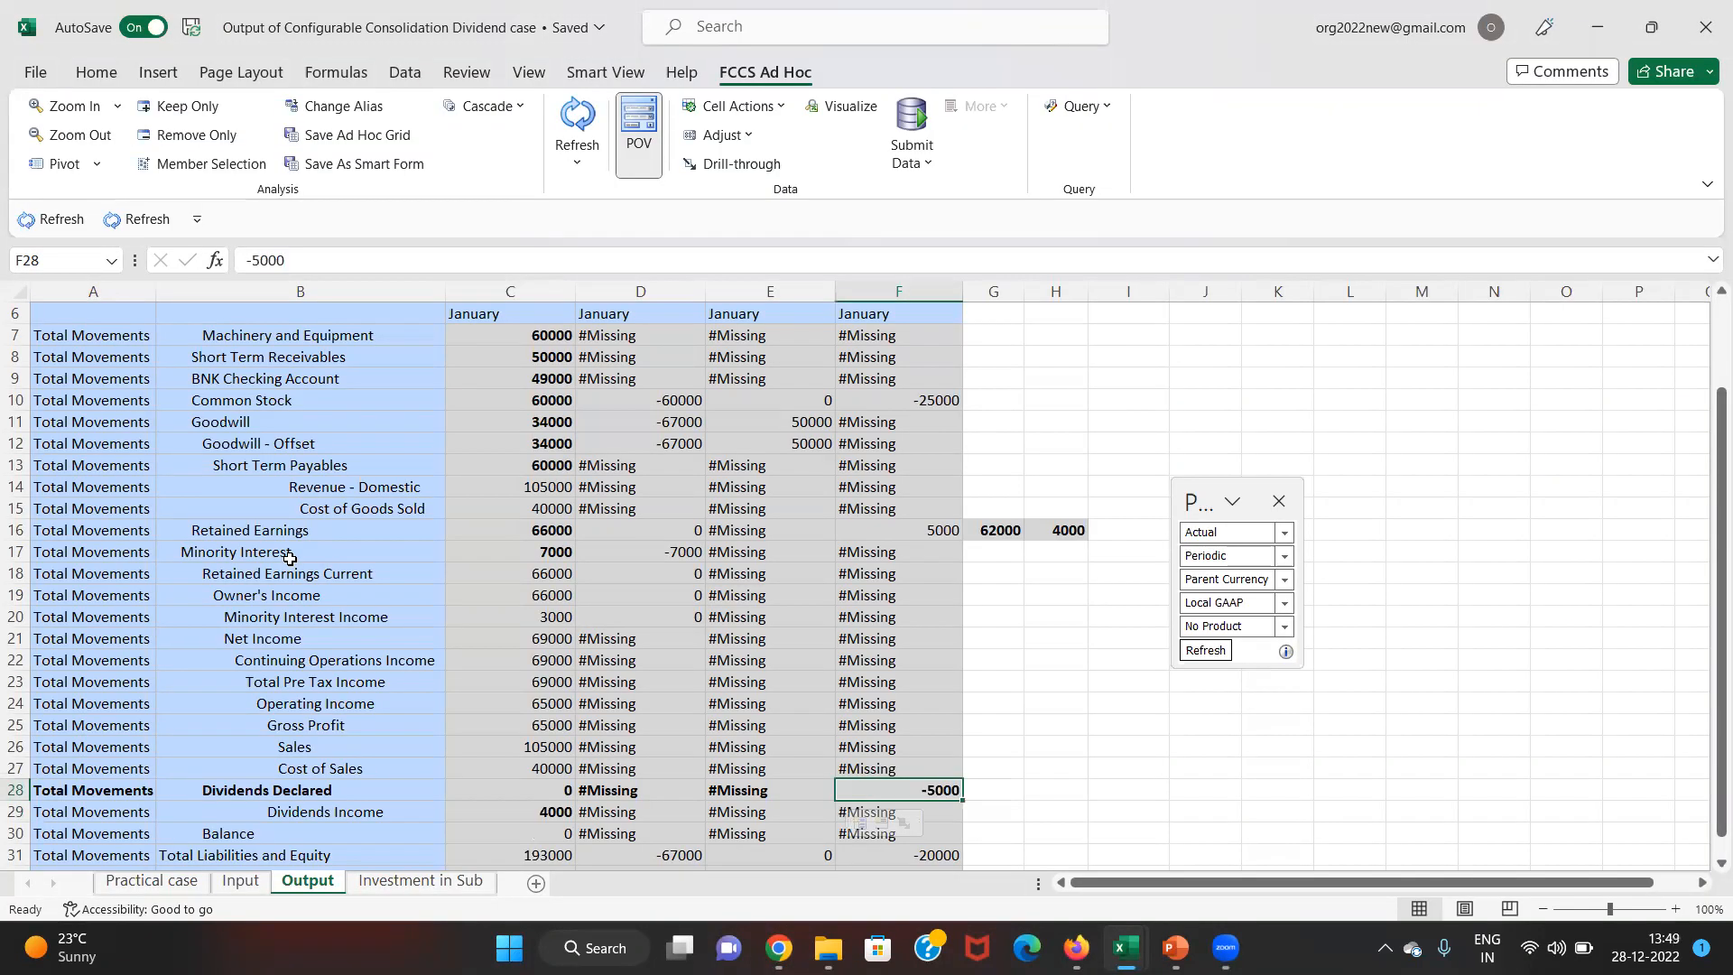
- Enter -1000 in G28 beside the Dividends Declared row and return to C_600's total in C28
{"action": "key", "text": "Right"}
{"action": "type", "text": "-1000"}
{"action": "key", "text": "Return"}
{"action": "key", "text": "Up"}
{"action": "key", "text": "Left"}
{"action": "key", "text": "Left"}
{"action": "key", "text": "Left"}
{"action": "key", "text": "Left"}
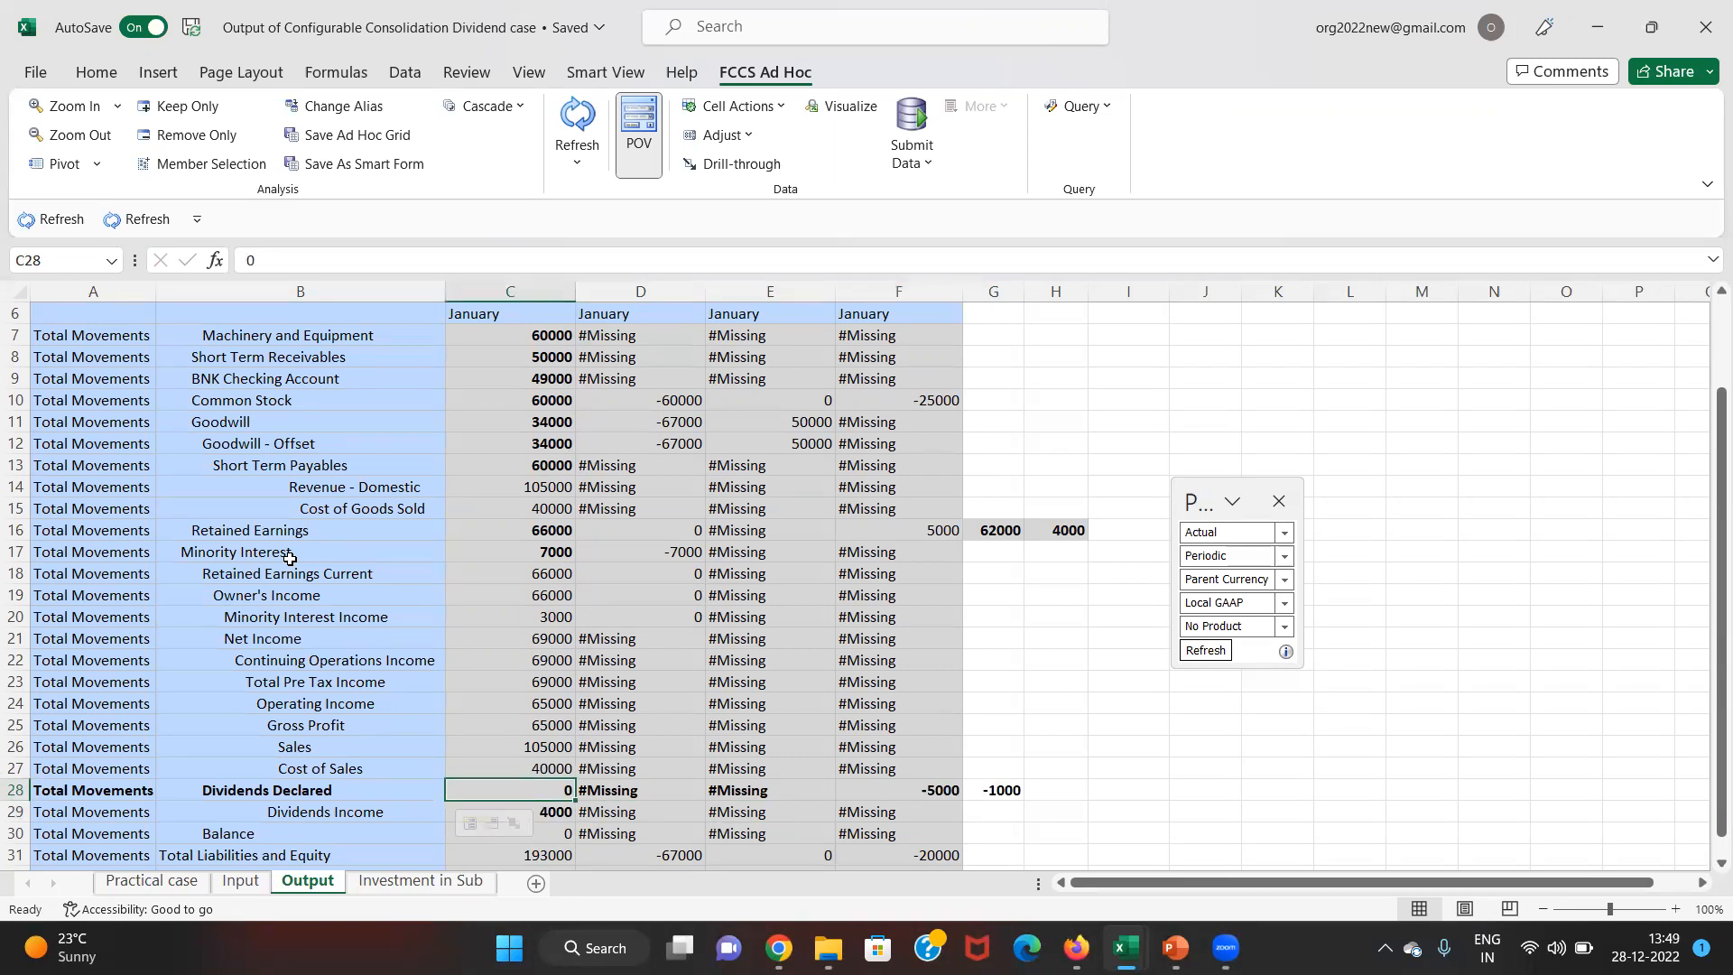
- Recheck the Dividends Declared row across to G28, clear that cell and re-enter -1000, ending on C28
{"action": "key", "text": "Right"}
{"action": "key", "text": "Right"}
{"action": "key", "text": "Right"}
{"action": "key", "text": "Right"}
{"action": "key", "text": "Left"}
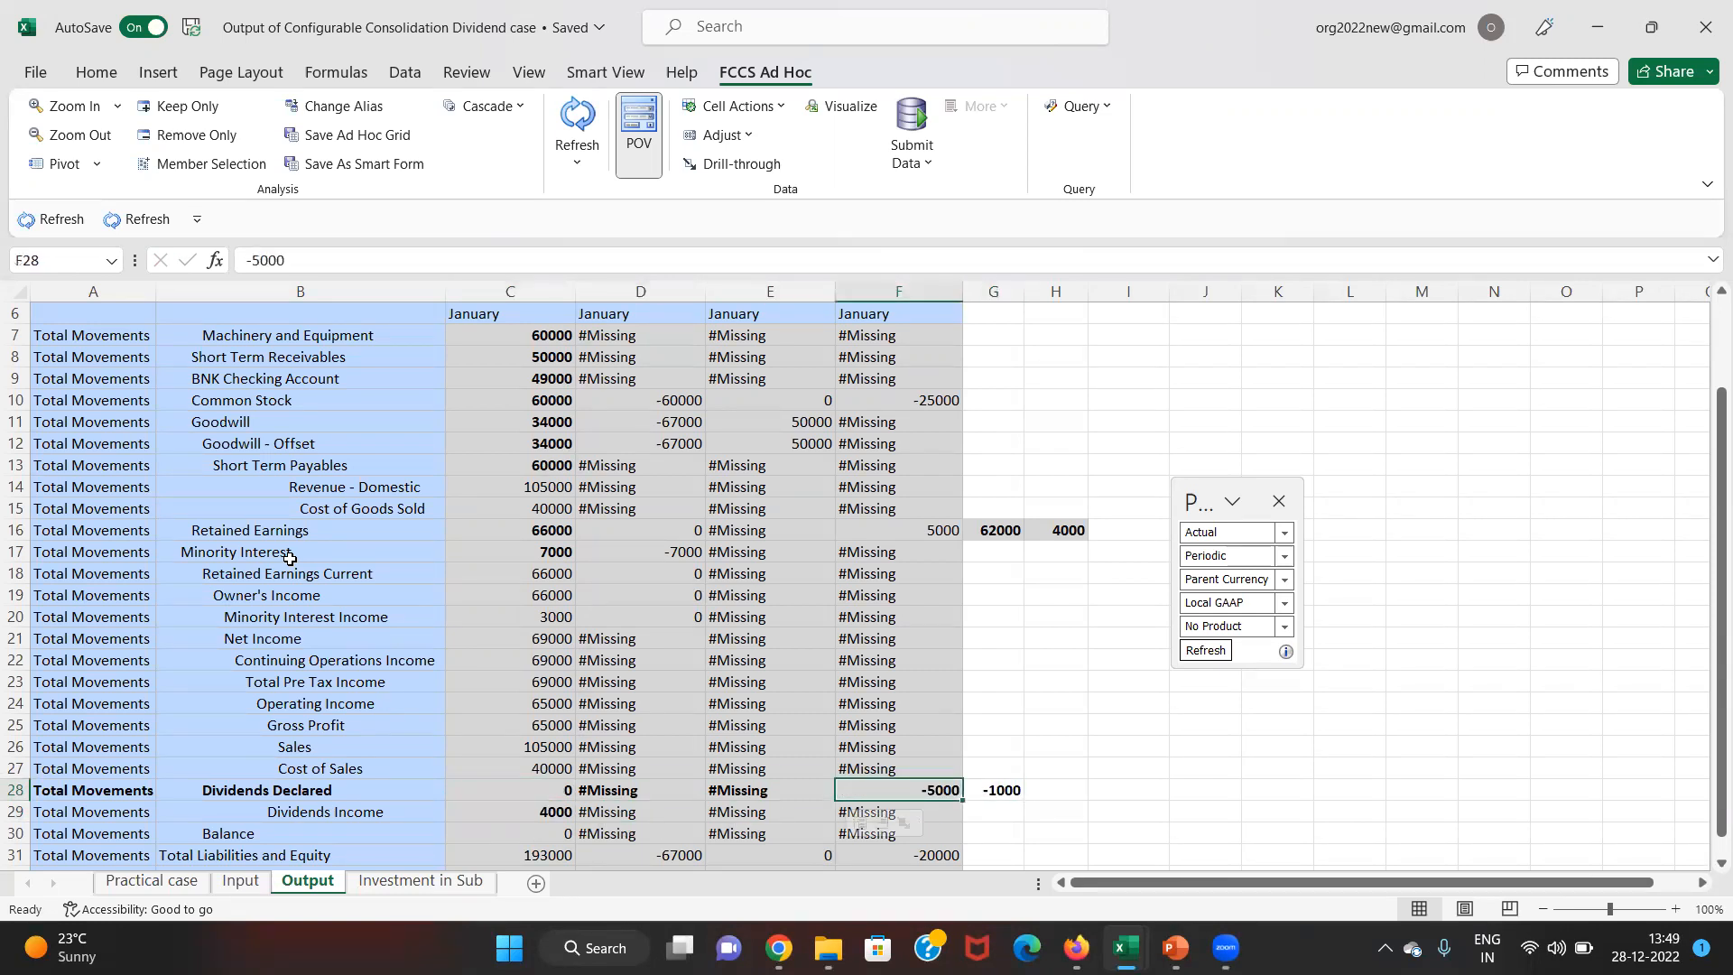
{"action": "key", "text": "Right"}
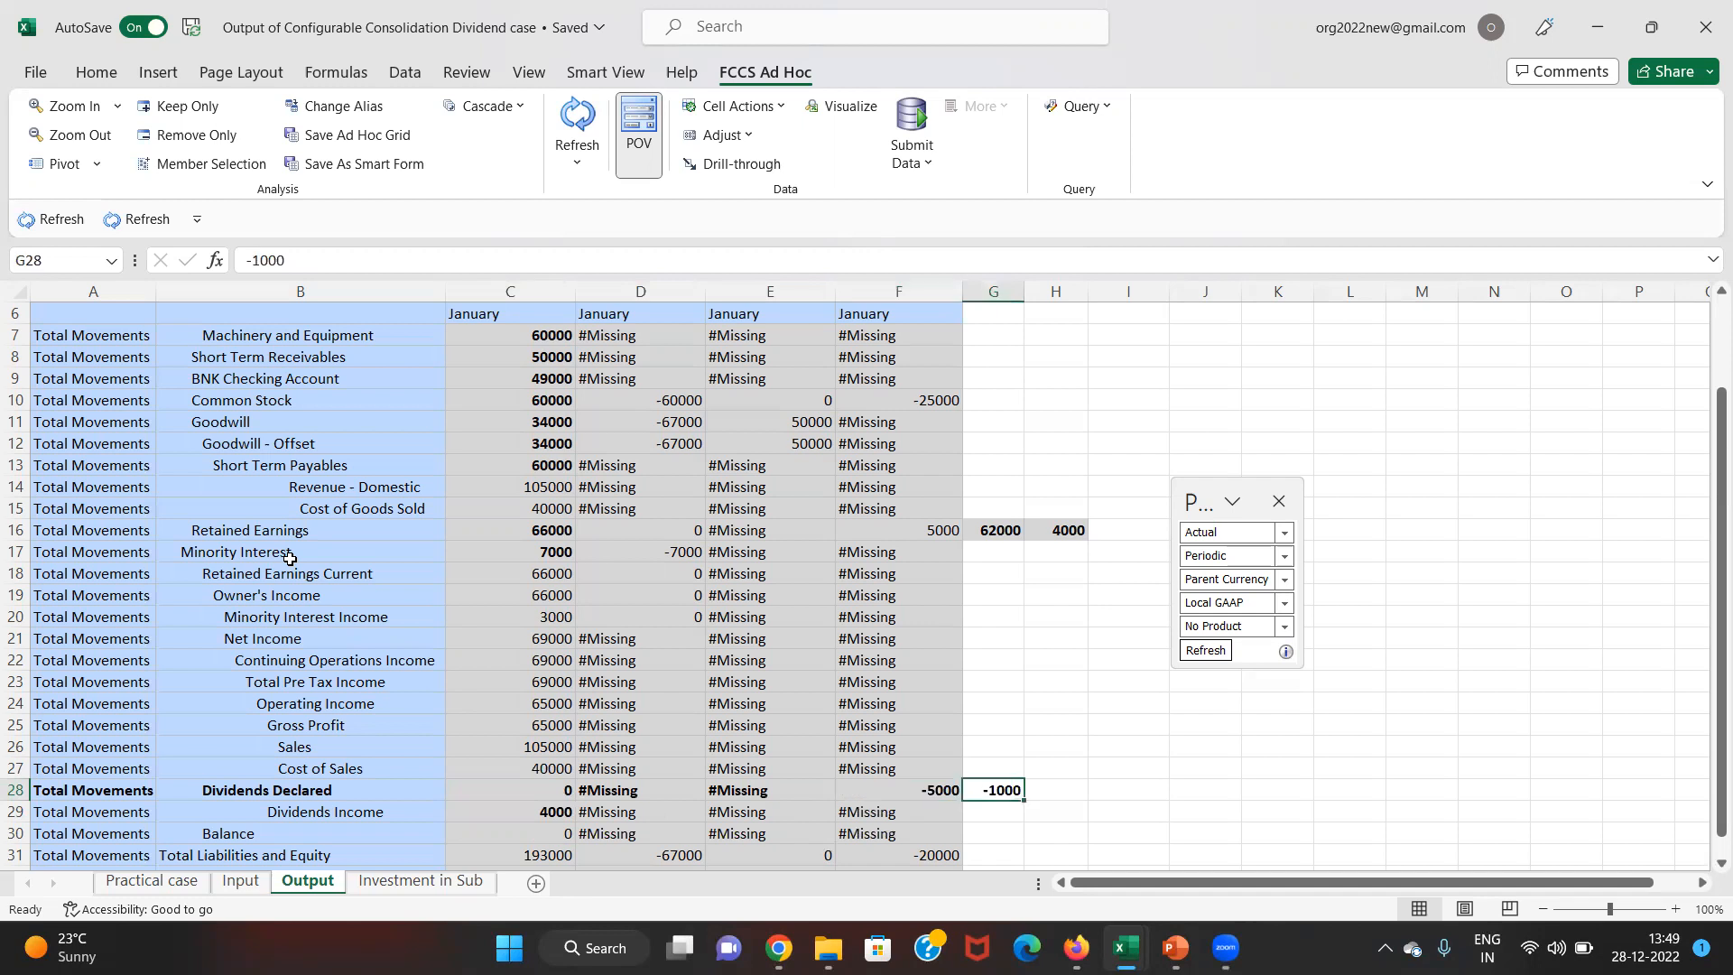
{"action": "key", "text": "Delete"}
{"action": "type", "text": "-1000"}
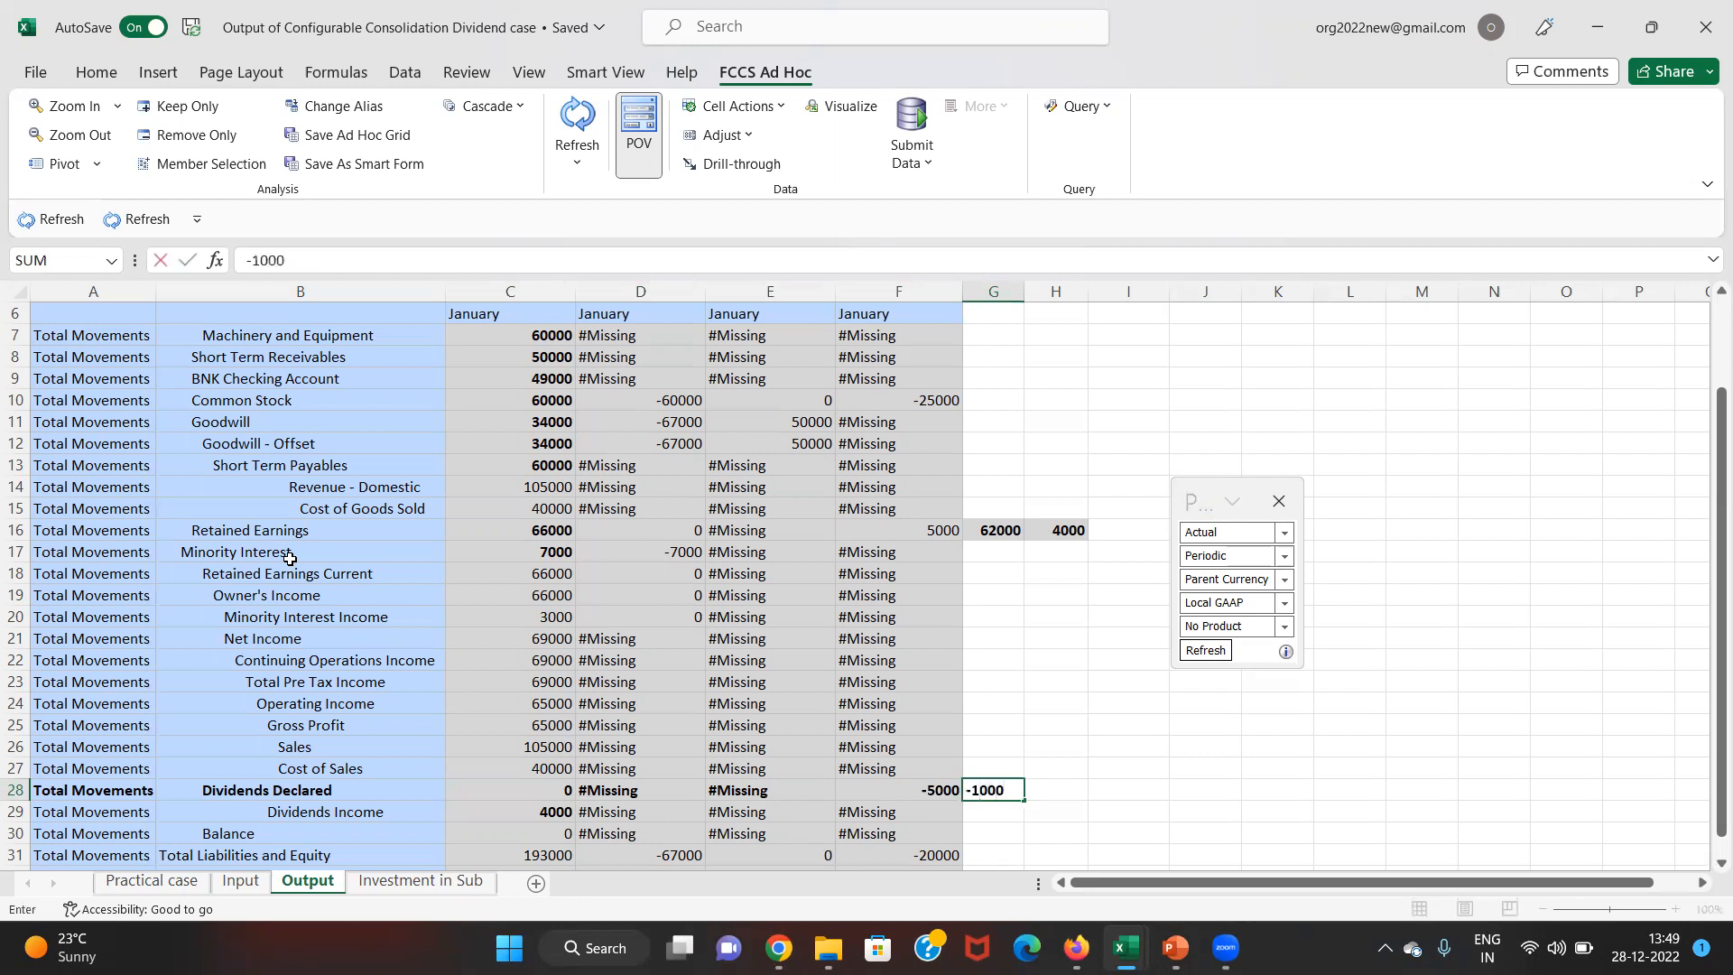
{"action": "key", "text": "Return"}
{"action": "key", "text": "Up"}
{"action": "key", "text": "Left"}
{"action": "key", "text": "Left"}
{"action": "key", "text": "Left"}
{"action": "key", "text": "Left"}
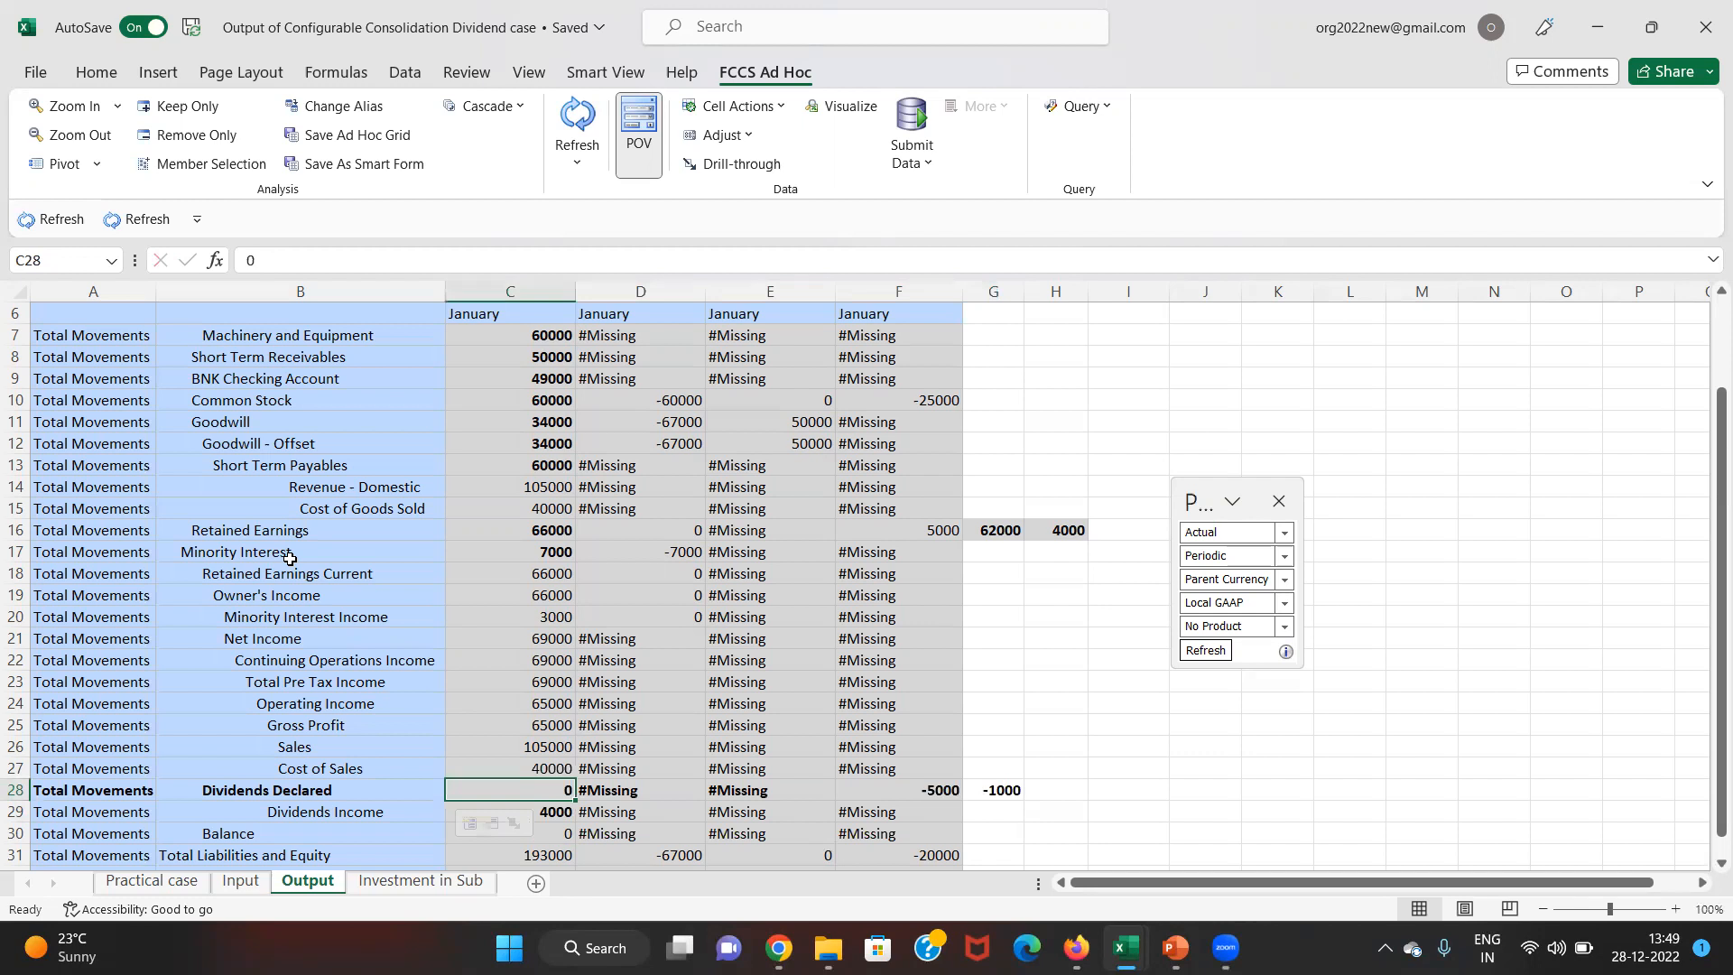
- Compare the dividend rule's account and movement settings with C602's Dividends Declared entry on the Input sheet, and return to the Output sheet
{"action": "key", "text": "alt+Tab"}
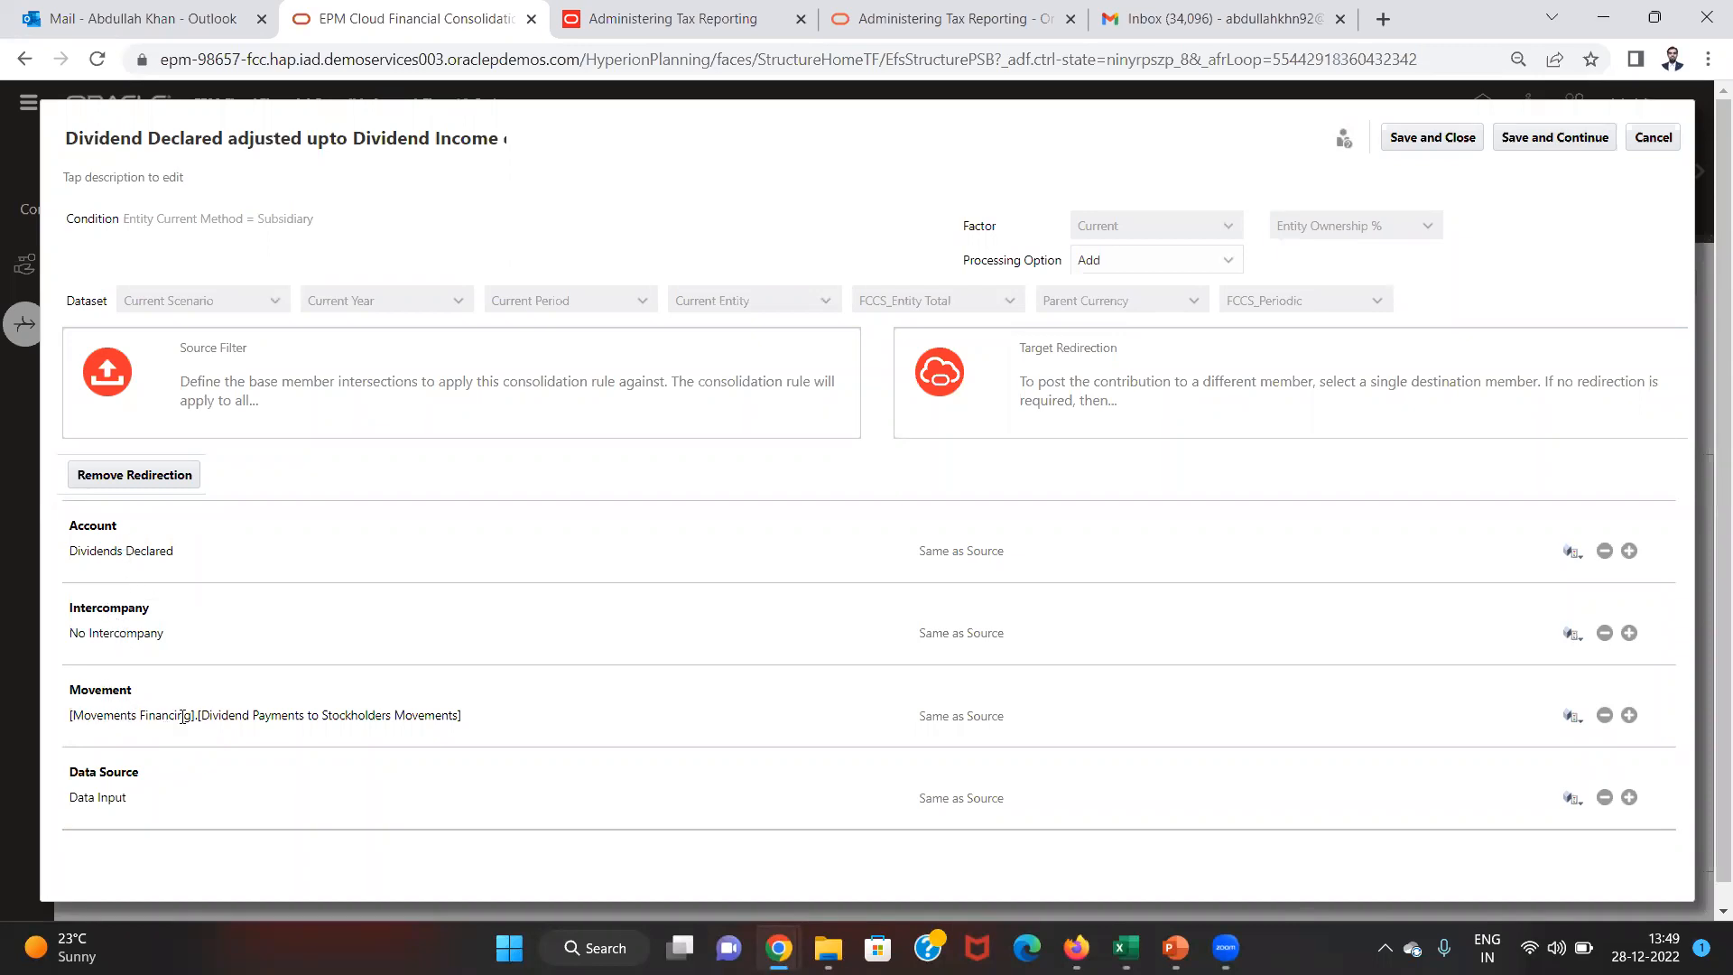
{"action": "key", "text": "alt+Tab"}
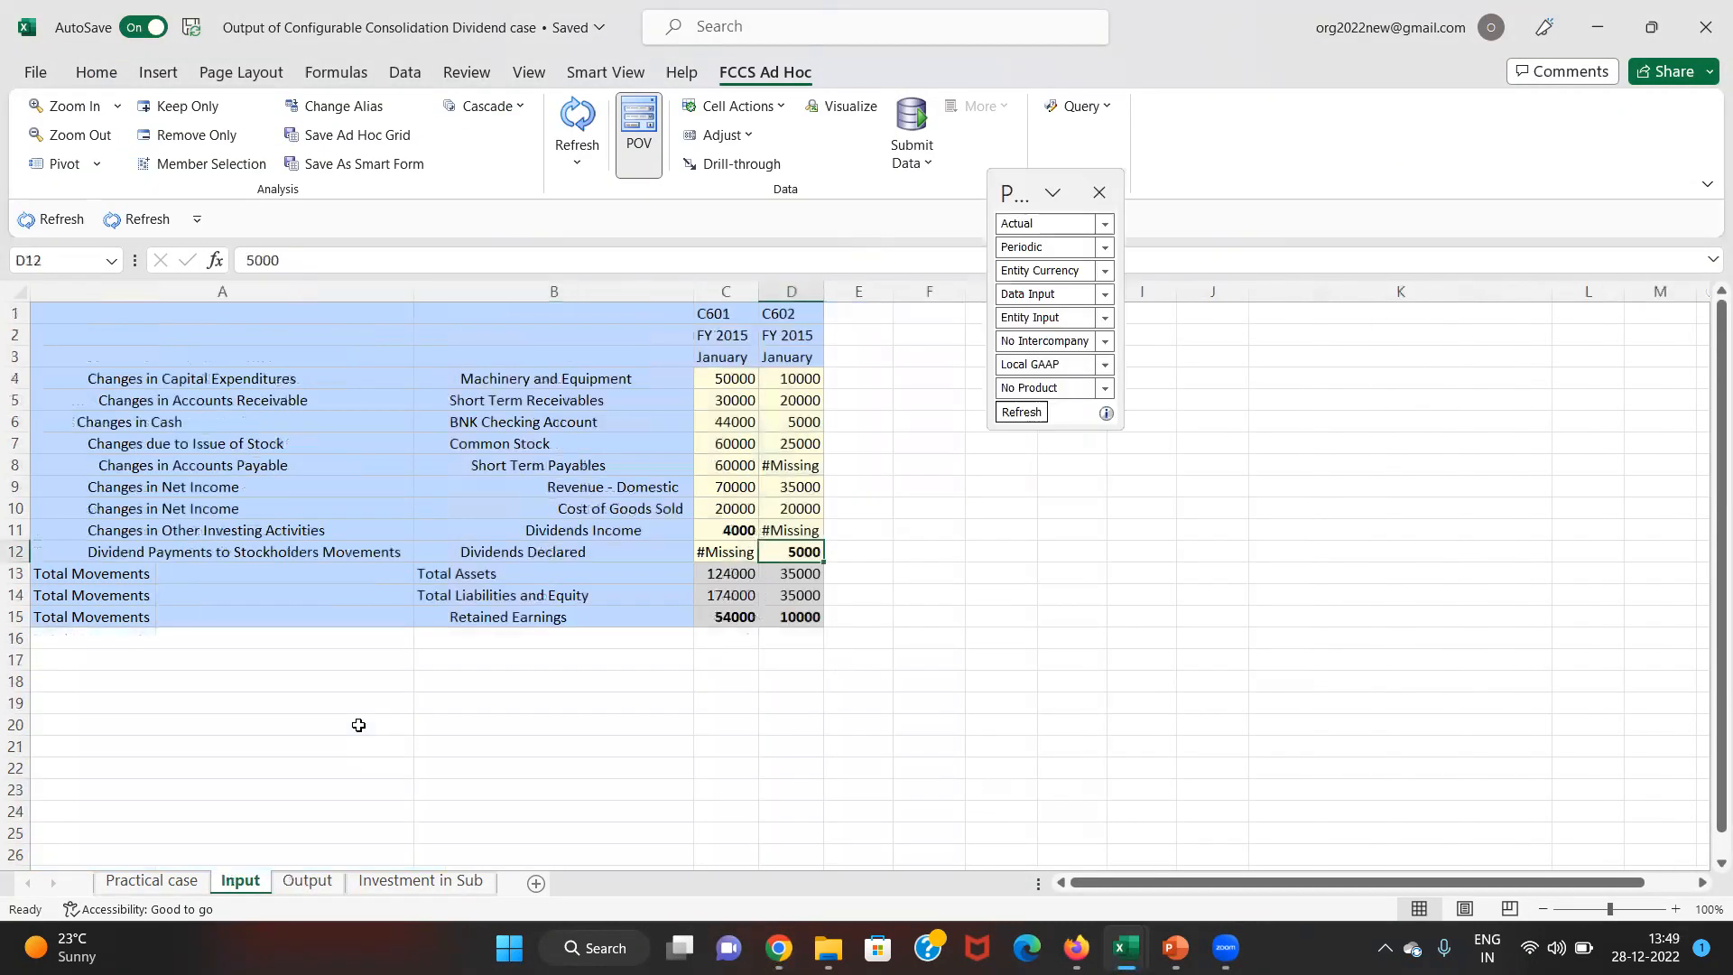
{"action": "key", "text": "ctrl+b"}
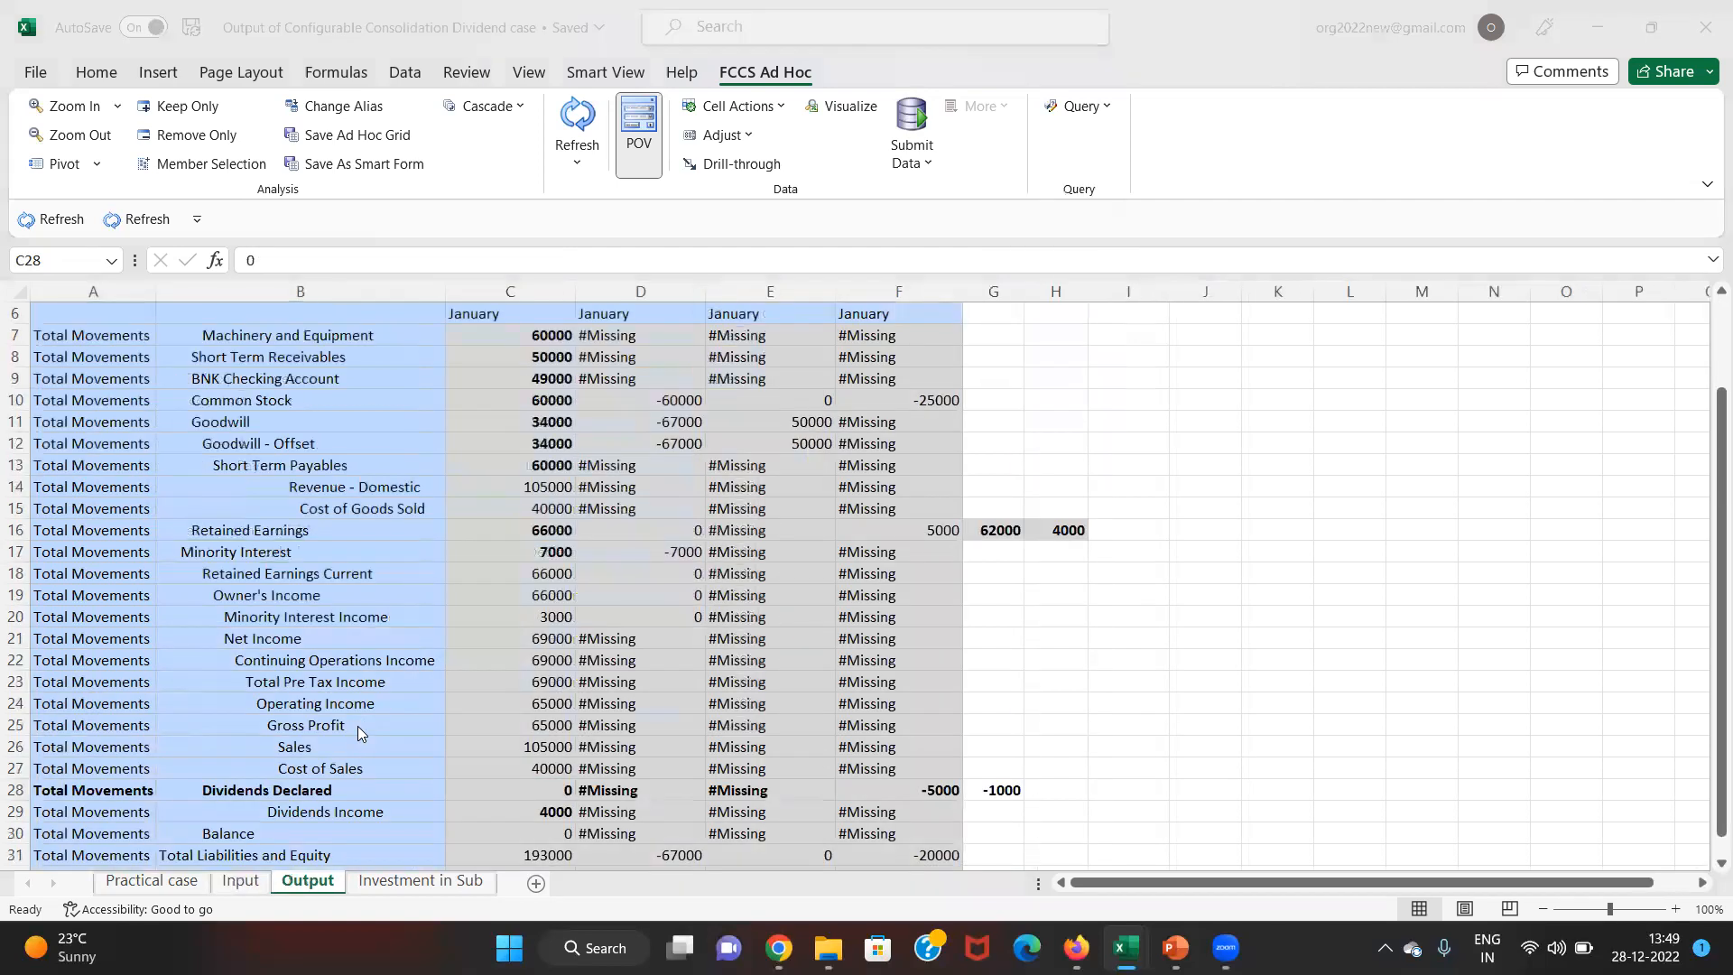
- Leave the dividend rule without saving, and review the processing option and account redirection of the rule "Goodwill increased now adjusted"
{"action": "key", "text": "alt+Tab"}
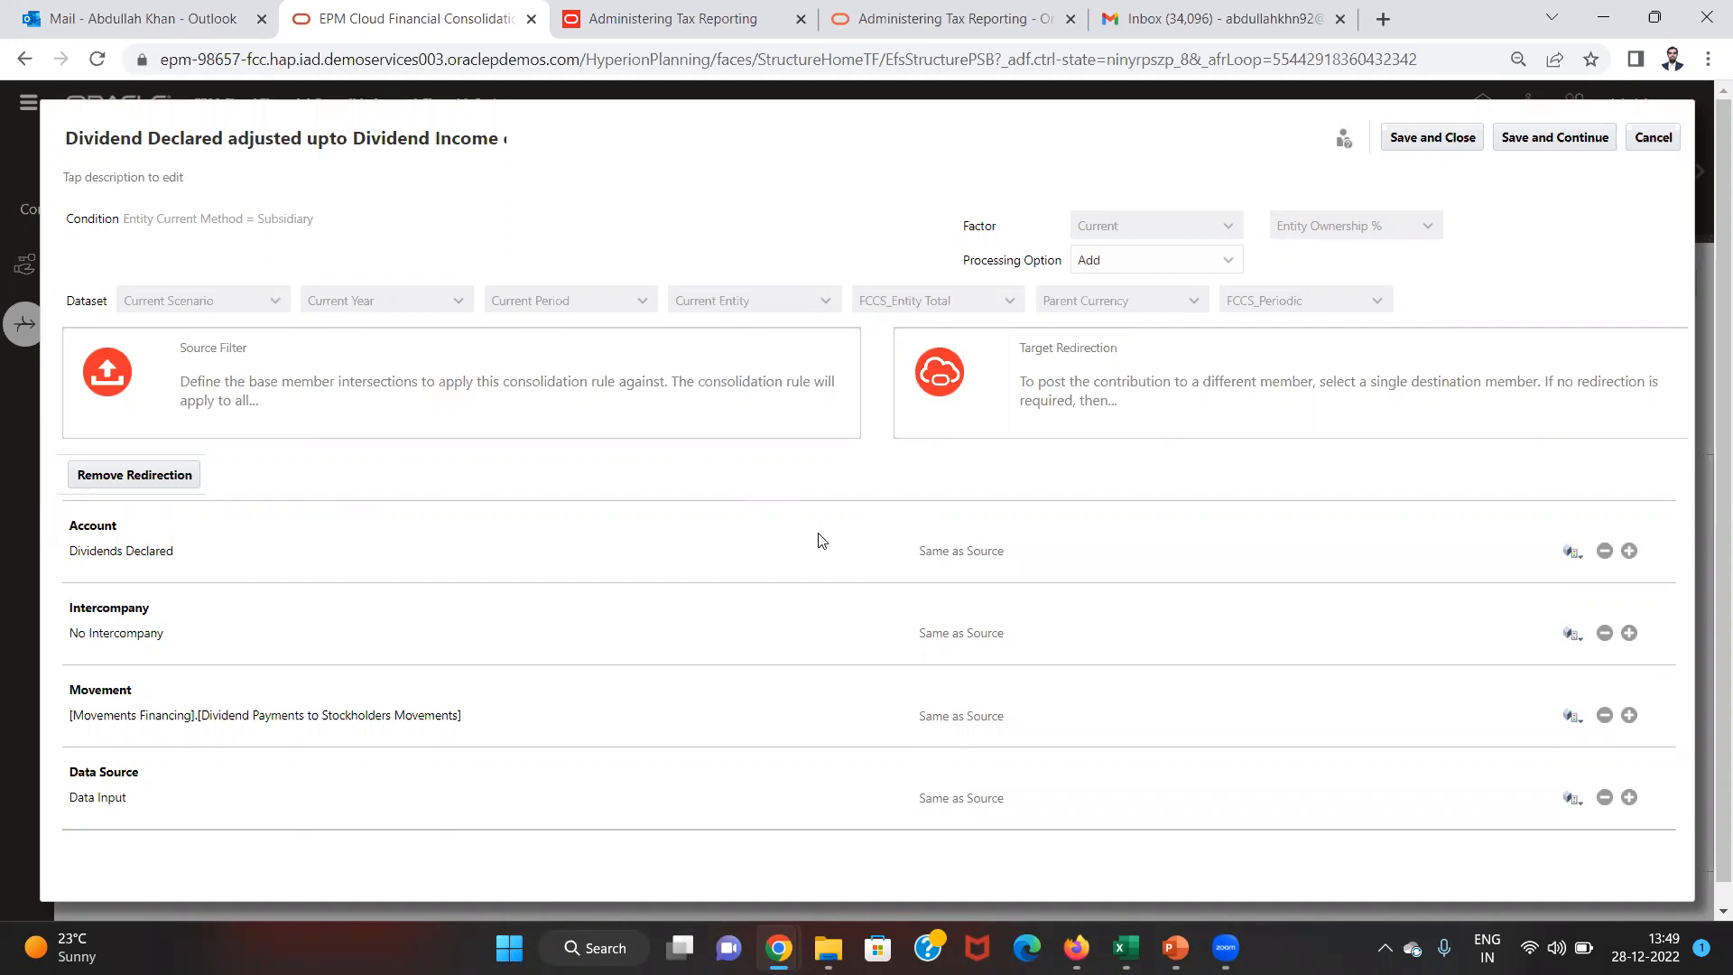
{"action": "left_click", "coordinate": [1649, 140]}
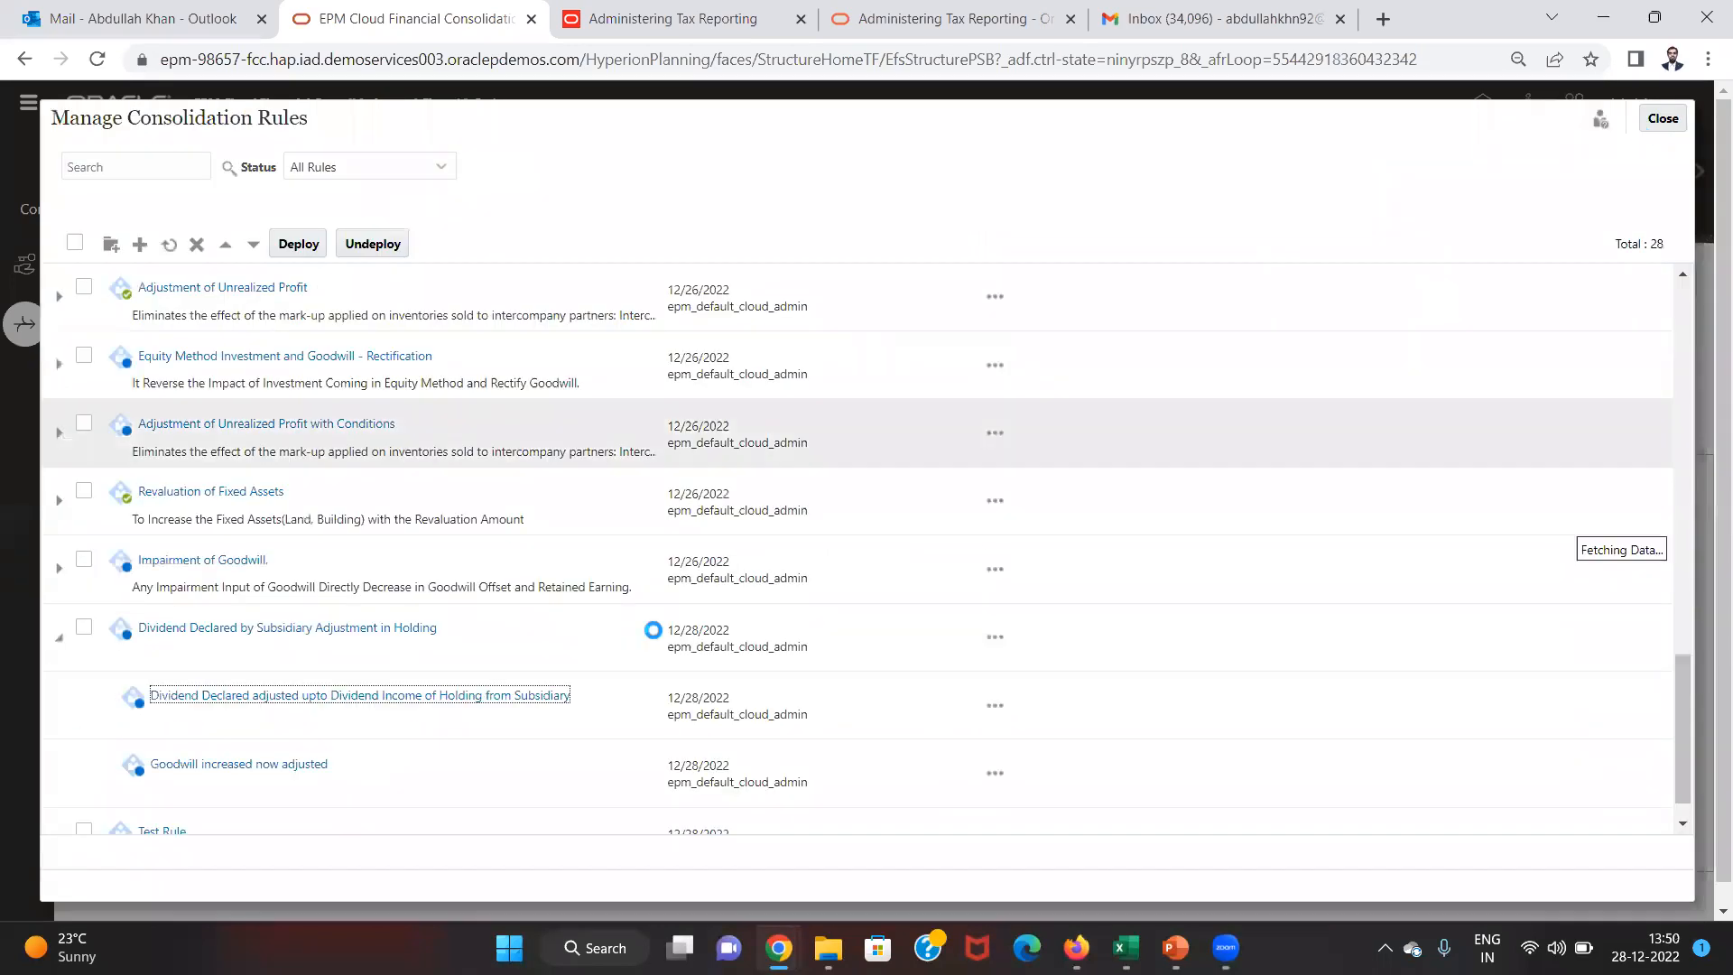
{"action": "left_click", "coordinate": [235, 769]}
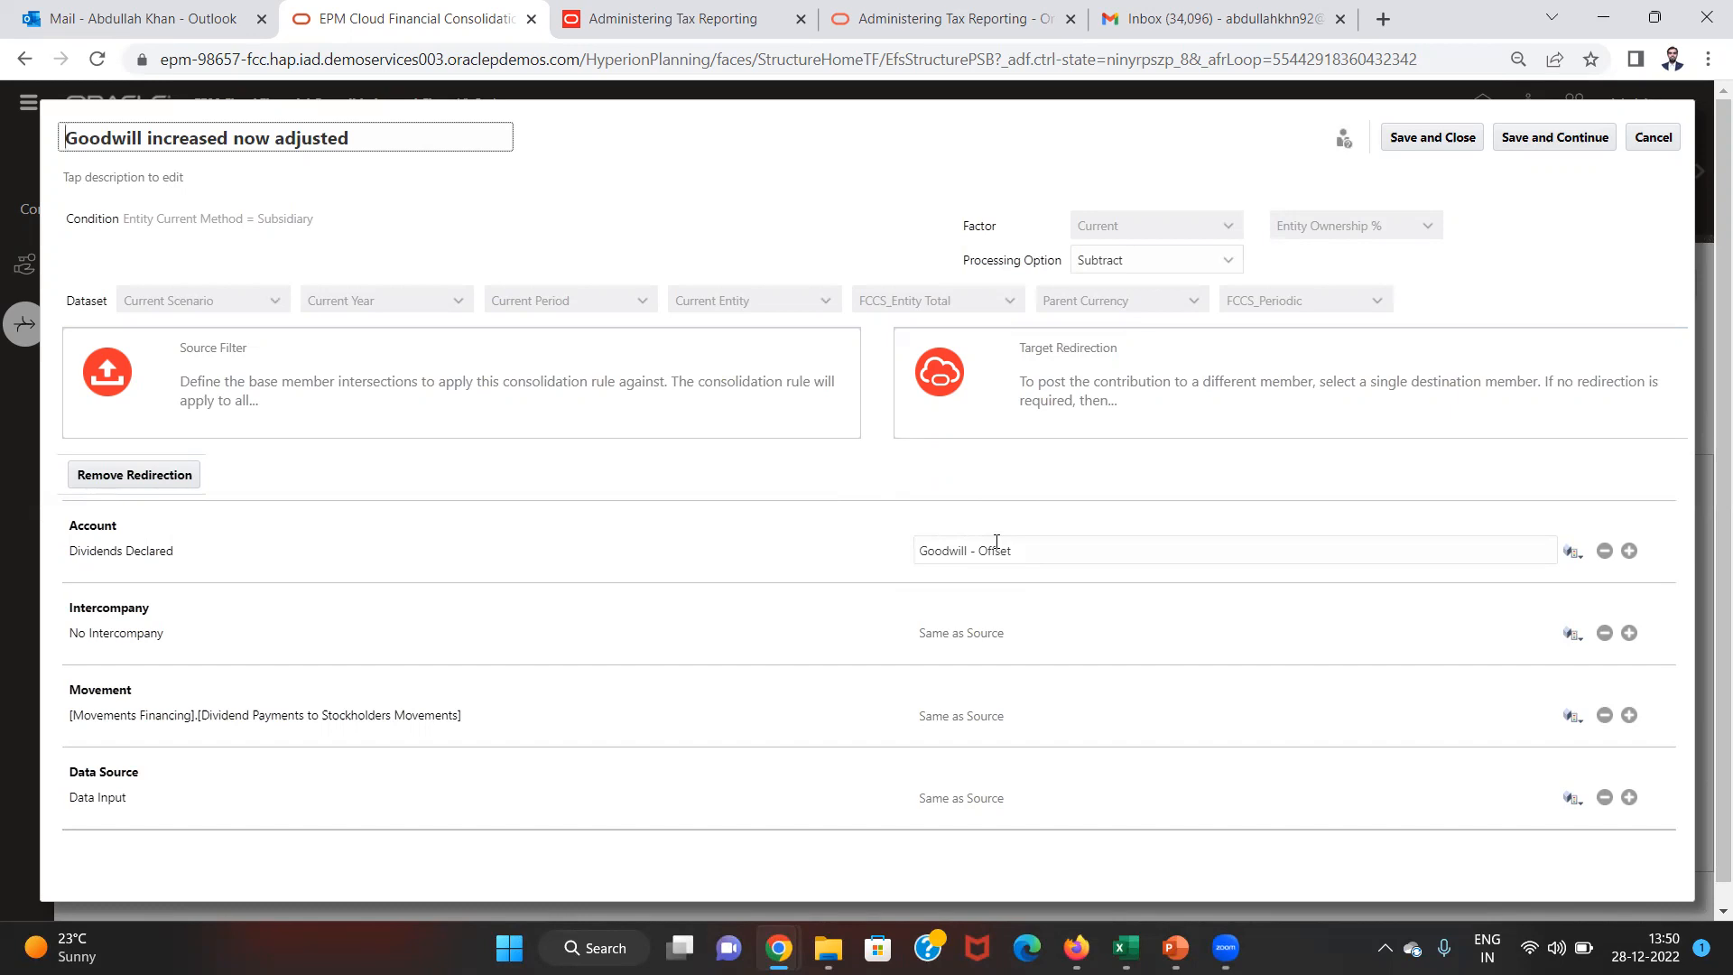
{"action": "left_click", "coordinate": [1666, 136]}
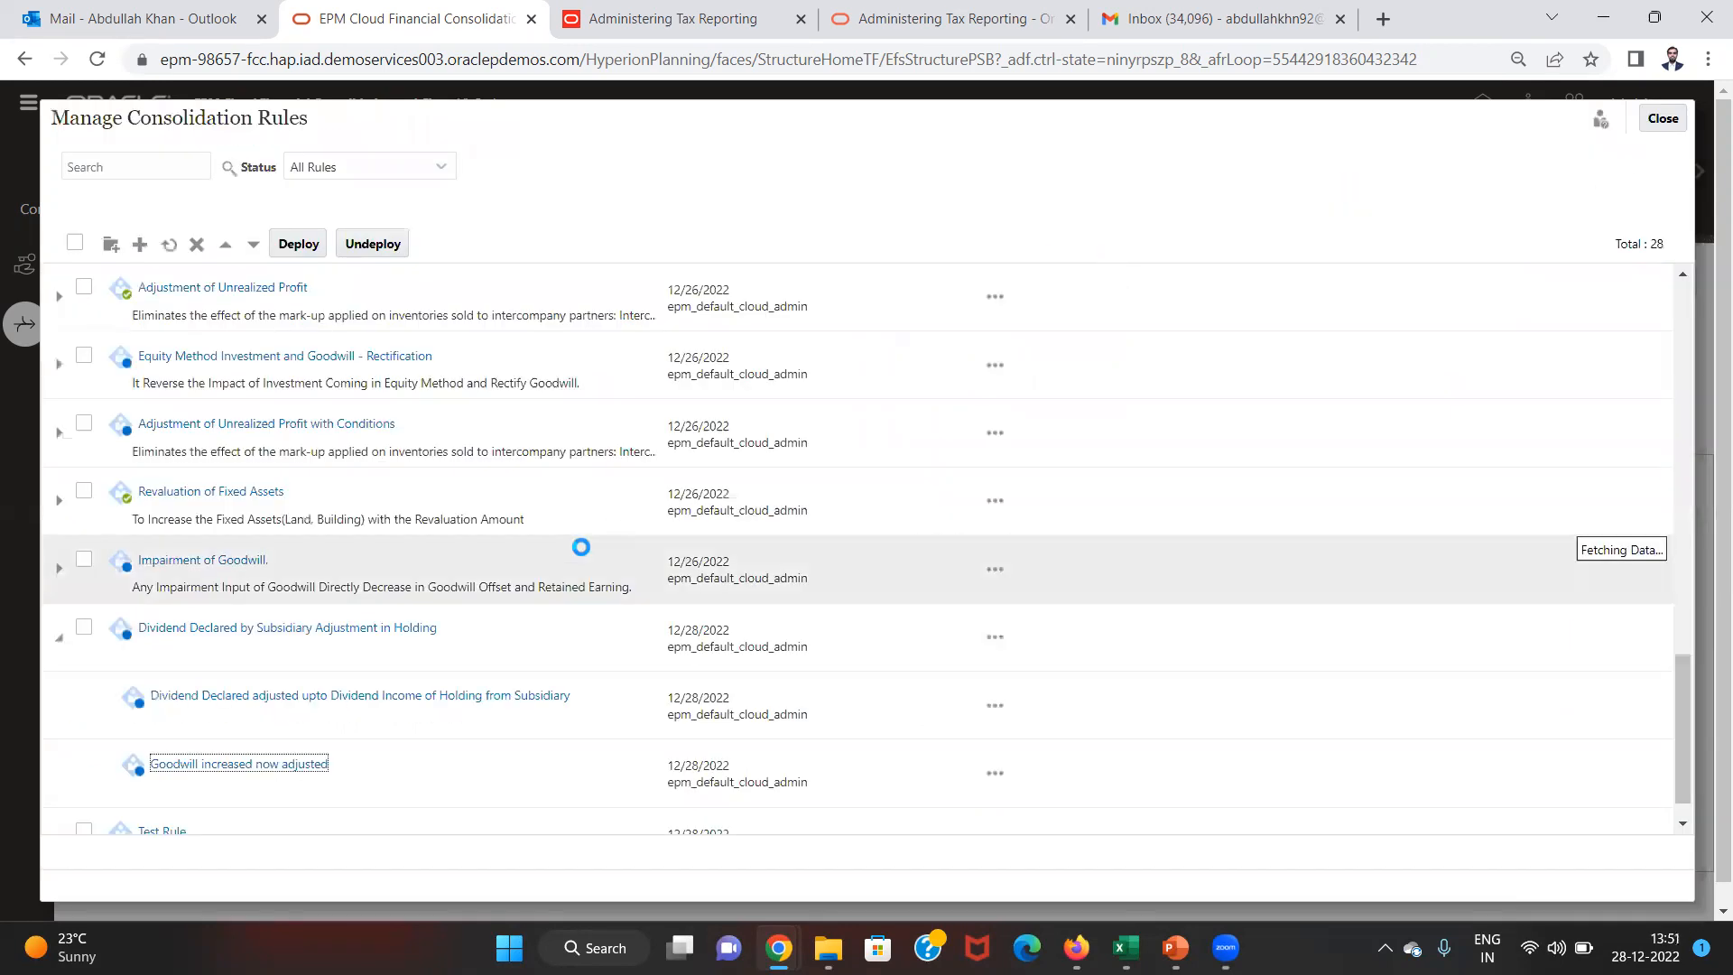
- Deploy the rule set "Dividend Declared by Subsidiary Adjustment in Holding" and close the consolidation rules
{"action": "left_click", "coordinate": [83, 628]}
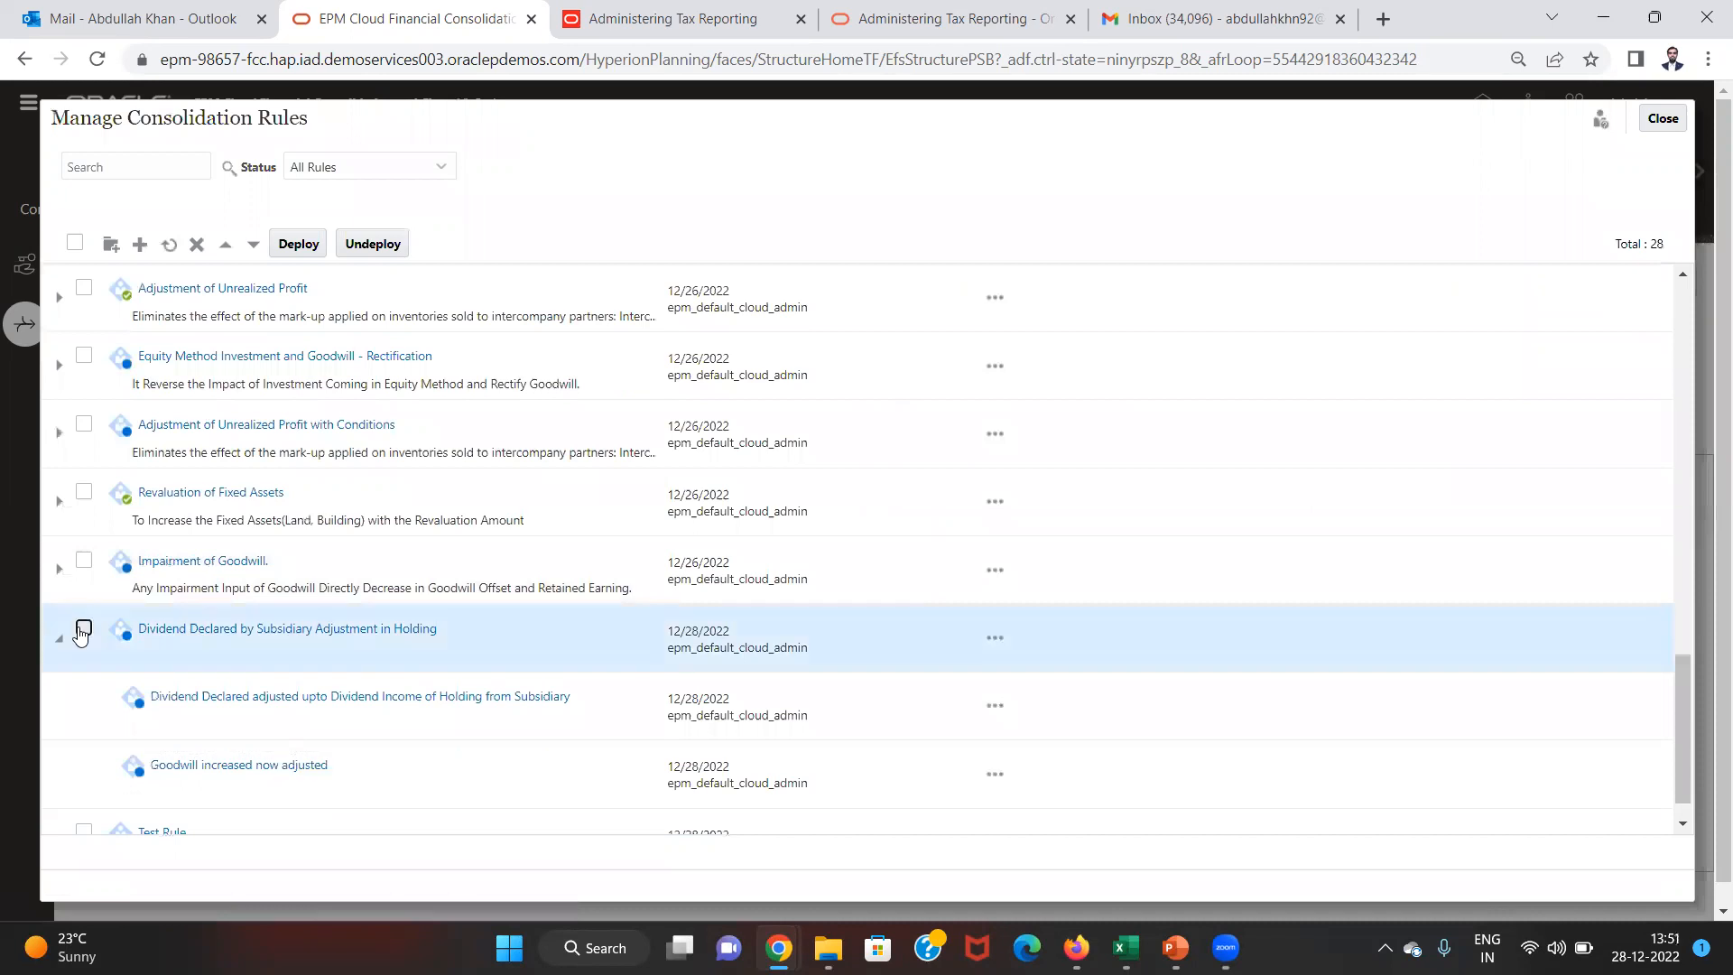
{"action": "left_click", "coordinate": [313, 249]}
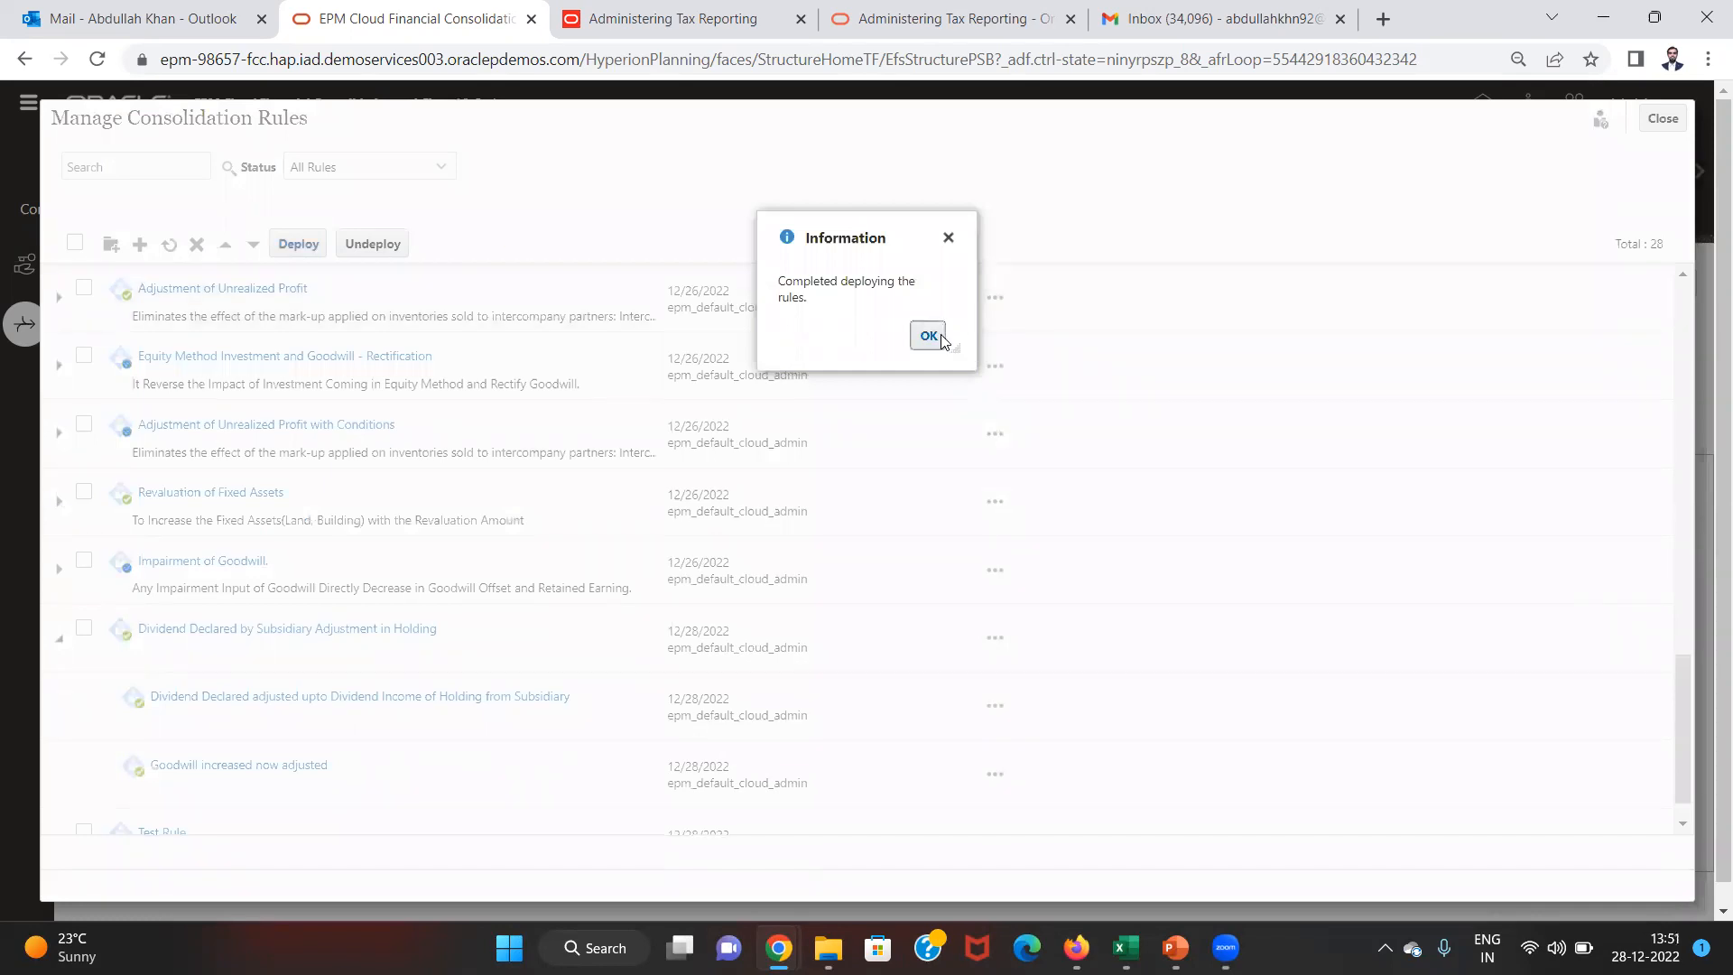
{"action": "left_click", "coordinate": [945, 337]}
{"action": "left_click", "coordinate": [1669, 116]}
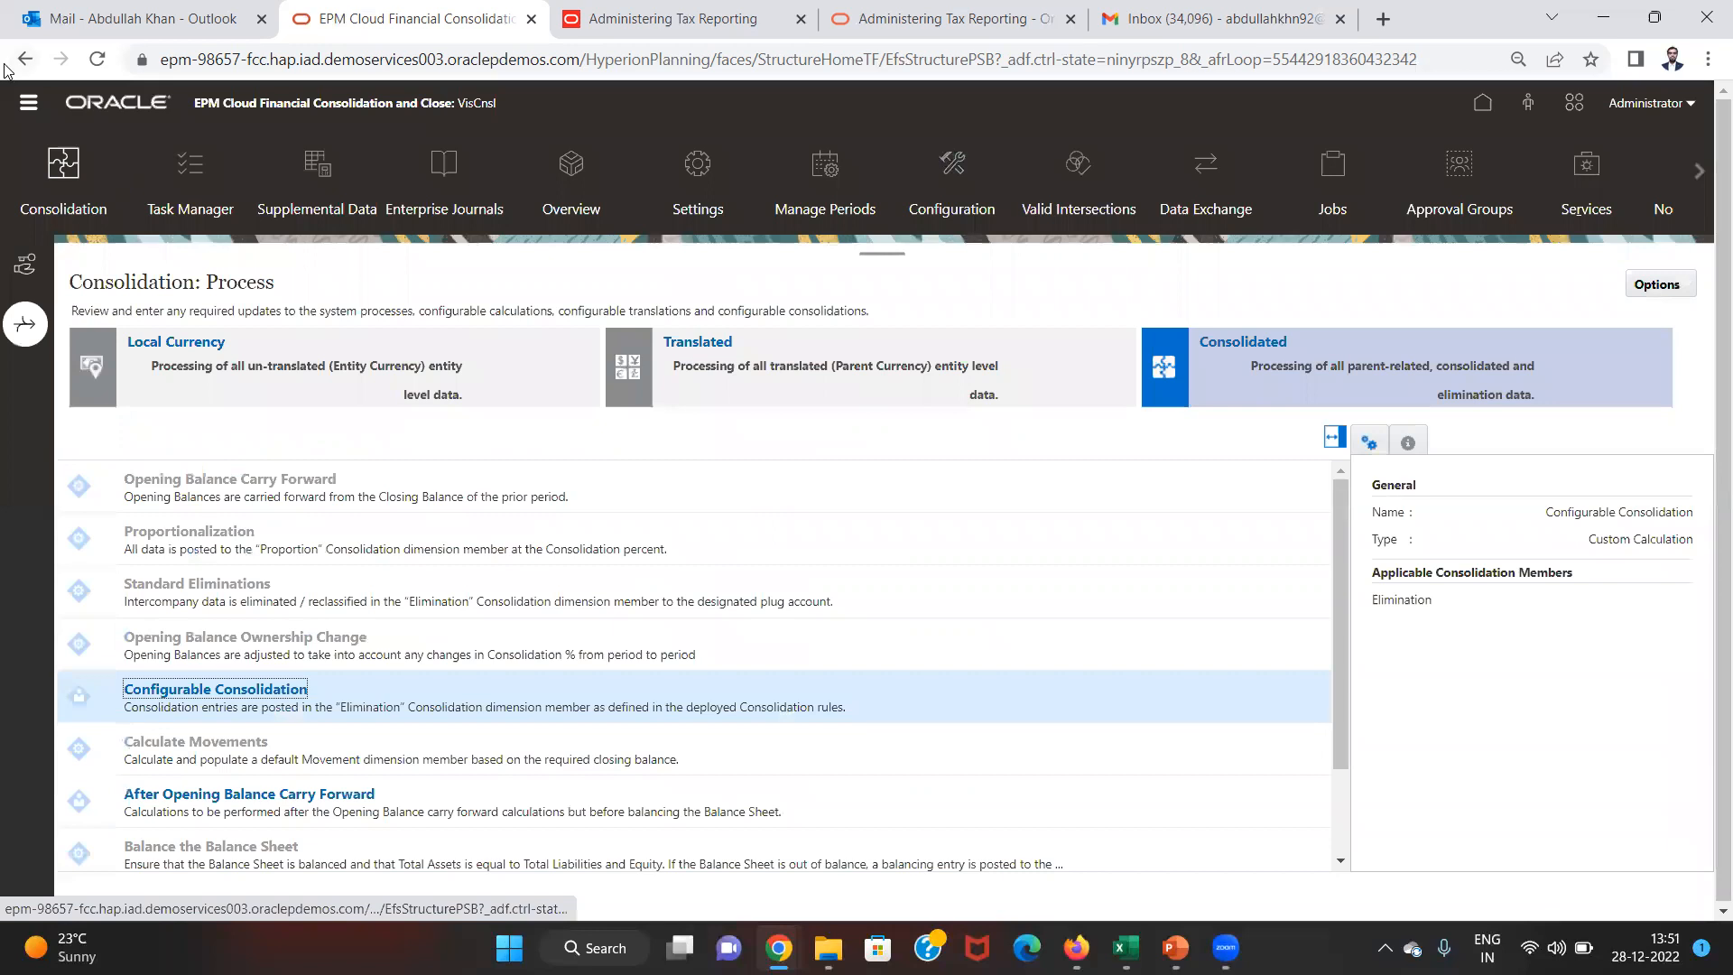
- Open the business rules and launch Consolidate for entity C_600, scenario Actual, period Jan and year FY15
{"action": "key", "text": "Return"}
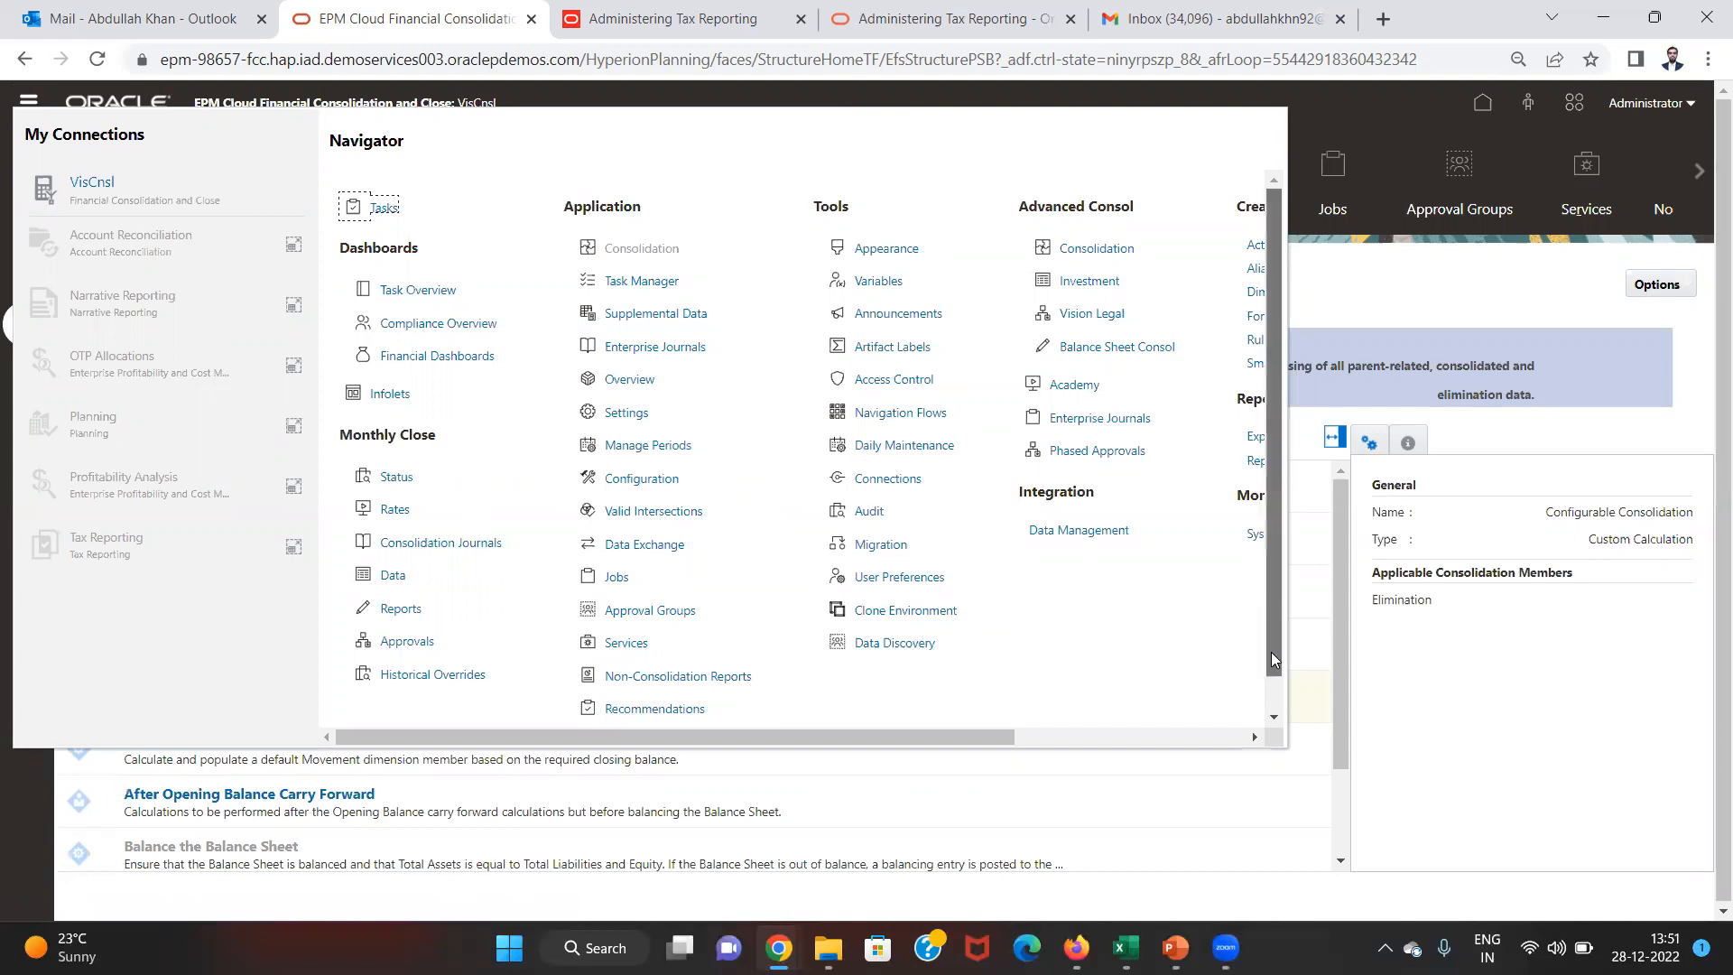
{"action": "scroll", "coordinate": [1273, 659], "scroll_direction": "down", "scroll_amount": 2}
{"action": "left_click", "coordinate": [616, 705]}
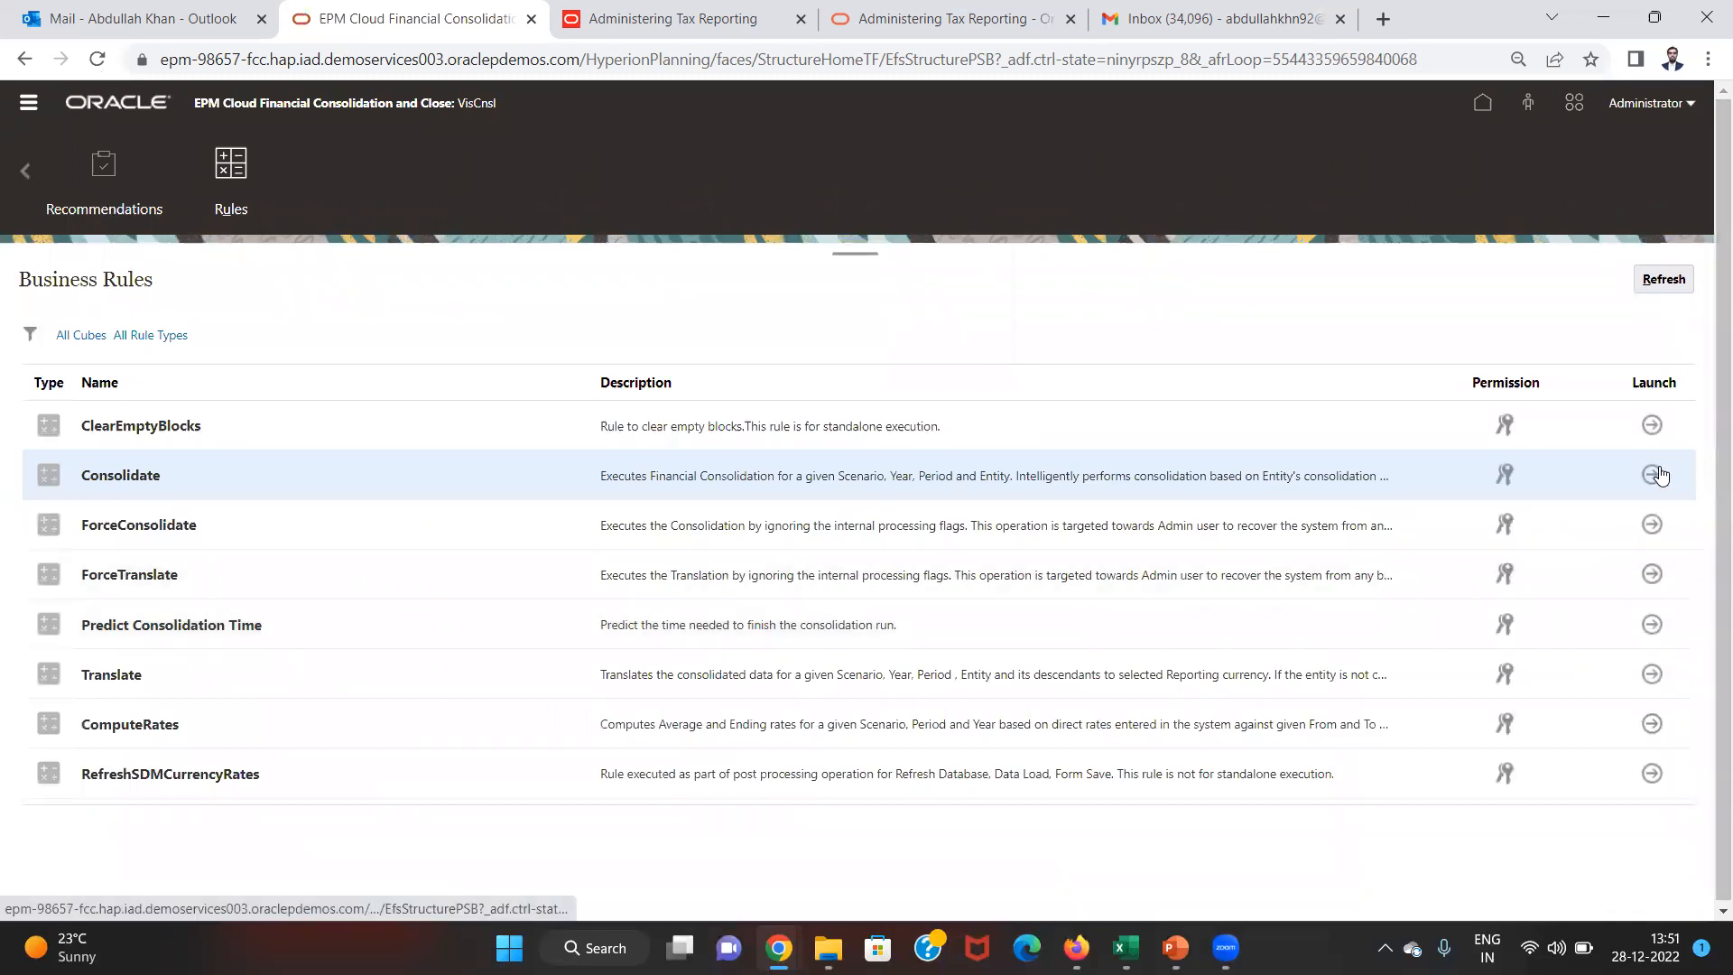
{"action": "left_click", "coordinate": [1655, 474]}
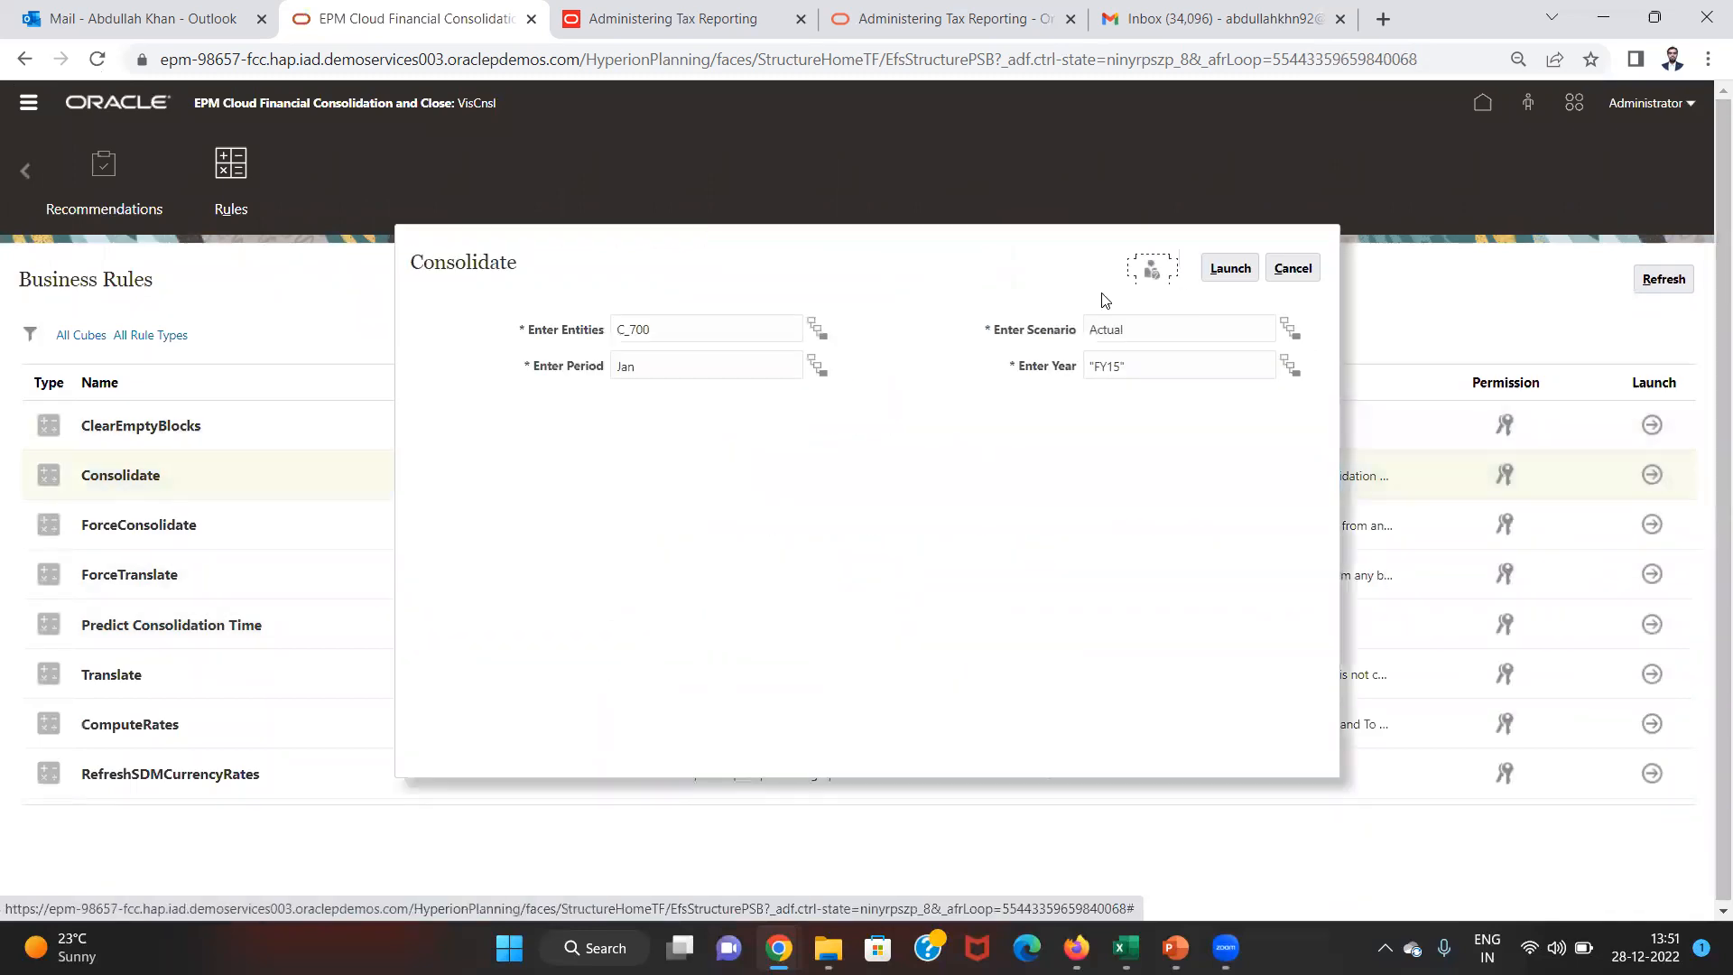
{"action": "left_click", "coordinate": [724, 325]}
{"action": "key", "text": "BackSpace"}
{"action": "key", "text": "BackSpace"}
{"action": "key", "text": "BackSpace"}
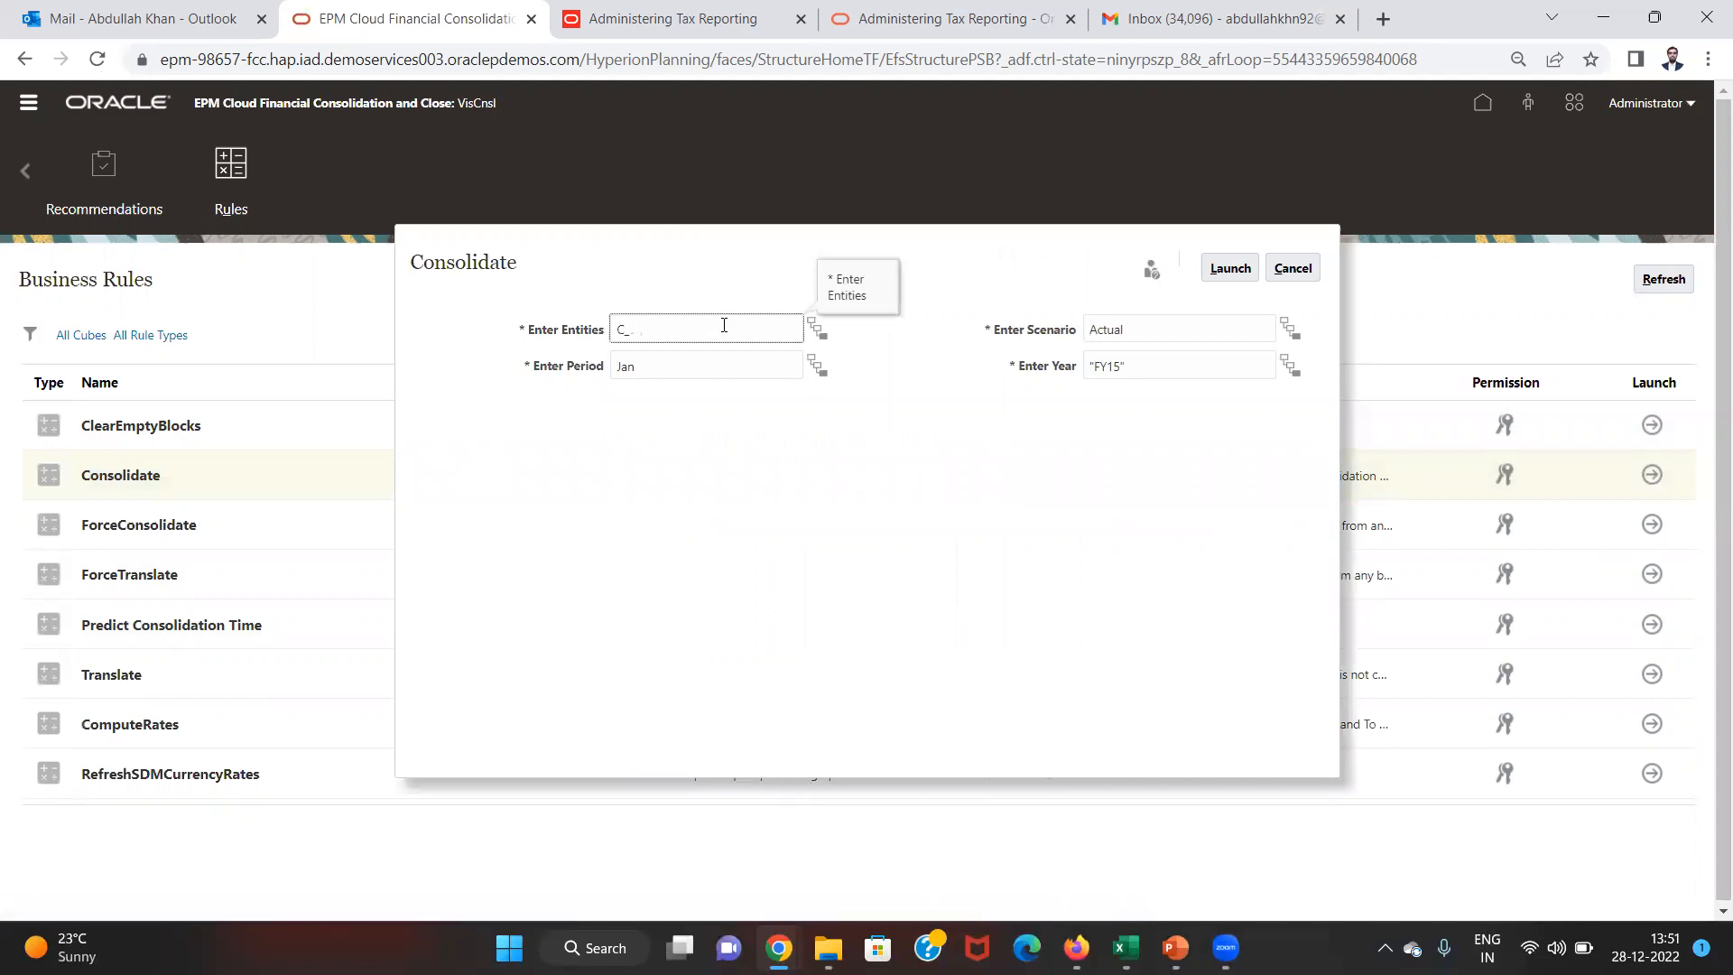
{"action": "left_click", "coordinate": [1212, 267]}
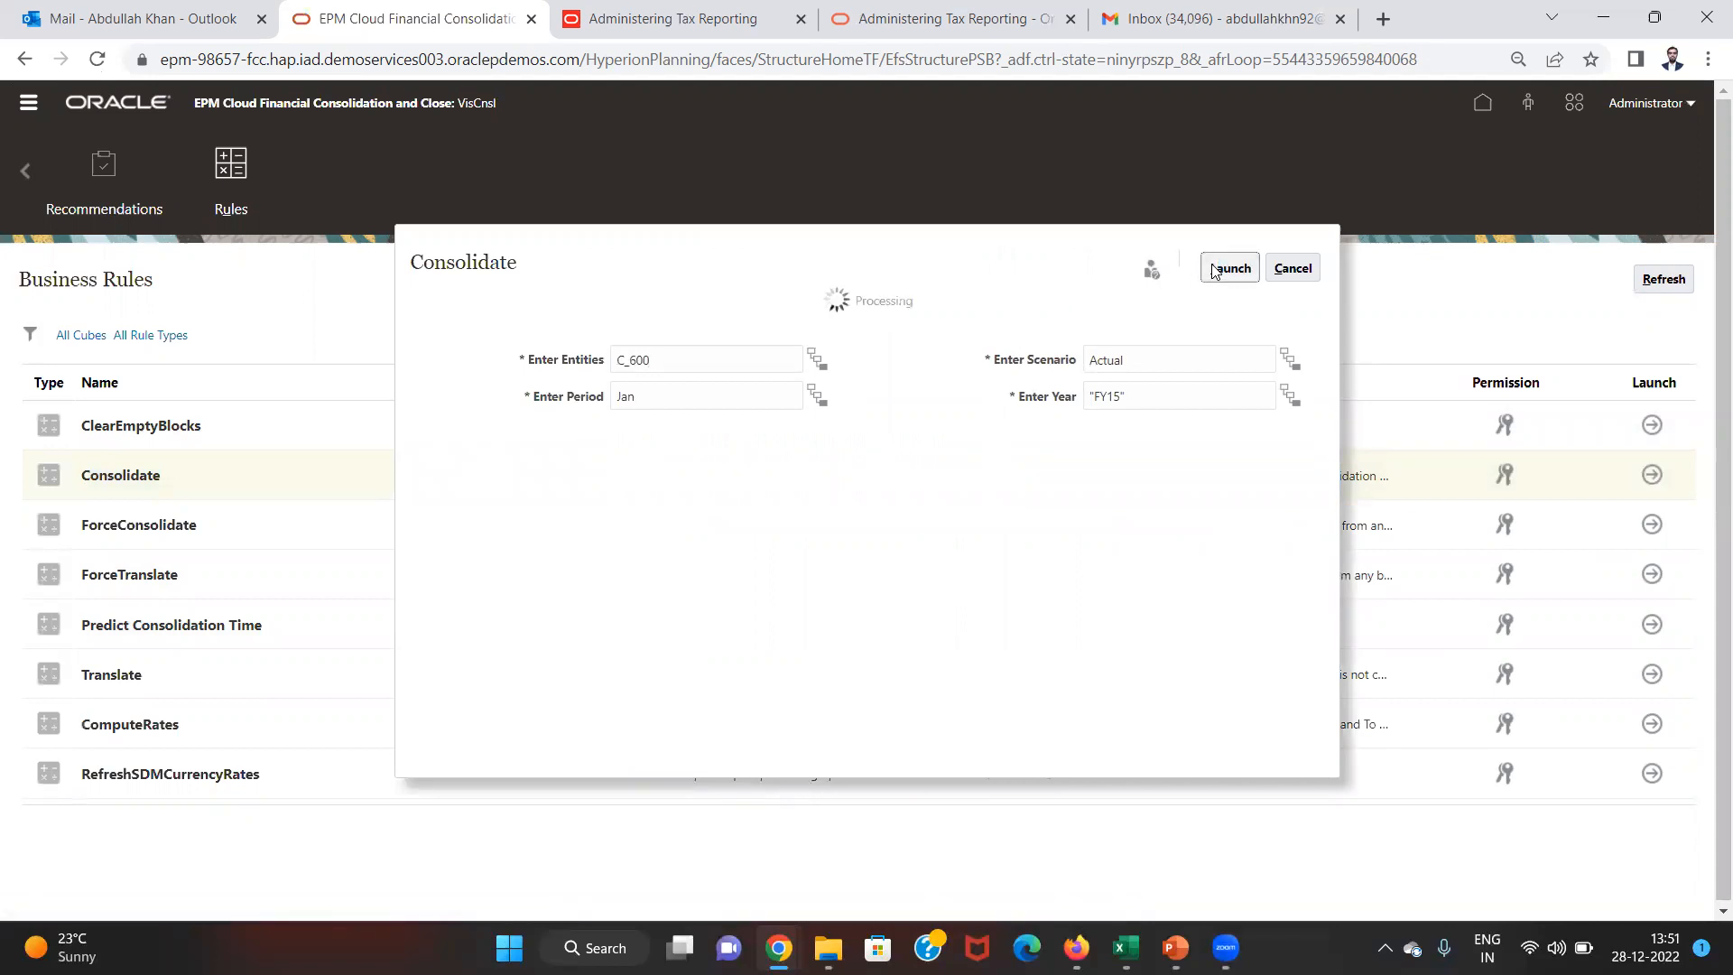
{"action": "left_click", "coordinate": [1389, 336]}
- Switch to the output workbook in Excel, refresh the ad hoc grid, check C_600's Goodwill in C11, and refresh again
{"action": "key", "text": "alt+Tab"}
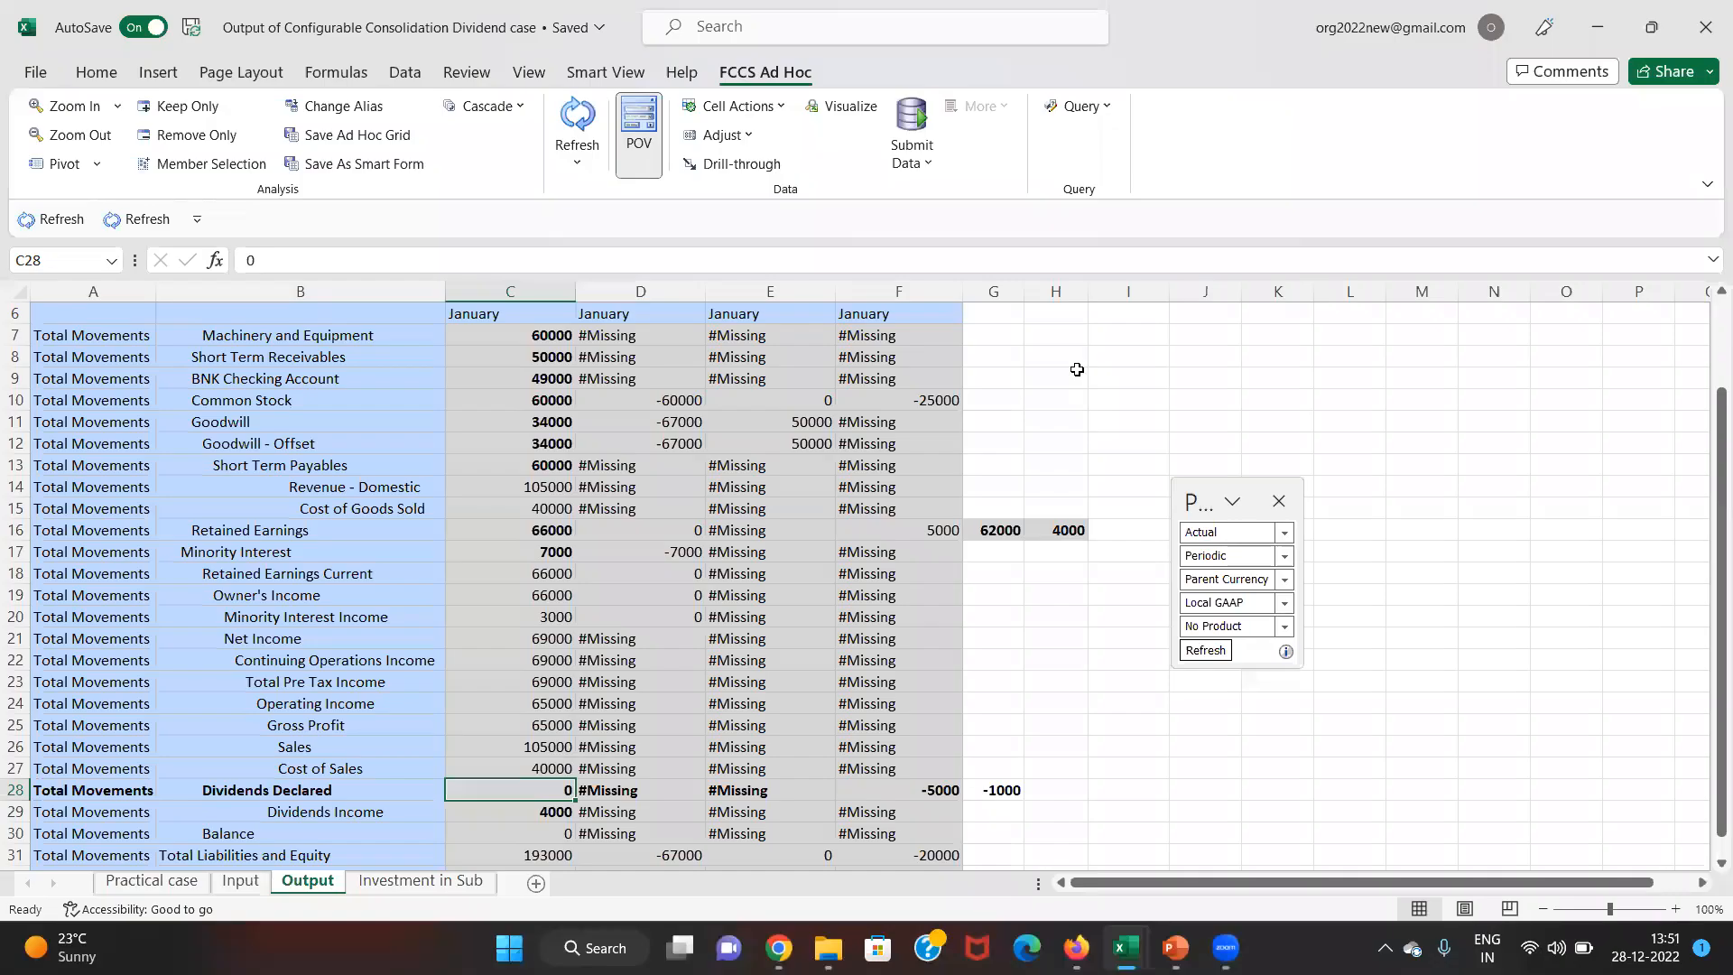
{"action": "left_click", "coordinate": [557, 112]}
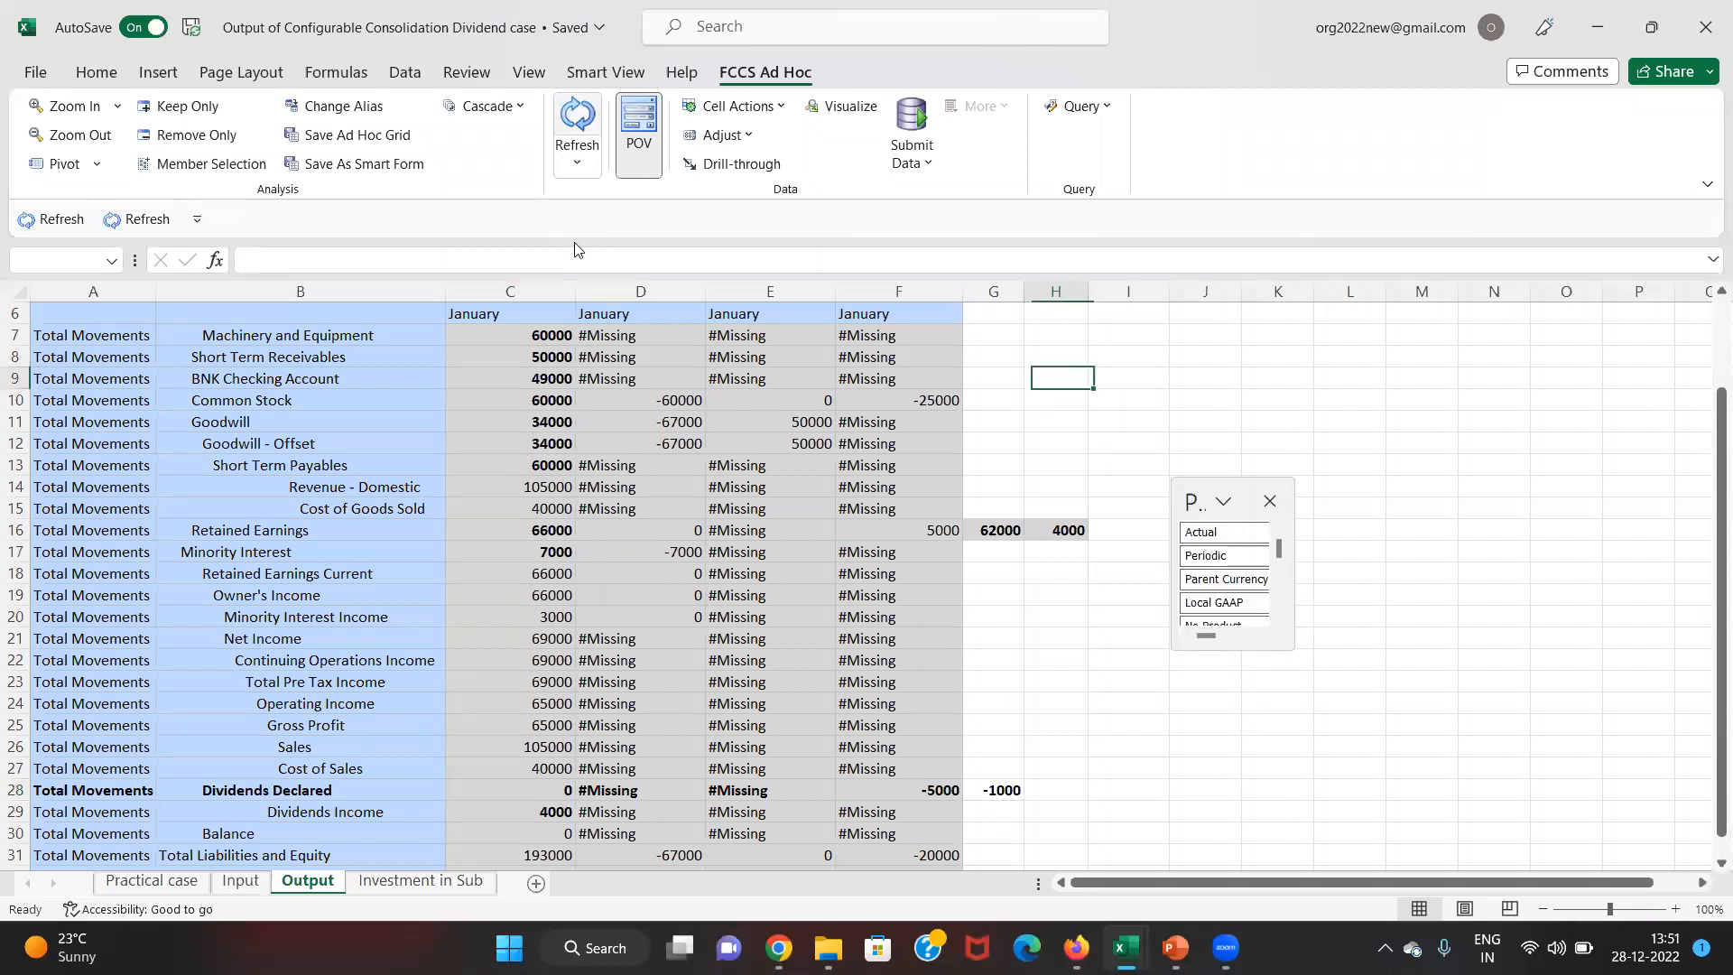
{"action": "key", "text": "Left"}
{"action": "key", "text": "Left"}
{"action": "key", "text": "Left"}
{"action": "key", "text": "Left"}
{"action": "key", "text": "Up"}
{"action": "key", "text": "Left"}
{"action": "key", "text": "Down"}
{"action": "key", "text": "Down"}
{"action": "key", "text": "Down"}
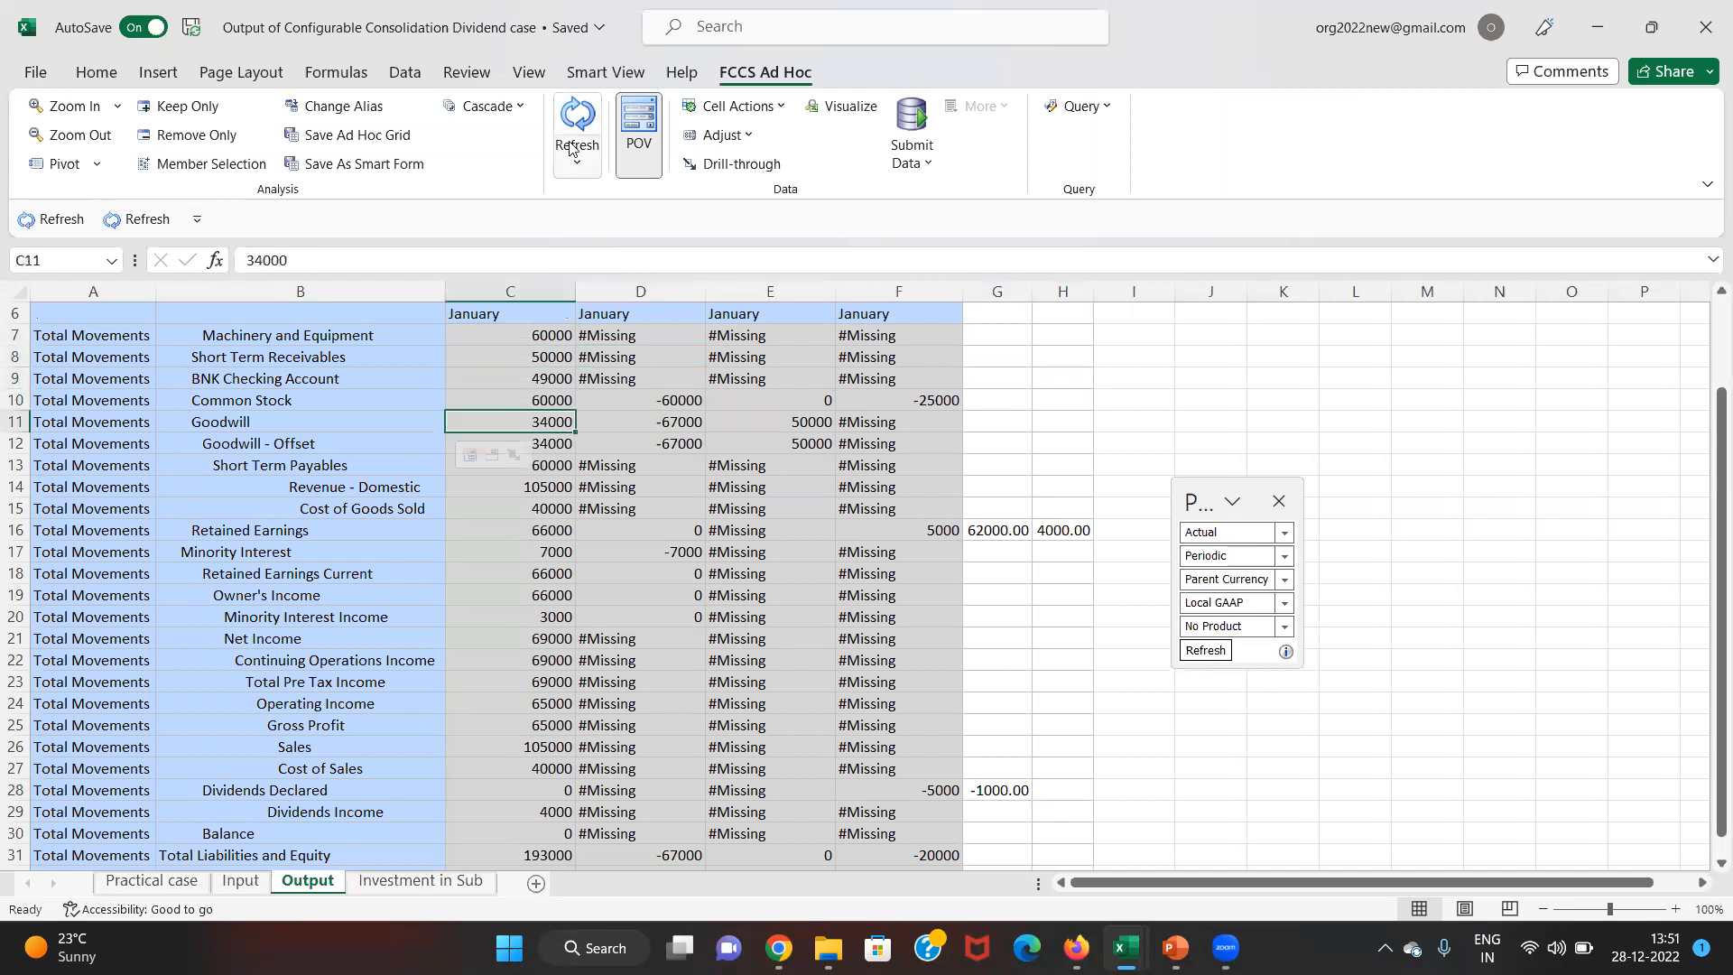
{"action": "left_click", "coordinate": [577, 117]}
- Return to the EPM Cloud page in Chrome and reopen the Configurable Consolidation rules of the Consolidated process
{"action": "key", "text": "alt+Tab"}
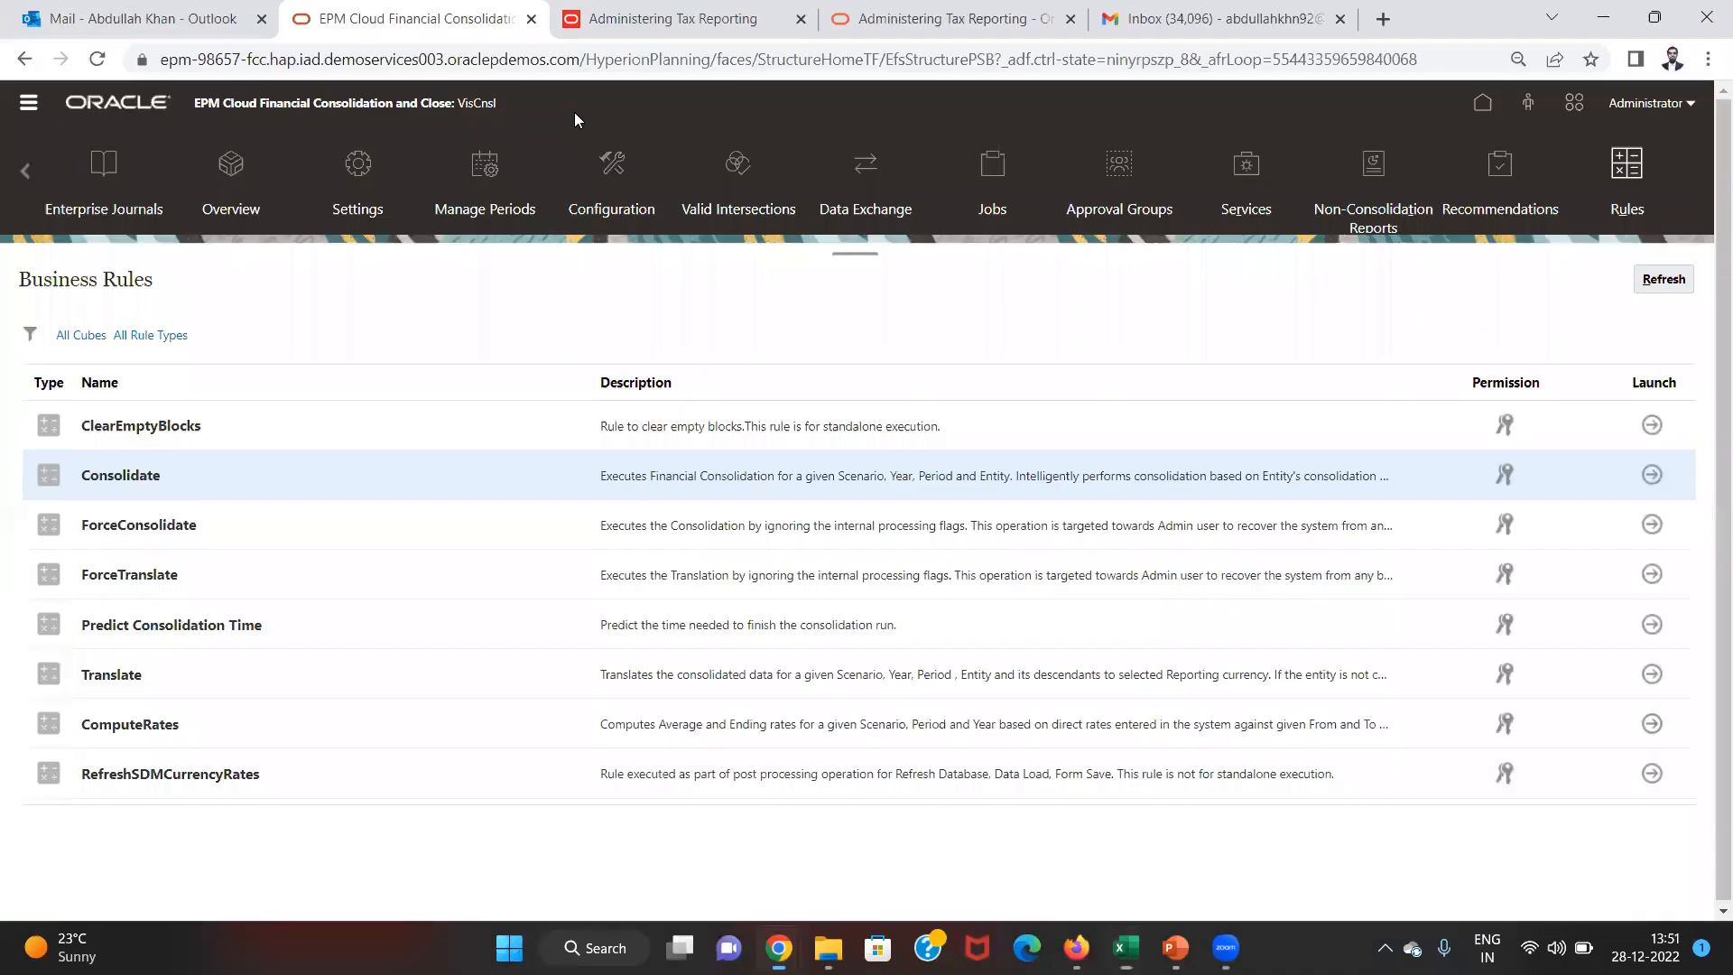
{"action": "left_click", "coordinate": [30, 101]}
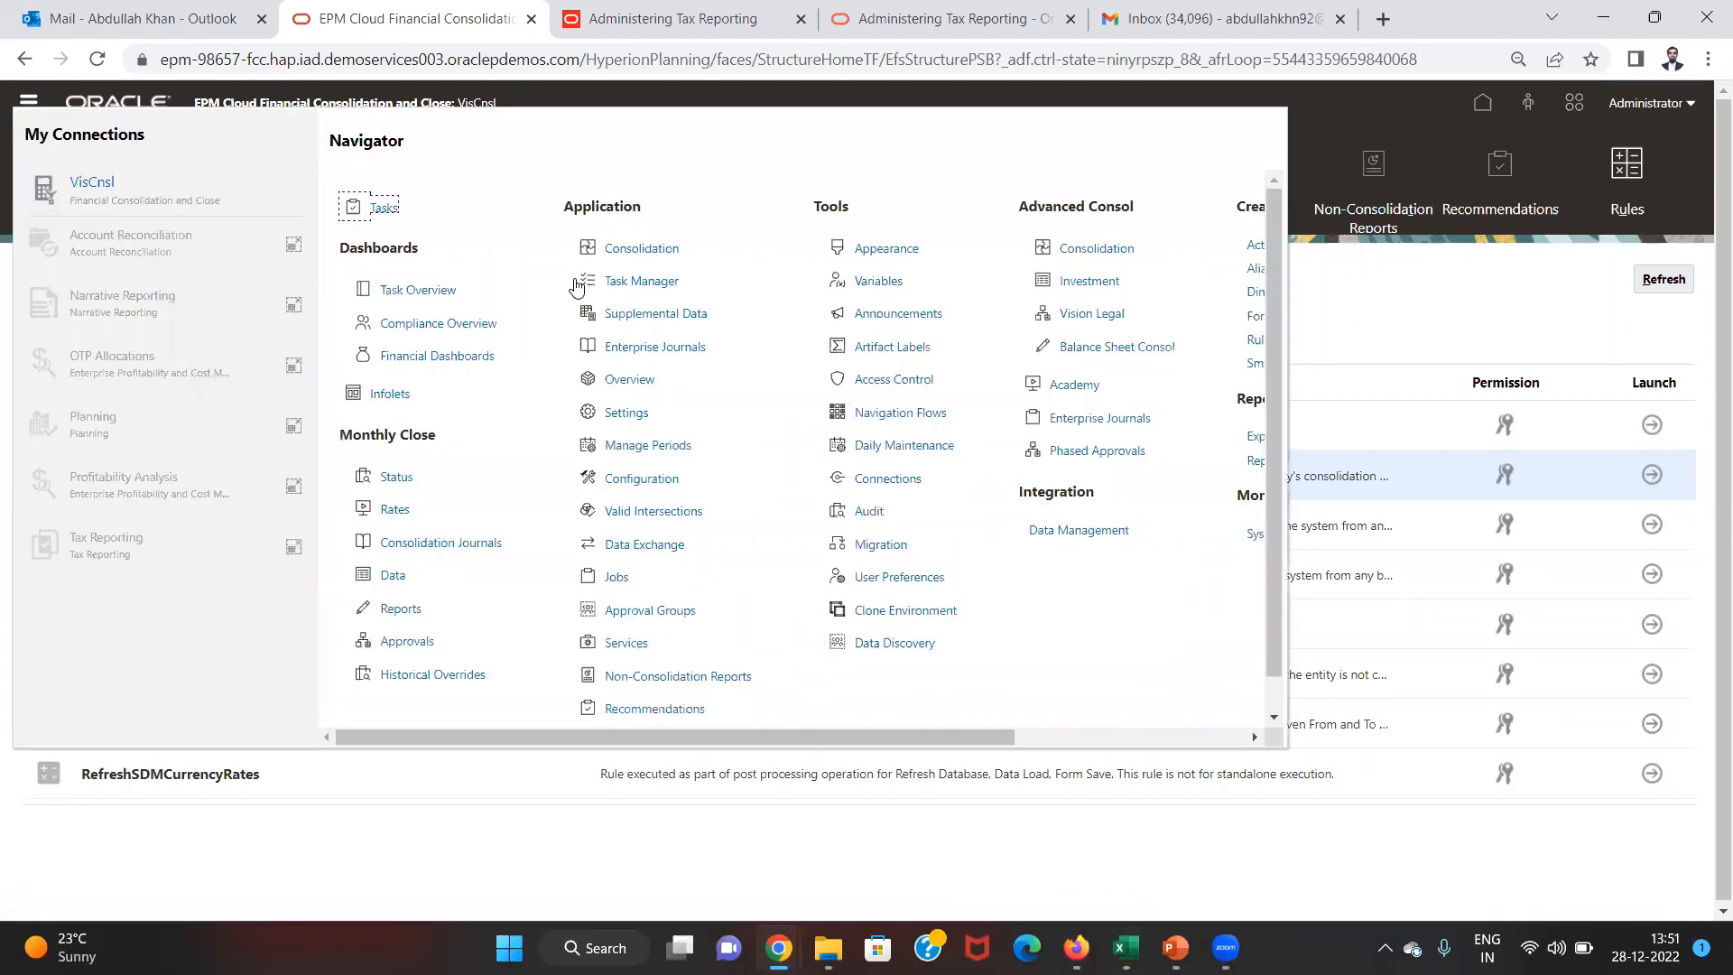
{"action": "left_click", "coordinate": [663, 251]}
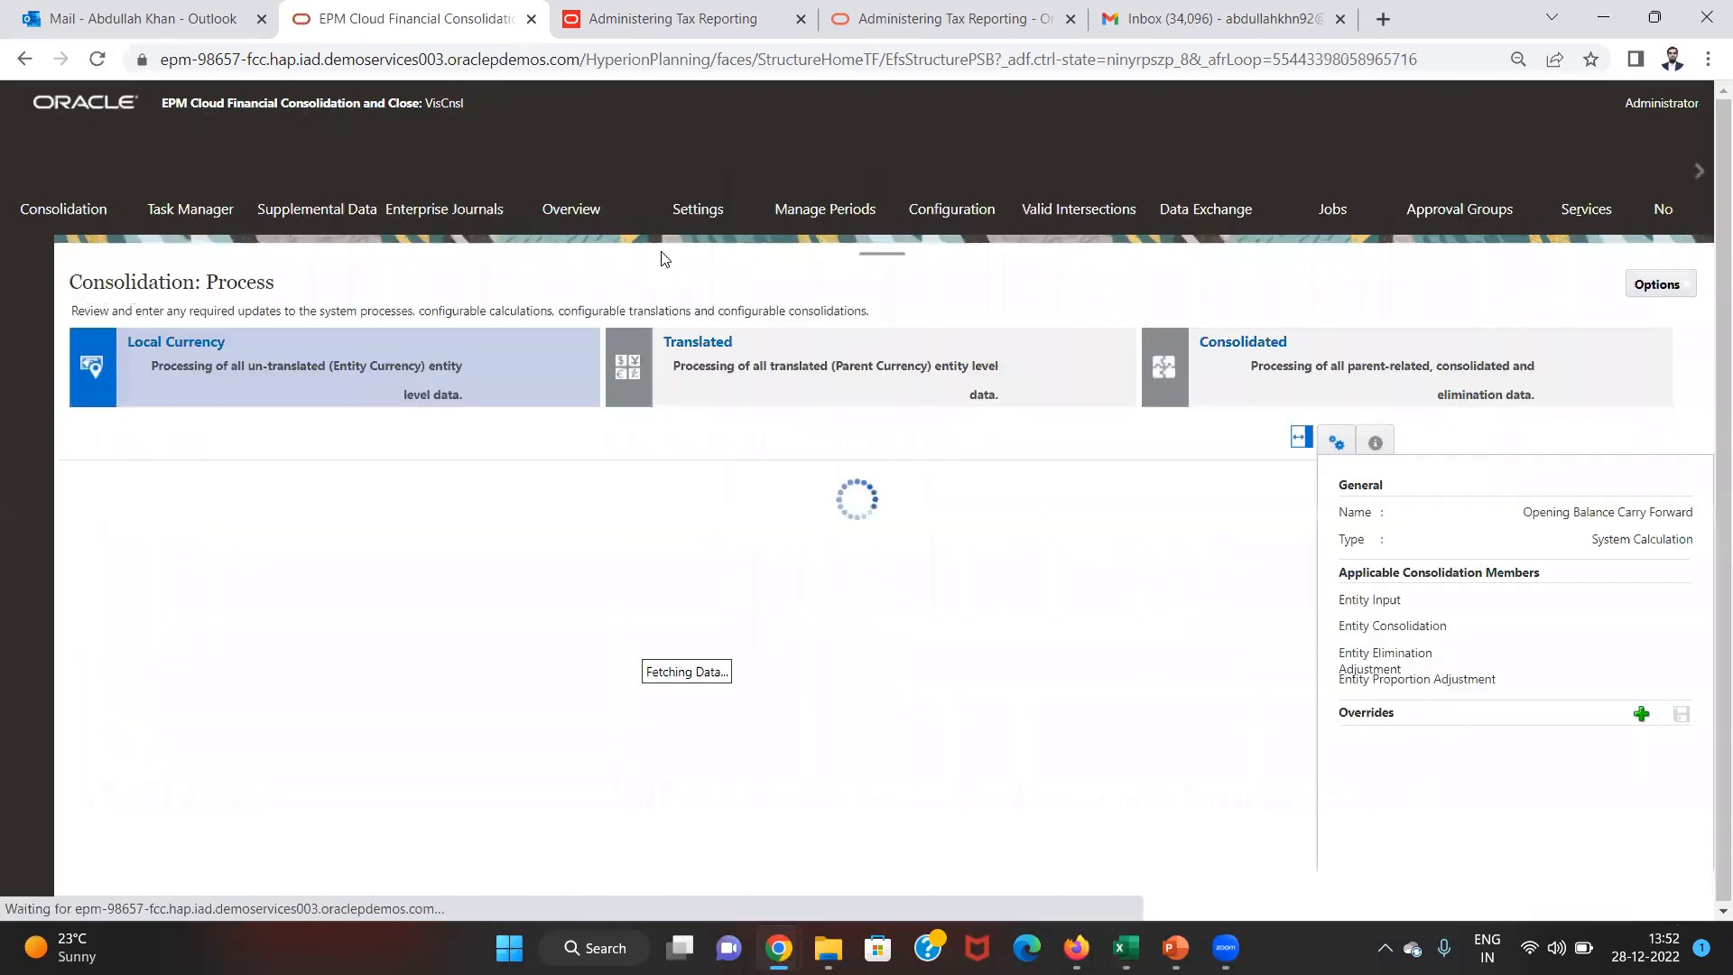
{"action": "left_click", "coordinate": [1267, 341]}
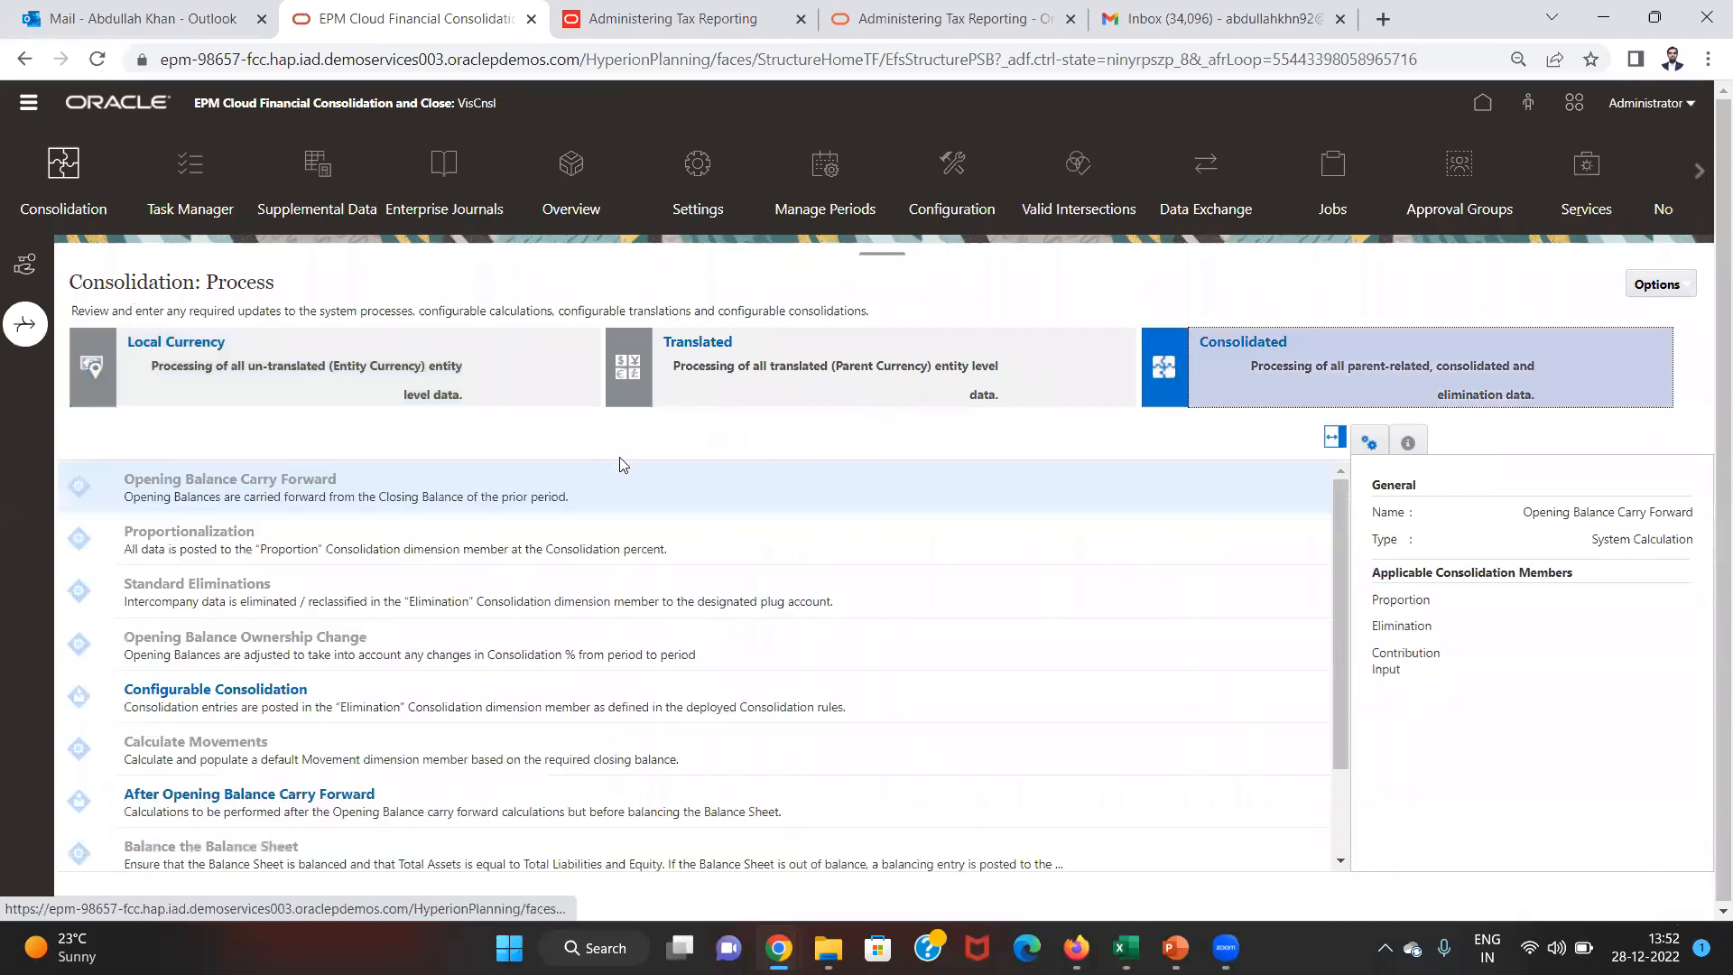
{"action": "left_click", "coordinate": [231, 690]}
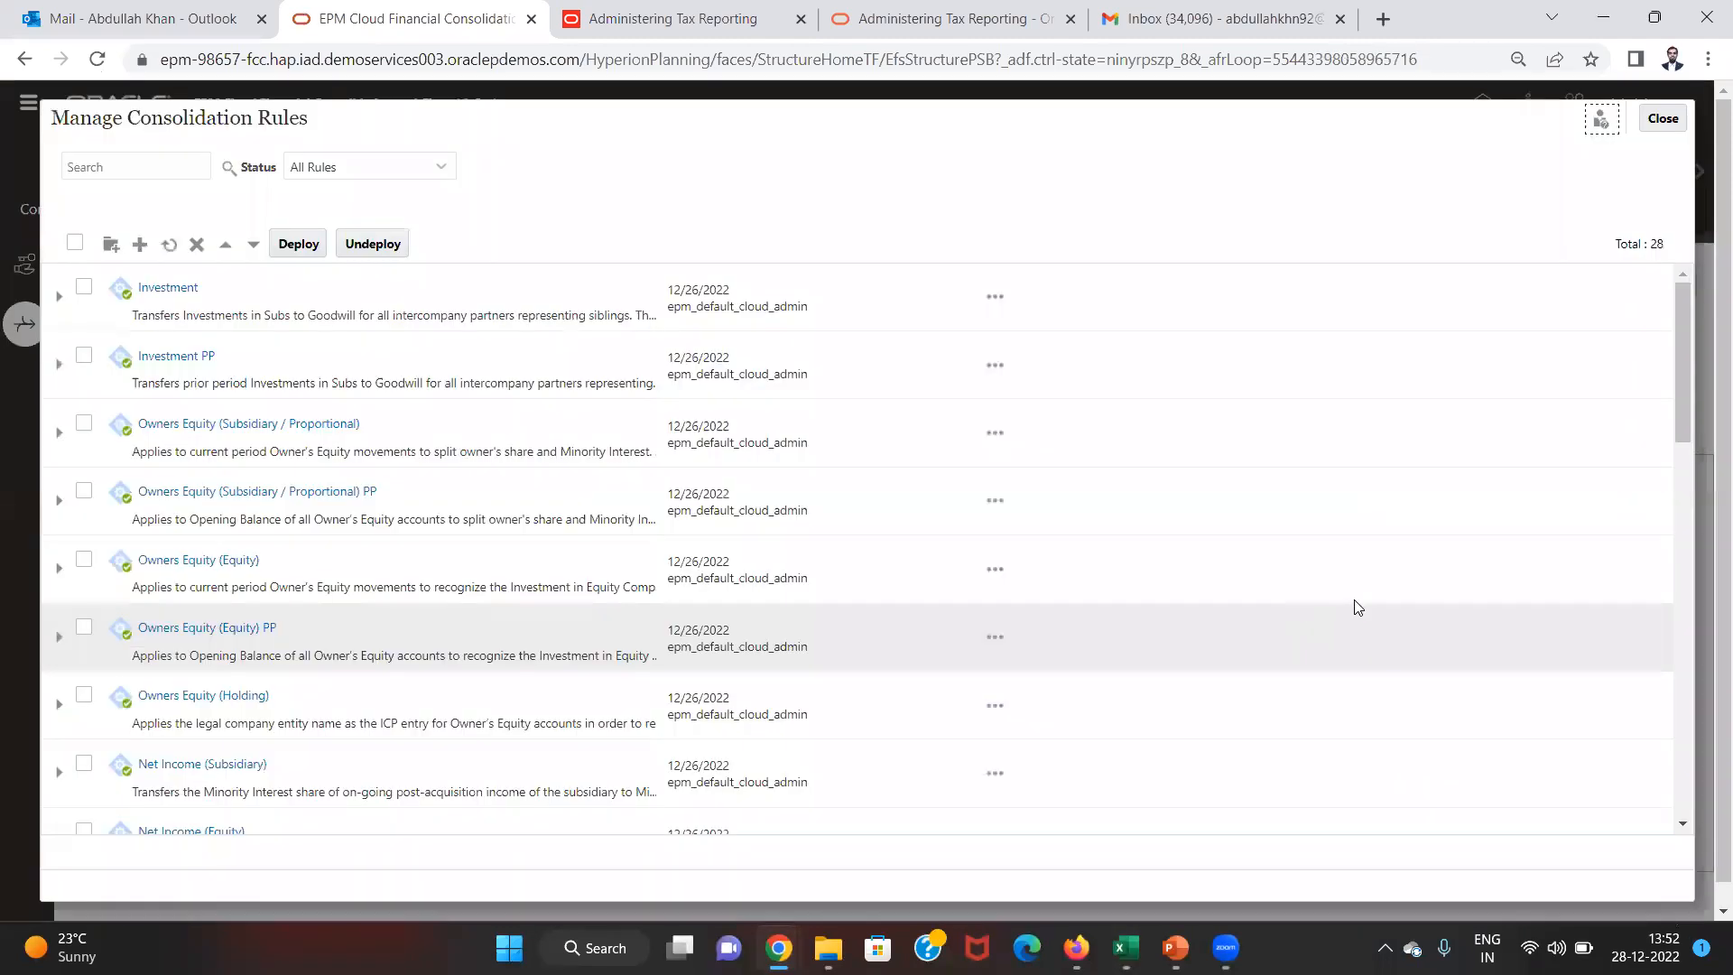
- Deploy the rule set "Dividend Declared by Subsidiary Adjustment in Holding" again and close the consolidation rules
{"action": "left_click_drag", "start_coordinate": [1678, 417], "coordinate": [1682, 847]}
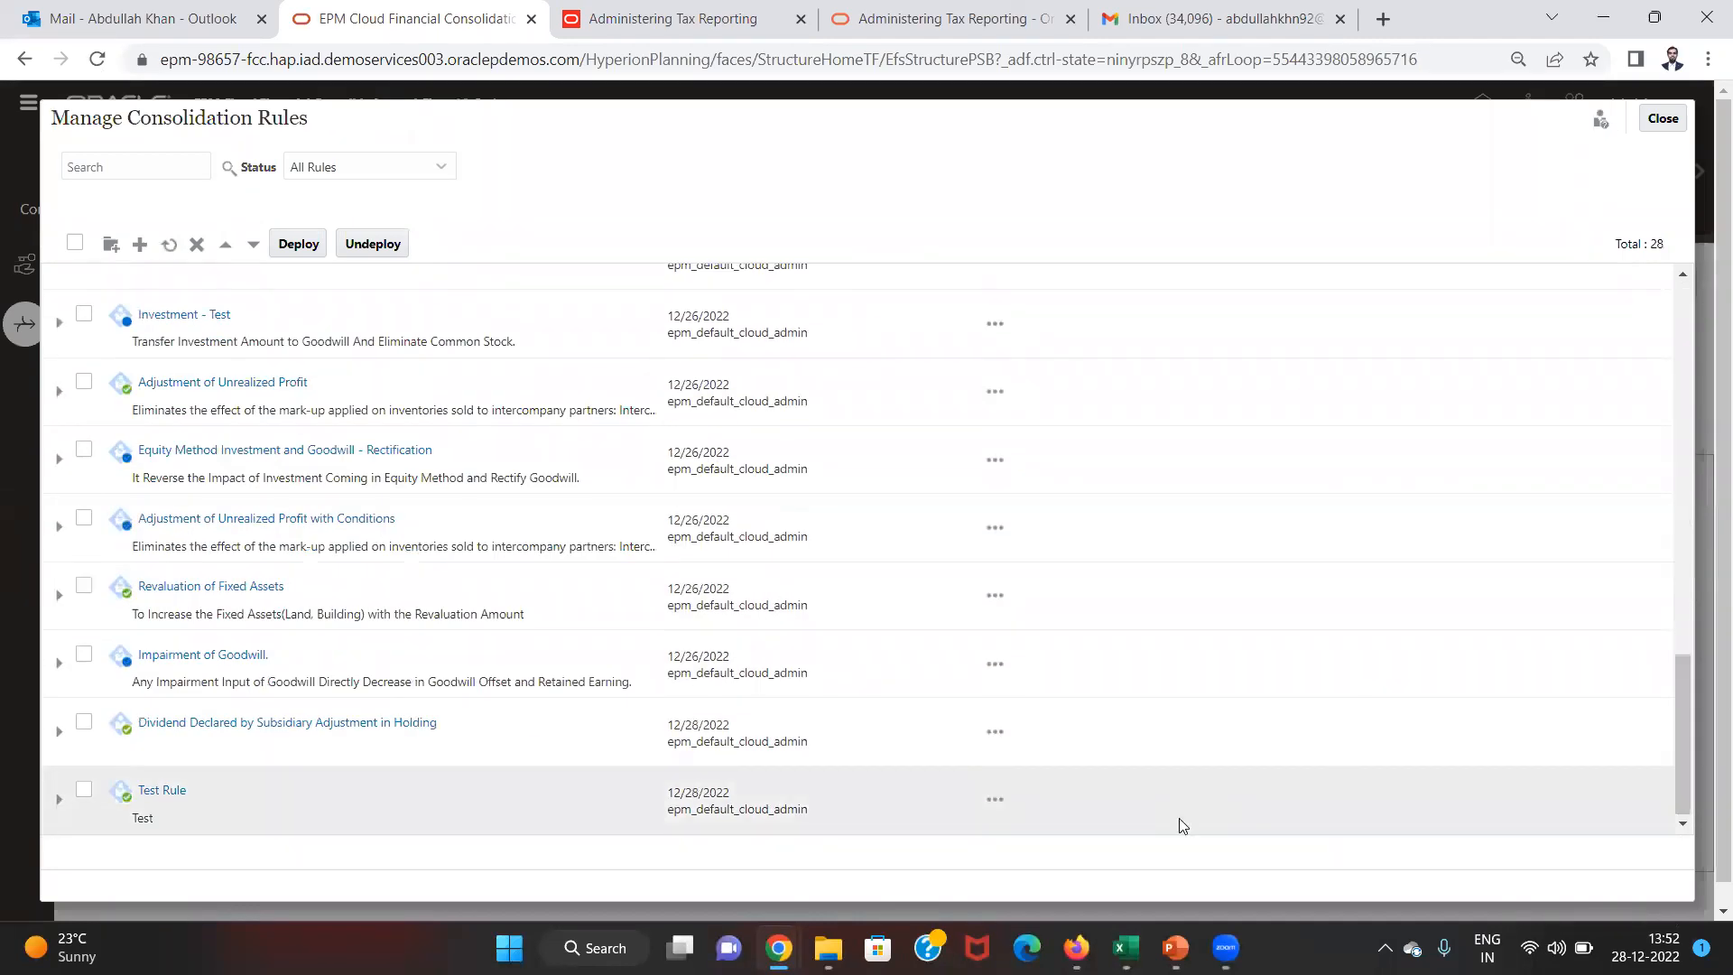
{"action": "left_click", "coordinate": [84, 723]}
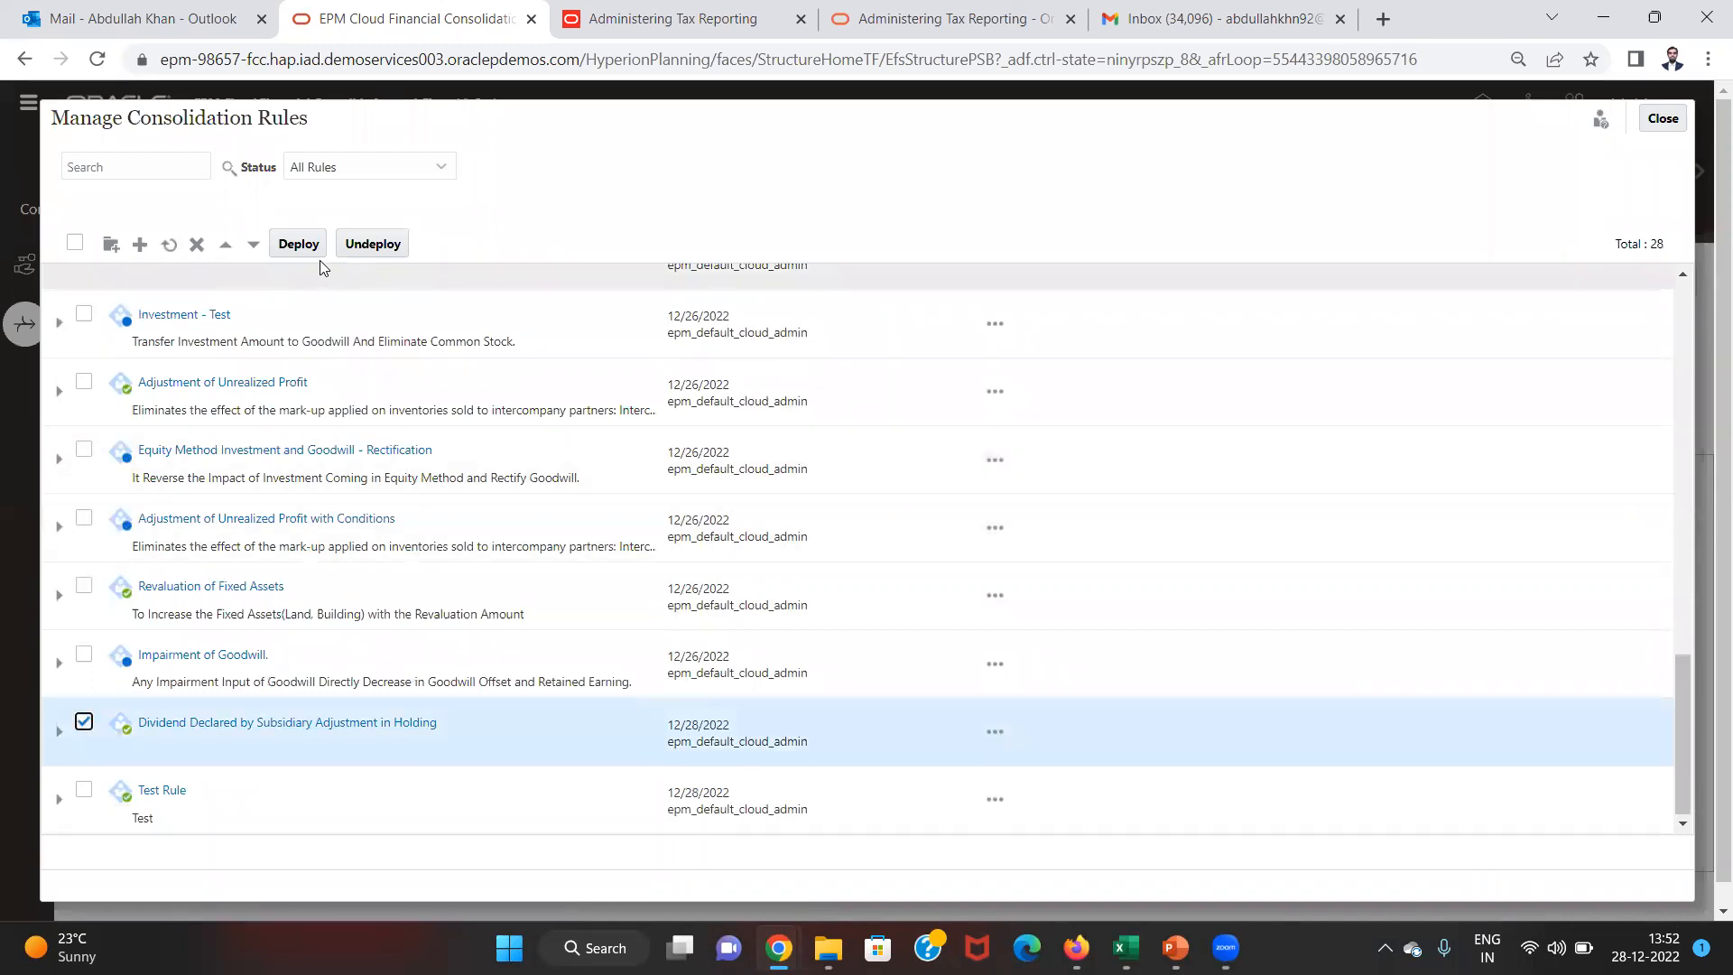
{"action": "left_click", "coordinate": [313, 256]}
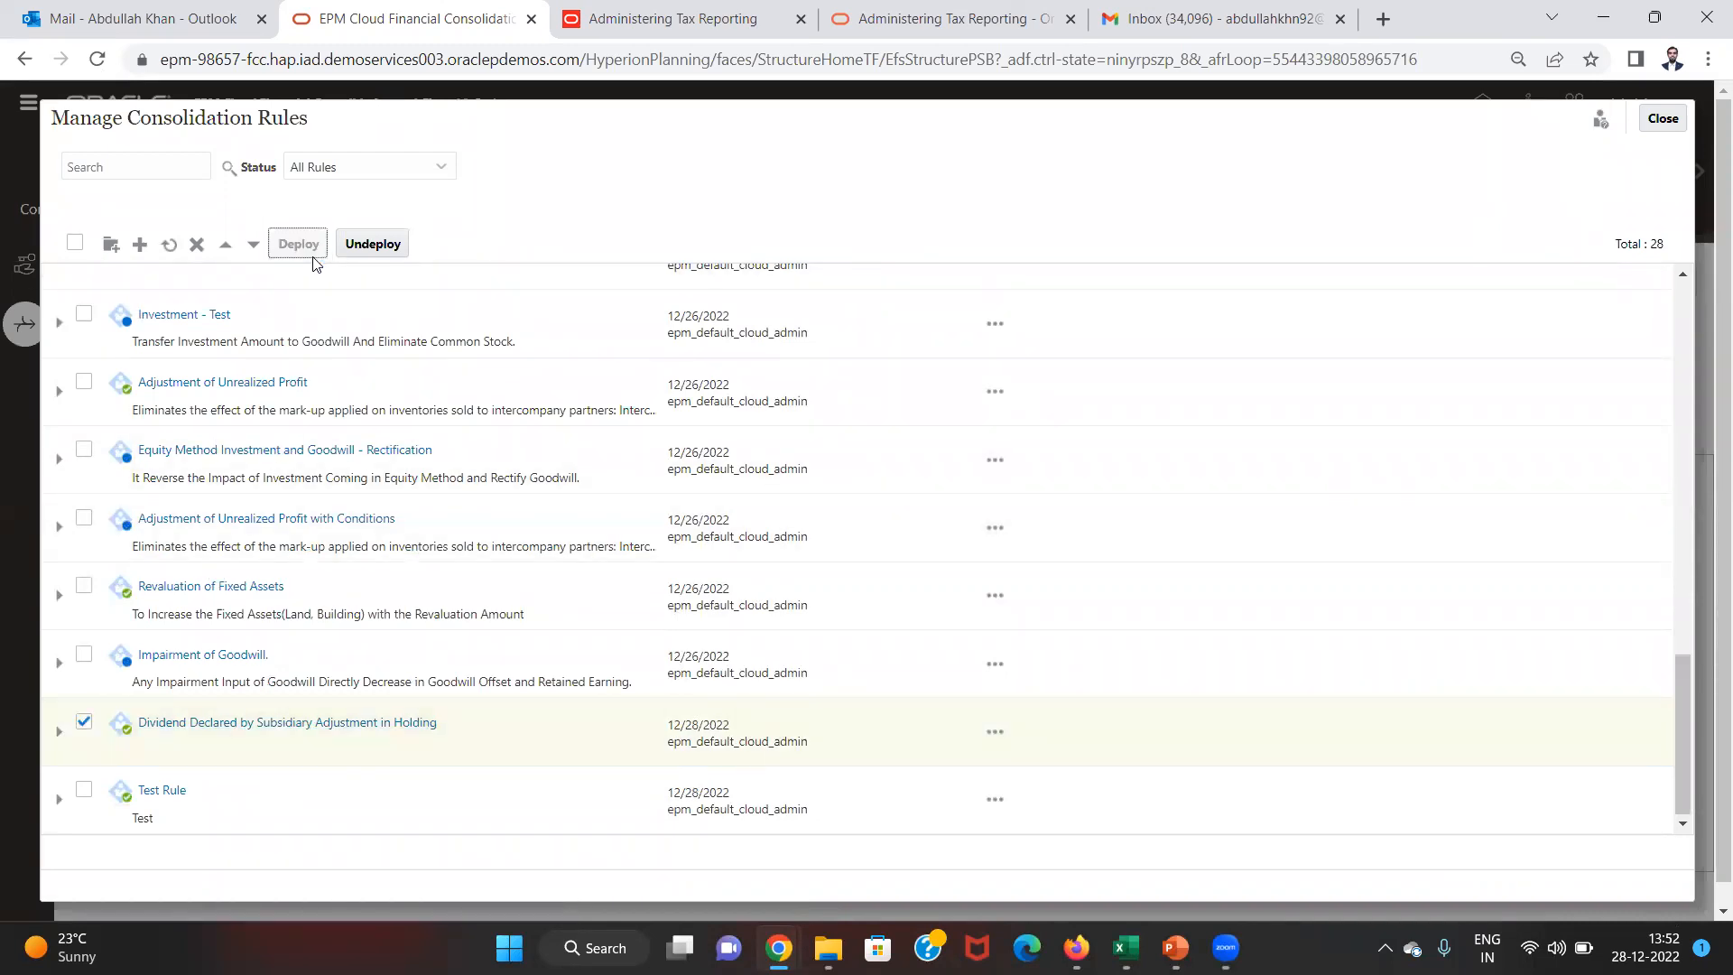
{"action": "left_click", "coordinate": [930, 345]}
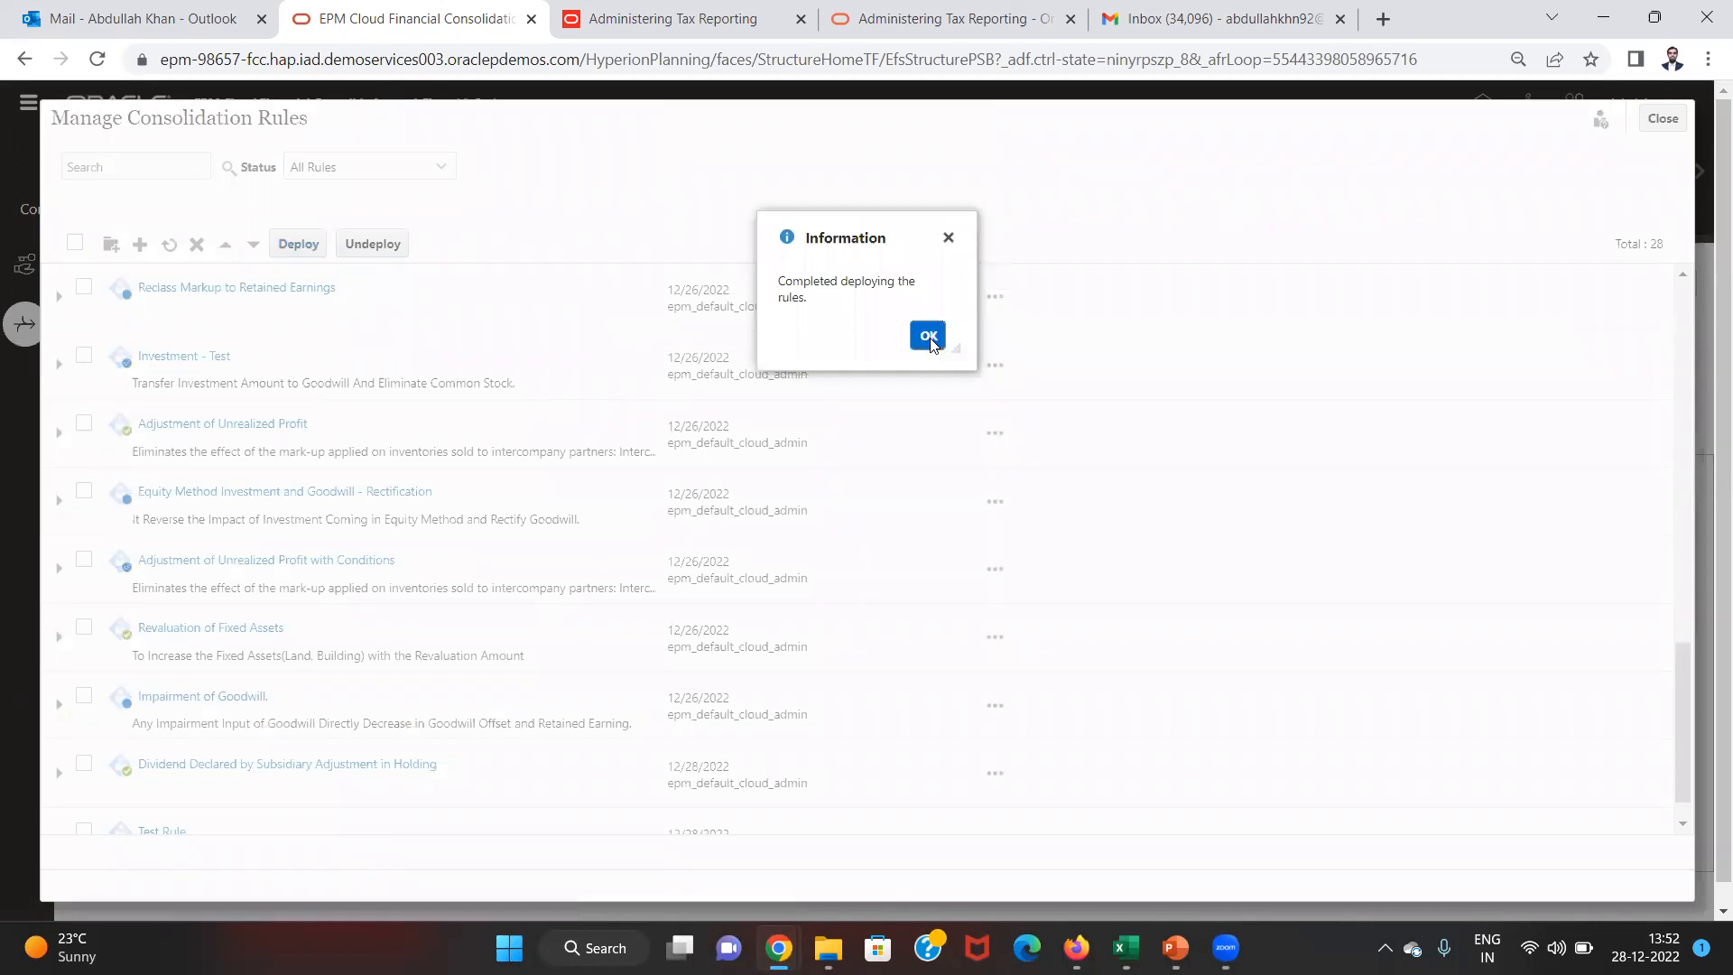
{"action": "left_click", "coordinate": [1664, 124]}
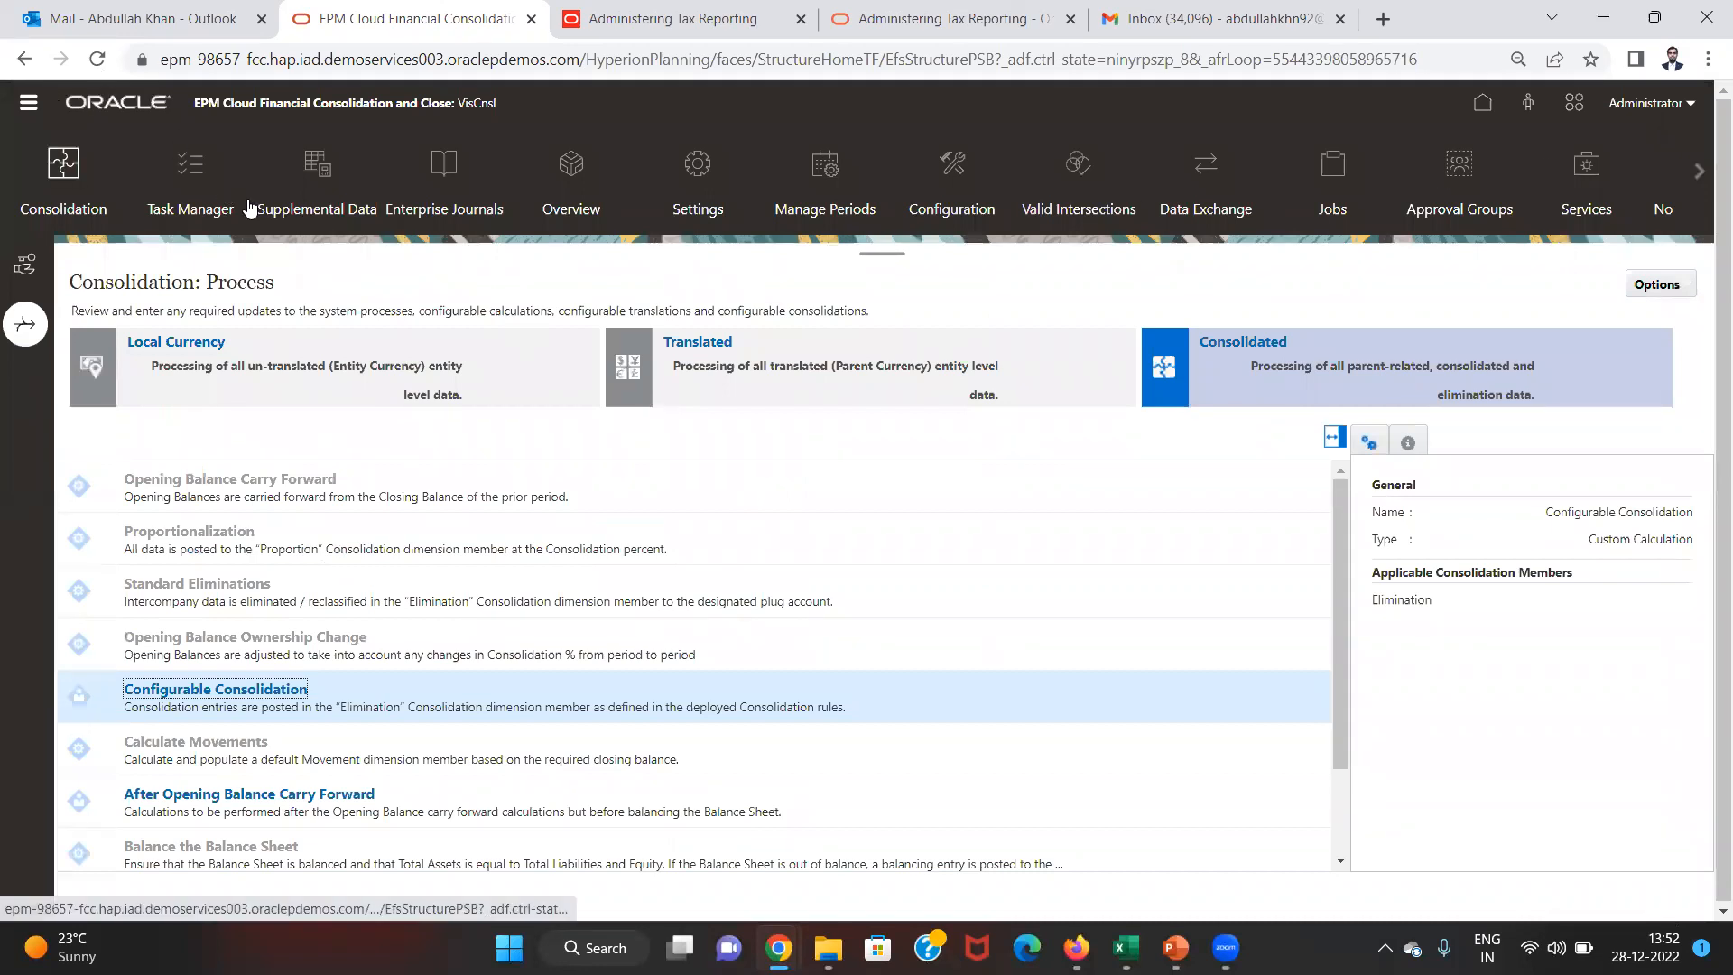
- Switch to the EPM Cloud page in Firefox, close its consolidation rules and open the business rules
{"action": "key", "text": "alt+Tab"}
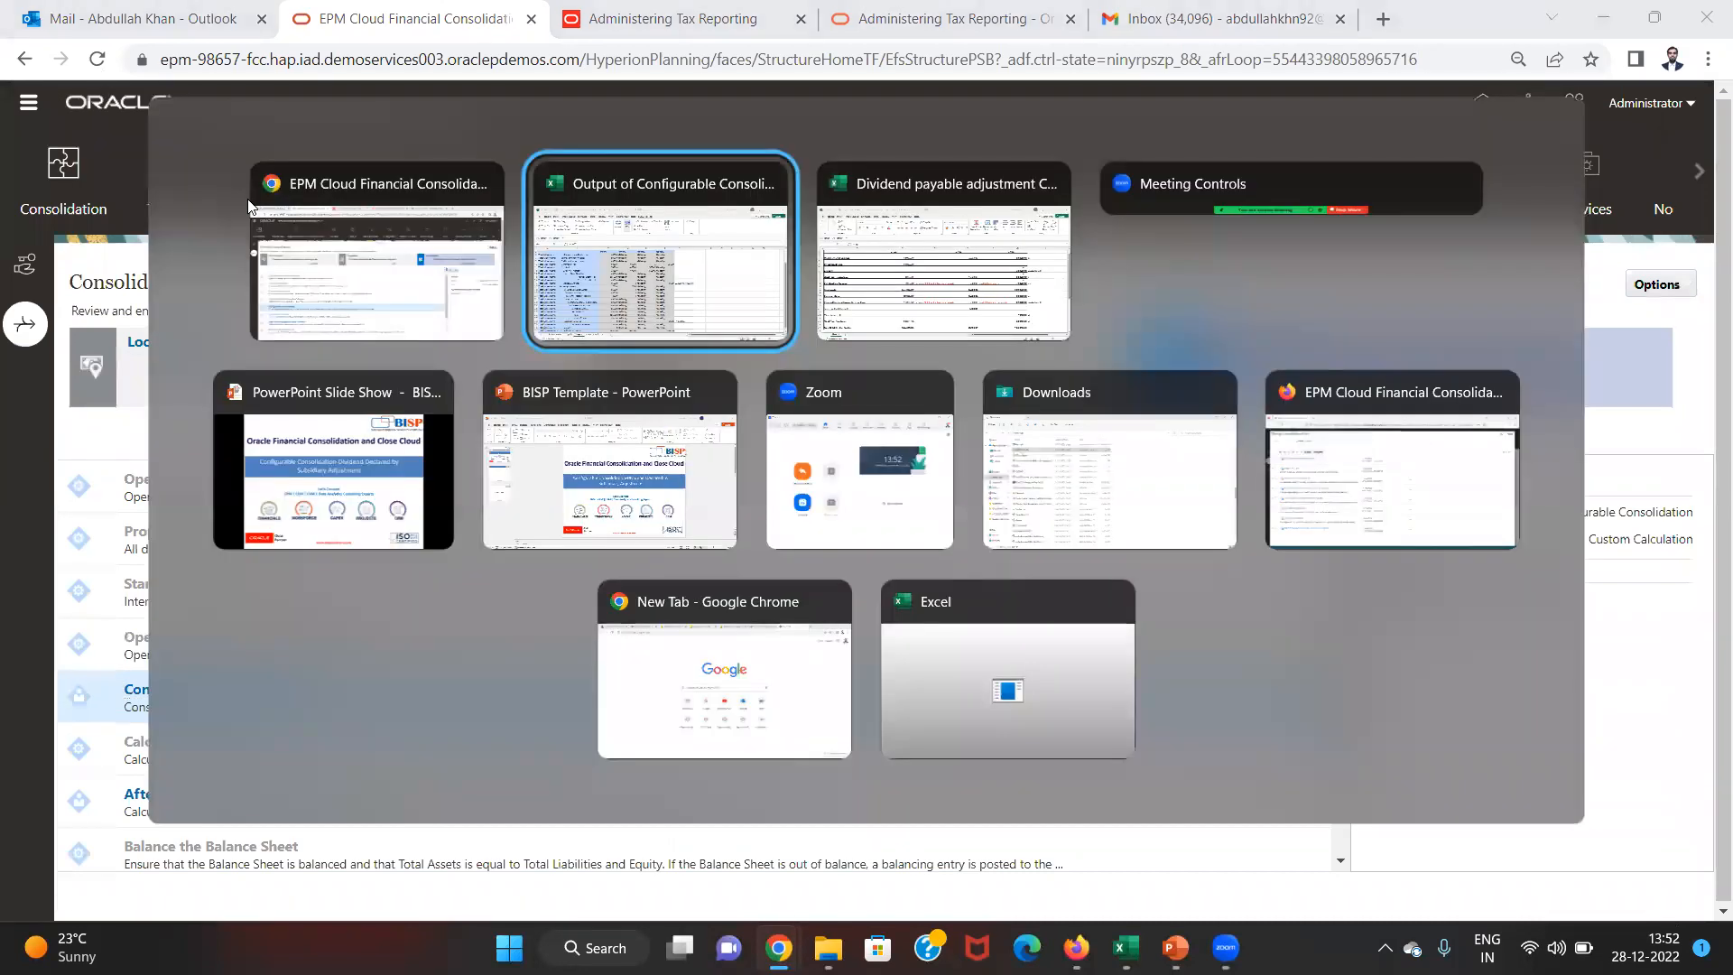
{"action": "key", "text": "alt+Down"}
{"action": "key", "text": "alt+Right"}
{"action": "key", "text": "alt+Right"}
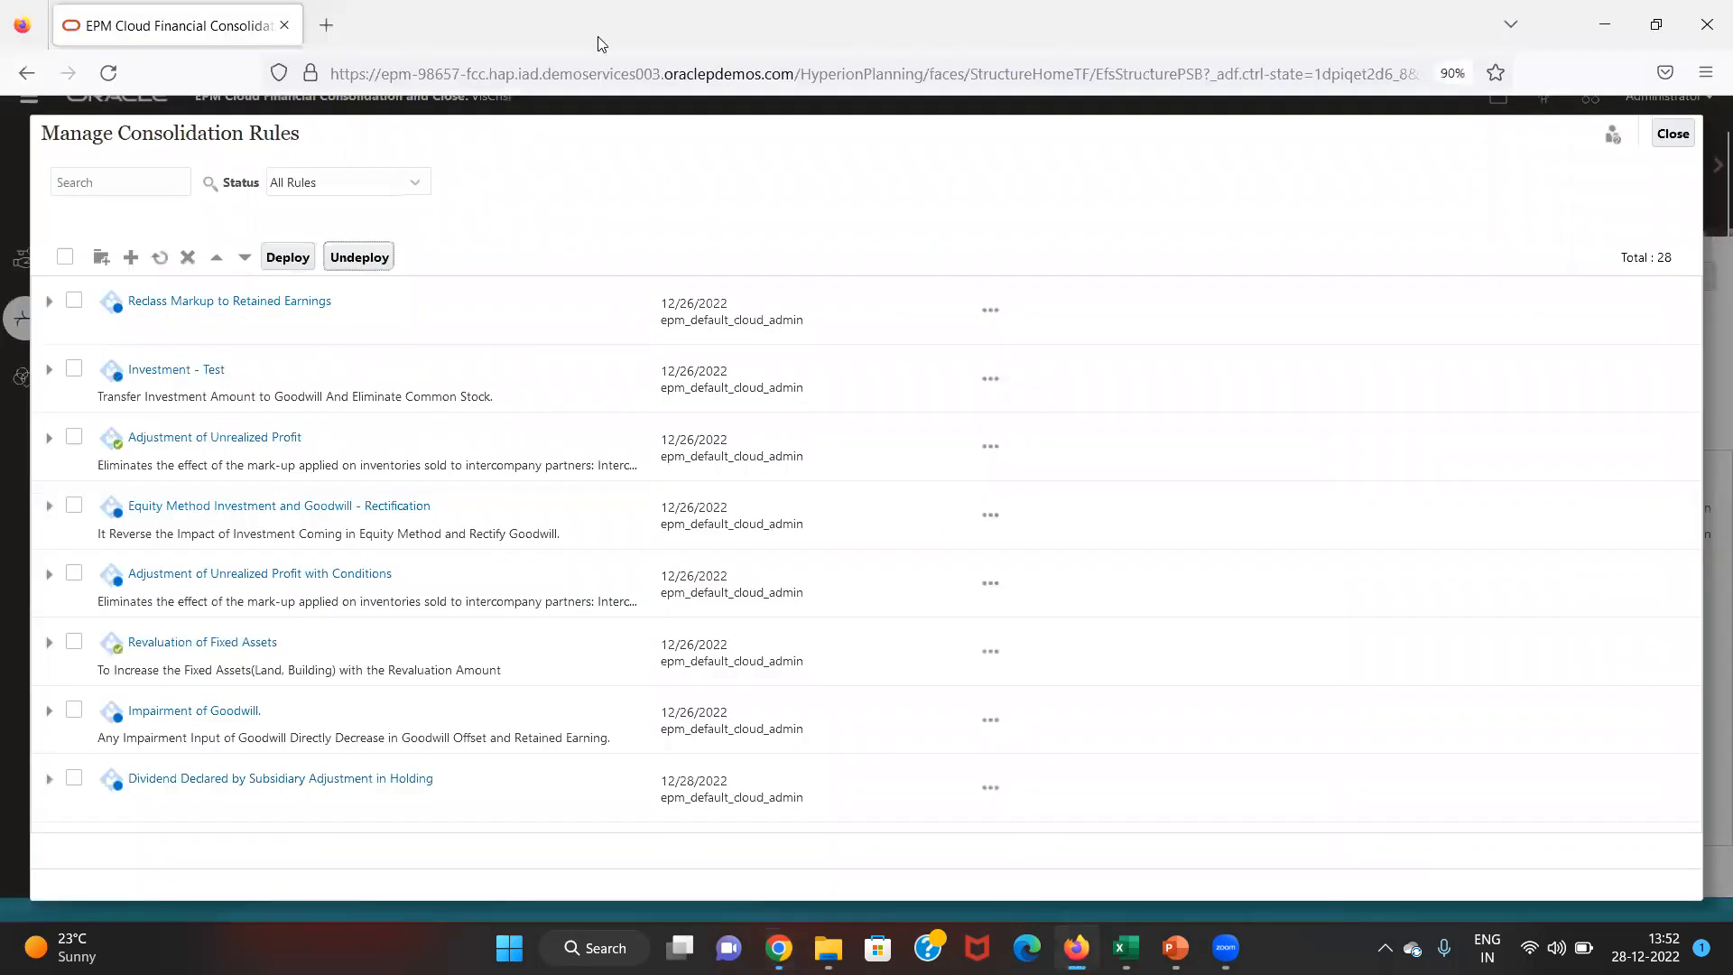
{"action": "left_click", "coordinate": [1674, 135]}
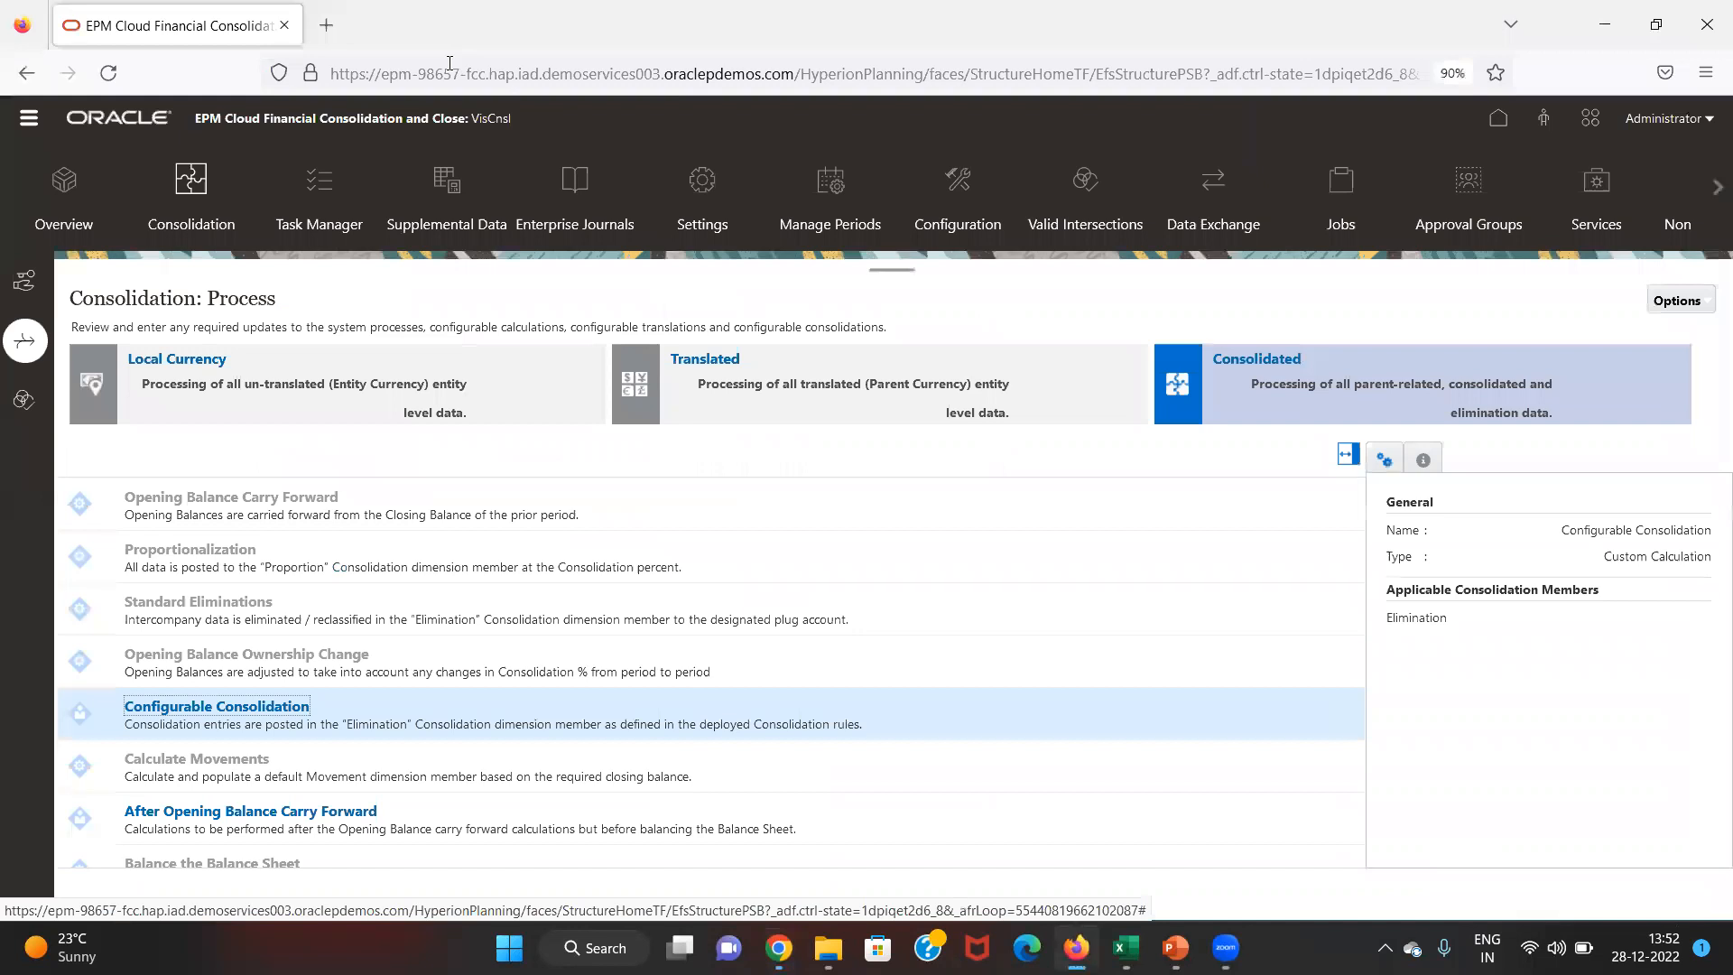
{"action": "left_click", "coordinate": [30, 118]}
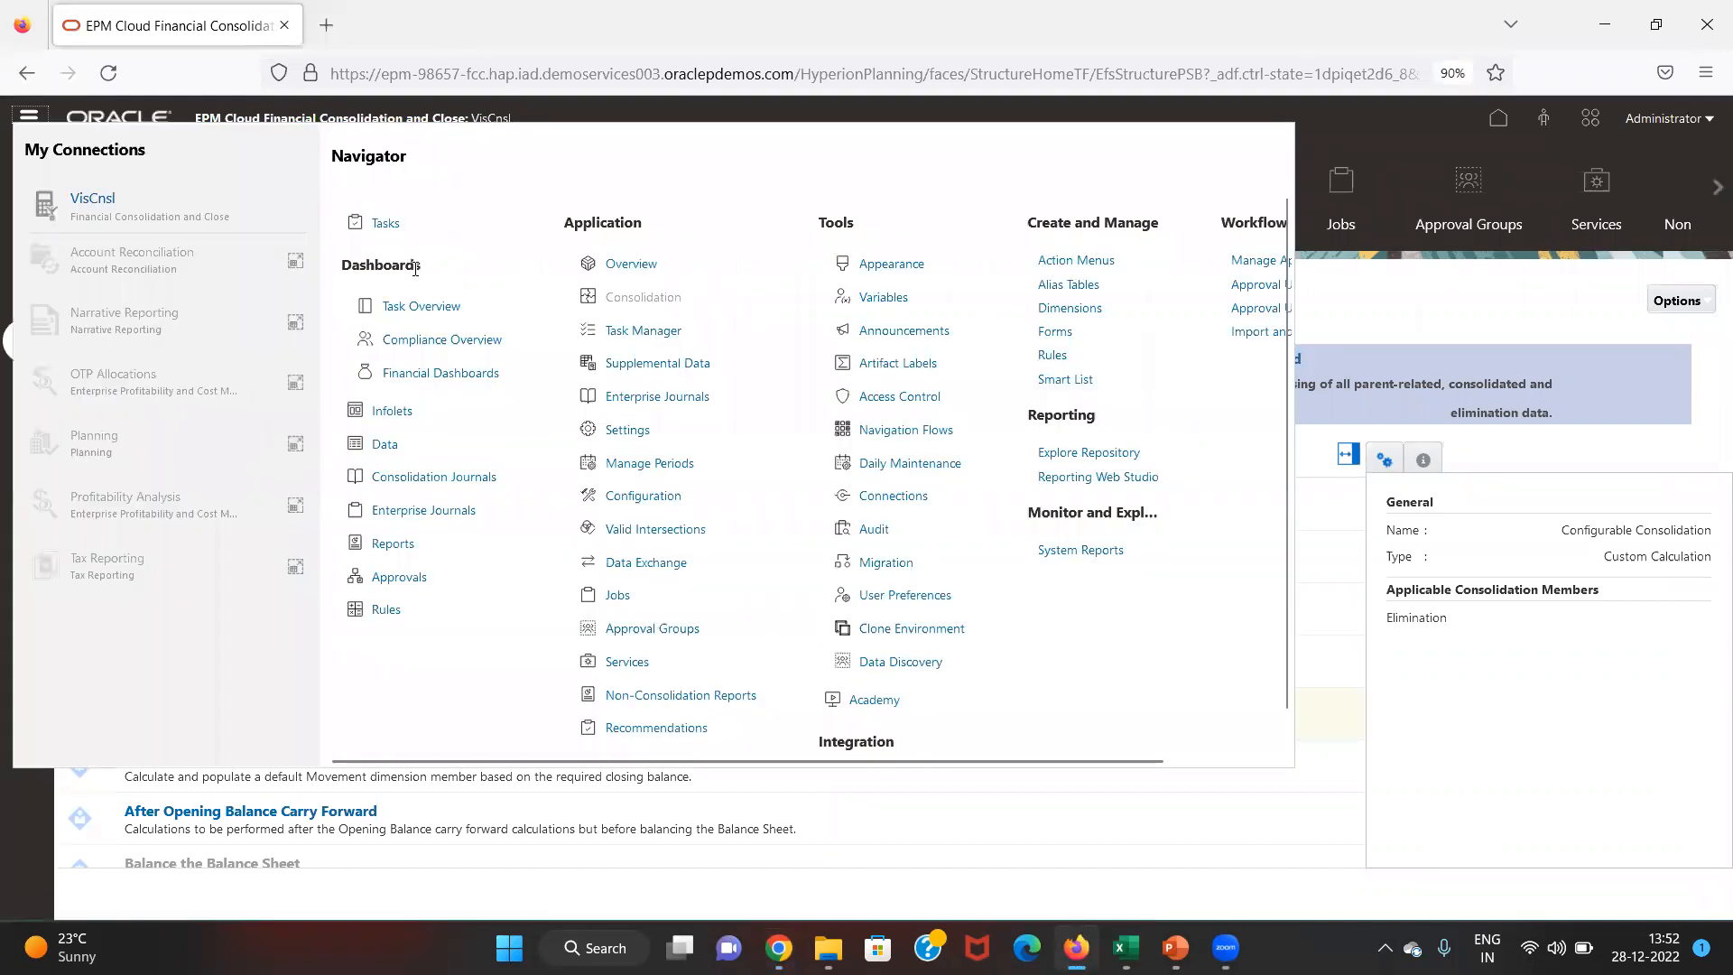
{"action": "scroll", "coordinate": [1138, 680], "scroll_direction": "down", "scroll_amount": 1}
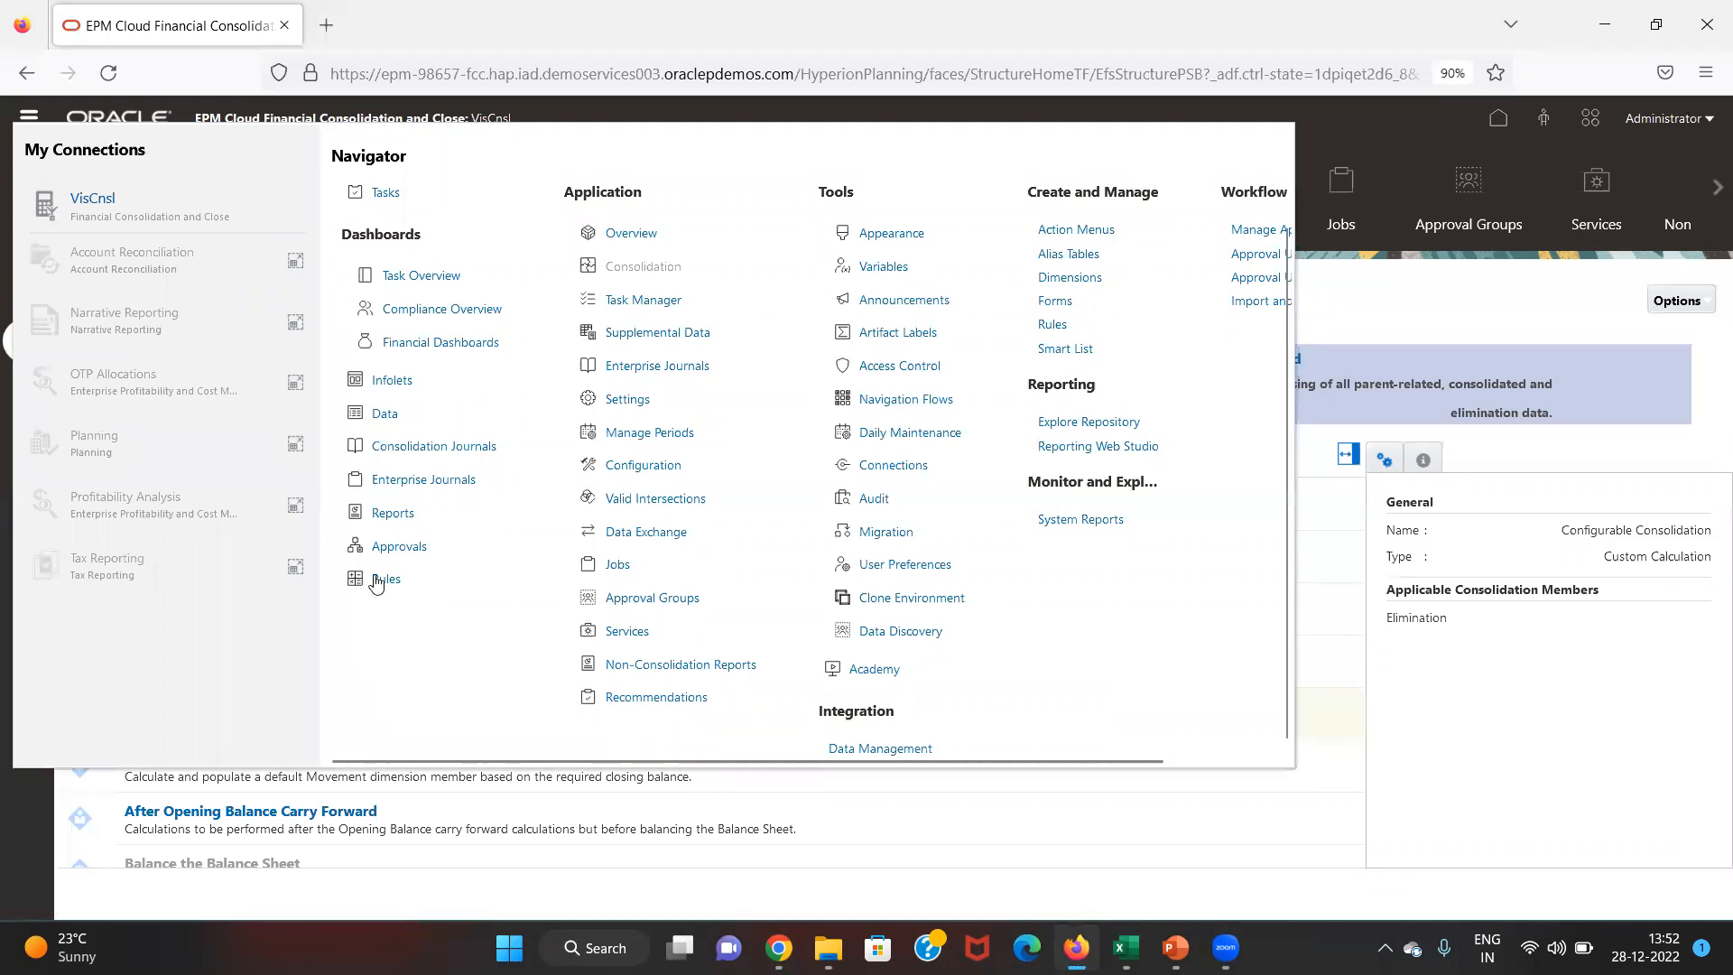
{"action": "left_click", "coordinate": [377, 581]}
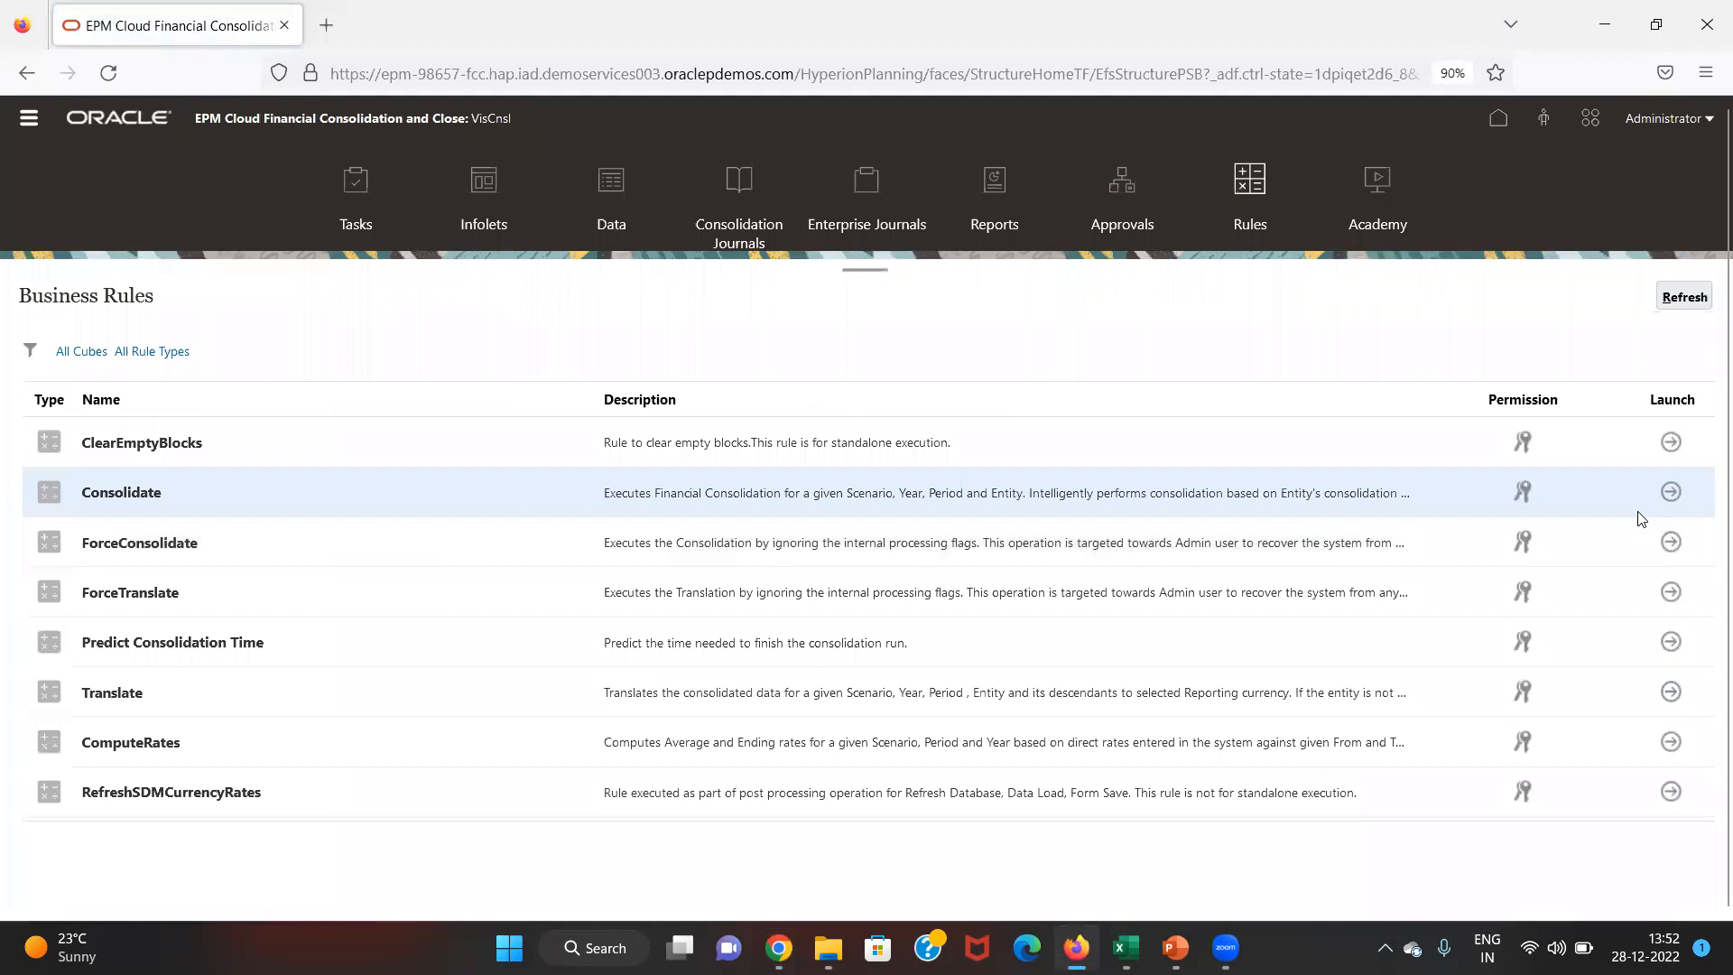
- Try to launch Consolidate for entity C_600, scenario Actual, period Jan and year FY15, and close the rule dialog
{"action": "left_click", "coordinate": [1671, 491]}
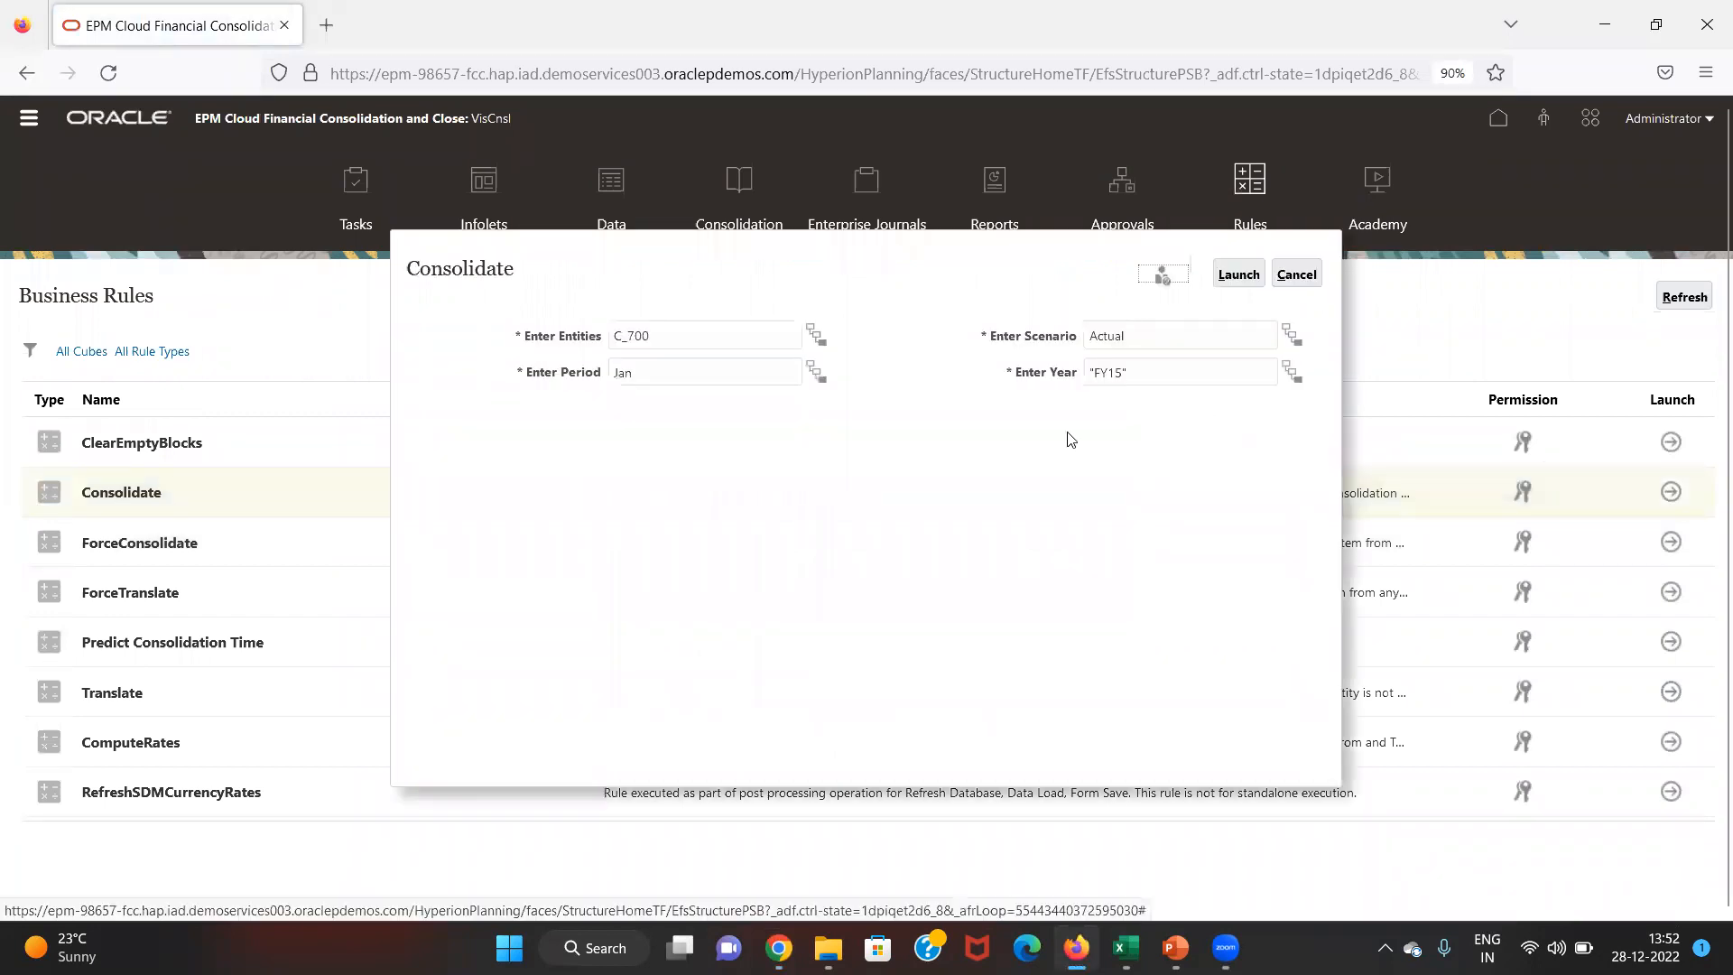
{"action": "left_click", "coordinate": [742, 324]}
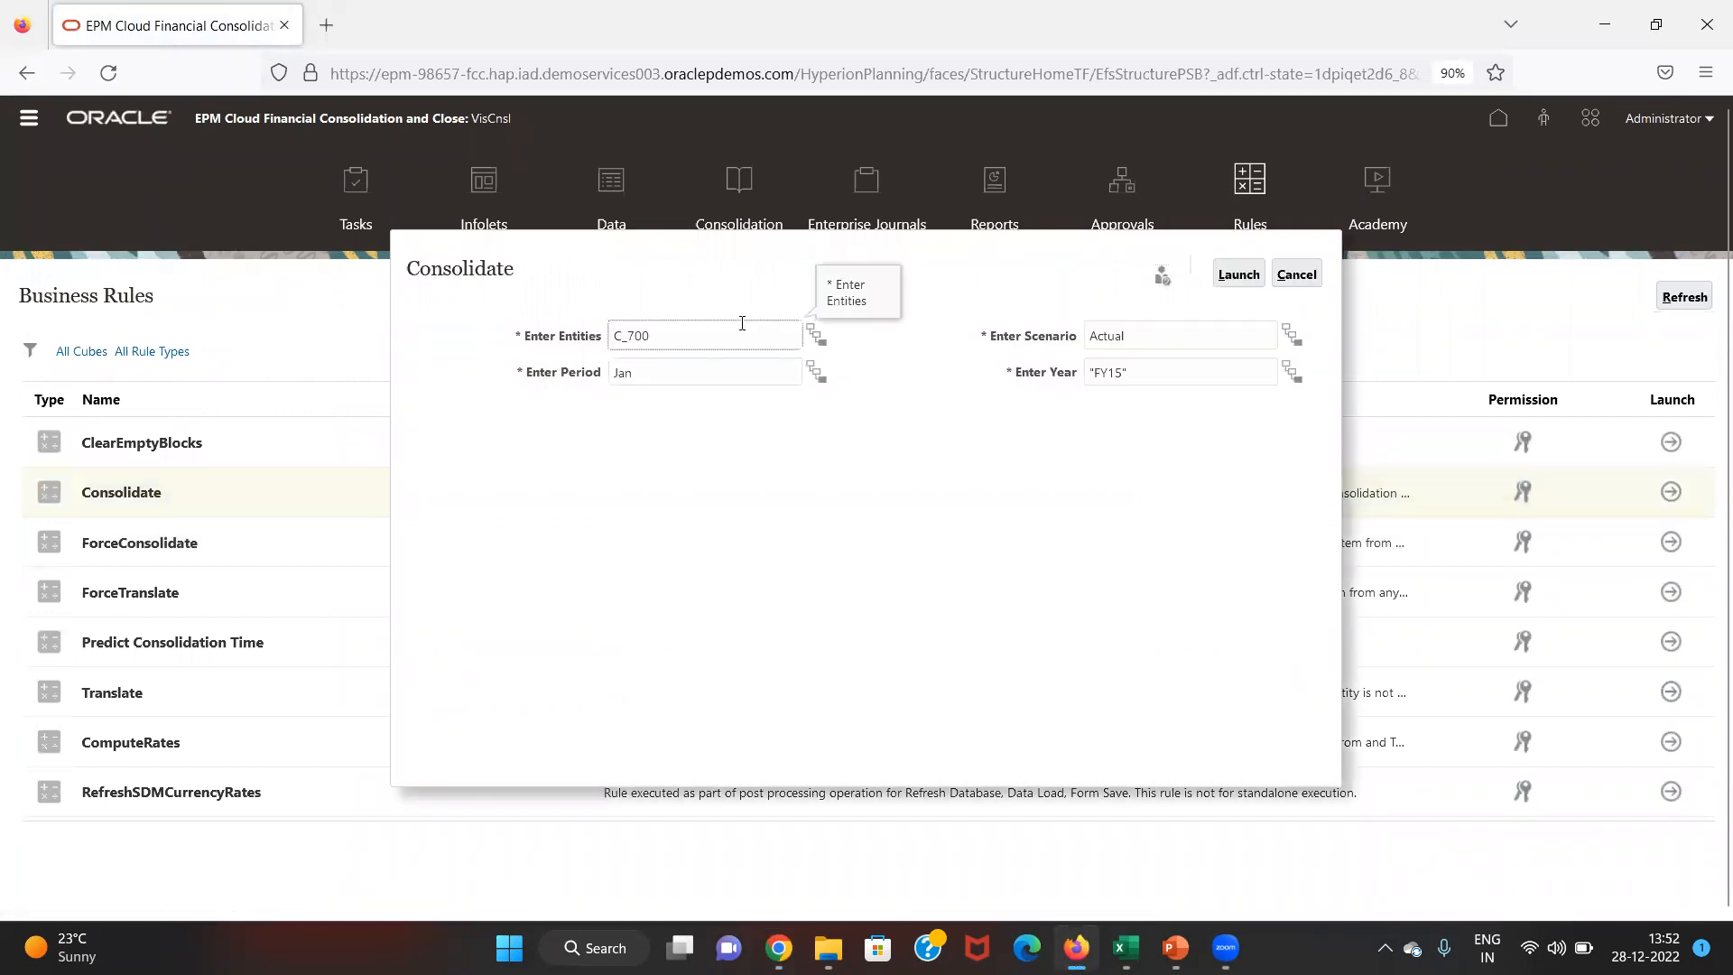
{"action": "type", "text": "C_60"}
{"action": "left_click", "coordinate": [1224, 284]}
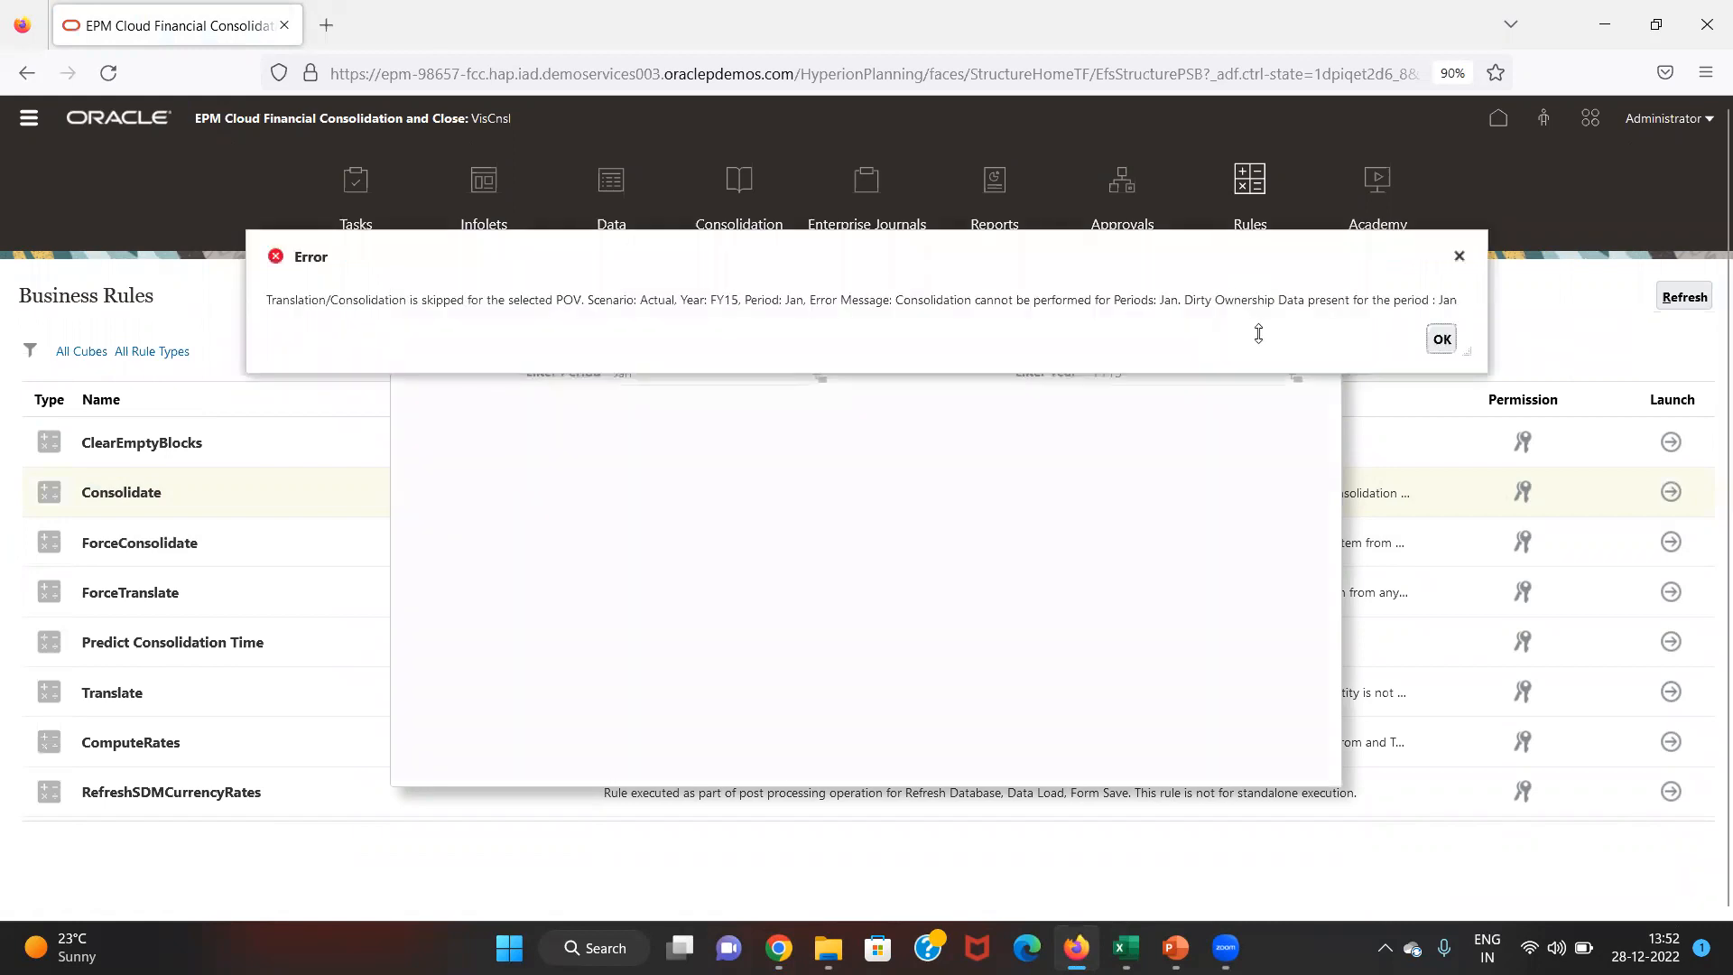
{"action": "left_click", "coordinate": [1442, 339]}
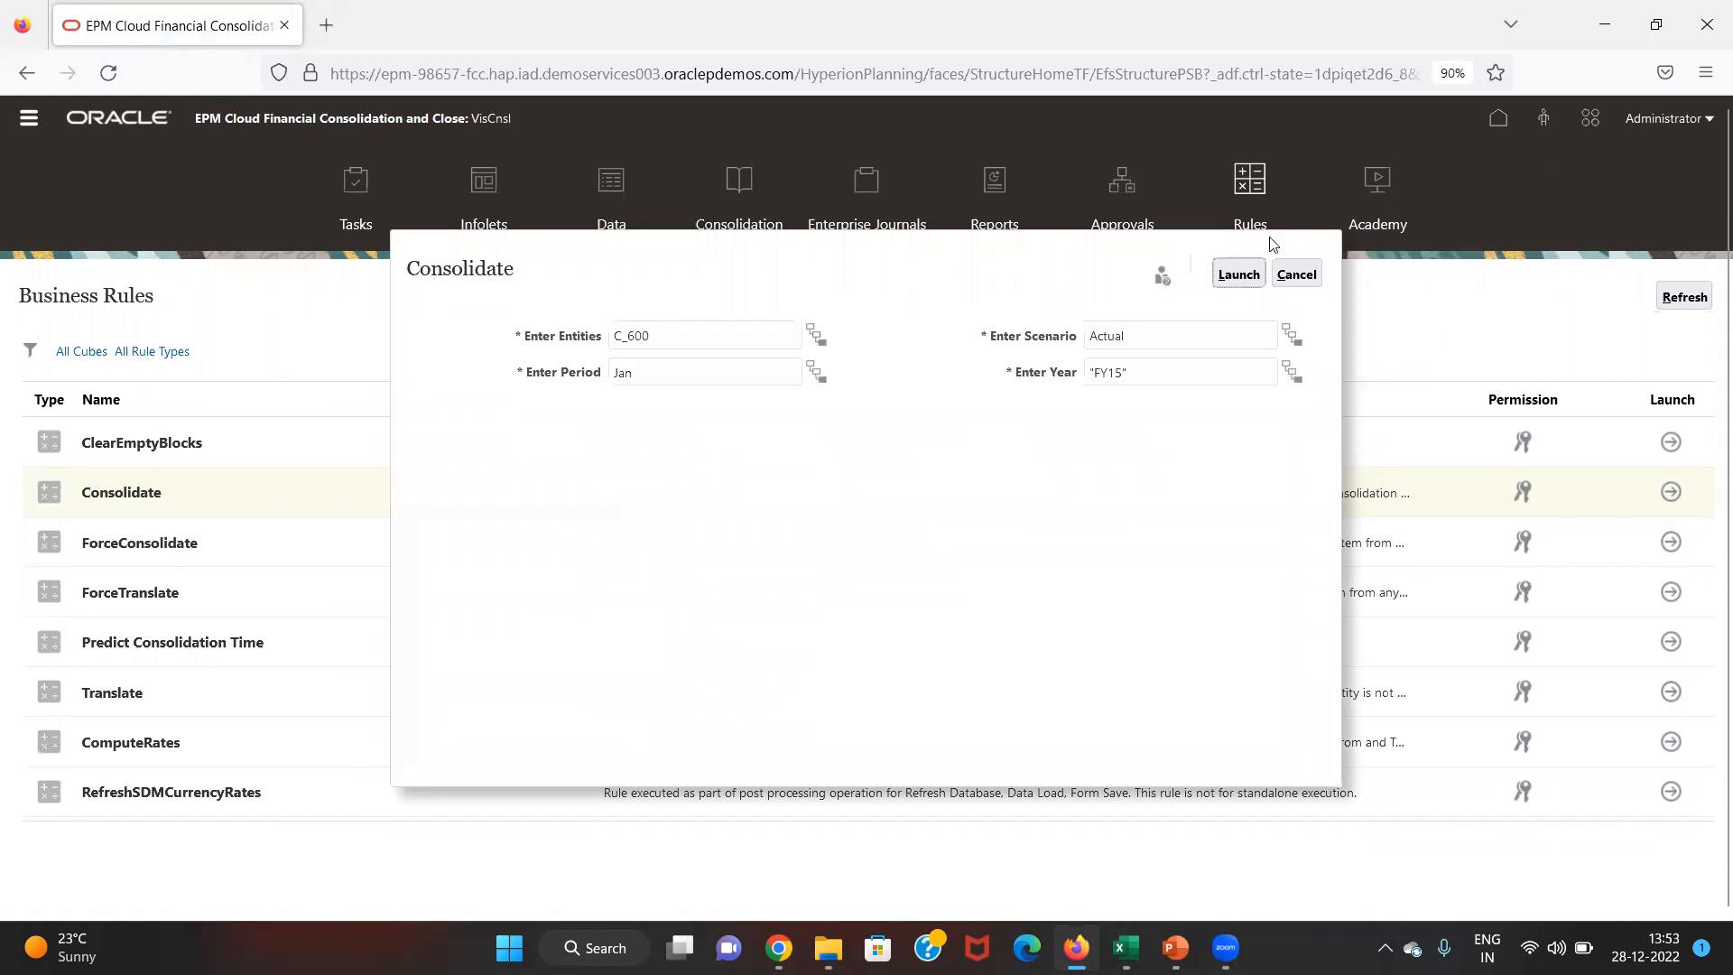
{"action": "left_click", "coordinate": [1296, 275]}
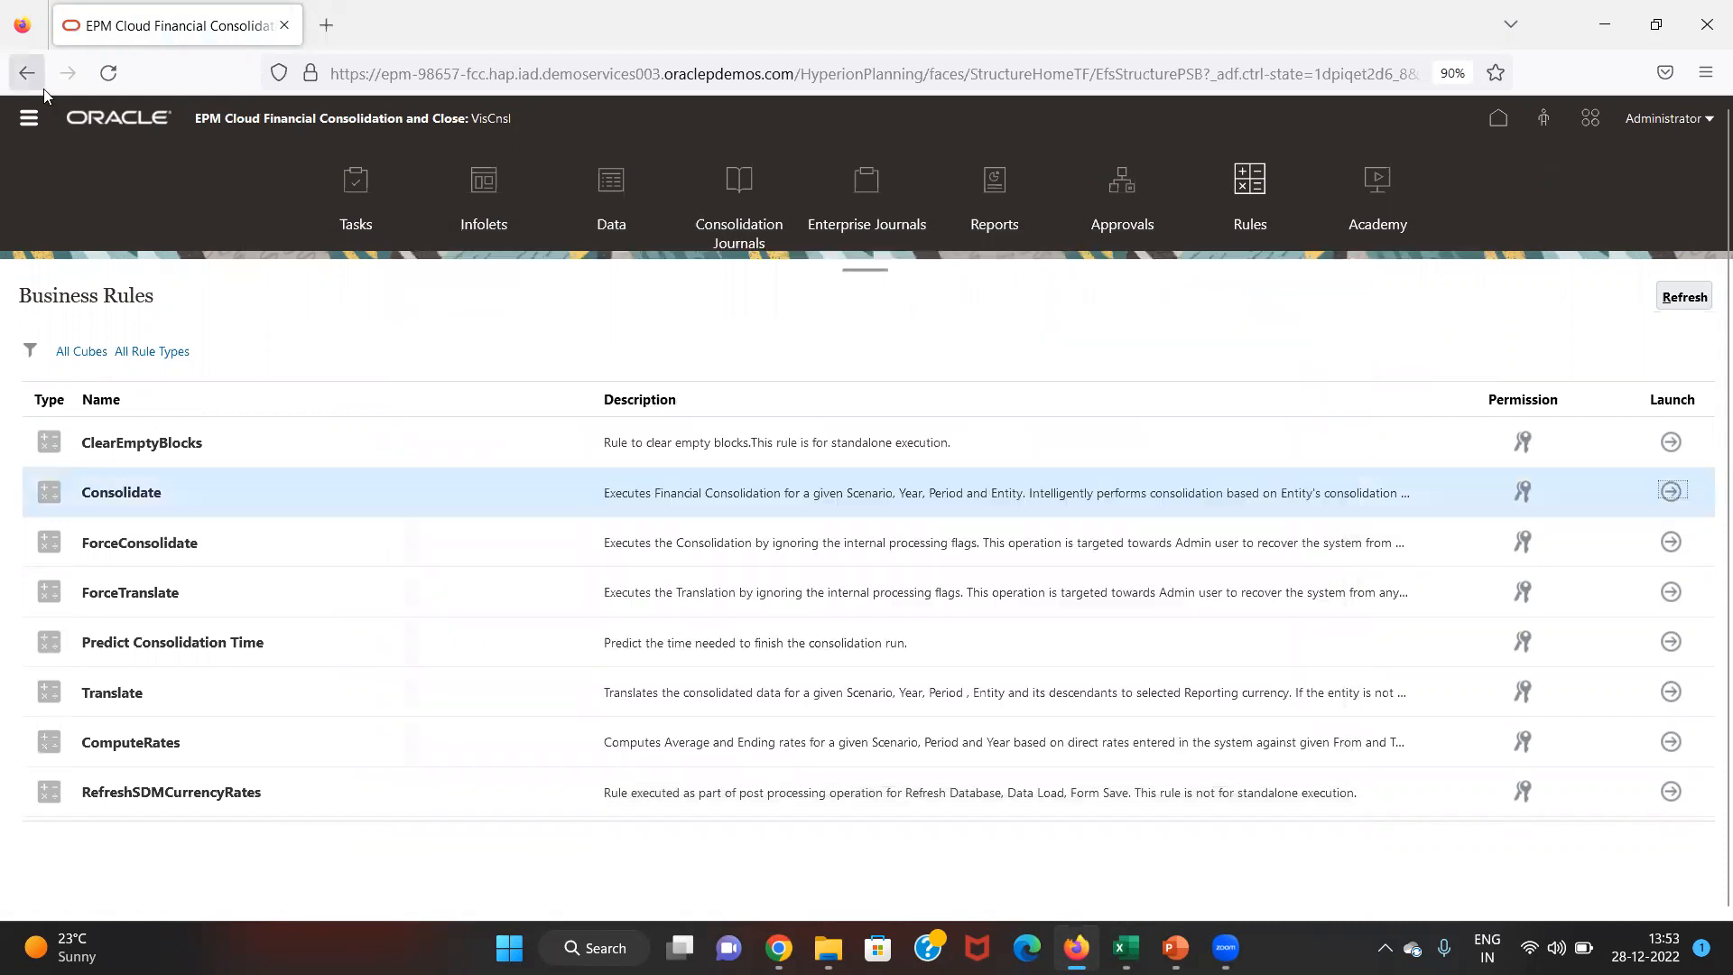
- Open Manage Ownership for consolidation and load the Corporate Company Hierarchy ownership data for the Actual scenario
{"action": "left_click", "coordinate": [19, 131]}
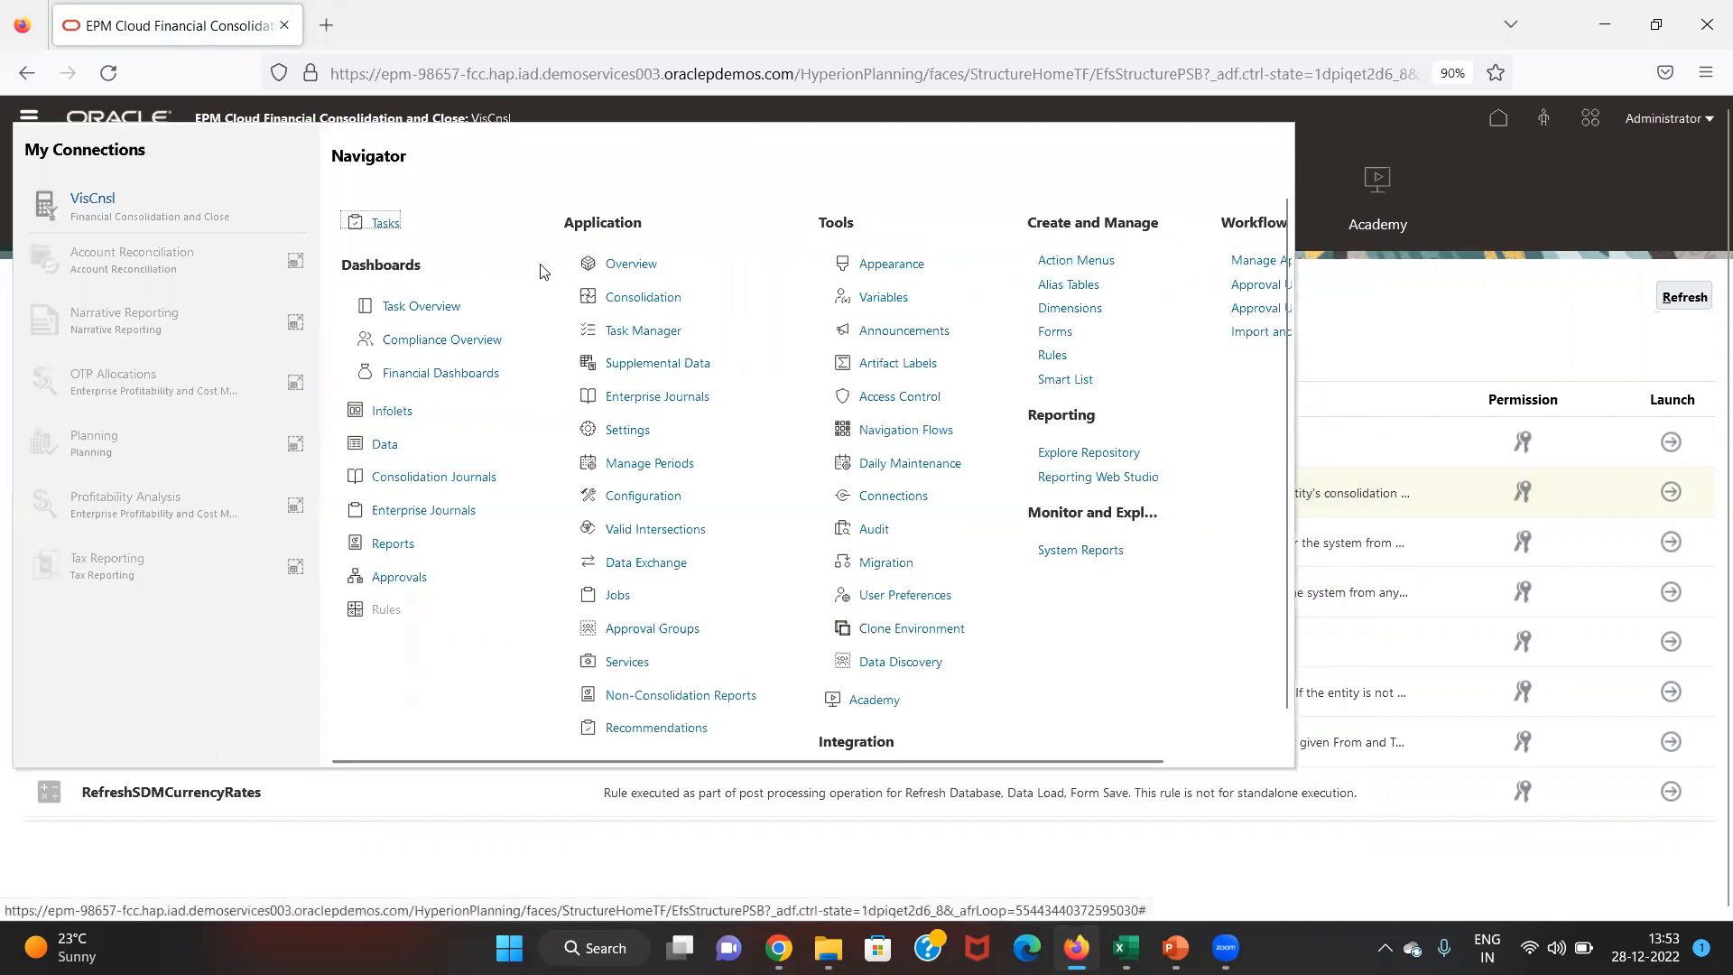
{"action": "left_click", "coordinate": [645, 291]}
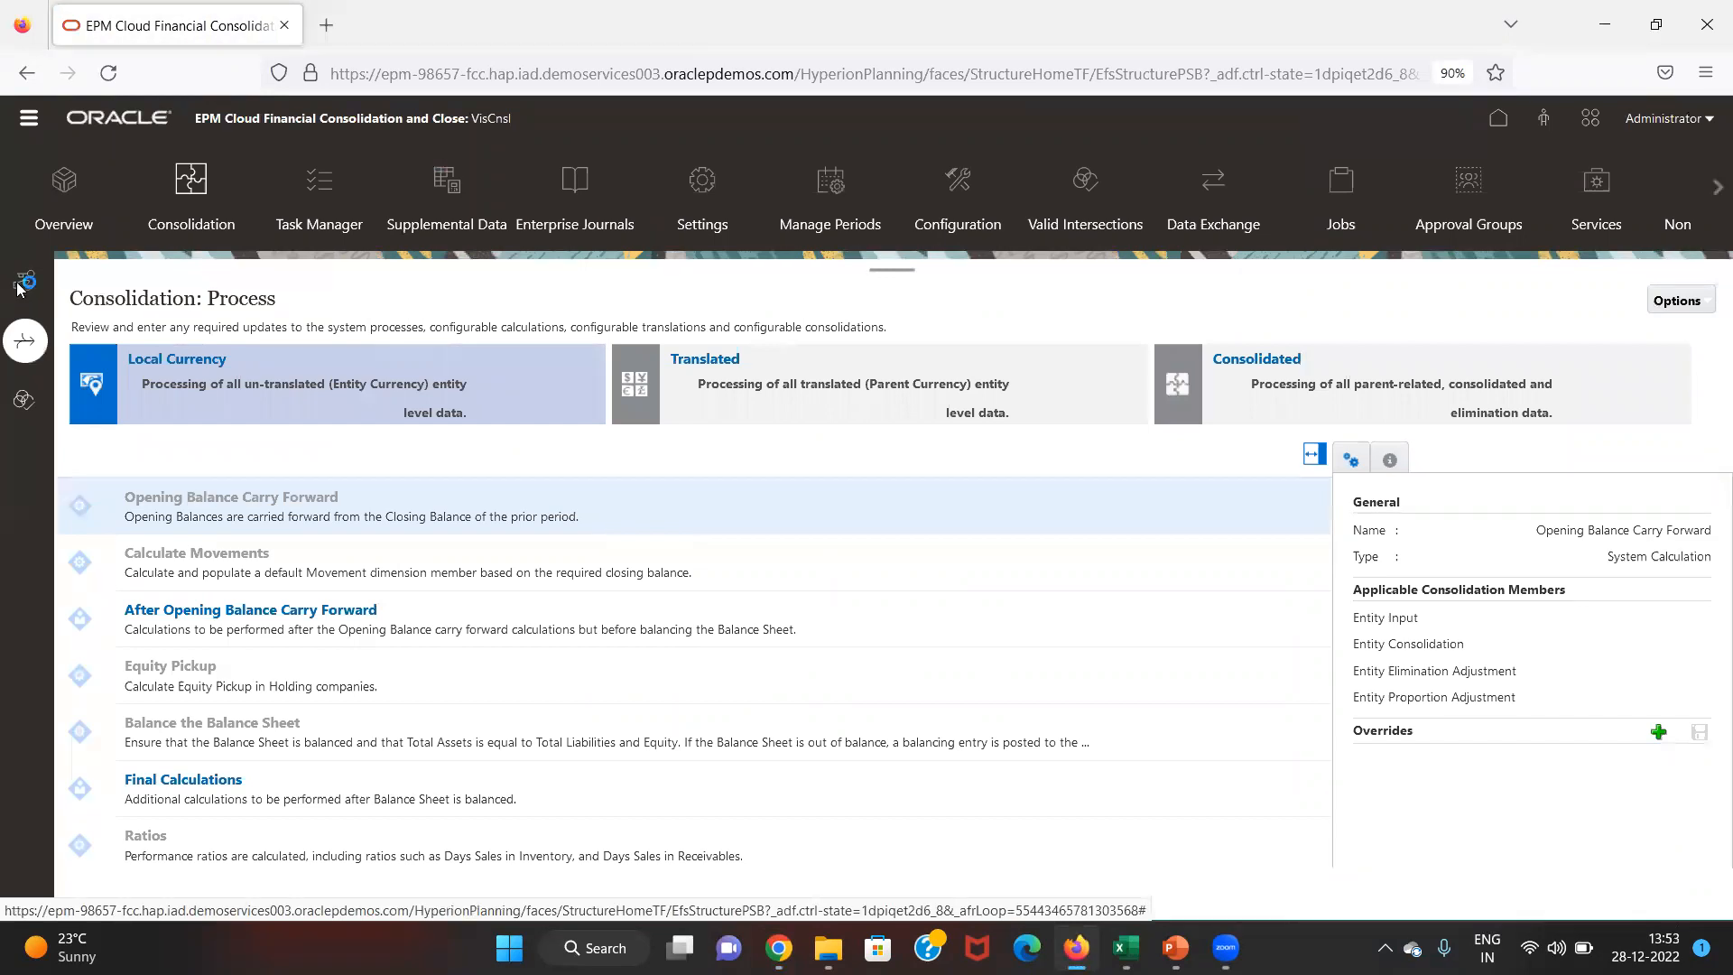
{"action": "left_click", "coordinate": [20, 287]}
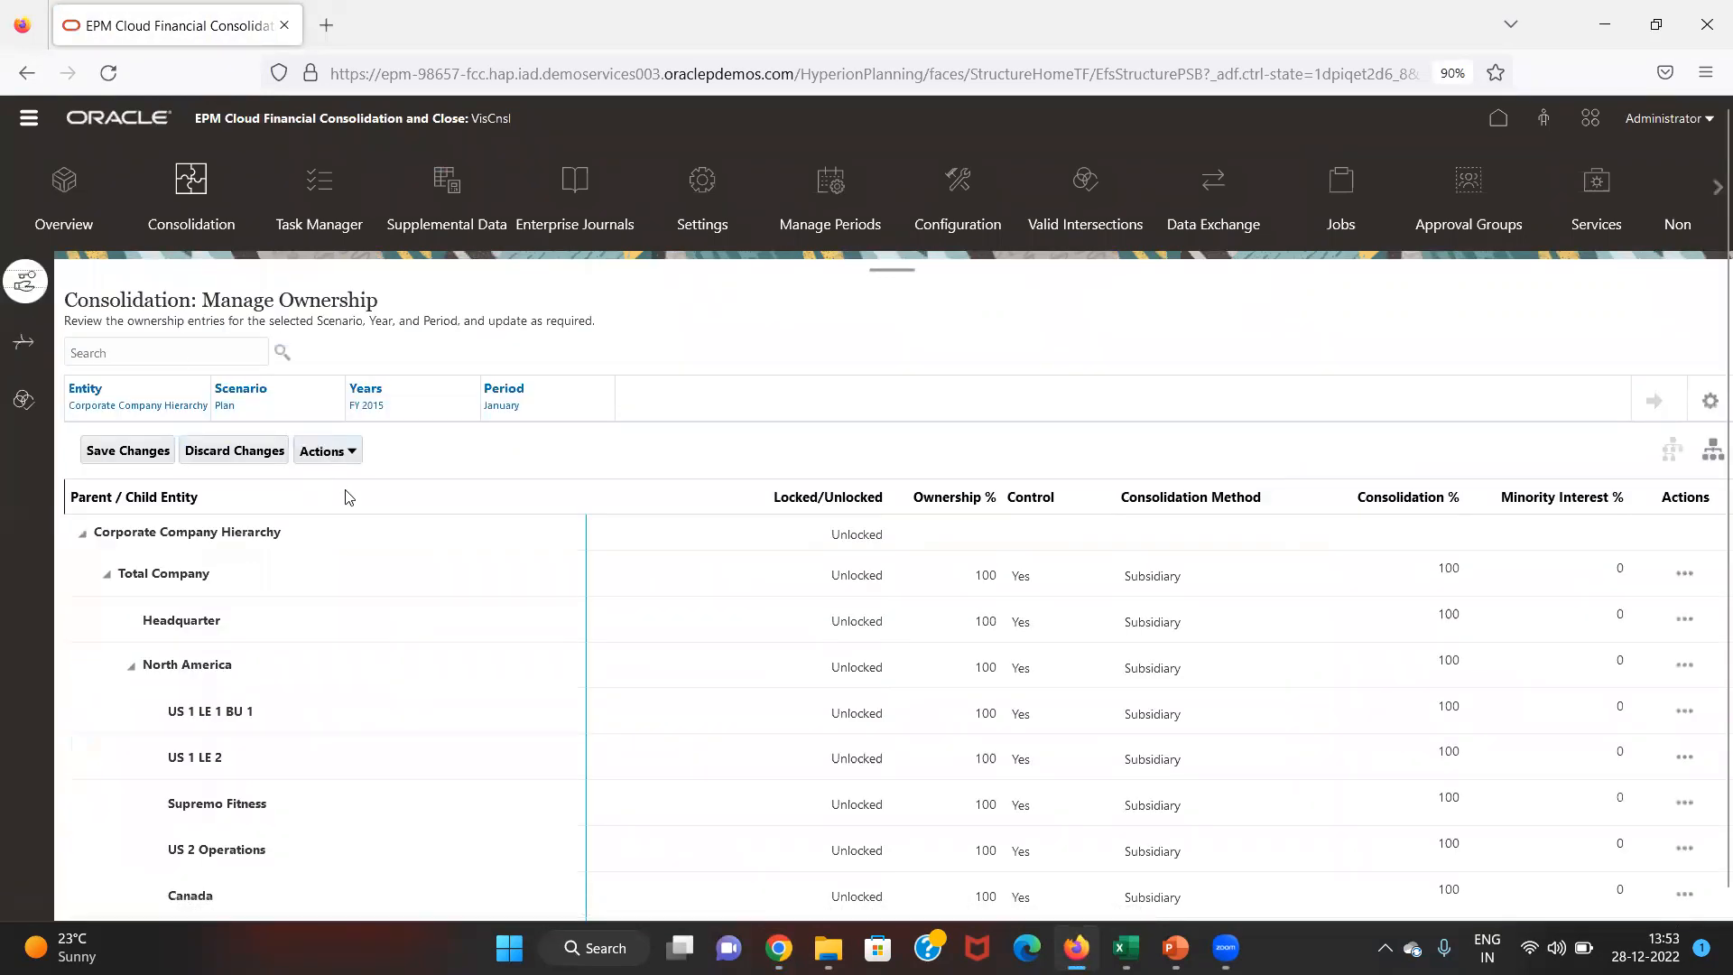
{"action": "left_click", "coordinate": [325, 451]}
{"action": "left_click", "coordinate": [425, 360]}
{"action": "left_click_drag", "start_coordinate": [424, 359], "coordinate": [225, 398]}
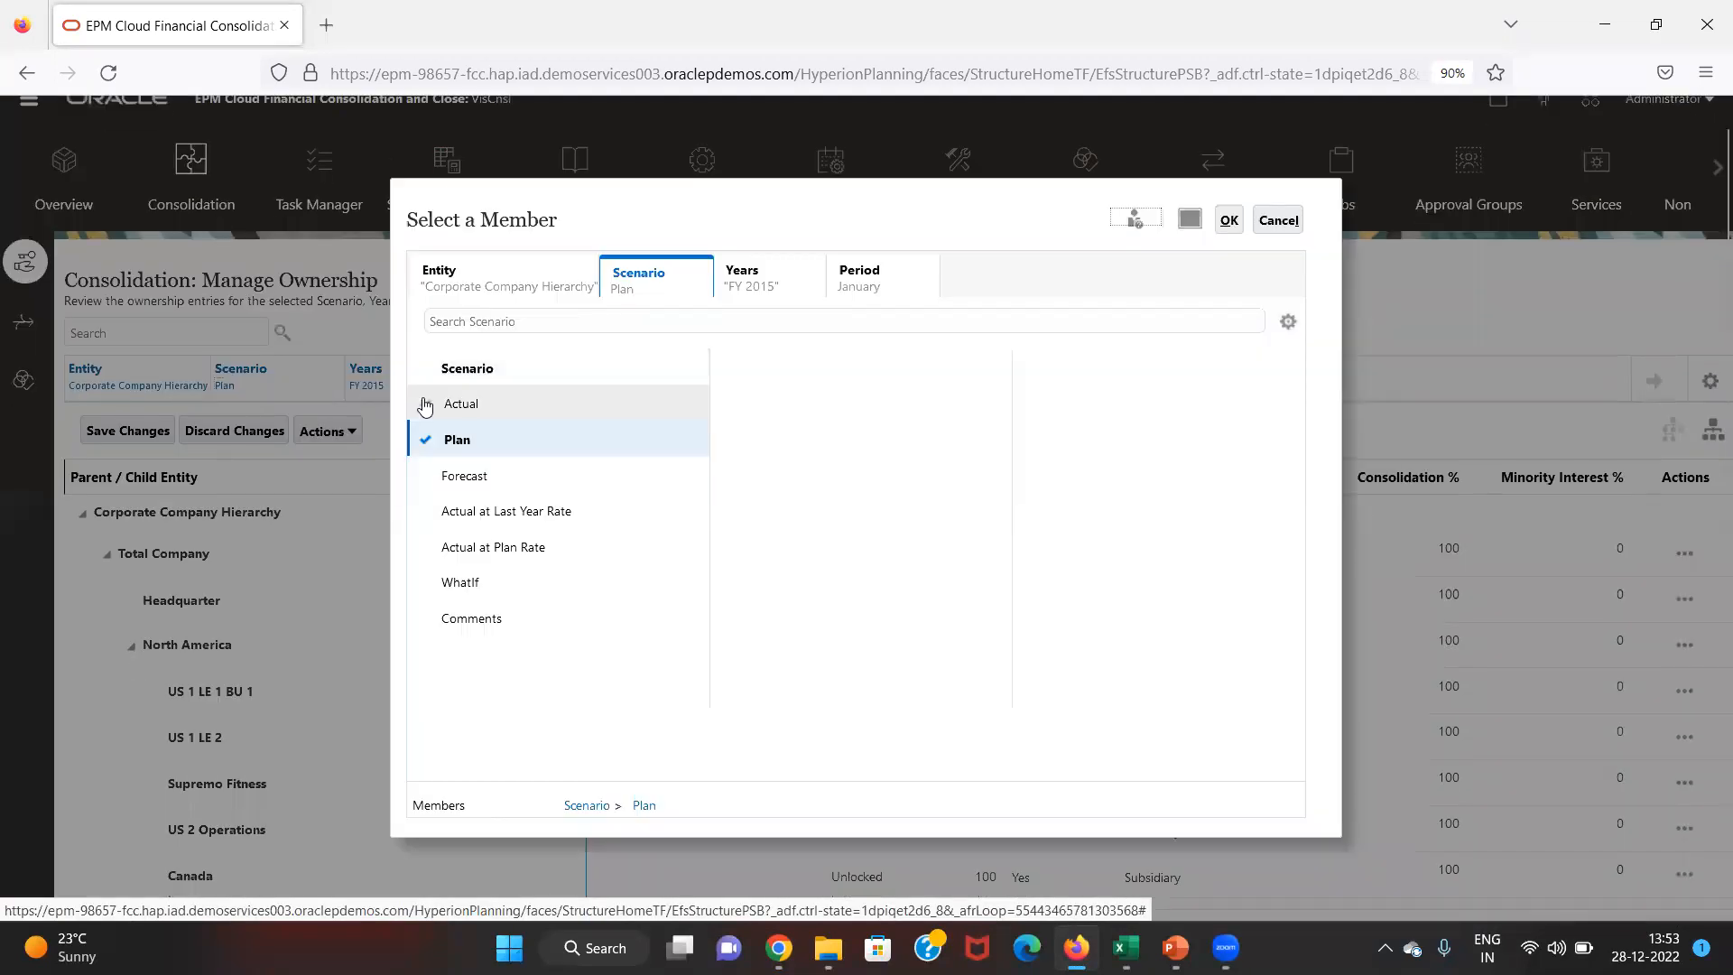
{"action": "left_click", "coordinate": [421, 399]}
{"action": "left_click", "coordinate": [1228, 220]}
{"action": "left_click", "coordinate": [1657, 386]}
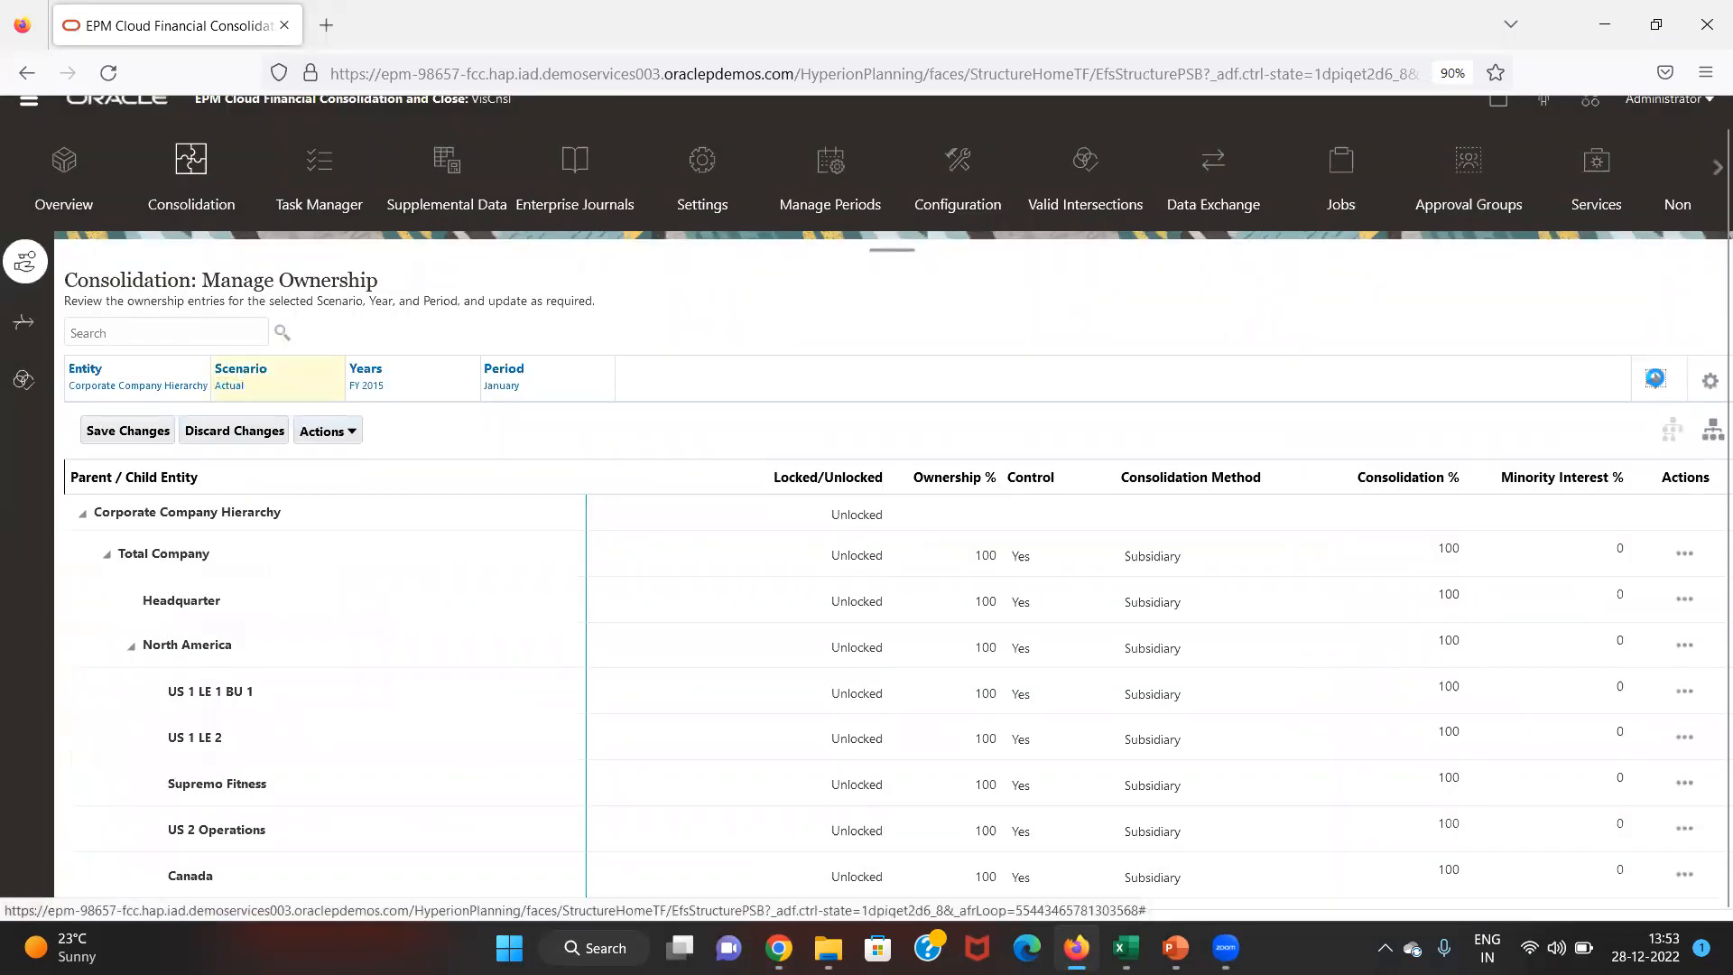
- Recompute the ownership data for the Actual scenario and save the ownership changes
{"action": "left_click", "coordinate": [347, 433]}
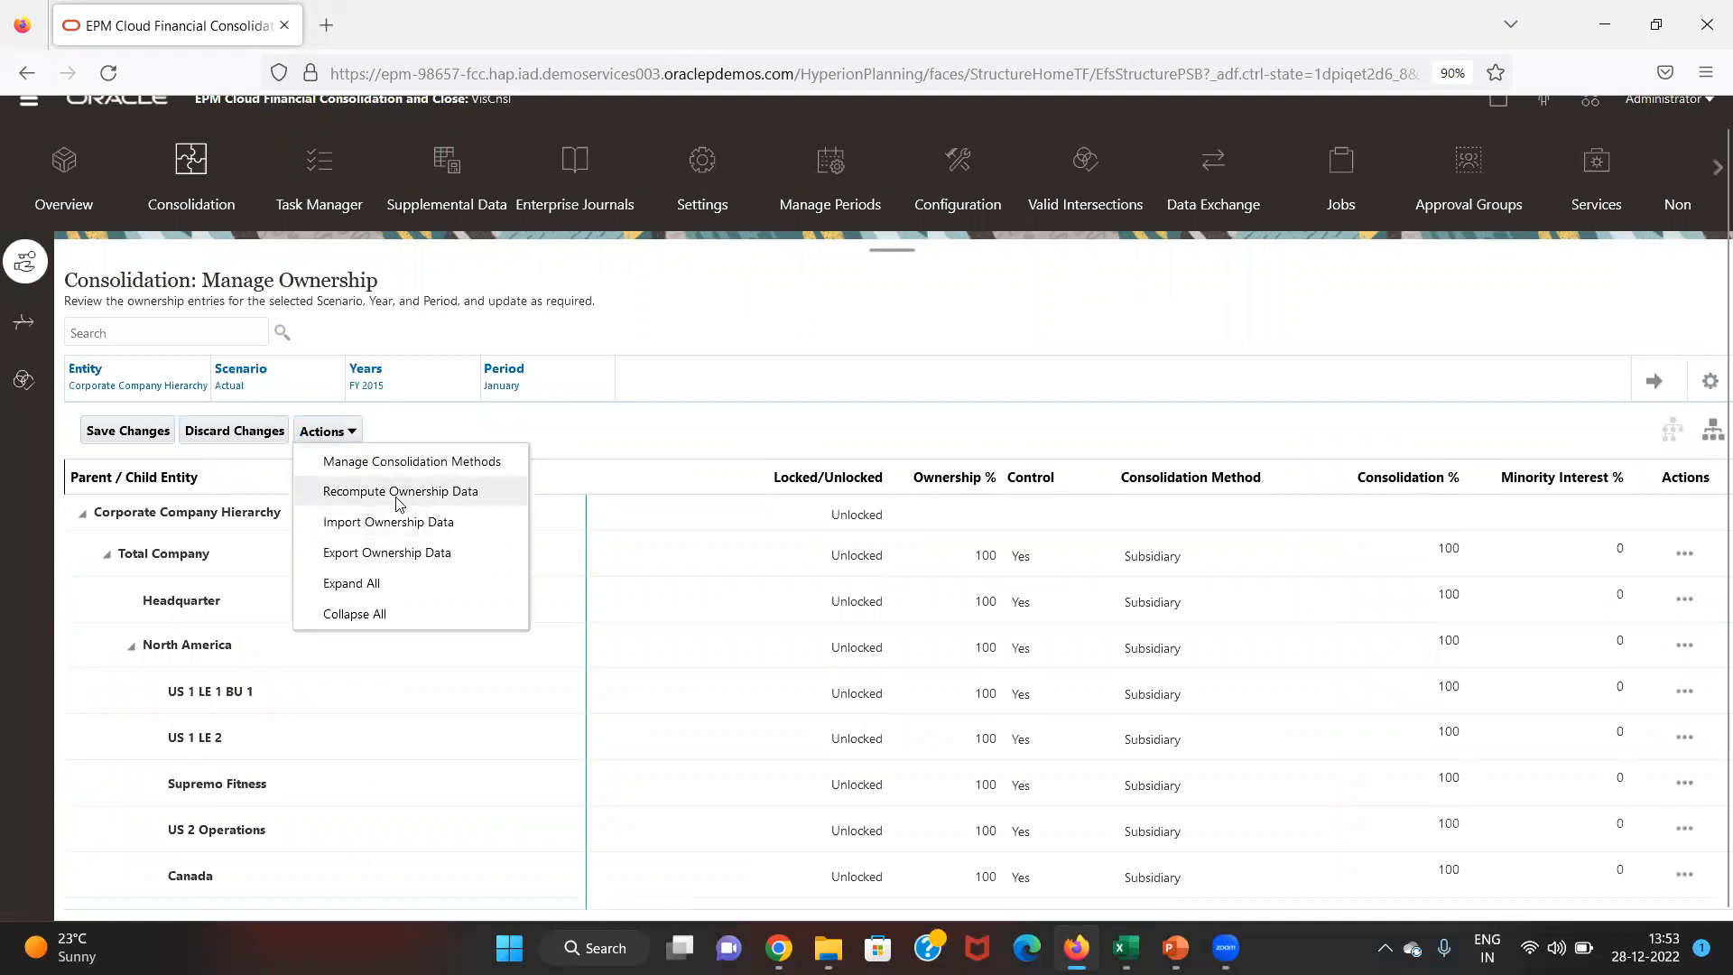
{"action": "left_click", "coordinate": [397, 497]}
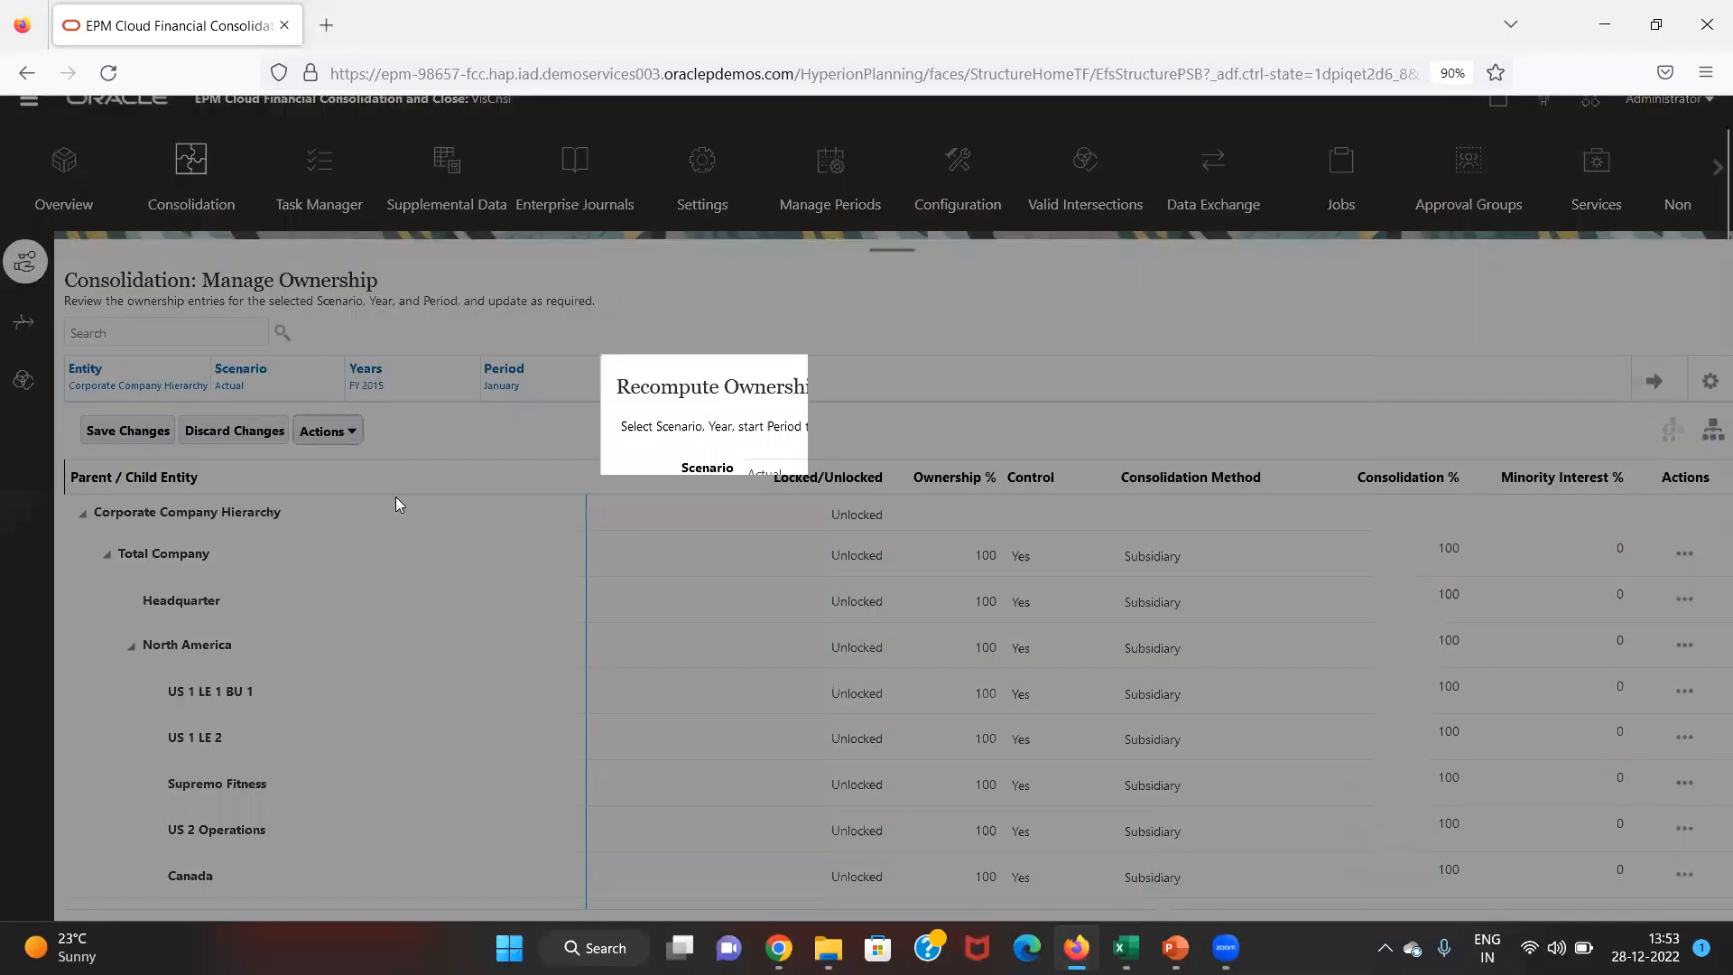
{"action": "left_click", "coordinate": [1021, 390]}
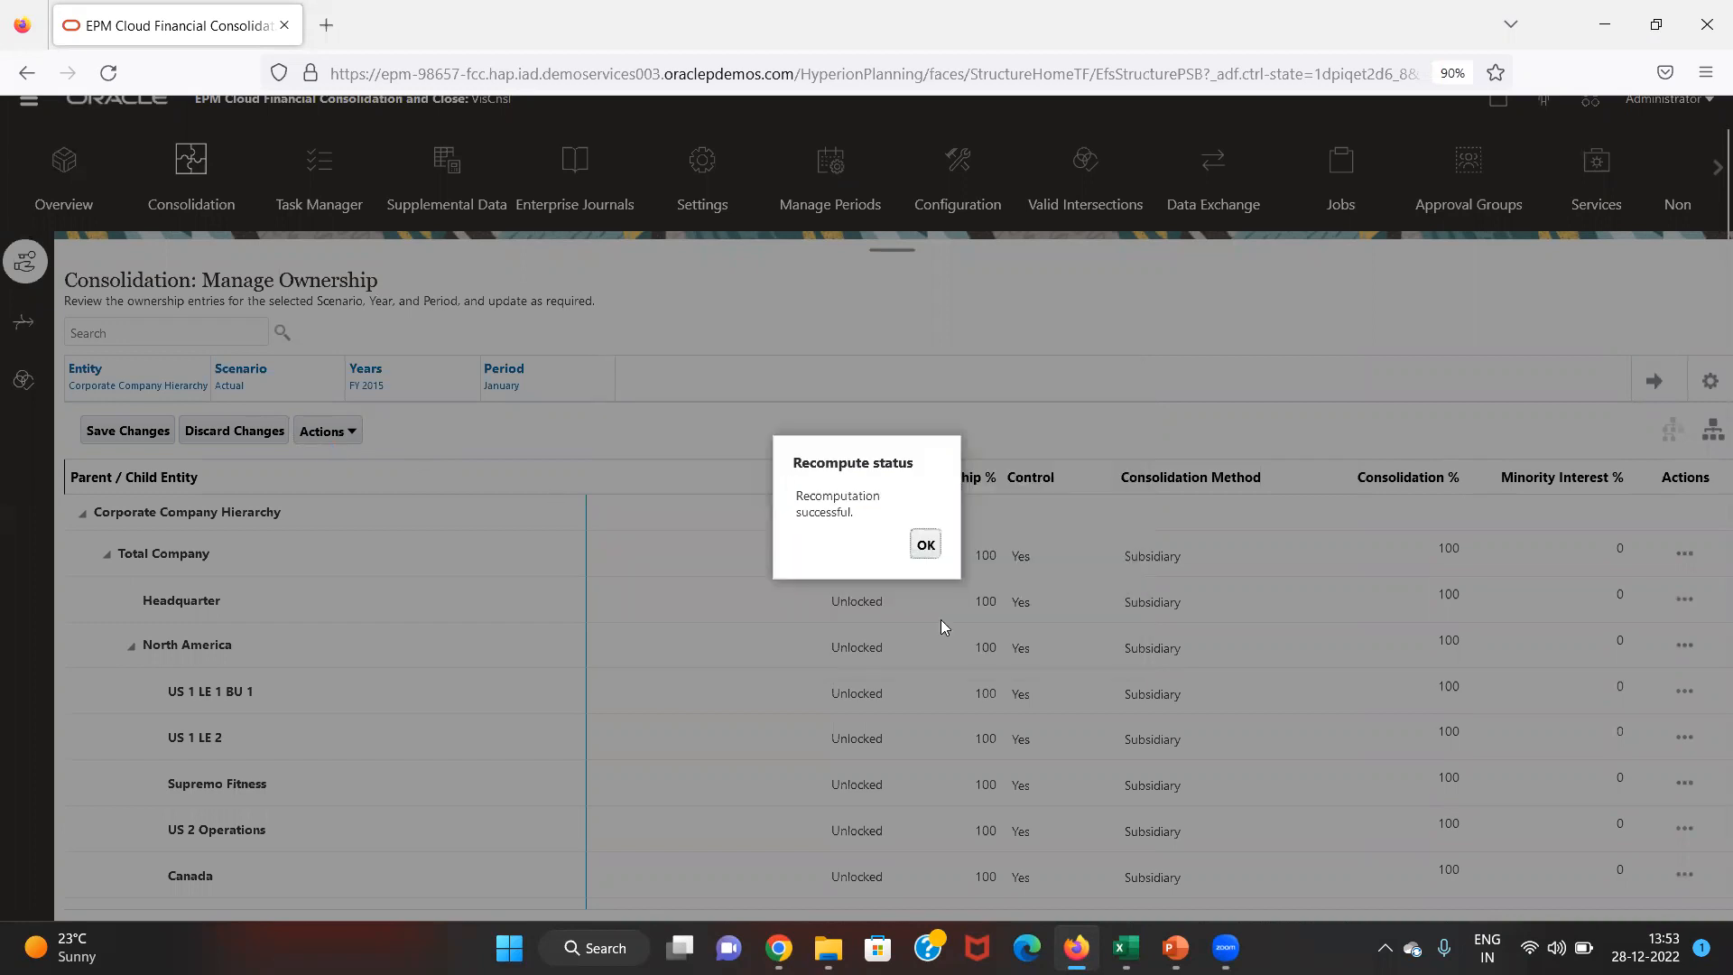
{"action": "left_click", "coordinate": [921, 544]}
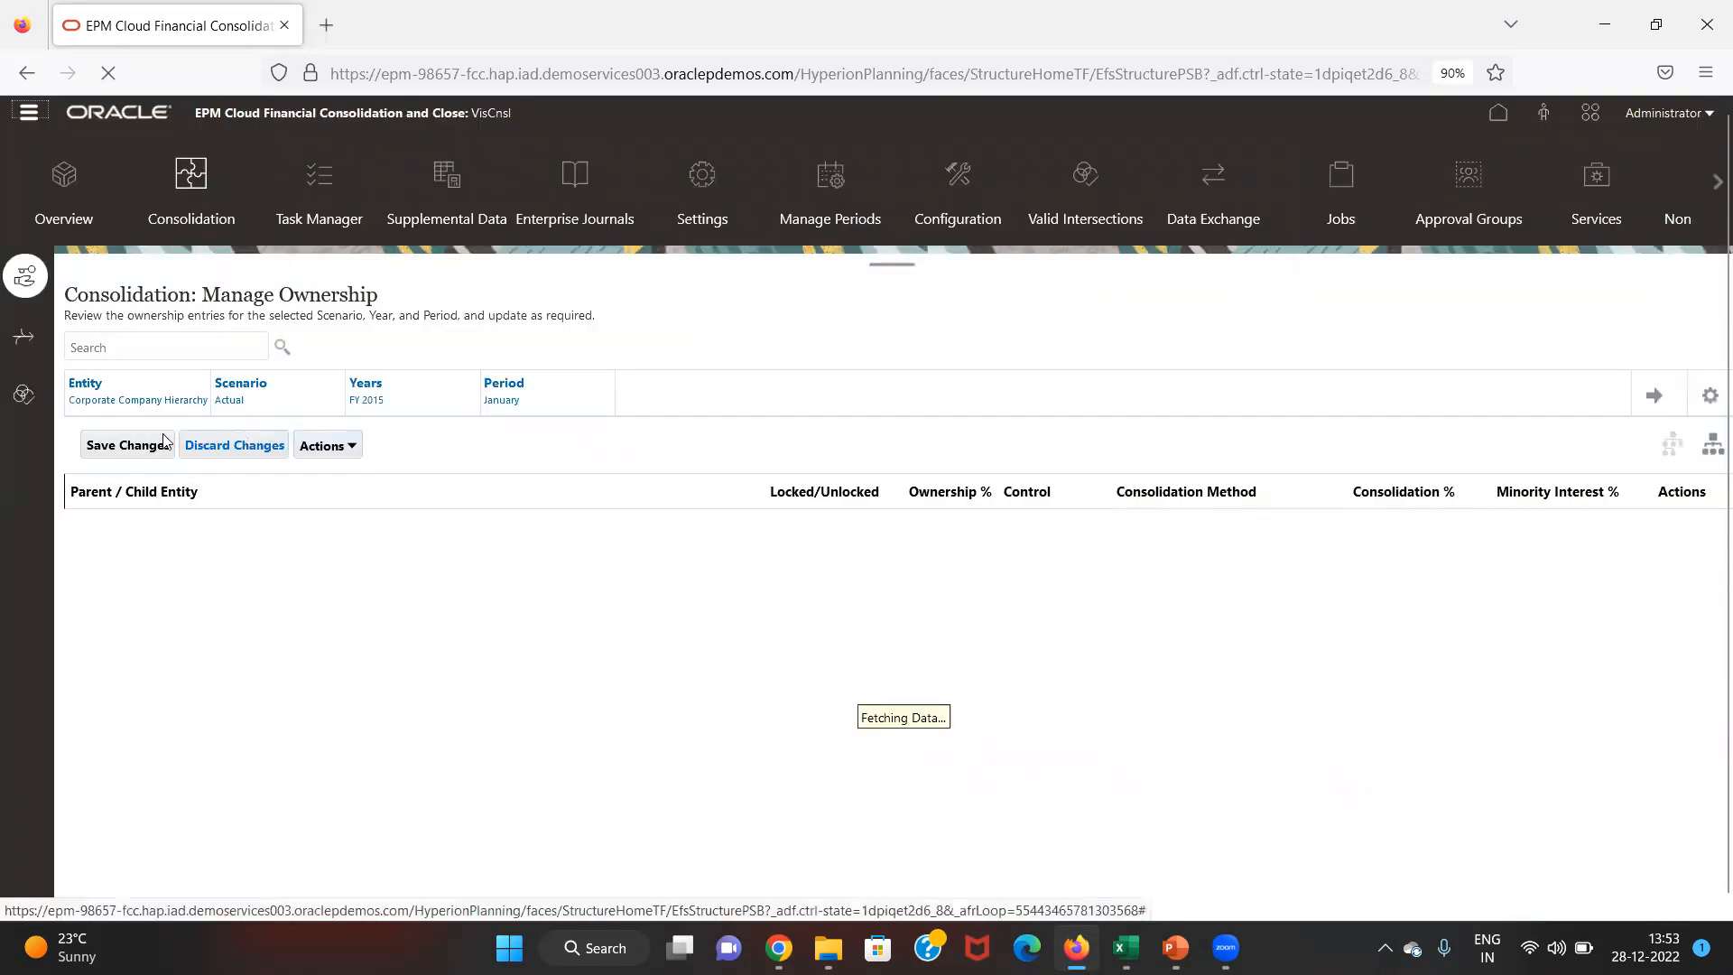
{"action": "left_click", "coordinate": [131, 446]}
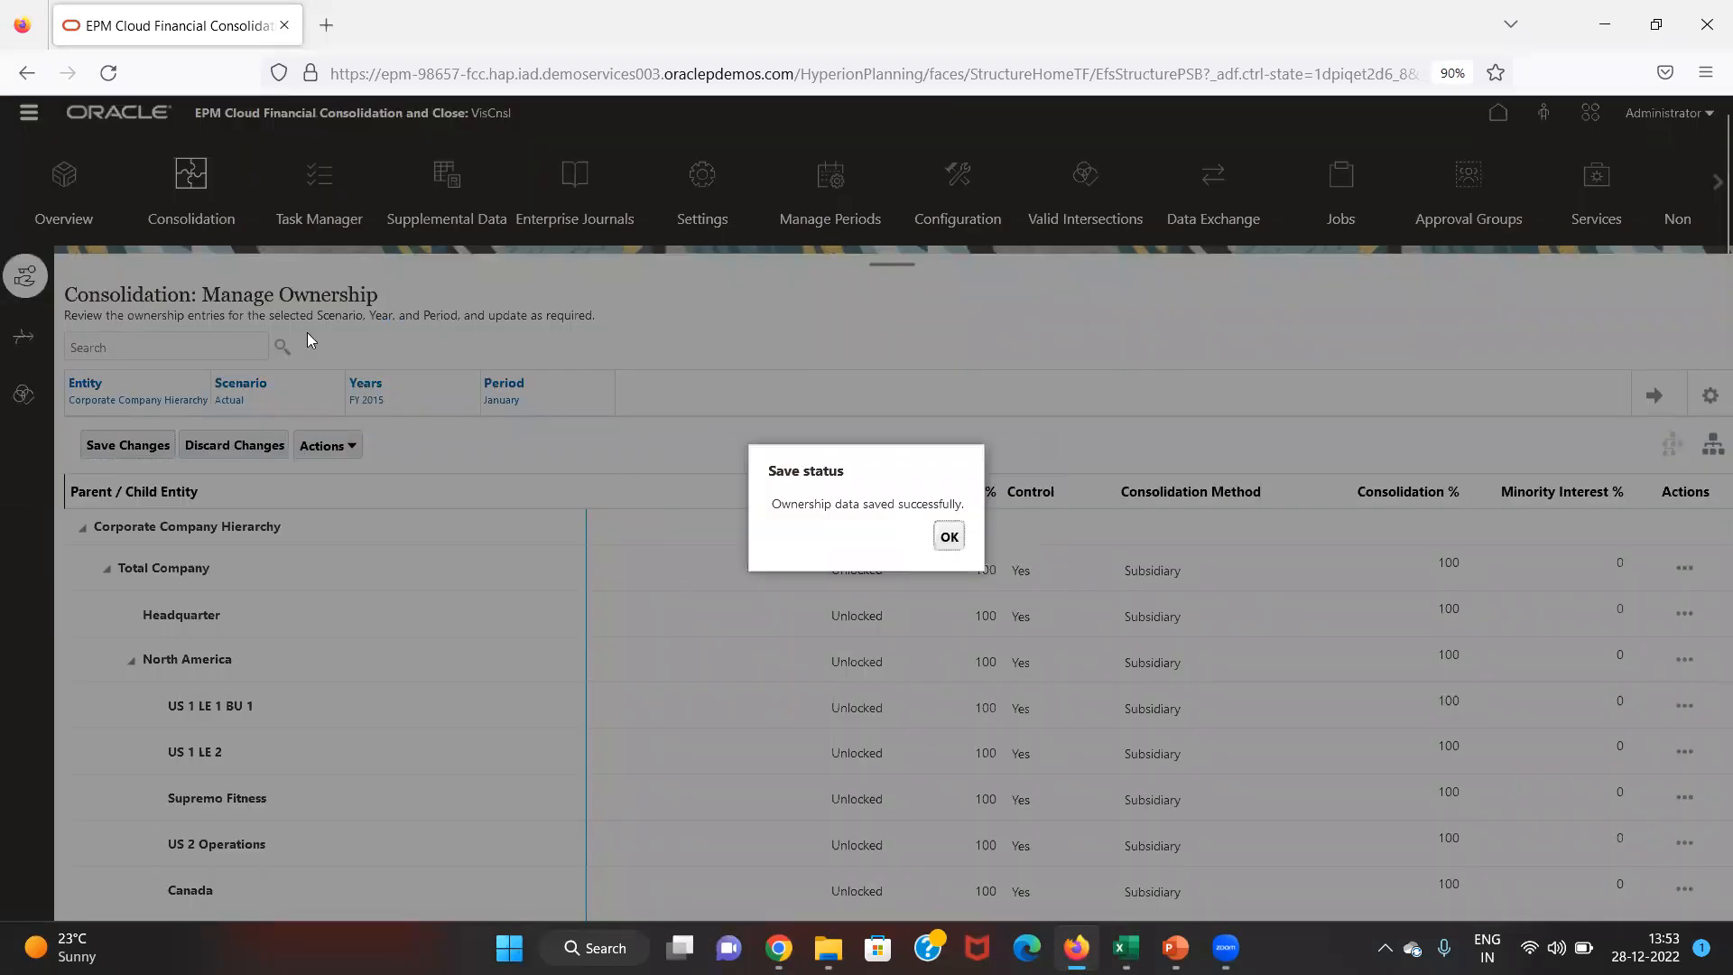
{"action": "left_click", "coordinate": [948, 537]}
- Return to the business rules, start the Consolidate rule and enter c_600 as its entity
{"action": "left_click", "coordinate": [29, 120]}
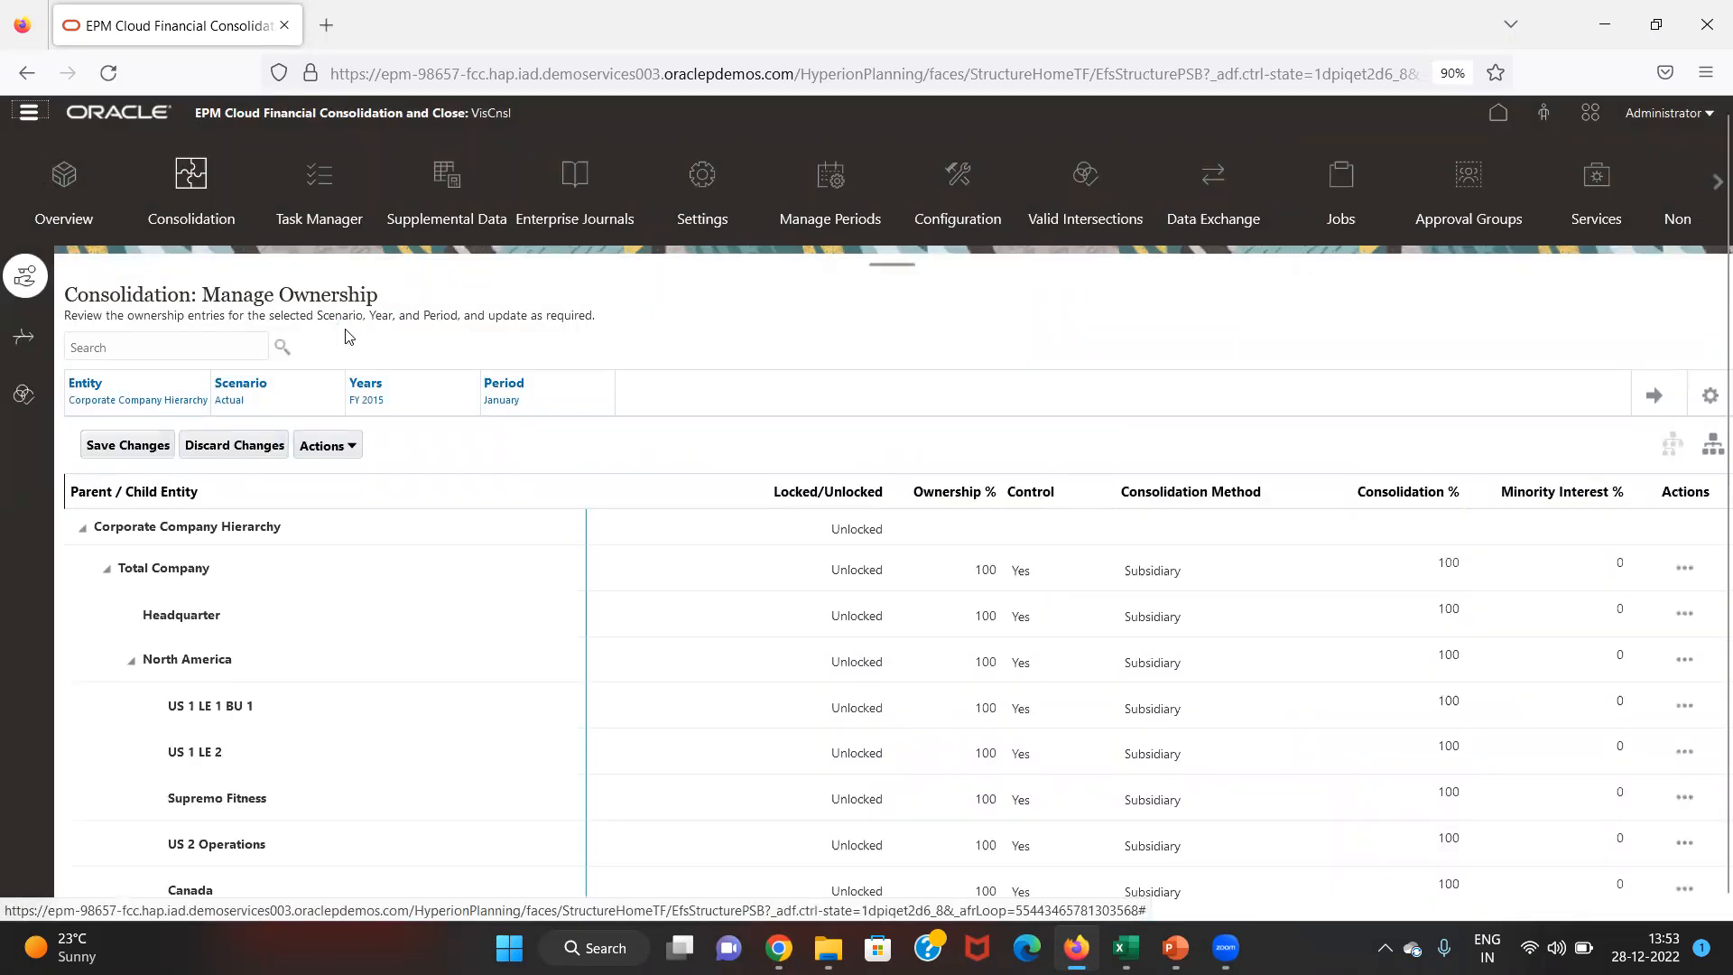
{"action": "scroll", "coordinate": [1020, 618], "scroll_direction": "down", "scroll_amount": 1}
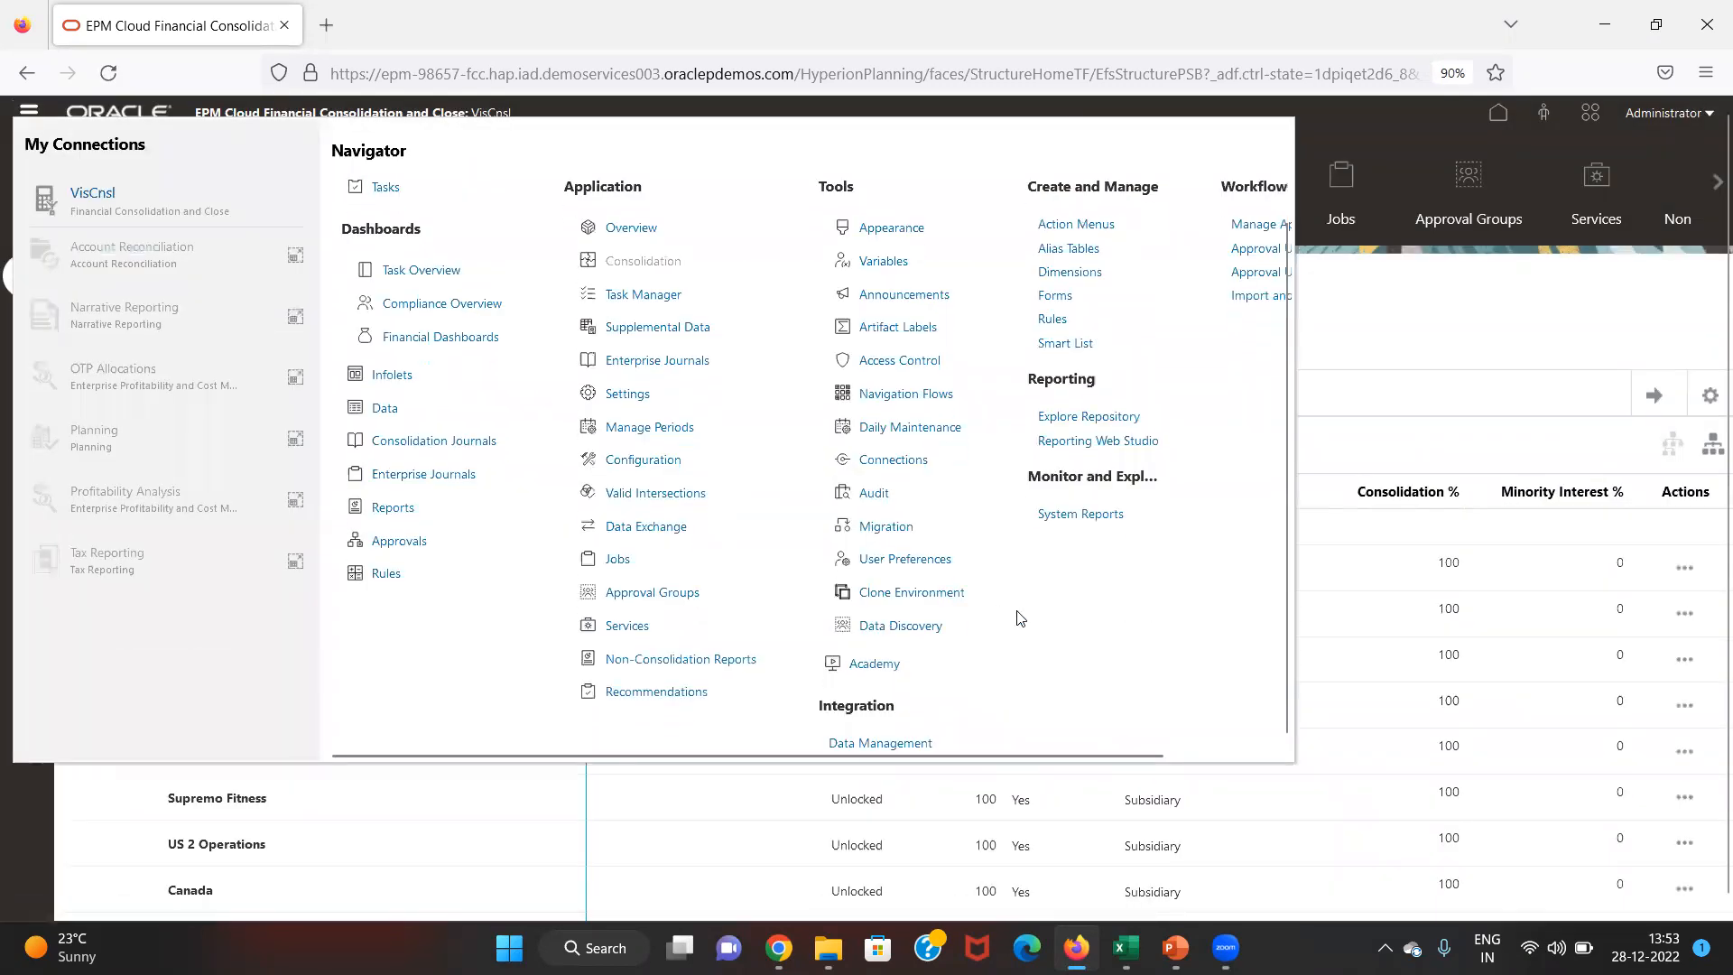
{"action": "left_click", "coordinate": [371, 575]}
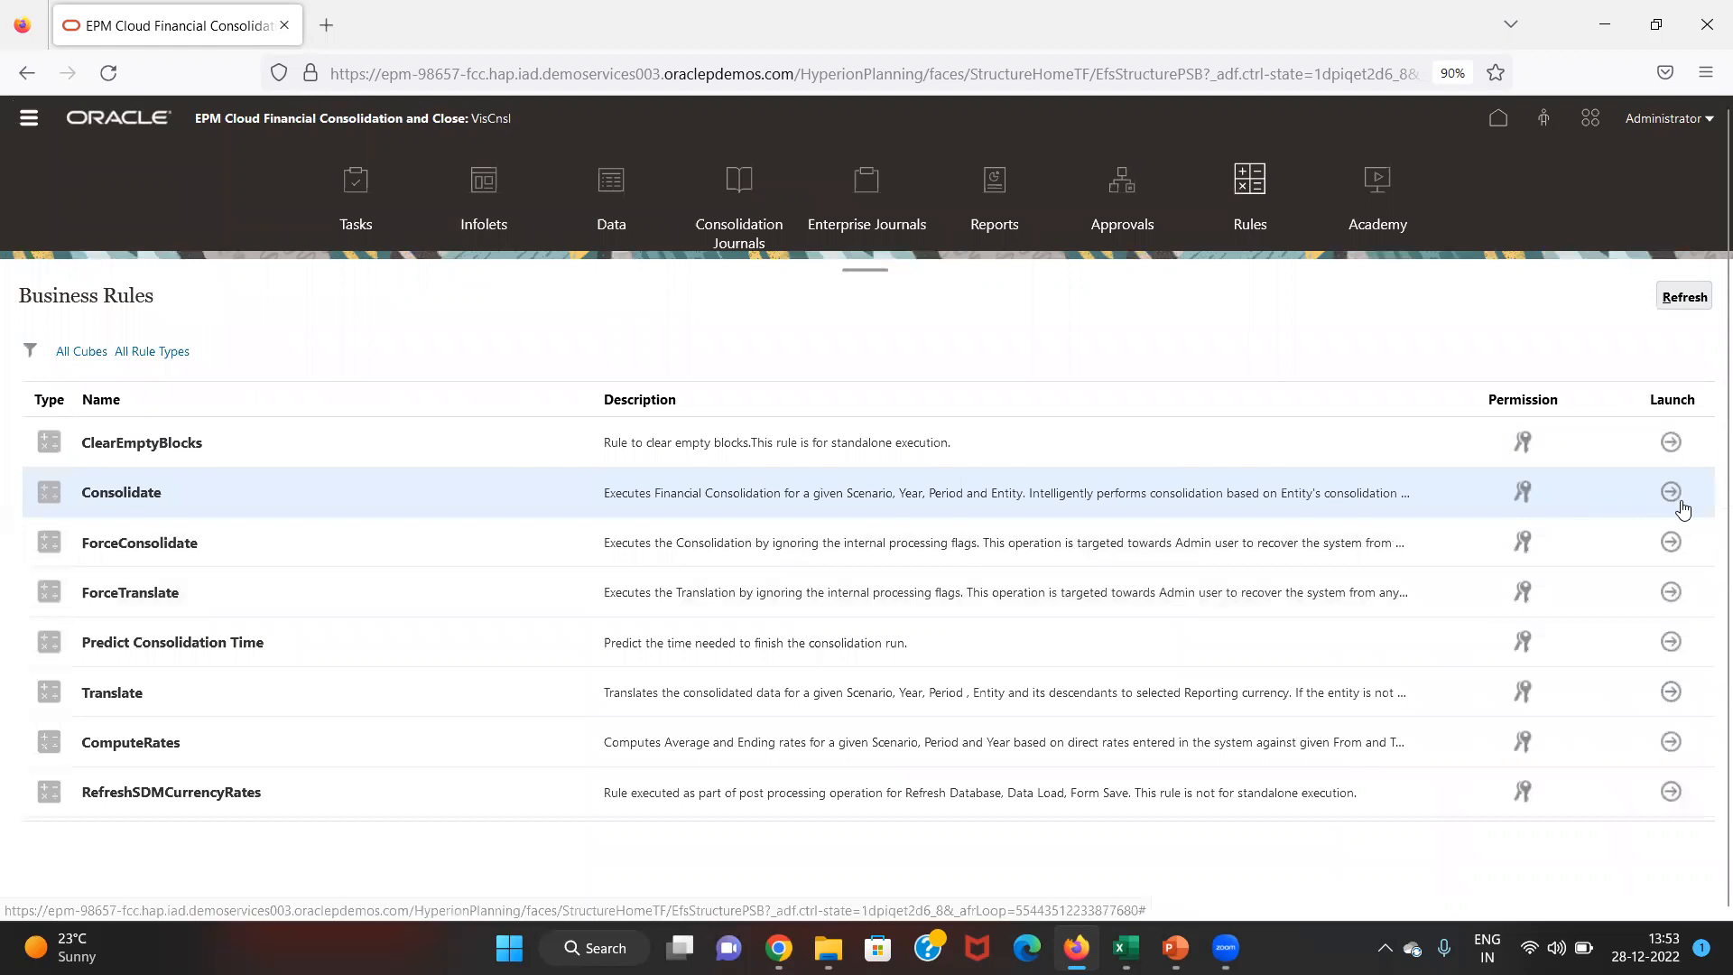
{"action": "left_click", "coordinate": [1671, 493]}
{"action": "left_click", "coordinate": [746, 327]}
{"action": "double_click", "coordinate": [746, 327]}
{"action": "type", "text": "c_600"}
{"action": "key", "text": "Tab"}
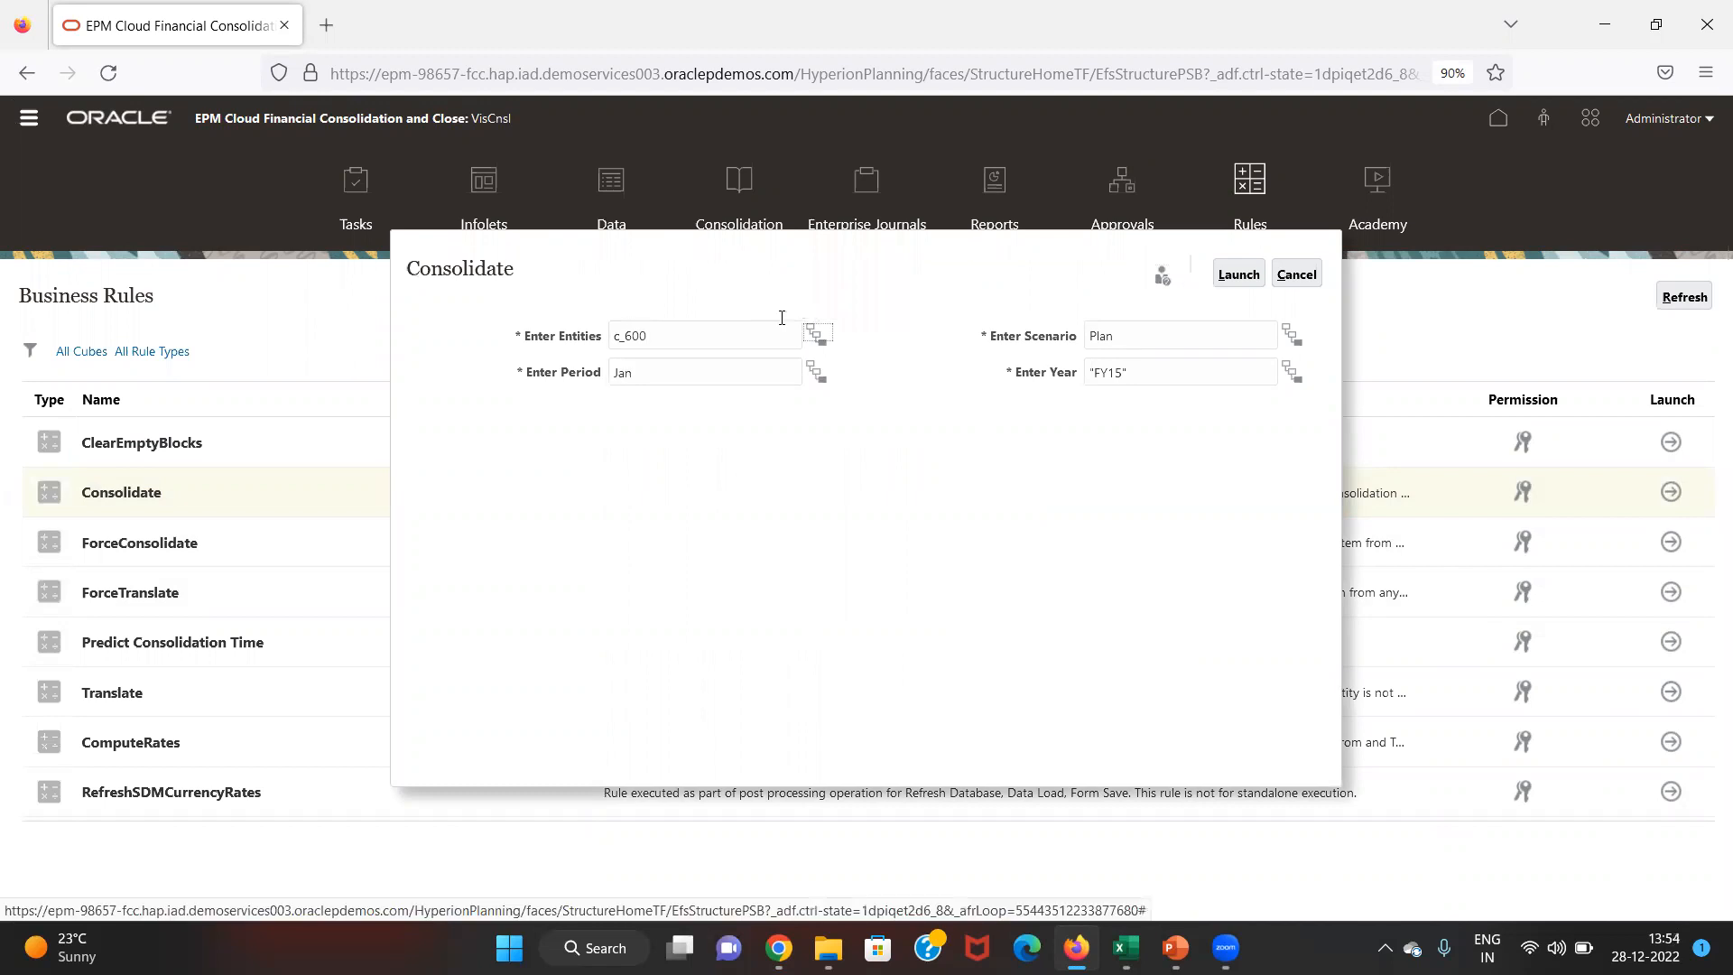
- Choose Actual as the Consolidate rule's scenario and launch it for period Jan and year FY15
{"action": "left_click", "coordinate": [1185, 330]}
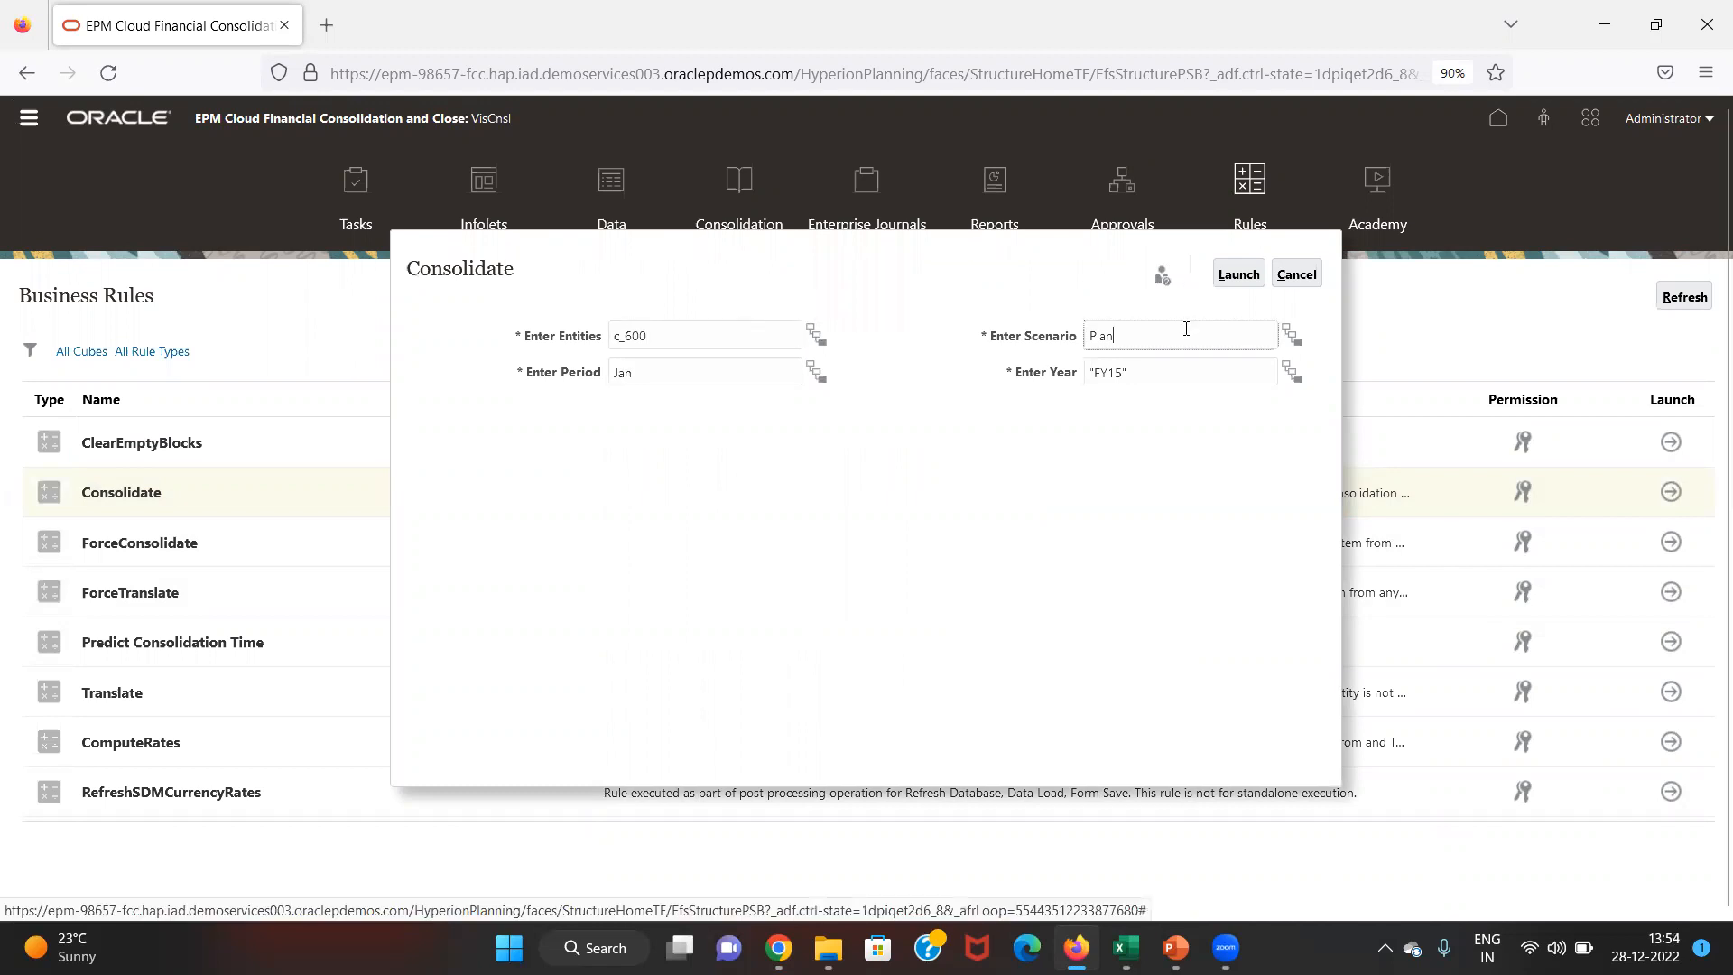
{"action": "left_click", "coordinate": [1299, 348]}
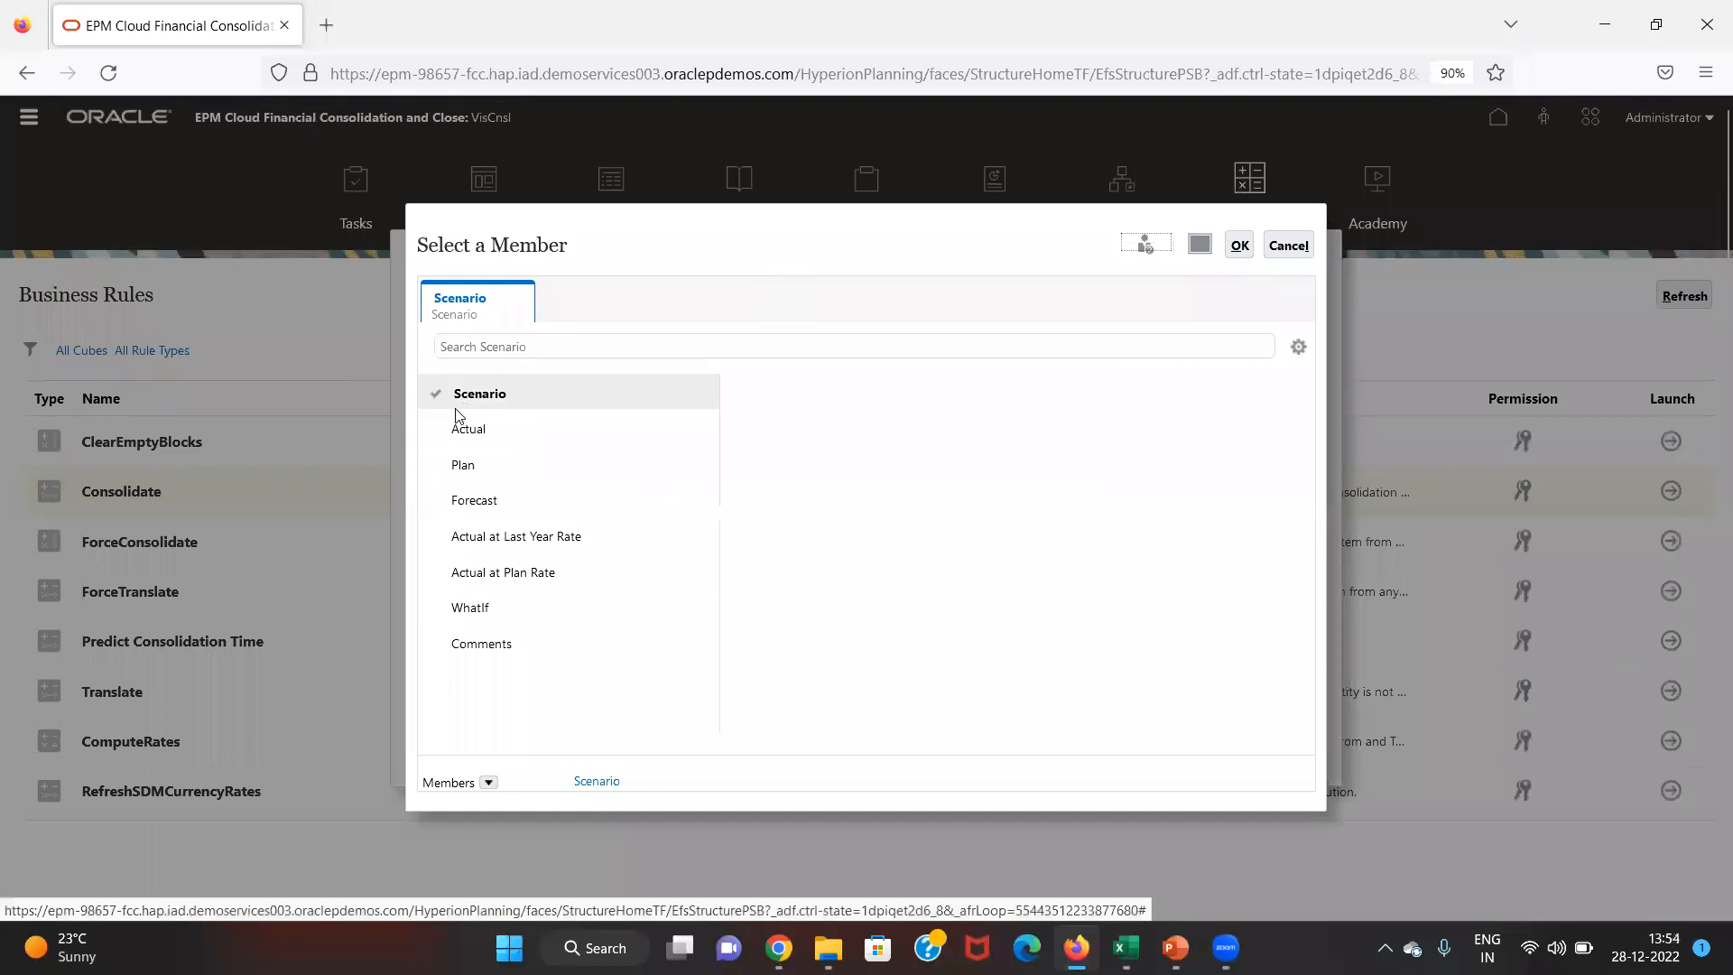
{"action": "left_click", "coordinate": [439, 428]}
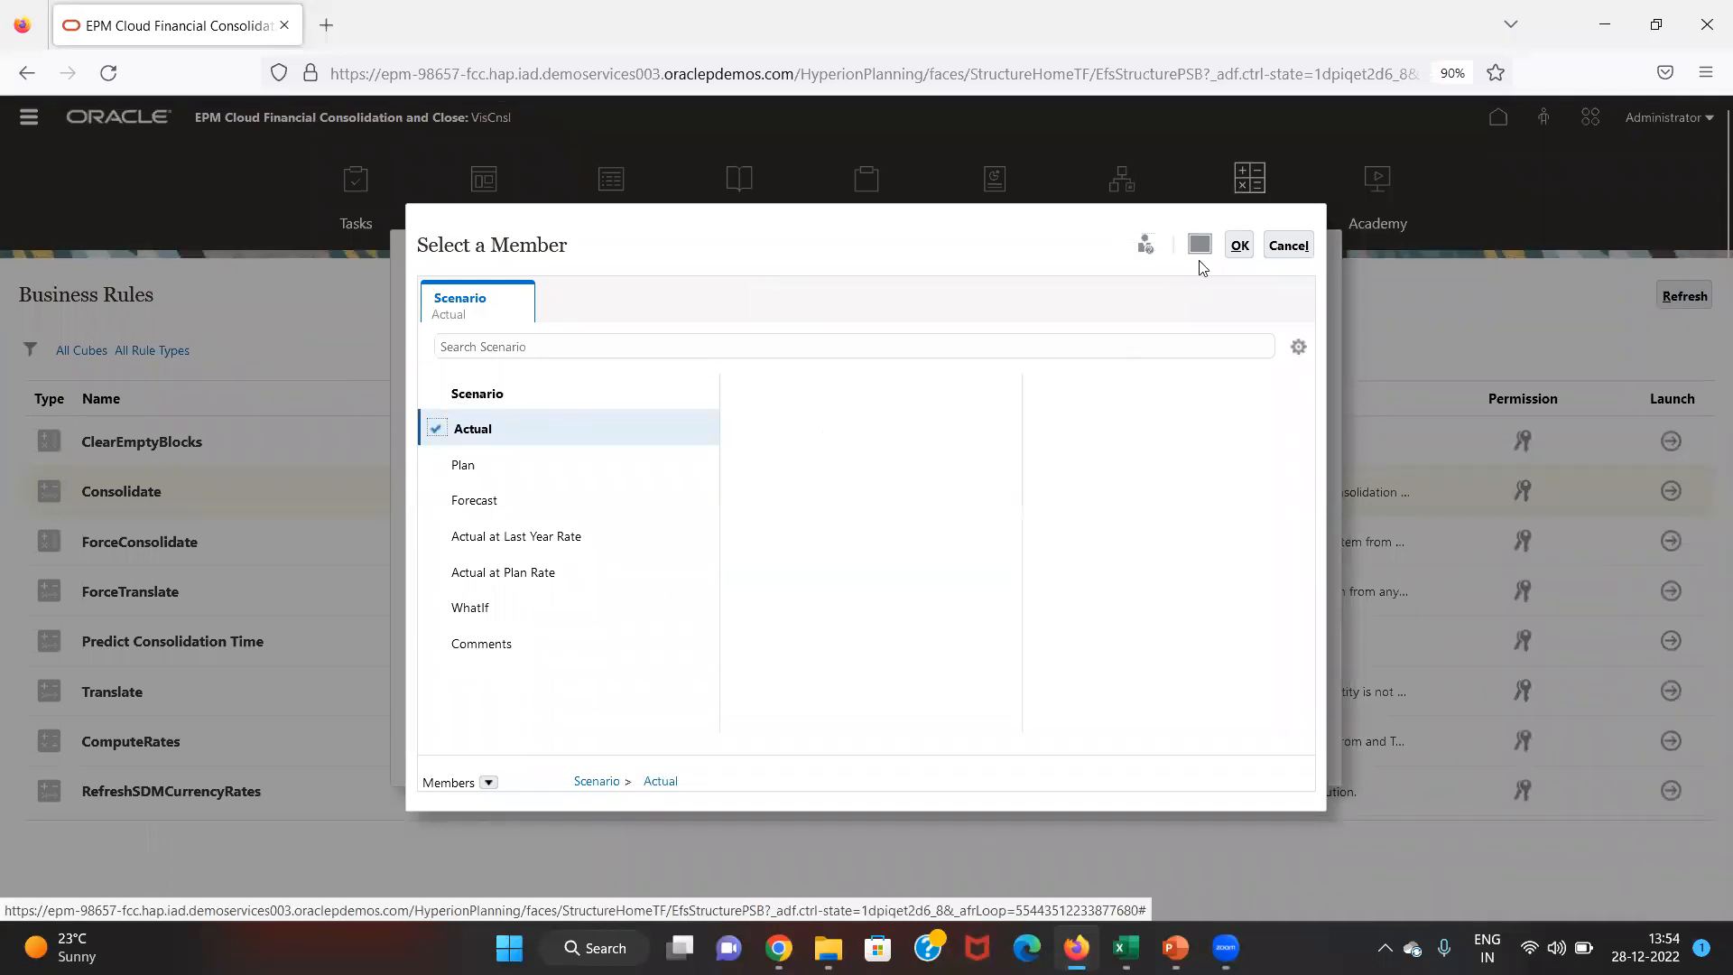
{"action": "left_click", "coordinate": [1239, 245]}
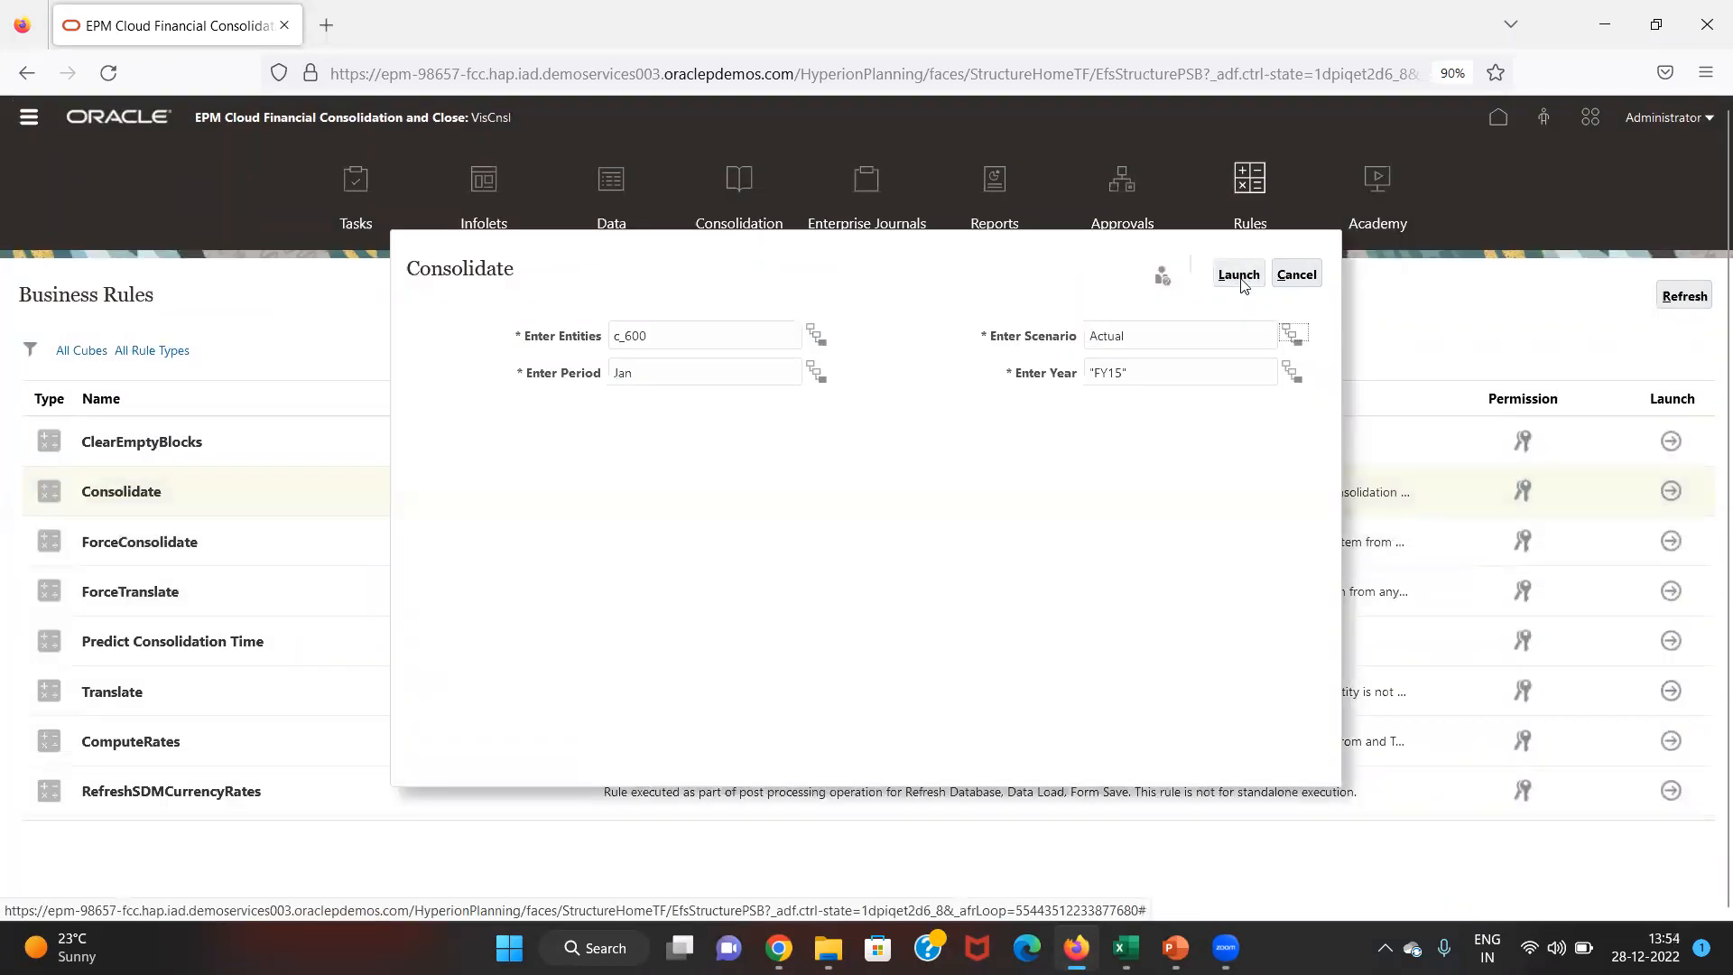
{"action": "left_click", "coordinate": [1239, 274]}
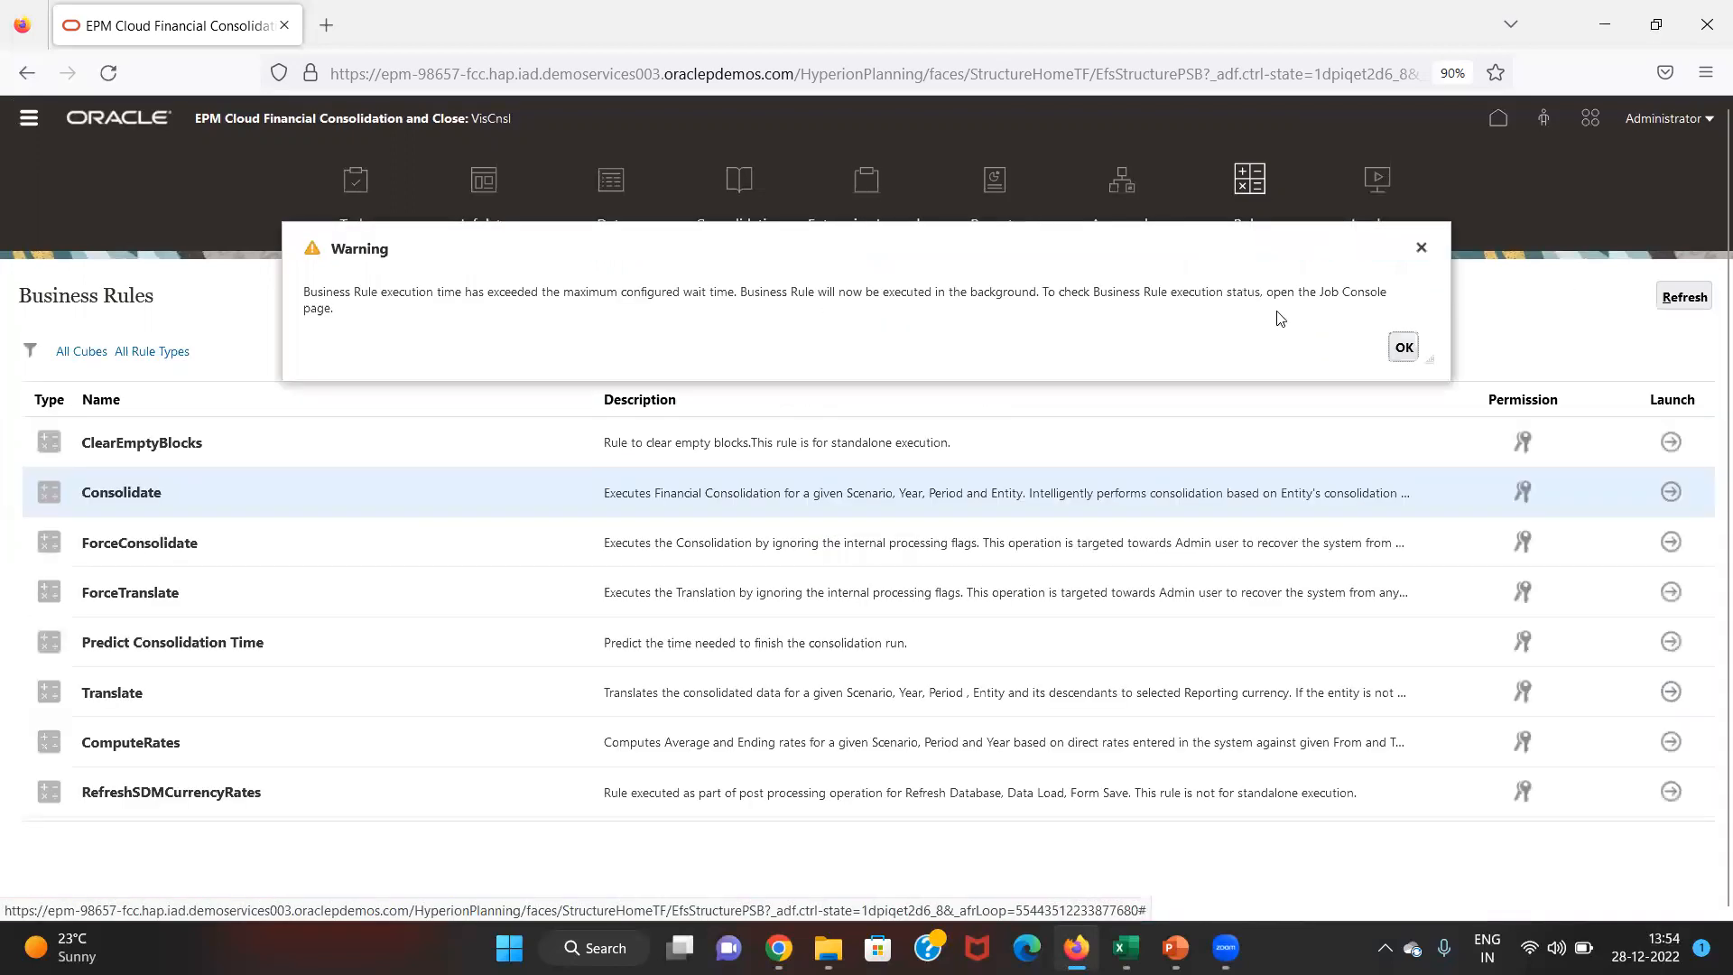
- Dismiss the background execution warning, switch to the Excel workbook Output of Configurable Consolidation Dividend case and refresh its ad hoc grid
{"action": "left_click", "coordinate": [1402, 345]}
{"action": "key", "text": "alt+Tab"}
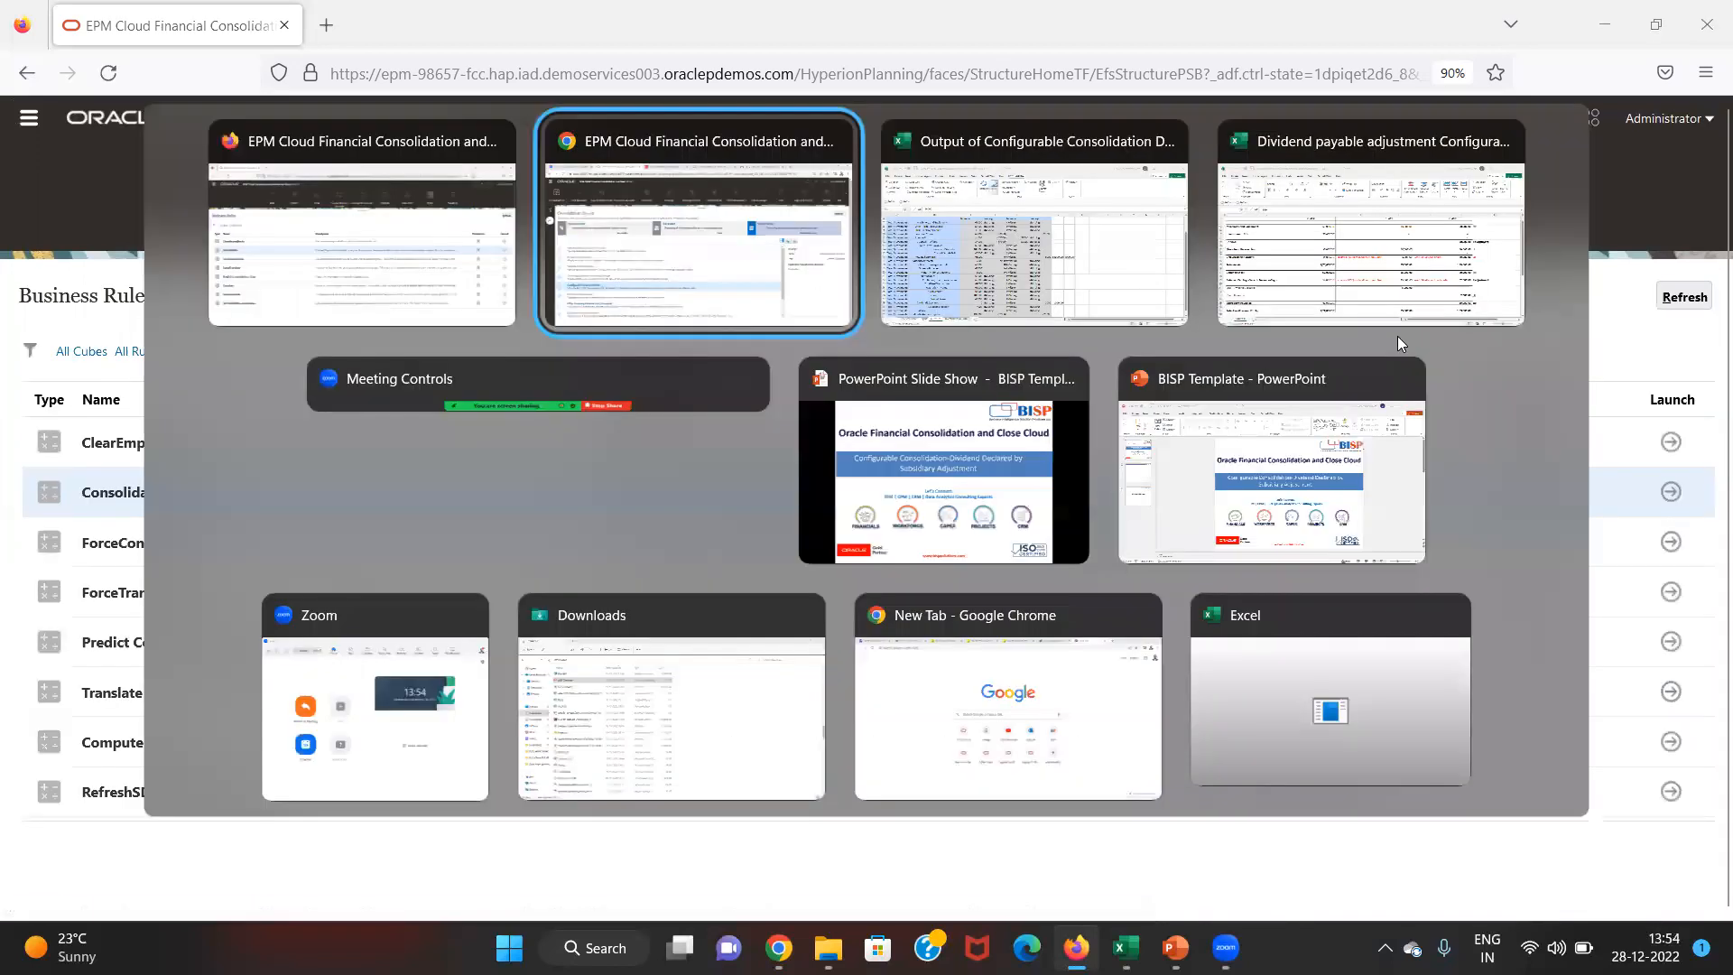
{"action": "key", "text": "alt+Tab"}
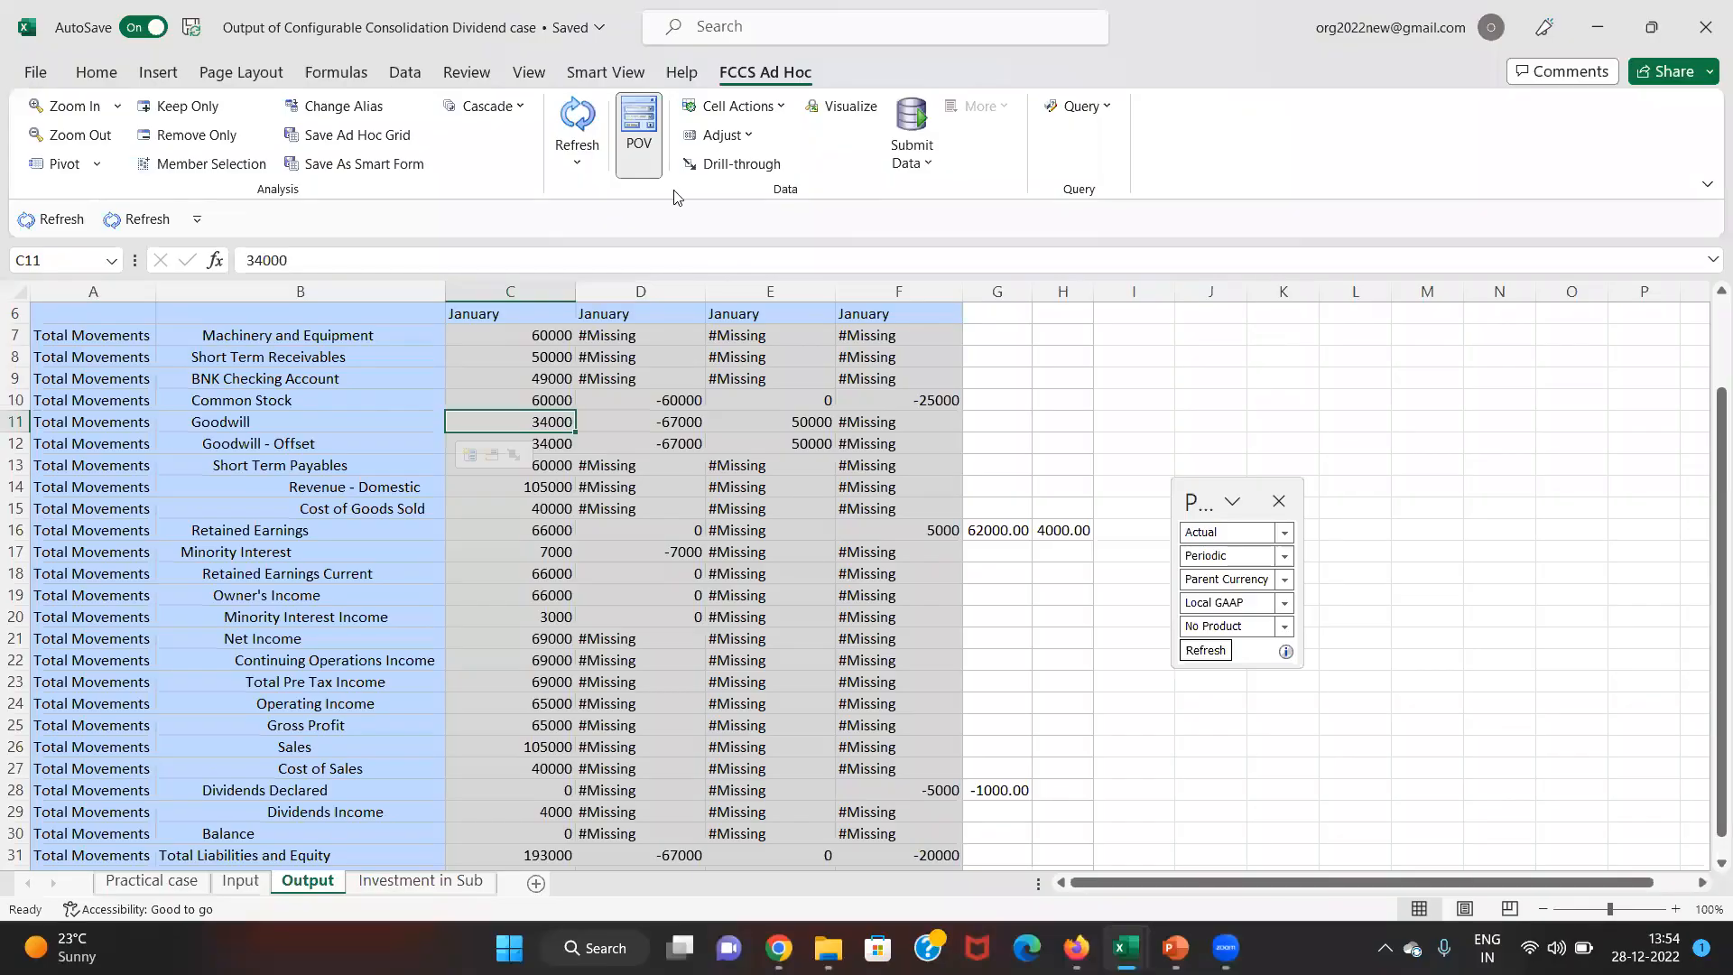
{"action": "left_click", "coordinate": [578, 122]}
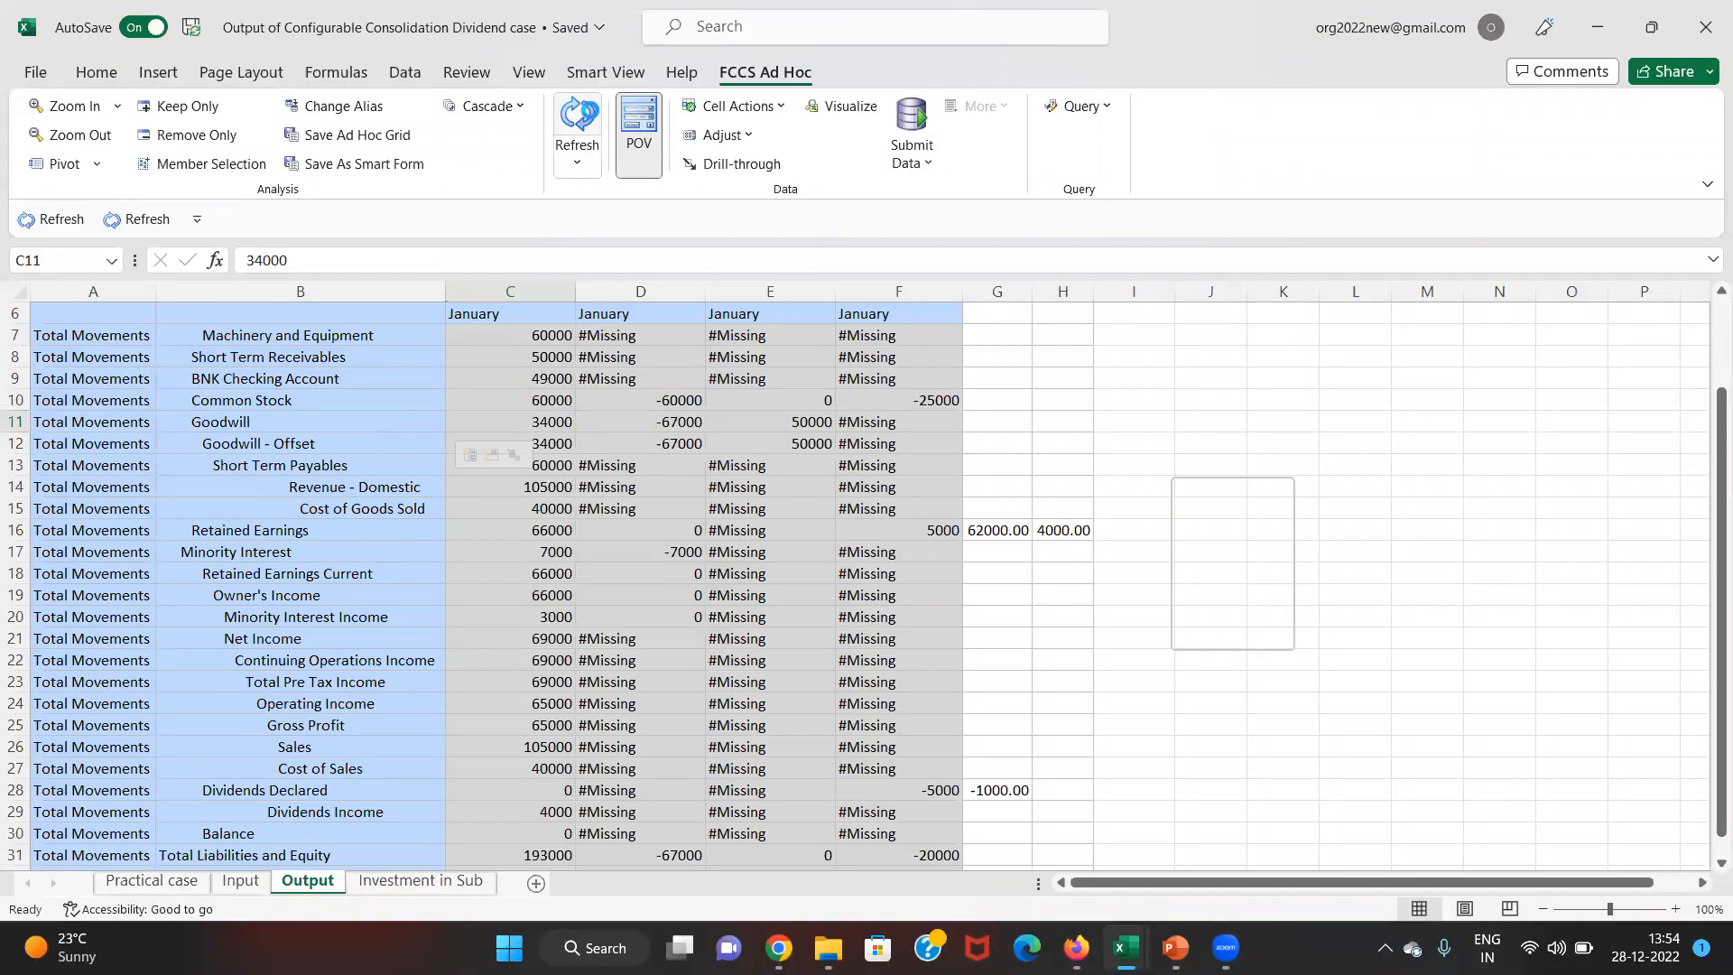
{"action": "left_click", "coordinate": [587, 117]}
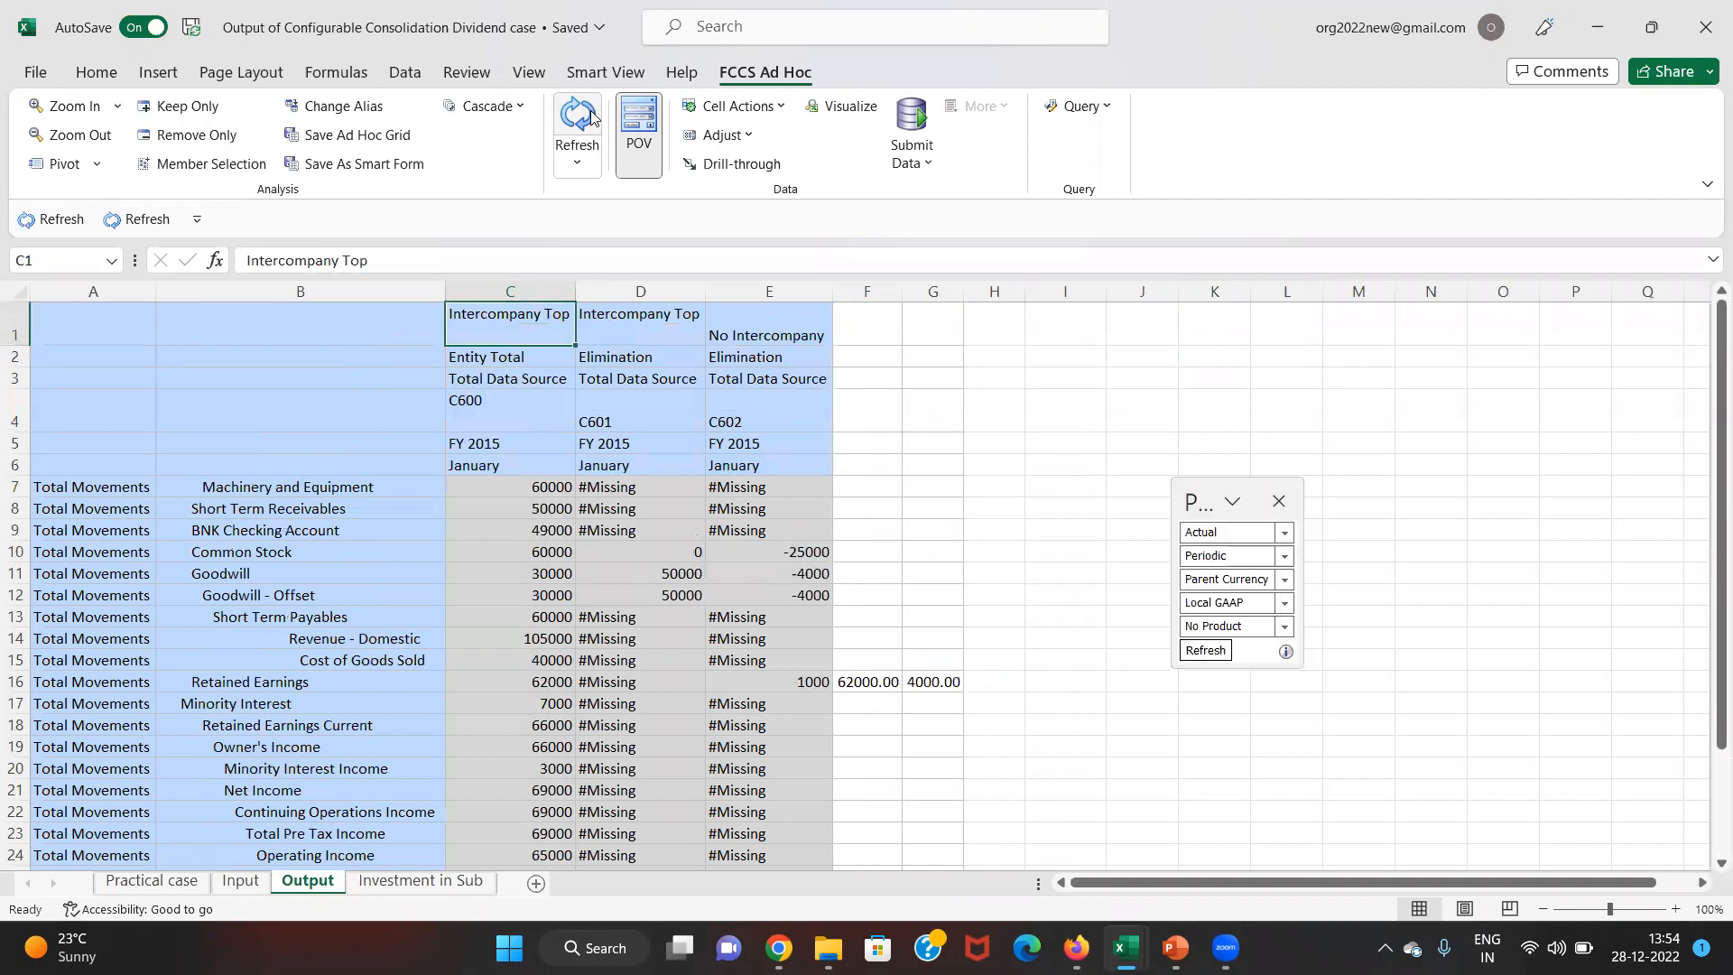
- Bold the C602 elimination and C600 Goodwill values, along with the C600 Goodwill - Offset value
{"action": "key", "text": "Down"}
{"action": "key", "text": "Down"}
{"action": "key", "text": "Right"}
{"action": "key", "text": "Right"}
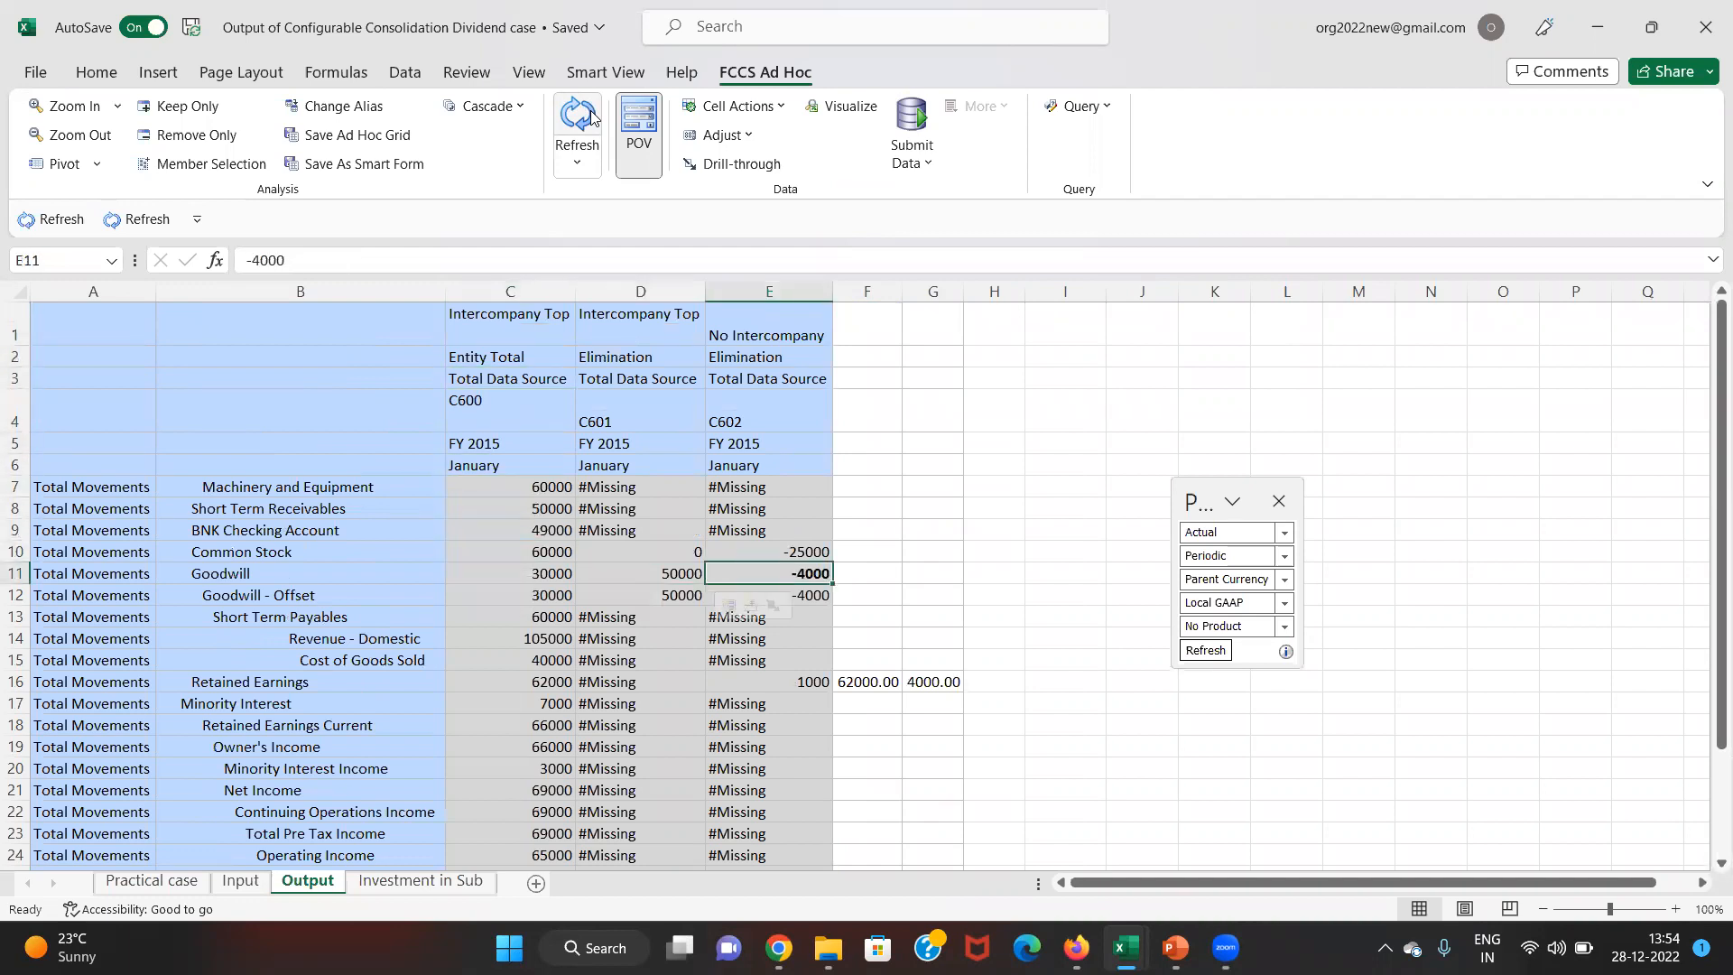
{"action": "key", "text": "Left"}
{"action": "key", "text": "Left"}
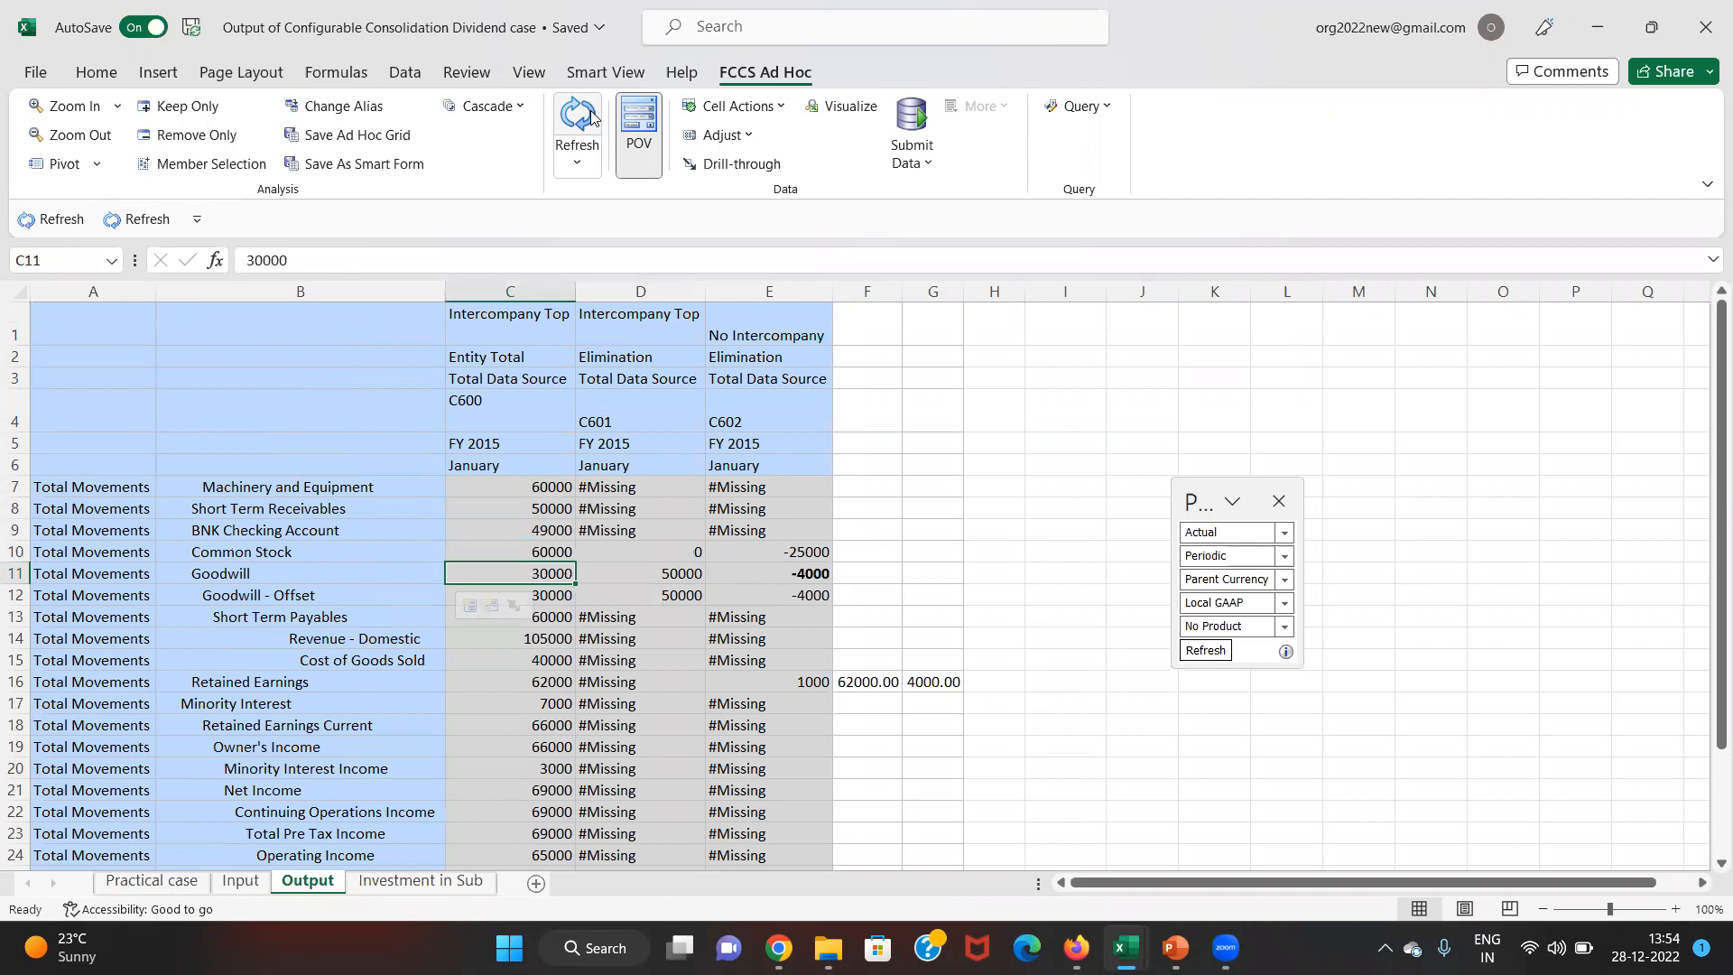
{"action": "key", "text": "Down"}
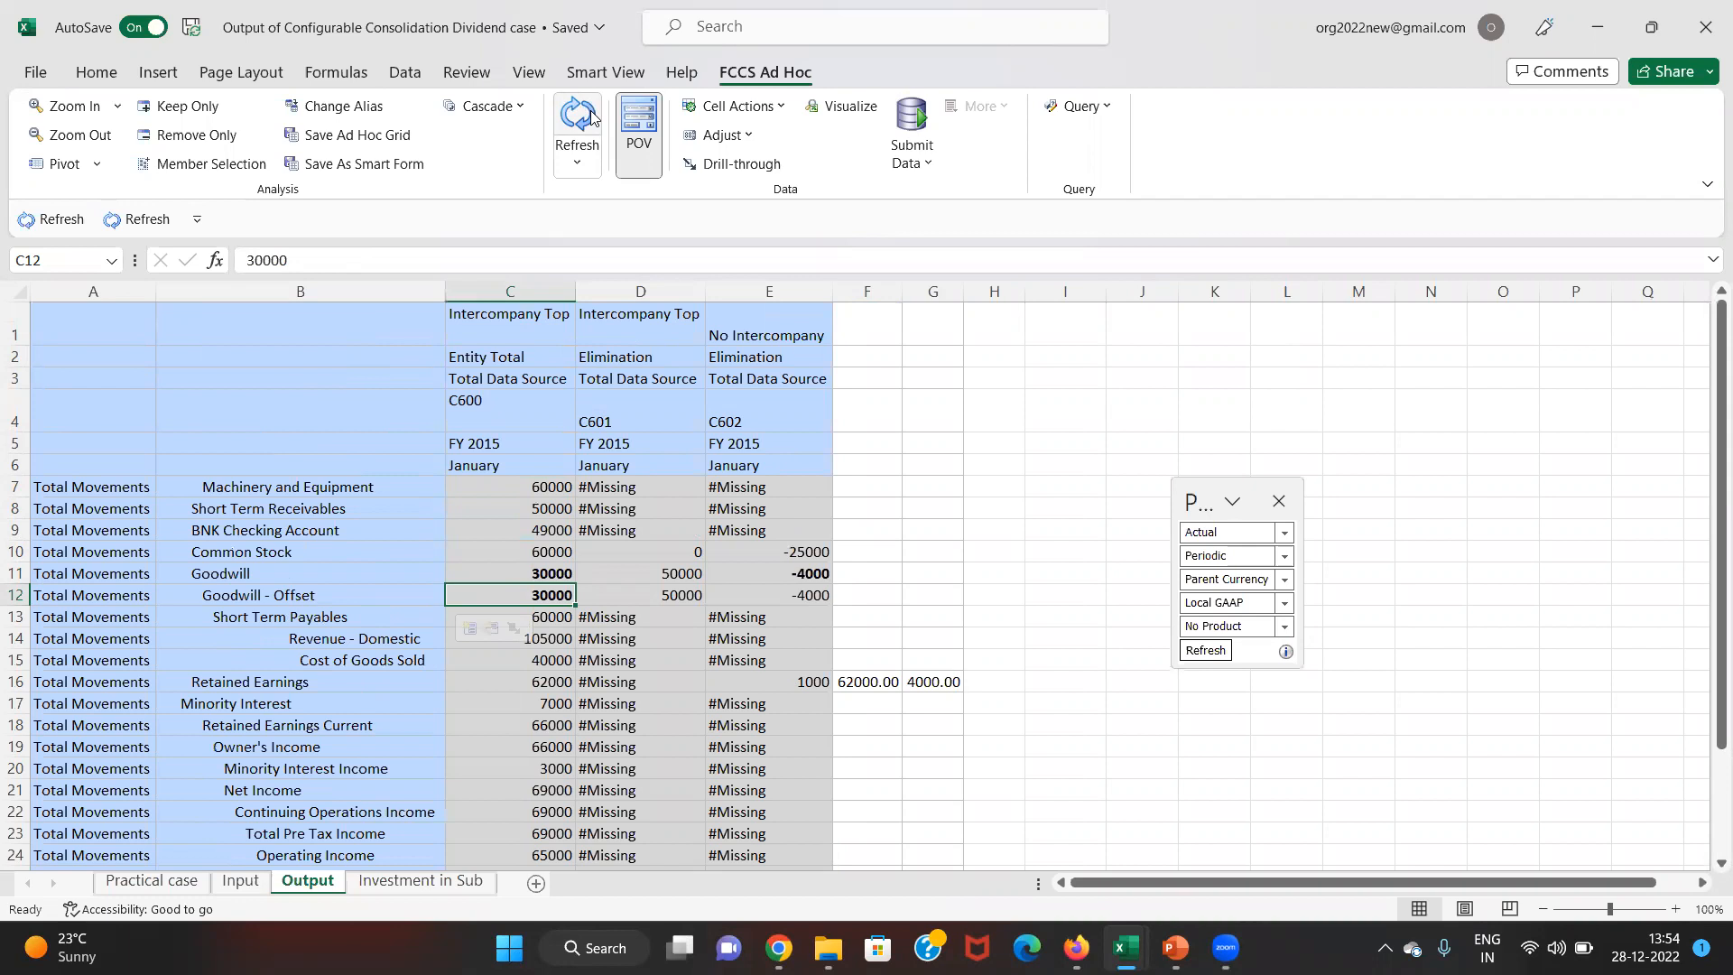
{"action": "left_click", "coordinate": [592, 116]}
- Switch to the Dividend payable adjustment Configurable Consolidation workbook and mark the Goodwill row as ok
{"action": "key", "text": "alt+Tab"}
{"action": "key", "text": "alt+Tab"}
{"action": "key", "text": "Right"}
{"action": "key", "text": "Left"}
{"action": "key", "text": "Right"}
{"action": "type", "text": "ok"}
{"action": "key", "text": "Return"}
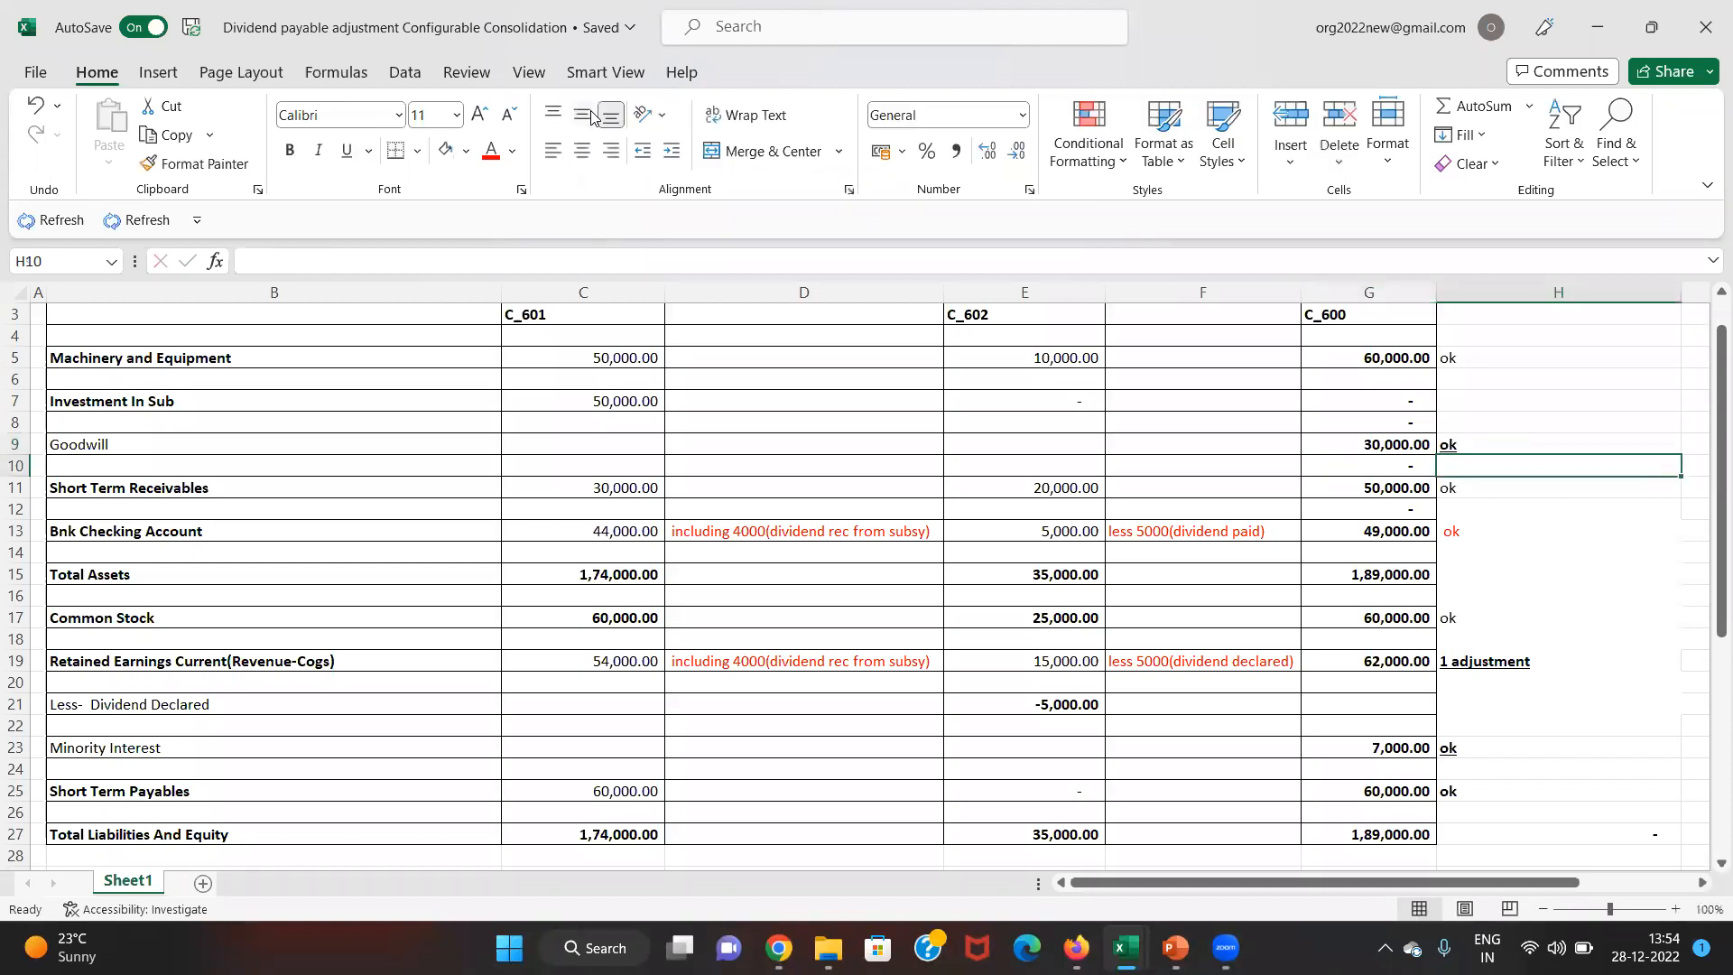
- Review the remarks in the manual worksheet from Goodwill down to Retained Earnings Current
{"action": "key", "text": "Down"}
{"action": "key", "text": "Down"}
{"action": "key", "text": "Down"}
{"action": "key", "text": "Down"}
{"action": "key", "text": "Down"}
{"action": "key", "text": "Down"}
{"action": "key", "text": "Down"}
{"action": "key", "text": "Down"}
{"action": "key", "text": "Down"}
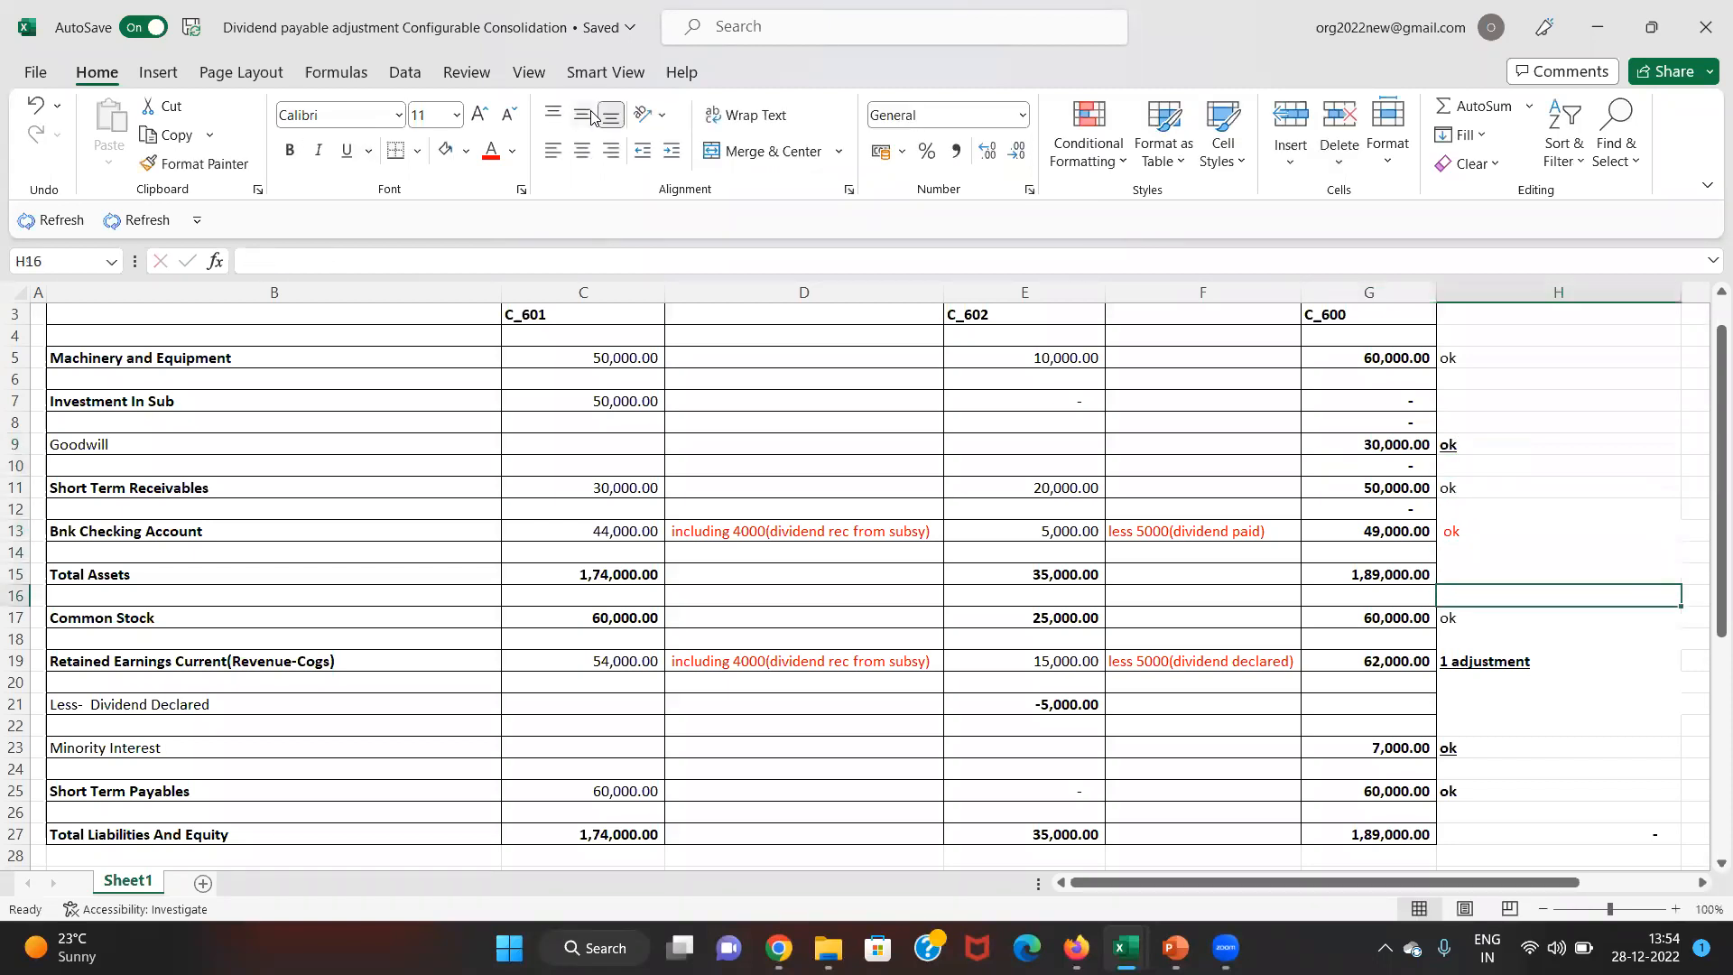
- Return to the Output workbook and check the C600 column down to Total Assets
{"action": "key", "text": "alt+Tab"}
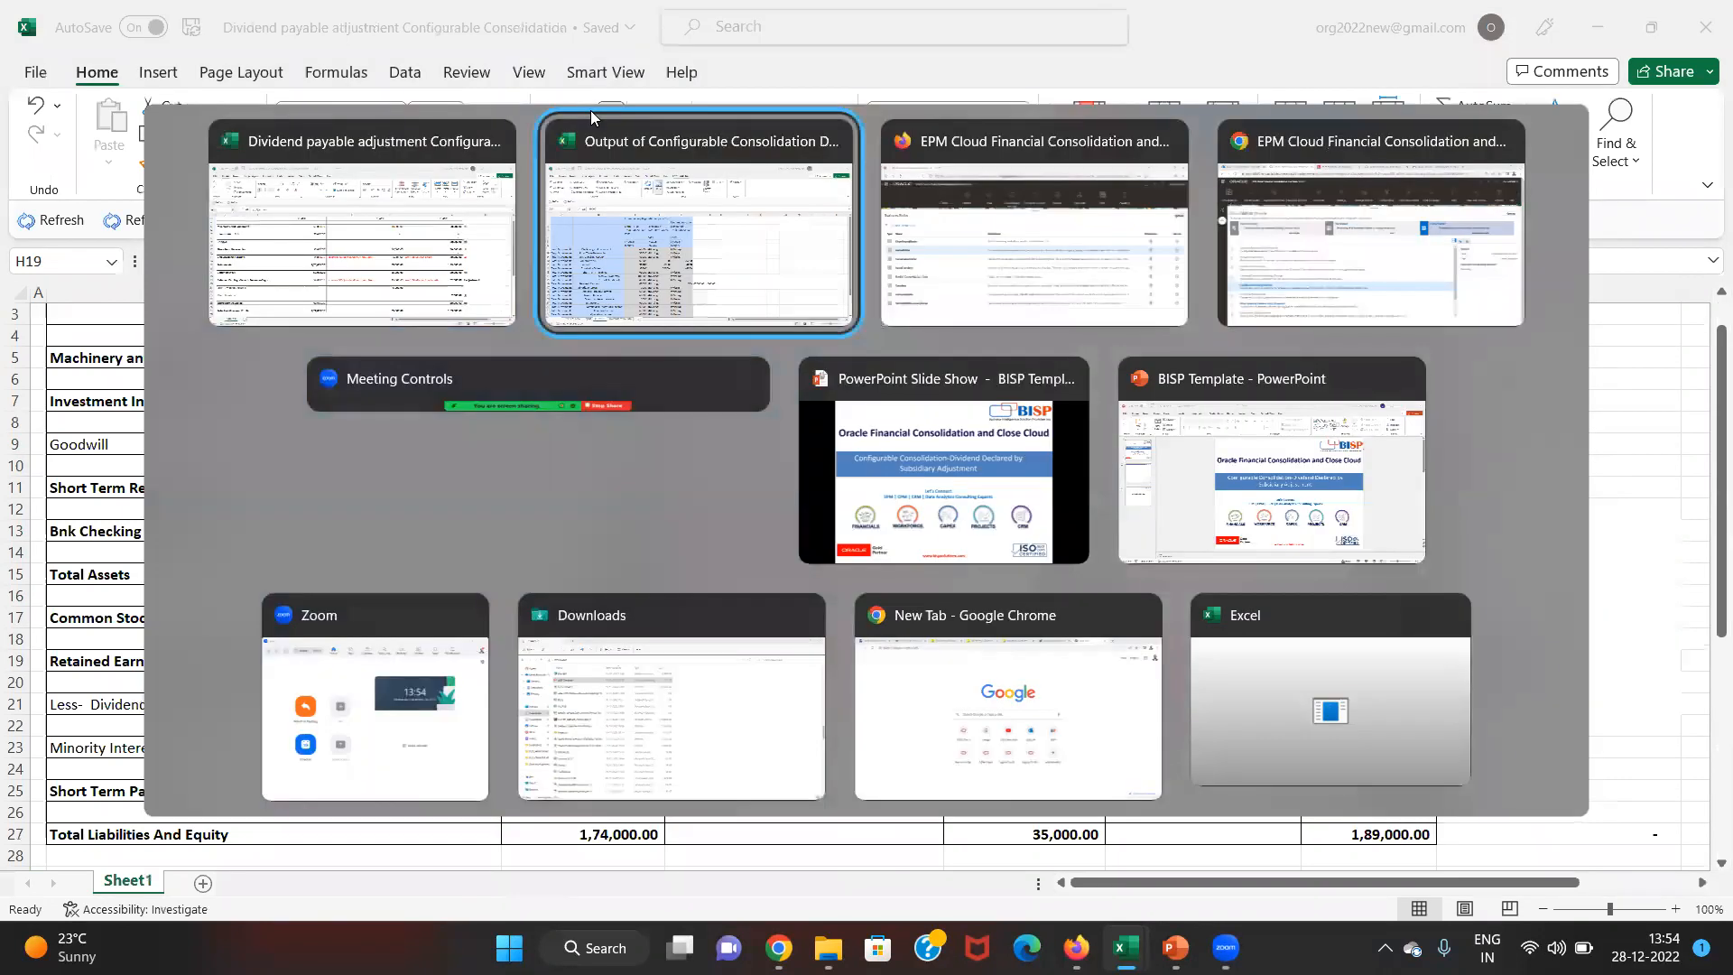
{"action": "key", "text": "Down"}
{"action": "key", "text": "Down"}
{"action": "key", "text": "Down"}
{"action": "key", "text": "Down"}
{"action": "key", "text": "Down"}
{"action": "key", "text": "Down"}
{"action": "key", "text": "Down"}
{"action": "key", "text": "Down"}
{"action": "key", "text": "Down"}
{"action": "key", "text": "Down"}
{"action": "key", "text": "Down"}
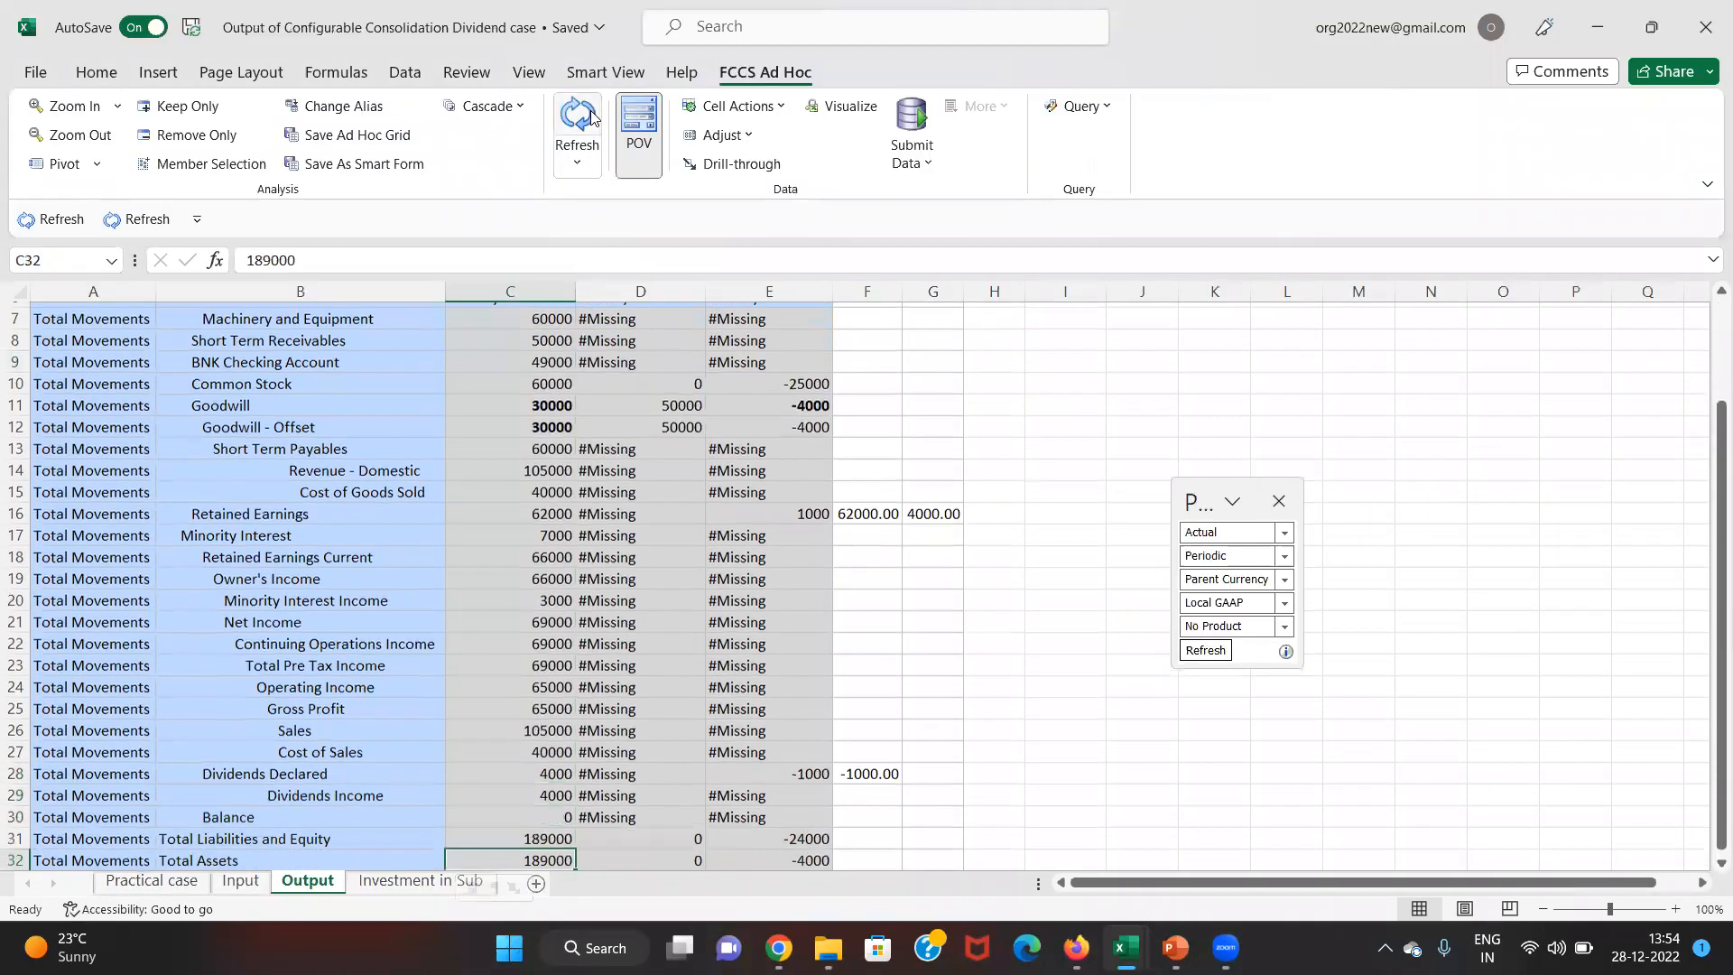
- Bold the C600 Dividends Declared value in the Output grid
{"action": "key", "text": "Up"}
{"action": "key", "text": "Up"}
{"action": "key", "text": "Up"}
{"action": "key", "text": "Up"}
{"action": "key", "text": "Up"}
{"action": "key", "text": "Up"}
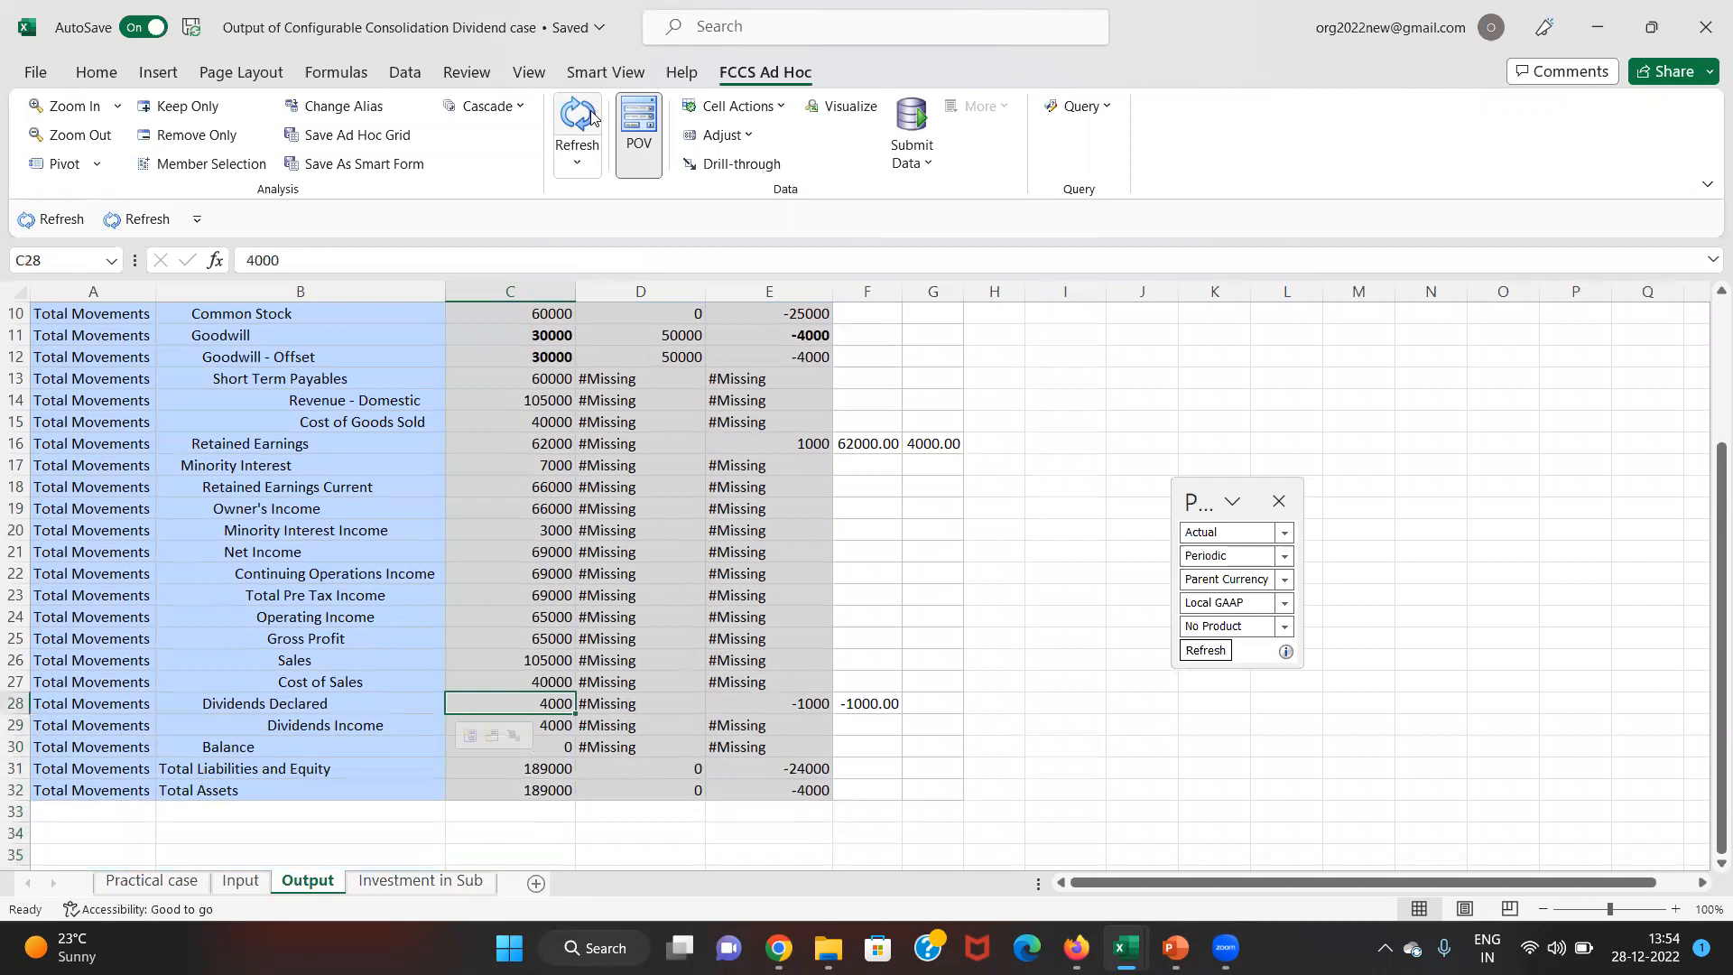
{"action": "key", "text": "ctrl+b"}
- Examine the C600 column from its entity header to Total Assets and continue into the C601 elimination column
{"action": "key", "text": "ctrl+Up"}
{"action": "key", "text": "Down"}
{"action": "key", "text": "Down"}
{"action": "key", "text": "Down"}
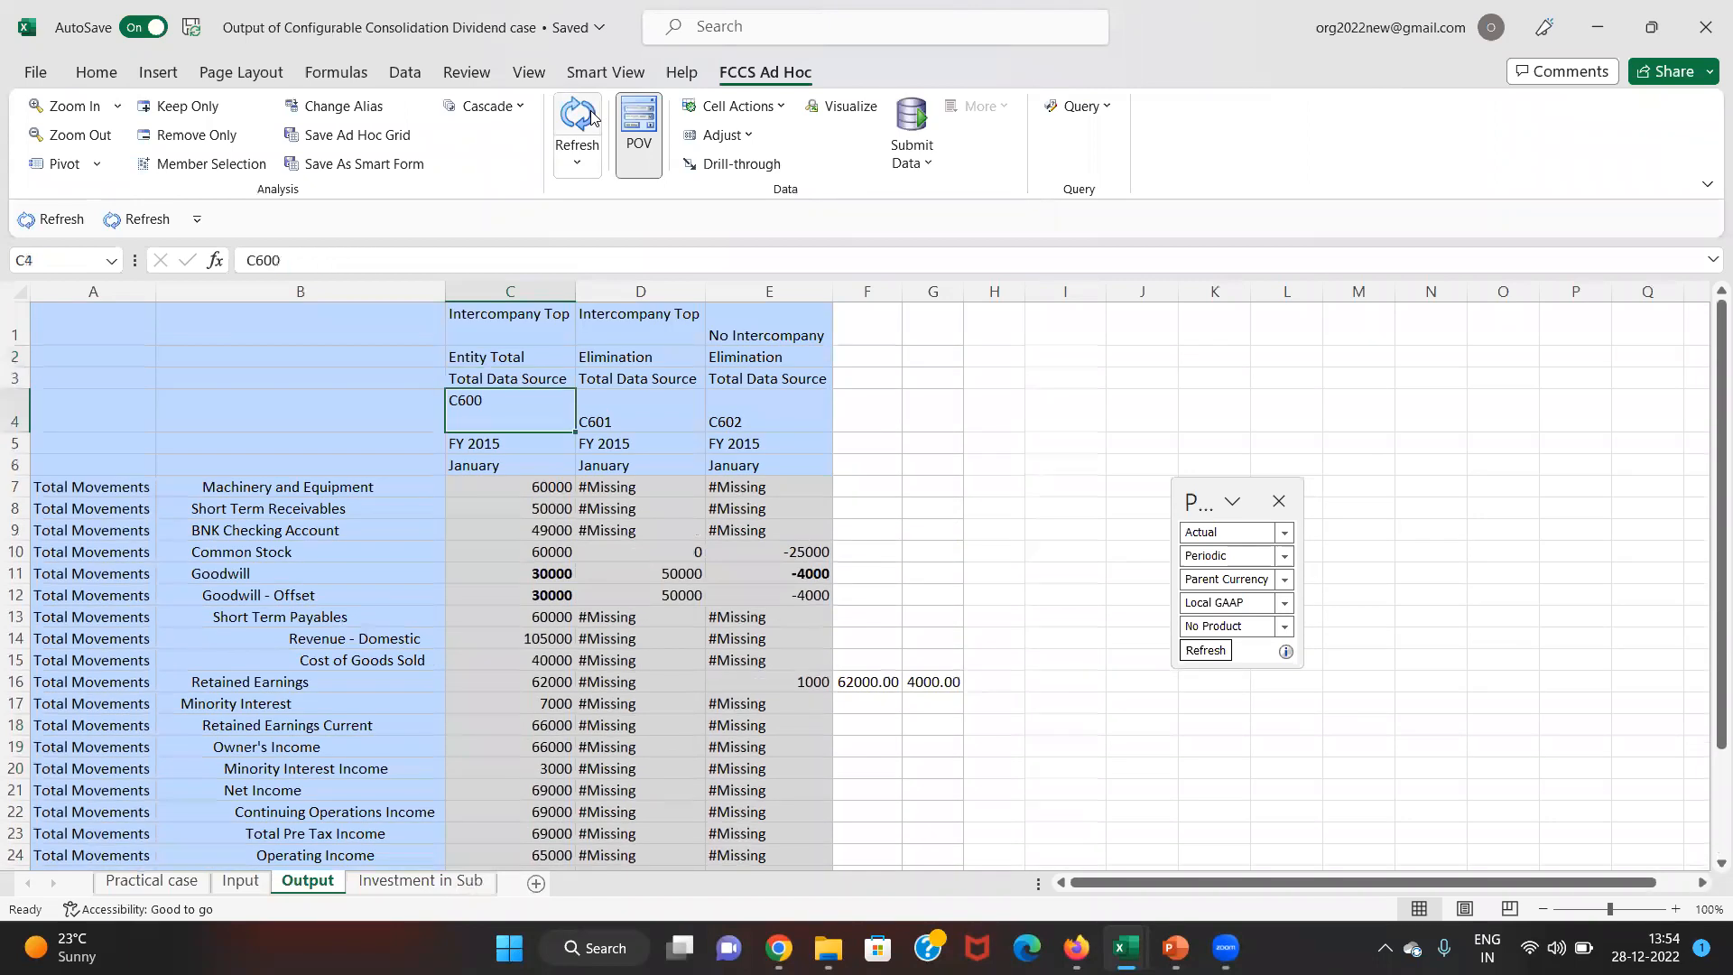
{"action": "key", "text": "Down"}
{"action": "key", "text": "Down"}
{"action": "key", "text": "Down"}
{"action": "key", "text": "Down"}
{"action": "key", "text": "Down"}
{"action": "key", "text": "Down"}
{"action": "key", "text": "Down"}
{"action": "key", "text": "Down"}
{"action": "key", "text": "Down"}
{"action": "key", "text": "Down"}
{"action": "key", "text": "Down"}
{"action": "key", "text": "Down"}
{"action": "key", "text": "Down"}
{"action": "key", "text": "Down"}
{"action": "key", "text": "Down"}
{"action": "key", "text": "Down"}
{"action": "key", "text": "Down"}
{"action": "key", "text": "Down"}
{"action": "key", "text": "Down"}
{"action": "key", "text": "Down"}
{"action": "key", "text": "Right"}
{"action": "key", "text": "Right"}
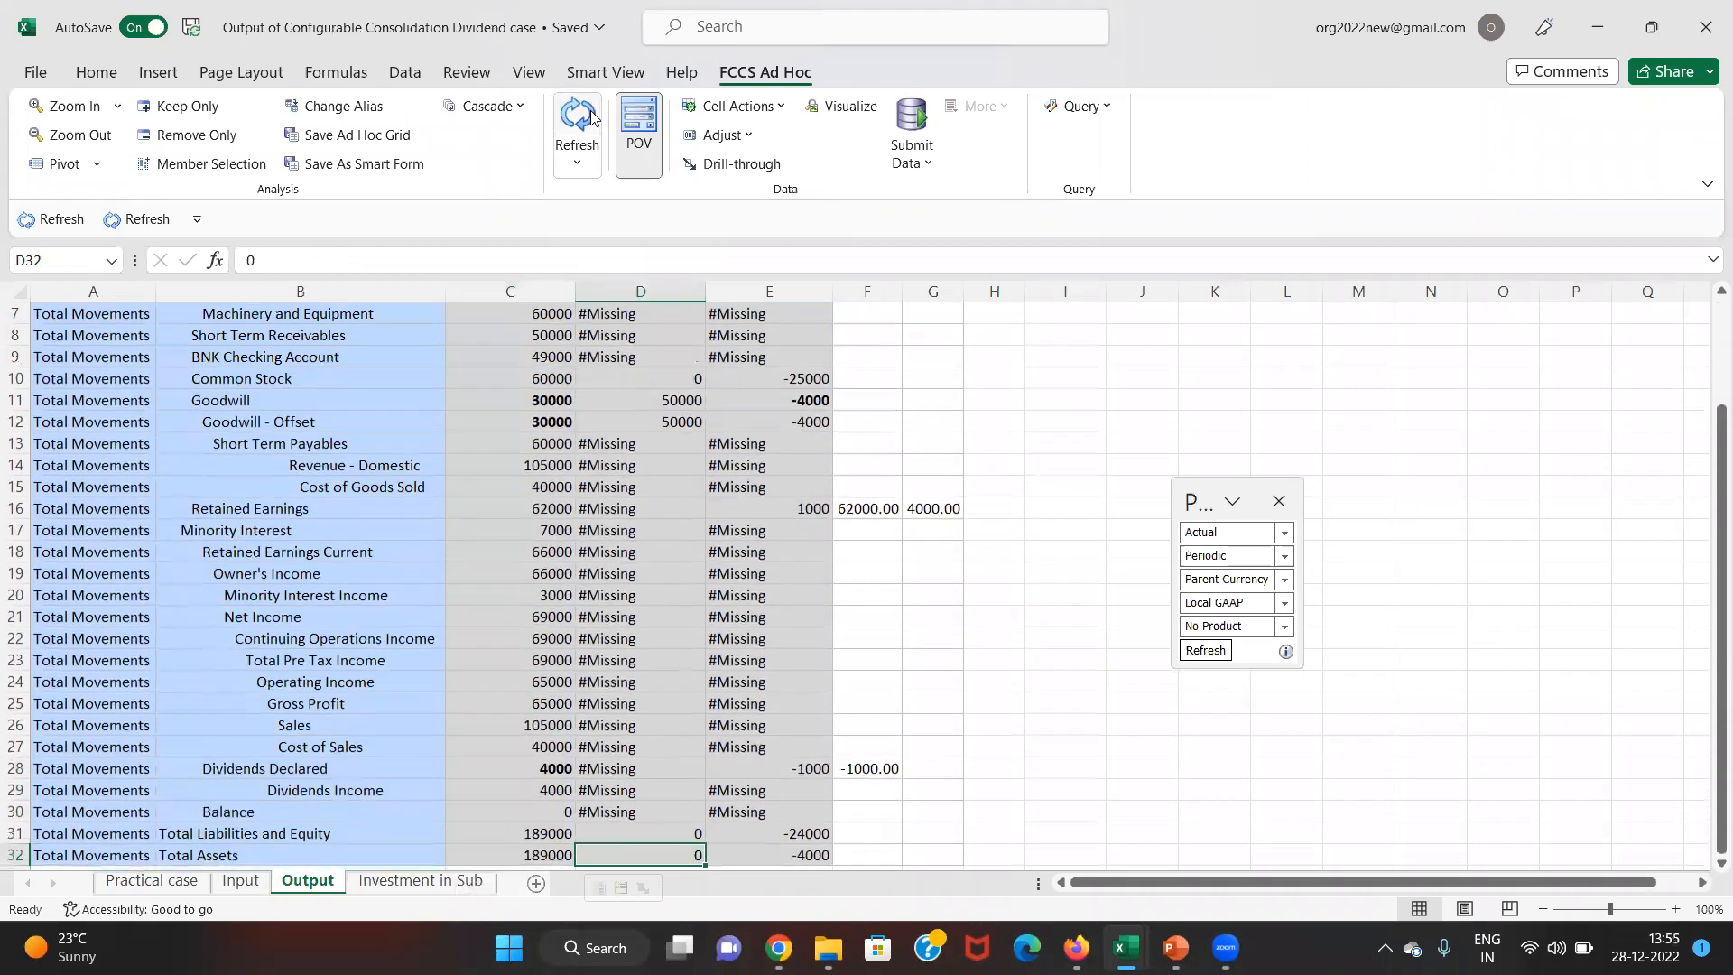
- Bold the Elimination header above the C602 column
{"action": "key", "text": "Up"}
{"action": "key", "text": "Up"}
{"action": "key", "text": "Up"}
{"action": "key", "text": "Up"}
{"action": "key", "text": "Up"}
{"action": "key", "text": "Up"}
{"action": "key", "text": "Up"}
{"action": "key", "text": "Up"}
{"action": "key", "text": "Up"}
{"action": "key", "text": "Up"}
{"action": "key", "text": "Up"}
{"action": "key", "text": "Up"}
{"action": "key", "text": "Up"}
{"action": "key", "text": "Up"}
{"action": "key", "text": "Up"}
{"action": "key", "text": "Up"}
{"action": "key", "text": "Up"}
{"action": "key", "text": "Up"}
{"action": "key", "text": "Up"}
{"action": "key", "text": "Up"}
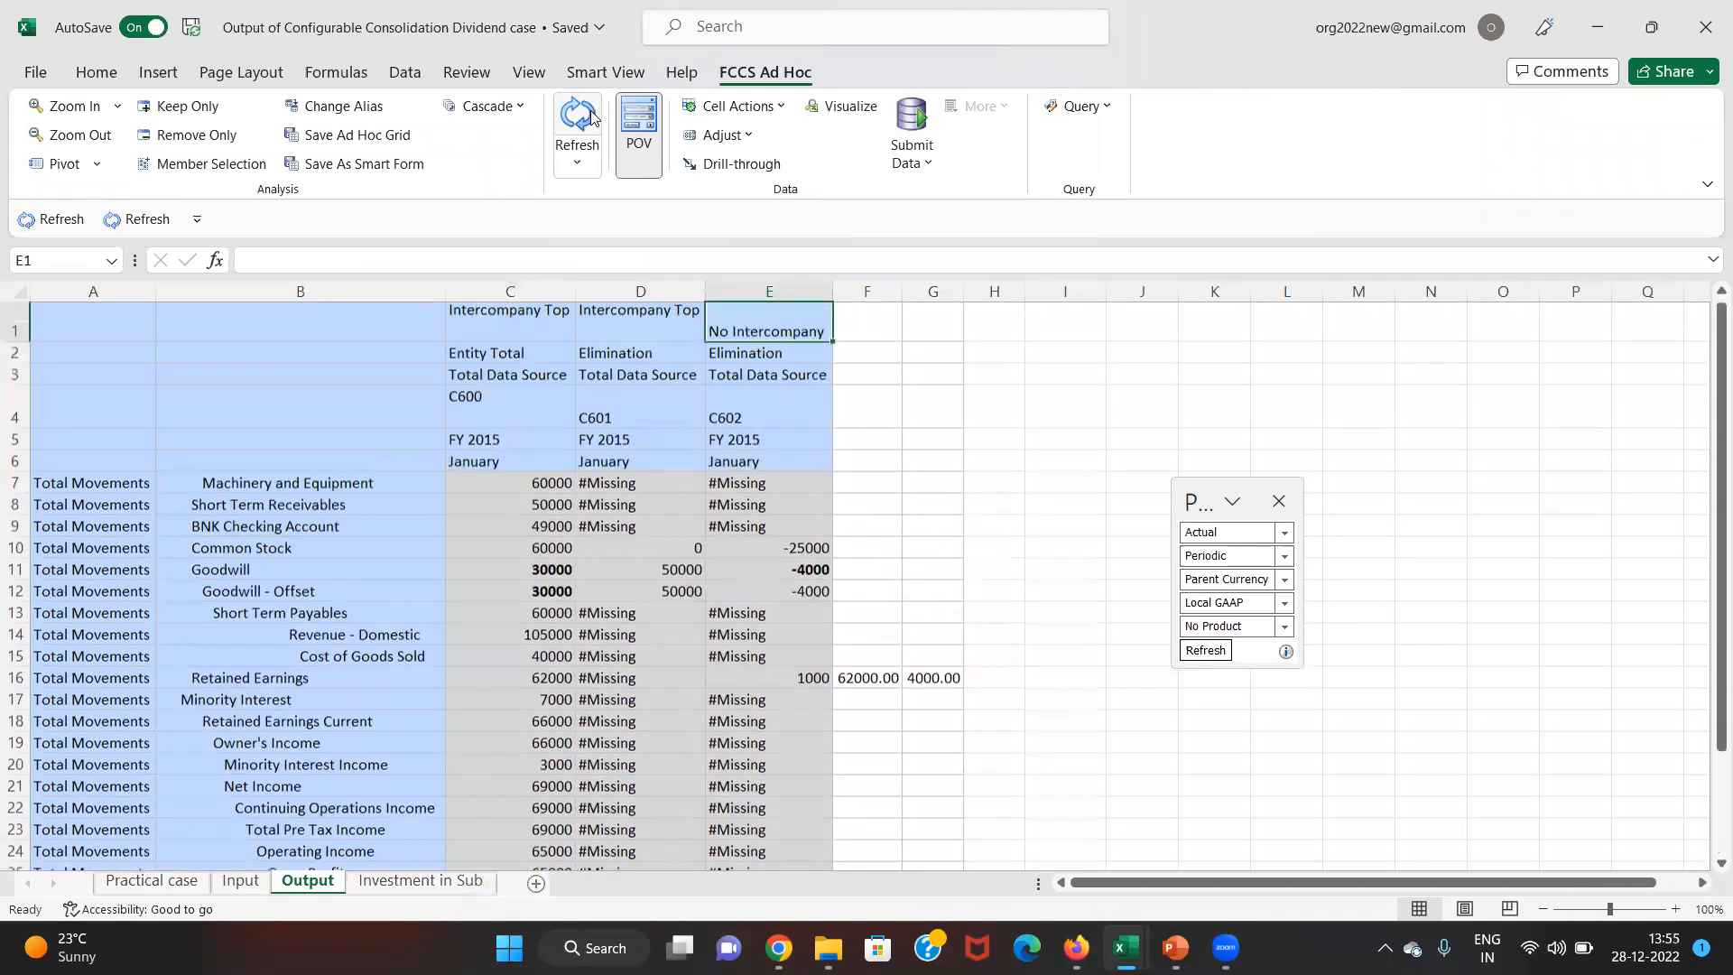
{"action": "key", "text": "Down"}
{"action": "key", "text": "Up"}
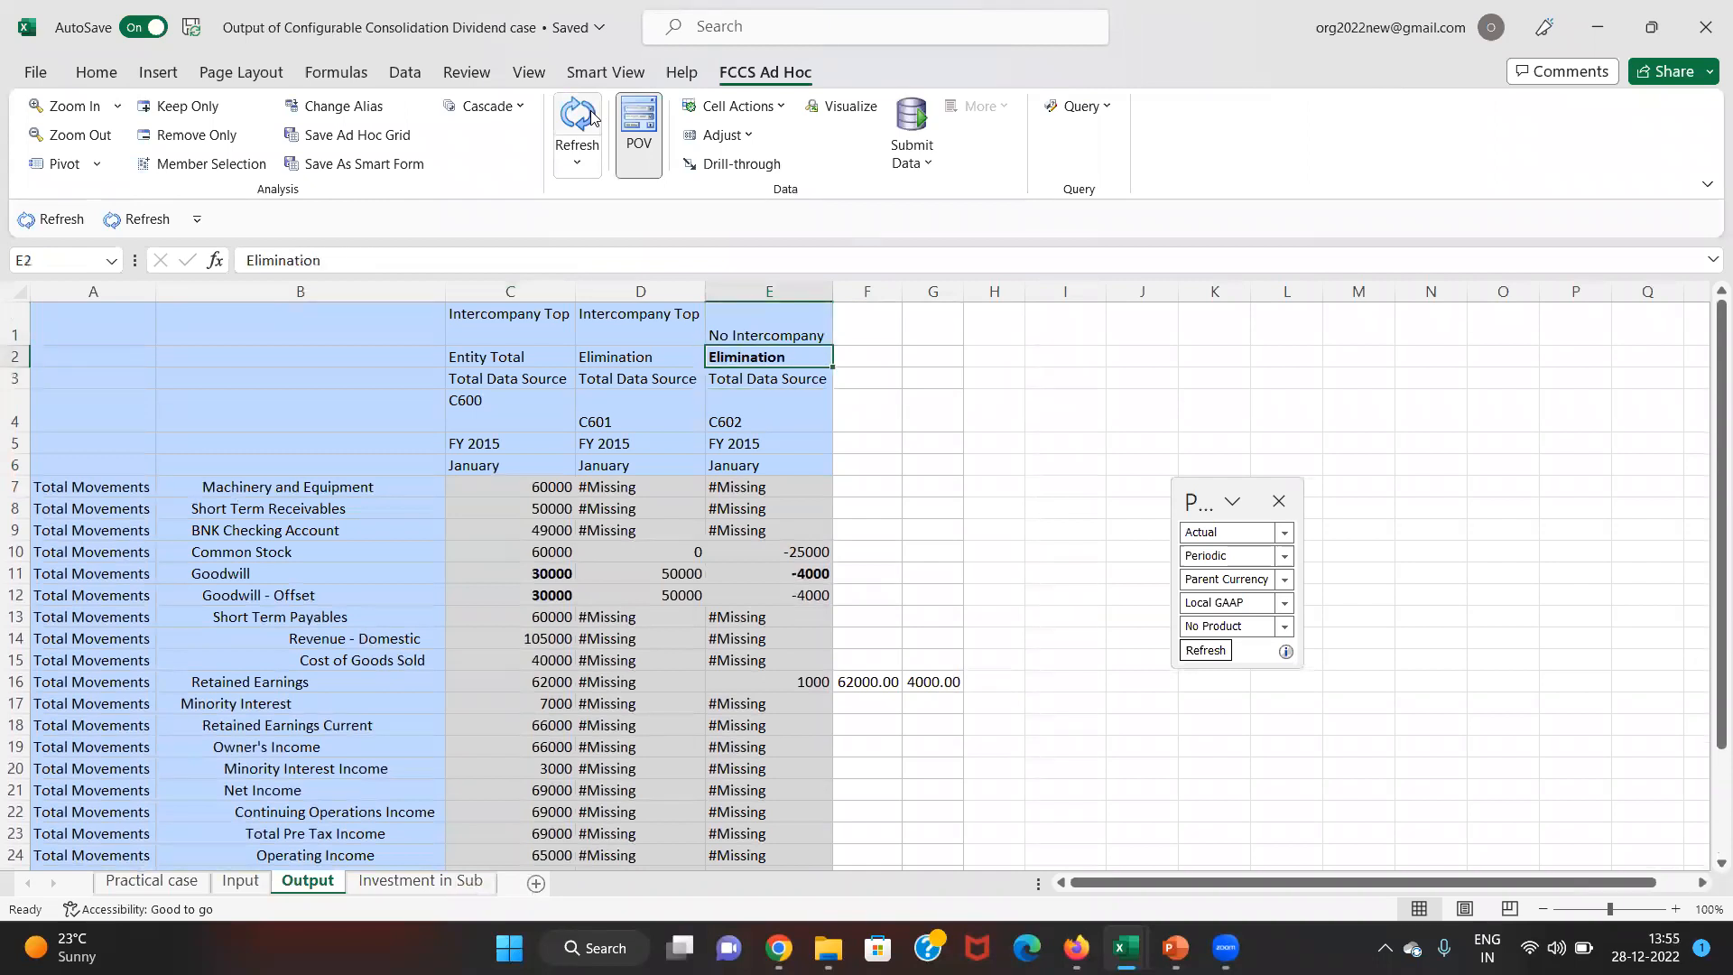
- Bold the C602 elimination value for Dividends Declared and the manual check figure beside it
{"action": "key", "text": "ctrl+Down"}
{"action": "key", "text": "Up"}
{"action": "key", "text": "Up"}
{"action": "key", "text": "Up"}
{"action": "key", "text": "Up"}
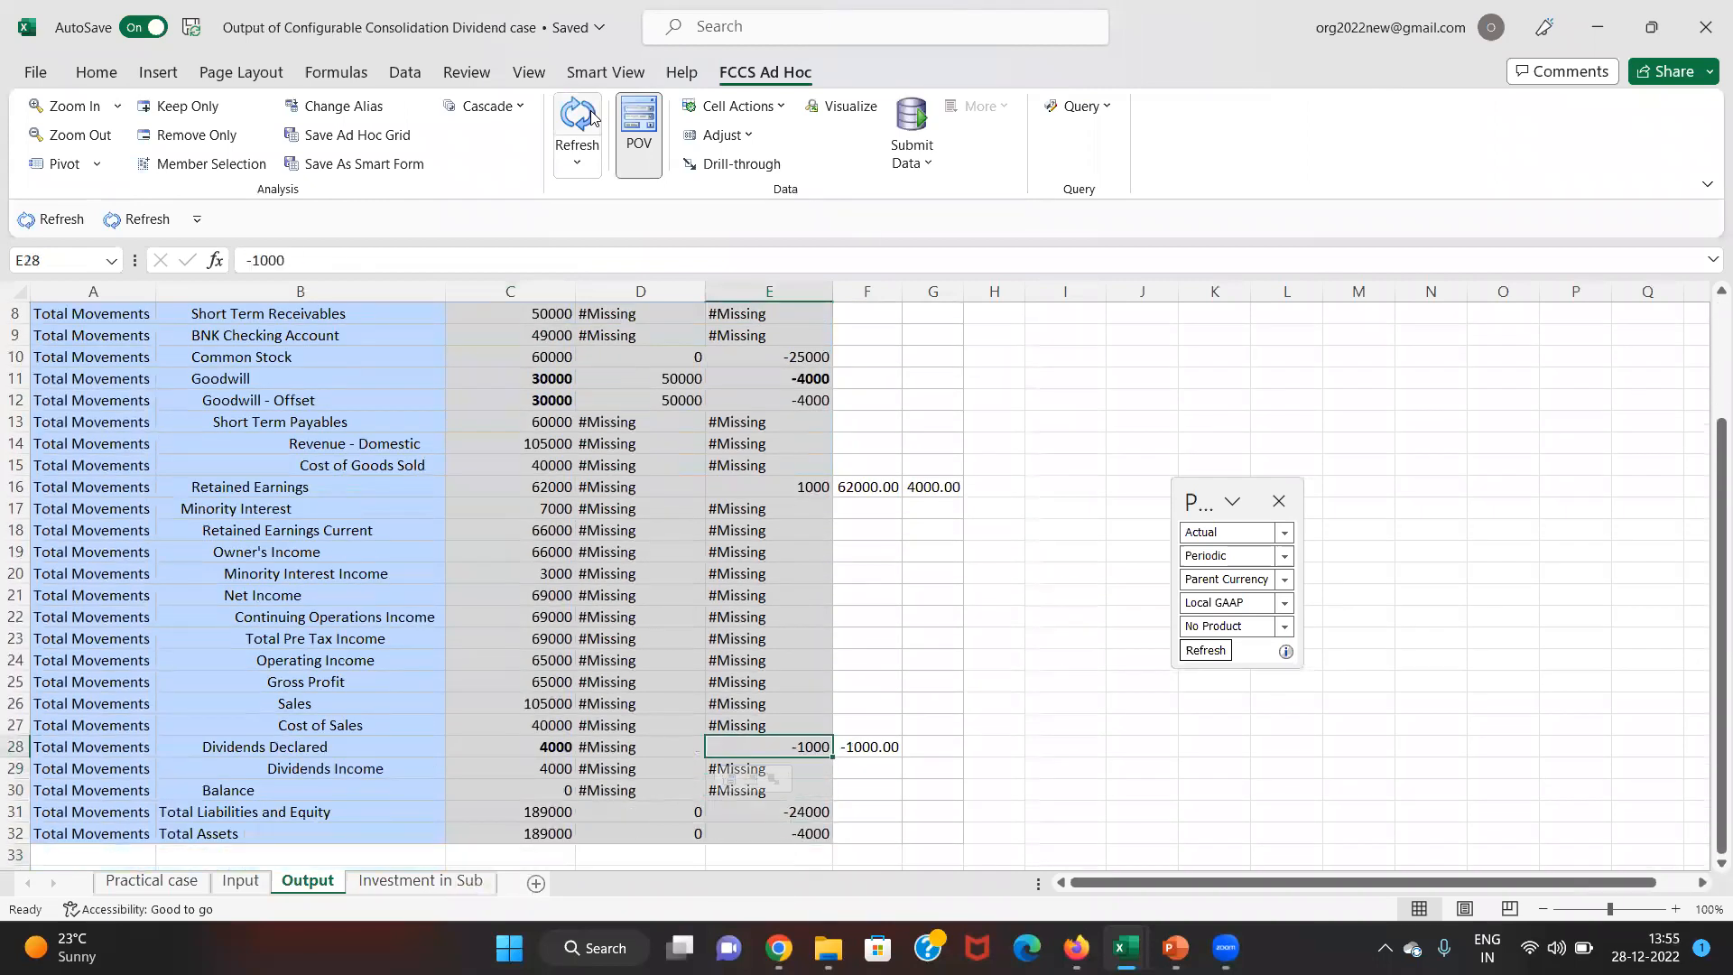
{"action": "key", "text": "ctrl+b"}
{"action": "key", "text": "Right"}
{"action": "key", "text": "ctrl+b"}
- Bold the C600 Retained Earnings value
{"action": "key", "text": "Left"}
{"action": "key", "text": "Left"}
{"action": "key", "text": "Left"}
{"action": "key", "text": "Up"}
{"action": "key", "text": "Up"}
{"action": "key", "text": "Up"}
{"action": "key", "text": "Up"}
{"action": "key", "text": "Up"}
{"action": "key", "text": "Up"}
{"action": "key", "text": "Up"}
{"action": "key", "text": "Up"}
{"action": "key", "text": "Up"}
{"action": "key", "text": "Up"}
{"action": "key", "text": "Up"}
{"action": "key", "text": "Up"}
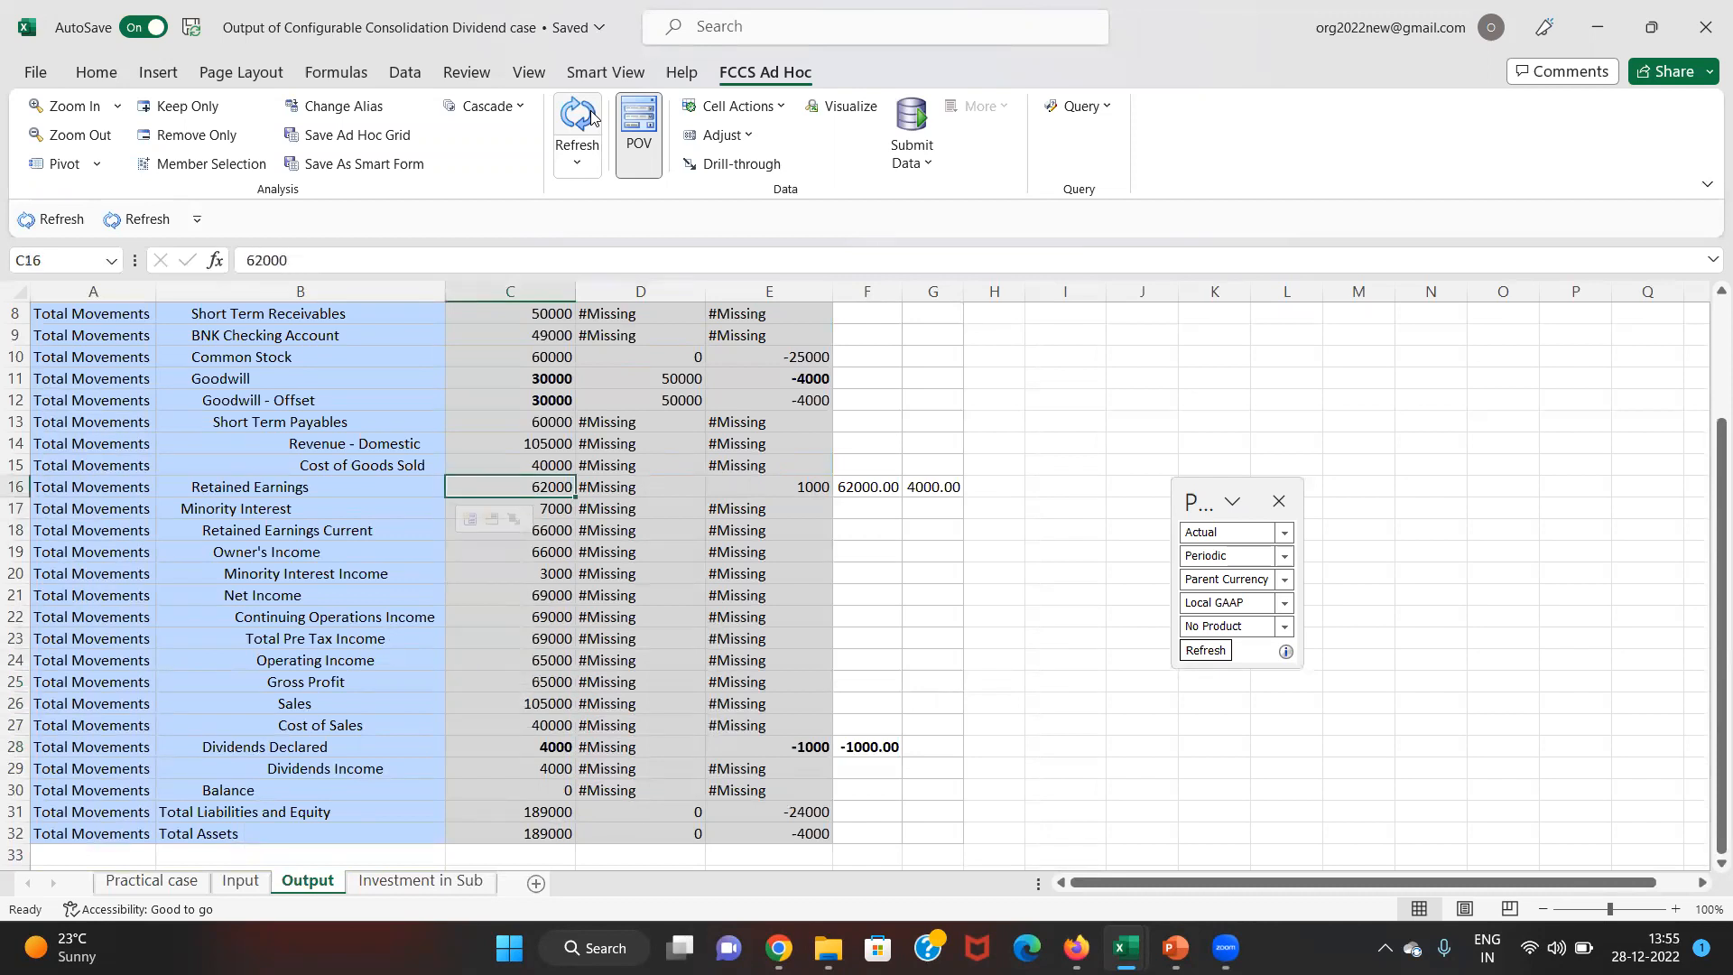
{"action": "key", "text": "ctrl+b"}
- Examine the C600 values from Minority Interest to Dividends Declared, then compare the C602 dividend elimination
{"action": "key", "text": "Down"}
{"action": "key", "text": "Down"}
{"action": "key", "text": "Down"}
{"action": "key", "text": "Down"}
{"action": "key", "text": "Down"}
{"action": "key", "text": "Down"}
{"action": "key", "text": "Down"}
{"action": "key", "text": "Down"}
{"action": "key", "text": "Down"}
{"action": "key", "text": "Down"}
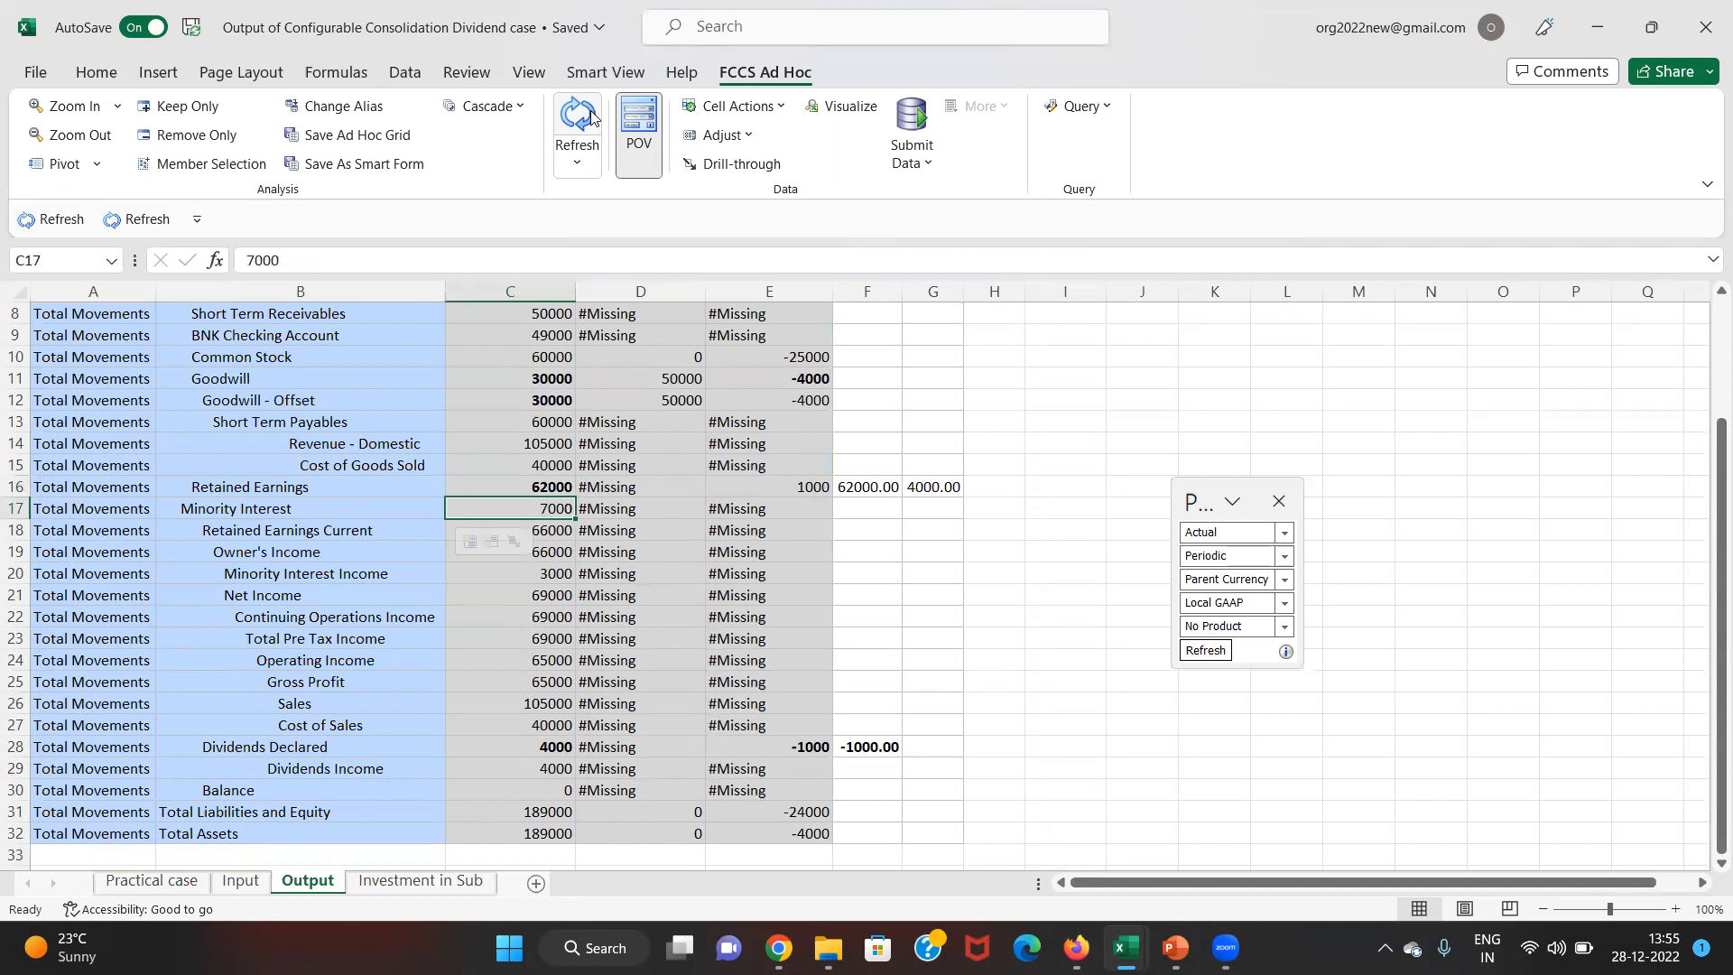
{"action": "key", "text": "Up"}
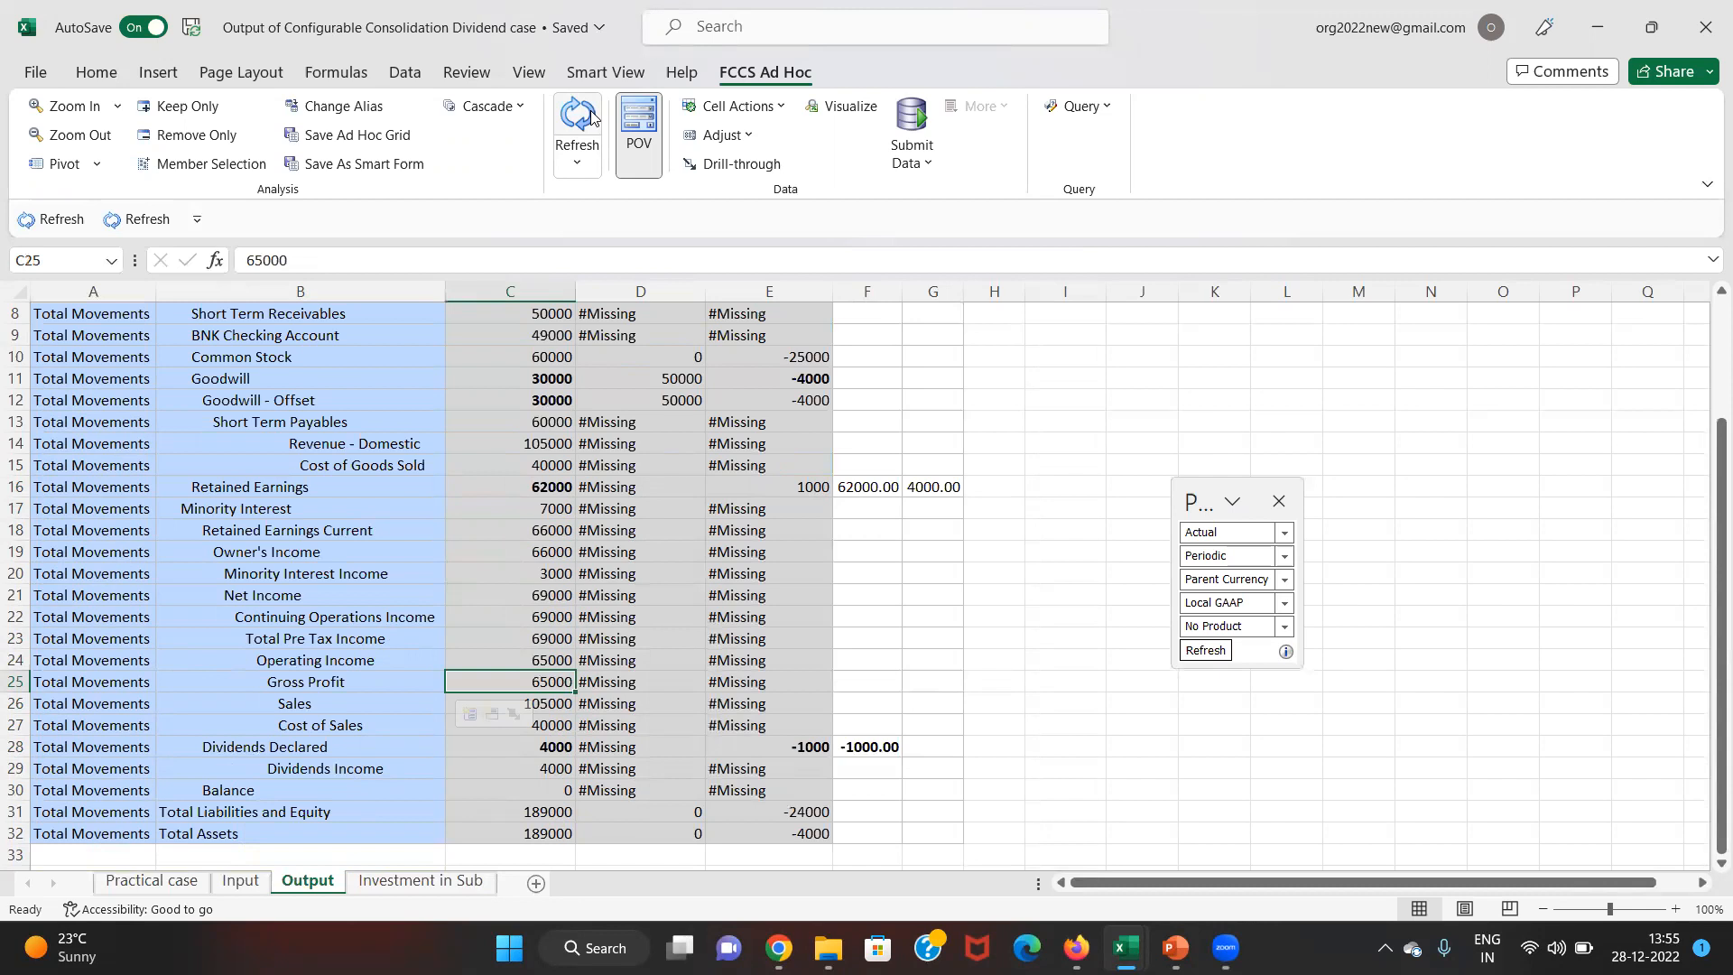
{"action": "key", "text": "Down"}
{"action": "key", "text": "Down"}
{"action": "key", "text": "Down"}
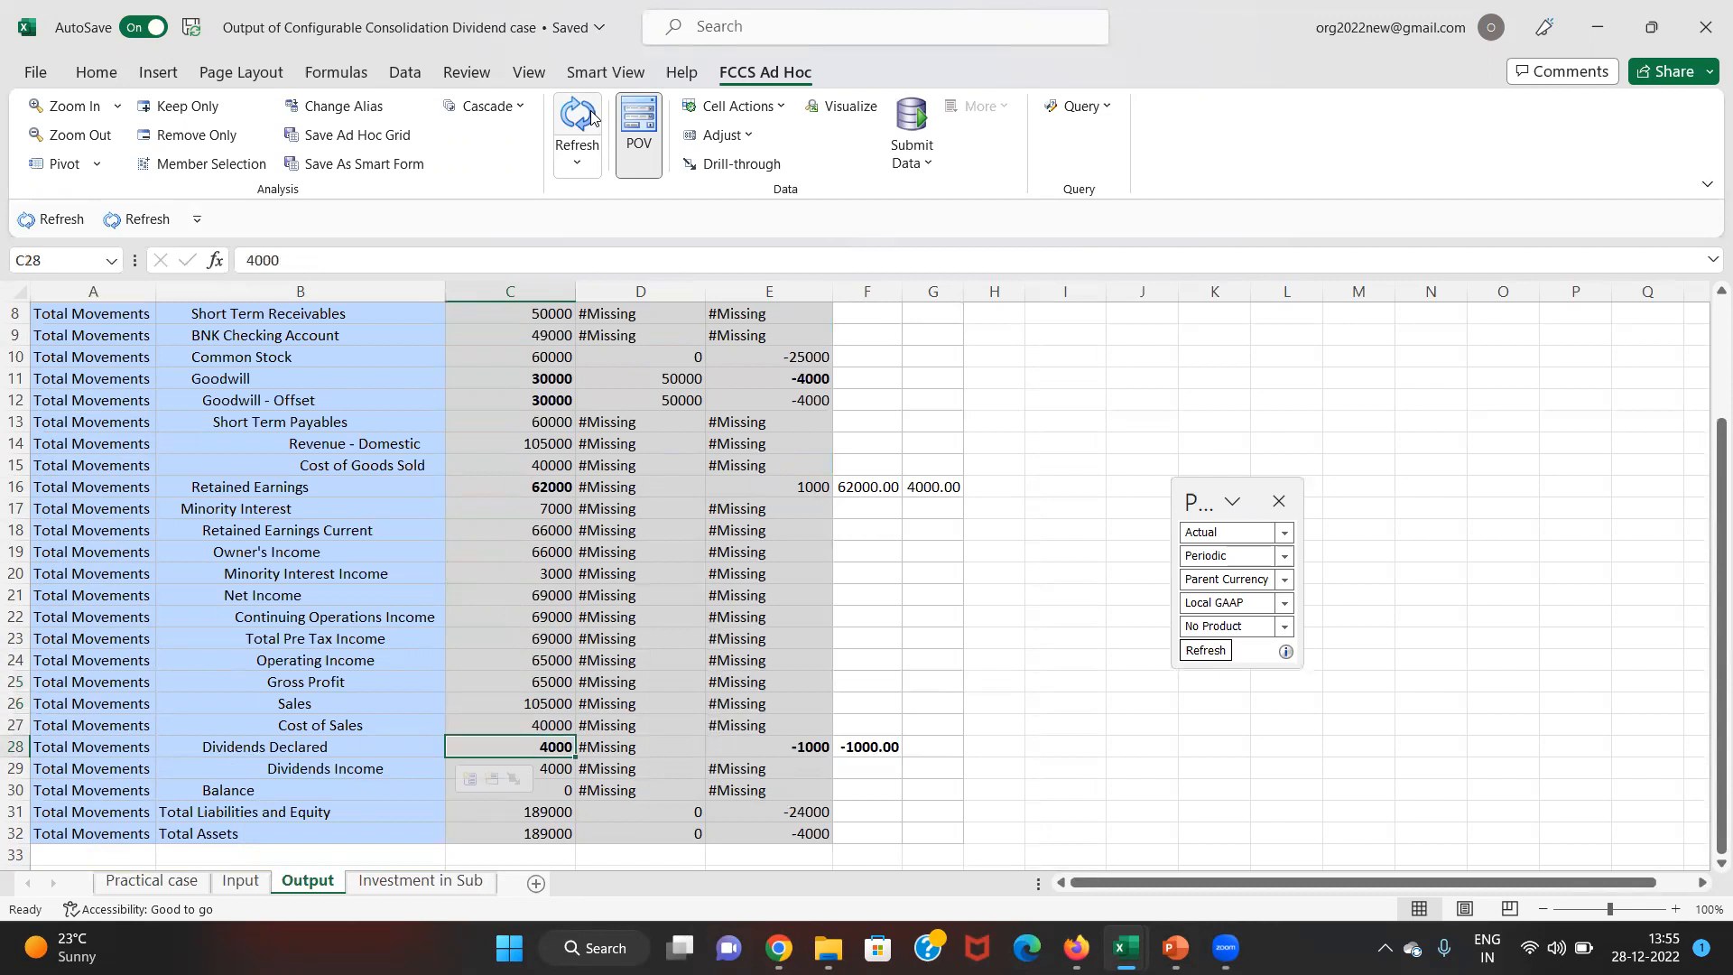
{"action": "key", "text": "Right"}
{"action": "key", "text": "Right"}
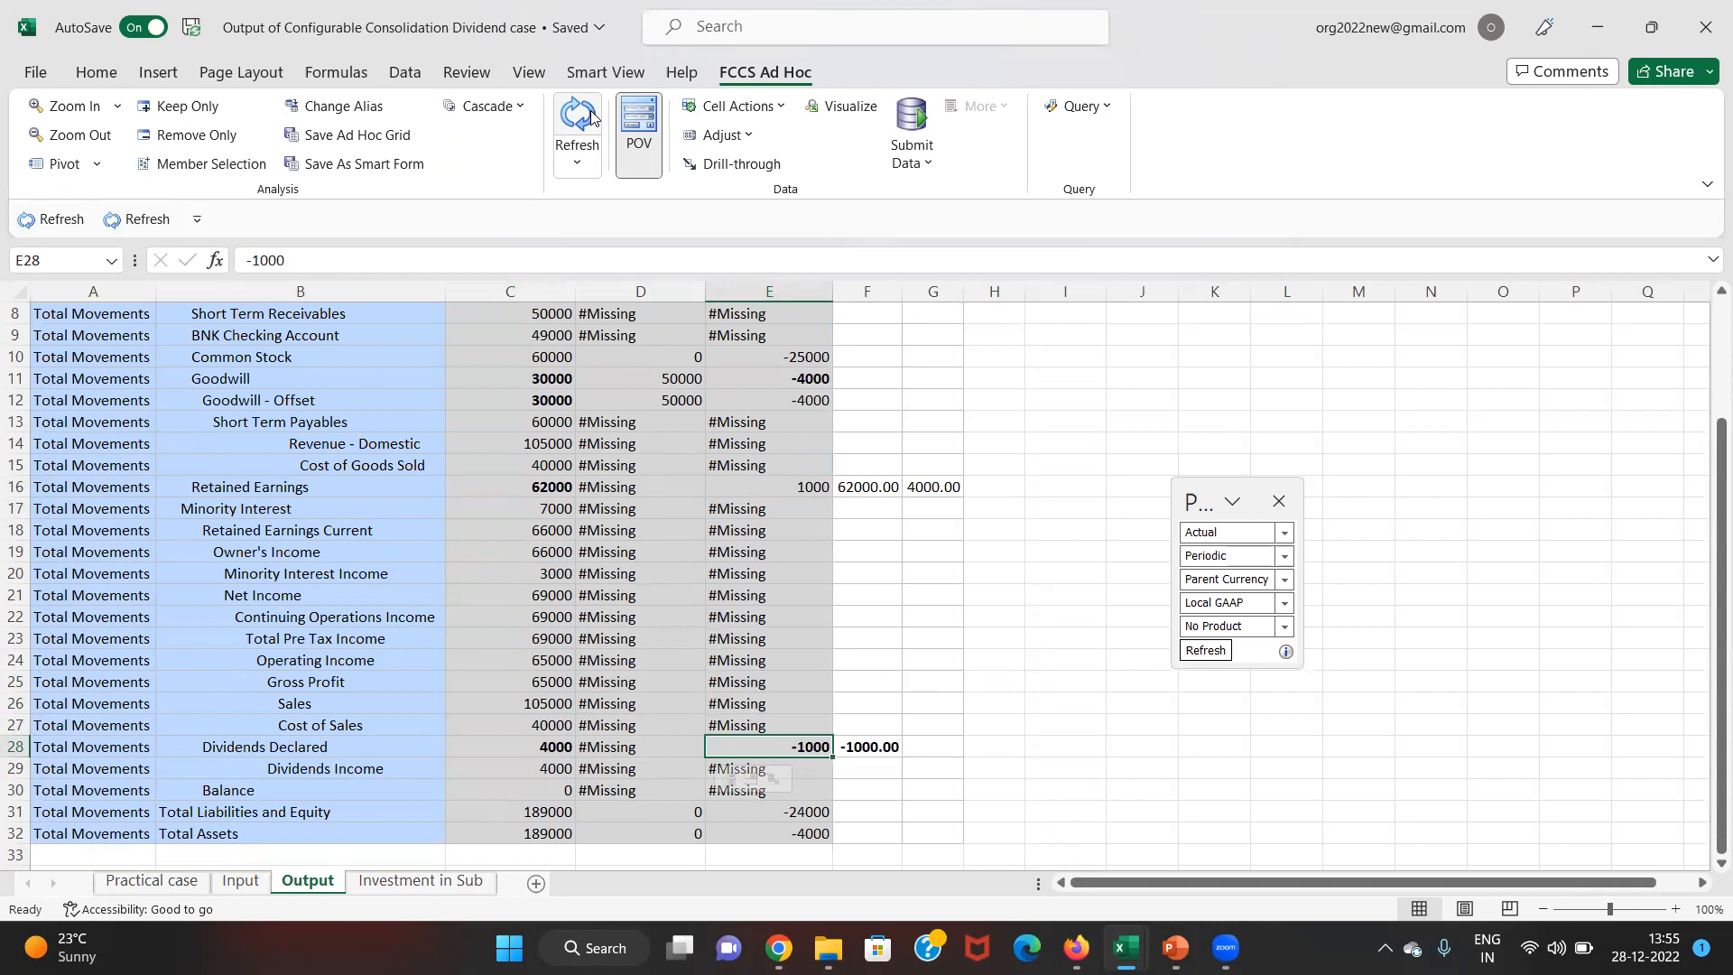
- Bold the C600 values for Total Liabilities and Equity and Total Assets
{"action": "key", "text": "Up"}
{"action": "key", "text": "Left"}
{"action": "key", "text": "Up"}
{"action": "key", "text": "Up"}
{"action": "key", "text": "Down"}
{"action": "key", "text": "Down"}
{"action": "key", "text": "Down"}
{"action": "key", "text": "Down"}
{"action": "key", "text": "Down"}
{"action": "key", "text": "Down"}
{"action": "key", "text": "Left"}
{"action": "key", "text": "Down"}
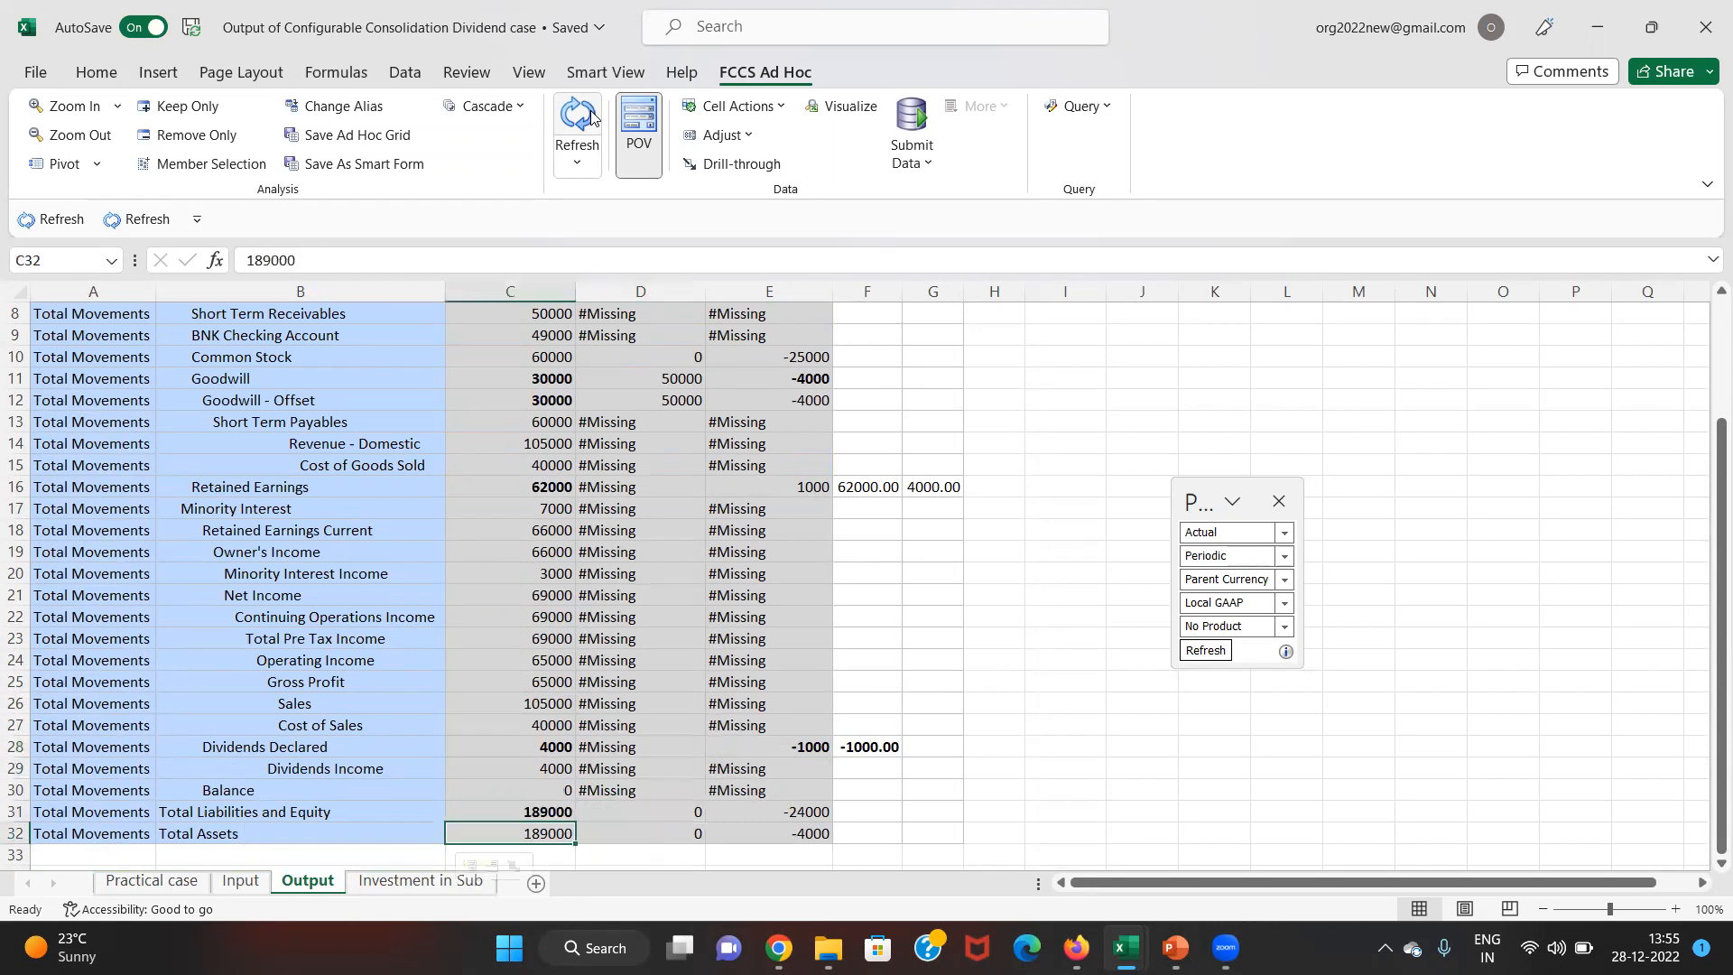
{"action": "key", "text": "ctrl+b"}
- Switch to the manual dividend worksheet and check its C_600 column down to Total Liabilities And Equity
{"action": "key", "text": "alt+Tab"}
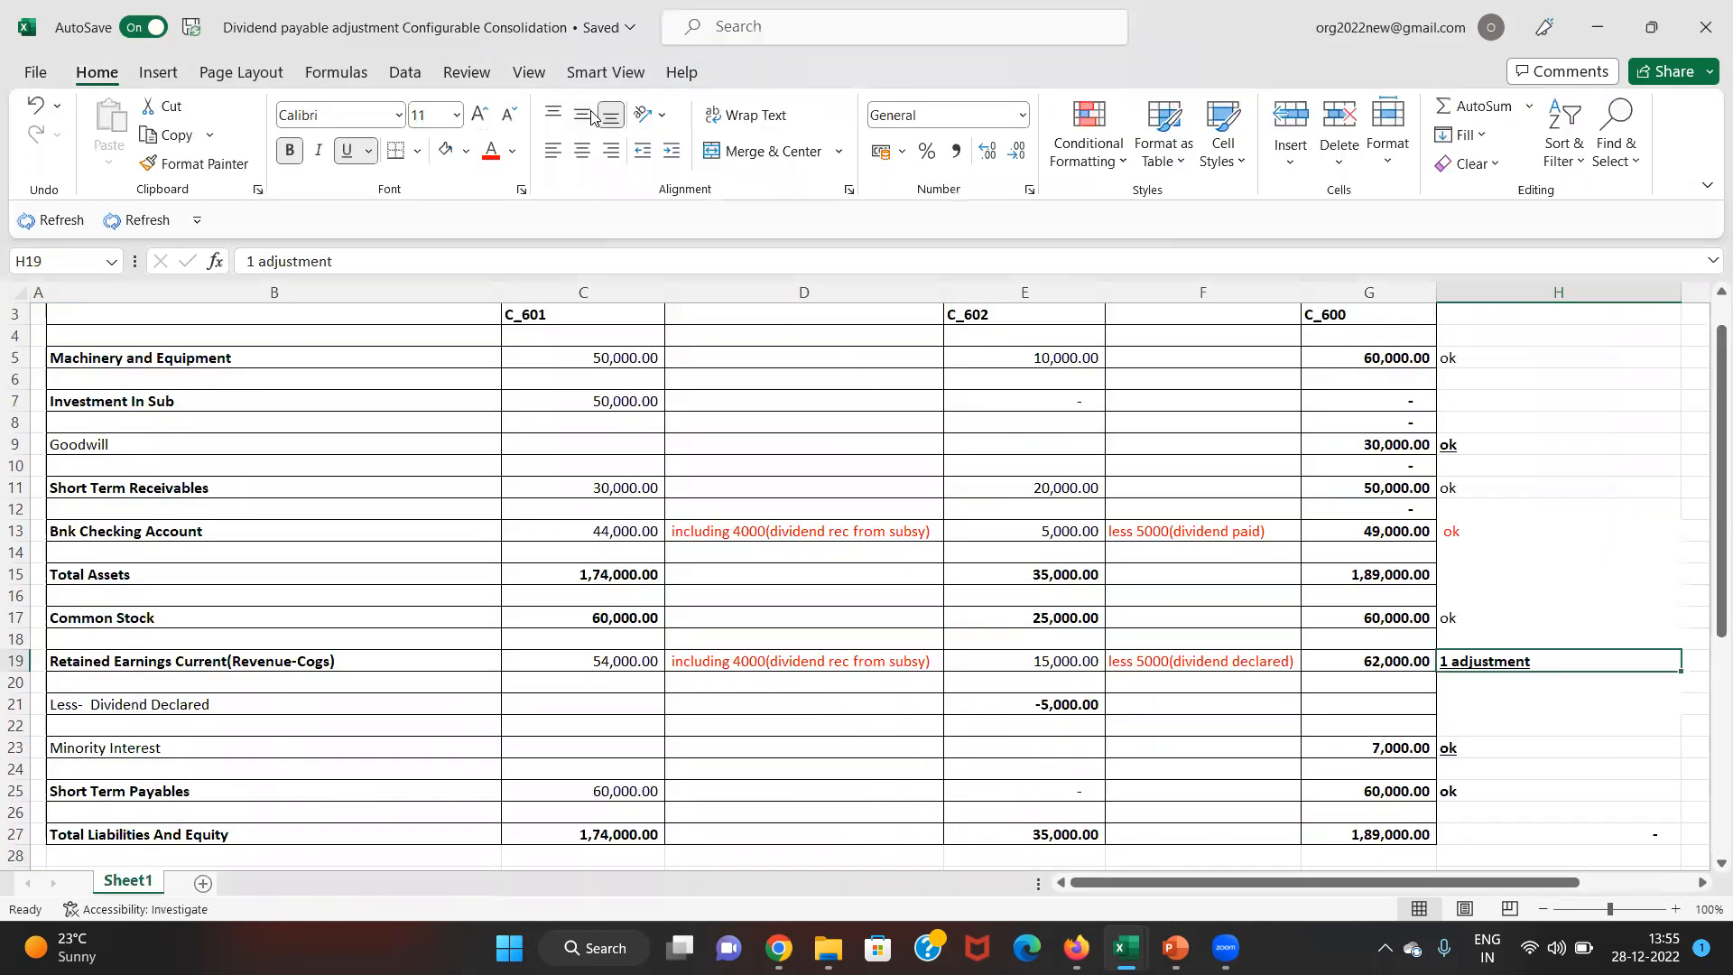
{"action": "key", "text": "Down"}
{"action": "key", "text": "Down"}
{"action": "key", "text": "Down"}
{"action": "key", "text": "Down"}
{"action": "key", "text": "Down"}
{"action": "key", "text": "Down"}
{"action": "key", "text": "Down"}
{"action": "key", "text": "Down"}
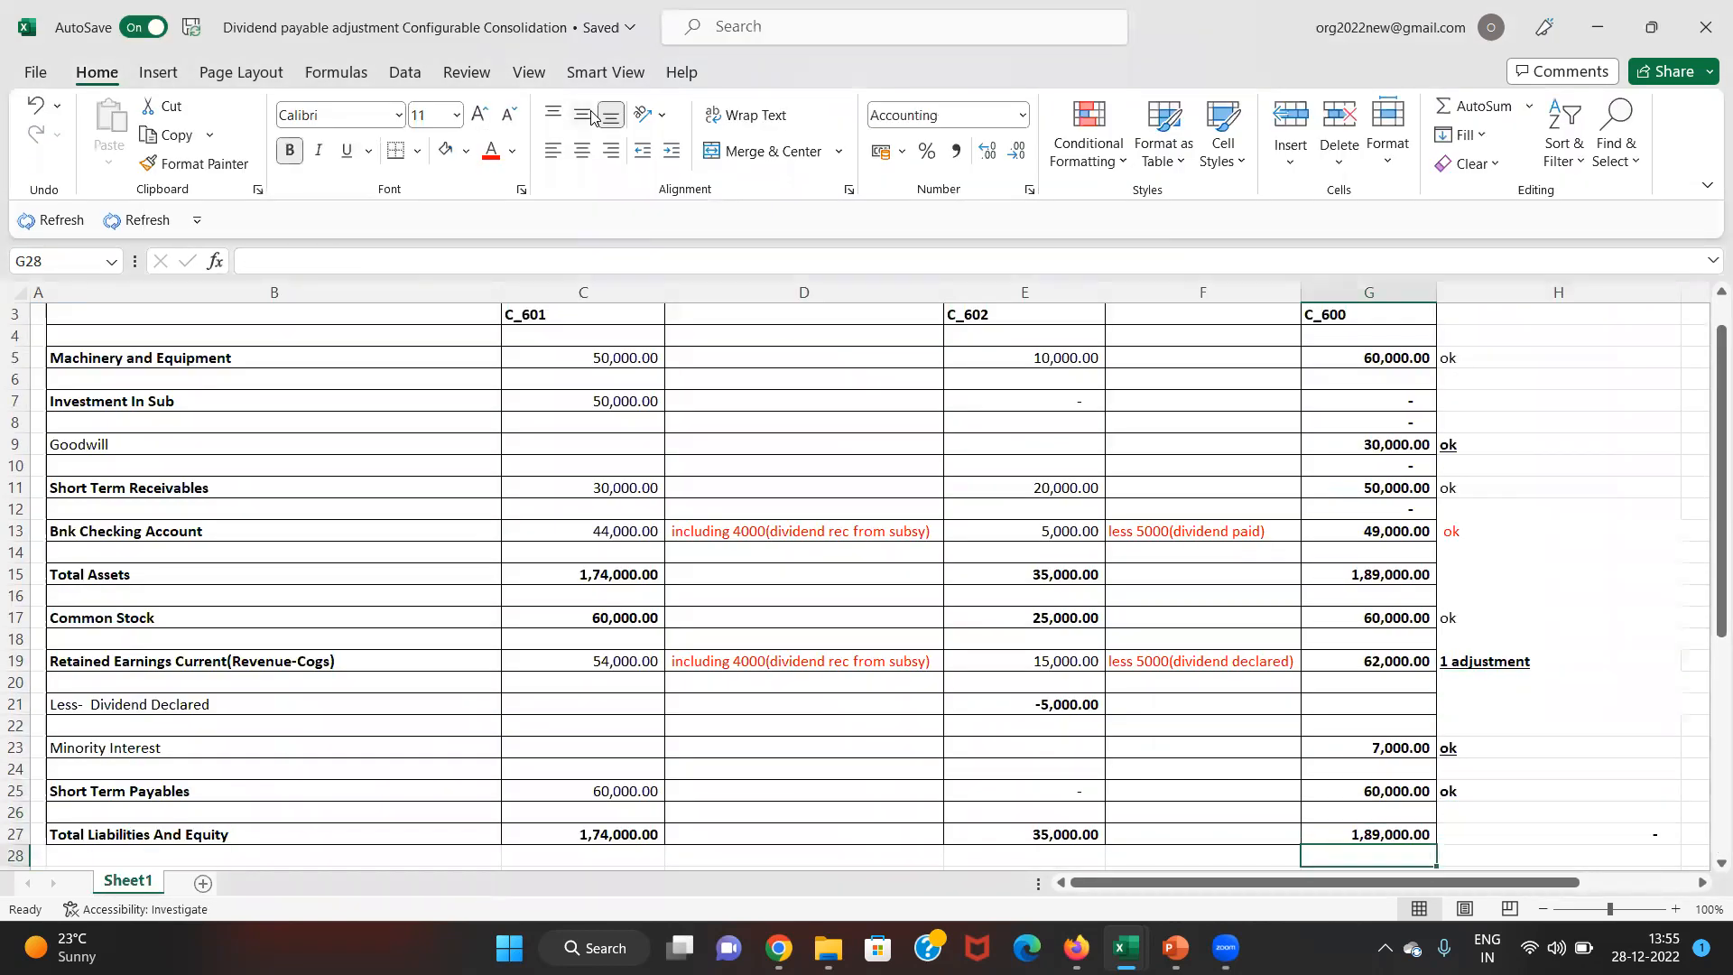
- Enter "ok" in the cells directly below the C_600 totals for Total Liabilities And Equity and Total Assets
{"action": "type", "text": "ok"}
{"action": "key", "text": "Return"}
{"action": "key", "text": "Up"}
{"action": "key", "text": "Up"}
{"action": "key", "text": "Up"}
{"action": "key", "text": "Up"}
{"action": "key", "text": "Up"}
{"action": "key", "text": "Up"}
{"action": "key", "text": "Up"}
{"action": "key", "text": "Up"}
{"action": "key", "text": "Up"}
{"action": "key", "text": "Up"}
{"action": "key", "text": "Up"}
{"action": "key", "text": "Up"}
{"action": "key", "text": "Up"}
{"action": "key", "text": "Up"}
{"action": "key", "text": "Down"}
{"action": "type", "text": "ok"}
{"action": "key", "text": "Return"}
- Switch to the FCCS dividend output workbook and view the C600 results on its Output sheet
{"action": "key", "text": "alt+Tab"}
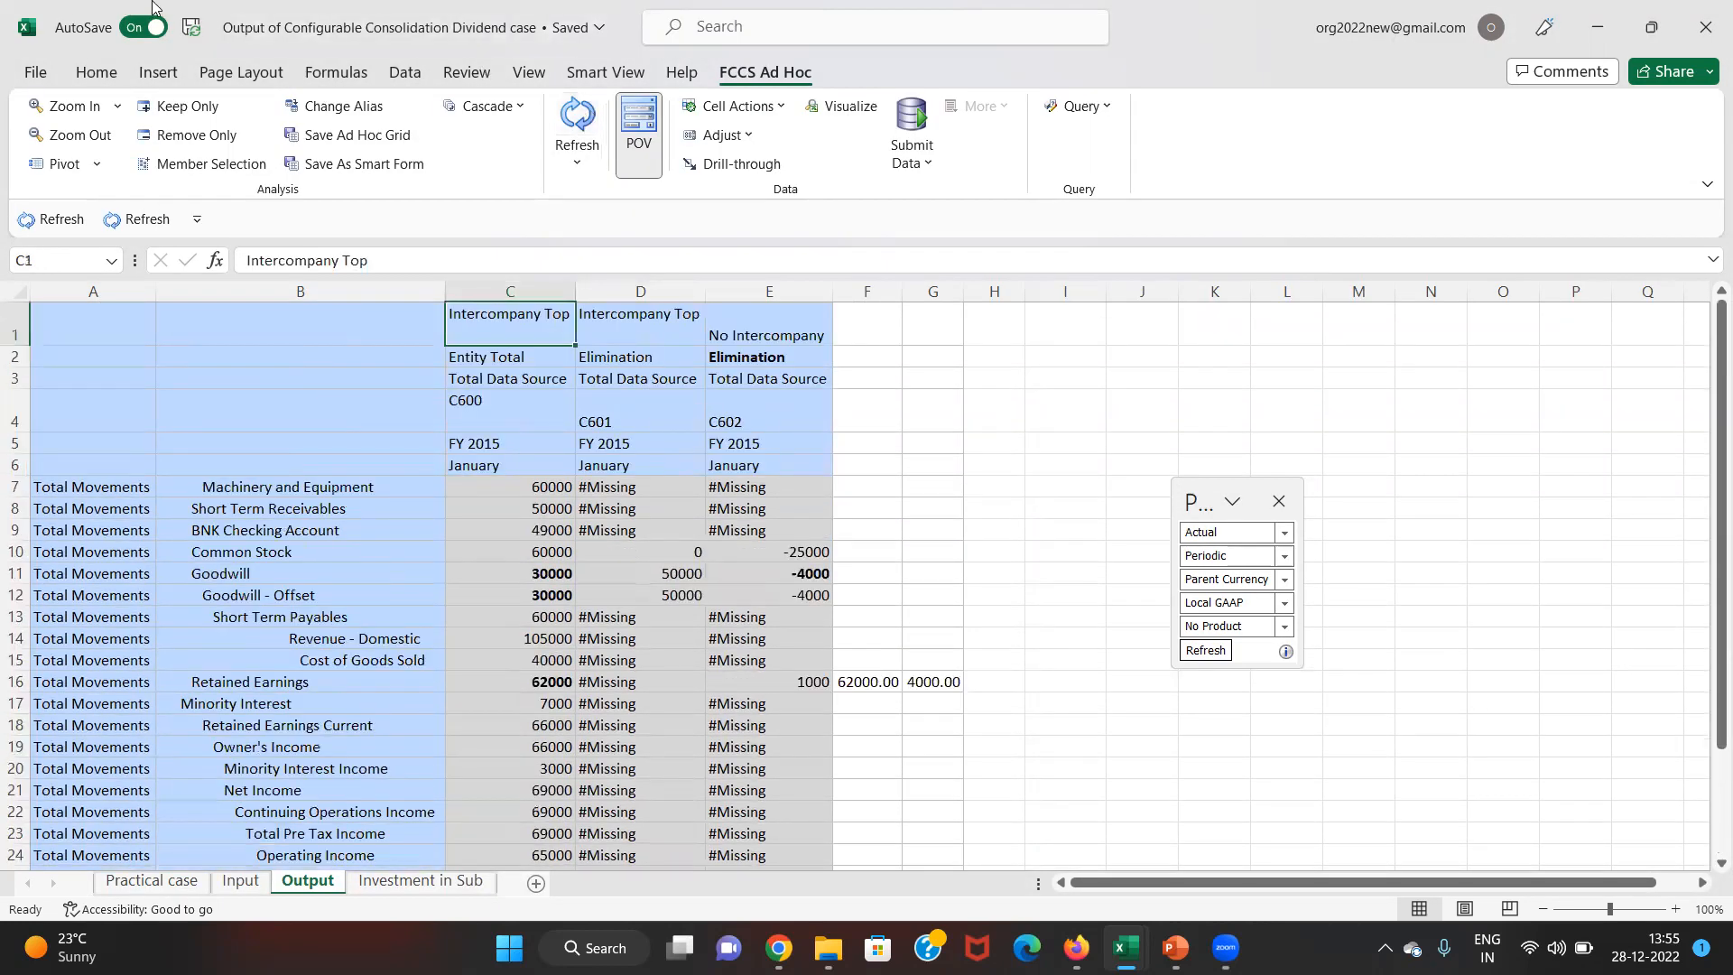
{"action": "key", "text": "alt+Tab"}
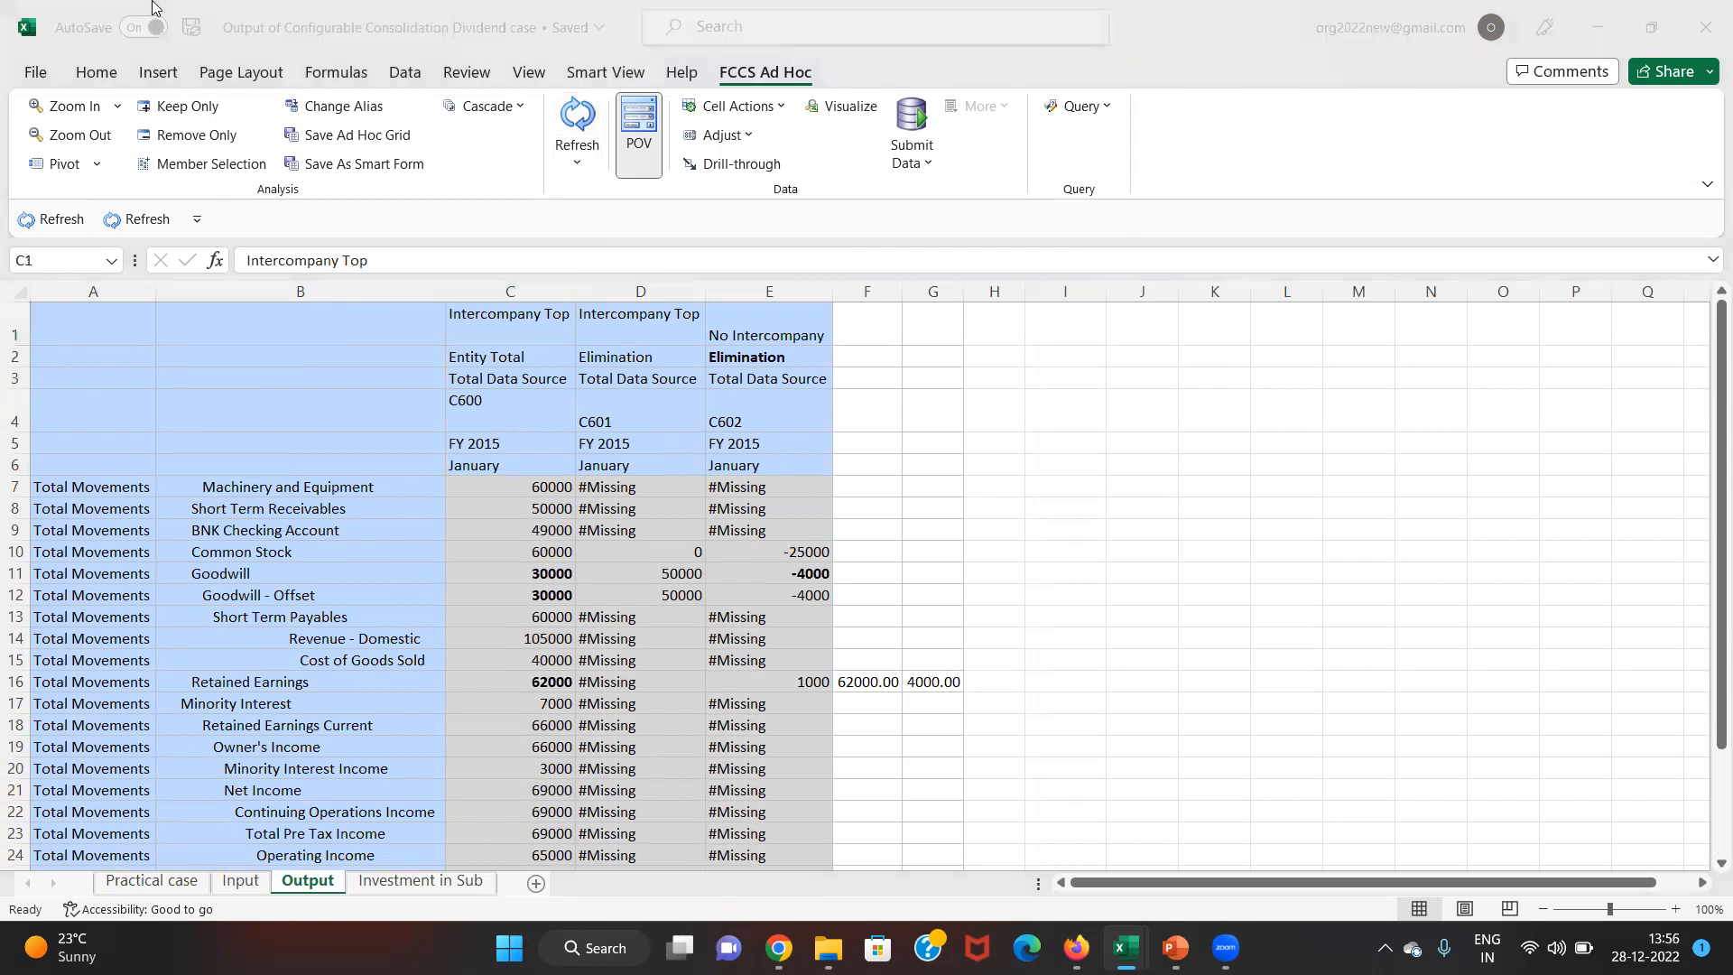